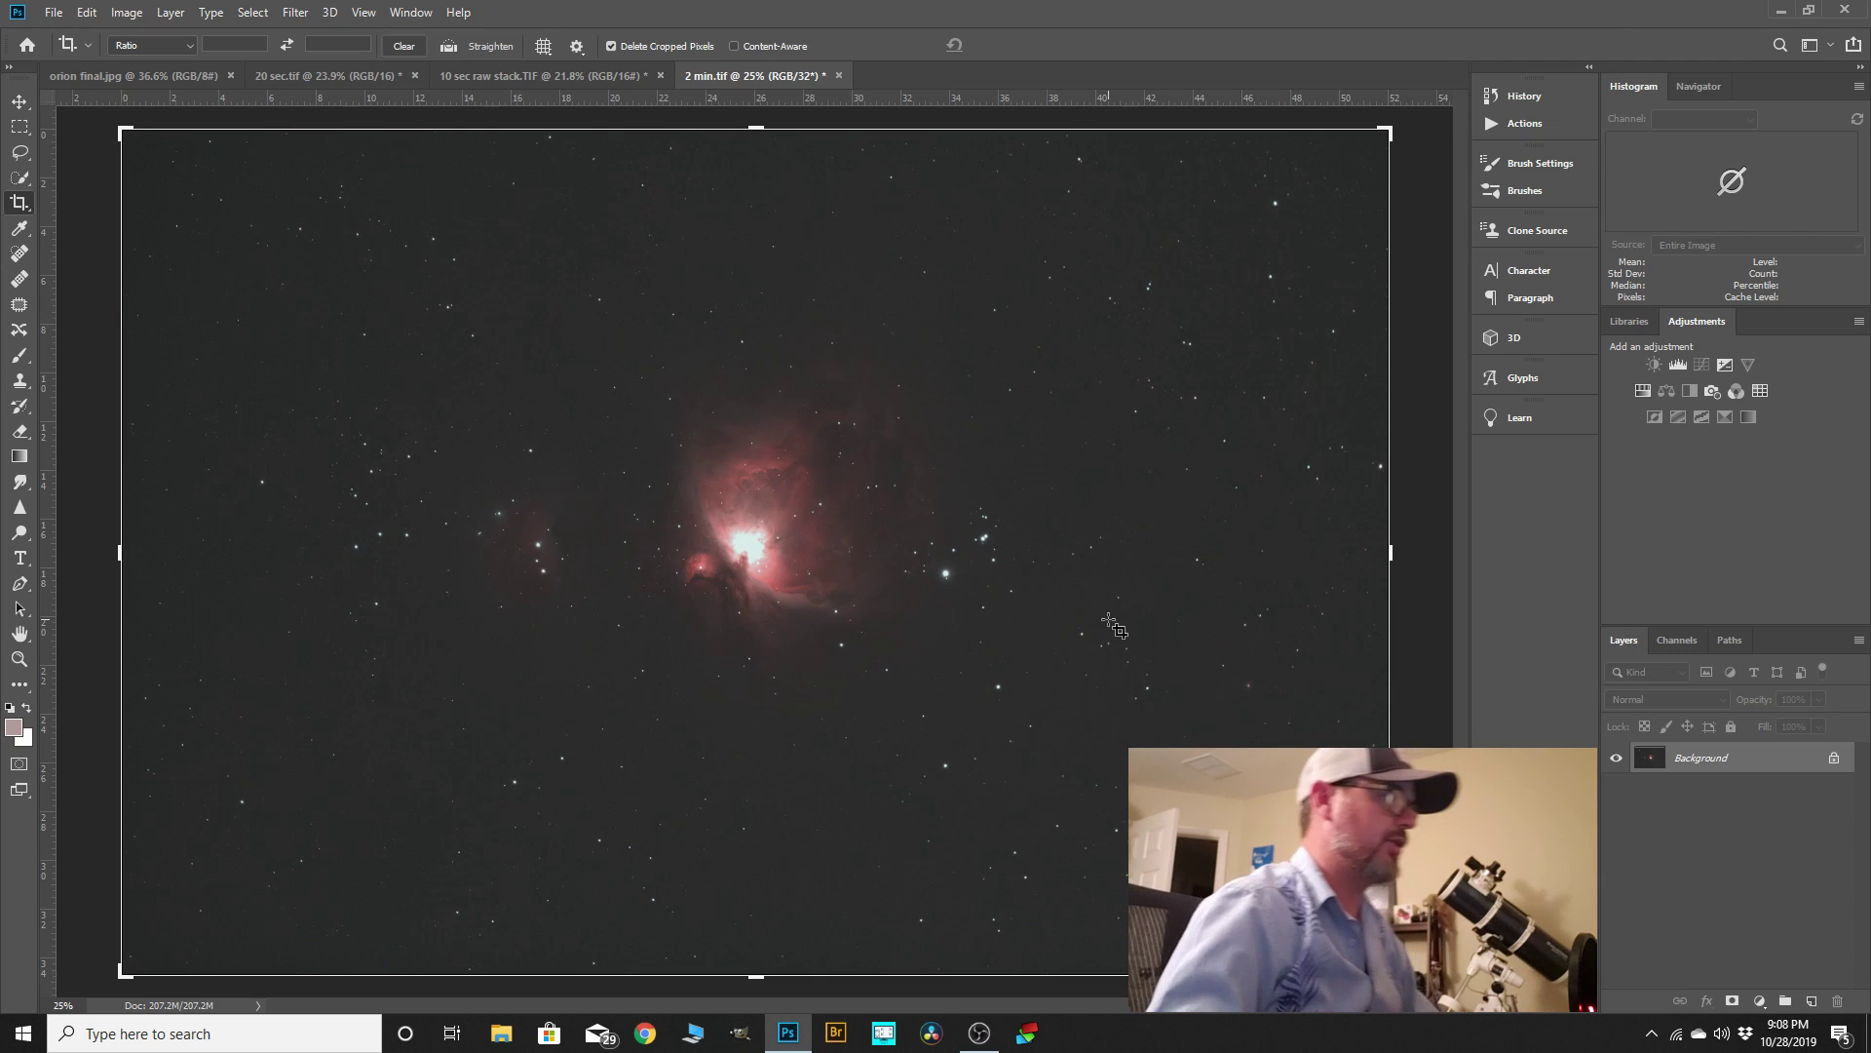
- Move the 2 min.tif document ahead of 20 sec.tif in the order of open images
scroll(1218, 541, "down", 2)
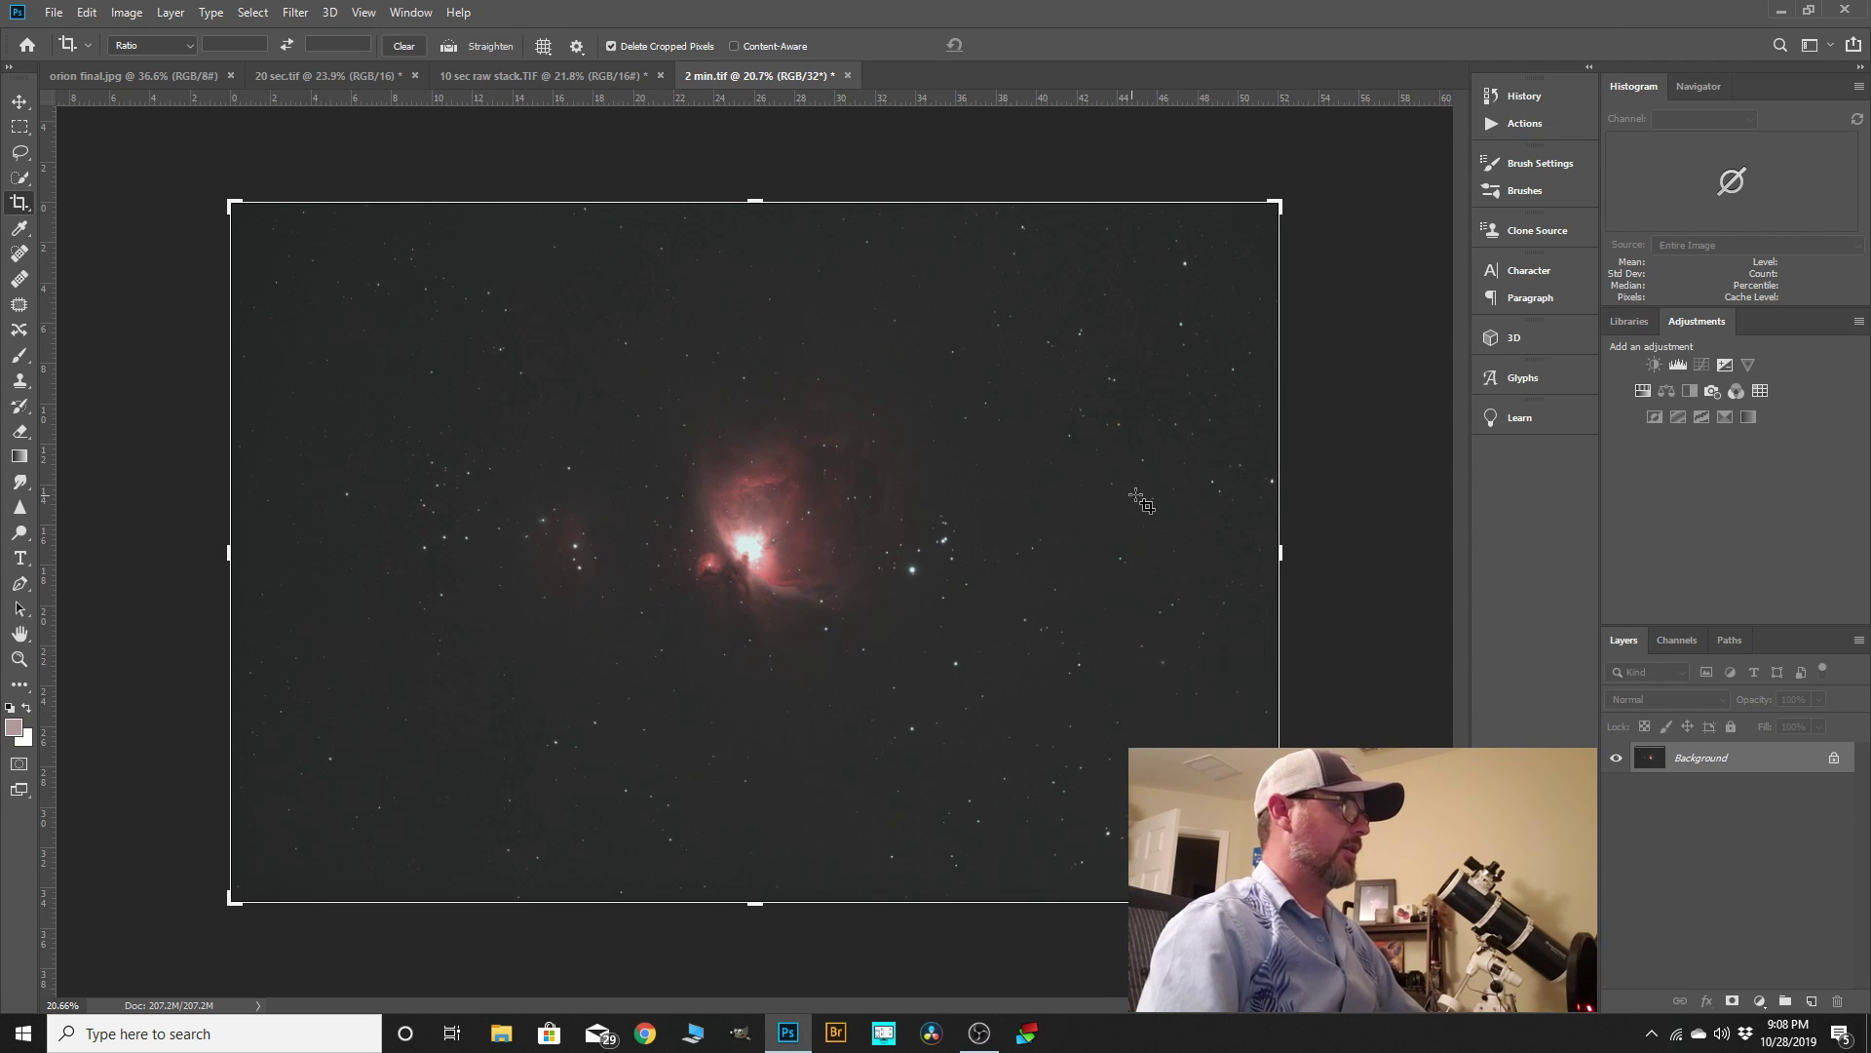
scroll(1141, 493, "down", 1)
left_click_drag(726, 88, 310, 94)
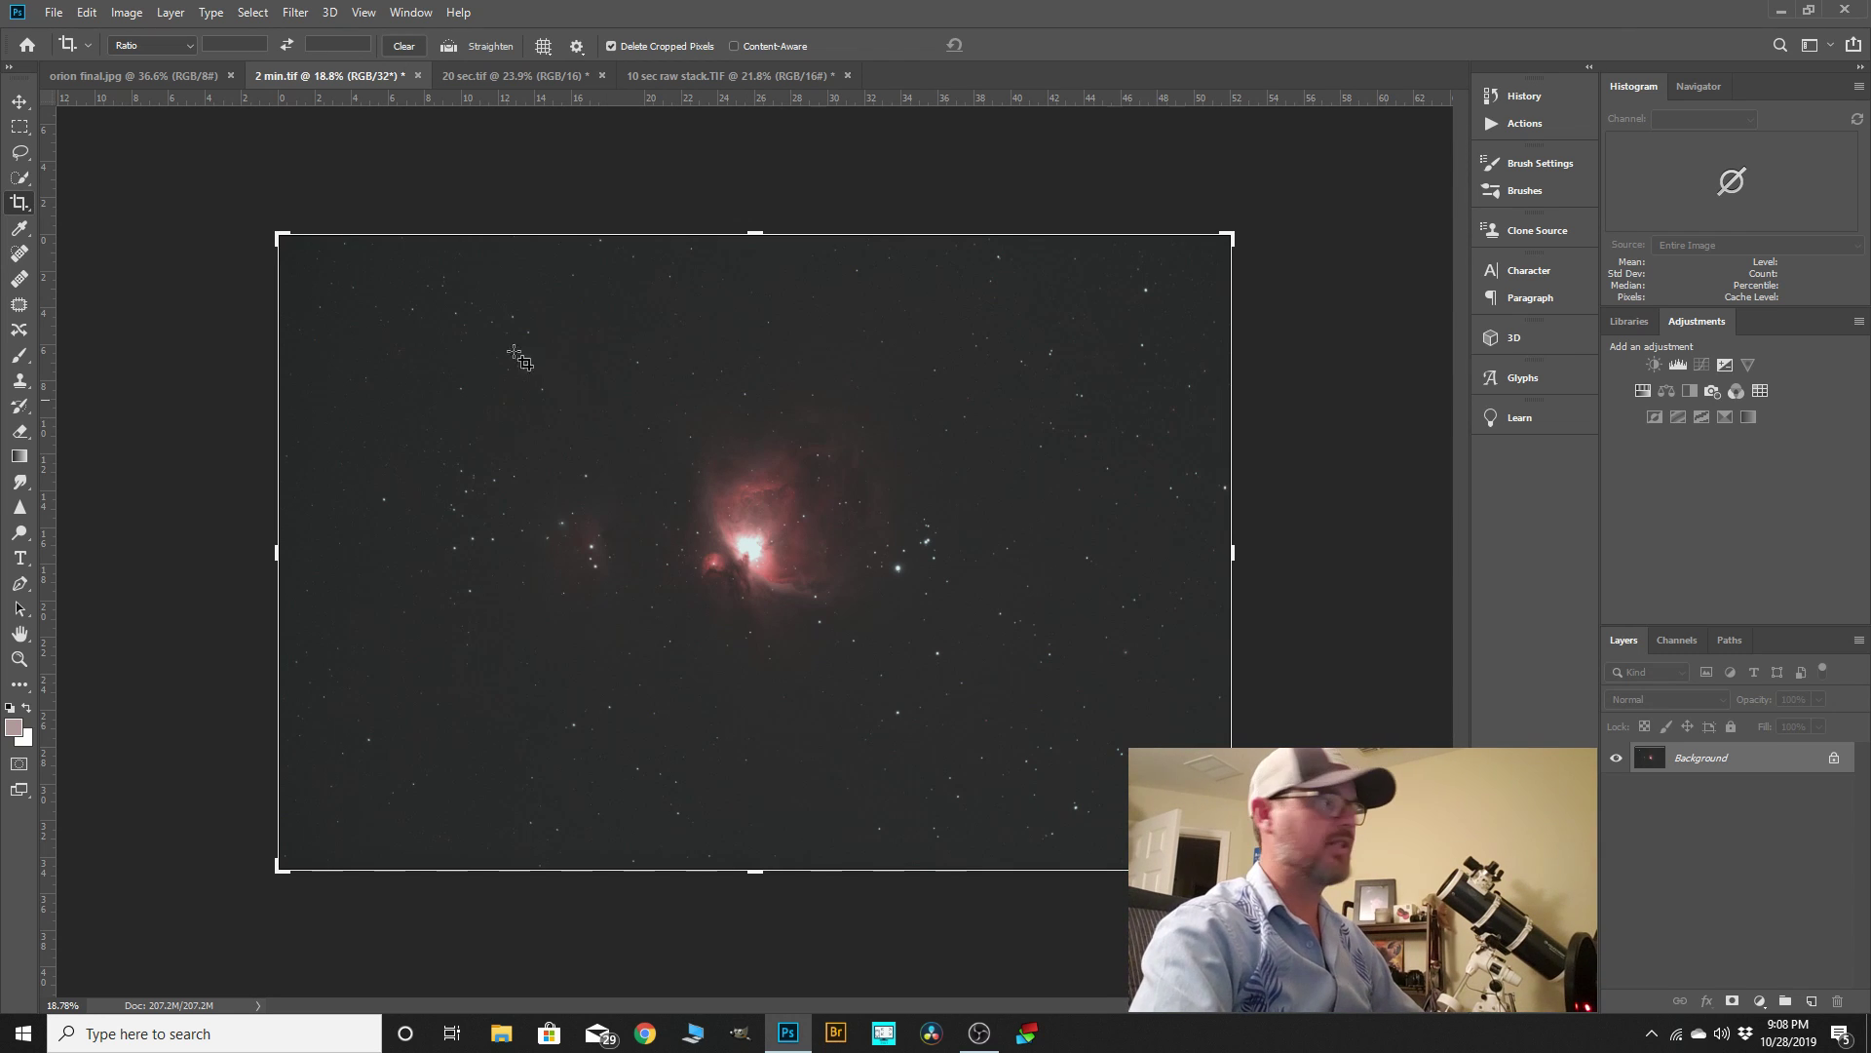
- Compare the nebula's bright core up close in 20 sec.tif and 2 min.tif
left_click(489, 76)
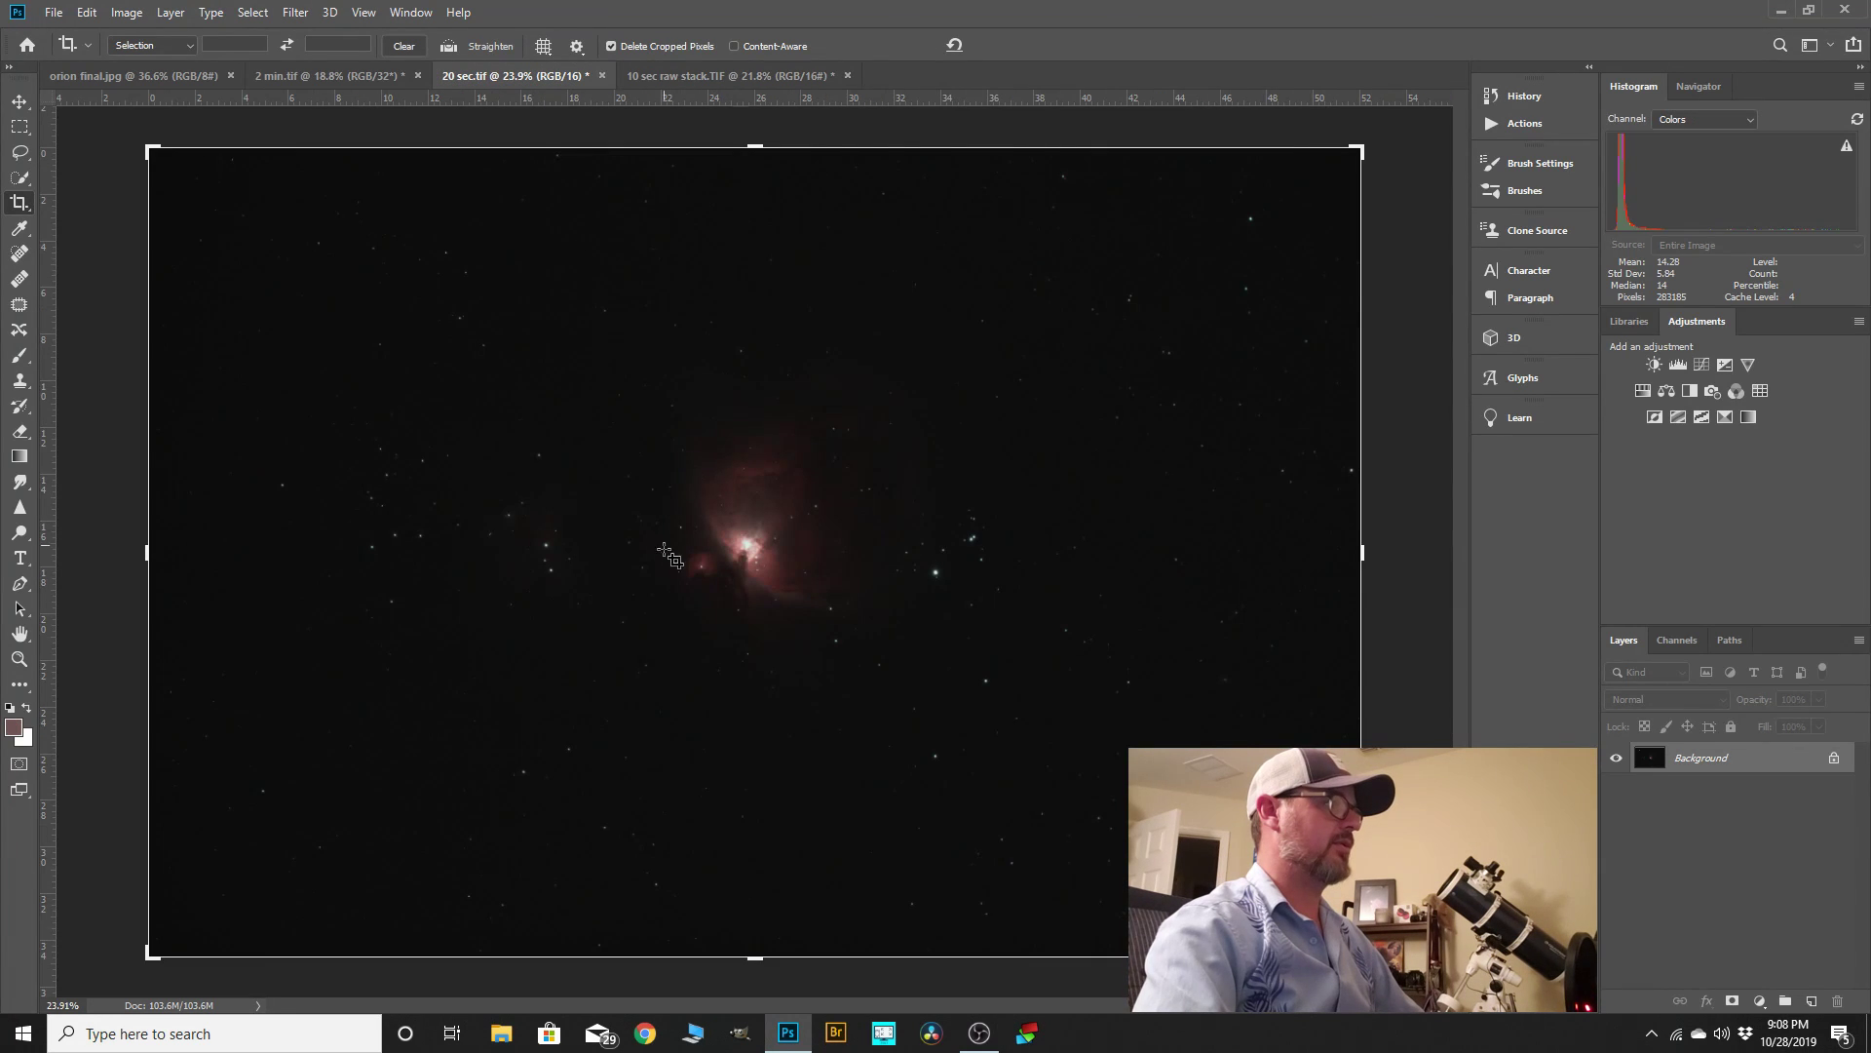
scroll(783, 542, "up", 5)
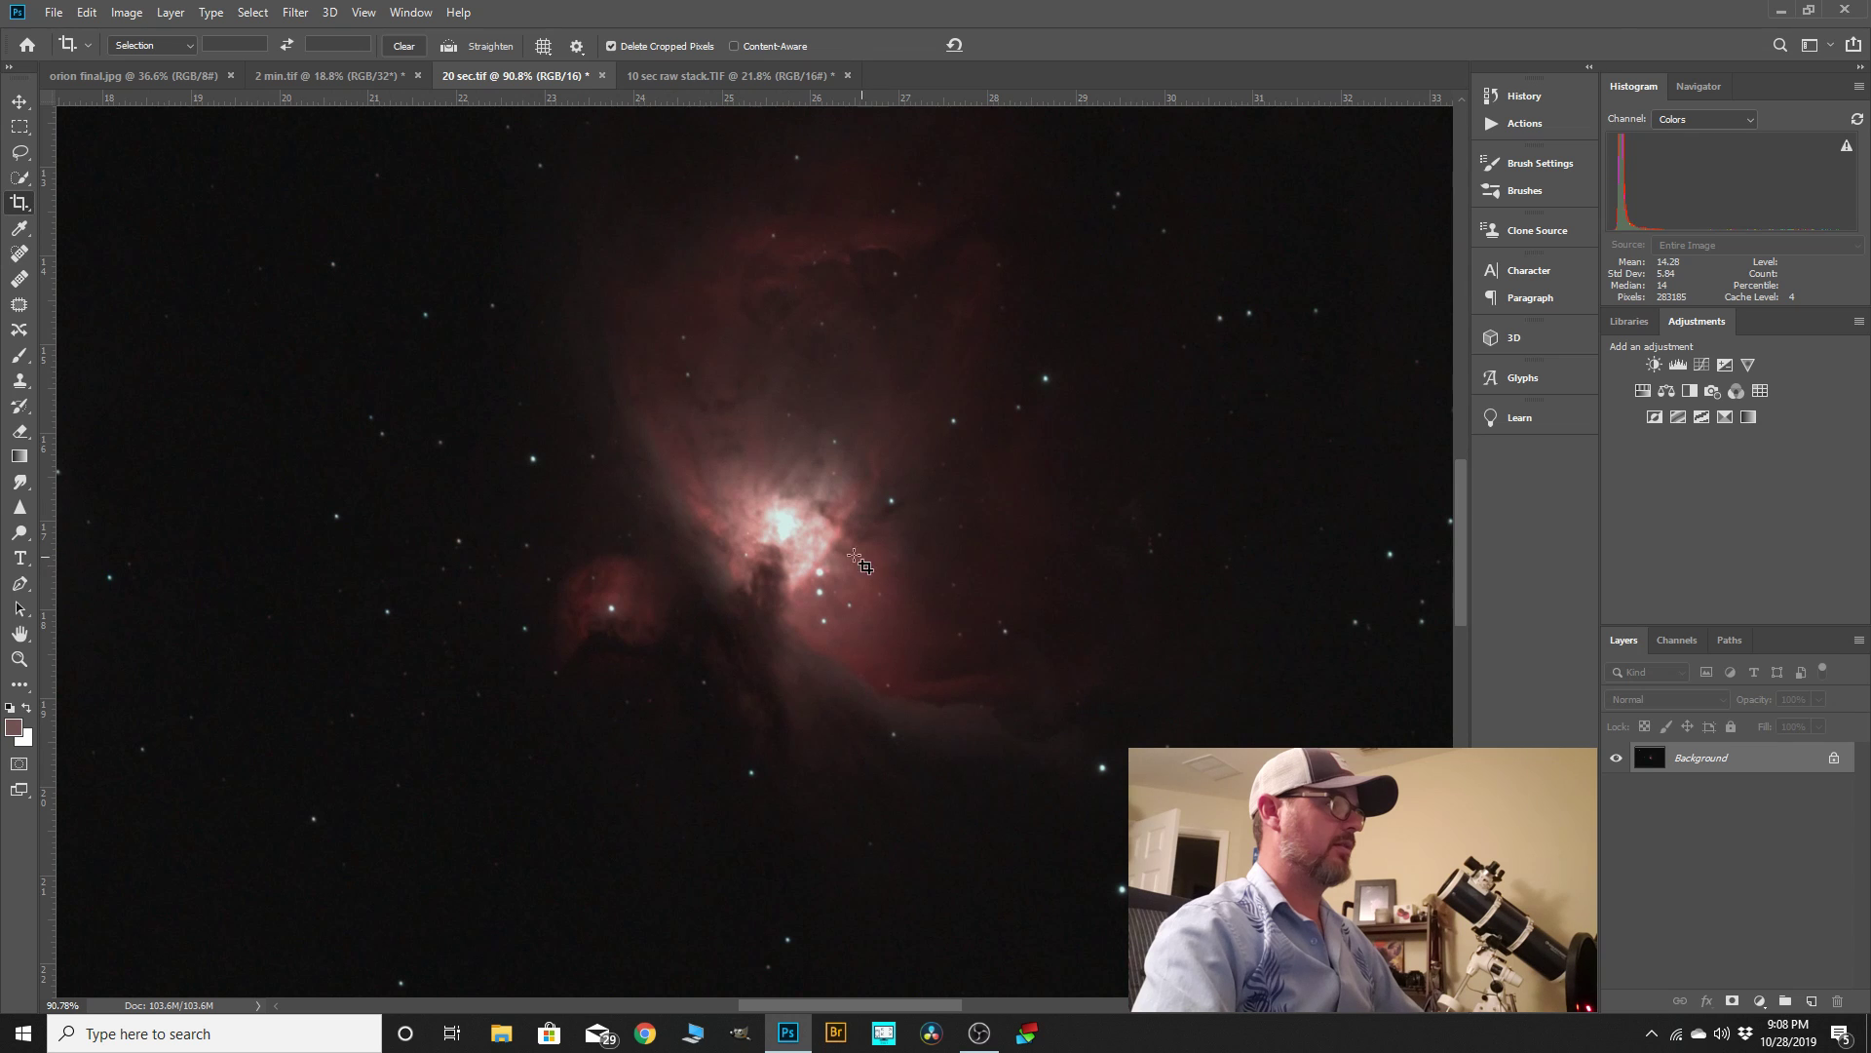
left_click(329, 76)
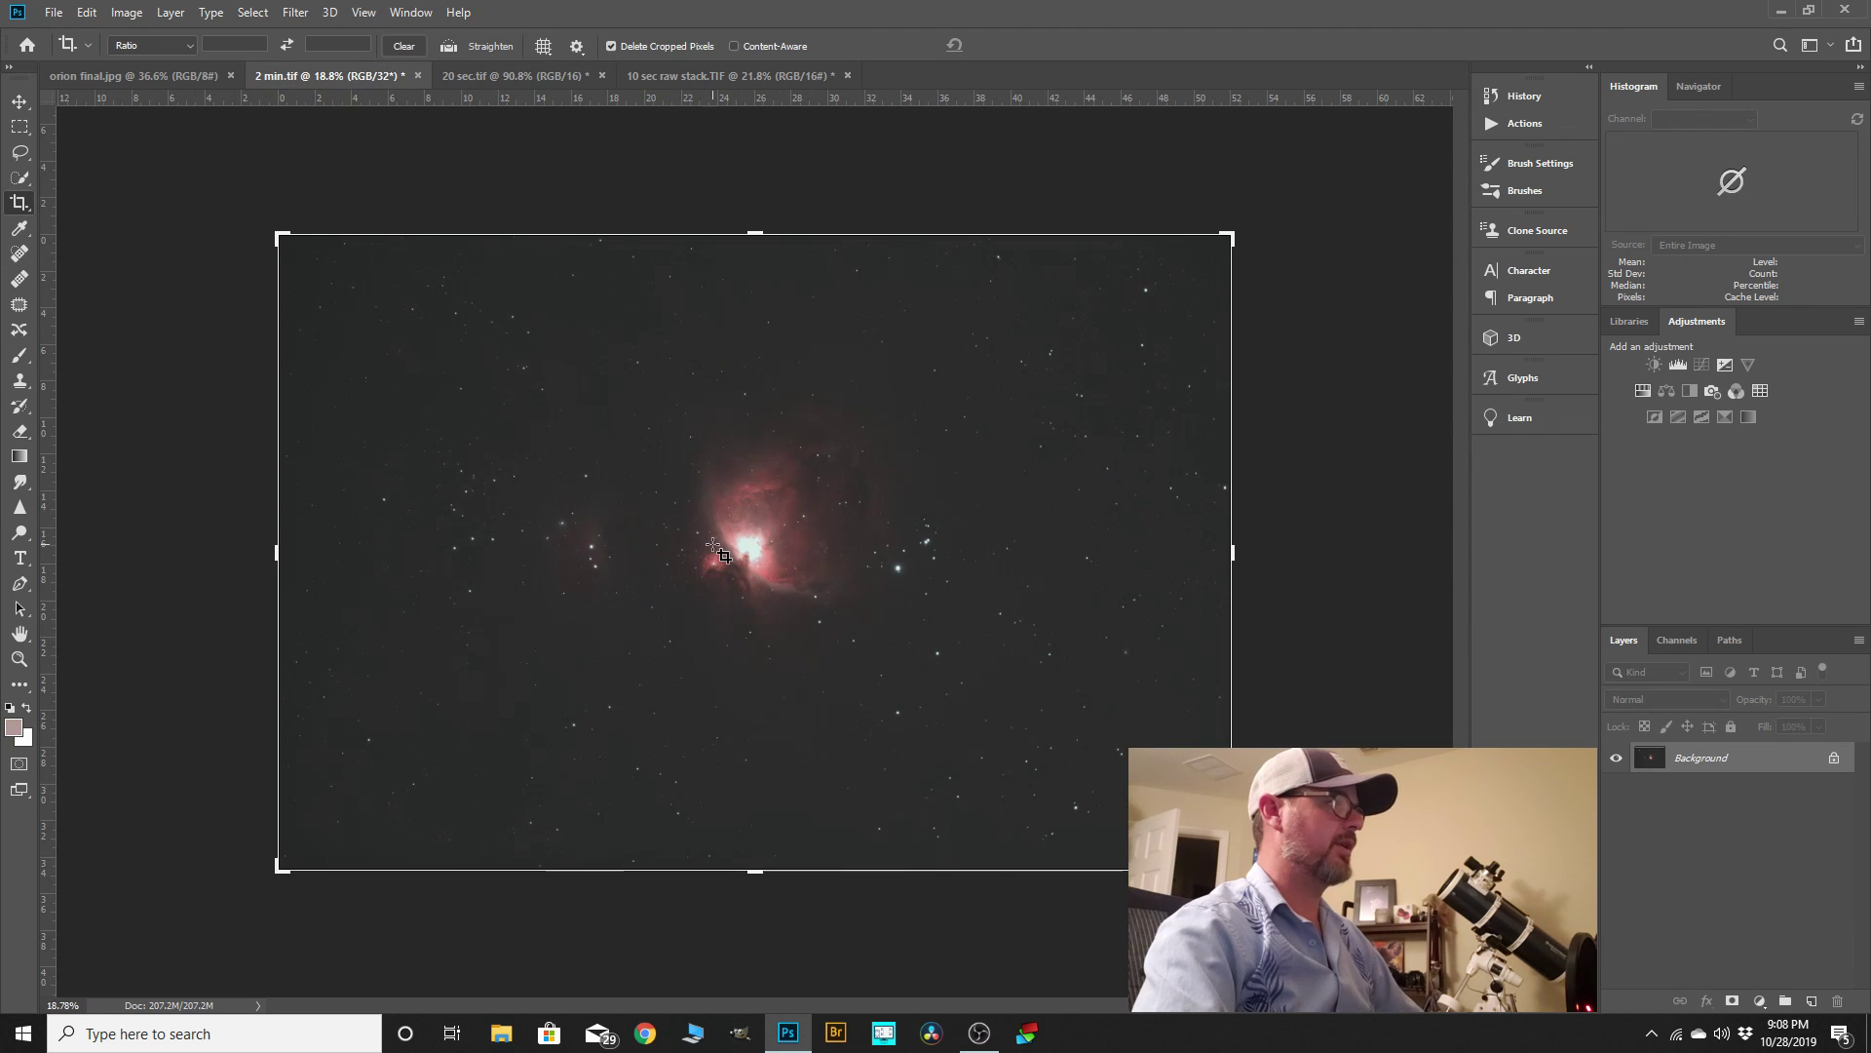
scroll(726, 553, "up", 3)
scroll(723, 552, "up", 3)
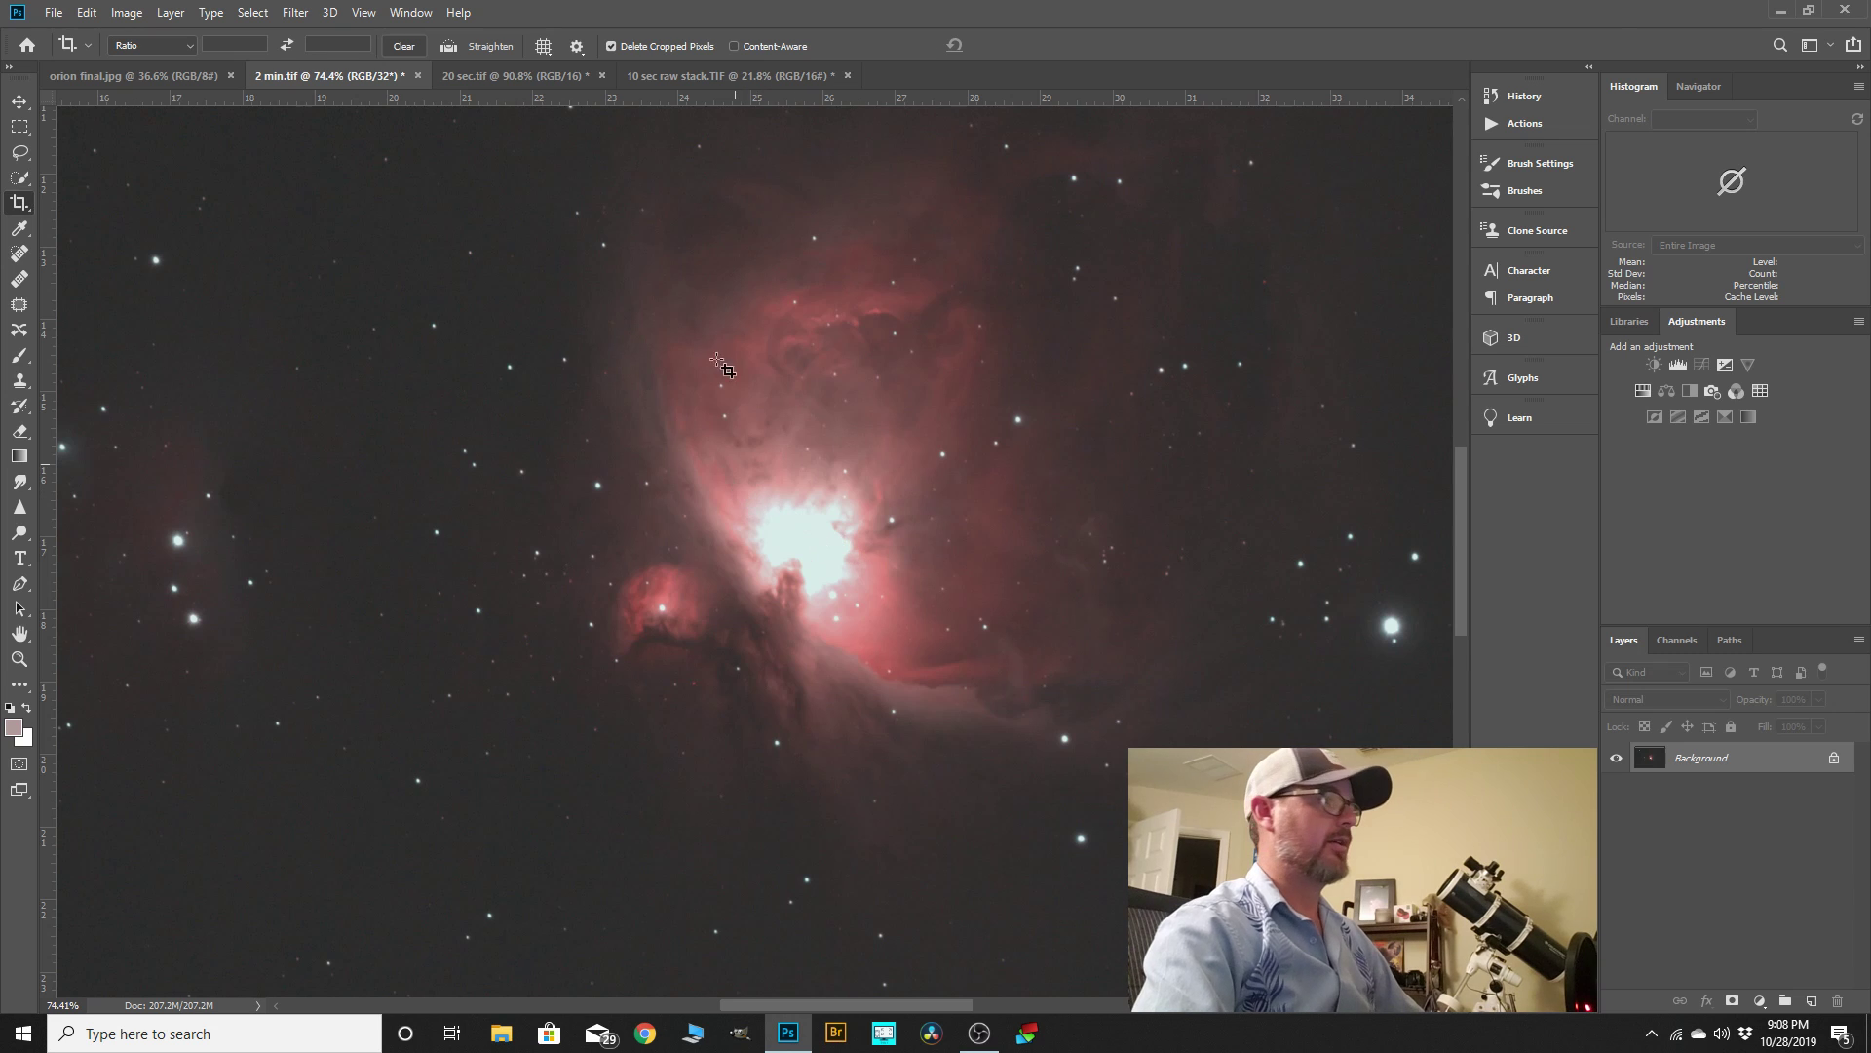
left_click(522, 74)
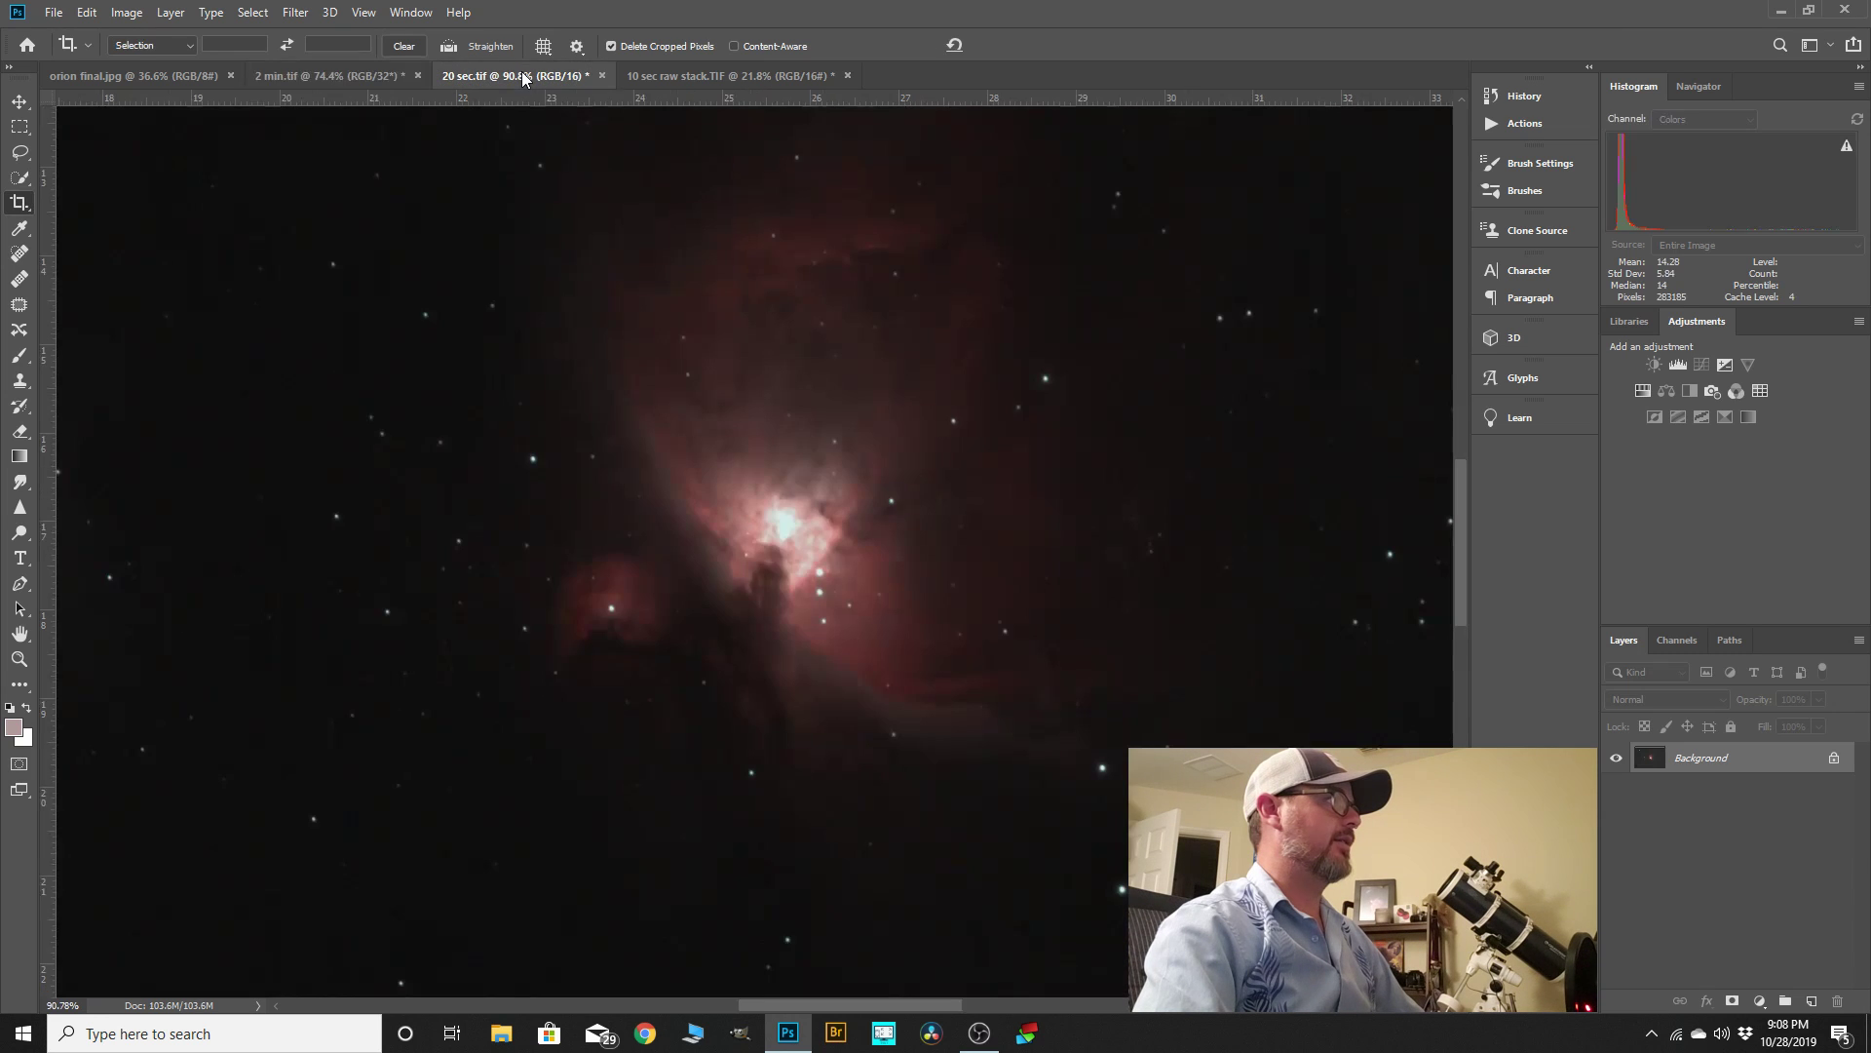
- Examine the nebula in 10 sec raw stack.TIF and compare it with 20 sec.tif and 2 min.tif
left_click(694, 82)
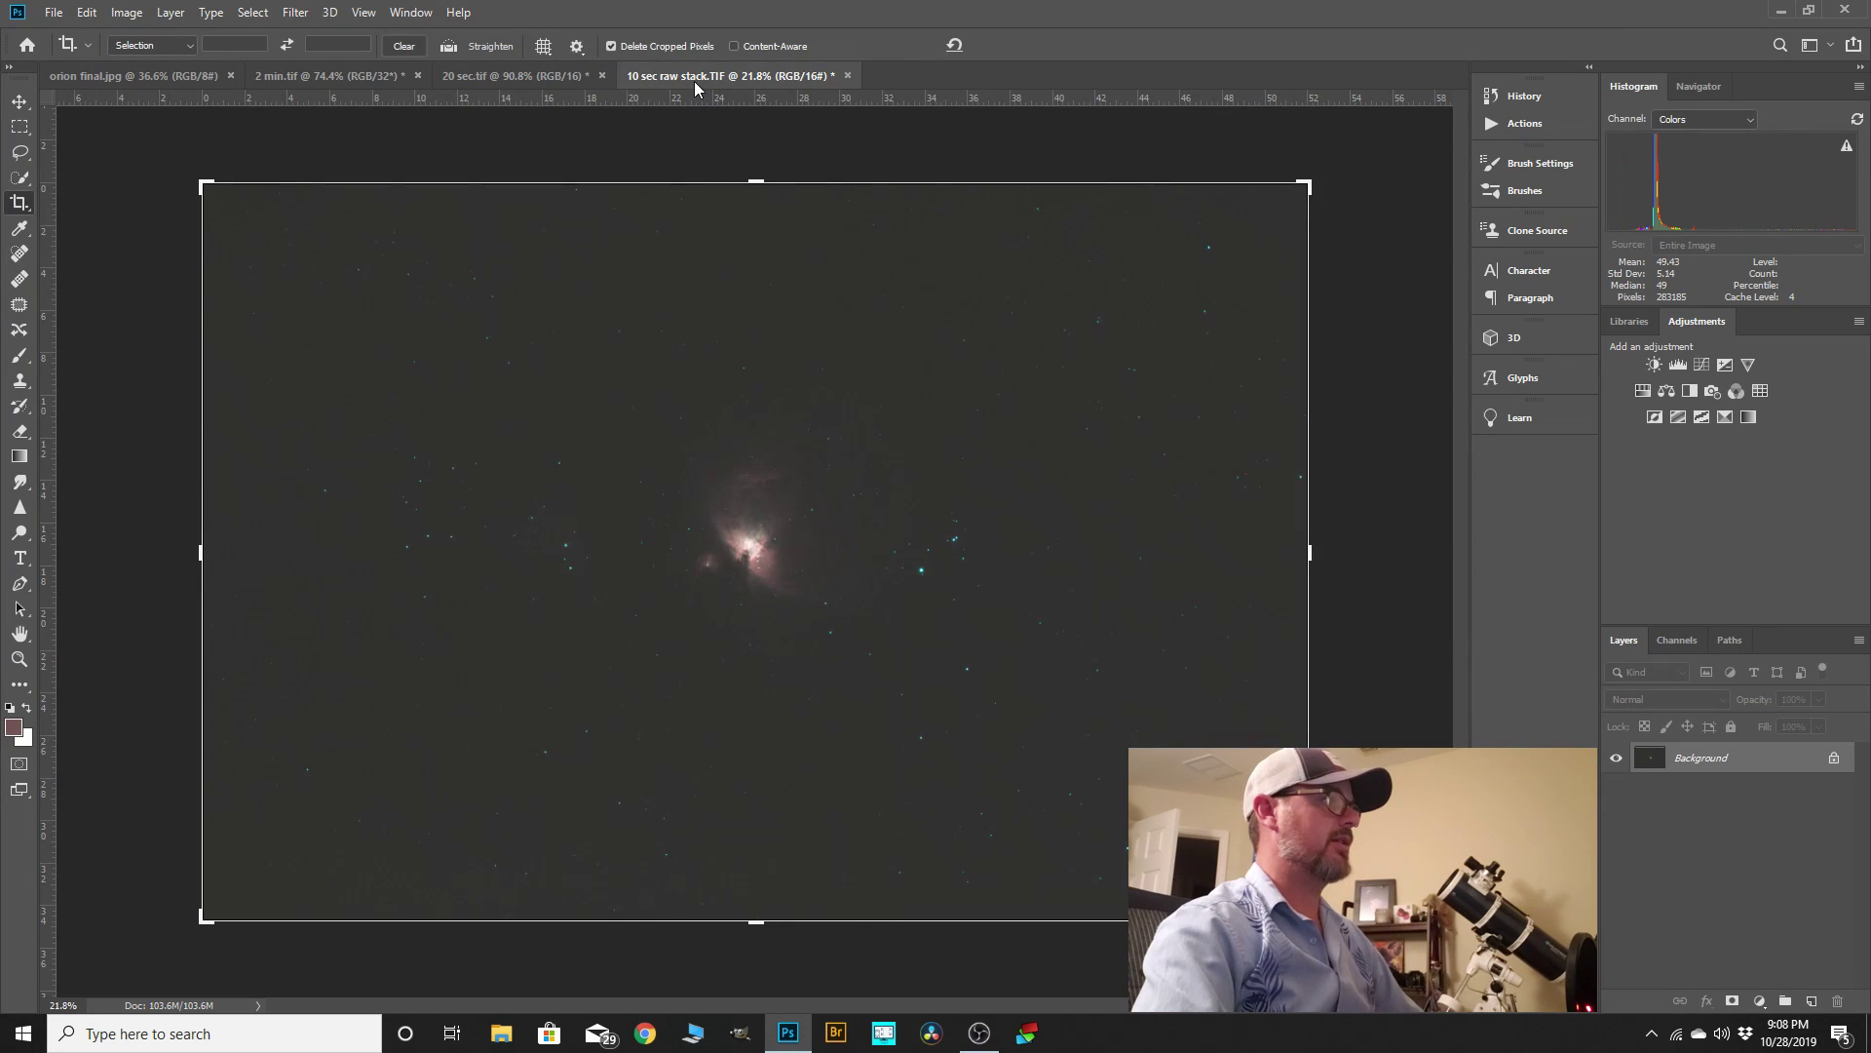
scroll(734, 482, "up", 2)
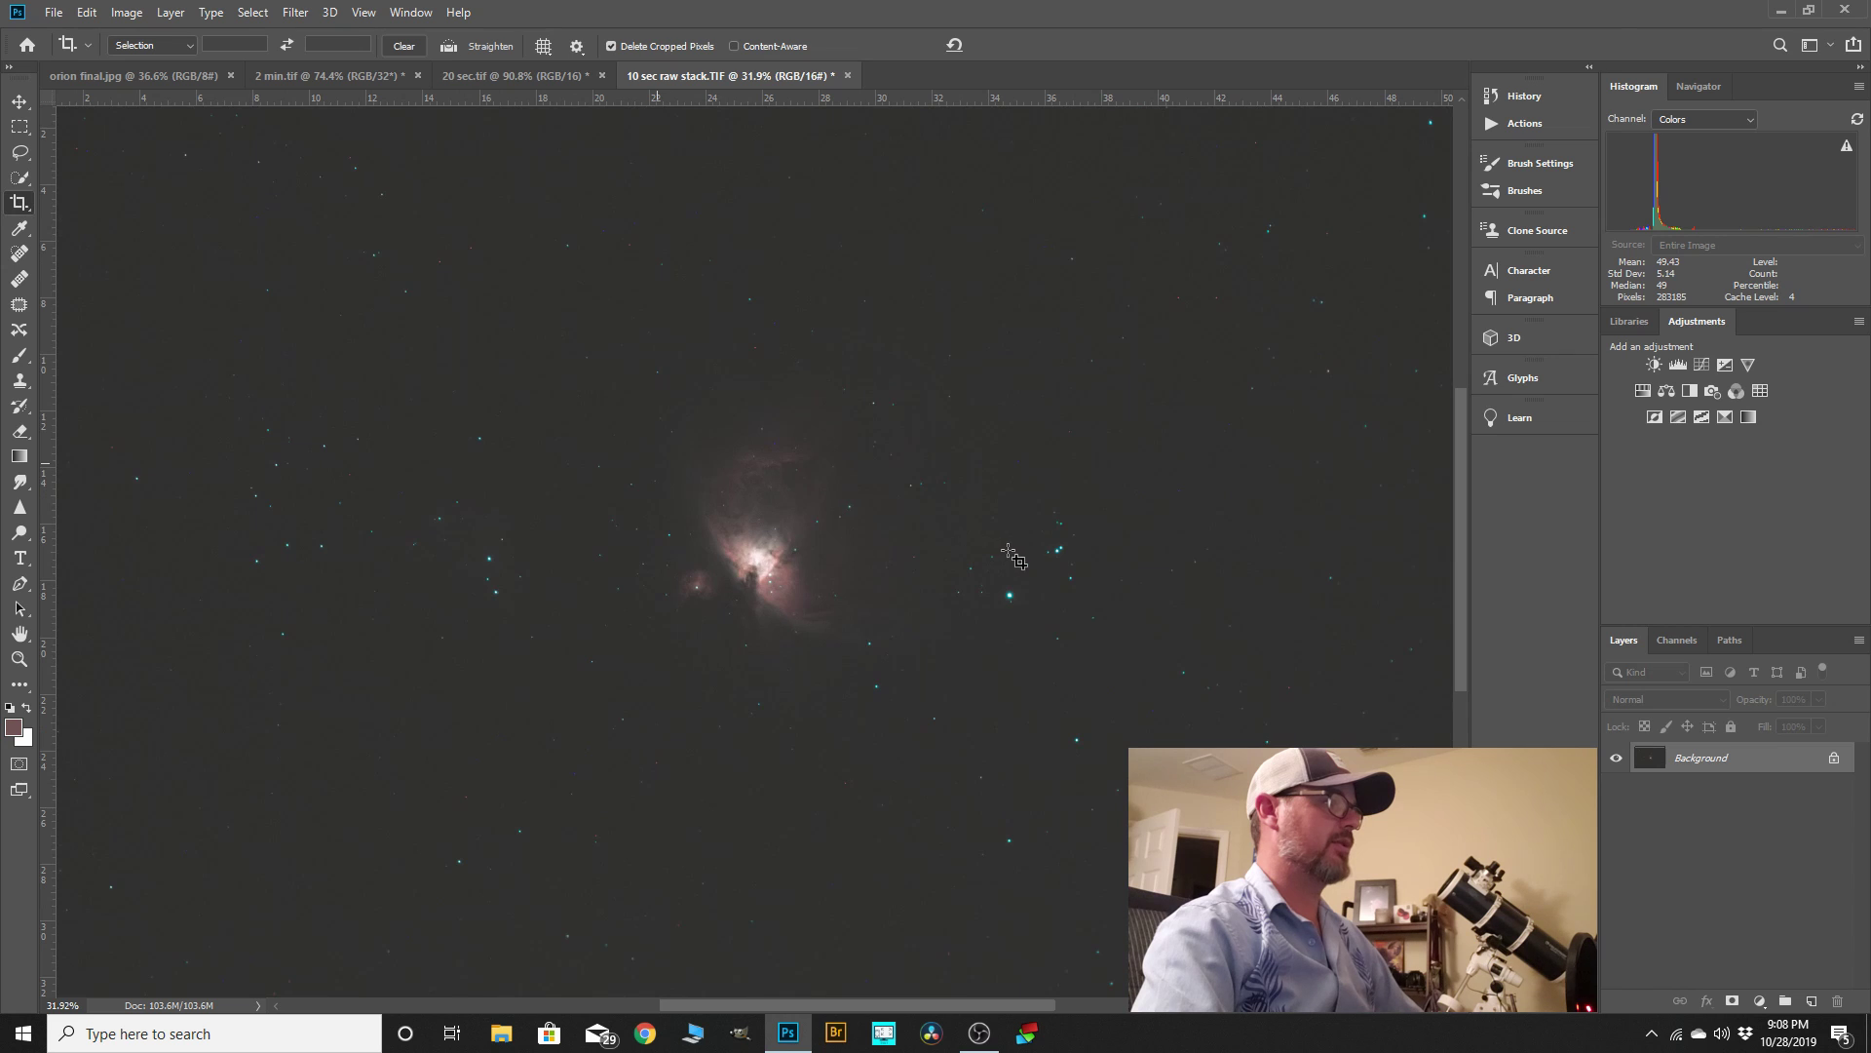
scroll(975, 539, "down", 1)
scroll(747, 400, "down", 1)
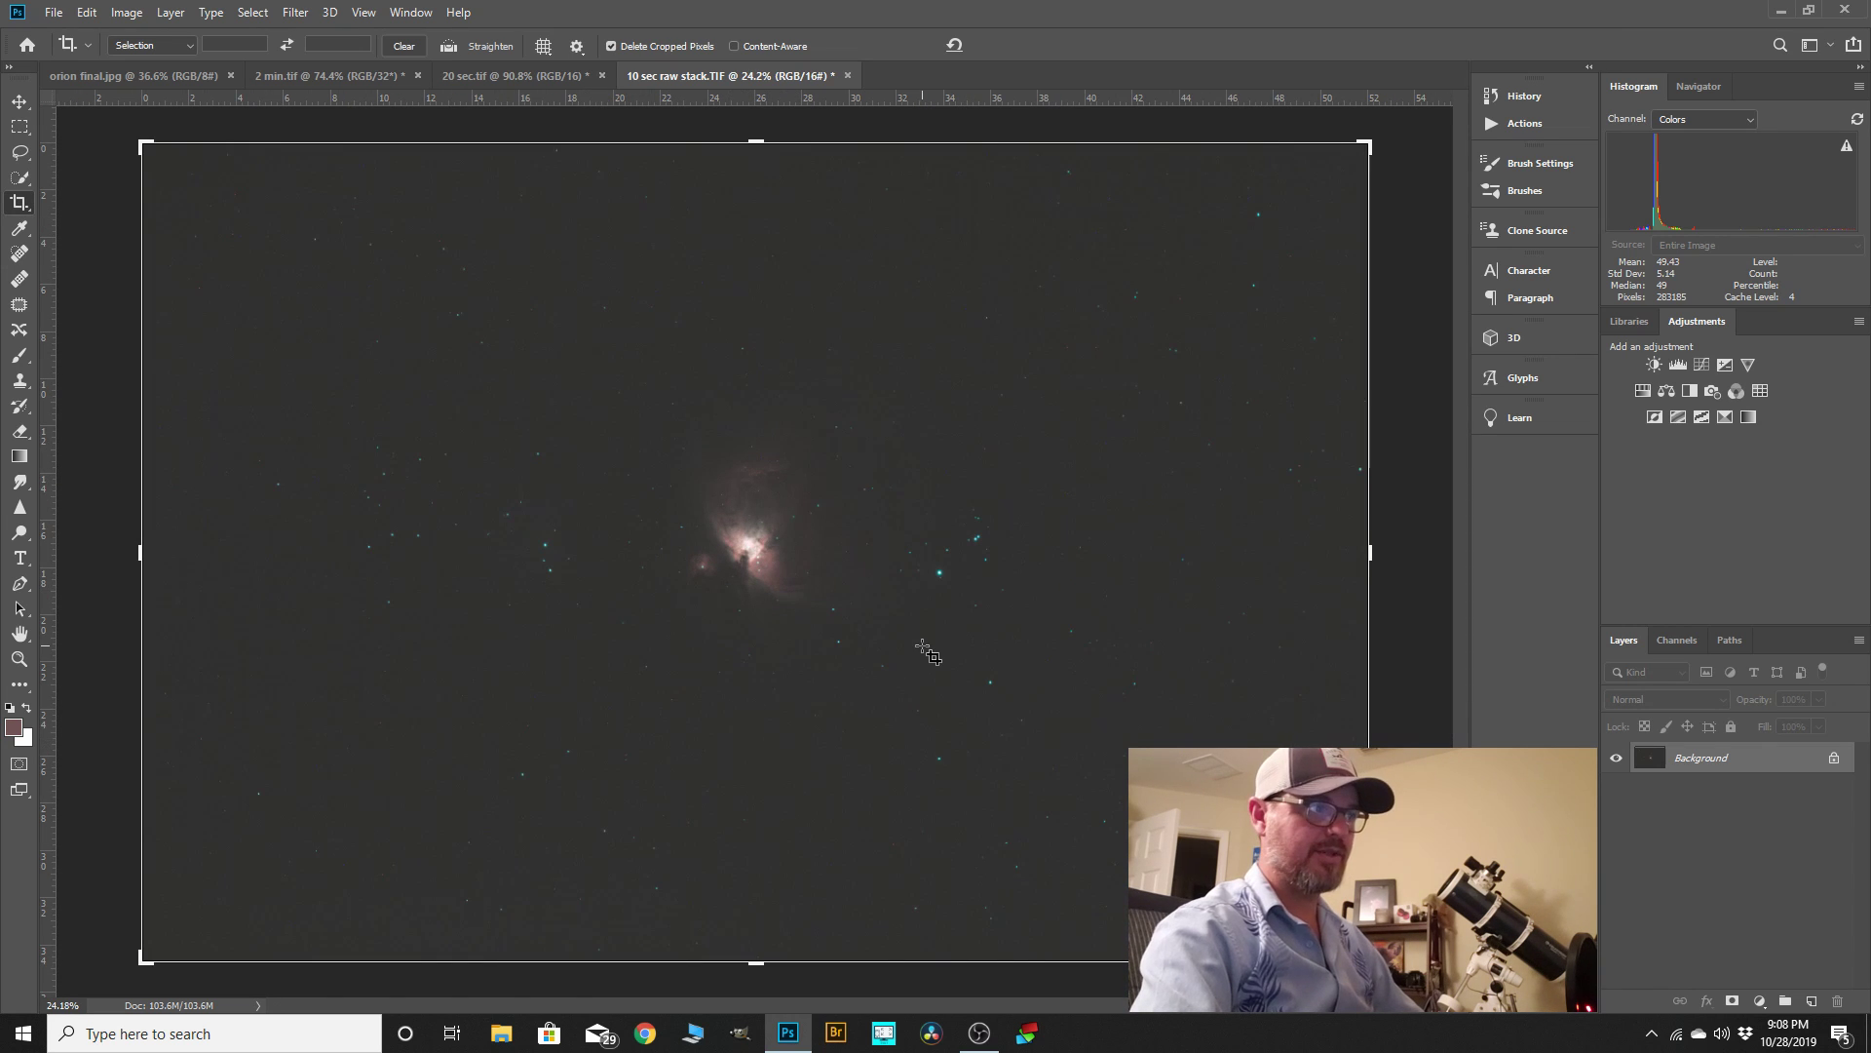
left_click(560, 76)
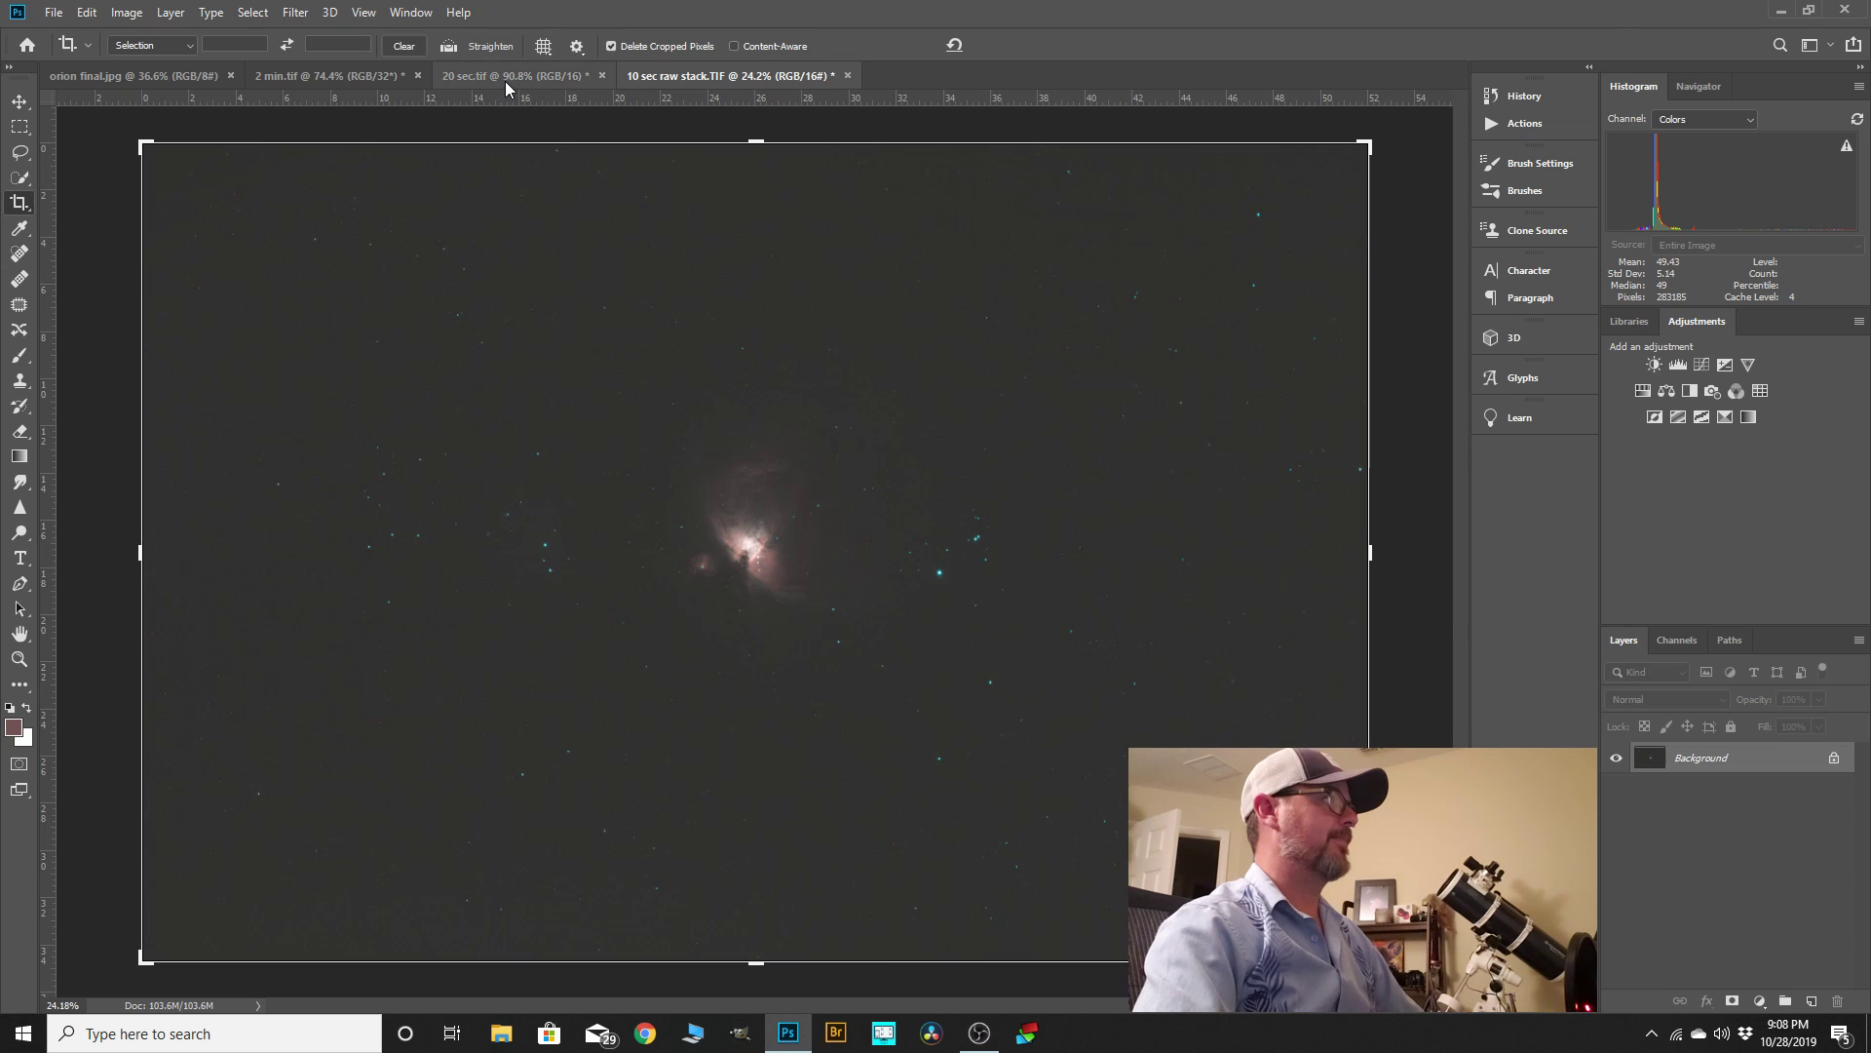
scroll(1077, 575, "down", 4)
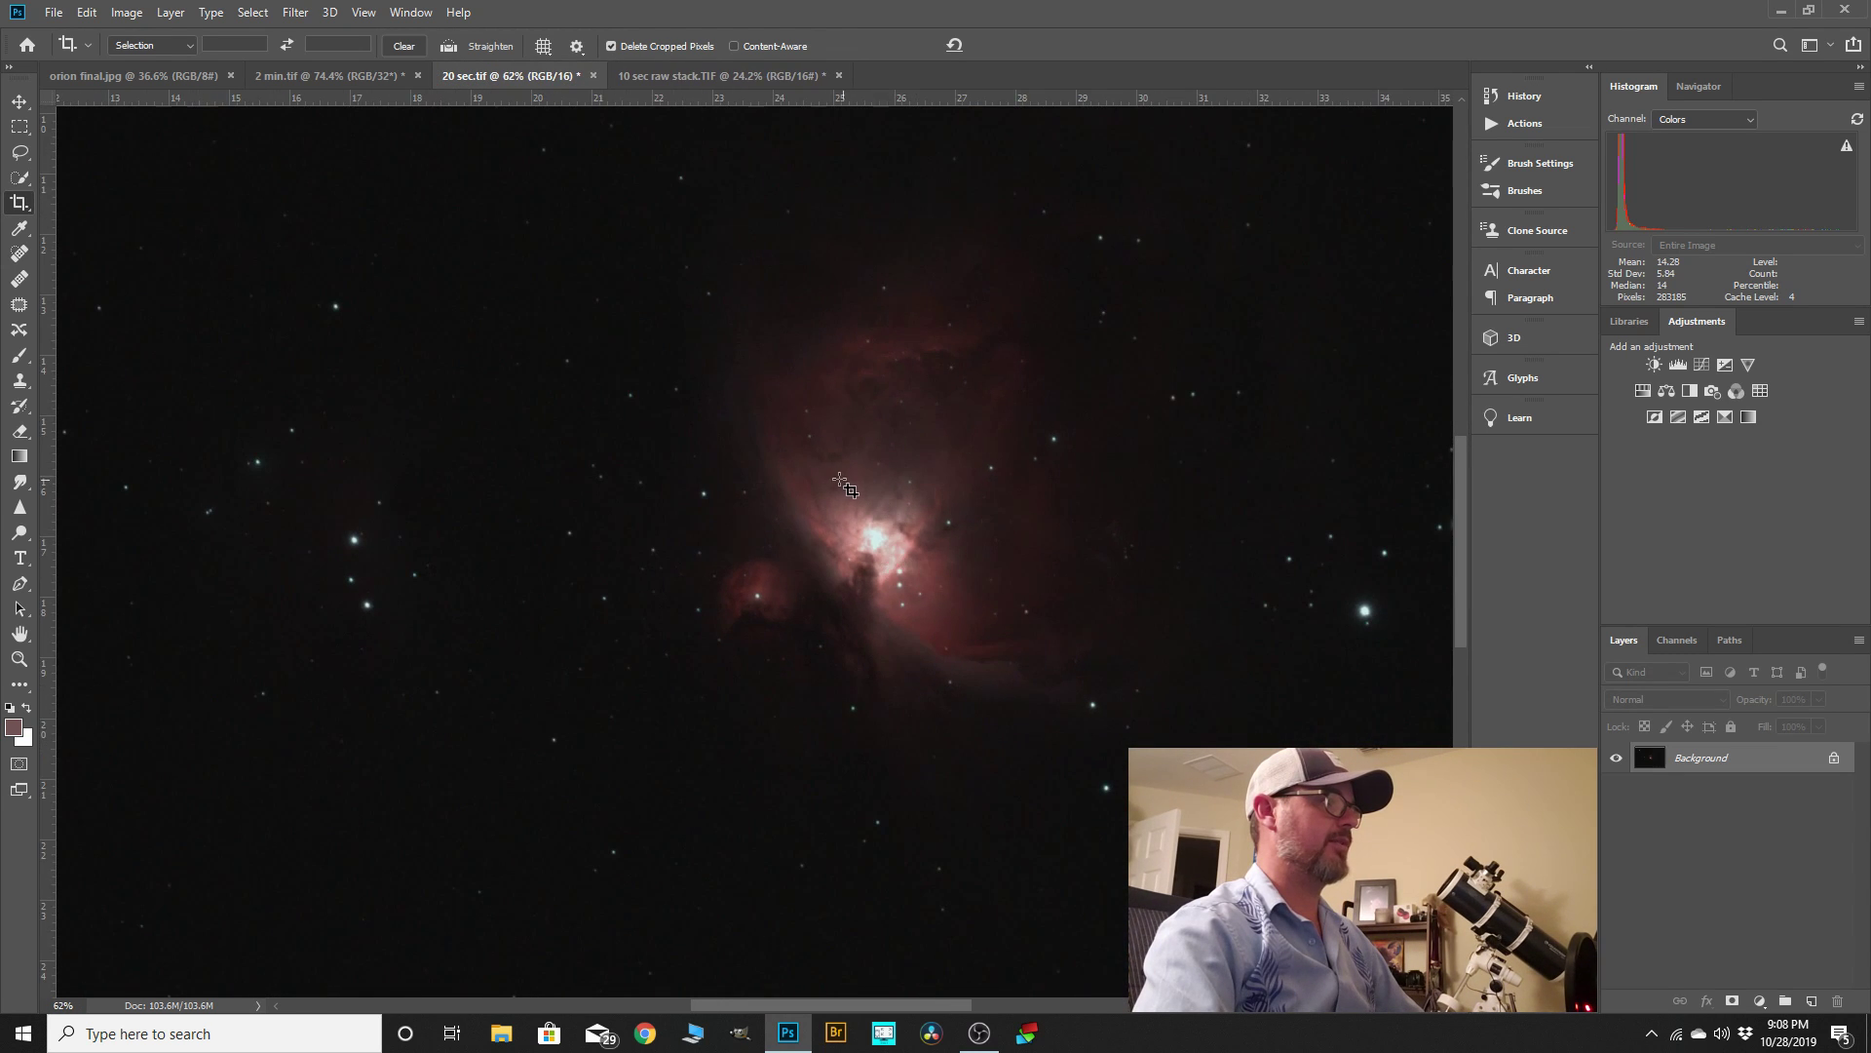
scroll(839, 480, "down", 2)
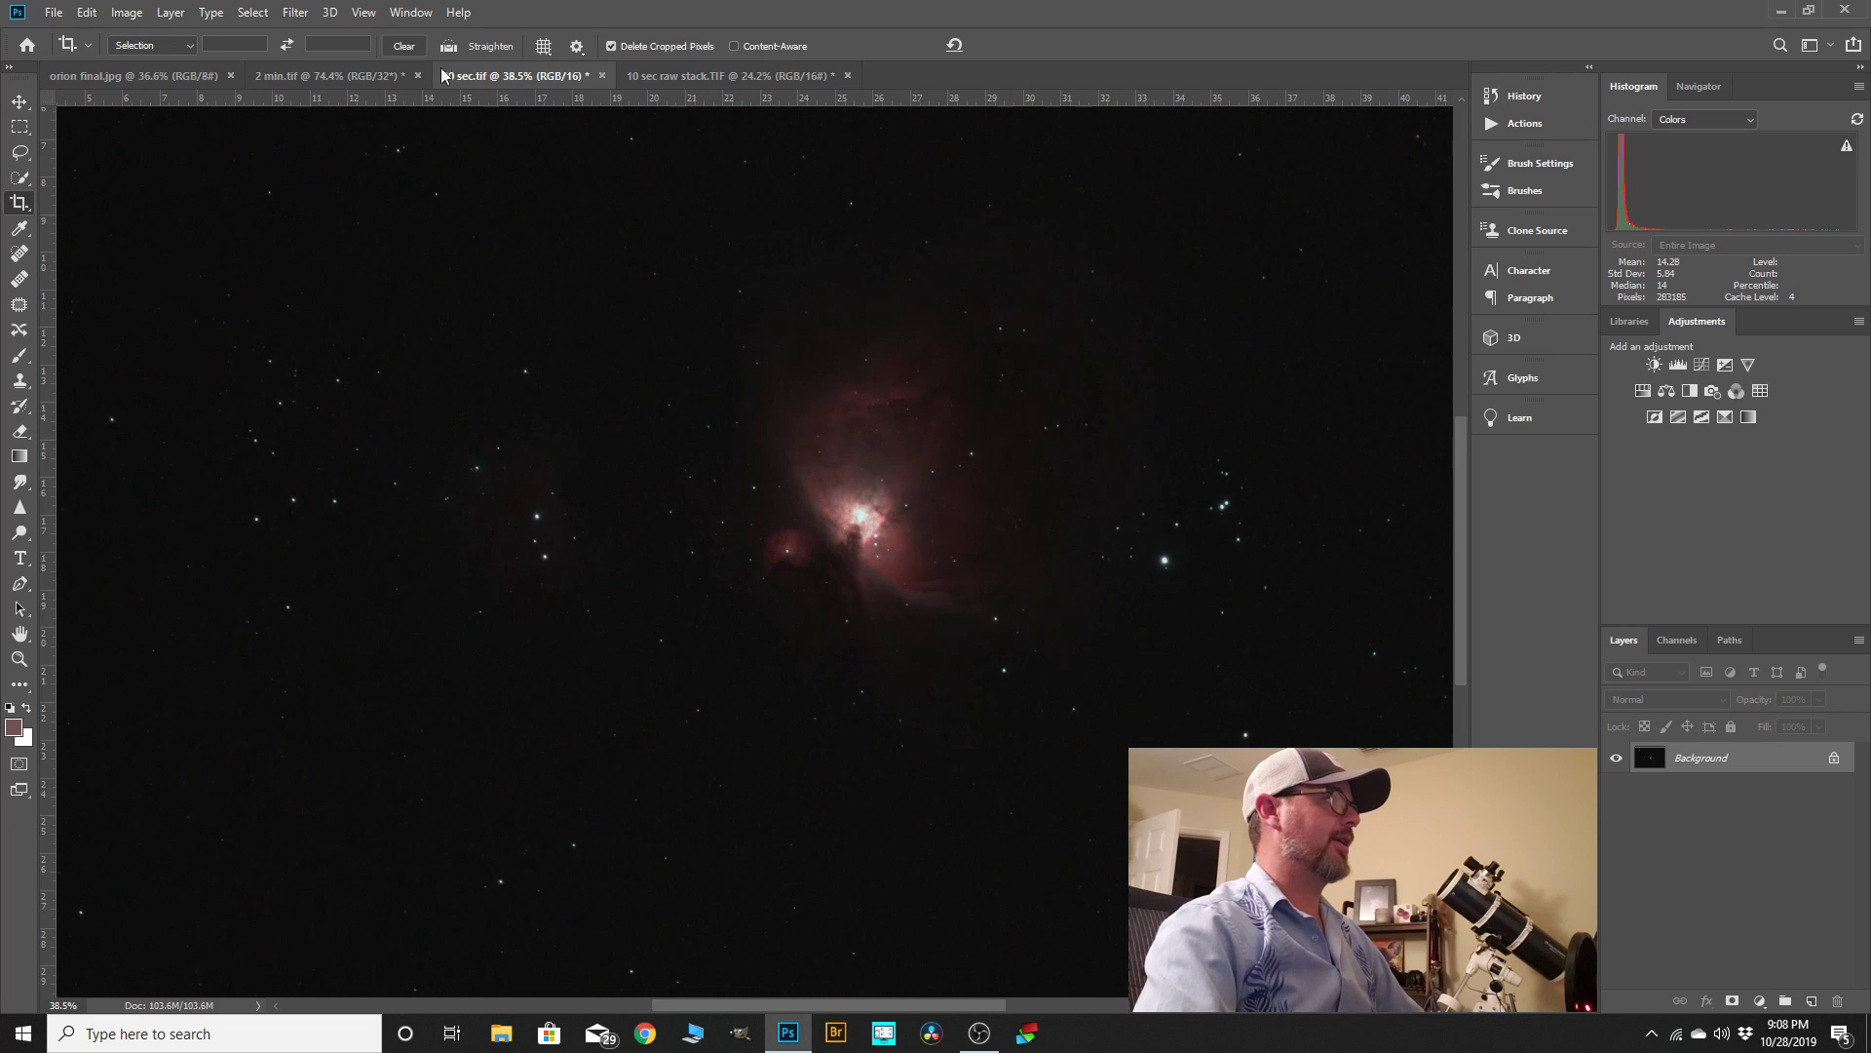
left_click(376, 78)
scroll(996, 469, "down", 3)
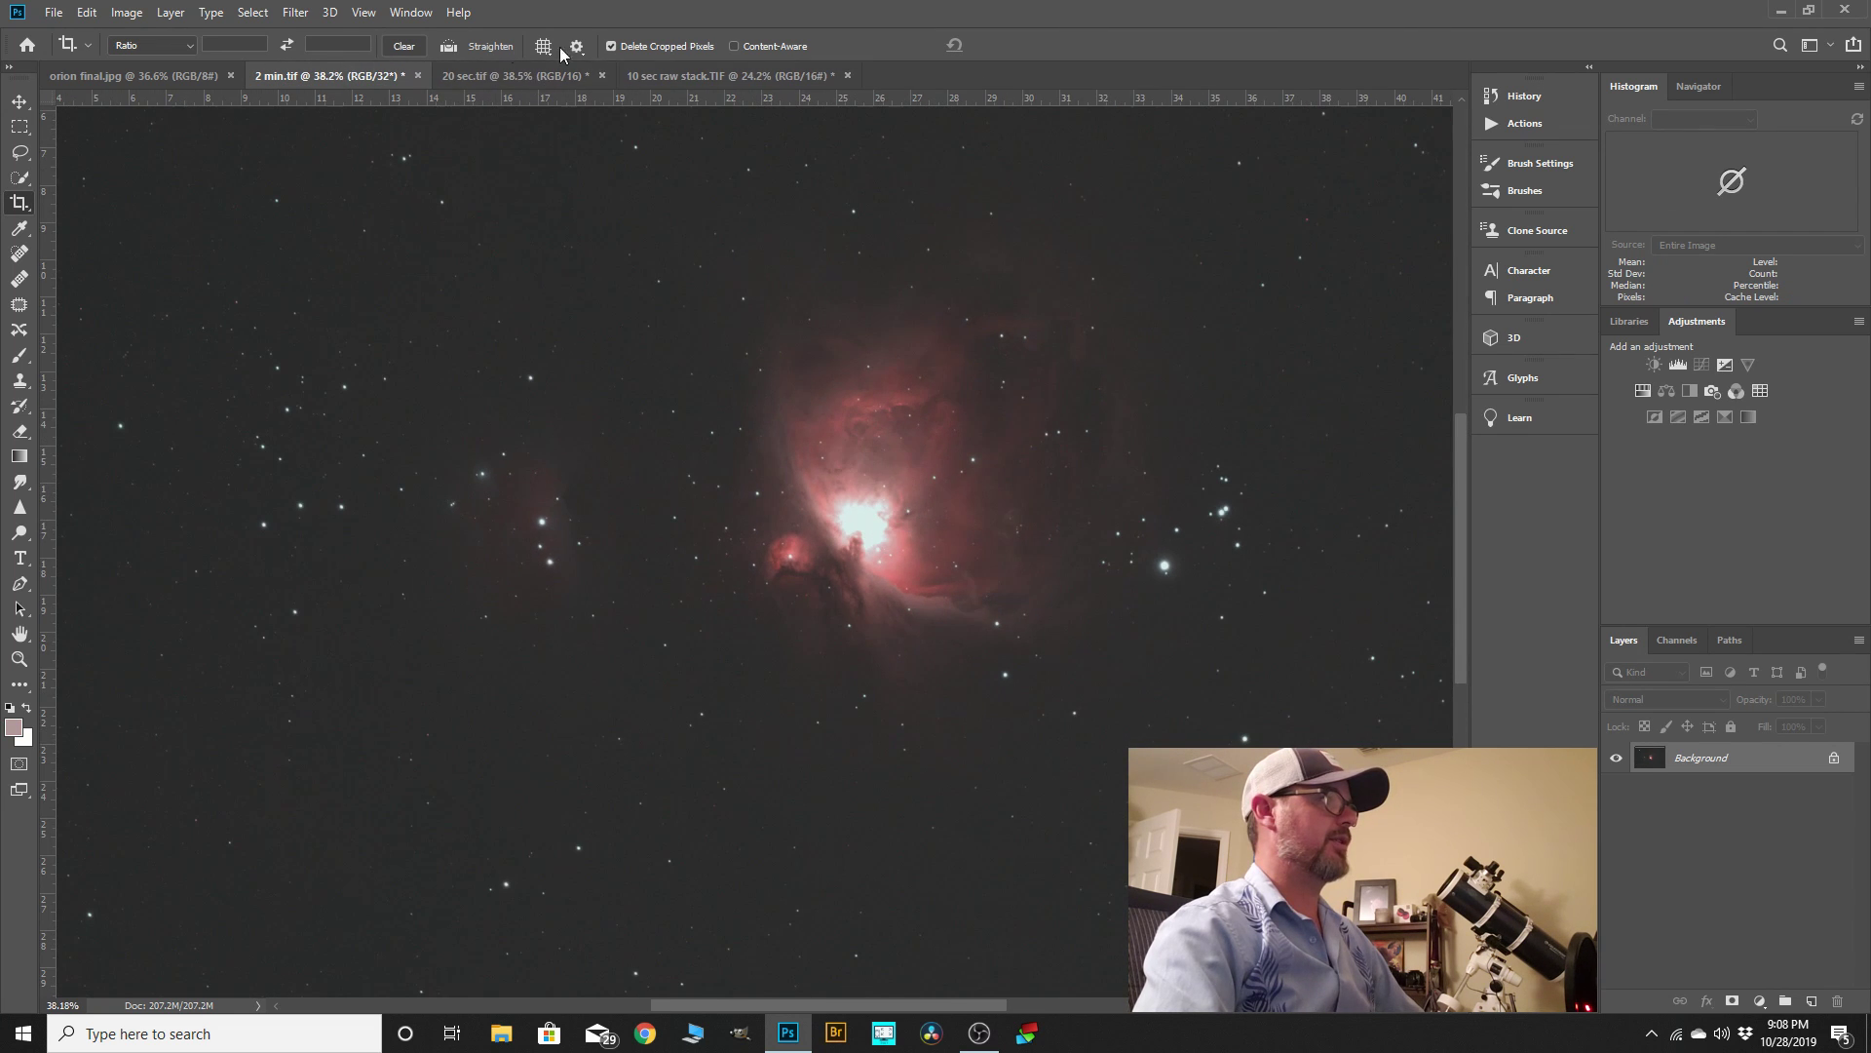
scroll(605, 511, "down", 3)
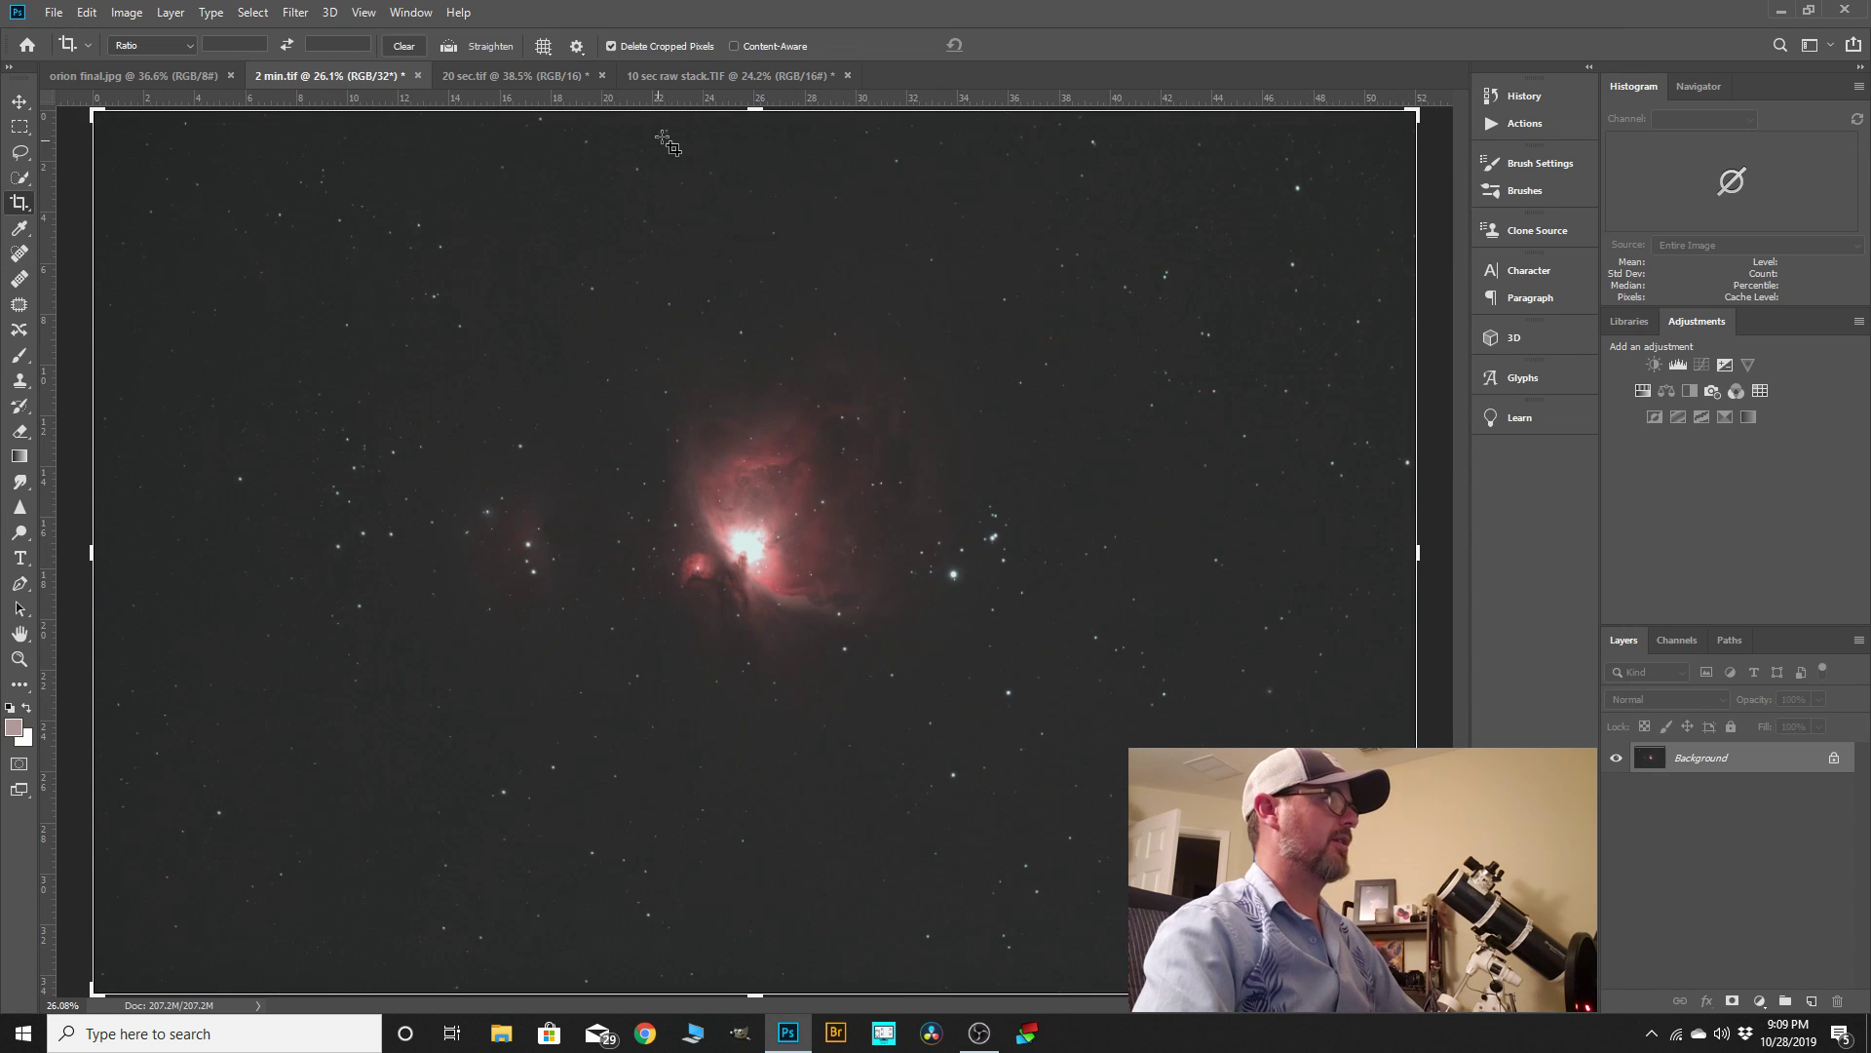
- Check the bit depth of 10 sec raw stack.TIF and 20 sec.tif without changing it
left_click(706, 78)
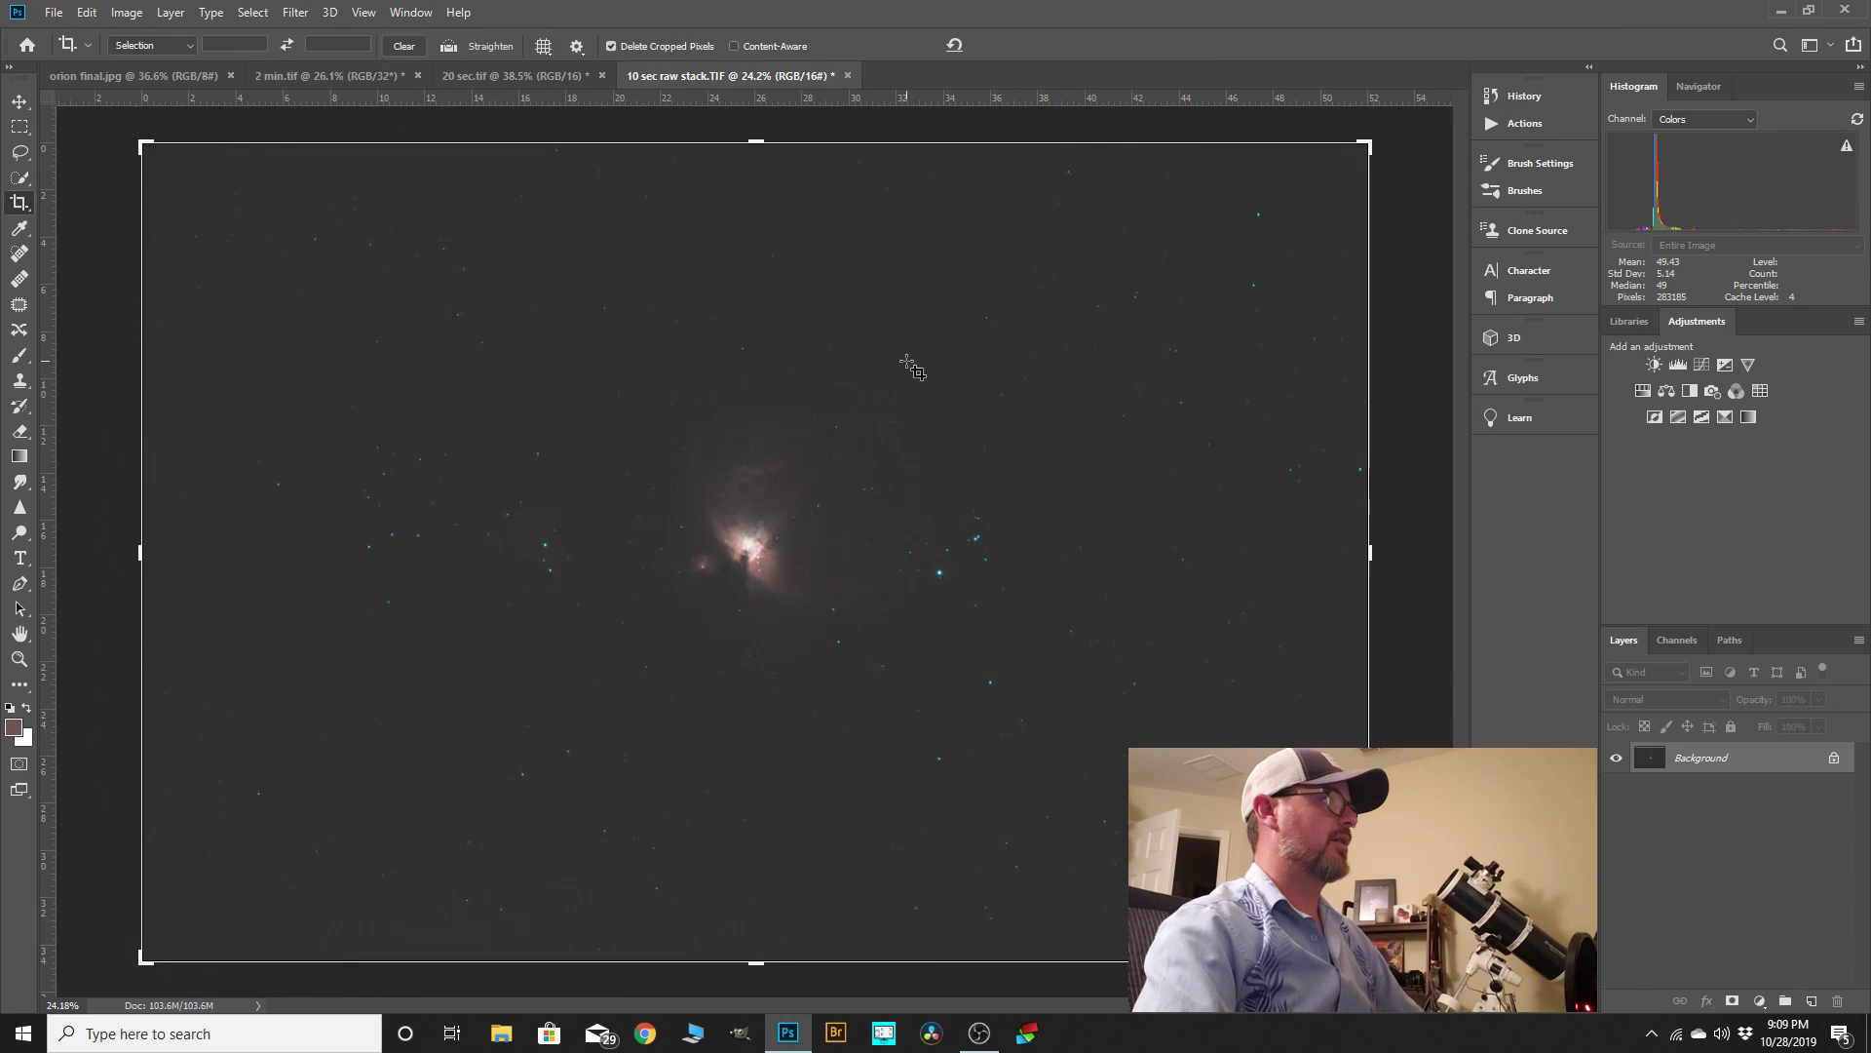
left_click(131, 14)
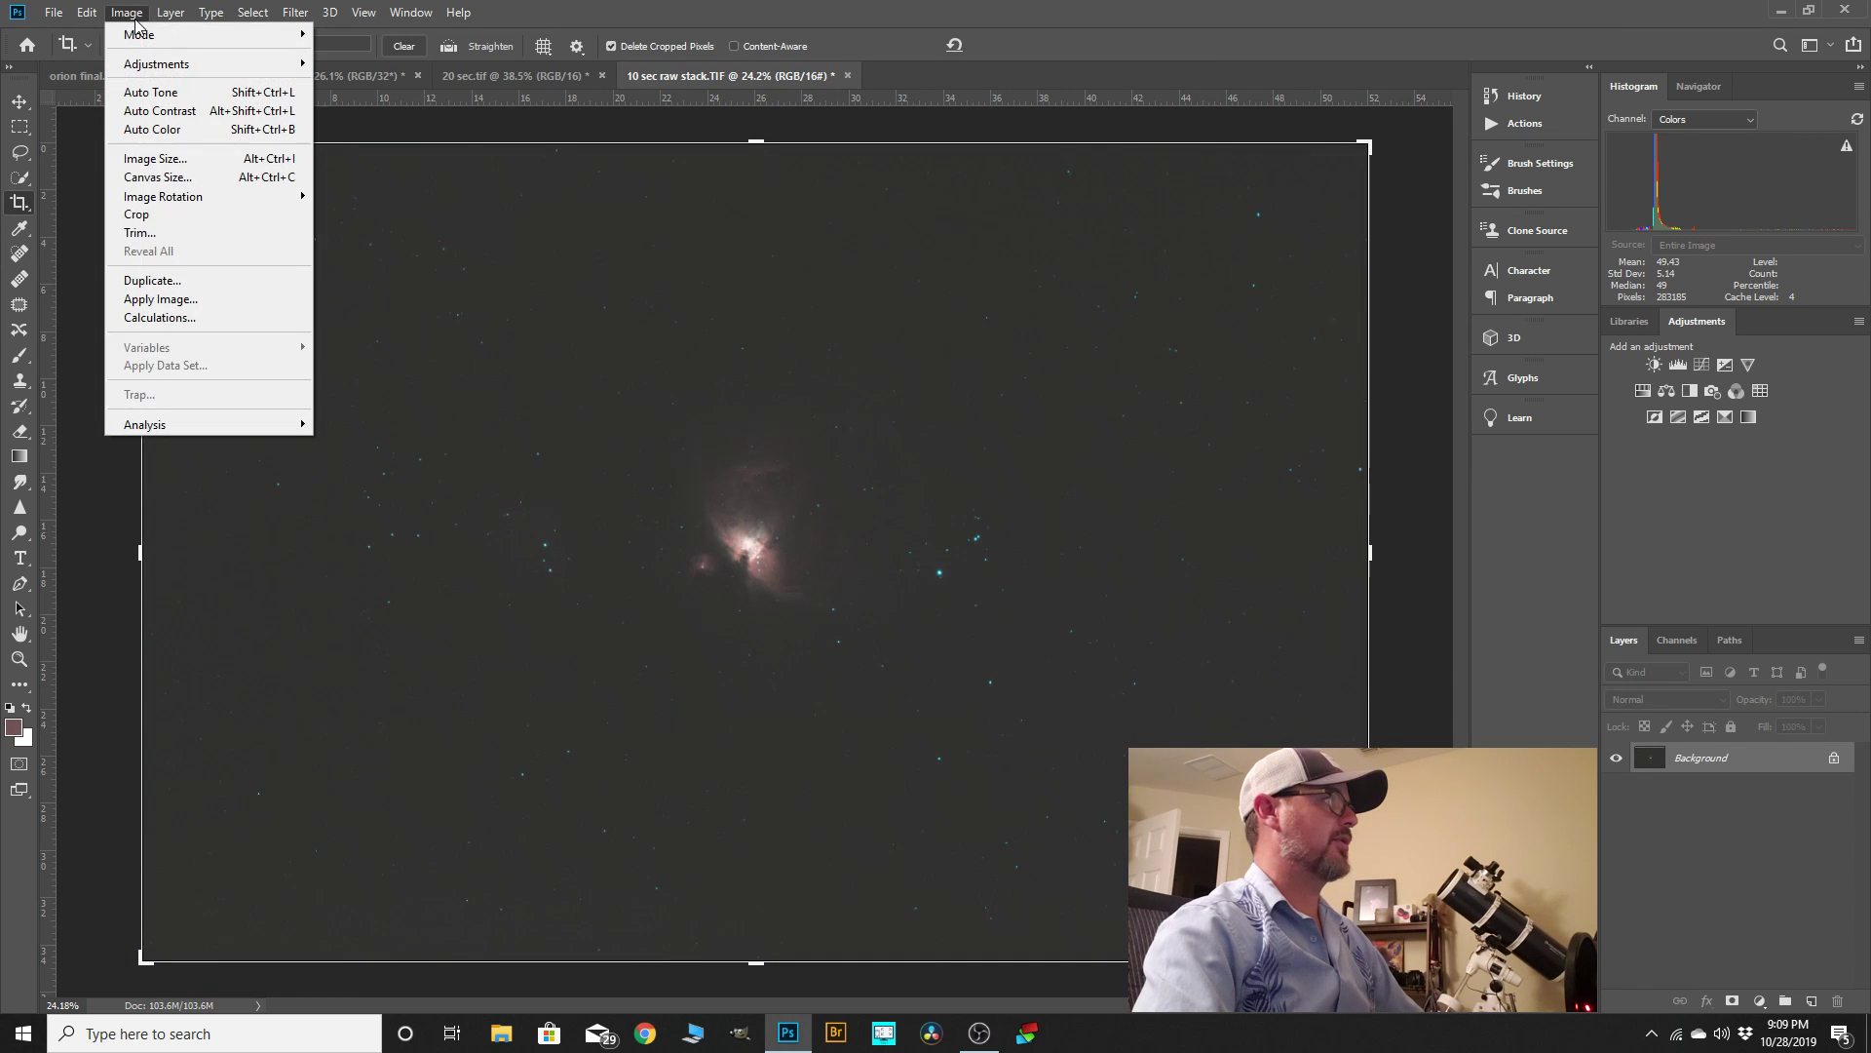
mouse_move(195, 35)
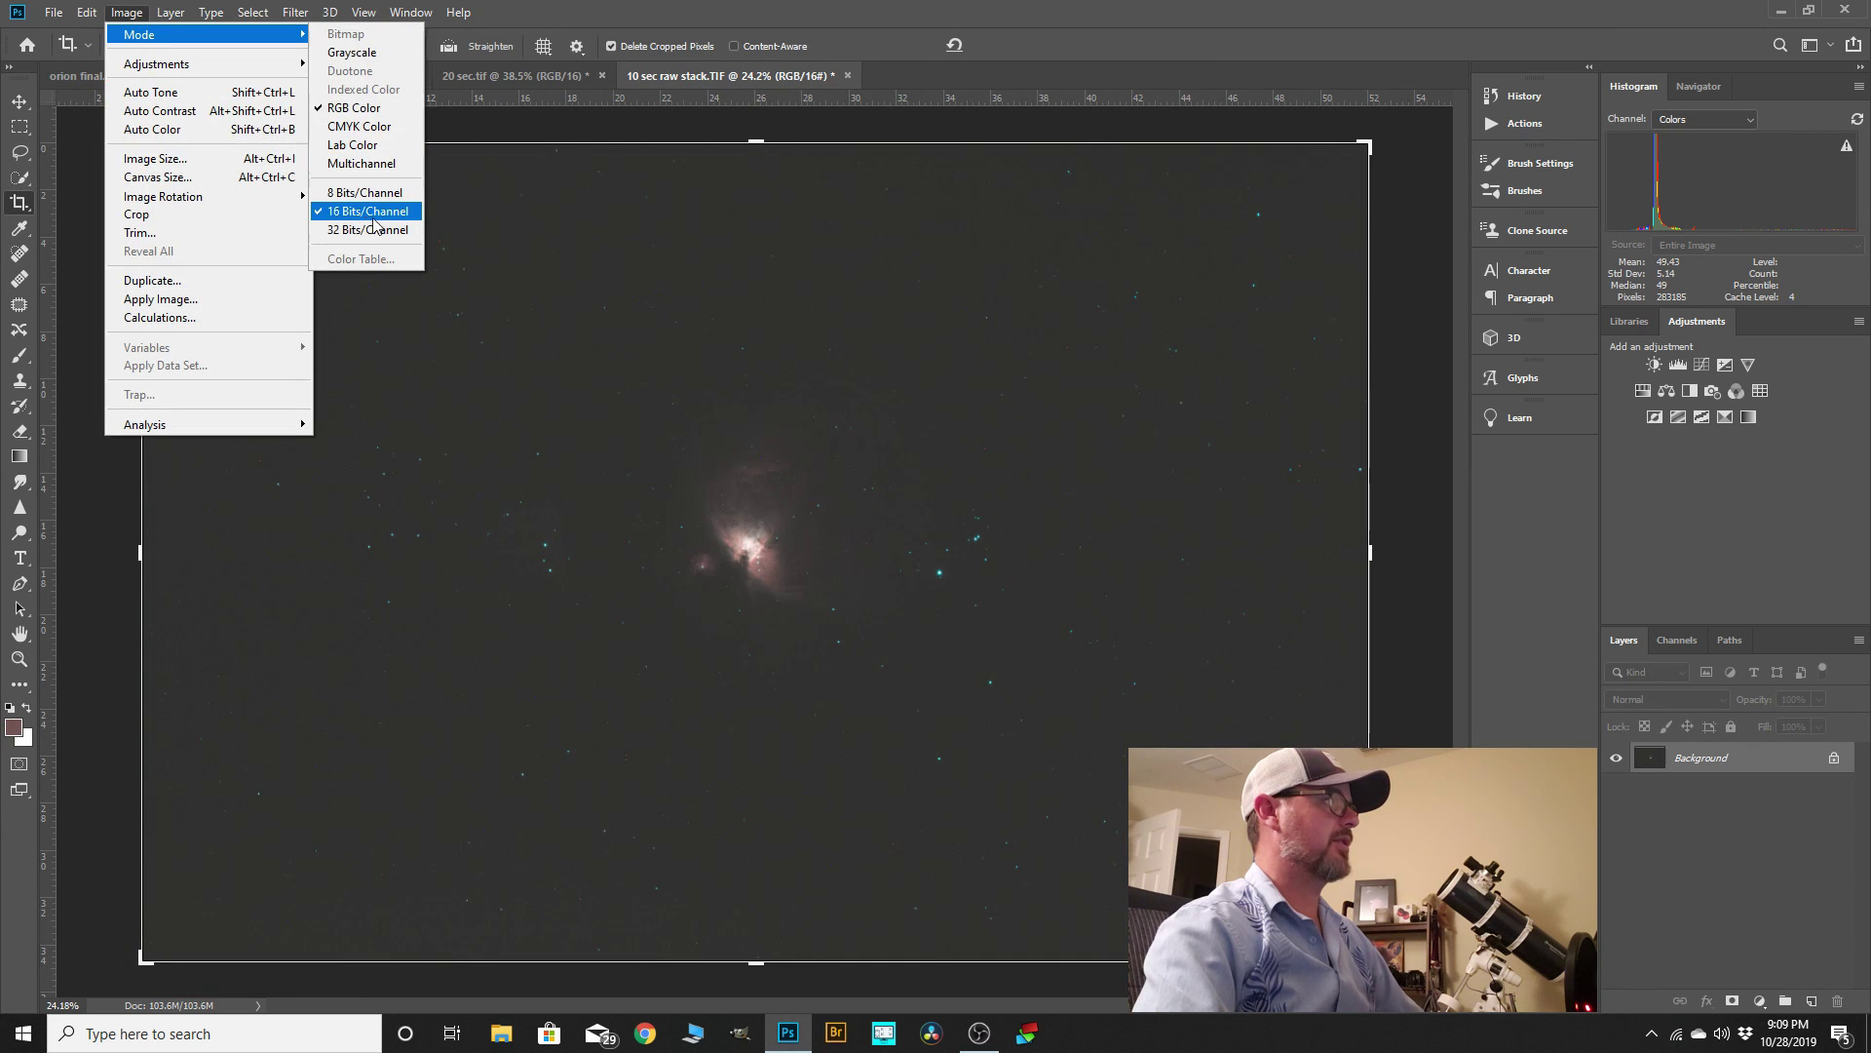
left_click(488, 82)
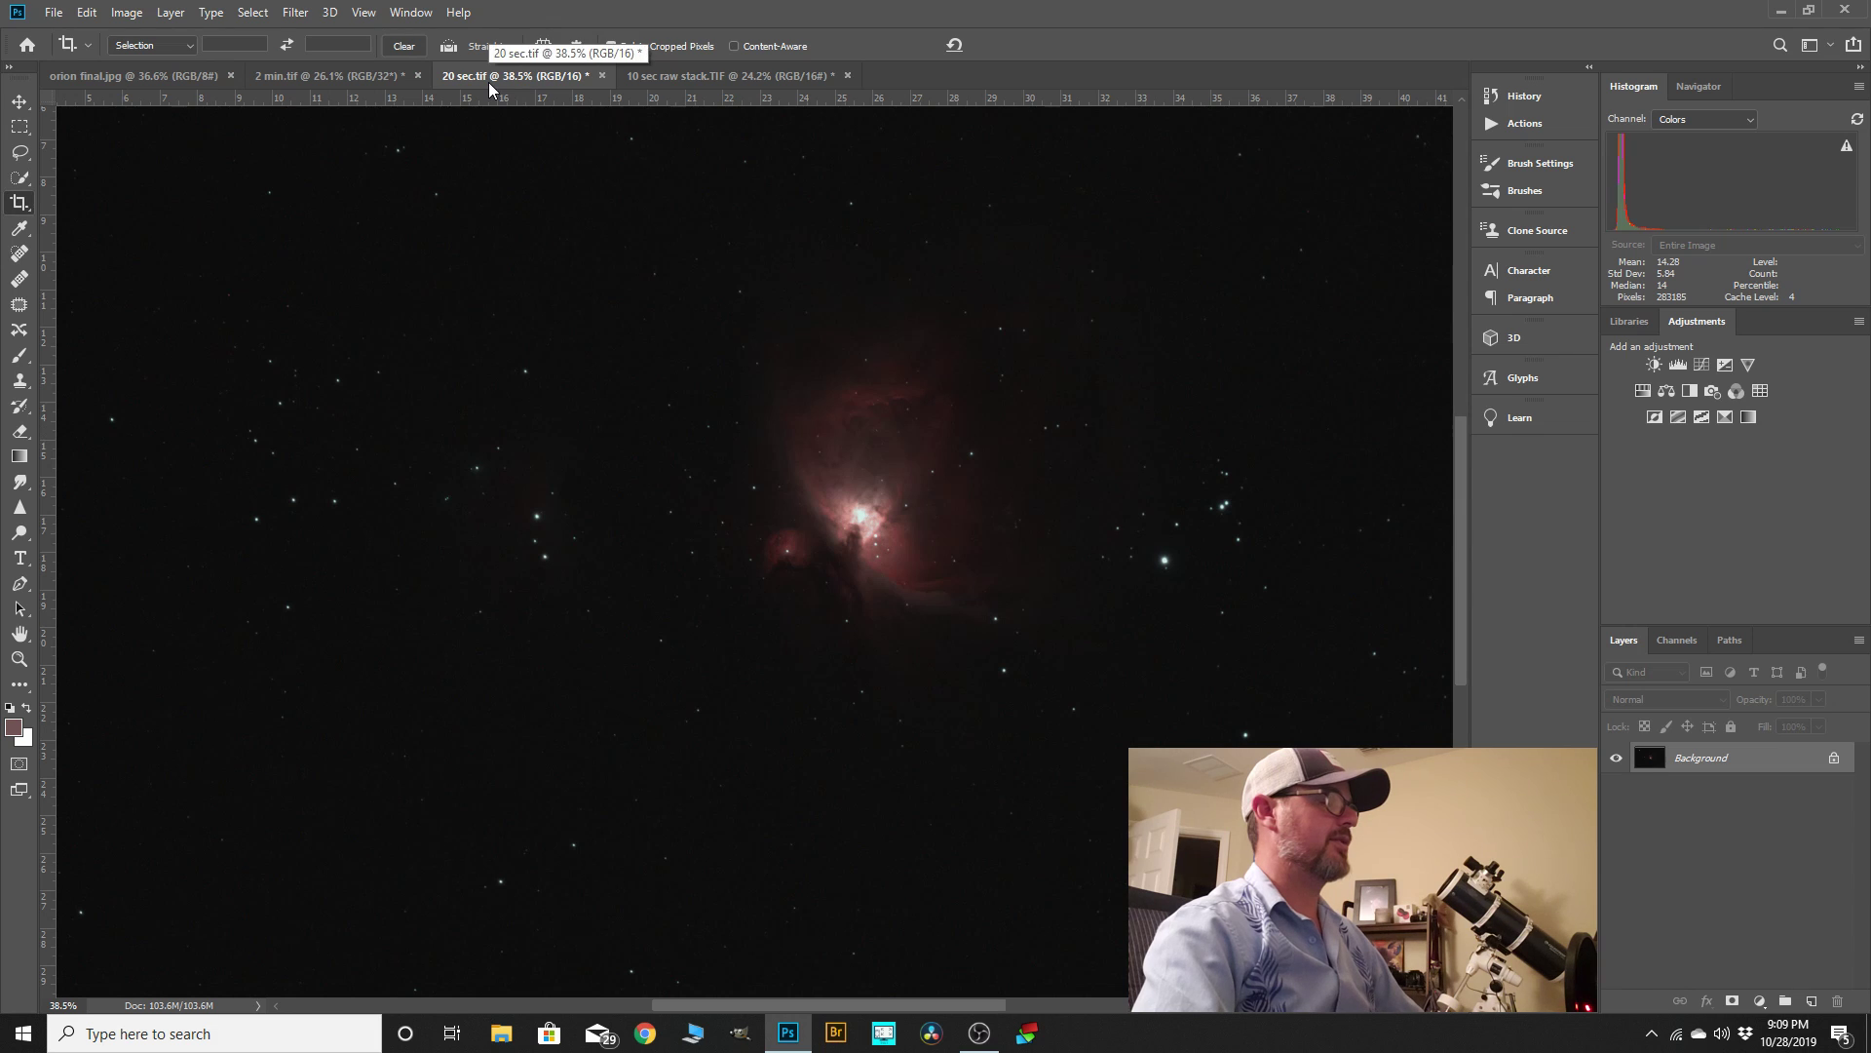
scroll(810, 493, "down", 2)
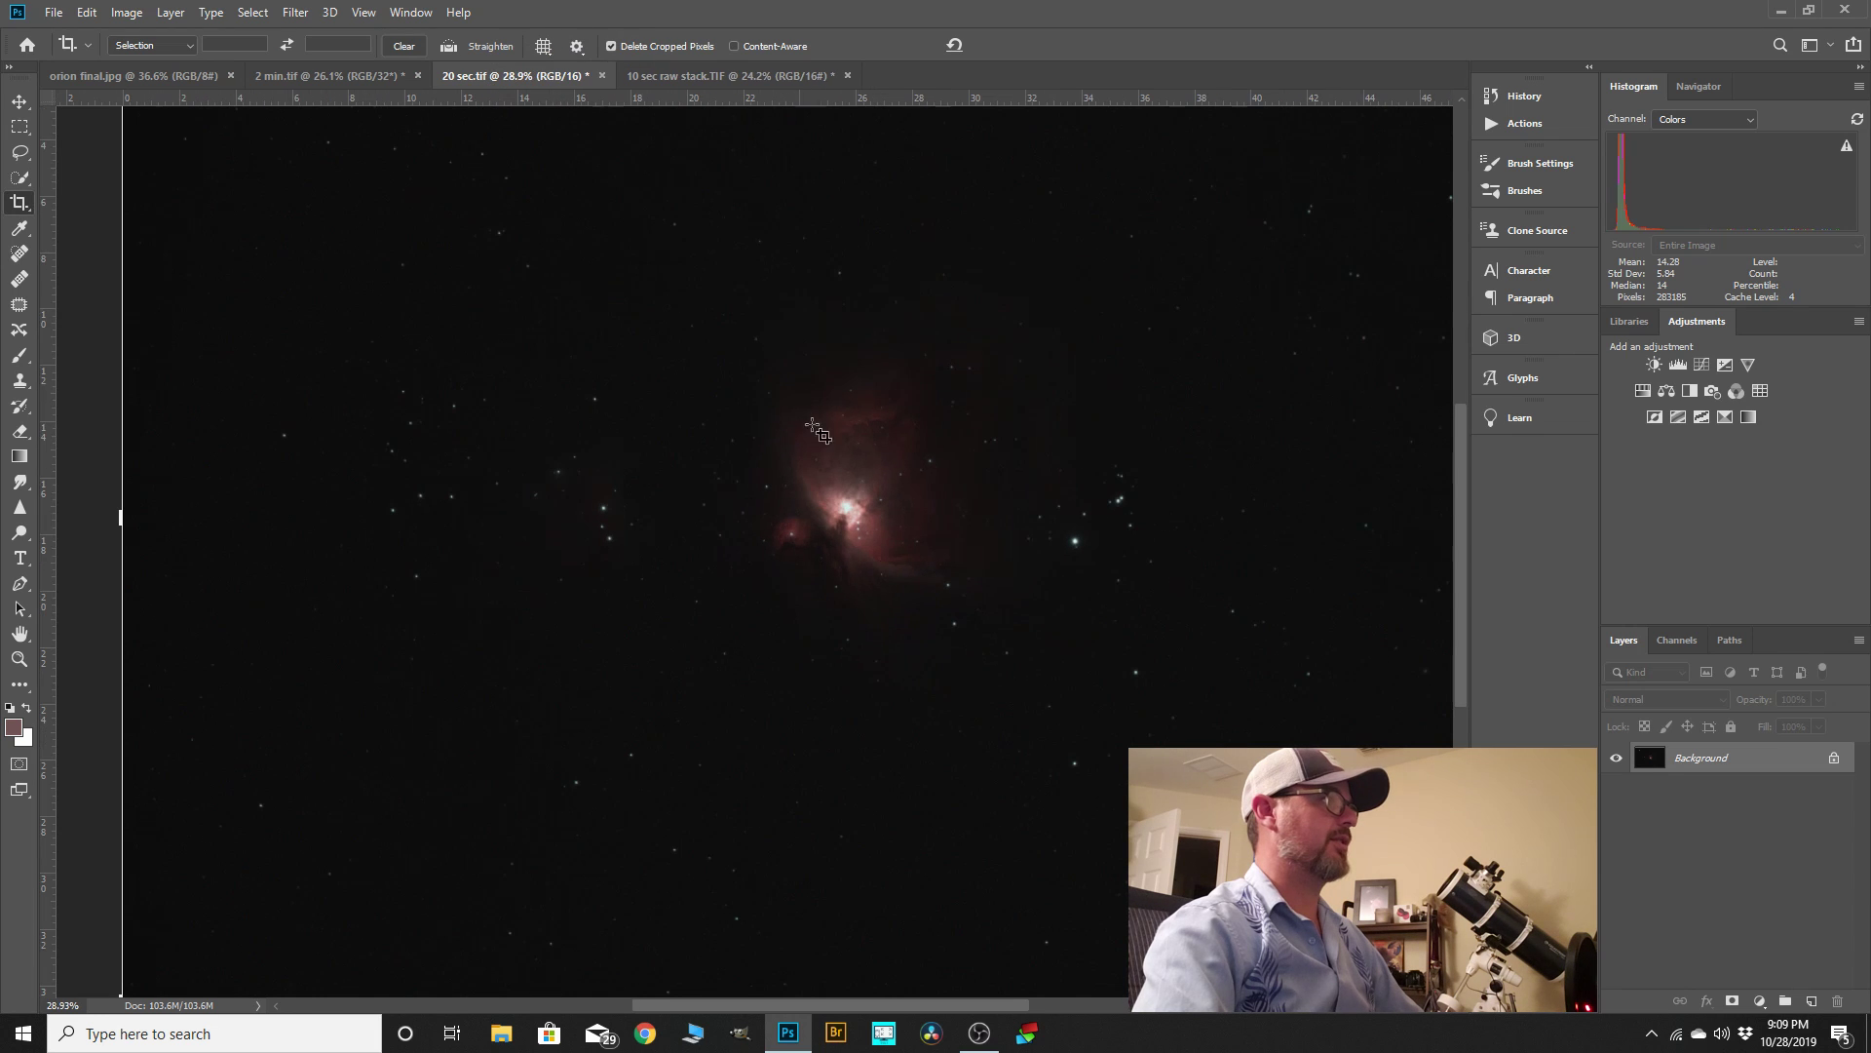
left_click(130, 14)
mouse_move(244, 35)
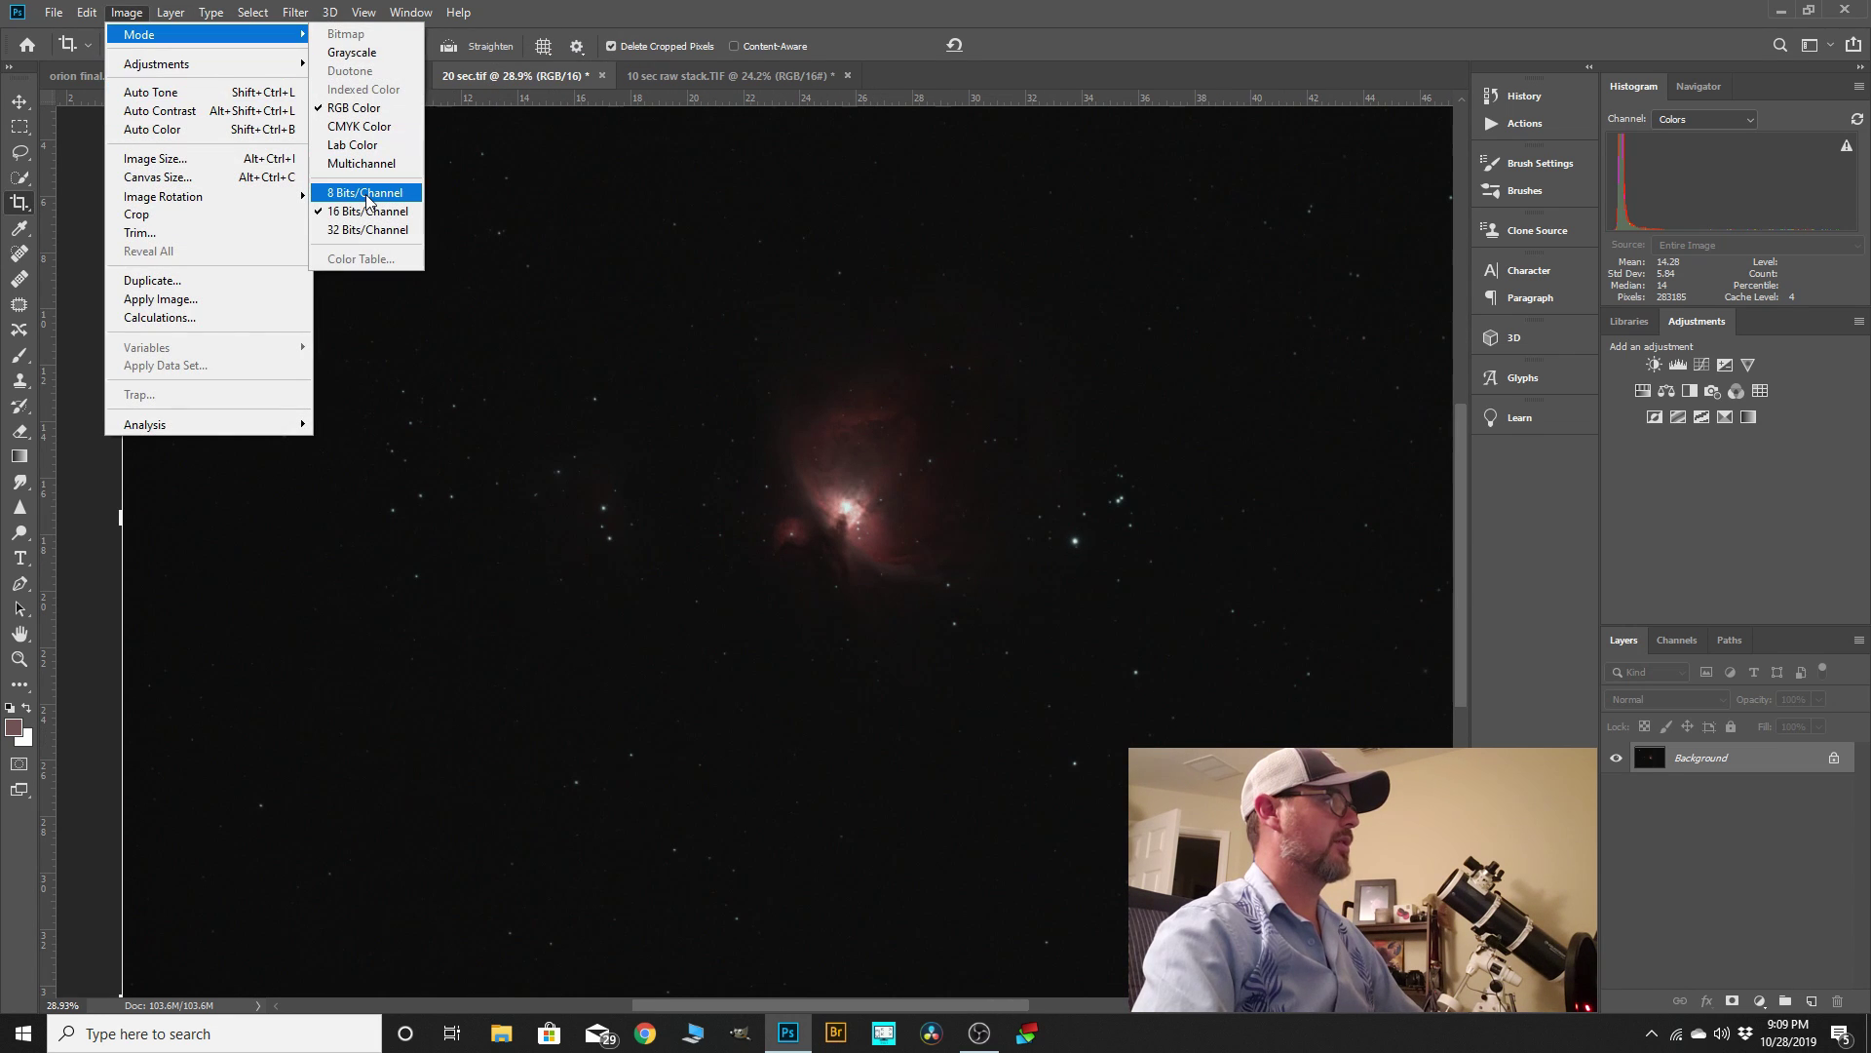
left_click(670, 222)
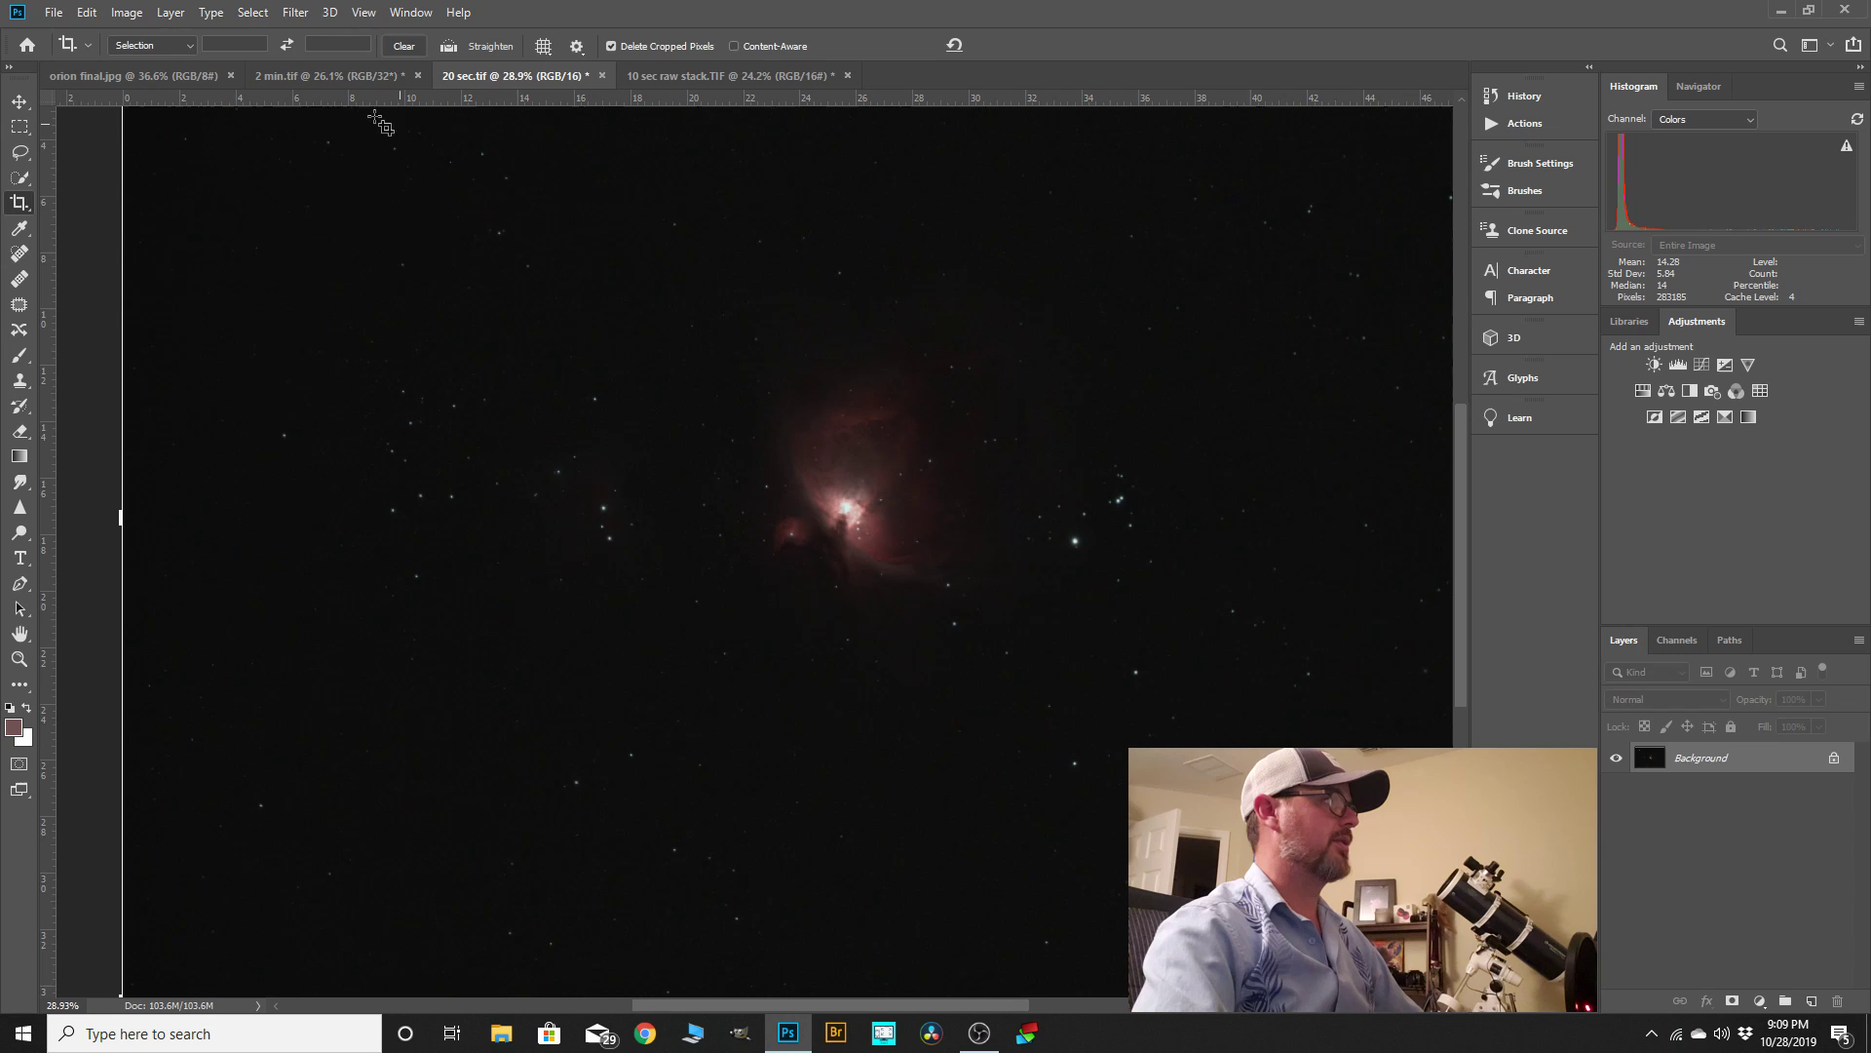
- Convert 2 min.tif to 16 bits per channel using the Exposure and Gamma method in HDR Toning
left_click(304, 70)
scroll(1257, 419, "down", 2)
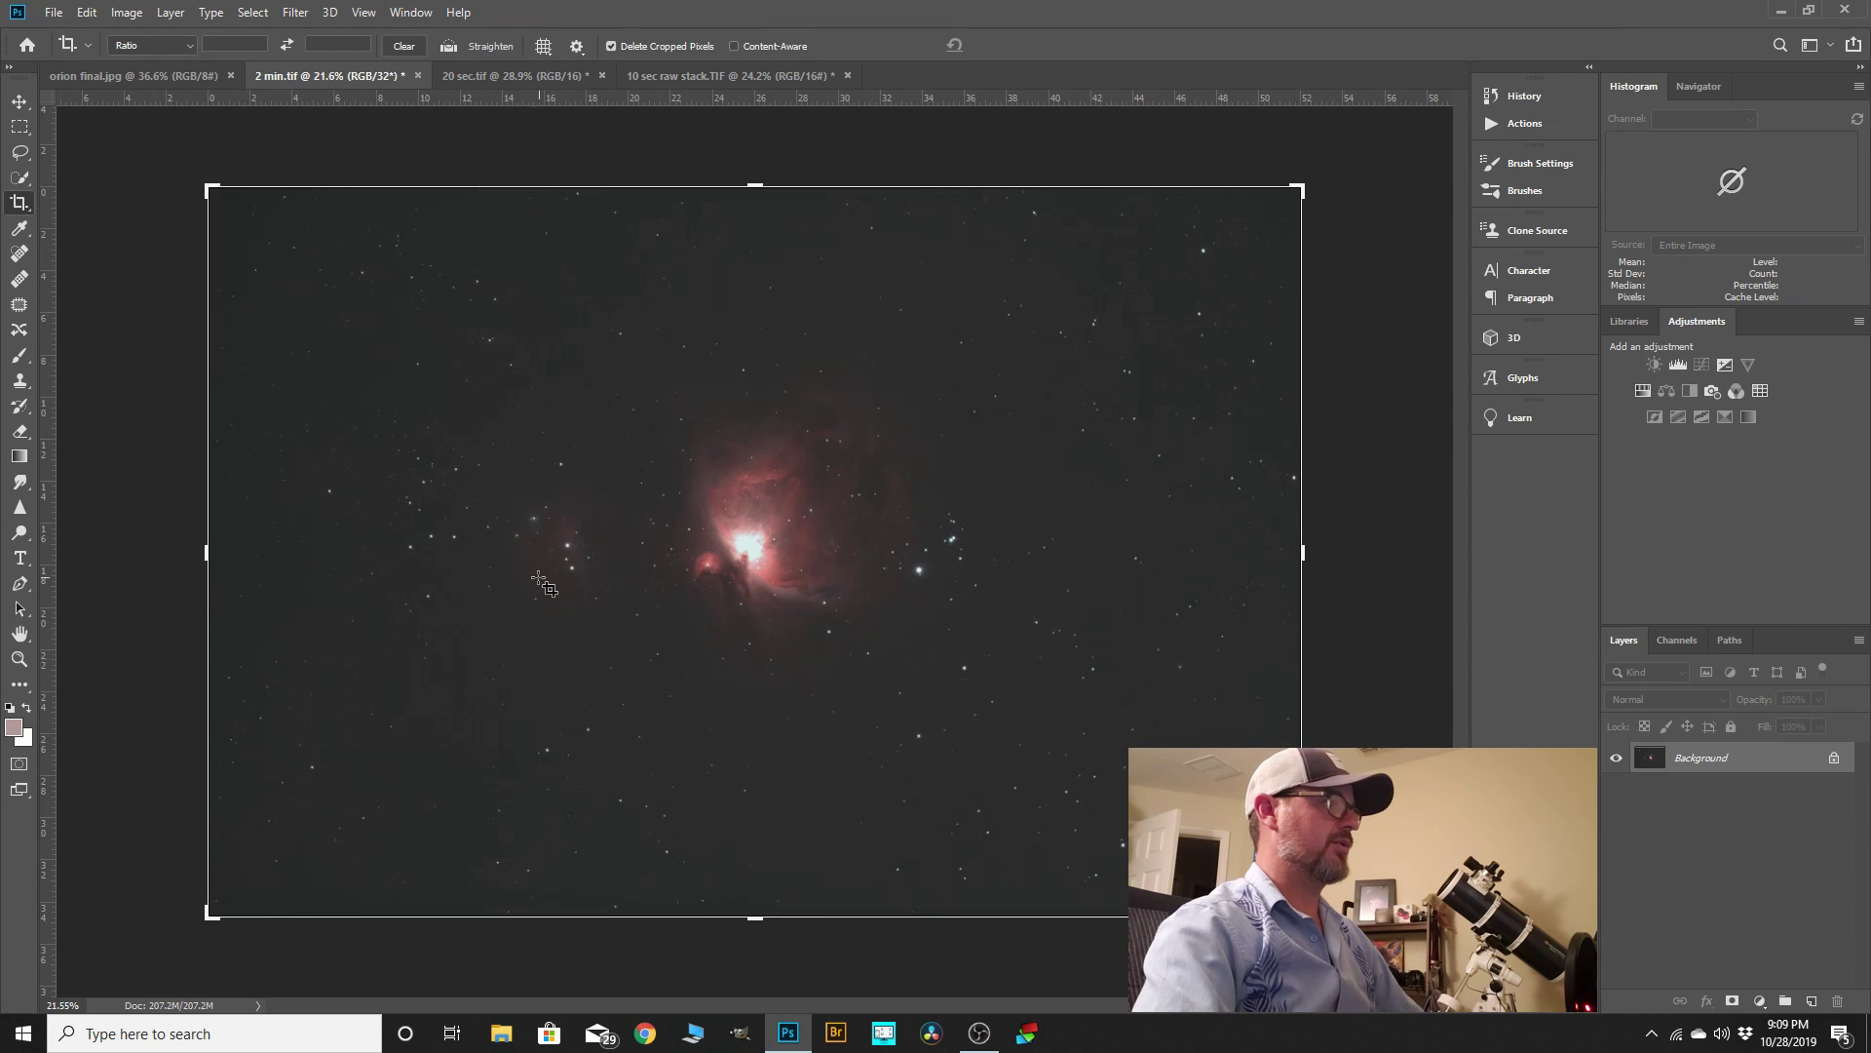
scroll(544, 583, "up", 2)
left_click(126, 13)
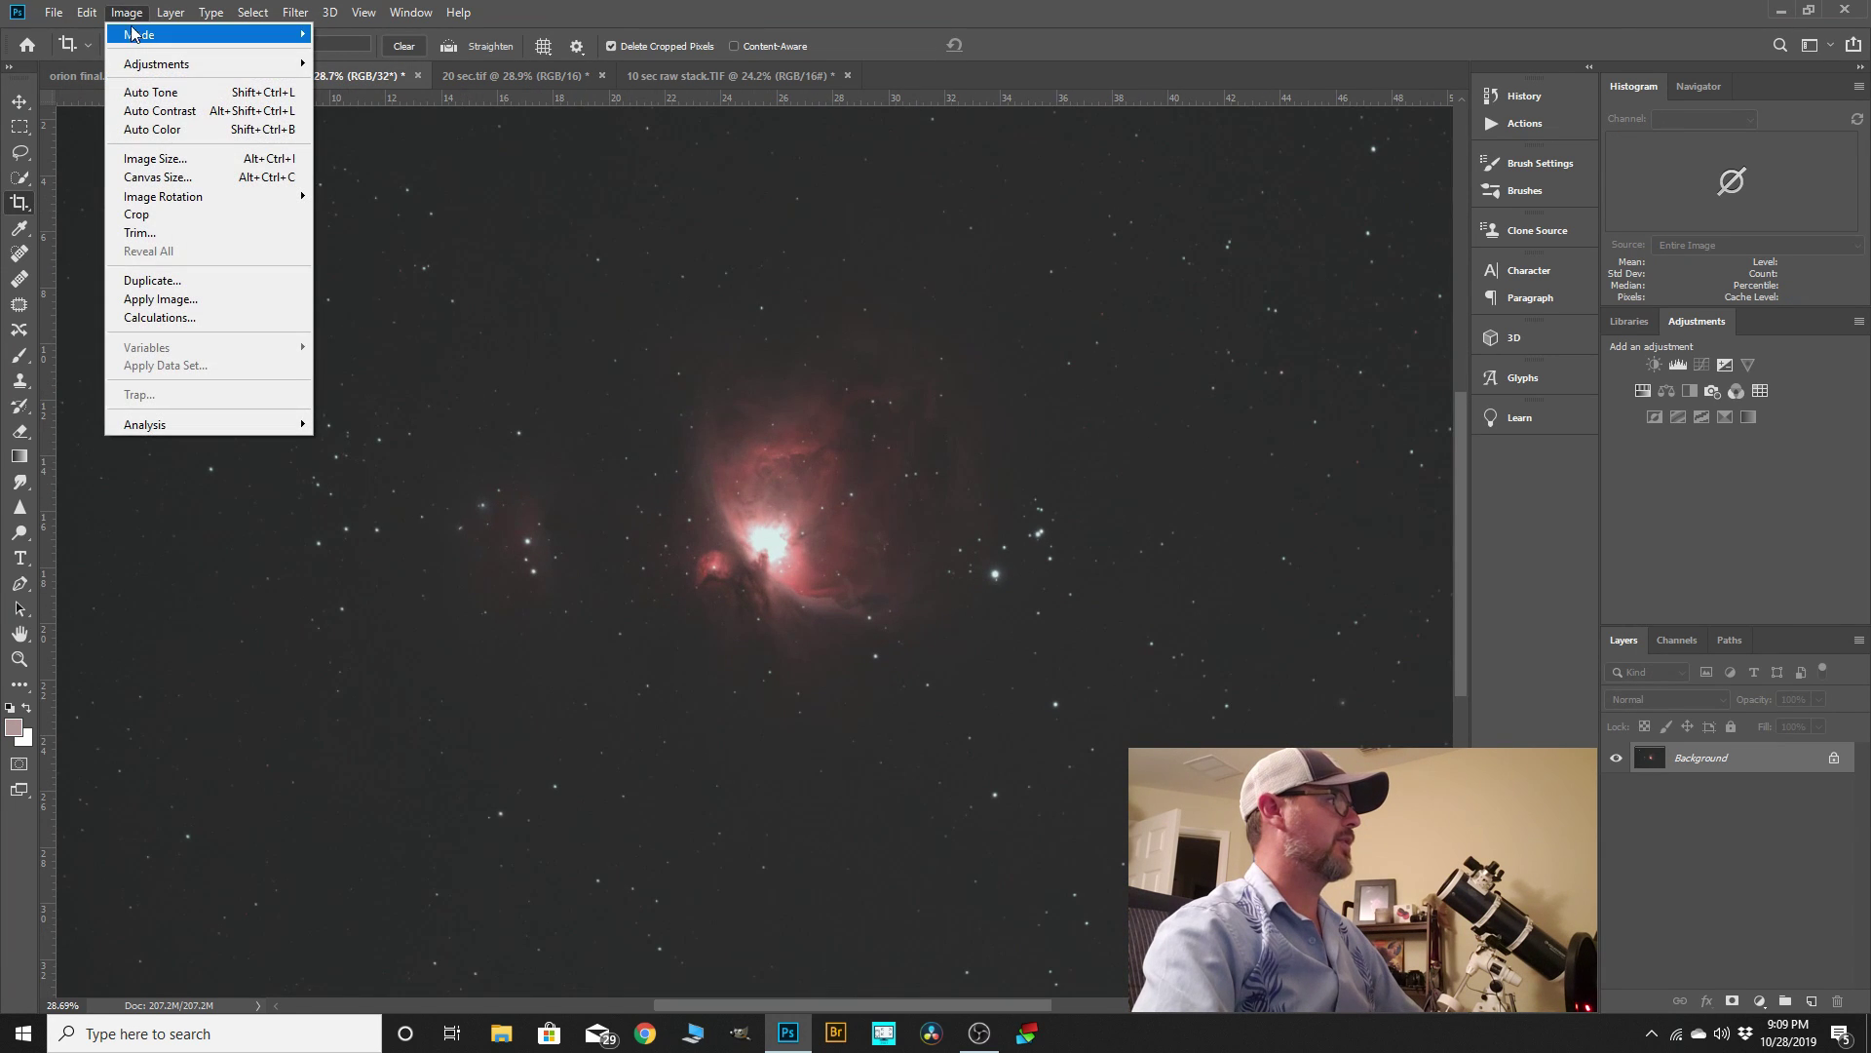
mouse_move(132, 34)
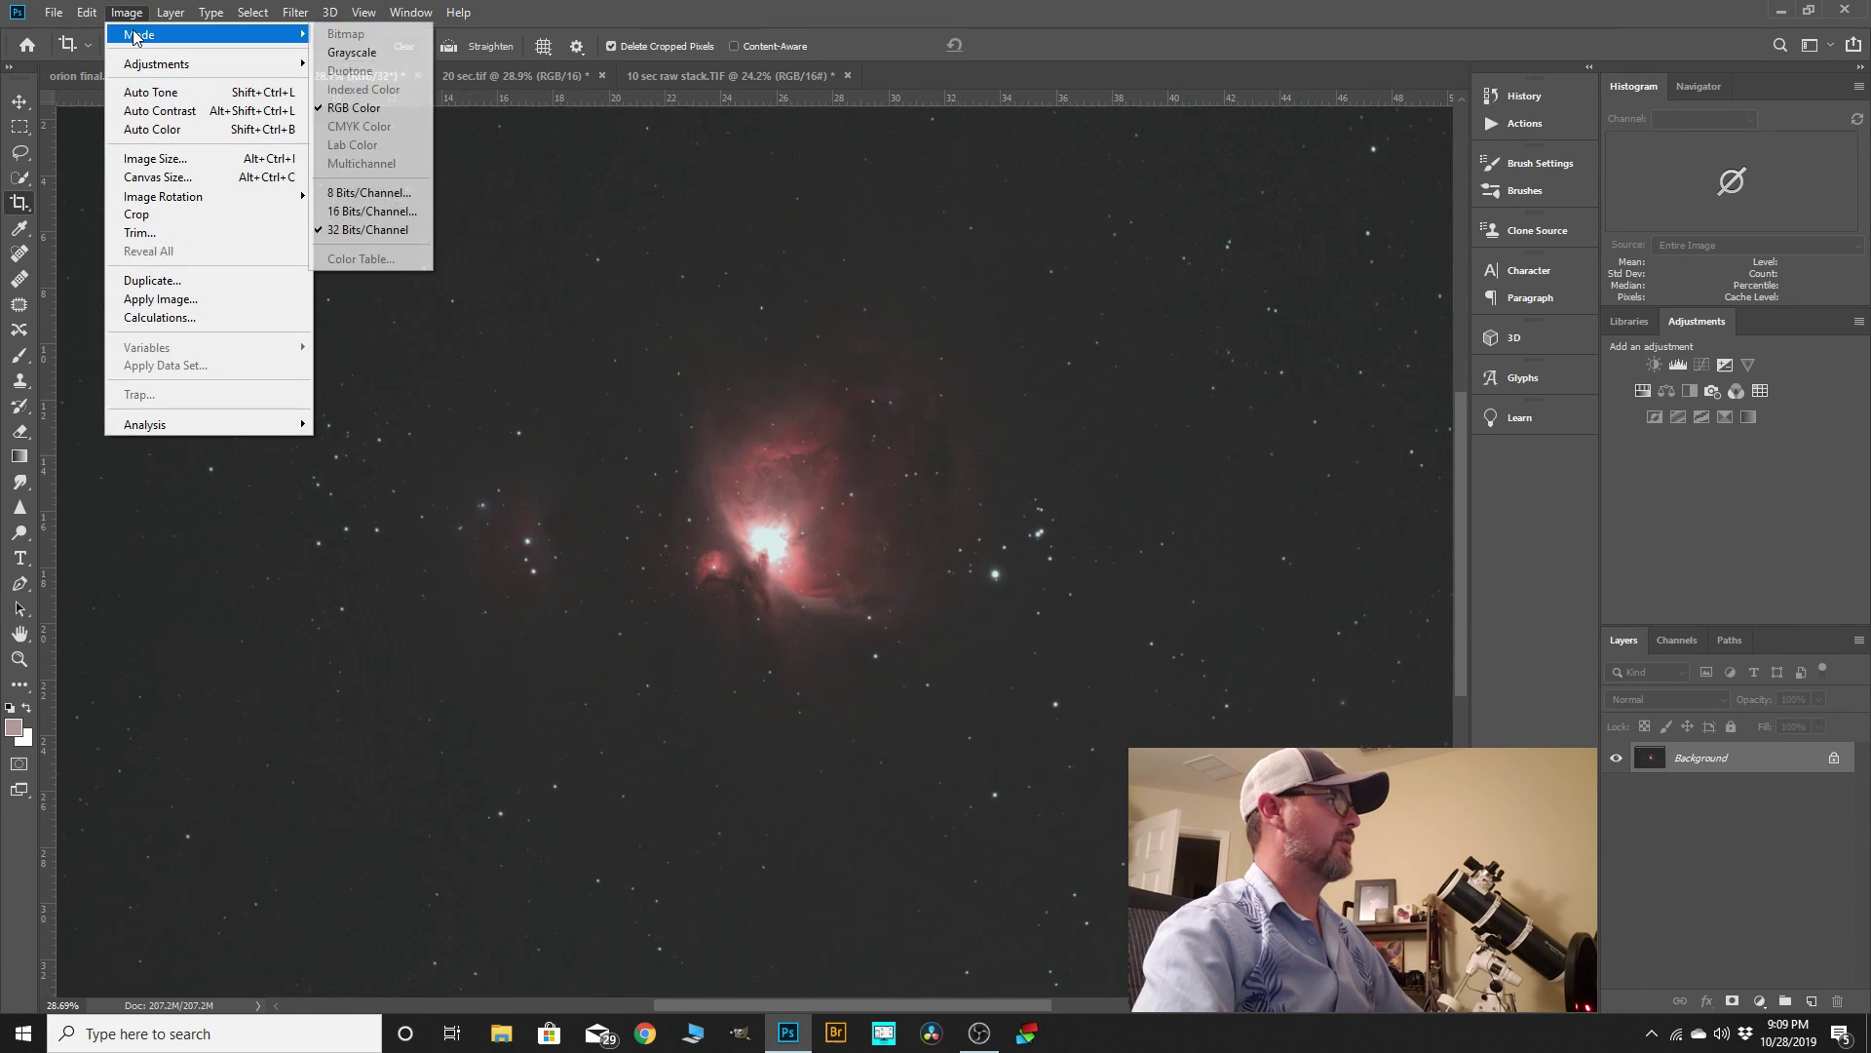
left_click(385, 230)
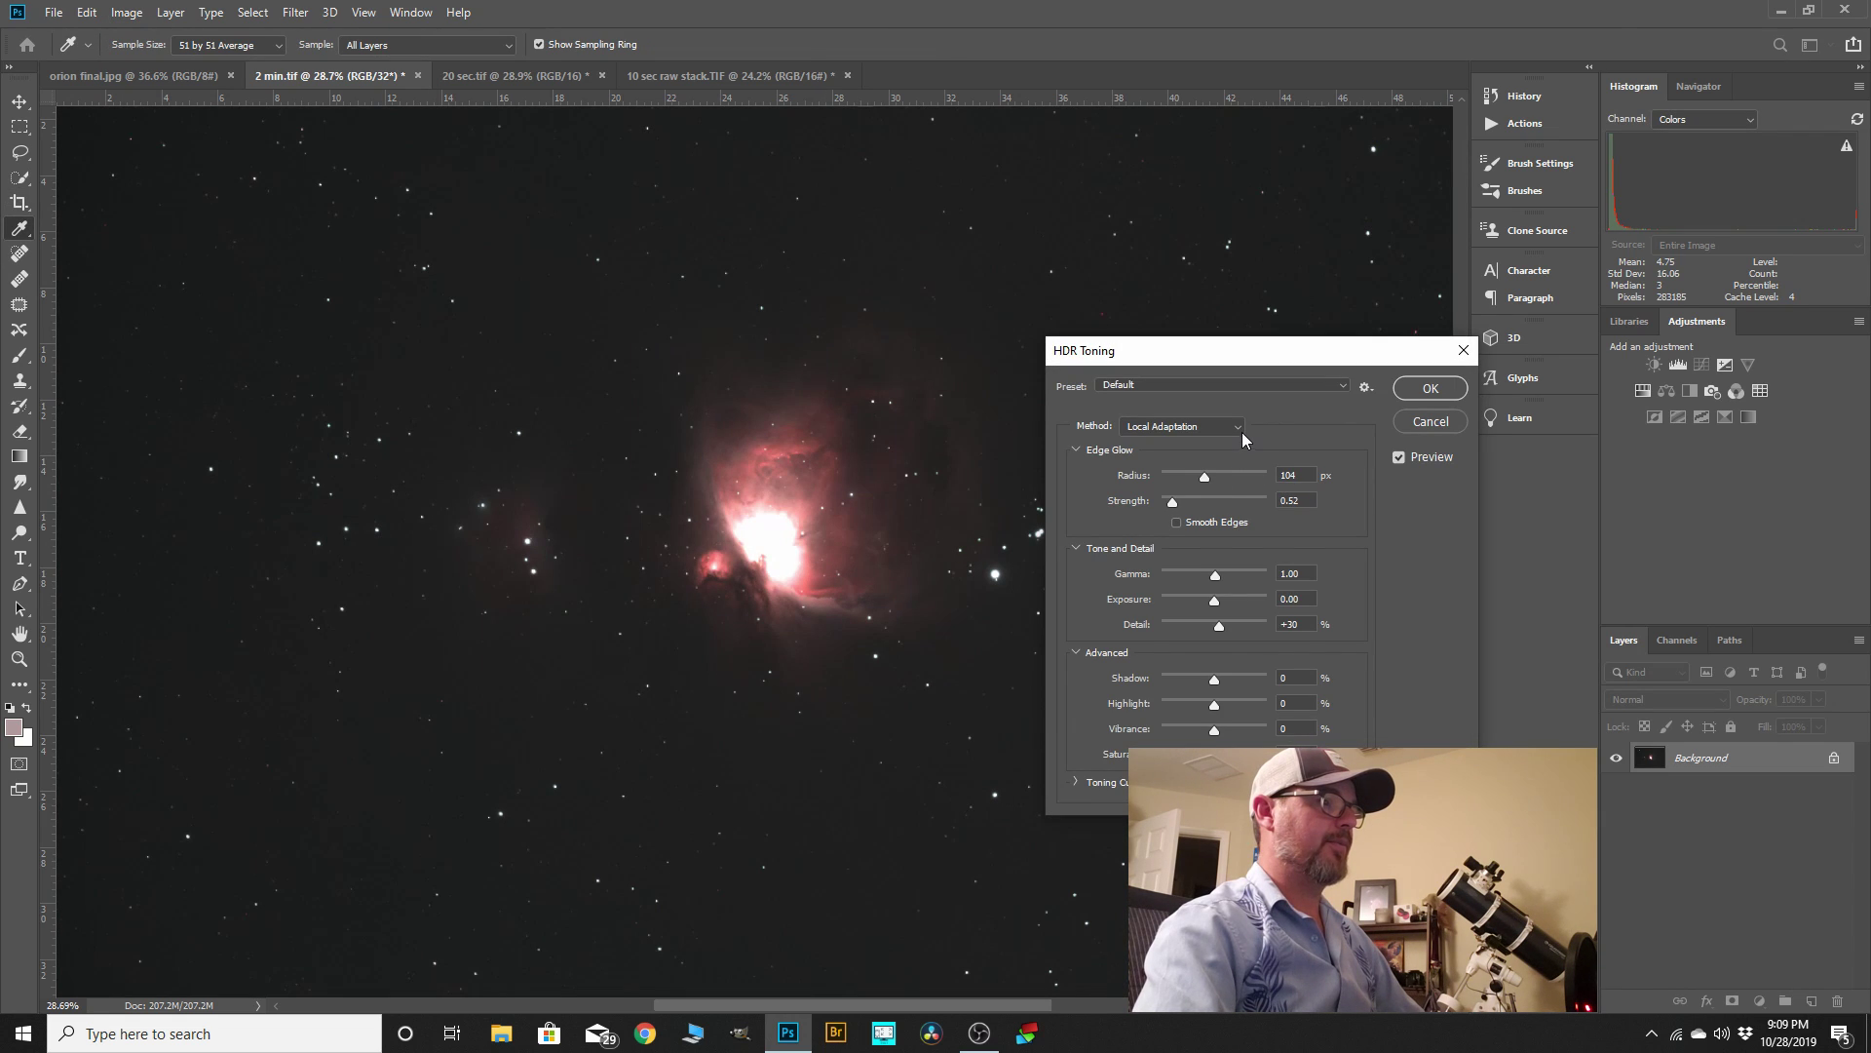
left_click(1239, 429)
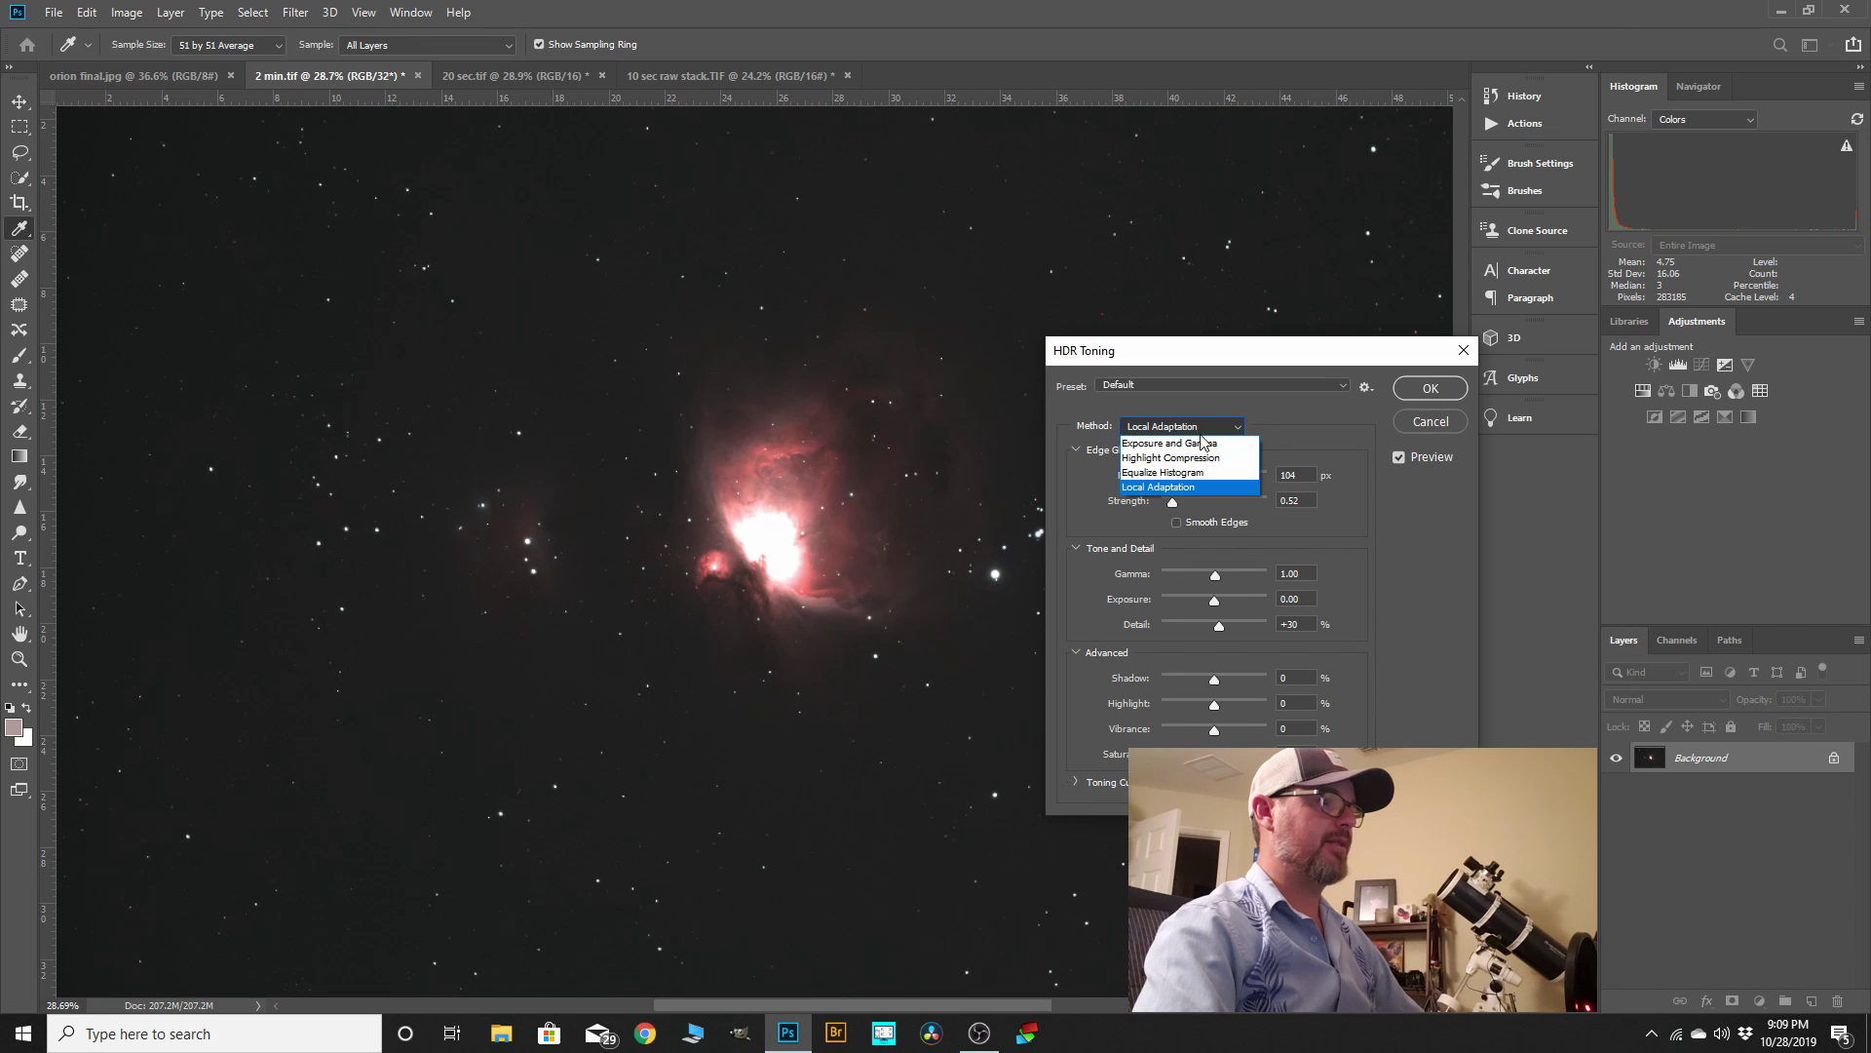
left_click(1194, 439)
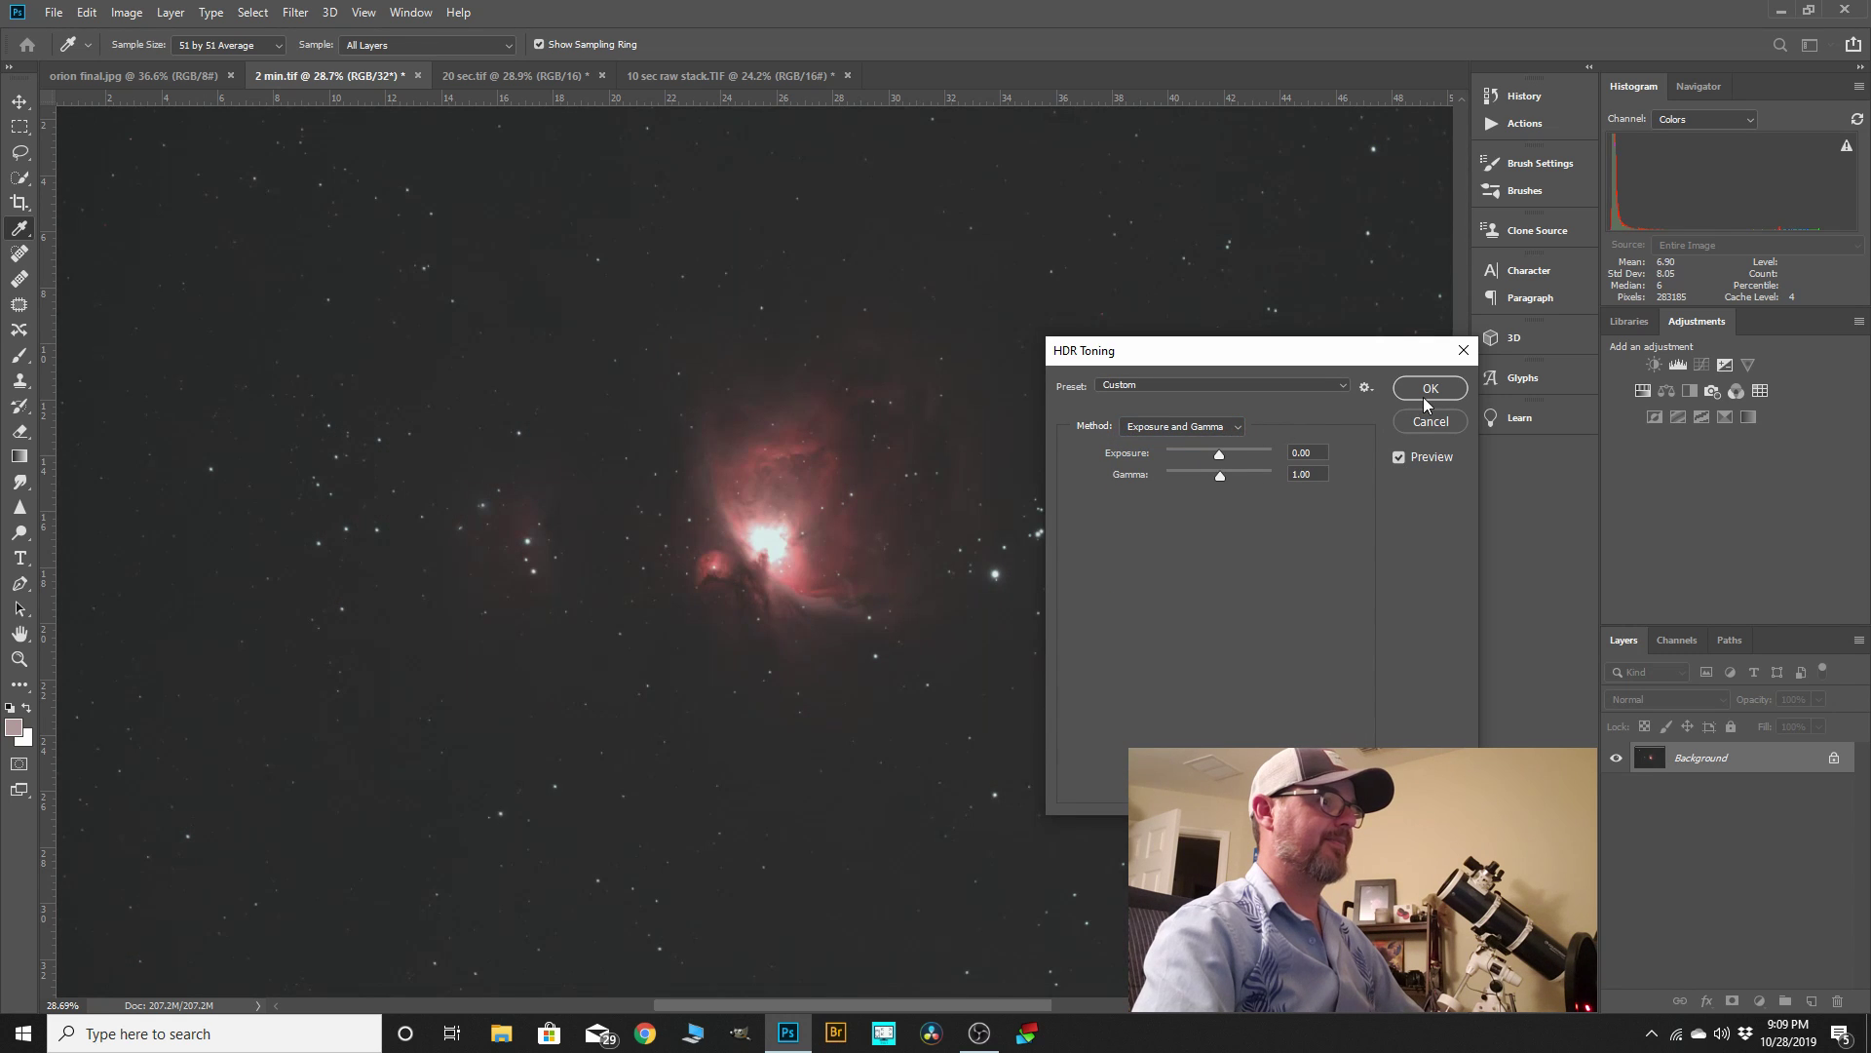
left_click(1430, 388)
key("c")
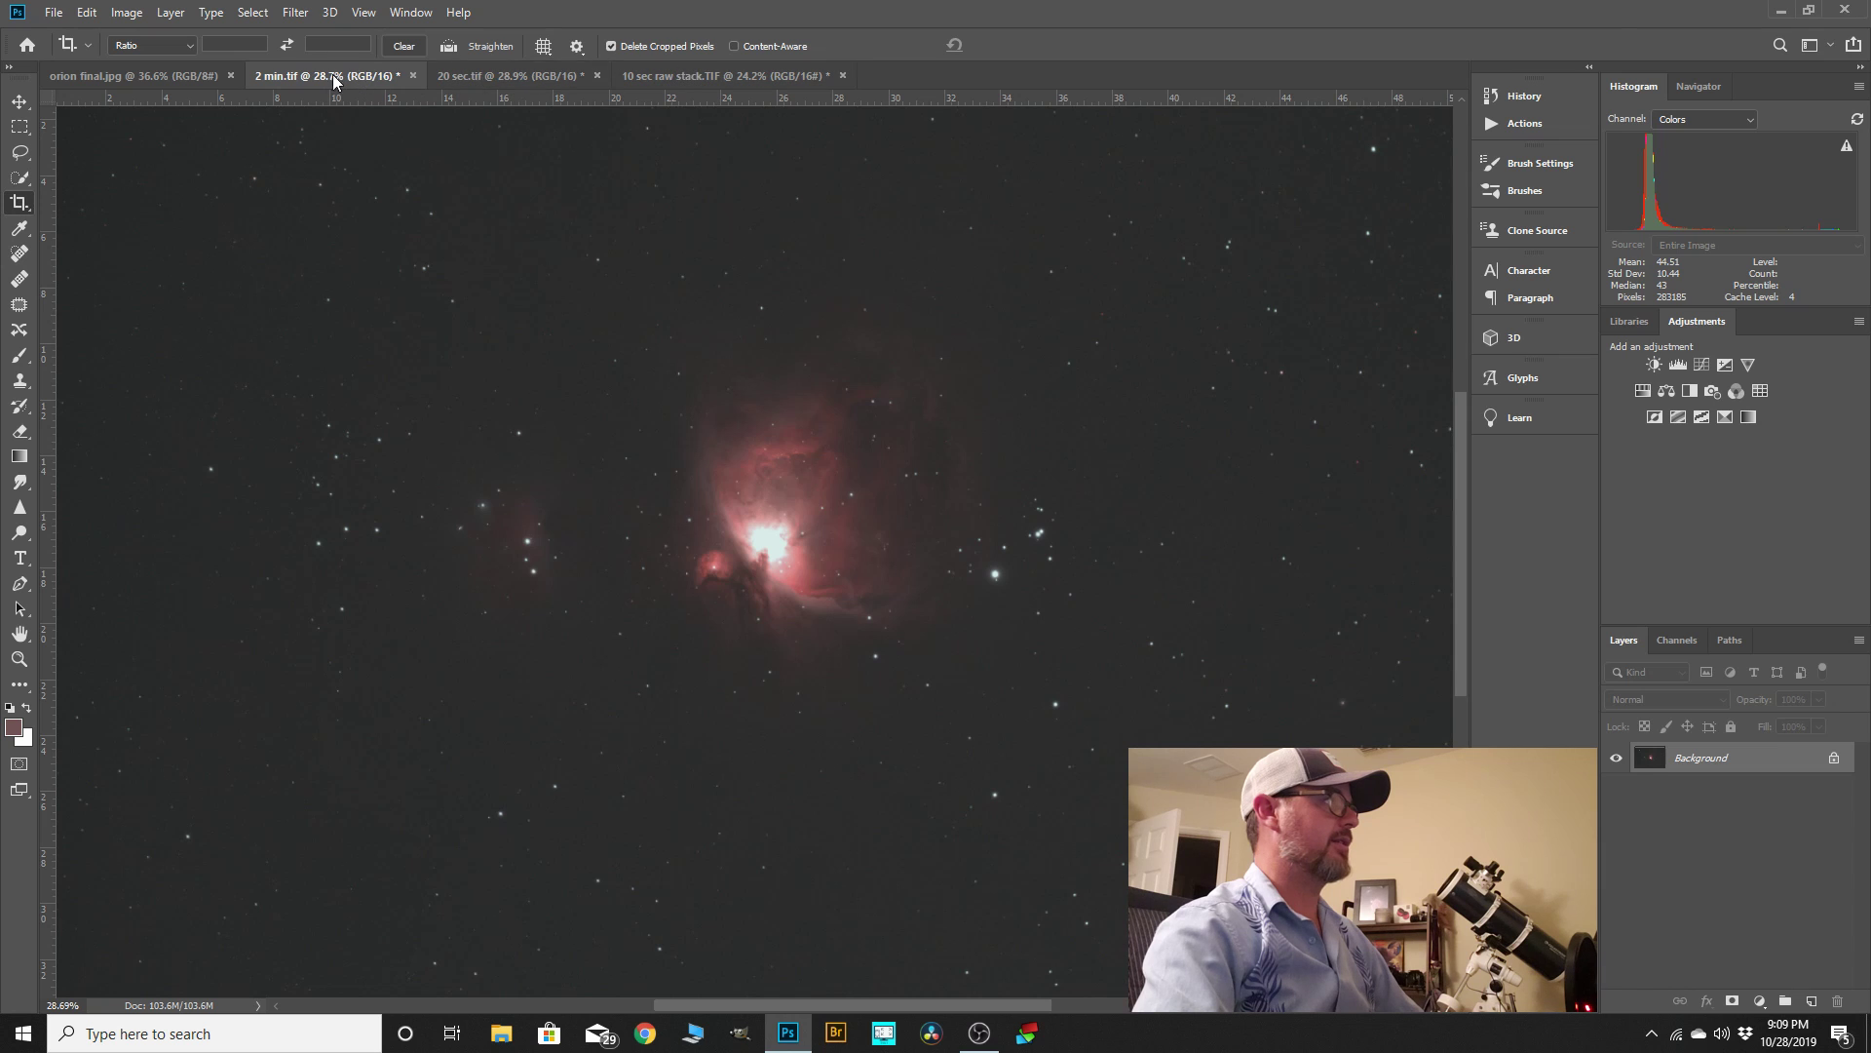
- Examine the nebula's core, surrounding gas and full frame in the finished orion final.jpg
left_click(173, 68)
key("ctrl+0")
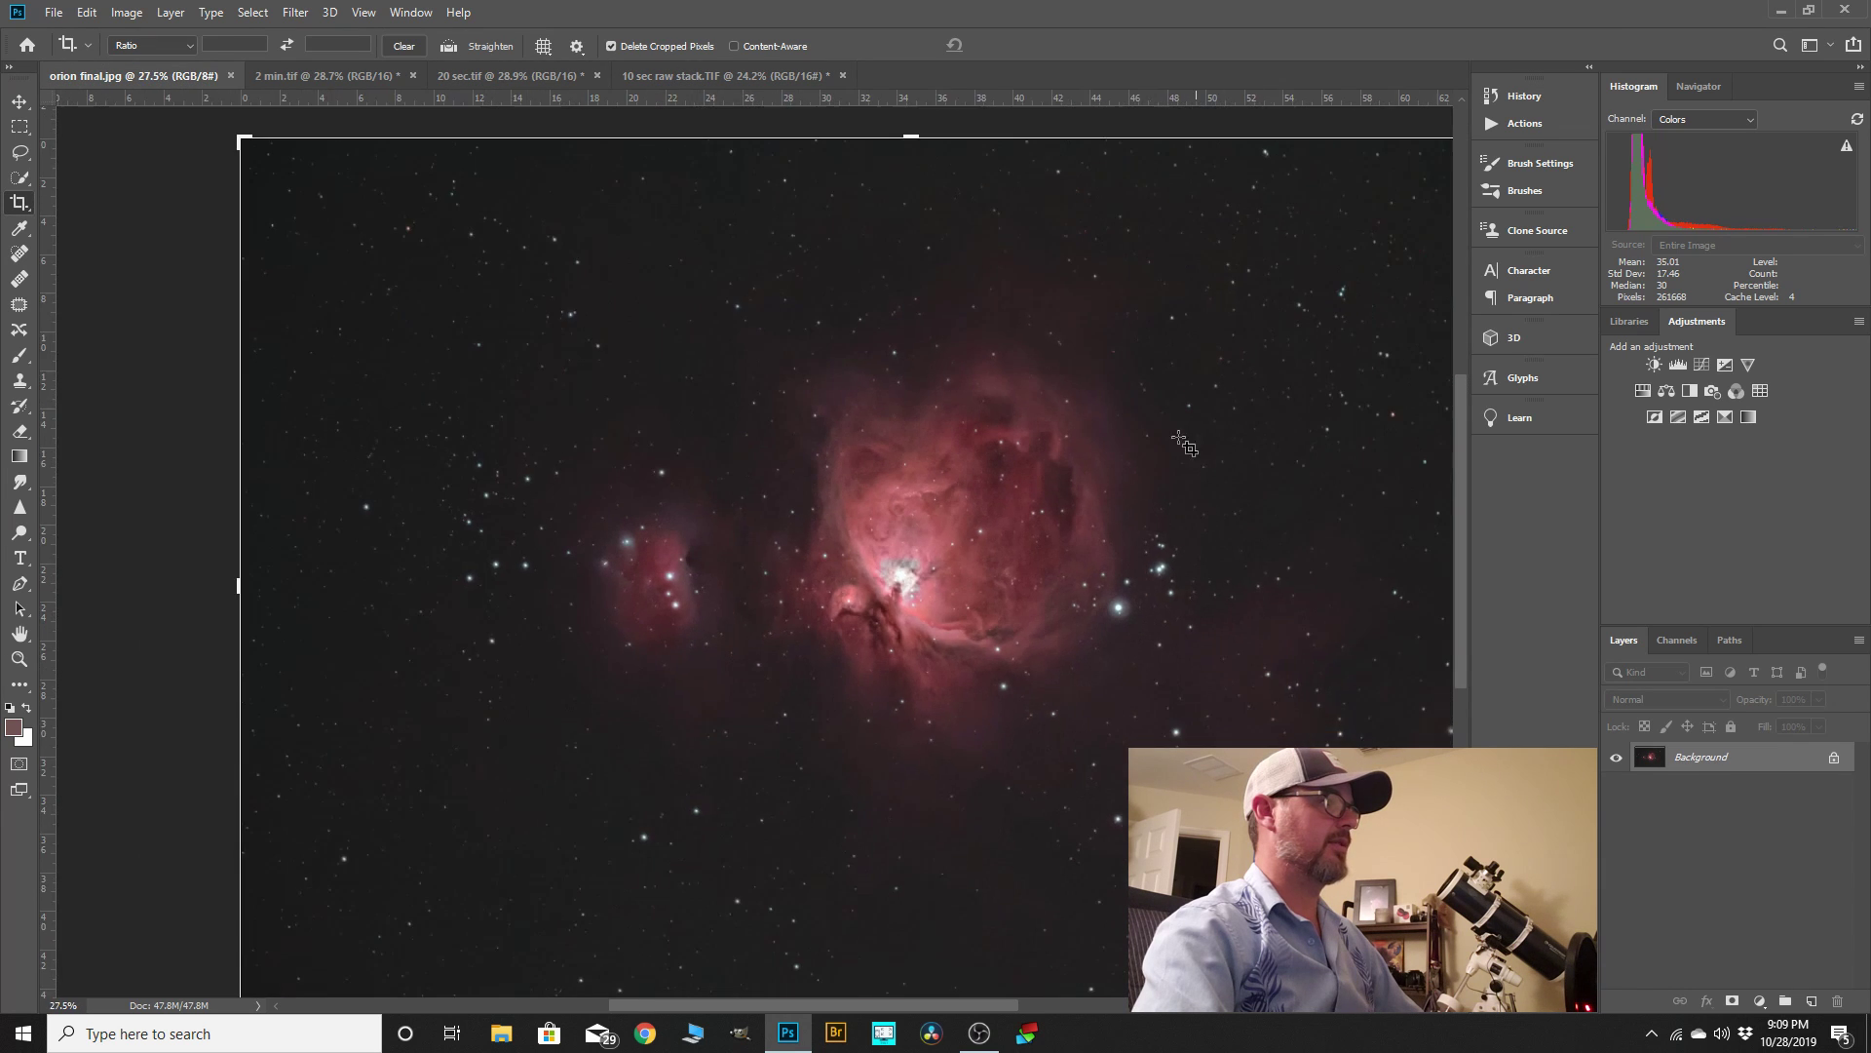
scroll(702, 585, "up", 5)
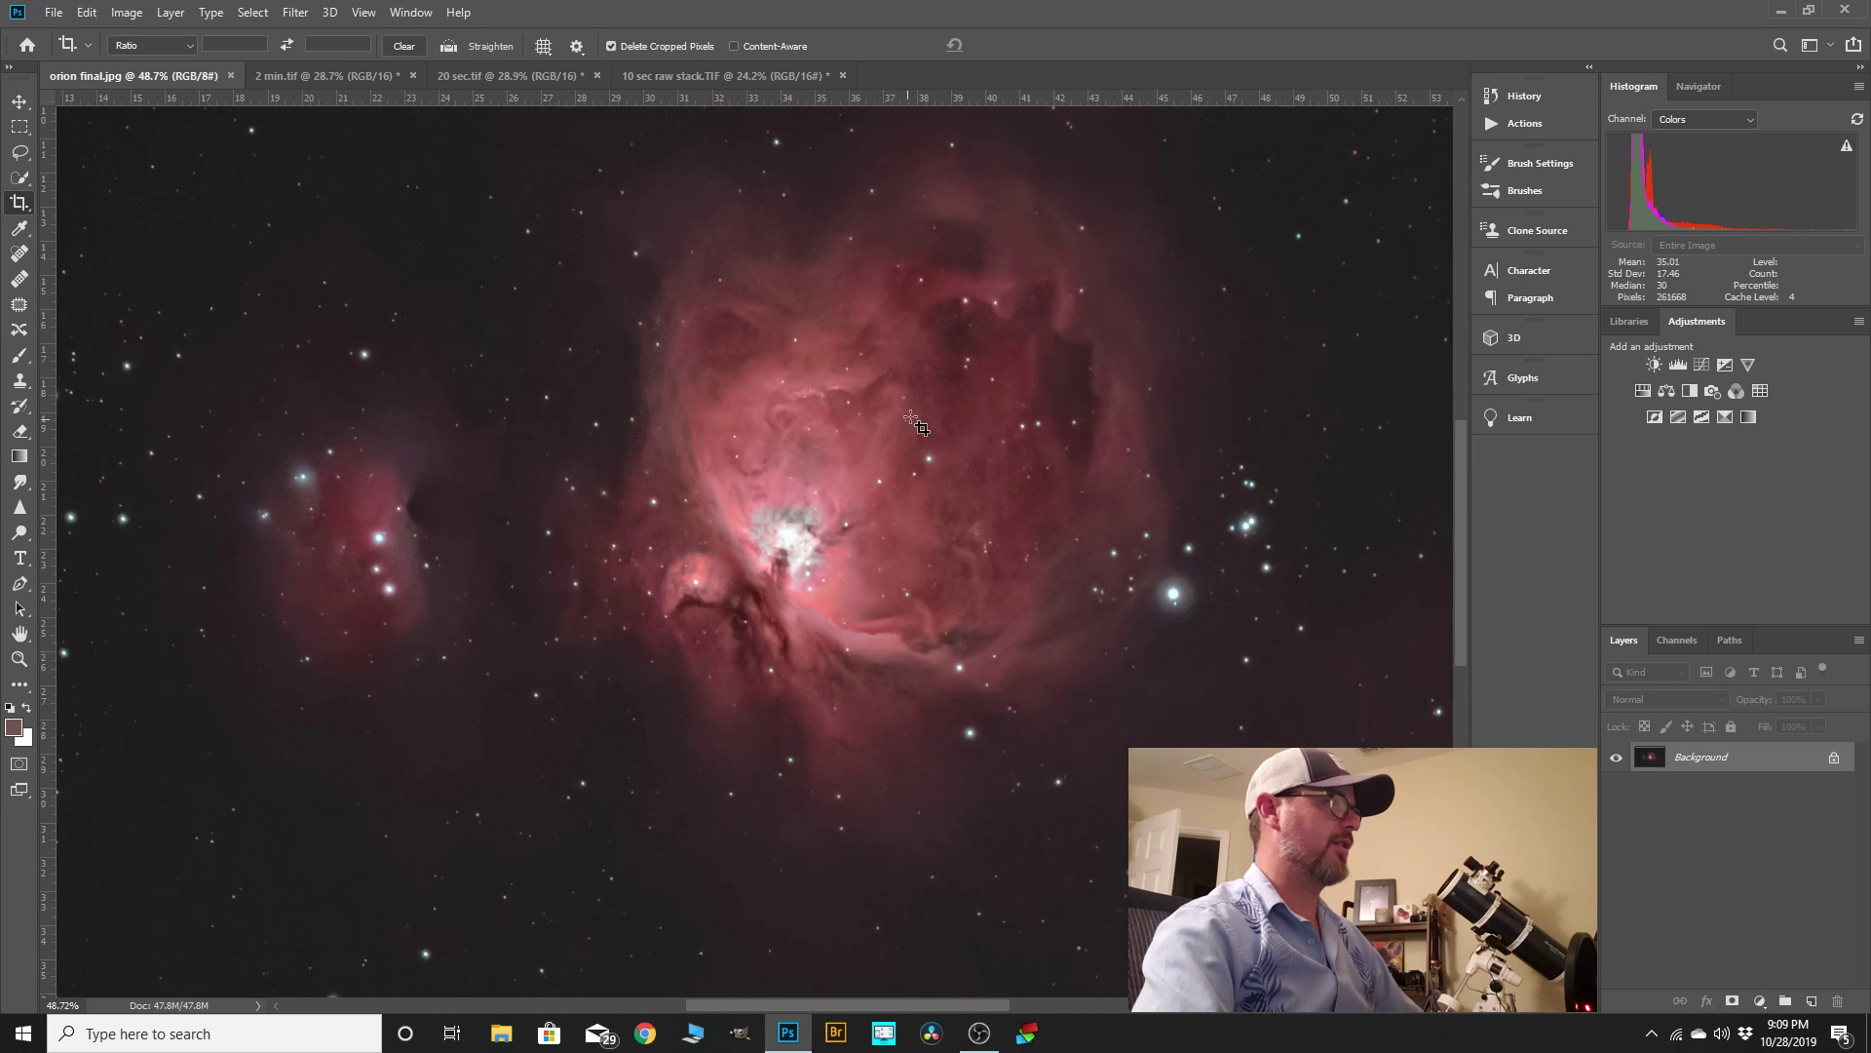
scroll(878, 488, "down", 3)
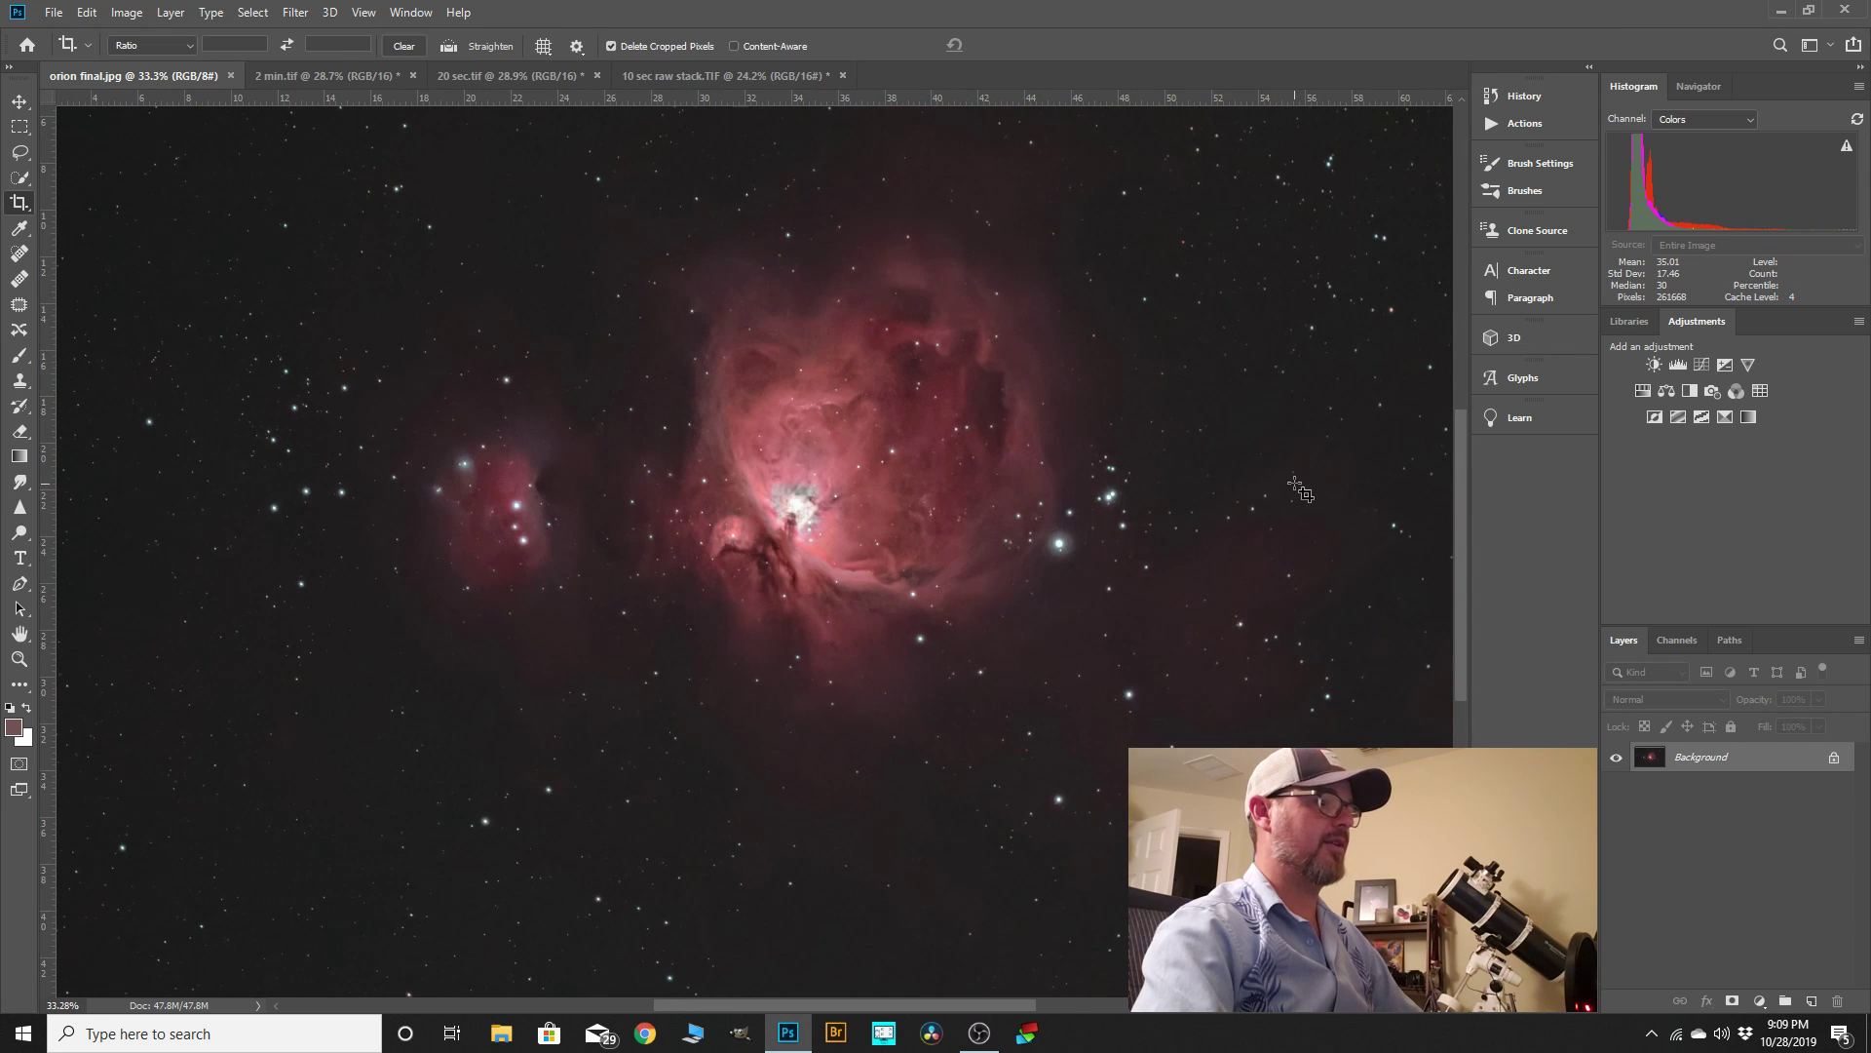
scroll(1287, 719, "down", 3)
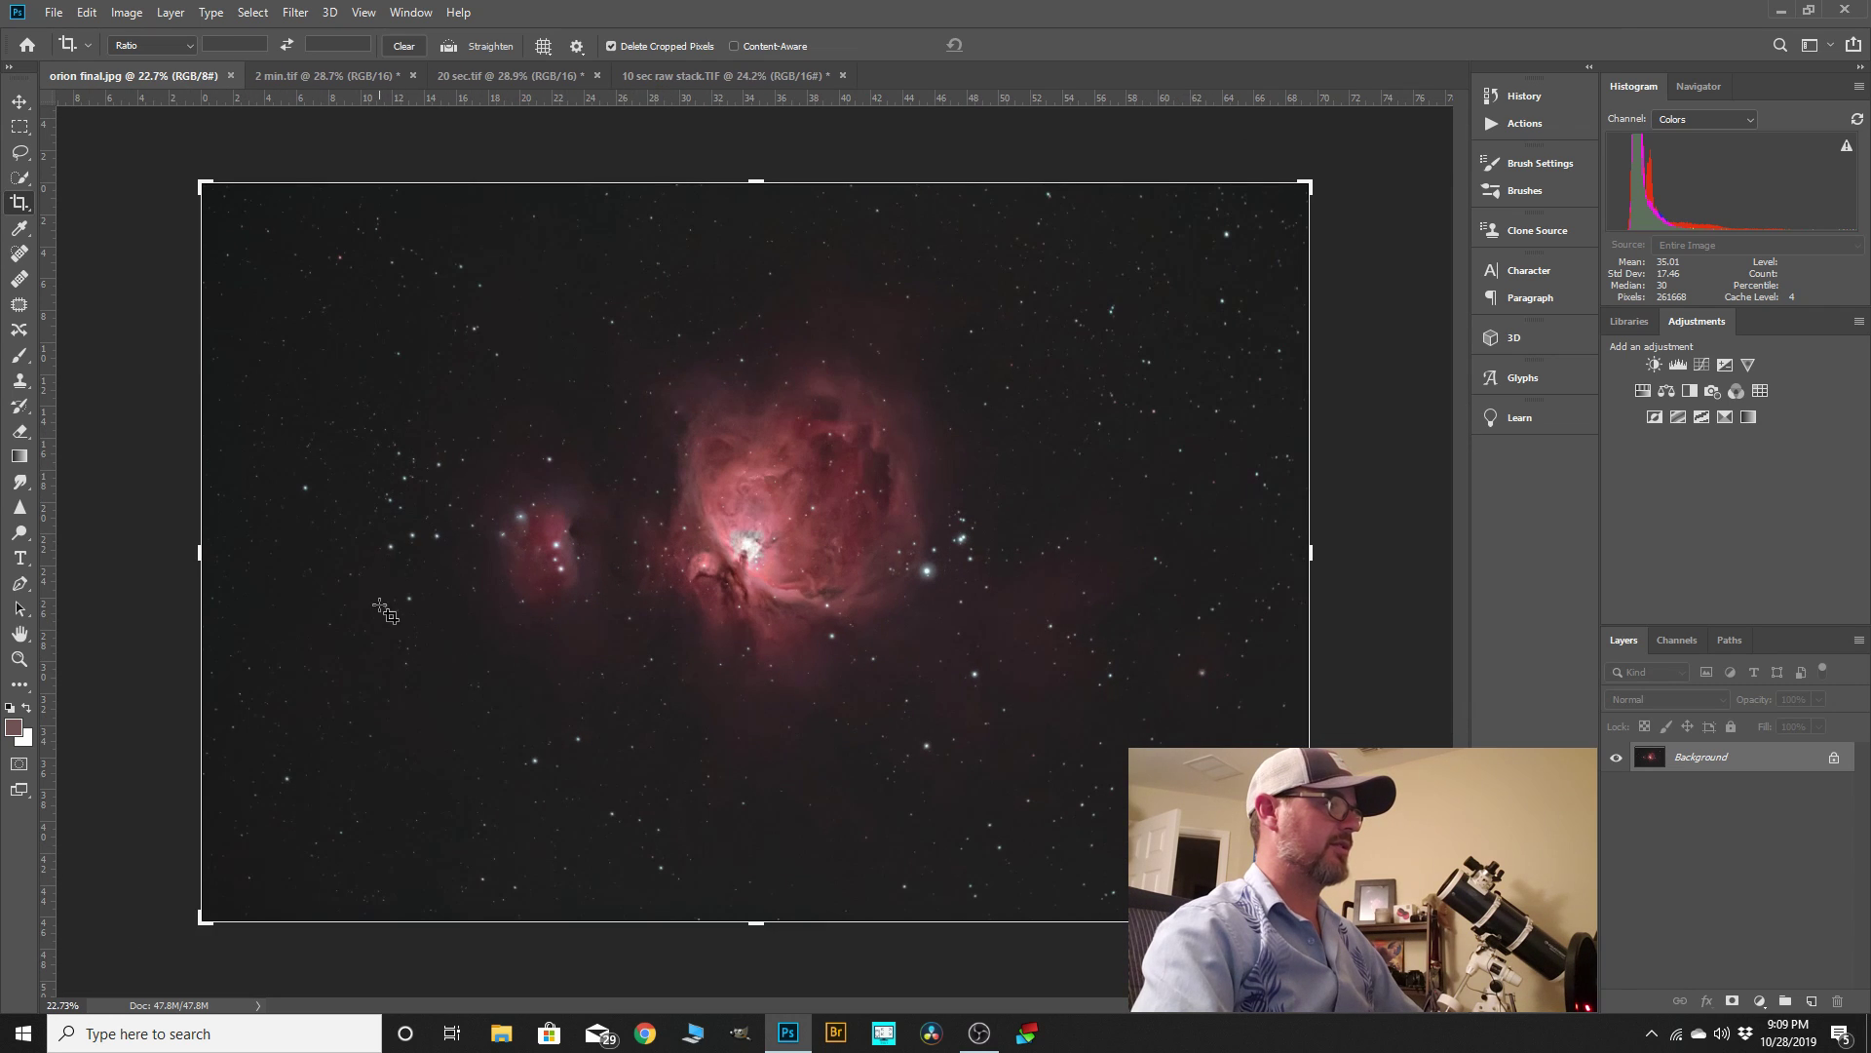
scroll(381, 605, "up", 1)
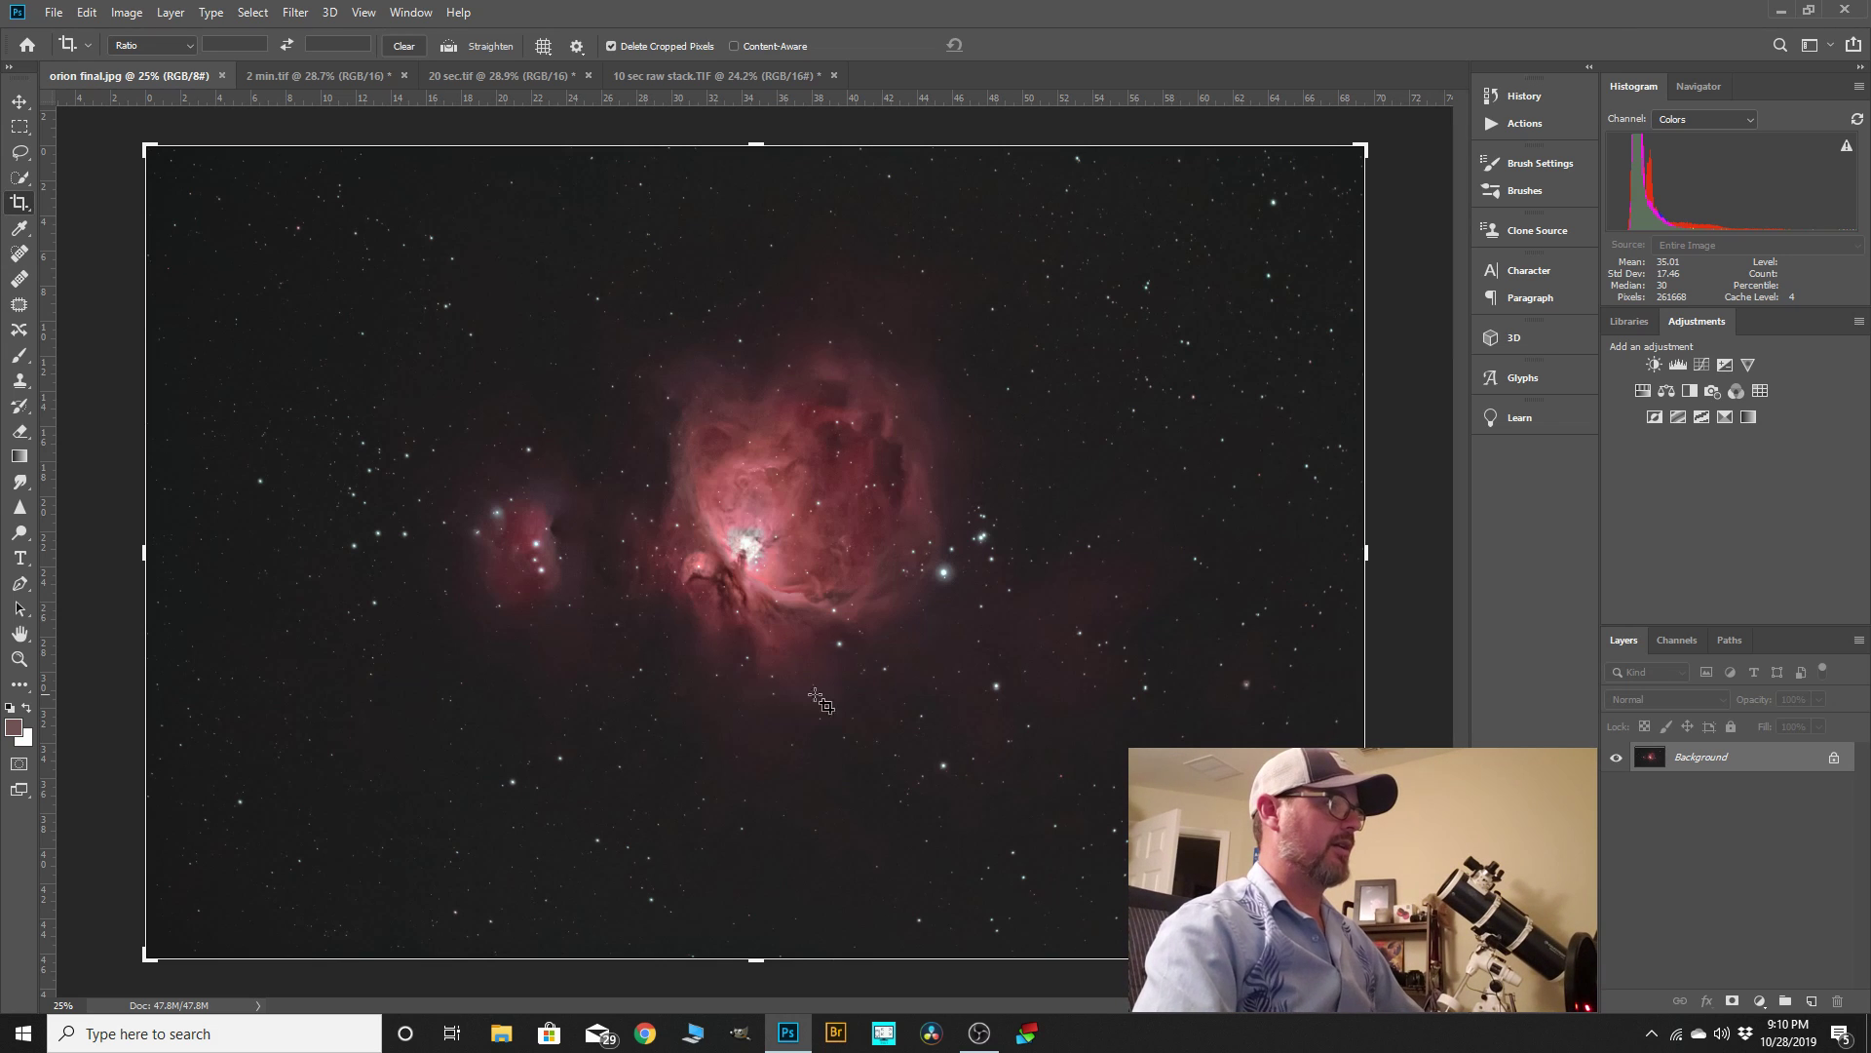
scroll(1270, 695, "down", 1)
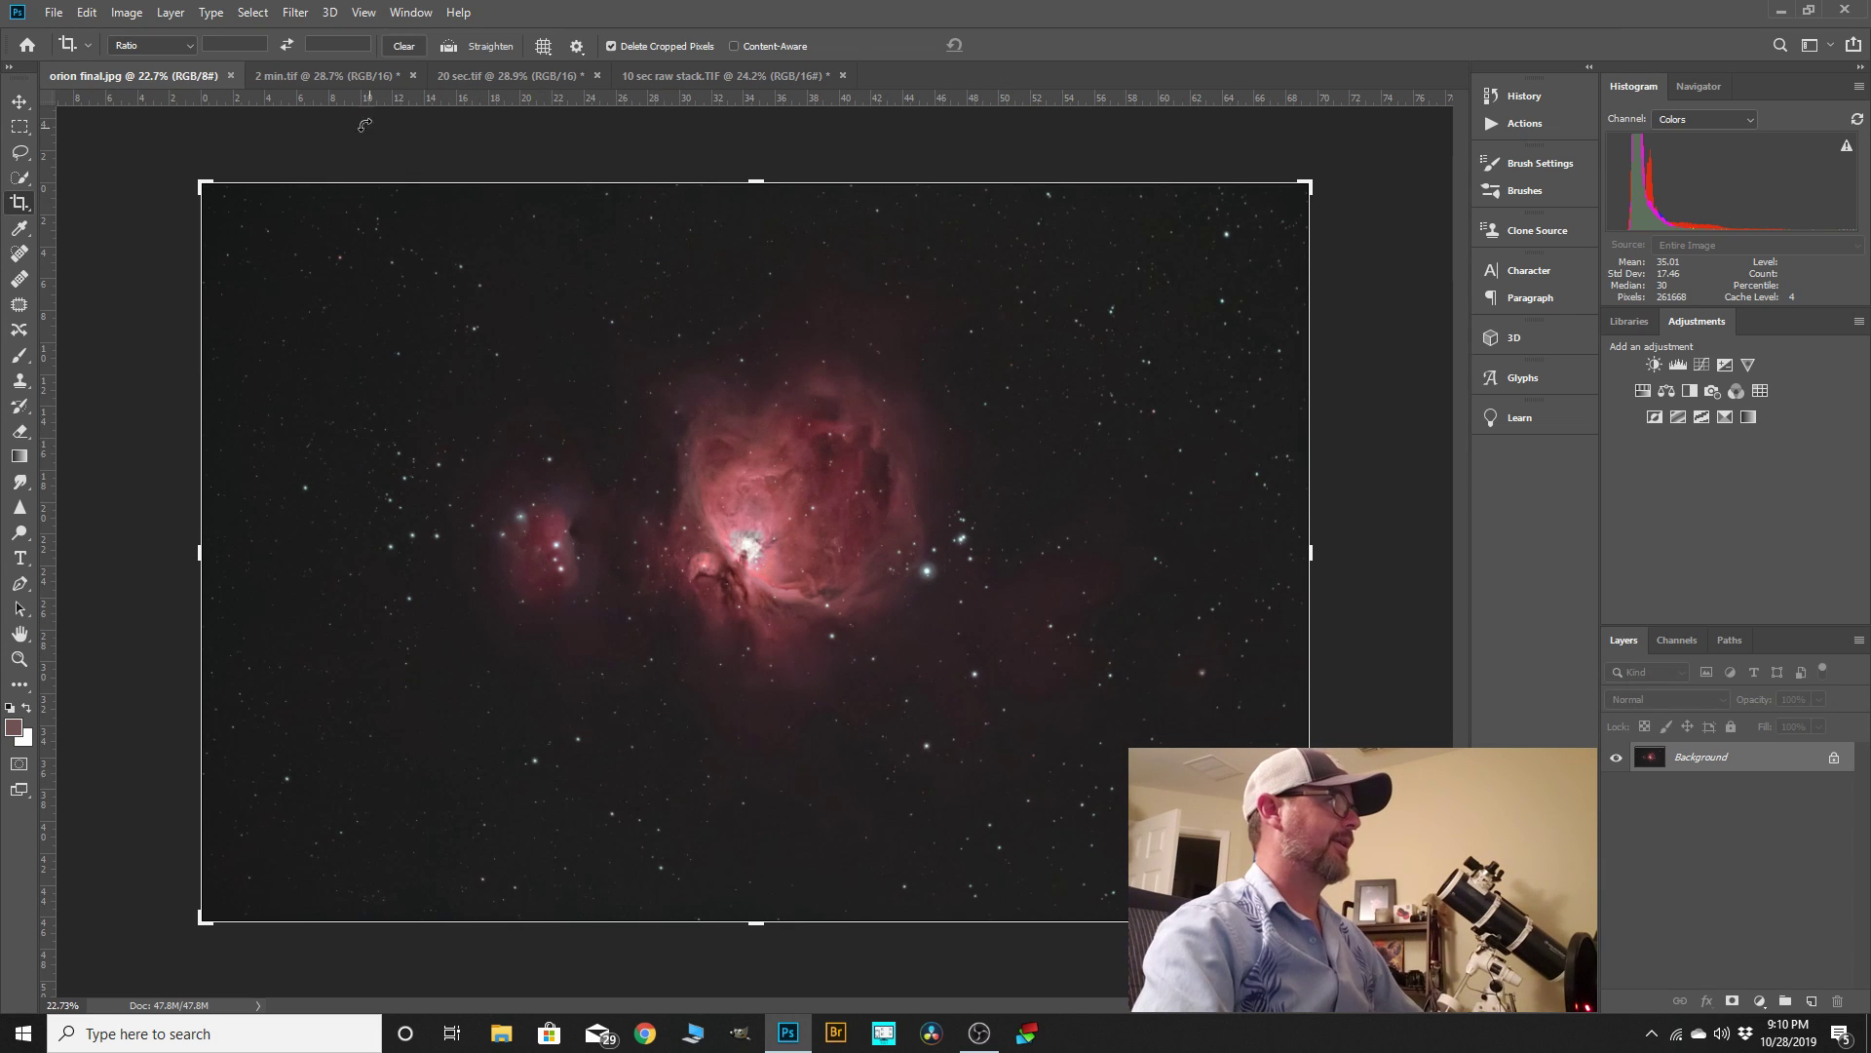
- Duplicate the Background layer in 2 min.tif and rename the copy as 2 min
left_click(327, 76)
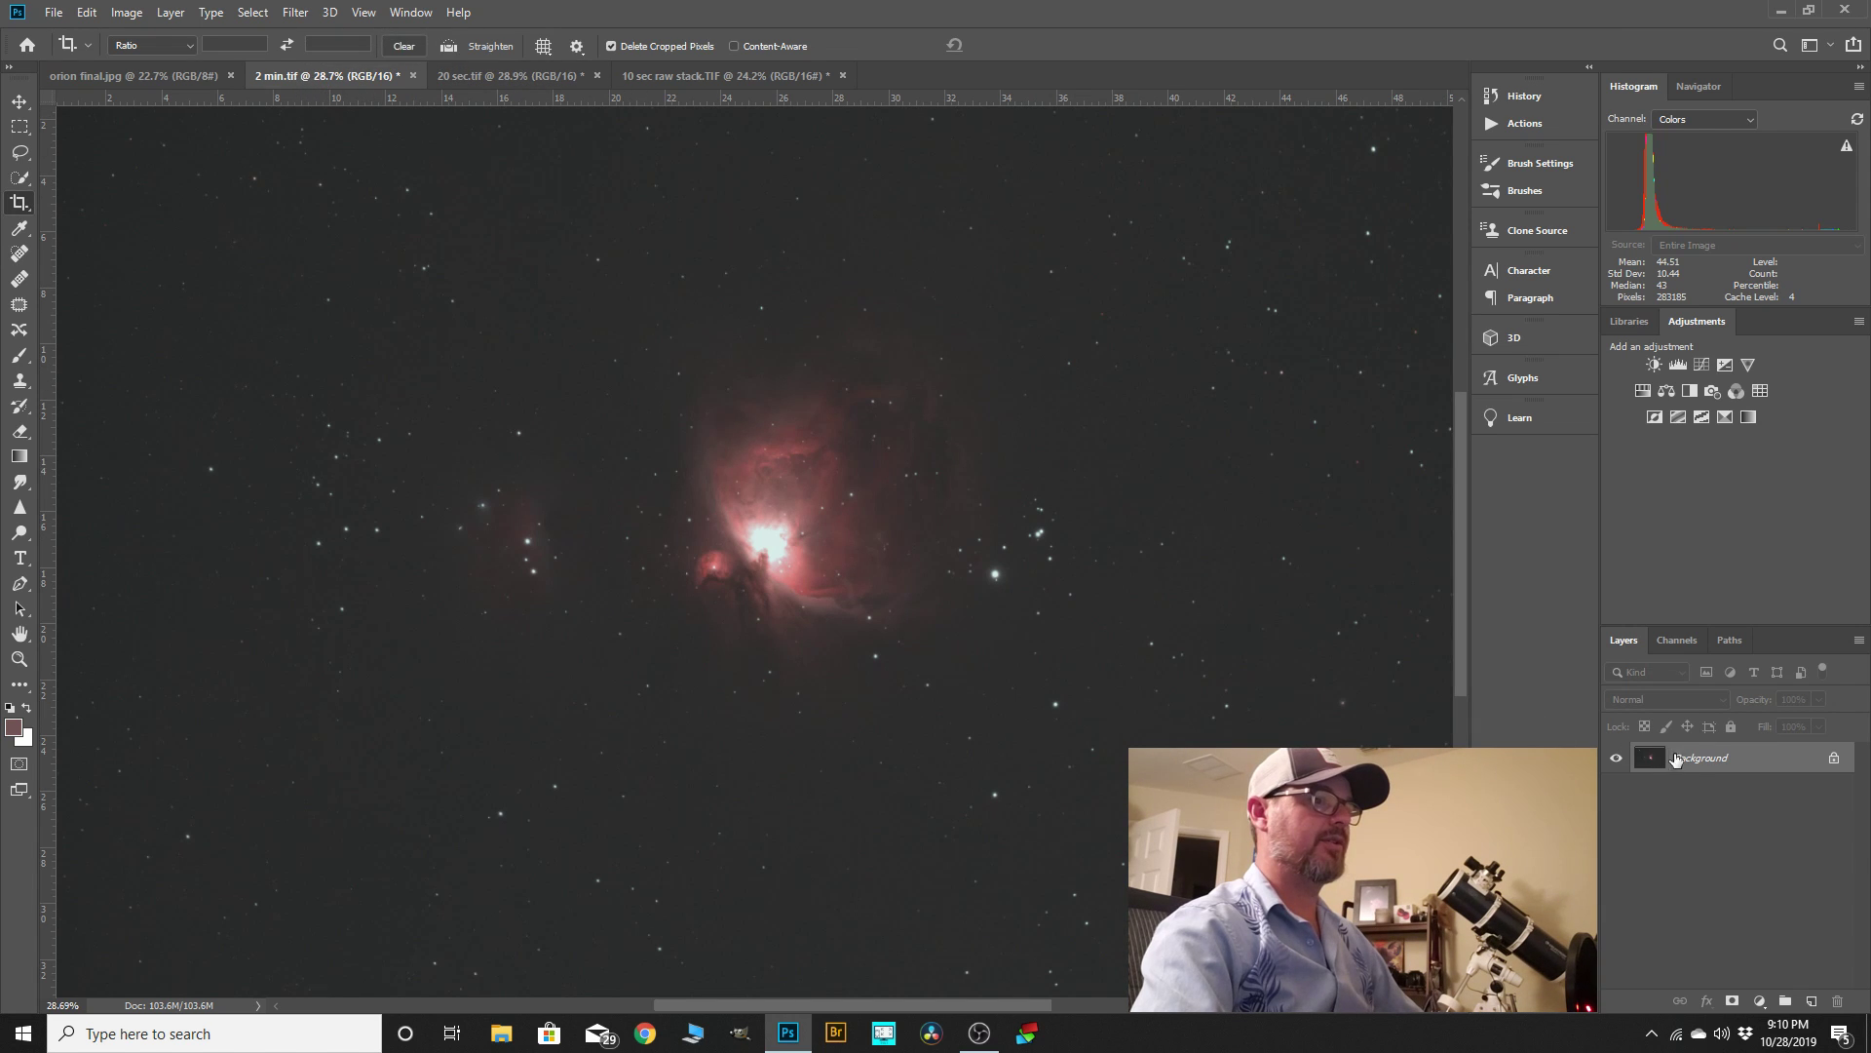
left_click_drag(1704, 765, 1813, 1000)
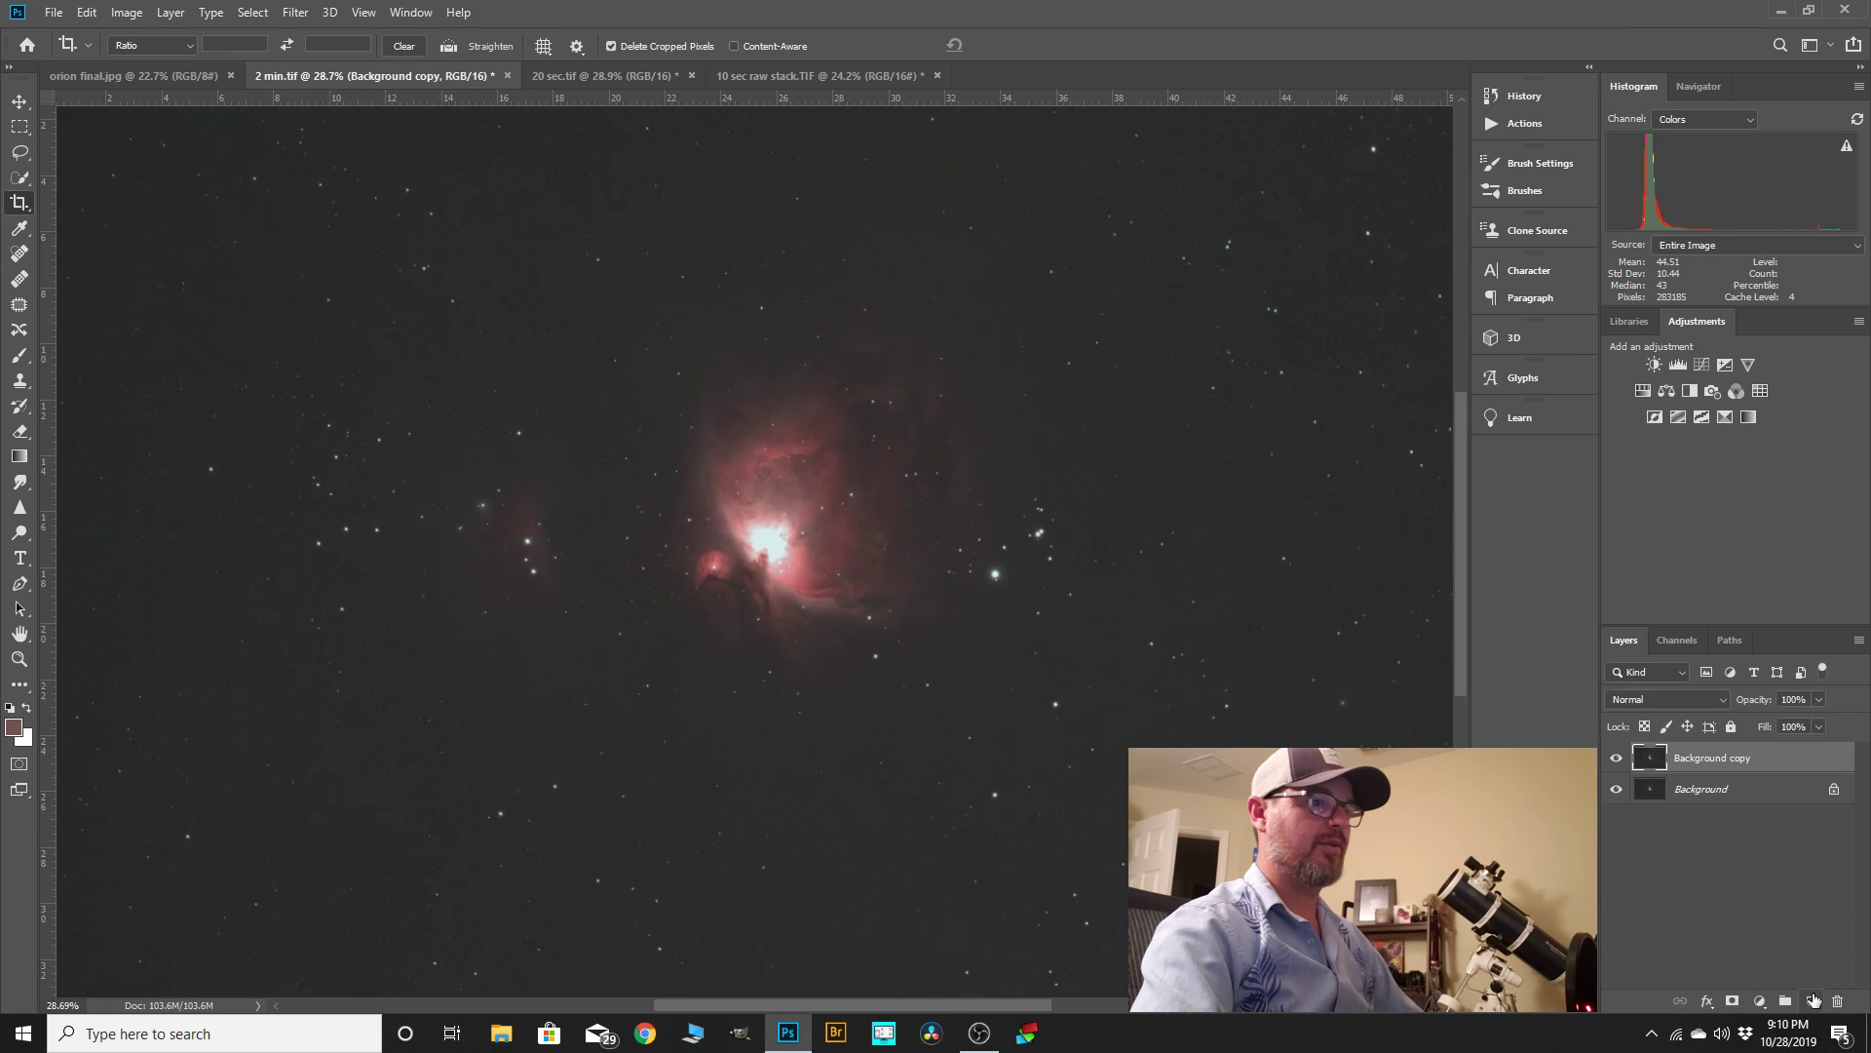
double_click(1727, 767)
type("2")
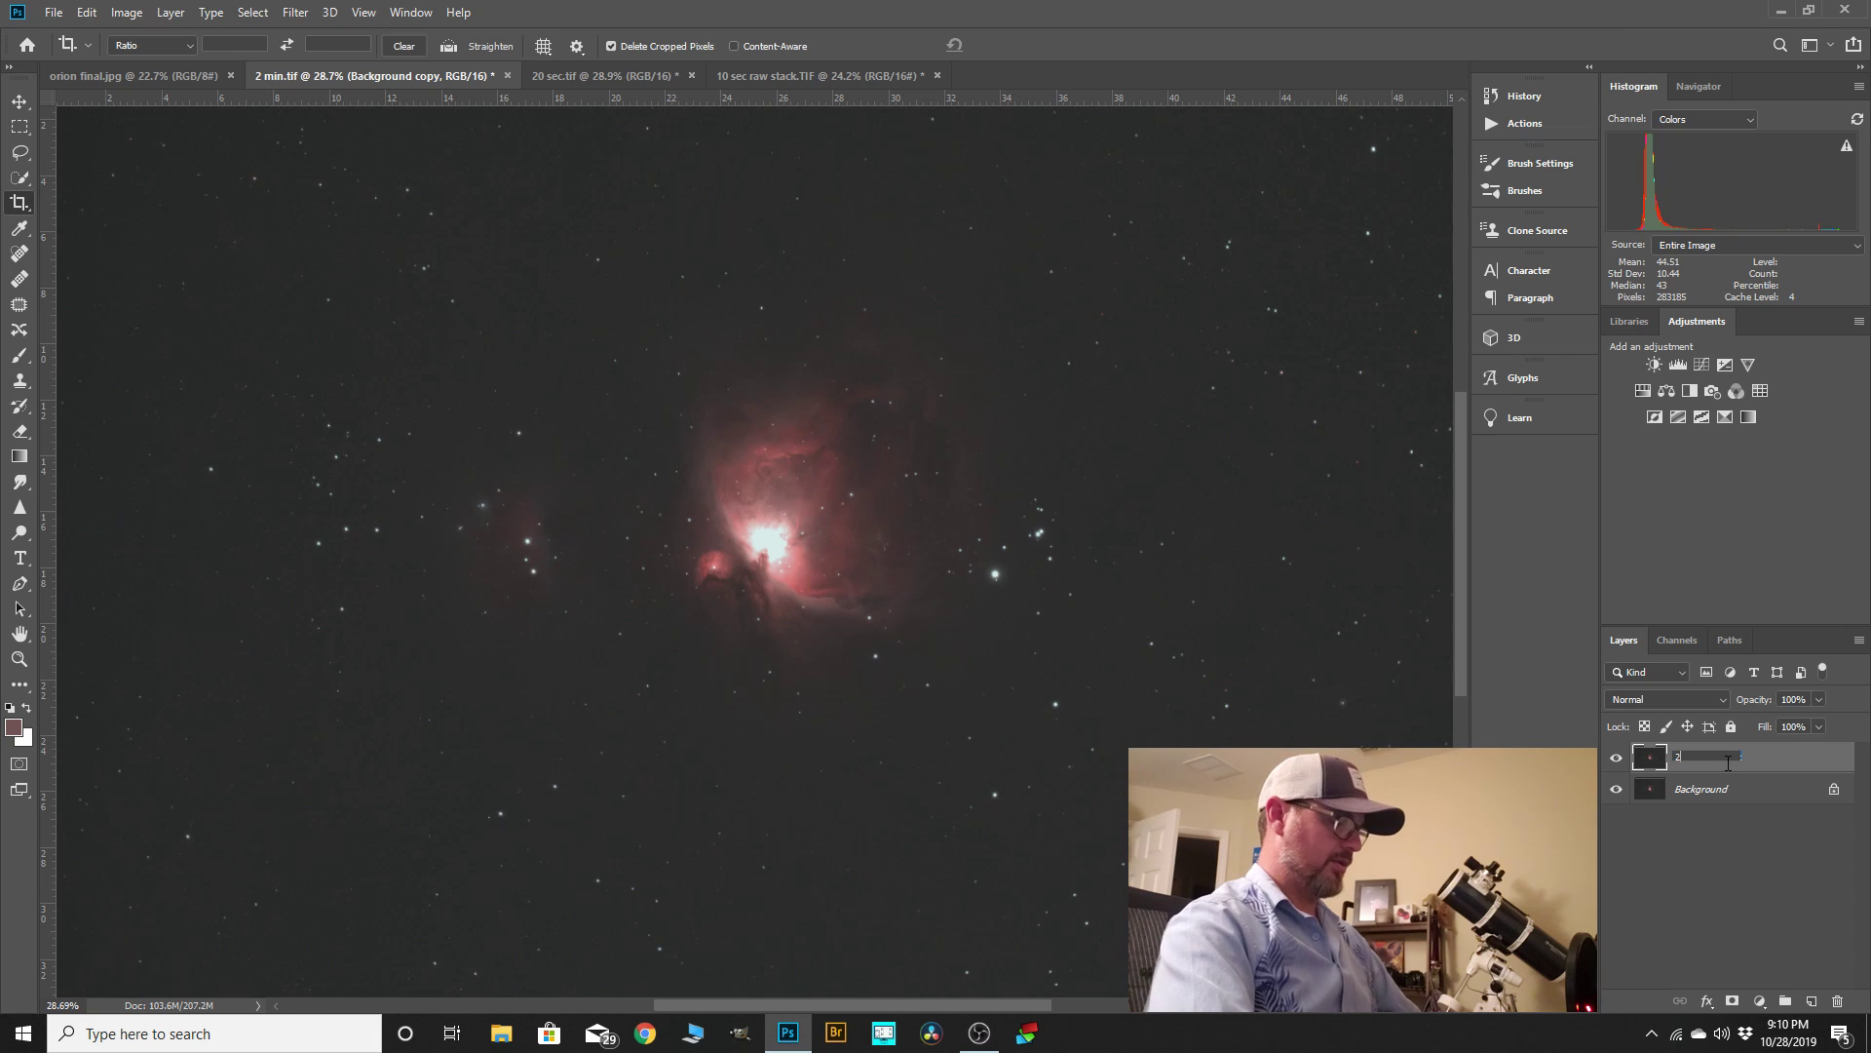
type(" min")
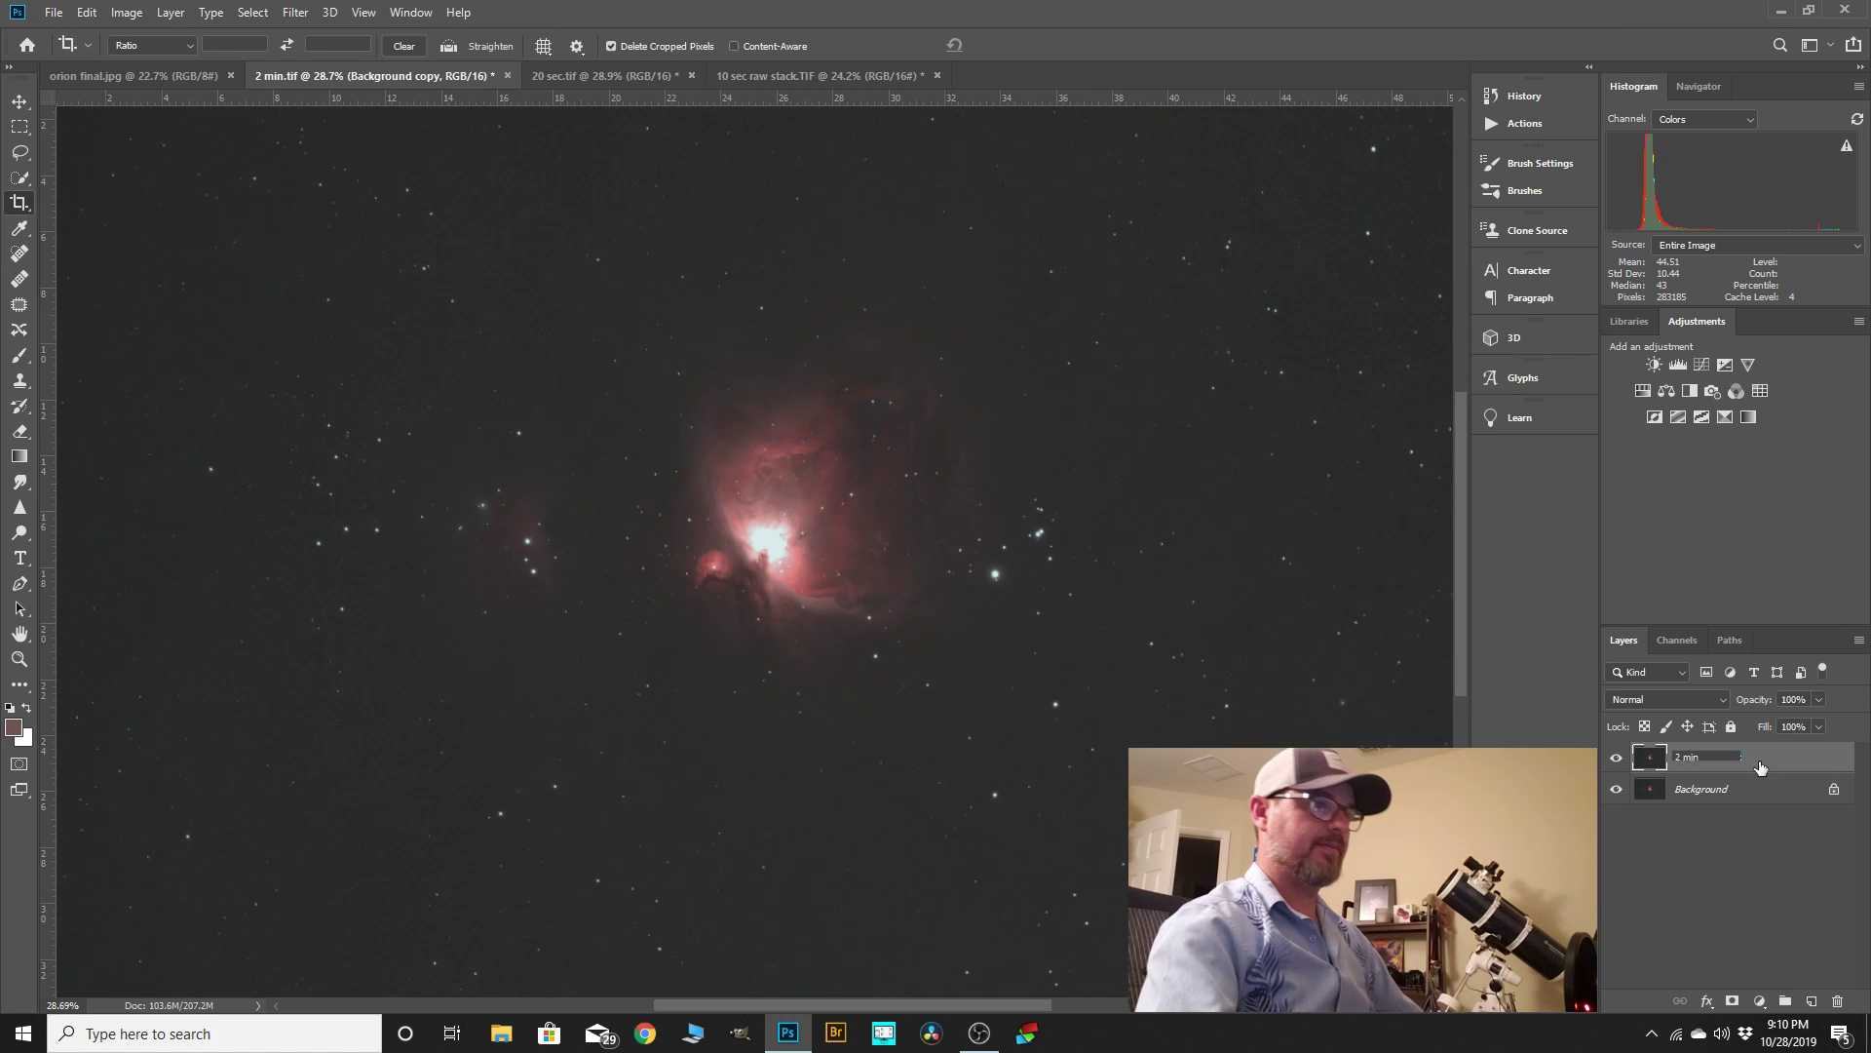
key("Return")
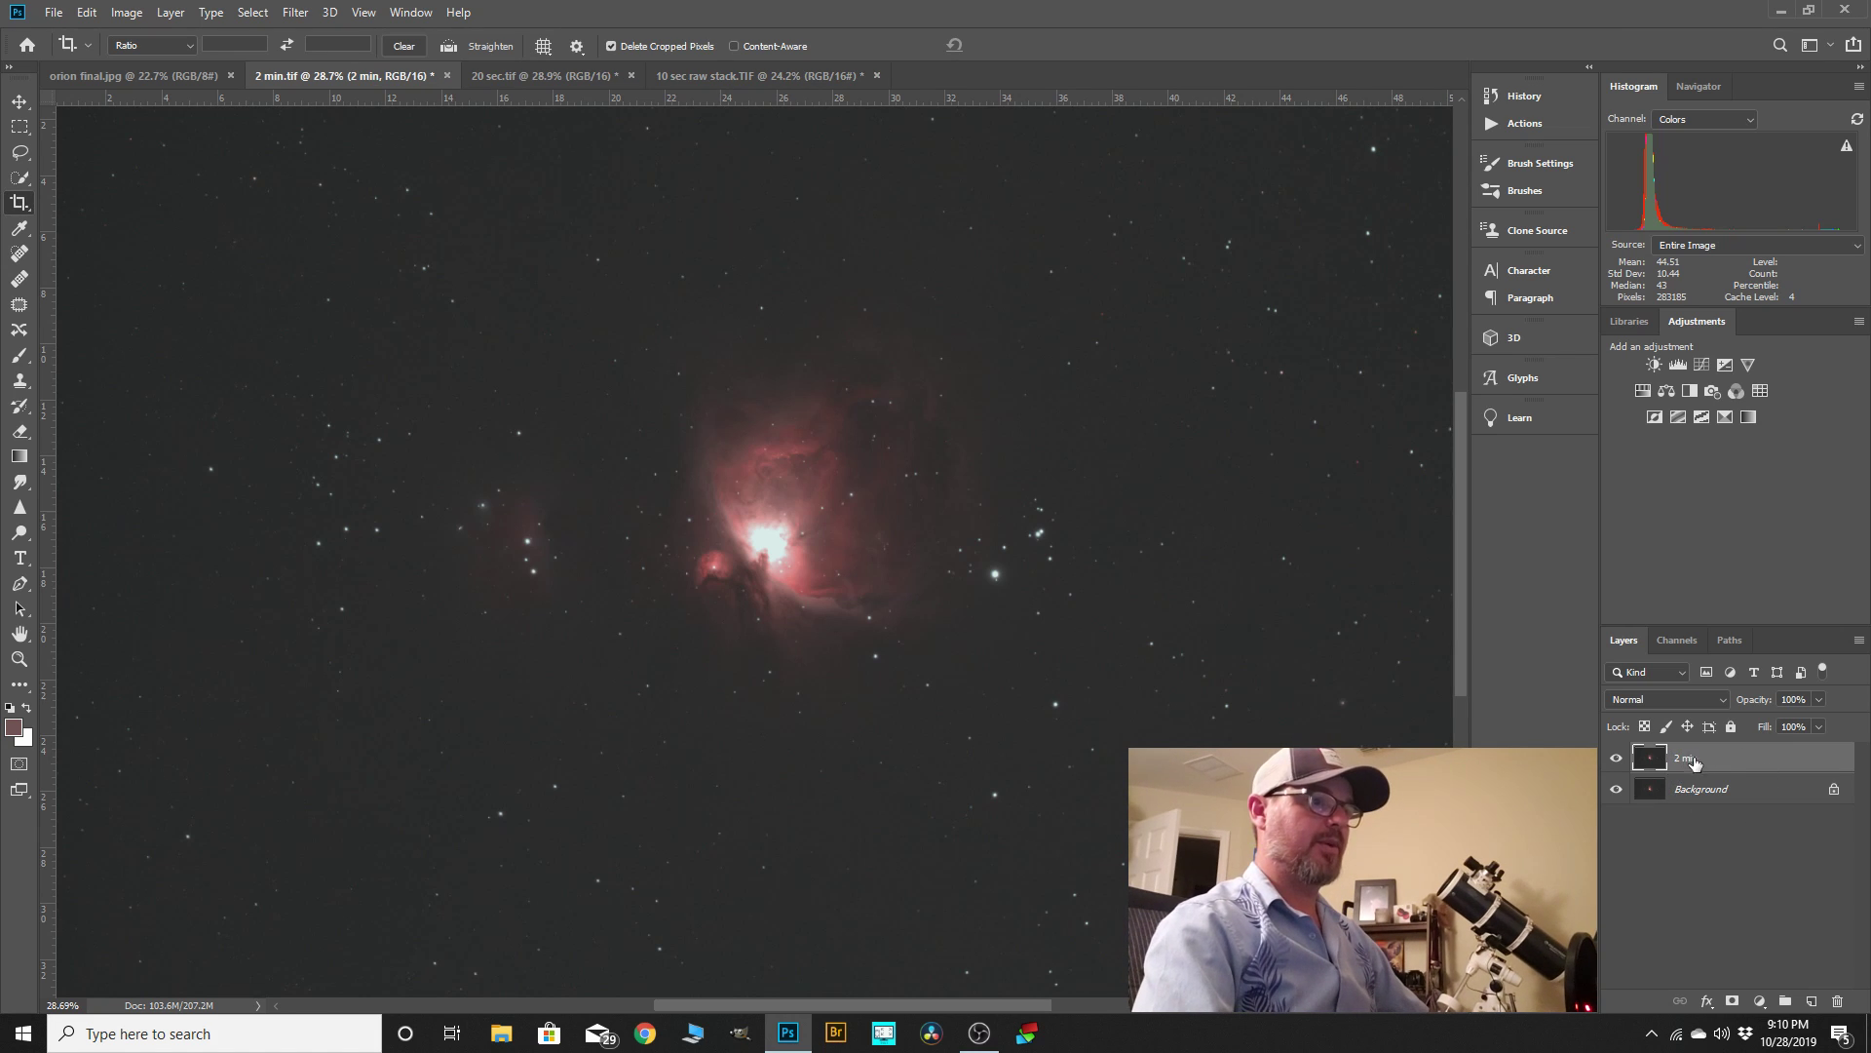
- Inspect the nebula in 20 sec.tif and duplicate its Background layer
left_click(517, 78)
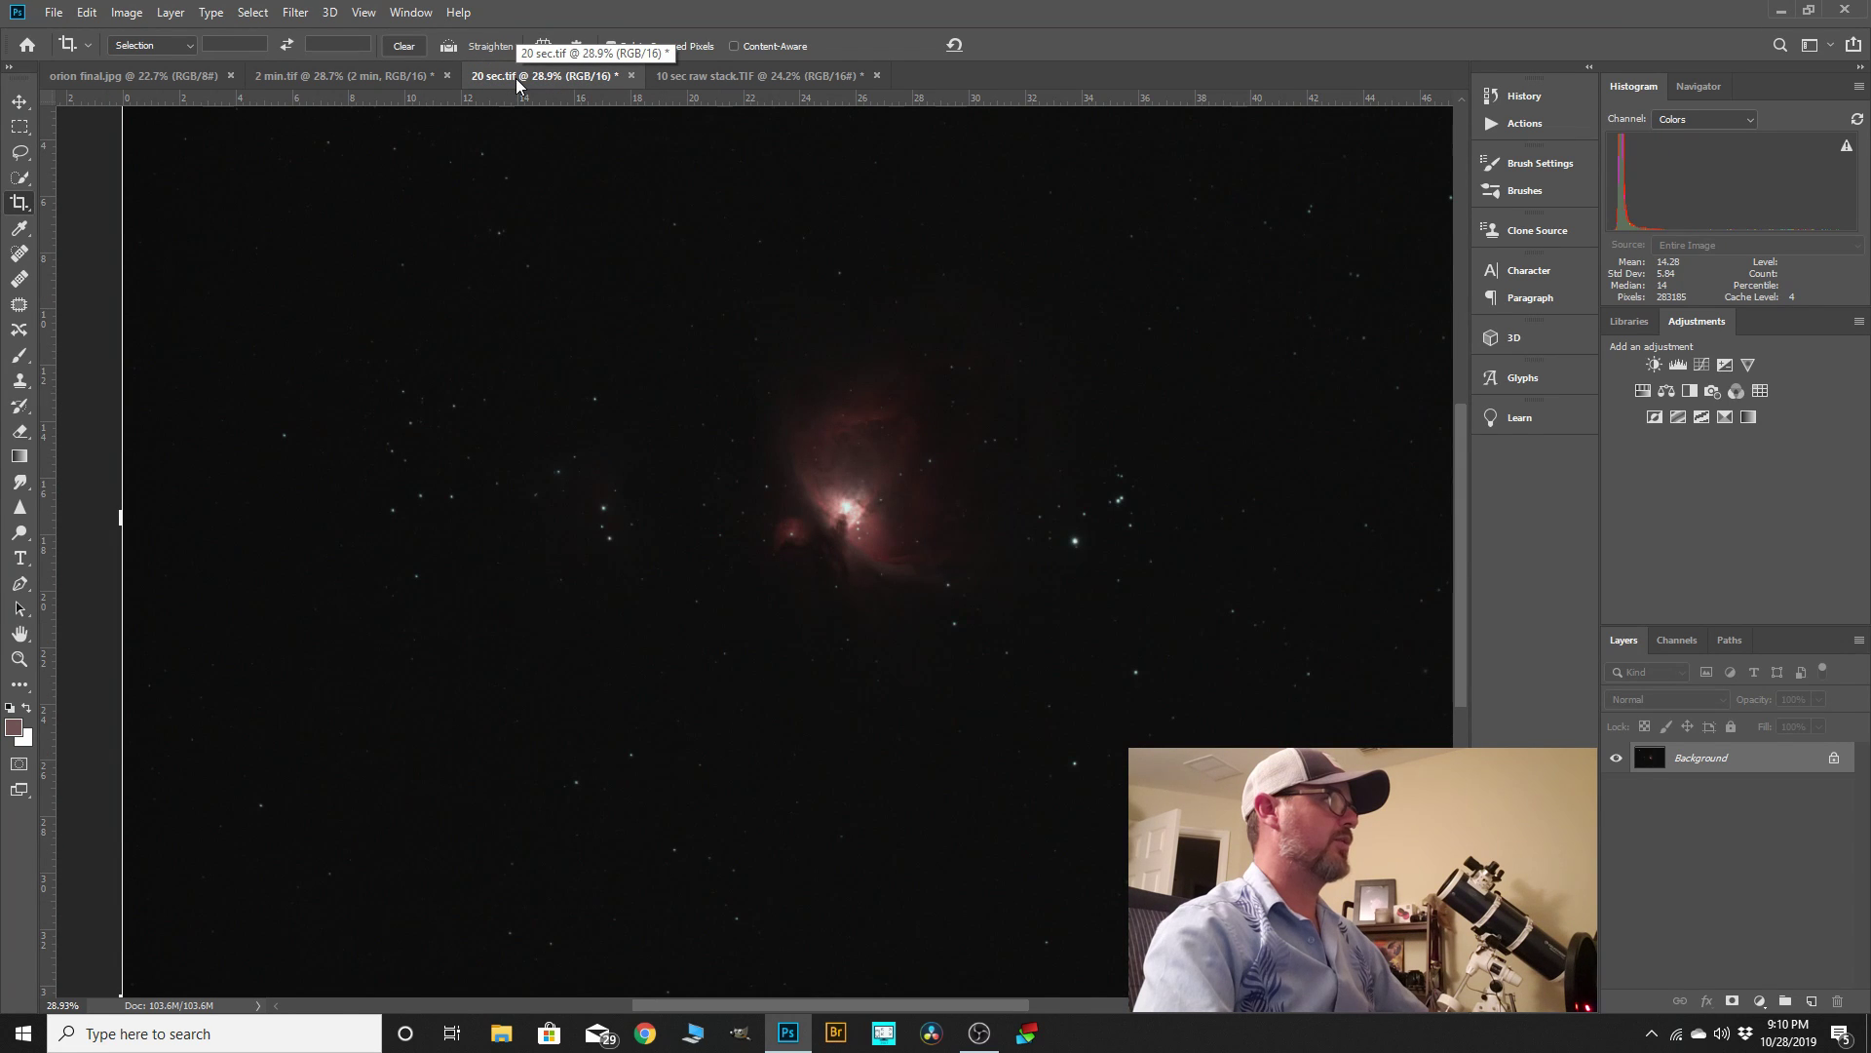
scroll(835, 516, "up", 1)
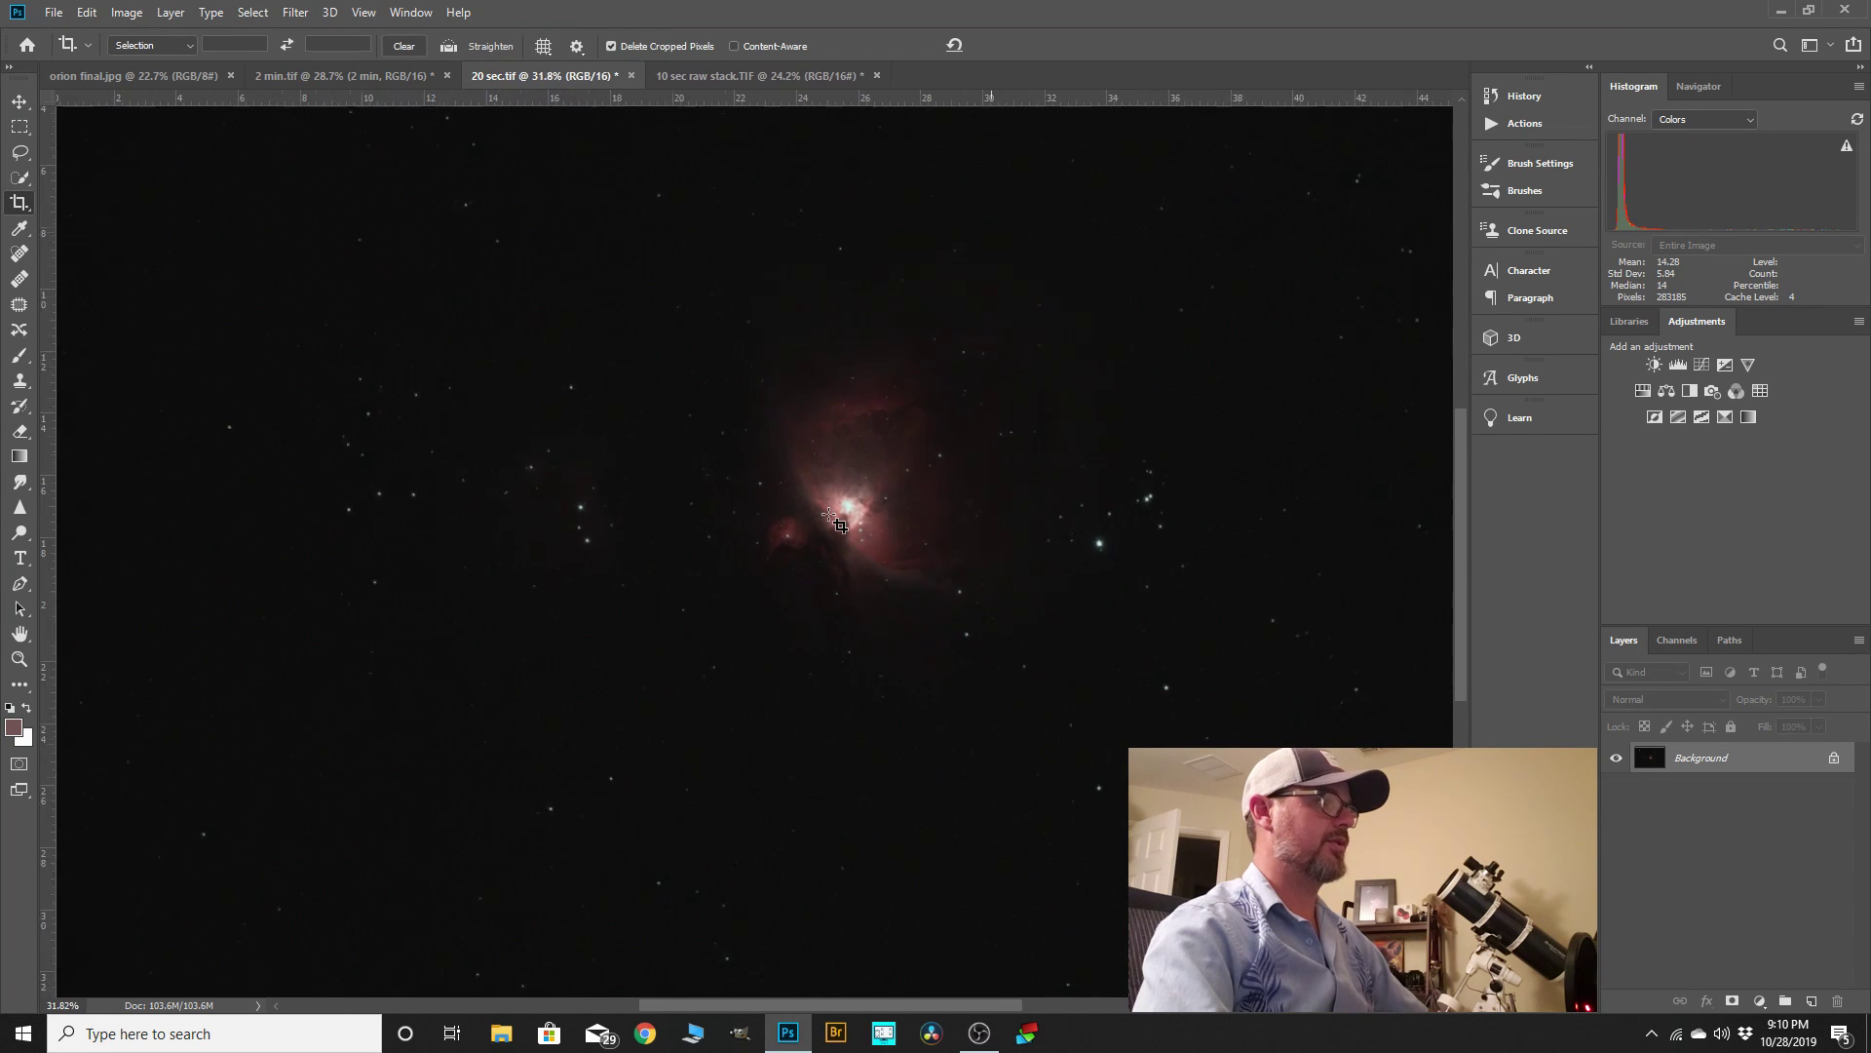
scroll(836, 517, "down", 1)
scroll(835, 517, "up", 1)
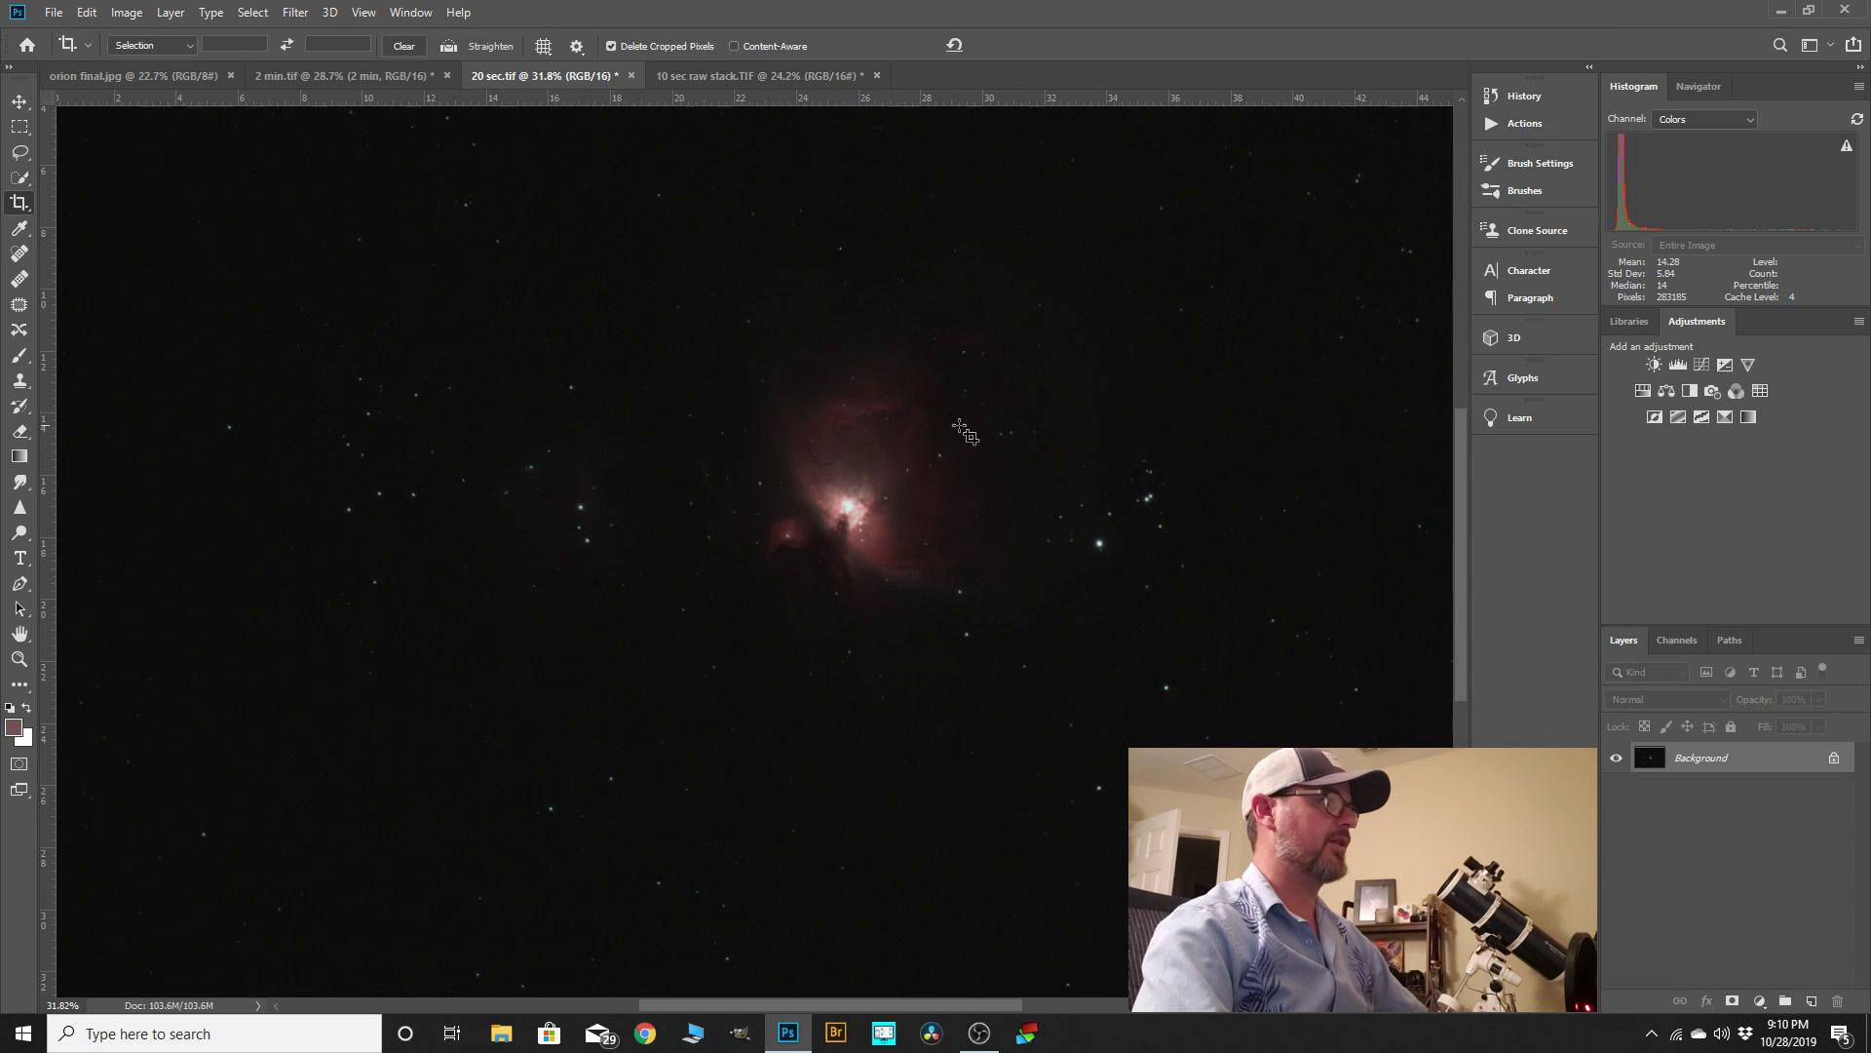
scroll(1089, 443, "down", 2)
scroll(851, 456, "down", 1)
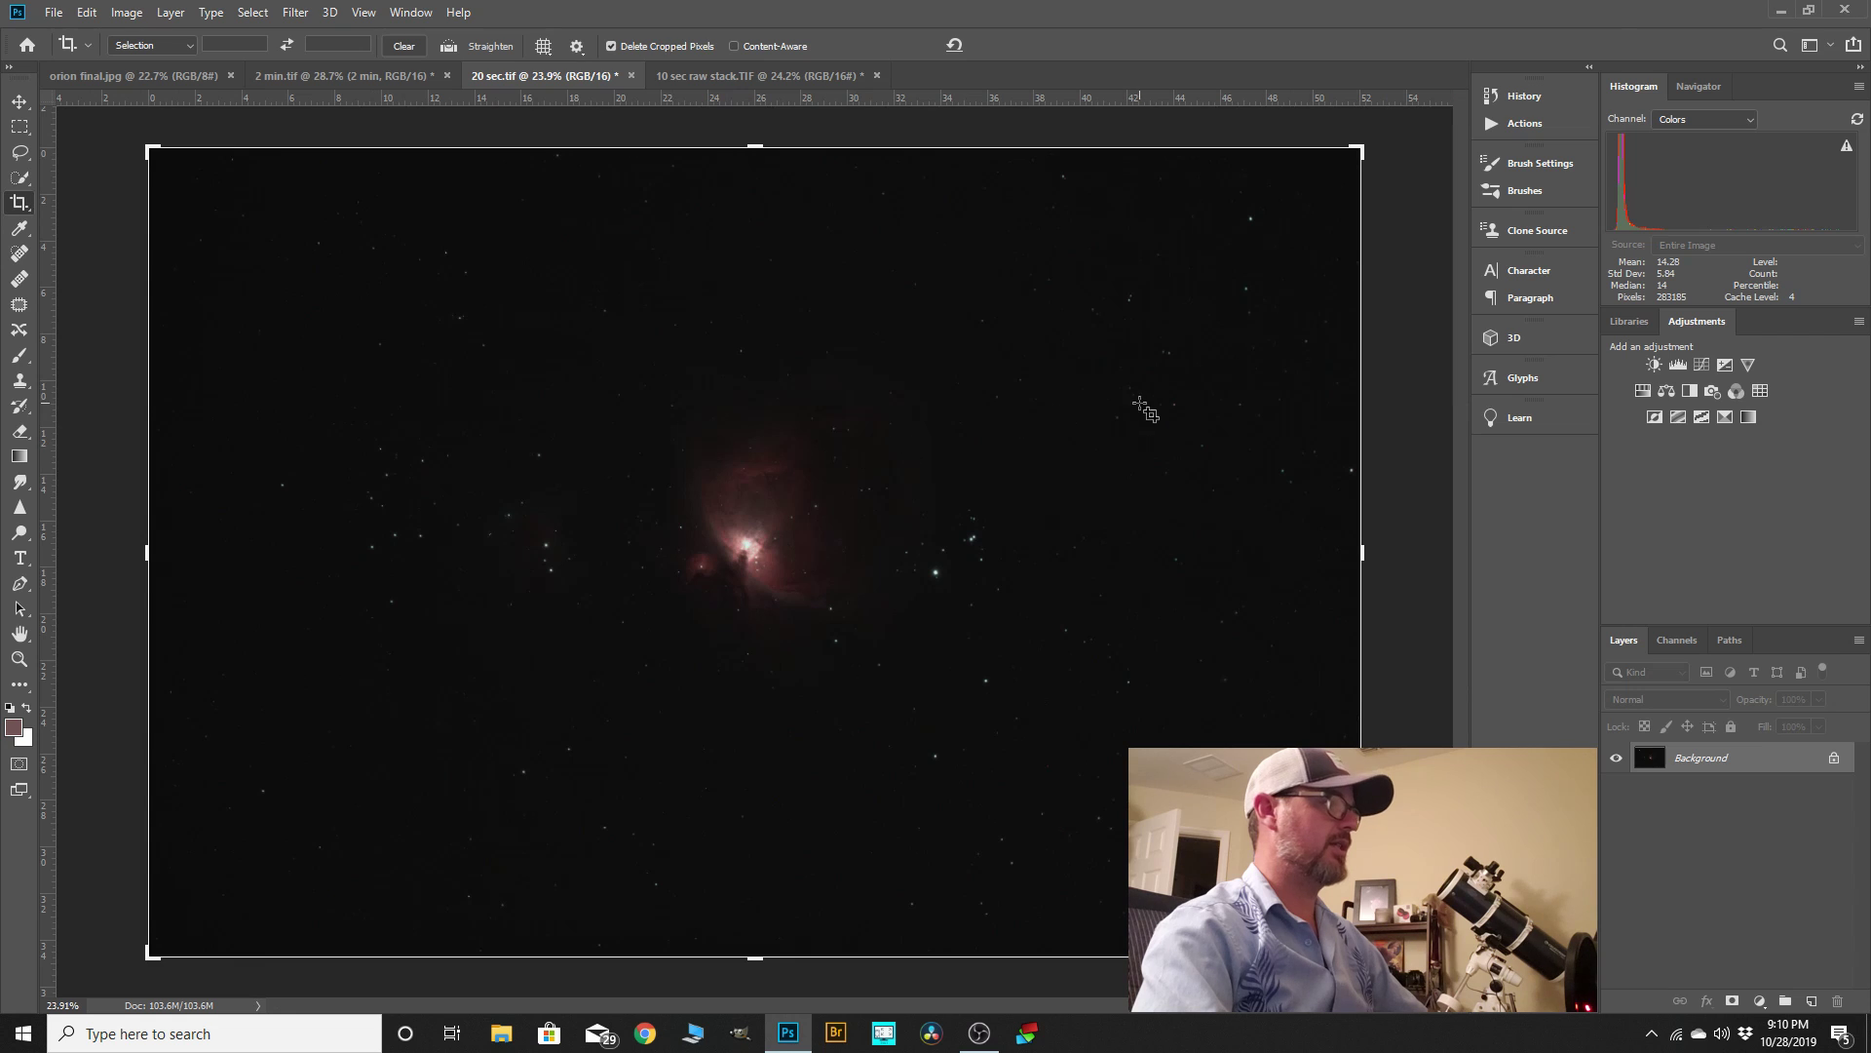
key("ctrl")
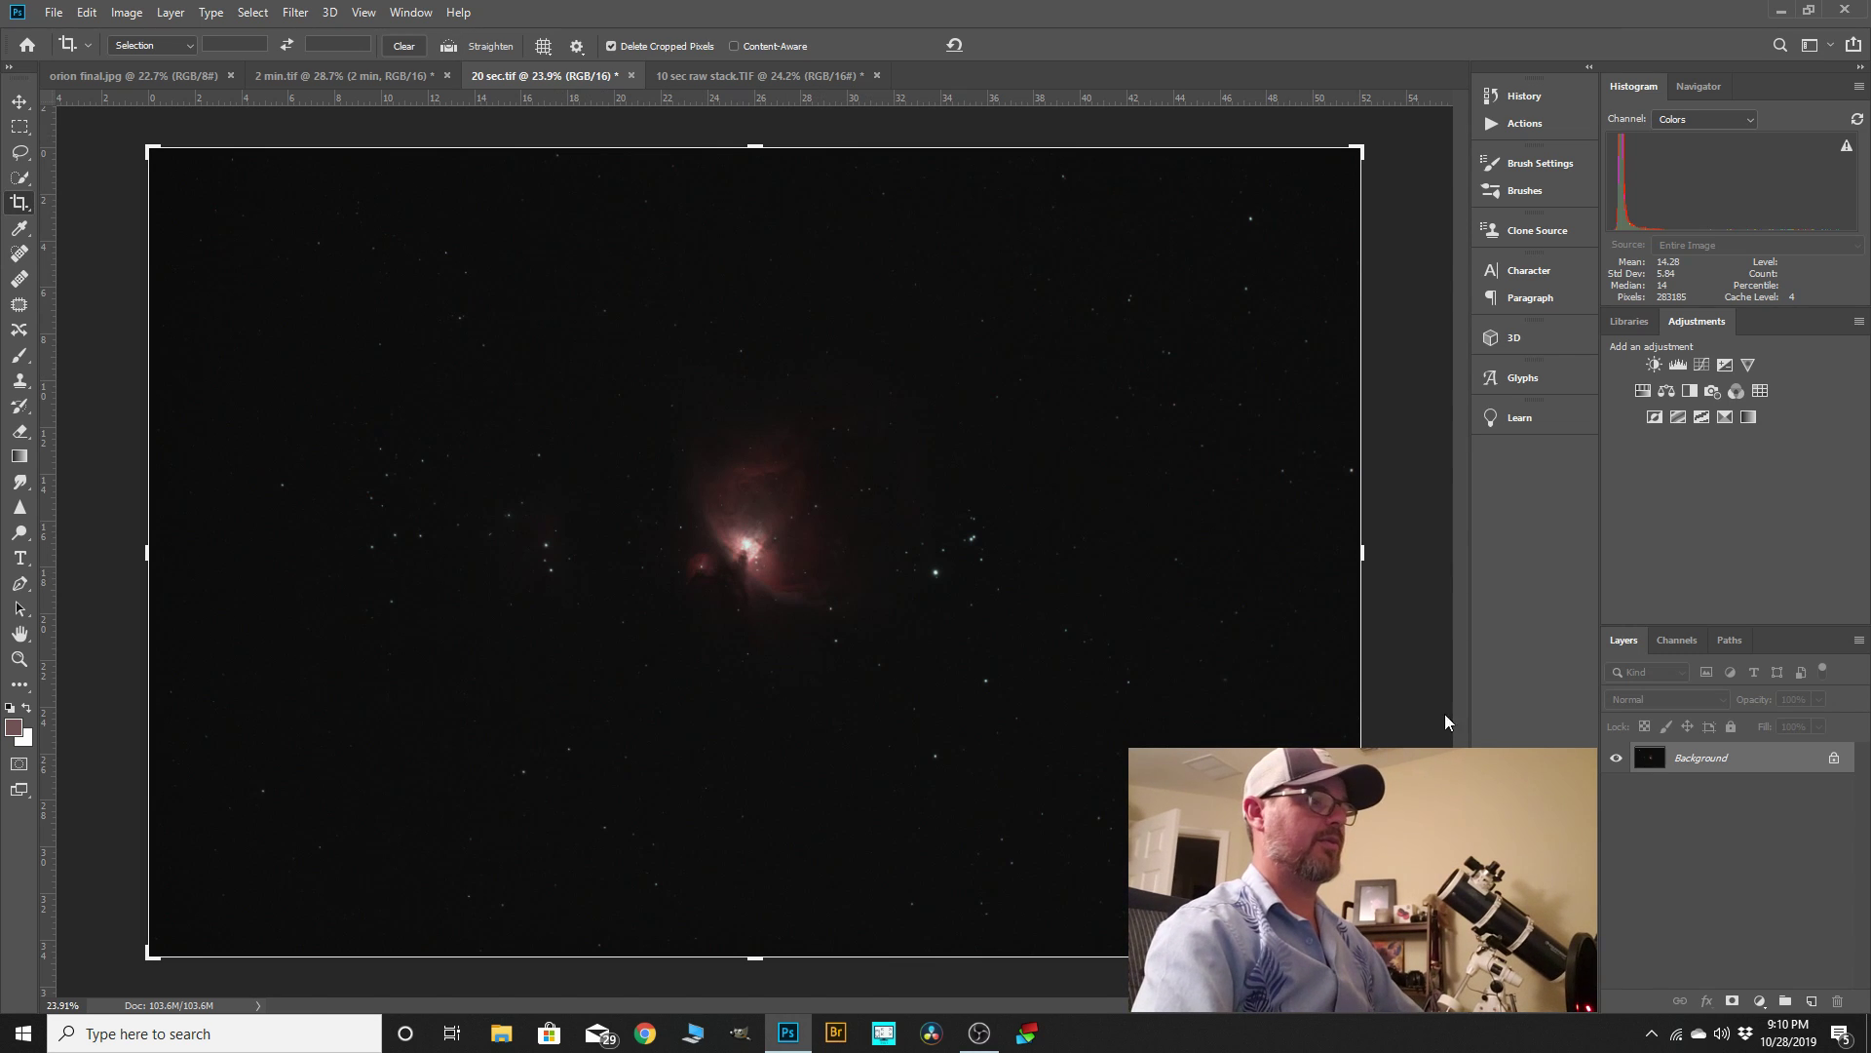
left_click_drag(1691, 768, 1813, 998)
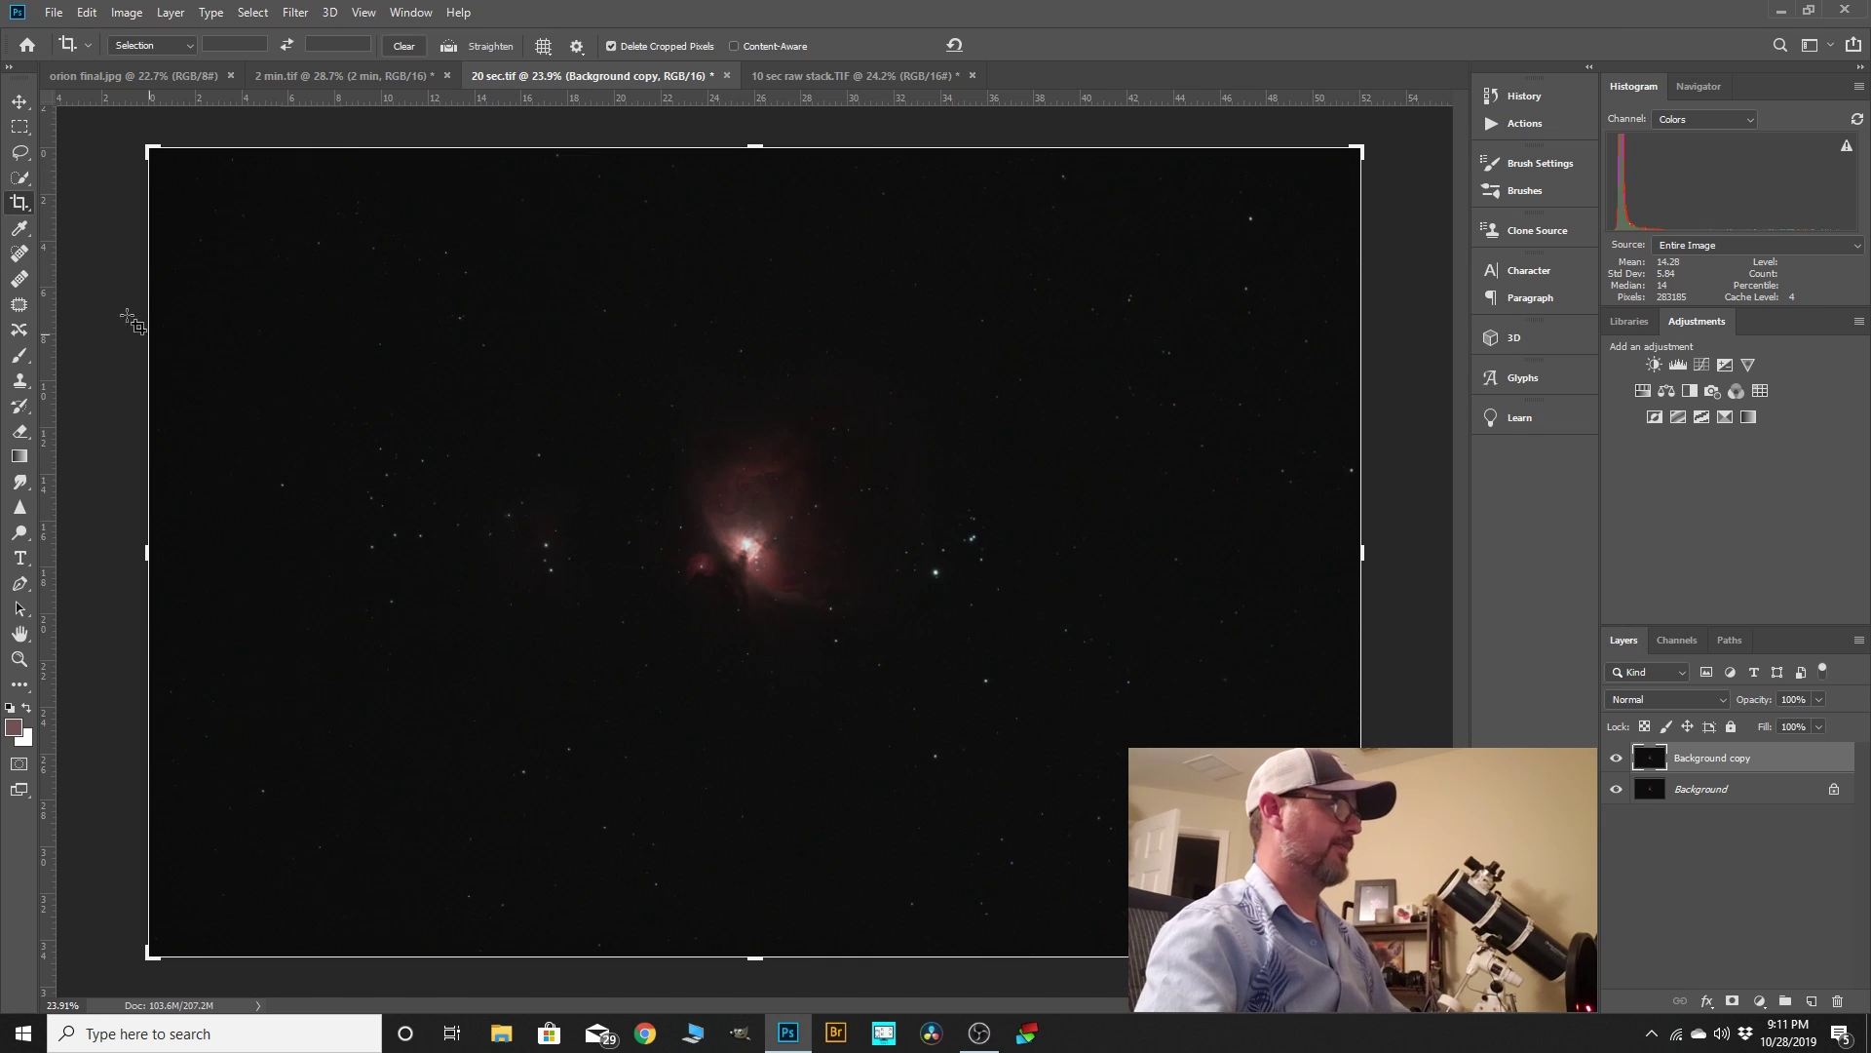
- Copy the entire duplicated layer from 20 sec.tif into 2 min.tif and name the pasted layer 20 sec
left_click(19, 609)
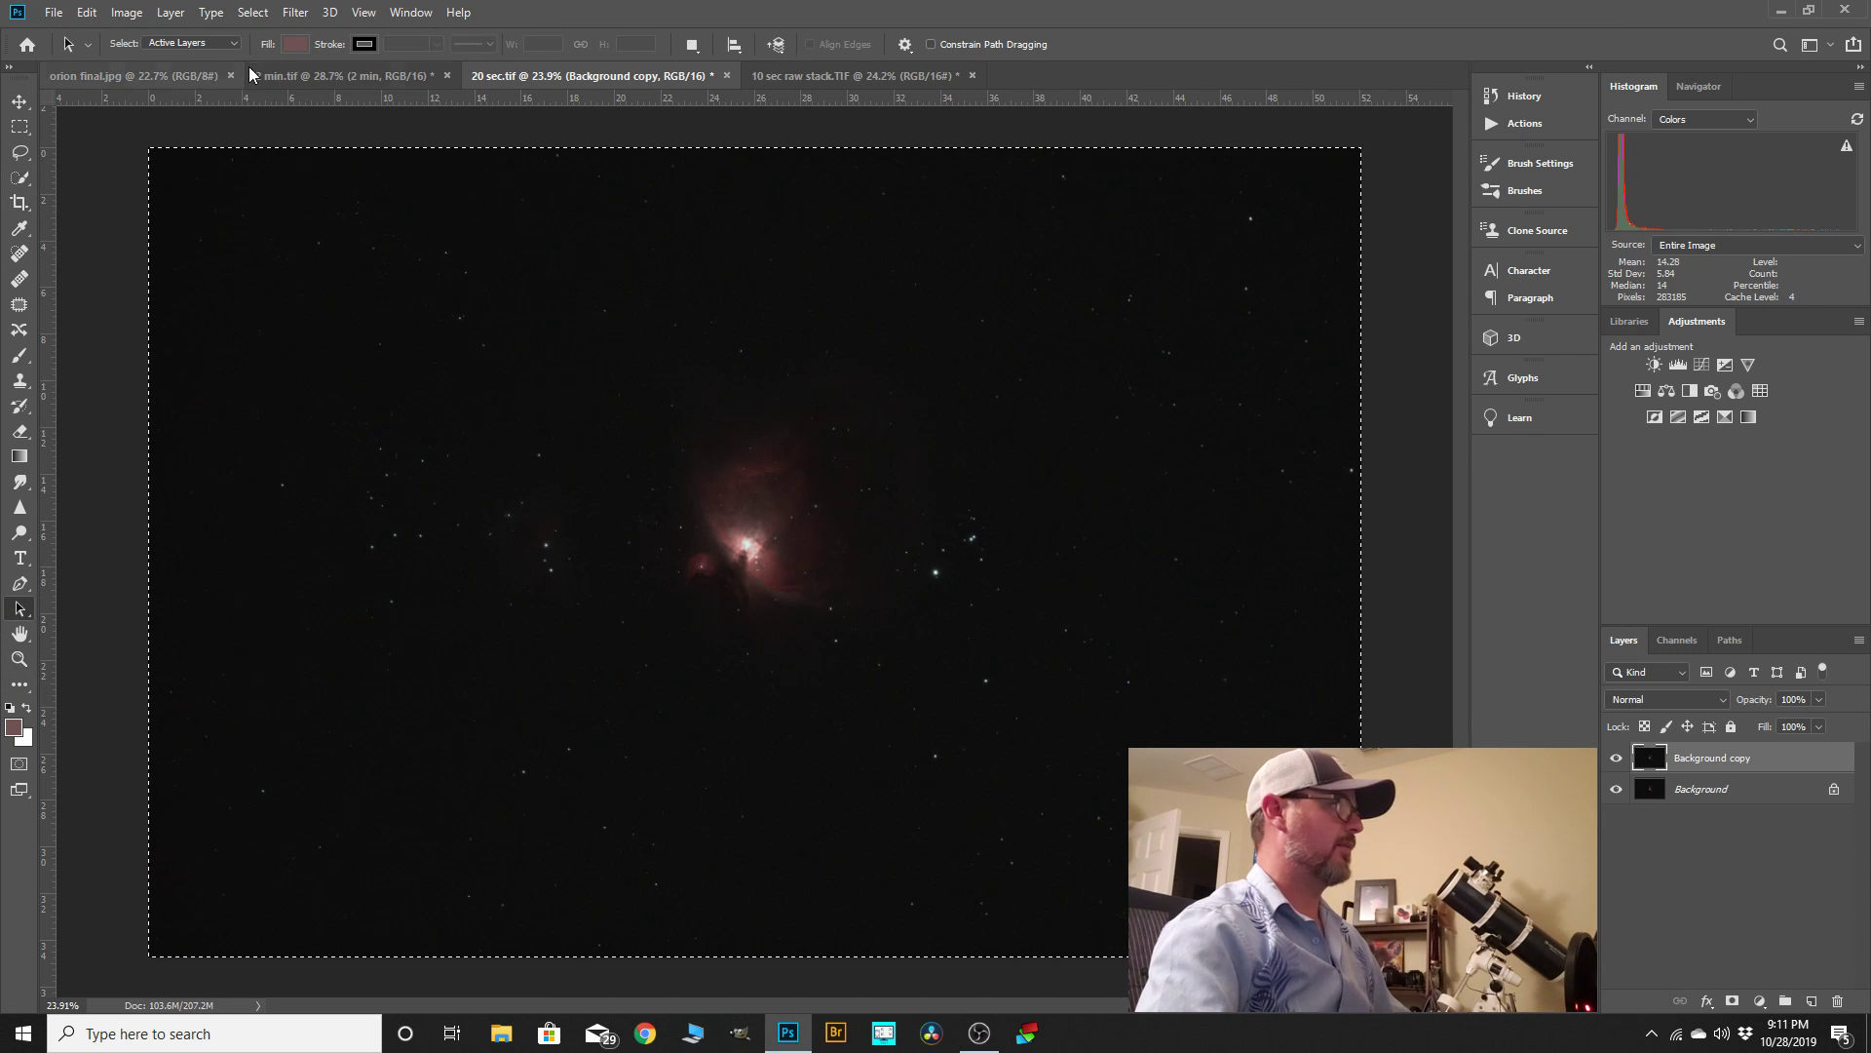
left_click(341, 75)
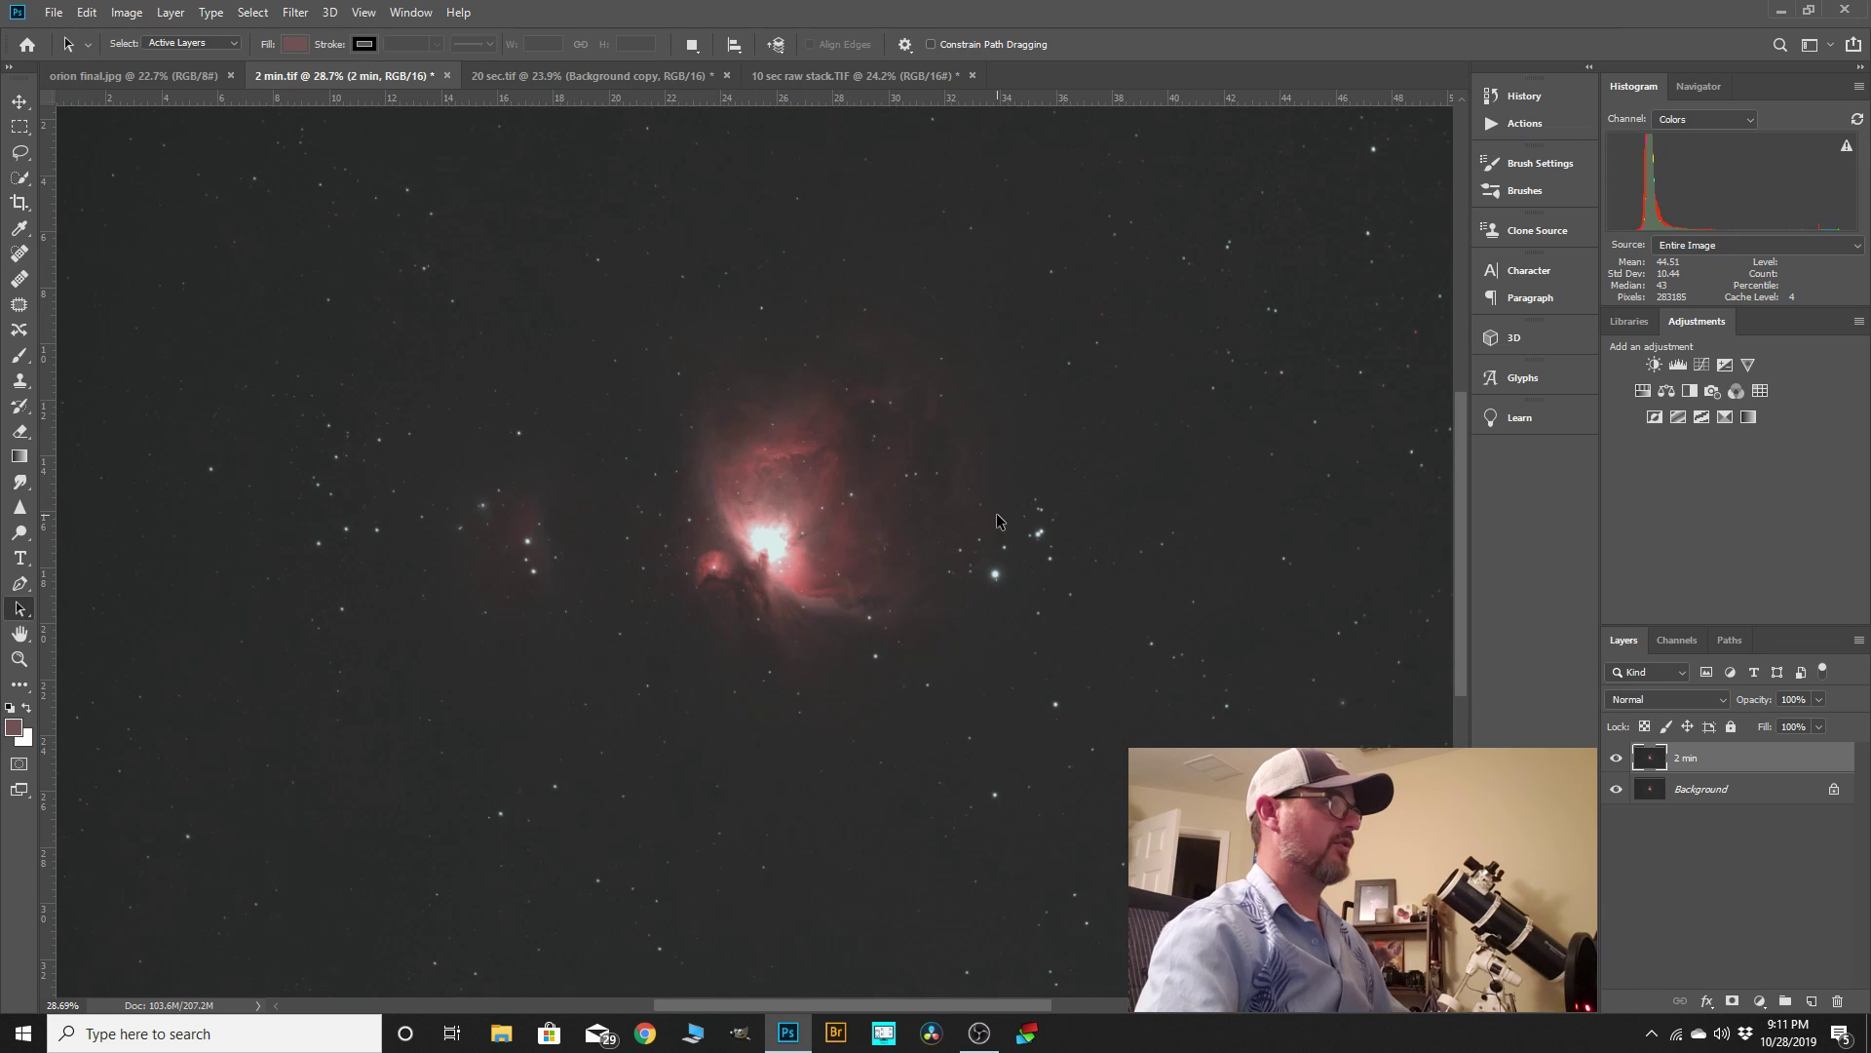
key("ctrl+v")
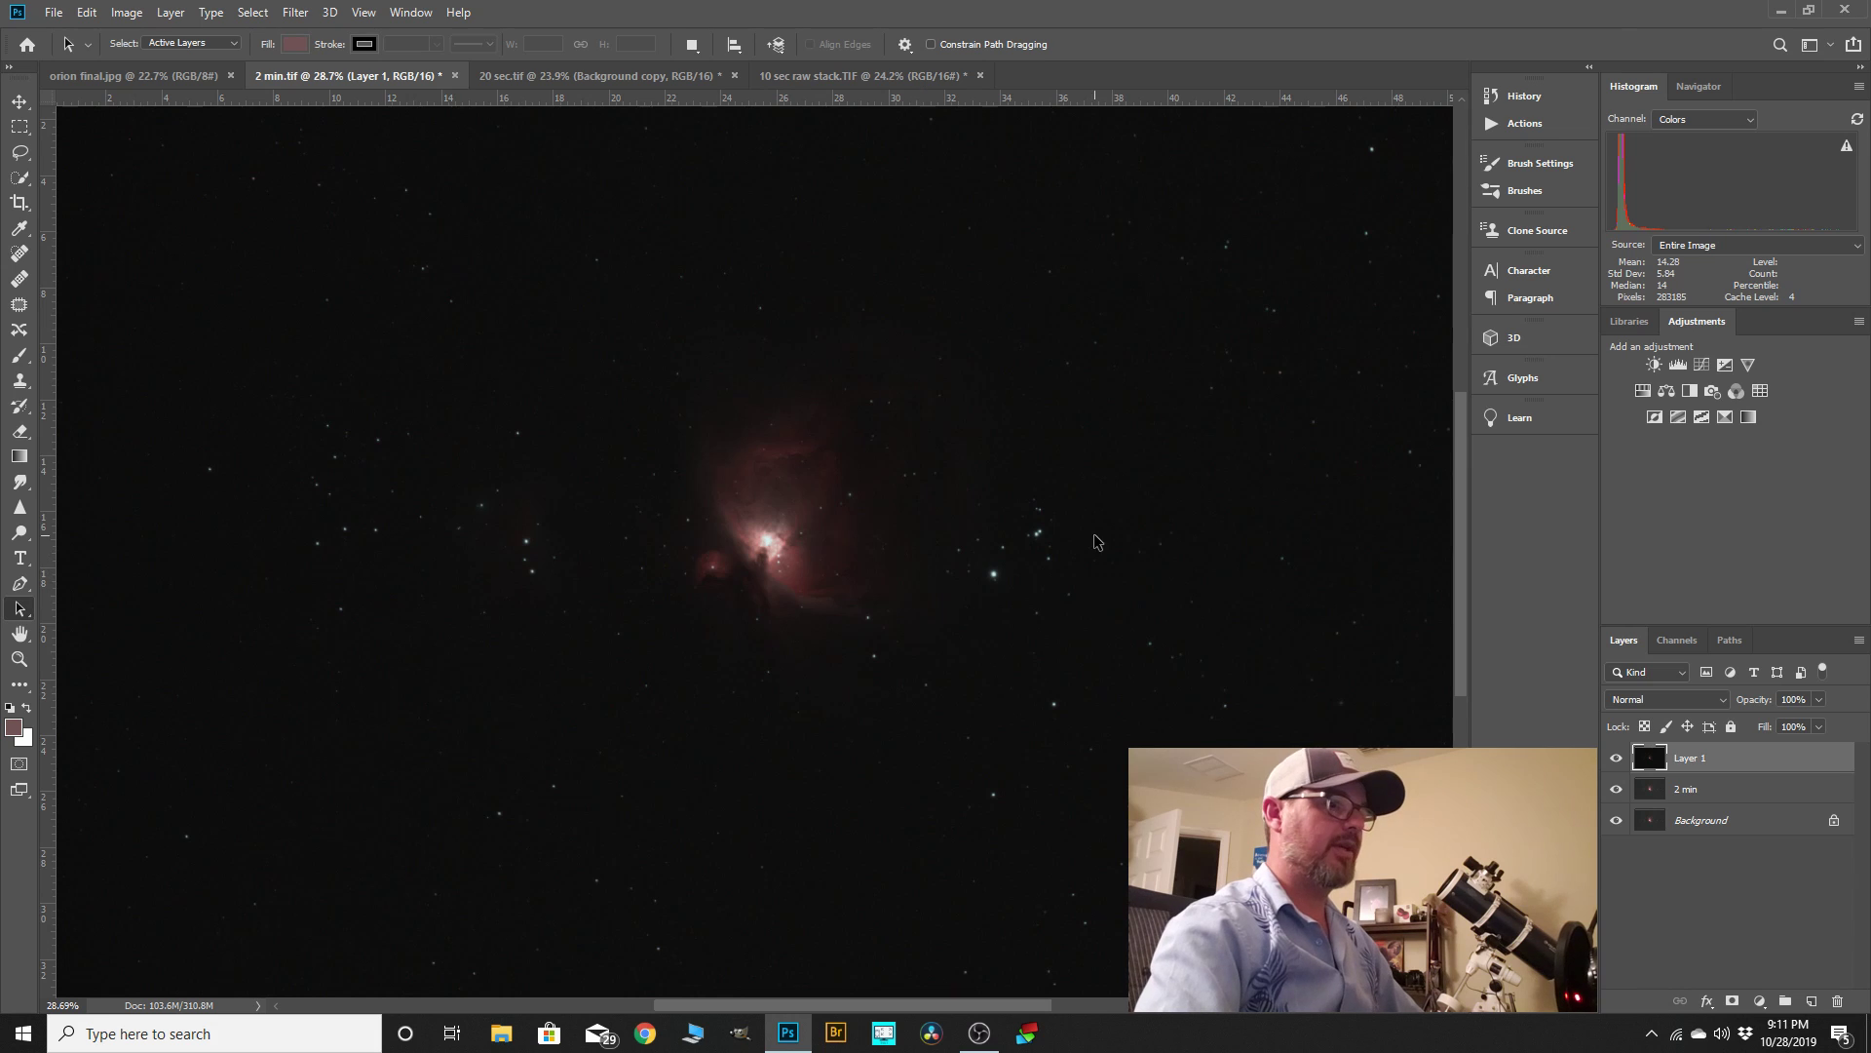
double_click(1699, 760)
type("20 sec")
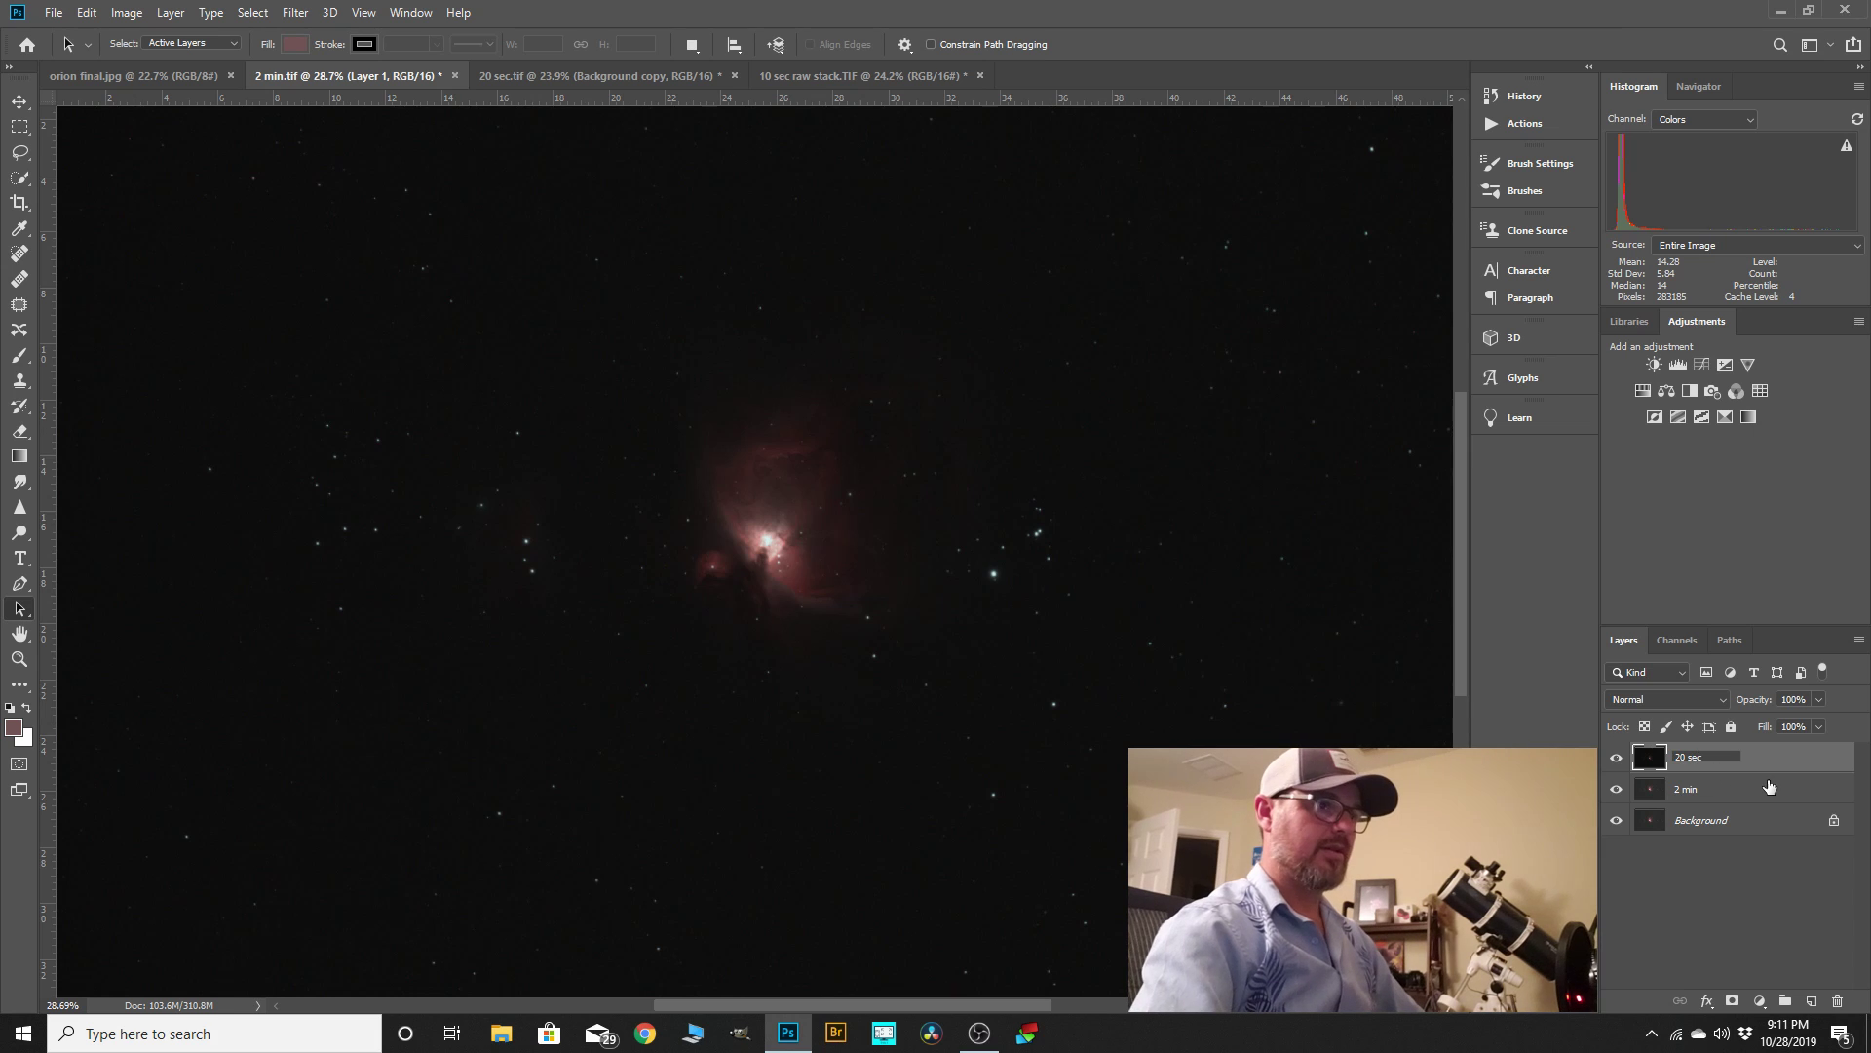
key("Return")
- Set the 20 sec layer's opacity to 50% and shift it slightly so its stars line up with the 2 min layer
left_click(1820, 700)
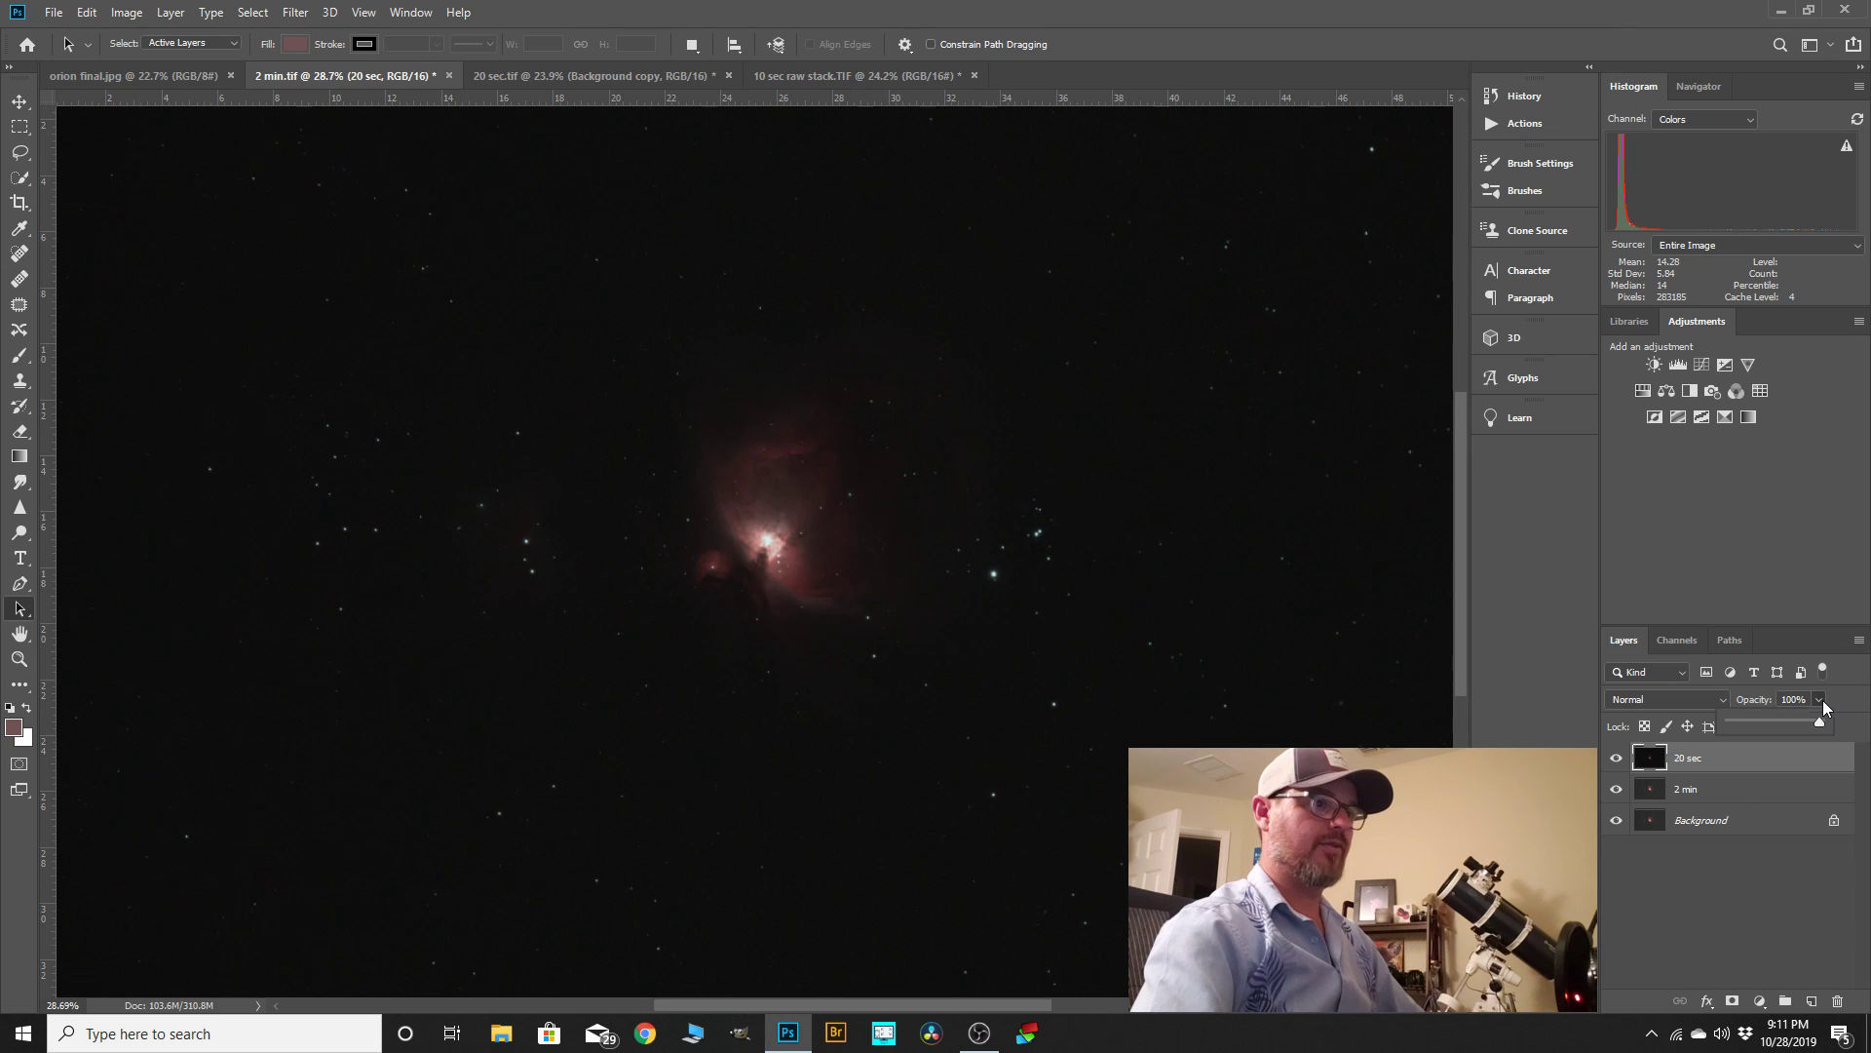
left_click_drag(1827, 723, 1775, 723)
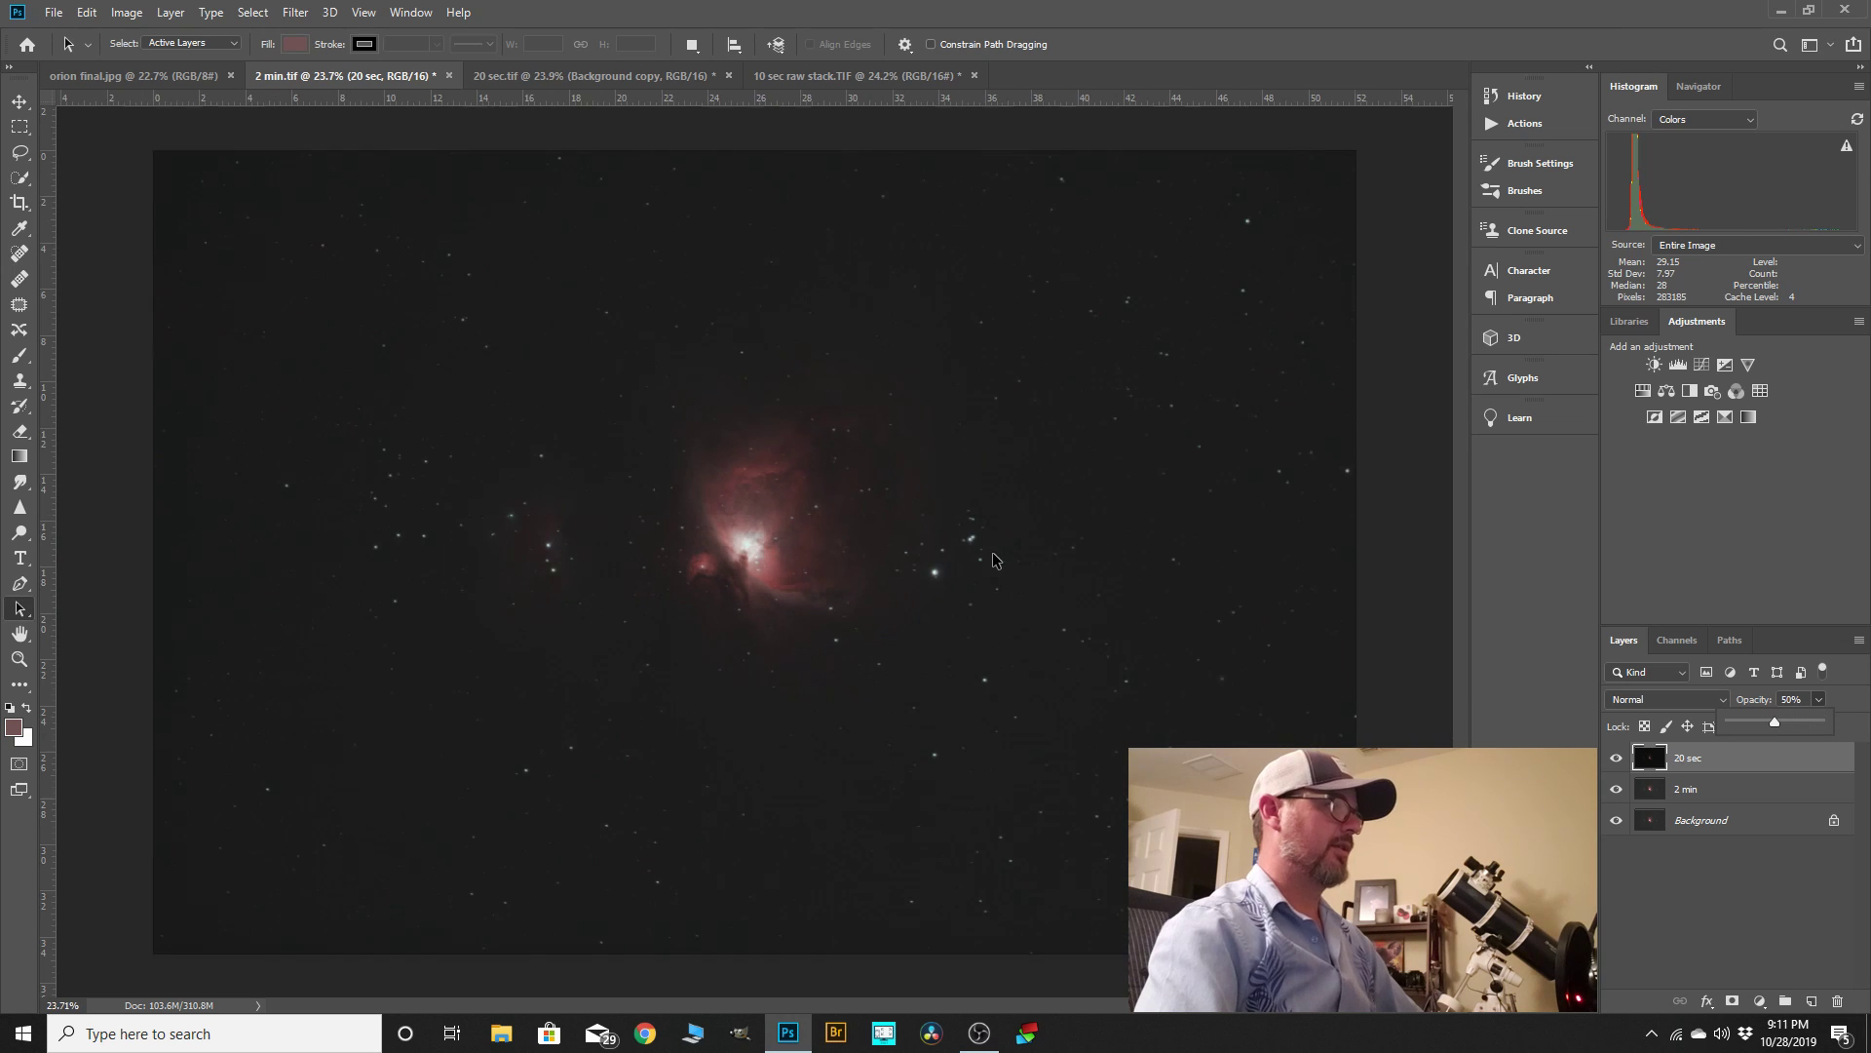
scroll(791, 518, "up", 6)
scroll(891, 655, "up", 4)
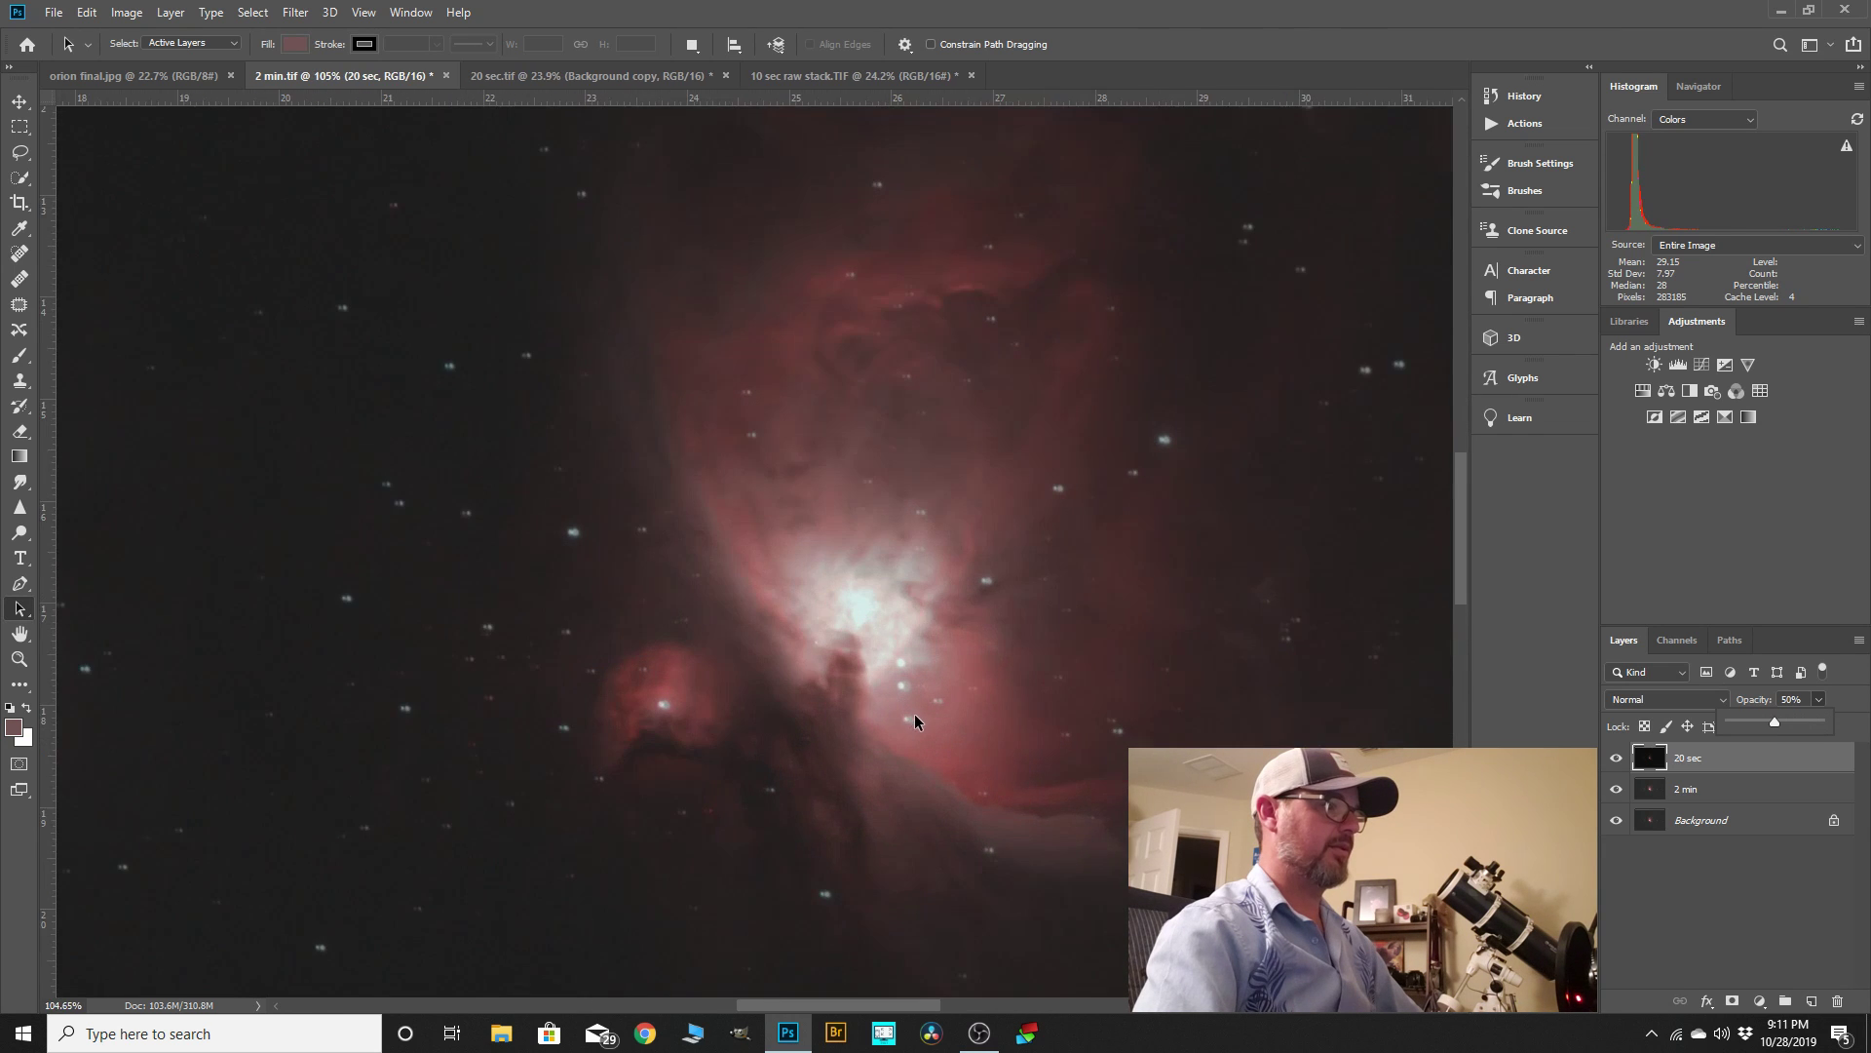
left_click(20, 101)
left_click(19, 102)
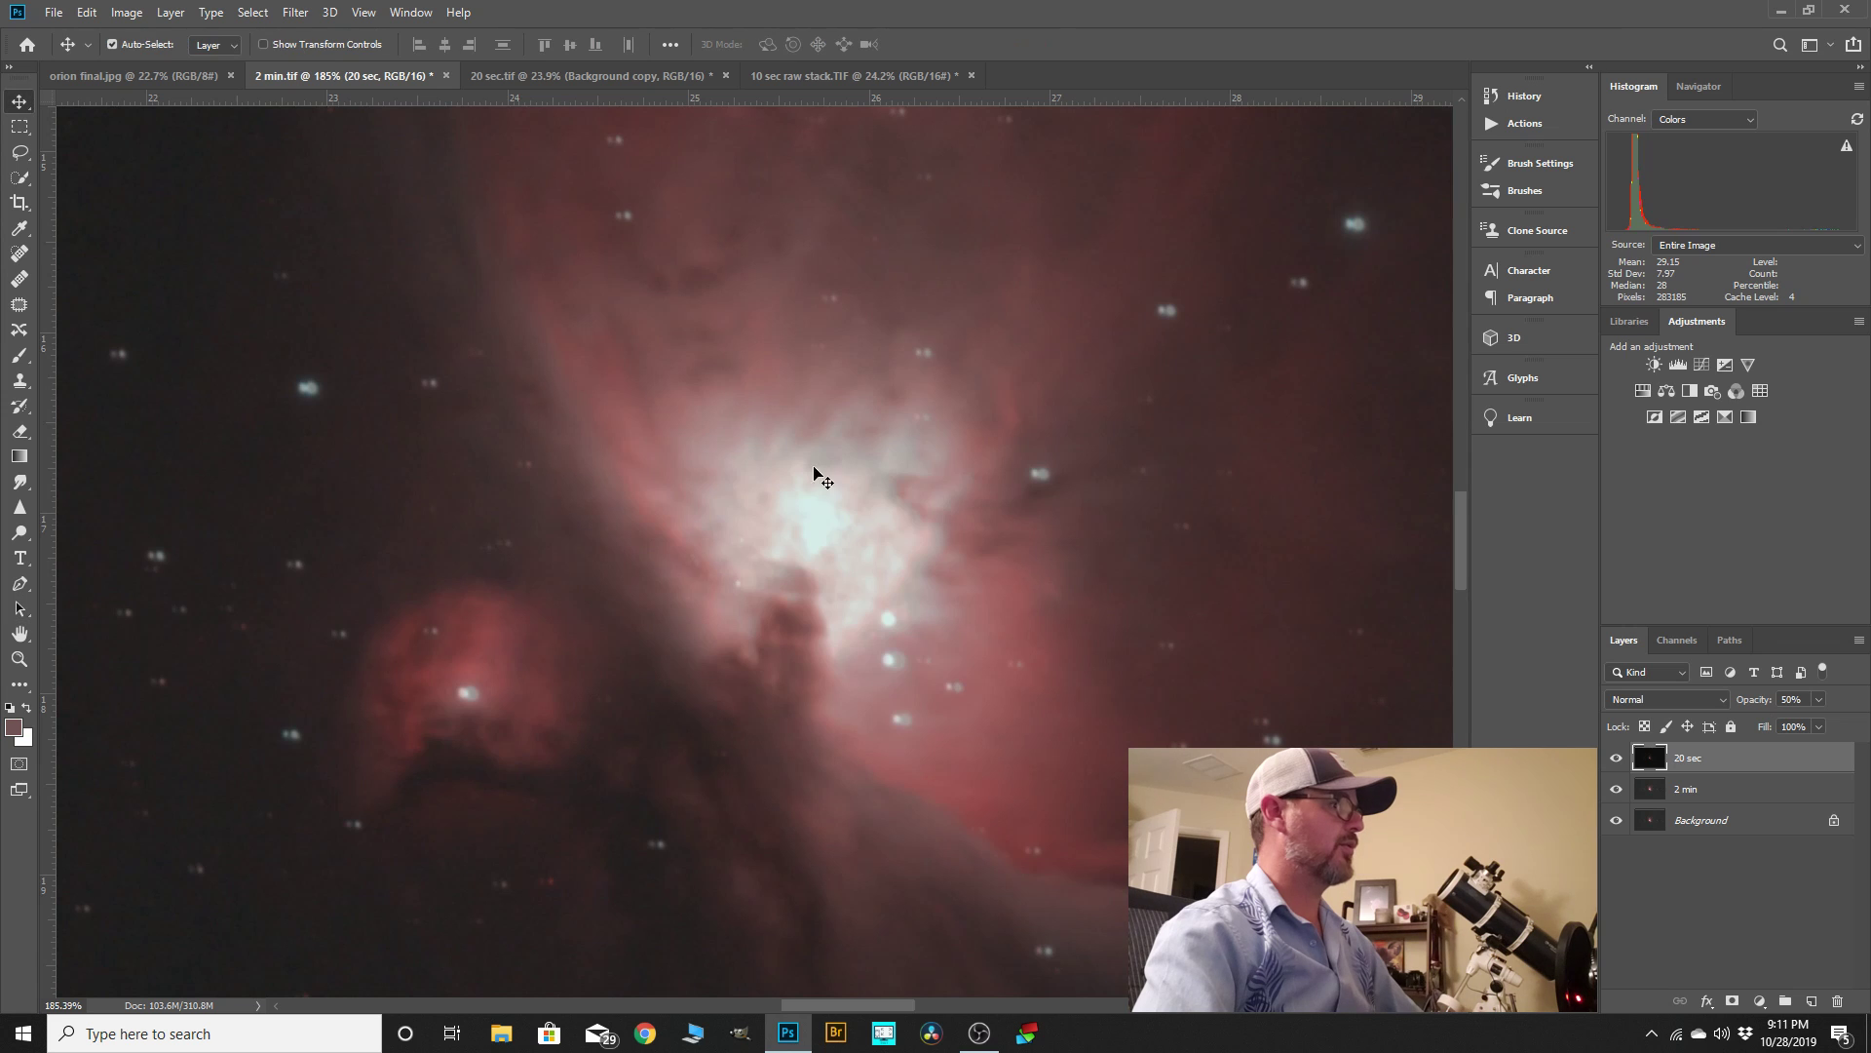
left_click_drag(939, 622, 947, 624)
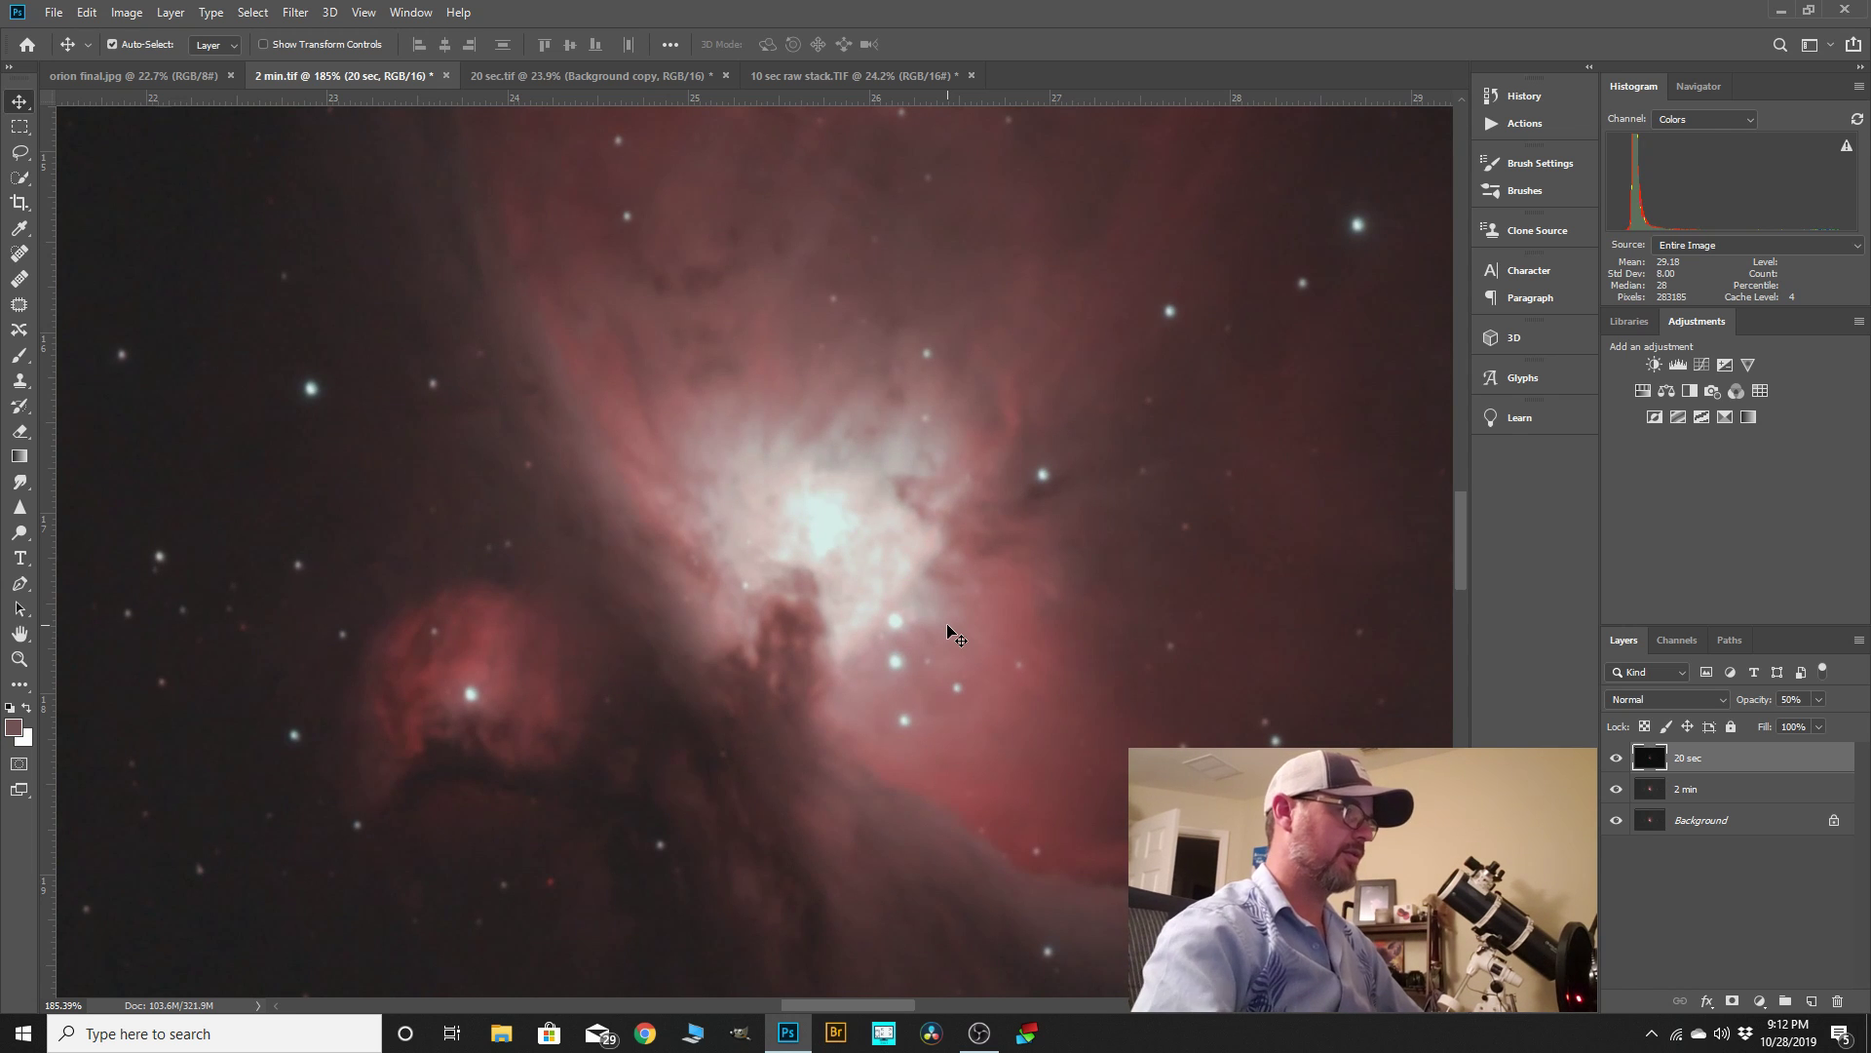
- Nudge the 20 sec layer slightly up and to the right to refine the star alignment near the nebula's core
scroll(922, 677, "up", 4)
scroll(933, 691, "up", 2)
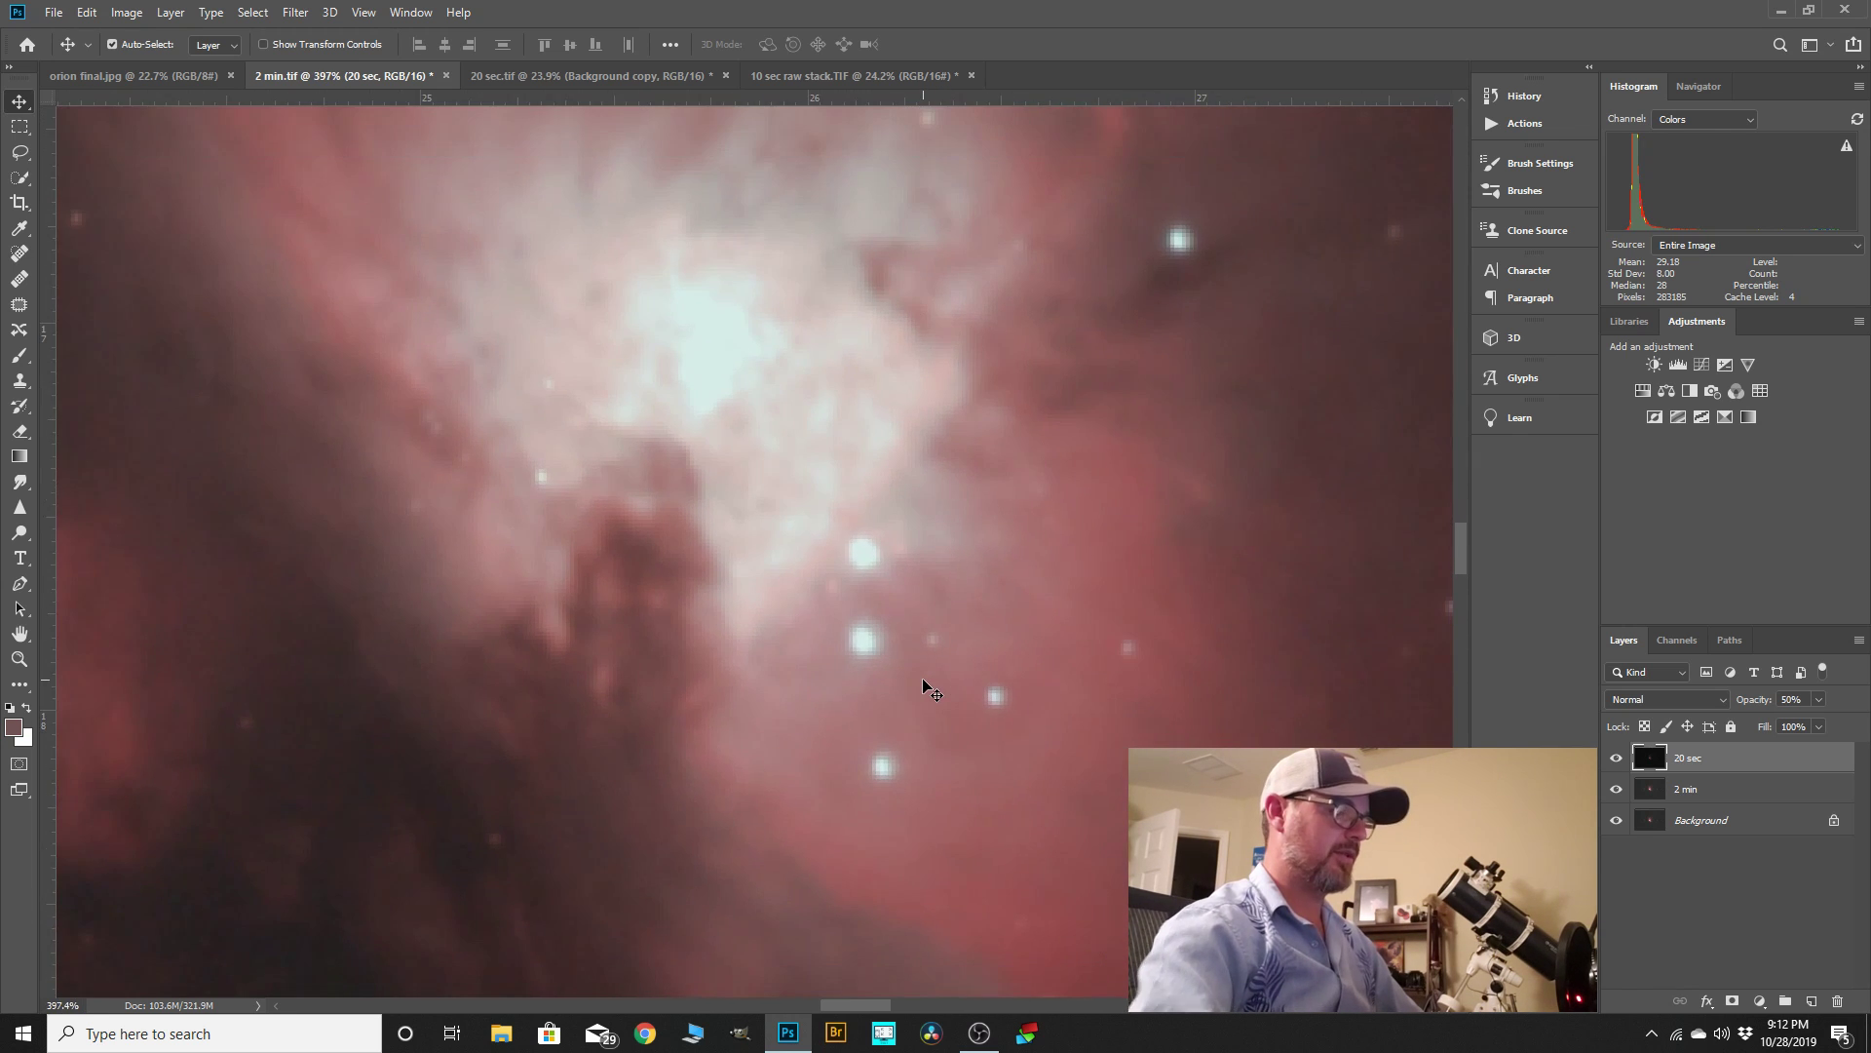
key("Up")
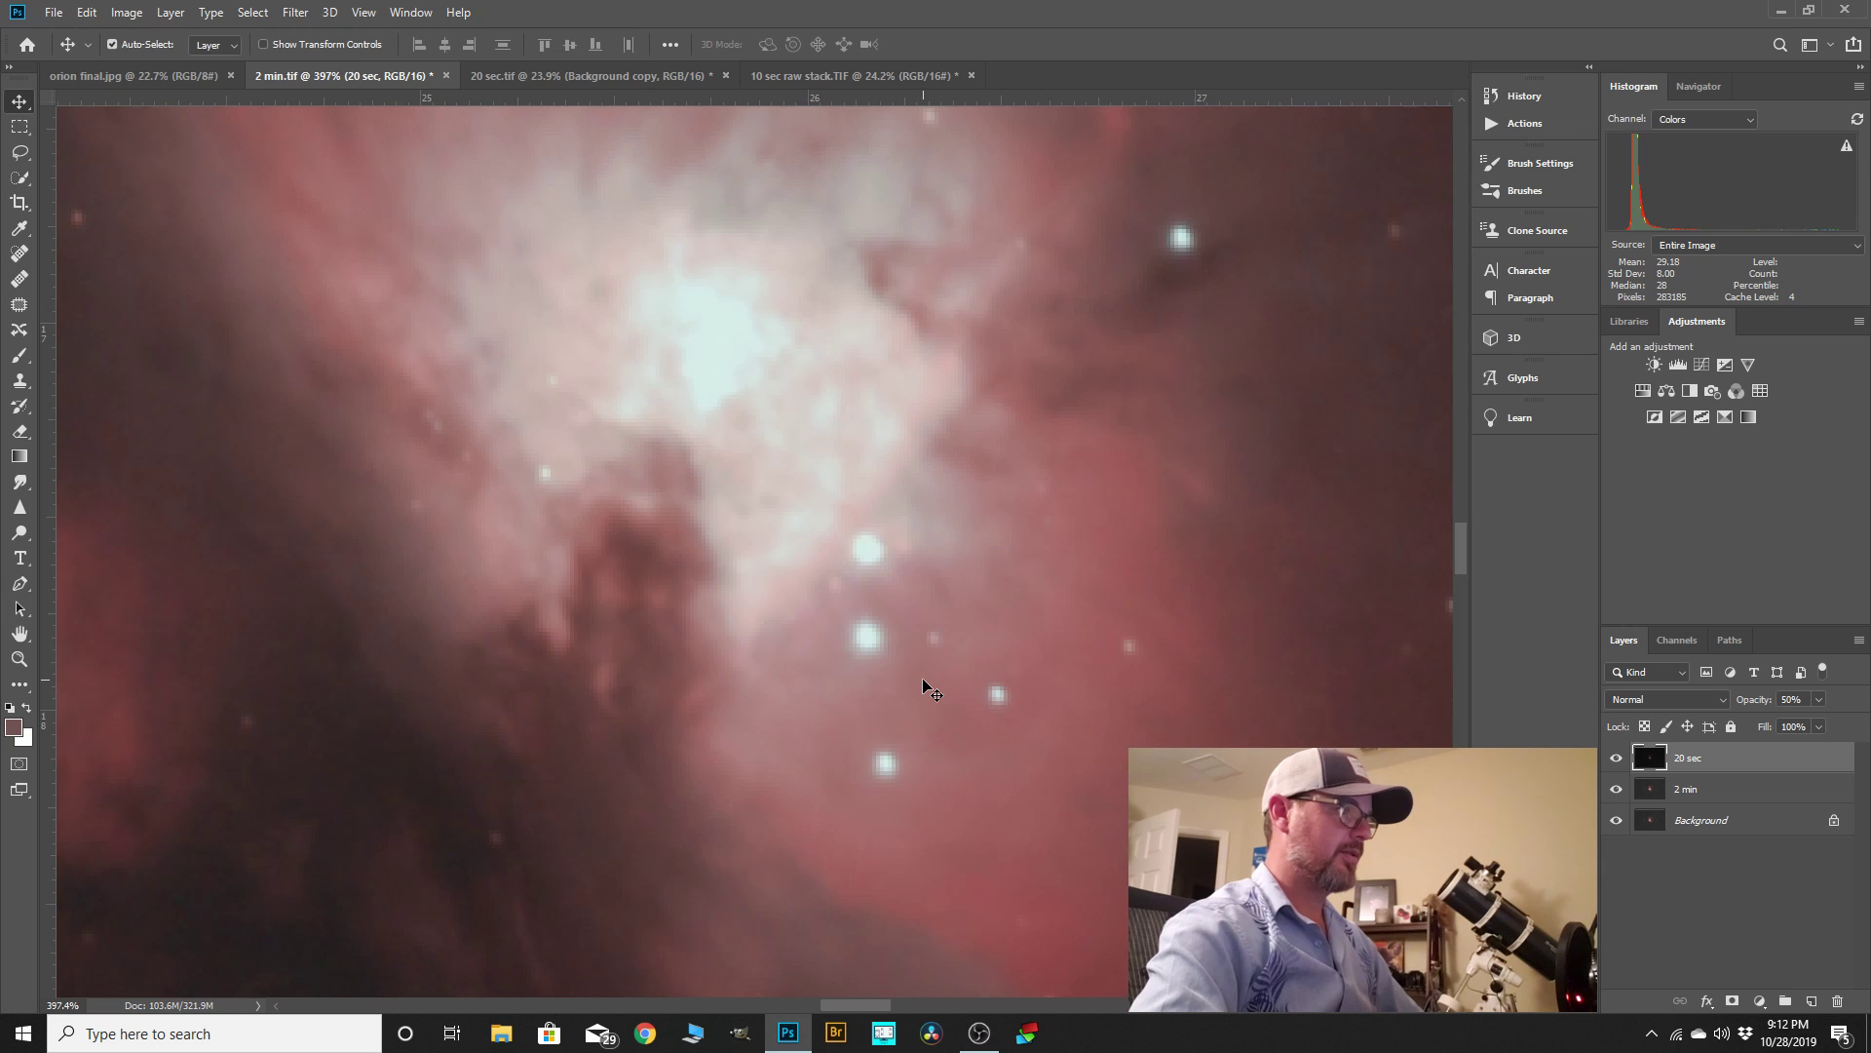
- Restore the 20 sec layer's opacity to 100% and place it beneath the 2 min layer
scroll(922, 679, "down", 10)
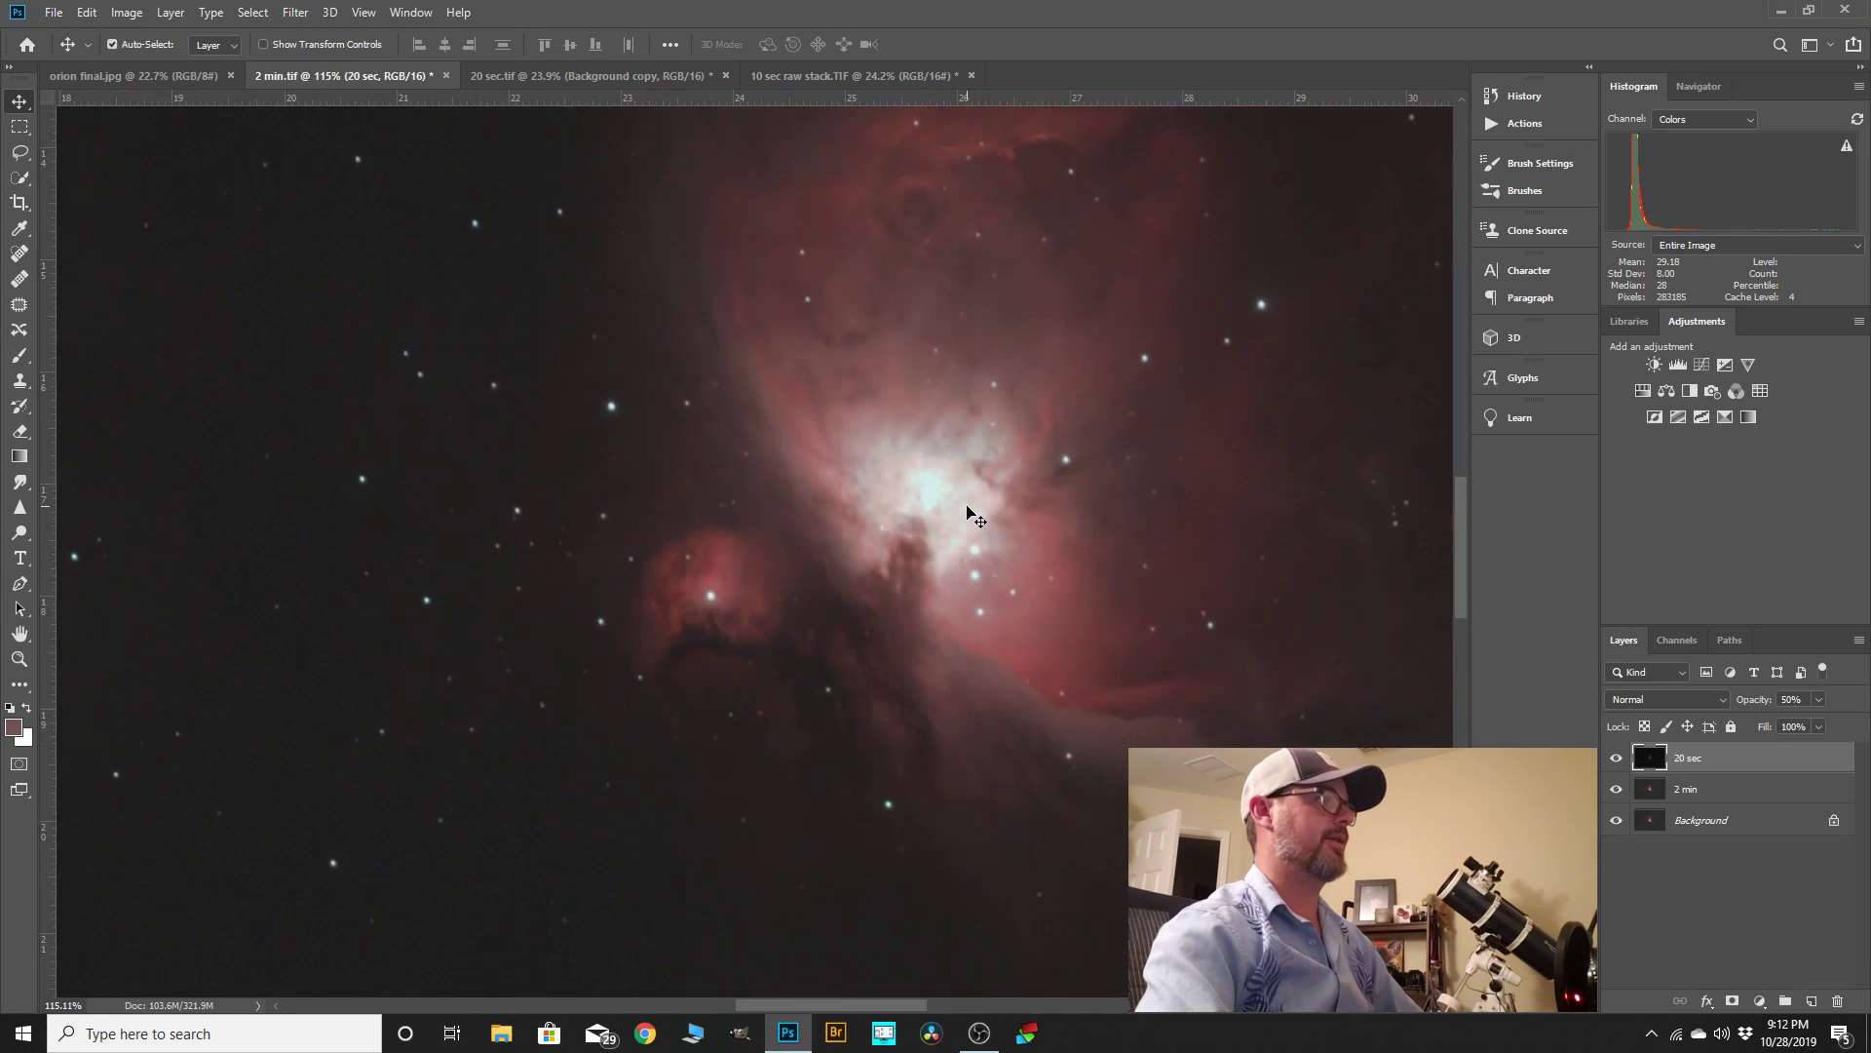
scroll(796, 528, "down", 2)
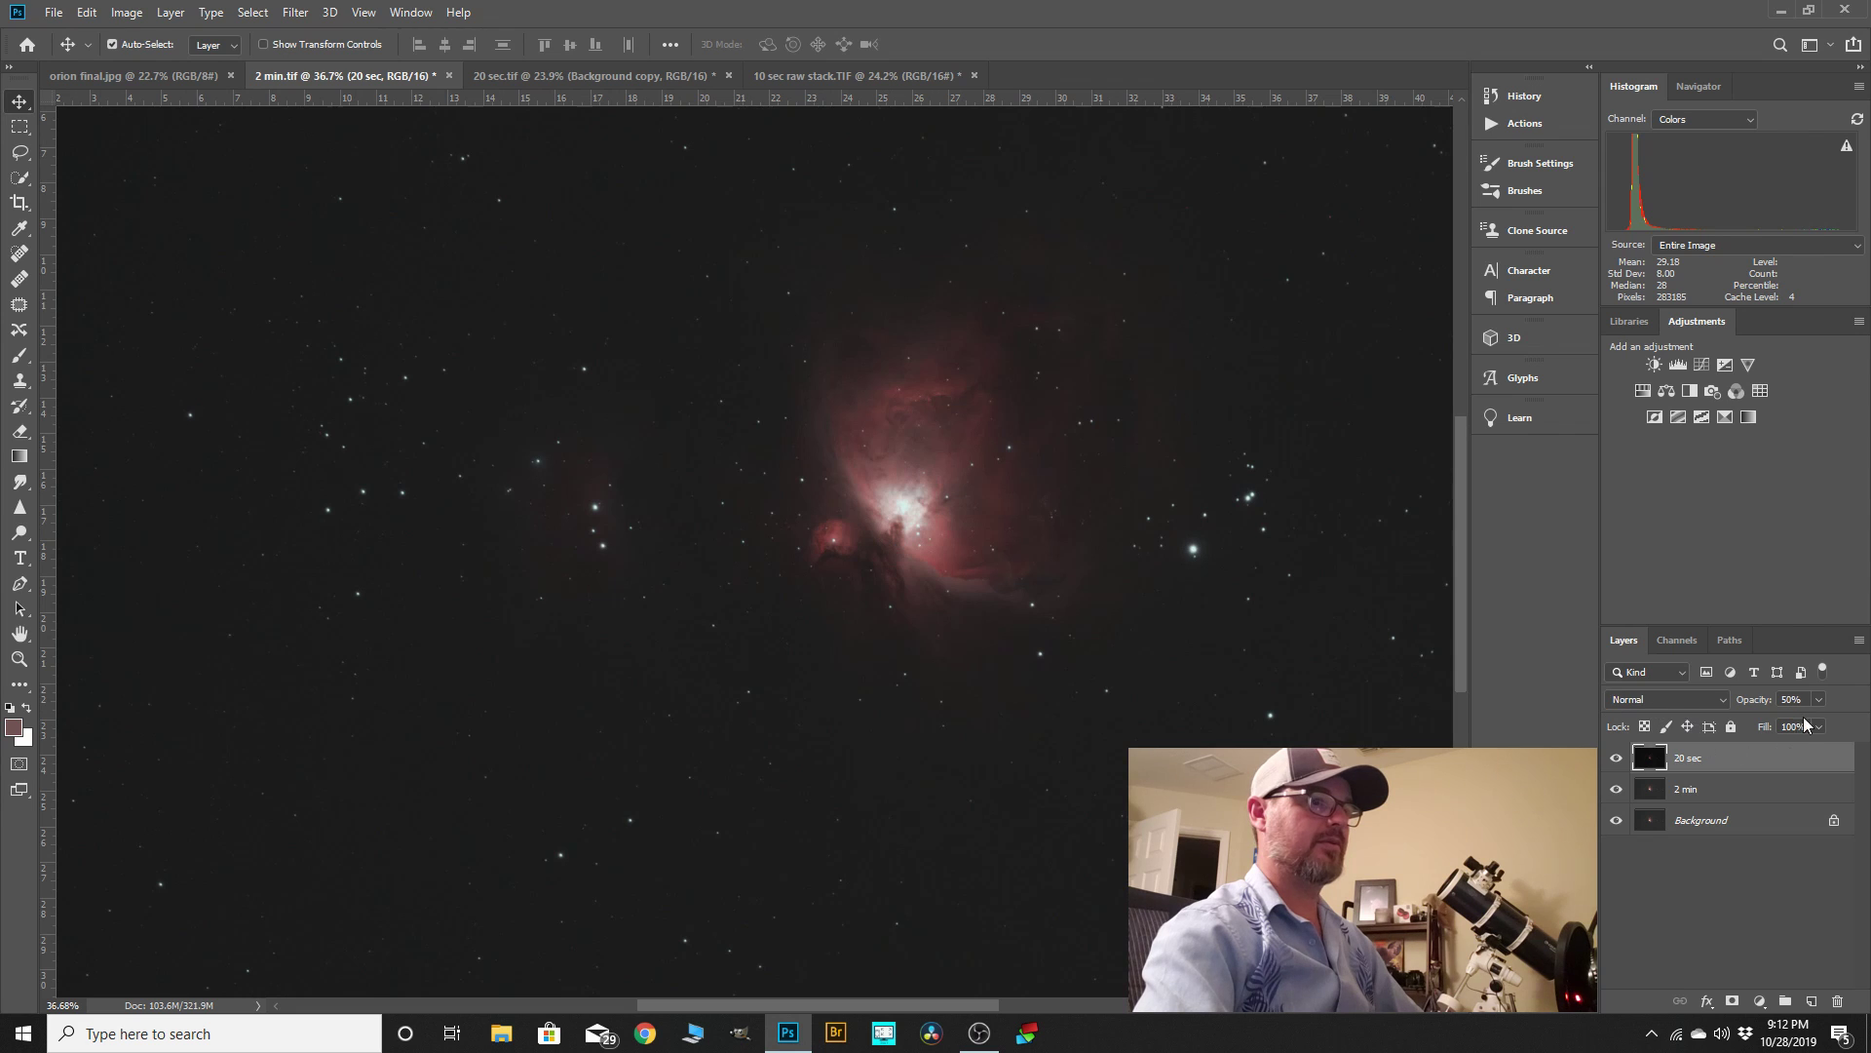
left_click_drag(1811, 722, 1861, 723)
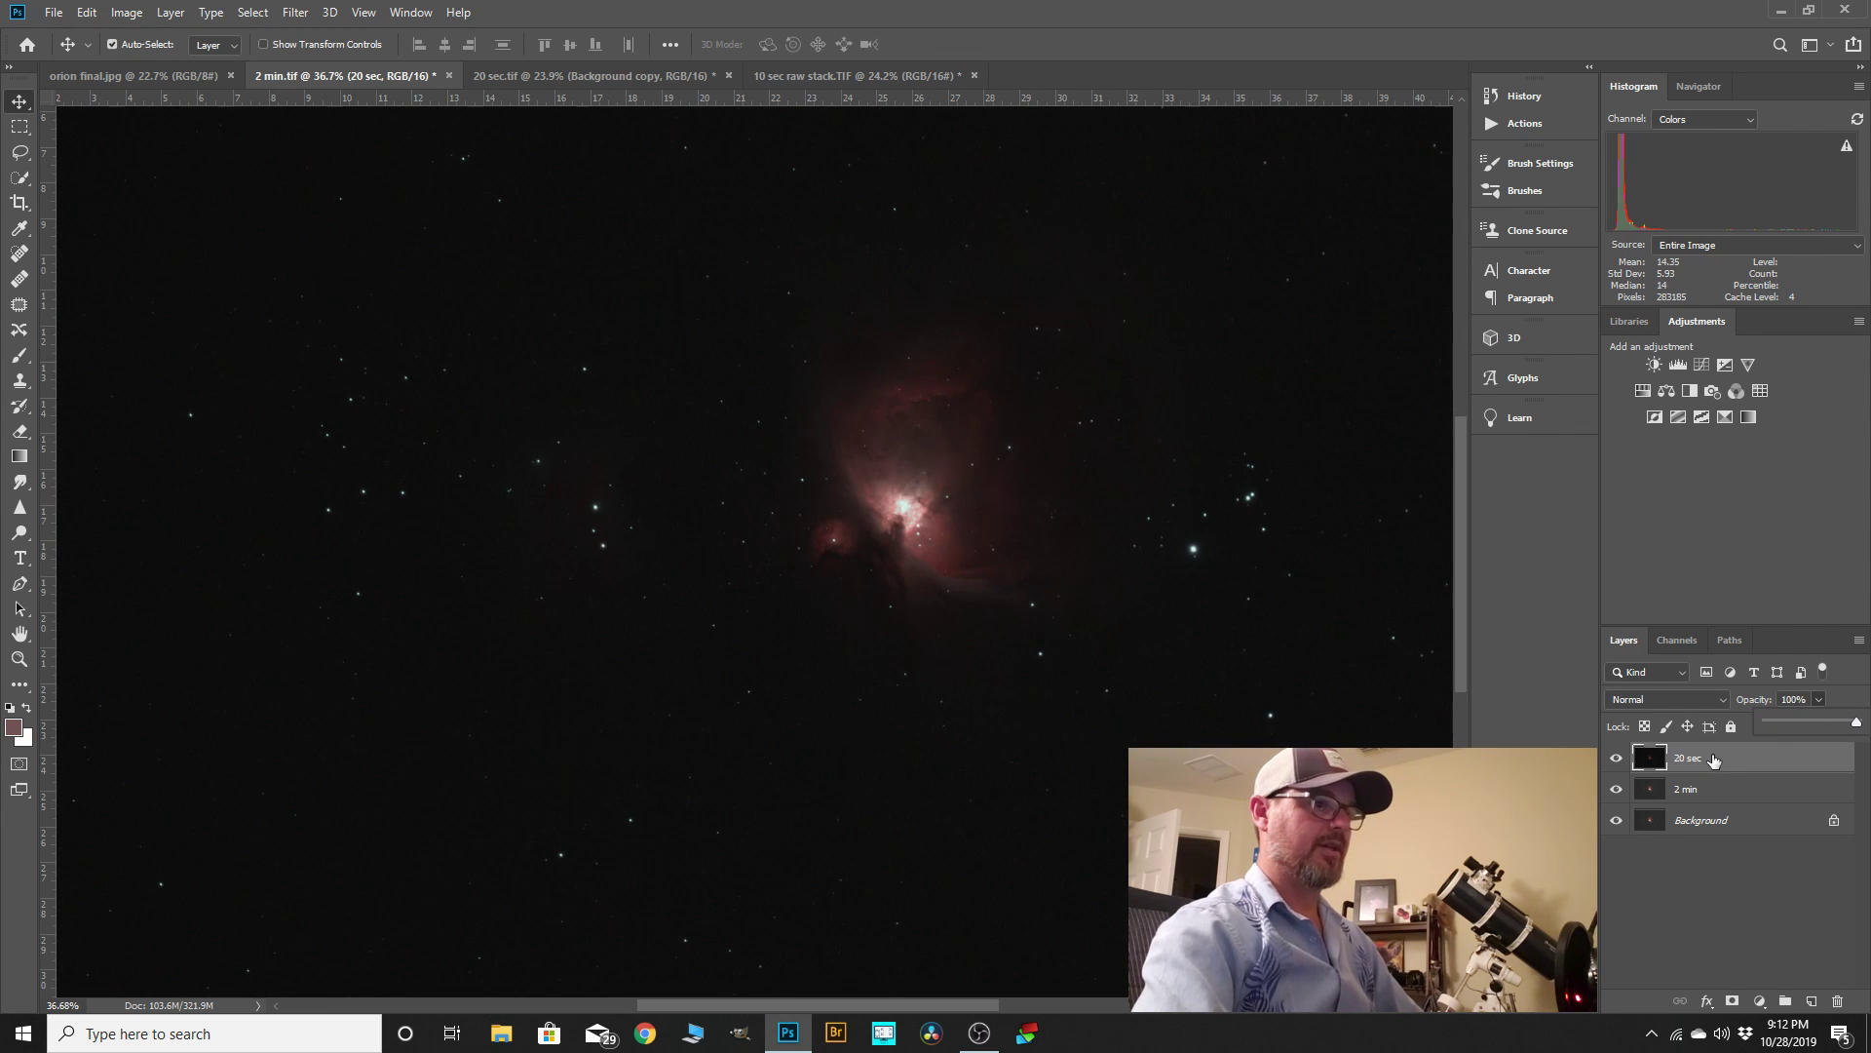
left_click_drag(1713, 762, 1714, 798)
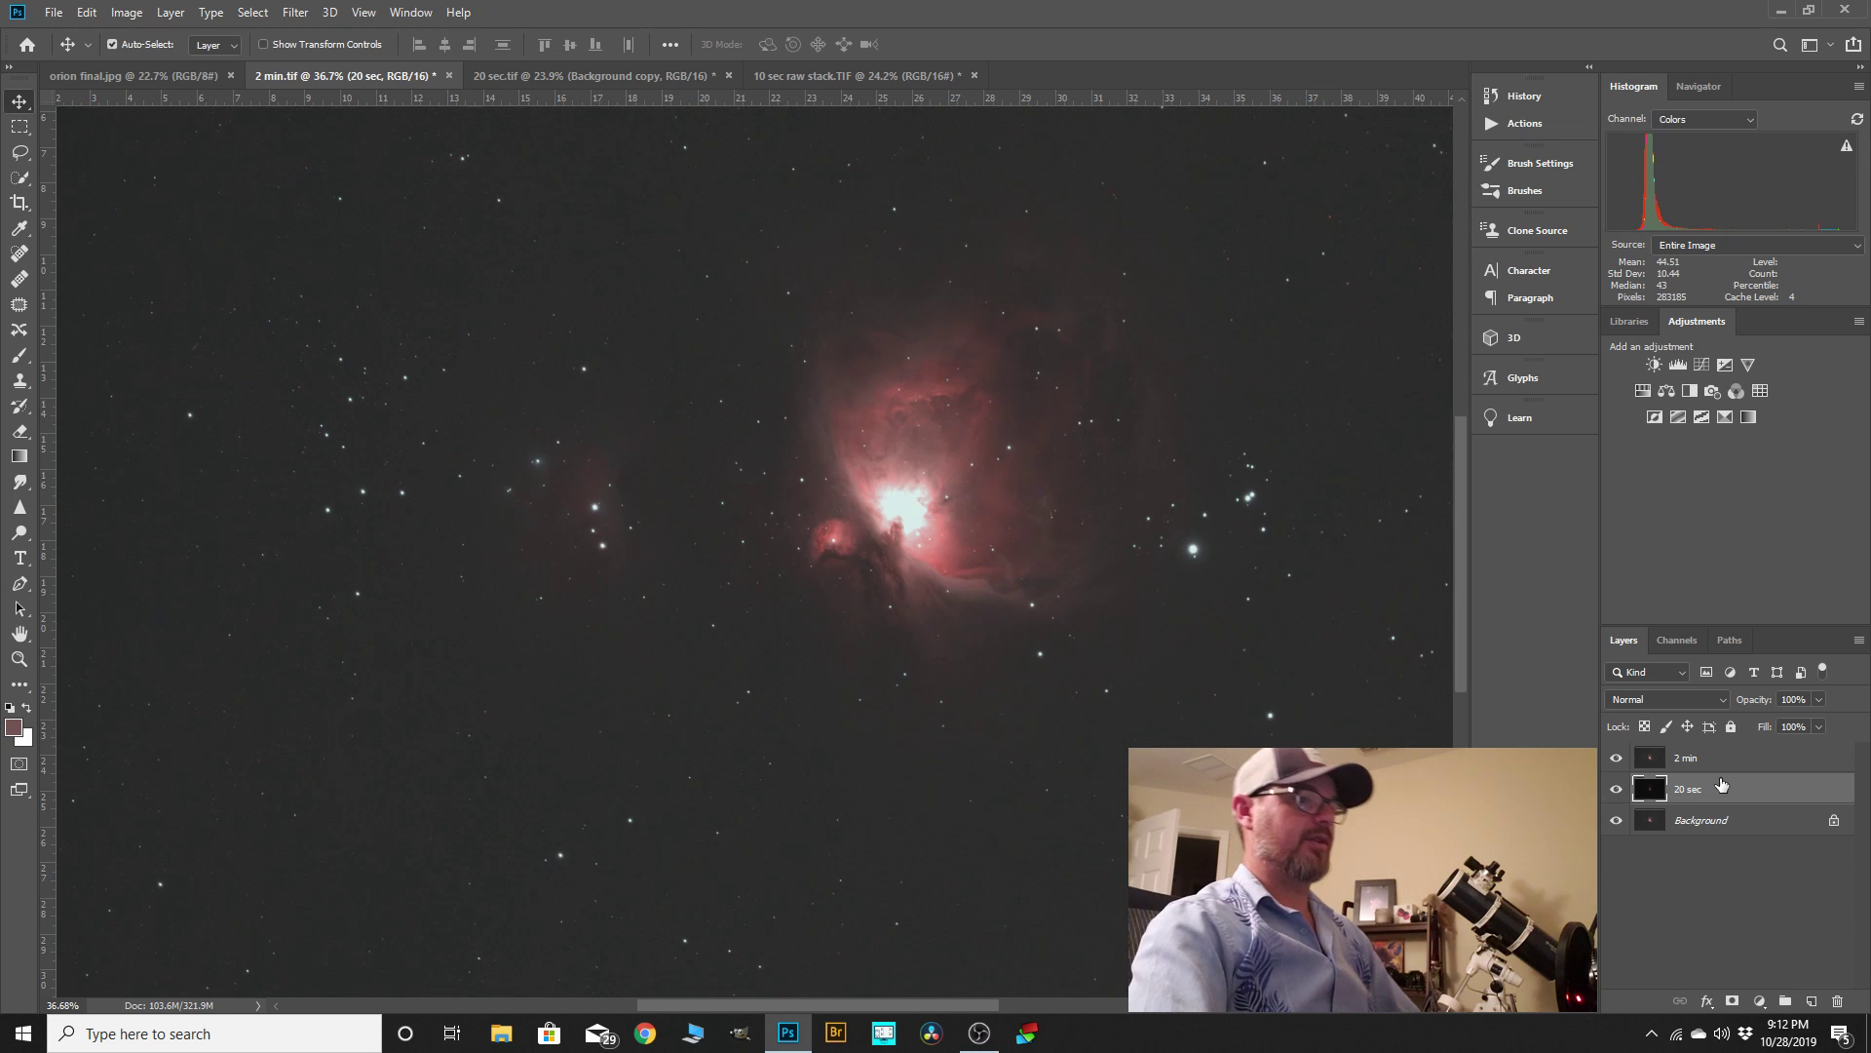
- Add a white layer mask to the 2 min layer and make black the foreground color for painting on it
left_click(1718, 759)
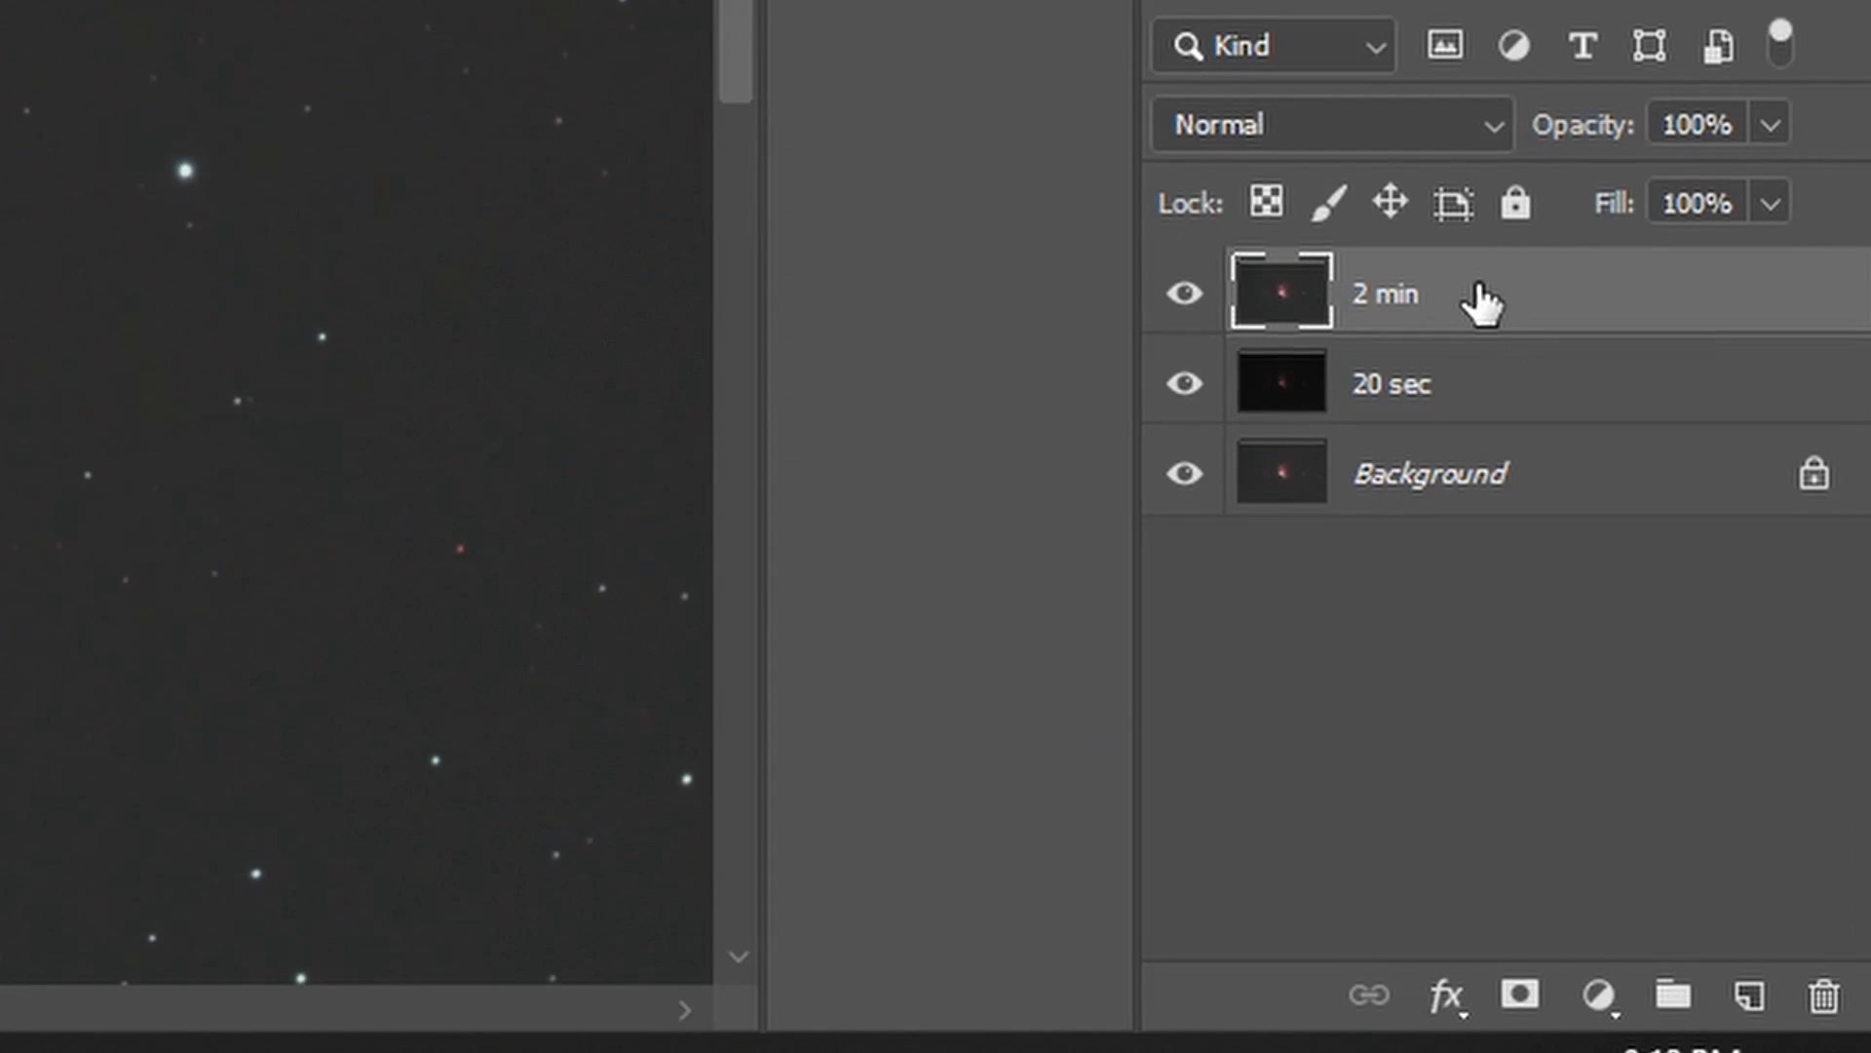
left_click(1526, 994)
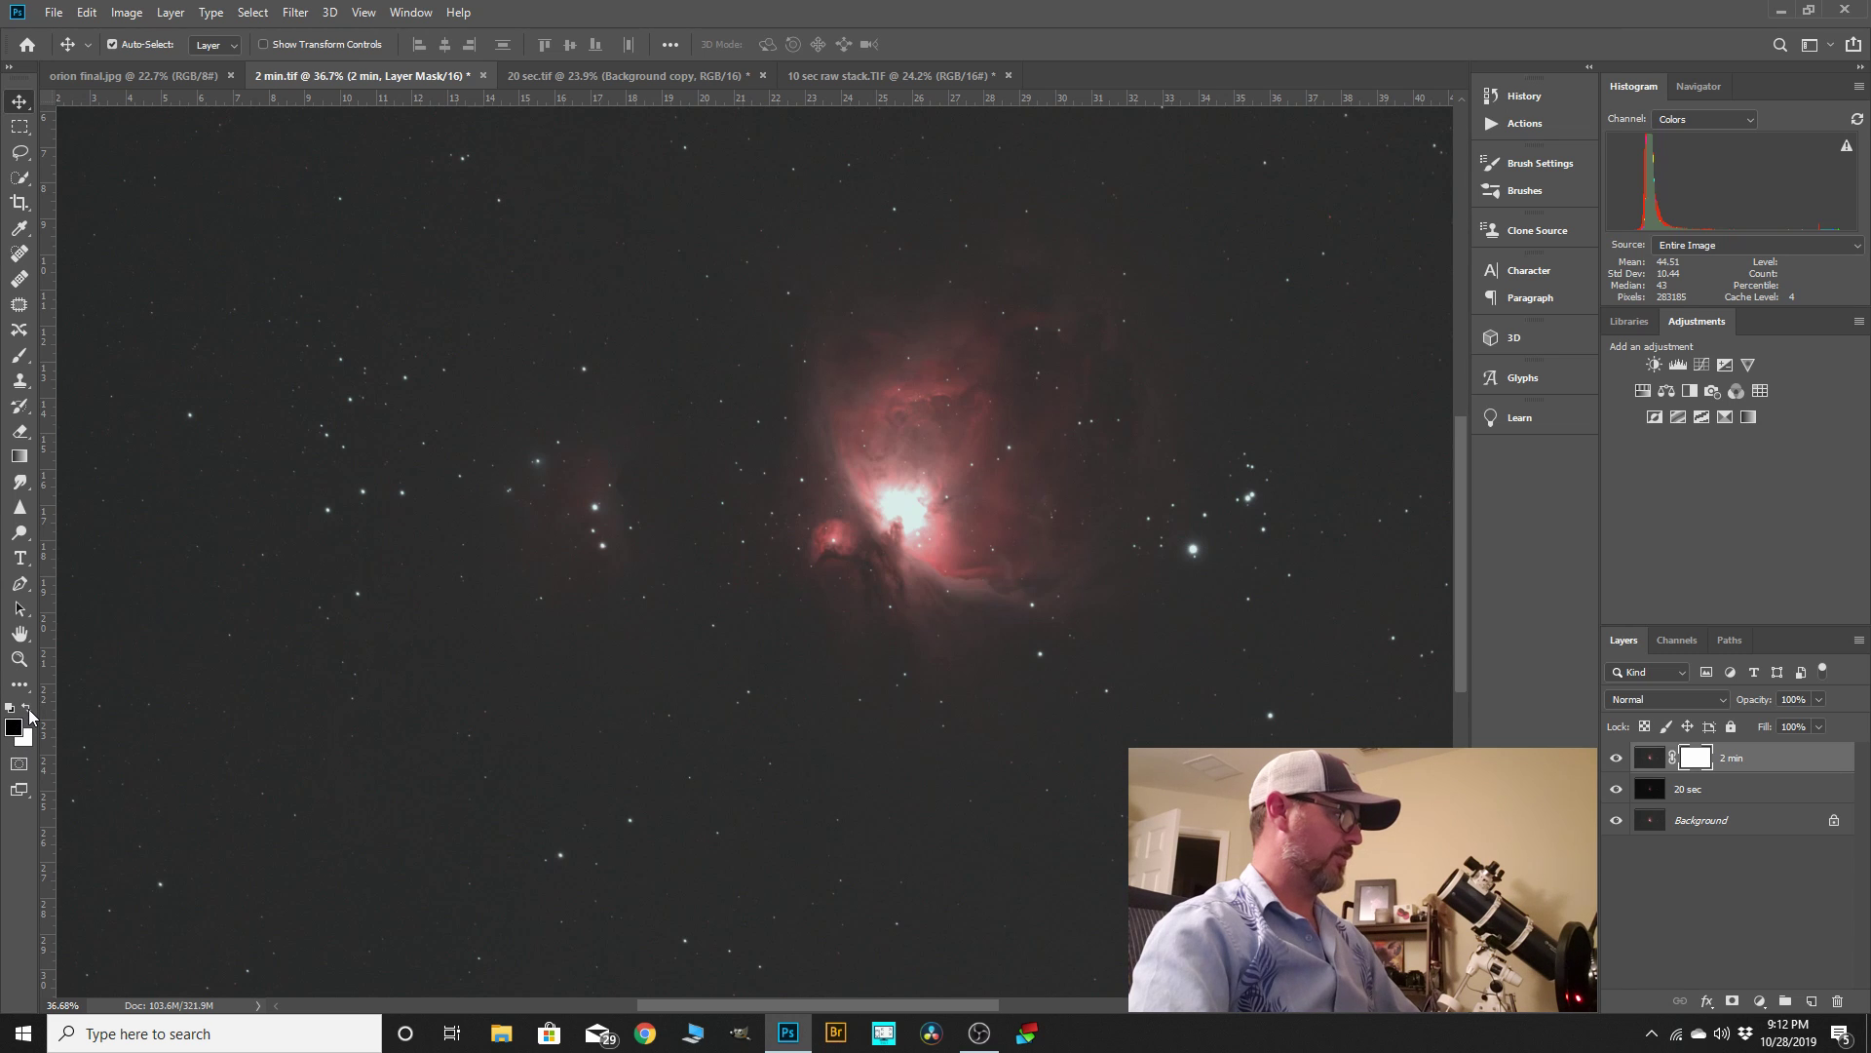
left_click(28, 710)
left_click(28, 716)
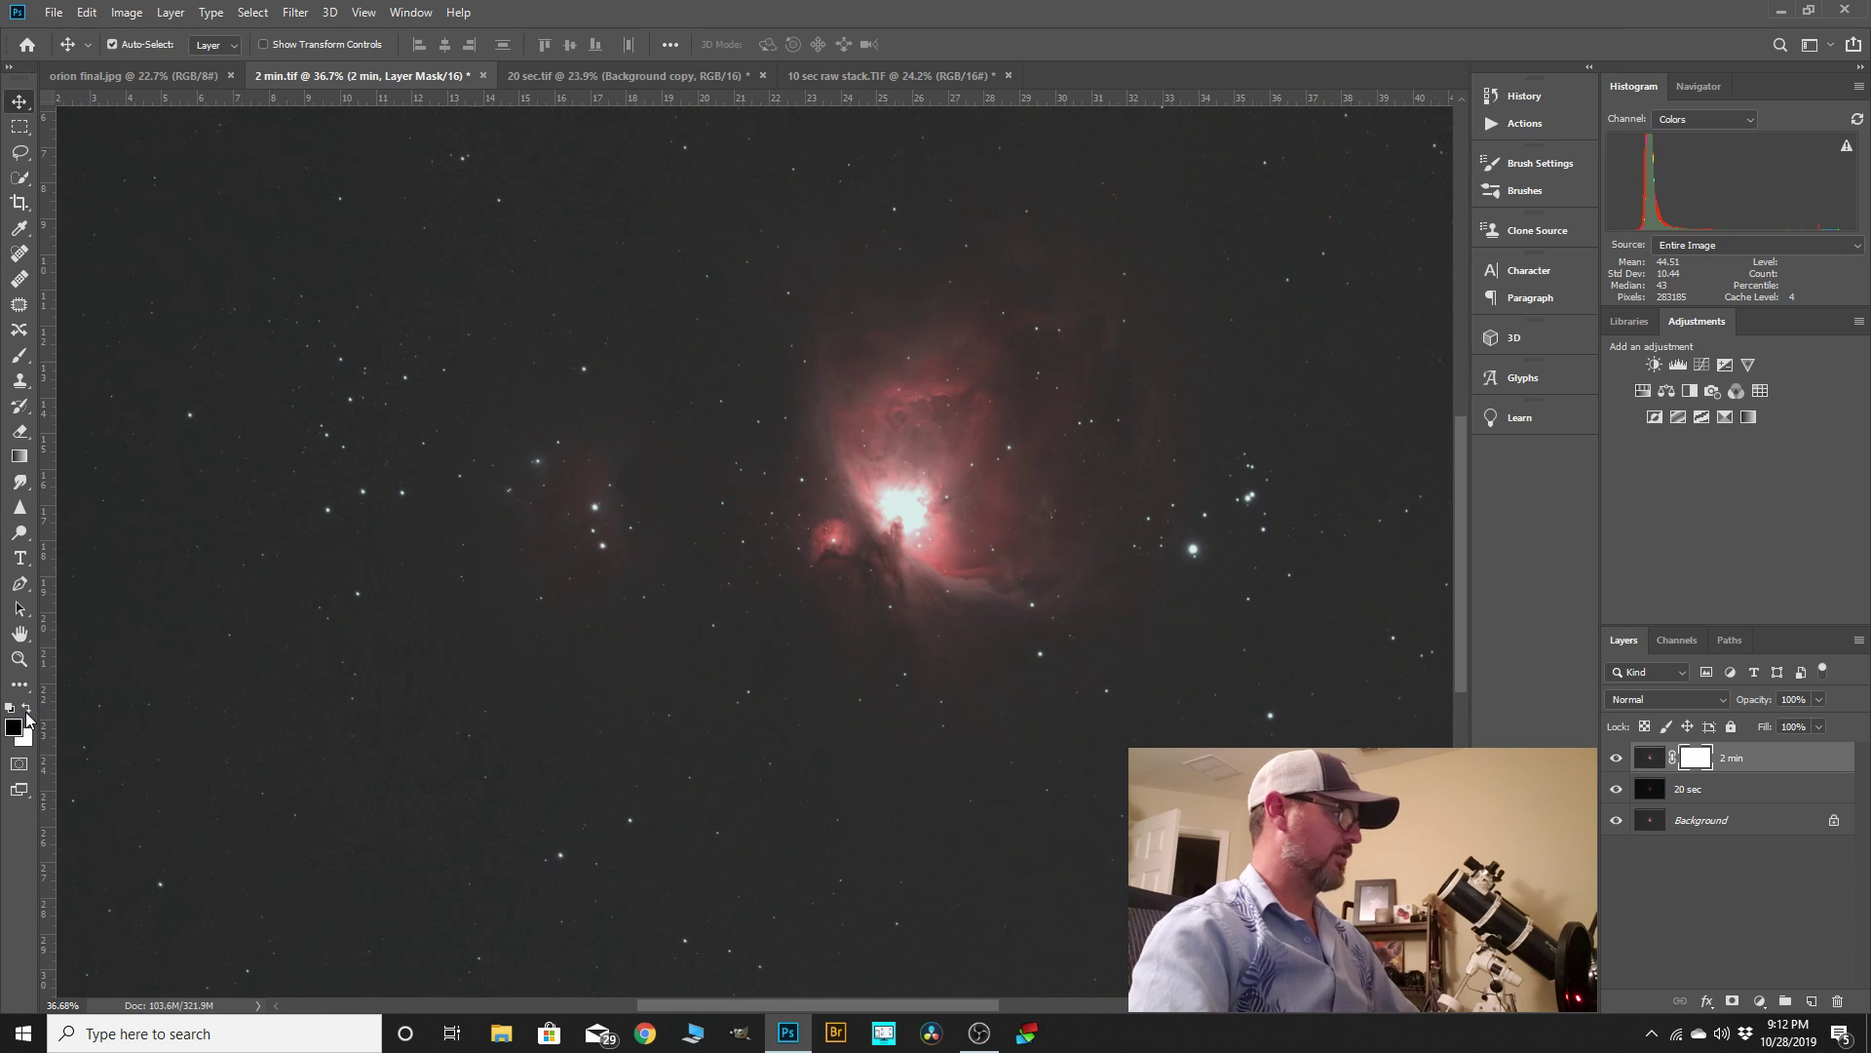
left_click(28, 716)
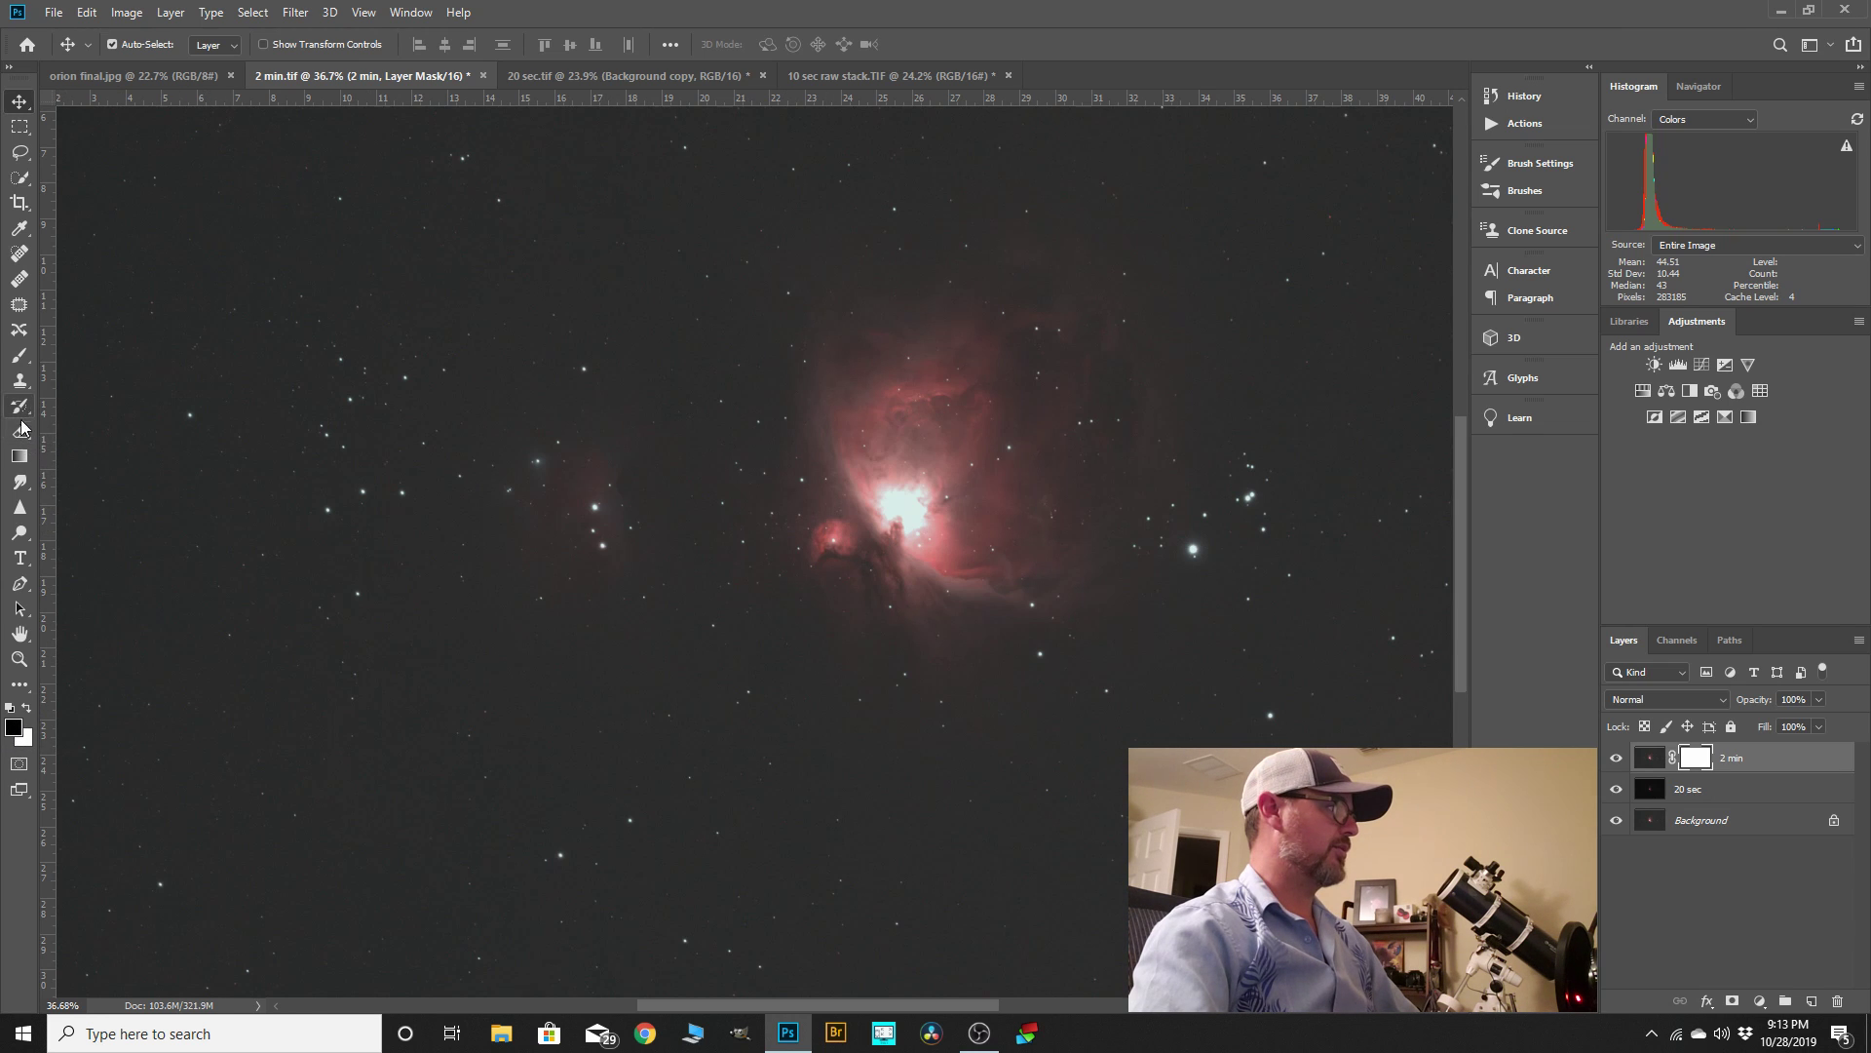
- Set up a Soft Round brush with 0% hardness, 22% opacity and a size of 70 px for the mask
left_click(20, 358)
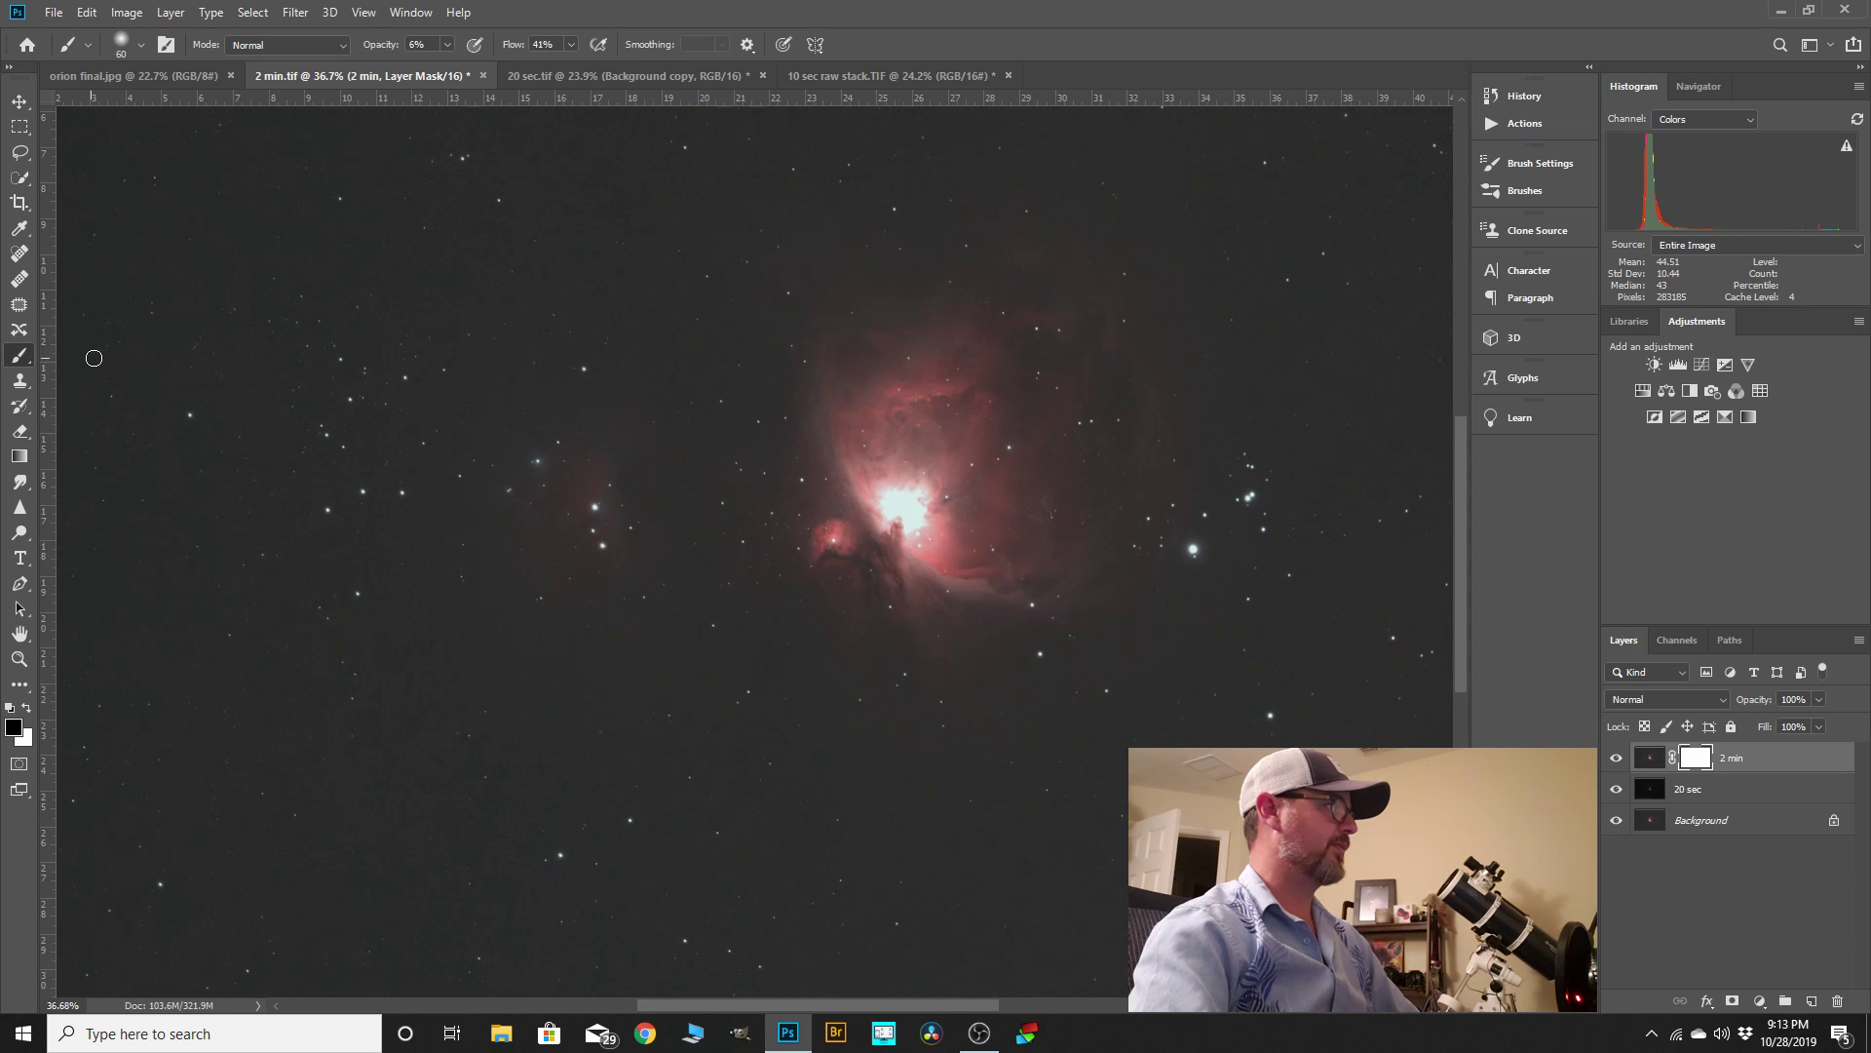
left_click(142, 46)
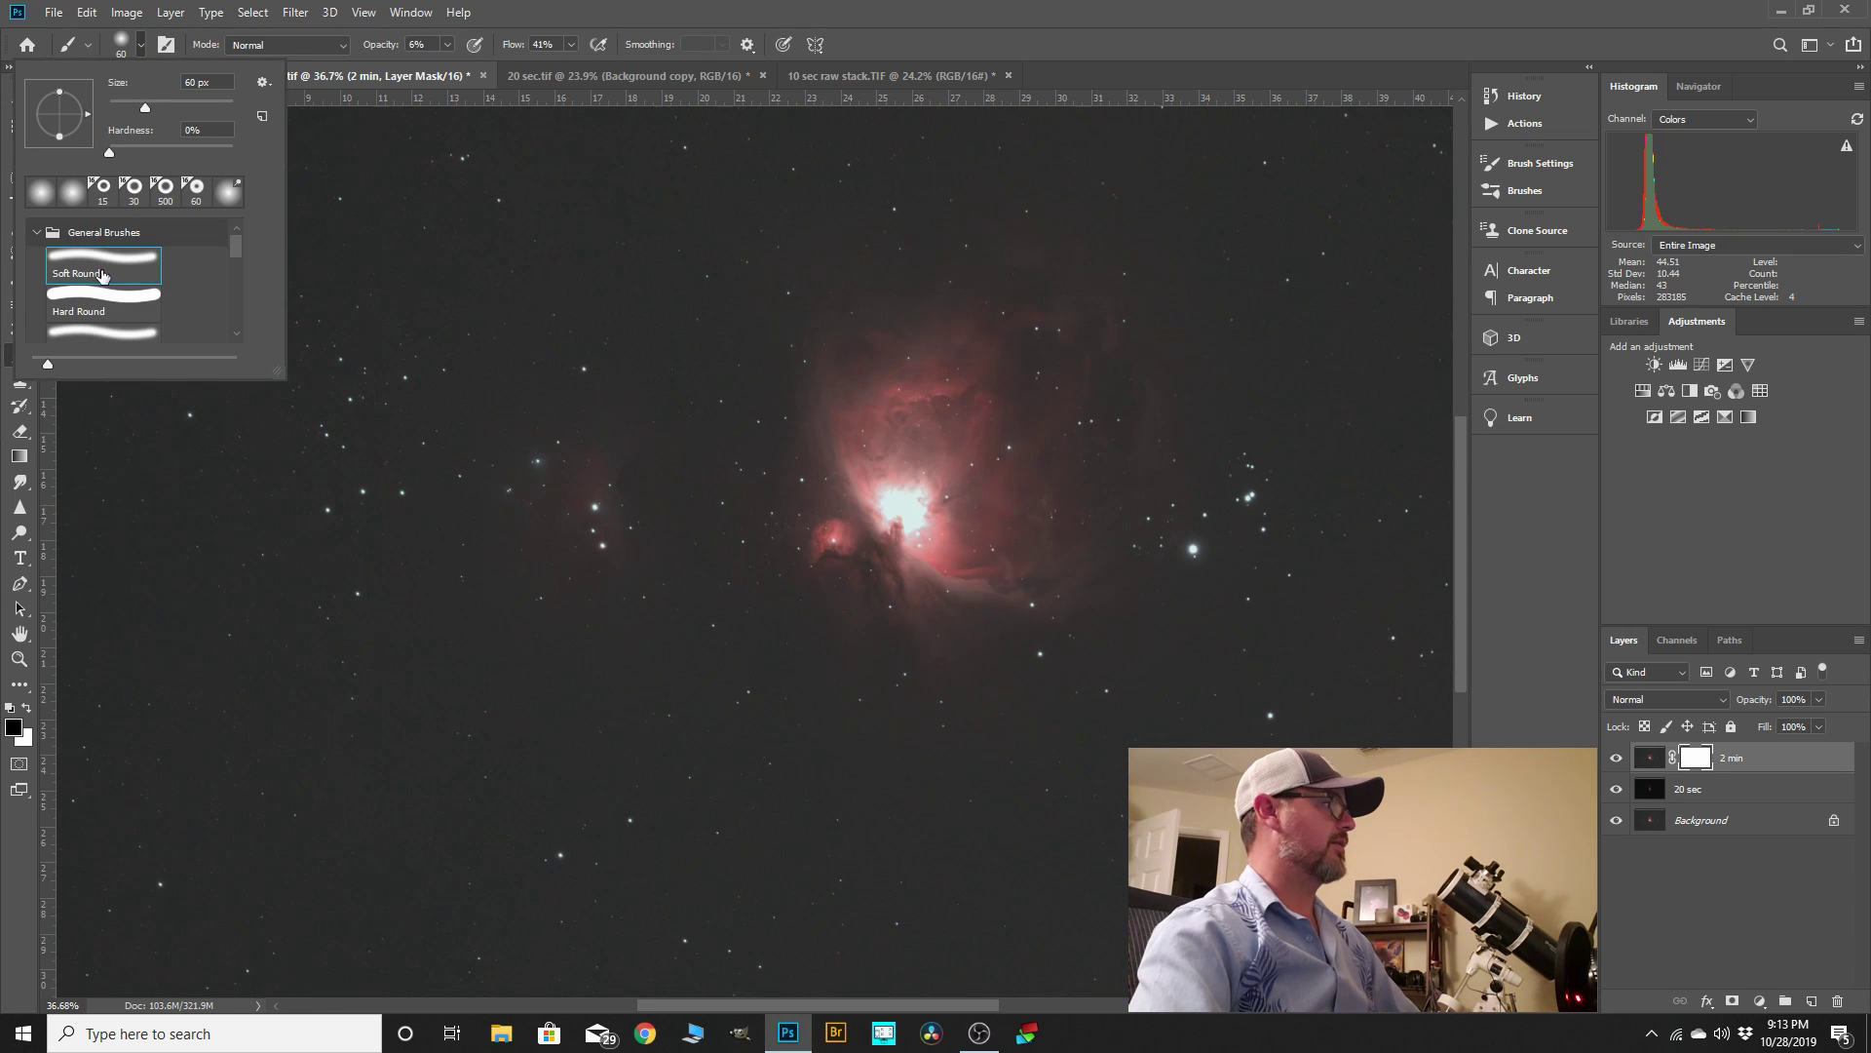
left_click_drag(231, 248, 233, 244)
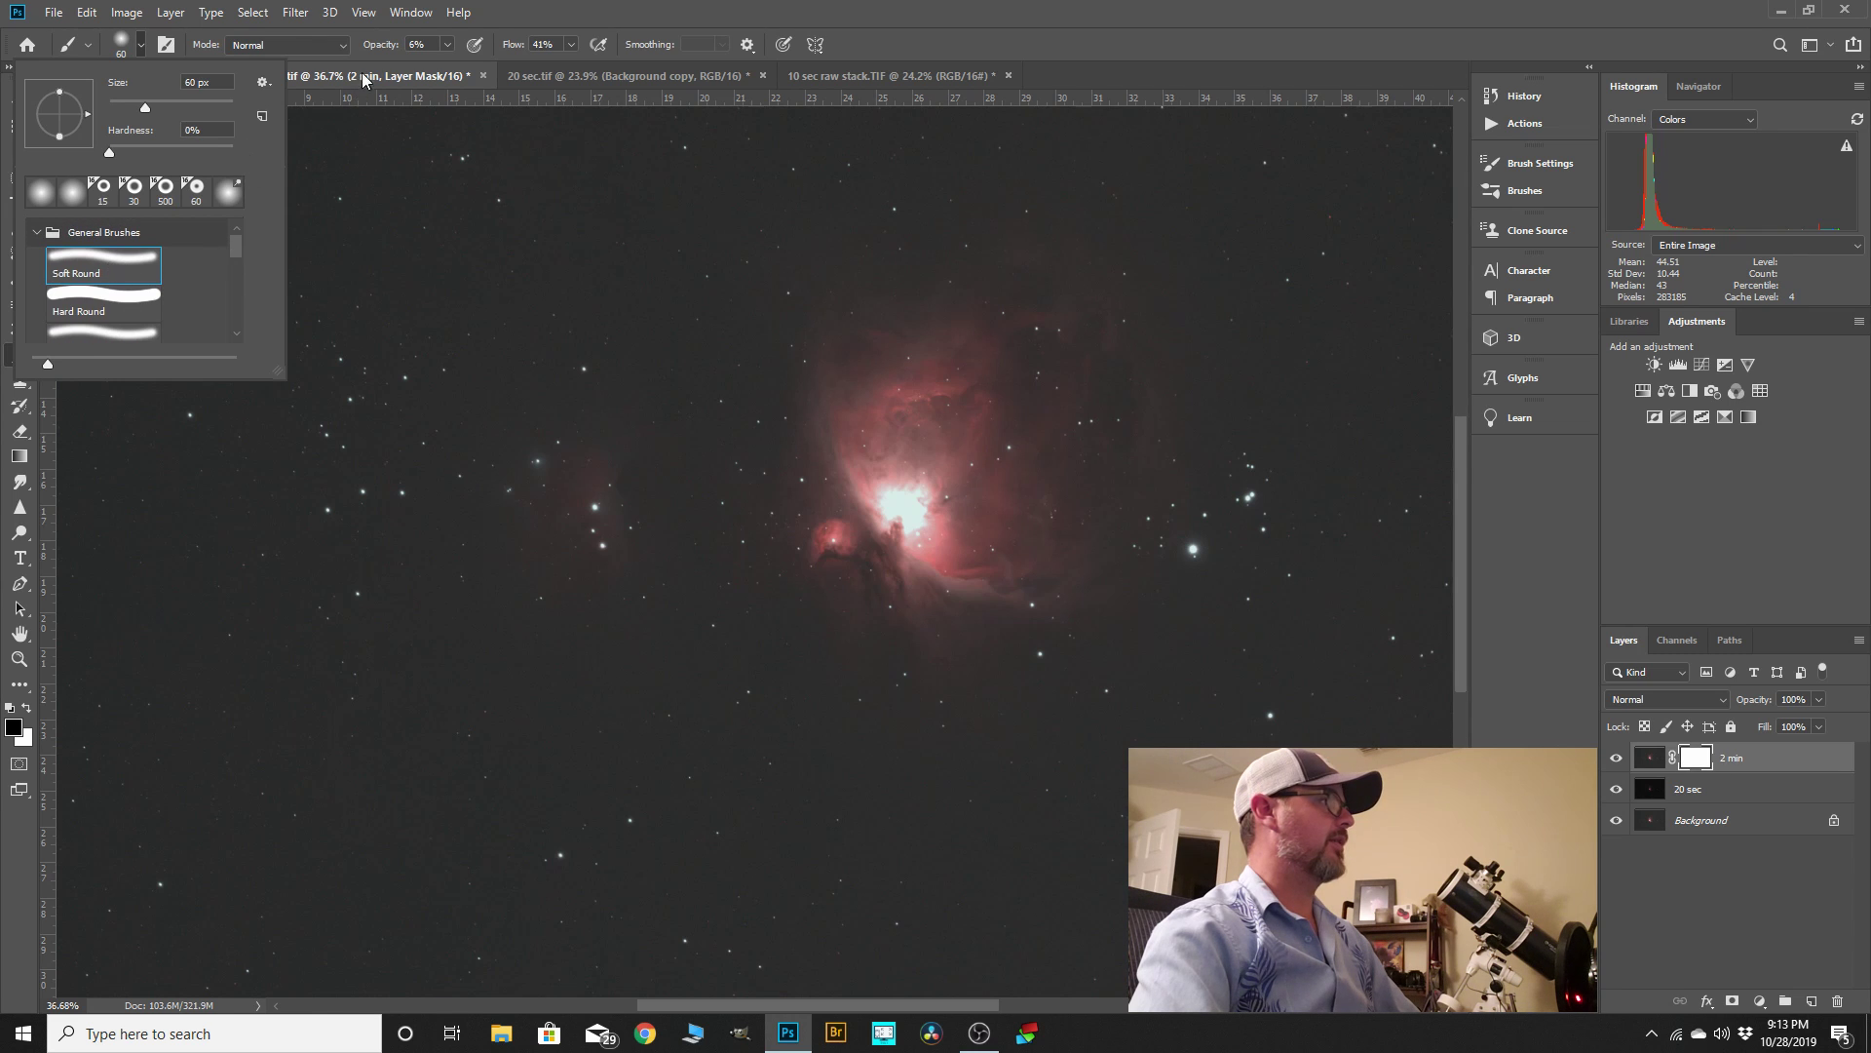
left_click(447, 45)
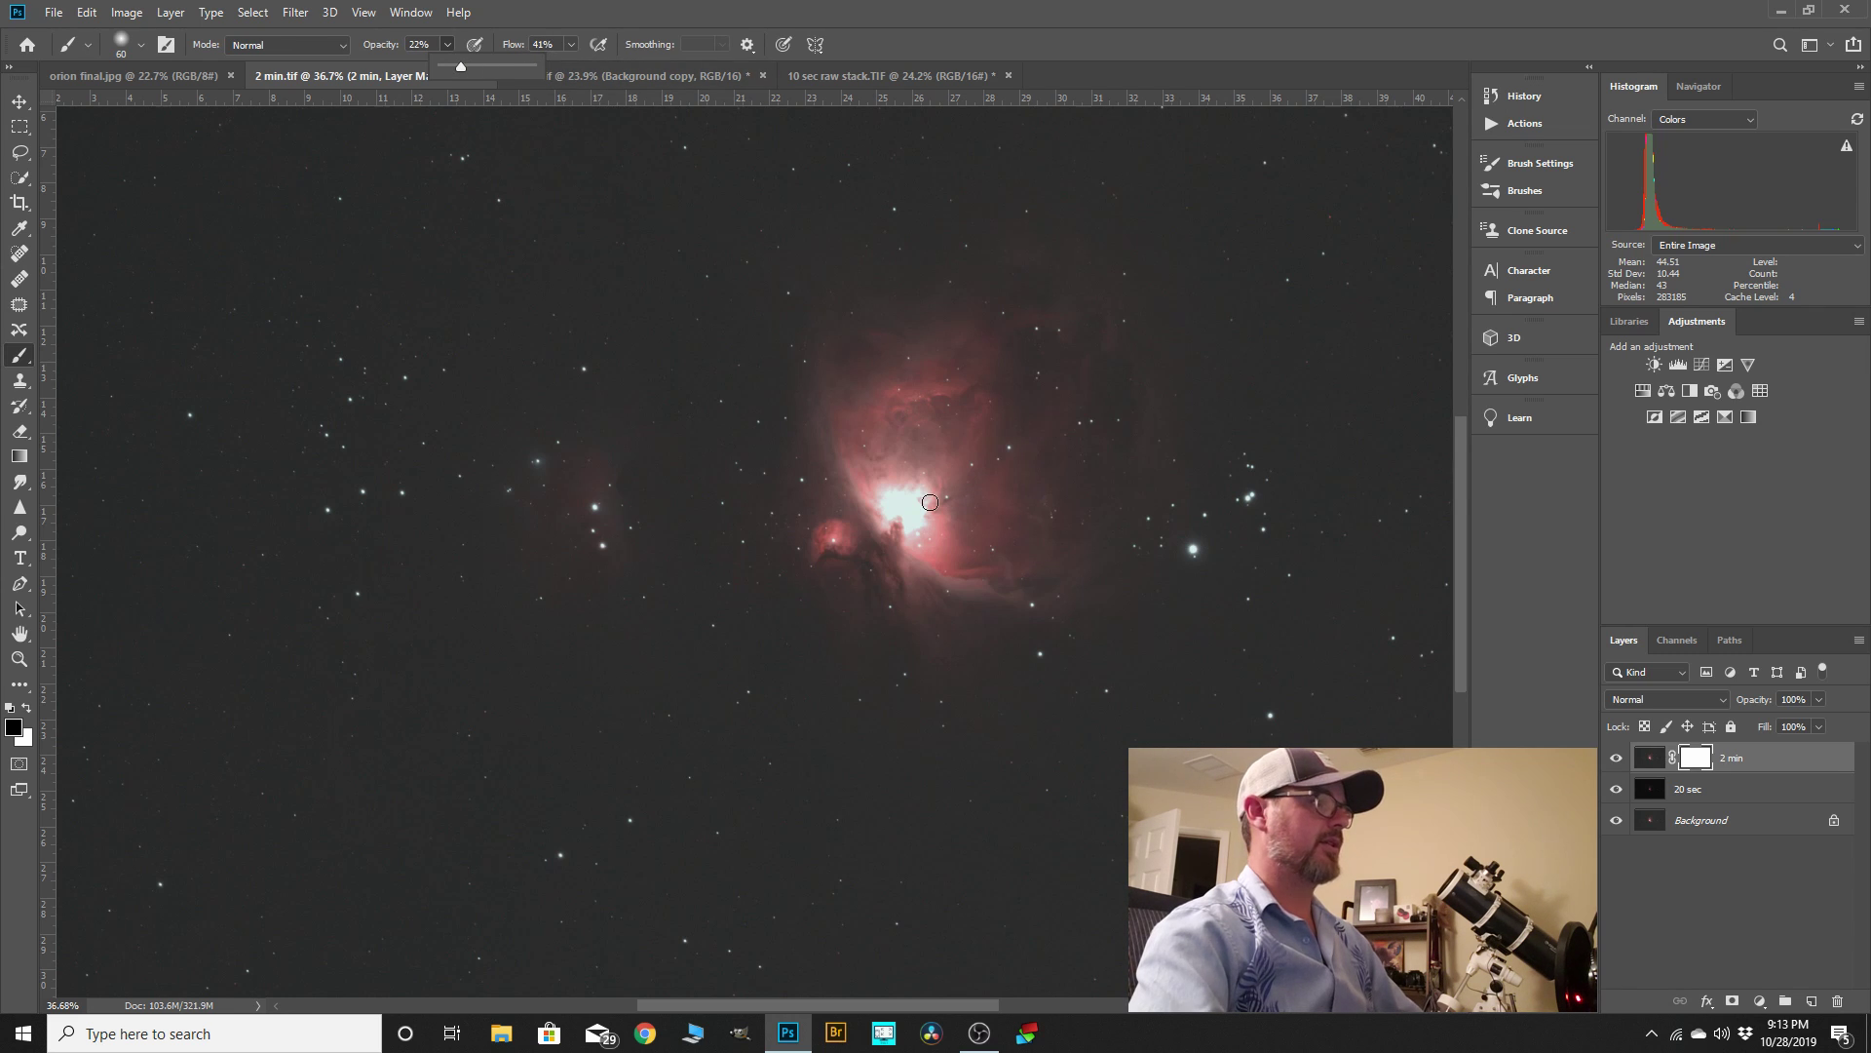
key("bracketright")
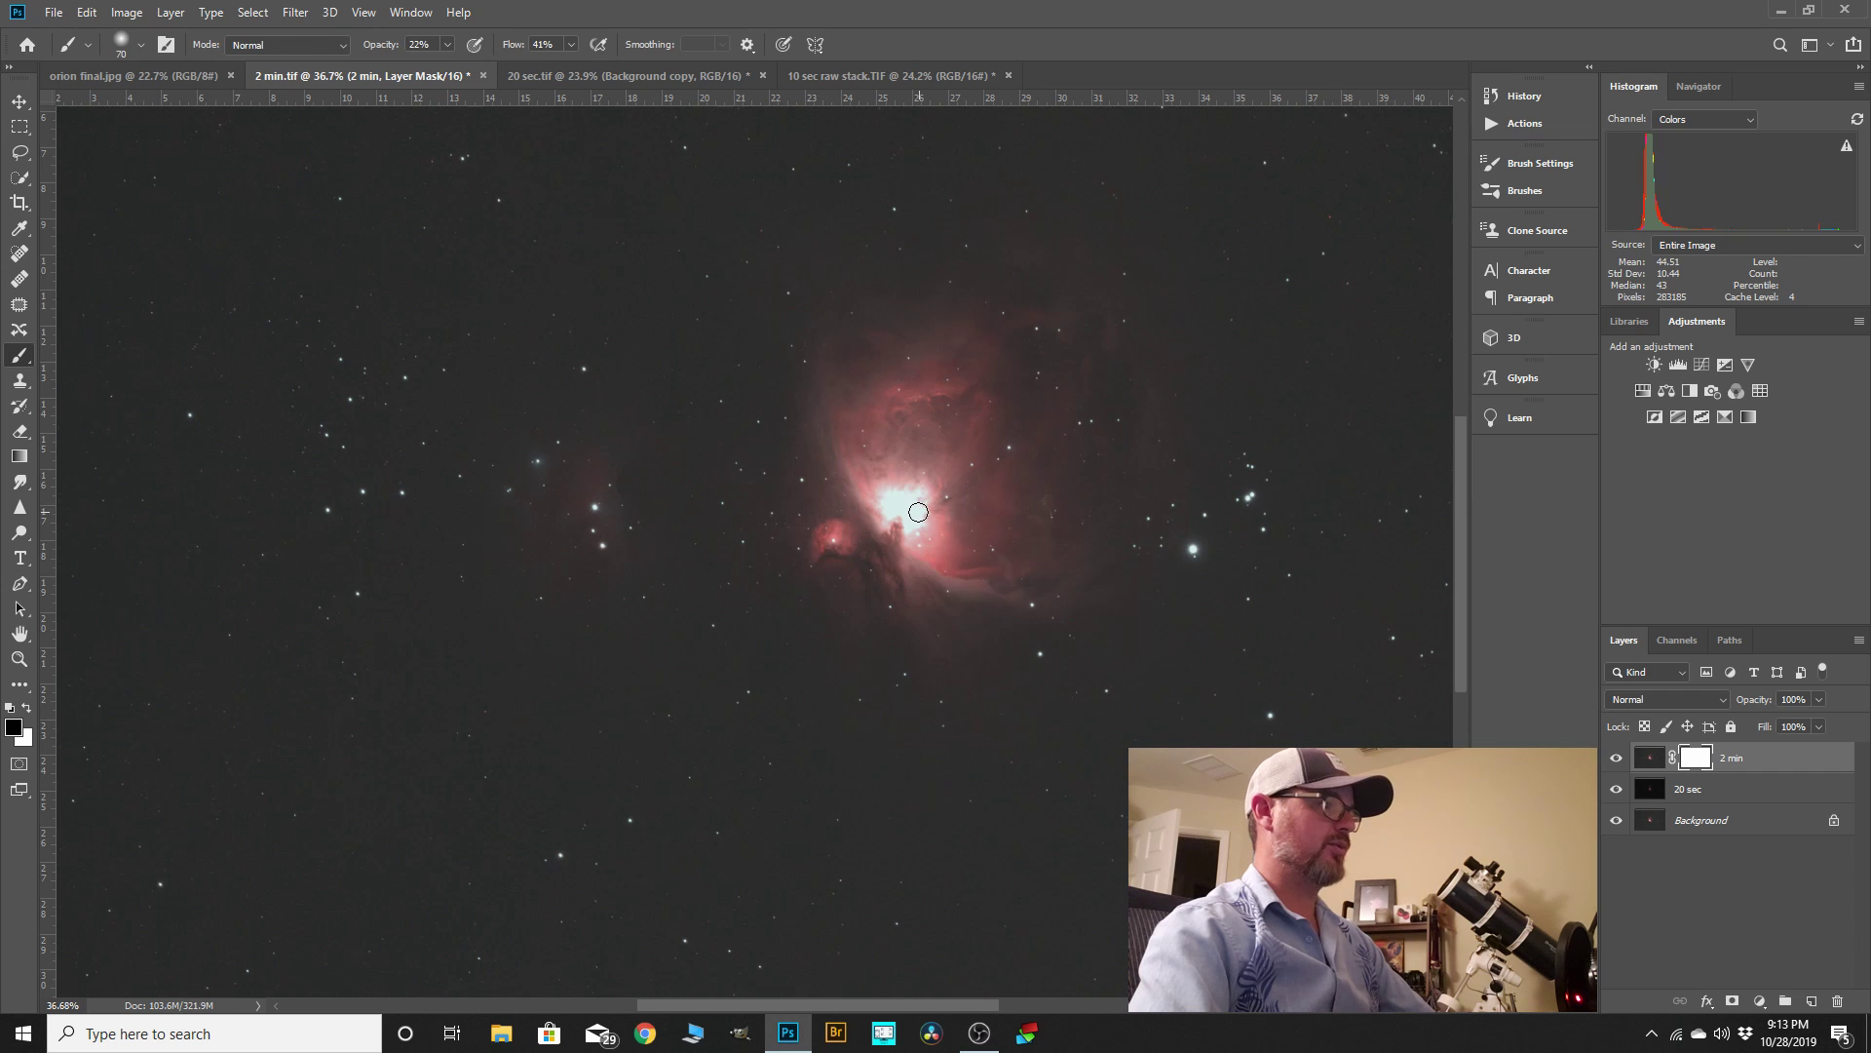
- Paint black over the blown-out nebula core on the 2 min layer's mask with the brush enlarged to 100 px
key("bracketright")
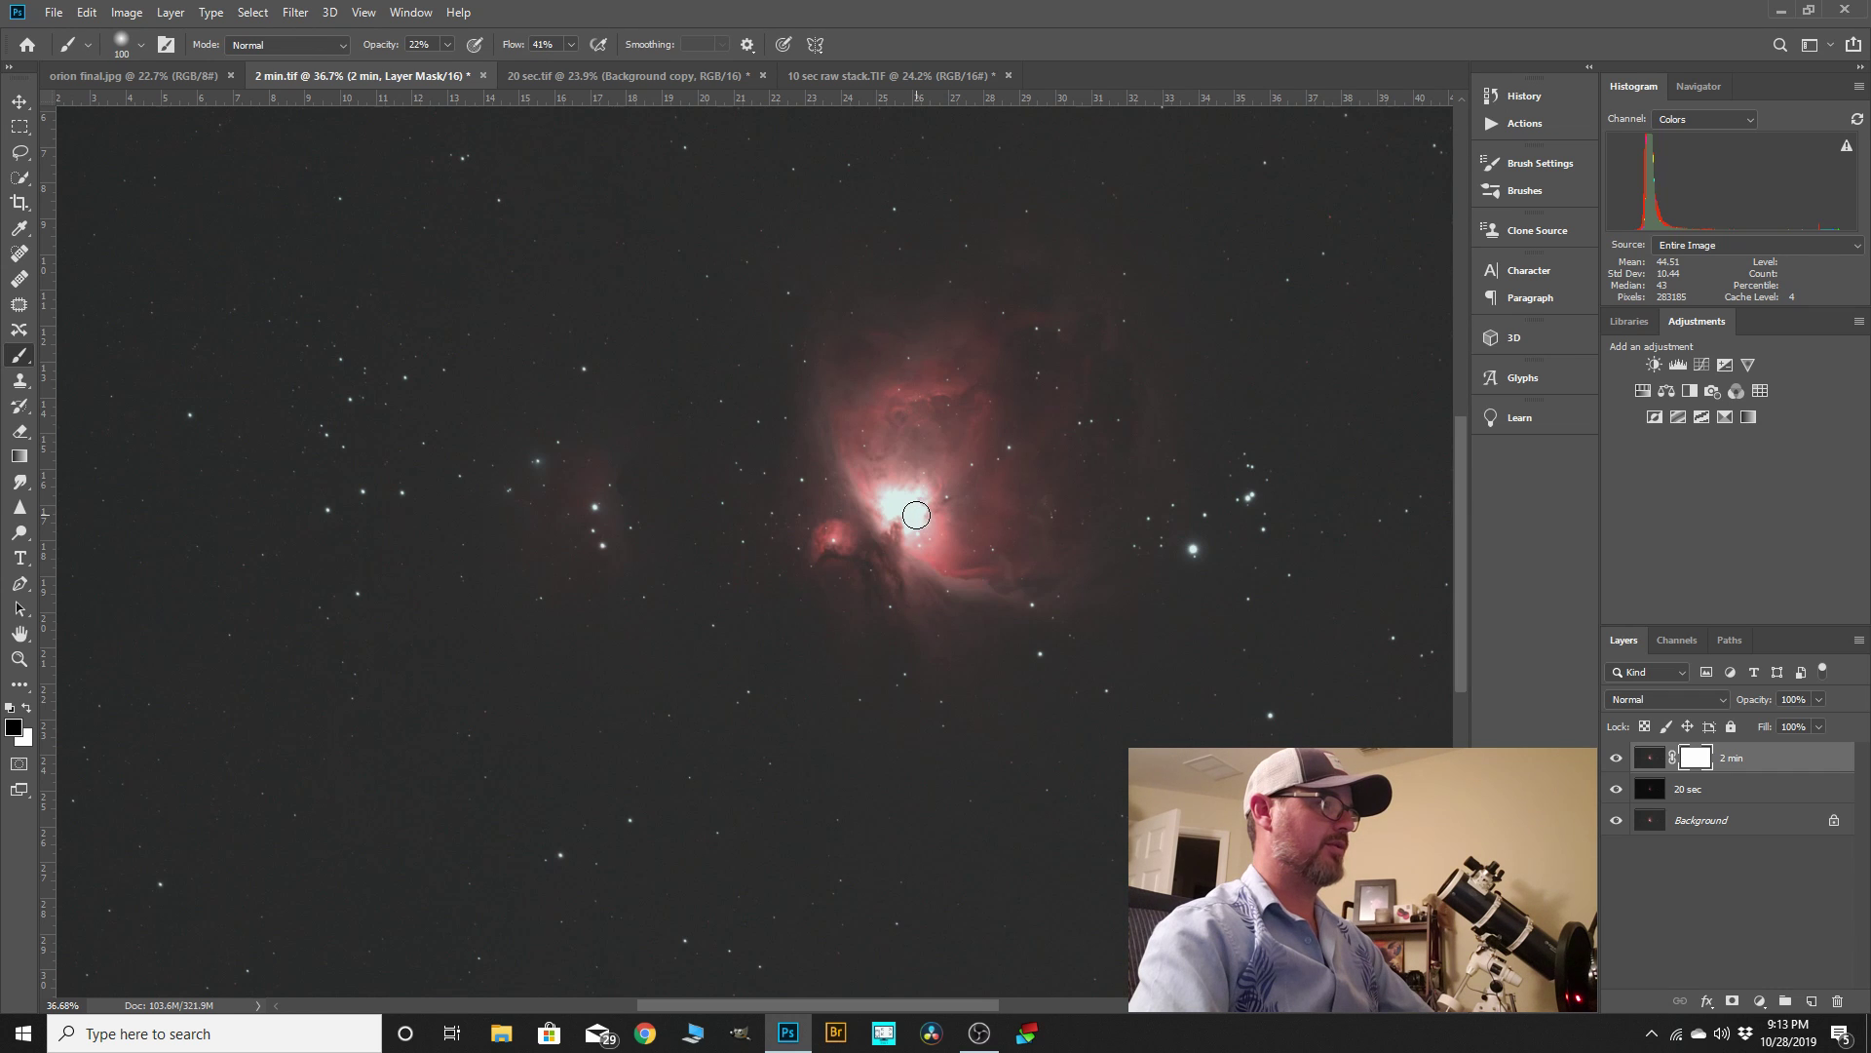
scroll(916, 515, "up", 6)
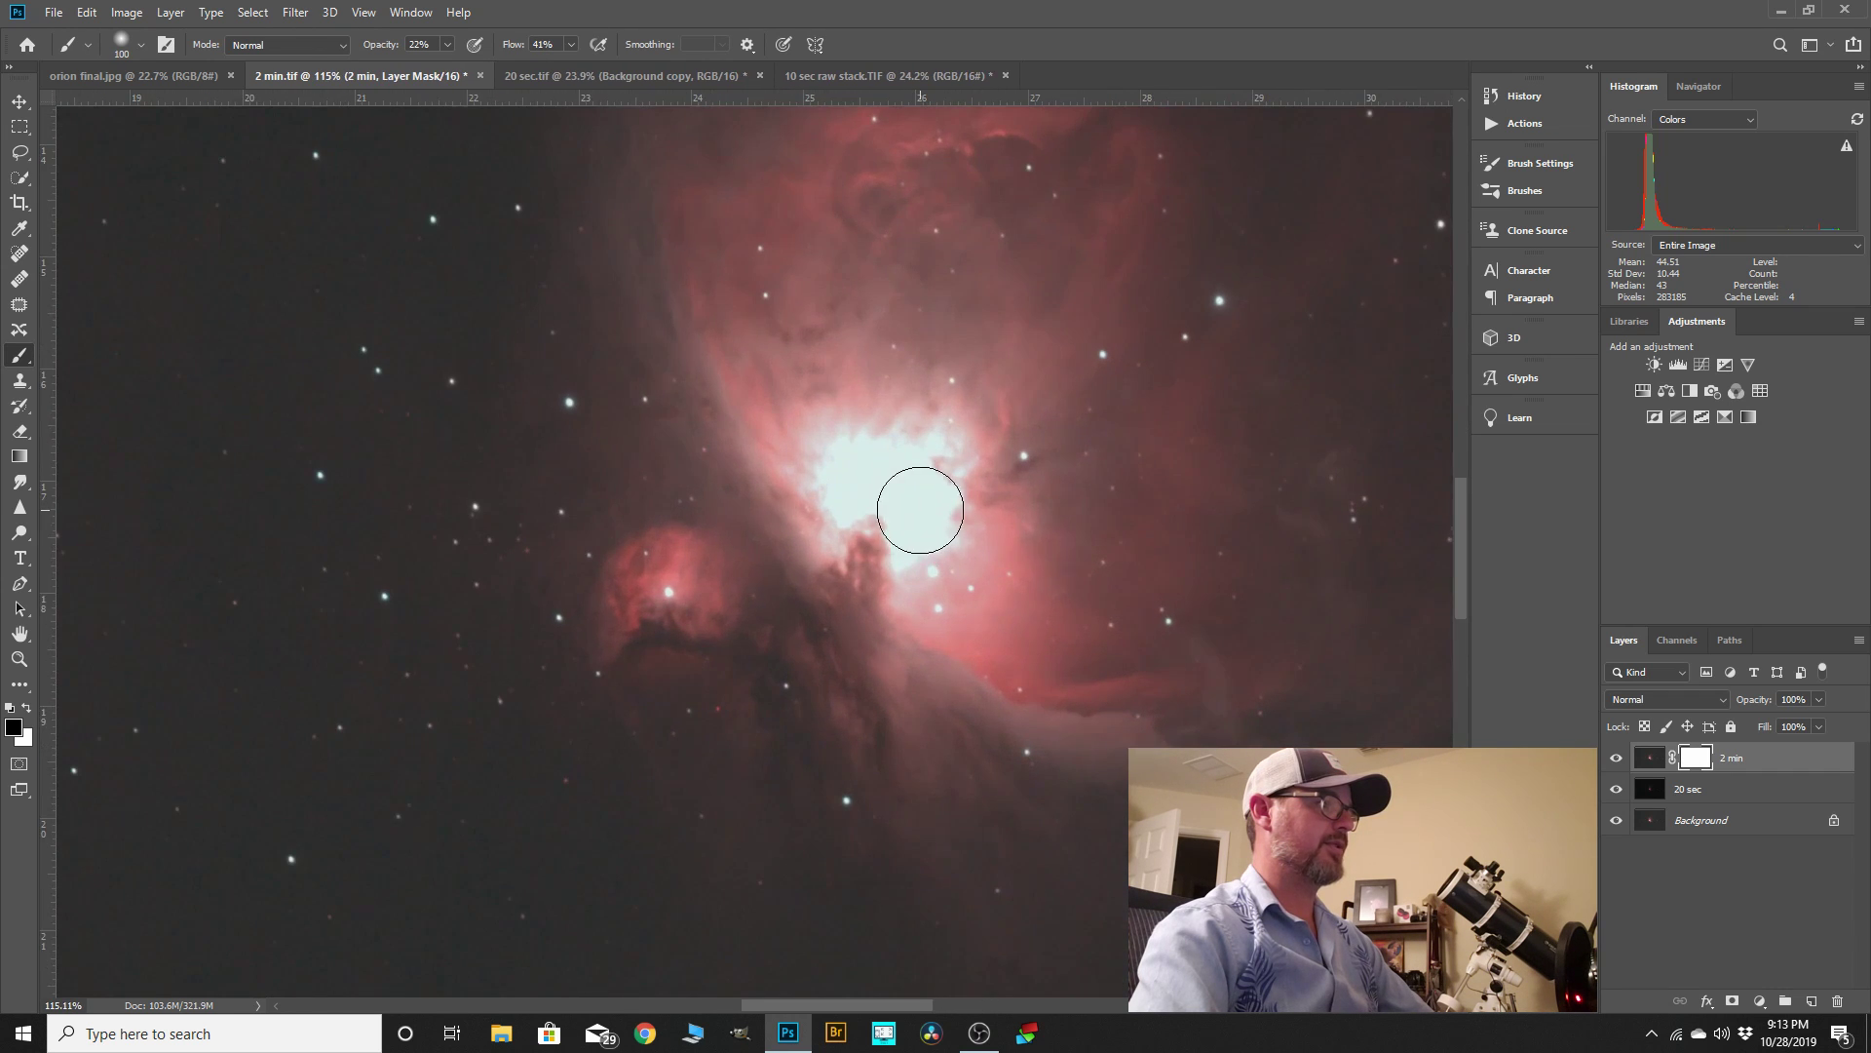
scroll(920, 510, "down", 1)
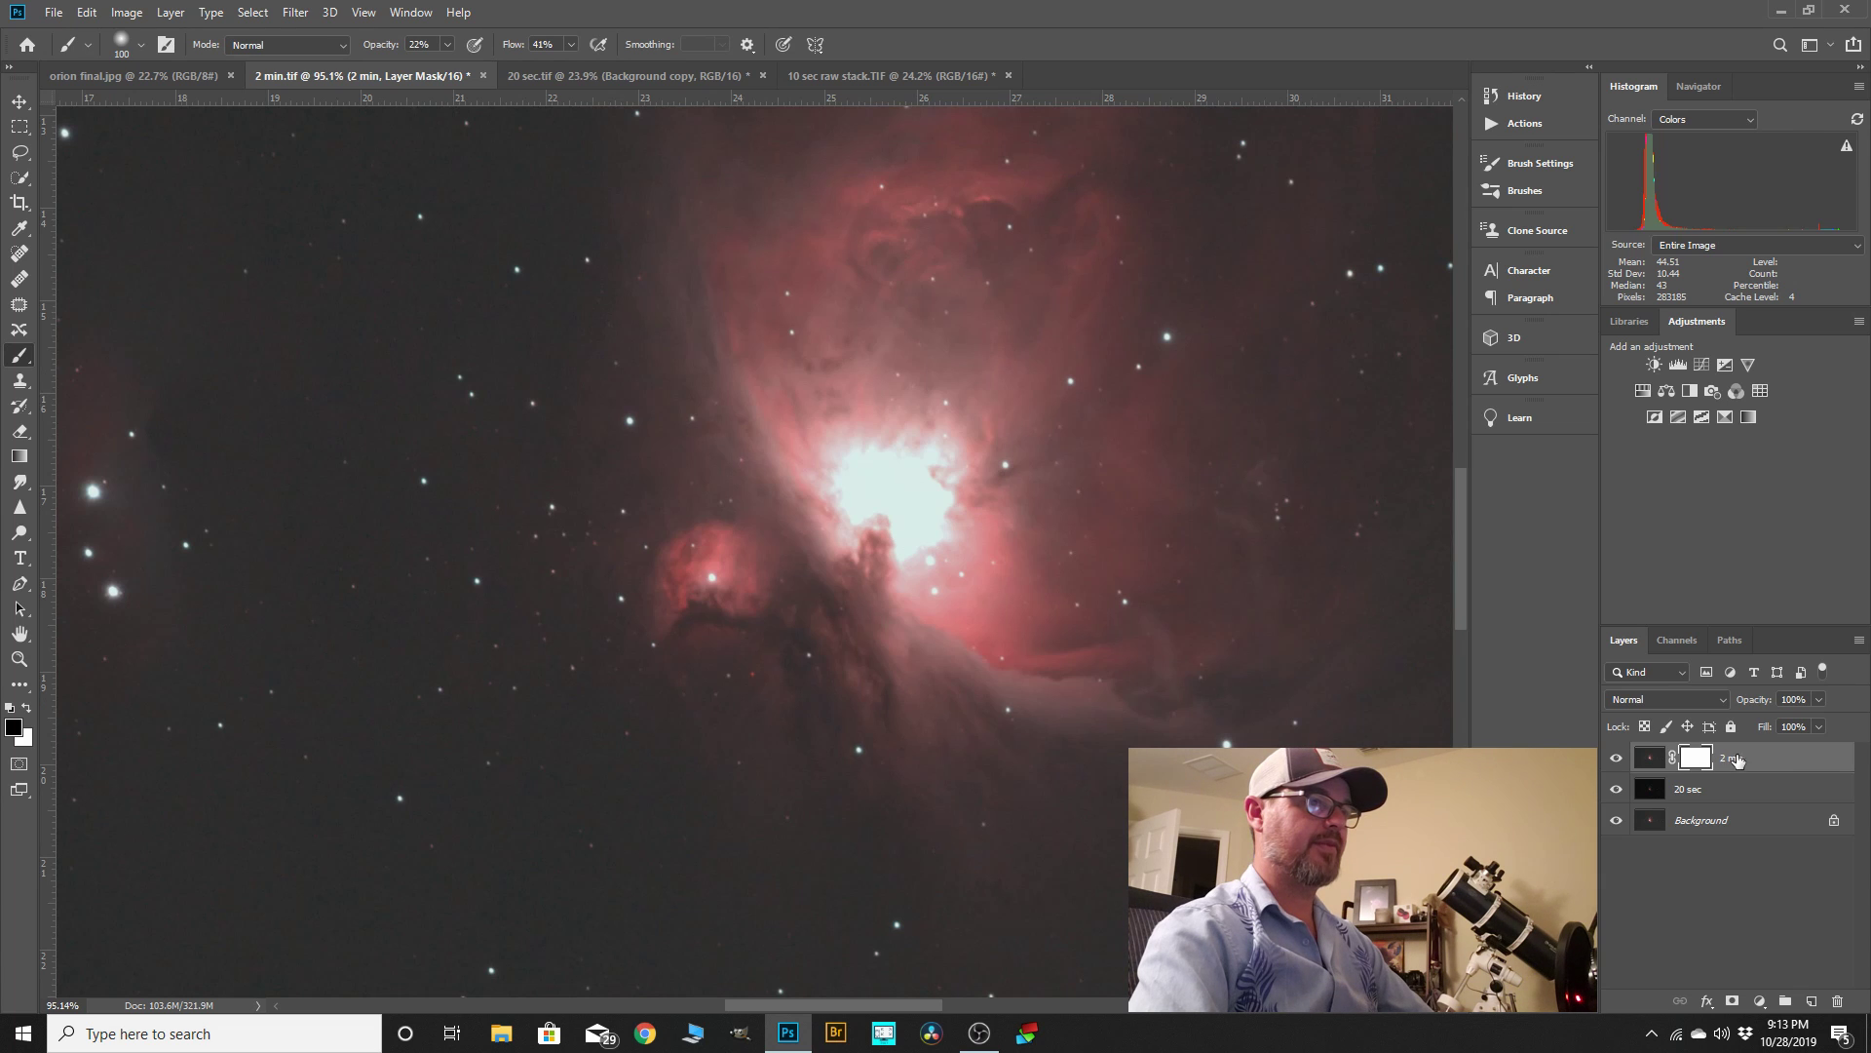
scroll(882, 495, "up", 2)
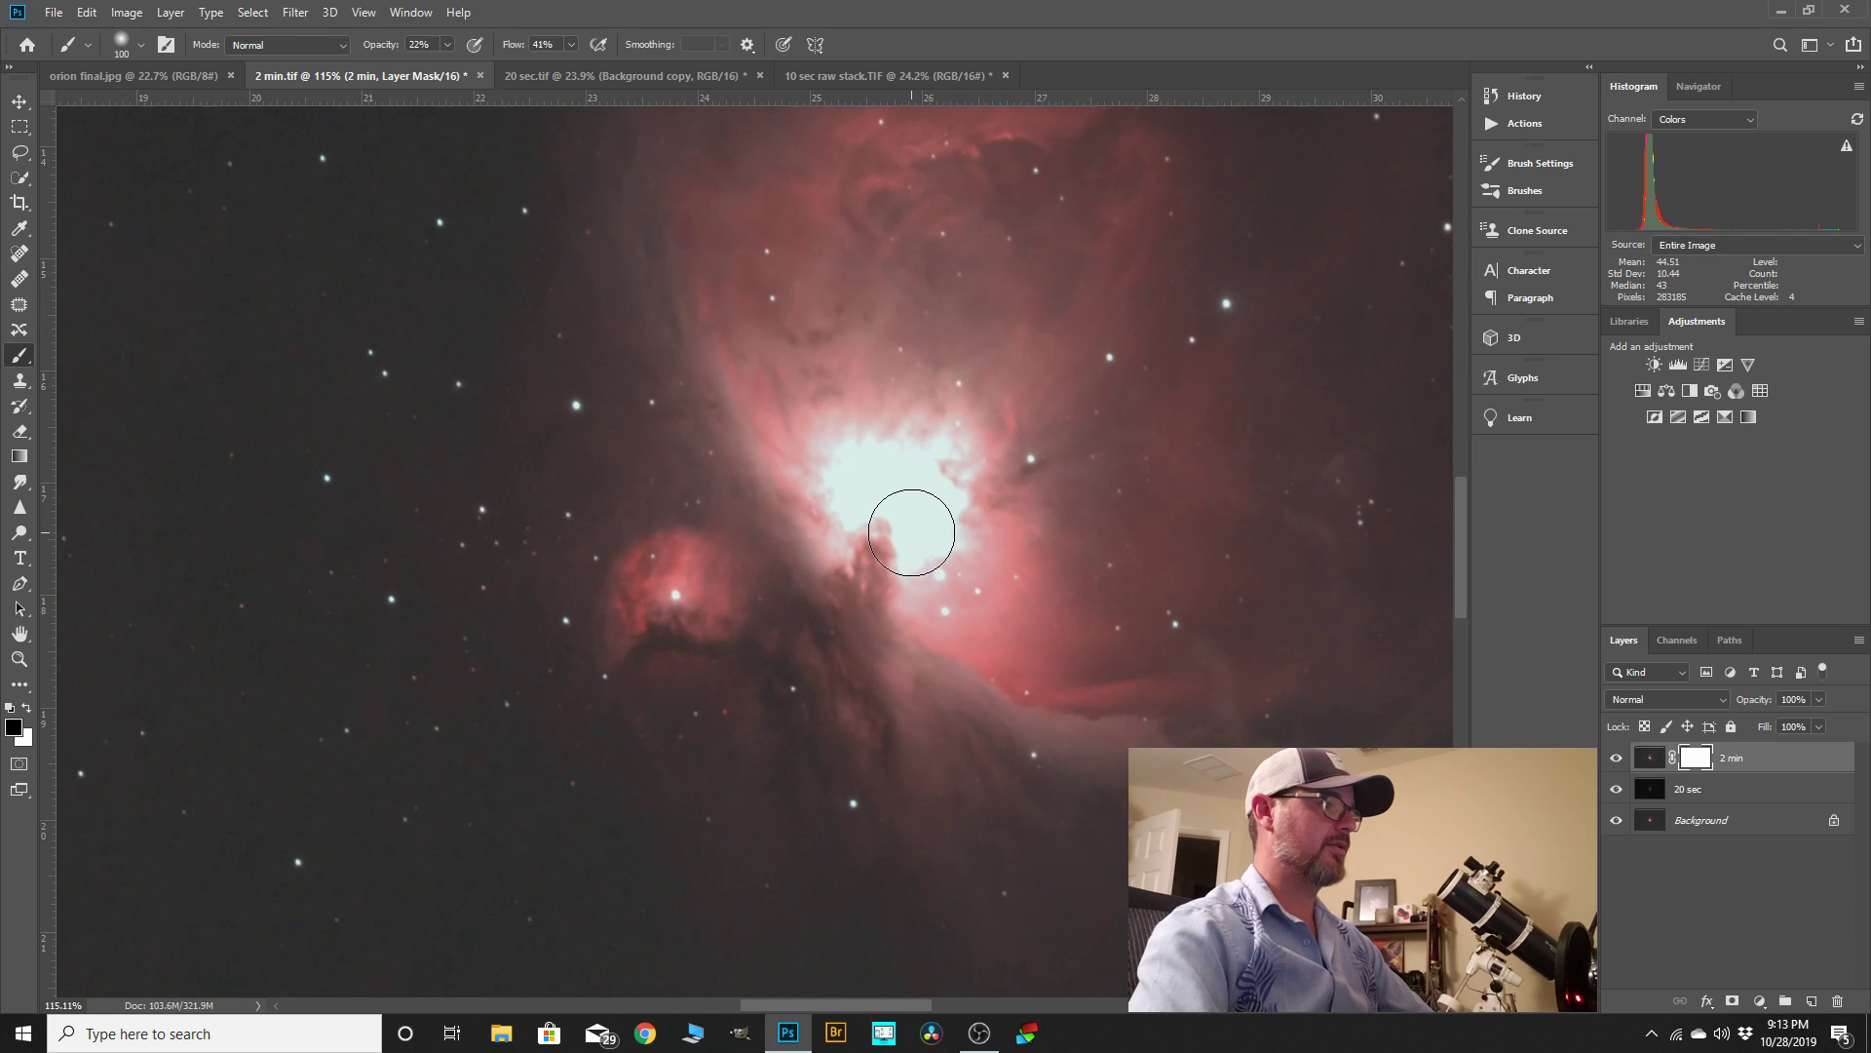
mouse_move(911, 532)
left_mouse_down()
mouse_move(945, 494)
mouse_move(837, 480)
mouse_move(845, 447)
mouse_move(873, 438)
mouse_move(967, 452)
mouse_move(1001, 517)
mouse_move(982, 537)
mouse_move(898, 526)
mouse_move(854, 478)
mouse_move(937, 448)
left_mouse_up()
- Enlarge the brush to 150 px and paint black along the upper edge of the bright core on the 2 min mask
key("bracketright")
key("bracketright")
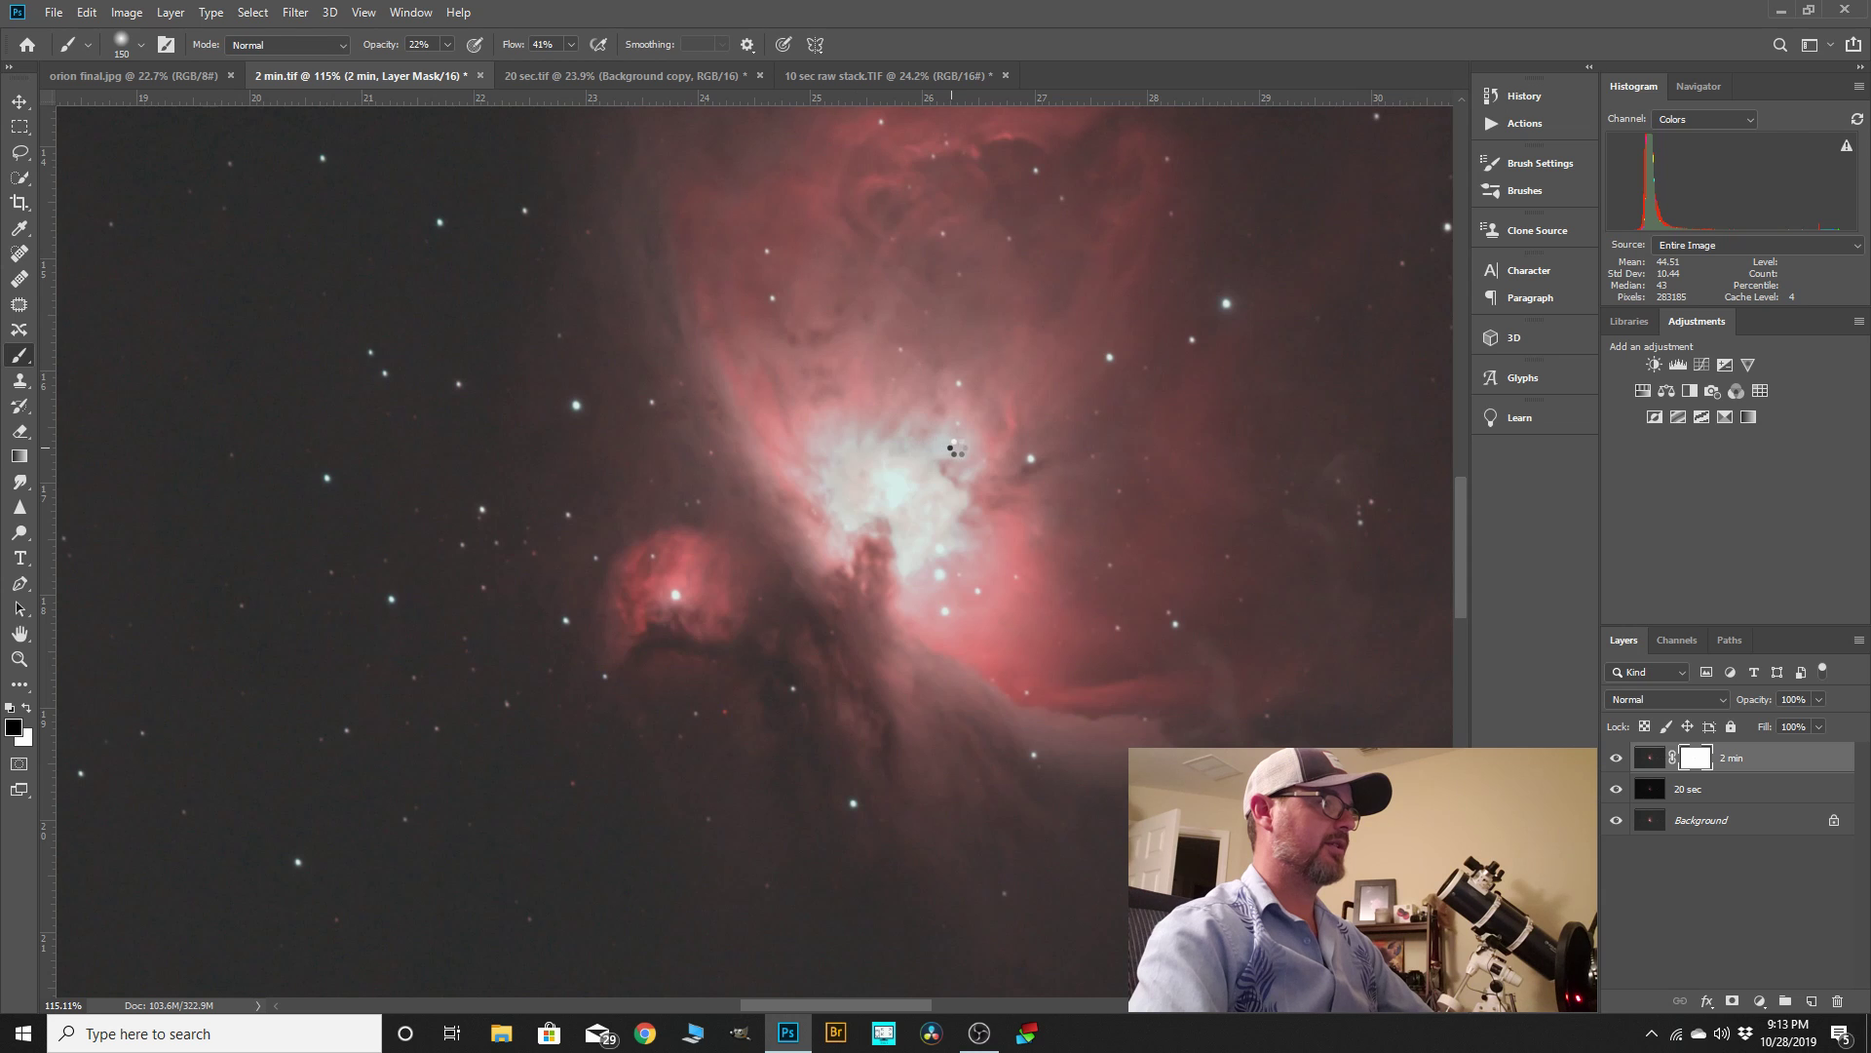
mouse_move(969, 447)
left_mouse_down()
mouse_move(915, 442)
mouse_move(862, 501)
mouse_move(828, 459)
mouse_move(835, 438)
left_mouse_up()
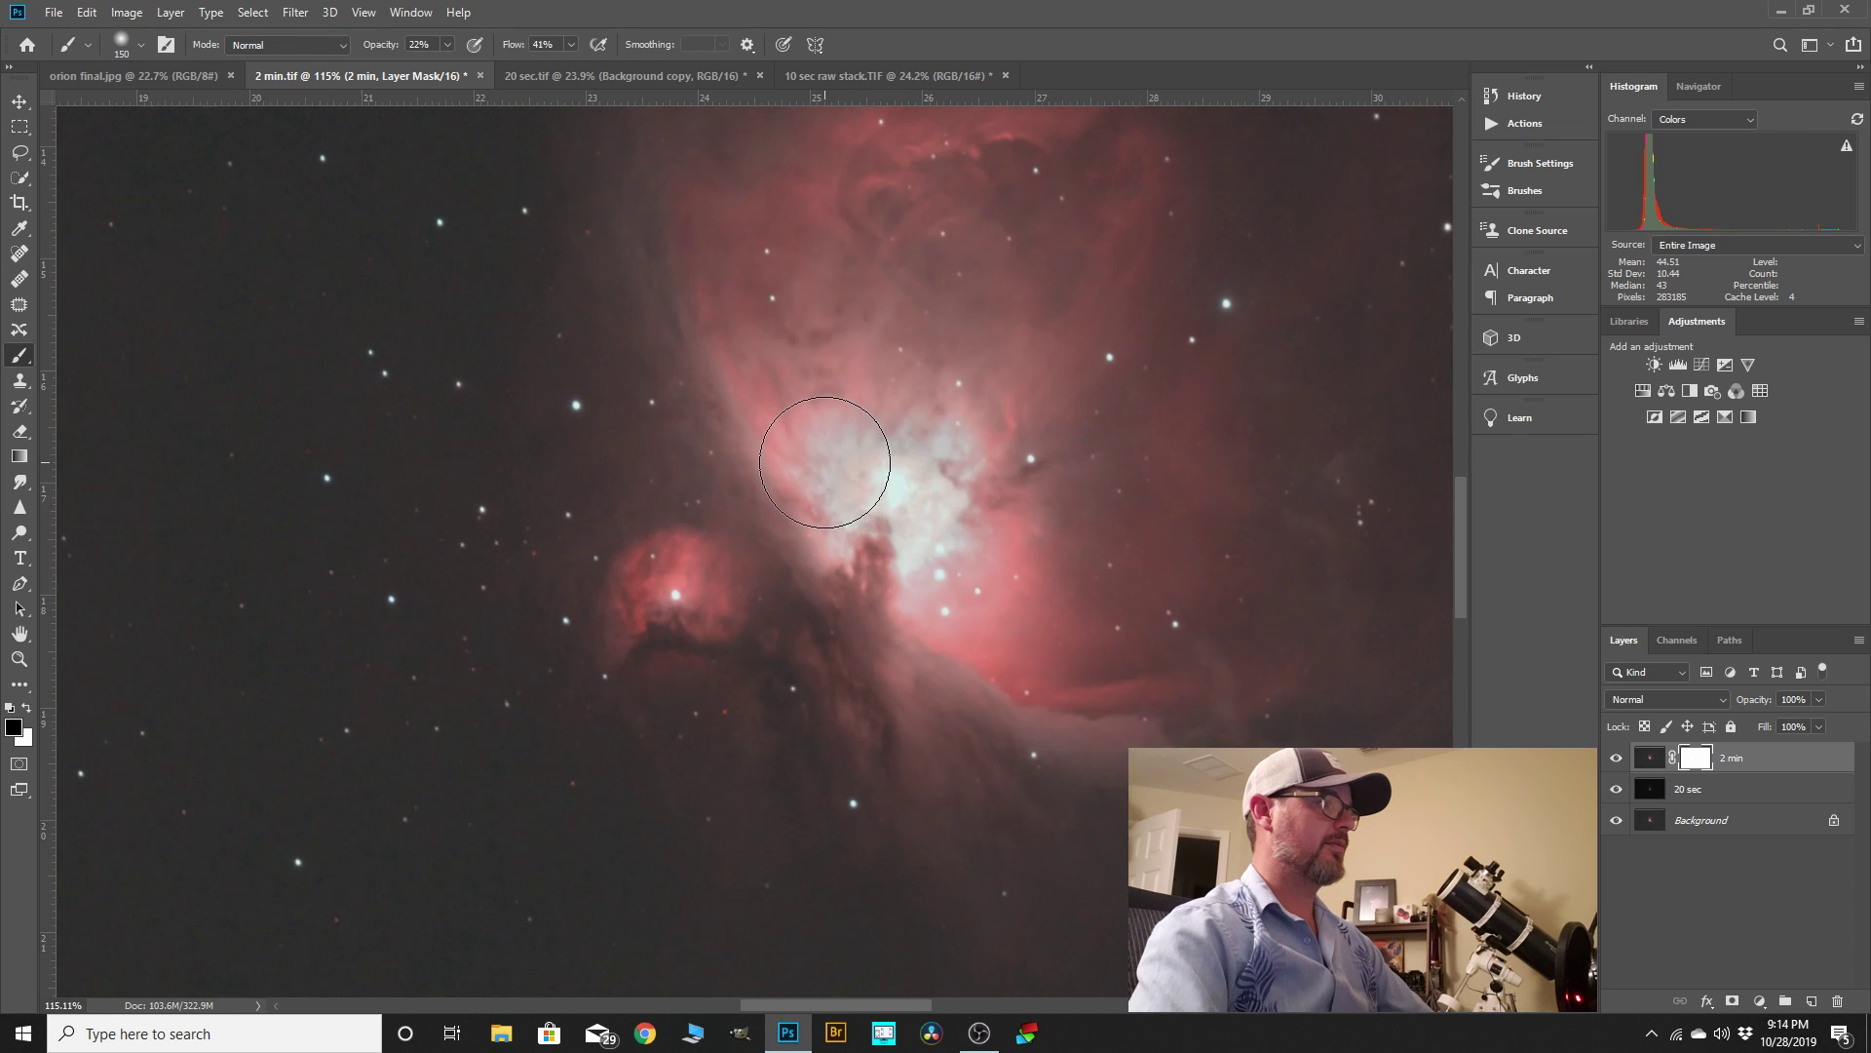
scroll(962, 489, "down", 5)
scroll(951, 517, "up", 4)
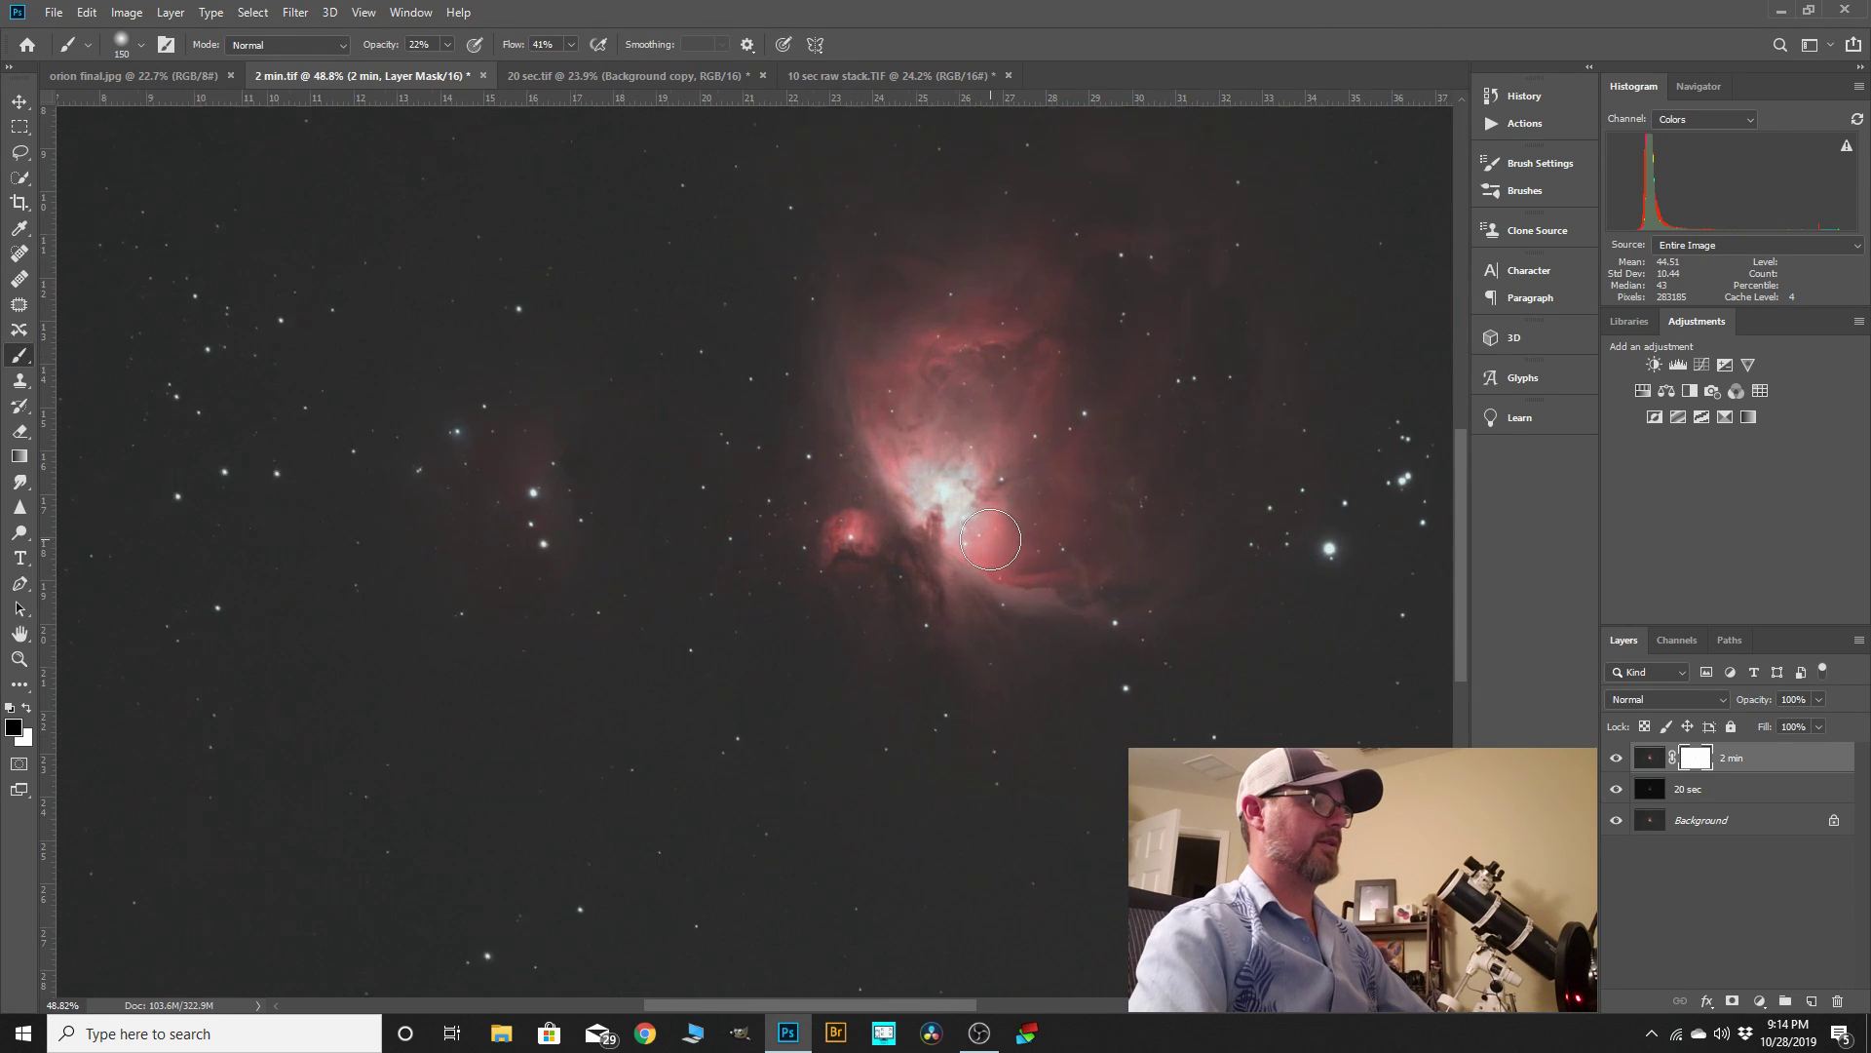
- Enlarge the mask brush to 300 px and review the recorded brush strokes in the document's history
key("bracketright")
key("bracketright")
key("bracketright")
key("bracketright")
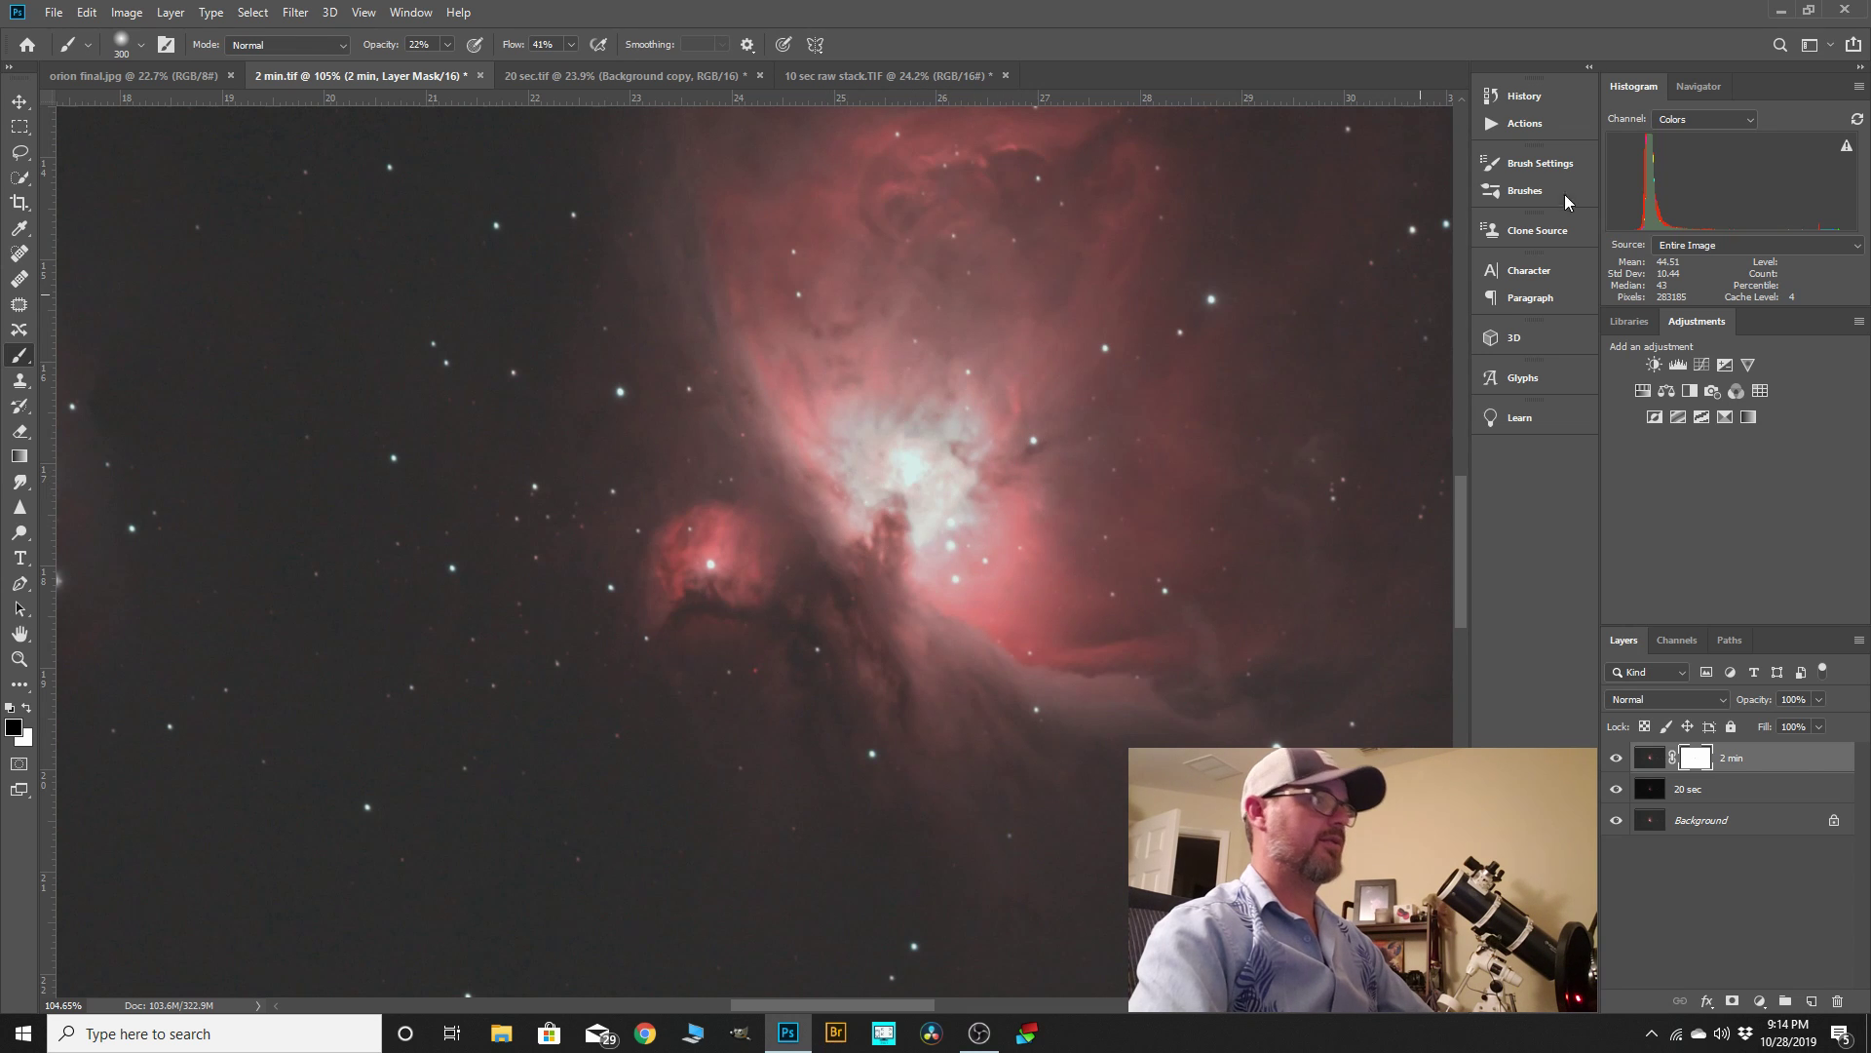
left_click(1523, 95)
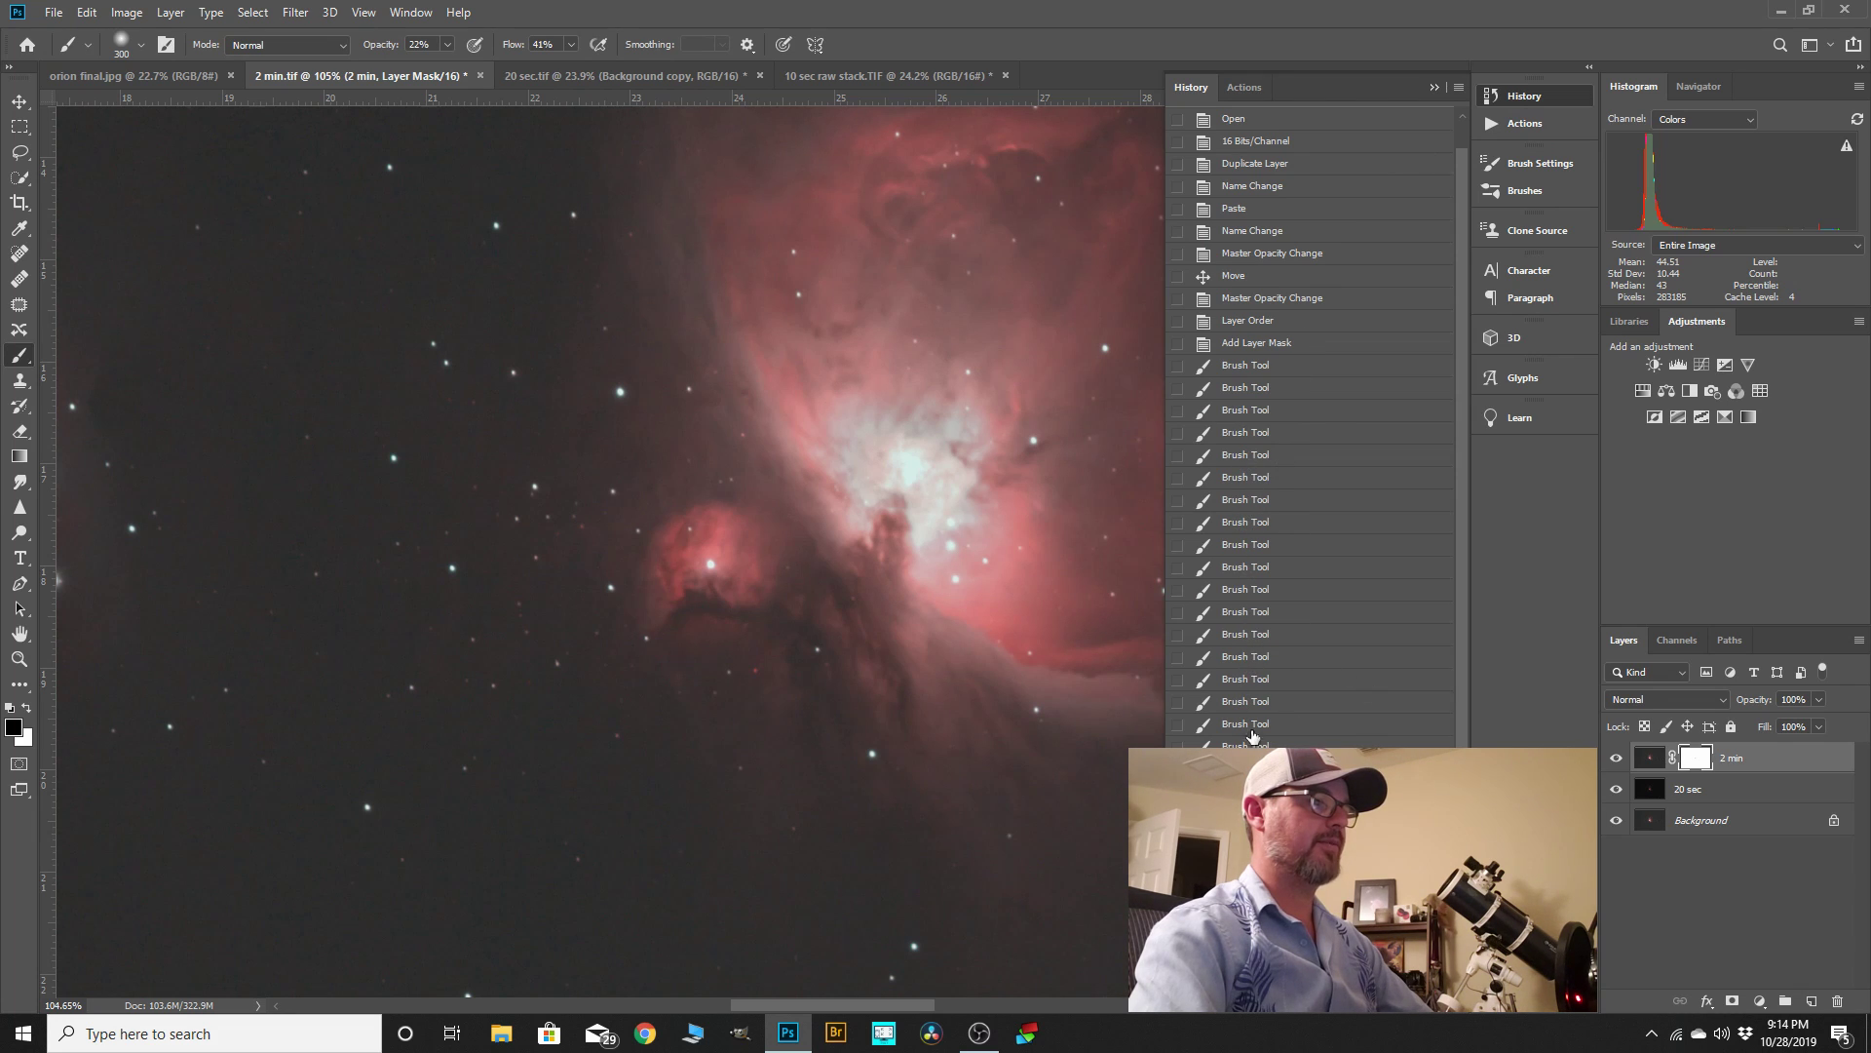
left_click(1434, 88)
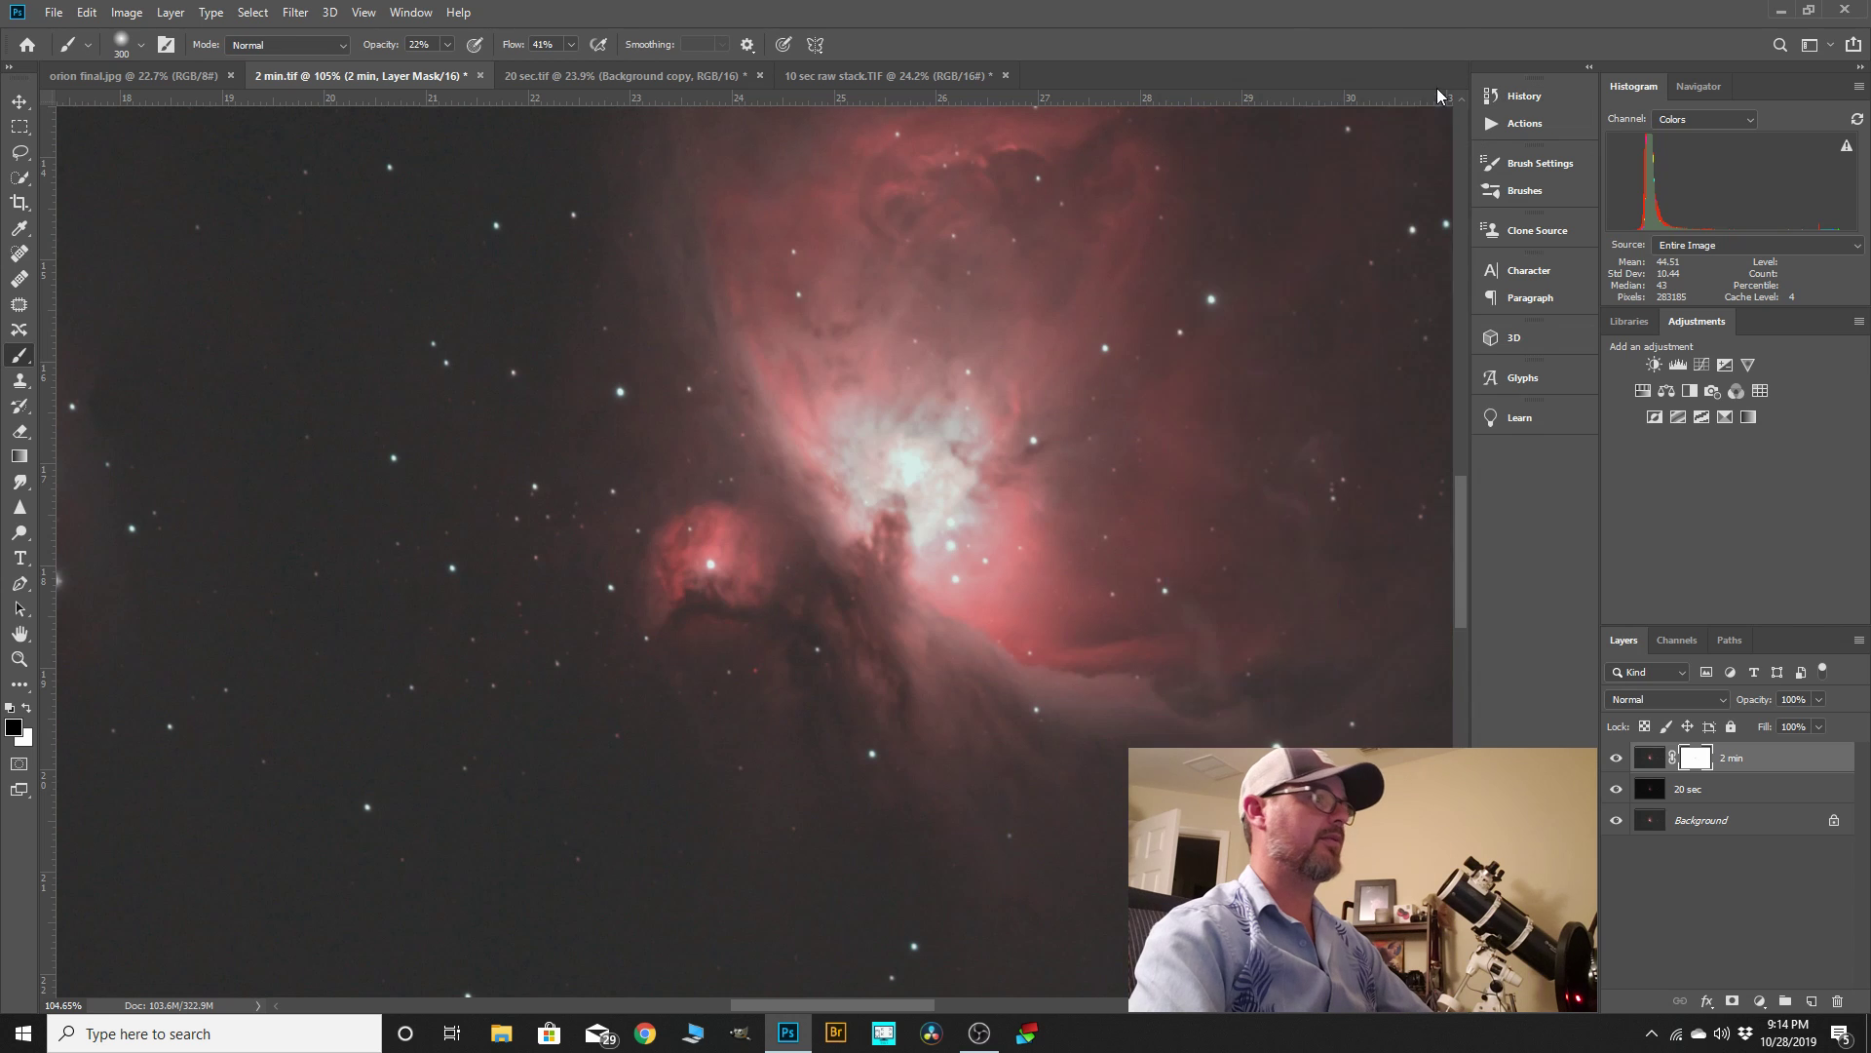
- Enlarge the brush to 400 px and soften the mask's transition around the nebula core
key("bracketleft")
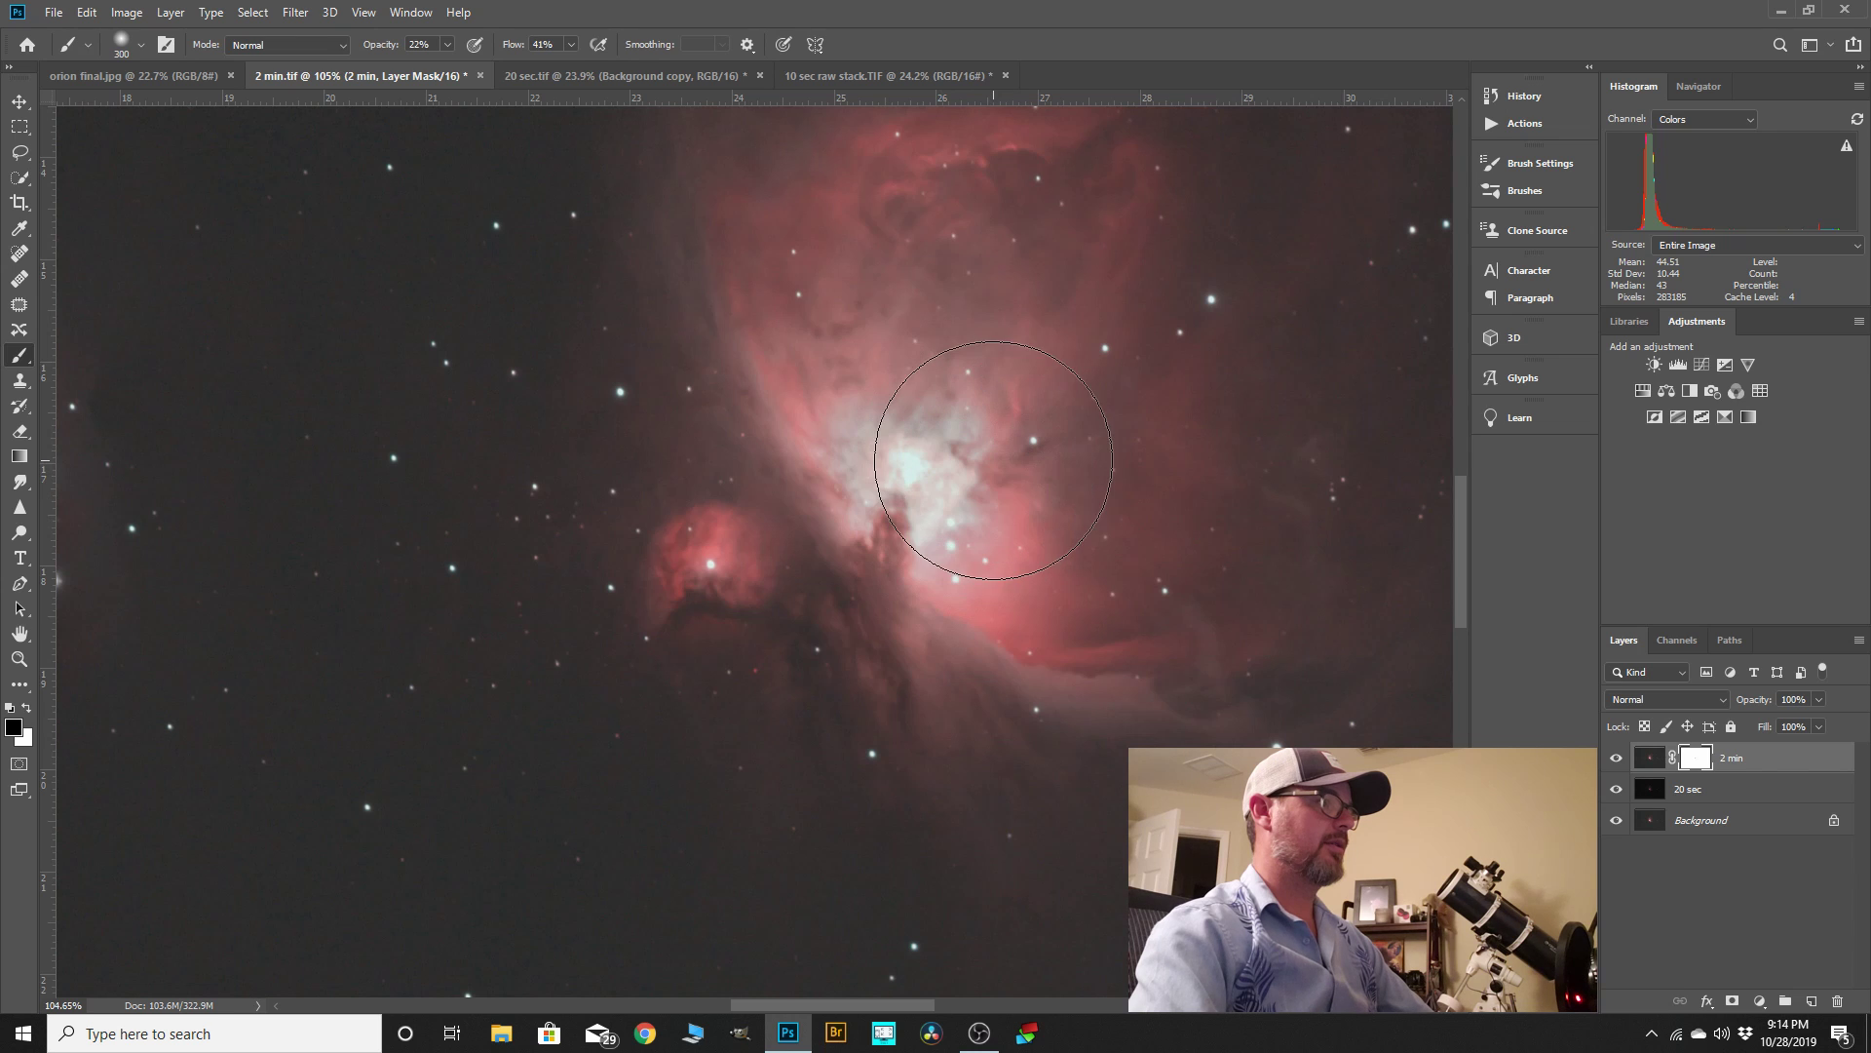
key("bracketright")
key("bracketright")
key("bracketright")
key("bracketleft")
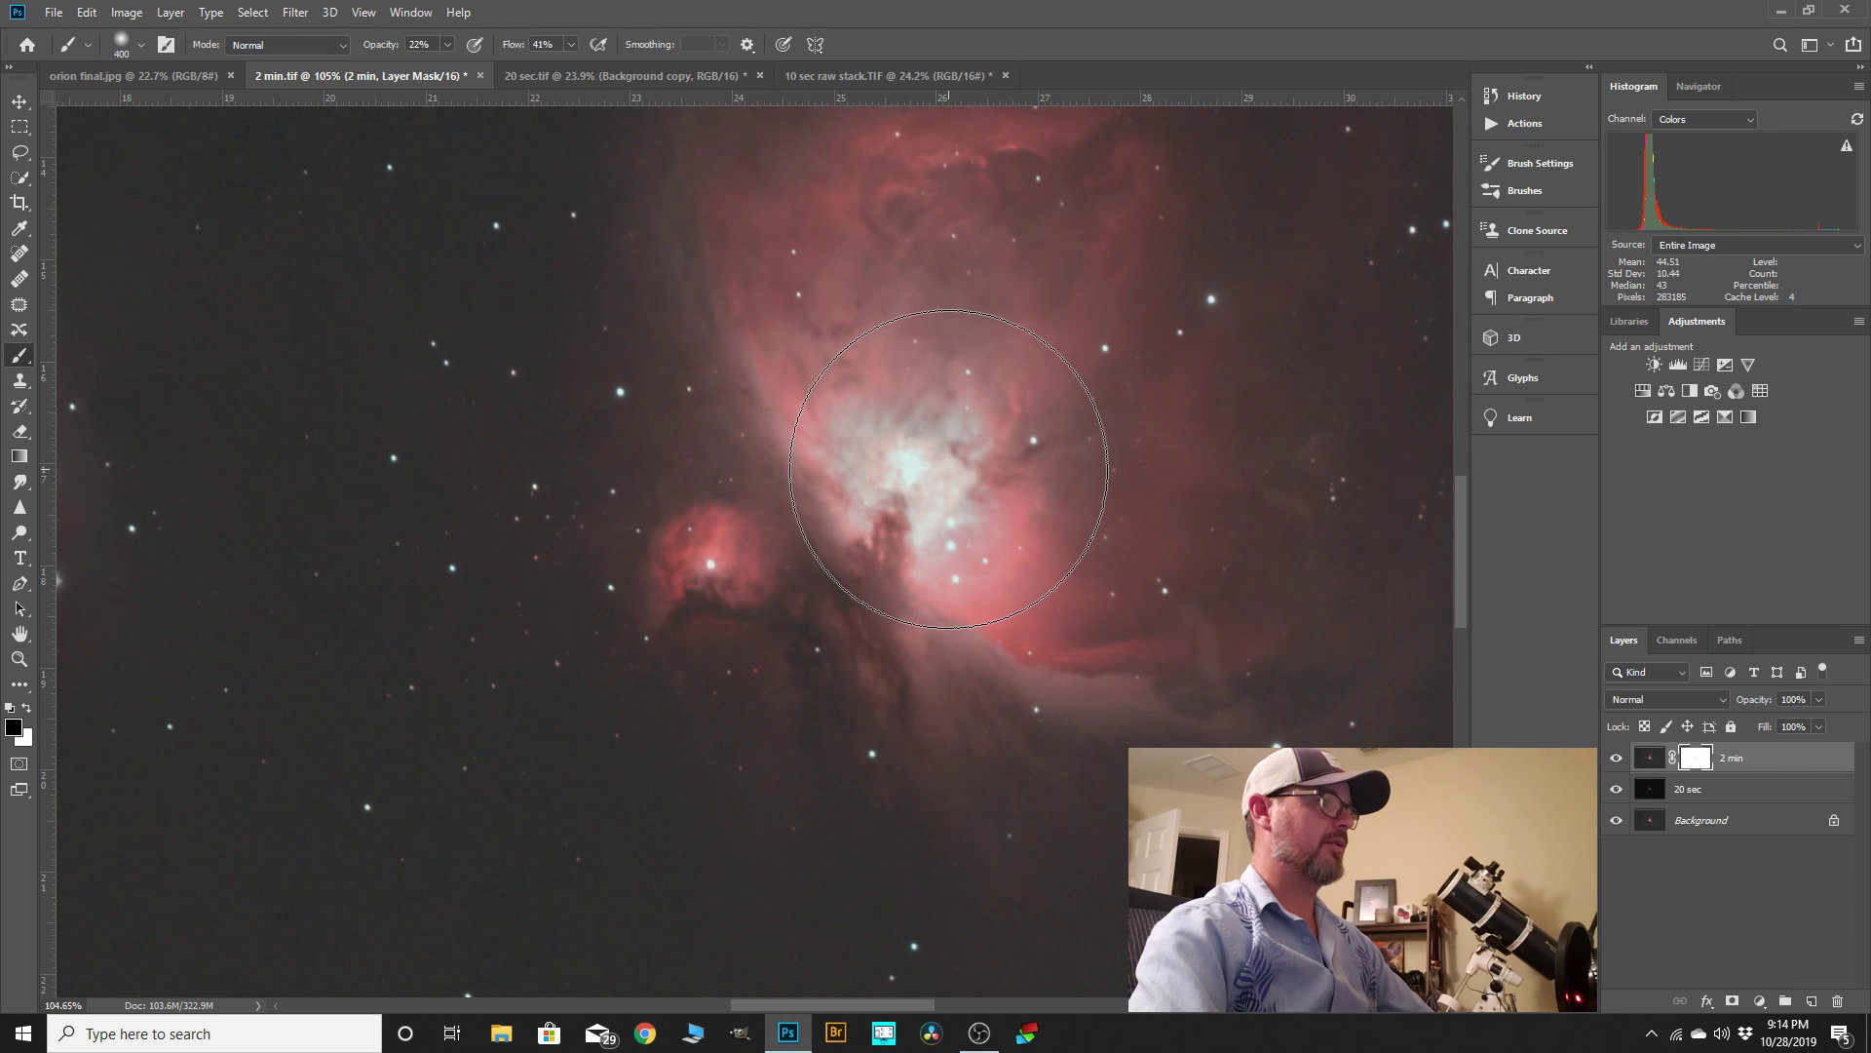
- Toggle the 20 sec layer's visibility to compare the nebula core with and without it, leaving the layer shown
scroll(942, 471, "down", 5)
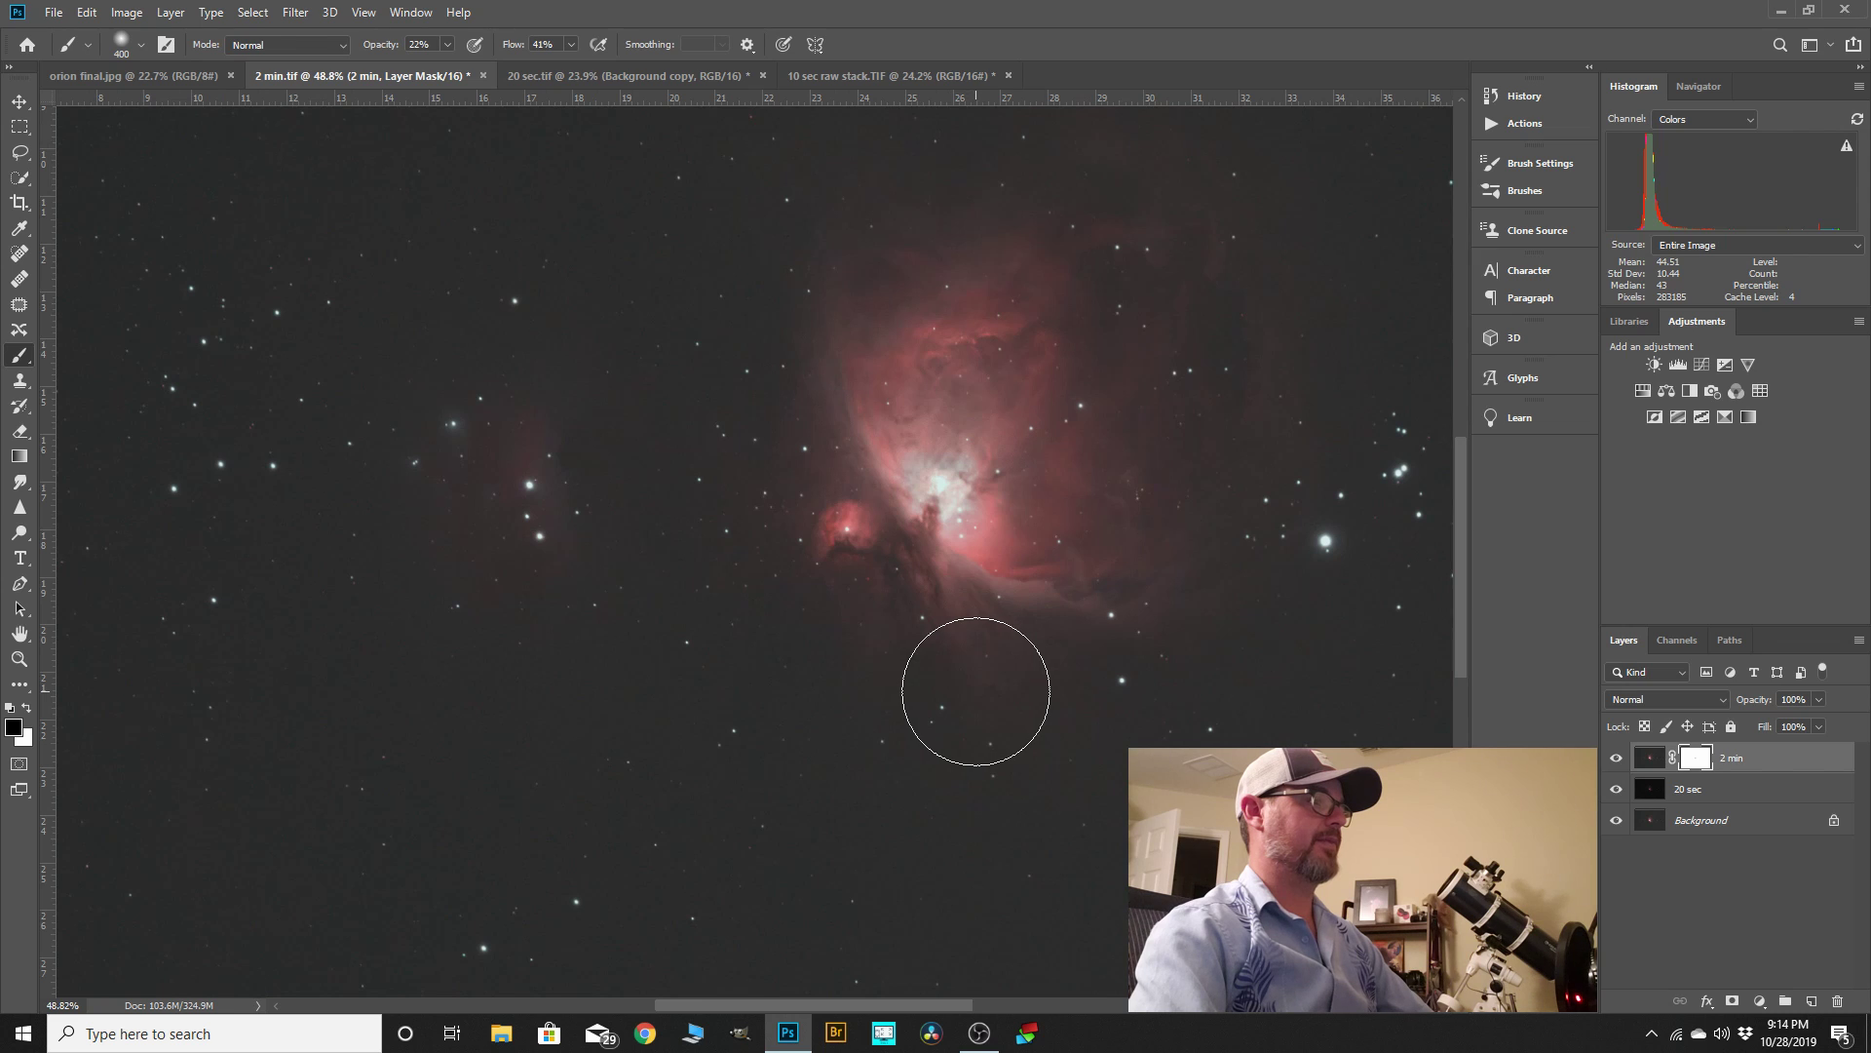
left_click(1617, 792)
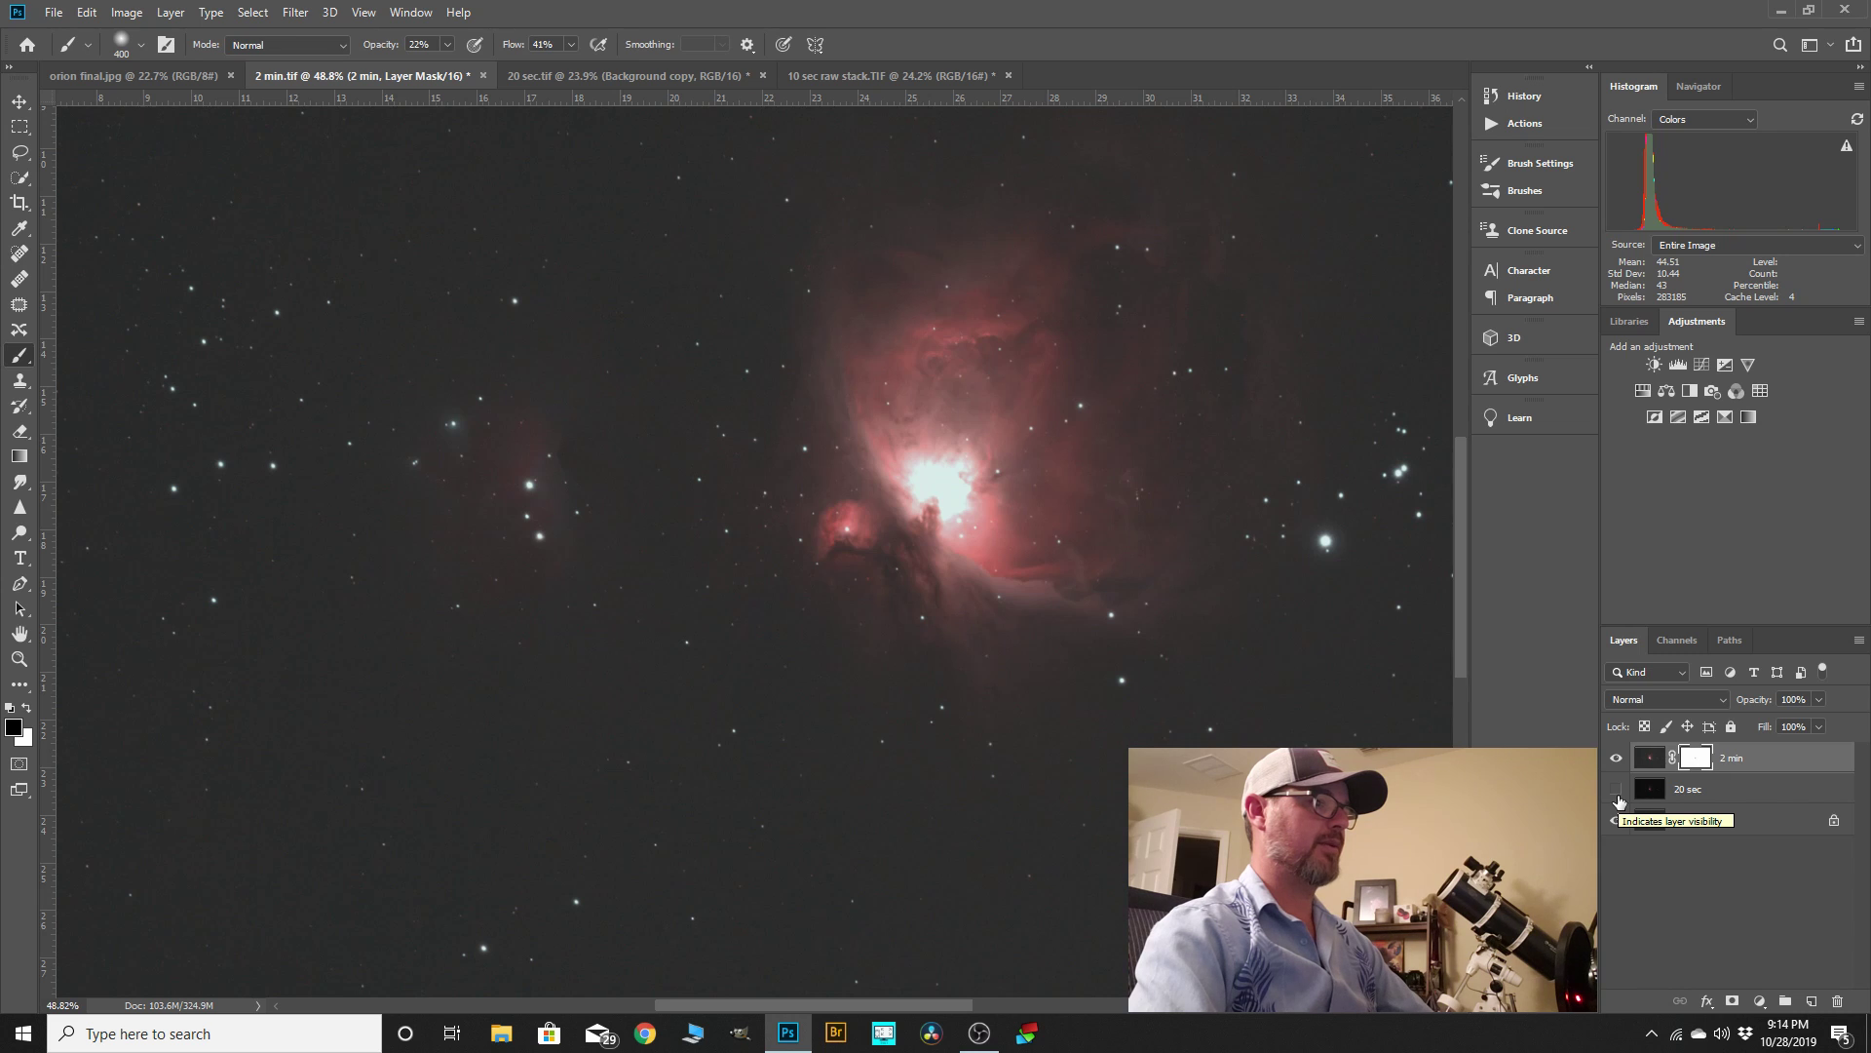
left_click(1617, 791)
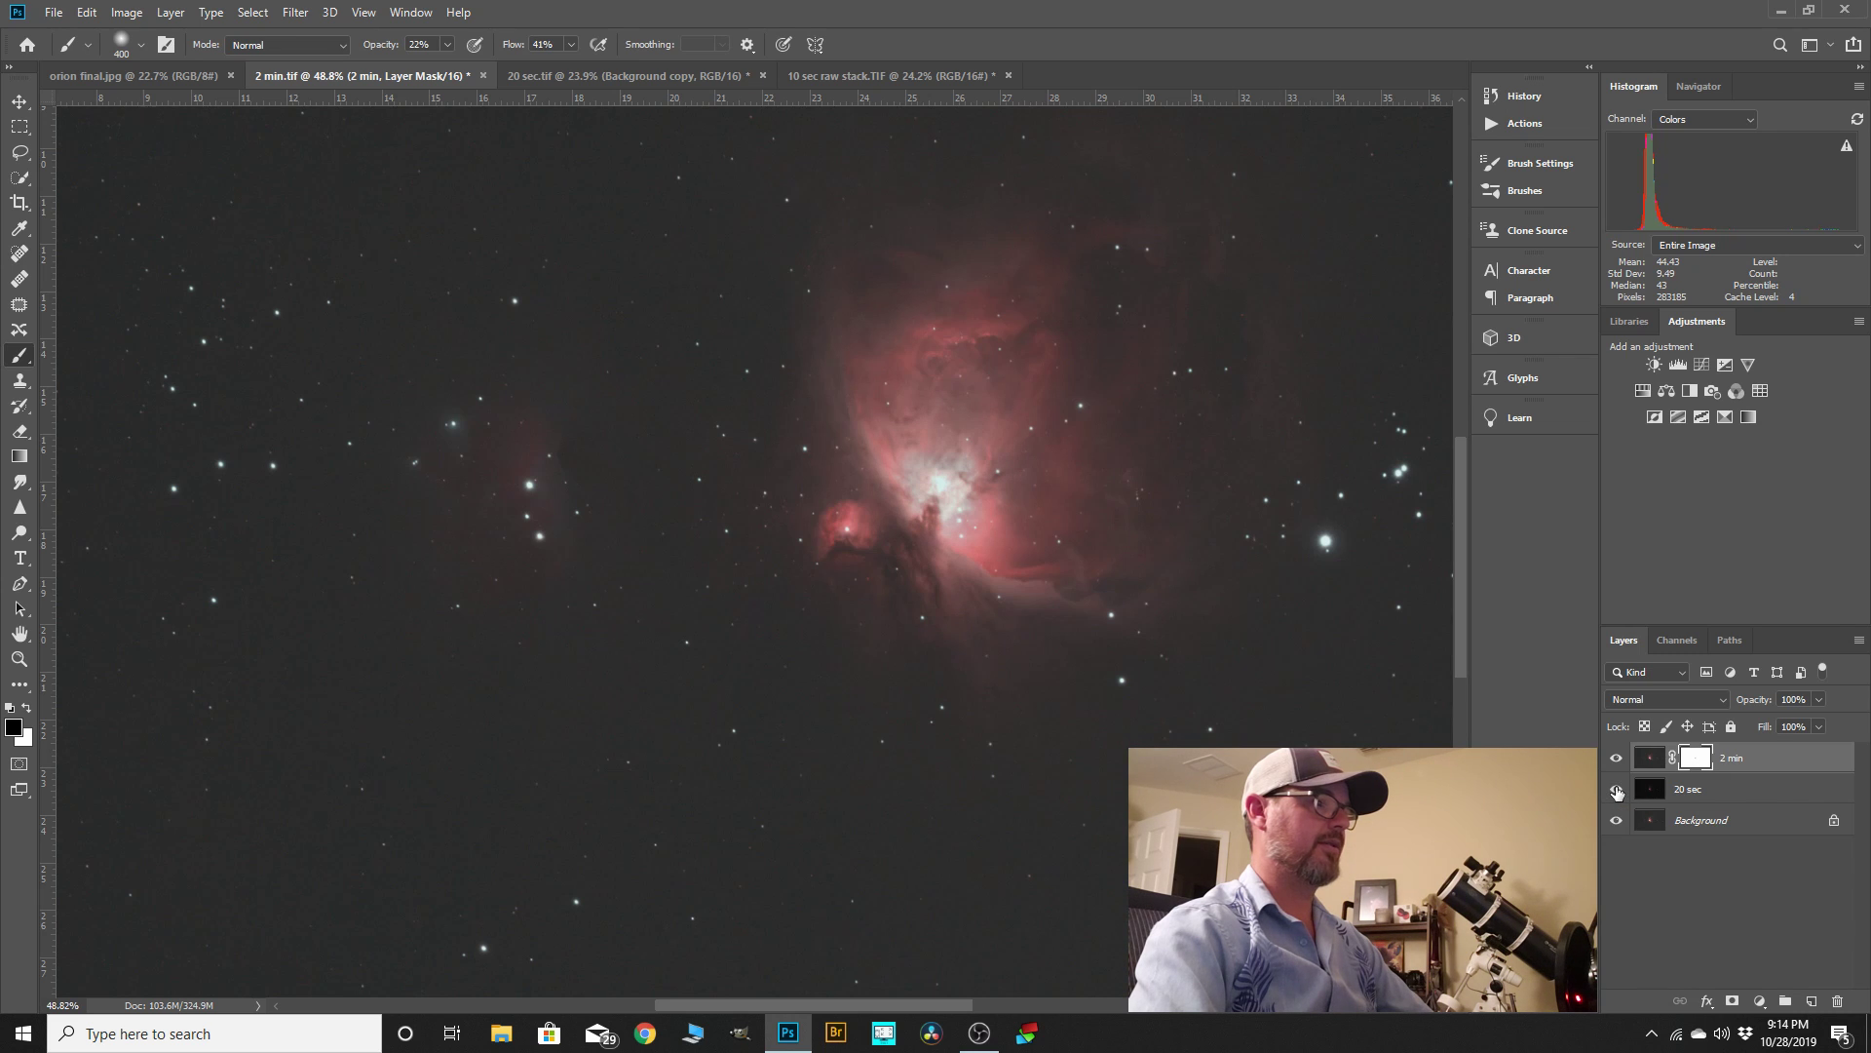
left_click(1617, 792)
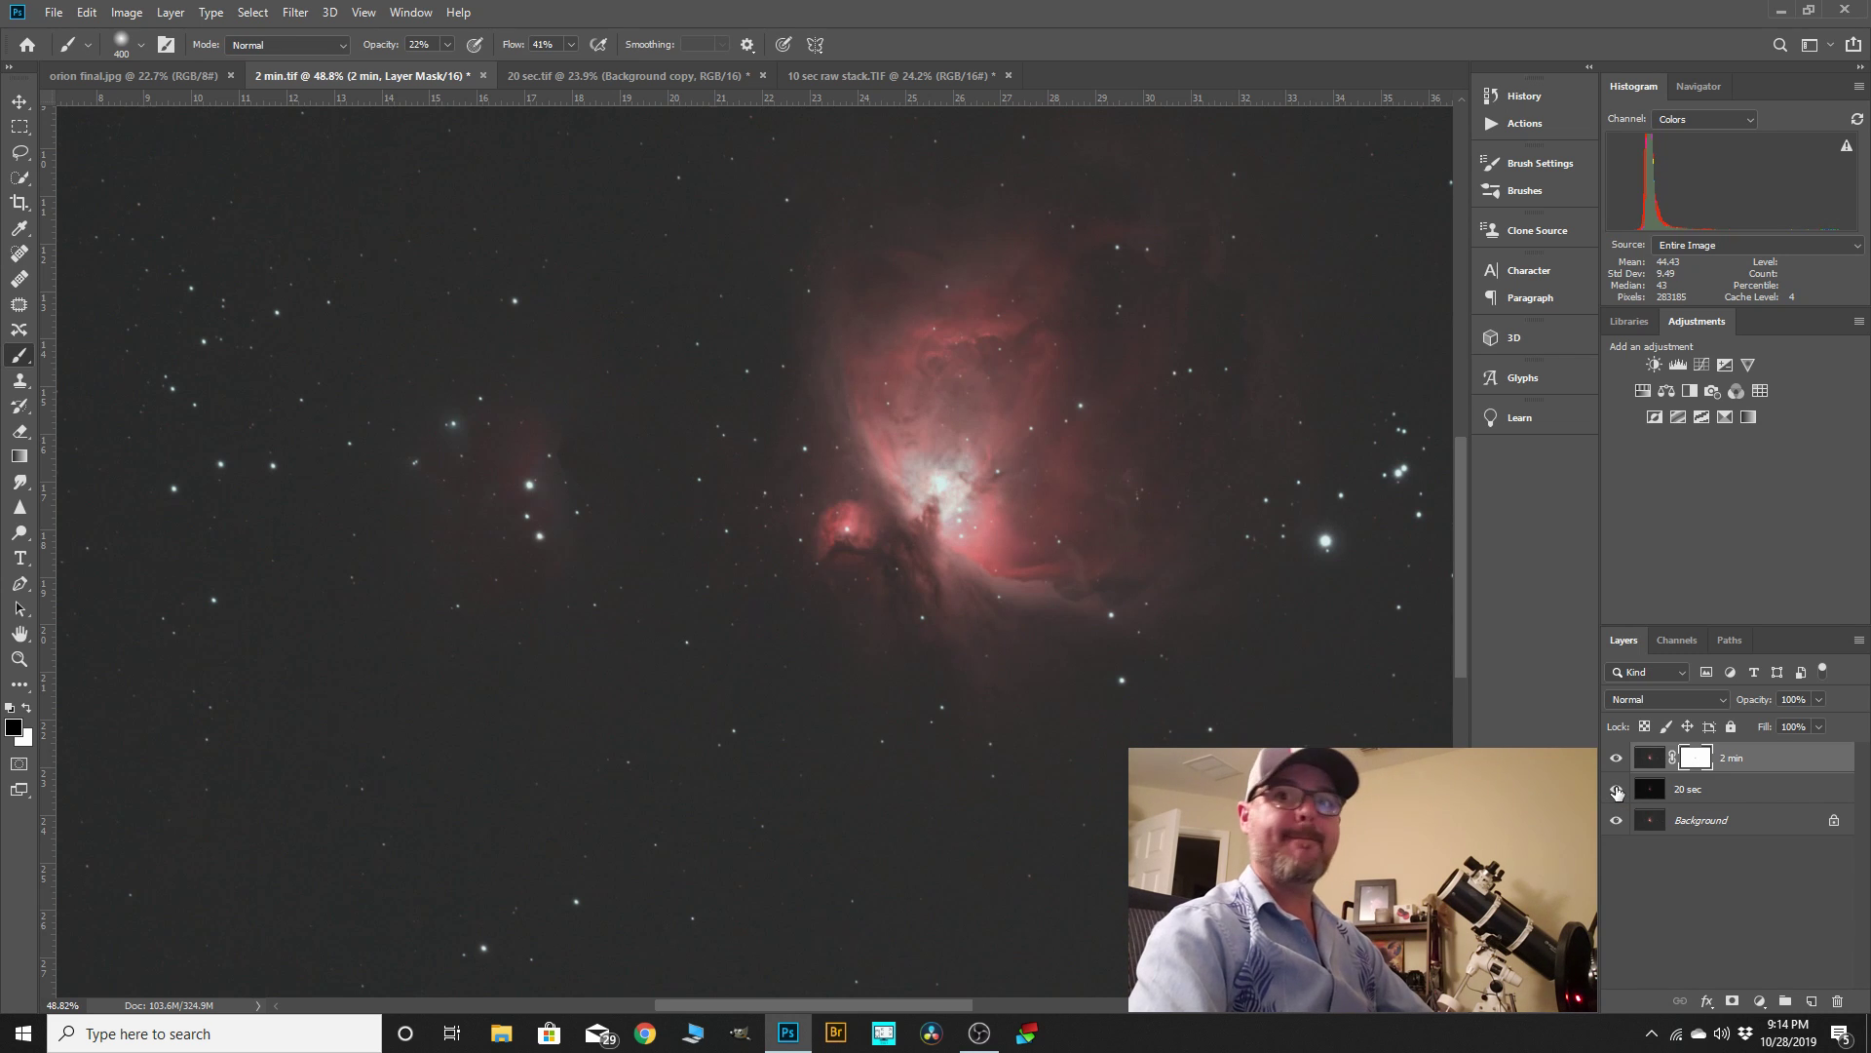
left_click(1617, 791)
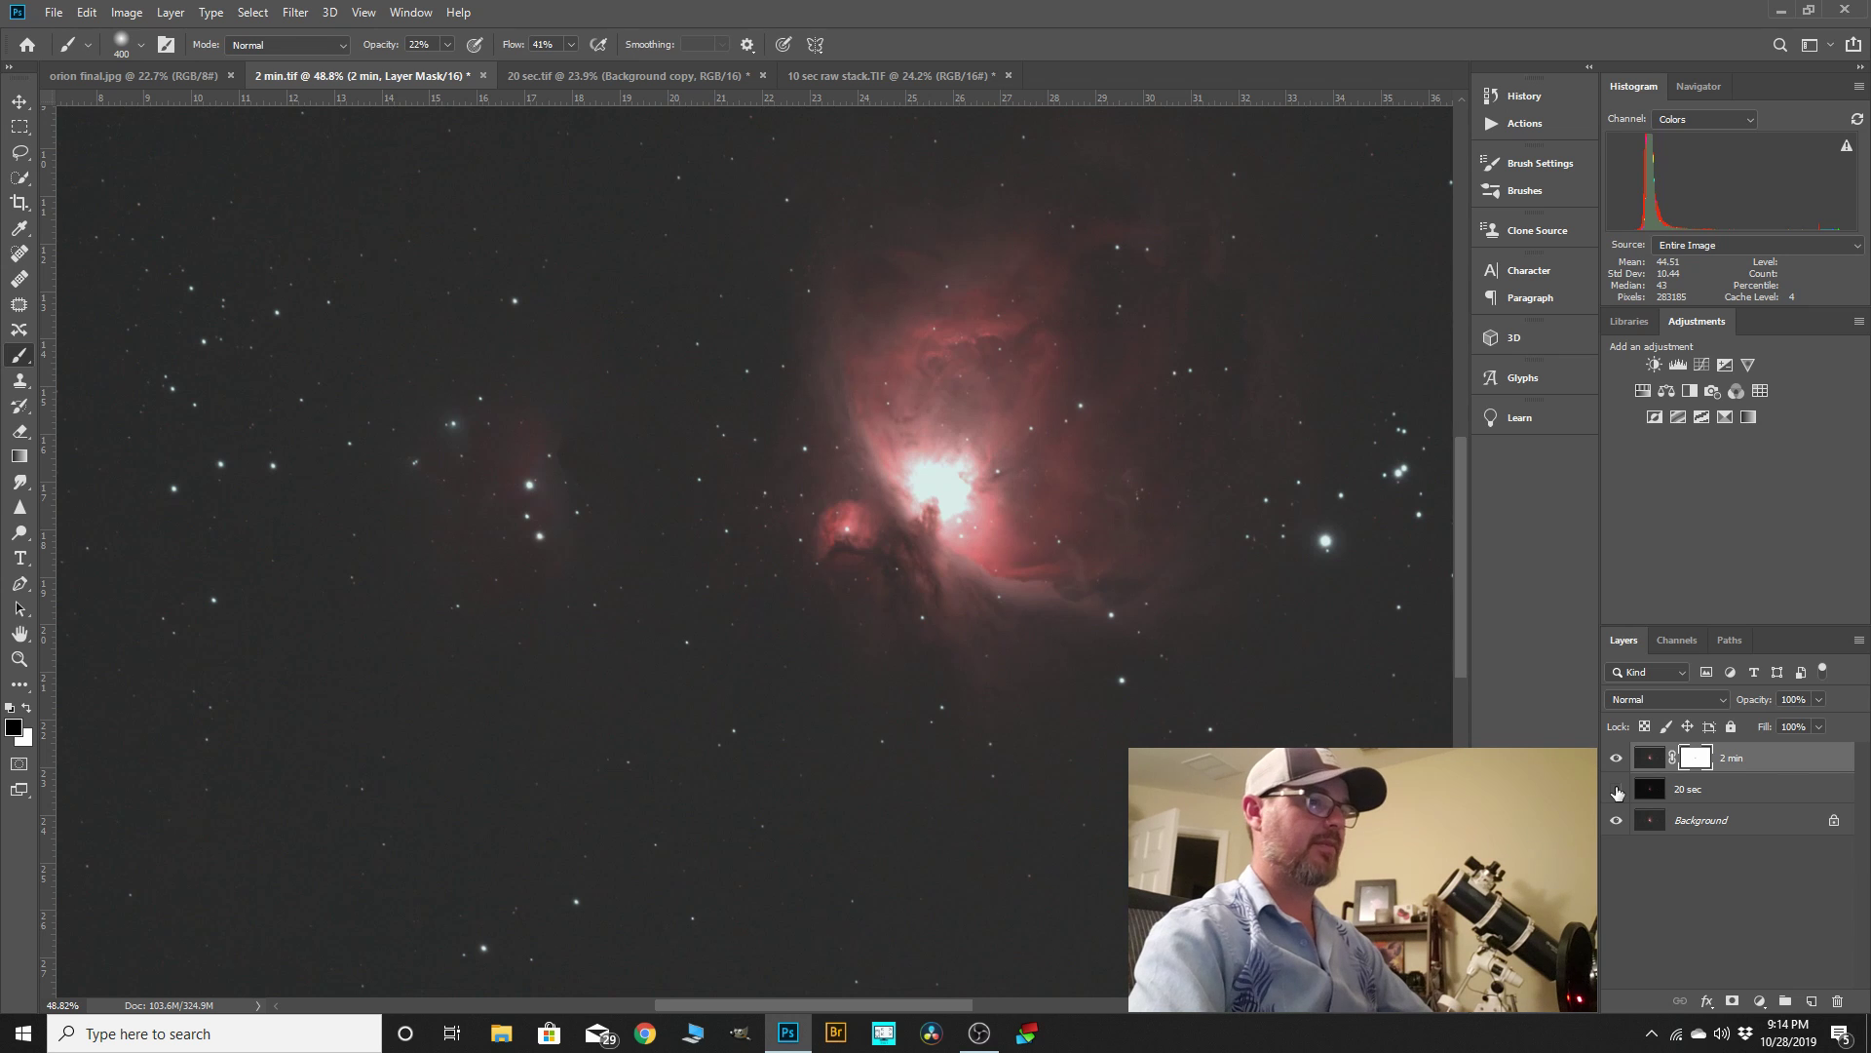
left_click(1617, 791)
scroll(936, 485, "up", 4)
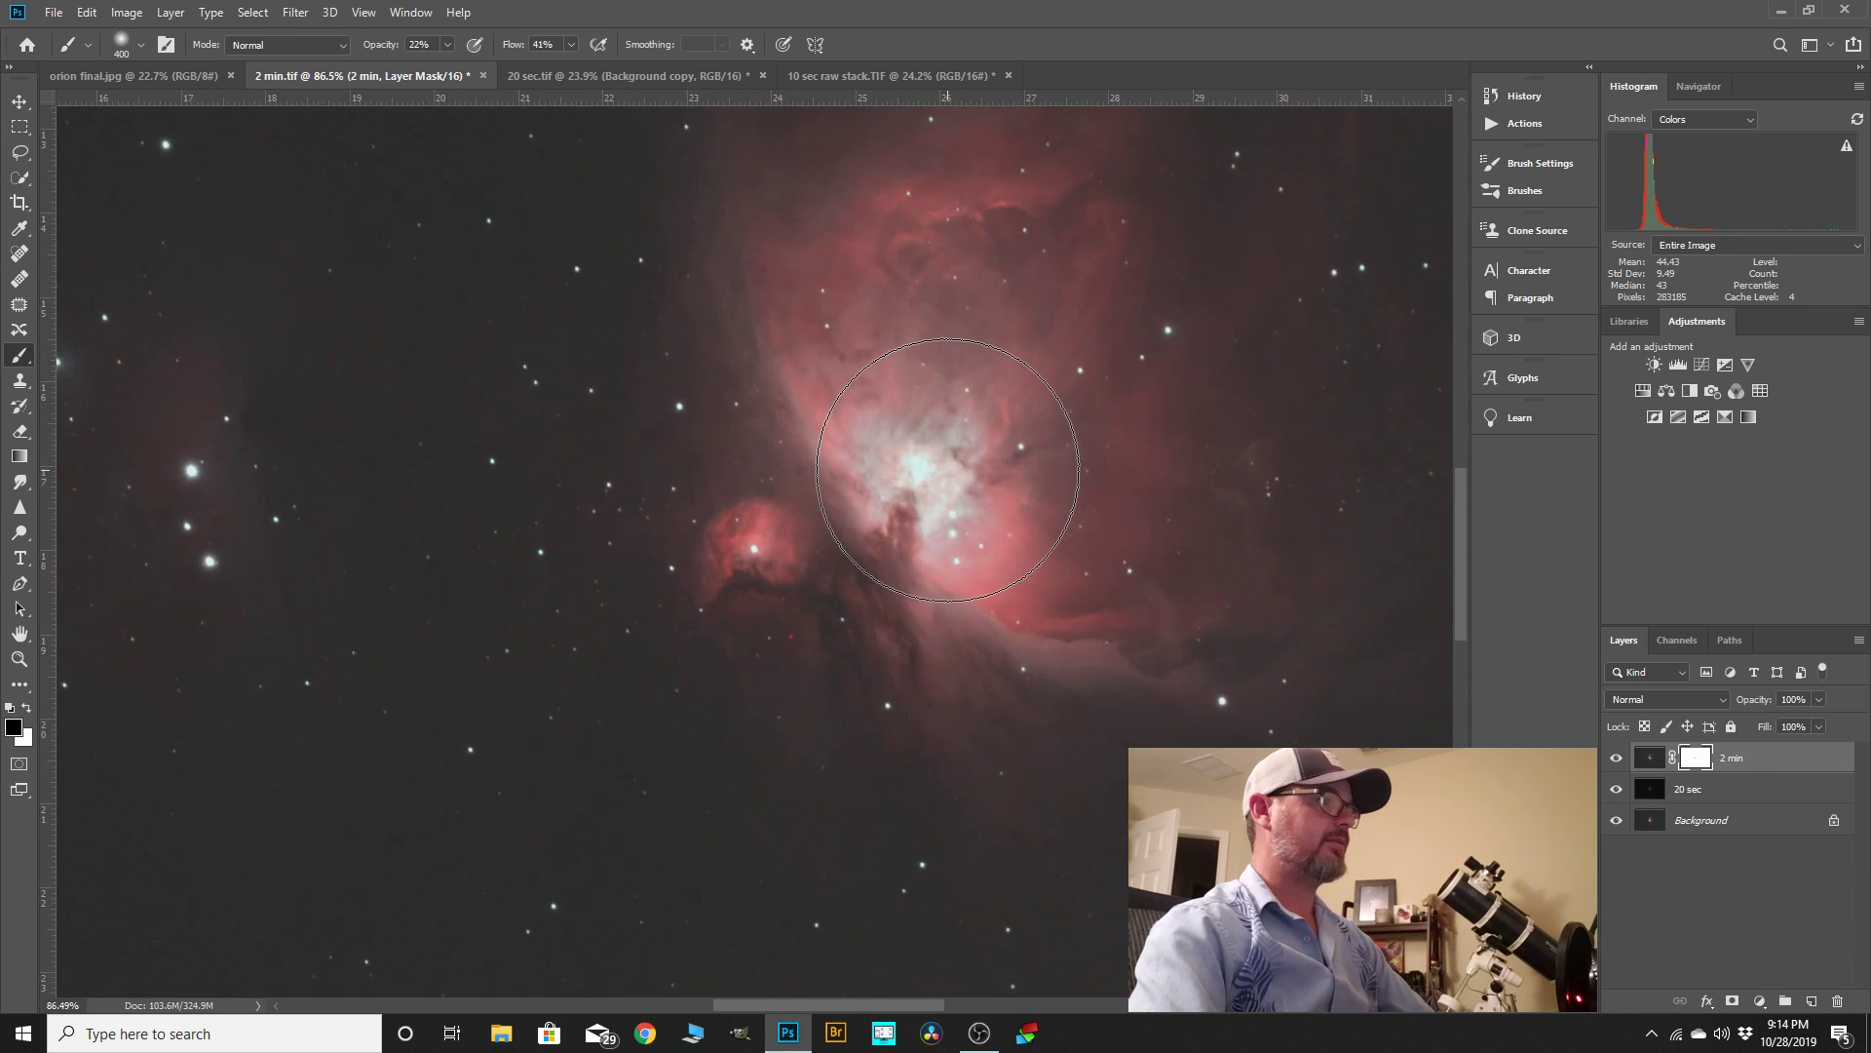
scroll(907, 474, "up", 1)
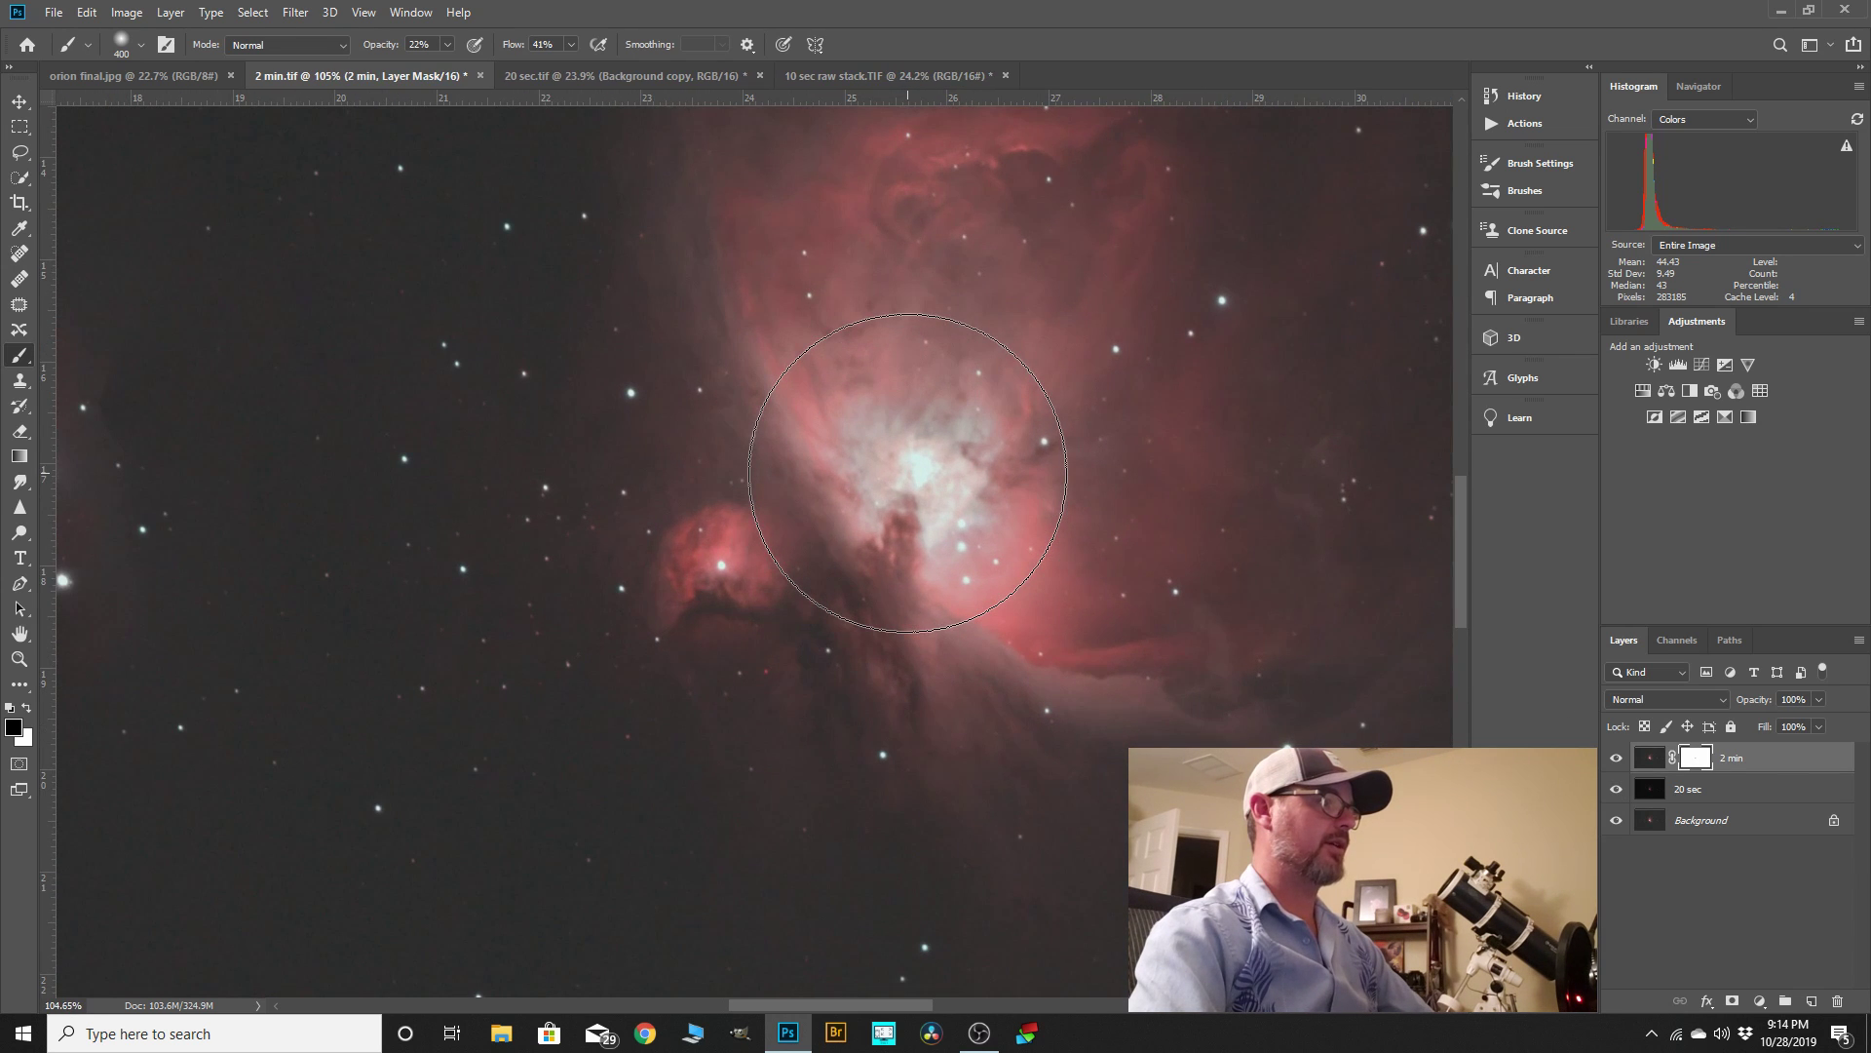
scroll(936, 487, "down", 1)
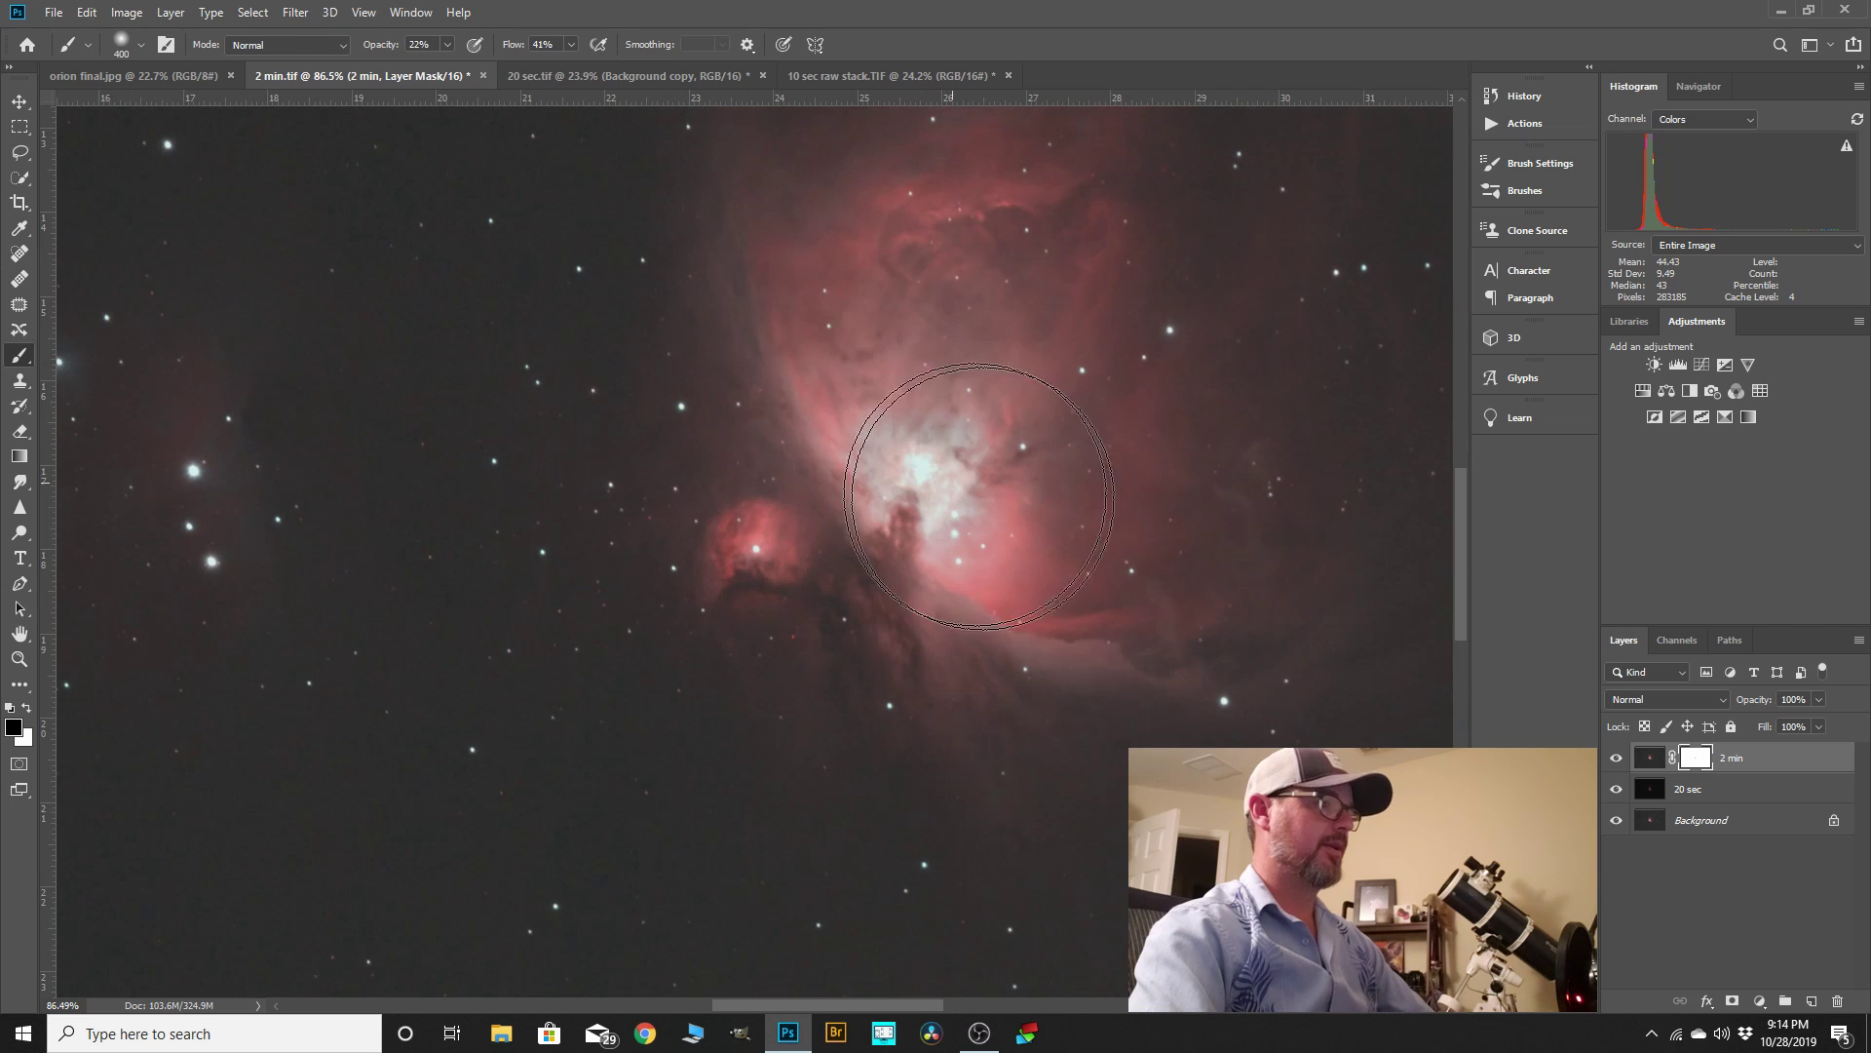
- Select the 2 min and 20 sec layers together and merge them into one layer
left_click(1758, 764)
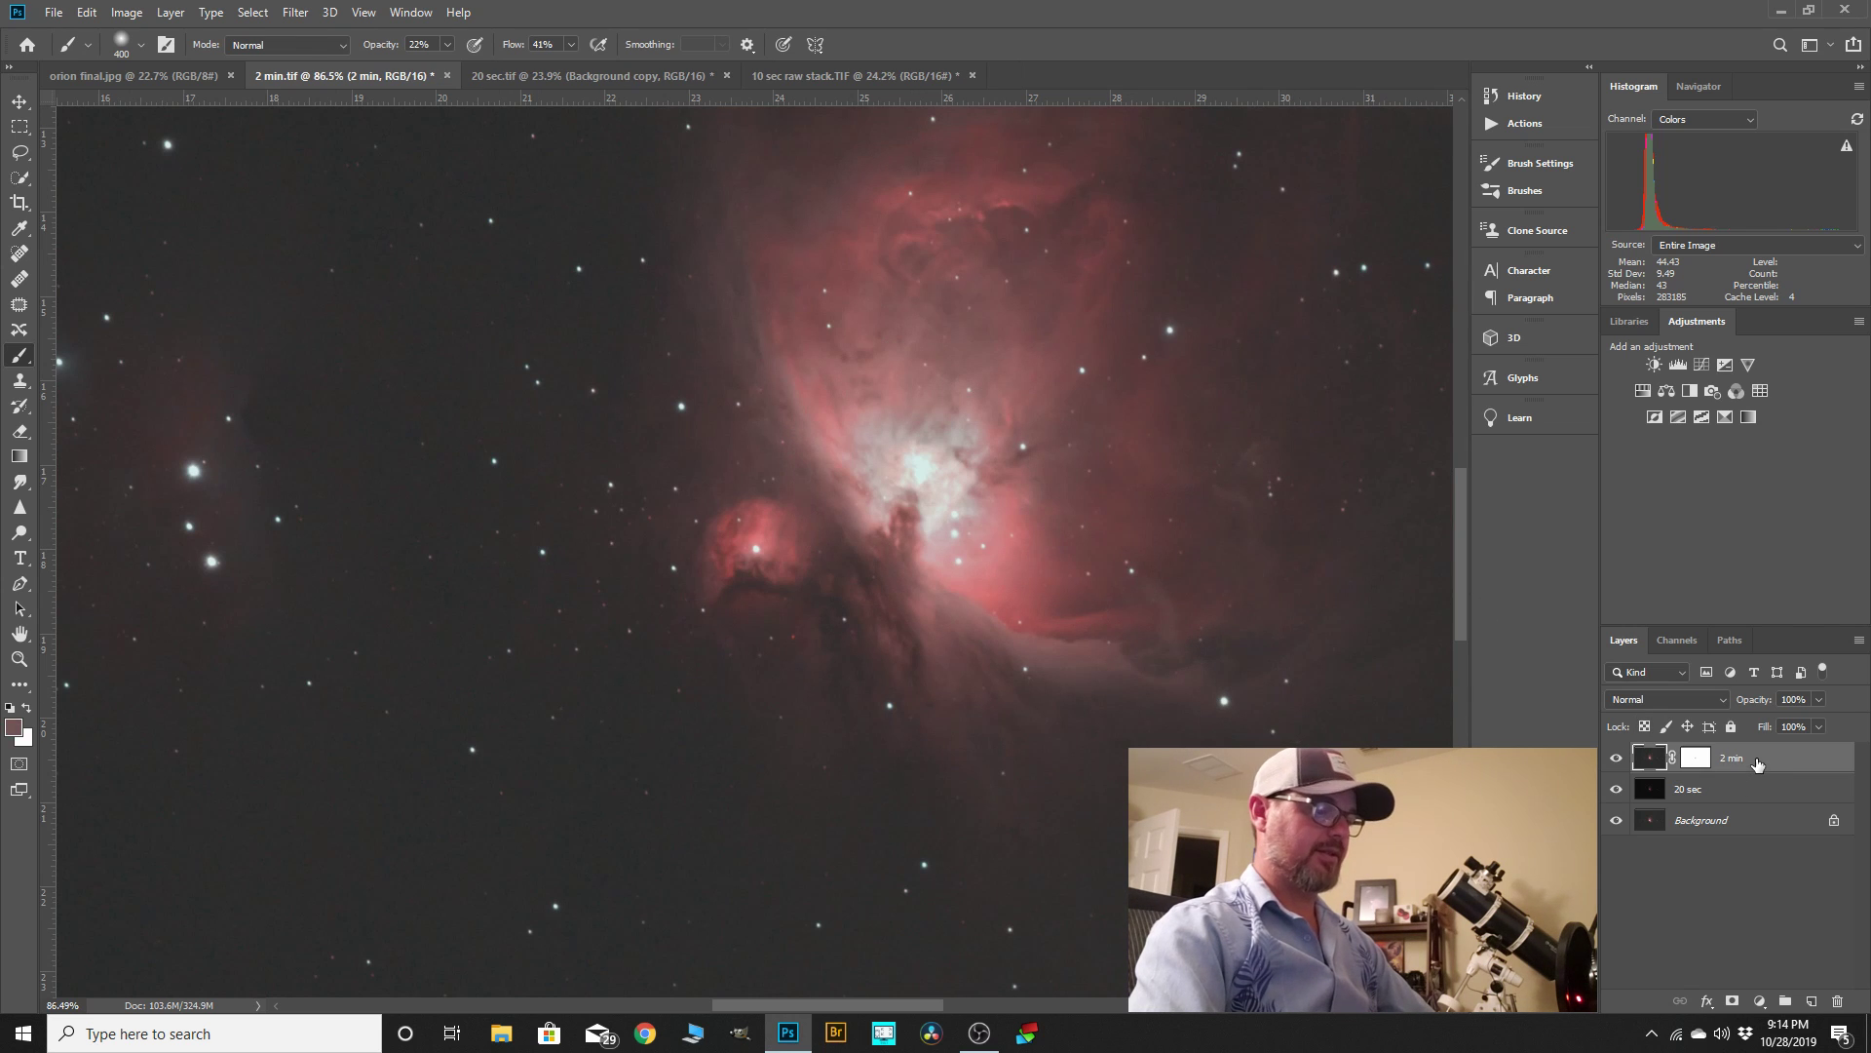
left_click(1722, 791, "shift")
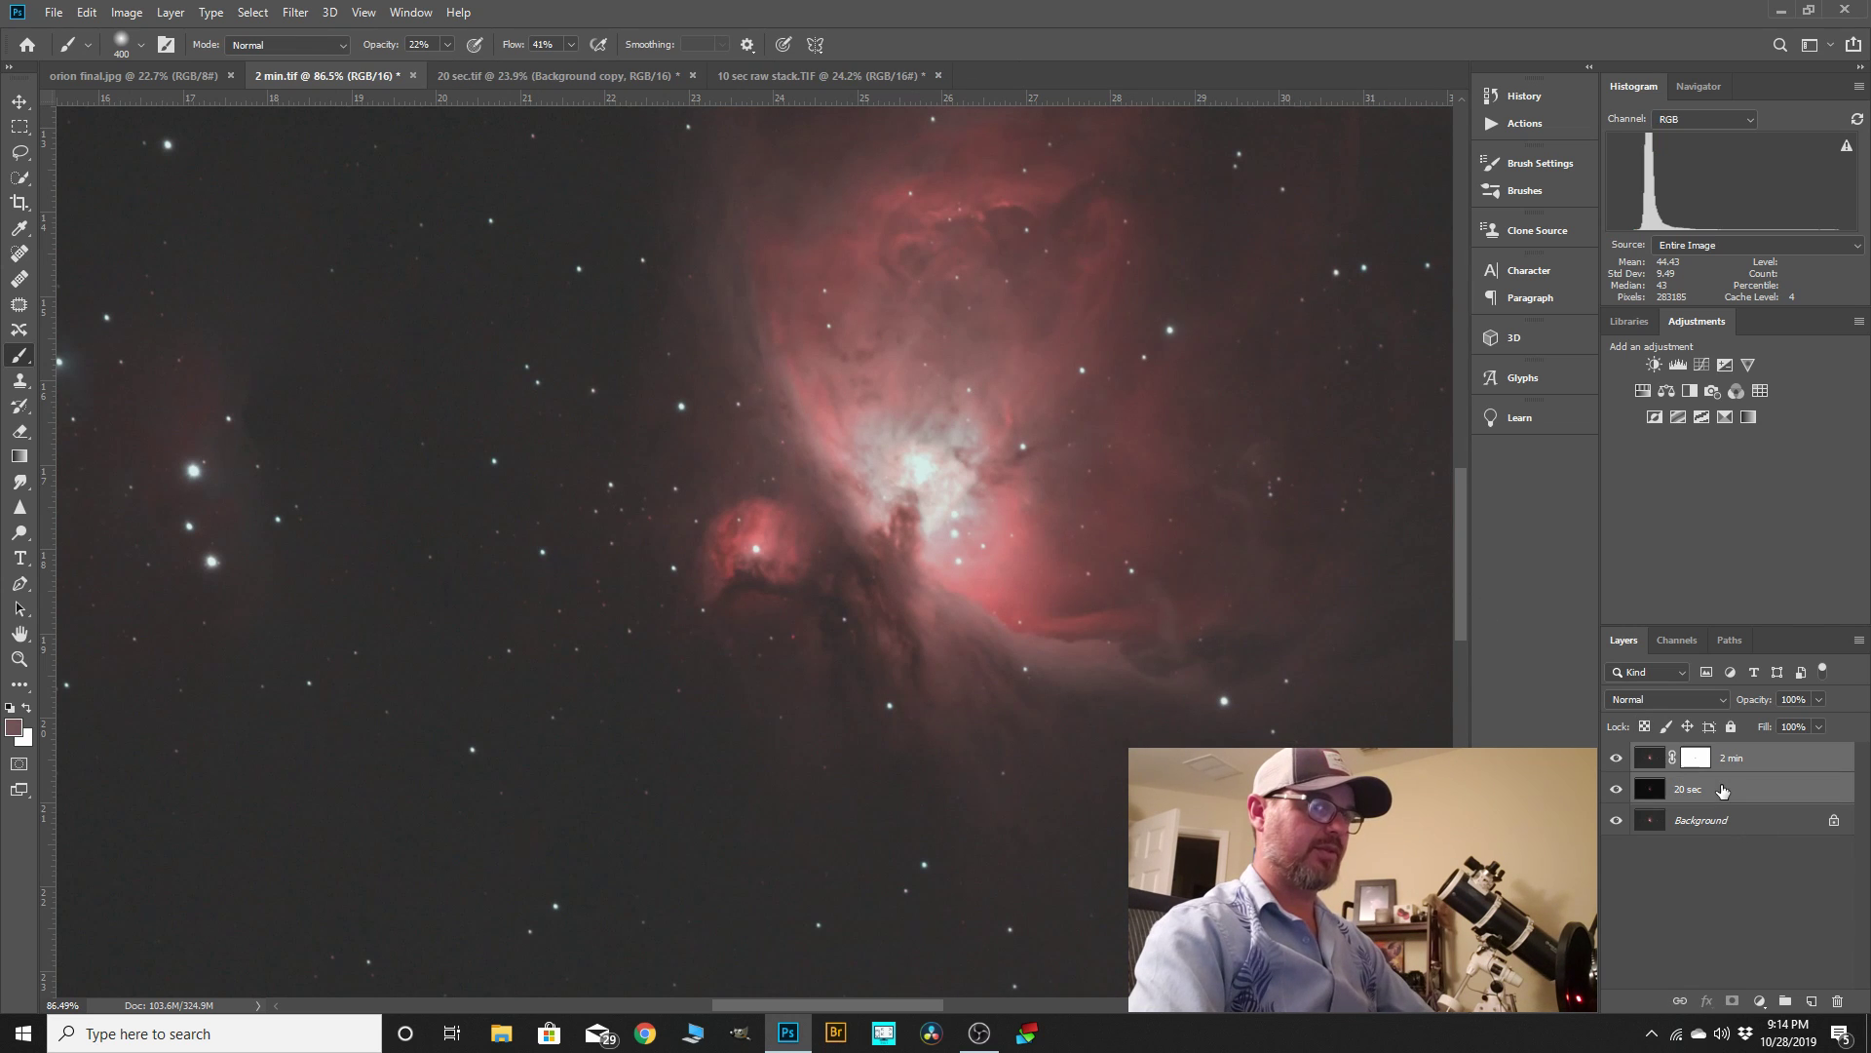
right_click(1721, 787)
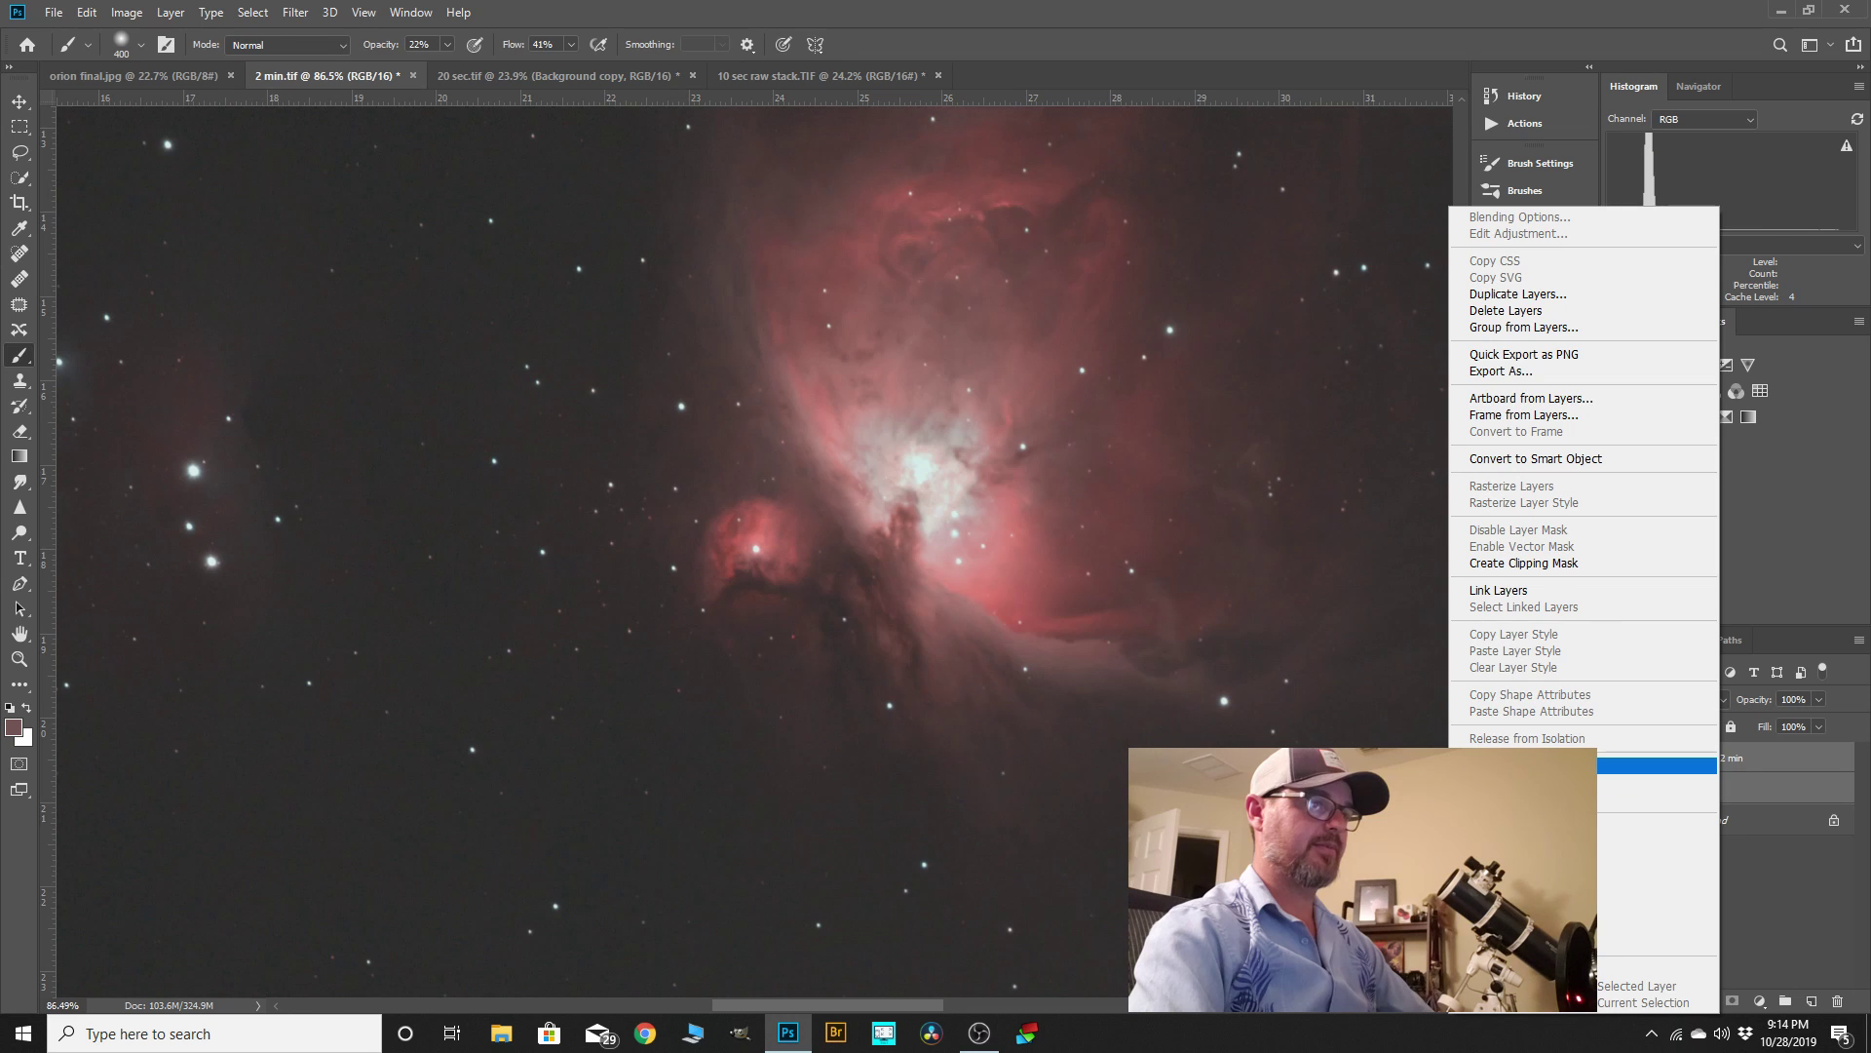
left_click(1520, 765)
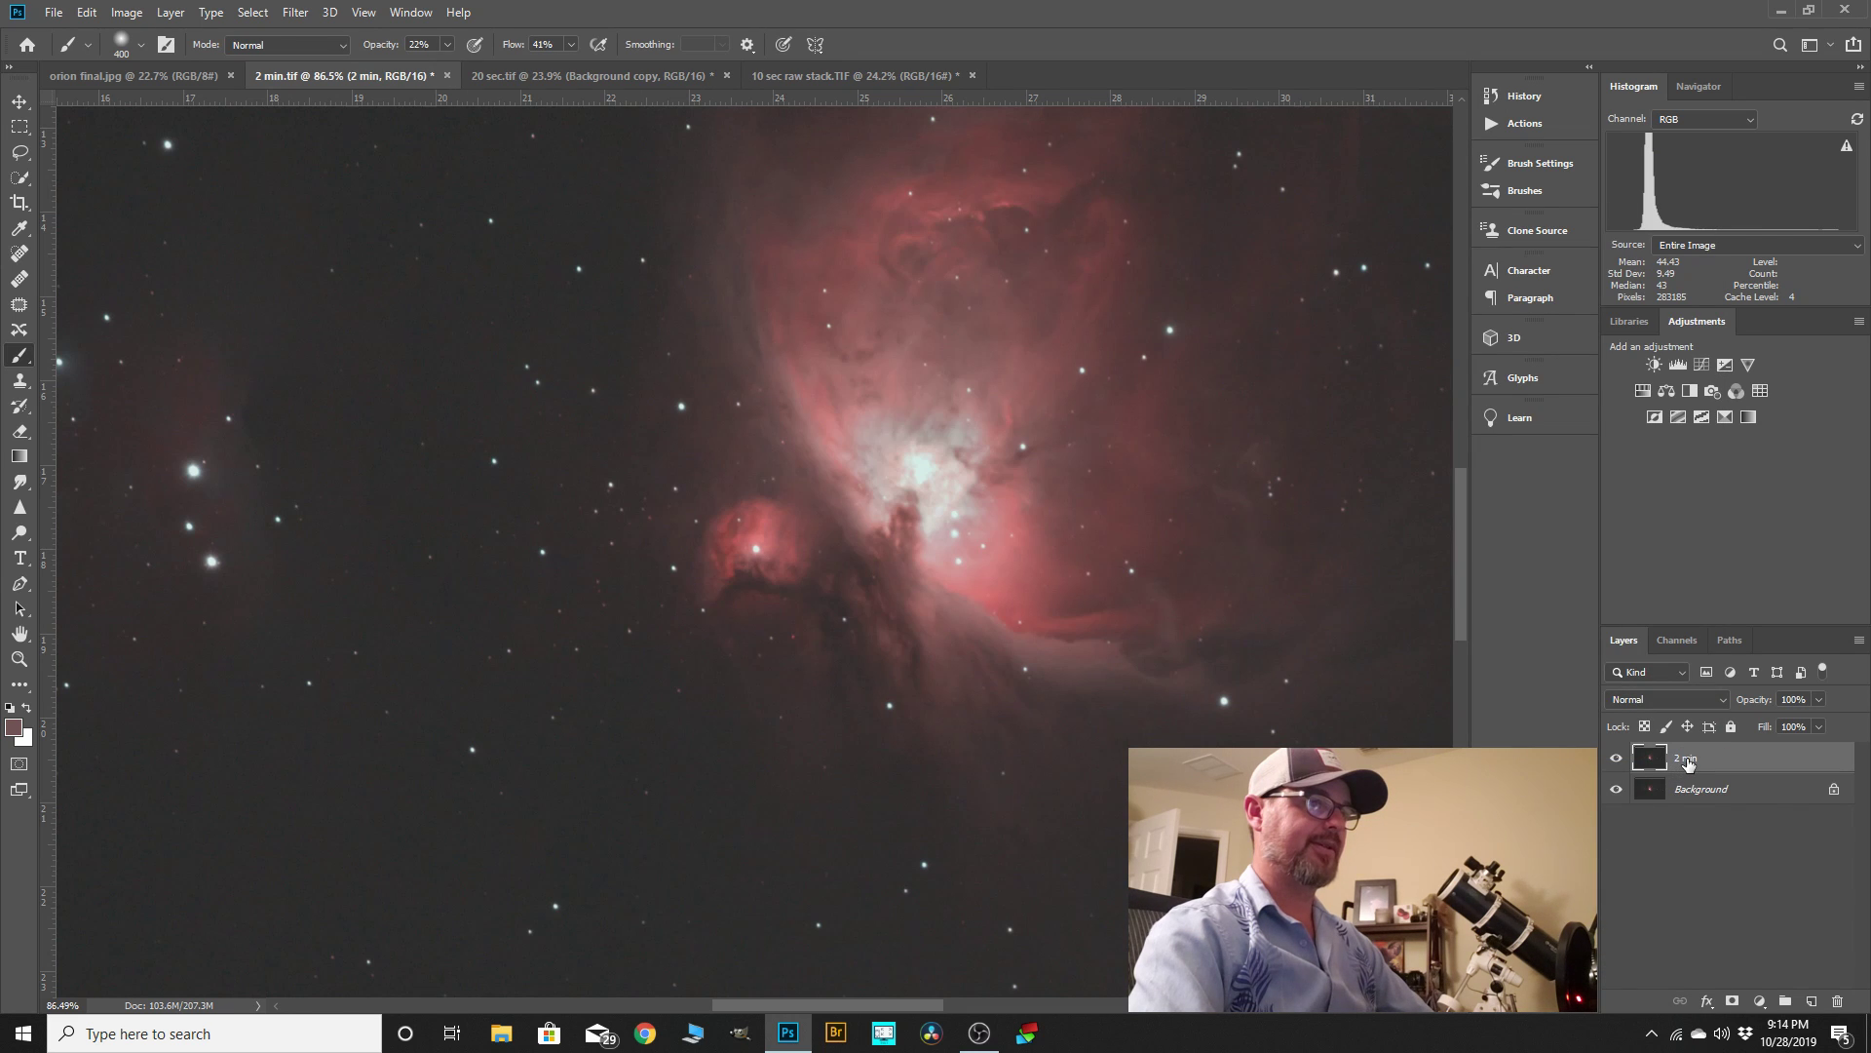
- Copy the entire 10 sec raw stack.TIF image into 2 min.tif as the uppermost layer and lower its opacity to 49%
left_click(776, 78)
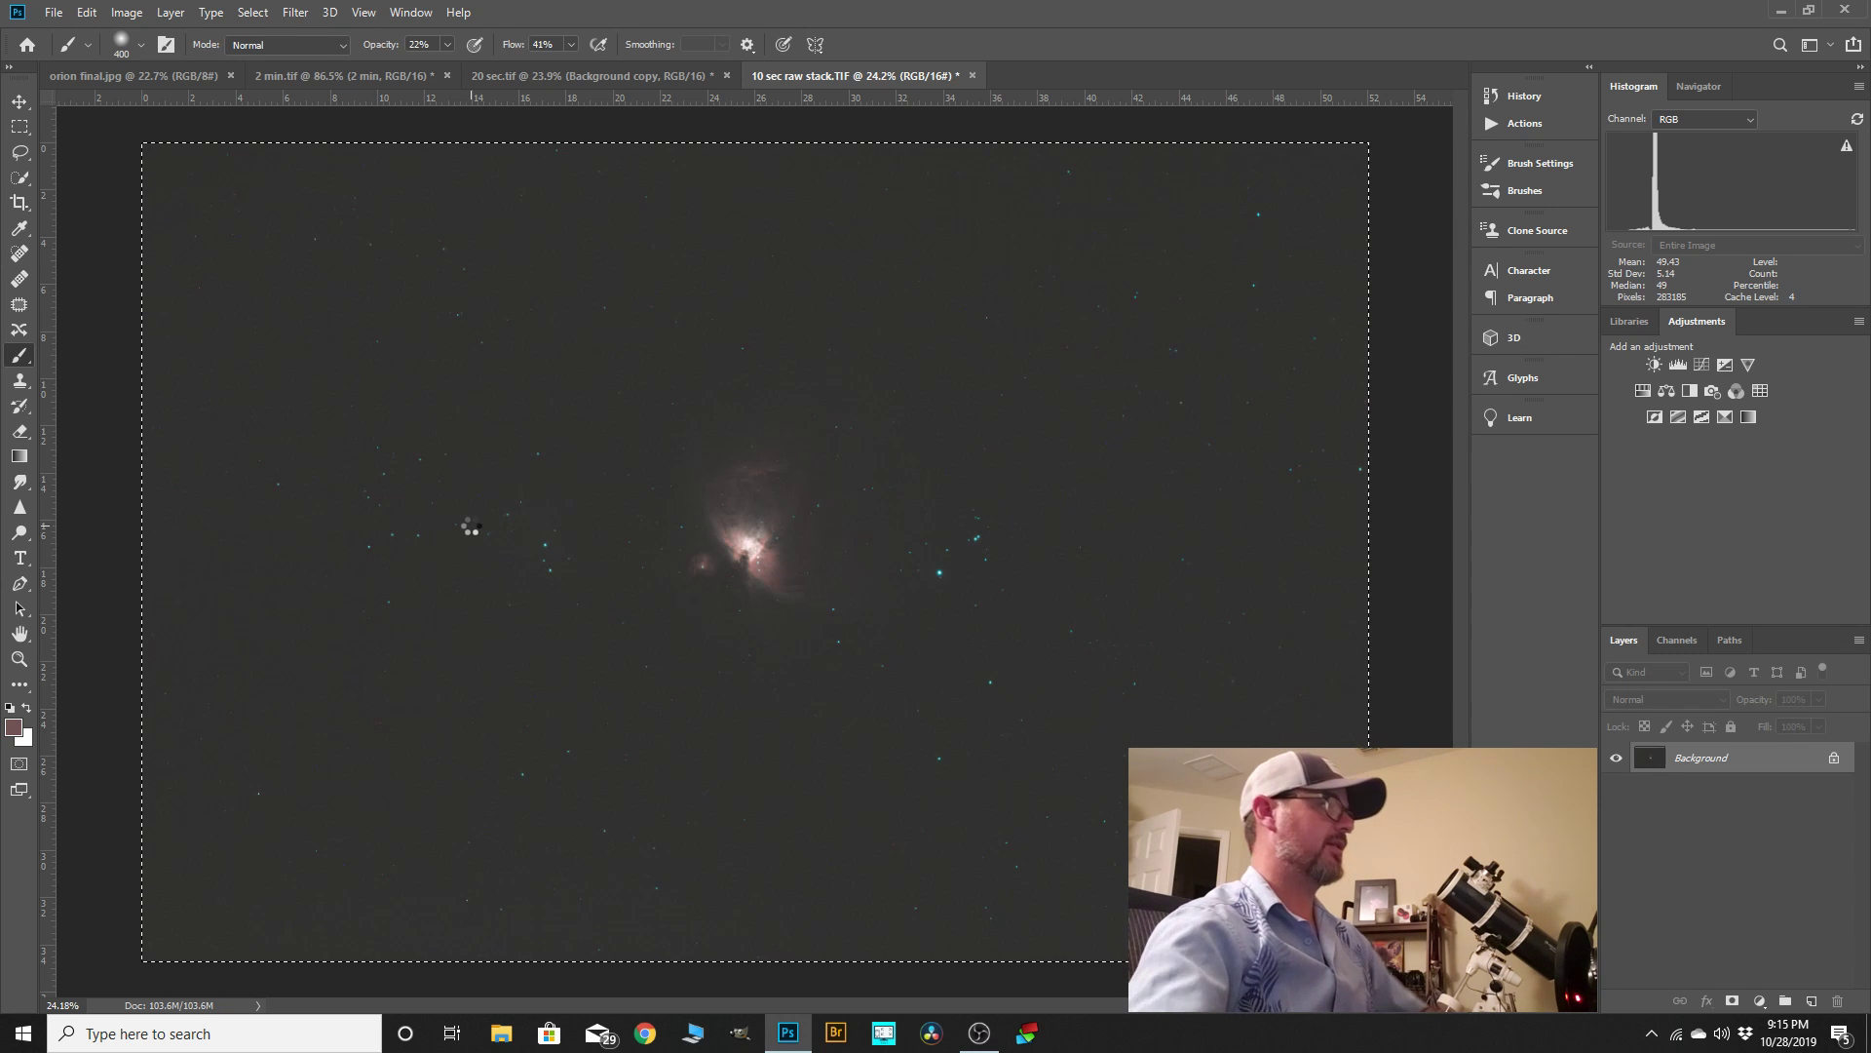
left_click(343, 78)
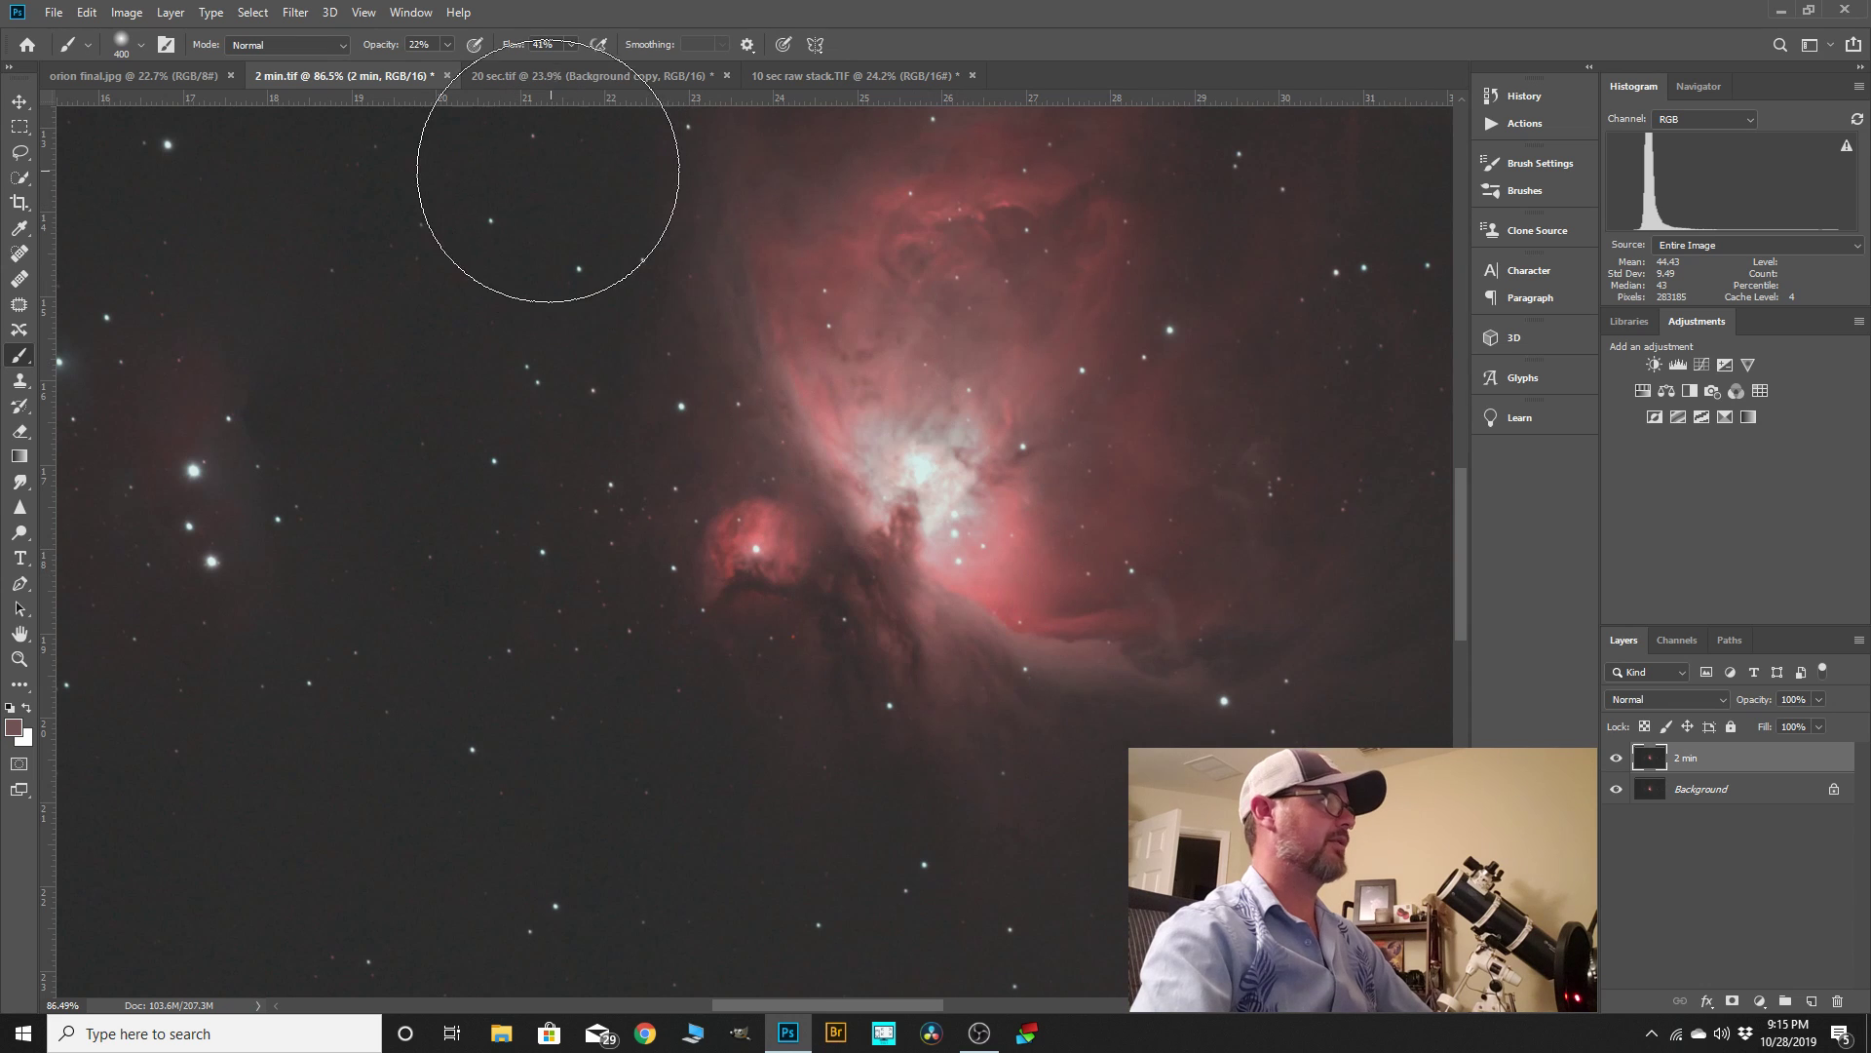
key("ctrl+v")
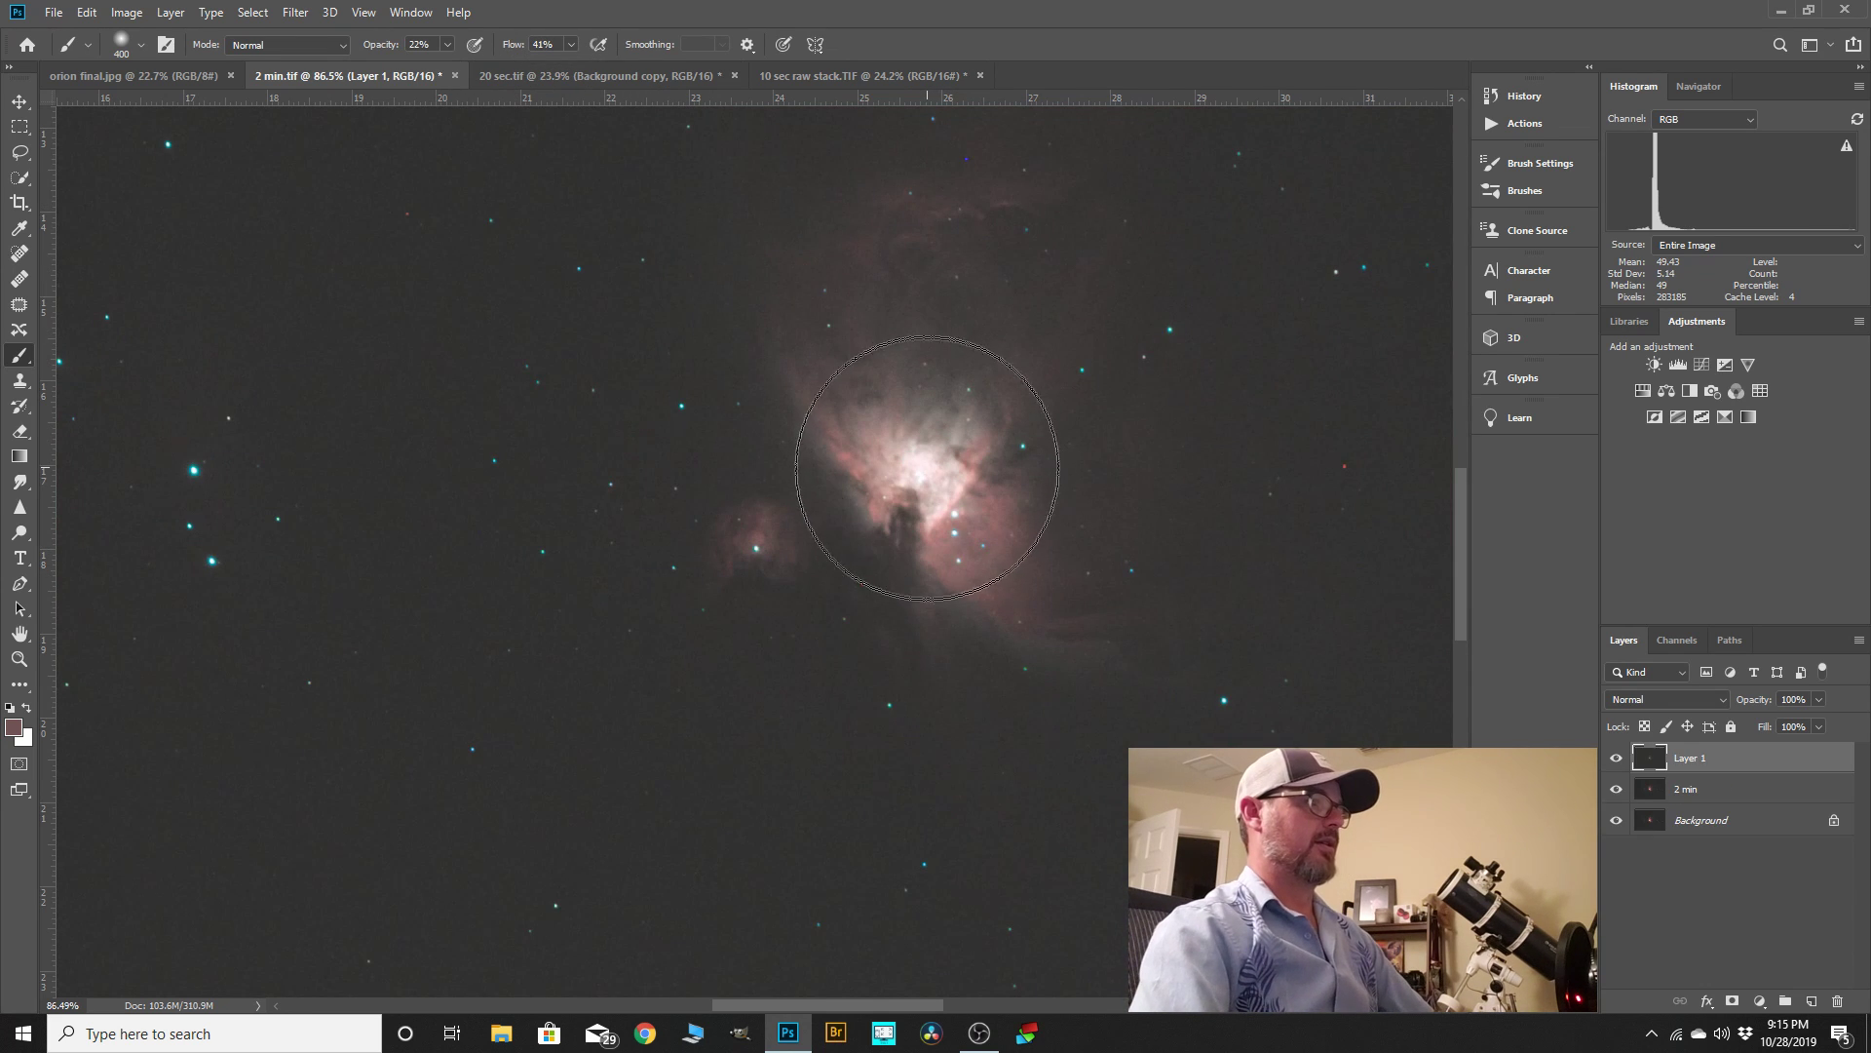
left_click(1819, 699)
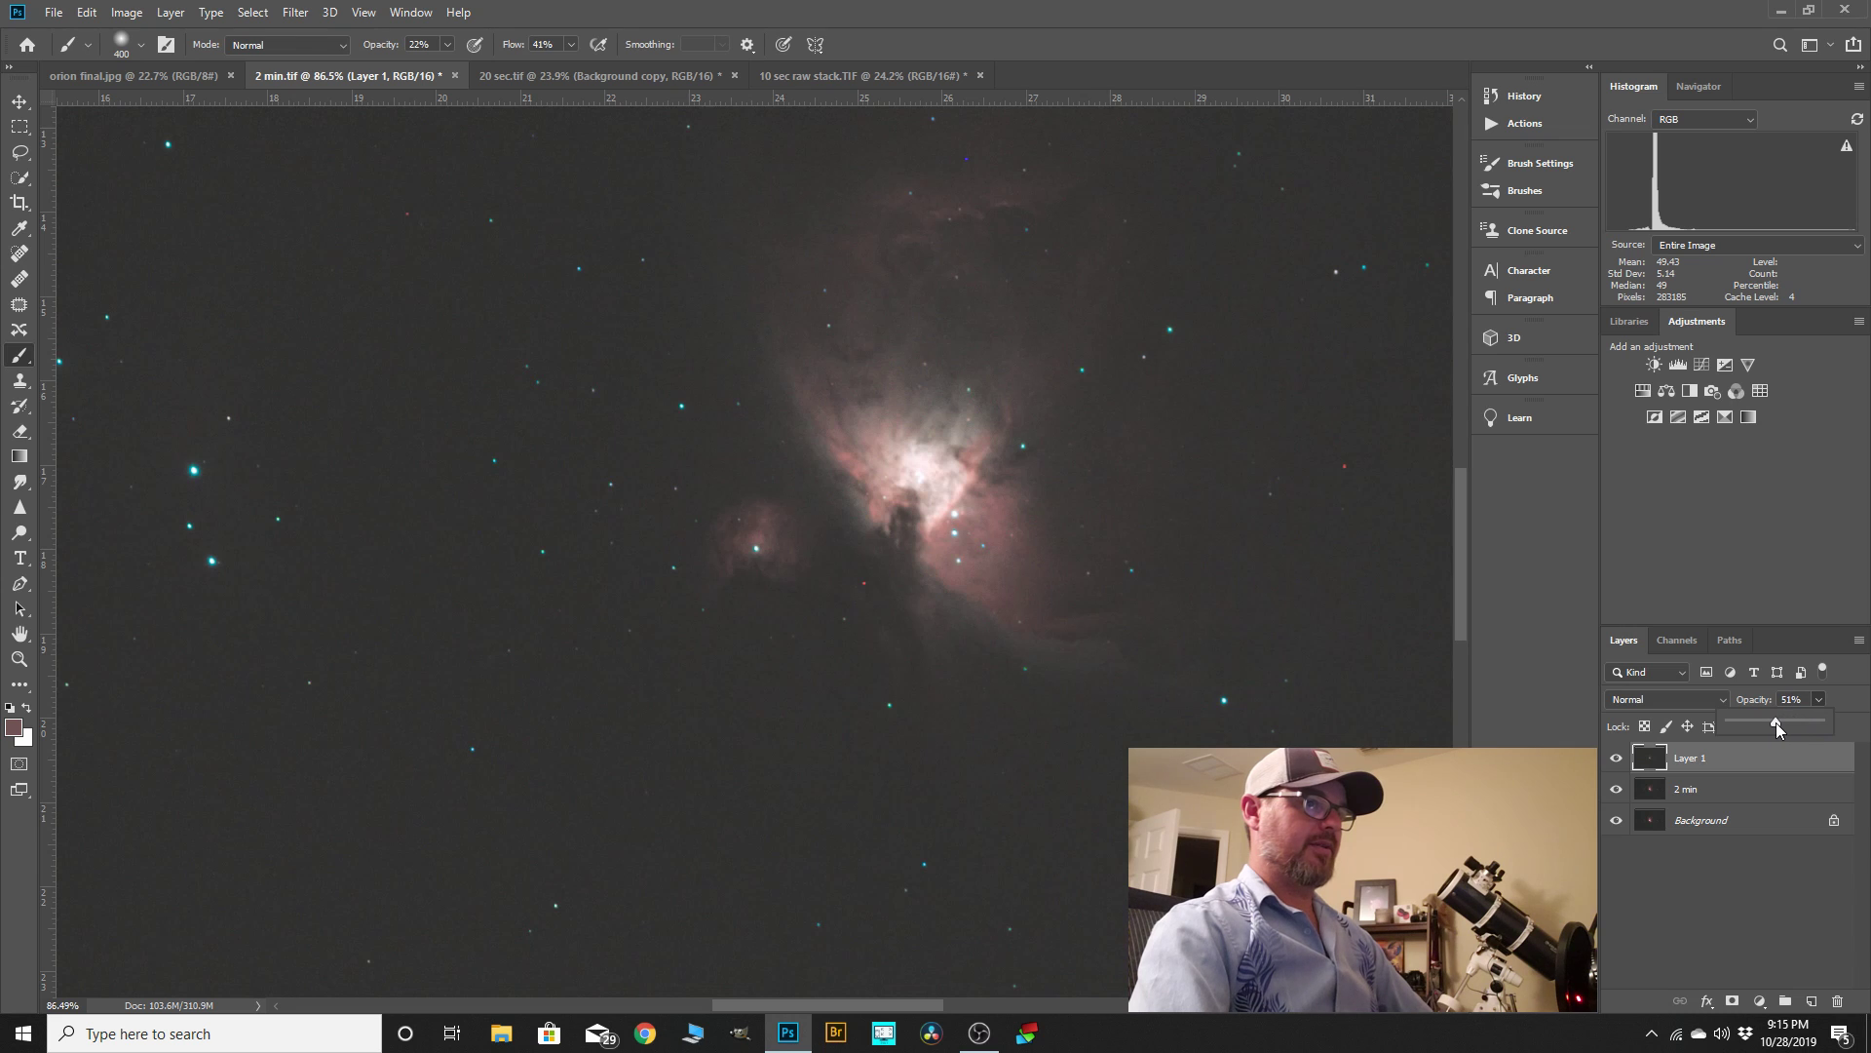
left_click_drag(1776, 723, 1774, 722)
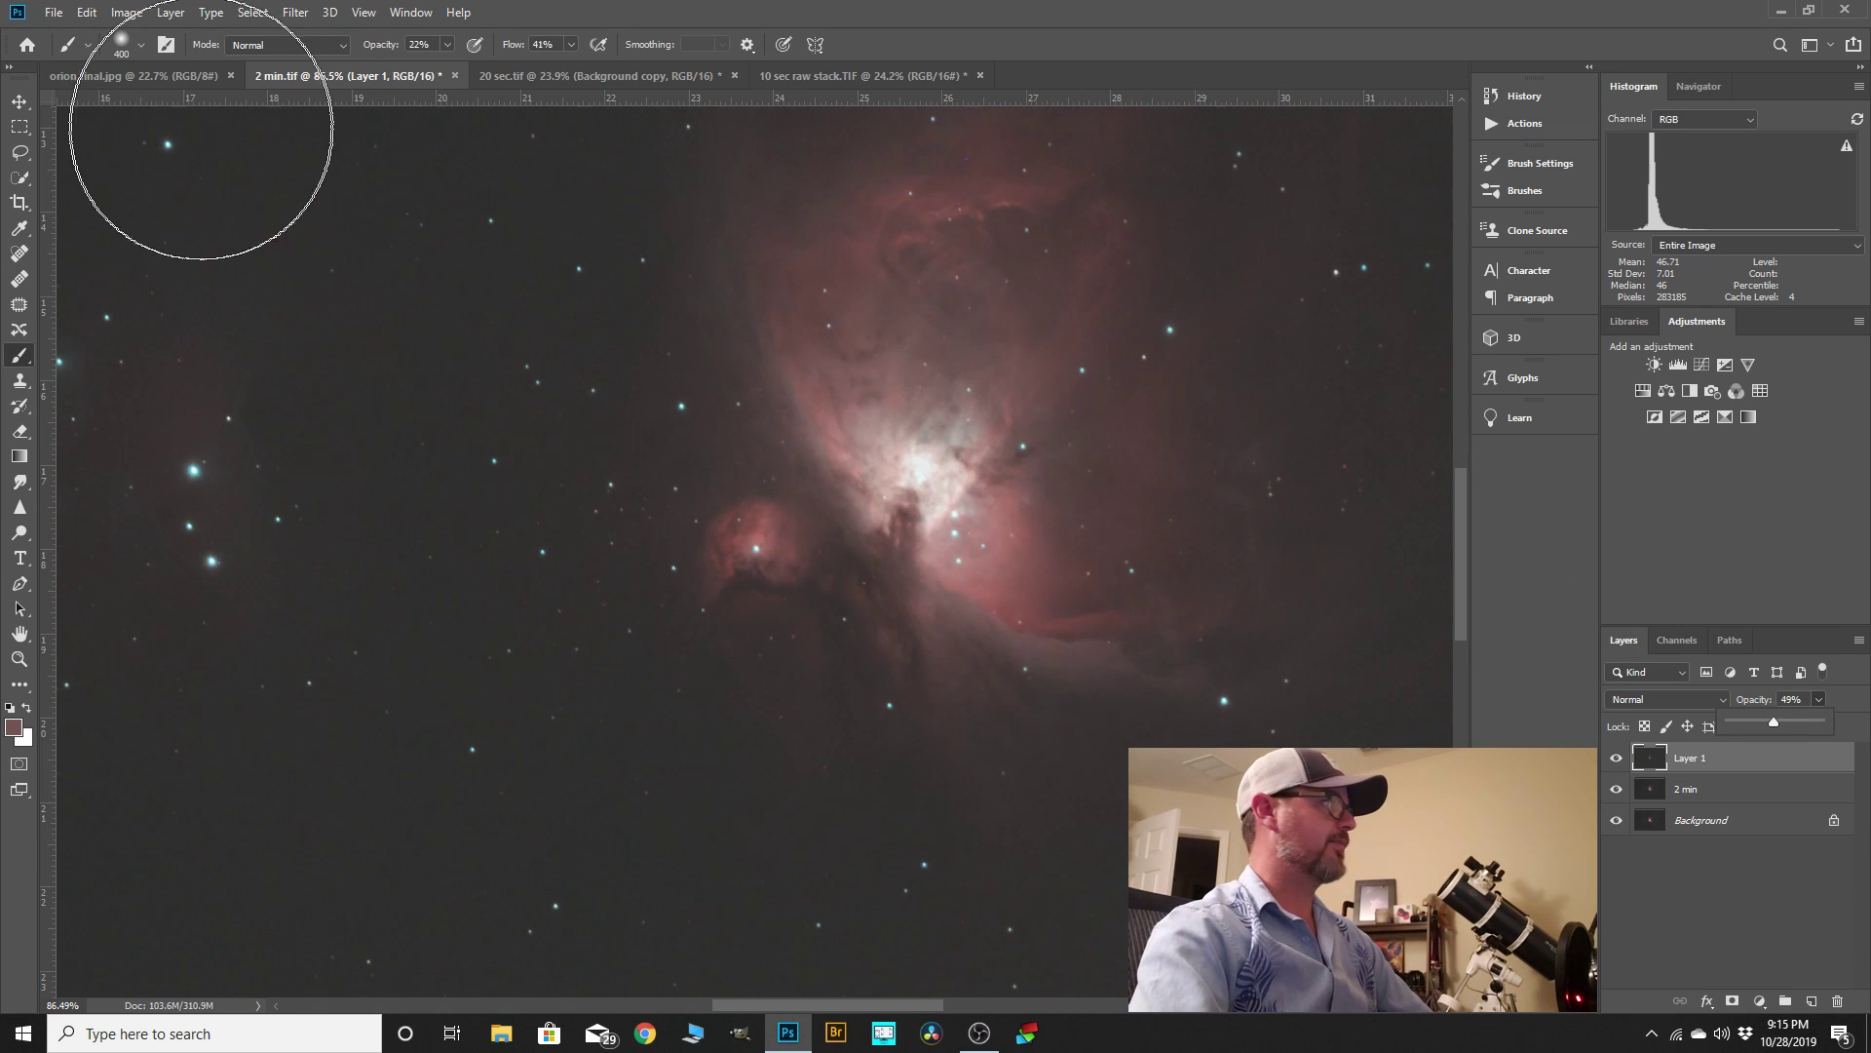
- Nudge the pasted 10-second layer slightly down with the Move tool to align its stars near the nebula's core
left_click(20, 102)
scroll(980, 472, "up", 5)
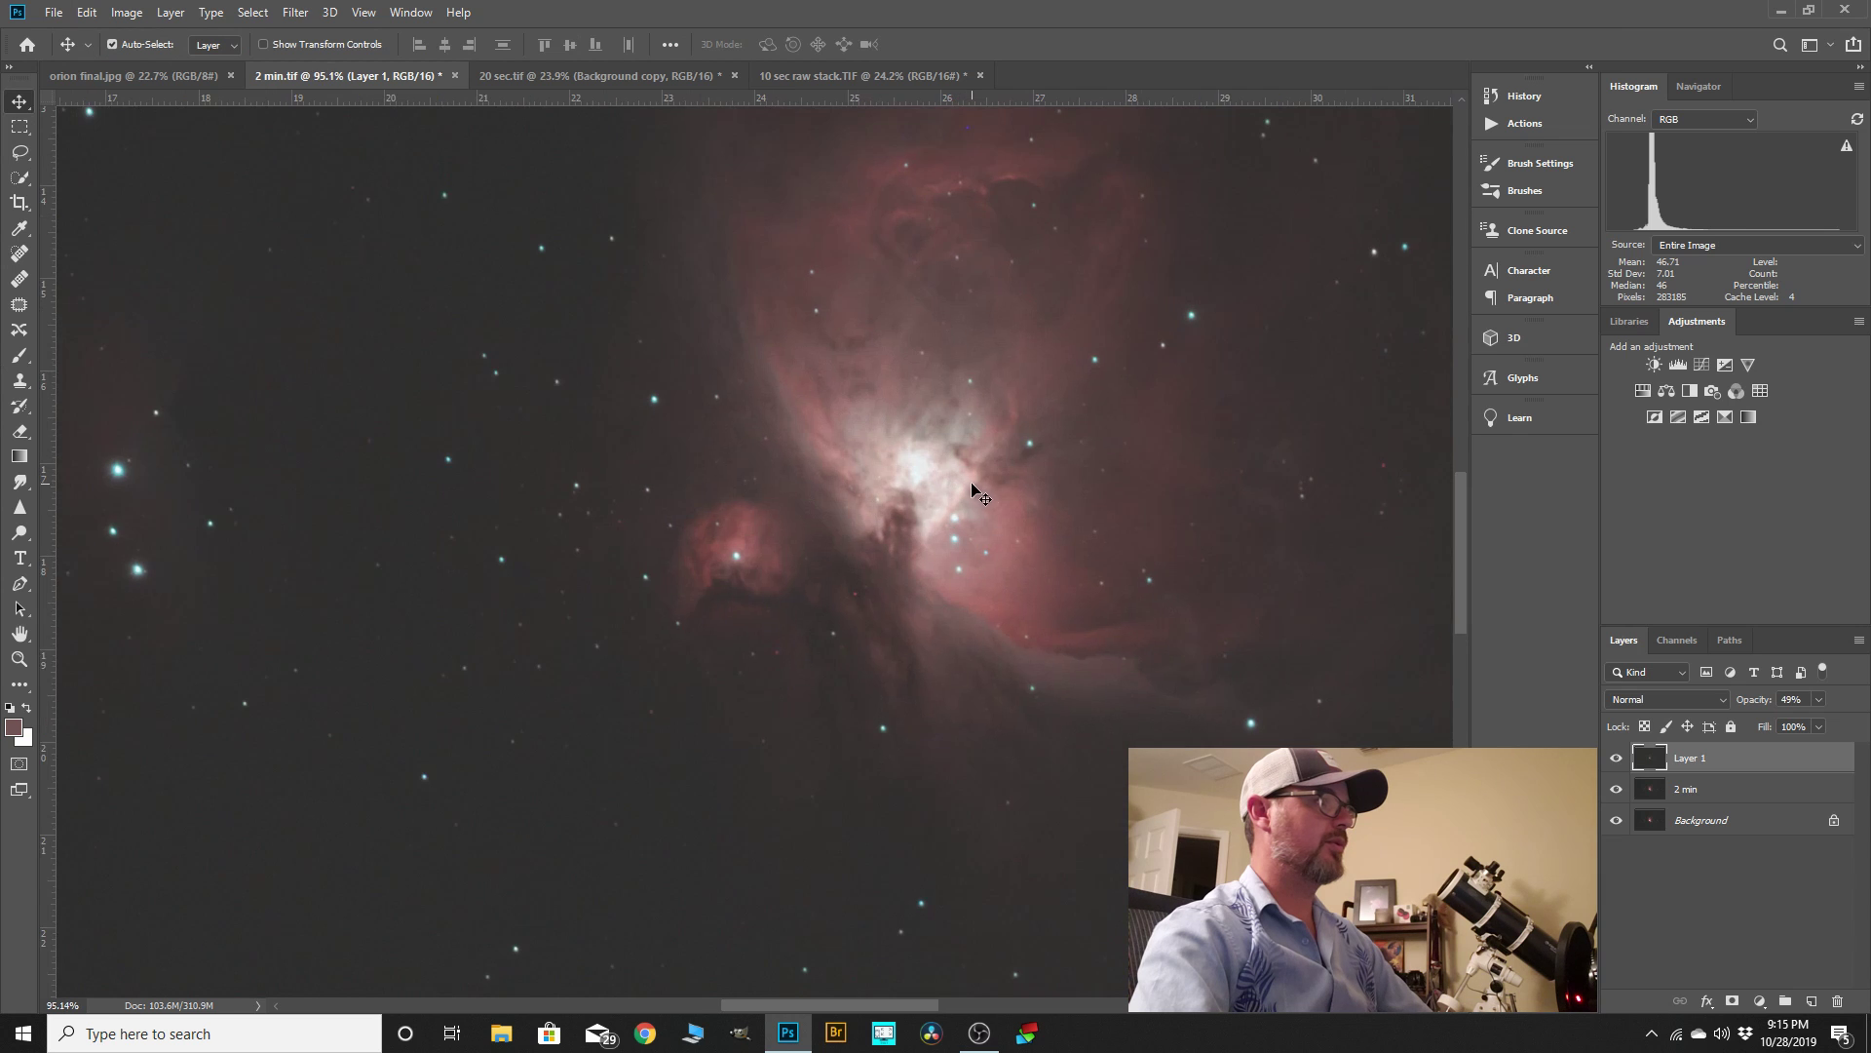
scroll(908, 499, "up", 1)
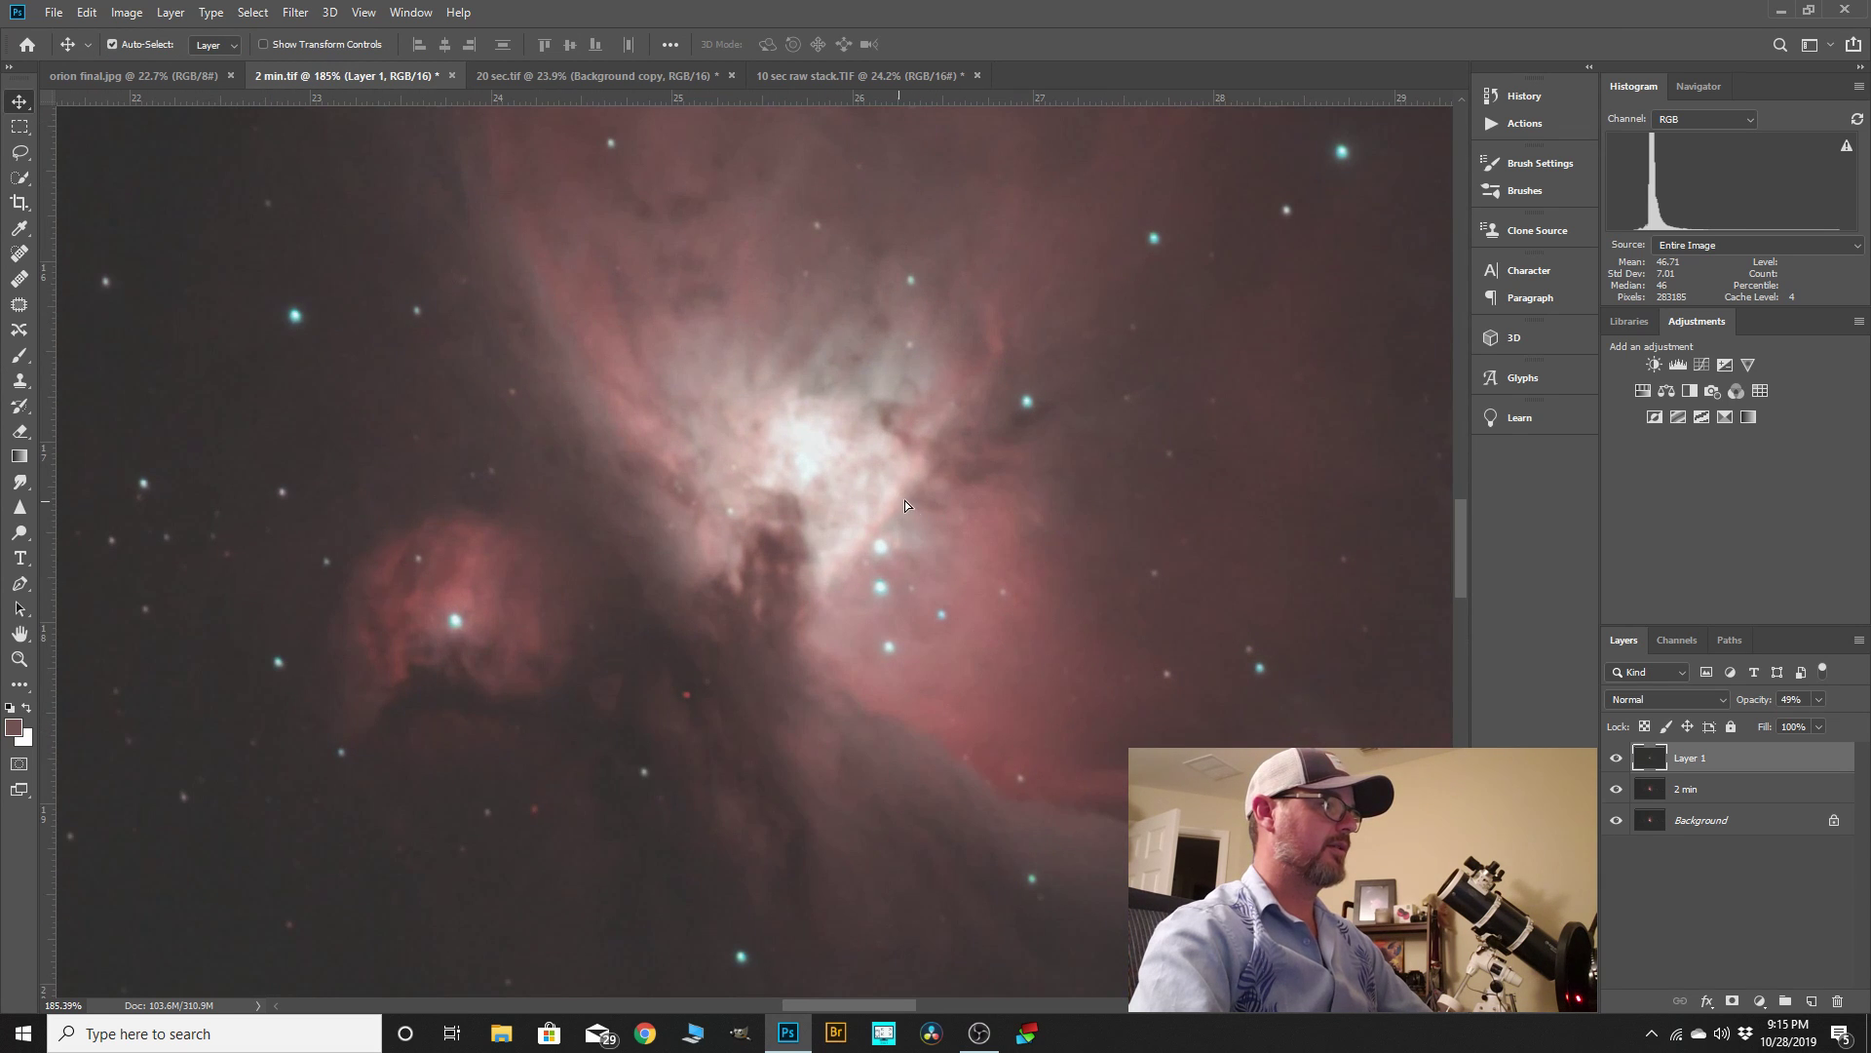
left_click_drag(904, 500, 899, 506)
scroll(897, 604, "up", 2)
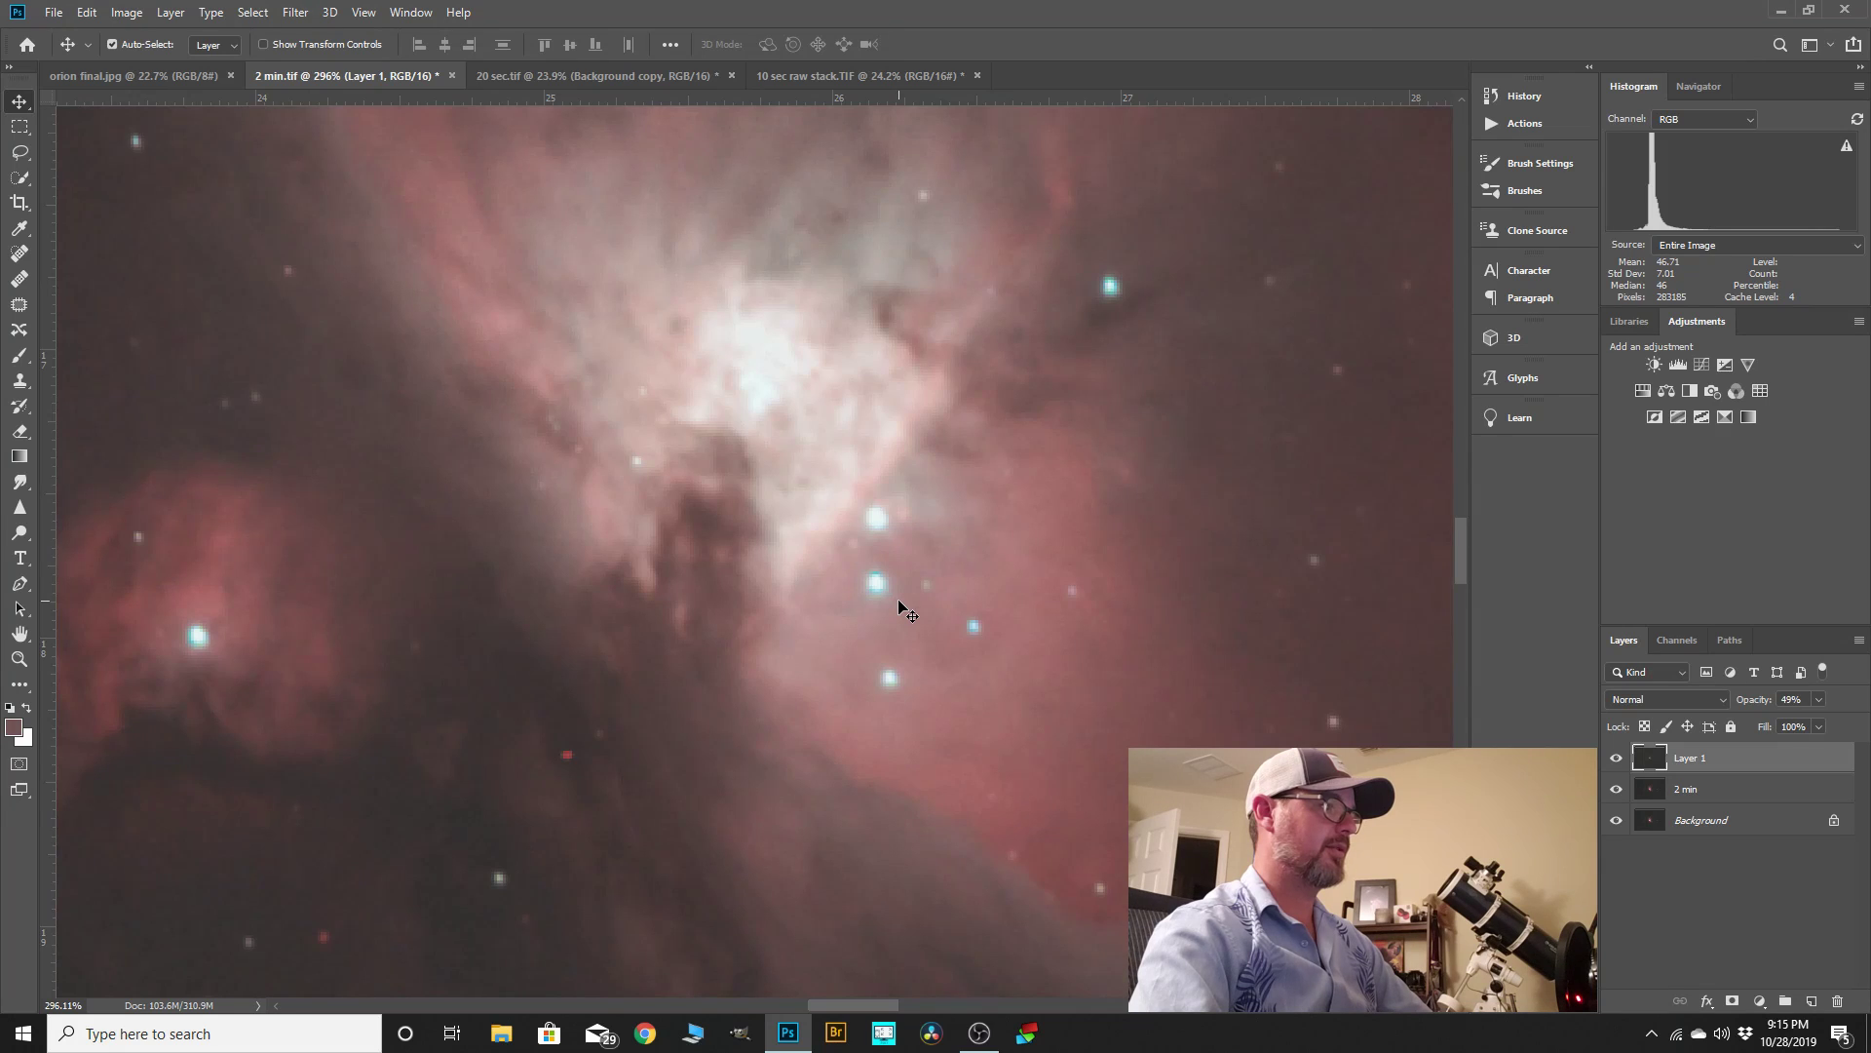
key("Left")
key("Right")
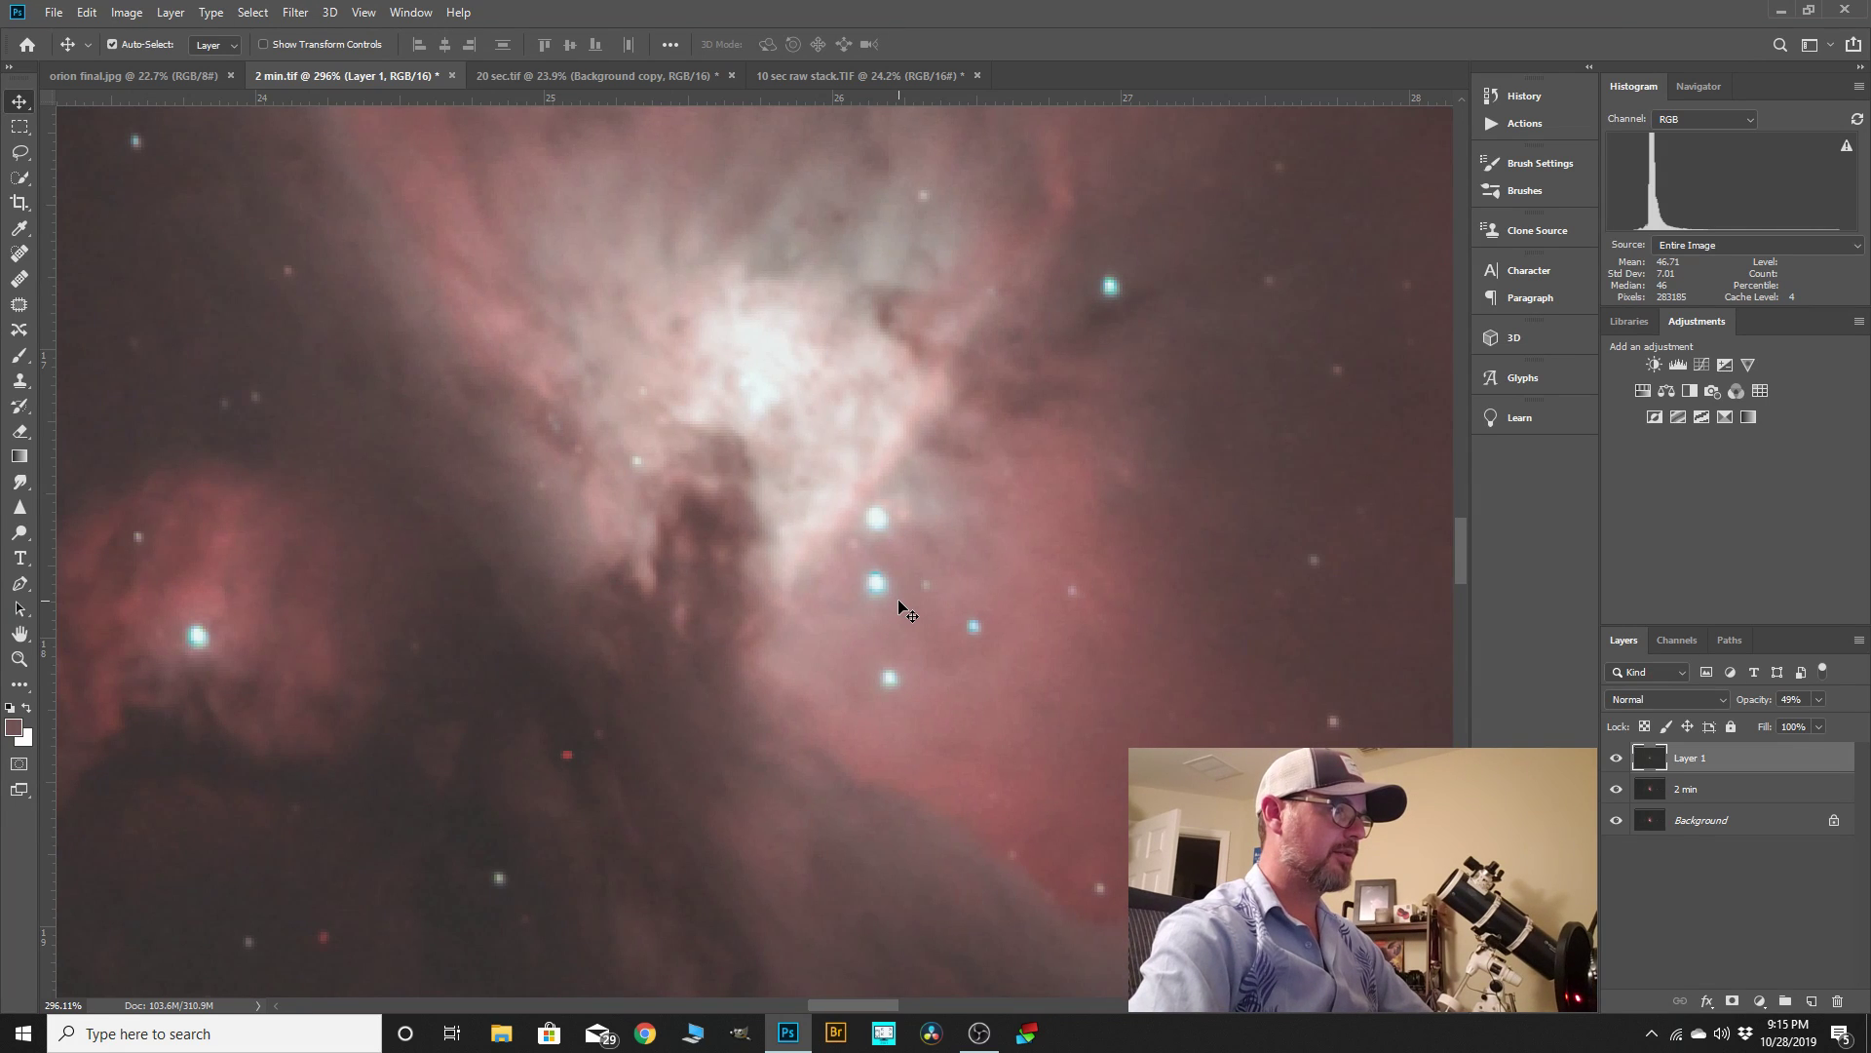
key("Down")
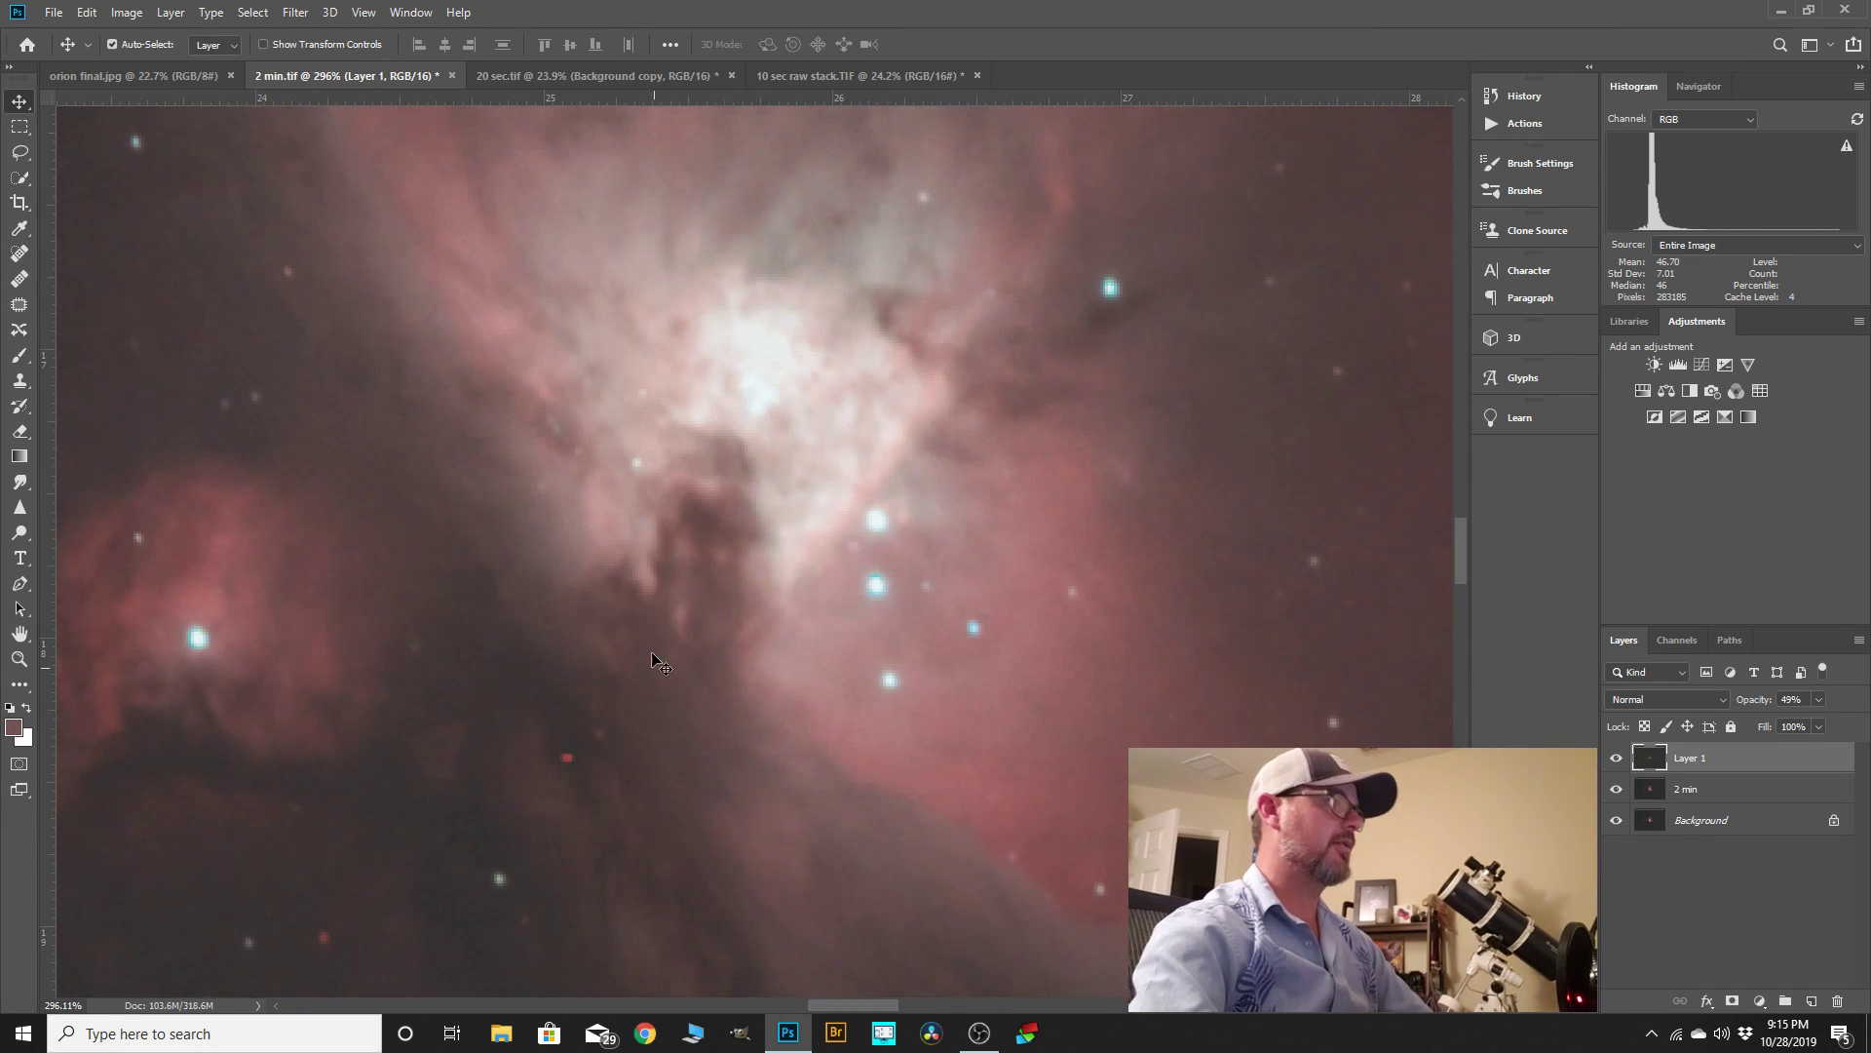
scroll(889, 495, "down", 5)
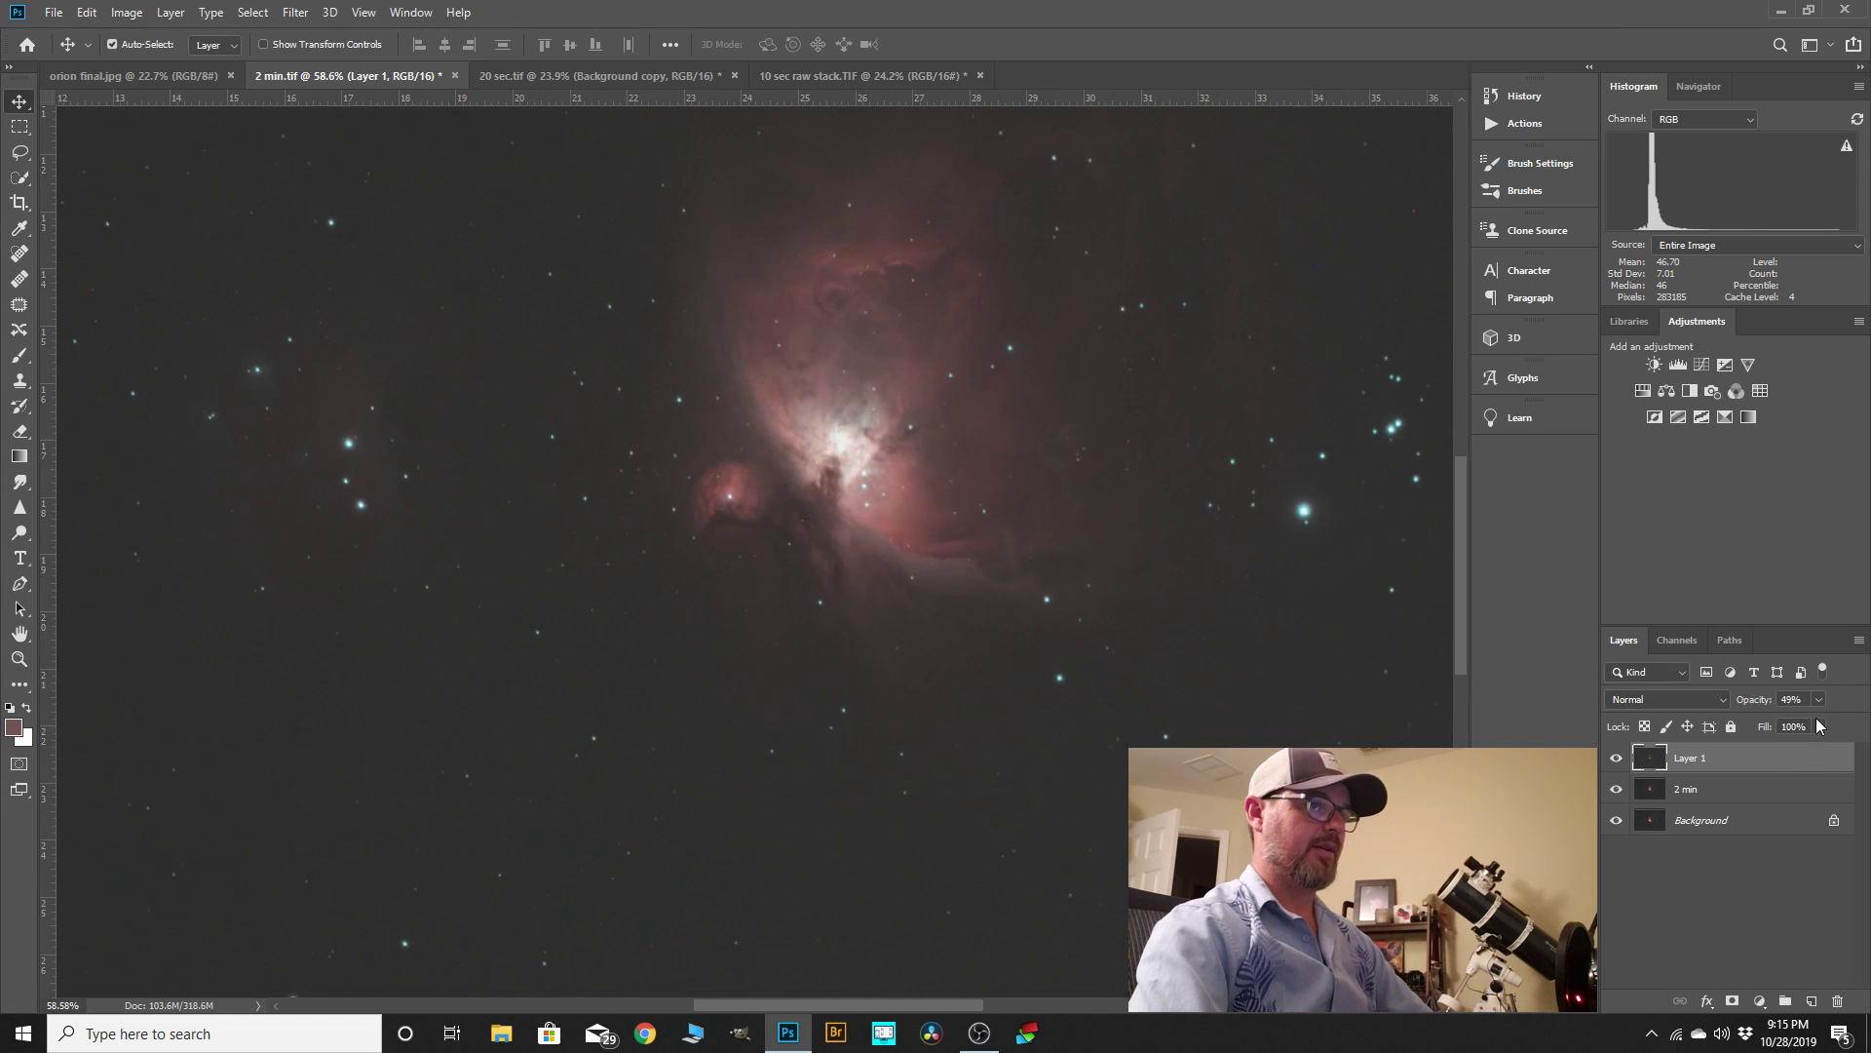
- Raise the pasted ten-second layer's opacity to 100% and rename the layer 10 sec
mouse_move(1820, 722)
left_mouse_down()
mouse_move(1855, 725)
mouse_move(1843, 739)
left_mouse_up()
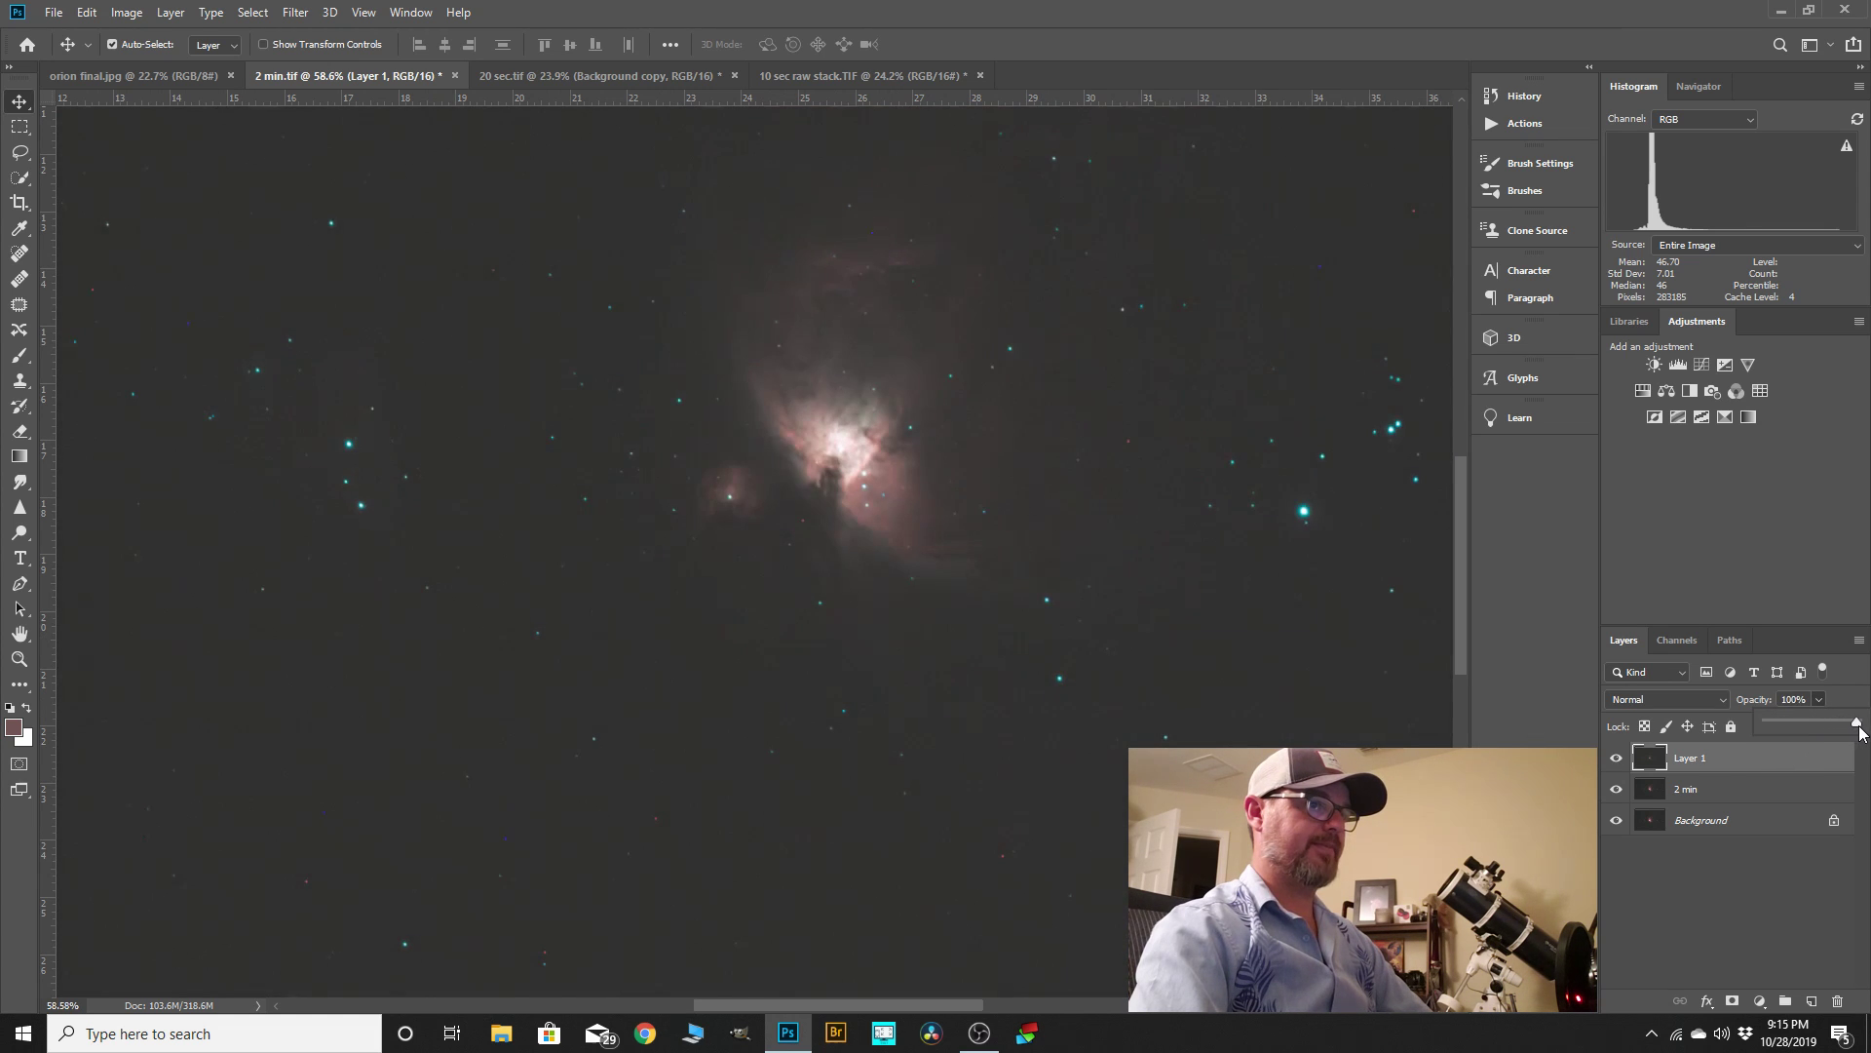
double_click(1703, 759)
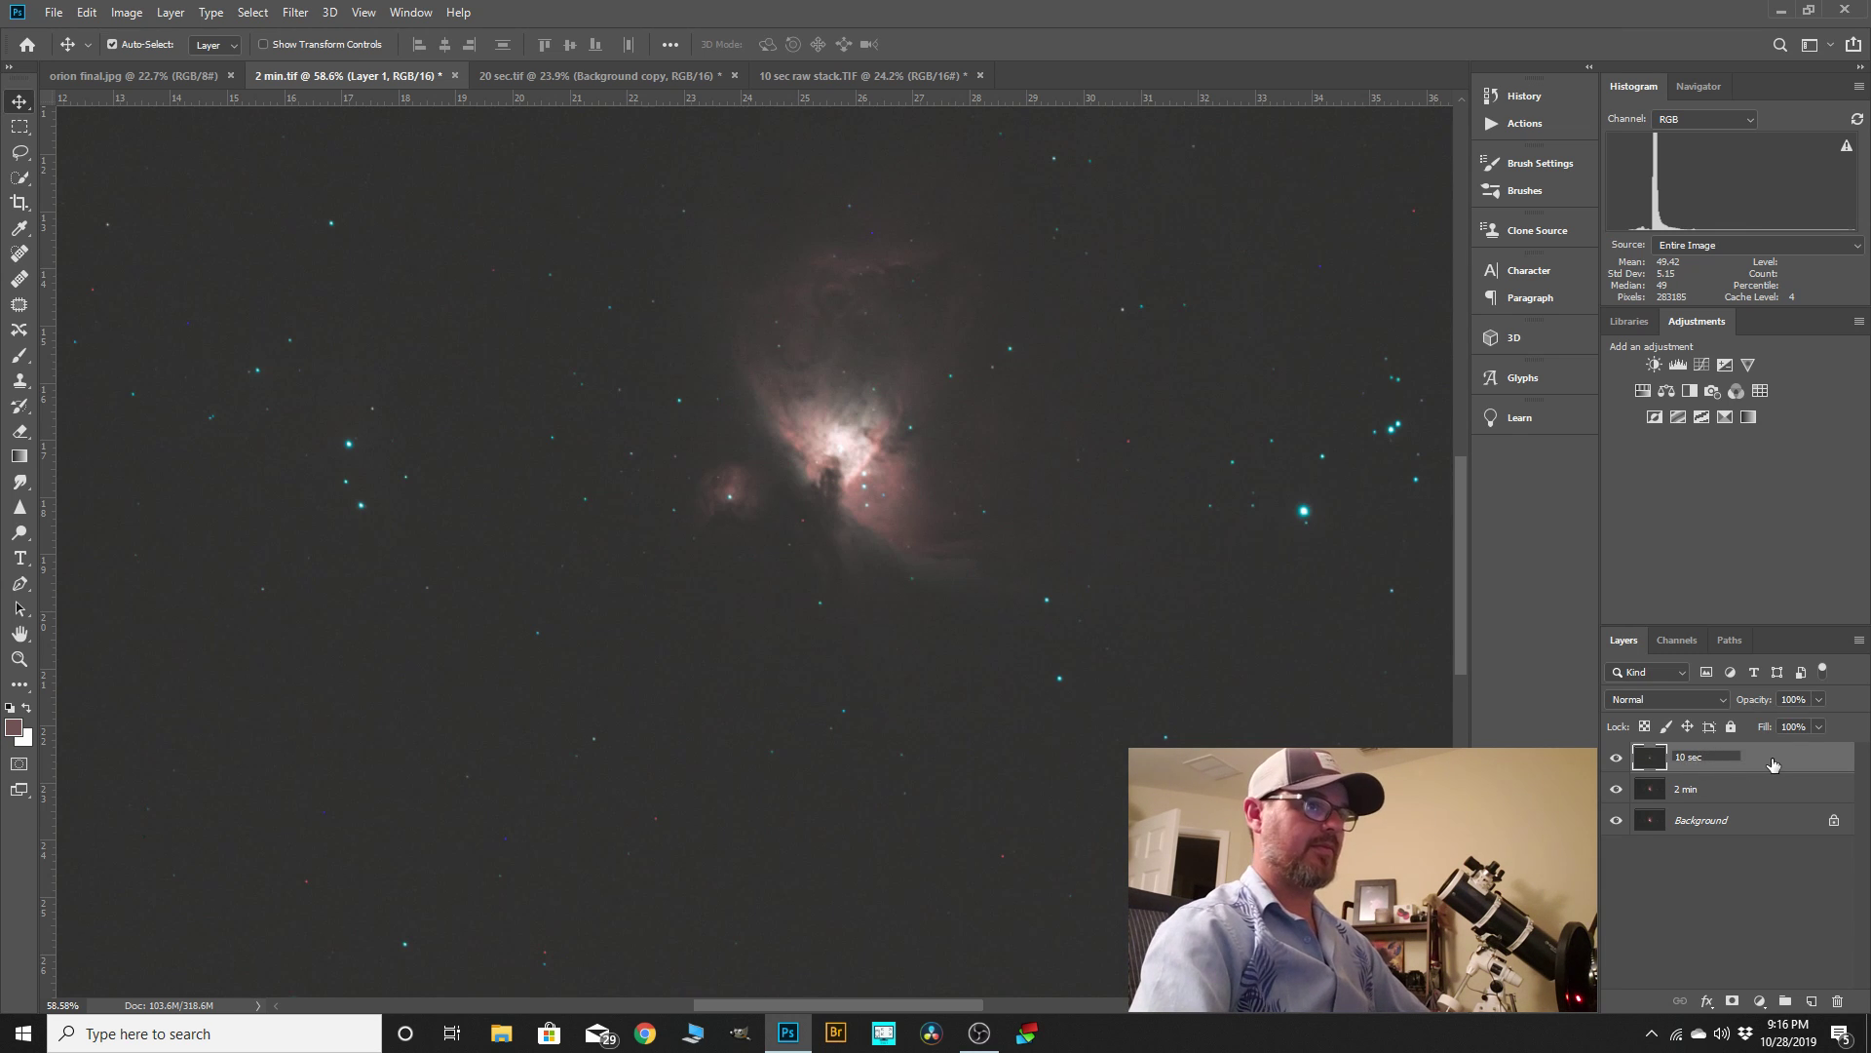
type("10 sec")
key("Return")
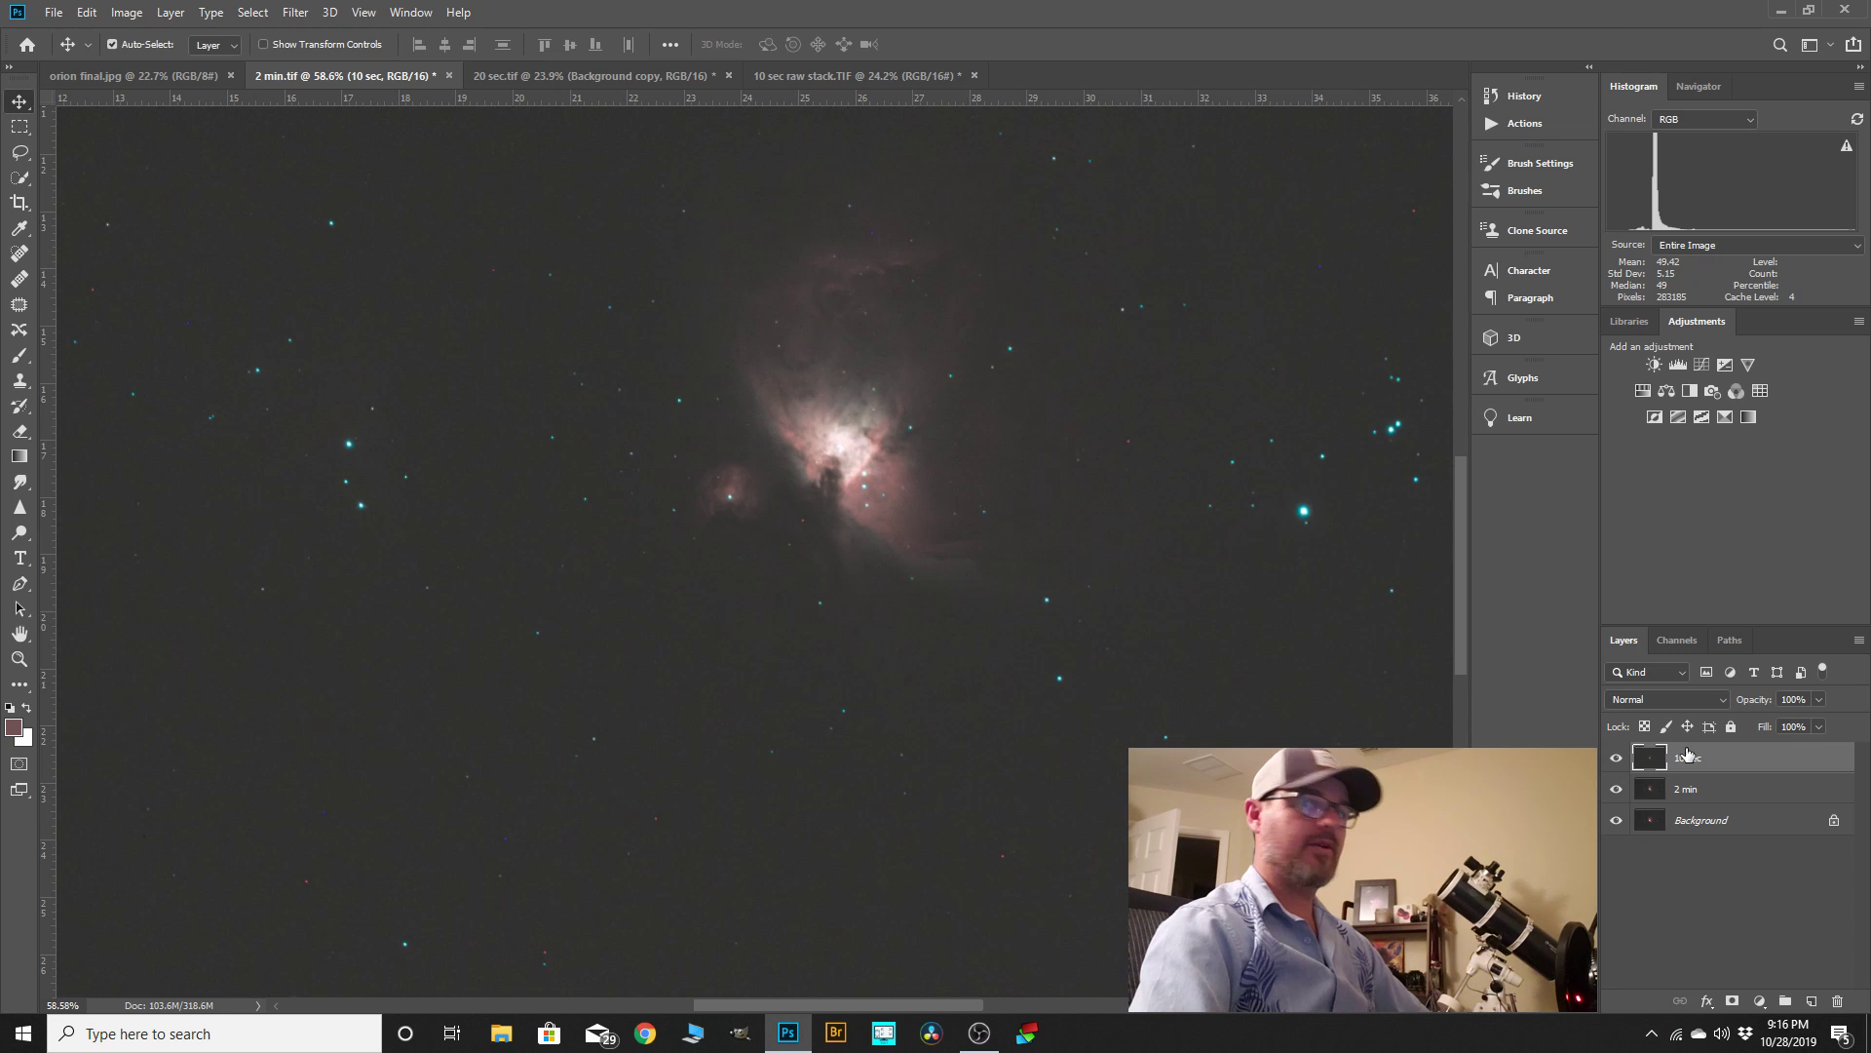
- Move the 10 sec layer directly beneath the 2 min layer and add a white layer mask to 2 min
left_click_drag(1688, 756, 1713, 809)
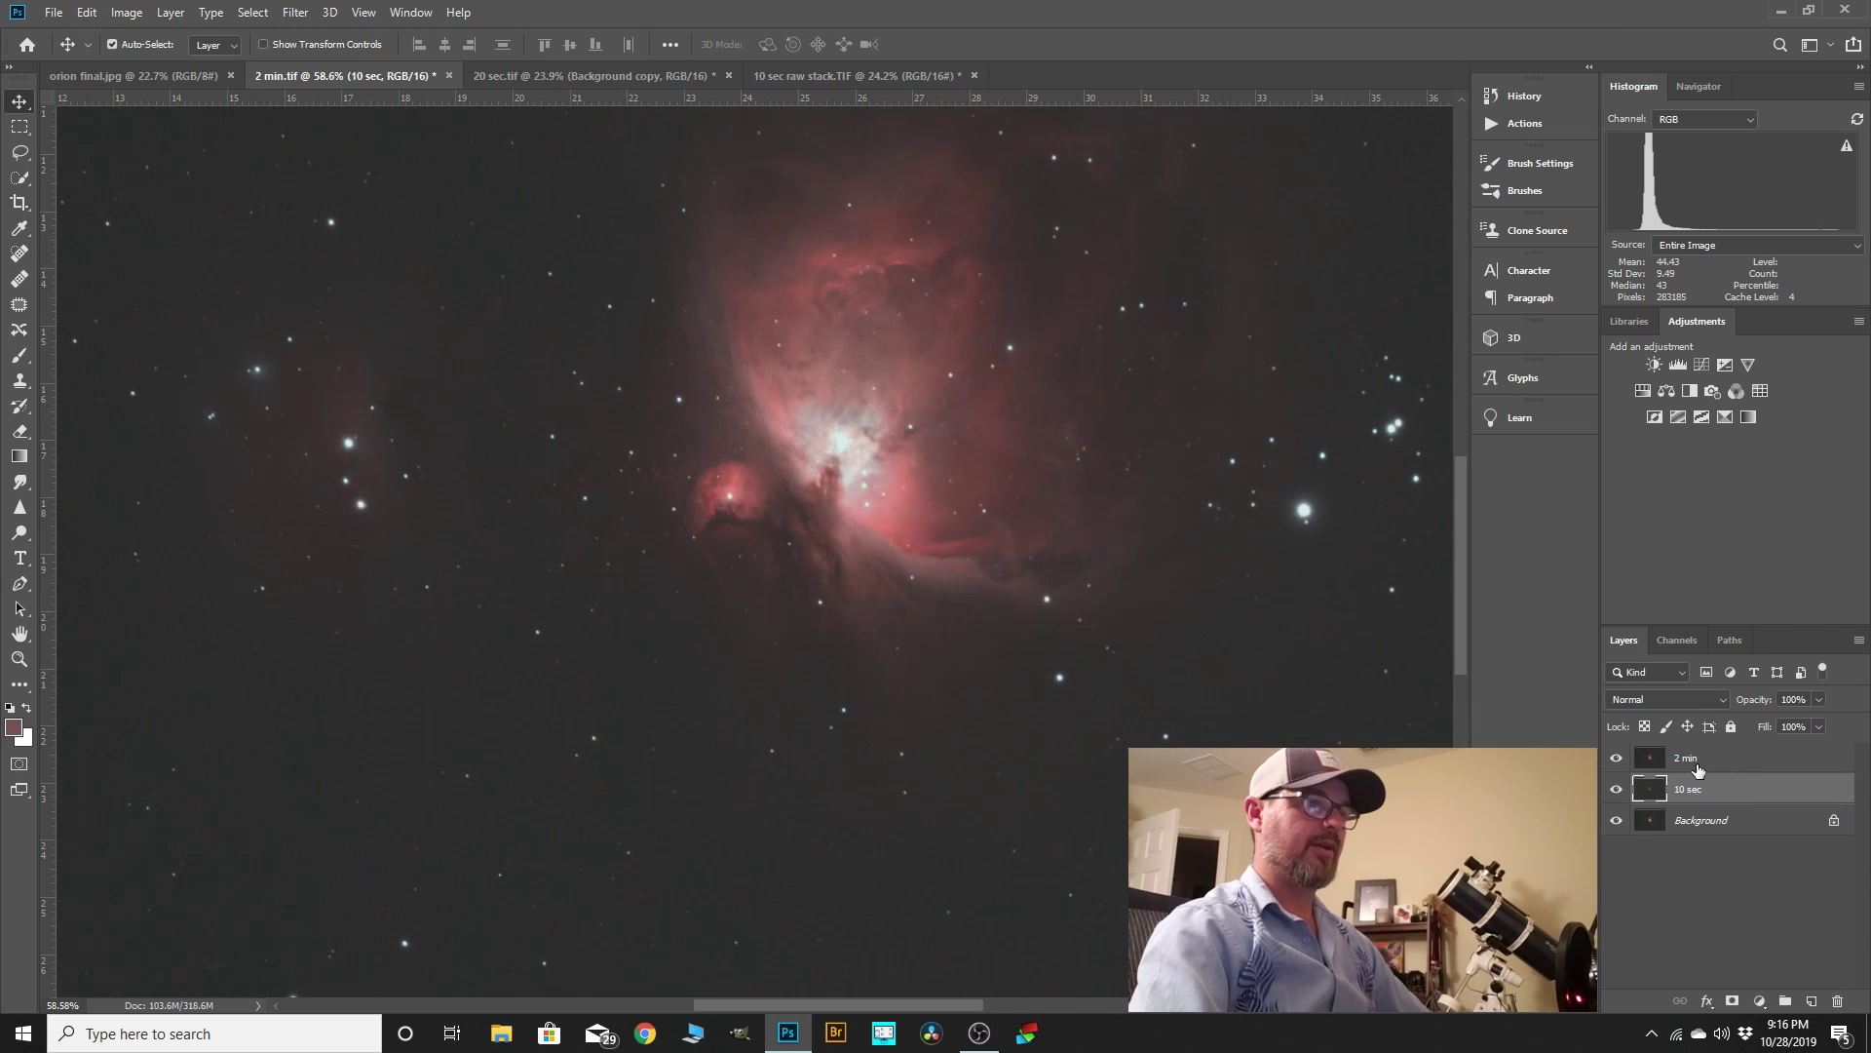
left_click(1704, 760)
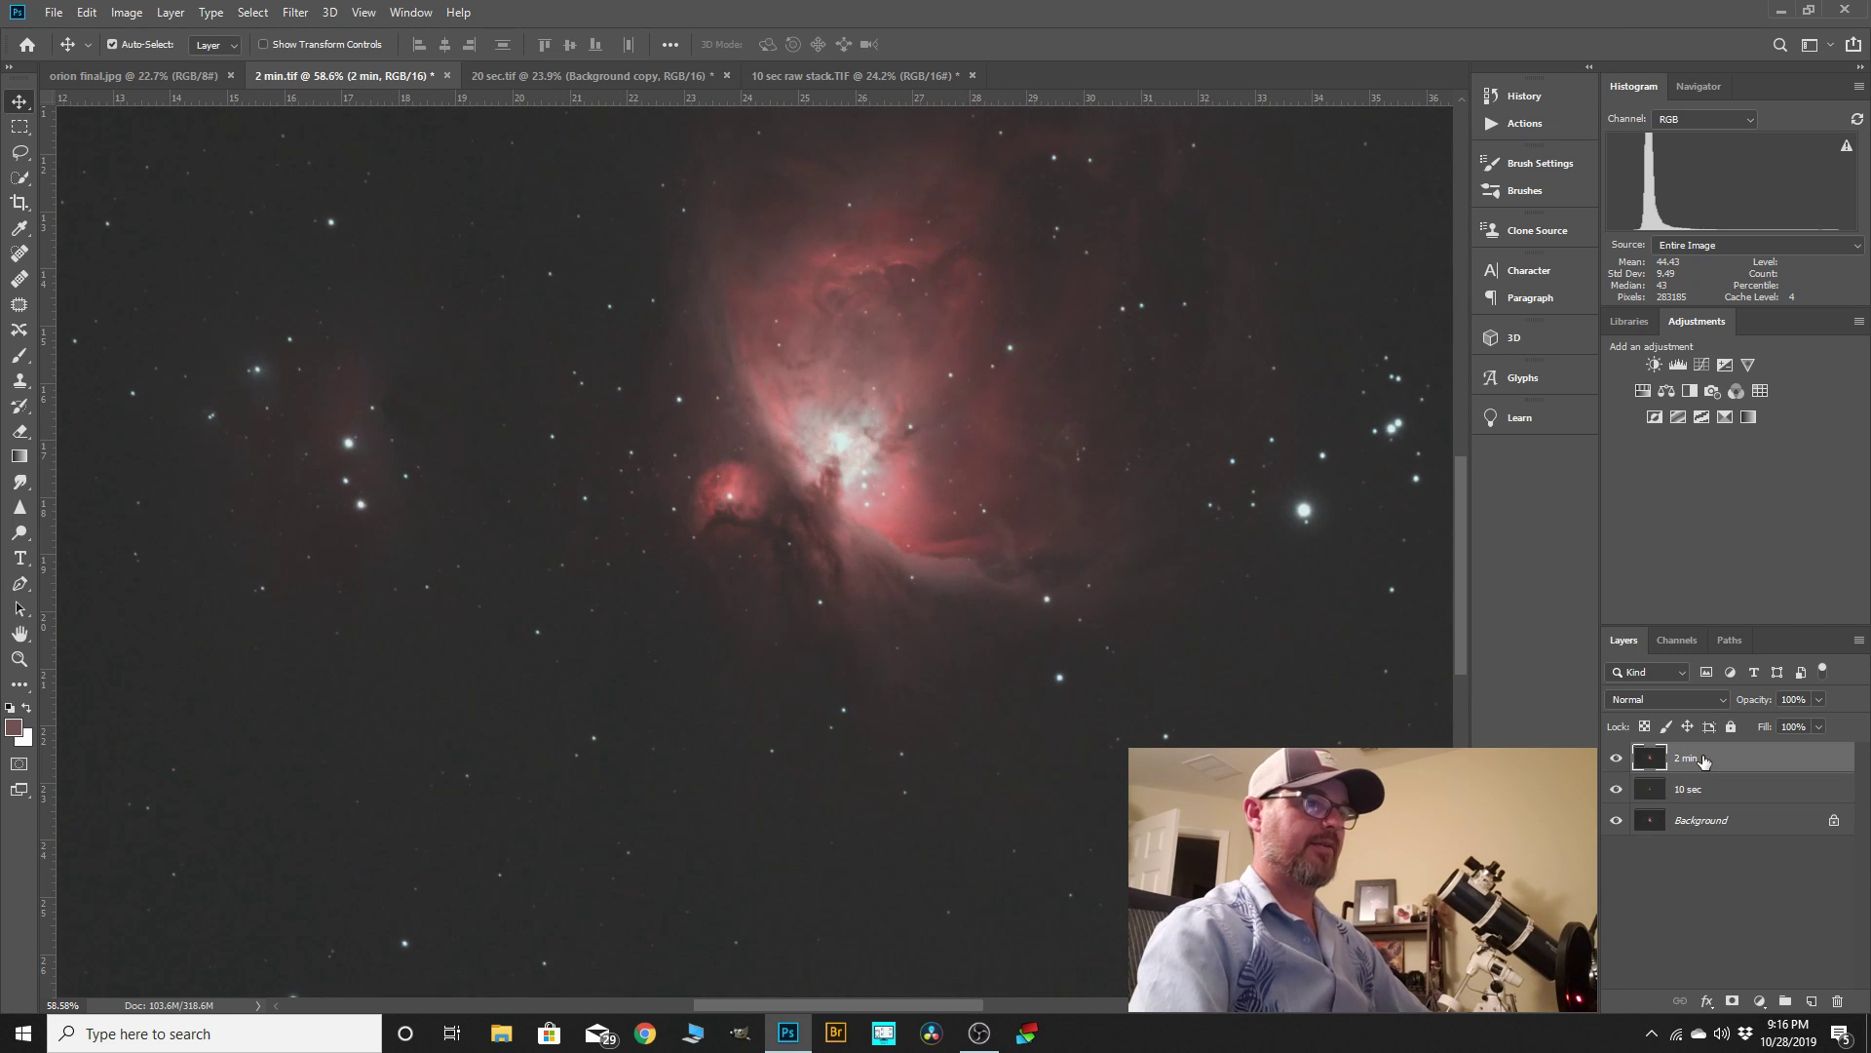
left_click(1734, 1004)
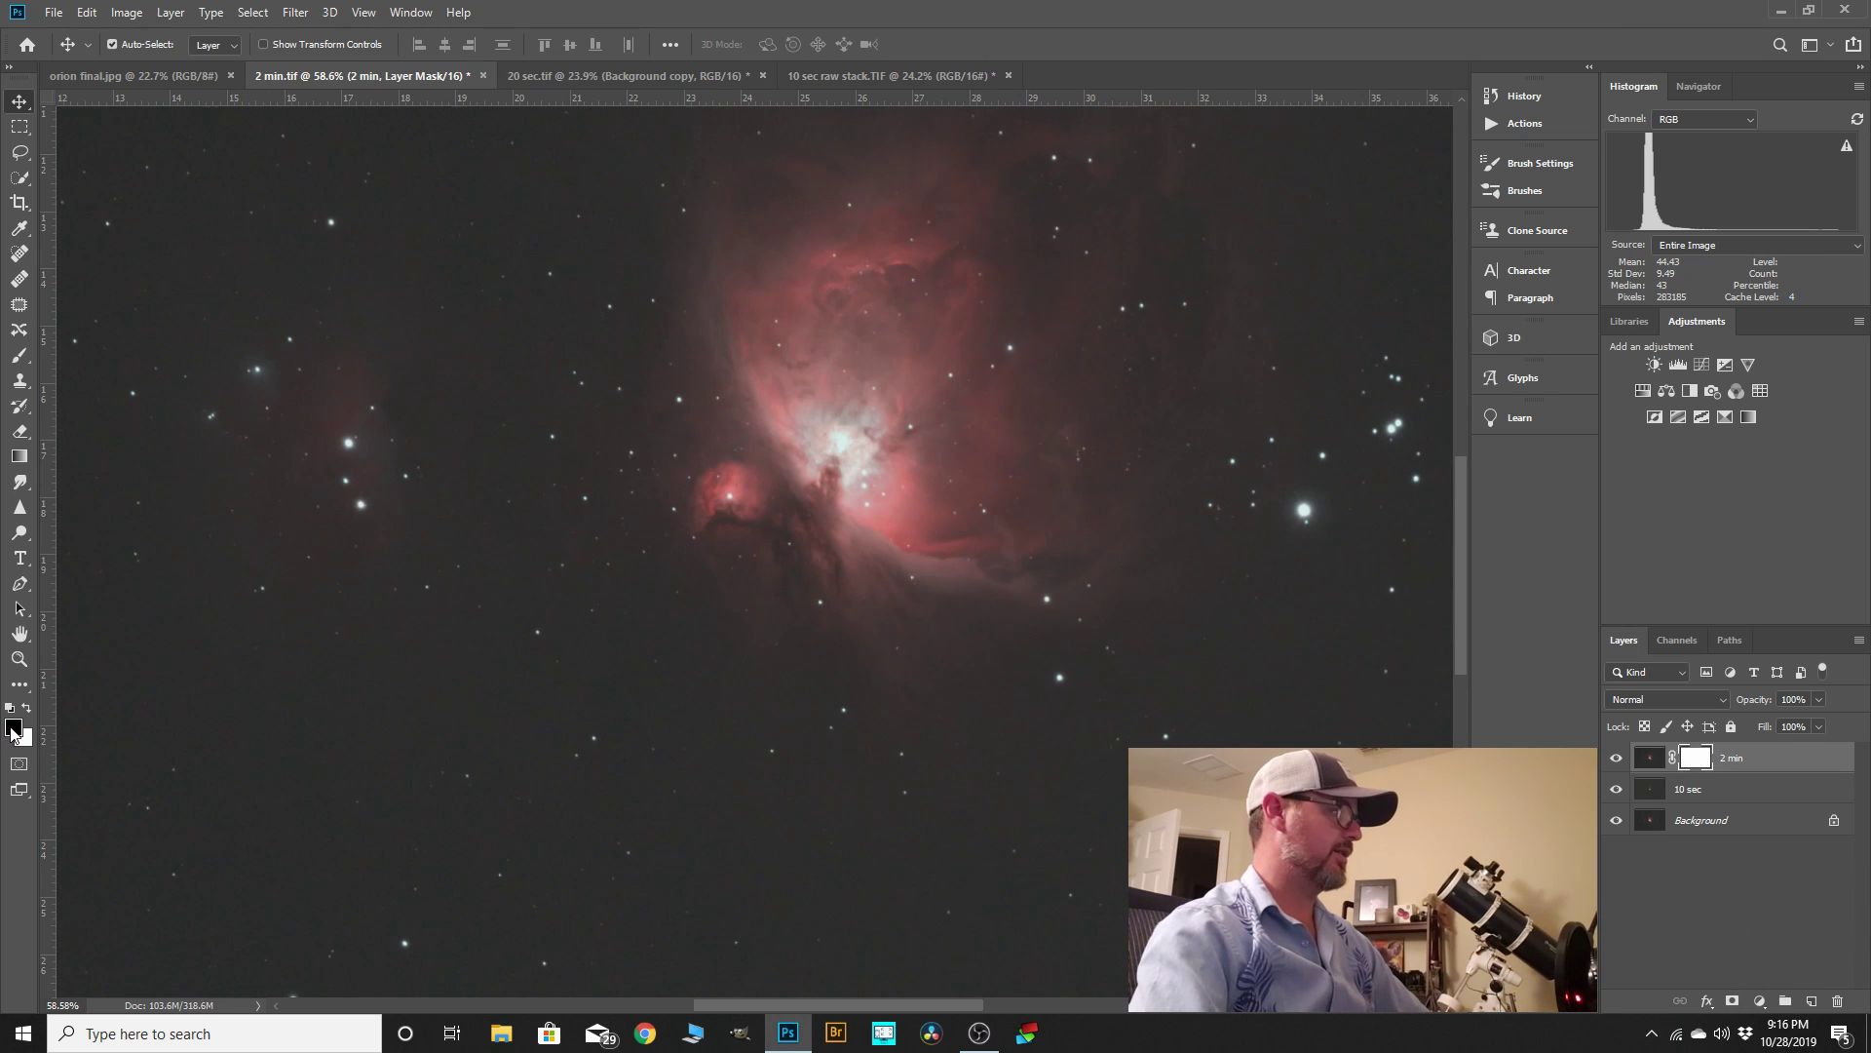
- Ready the Brush tool with black on the 2 min mask, reducing its size to 125 pixels for the nebula core
left_click(20, 356)
left_click(67, 355)
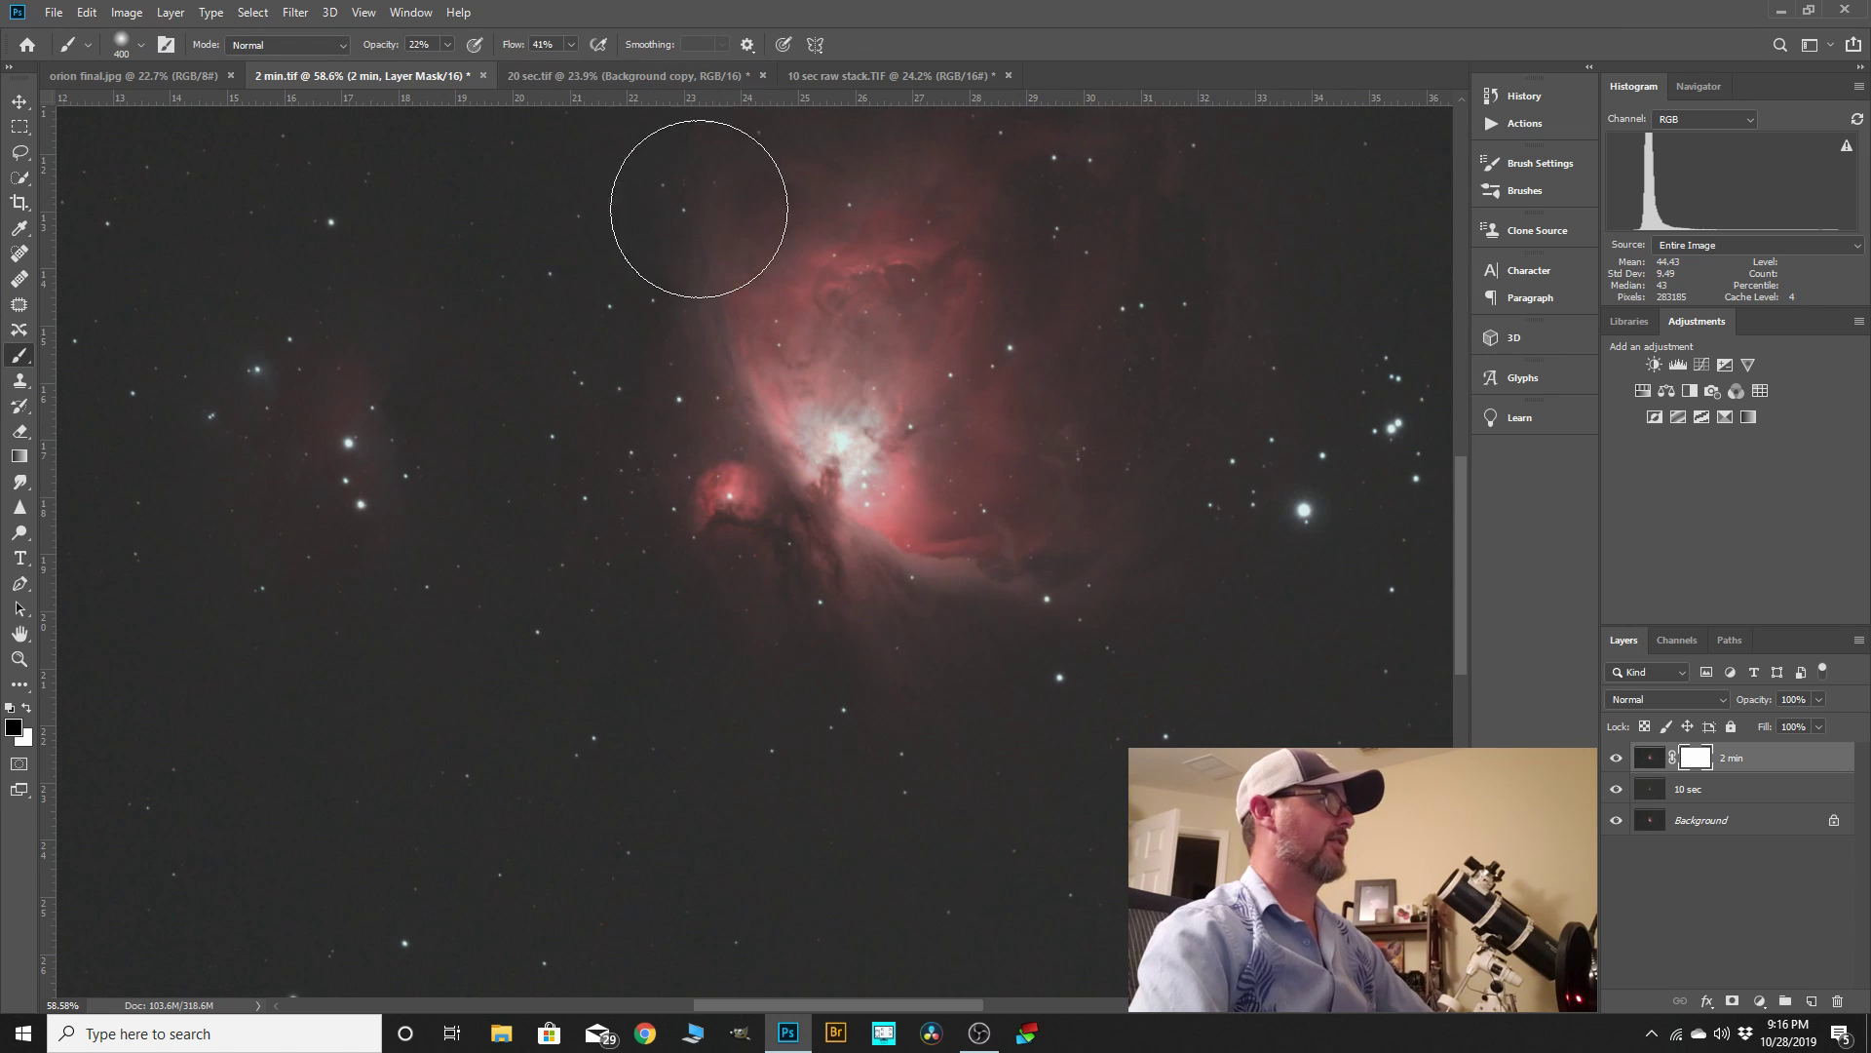
scroll(862, 451, "up", 3)
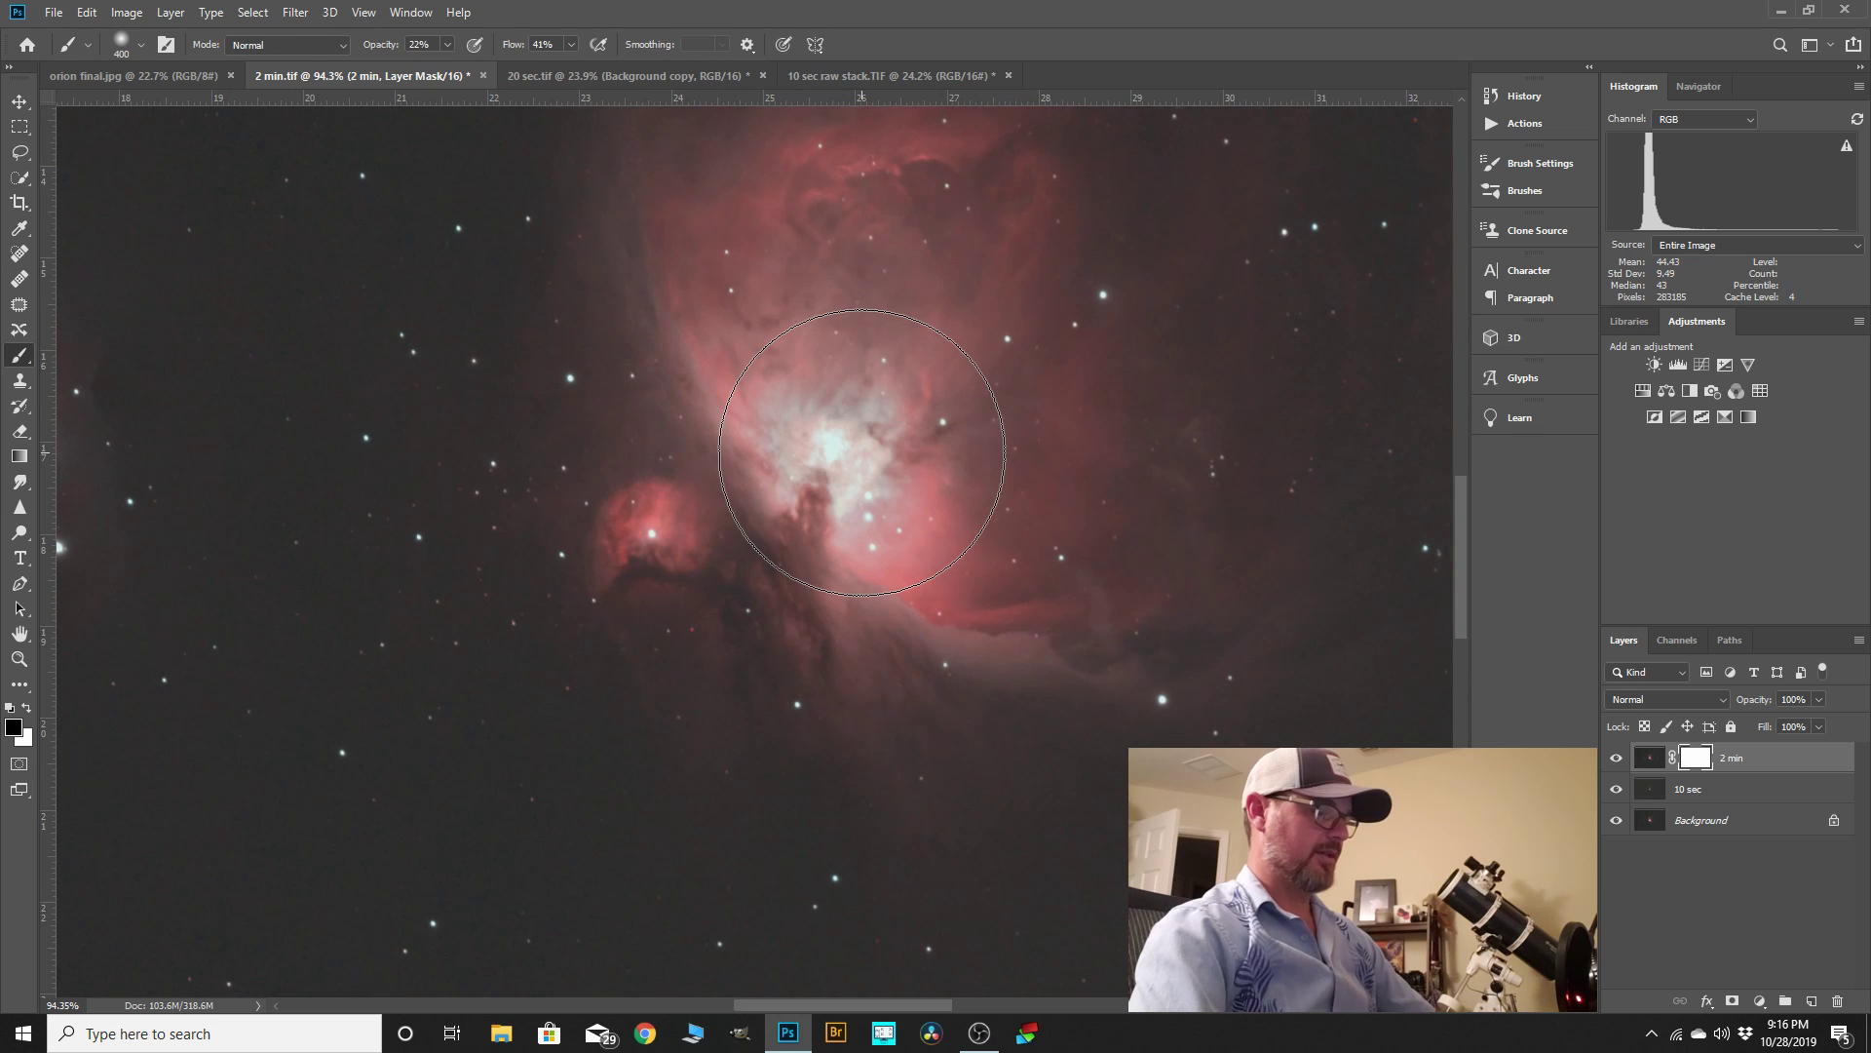
key("bracketleft")
key("bracketleft")
key("bracketleft")
key("bracketleft")
key("bracketleft")
key("bracketleft")
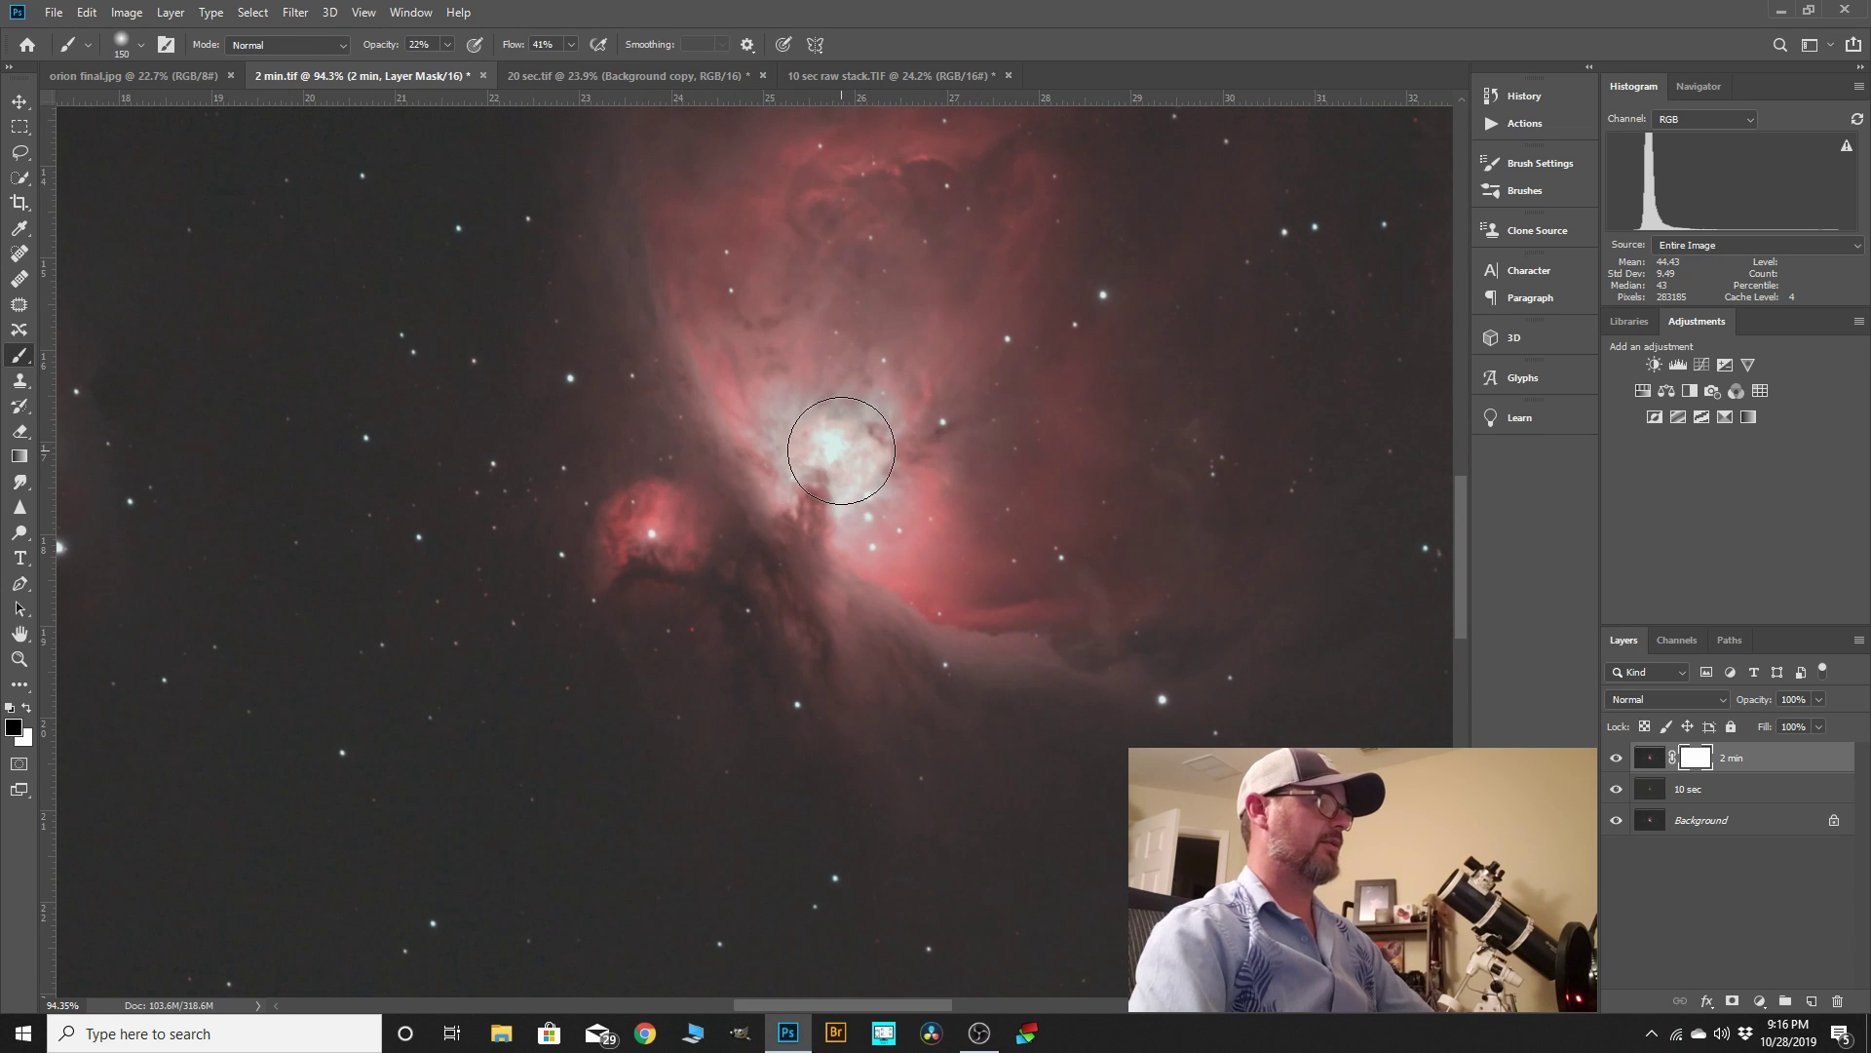
scroll(838, 444, "up", 2)
scroll(833, 443, "up", 2)
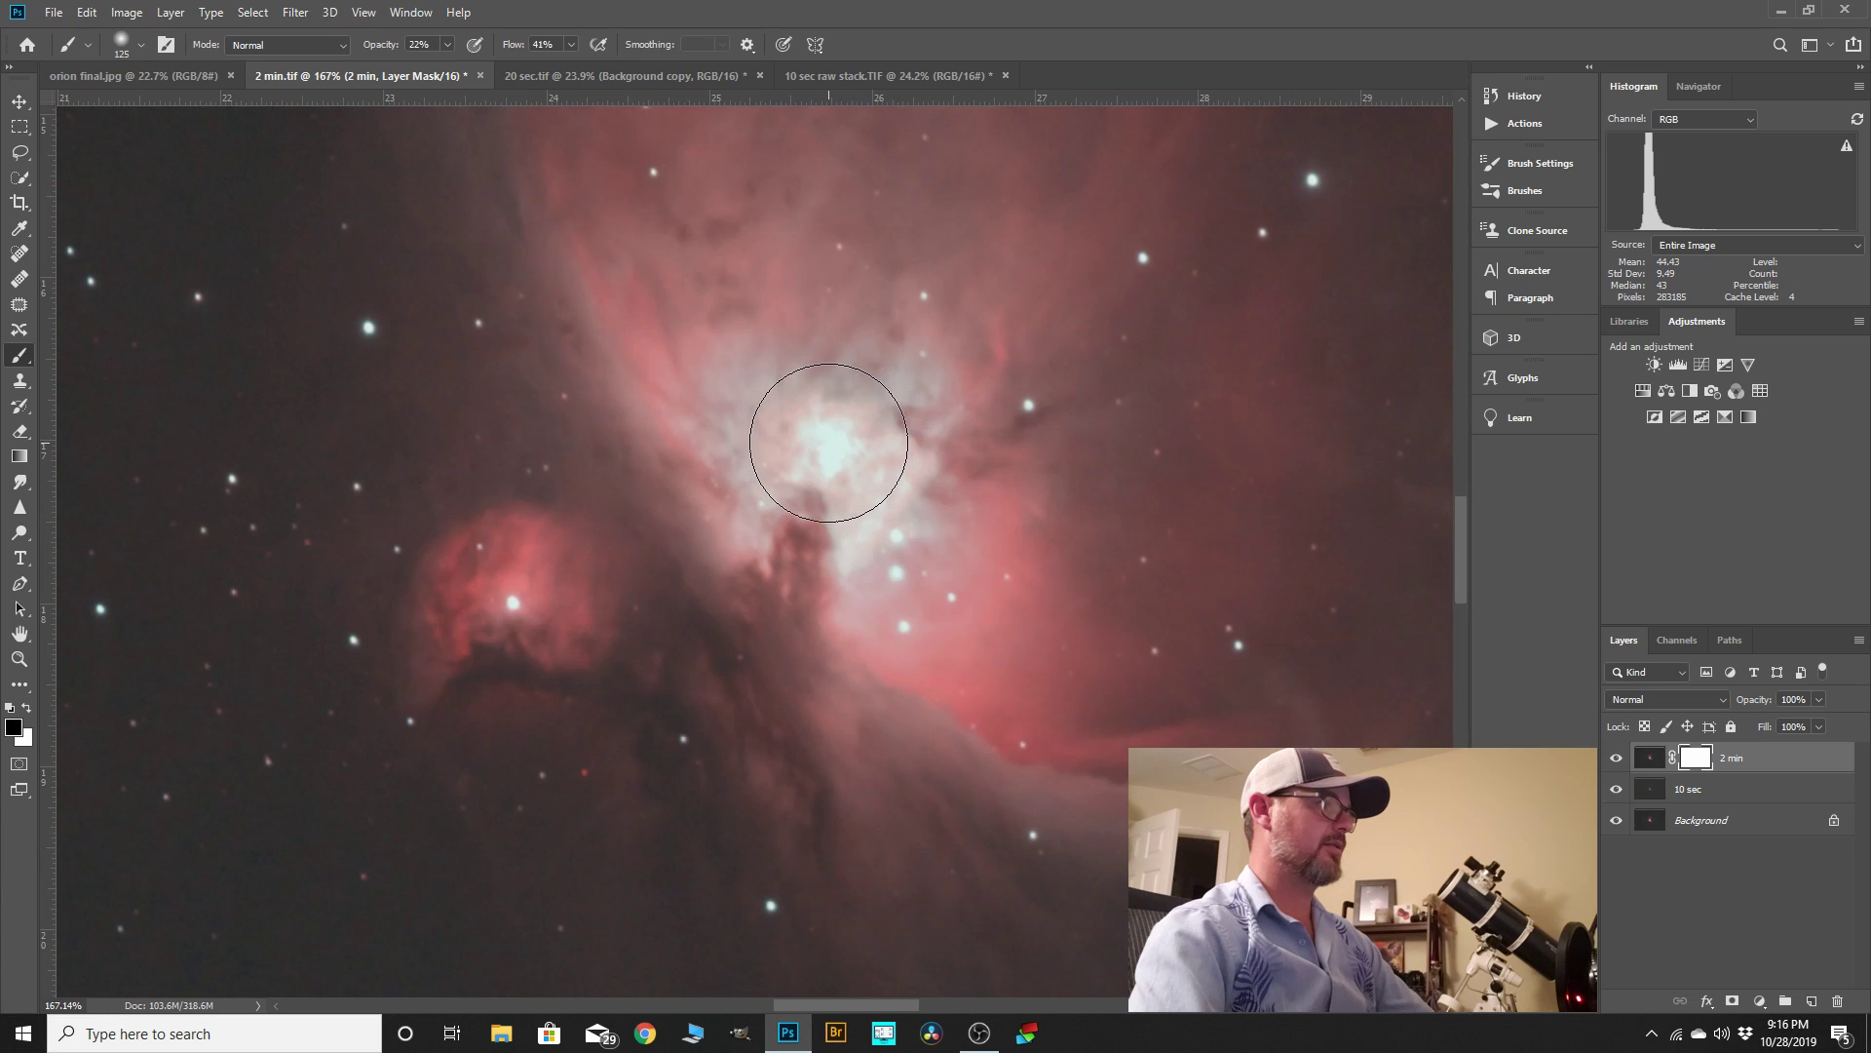
- Paint the bright core on the 2 min mask with a 70 to 90 pixel black brush at 29% opacity, revealing 10-second detail
left_click(447, 44)
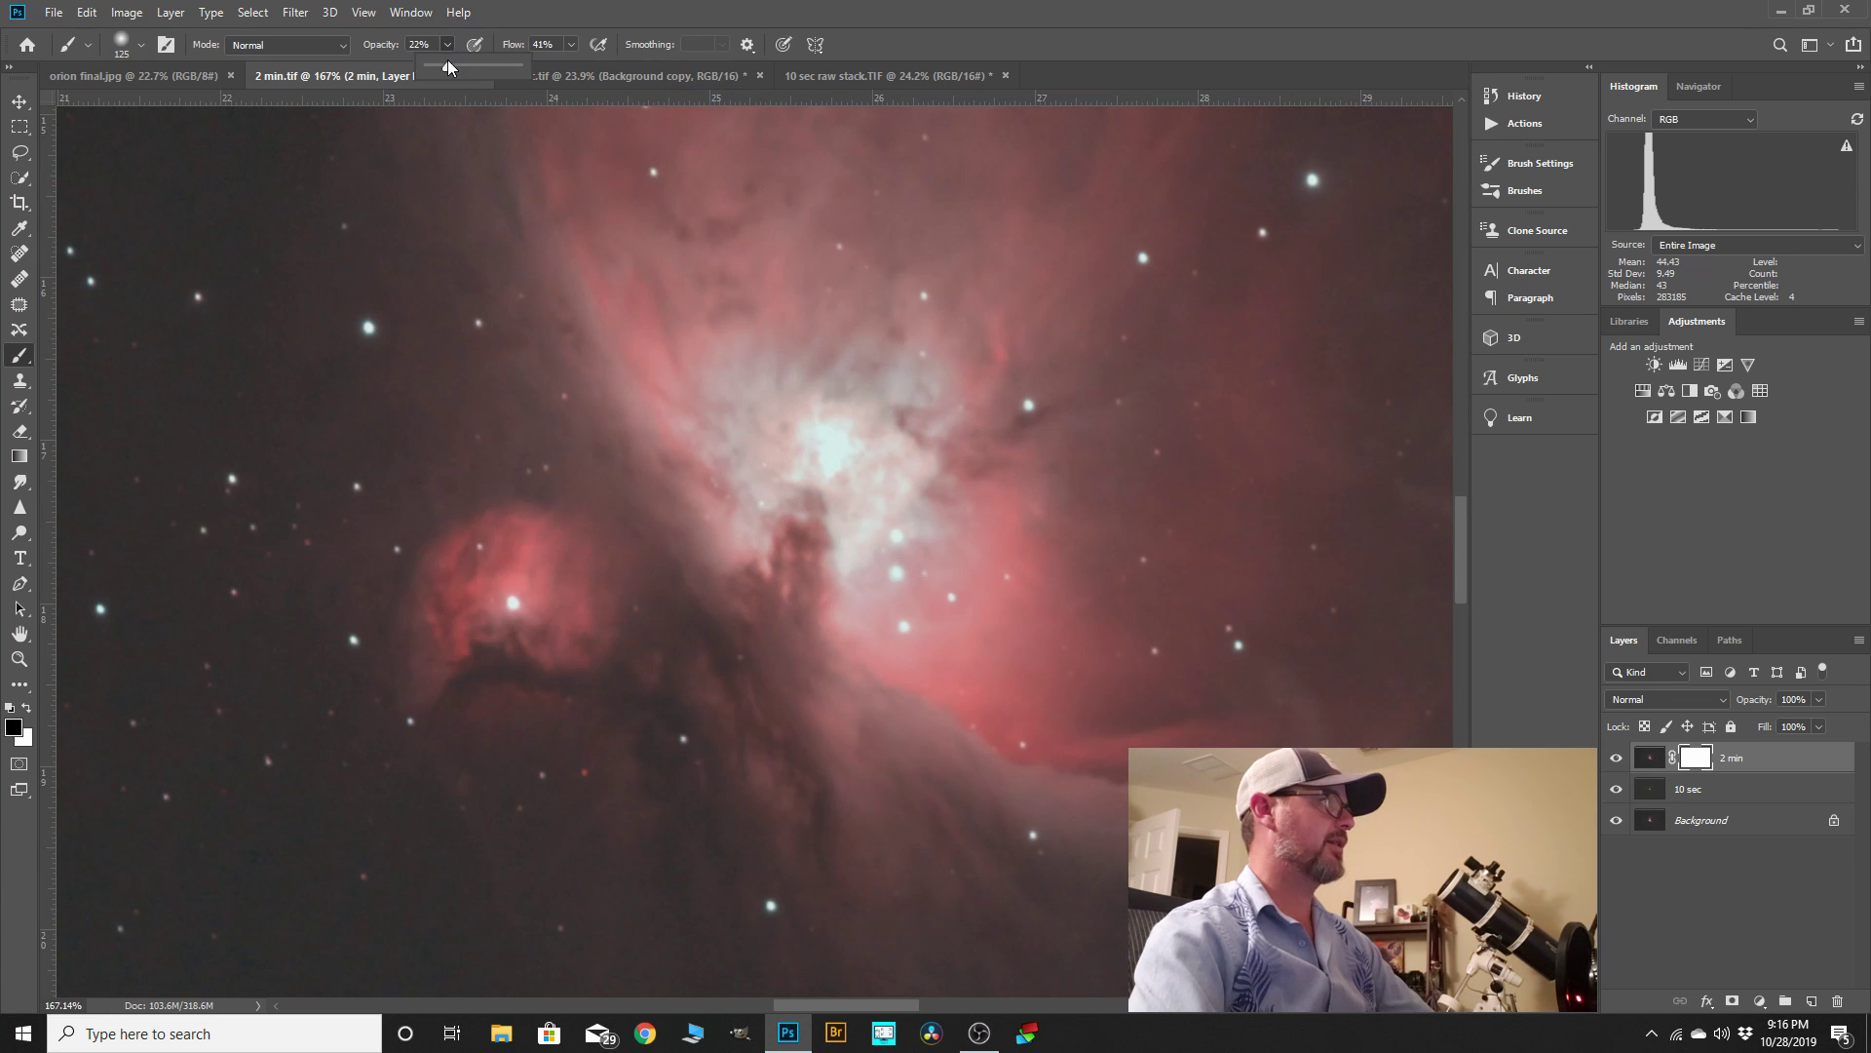
left_click_drag(437, 66, 436, 66)
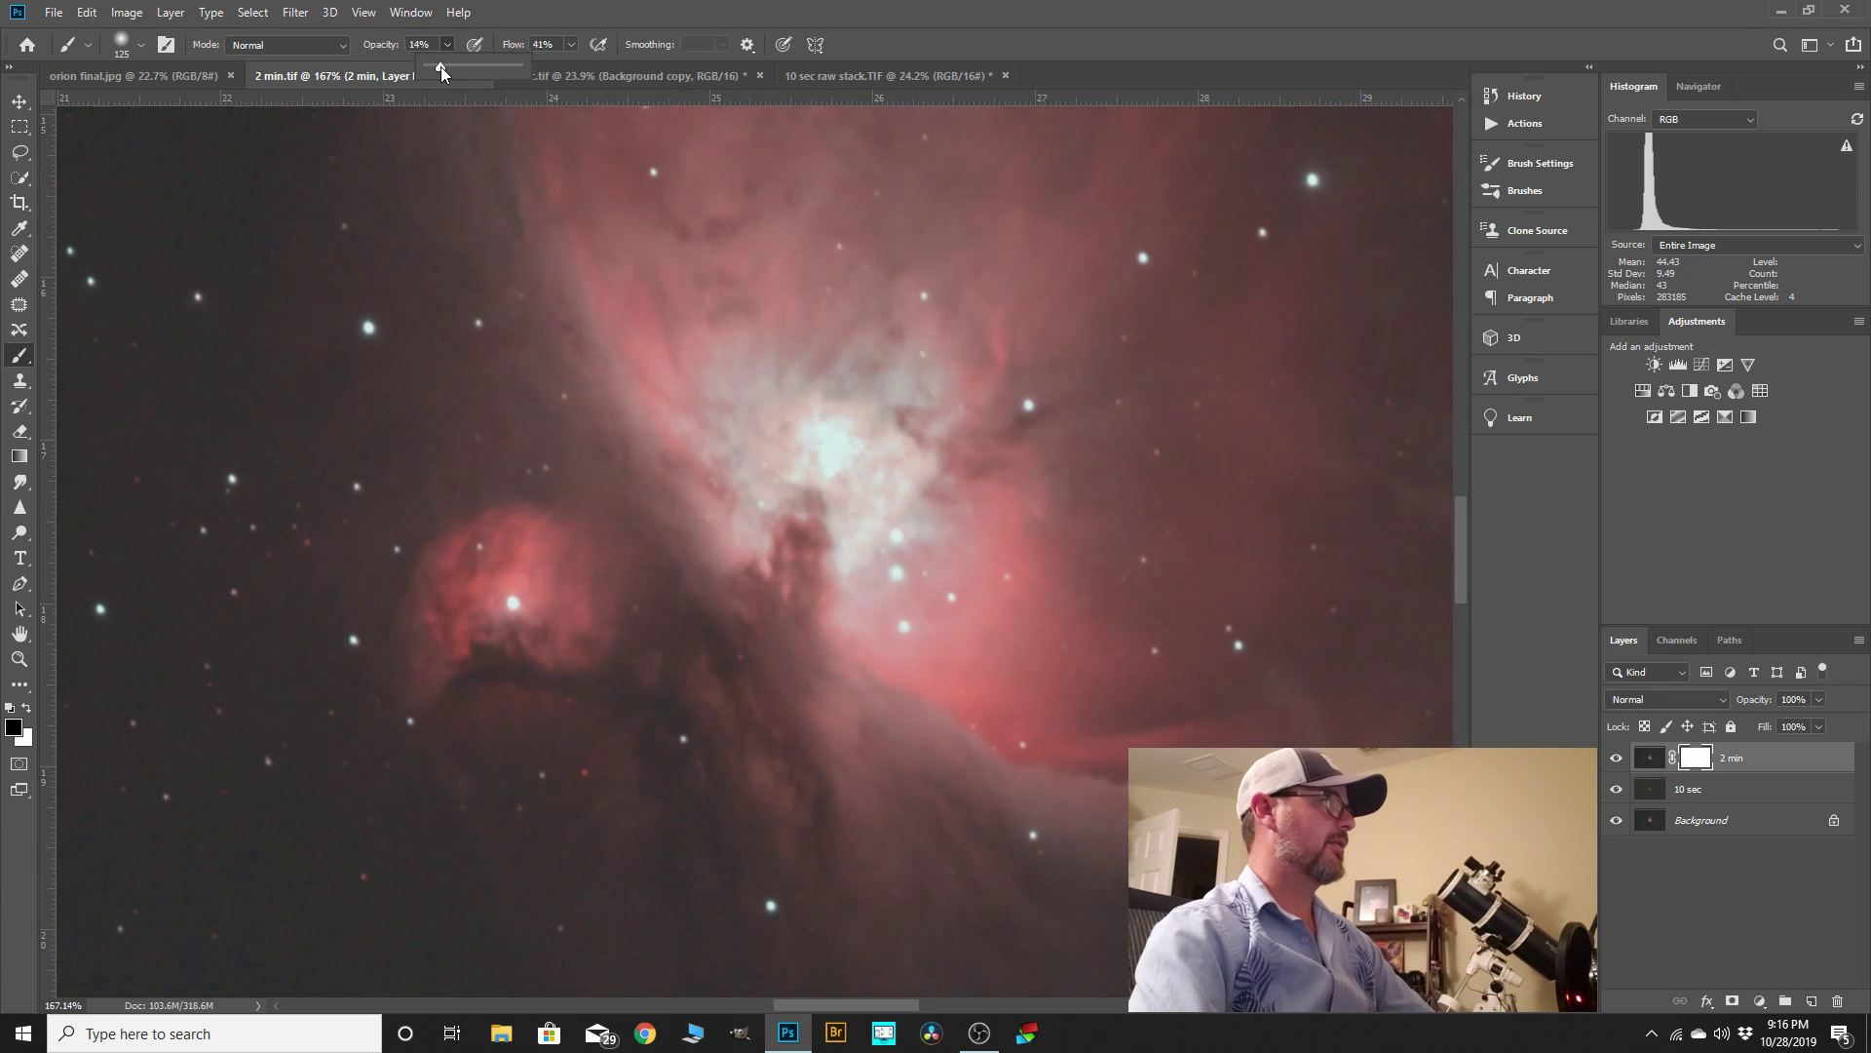
key("bracketleft")
key("bracketleft")
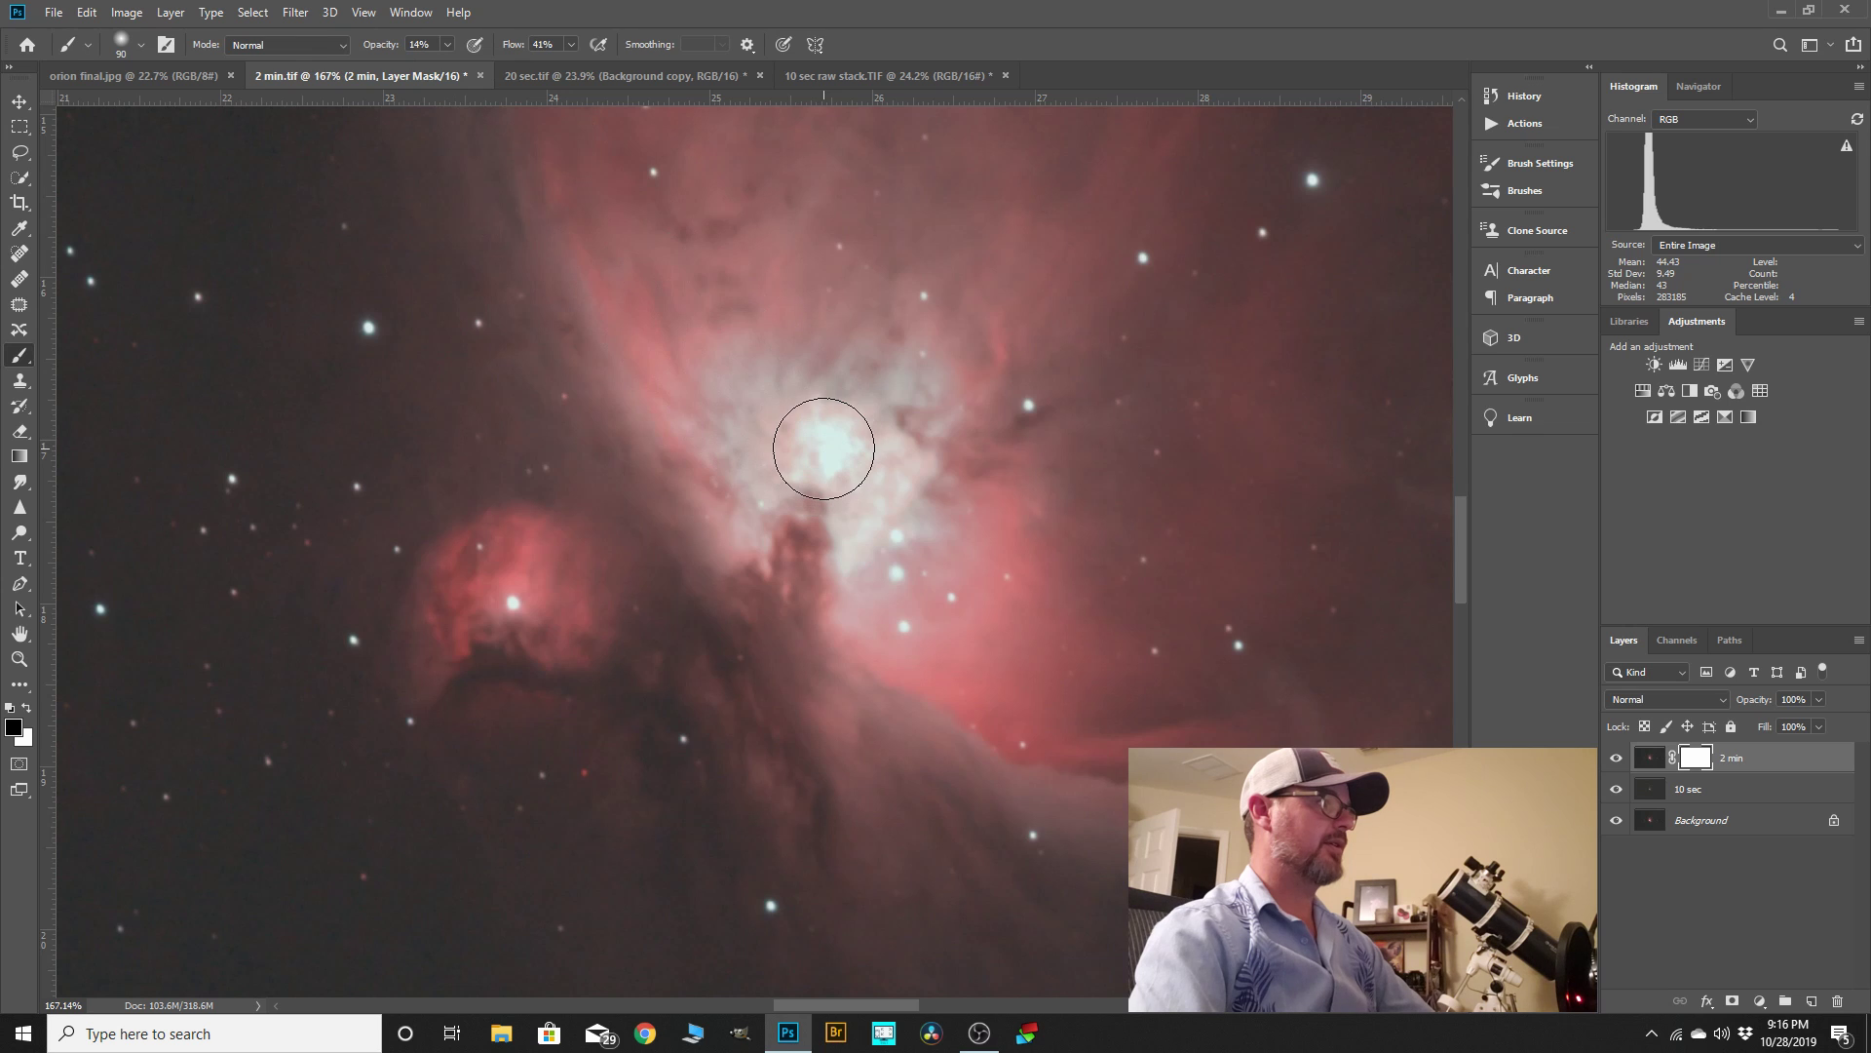
key("bracketleft")
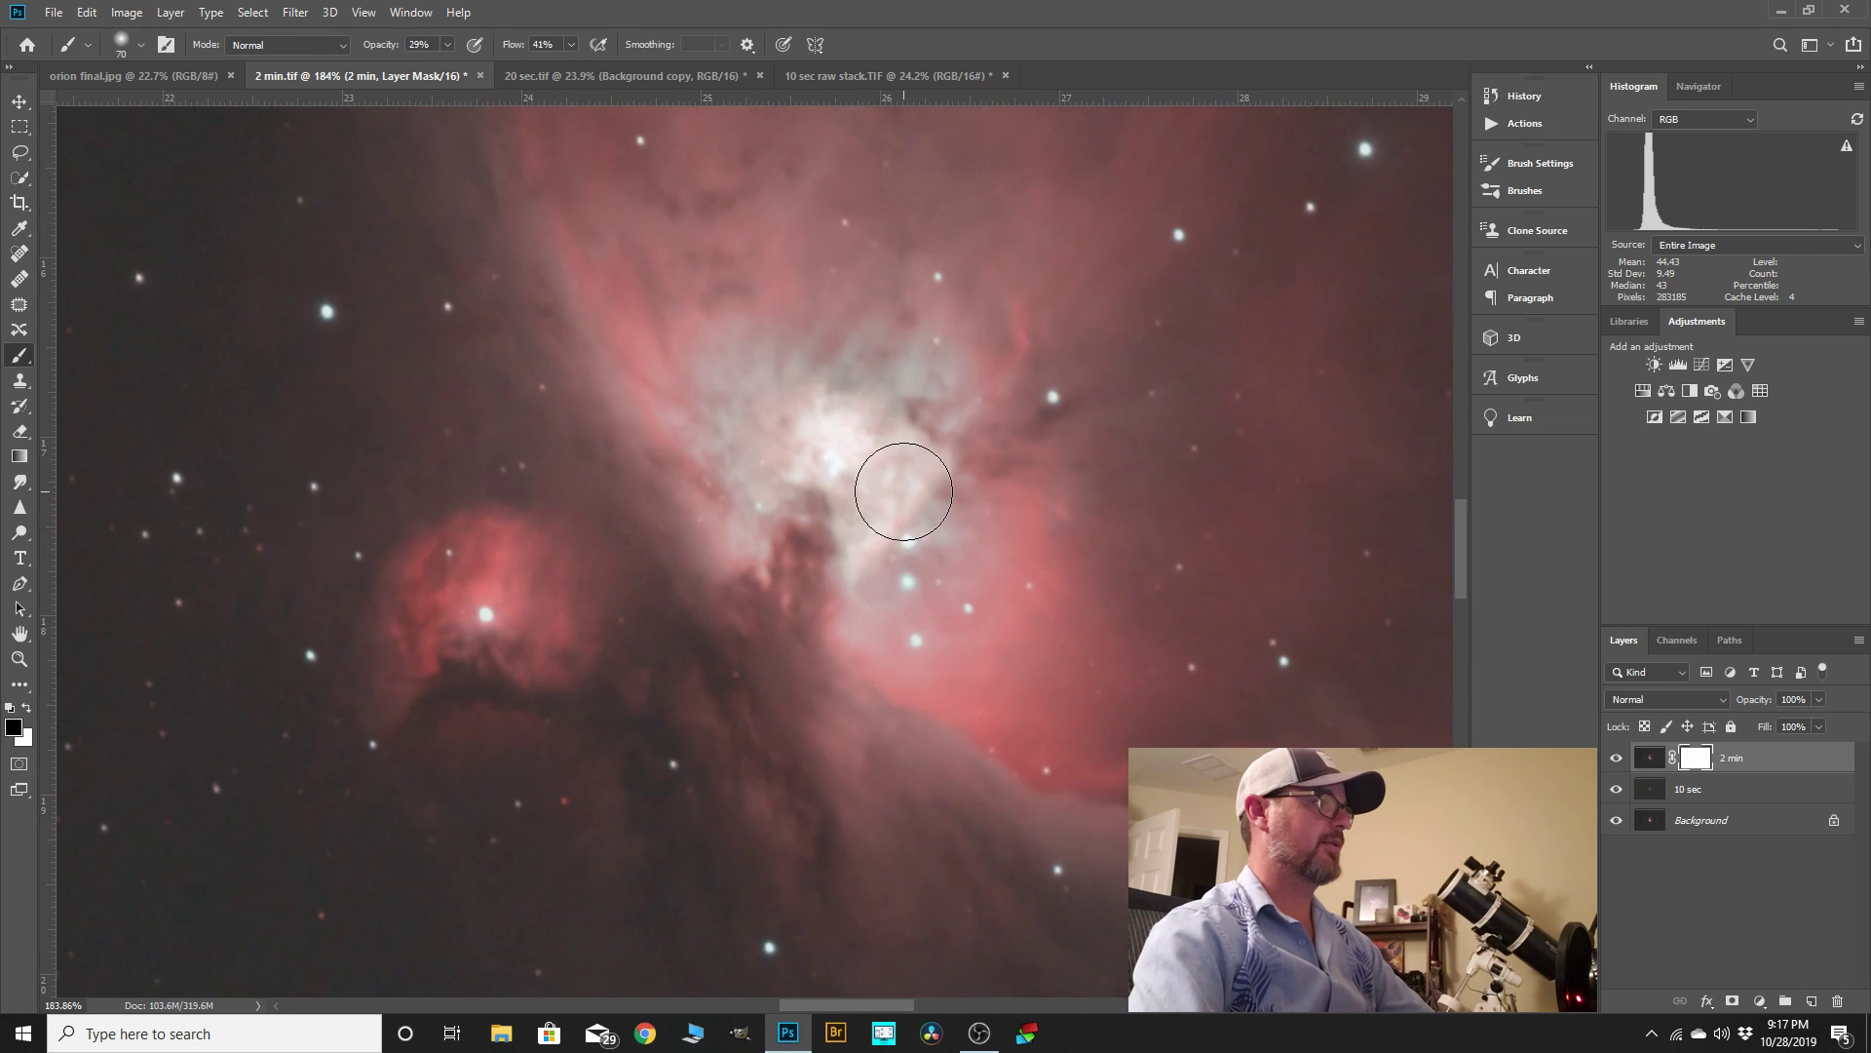
key("bracketright")
key("bracketright")
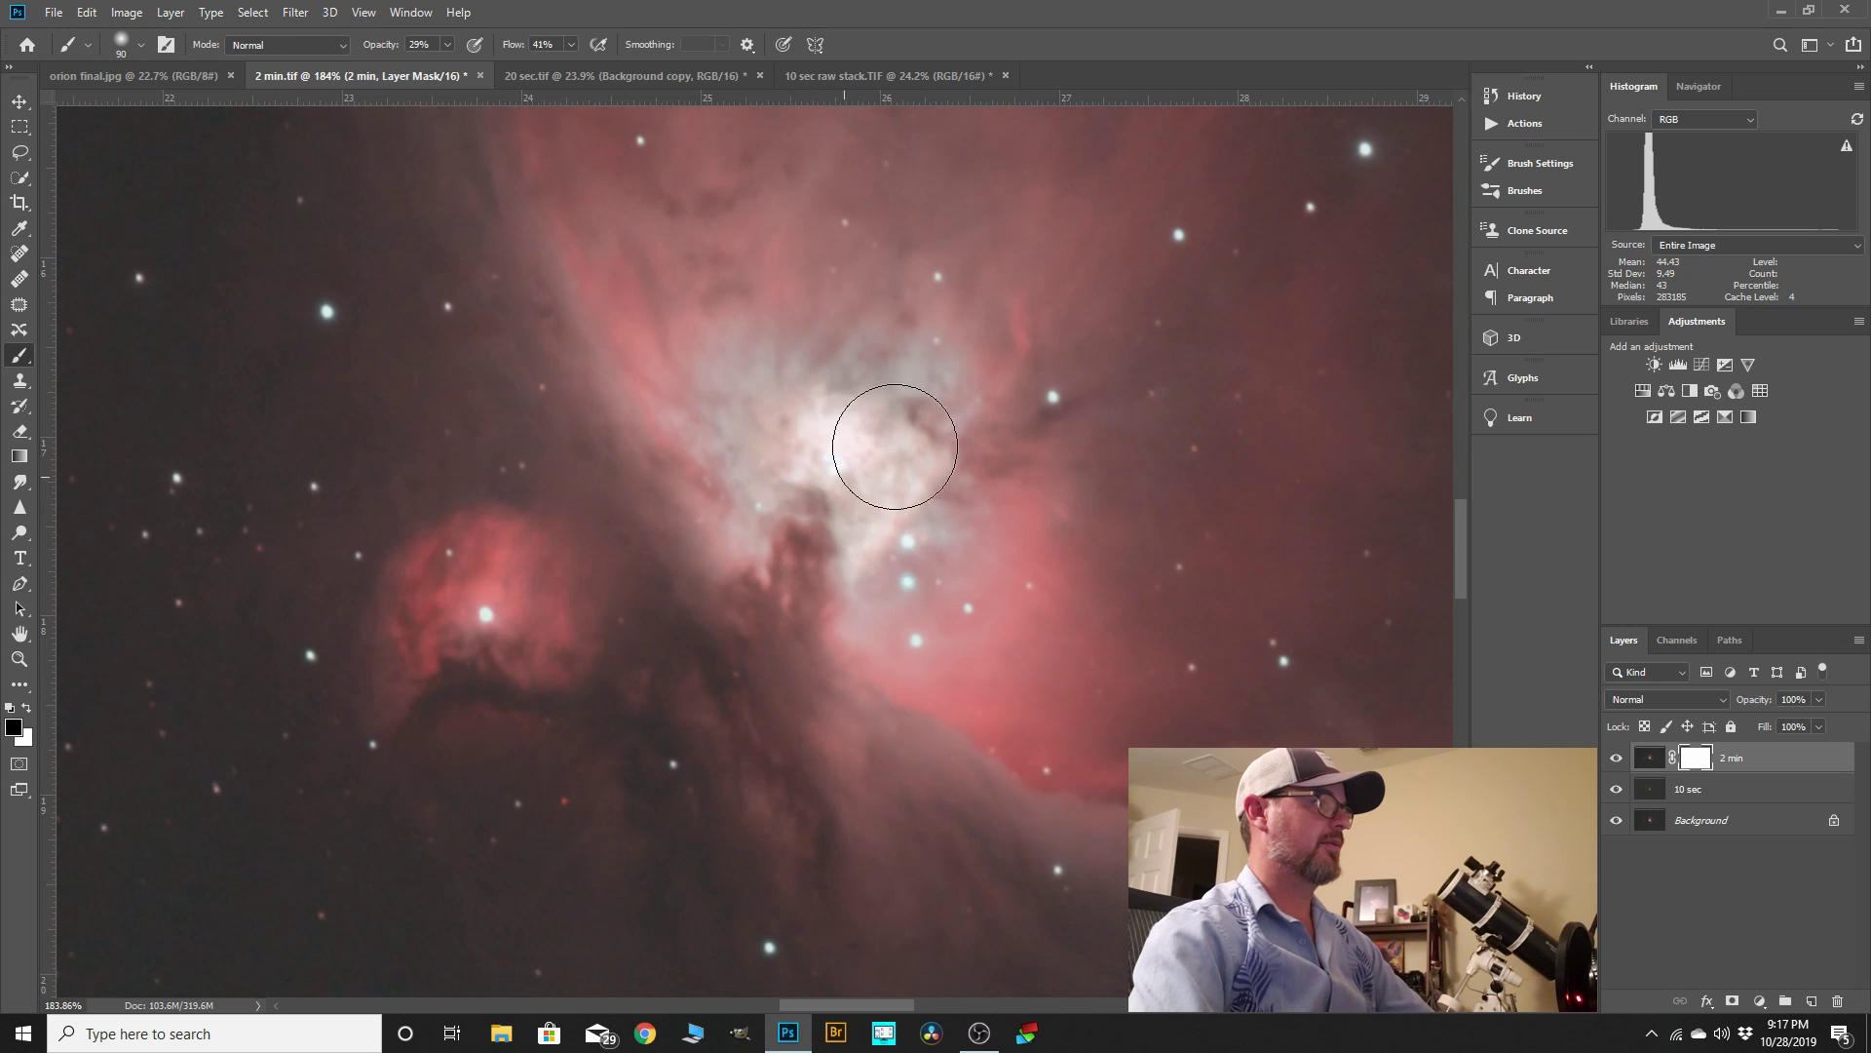
- Toggle the 10 sec layer's visibility to compare the masked nebula core with and without it, leaving the layer shown
scroll(890, 439, "down", 5)
scroll(868, 479, "down", 3)
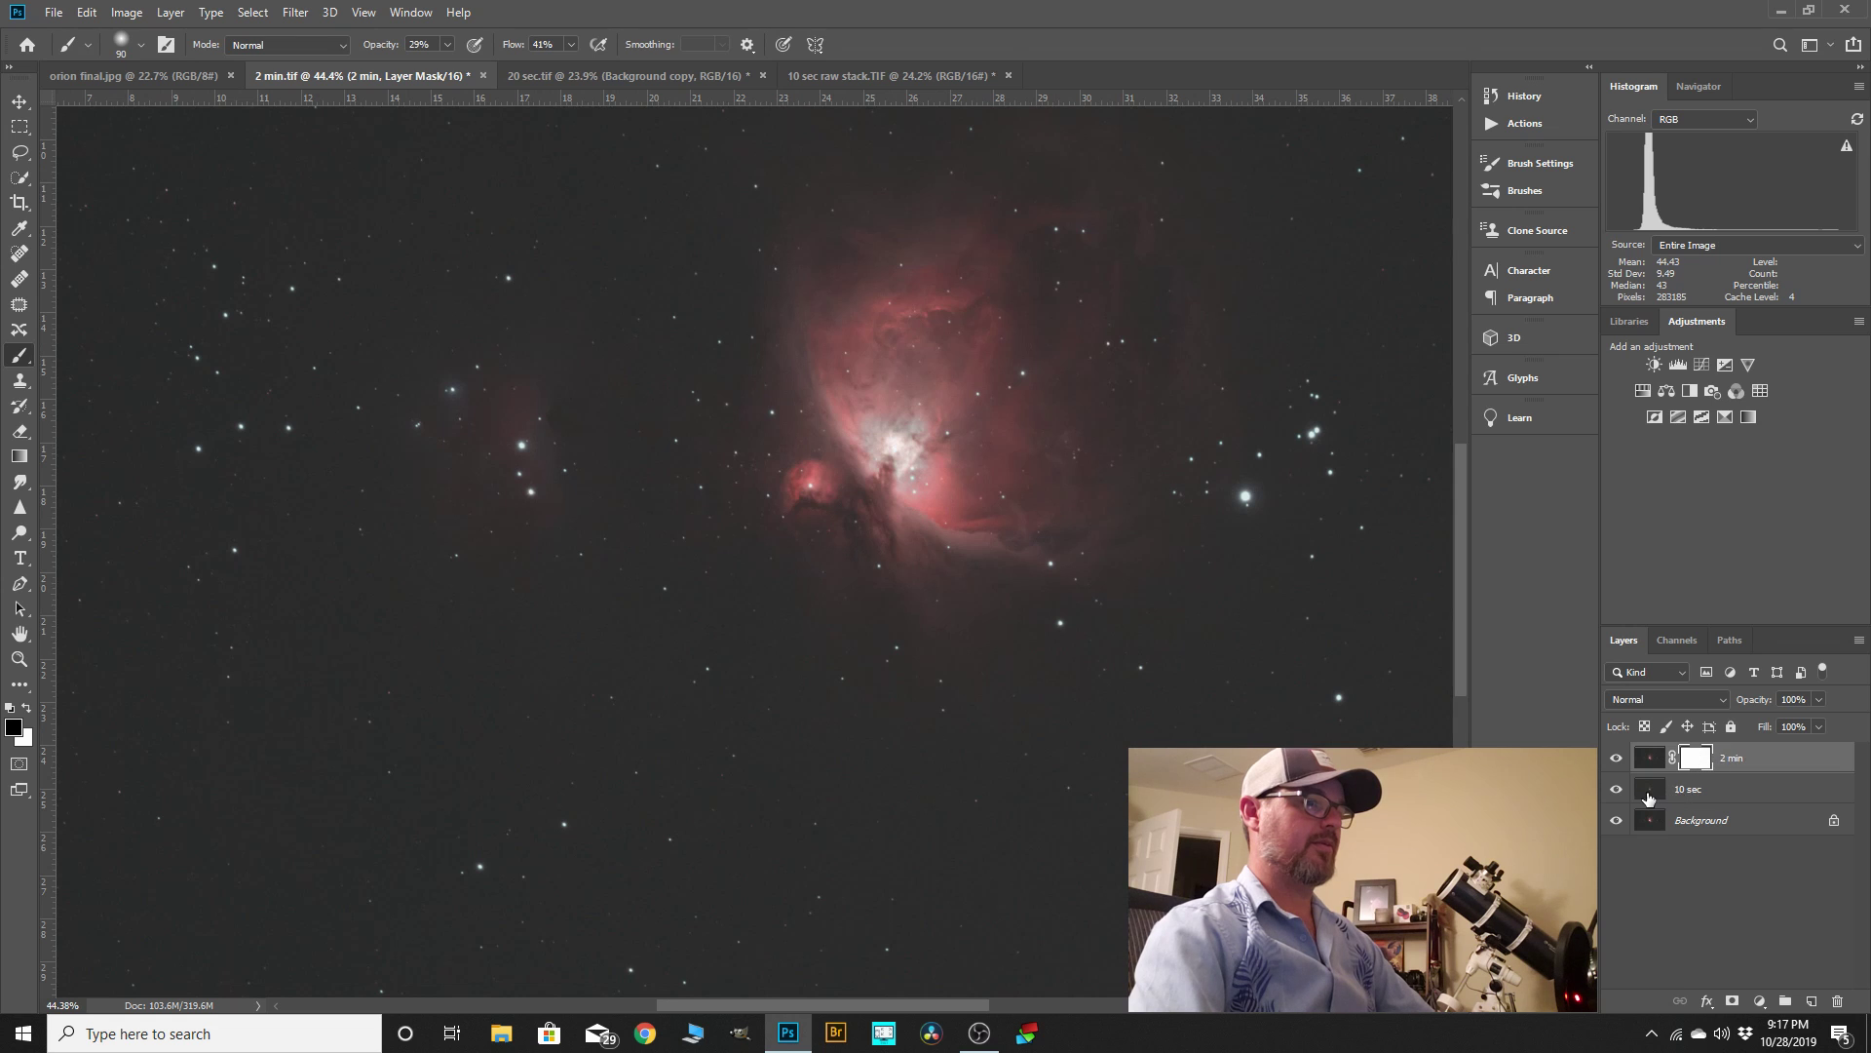
left_click(1617, 791)
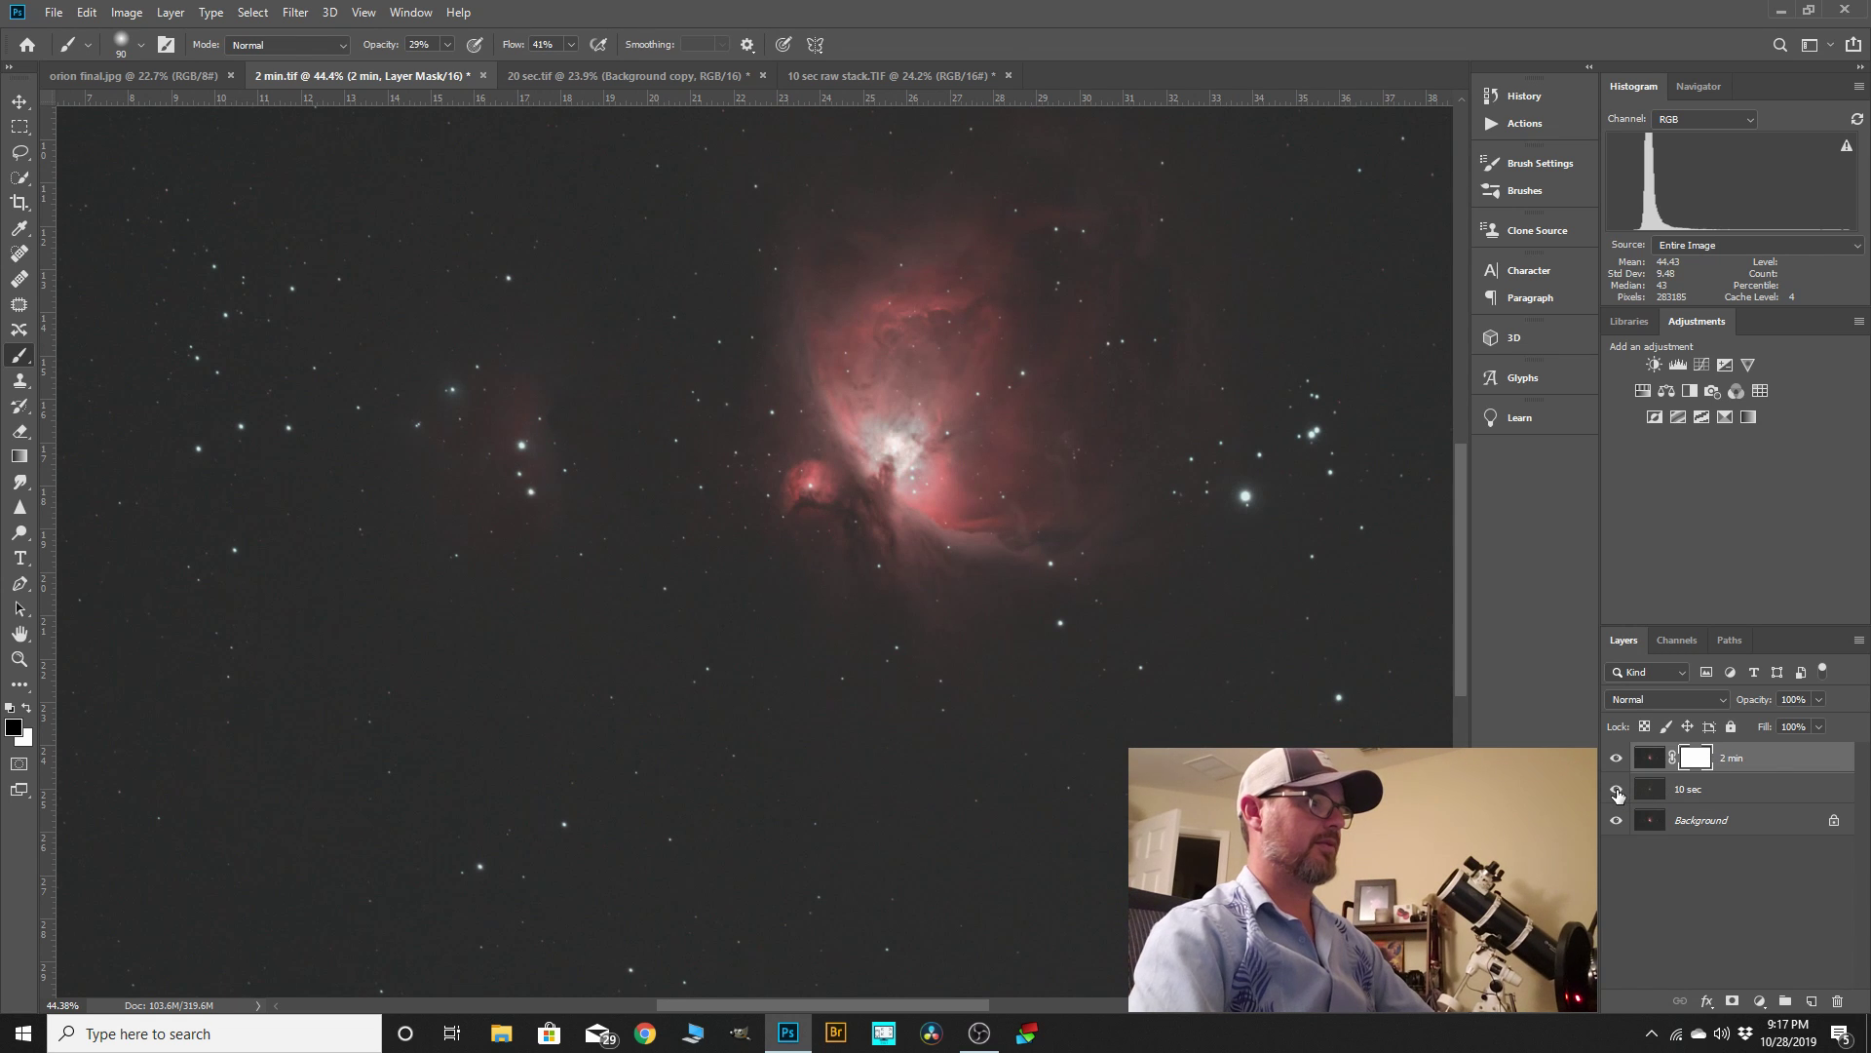
left_click(1617, 793)
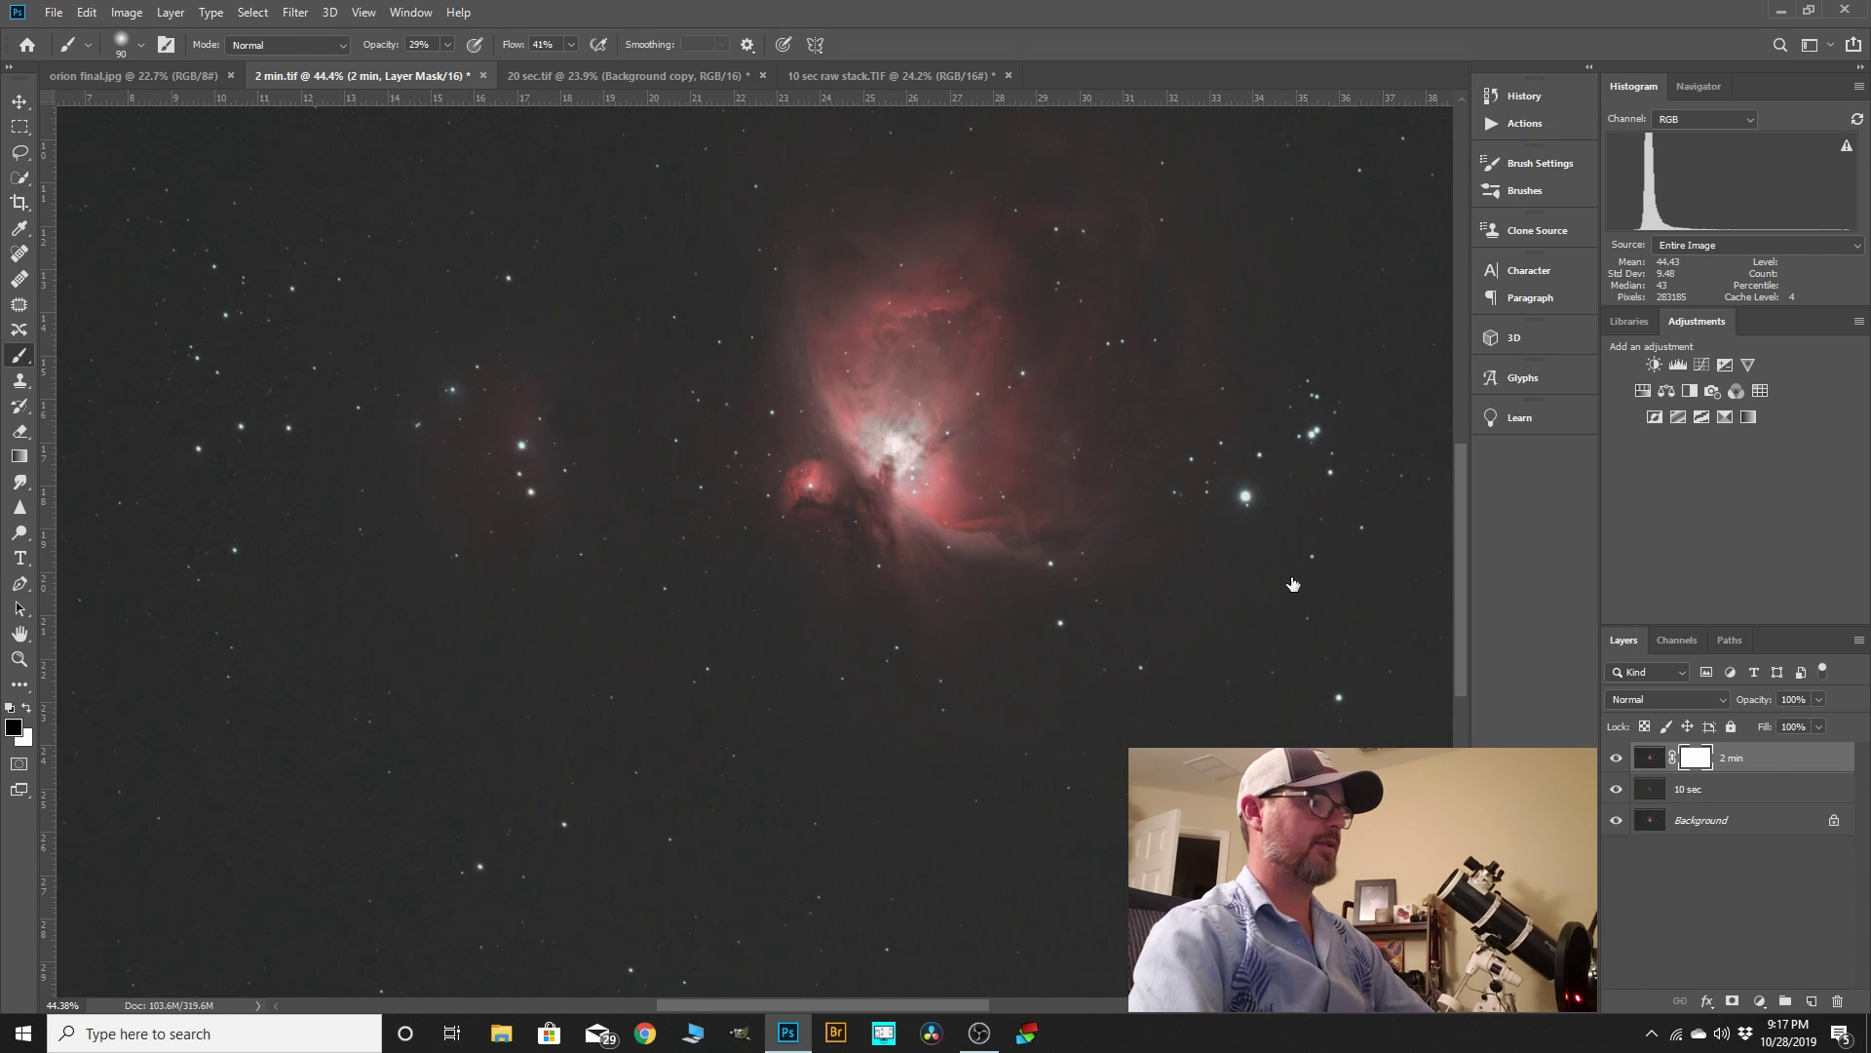
scroll(882, 434, "up", 3)
scroll(923, 437, "up", 3)
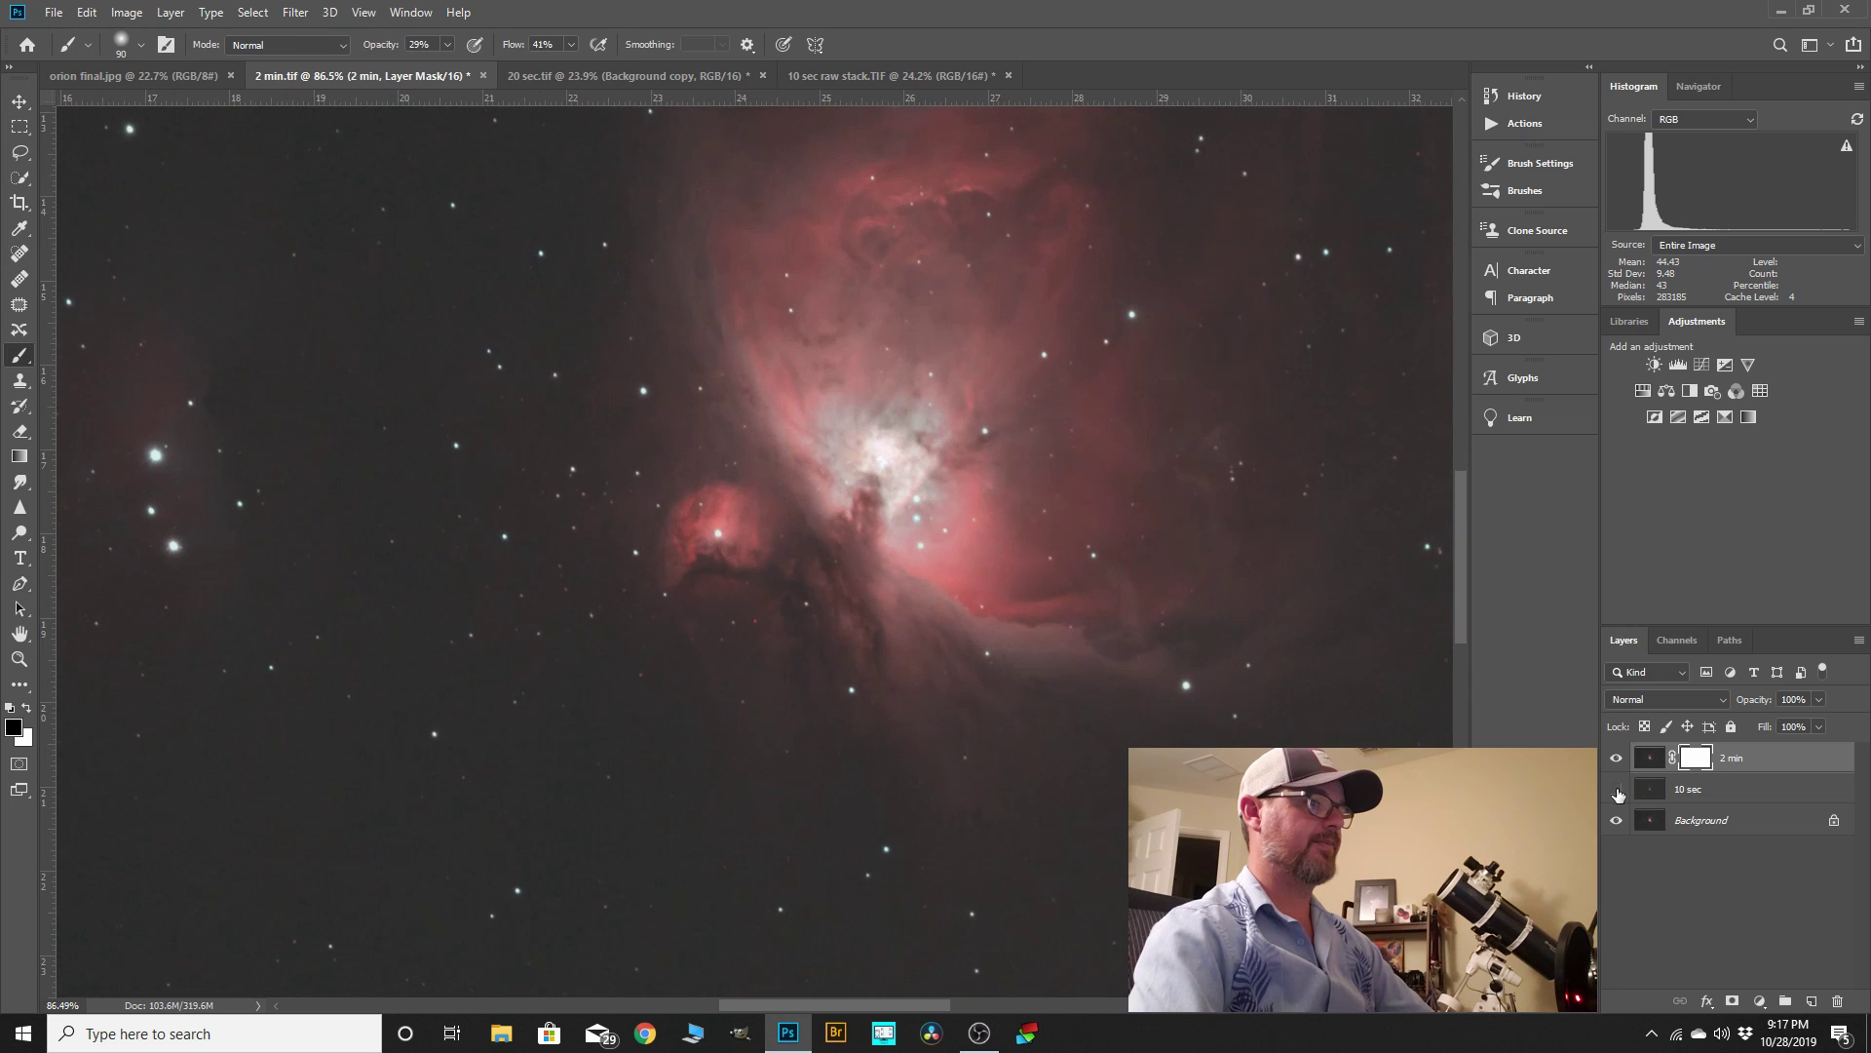
left_click(1617, 792)
left_click(1617, 792)
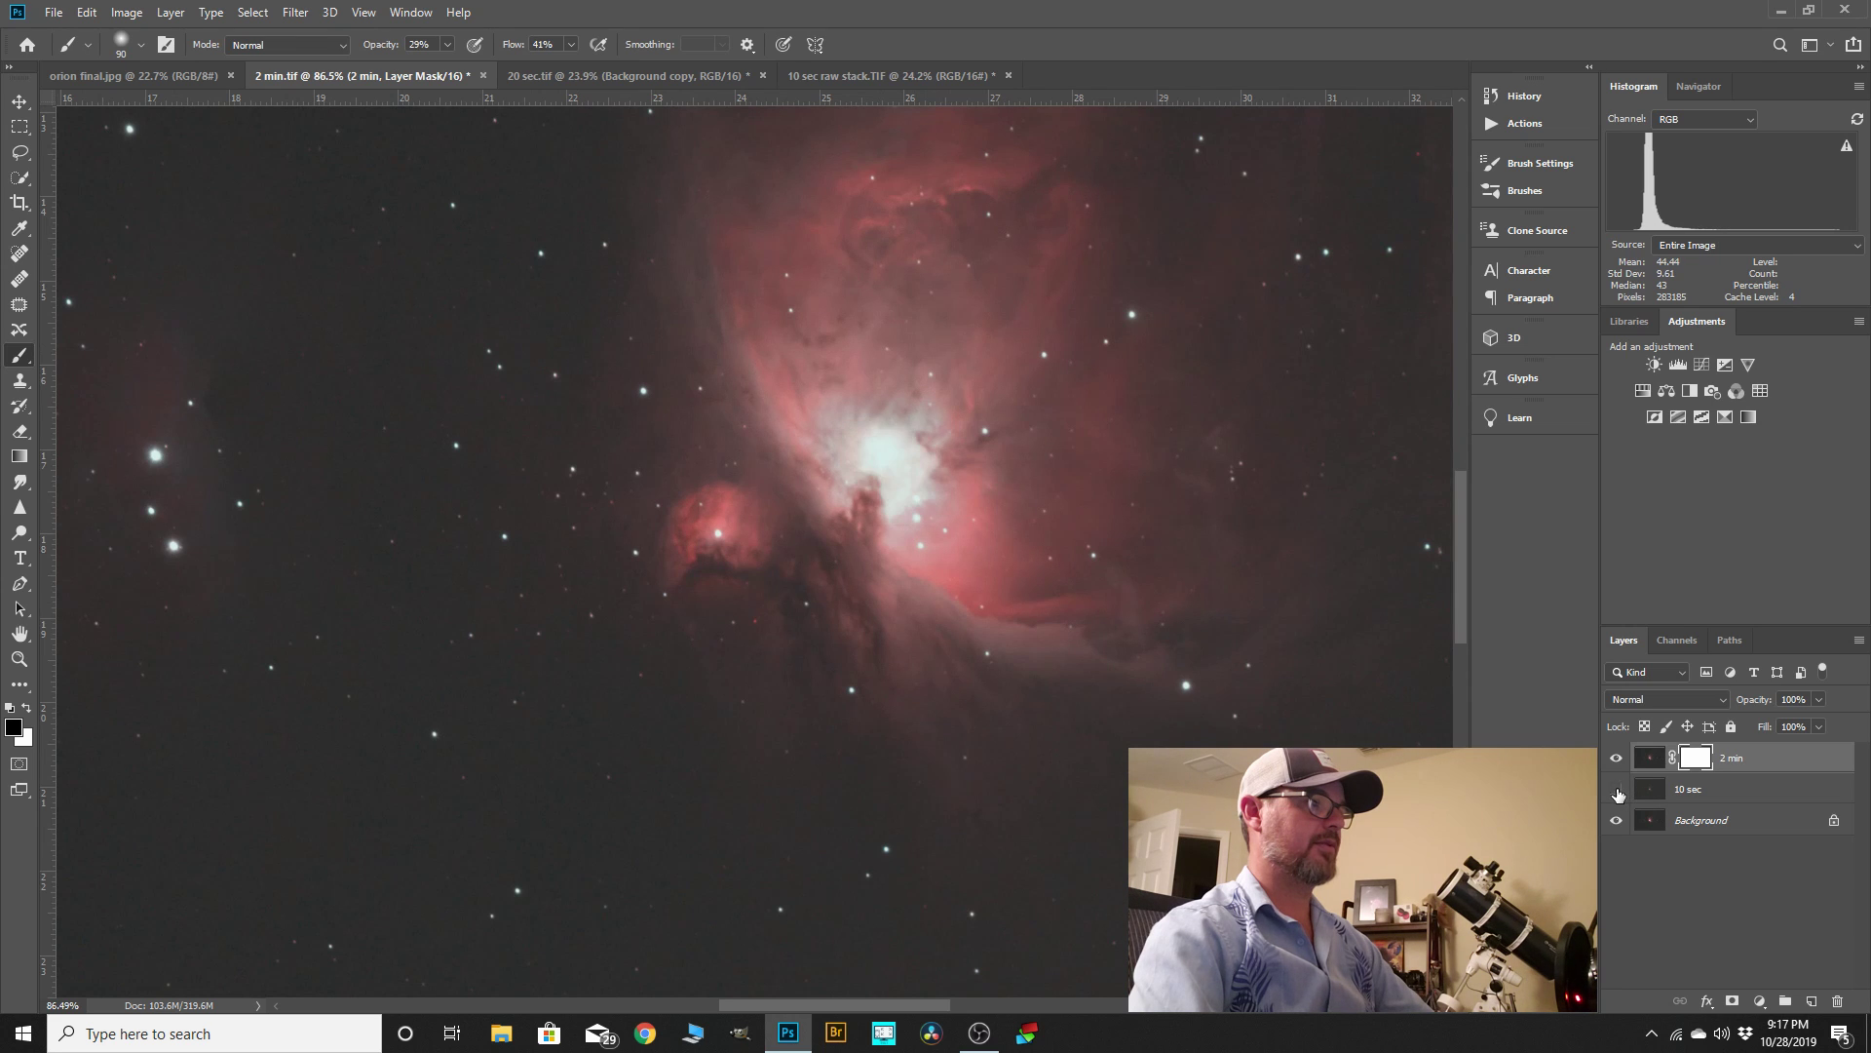
left_click(1617, 793)
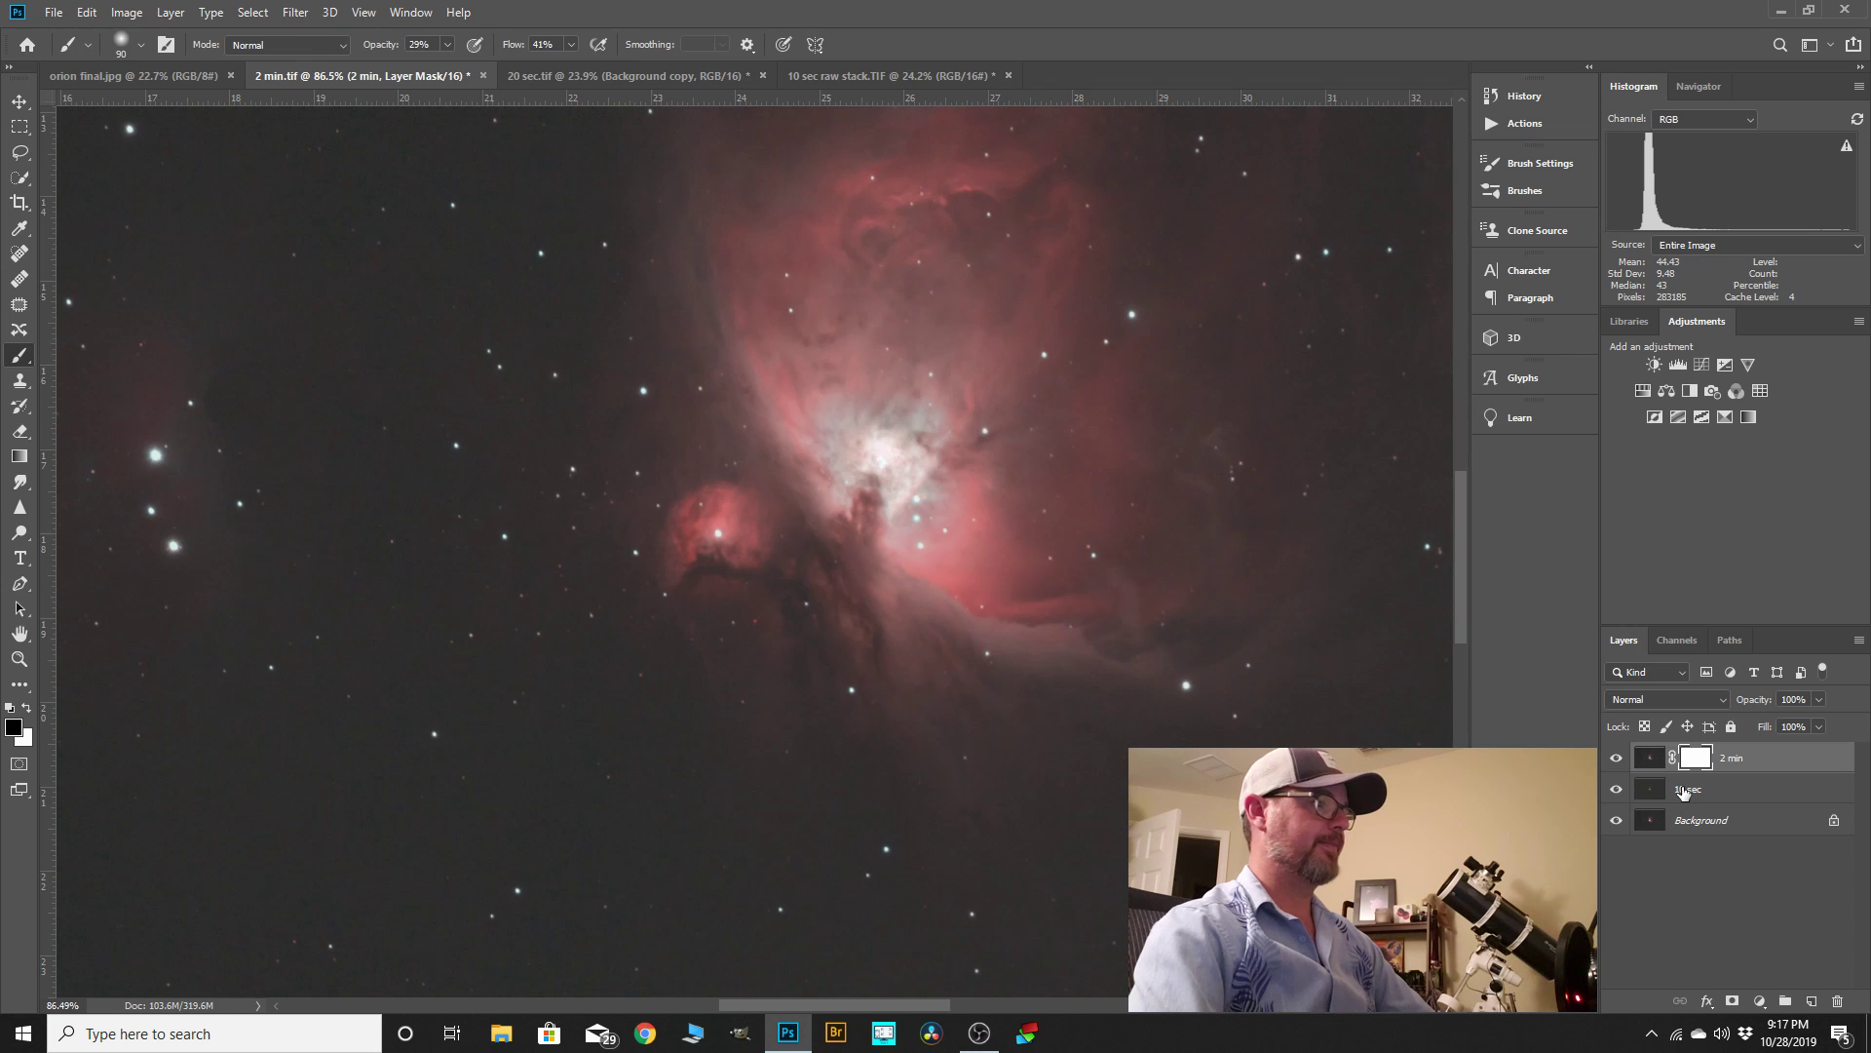
- Enlarge the brush to 300 pixels and lightly paint the 2 min mask around the core to smooth the blend
scroll(927, 430, "down", 2)
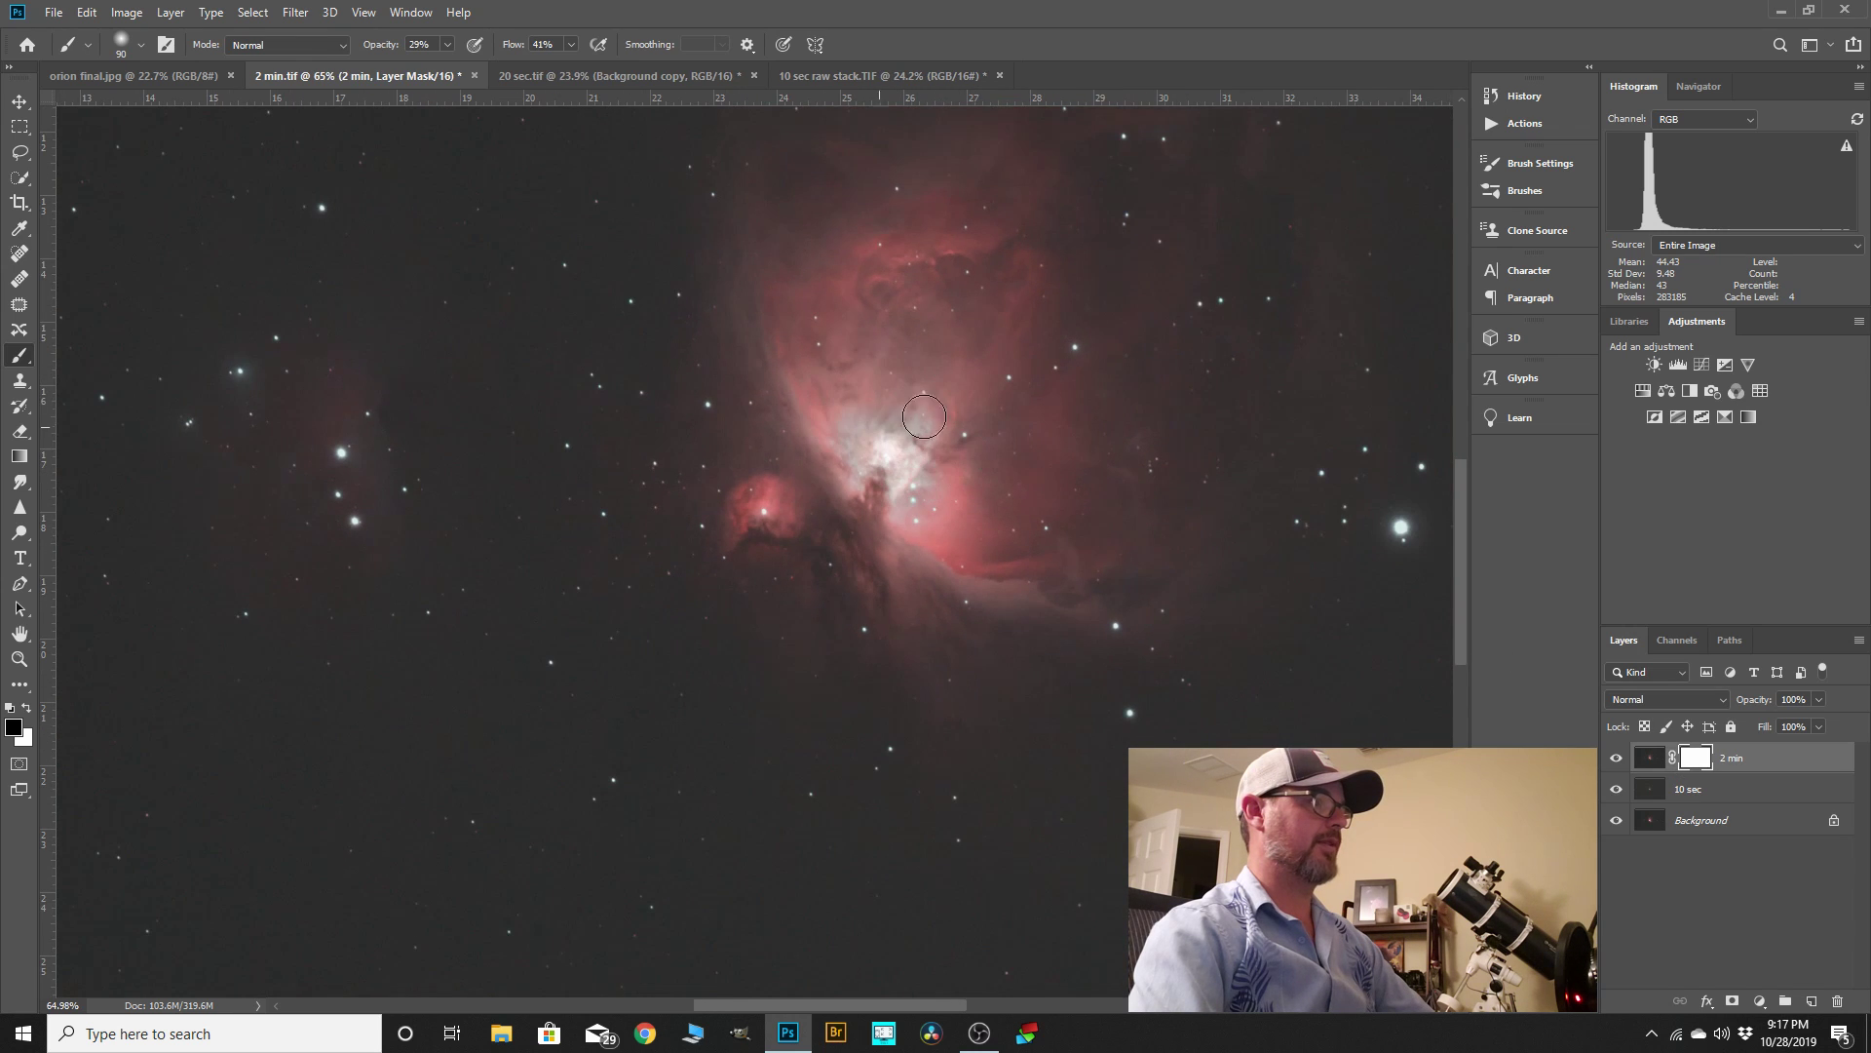
key("bracketright")
key("bracketright")
key("bracketright")
key("bracketright")
key("bracketright")
key("bracketright")
key("bracketright")
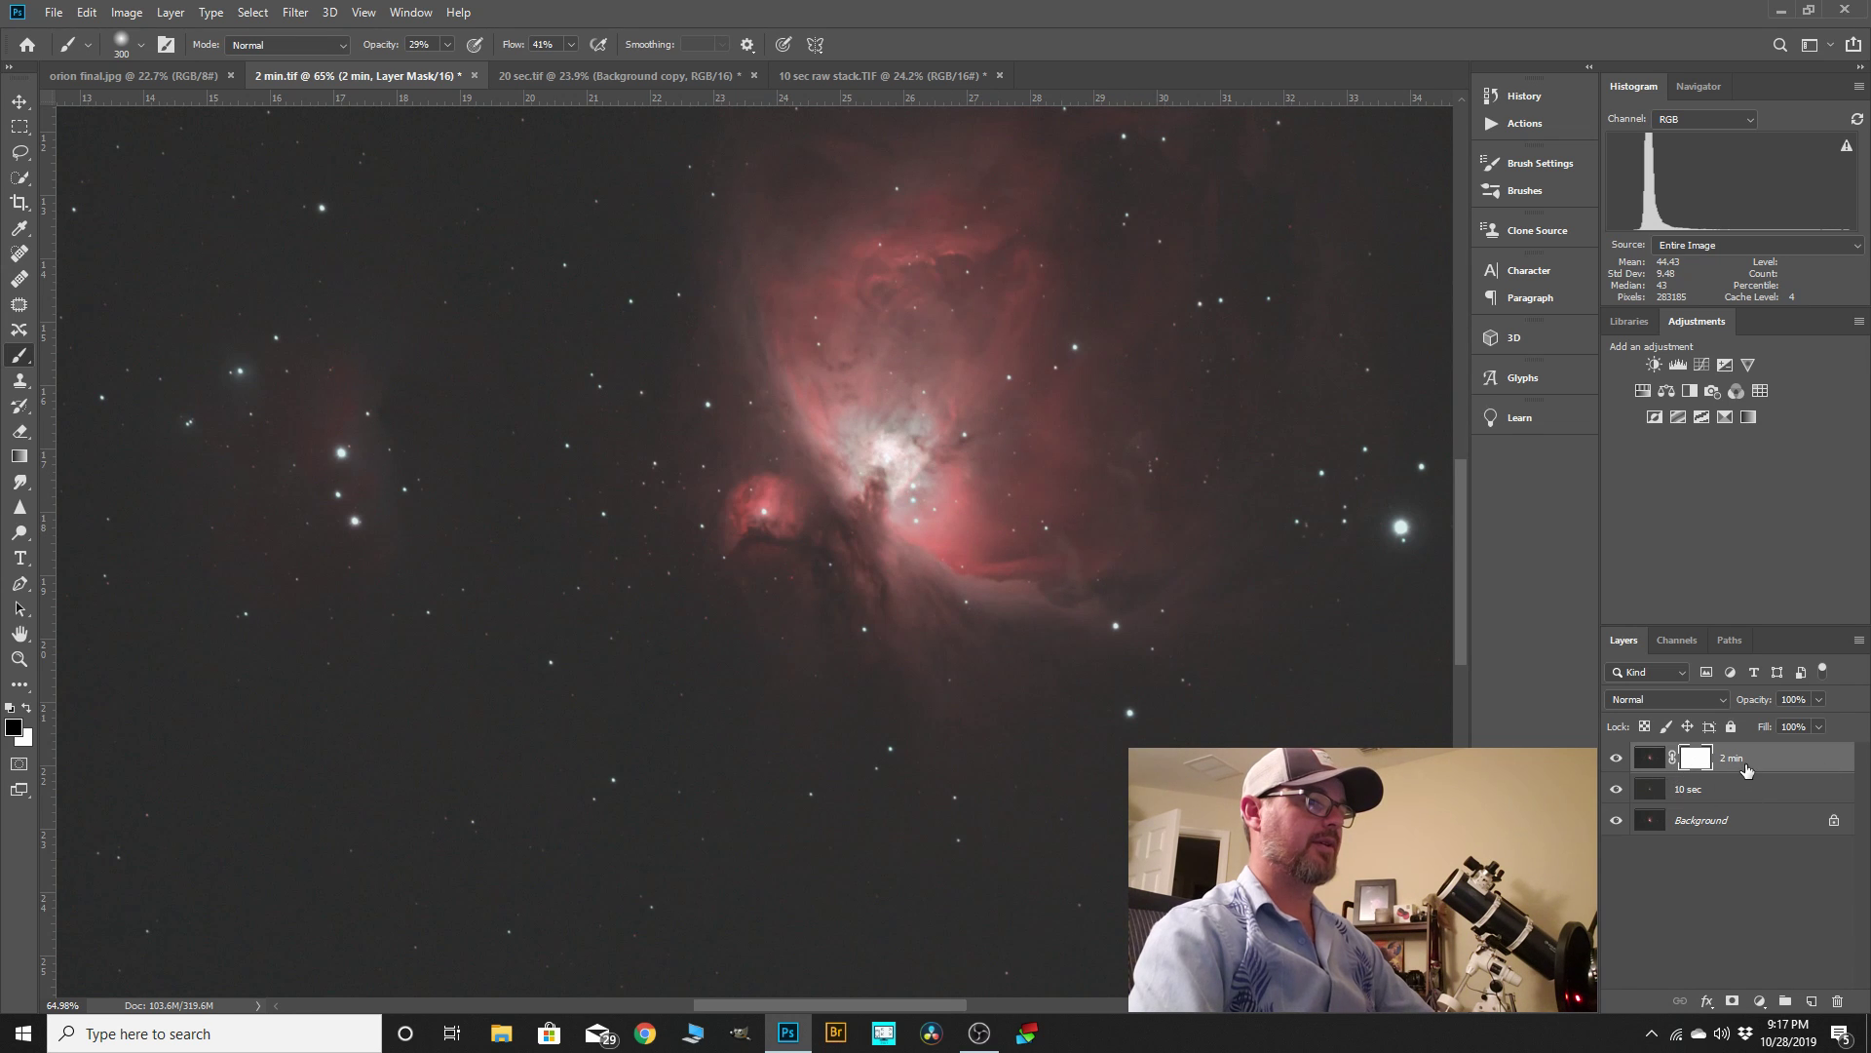
- Select the 2 min and 10 sec layers together and merge them into one layer
scroll(993, 533, "down", 2)
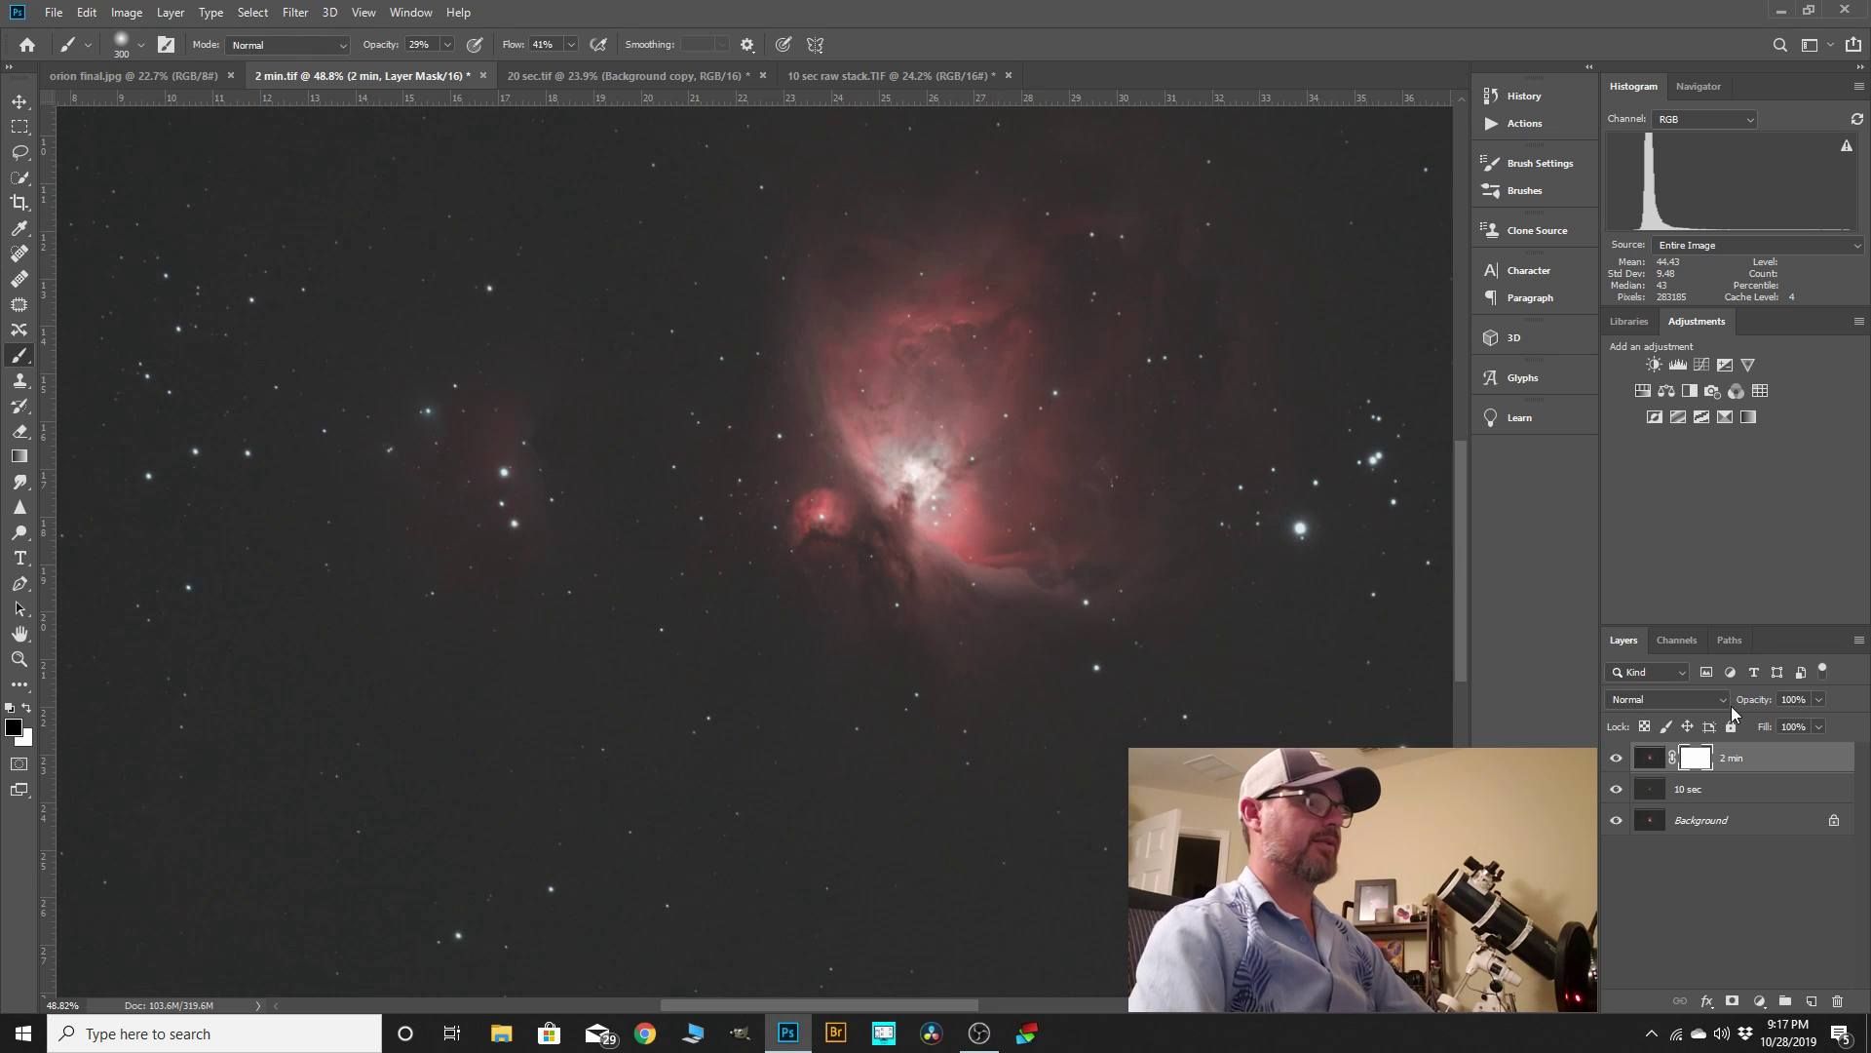
key("ctrl+2")
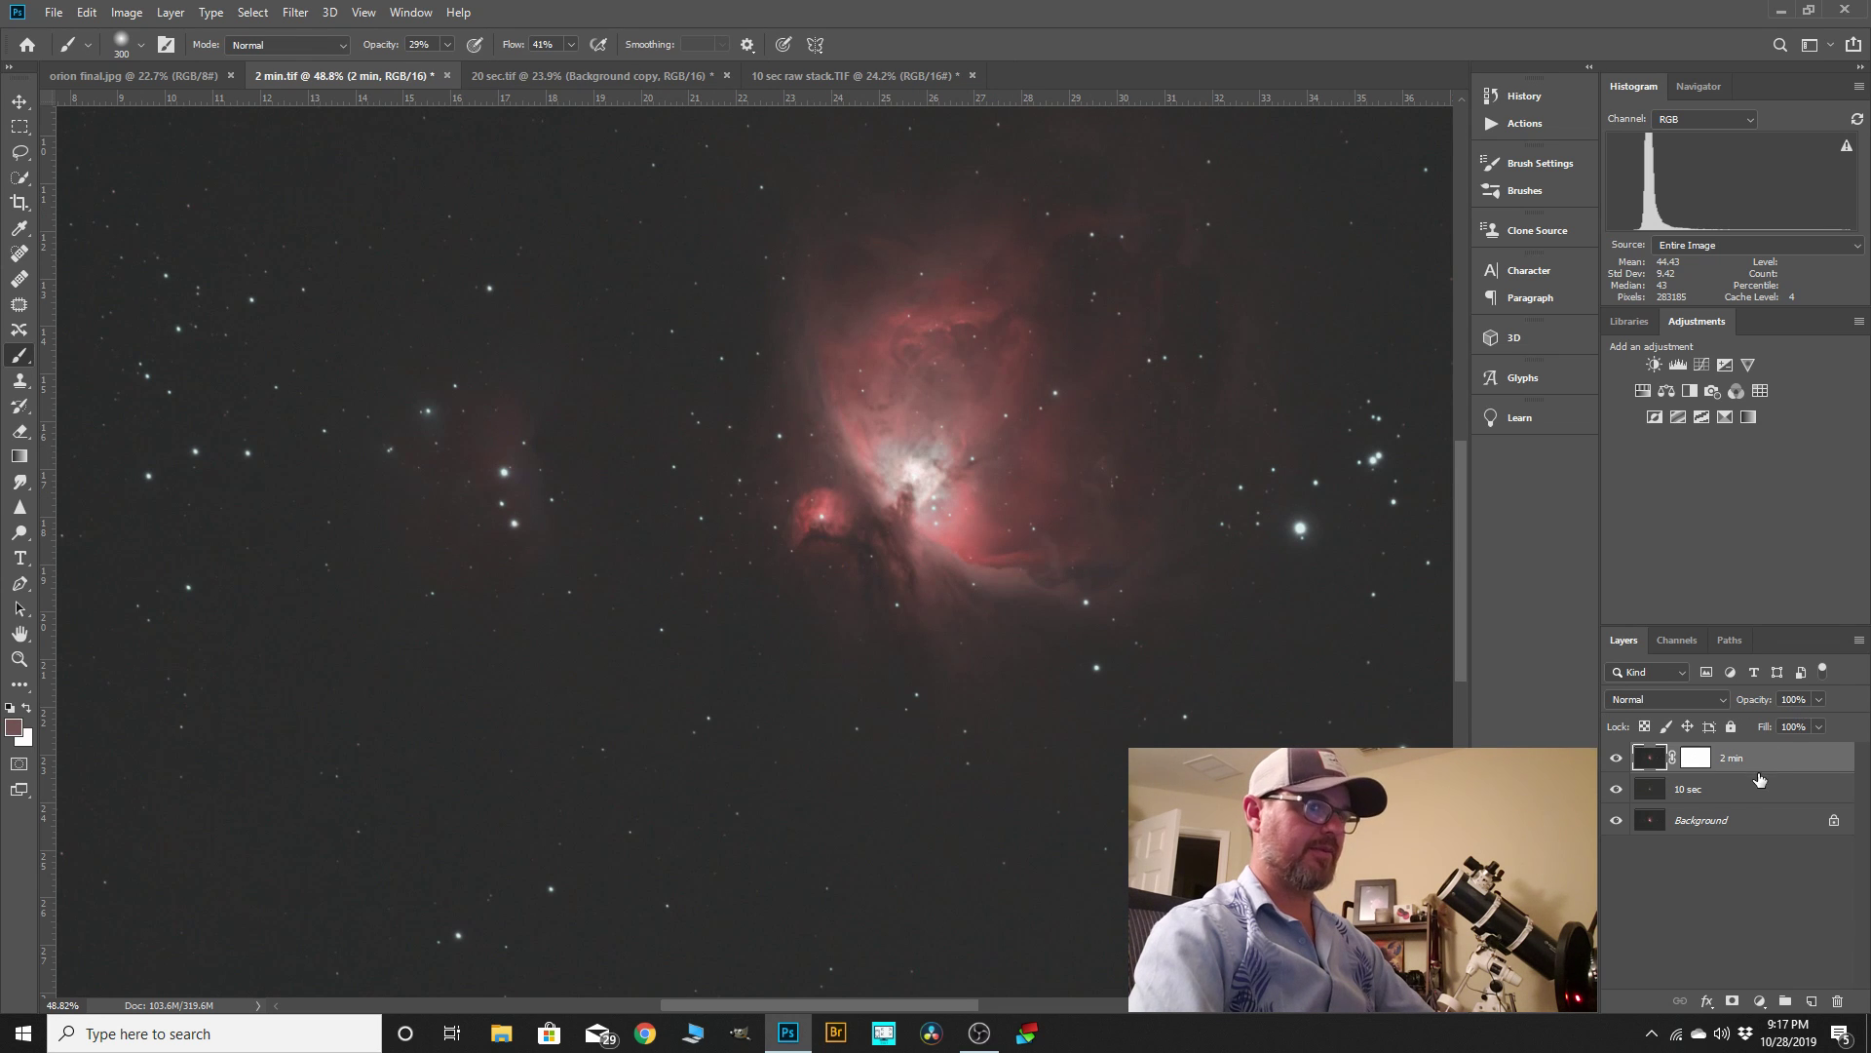
left_click(1725, 790, "shift")
right_click(1723, 786)
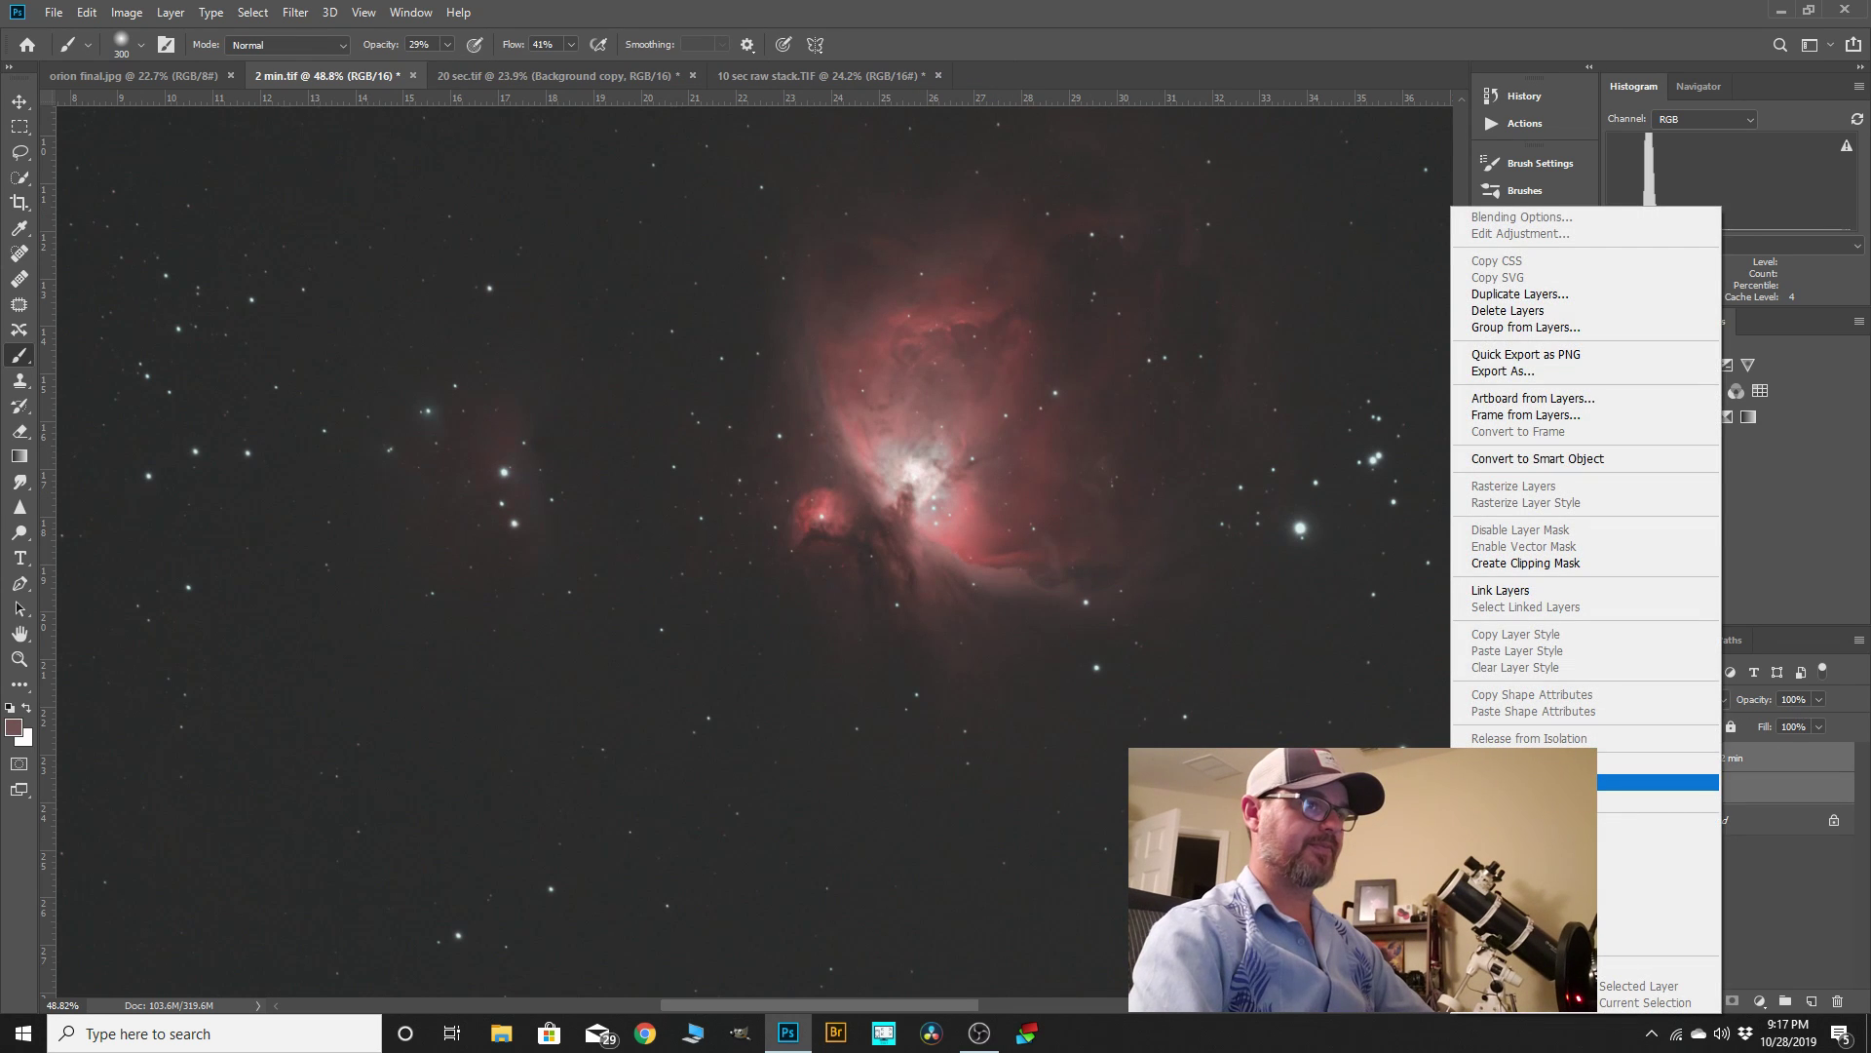
left_click(1579, 765)
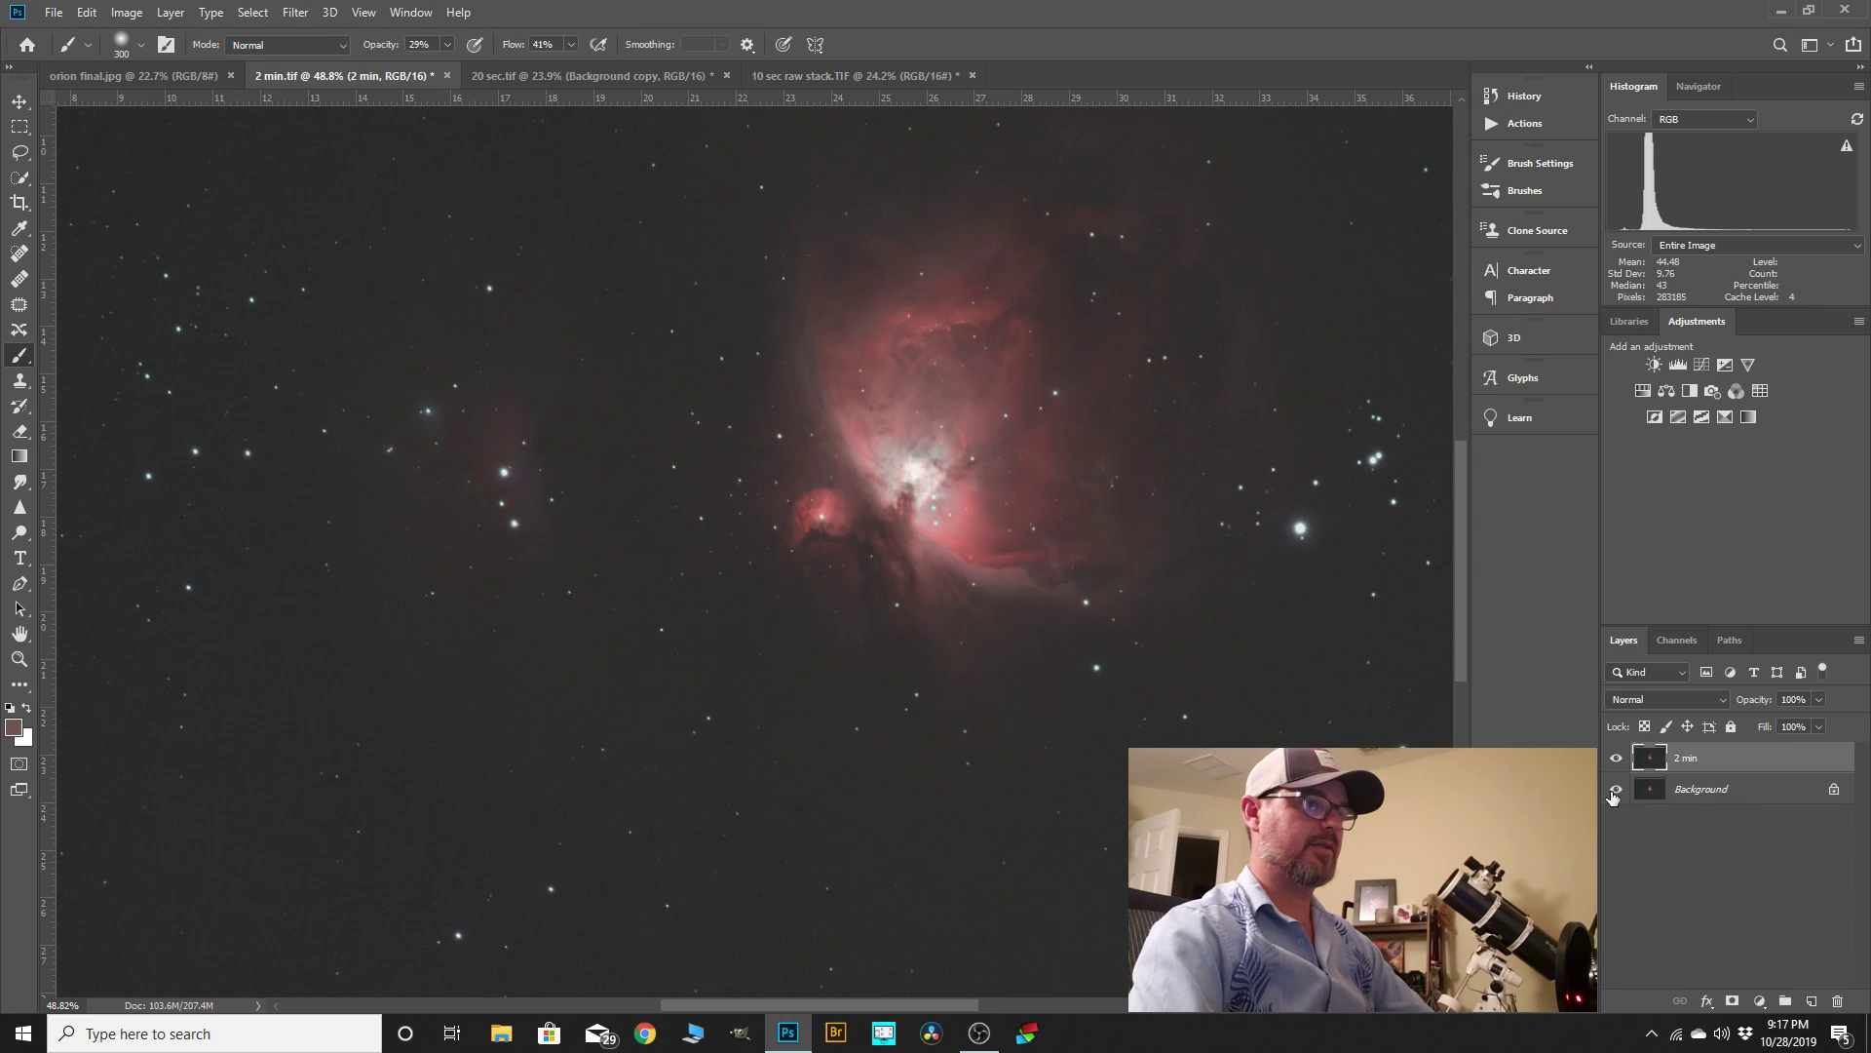
- Duplicate the Background layer beneath 2 min and toggle the copy's visibility, leaving it shown
left_click_drag(1721, 791, 1810, 999)
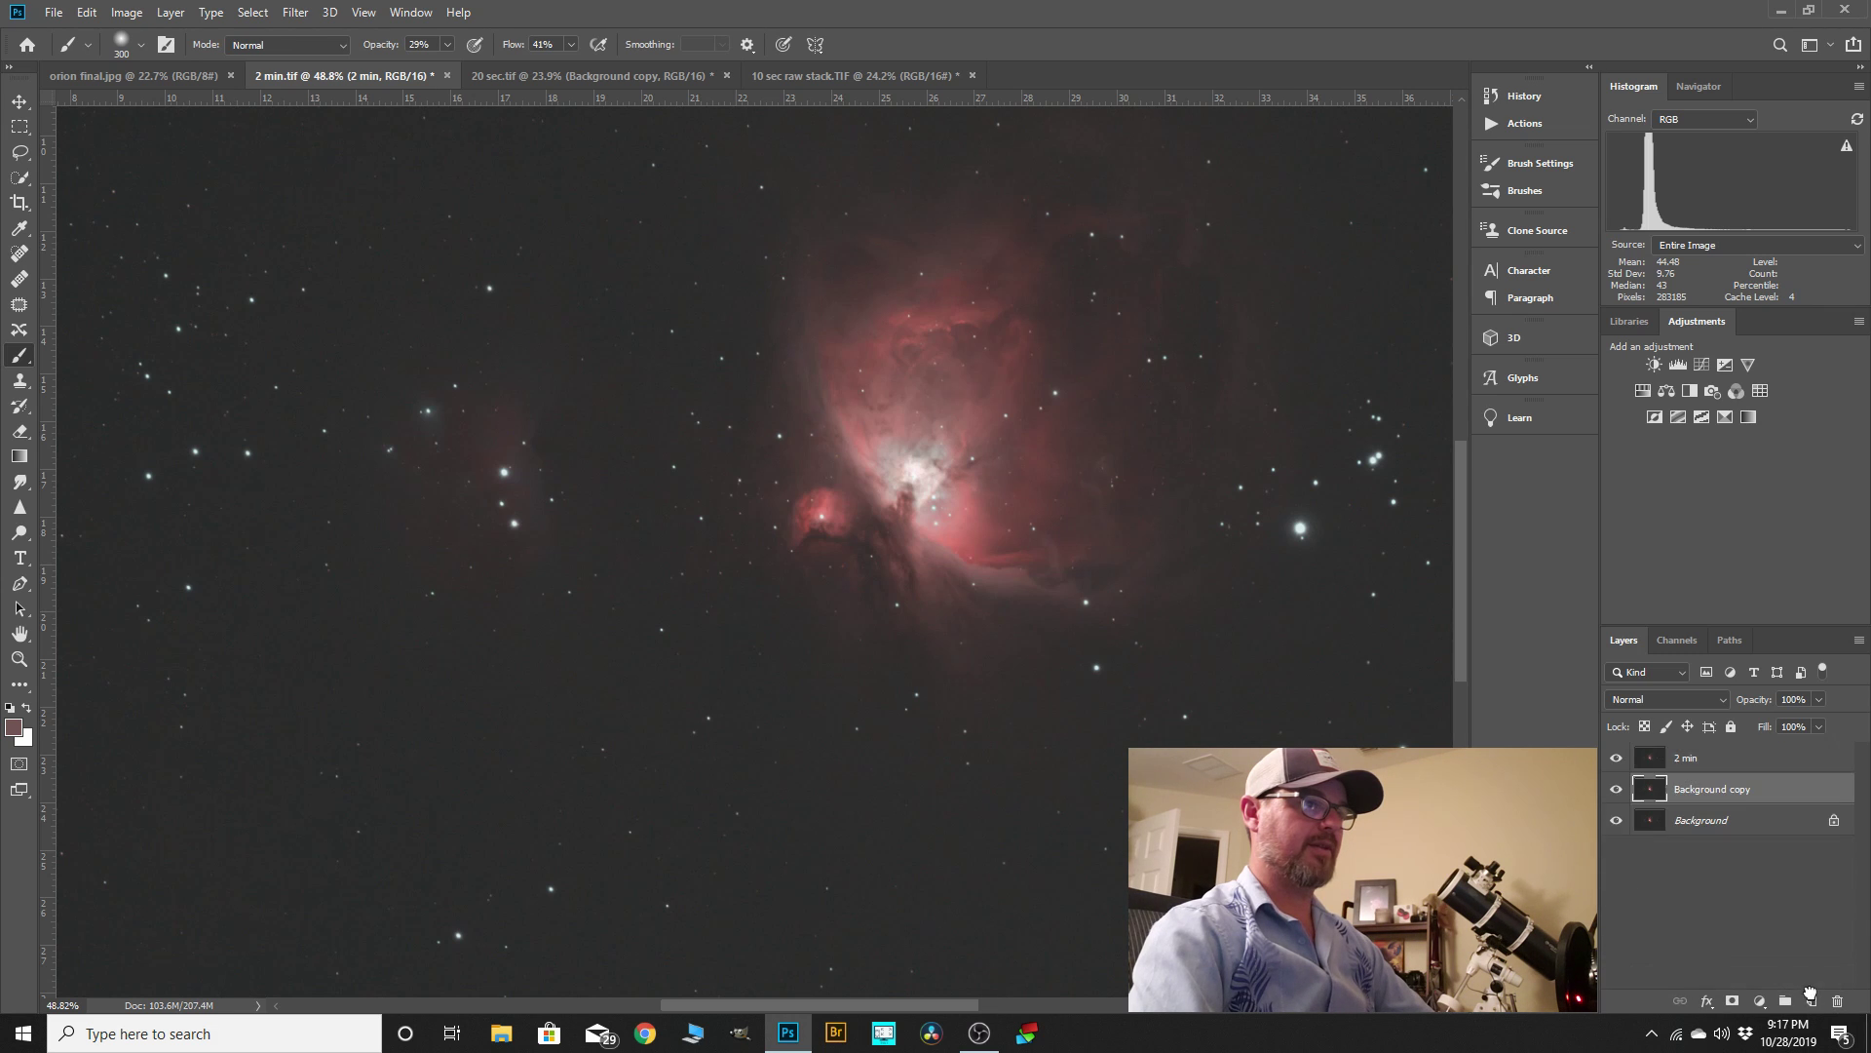
left_click(1618, 793)
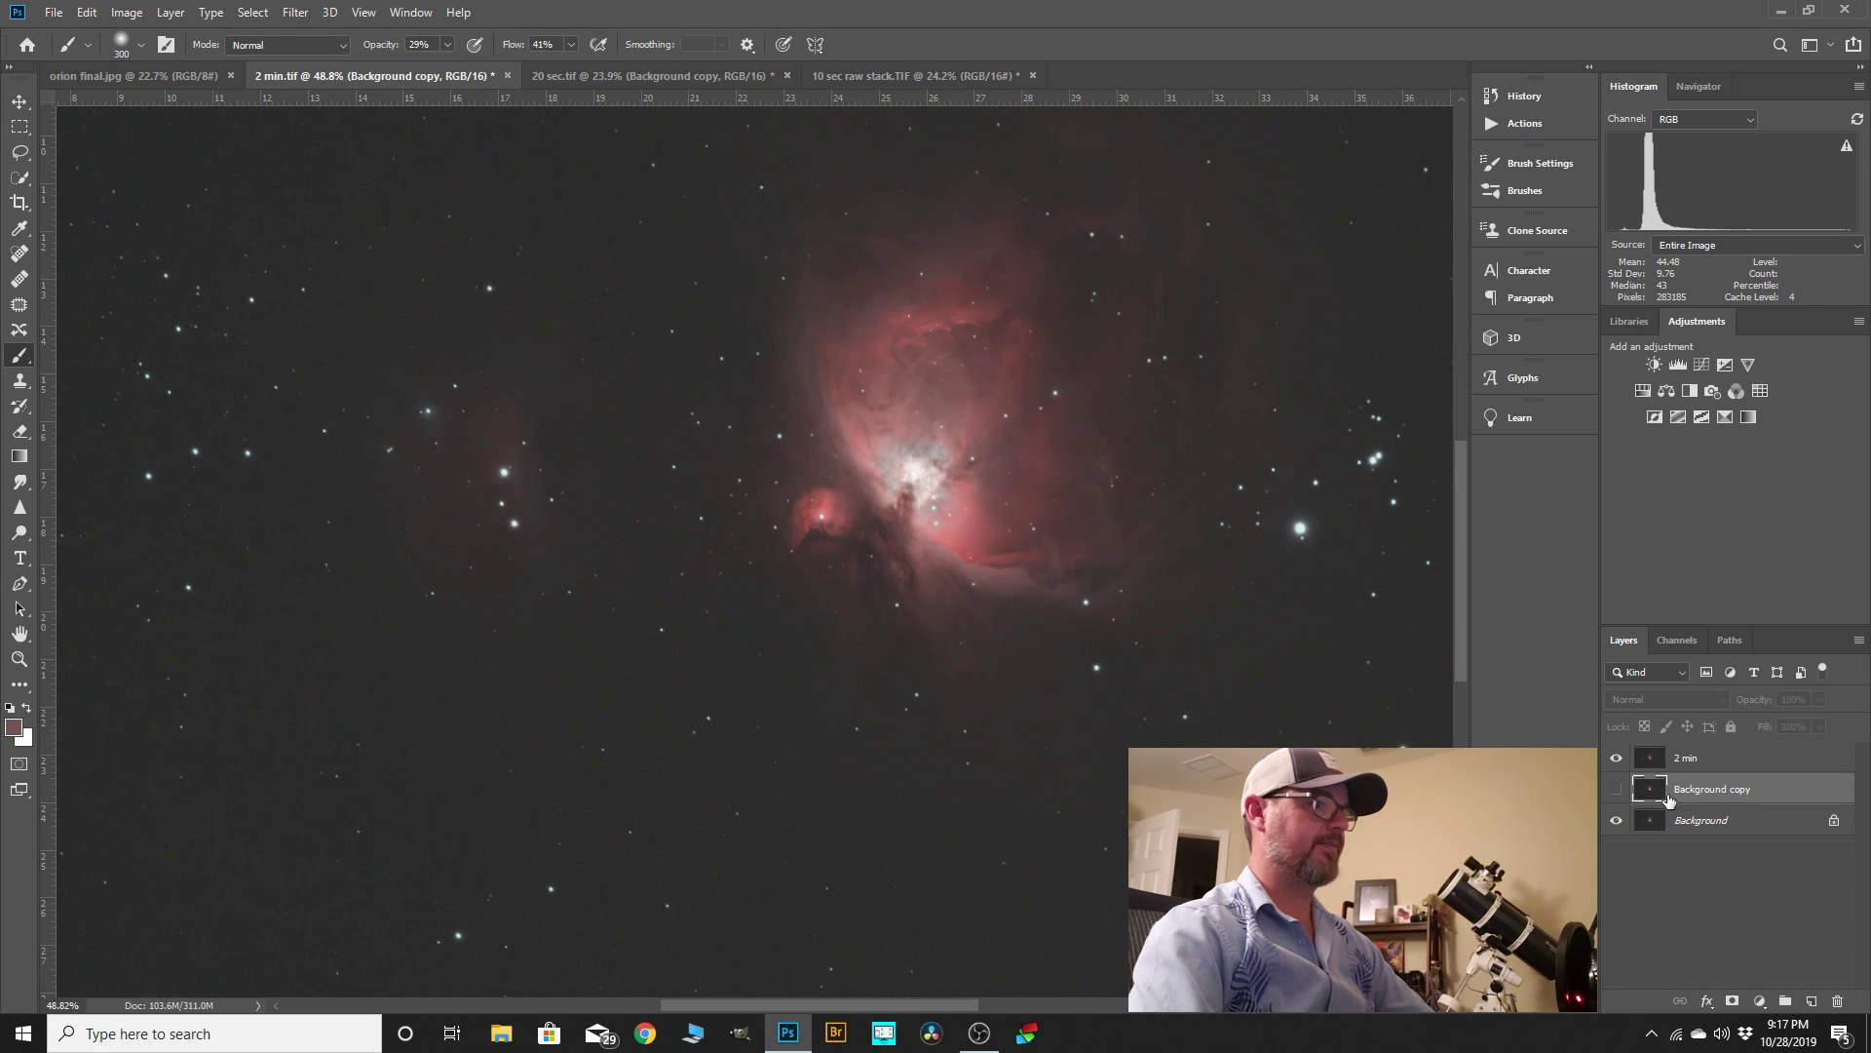
left_click(1616, 791)
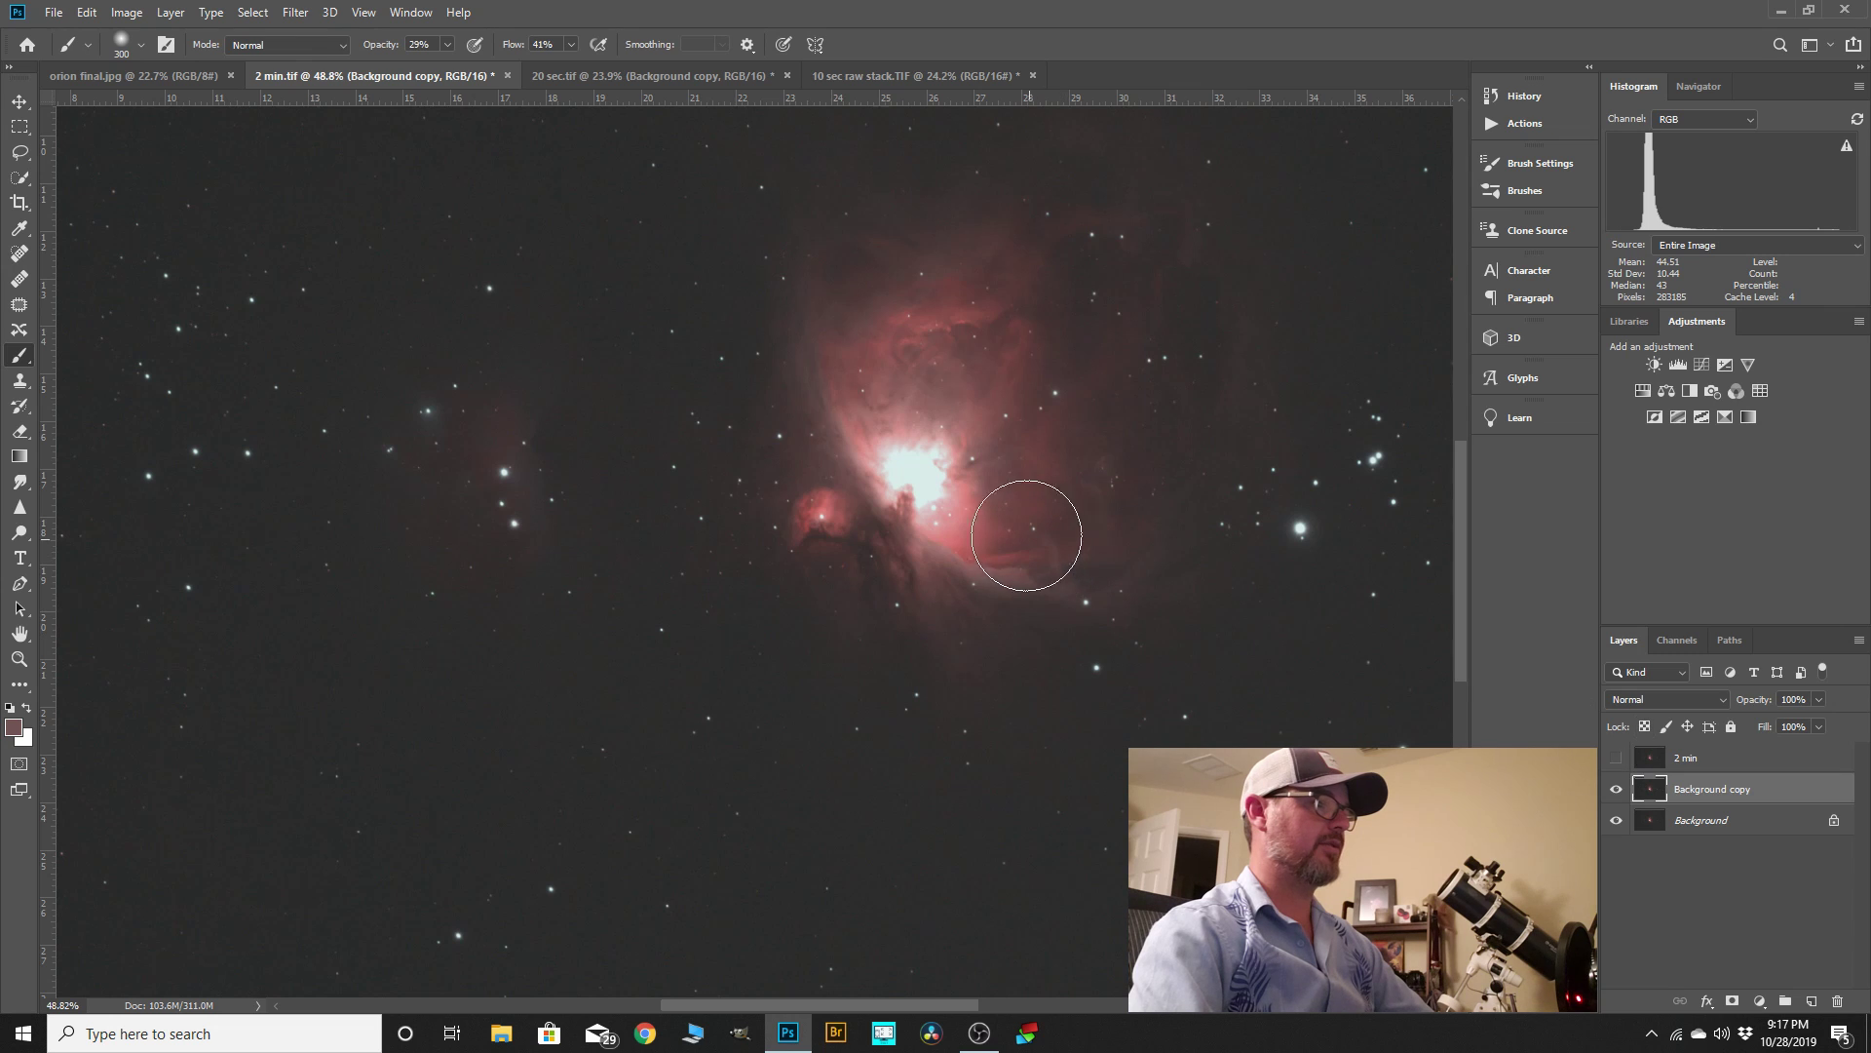
- Toggle the merged 2 min layer's visibility to compare the blended core with the original exposure, leaving the layer shown
scroll(909, 467, "up", 3)
scroll(909, 467, "up", 1)
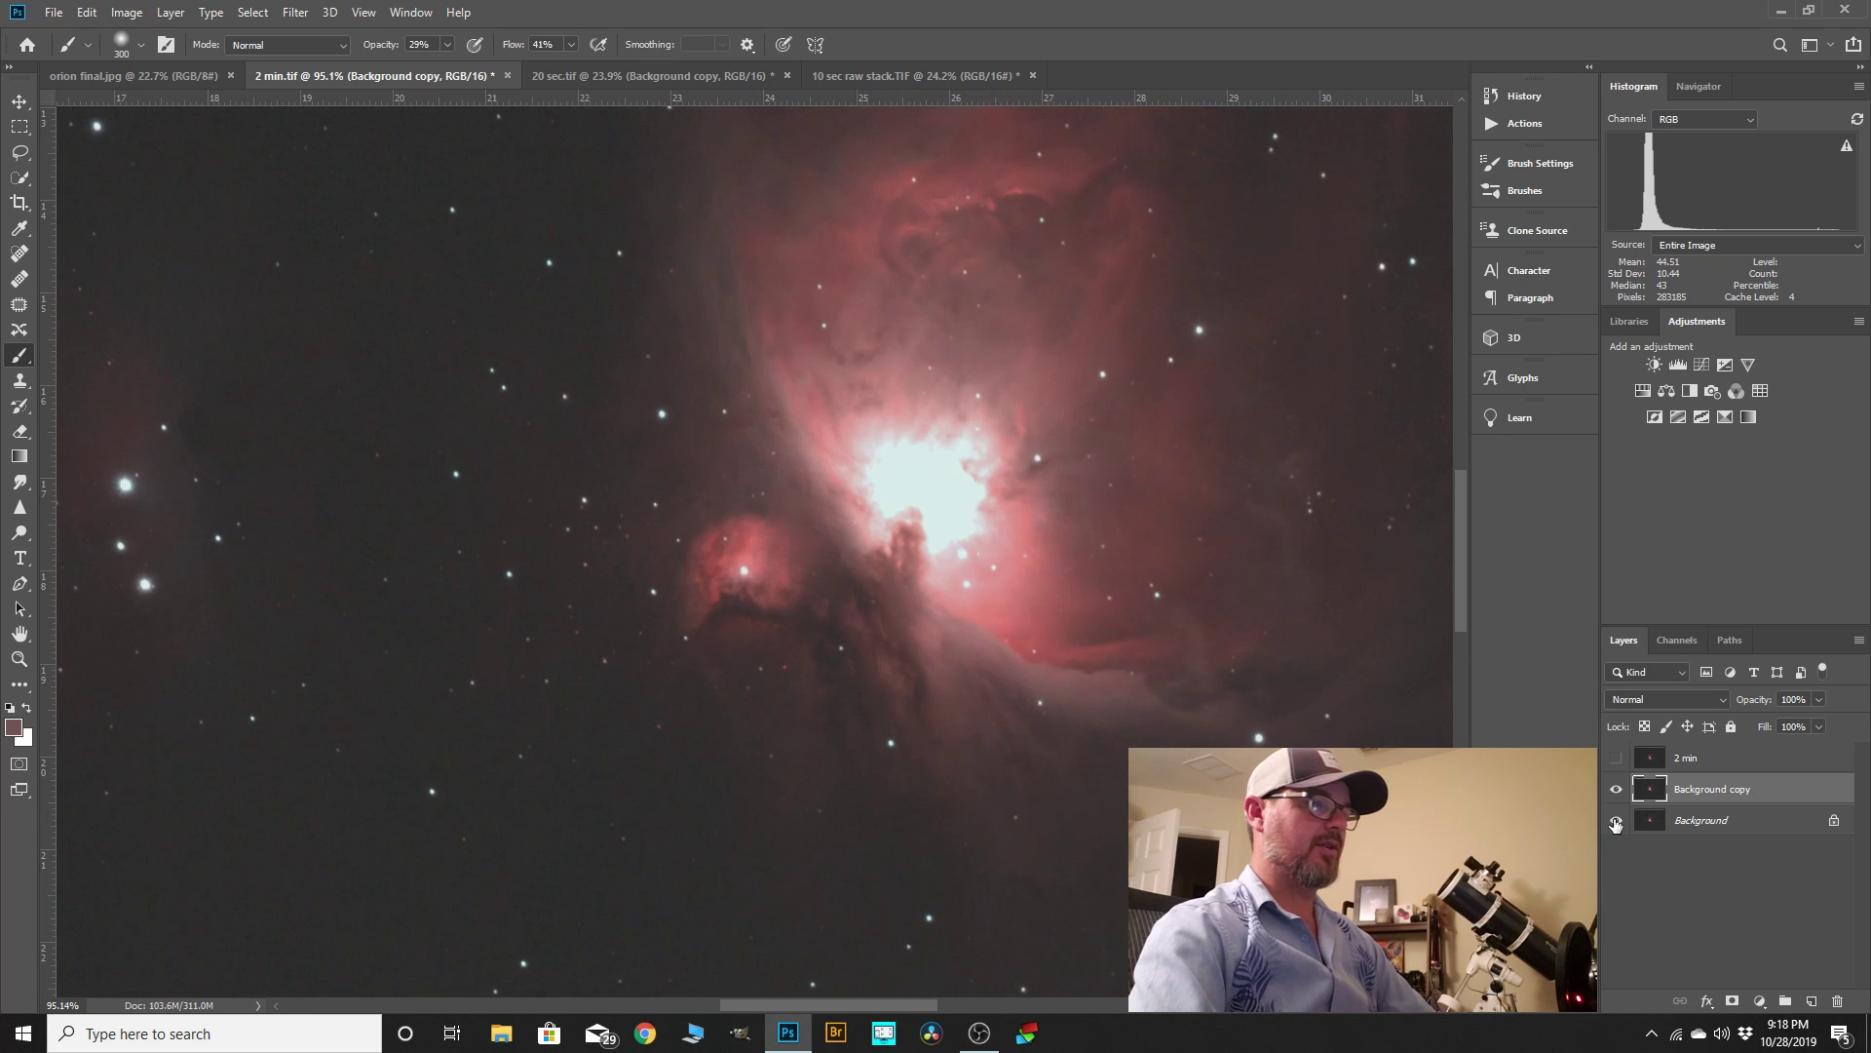
left_click(1615, 760)
left_click(1616, 761)
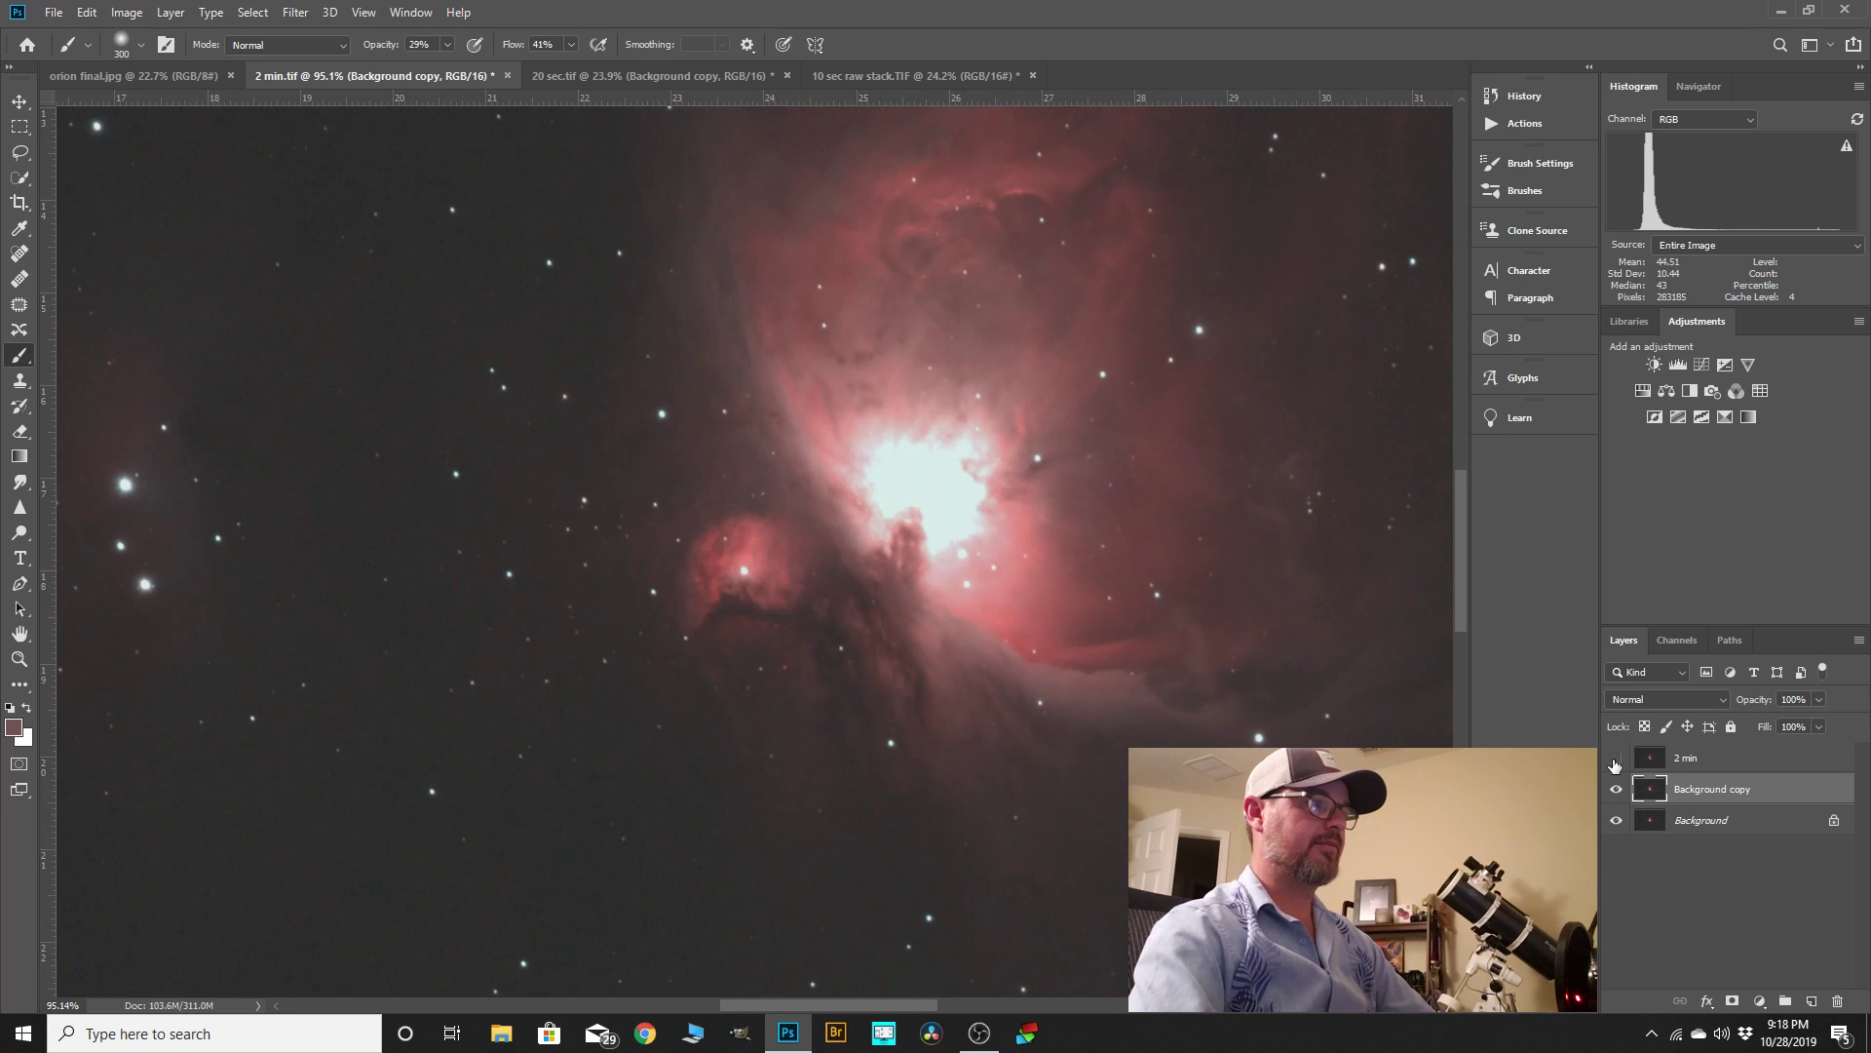
left_click(1615, 761)
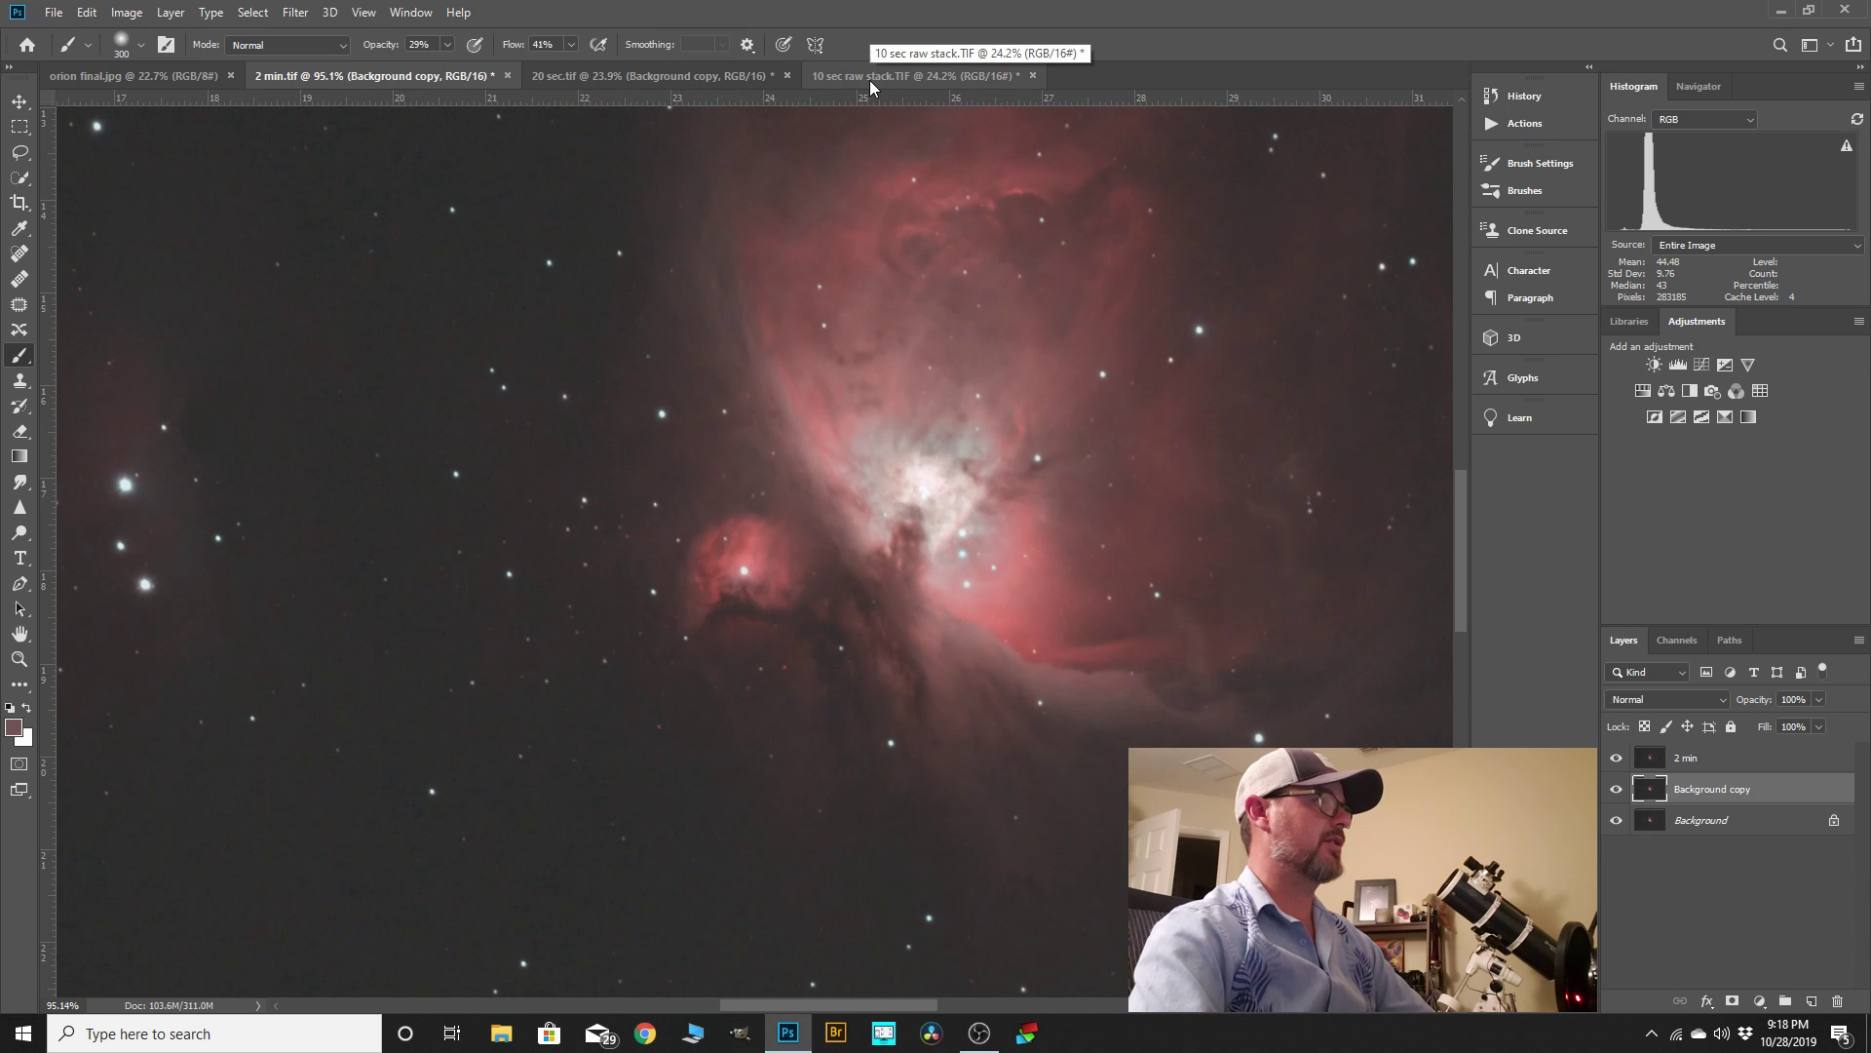
scroll(773, 356, "down", 5)
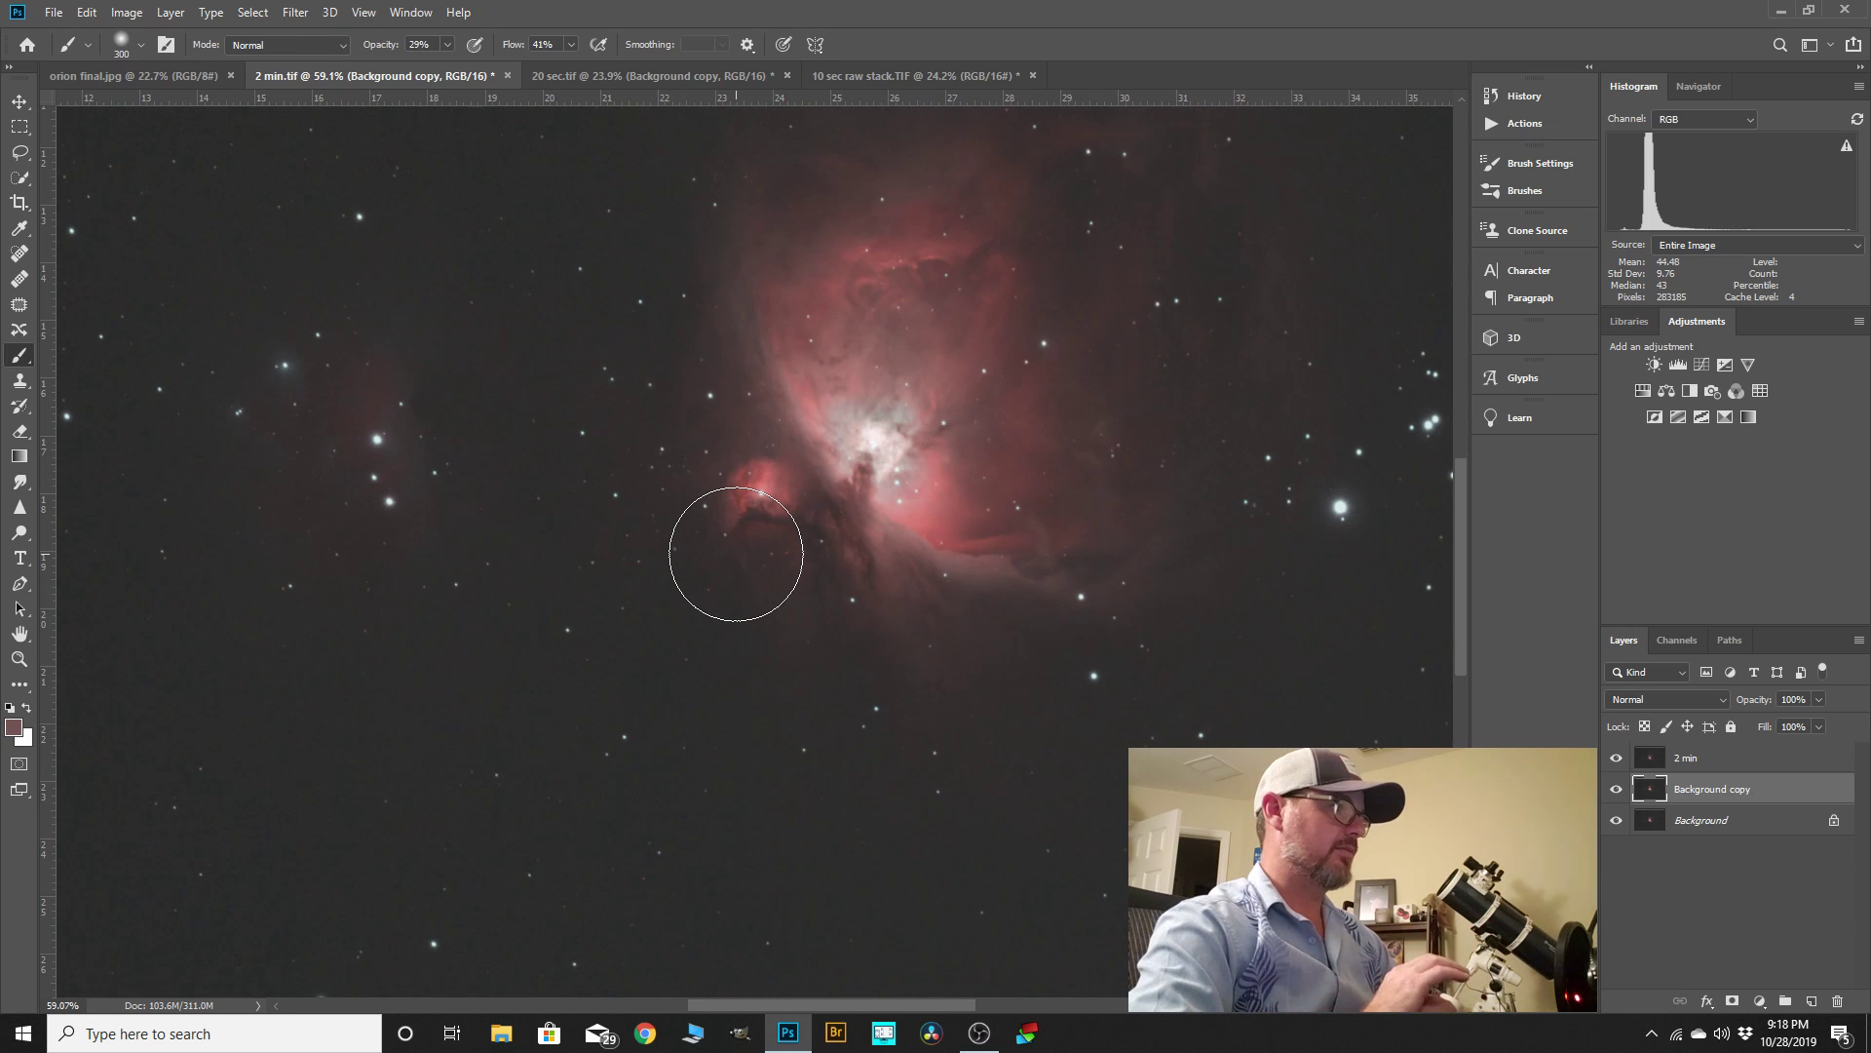
scroll(862, 488, "down", 3)
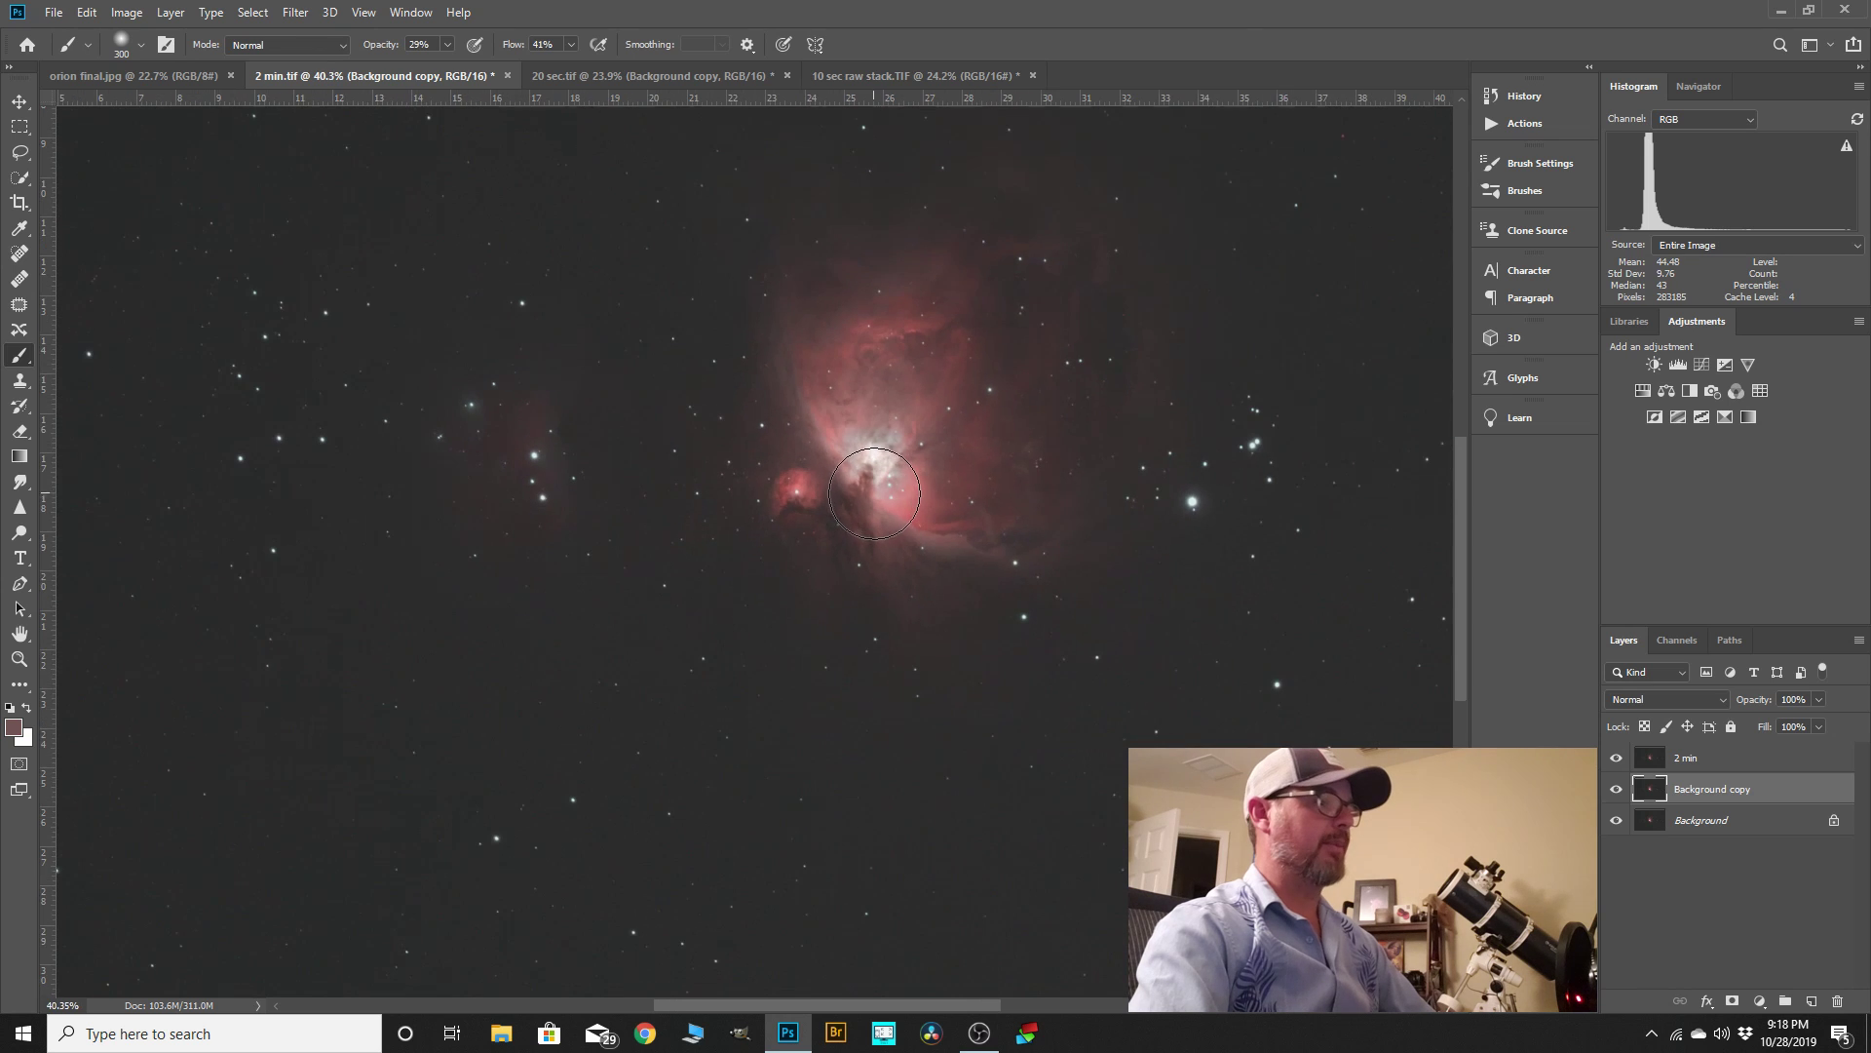
- Examine the blended nebula core up close and at full-frame scale, and inspect the surrounding star field
scroll(836, 499, "up", 2)
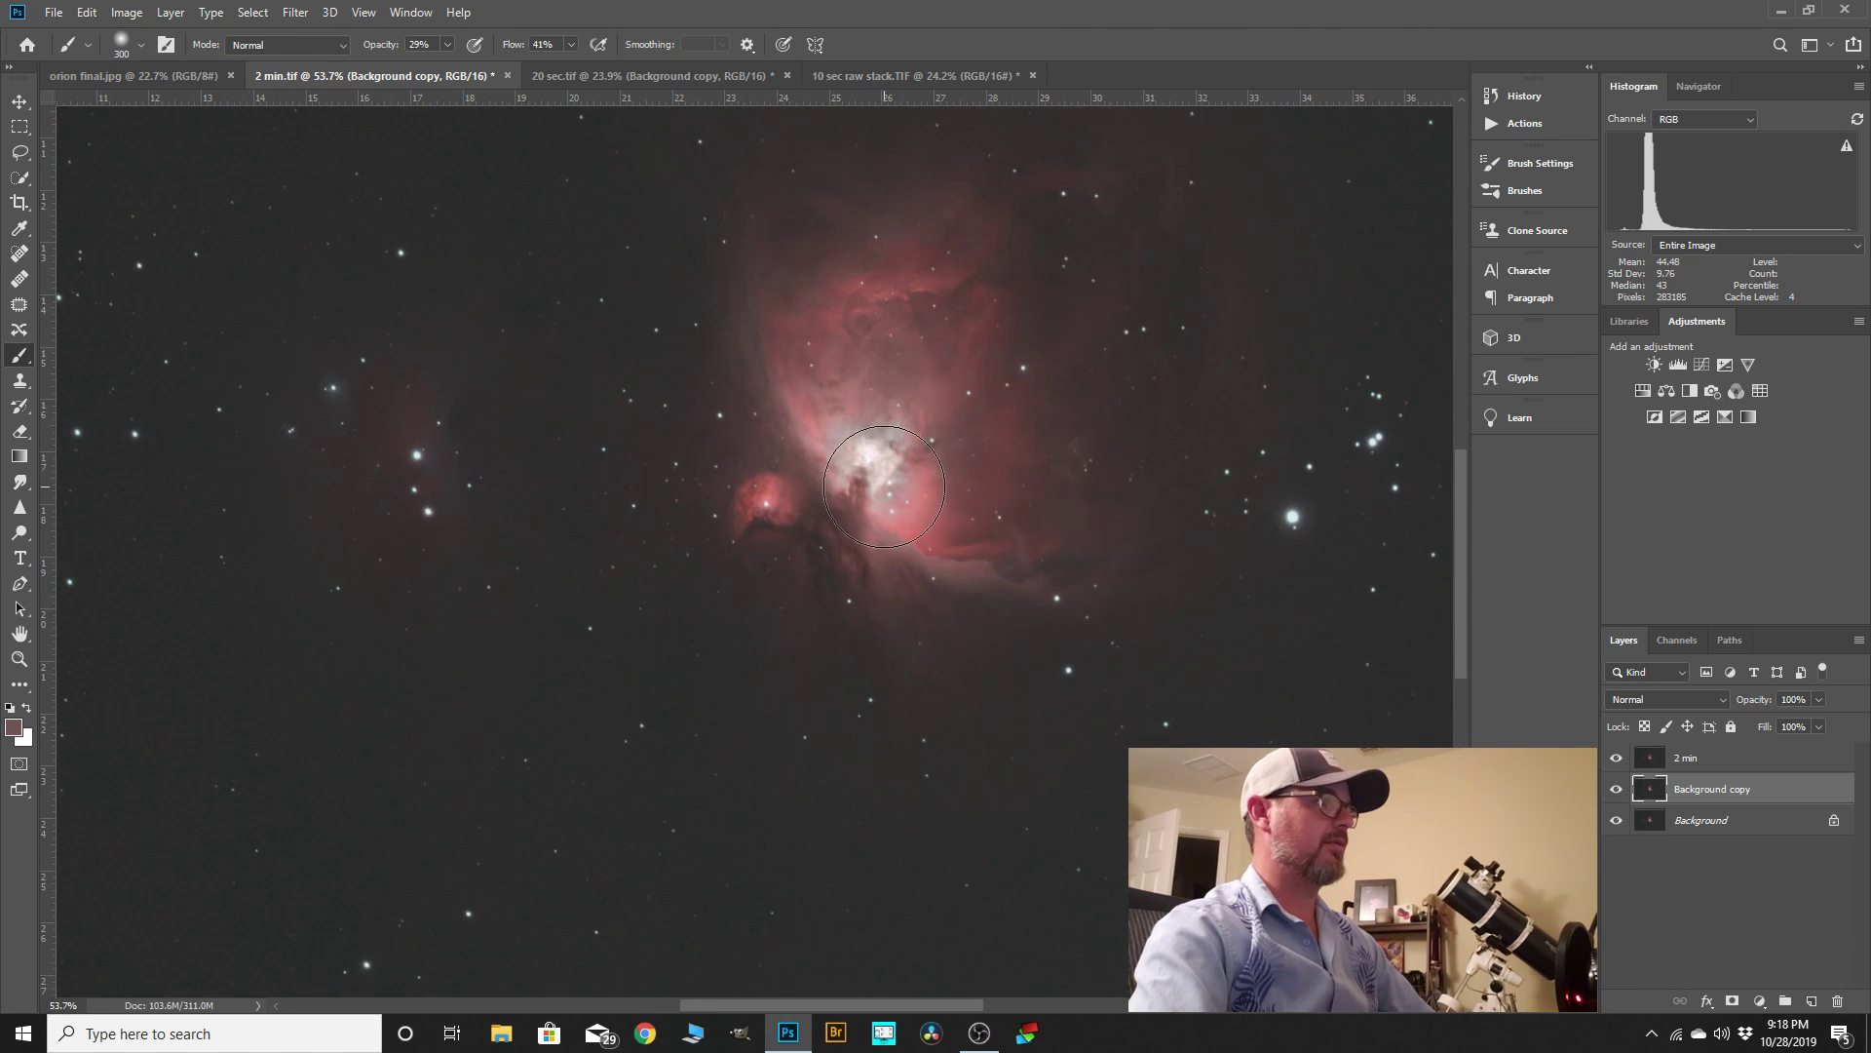
scroll(895, 494, "up", 3)
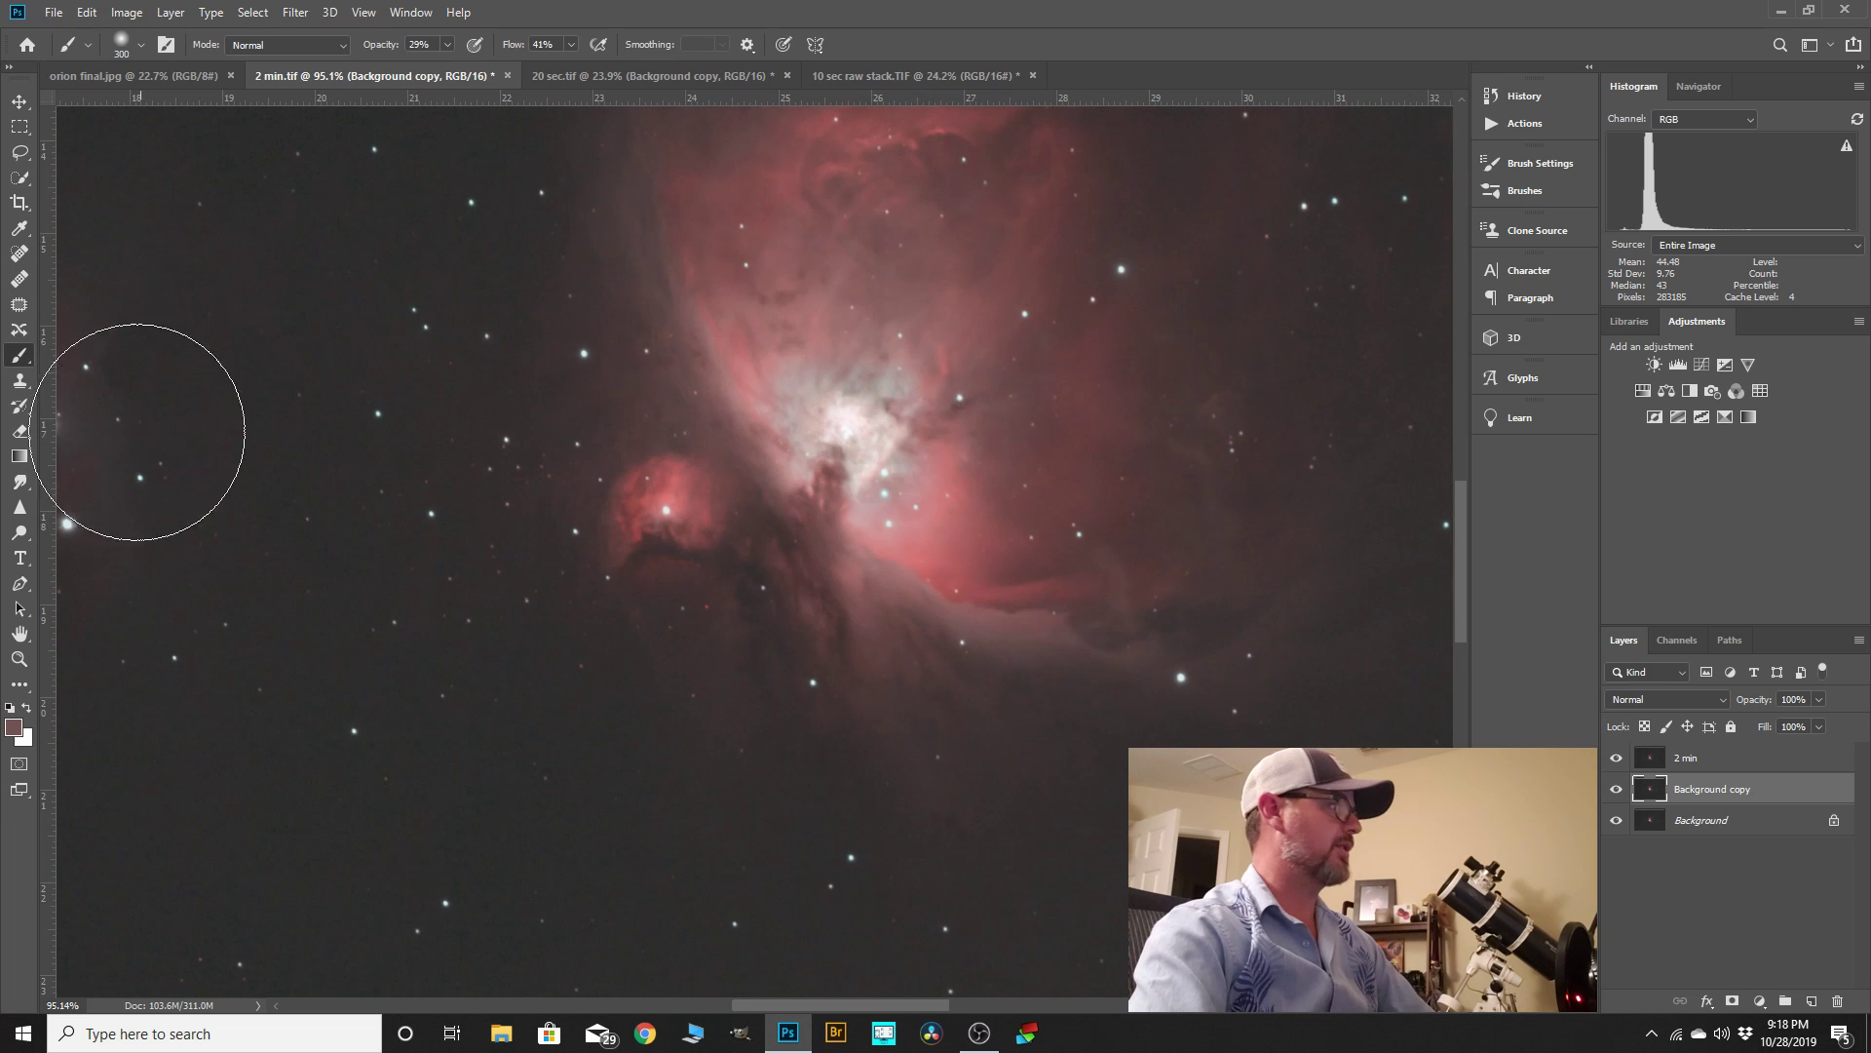
left_click(19, 612)
scroll(886, 505, "up", 2)
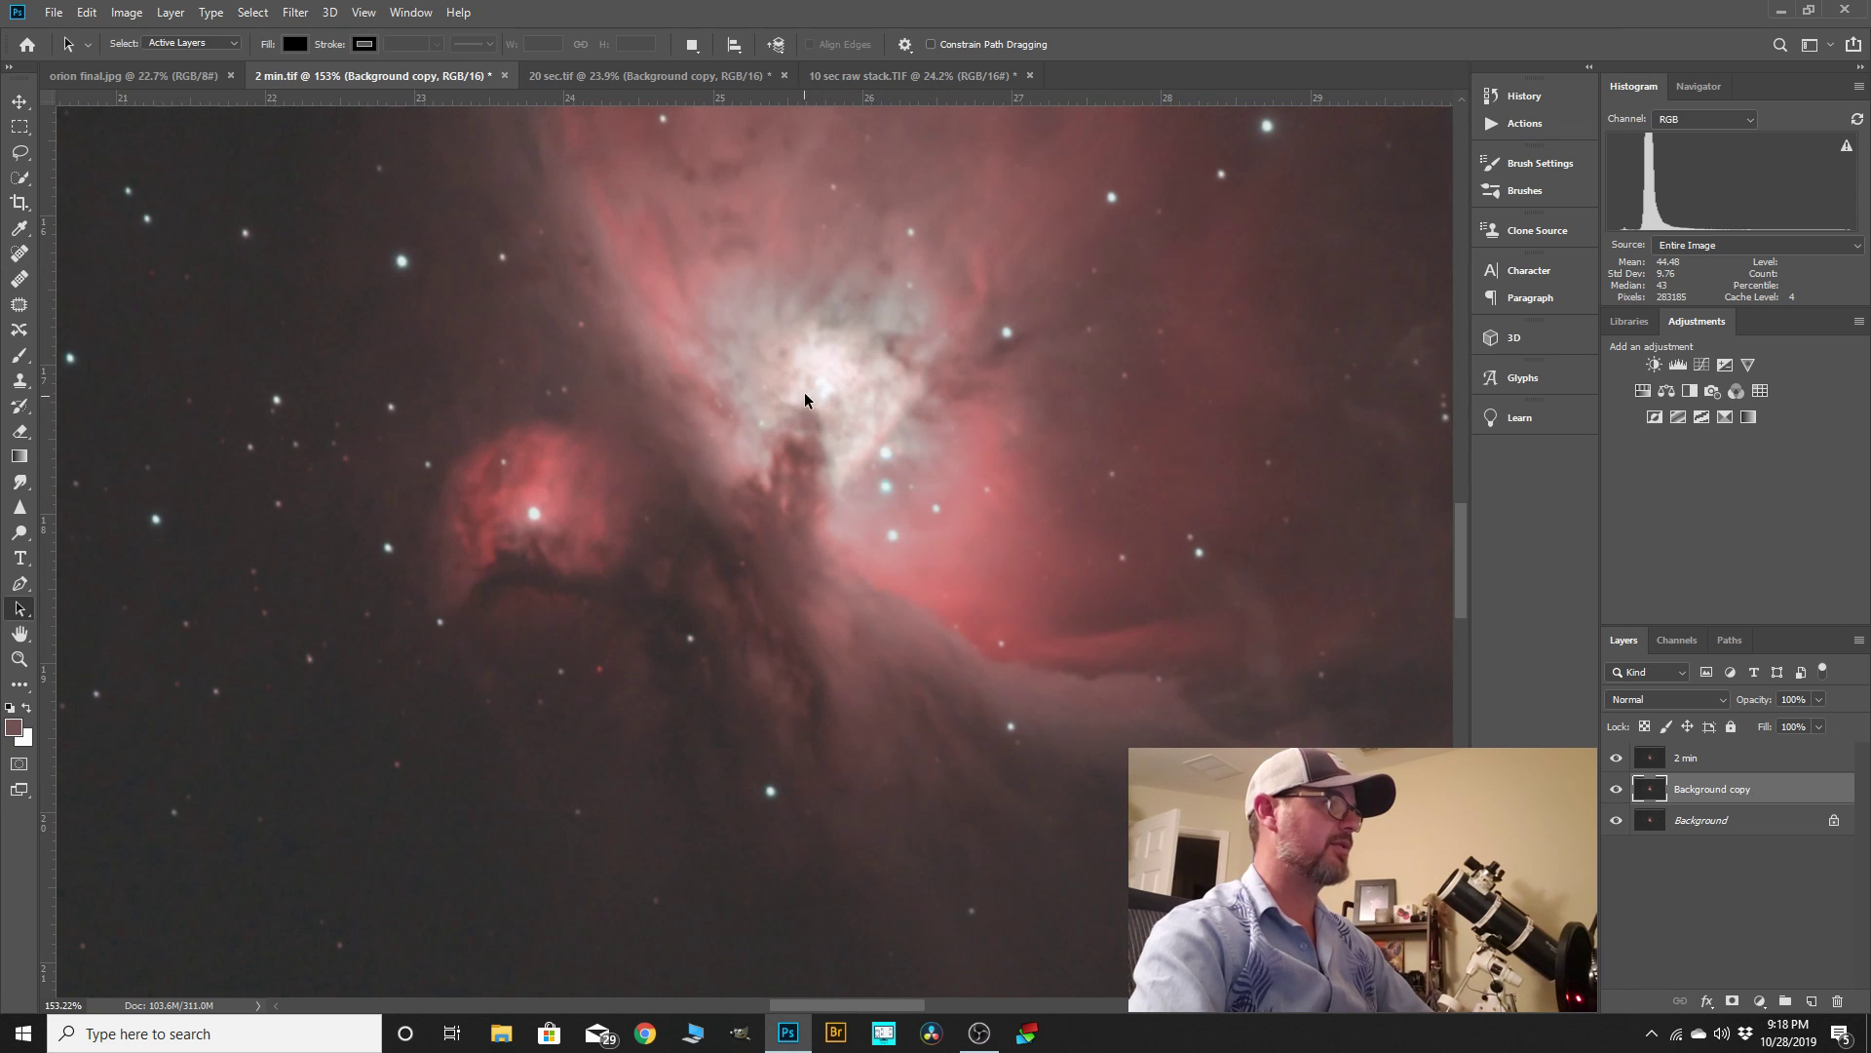
scroll(811, 394, "down", 8)
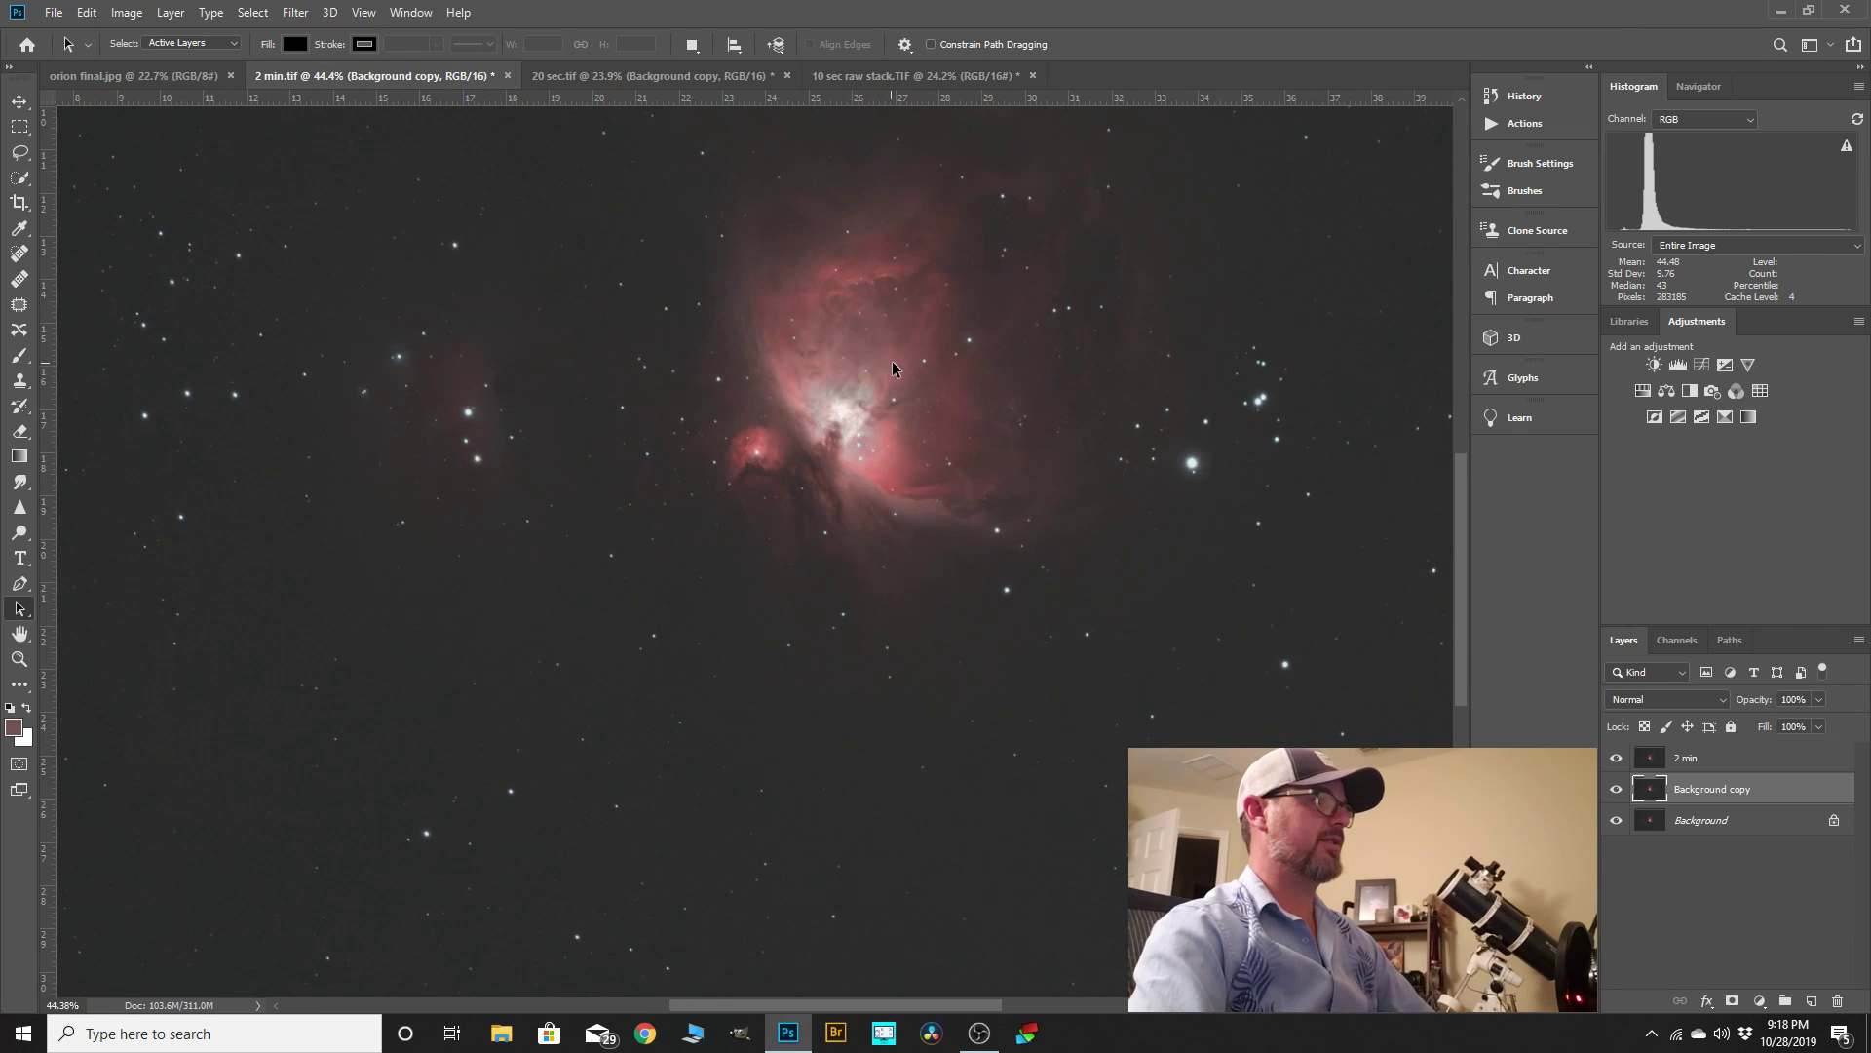
scroll(827, 425, "down", 1)
scroll(845, 406, "up", 2)
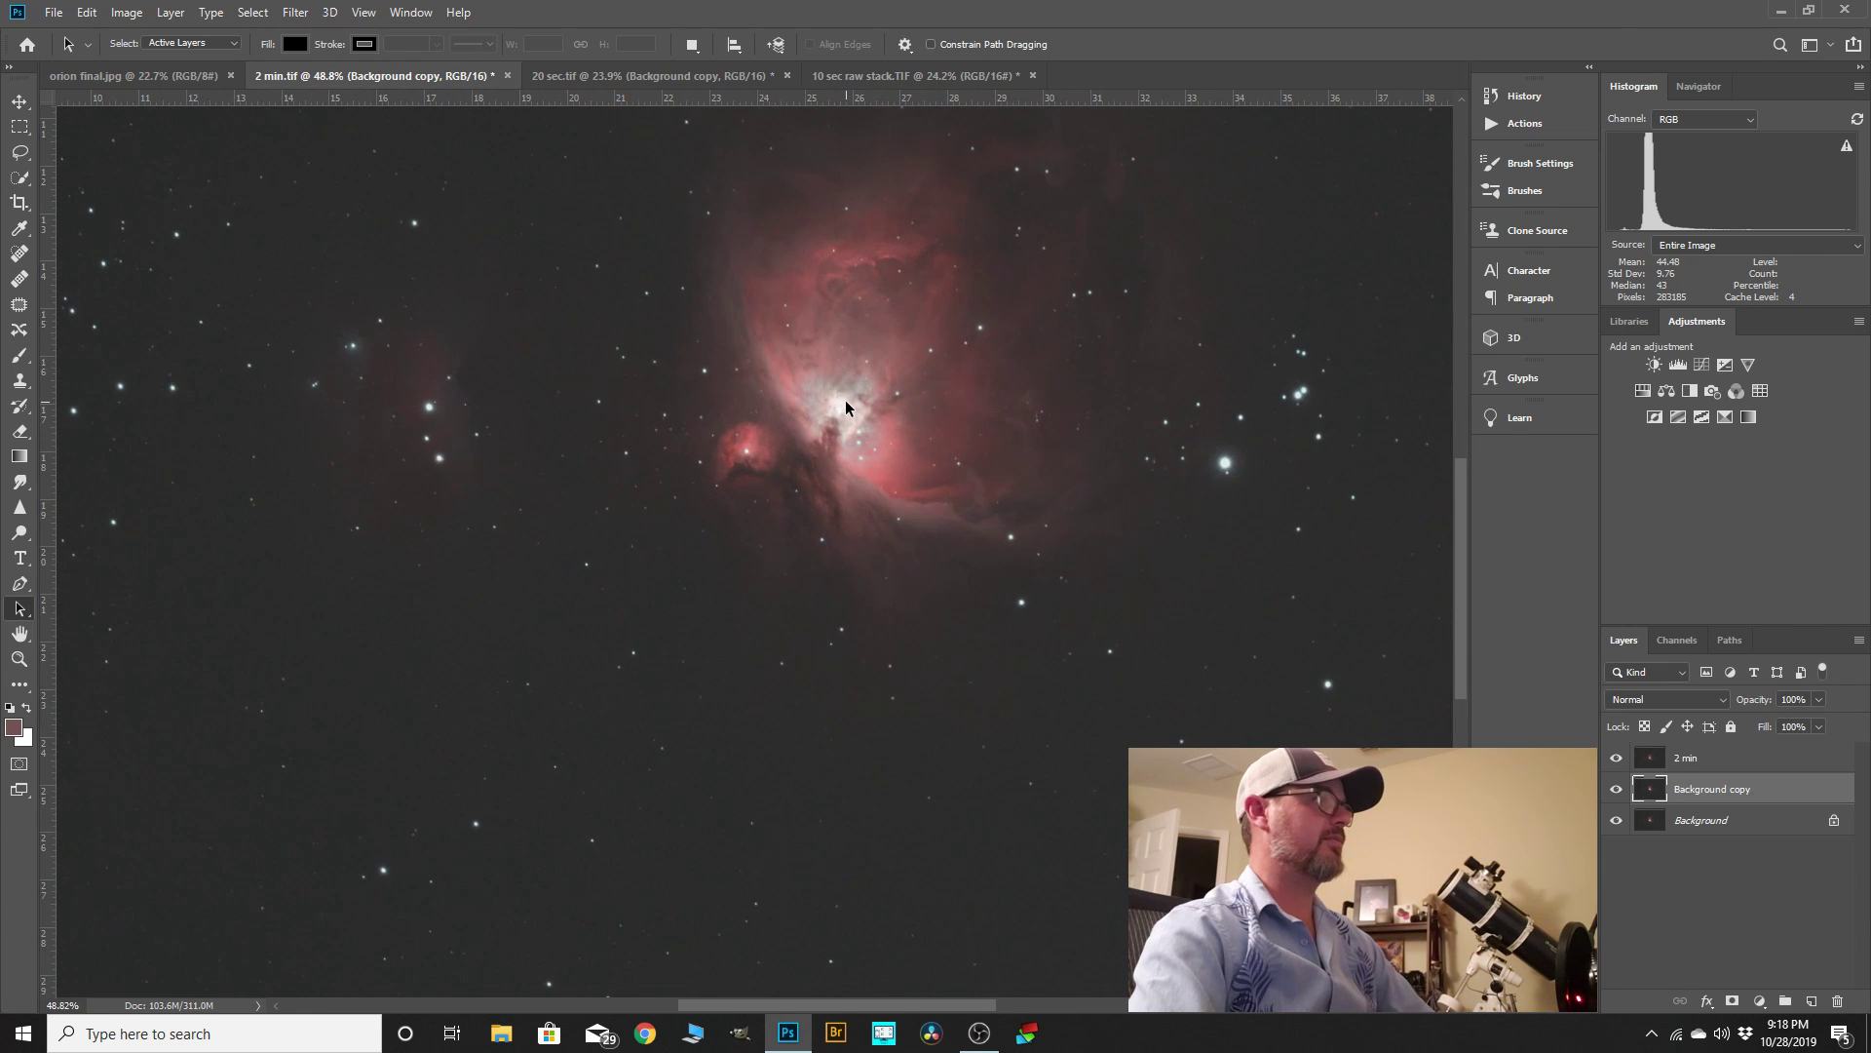
scroll(845, 400, "down", 2)
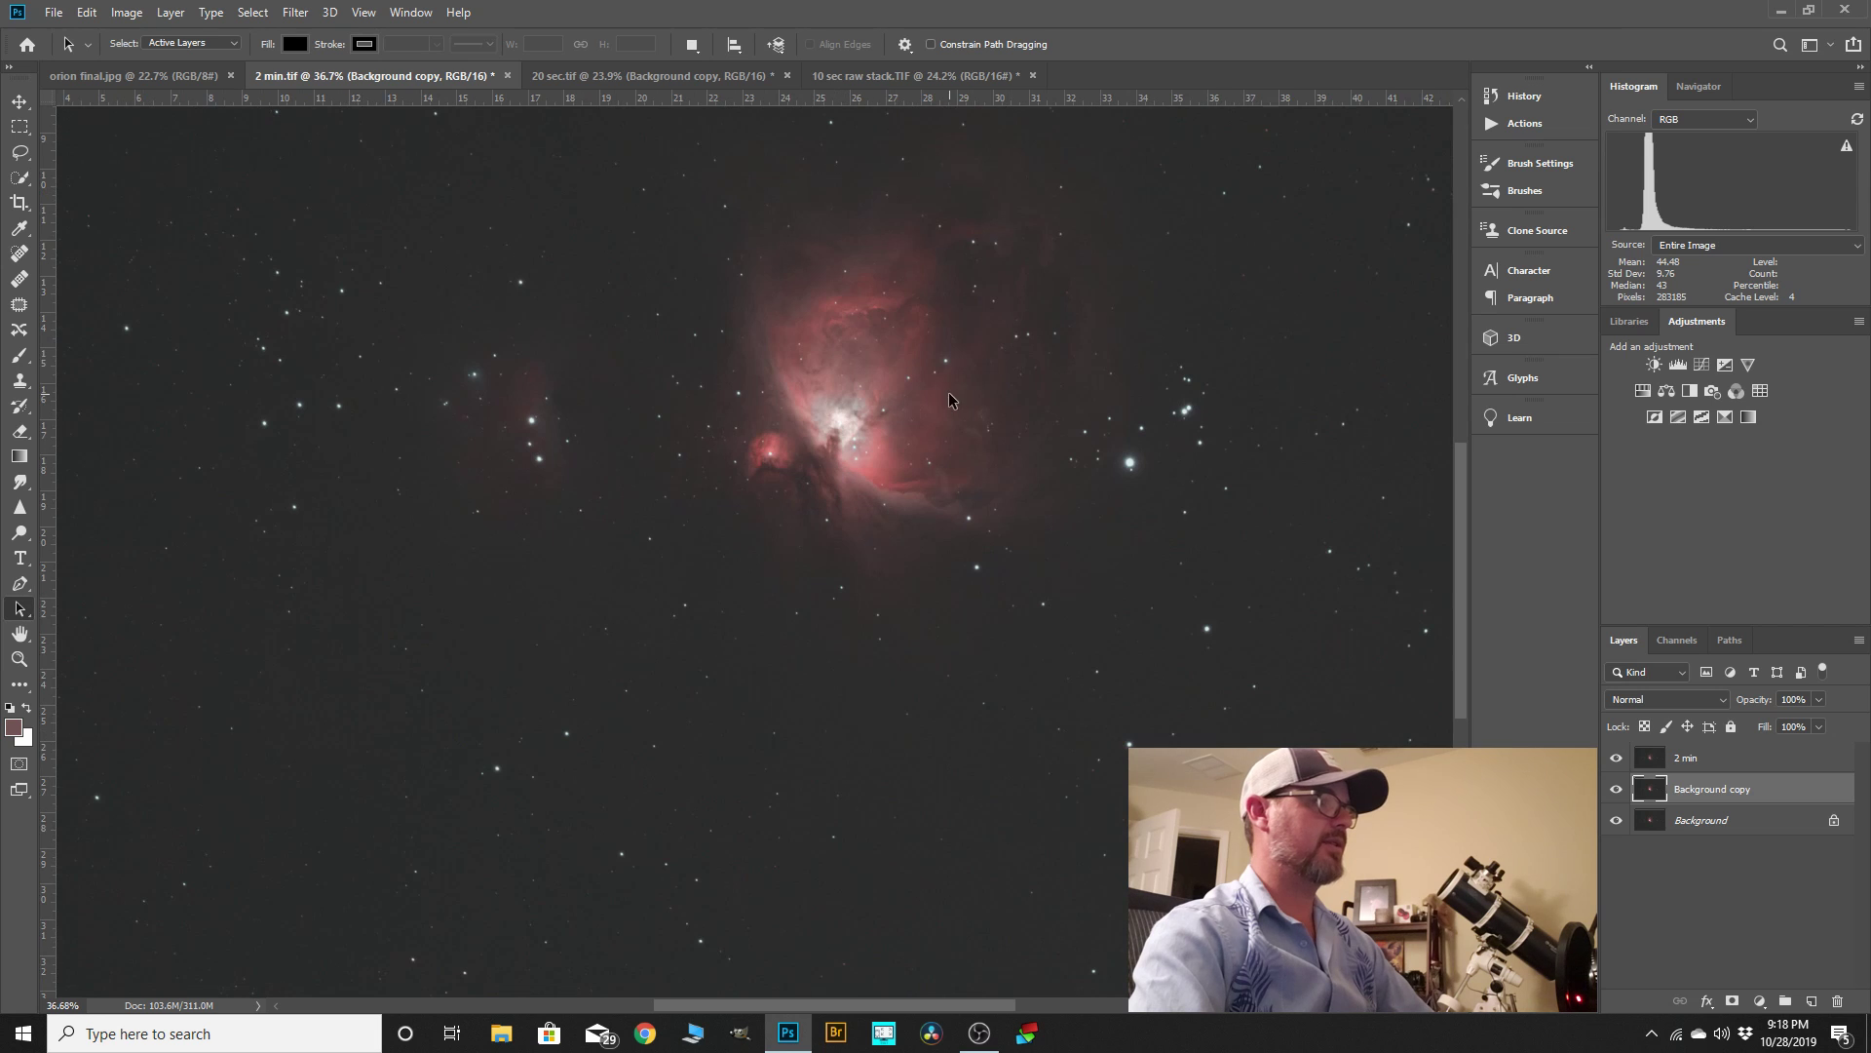
scroll(648, 624, "down", 1)
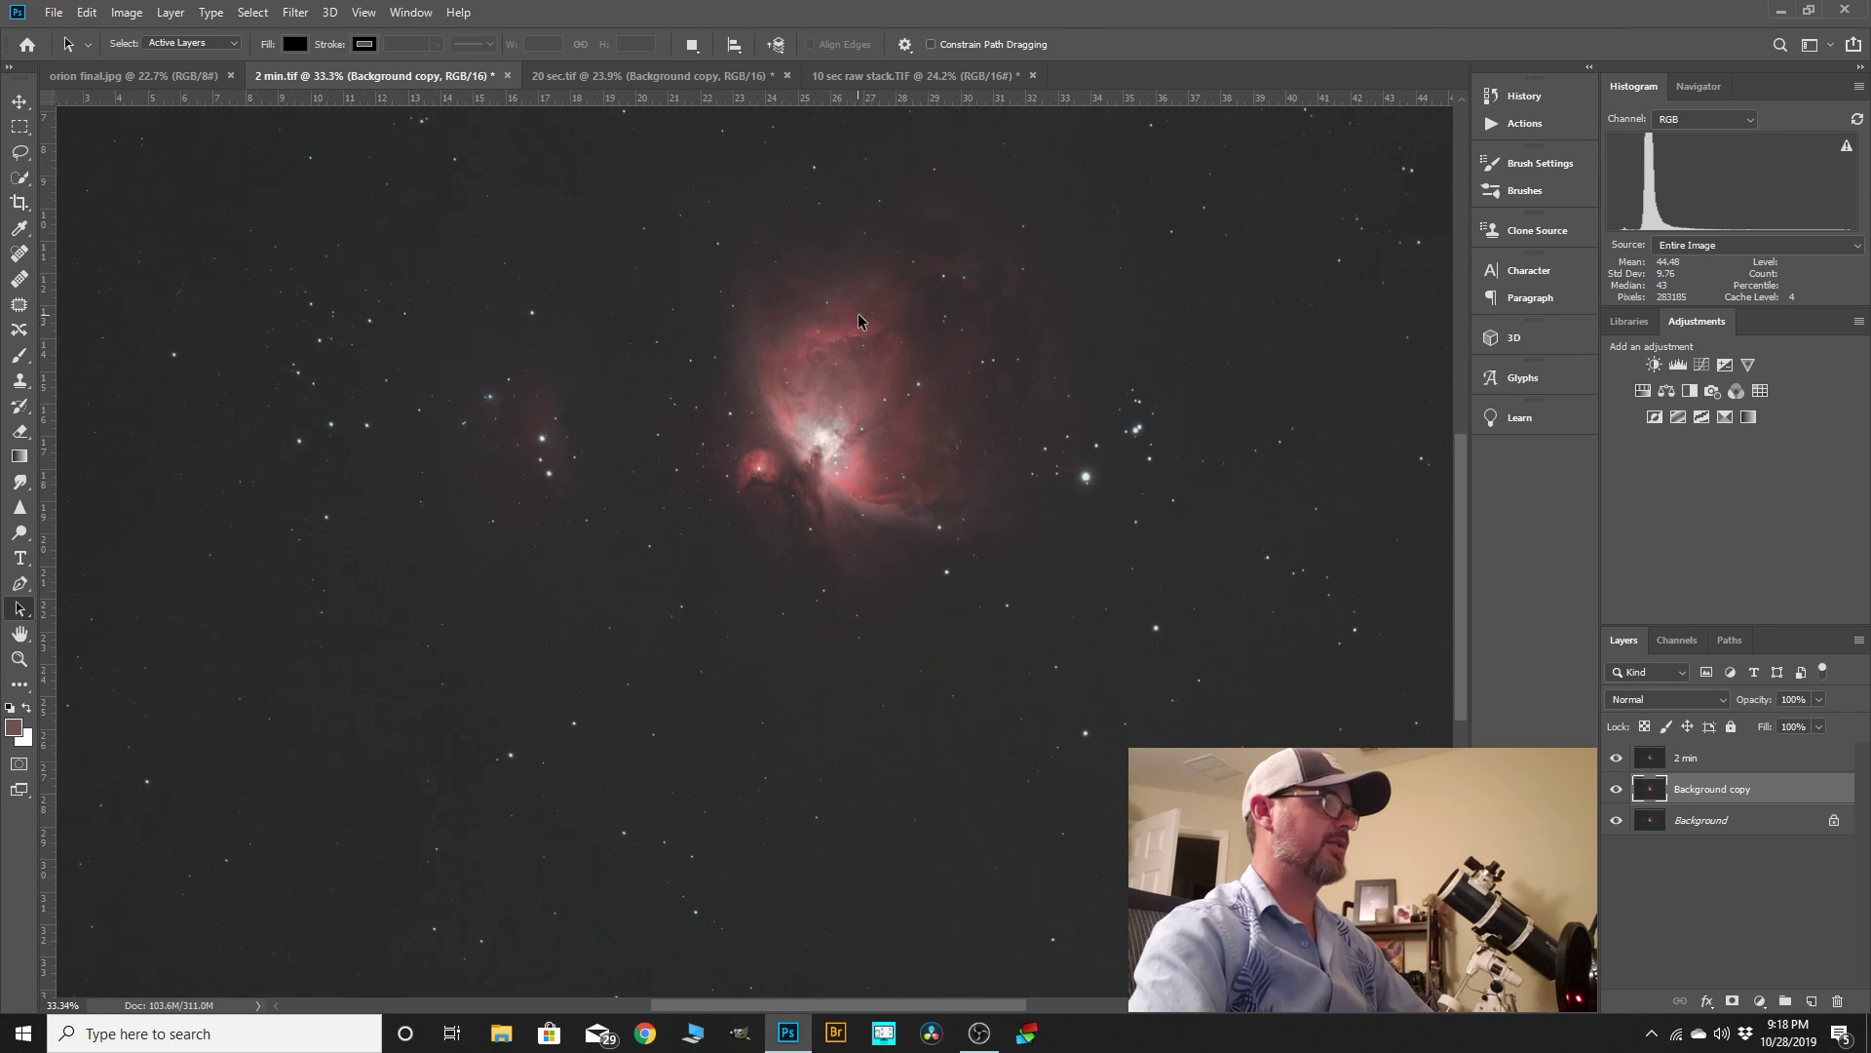
scroll(862, 406, "up", 1)
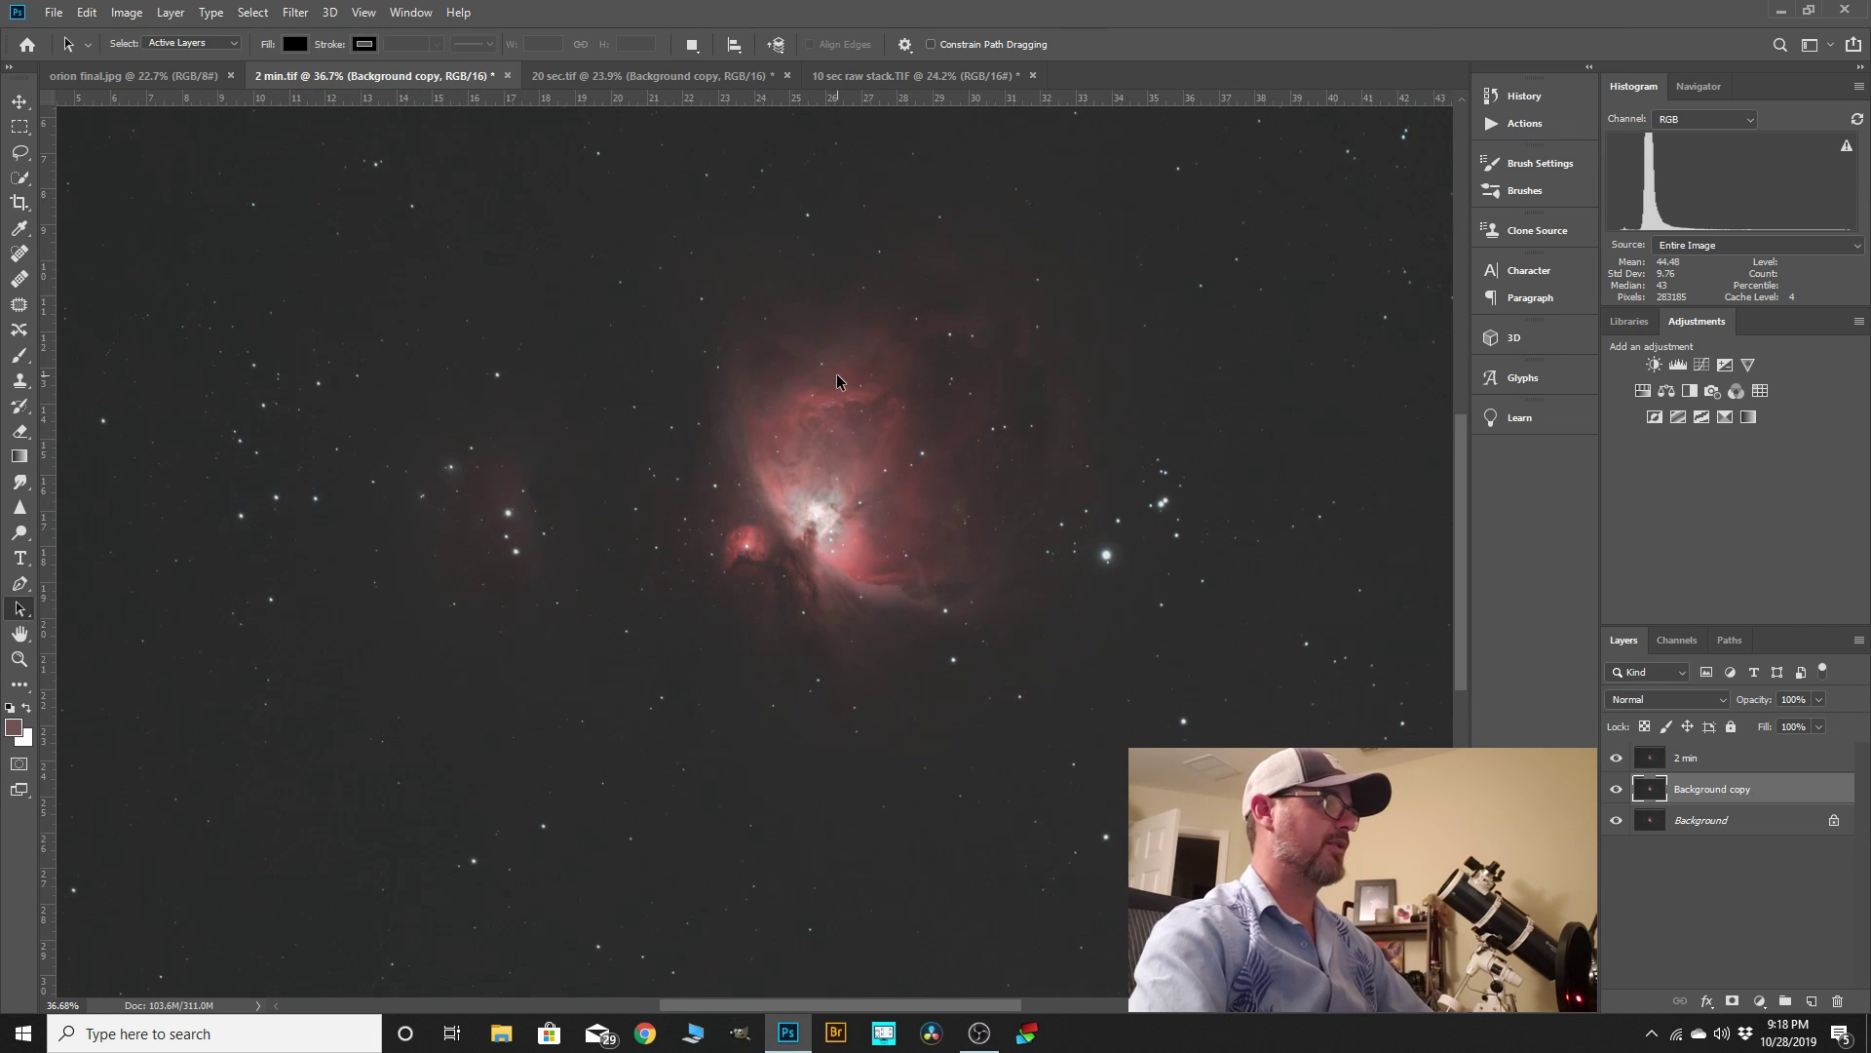
scroll(1034, 391, "down", 1)
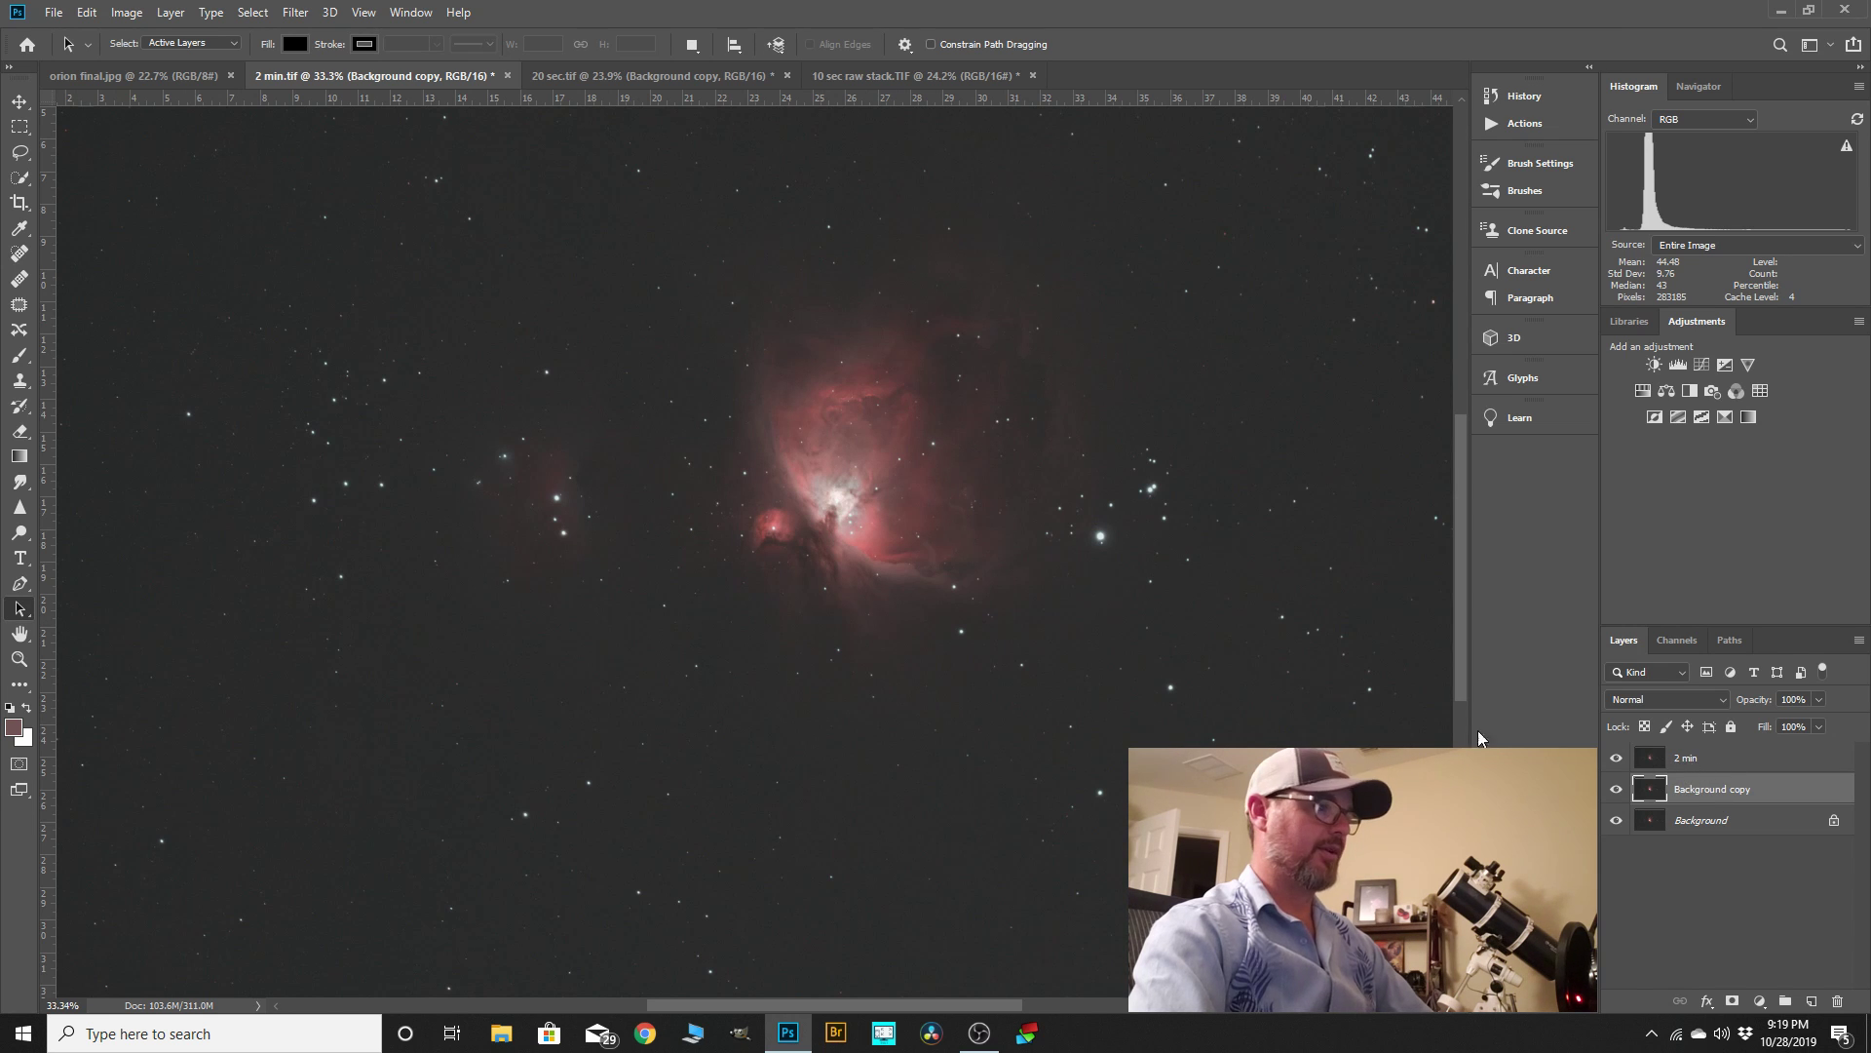
scroll(817, 484, "down", 2)
scroll(910, 552, "up", 3)
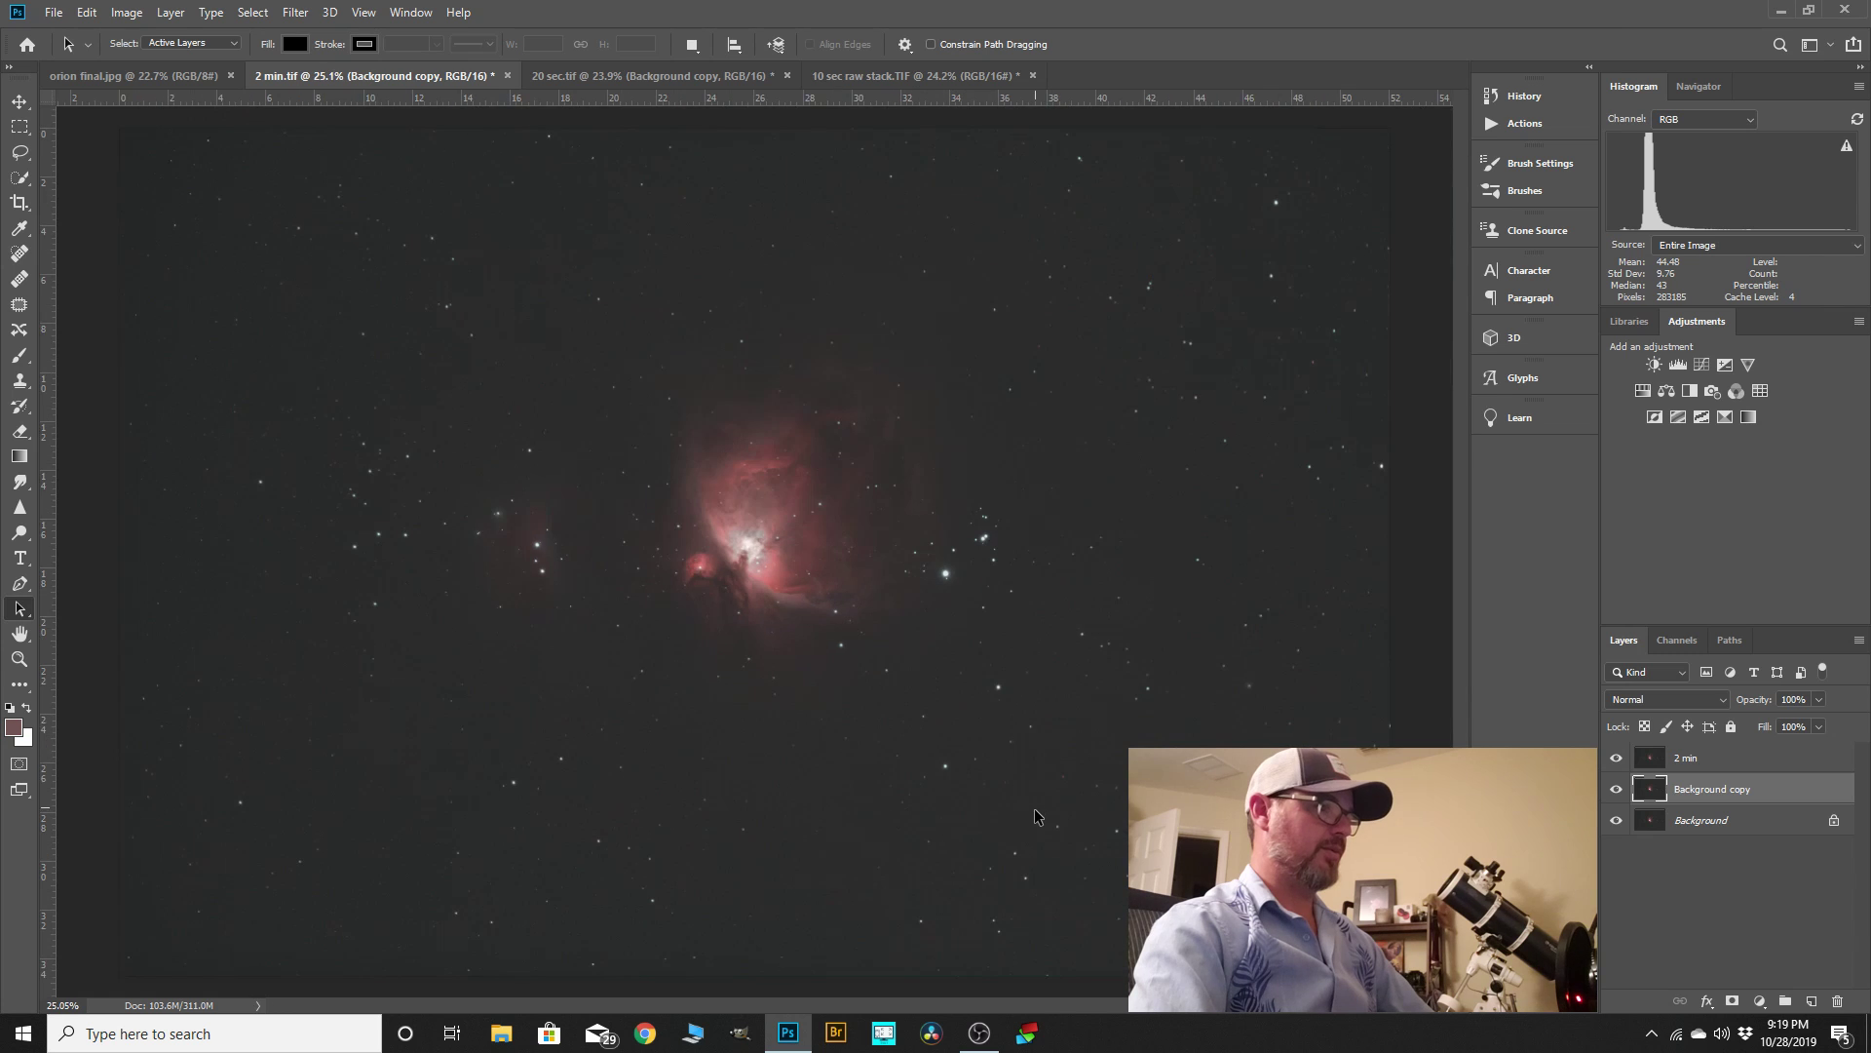
scroll(1038, 814, "up", 3)
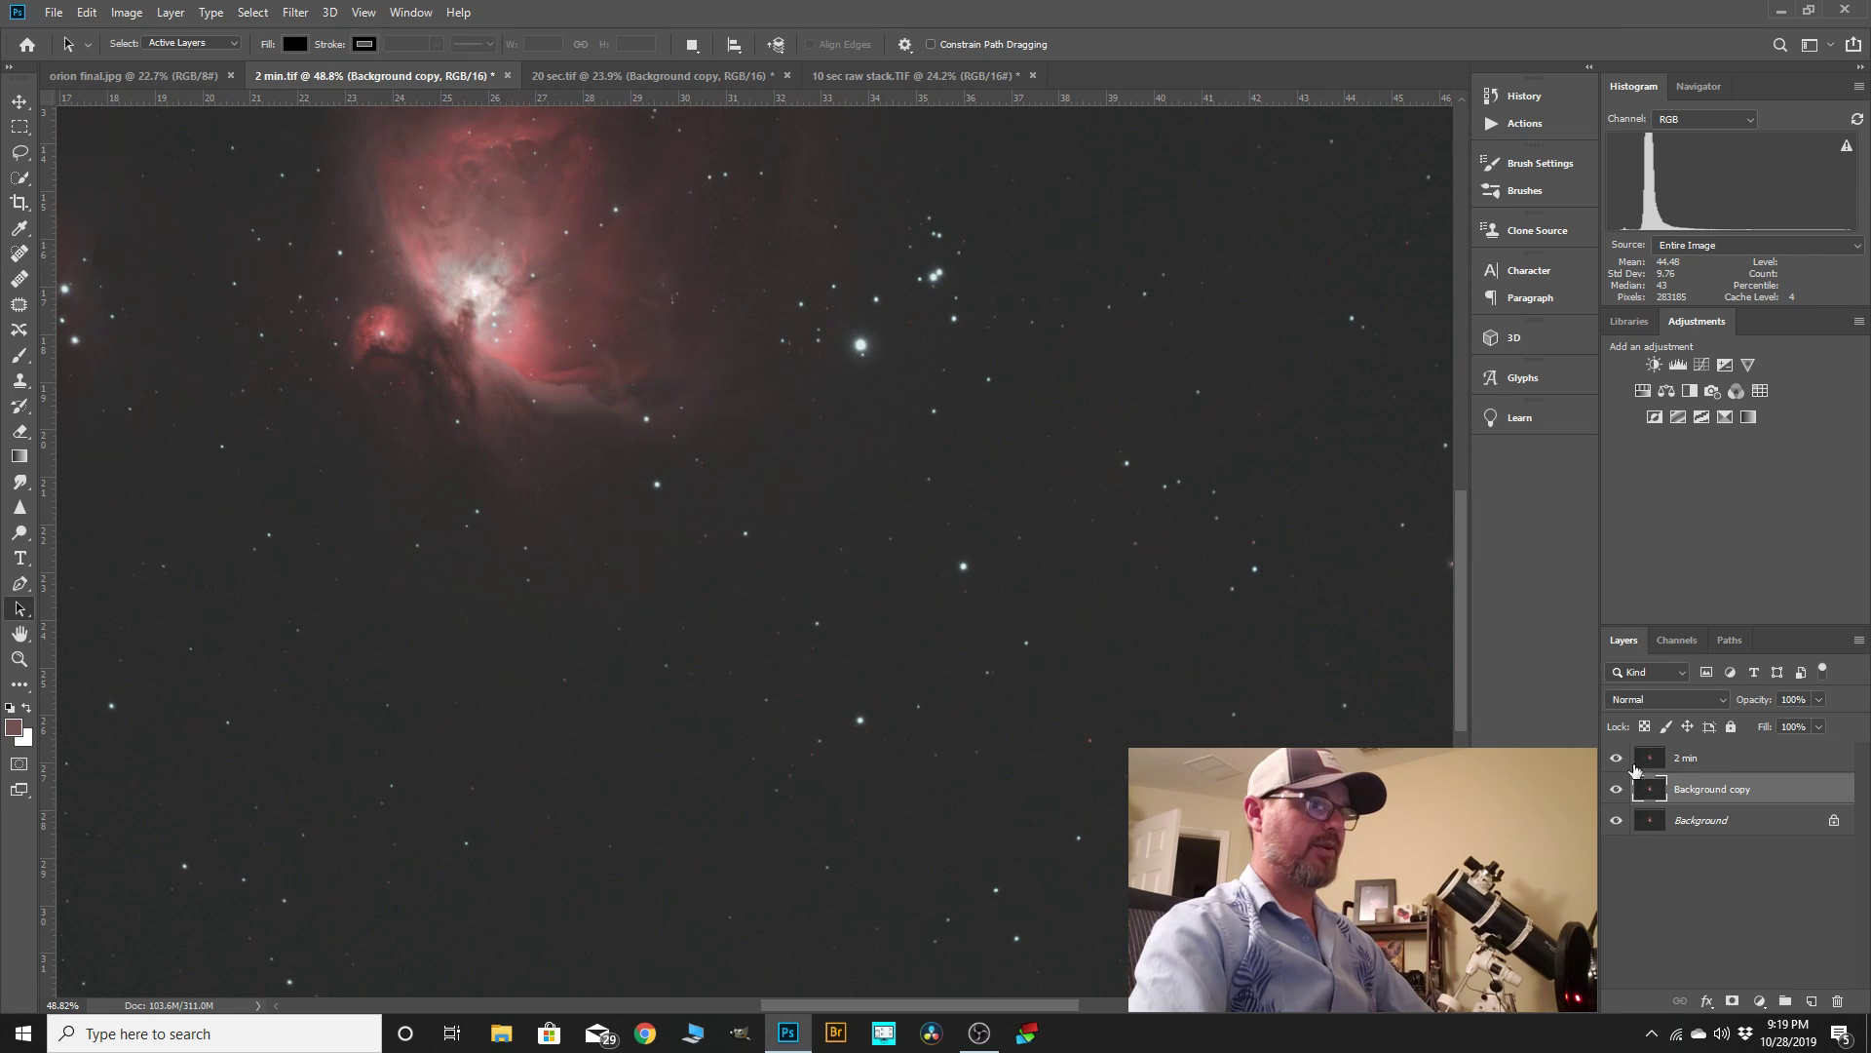
scroll(1181, 688, "up", 4)
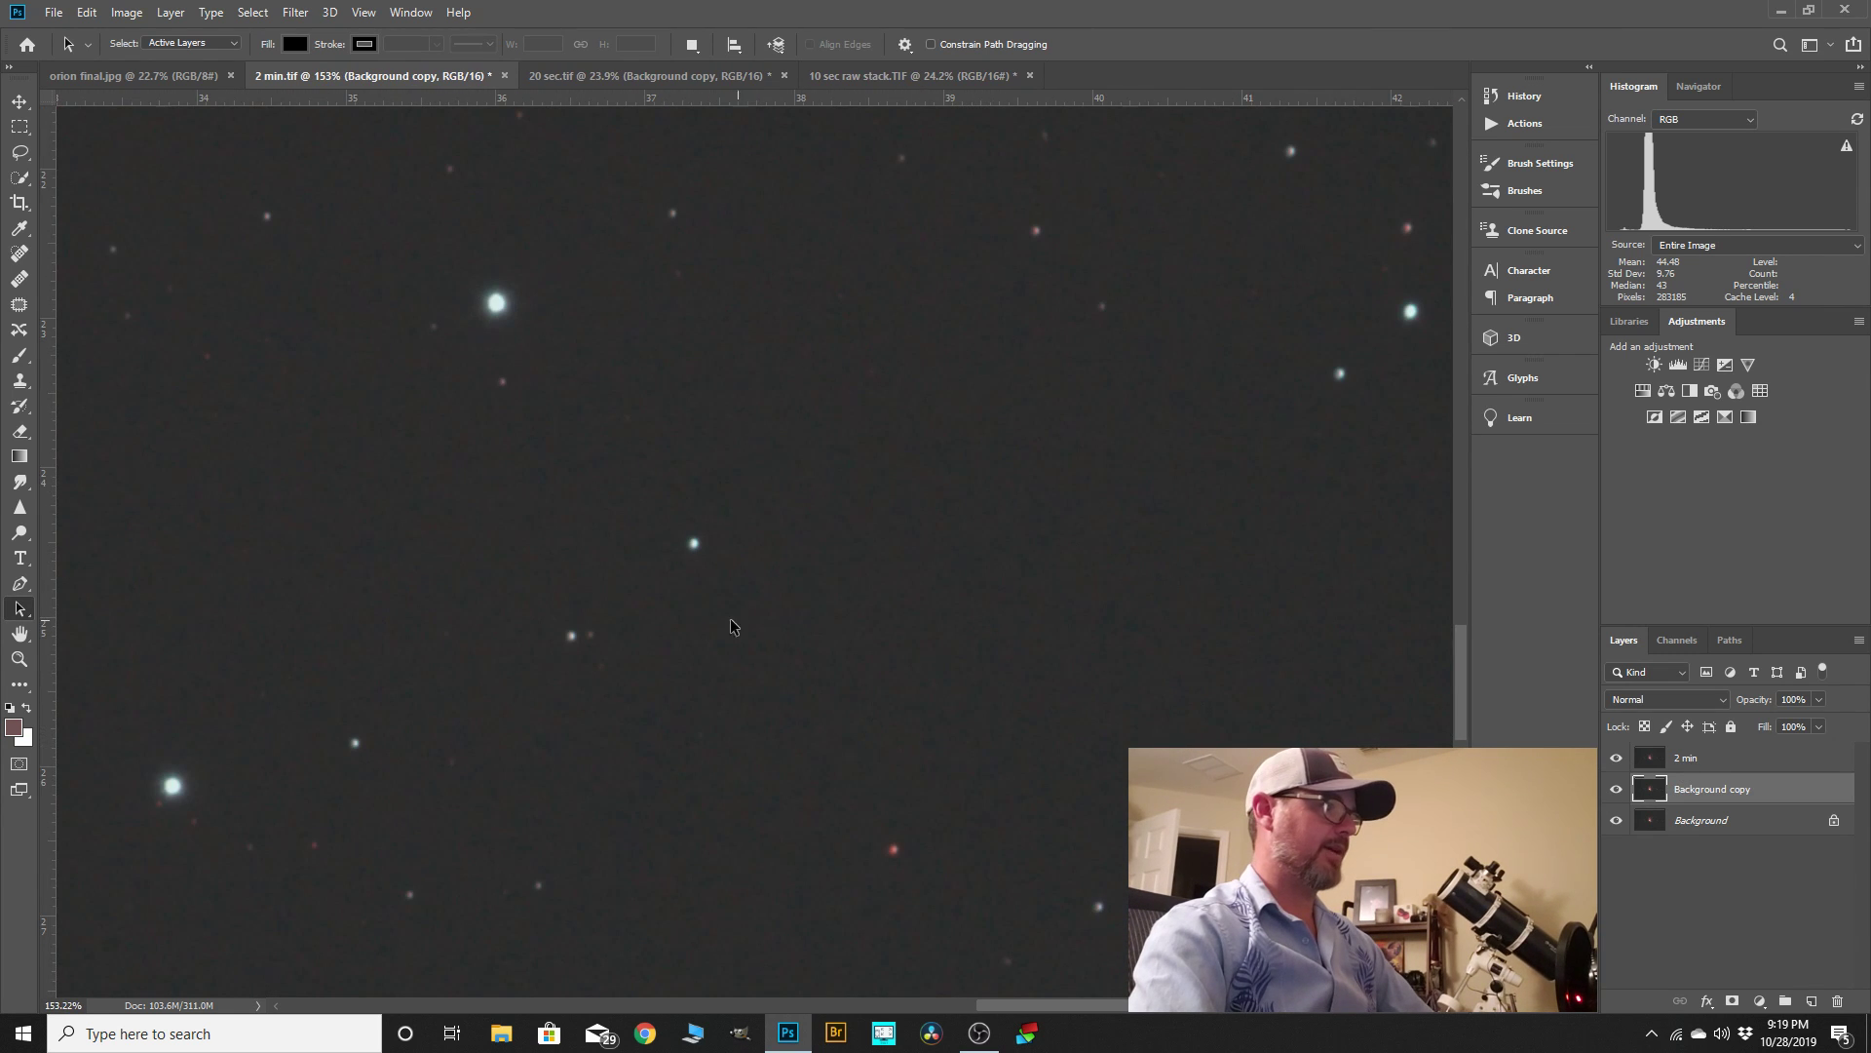
scroll(1248, 584, "down", 4)
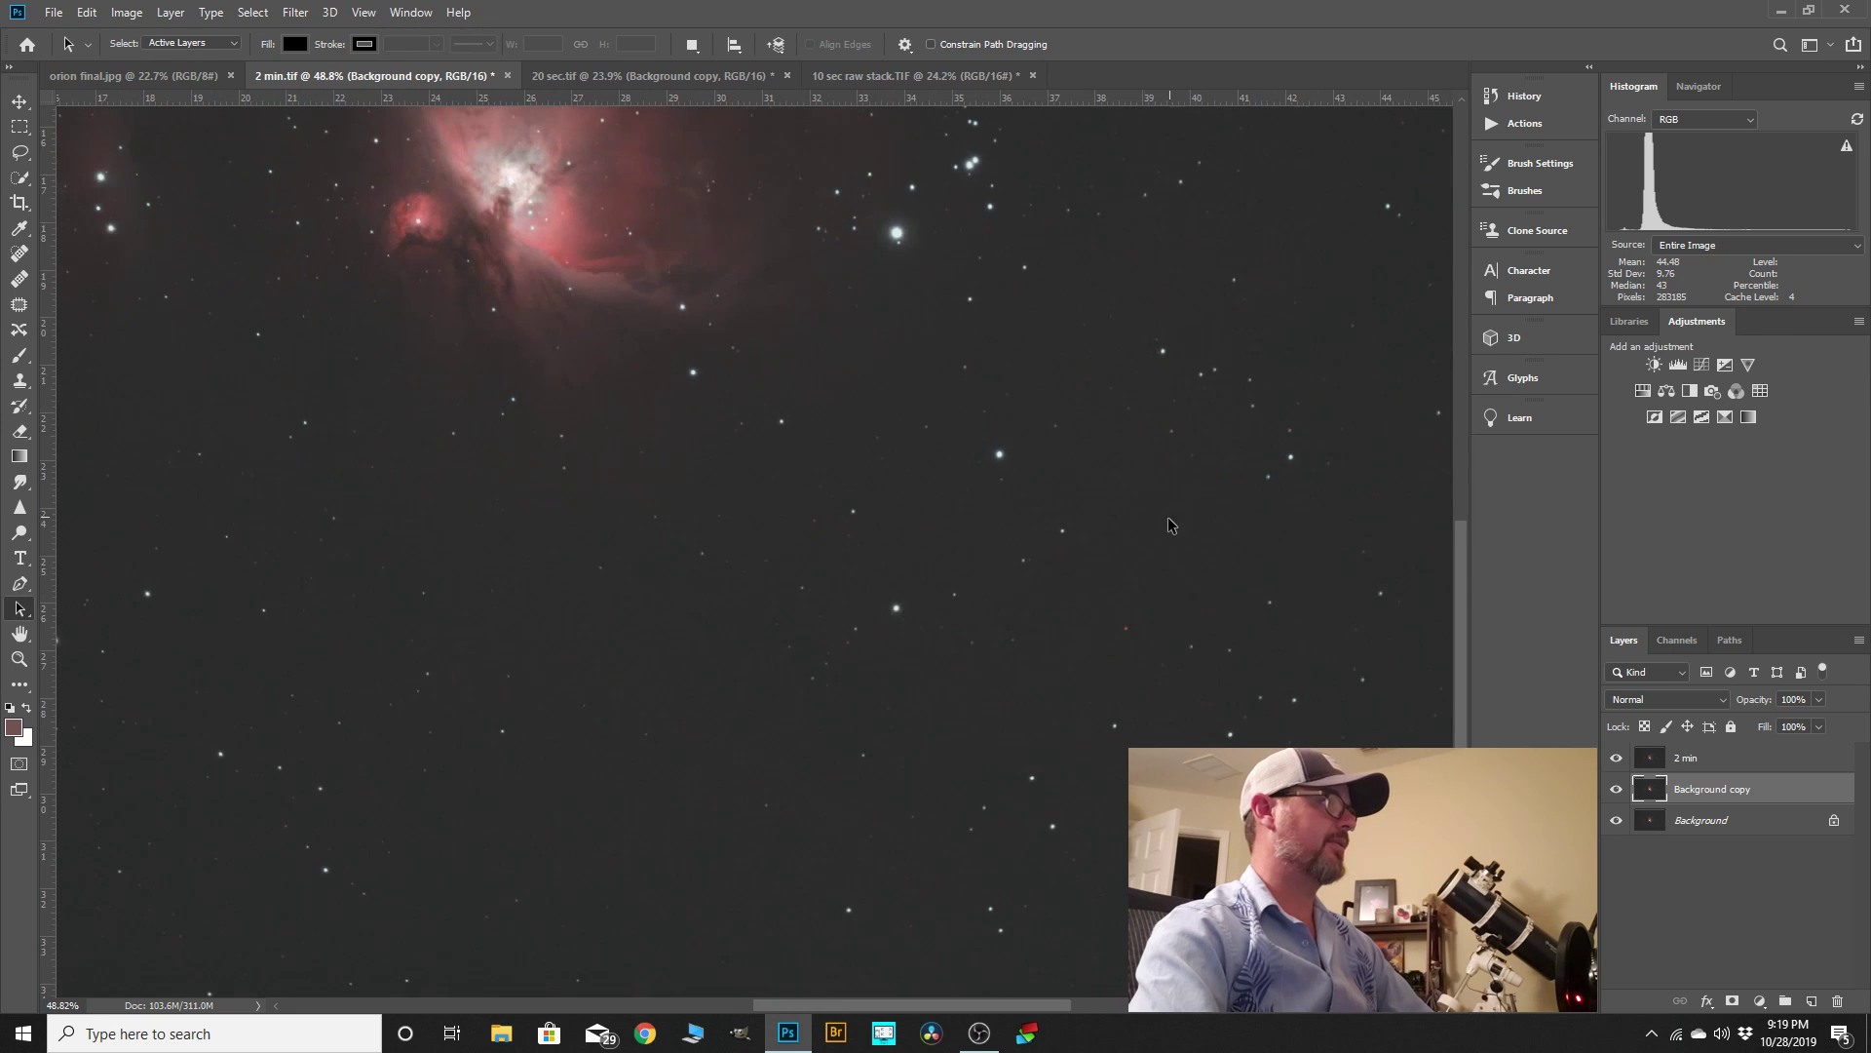
scroll(1167, 525, "down", 2)
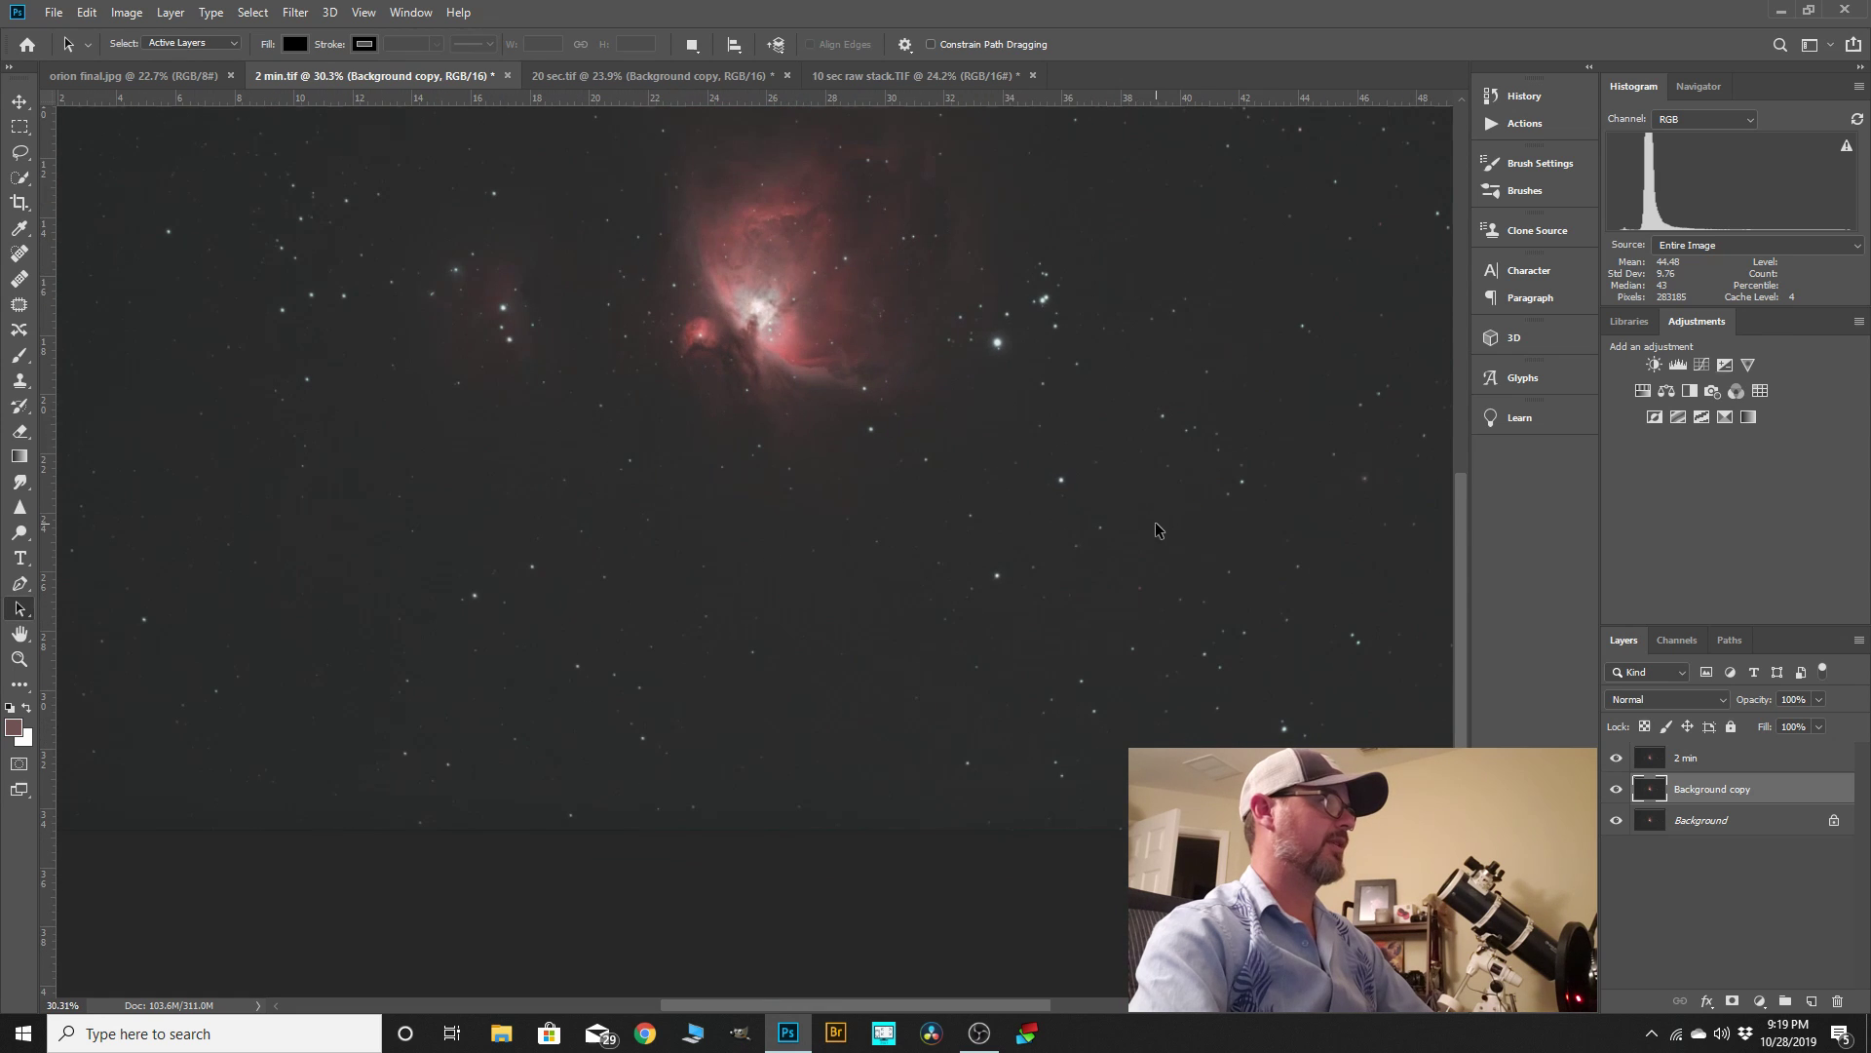
- Make 2 min the active layer and crop the image slightly inside all four edges to trim the stacking borders
double_click(1699, 760)
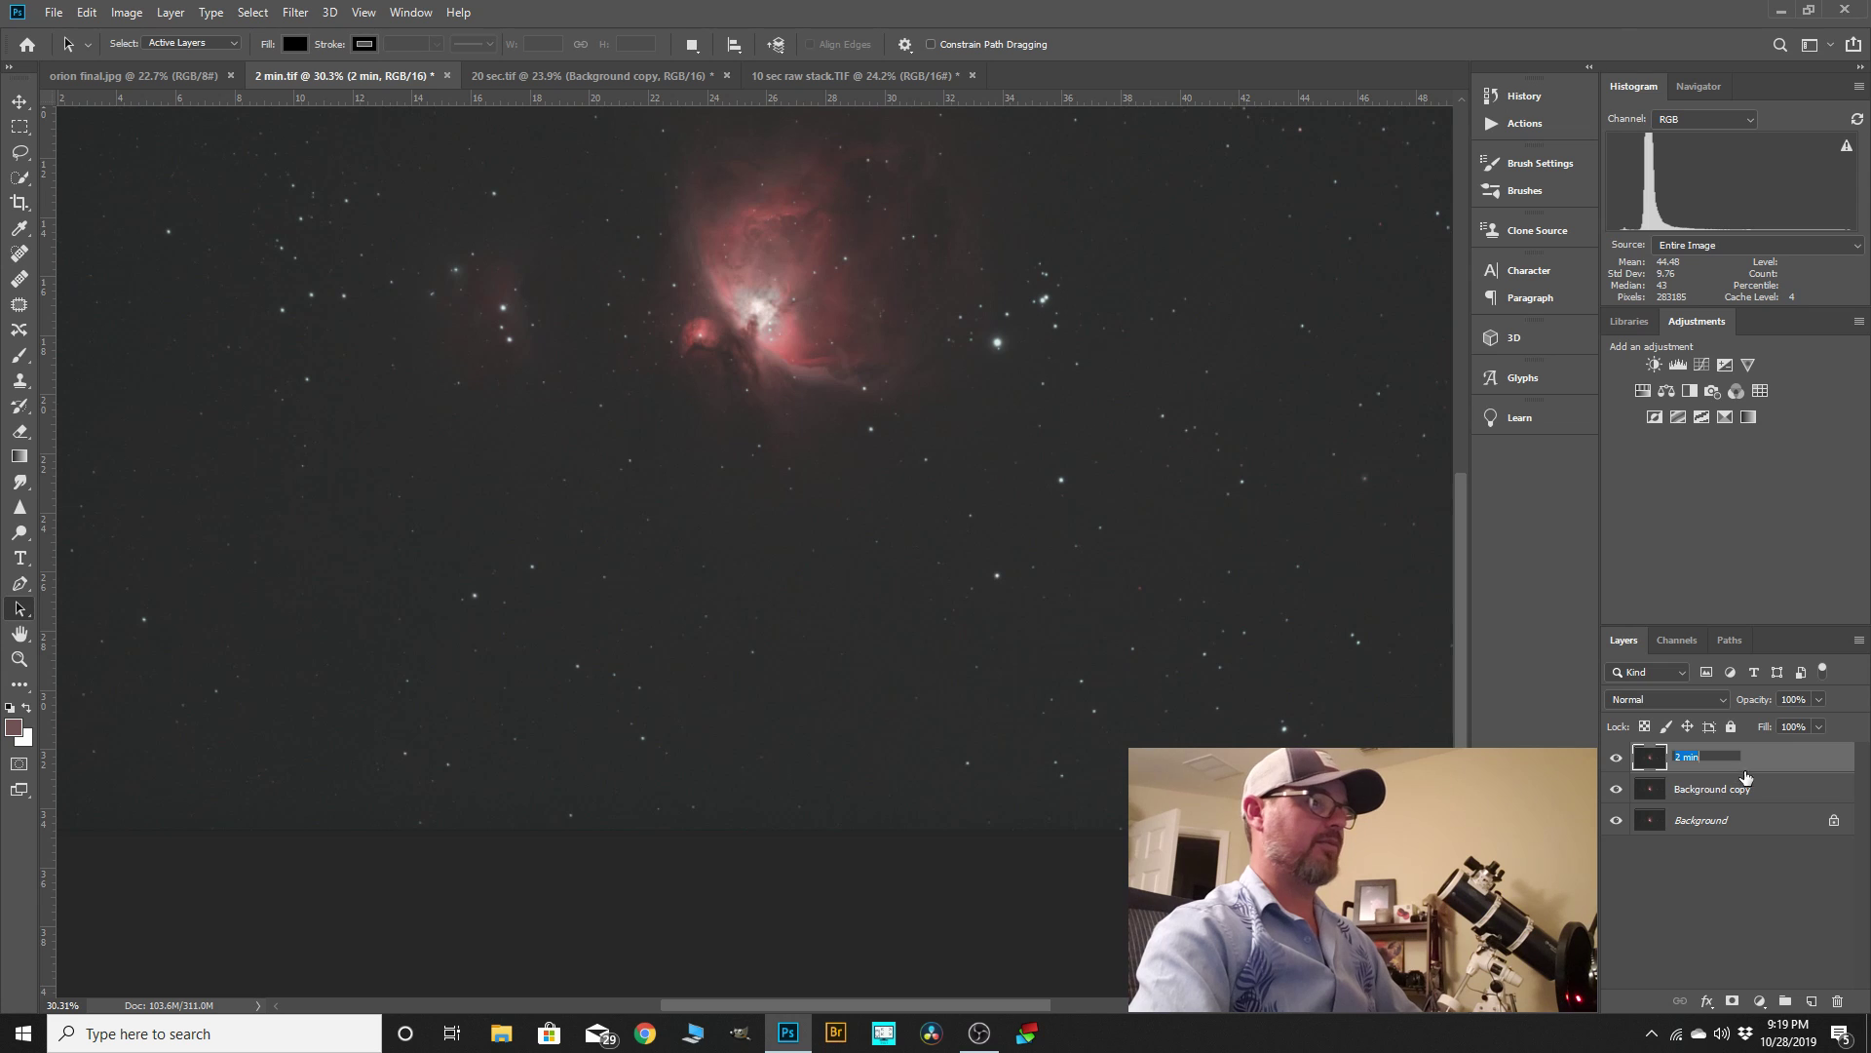
key("Return")
scroll(1161, 584, "down", 2)
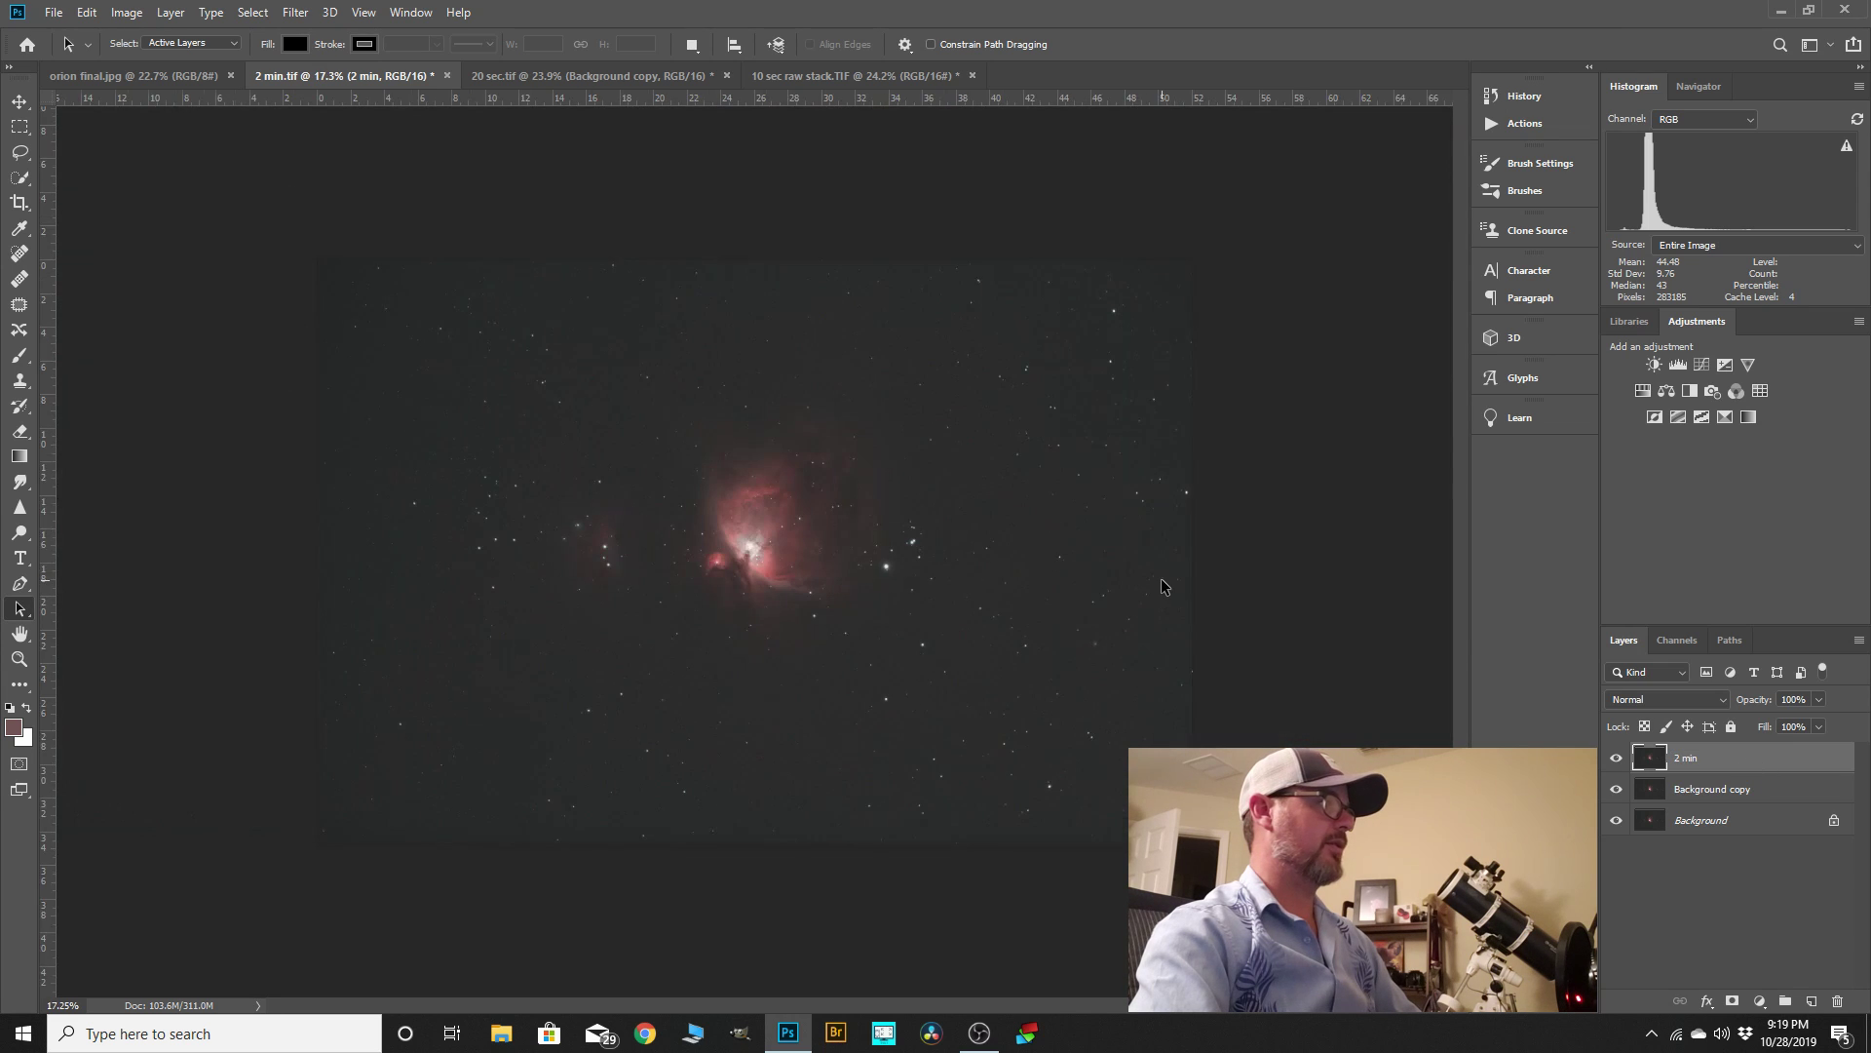
scroll(1162, 583, "down", 1)
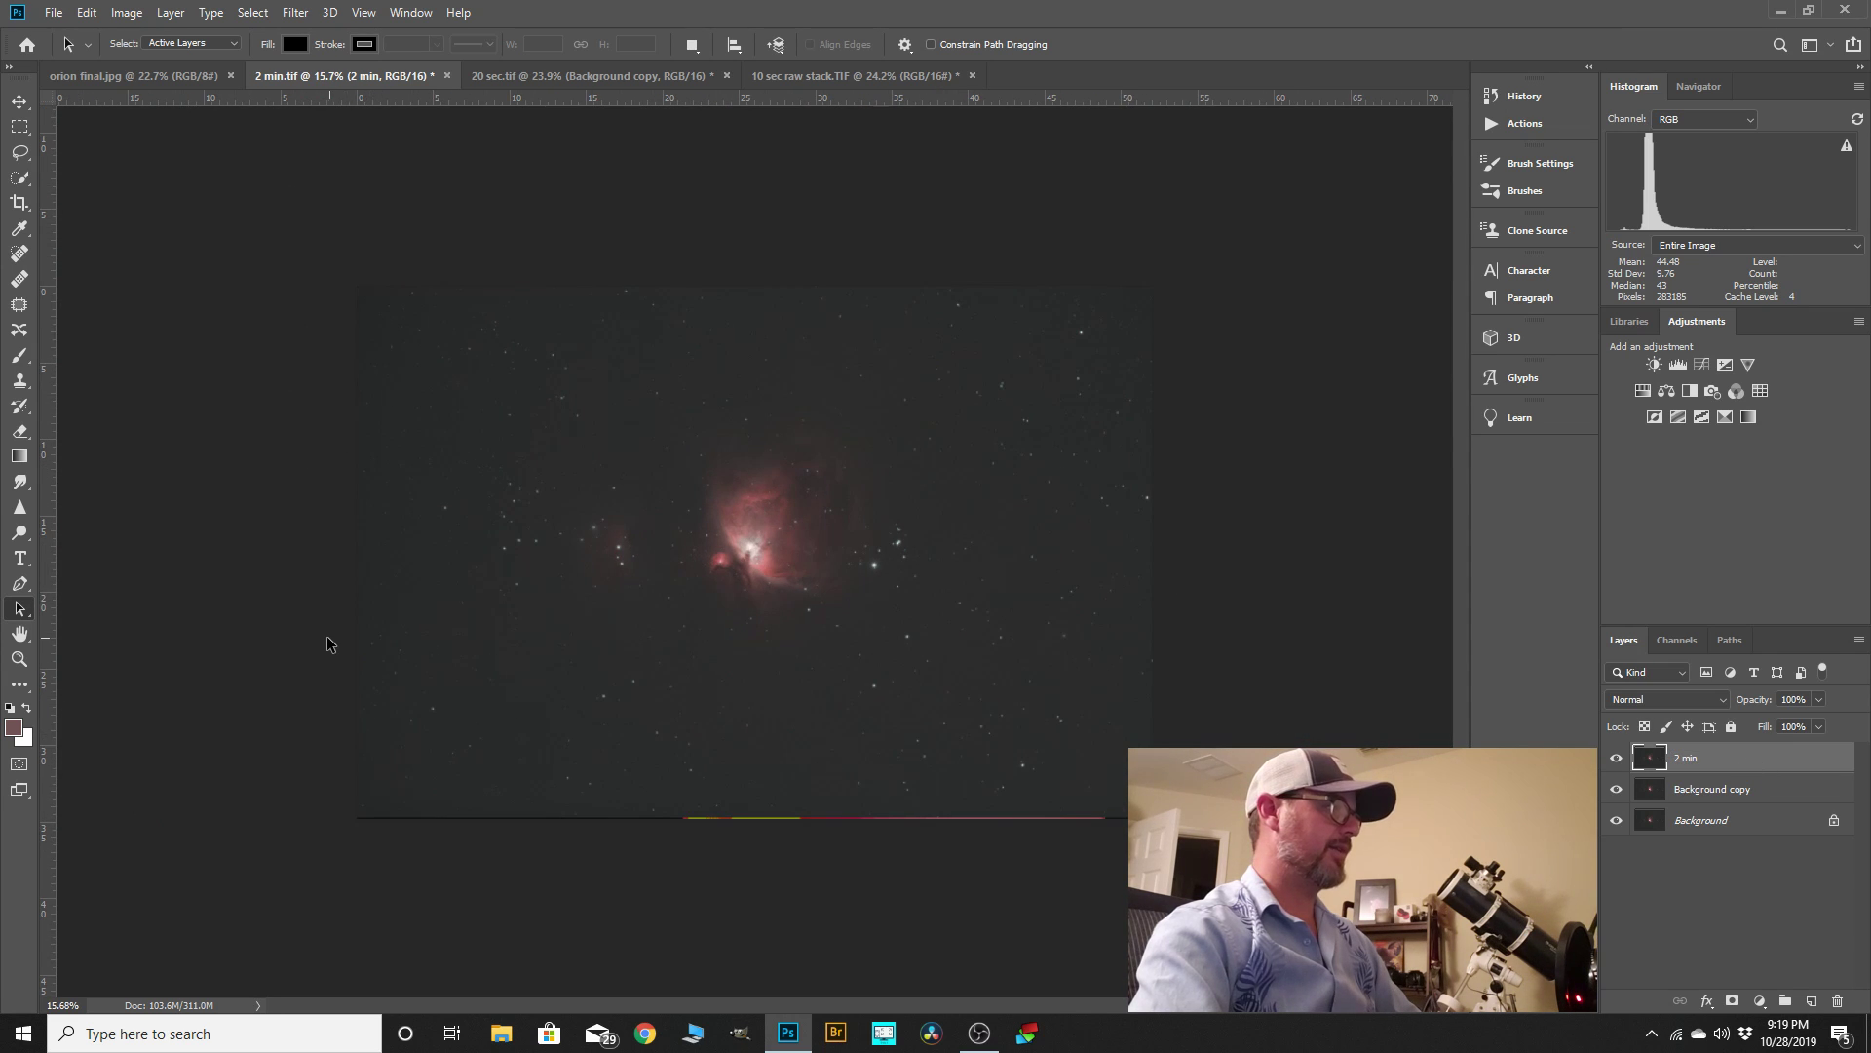
scroll(327, 643, "up", 2)
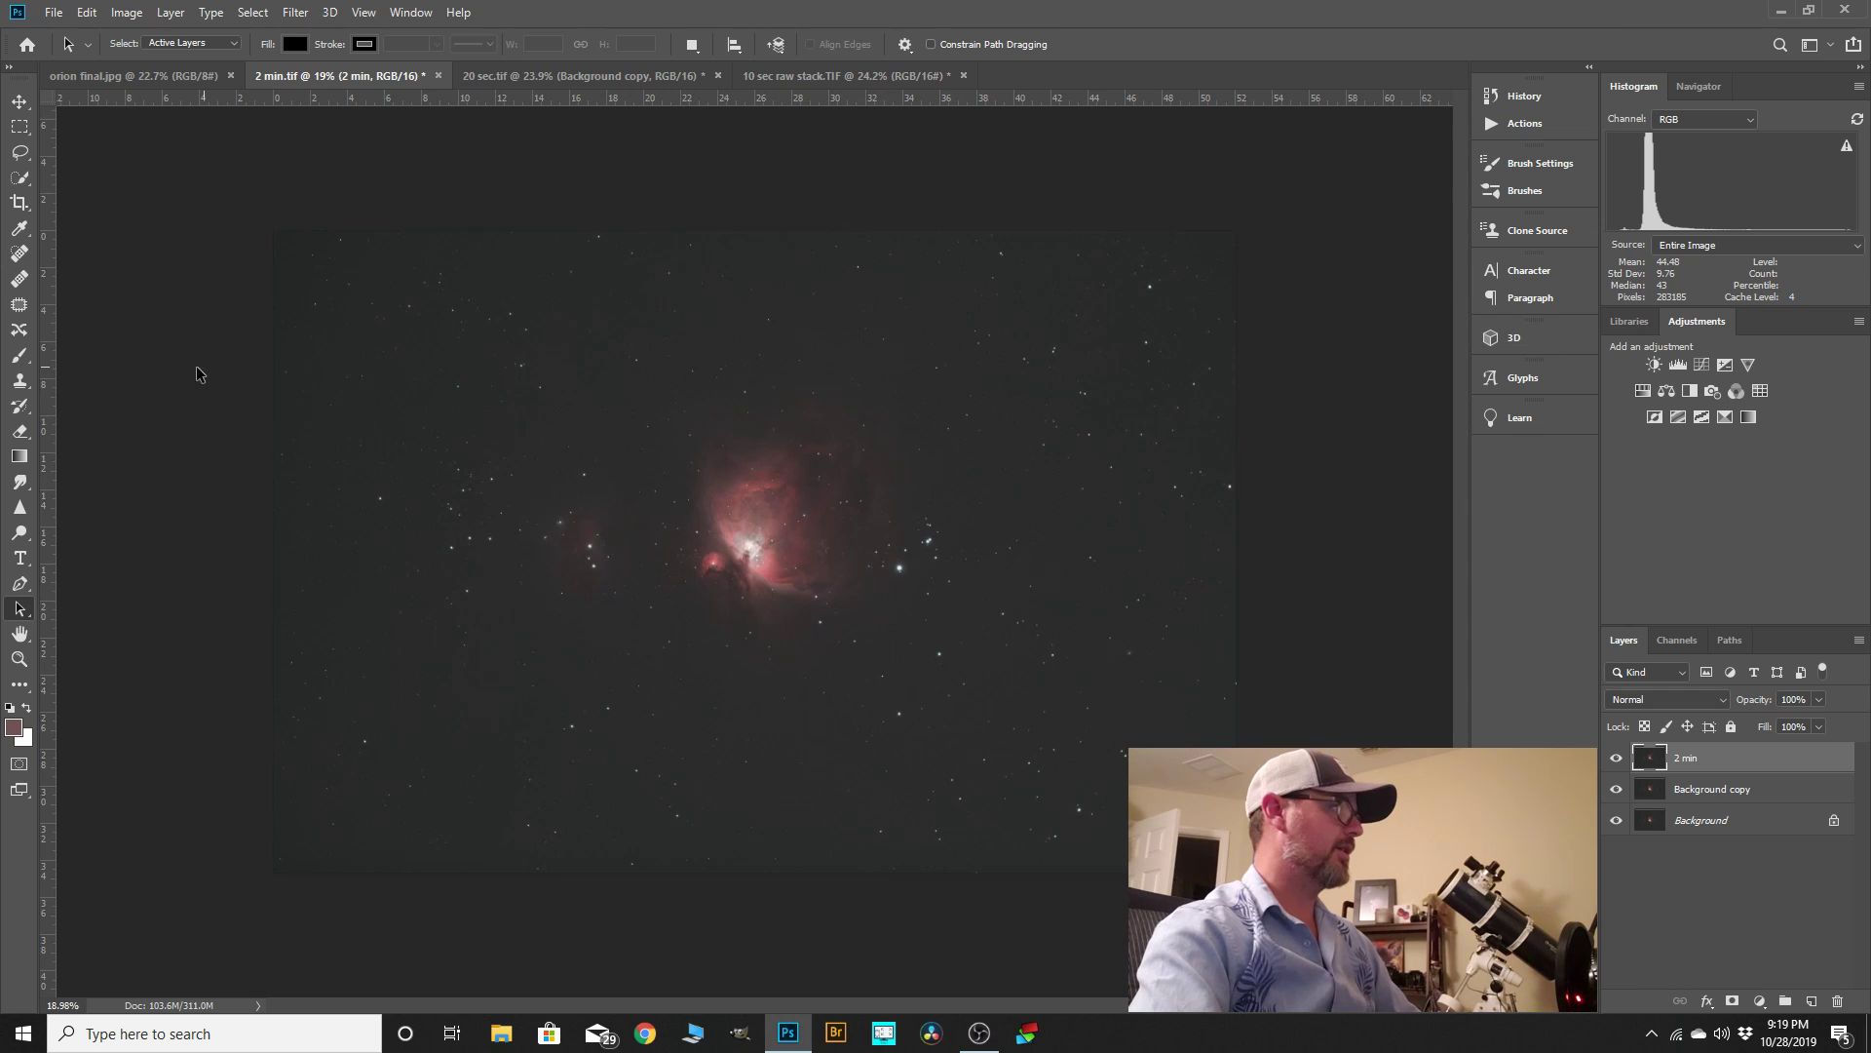
left_click(20, 202)
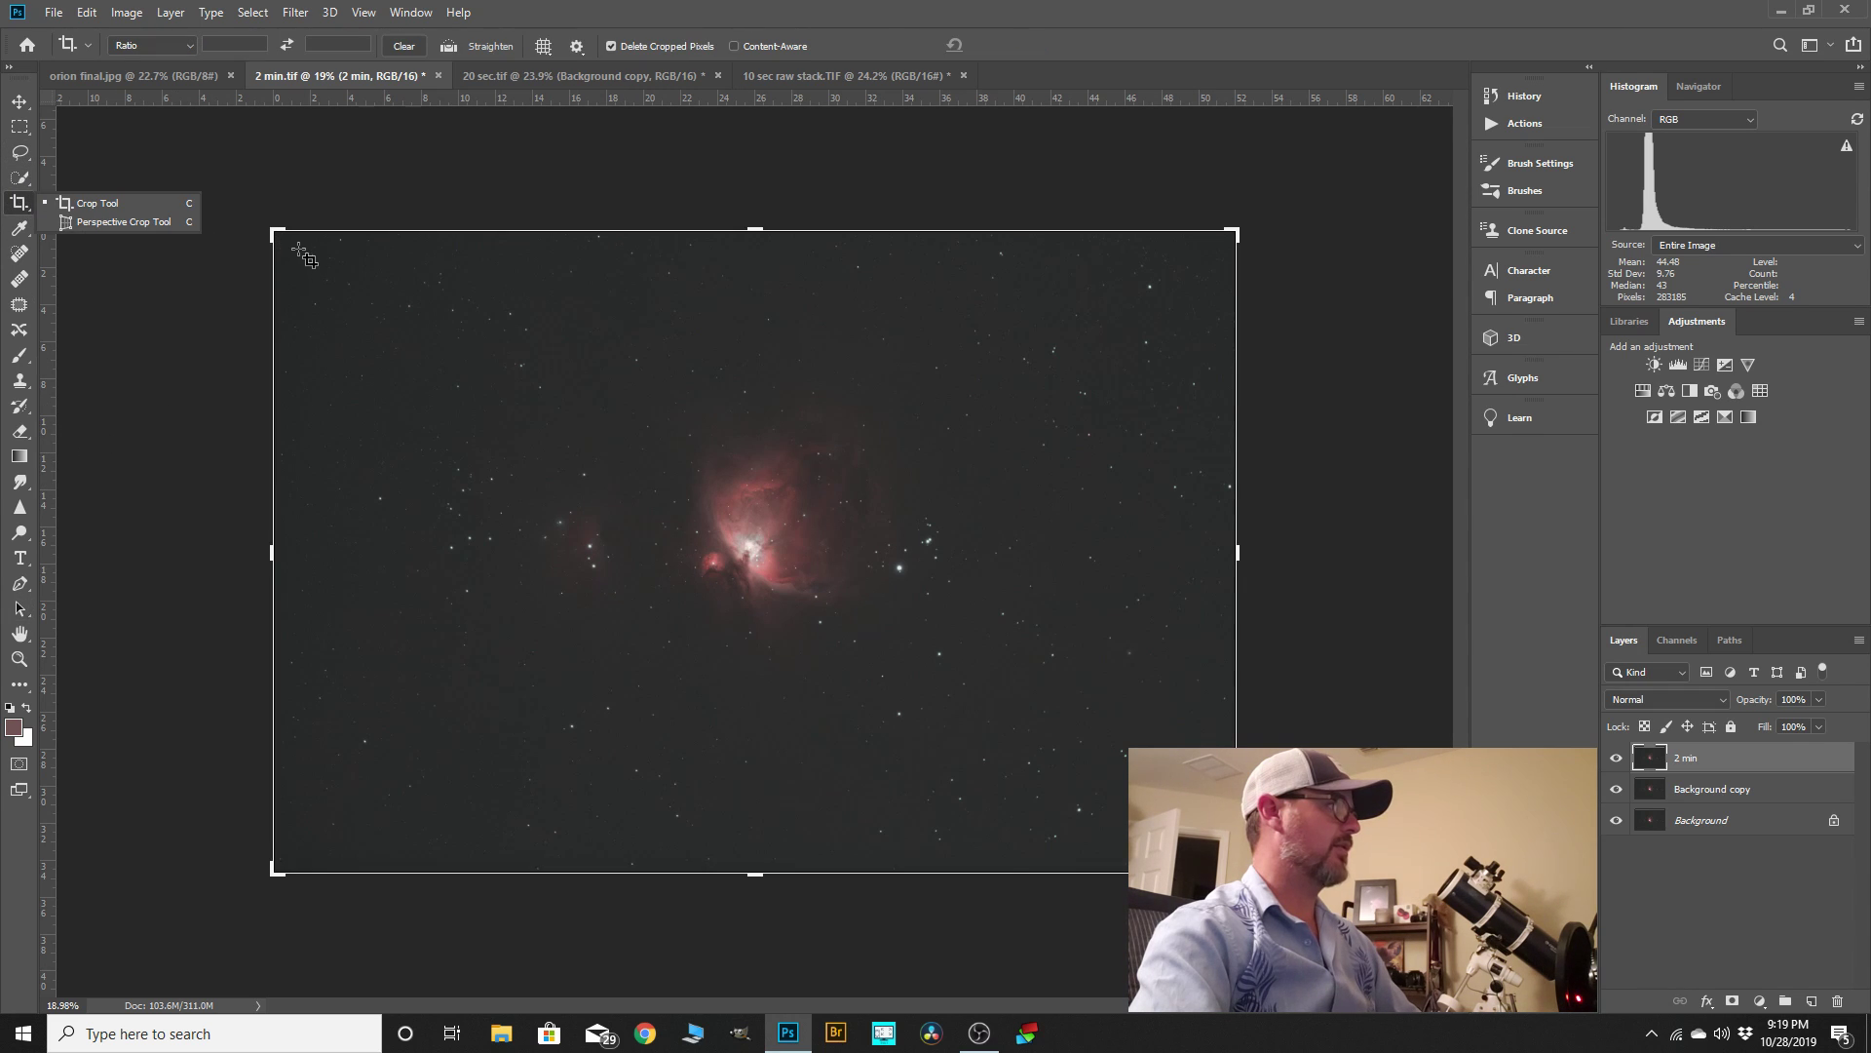
left_click_drag(297, 246, 1216, 856)
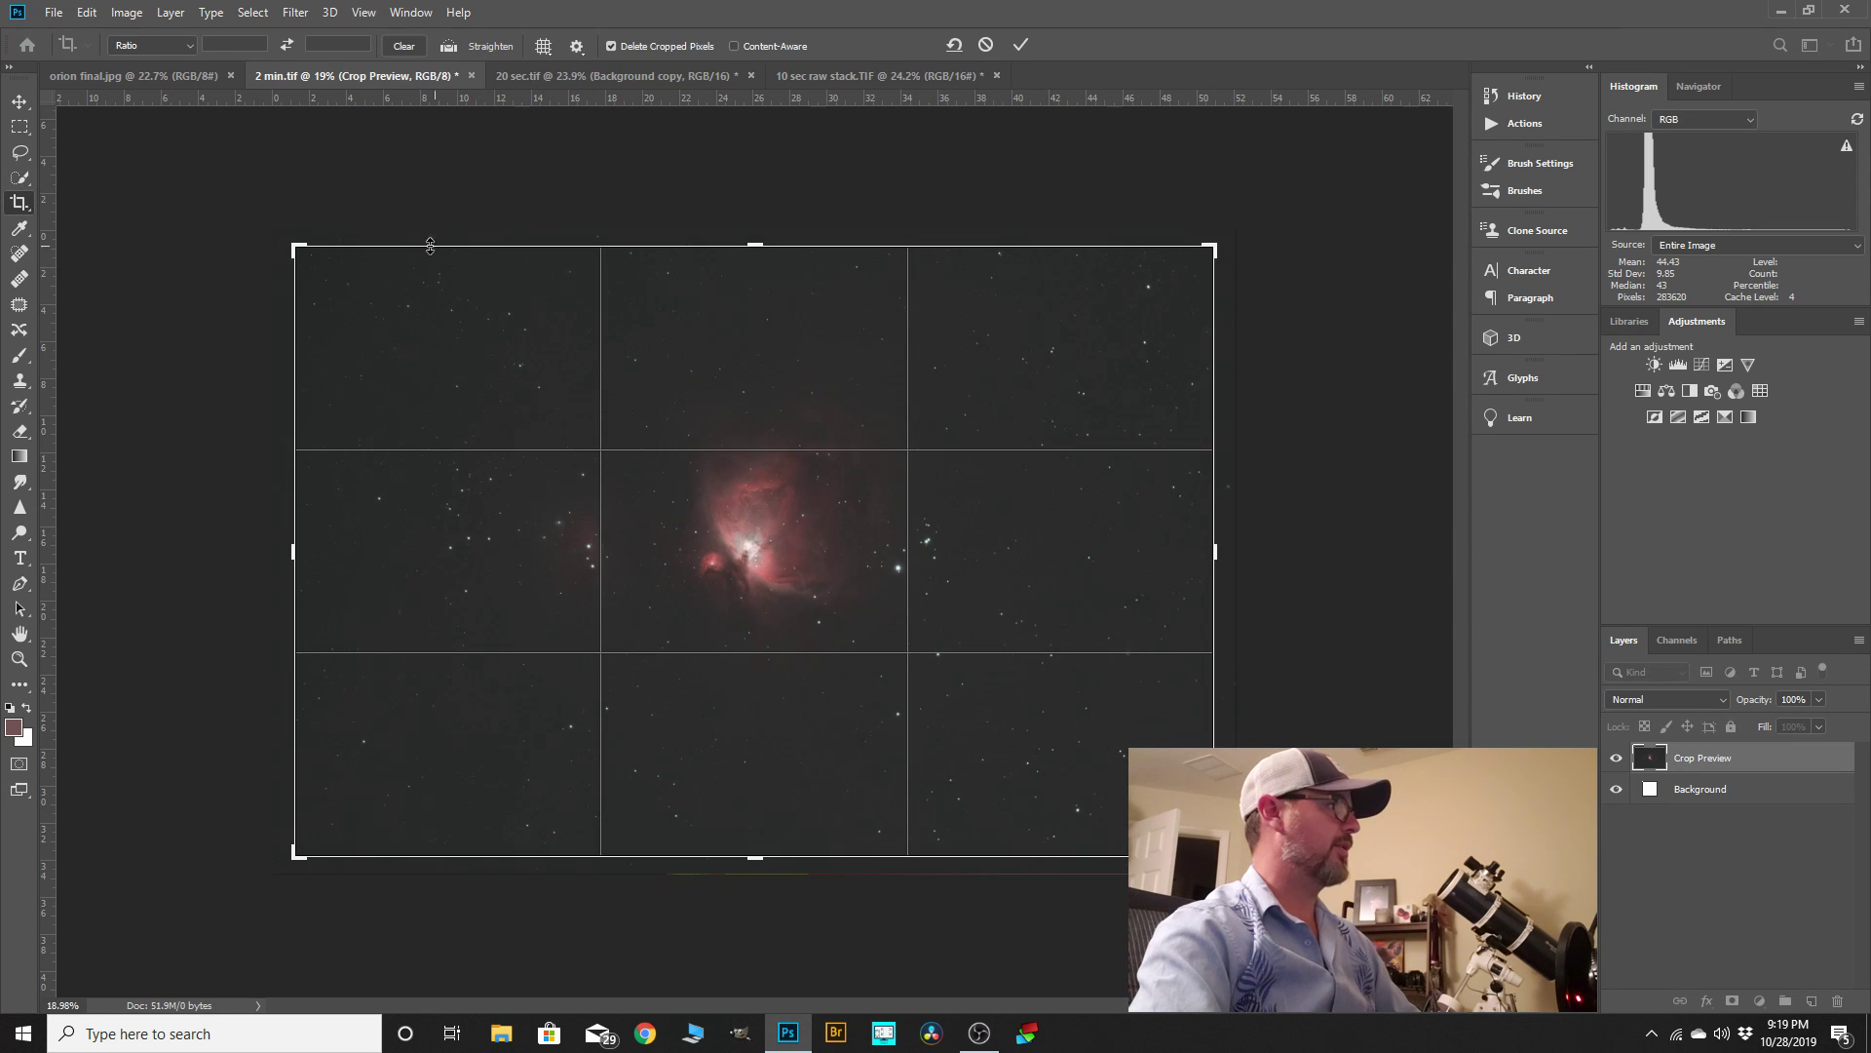
left_click(128, 13)
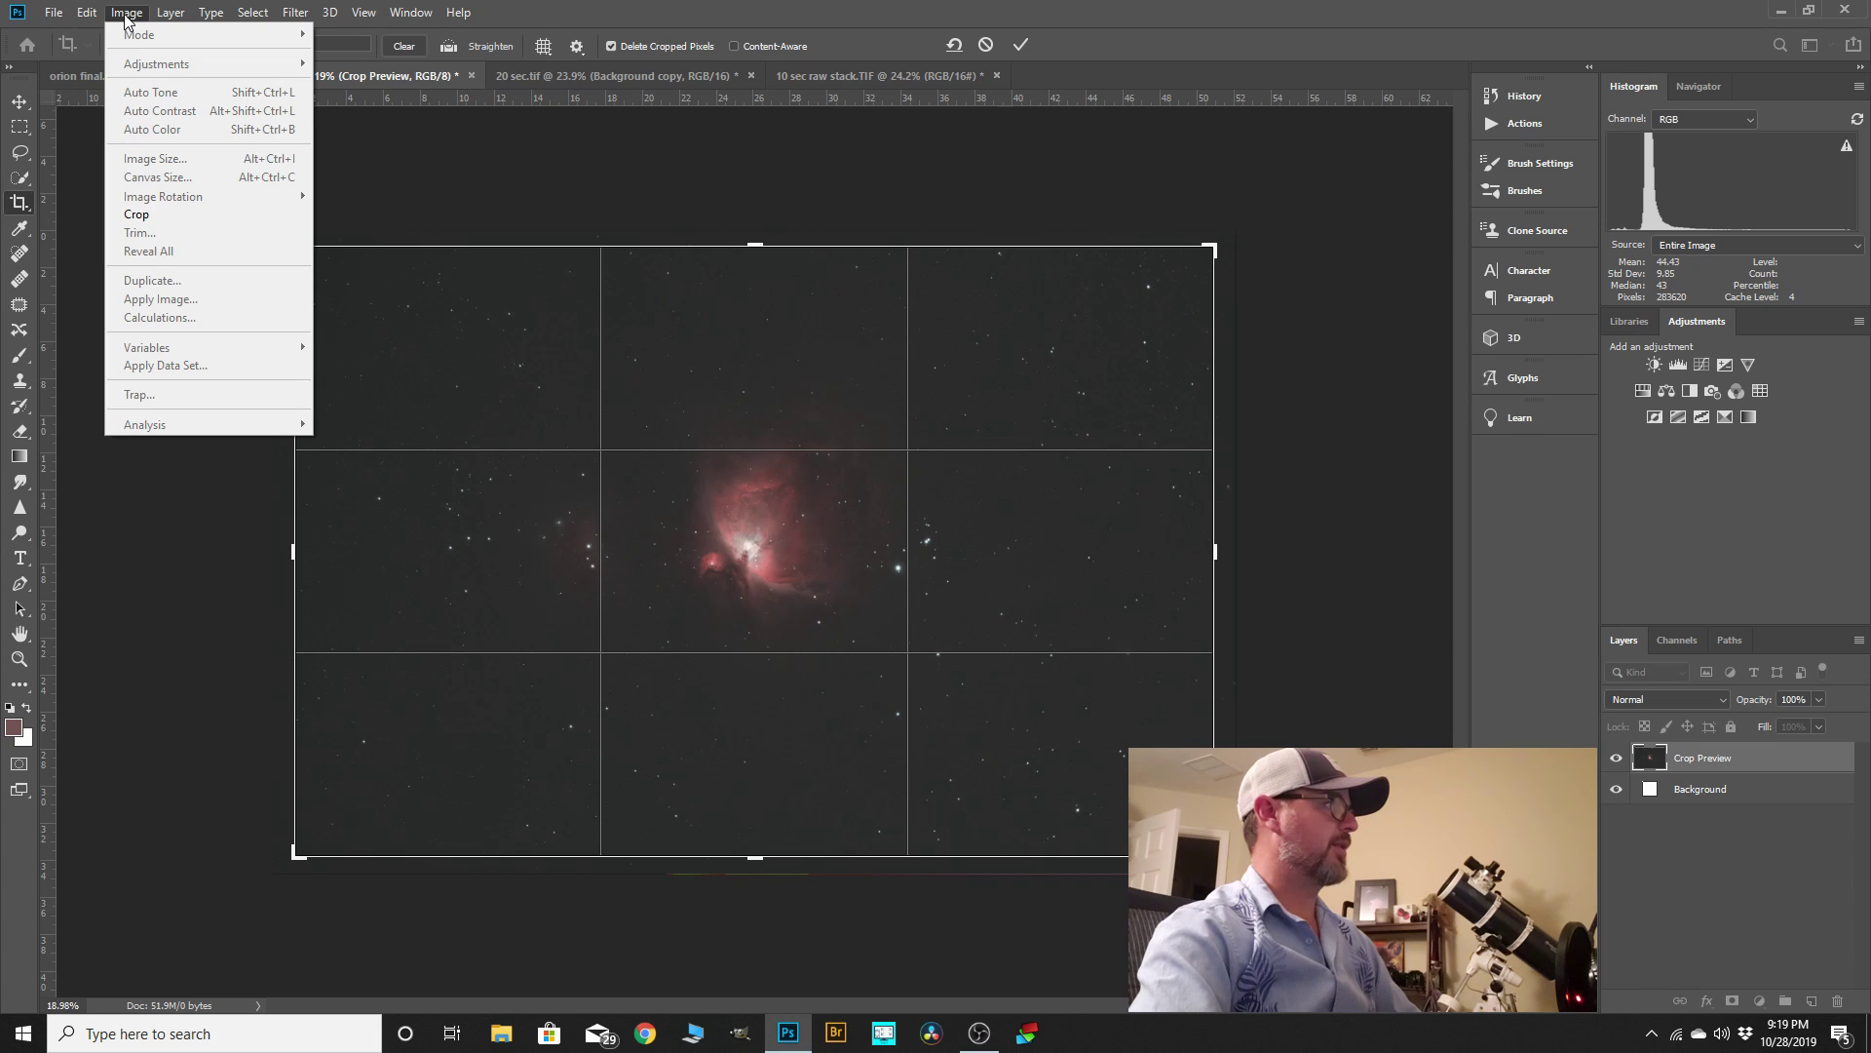
left_click(146, 214)
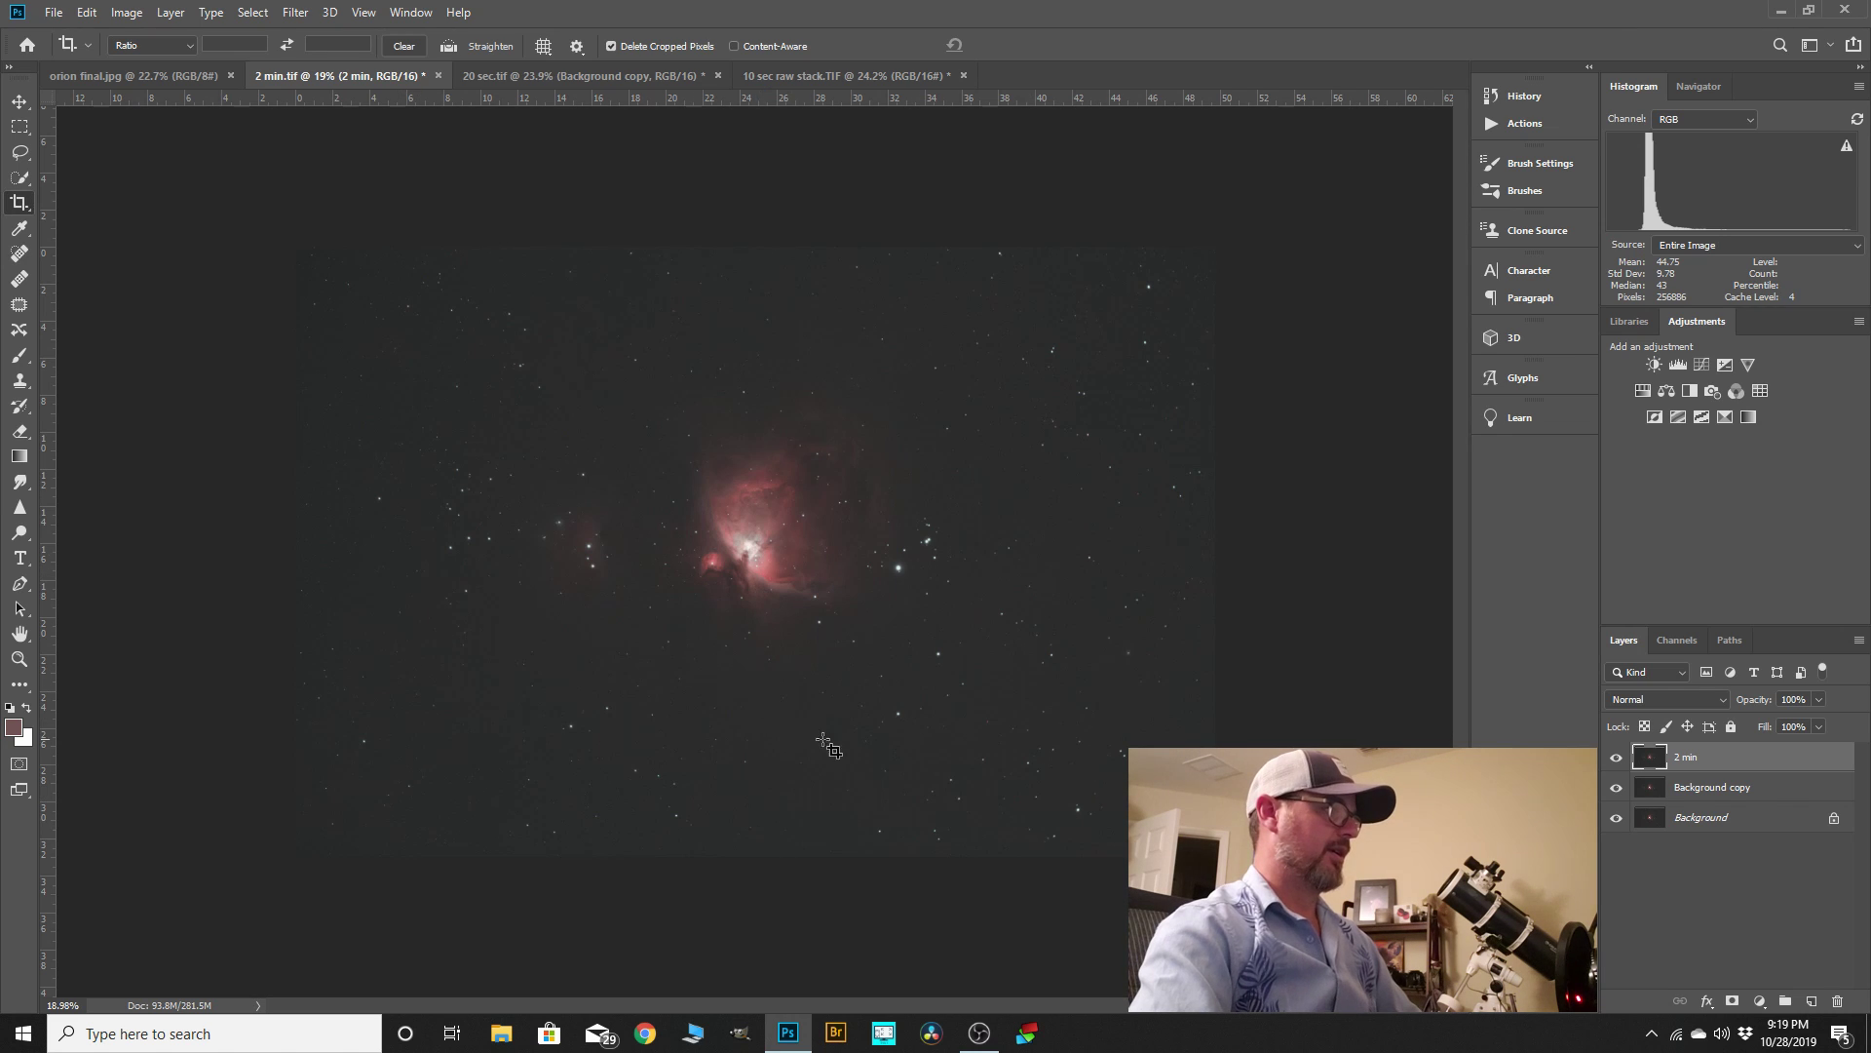
- Duplicate the 2 min layer and rename the copy gradient
key("ctrl+j")
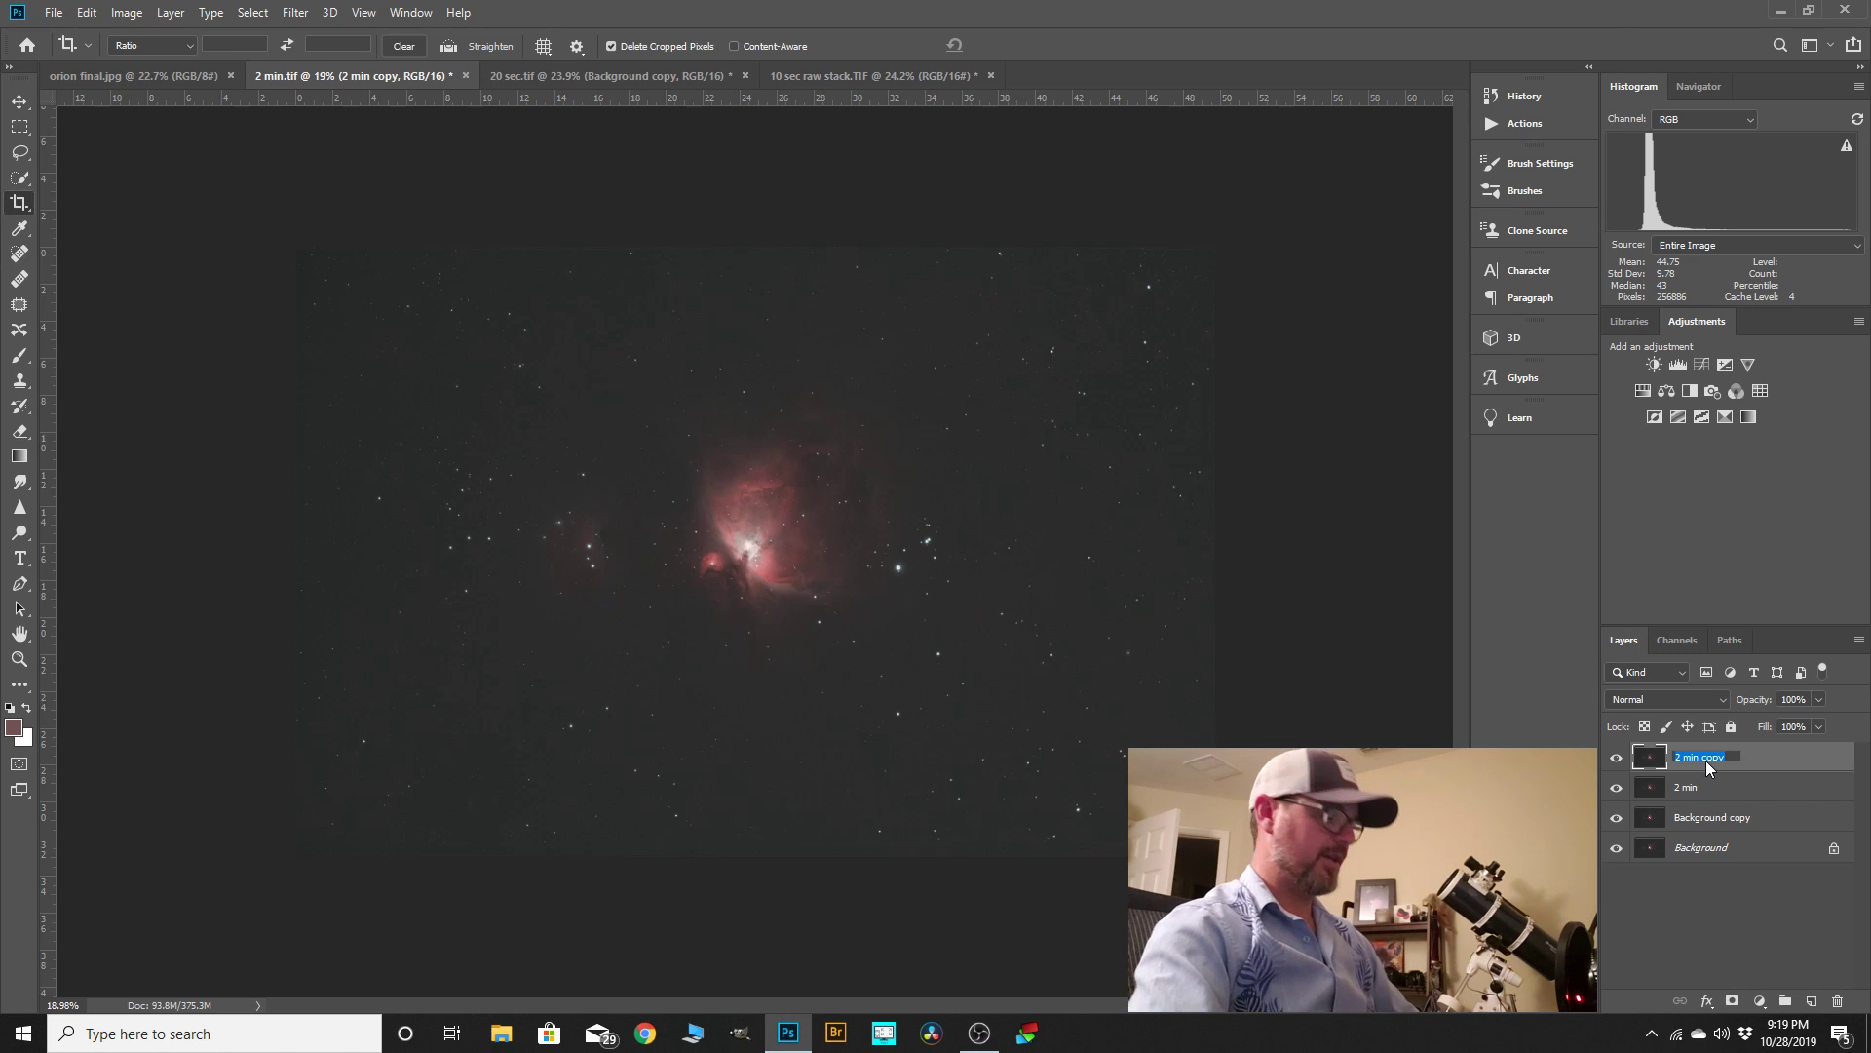
type("ora")
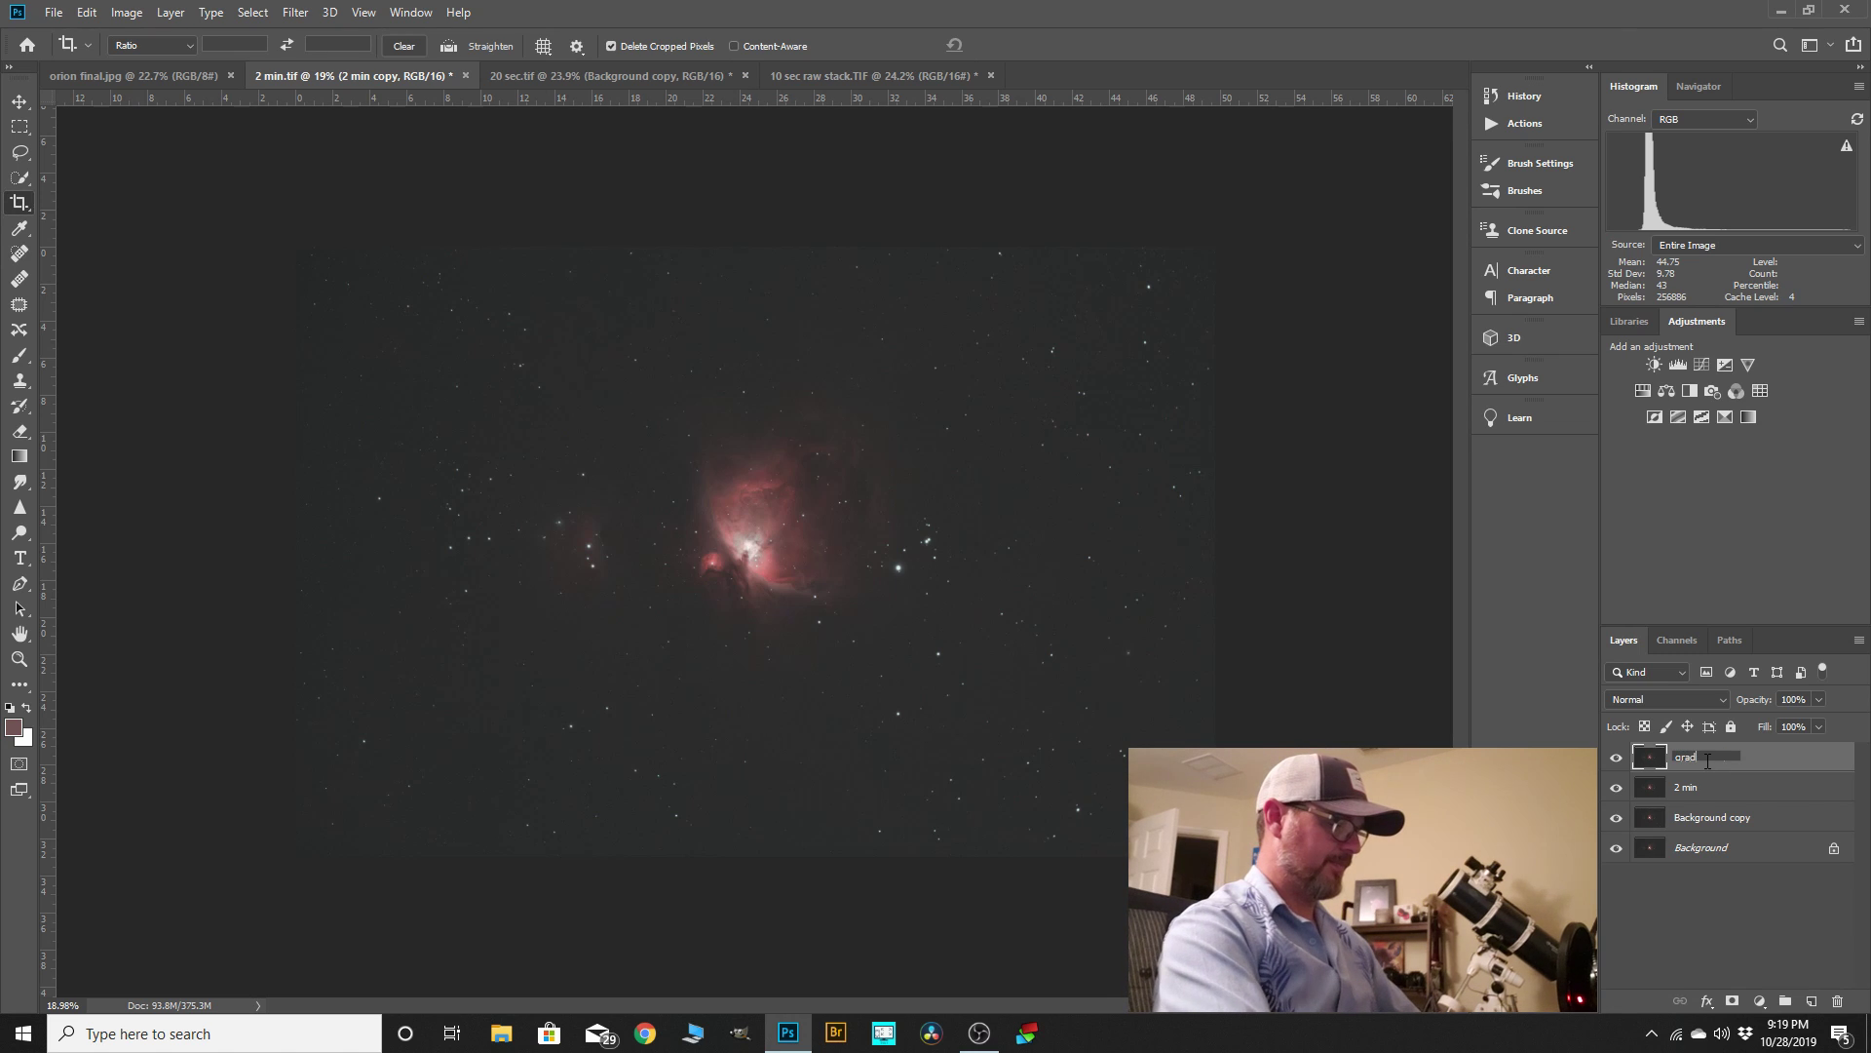
type("dient")
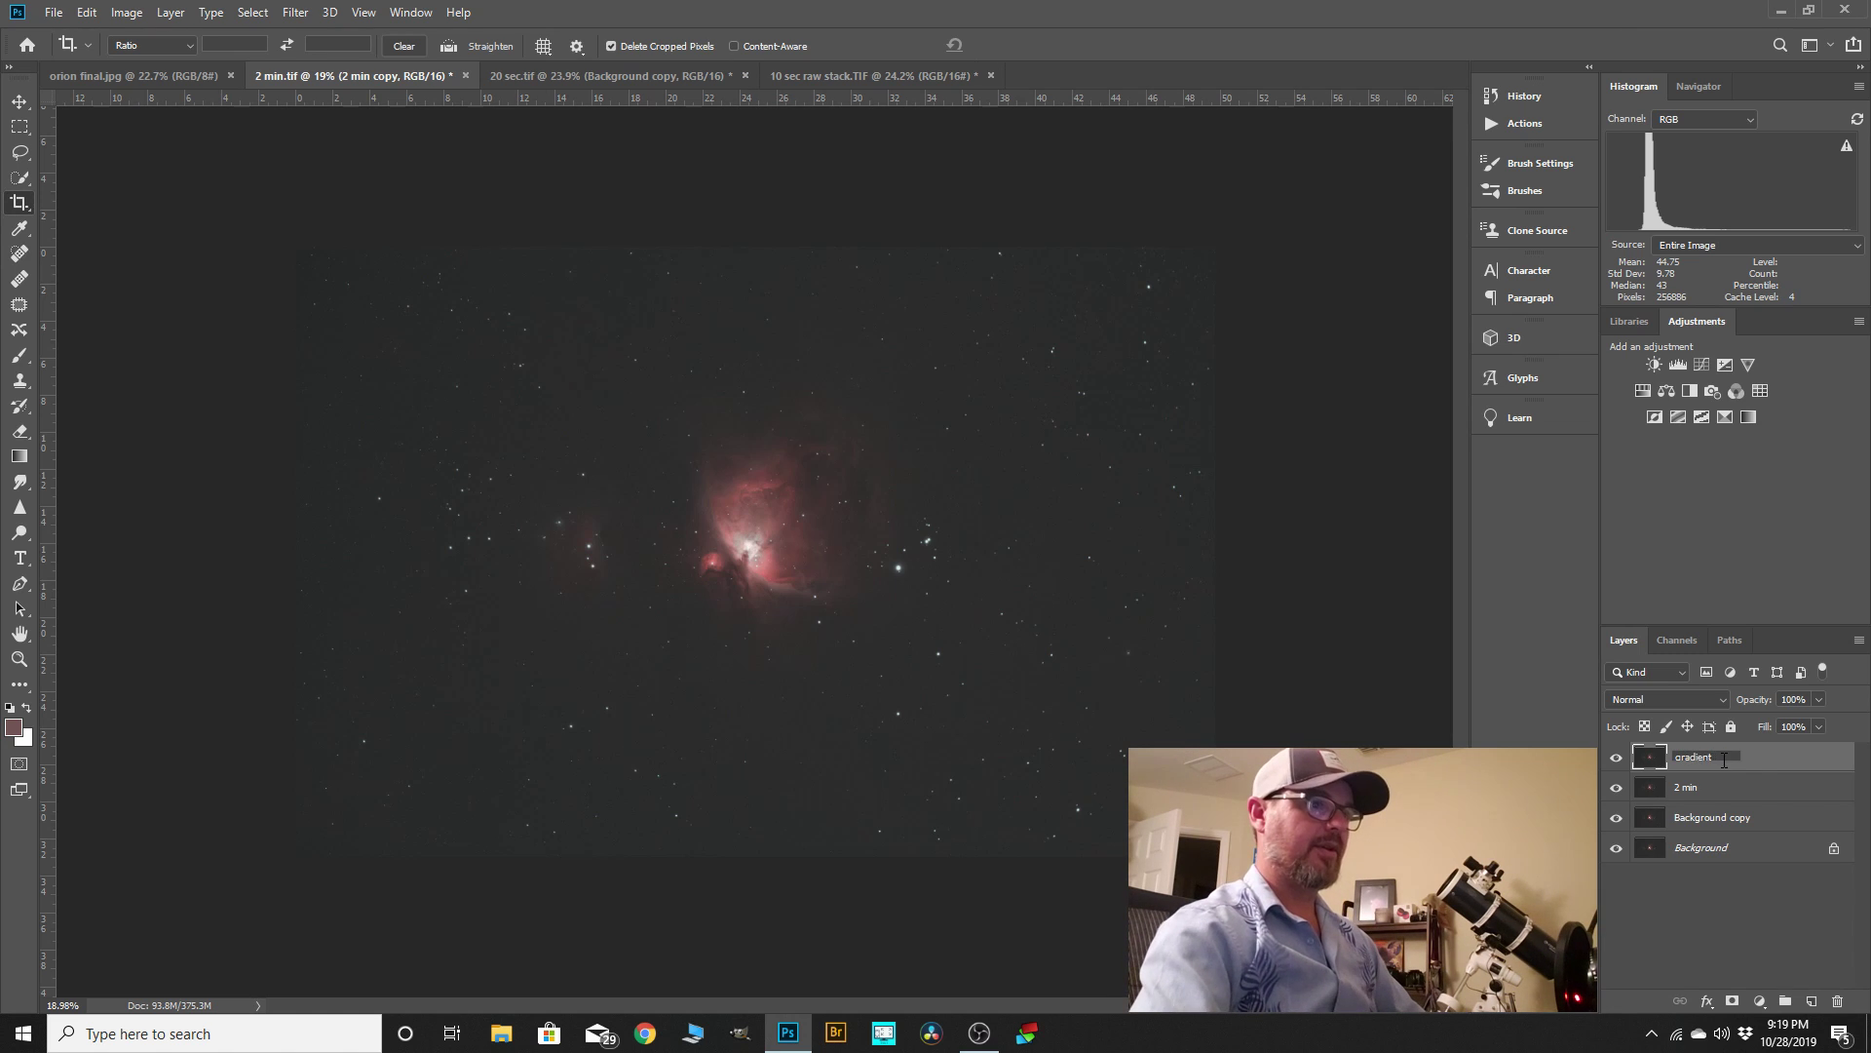
key("Return")
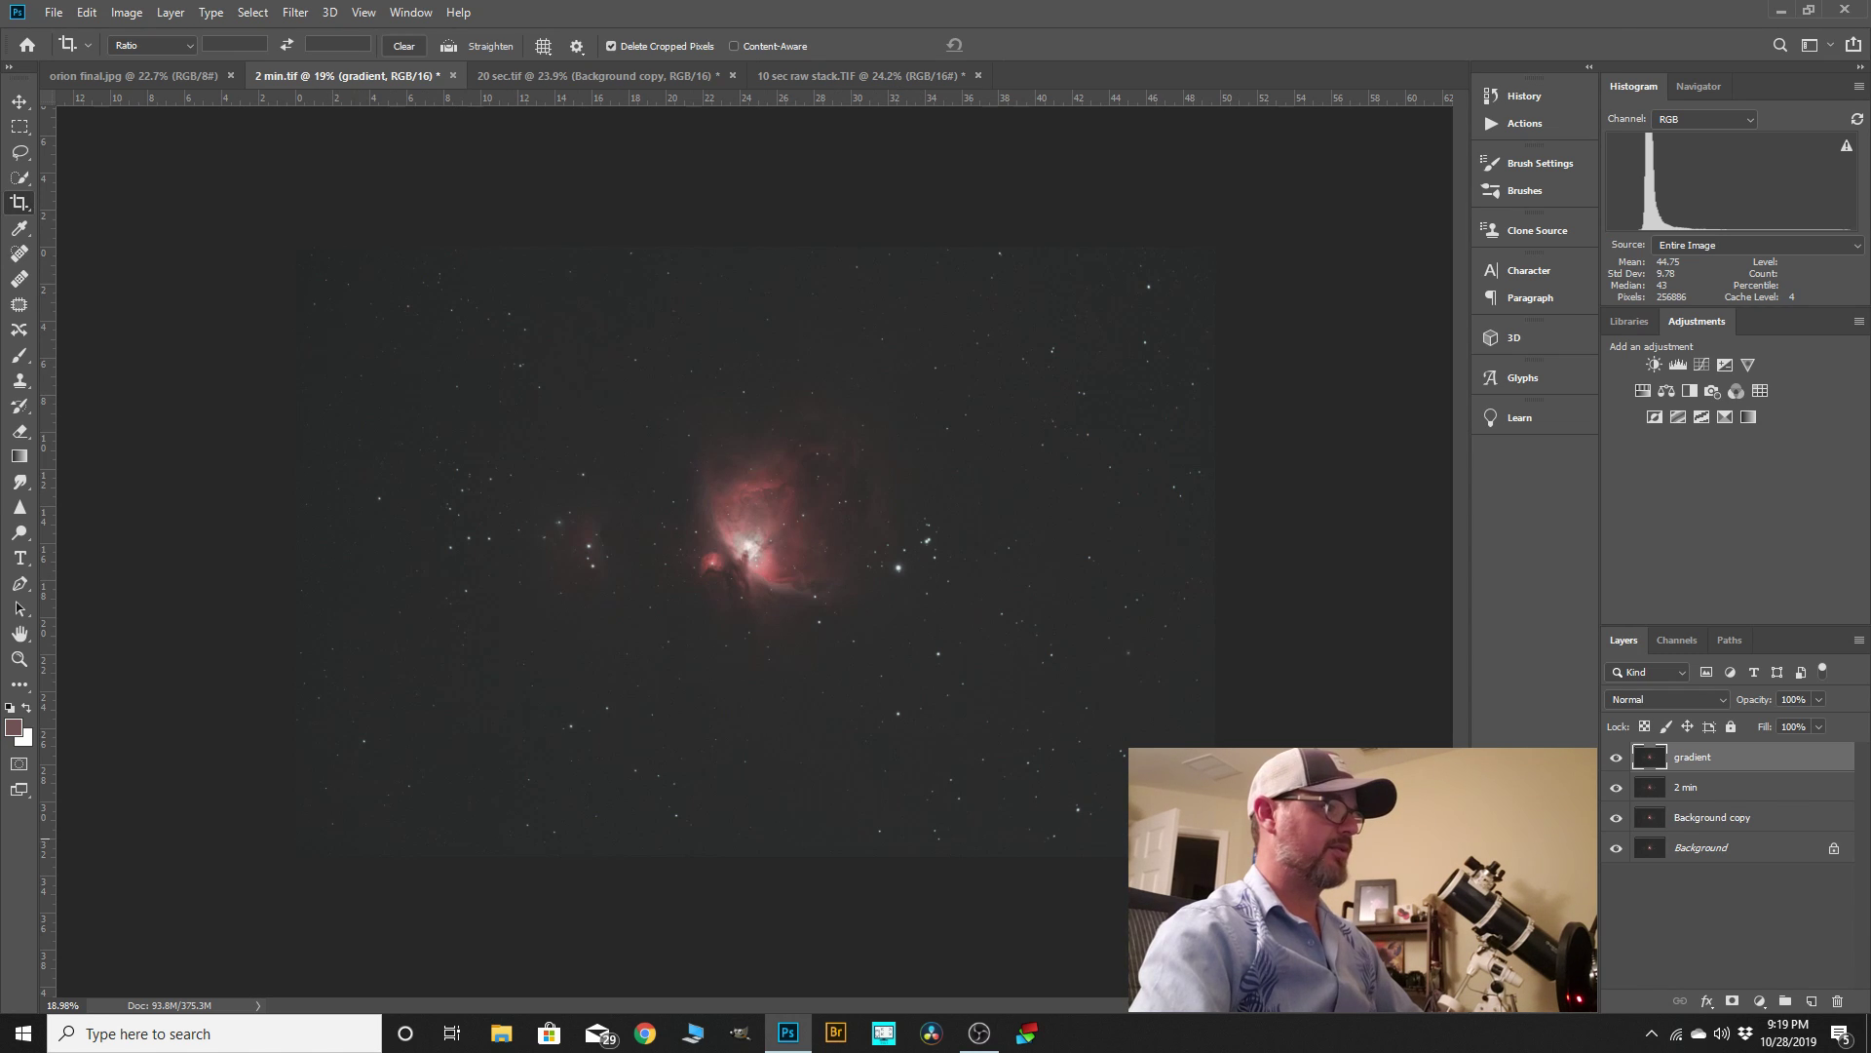
- Lasso loosely around the whole nebula with a 60 px feather and invert the selection to the background sky
left_click(253, 15)
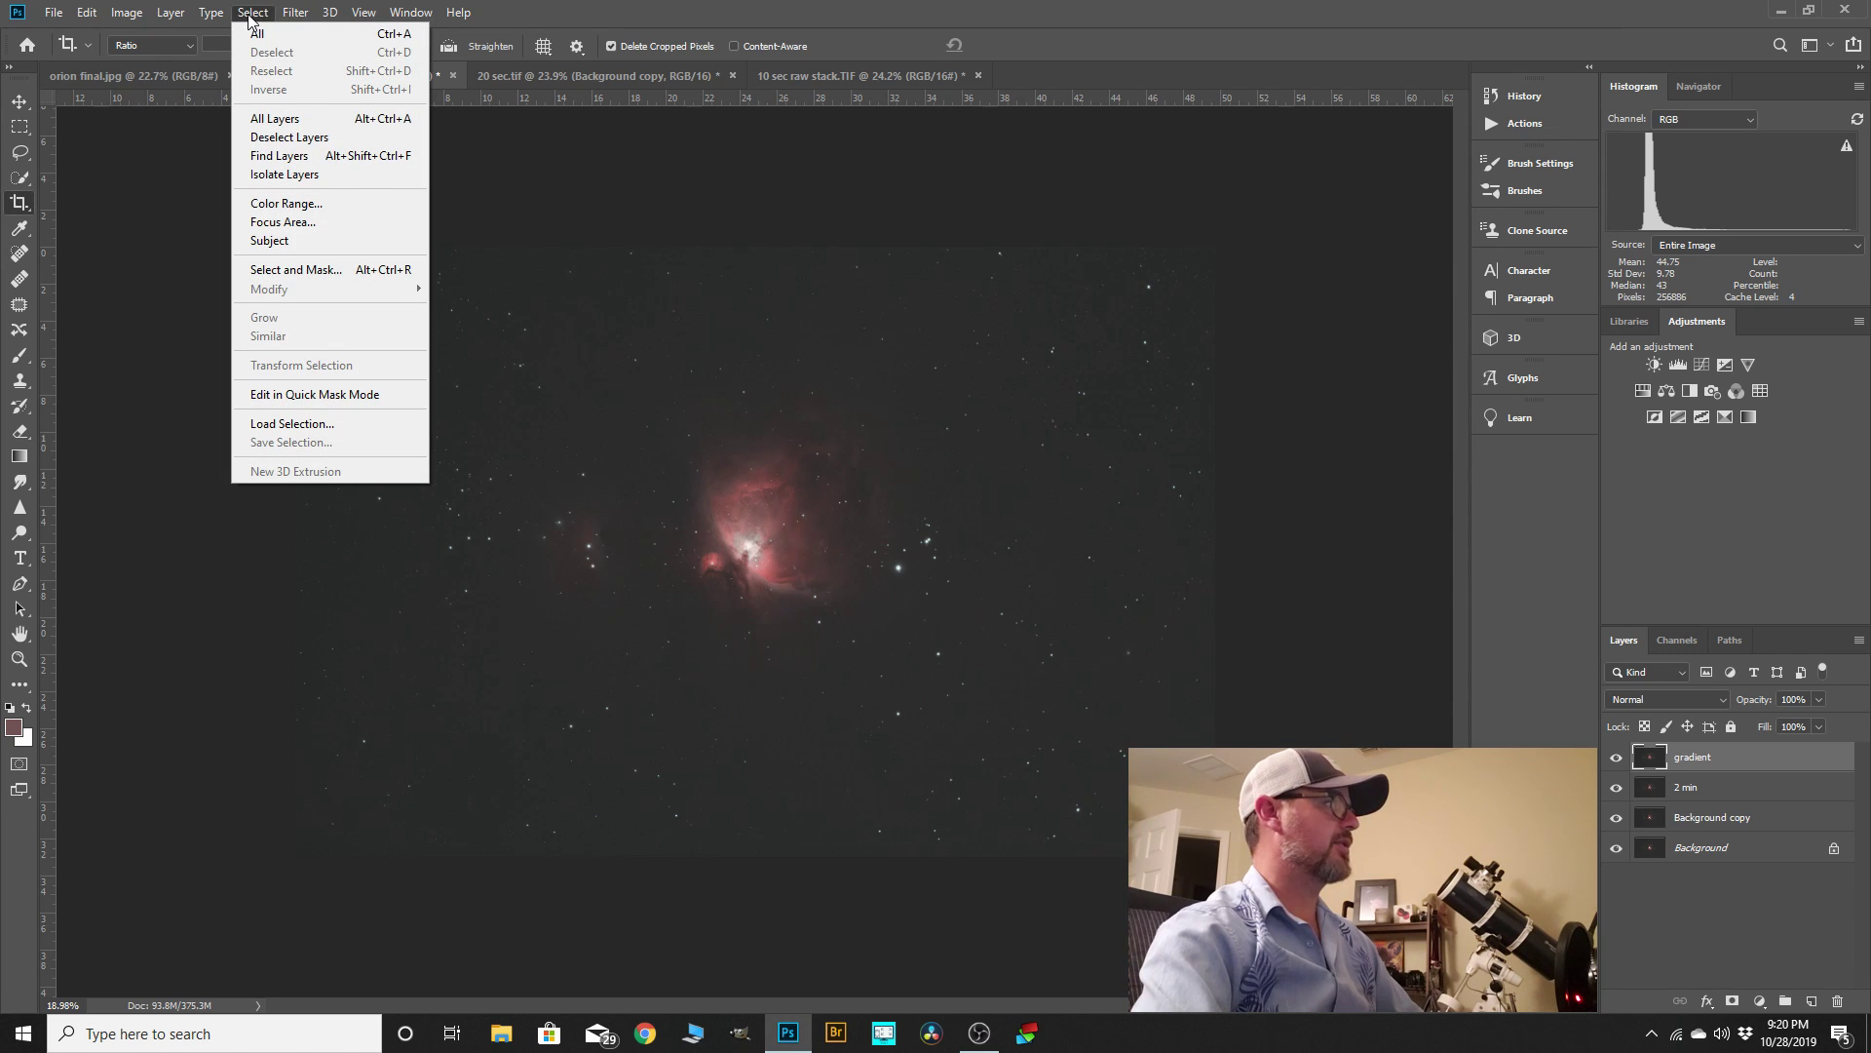
right_click(15, 156)
left_click(98, 153)
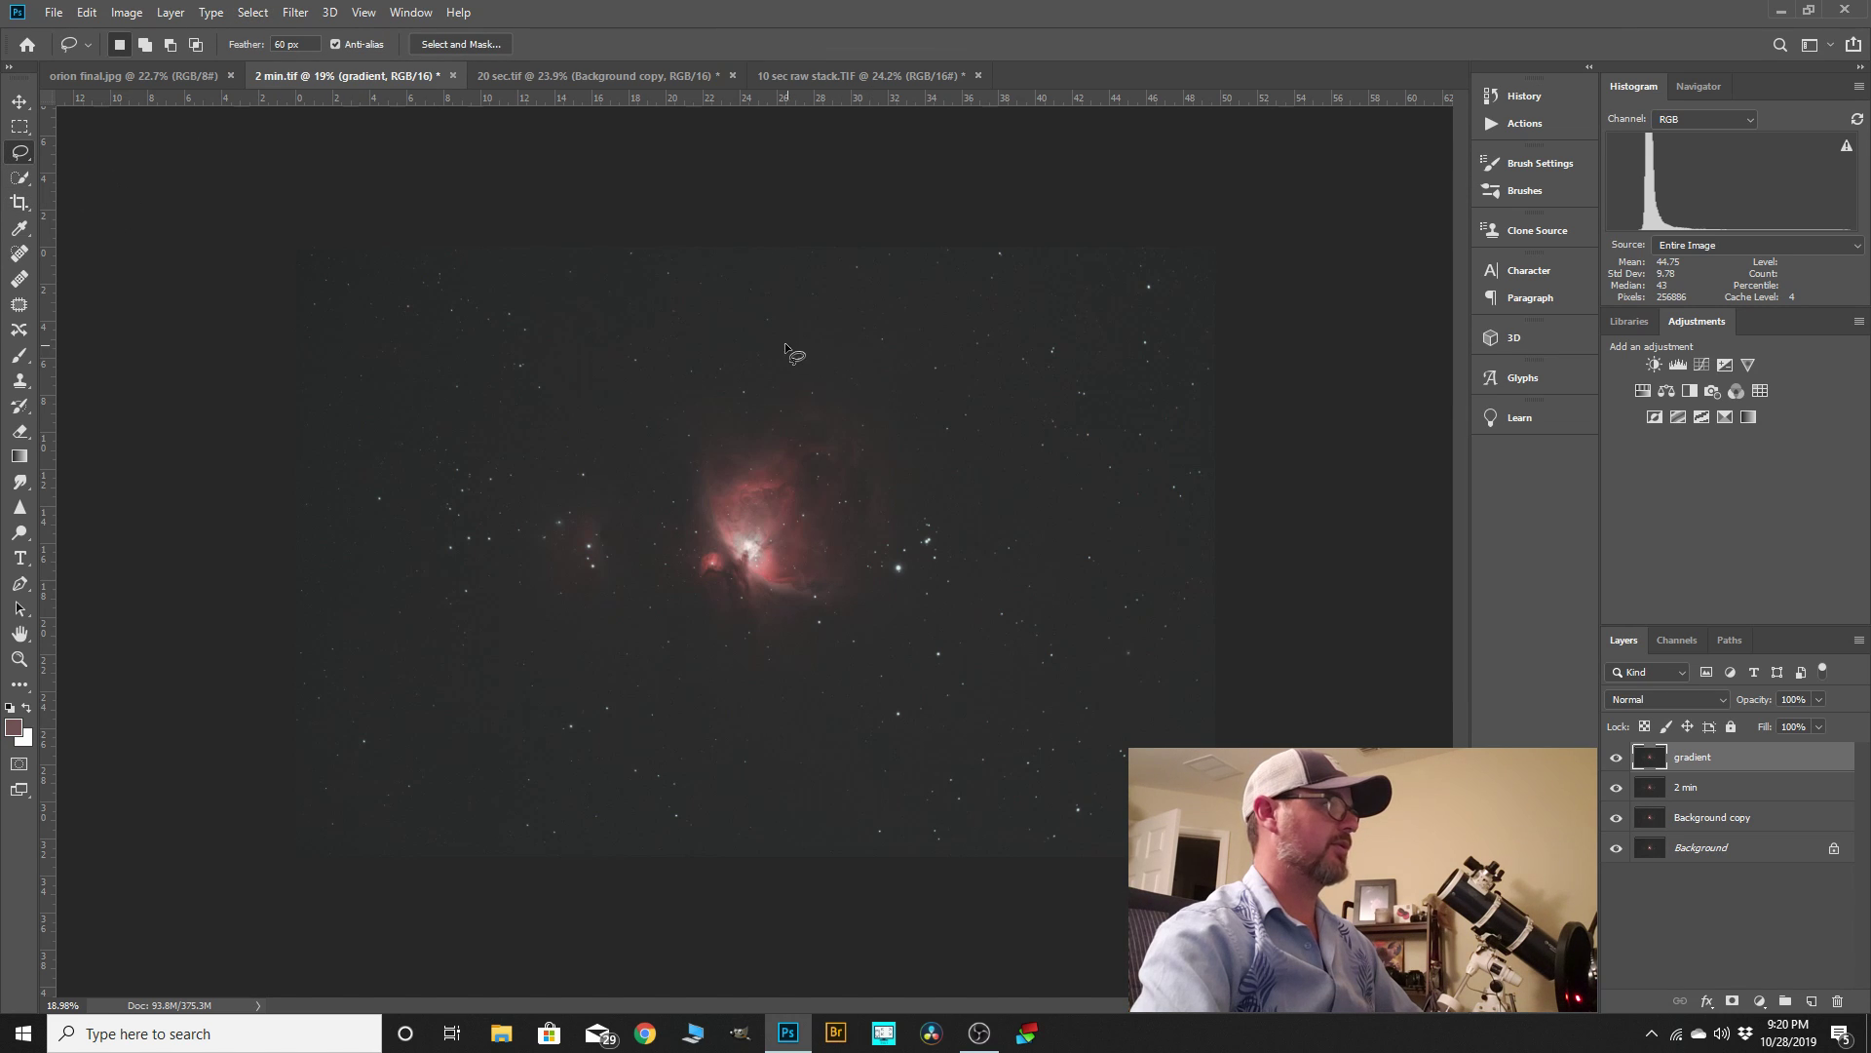
mouse_move(824, 326)
left_mouse_down()
mouse_move(682, 365)
mouse_move(600, 424)
left_mouse_up()
mouse_move(483, 502)
left_mouse_down()
mouse_move(463, 625)
mouse_move(733, 728)
mouse_move(902, 751)
mouse_move(974, 644)
mouse_move(988, 484)
mouse_move(889, 338)
mouse_move(830, 331)
left_mouse_up()
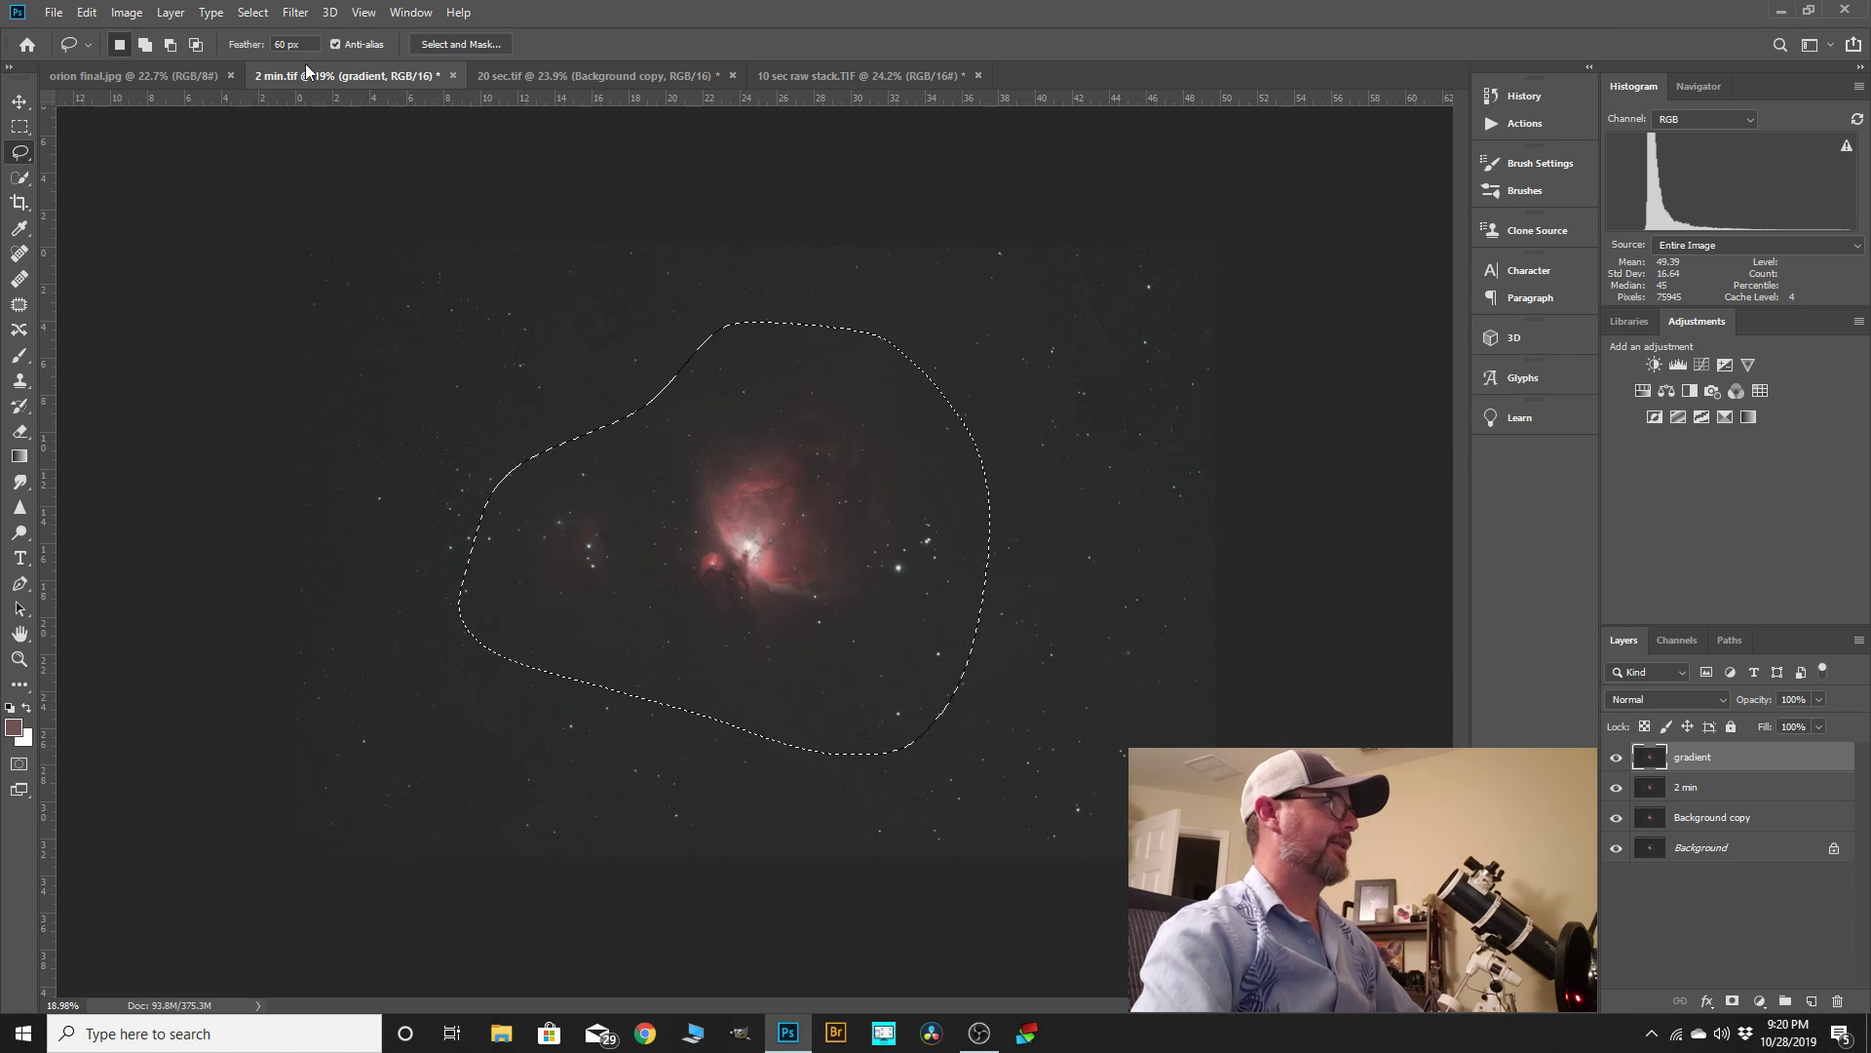
left_click(255, 14)
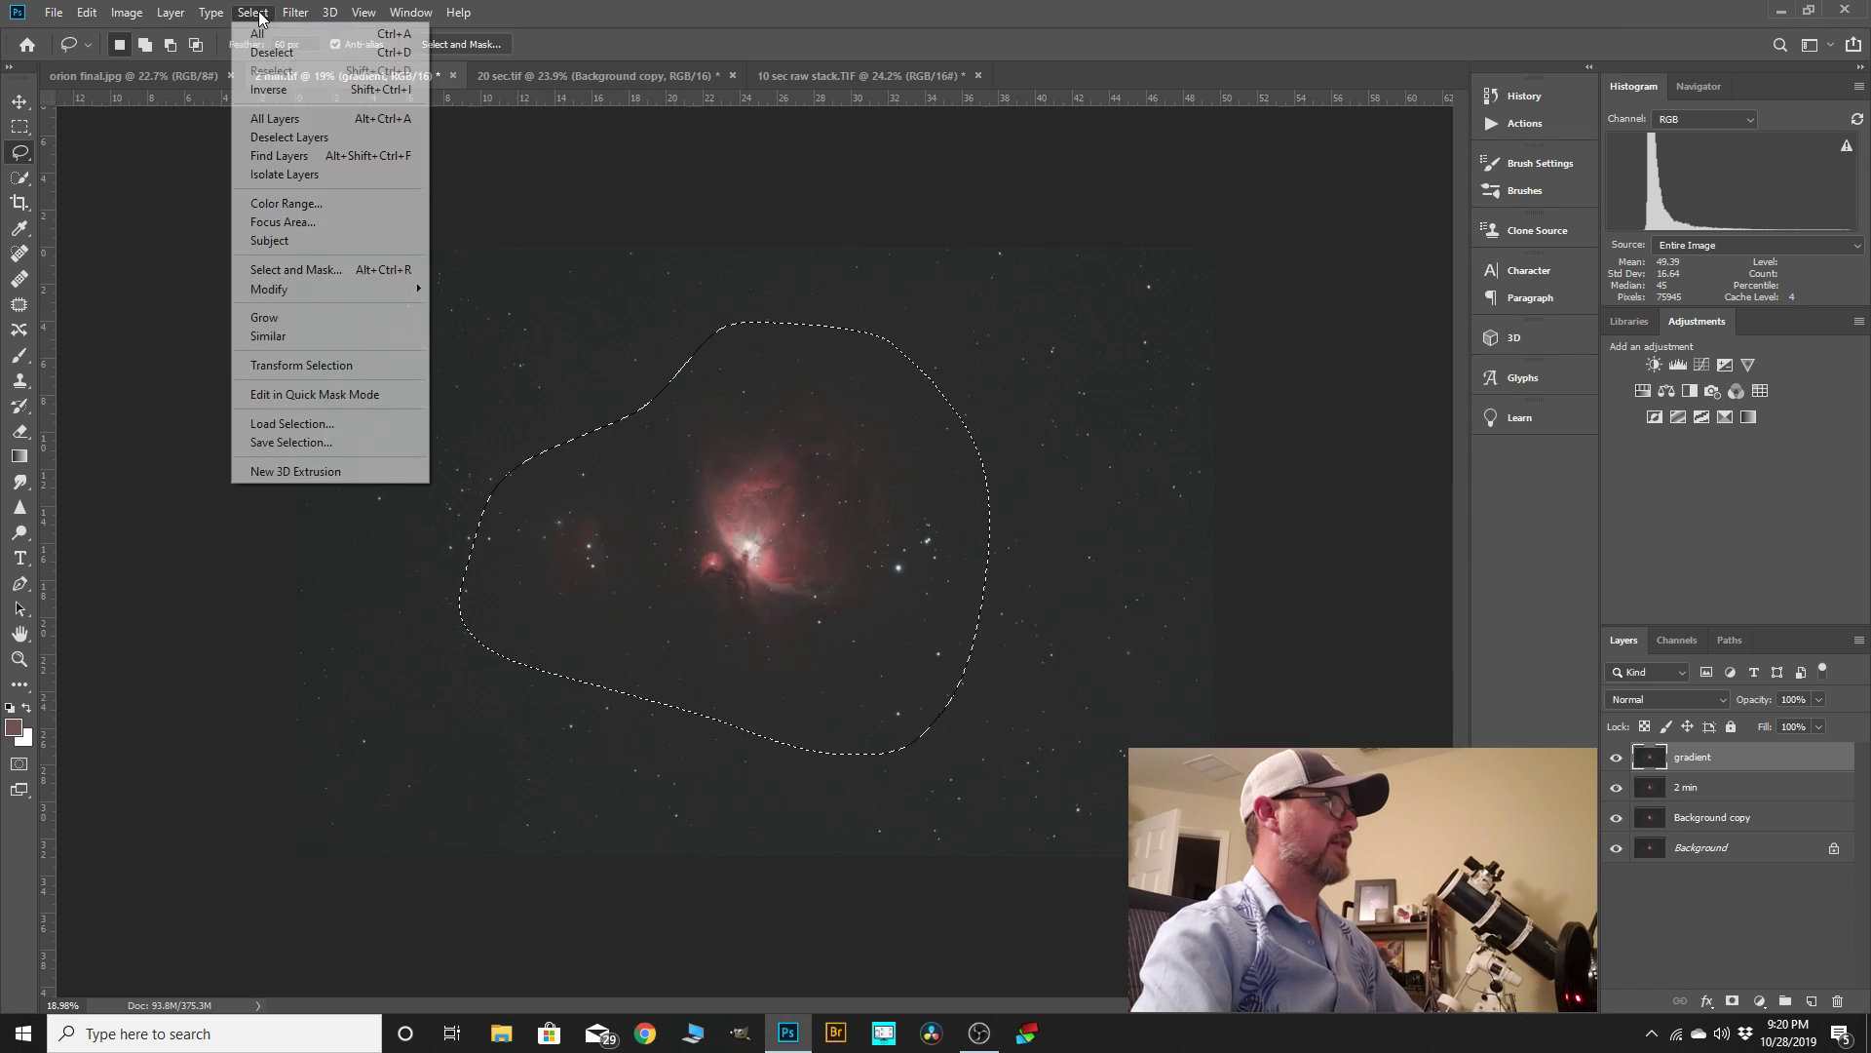
left_click(269, 89)
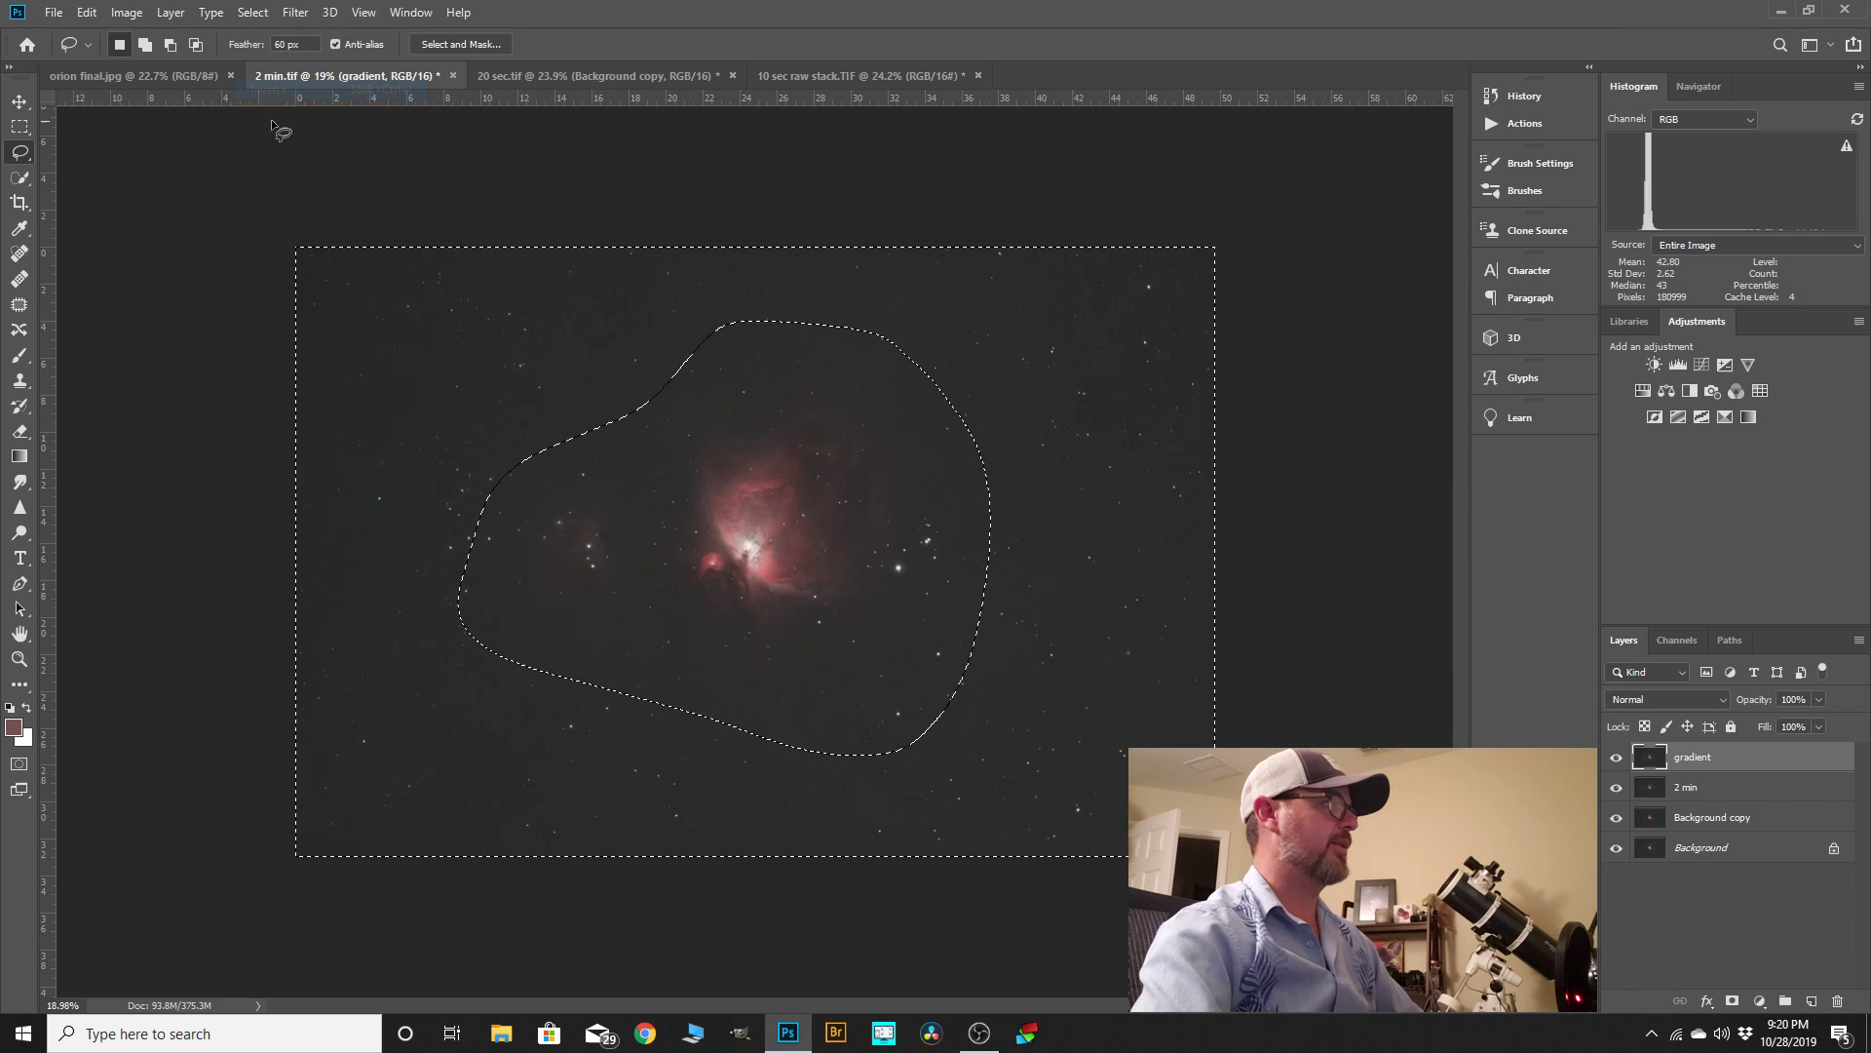
- Apply GradientXTerminator to the selected sky with Medium detail, Medium aggressiveness and Balance background color enabled
left_click(295, 12)
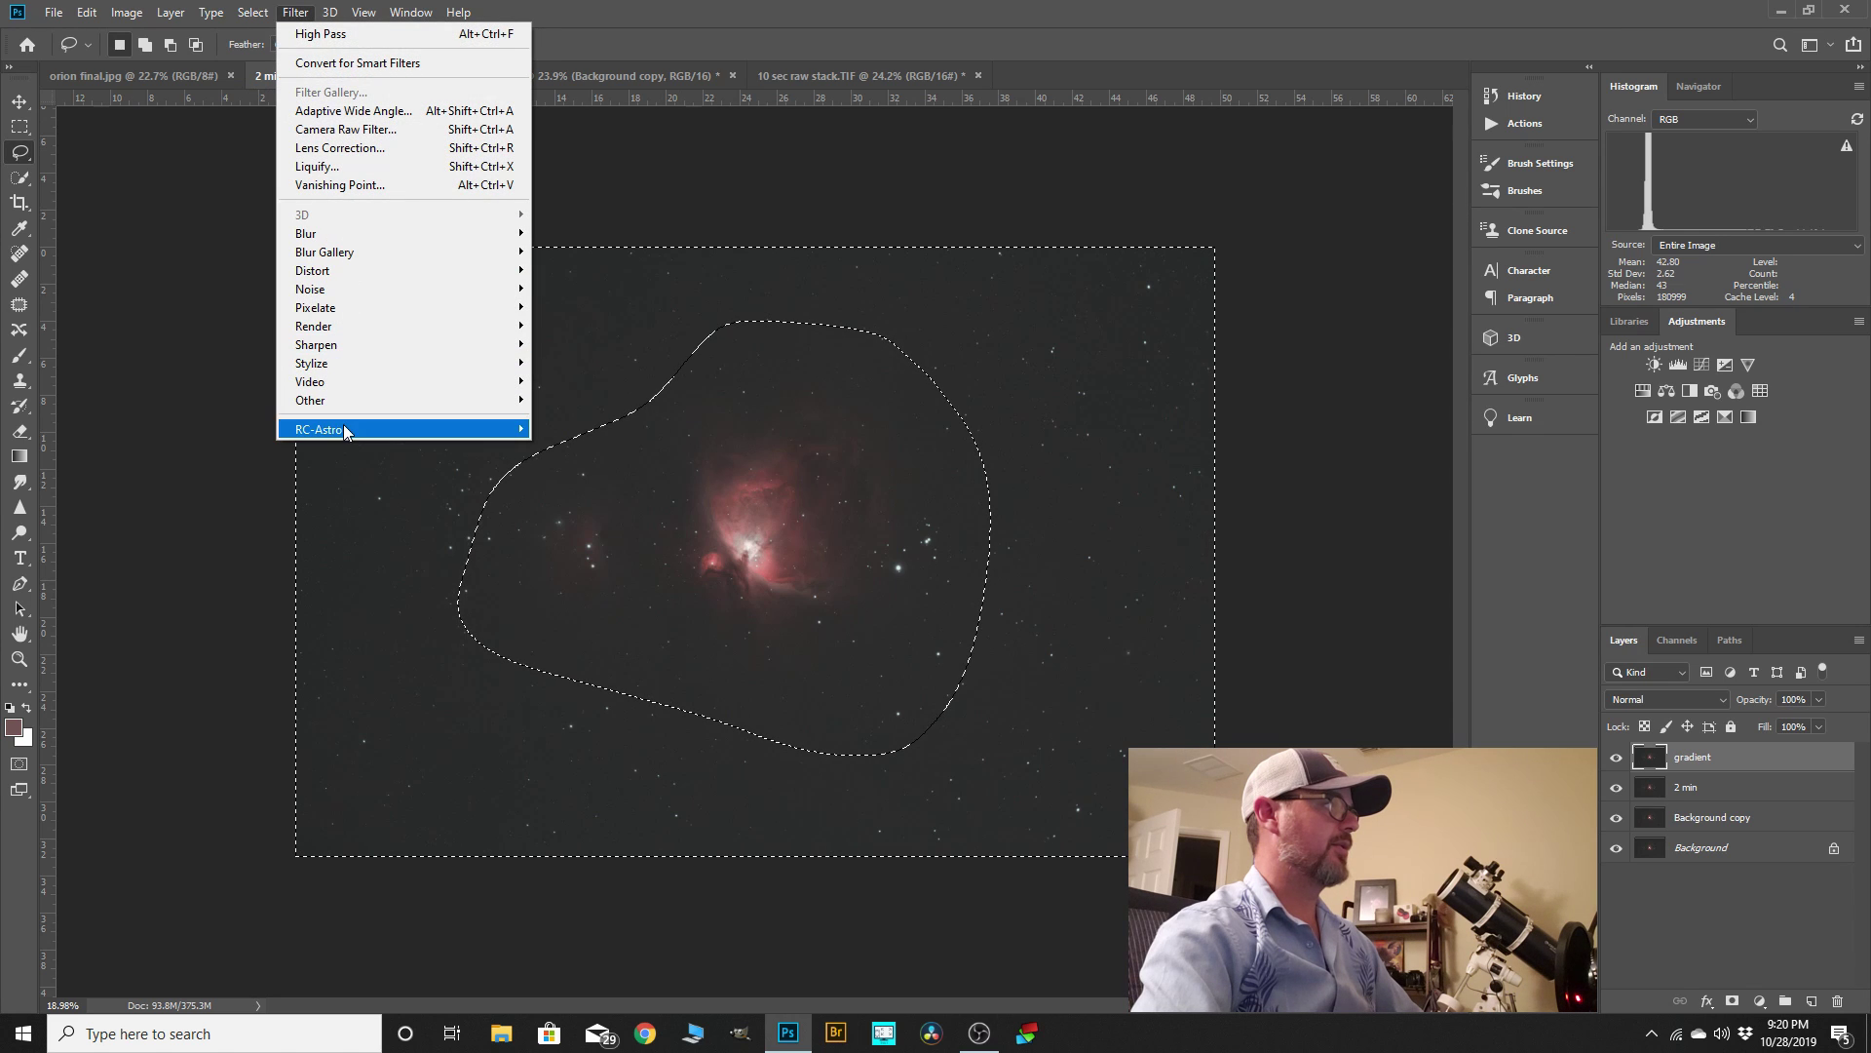
mouse_move(343, 429)
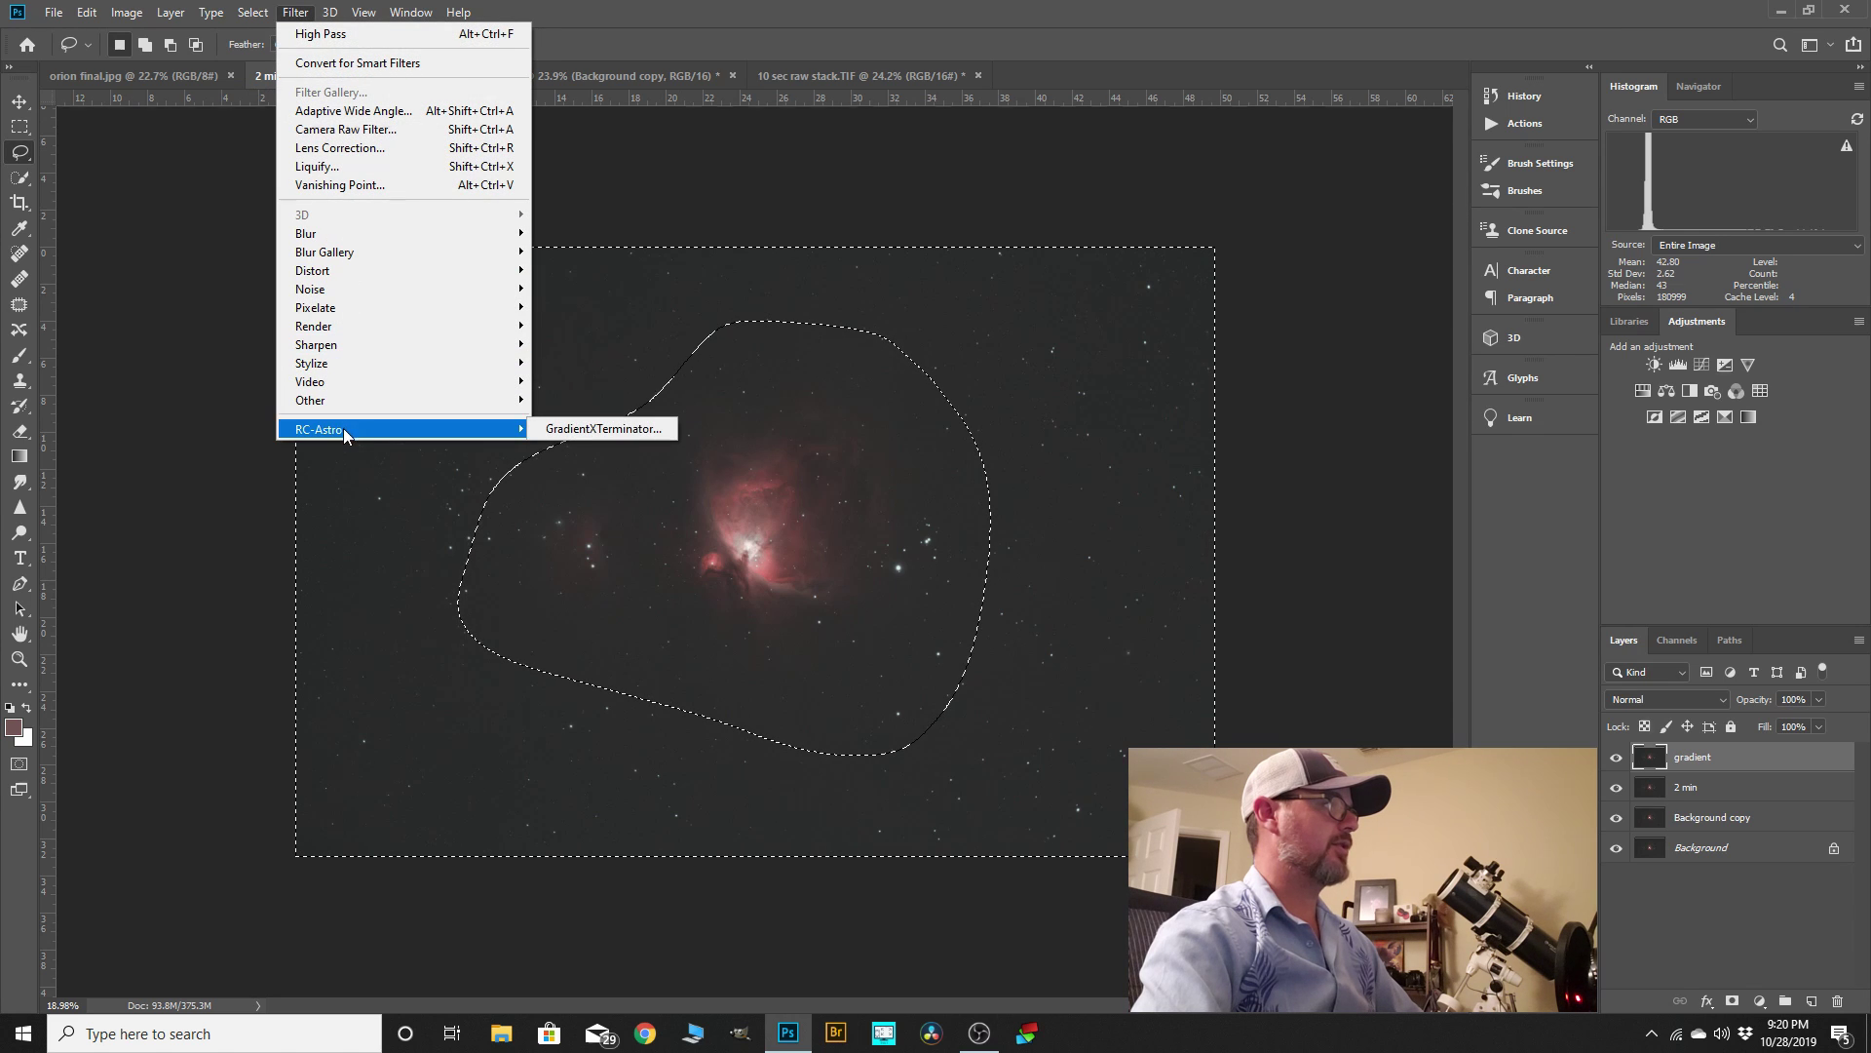
left_click(561, 431)
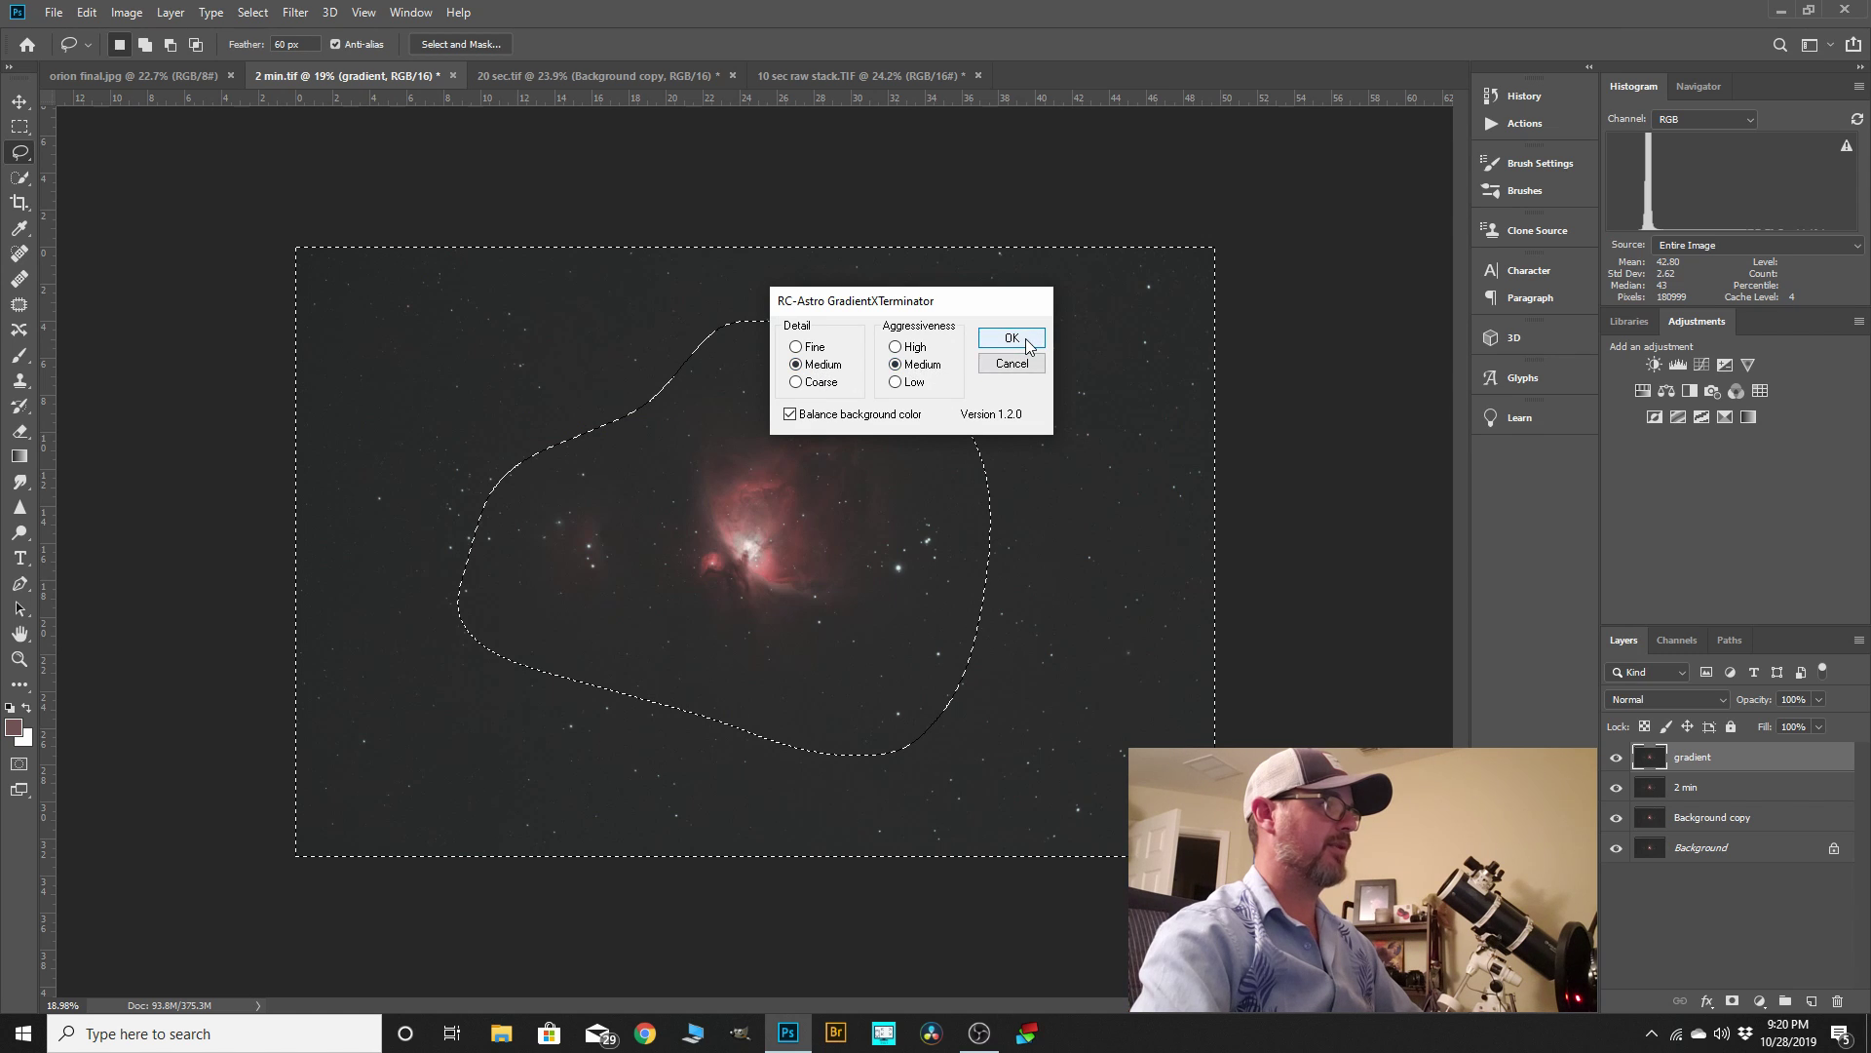
left_click(1012, 338)
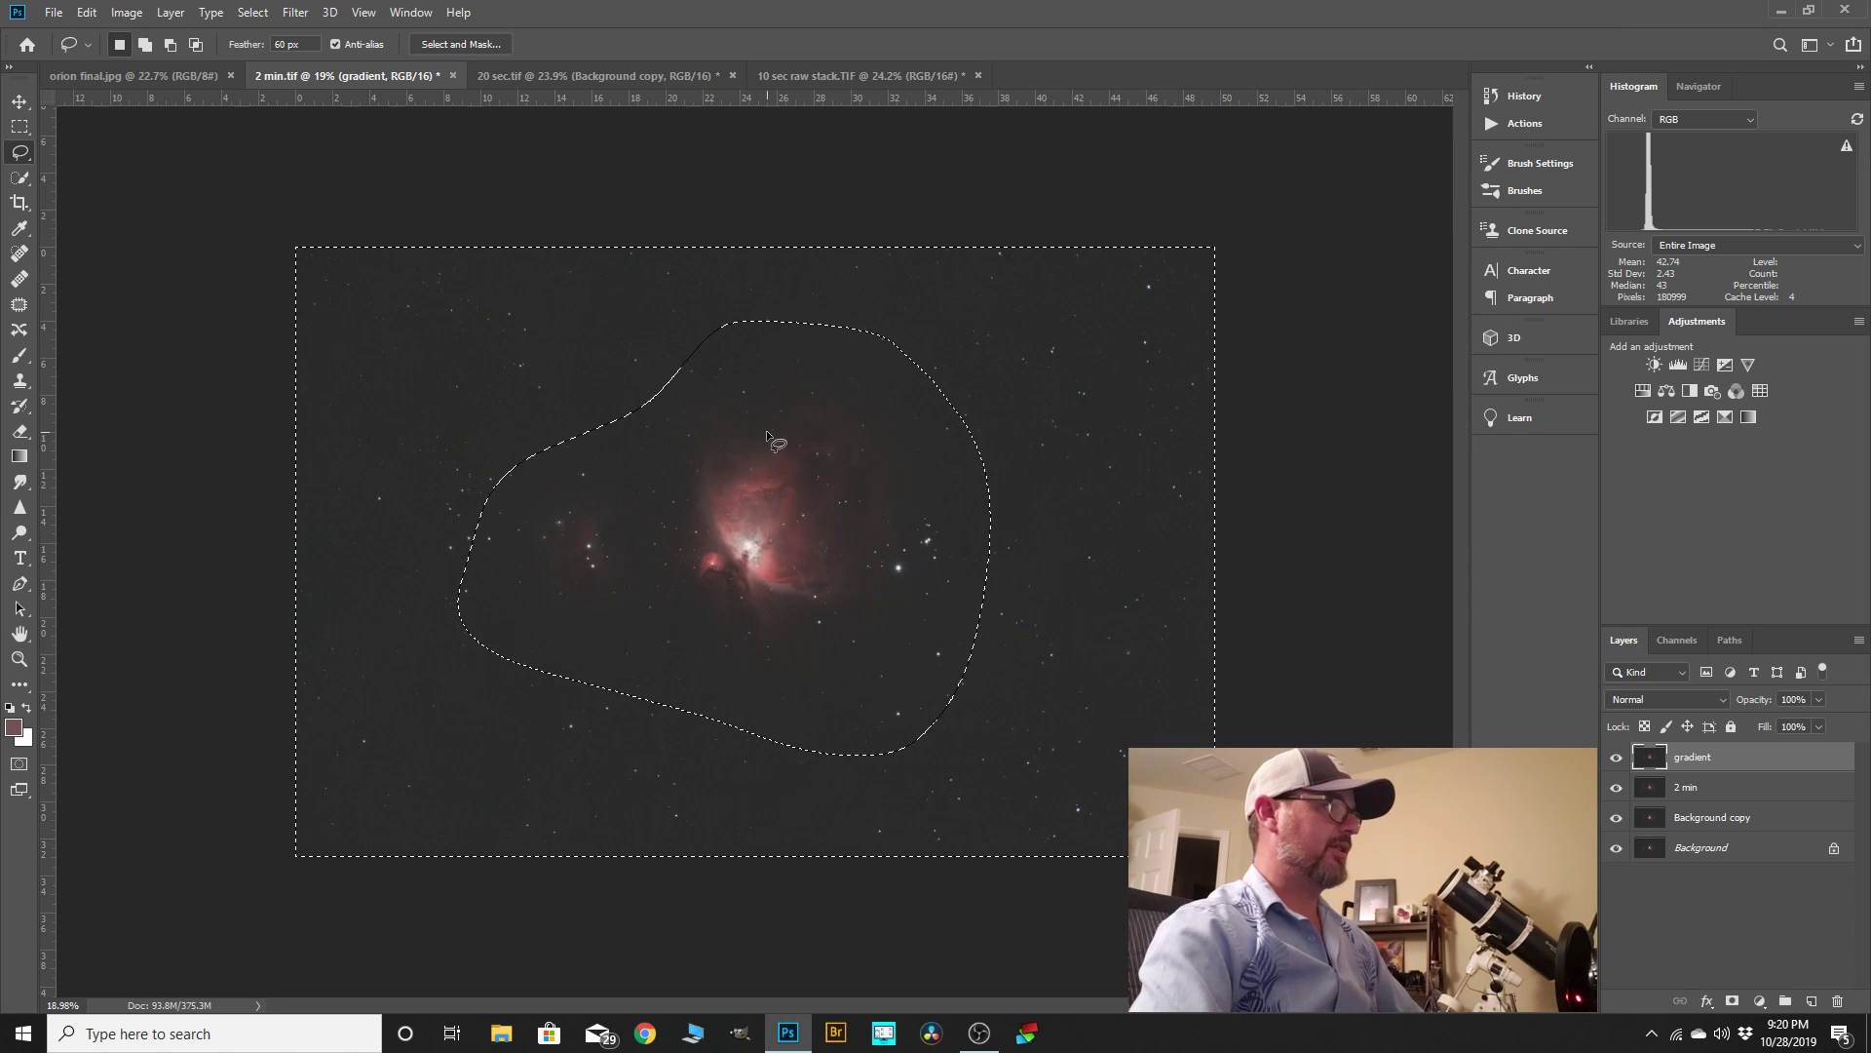
- Deselect the background sky, duplicate the gradient layer and rename the copy bg aling
left_click(253, 11)
left_click(273, 47)
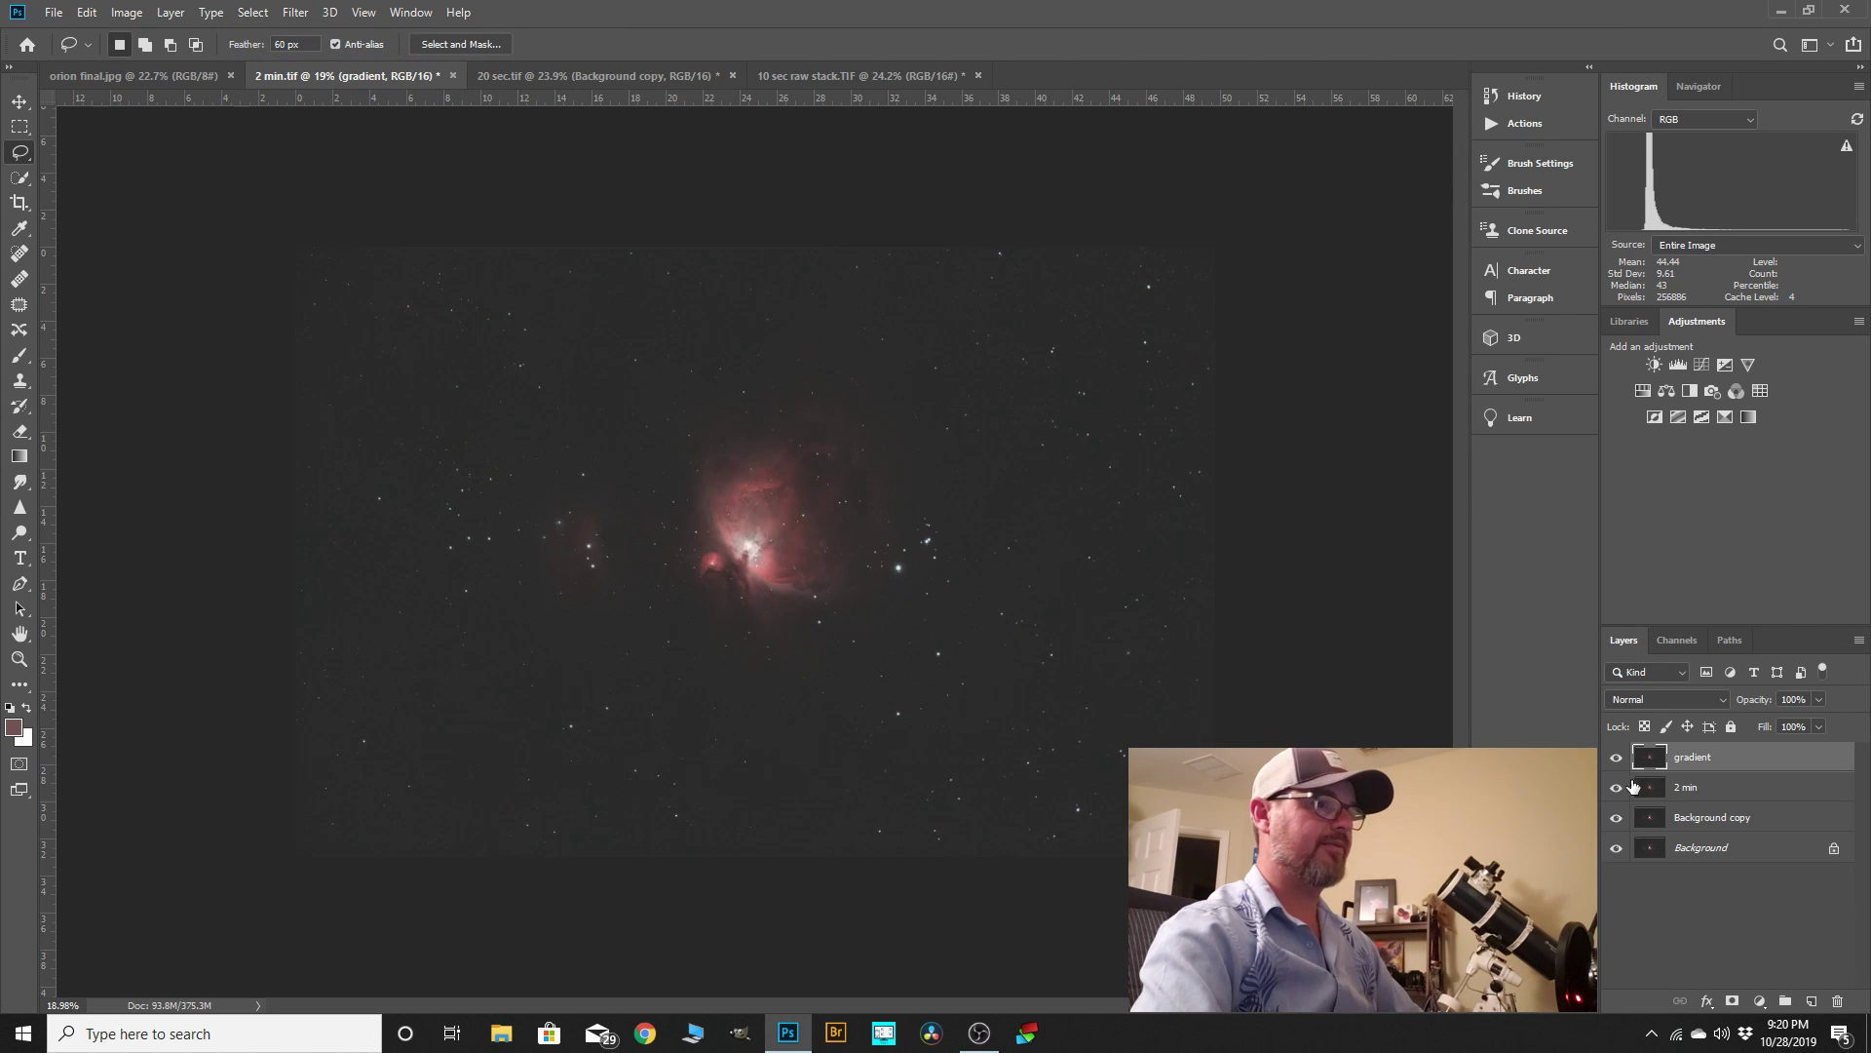
left_click_drag(1695, 767, 1811, 1001)
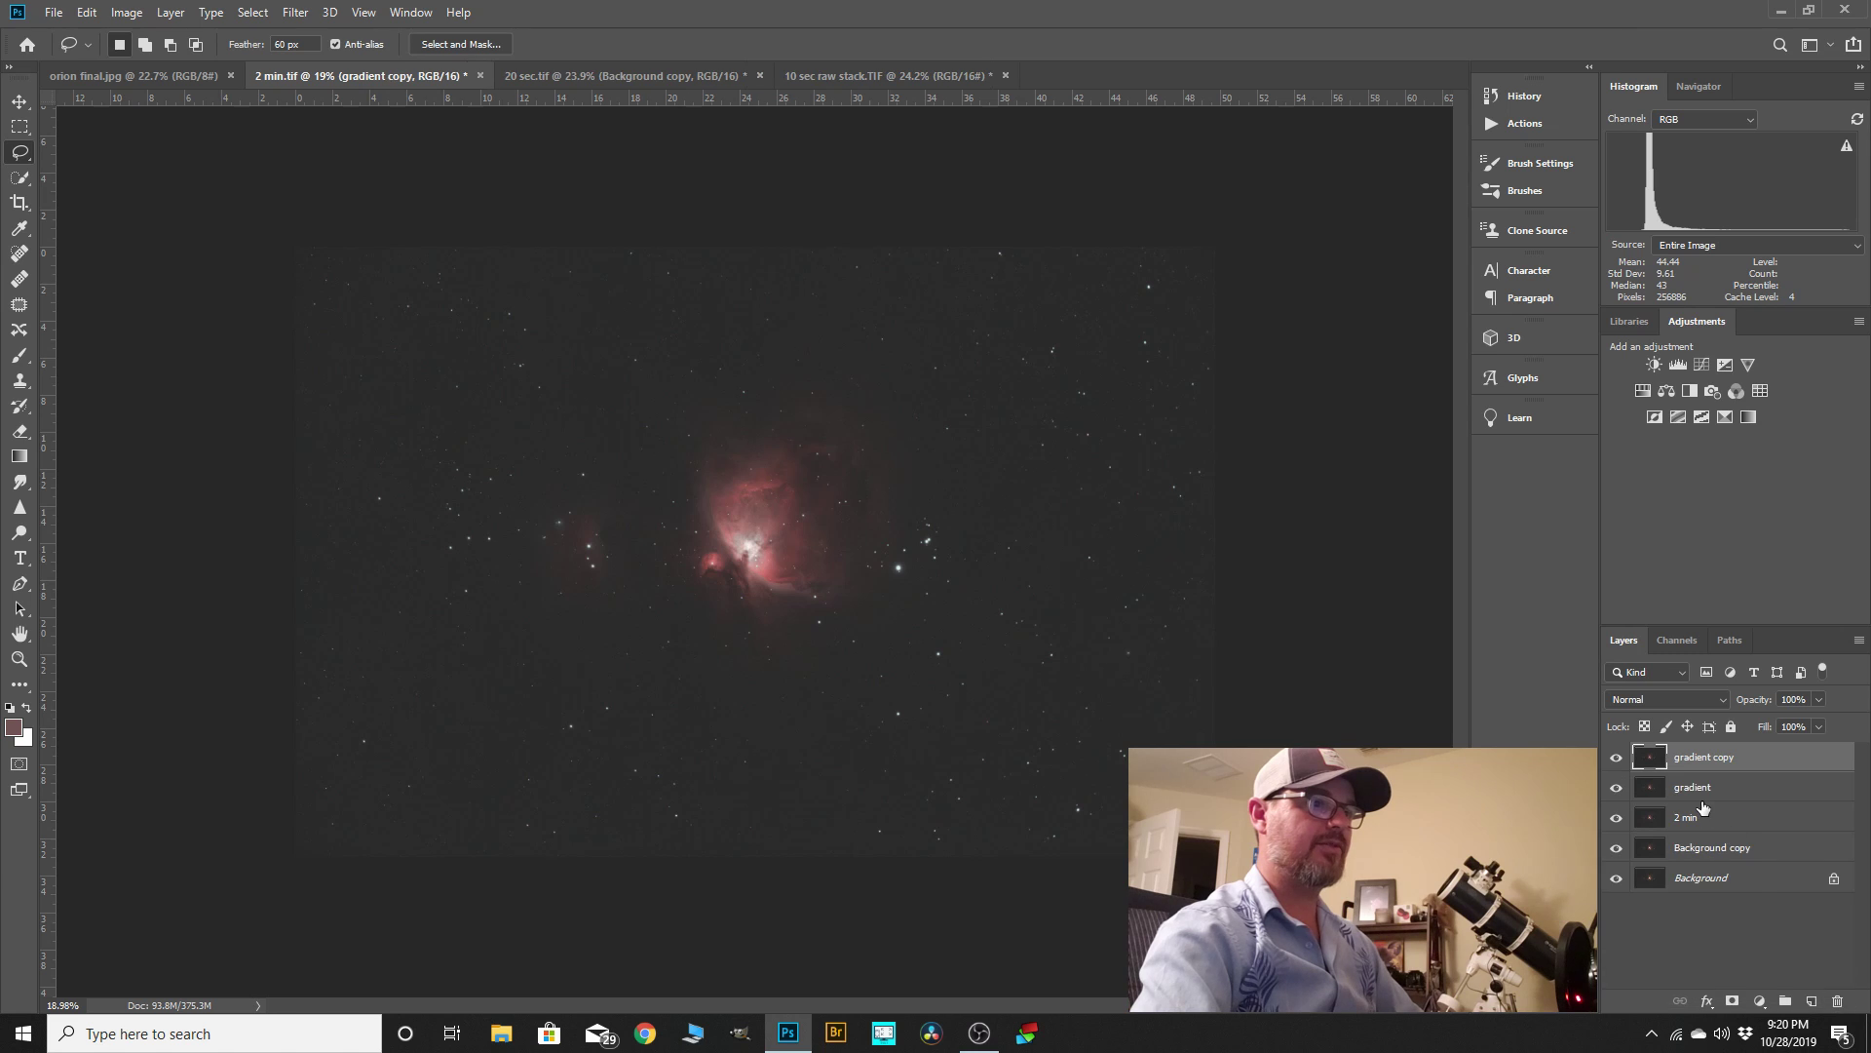
double_click(1703, 757)
type("bg")
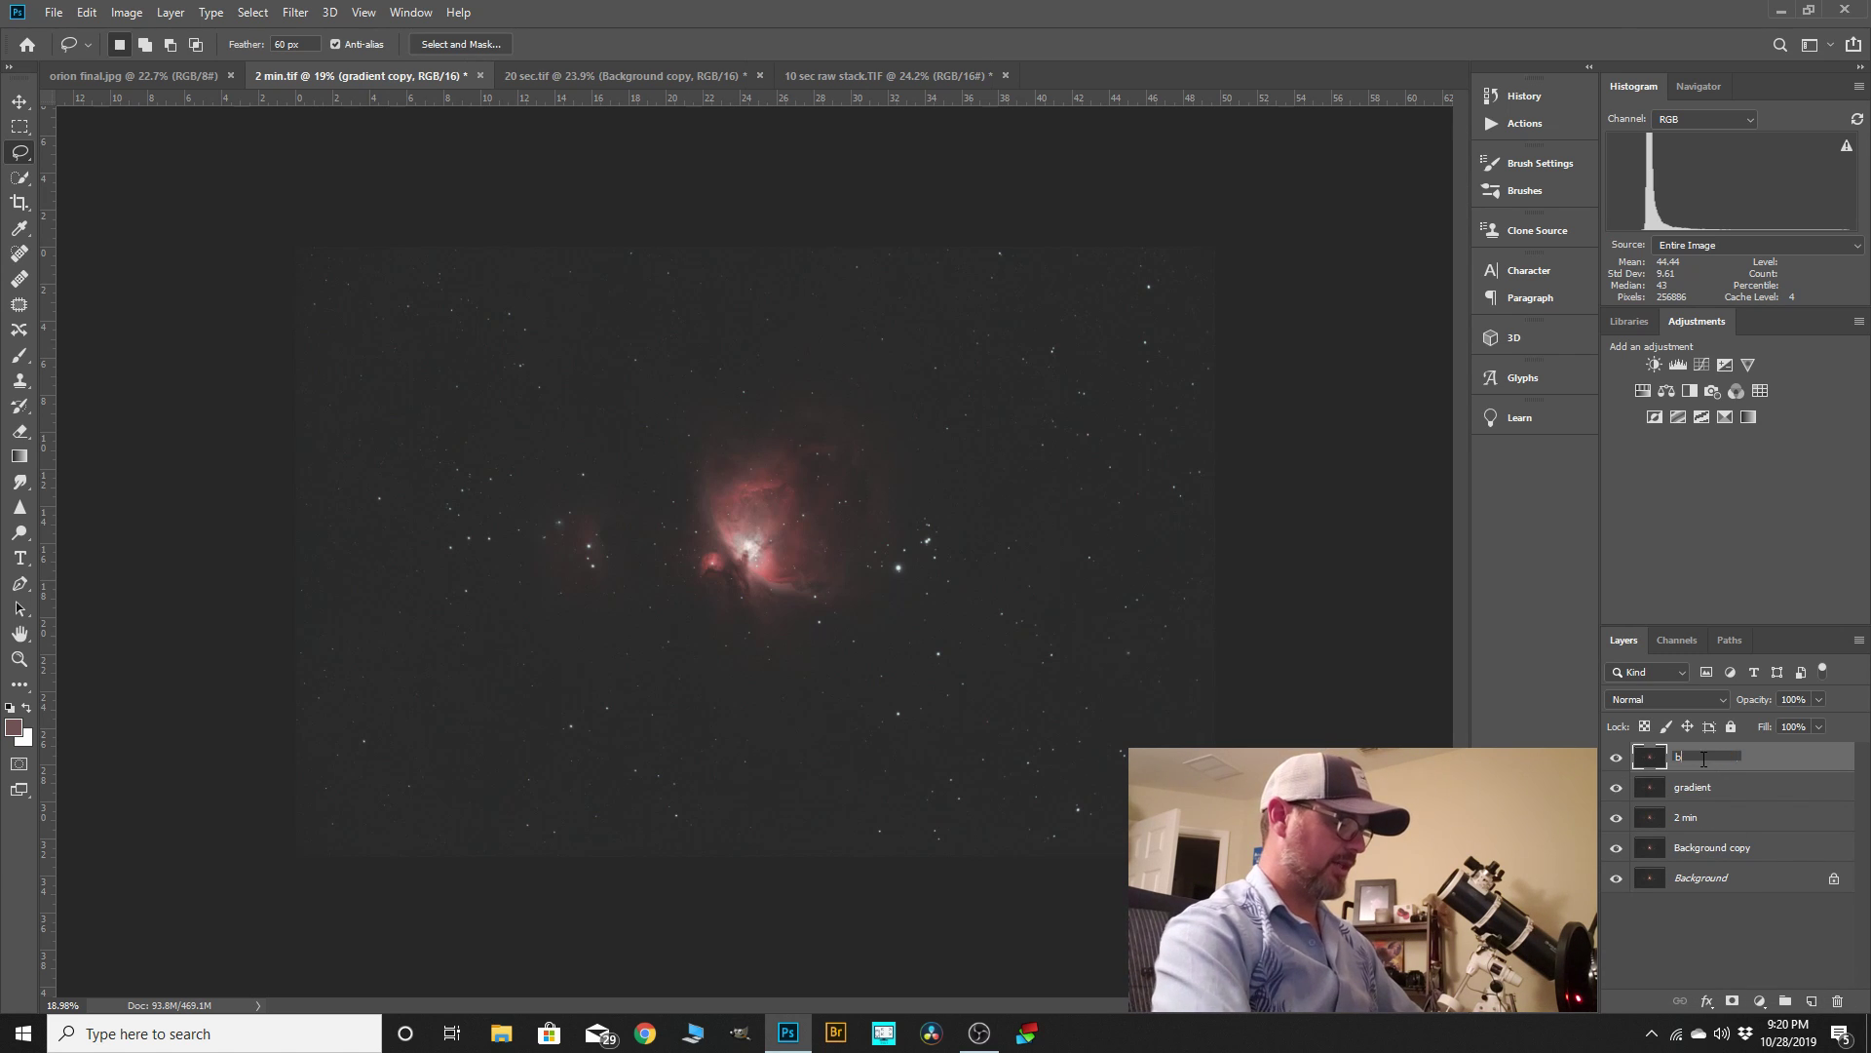
type(" aling")
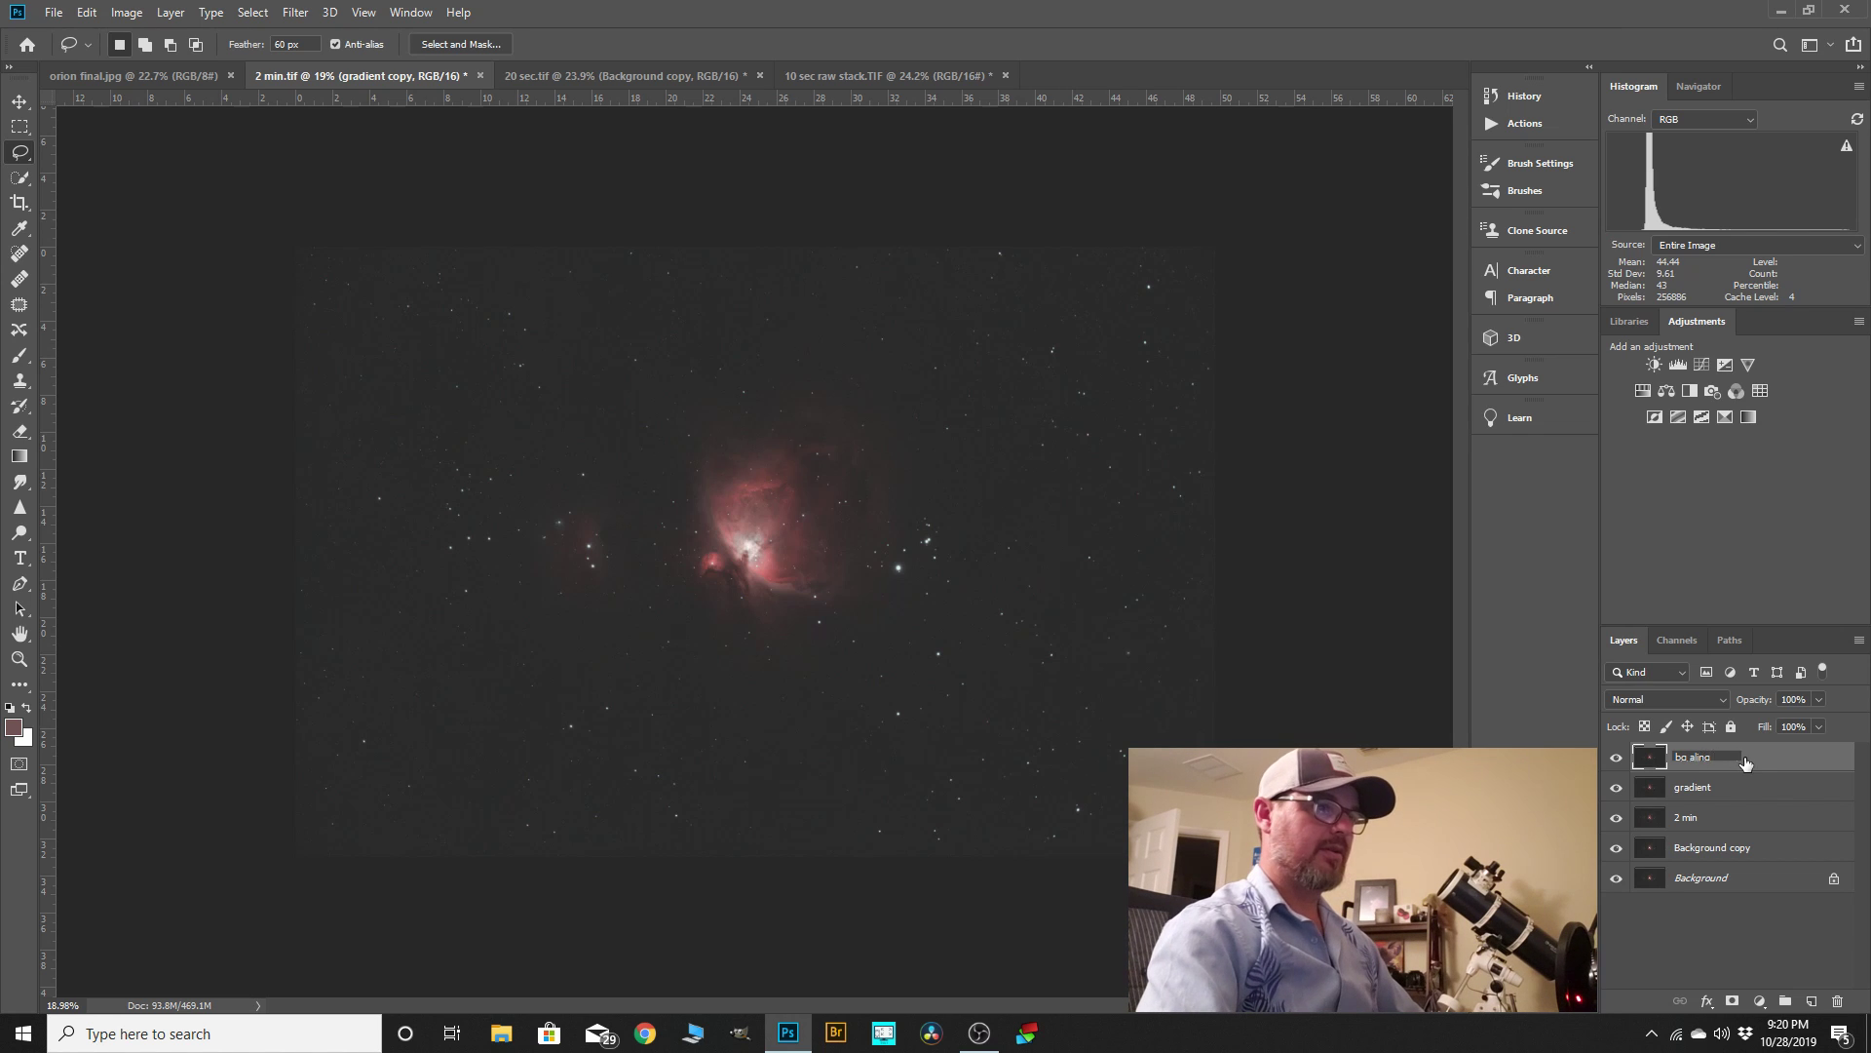
key("Return")
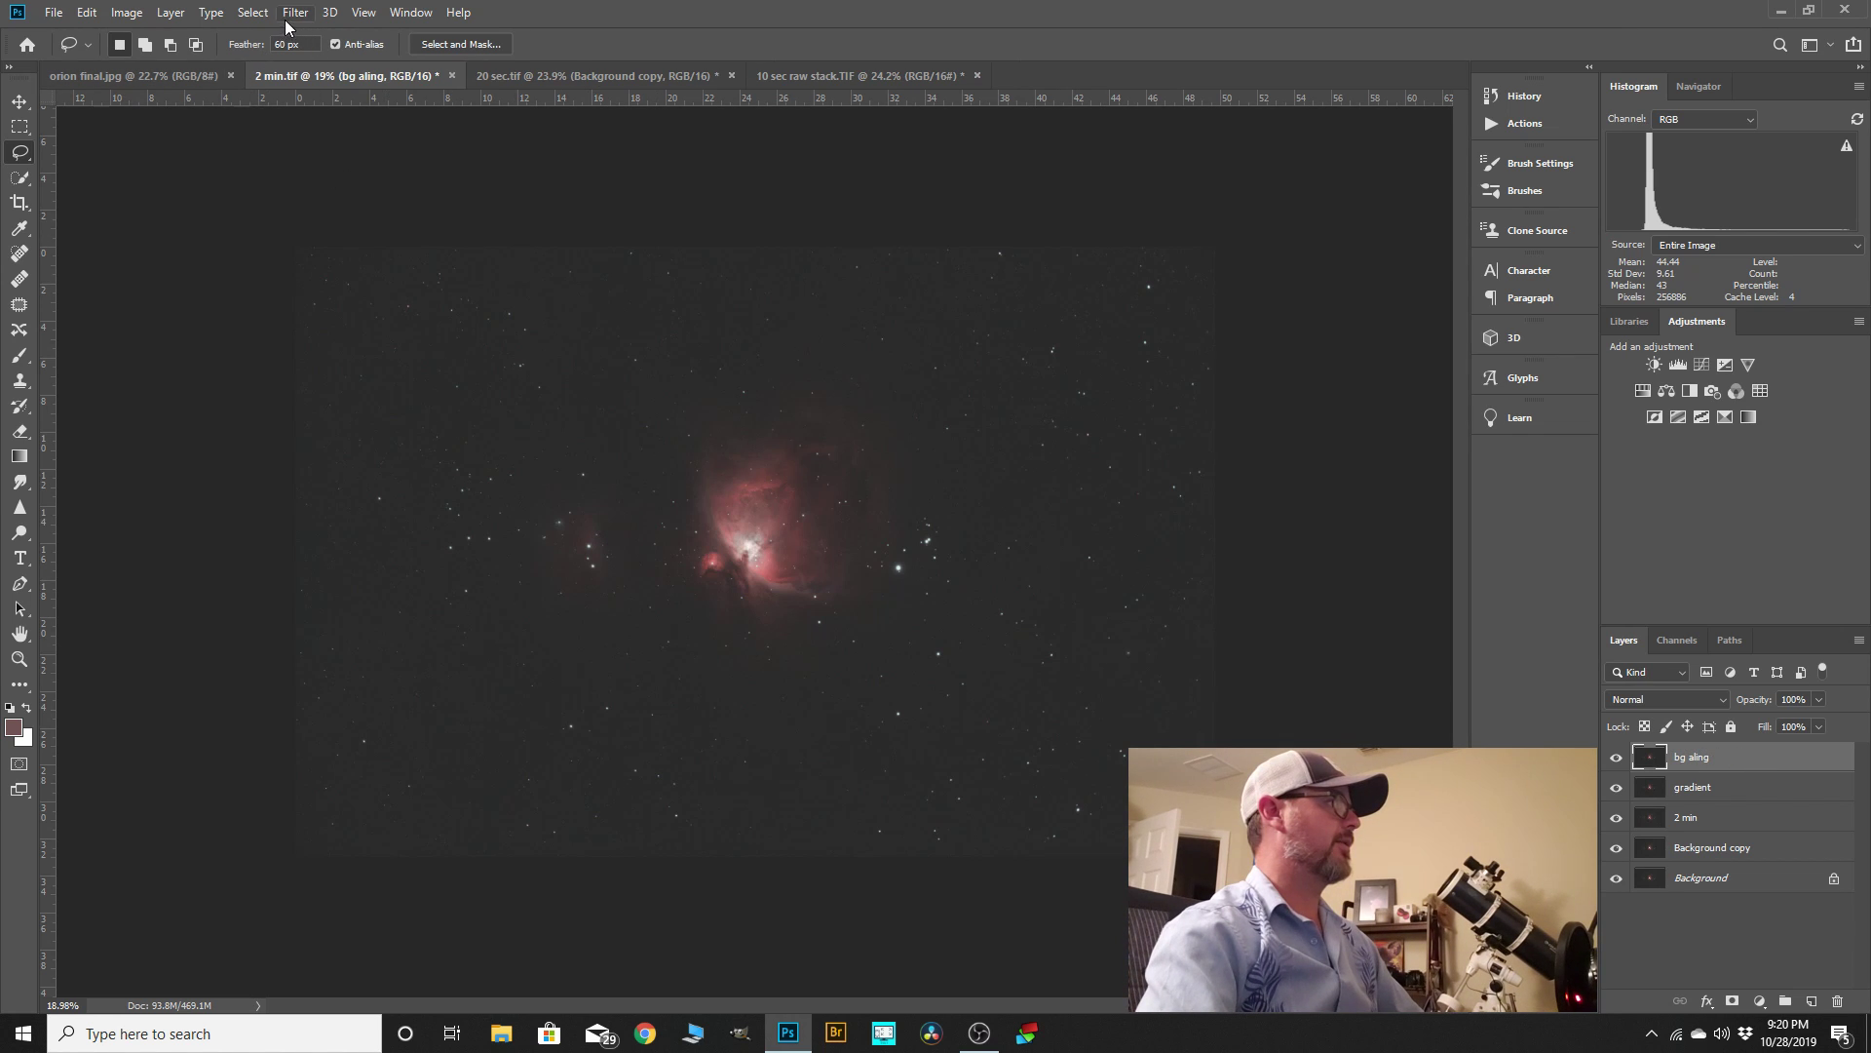
- Place a Color Sampler point on the empty sky below and left of the nebula, with the Info readout shown
left_click(18, 228)
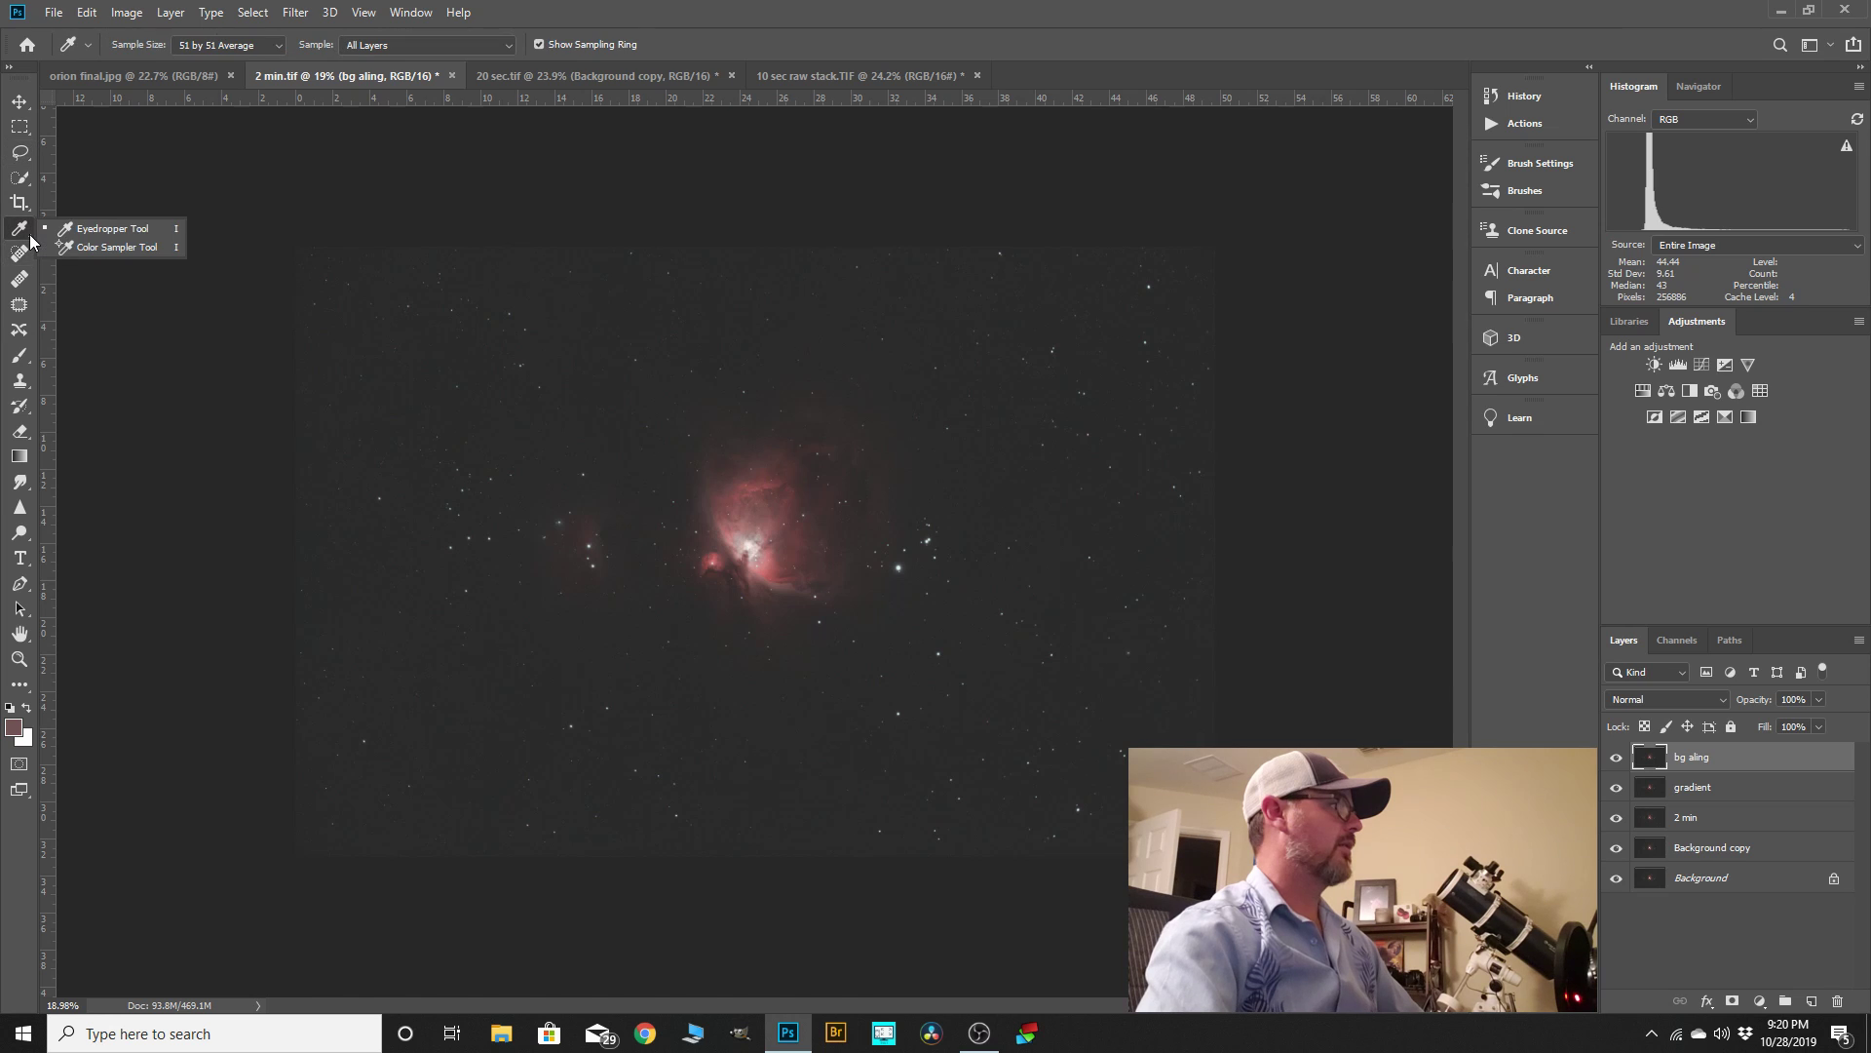
left_click(109, 249)
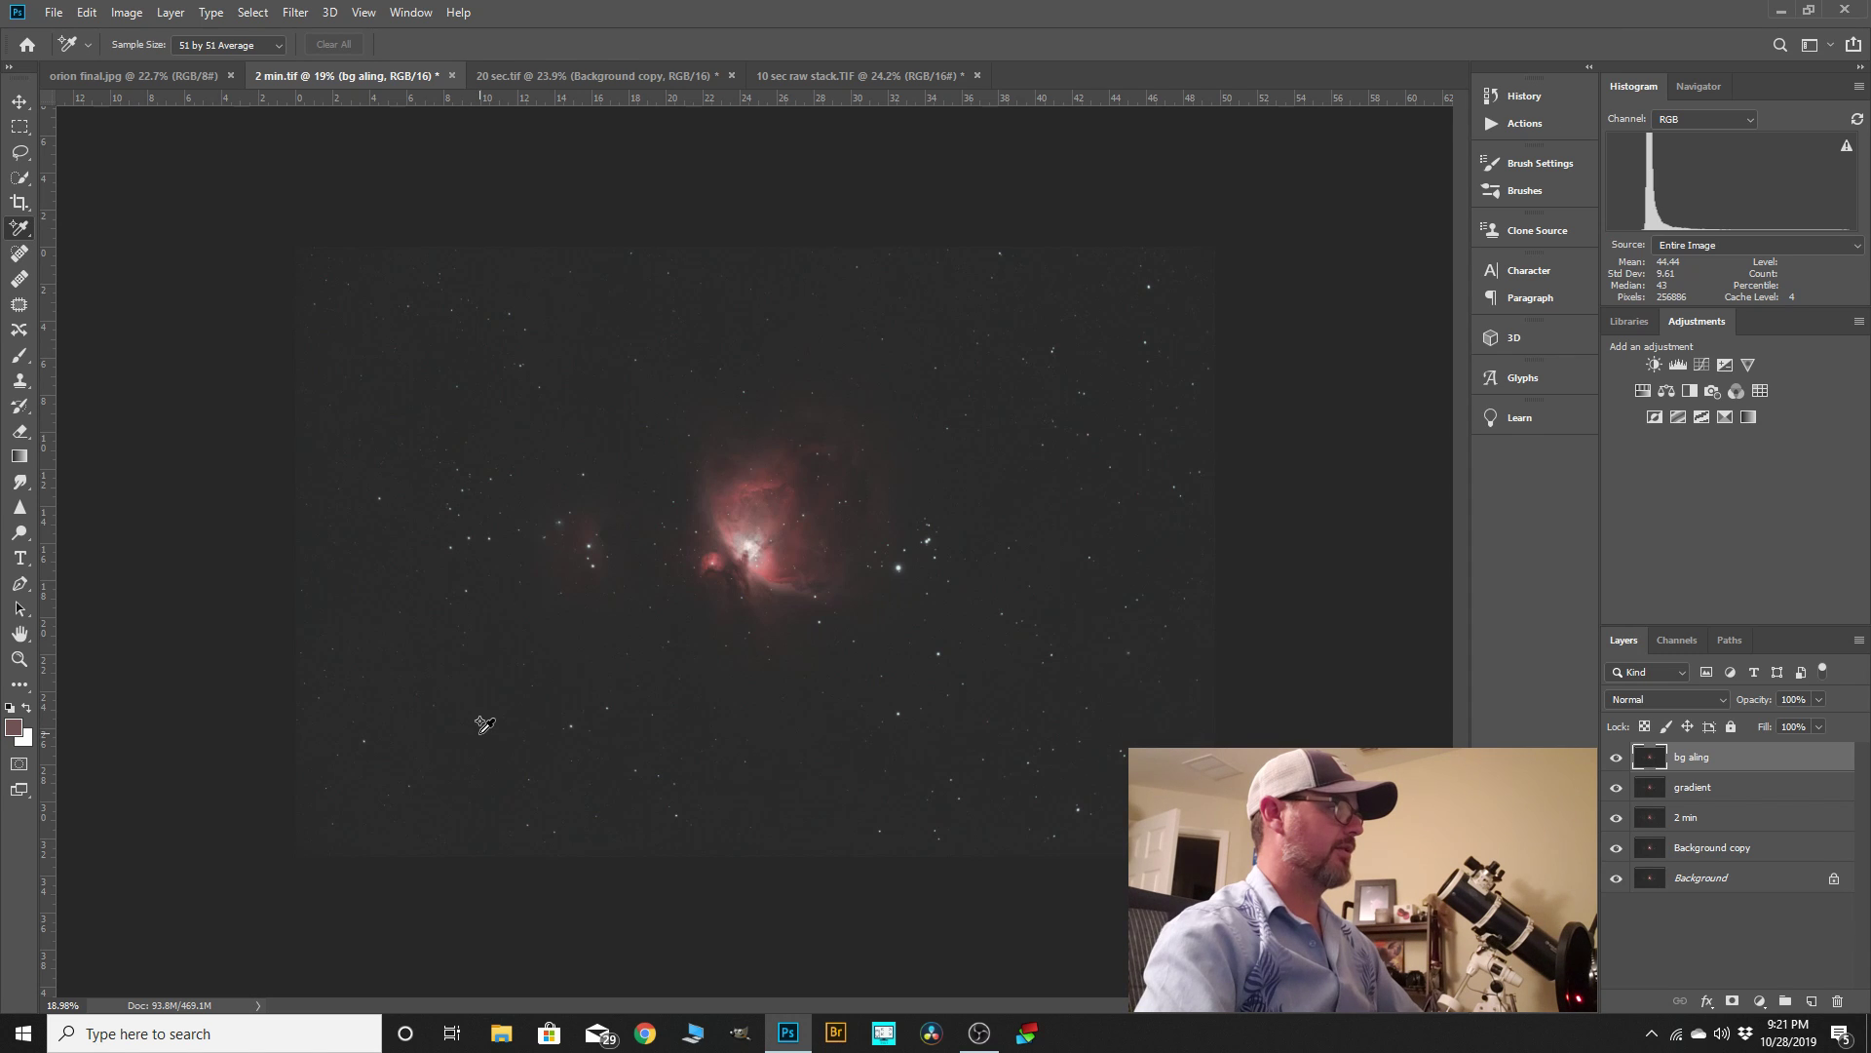
left_click(481, 732)
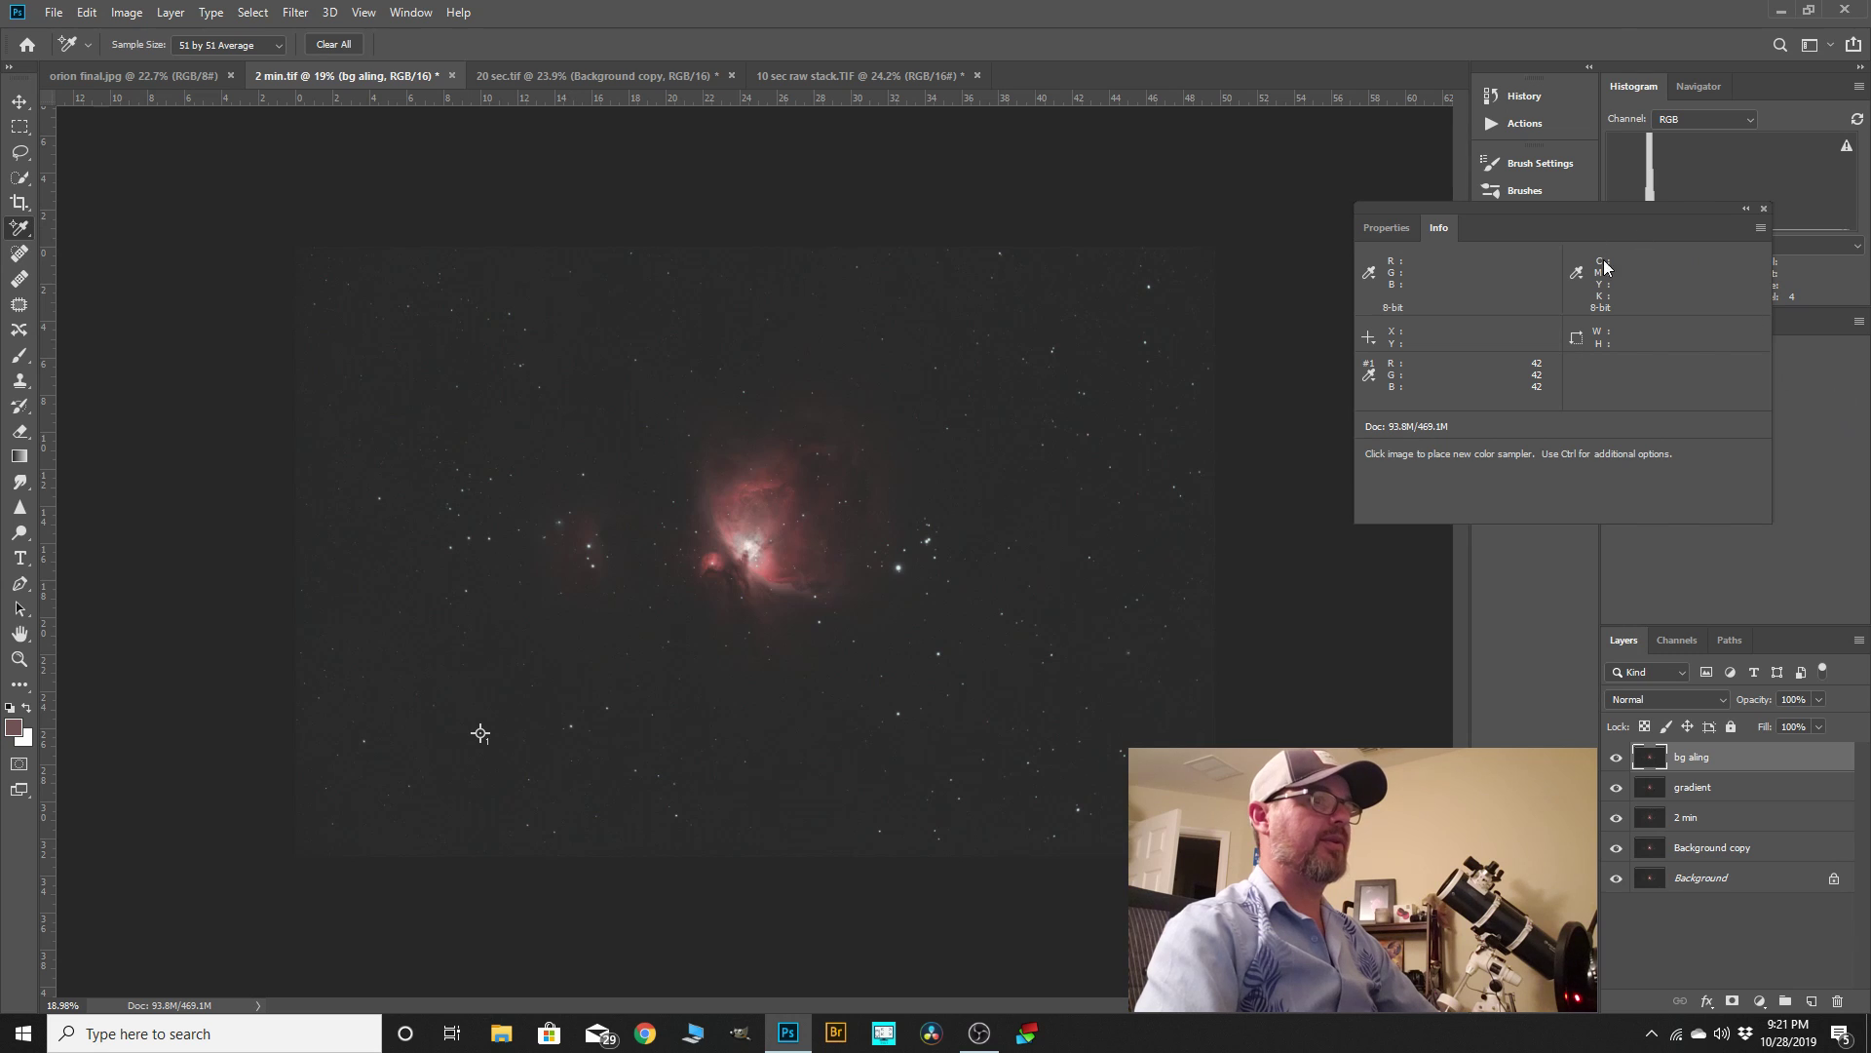
left_click(411, 12)
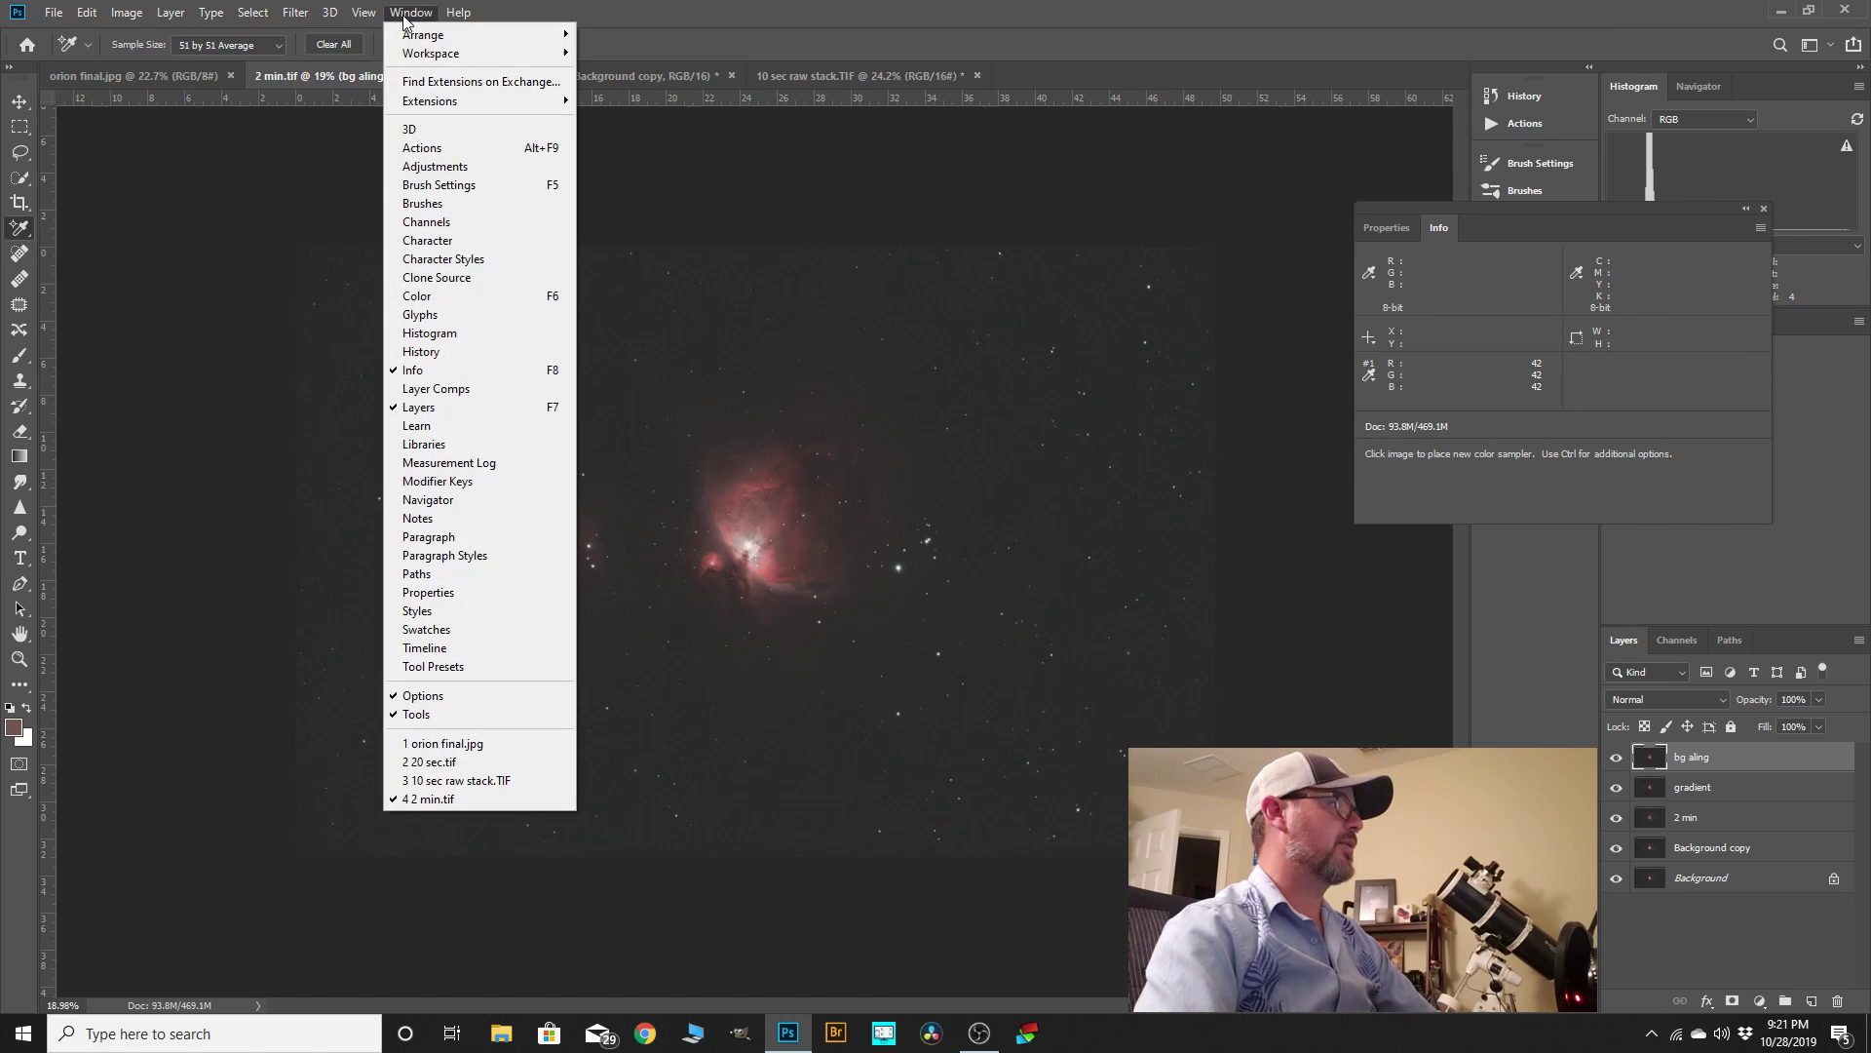
left_click(1161, 208)
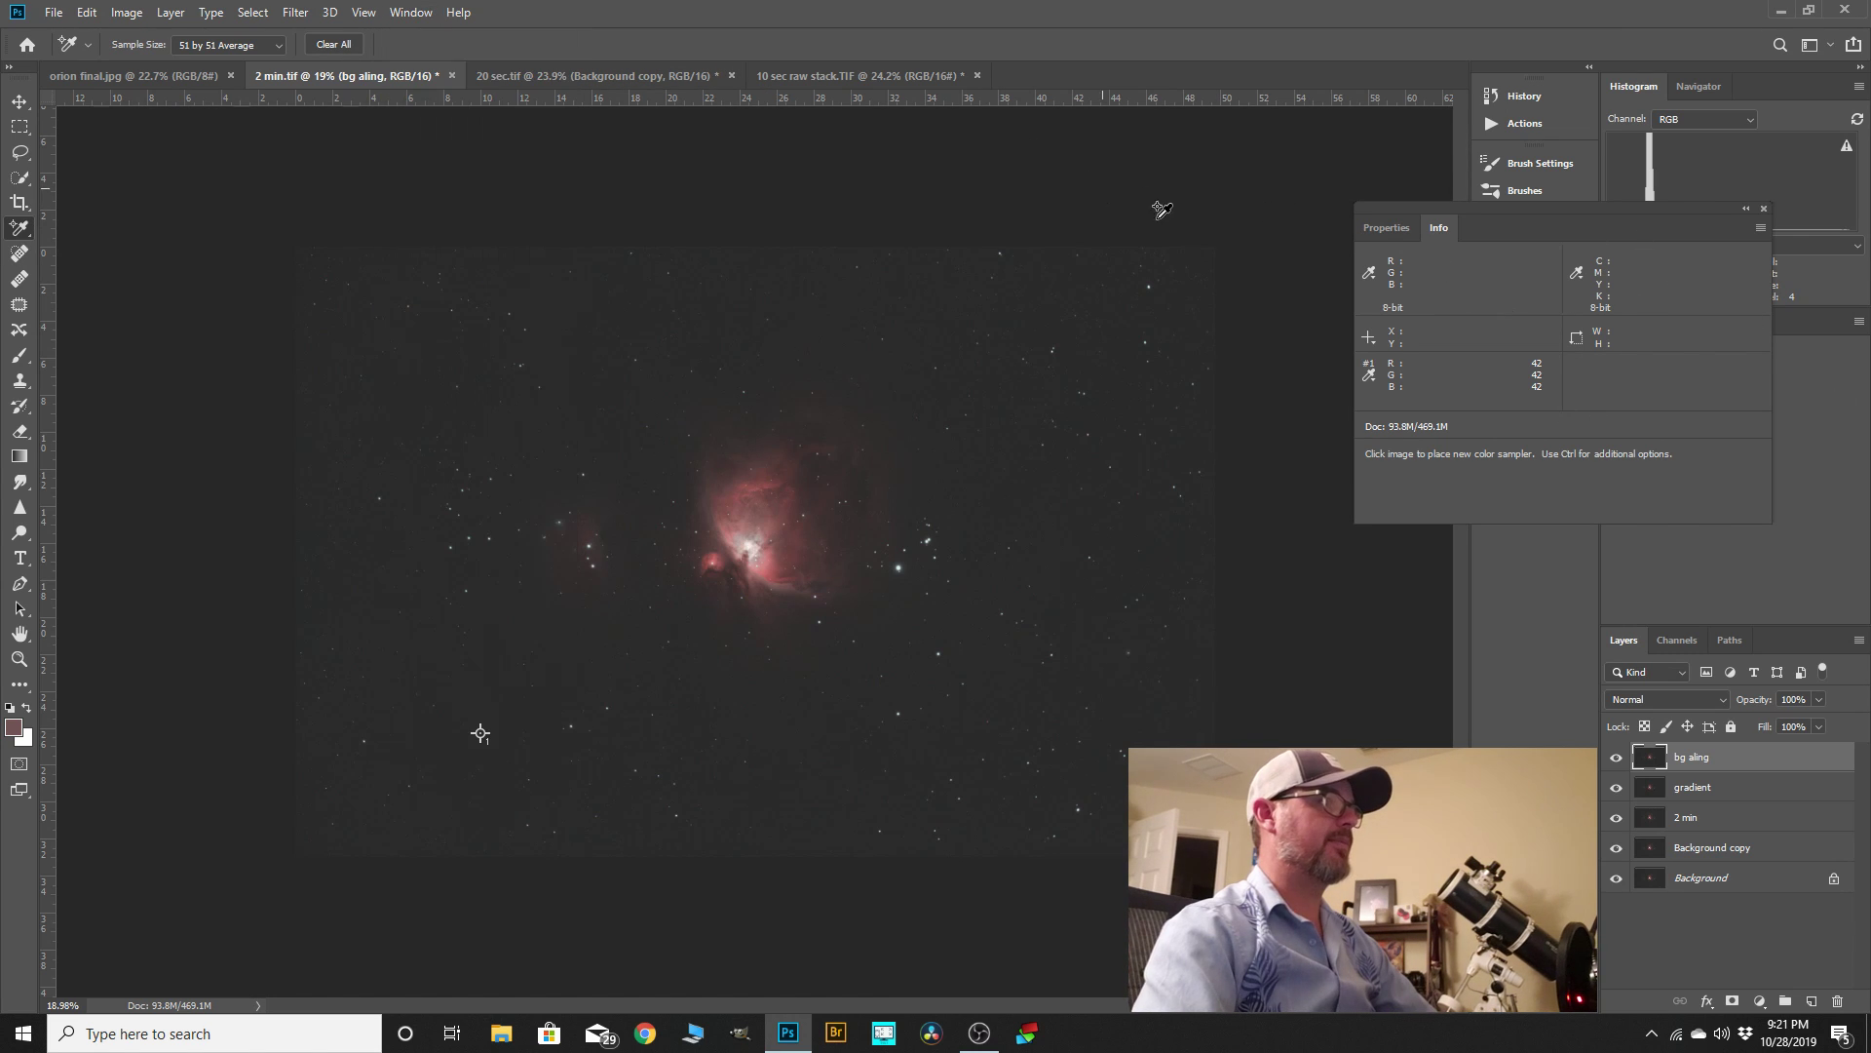
- Apply Levels to the bg aling layer with the RGB black input at 13, and close the Info readout
left_click(136, 14)
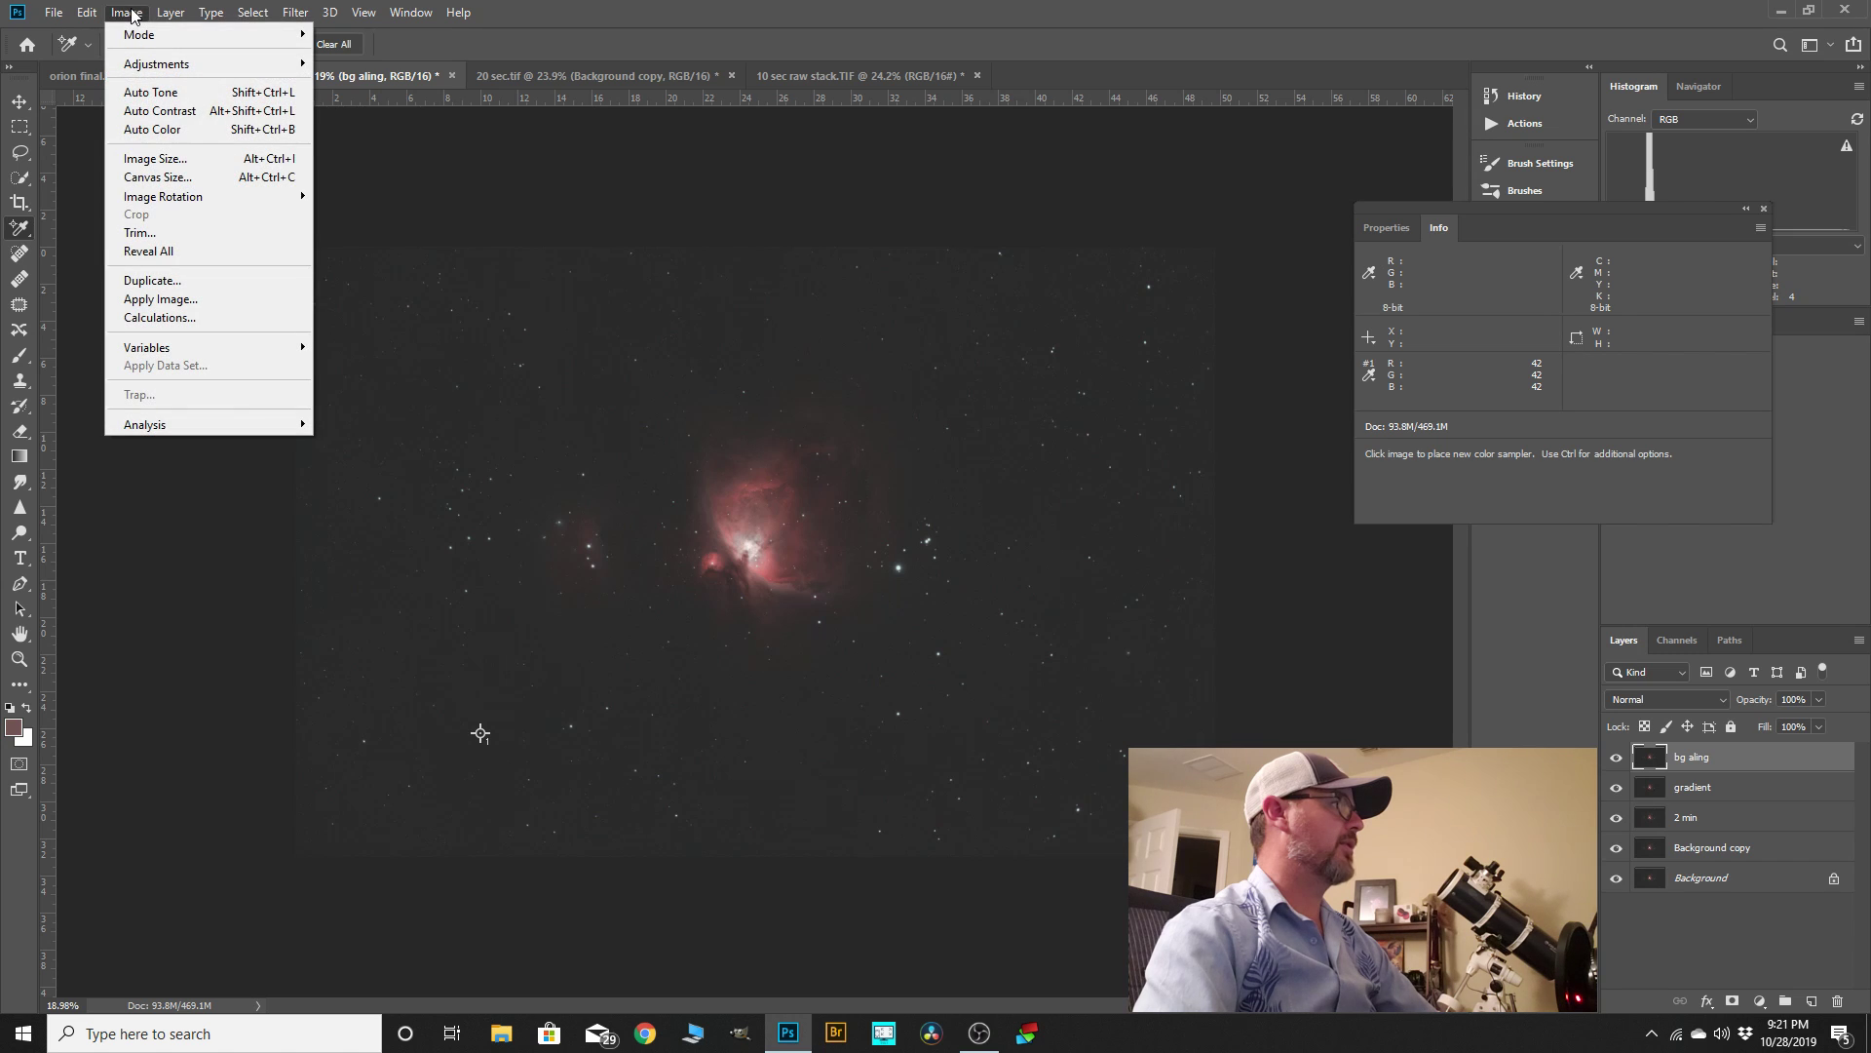
mouse_move(142, 64)
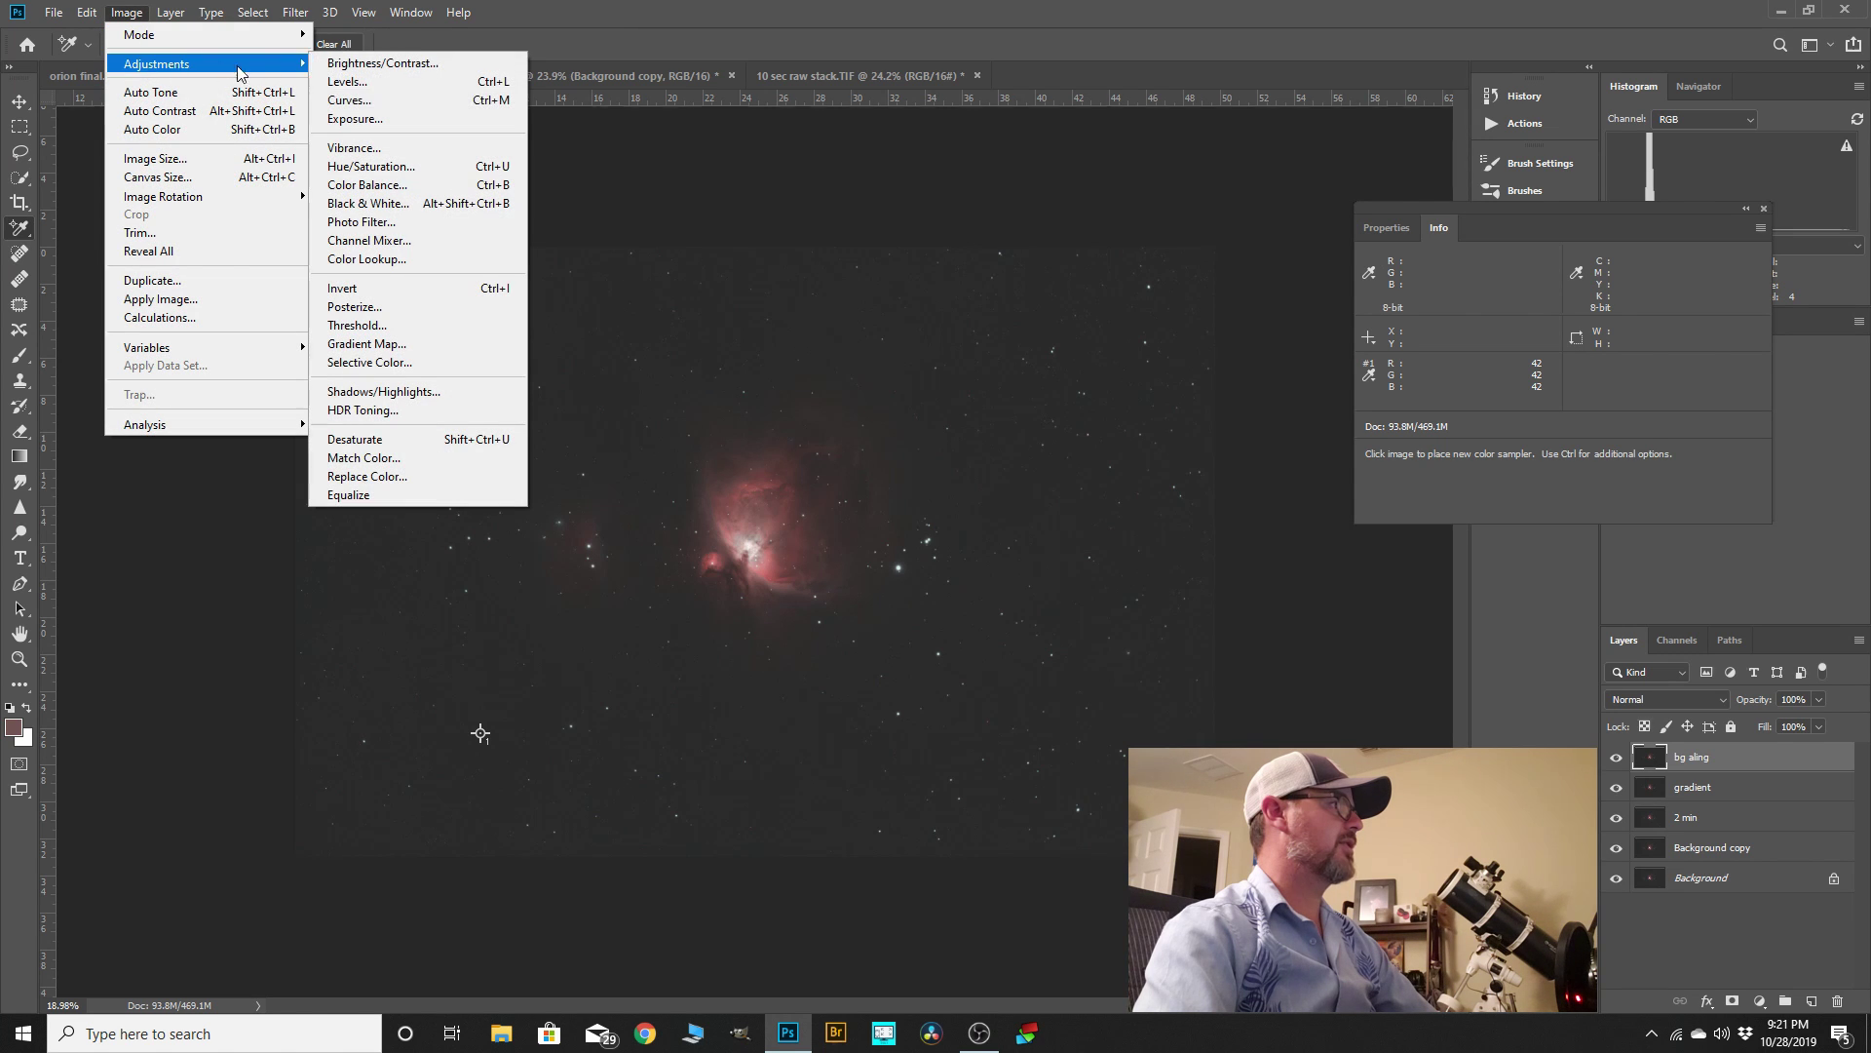
left_click(356, 94)
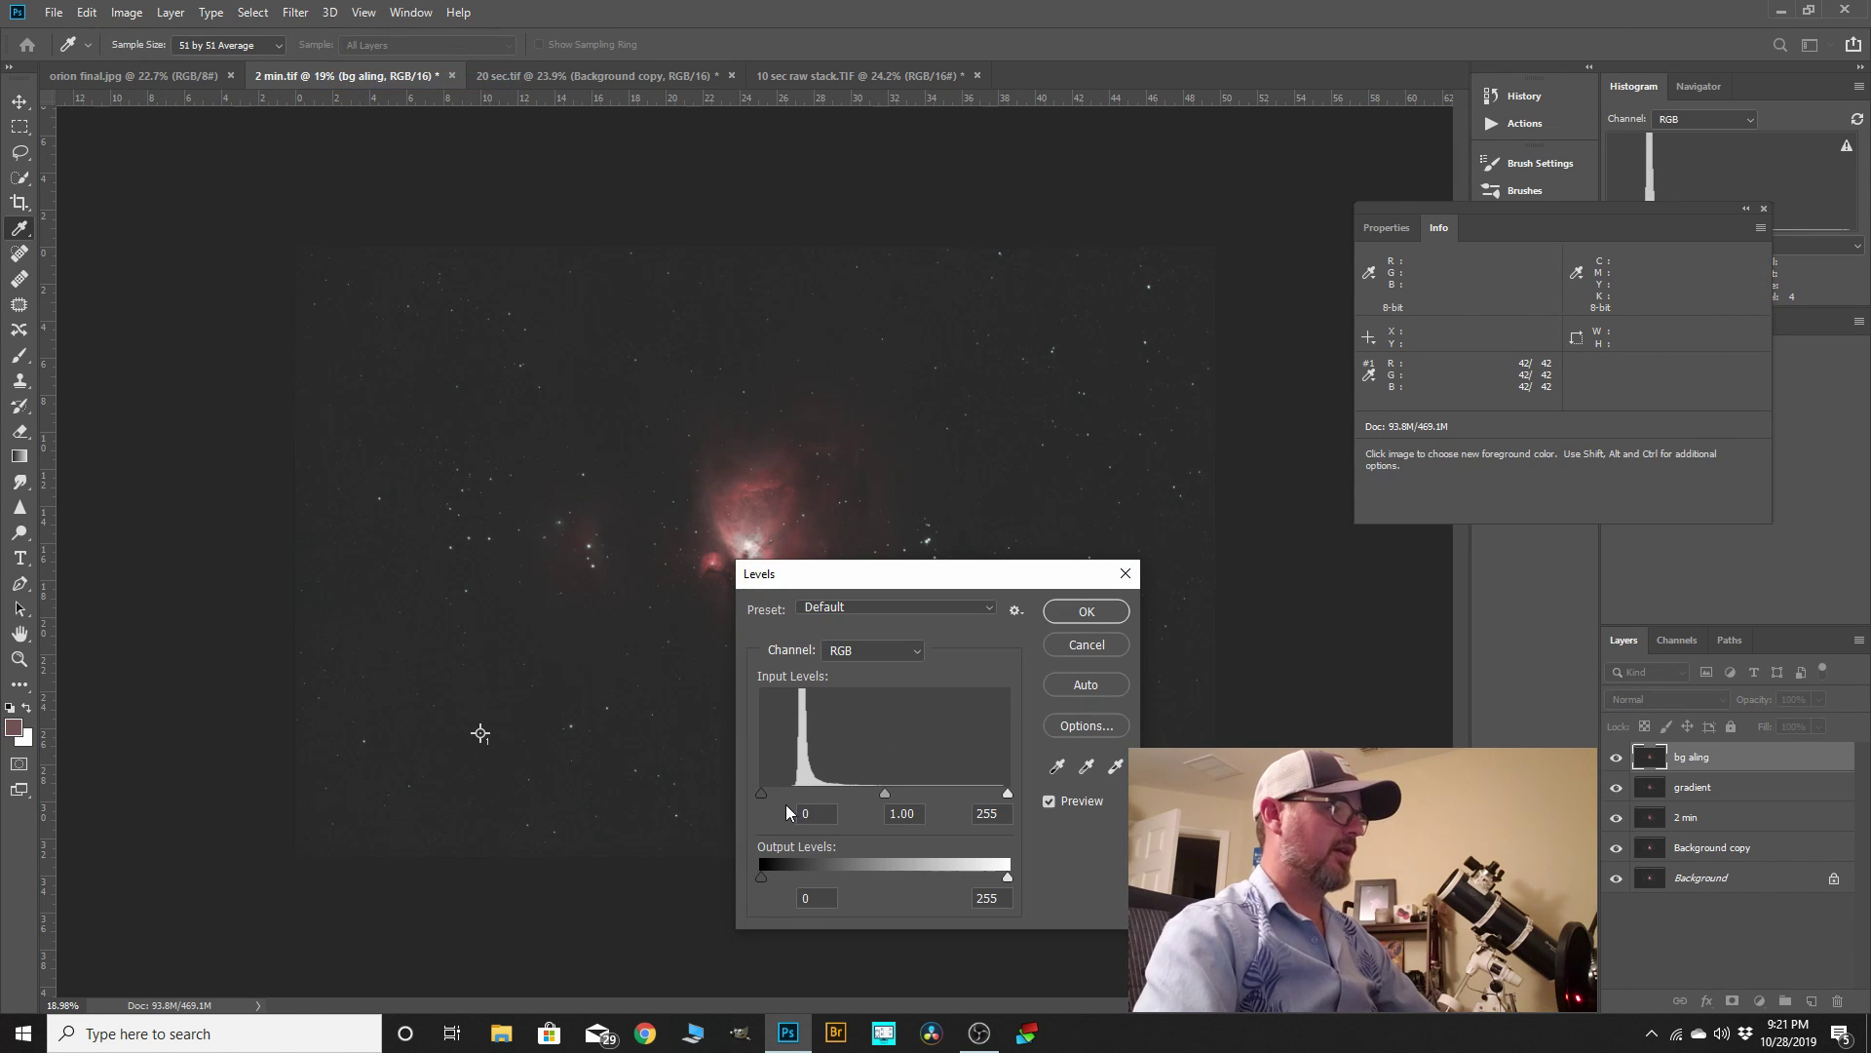
left_click_drag(762, 794, 774, 794)
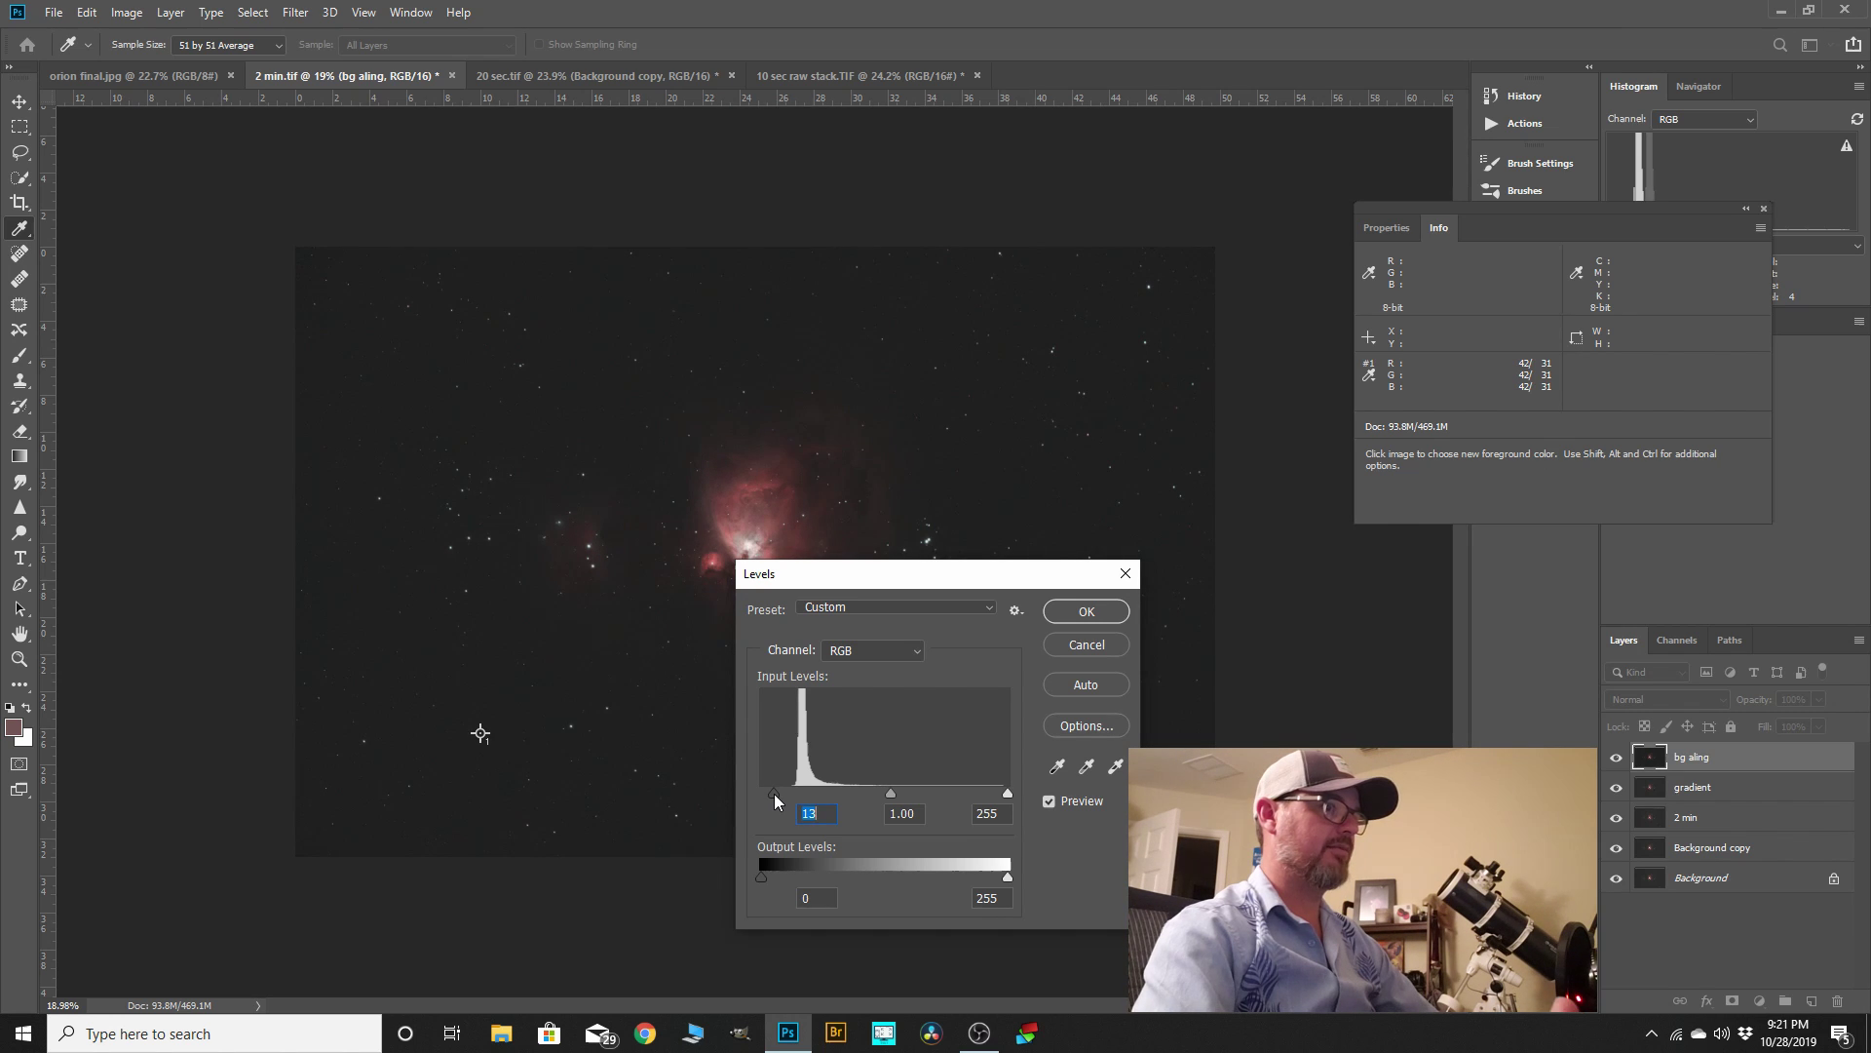
left_click(1092, 612)
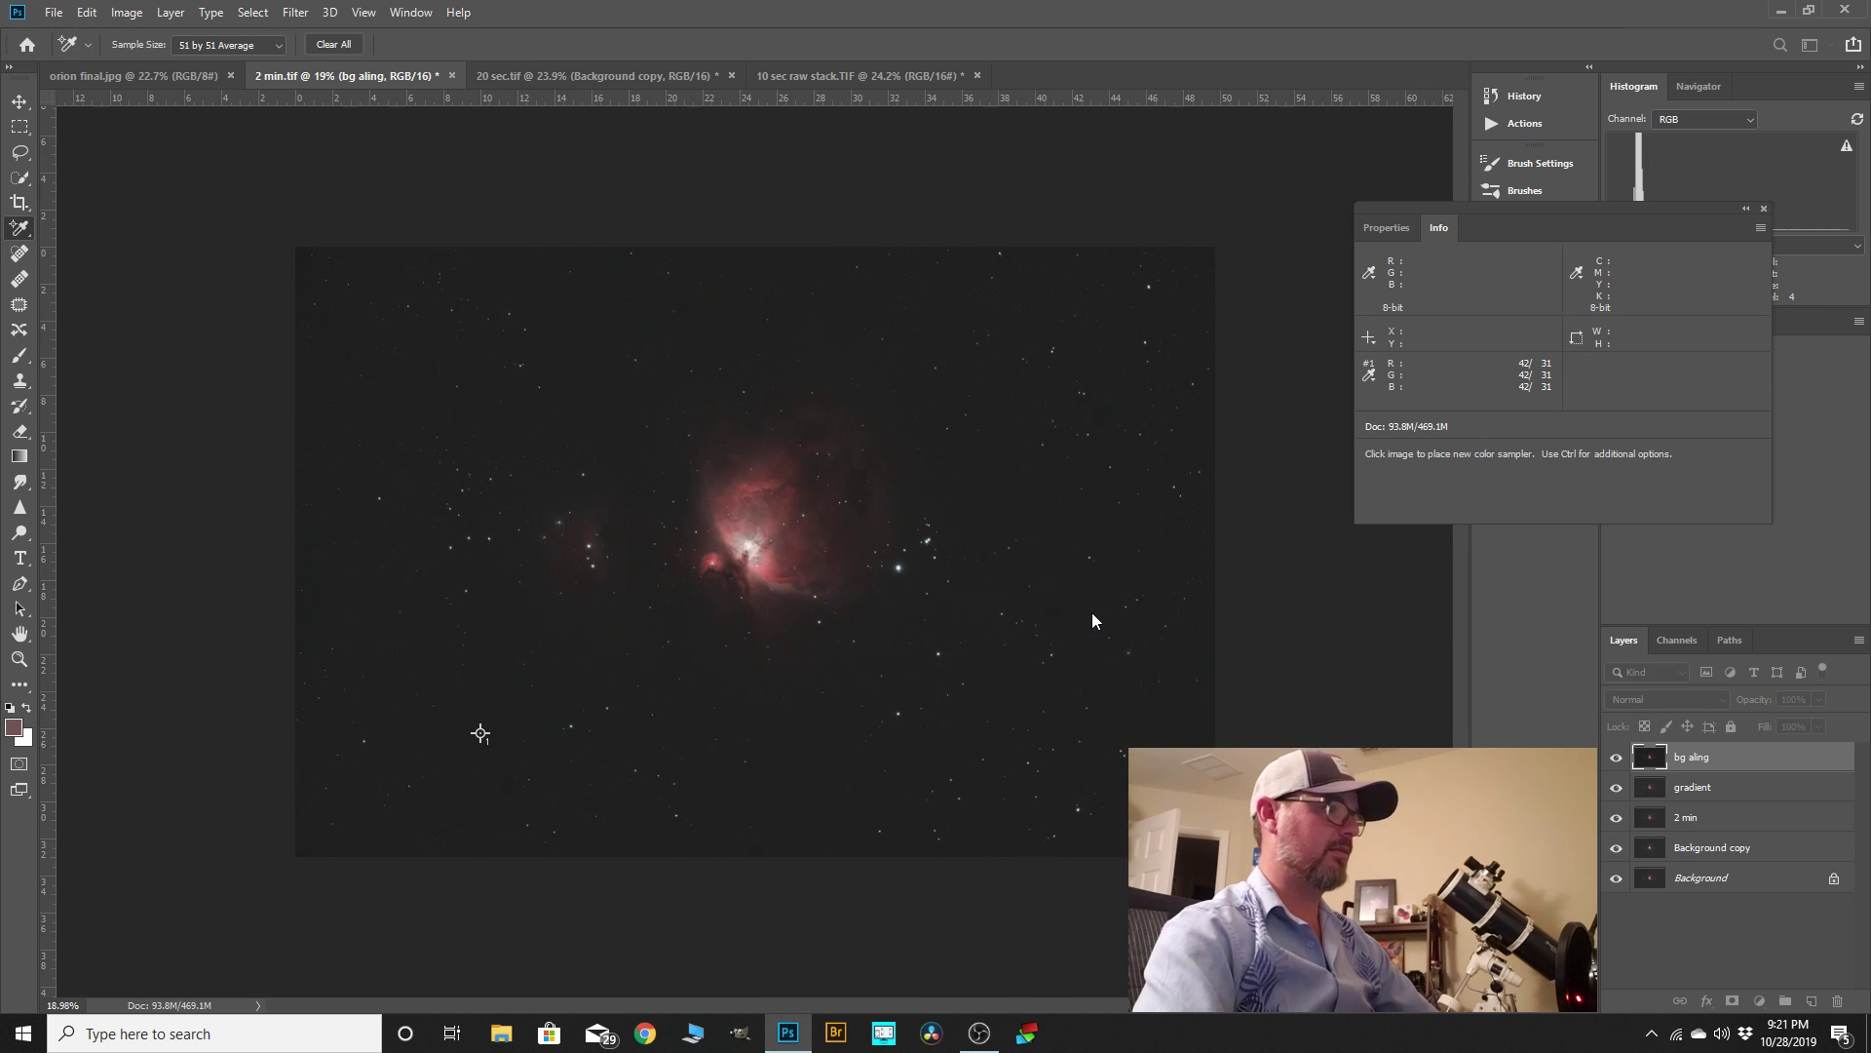
scroll(561, 417, "up", 3)
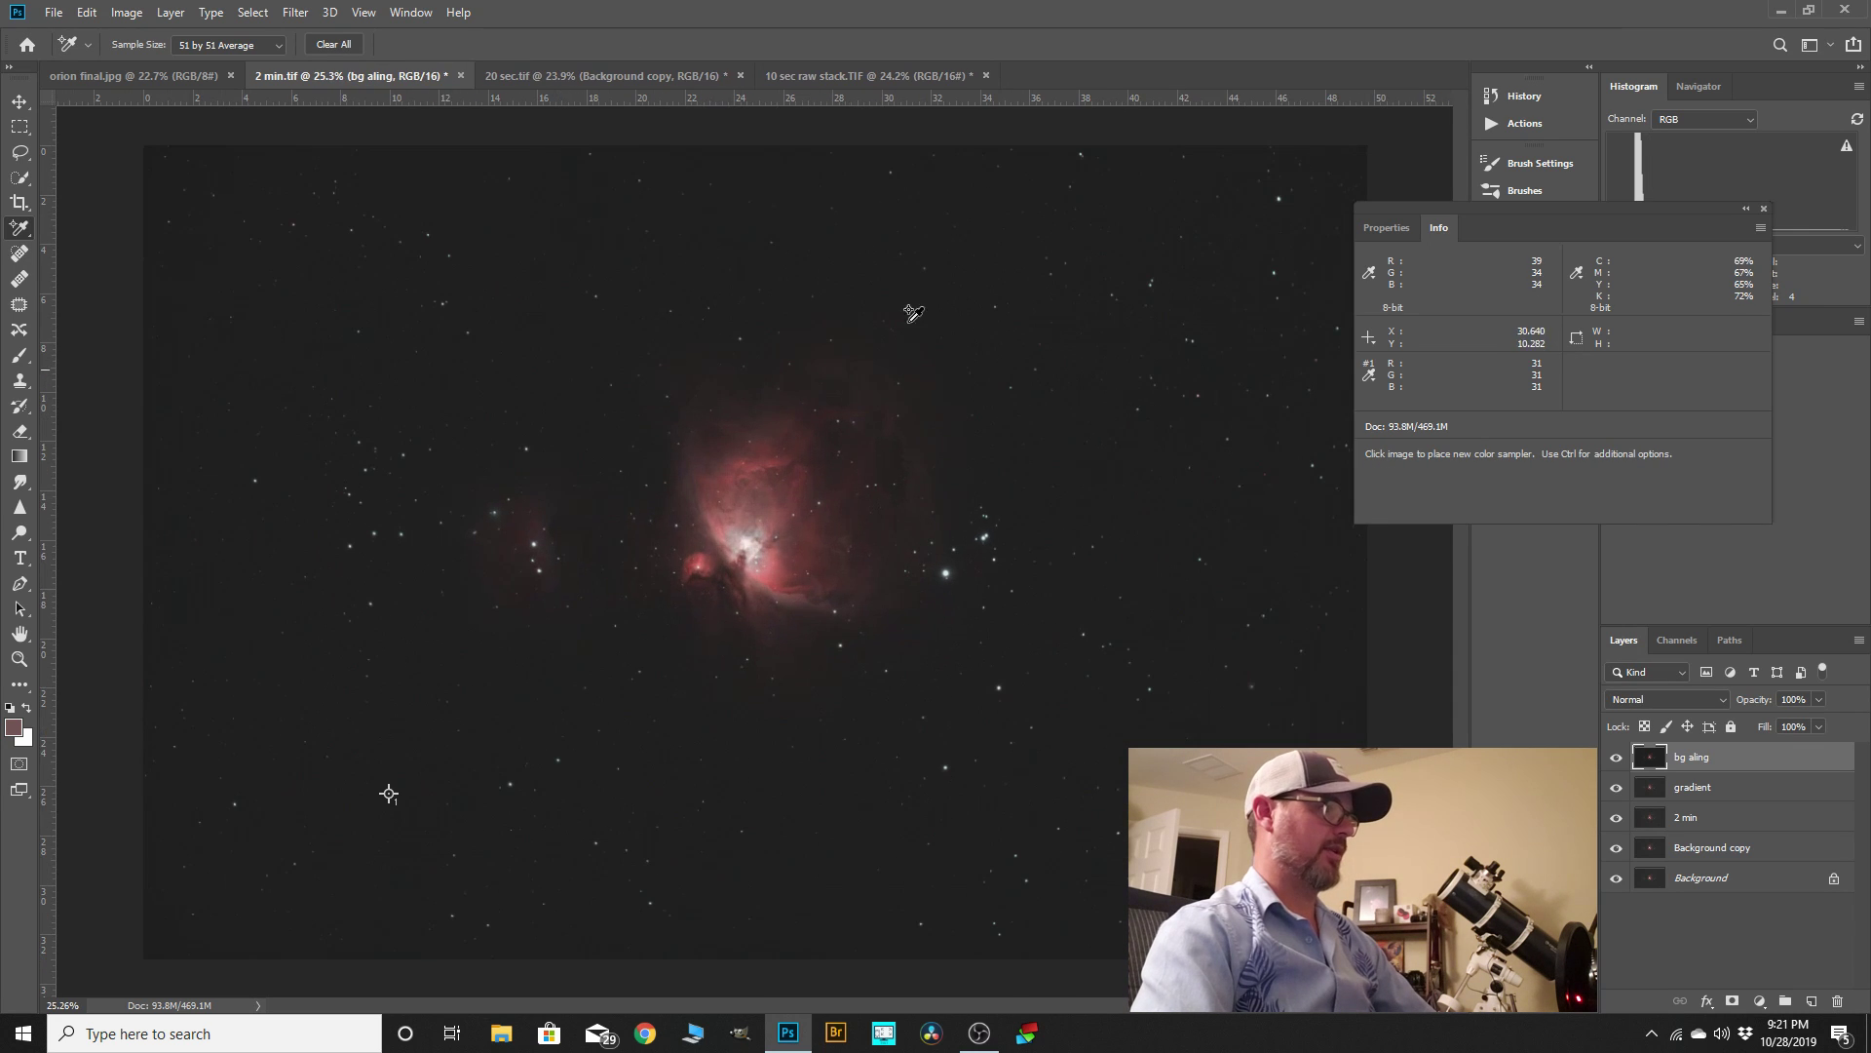
scroll(1060, 542, "down", 1)
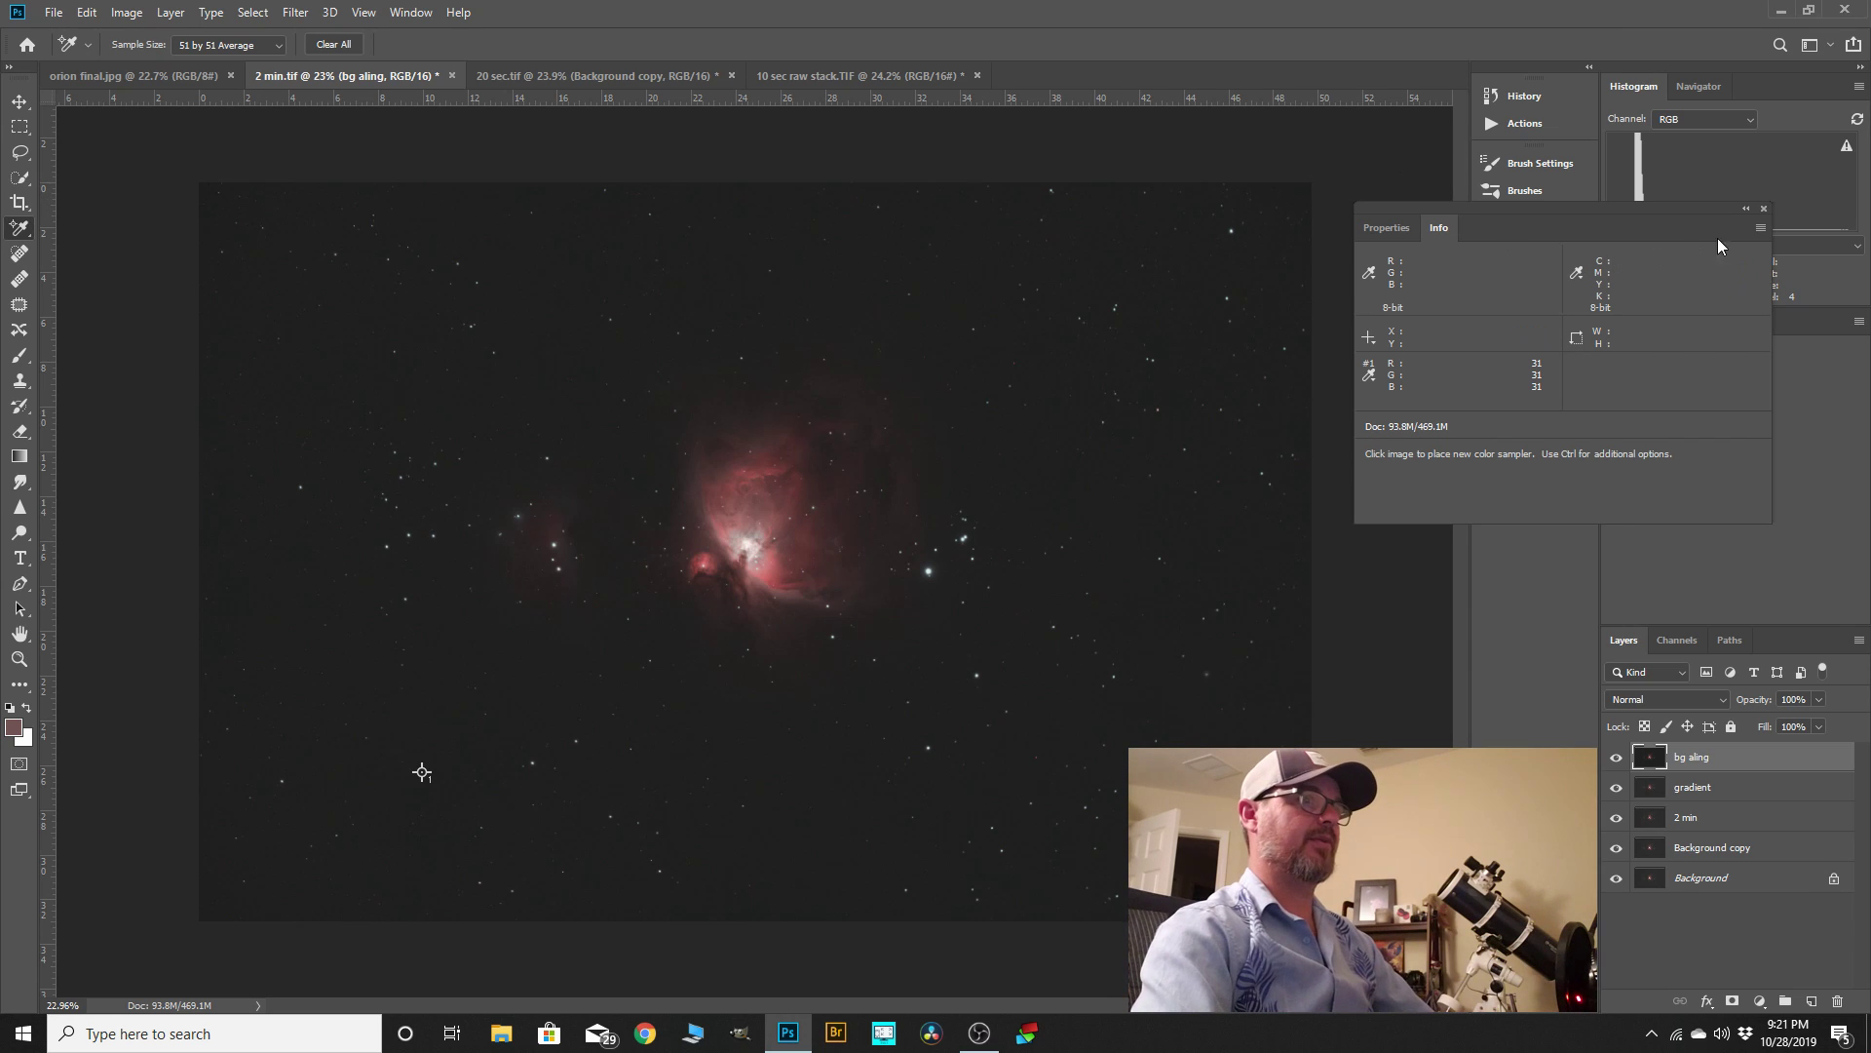
left_click(1762, 209)
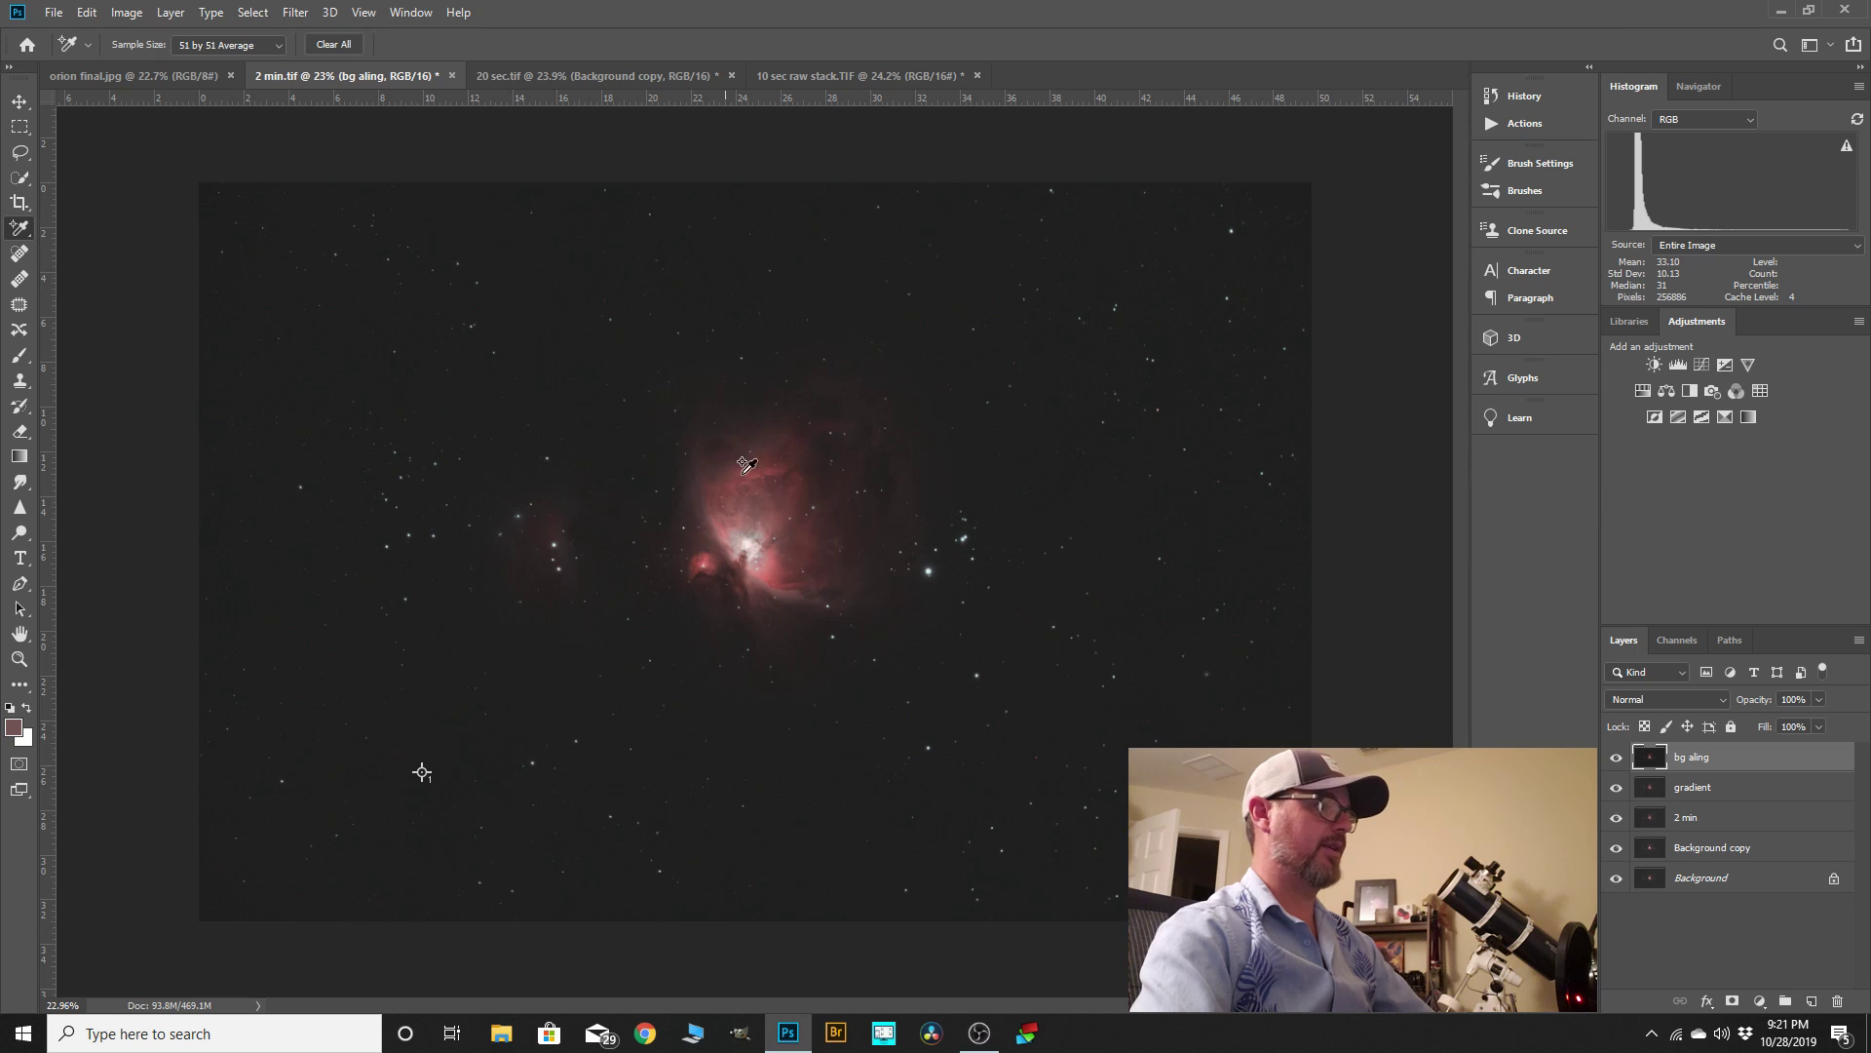
- Duplicate the bg aling layer and rename the copy bg noise
scroll(931, 651, "up", 2)
left_click_drag(1693, 761, 1812, 1001)
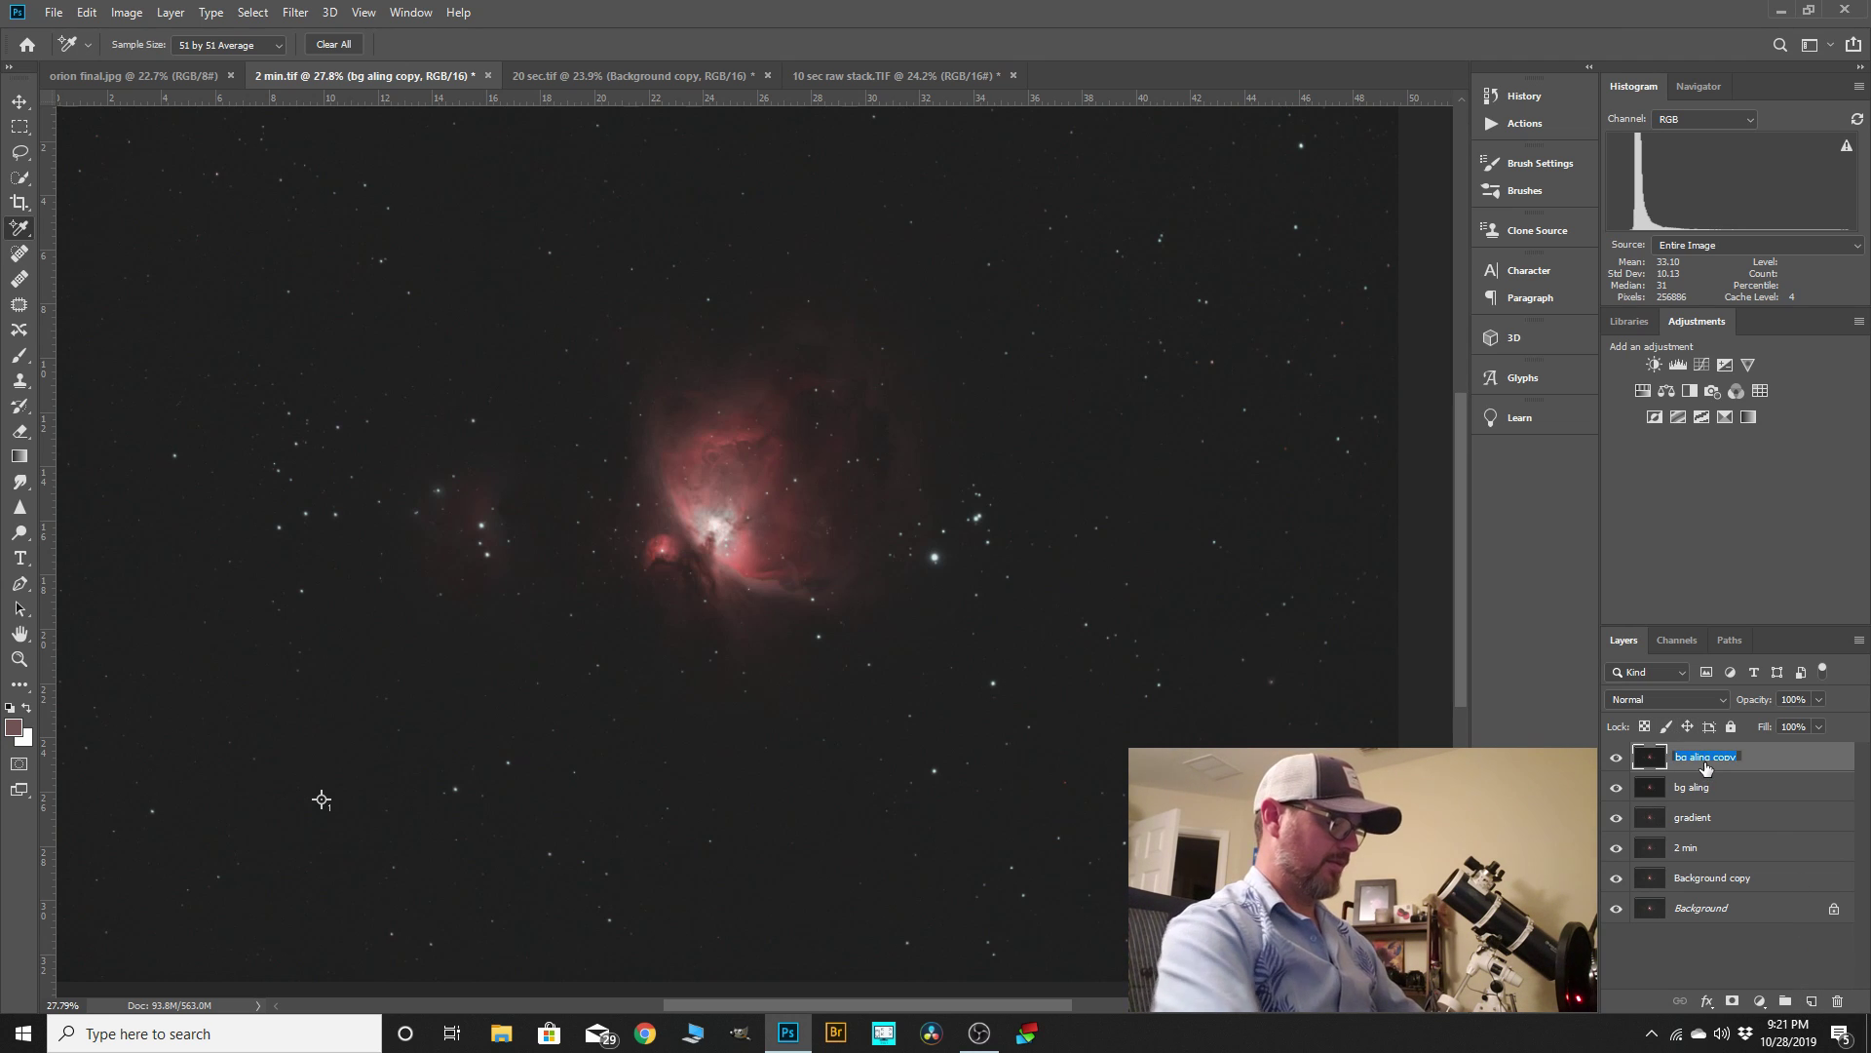
type("bg noise")
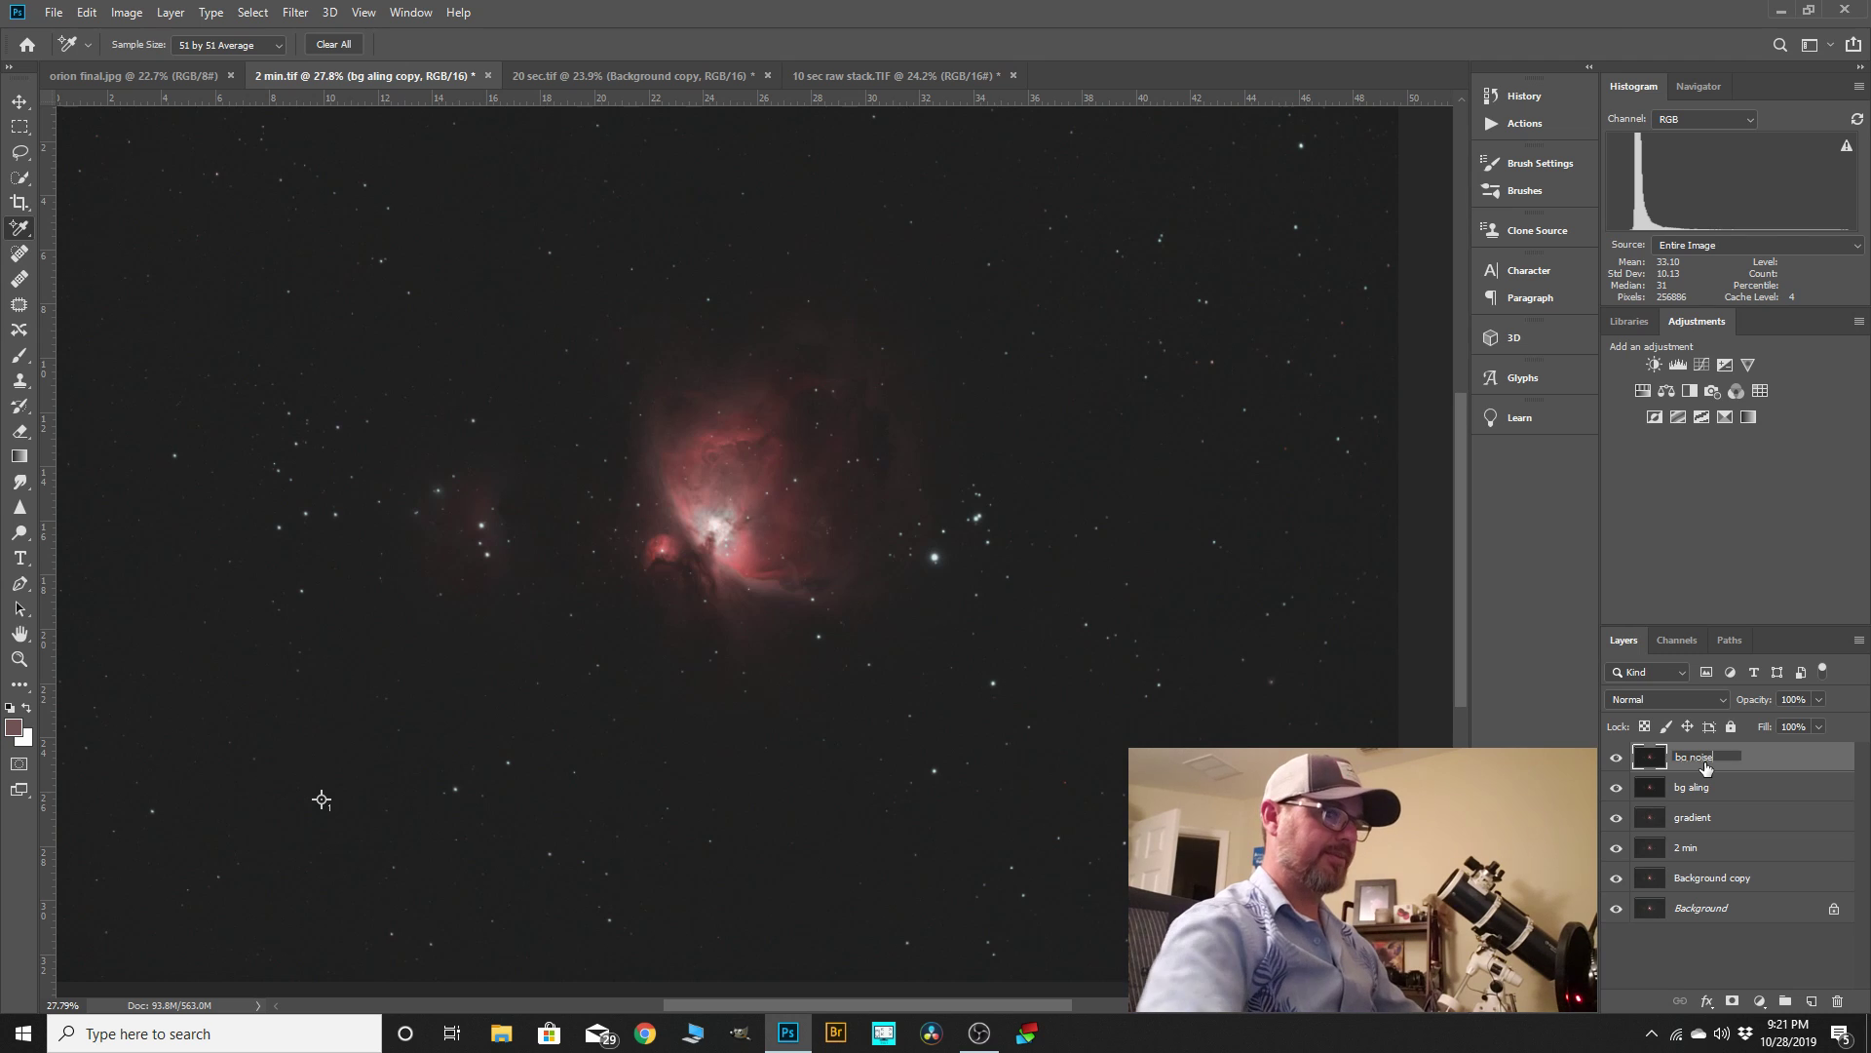
key("Return")
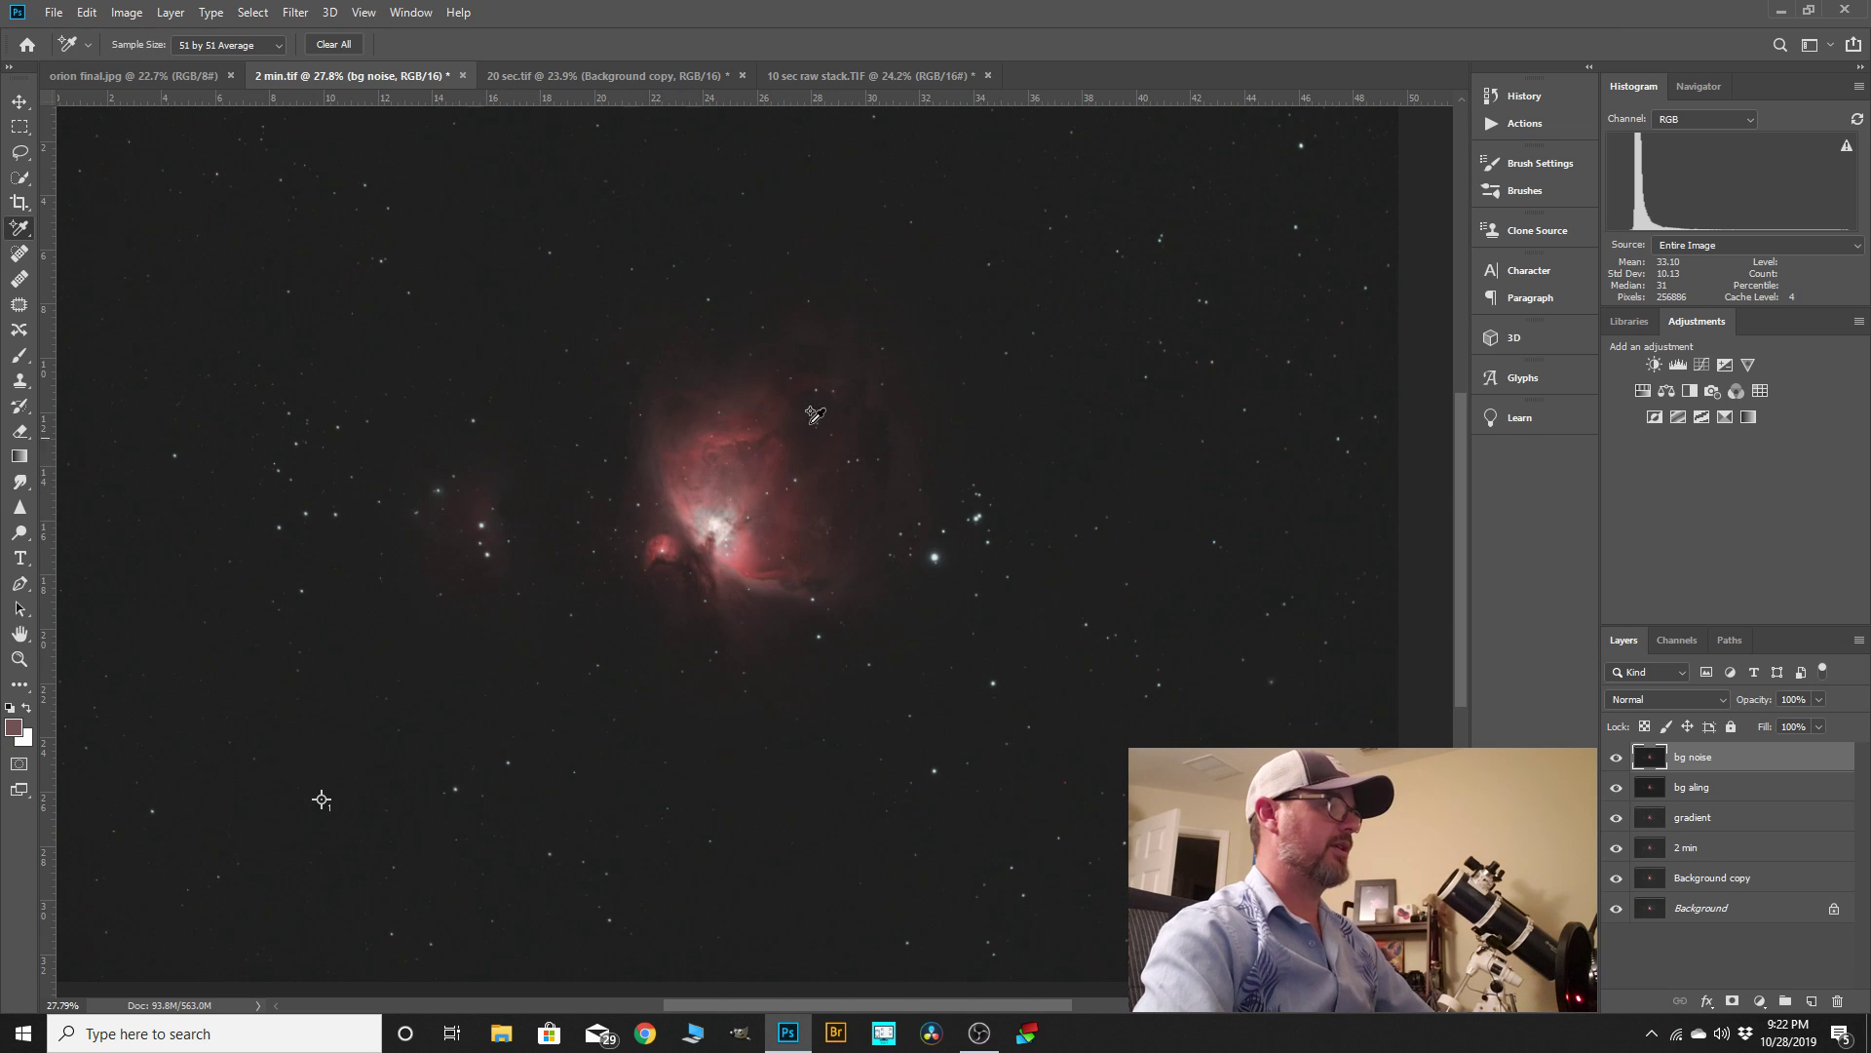
- Select the stars and nebula by Color Range using Highlights, with Fuzziness 11% and Range 36
left_click(255, 12)
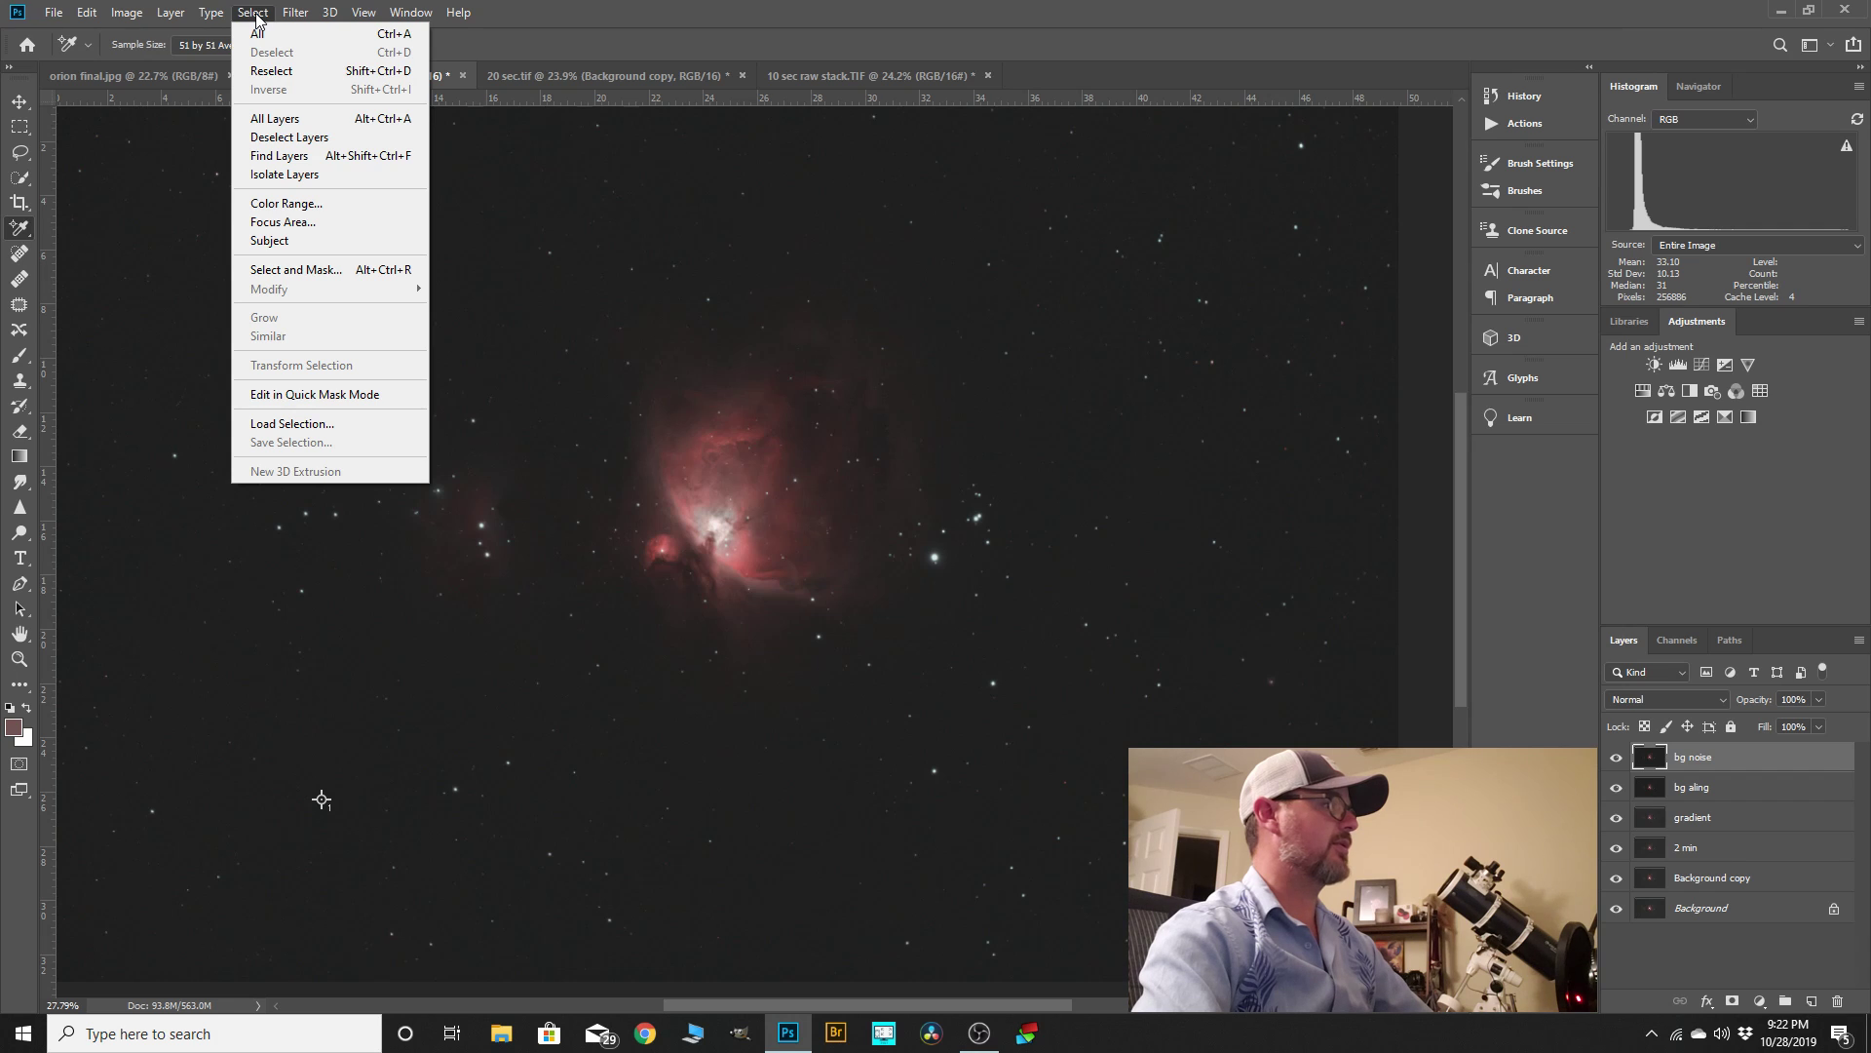
left_click(292, 204)
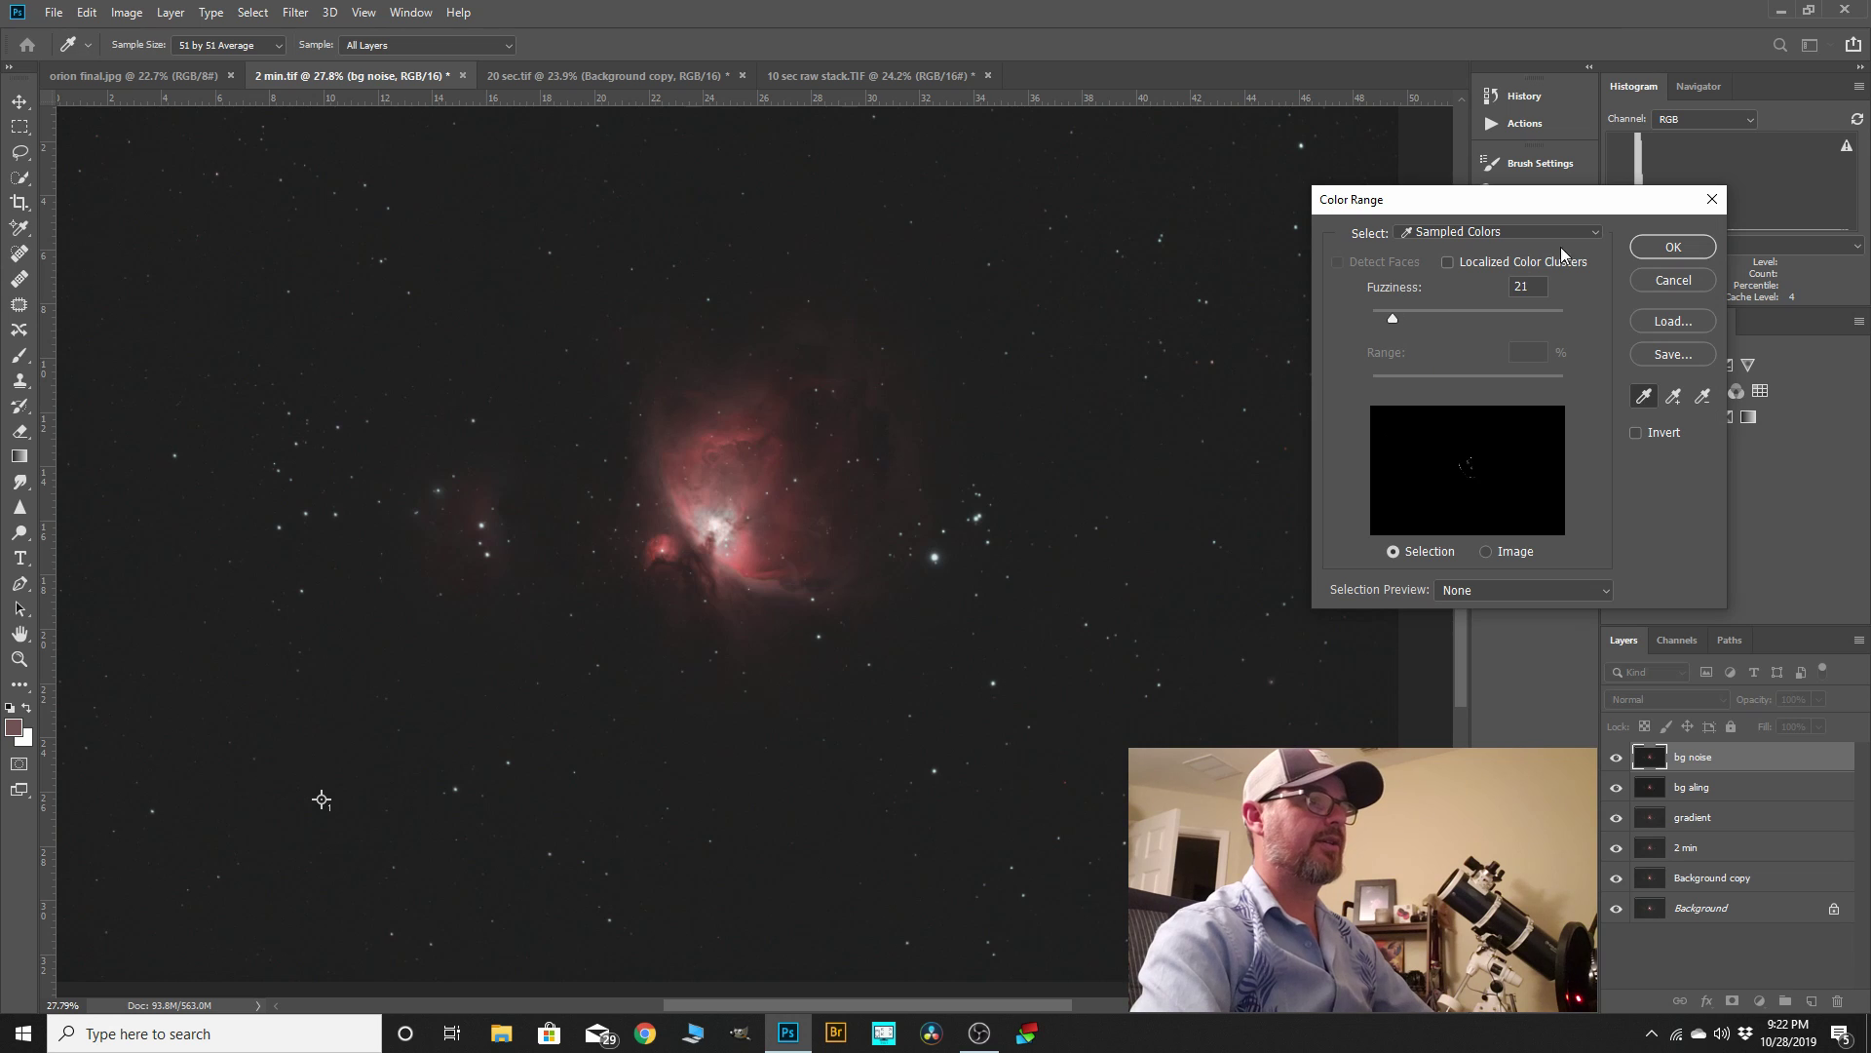
left_click(1597, 232)
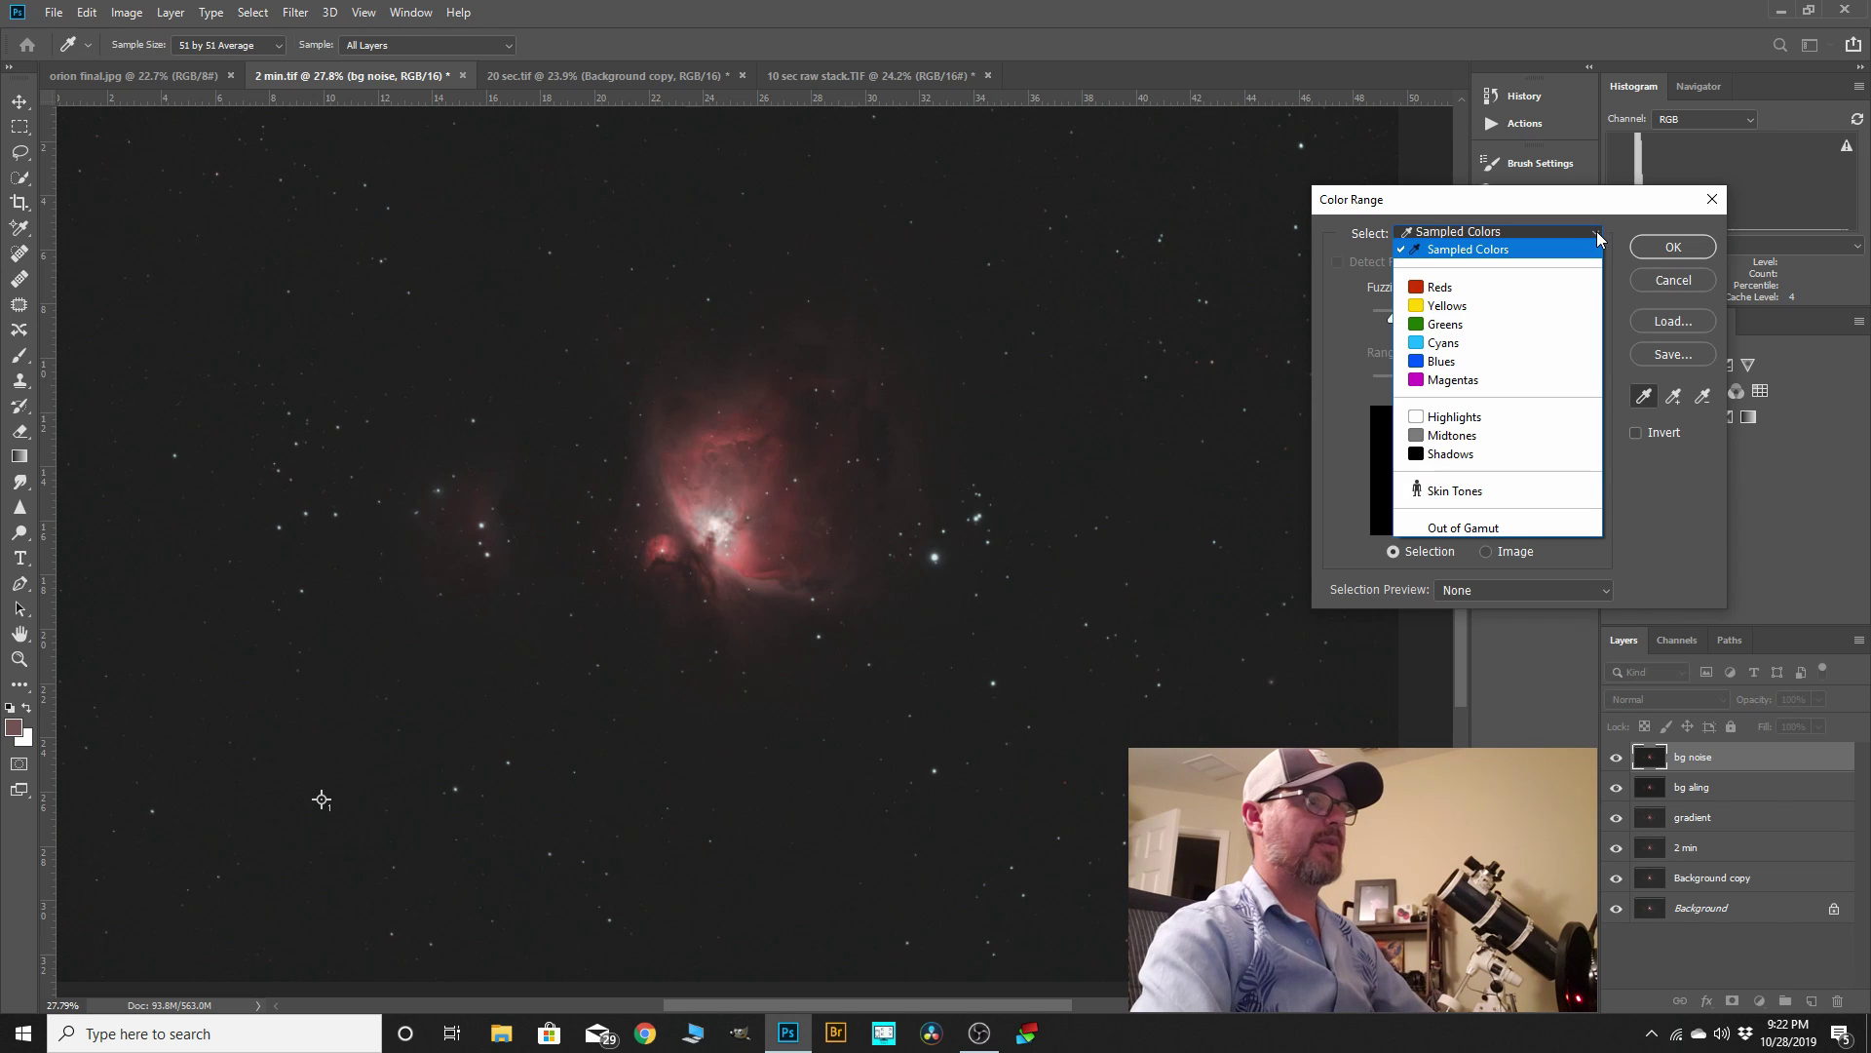
left_click(1455, 417)
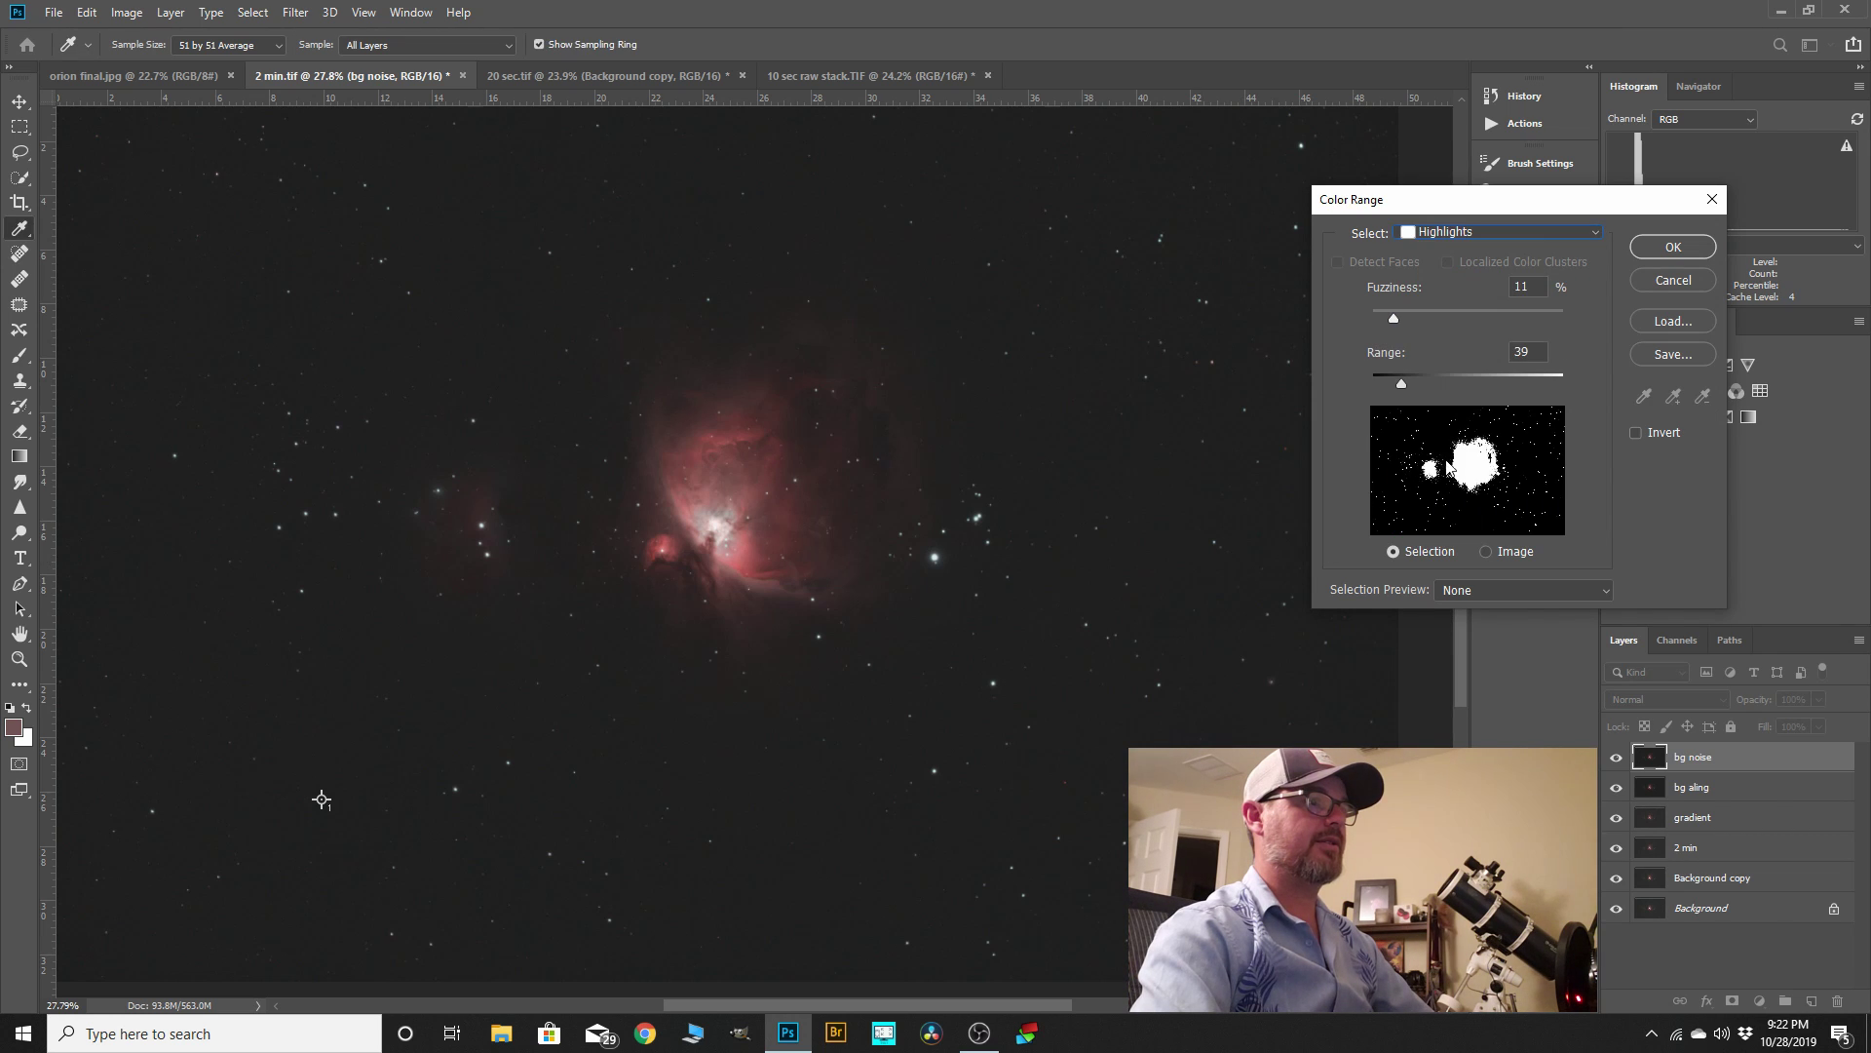
left_click_drag(1401, 383, 1400, 388)
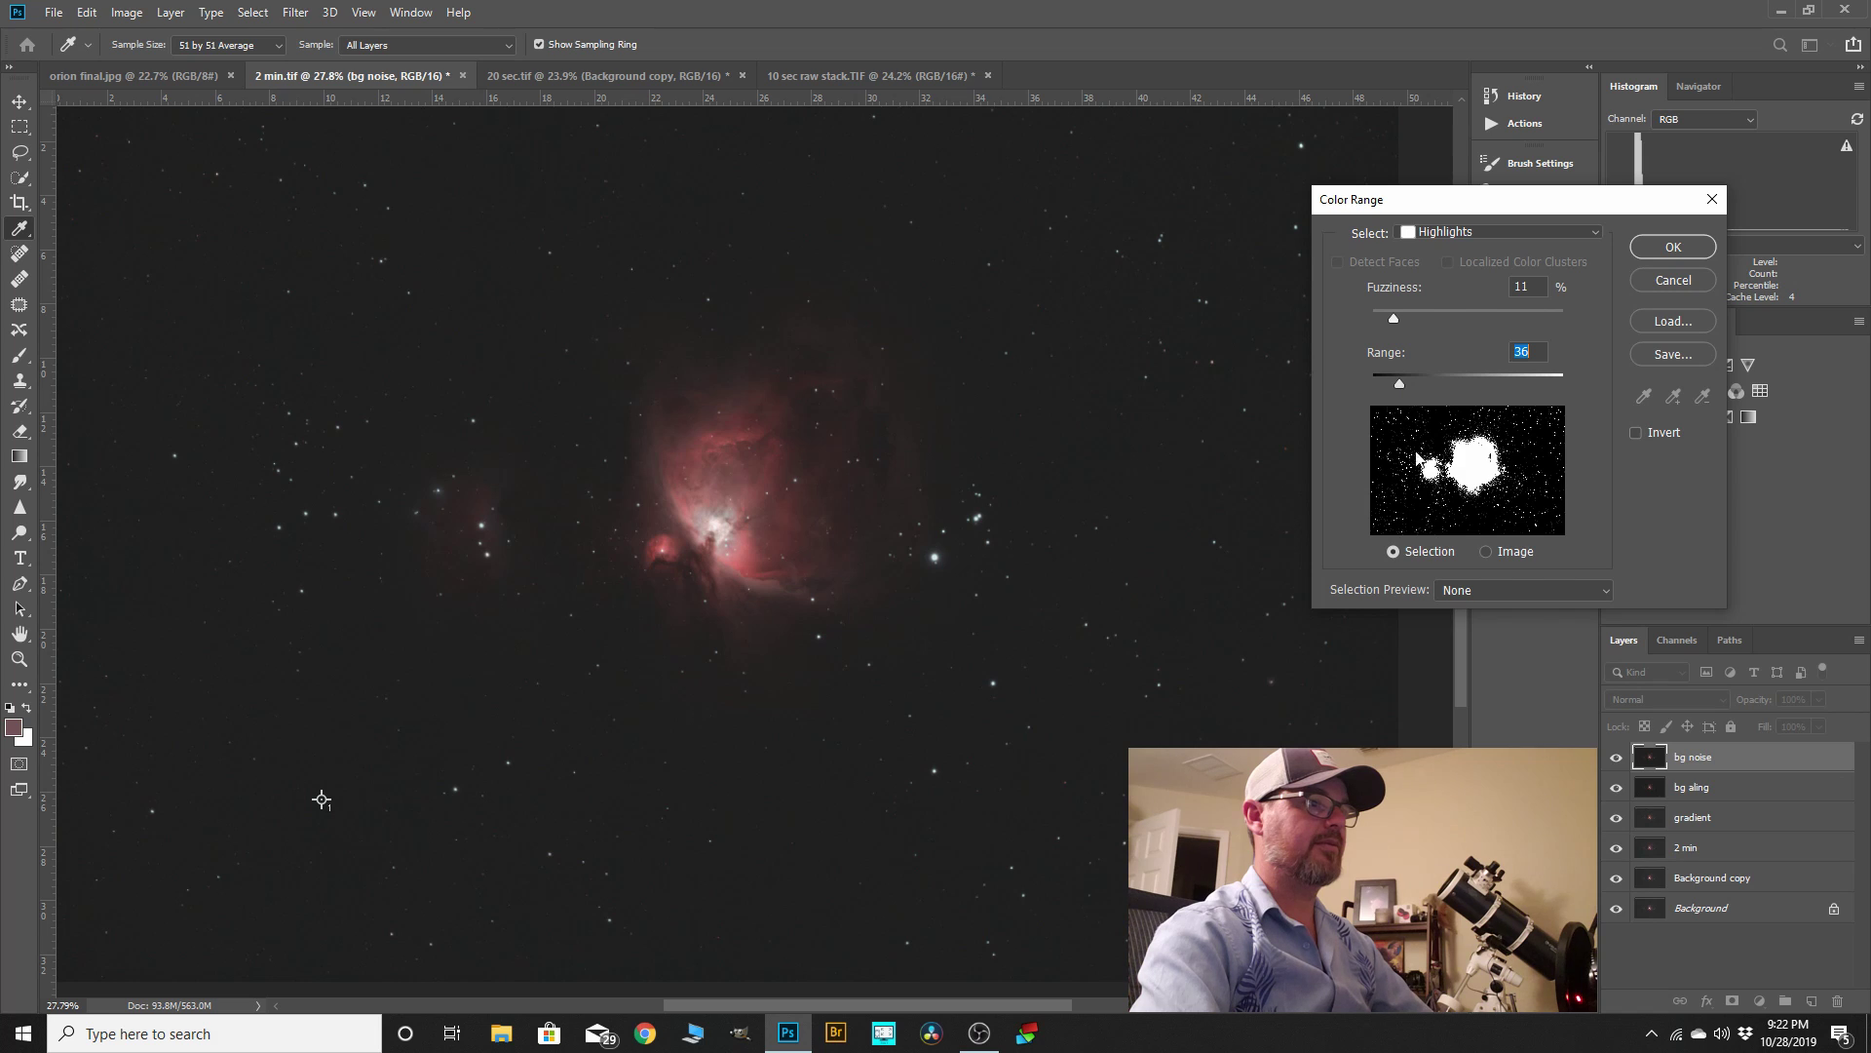
left_click(1657, 252)
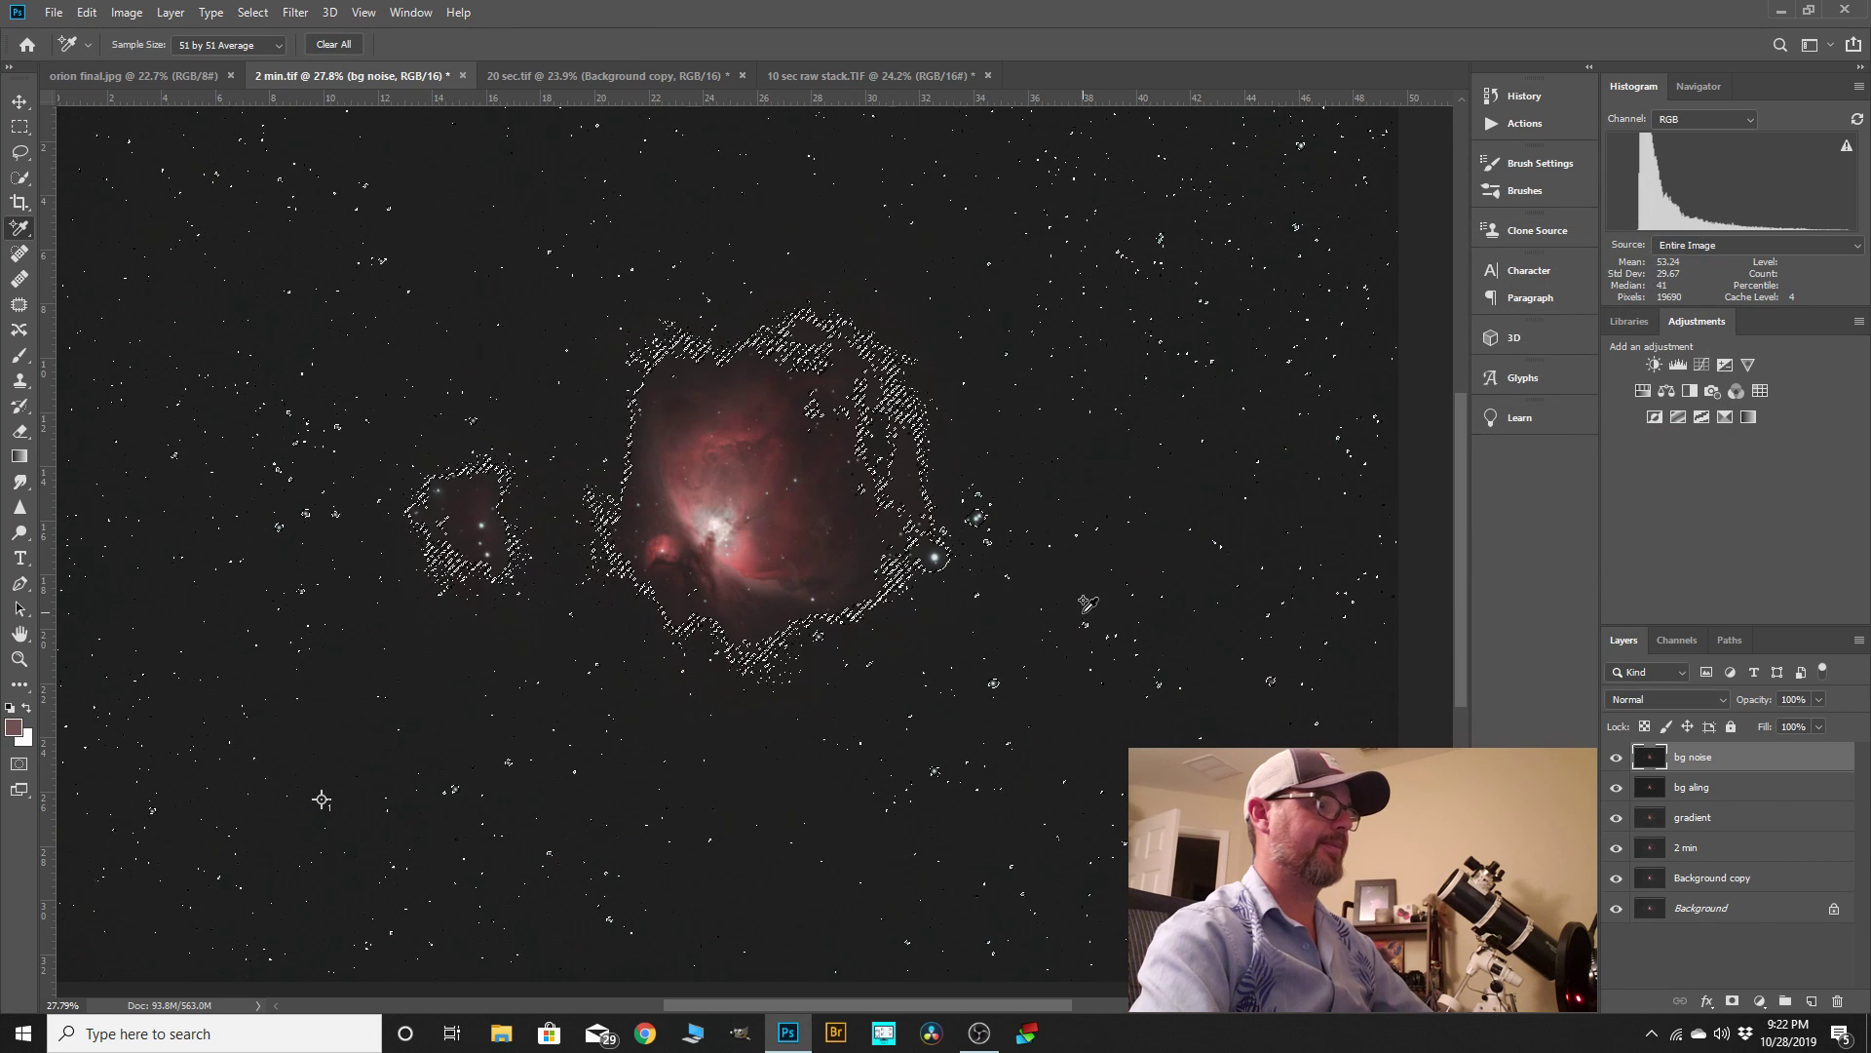
- Check the selection edges around the stars up close and expand the selection by 1 pixel
scroll(1160, 469, "up", 1)
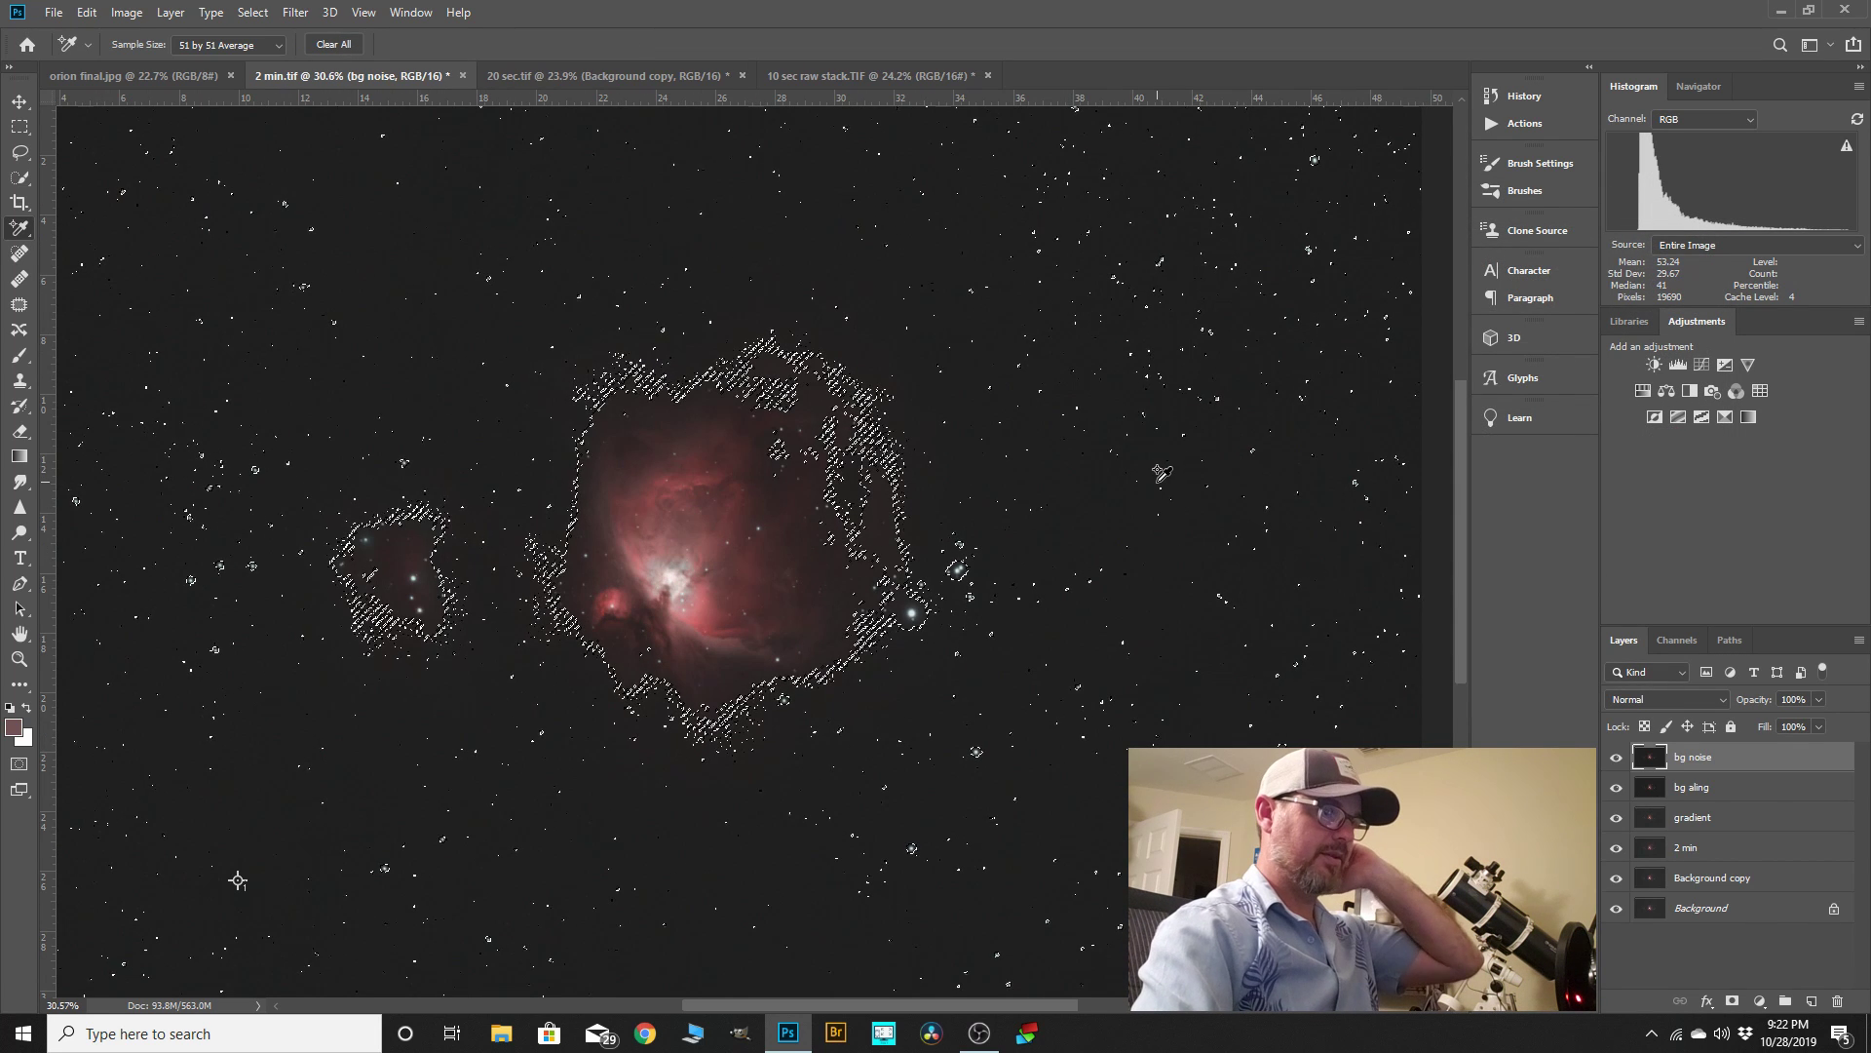
scroll(1116, 300, "down", 1)
scroll(1116, 300, "up", 8)
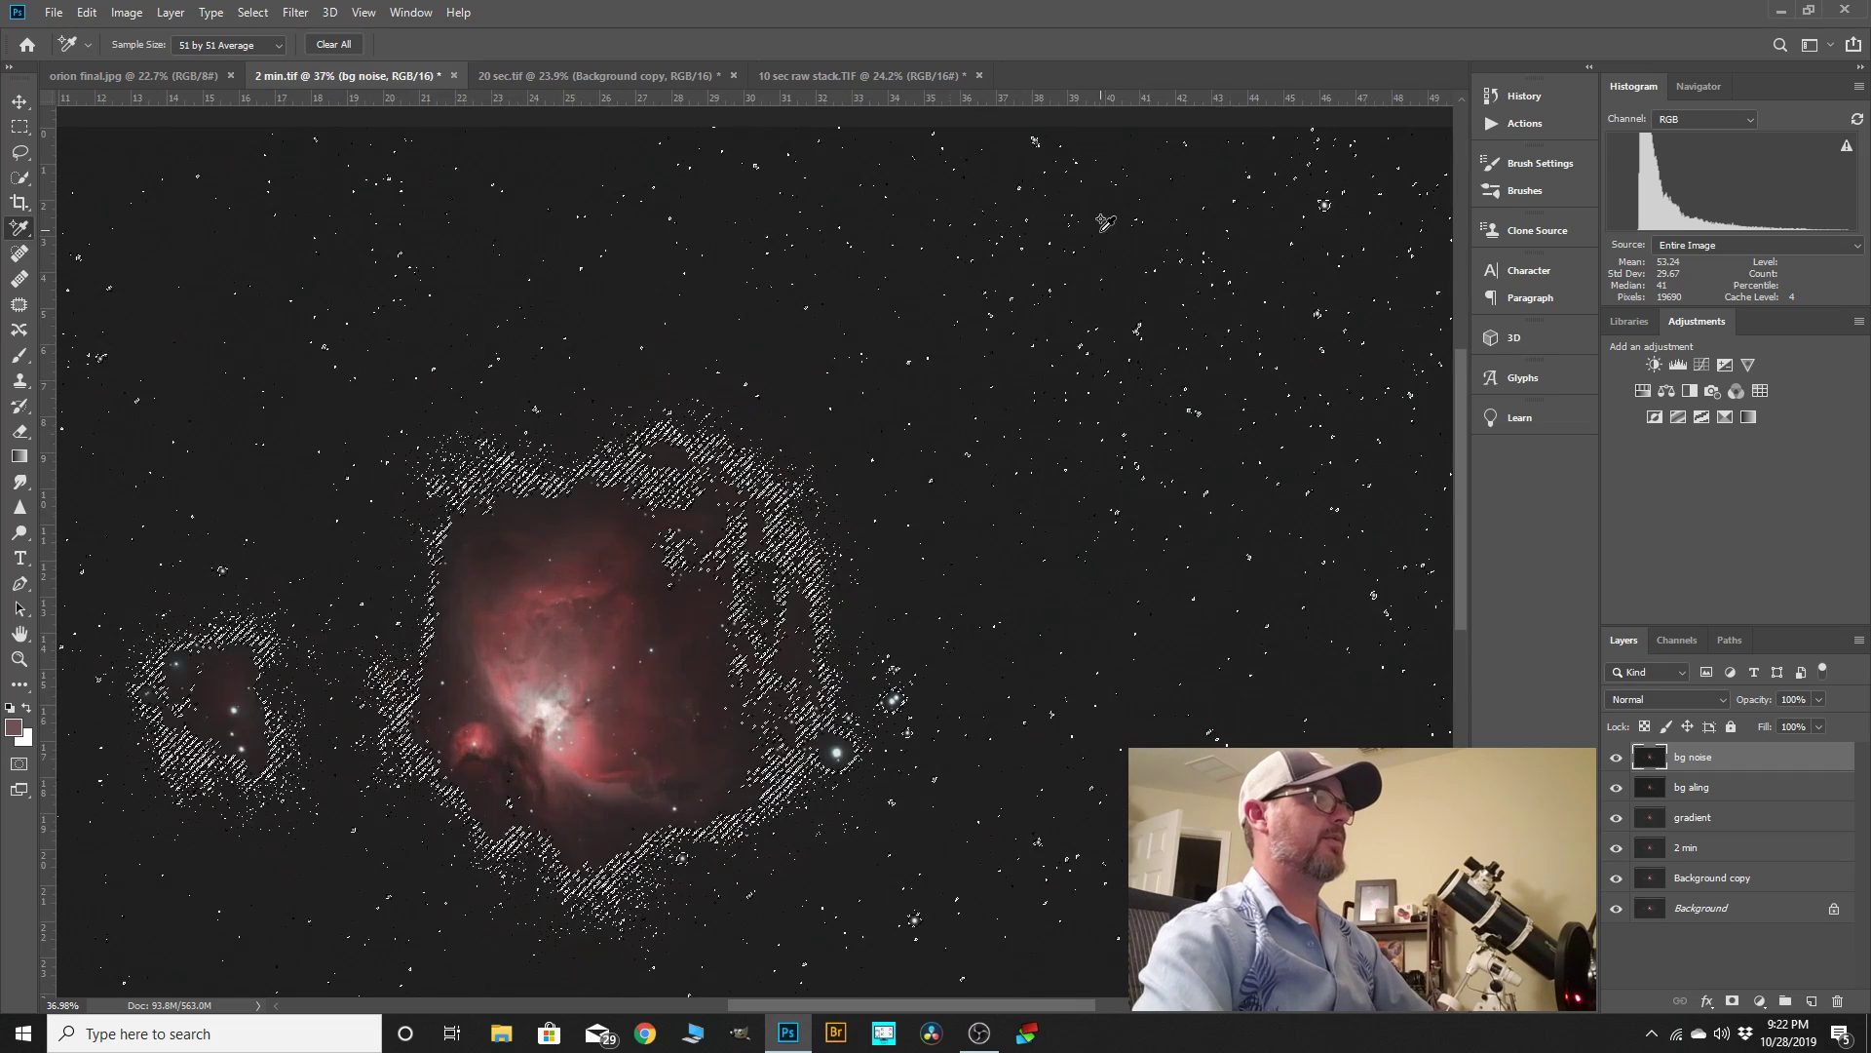
scroll(862, 359, "up", 2)
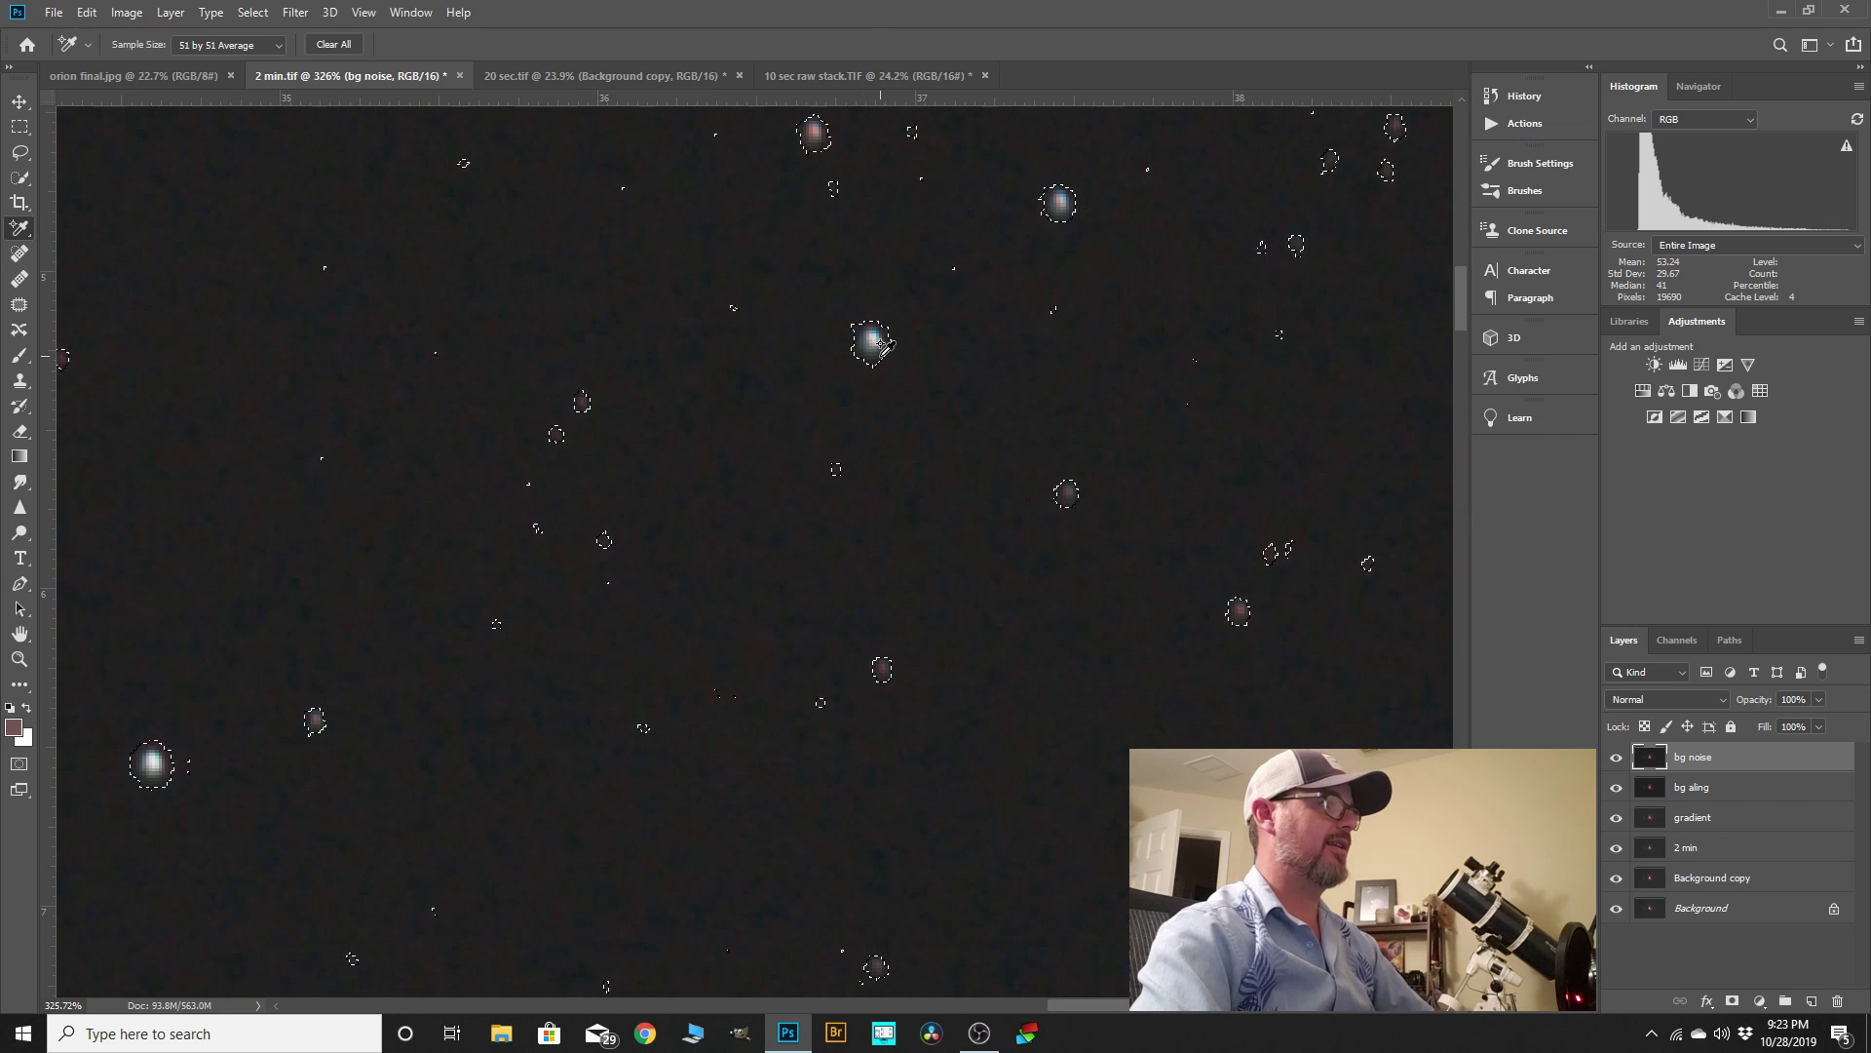
left_click(260, 20)
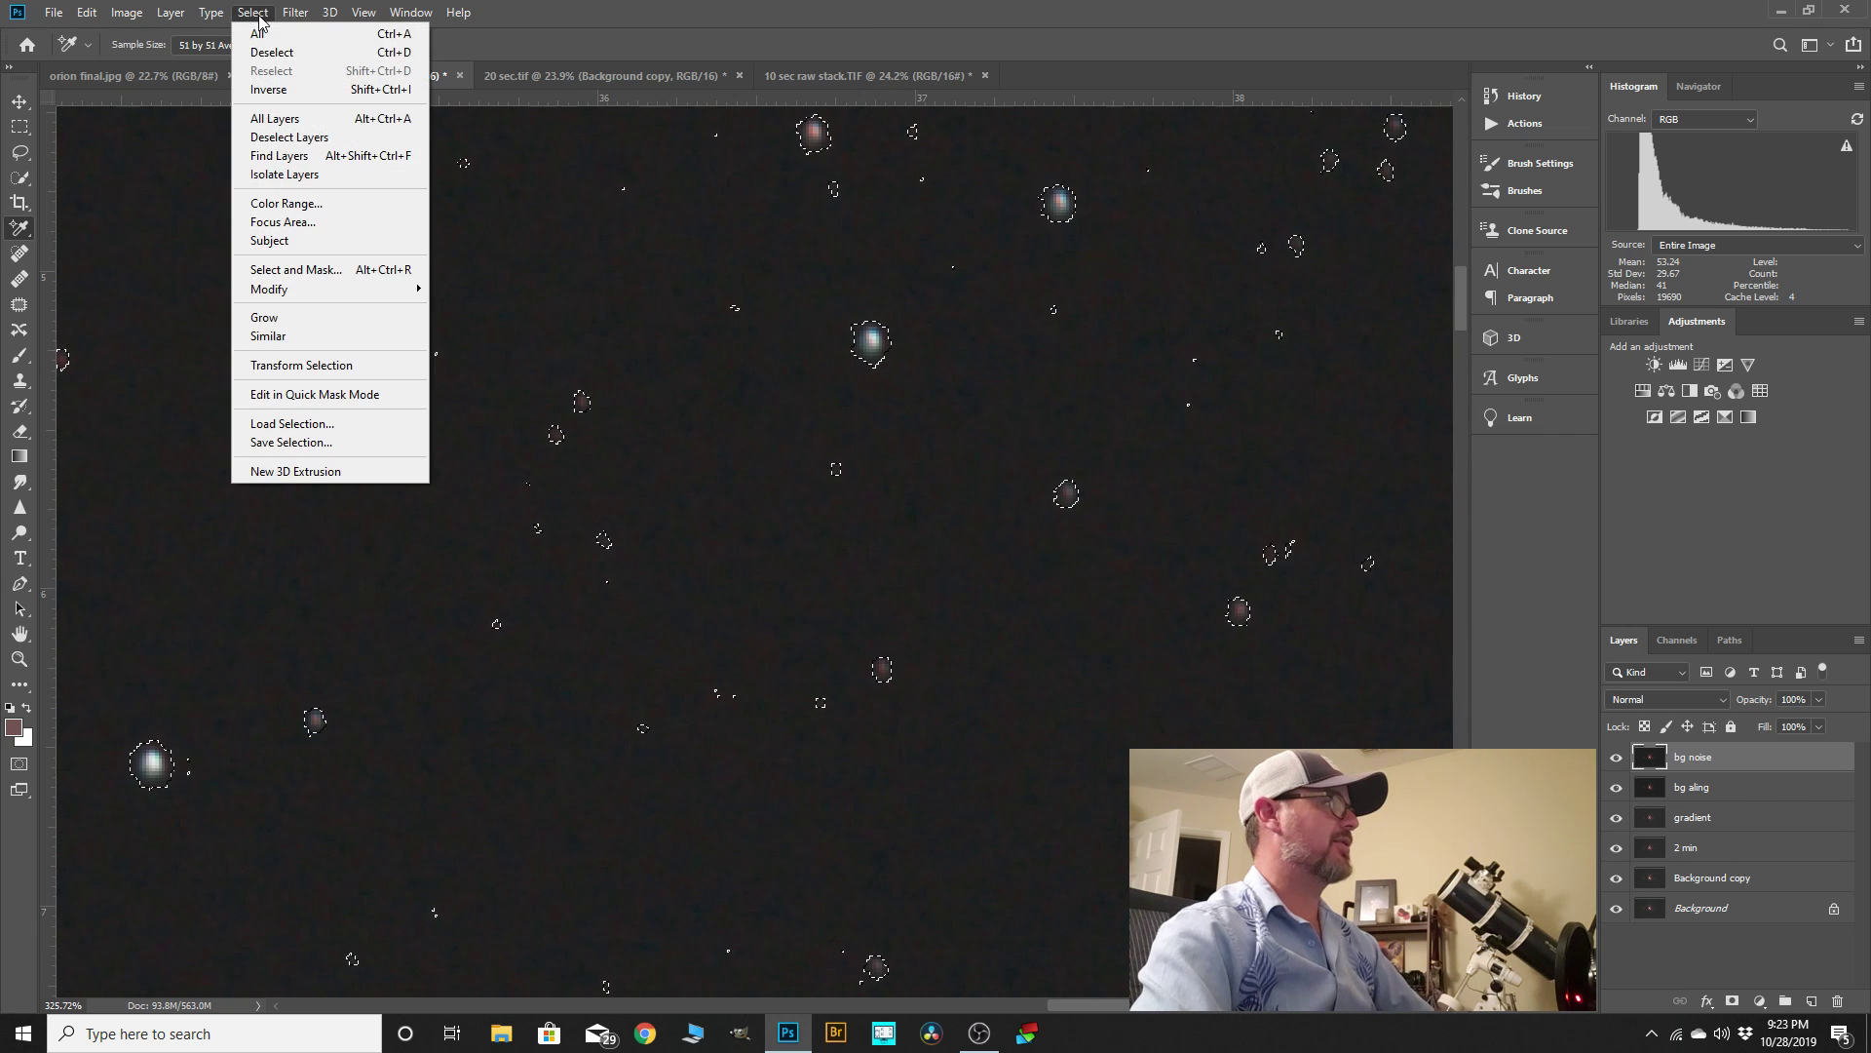
mouse_move(275, 289)
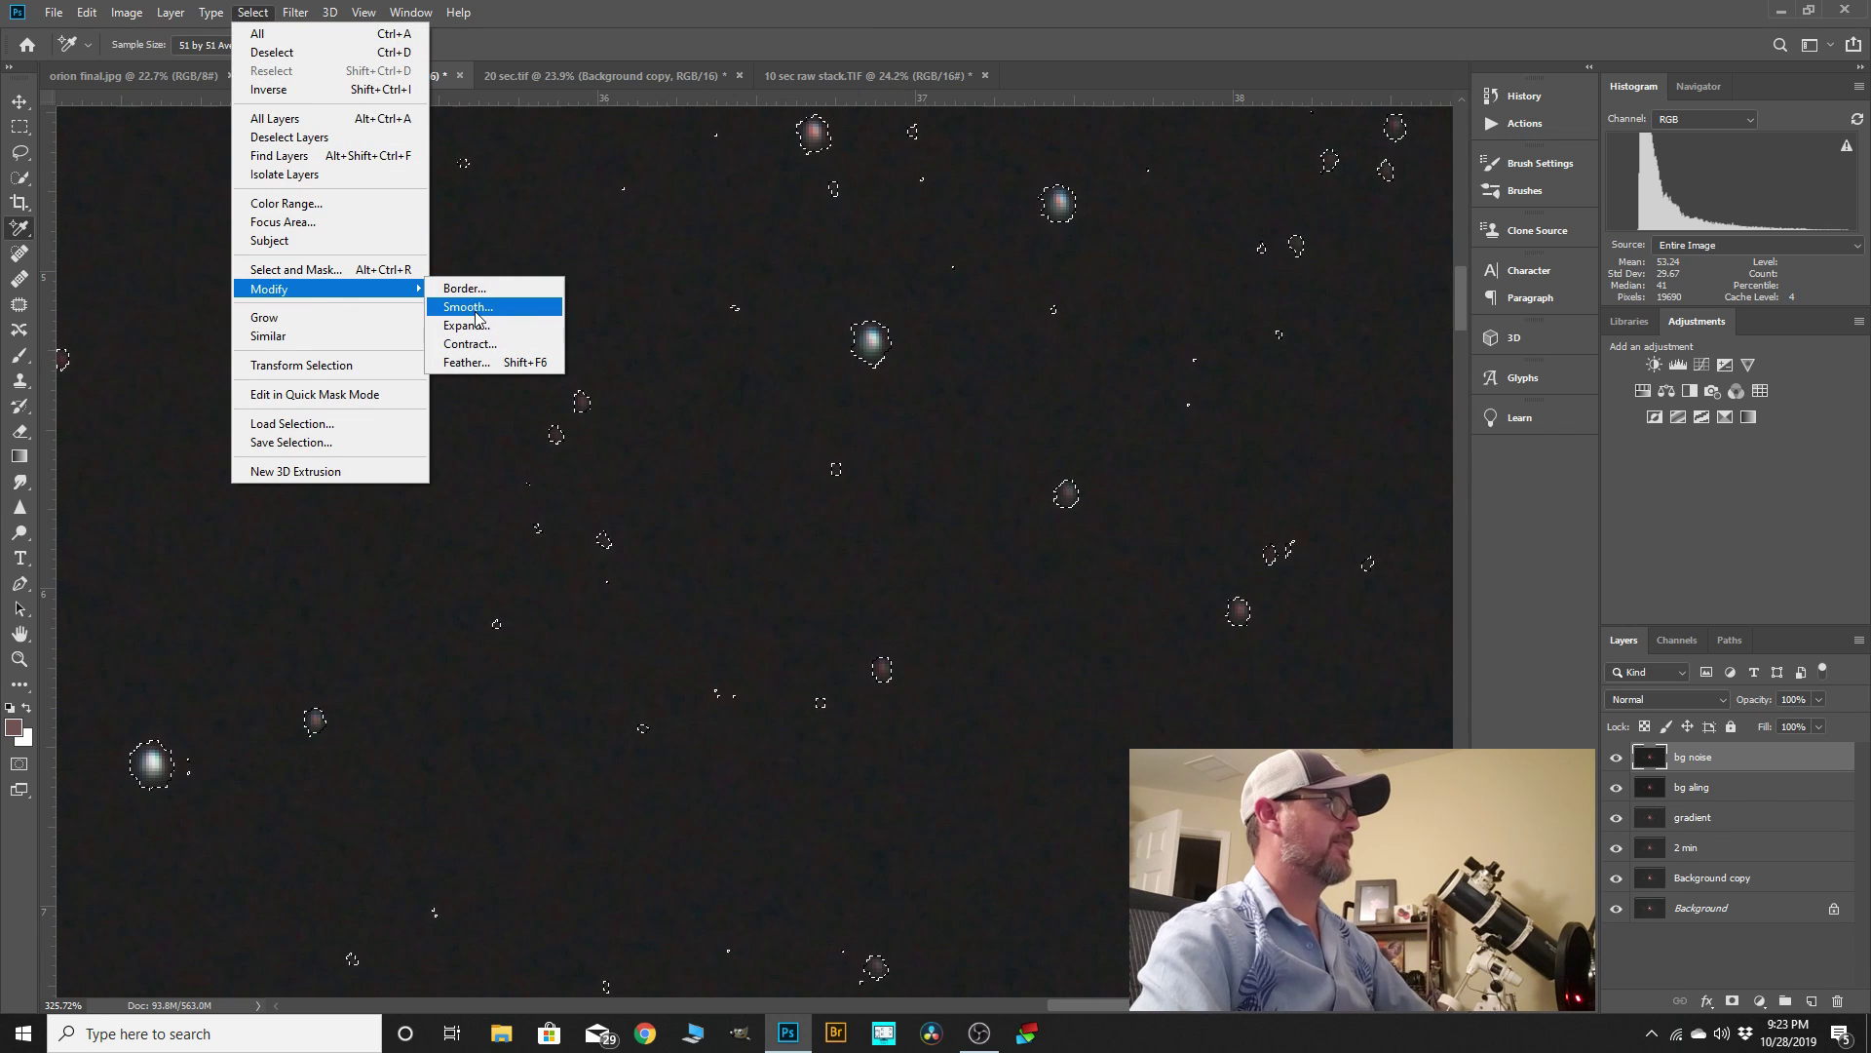
left_click(466, 325)
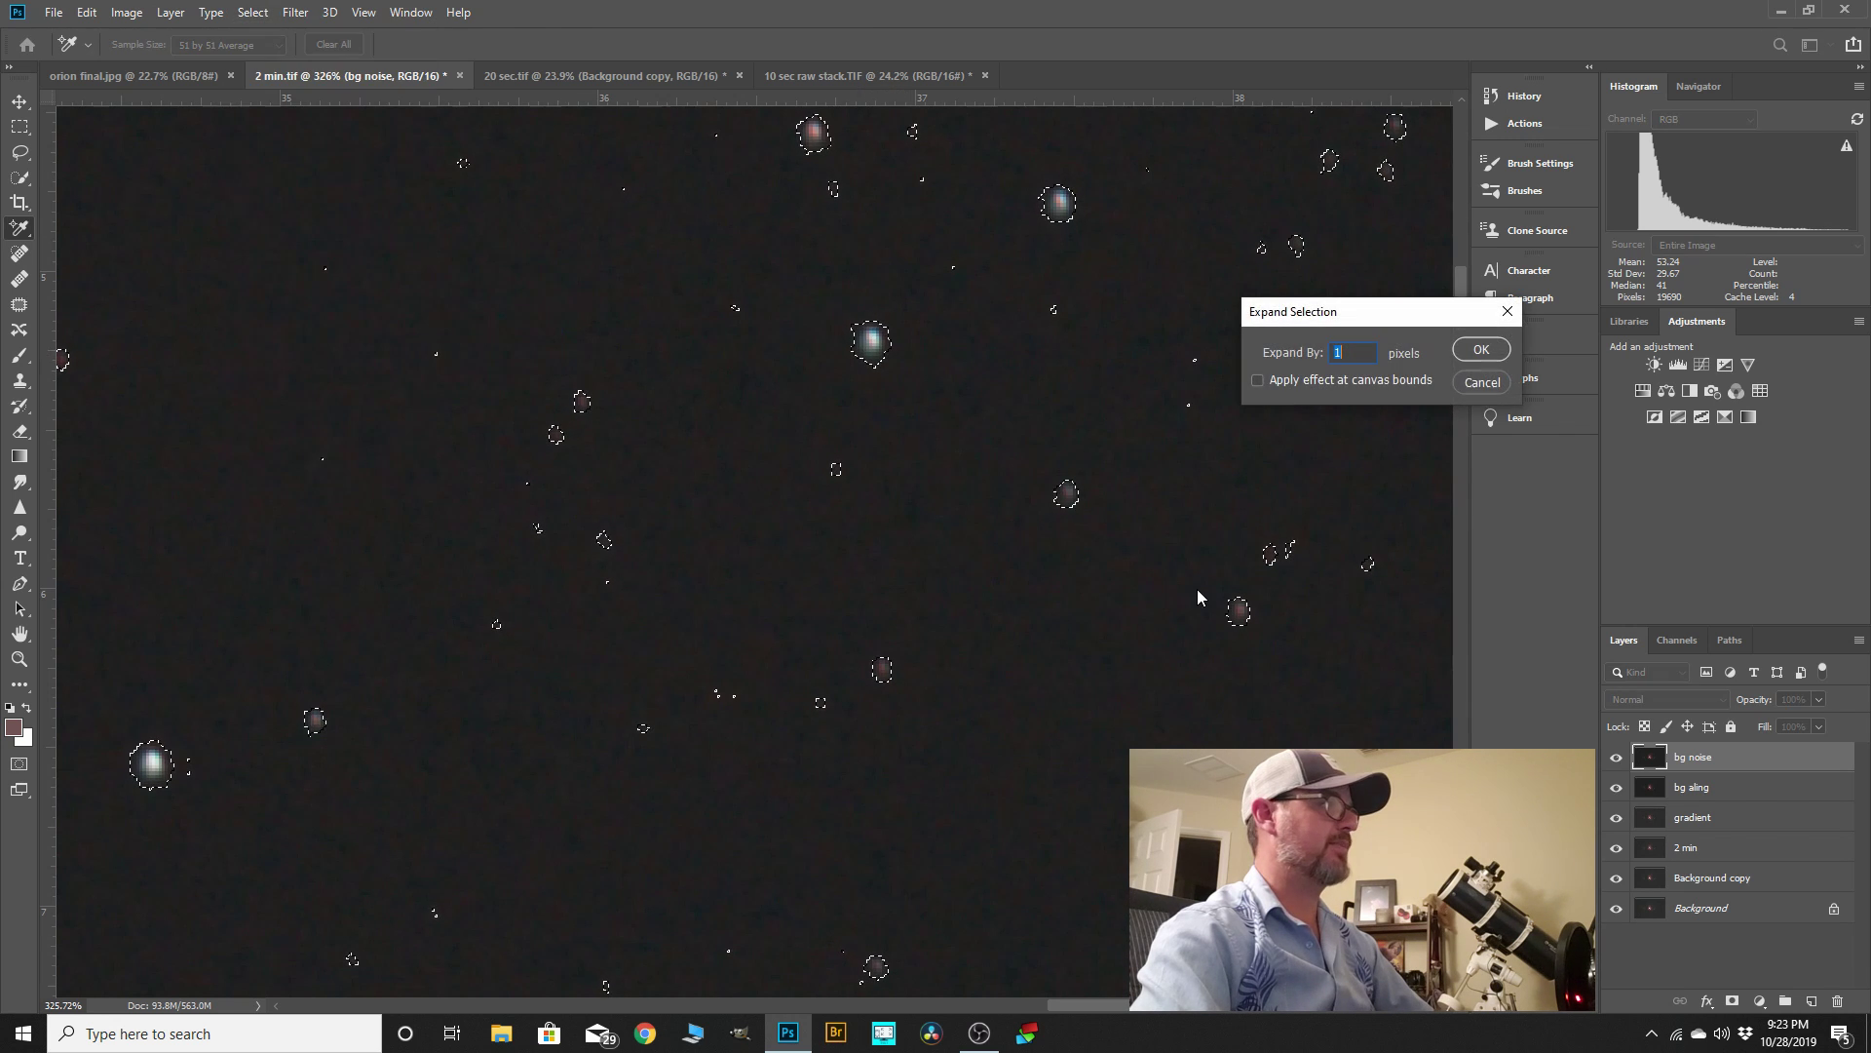
left_click(1492, 356)
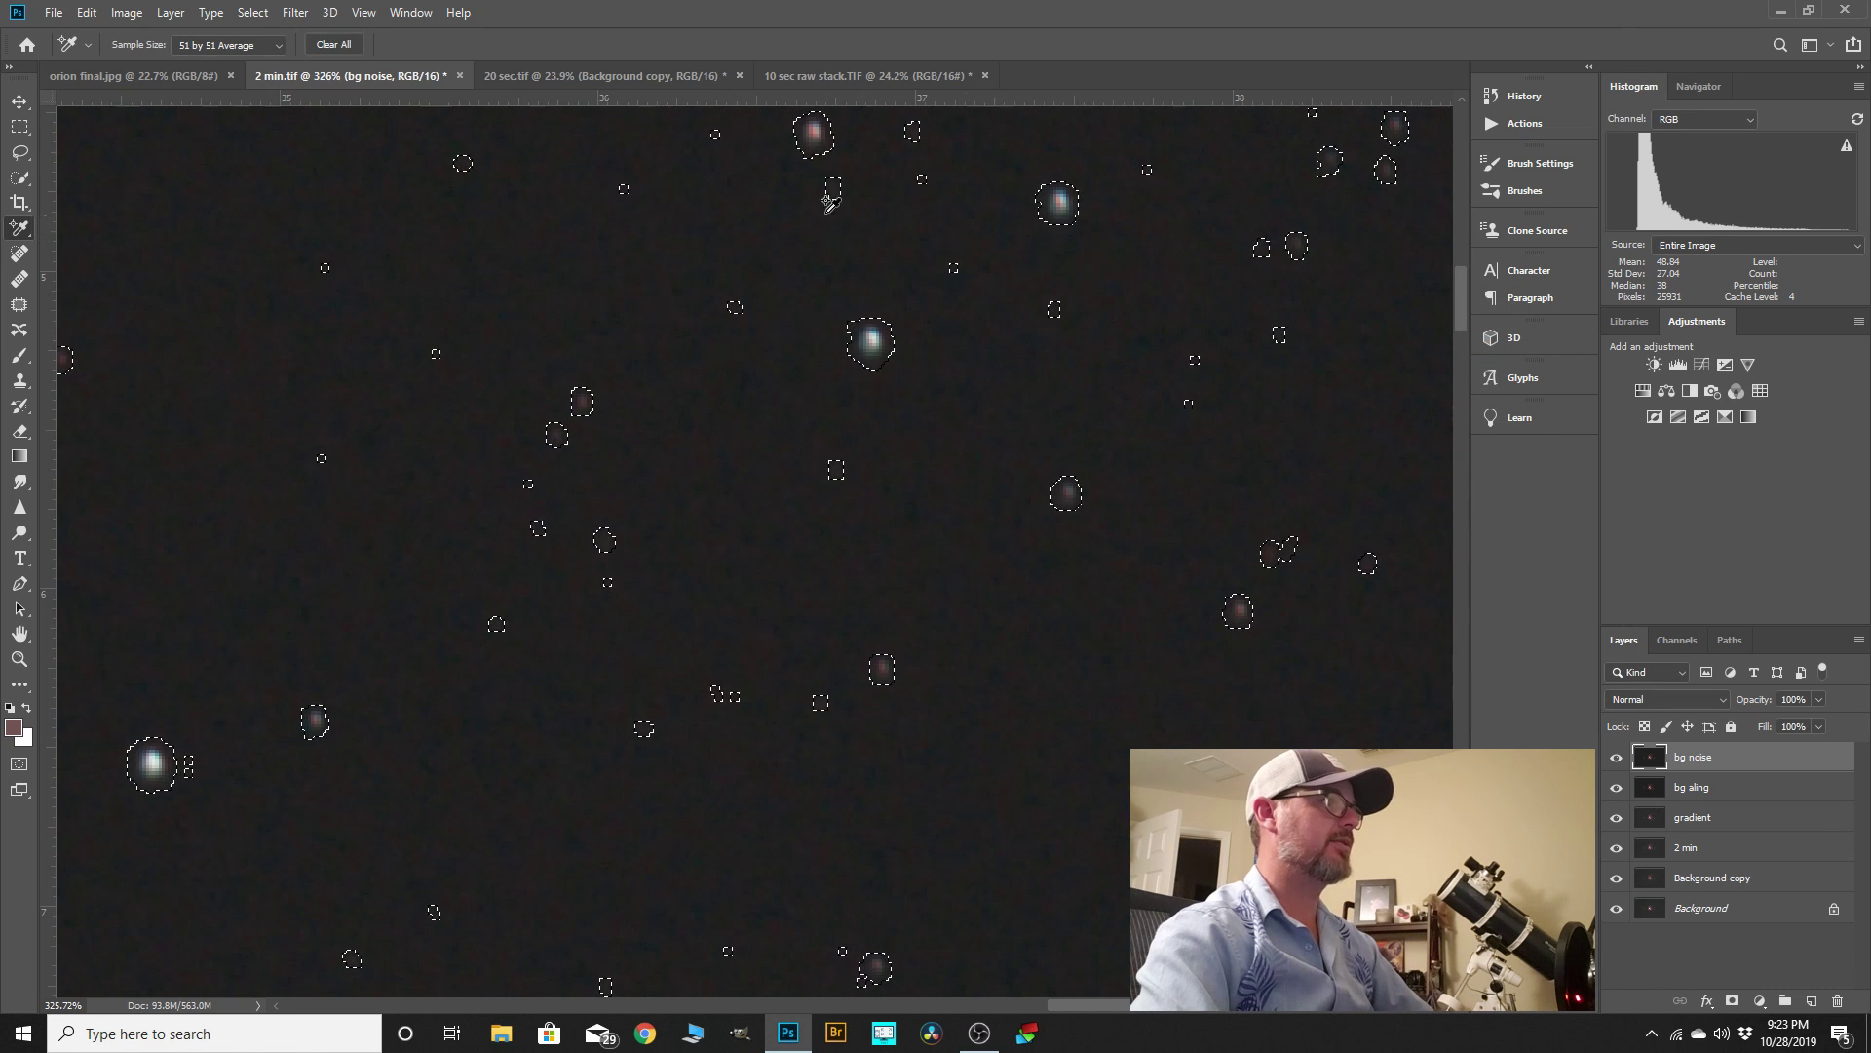
- Feather the star and nebula selection by 3 pixels and expand it by 1 pixel
left_click(254, 13)
mouse_move(288, 294)
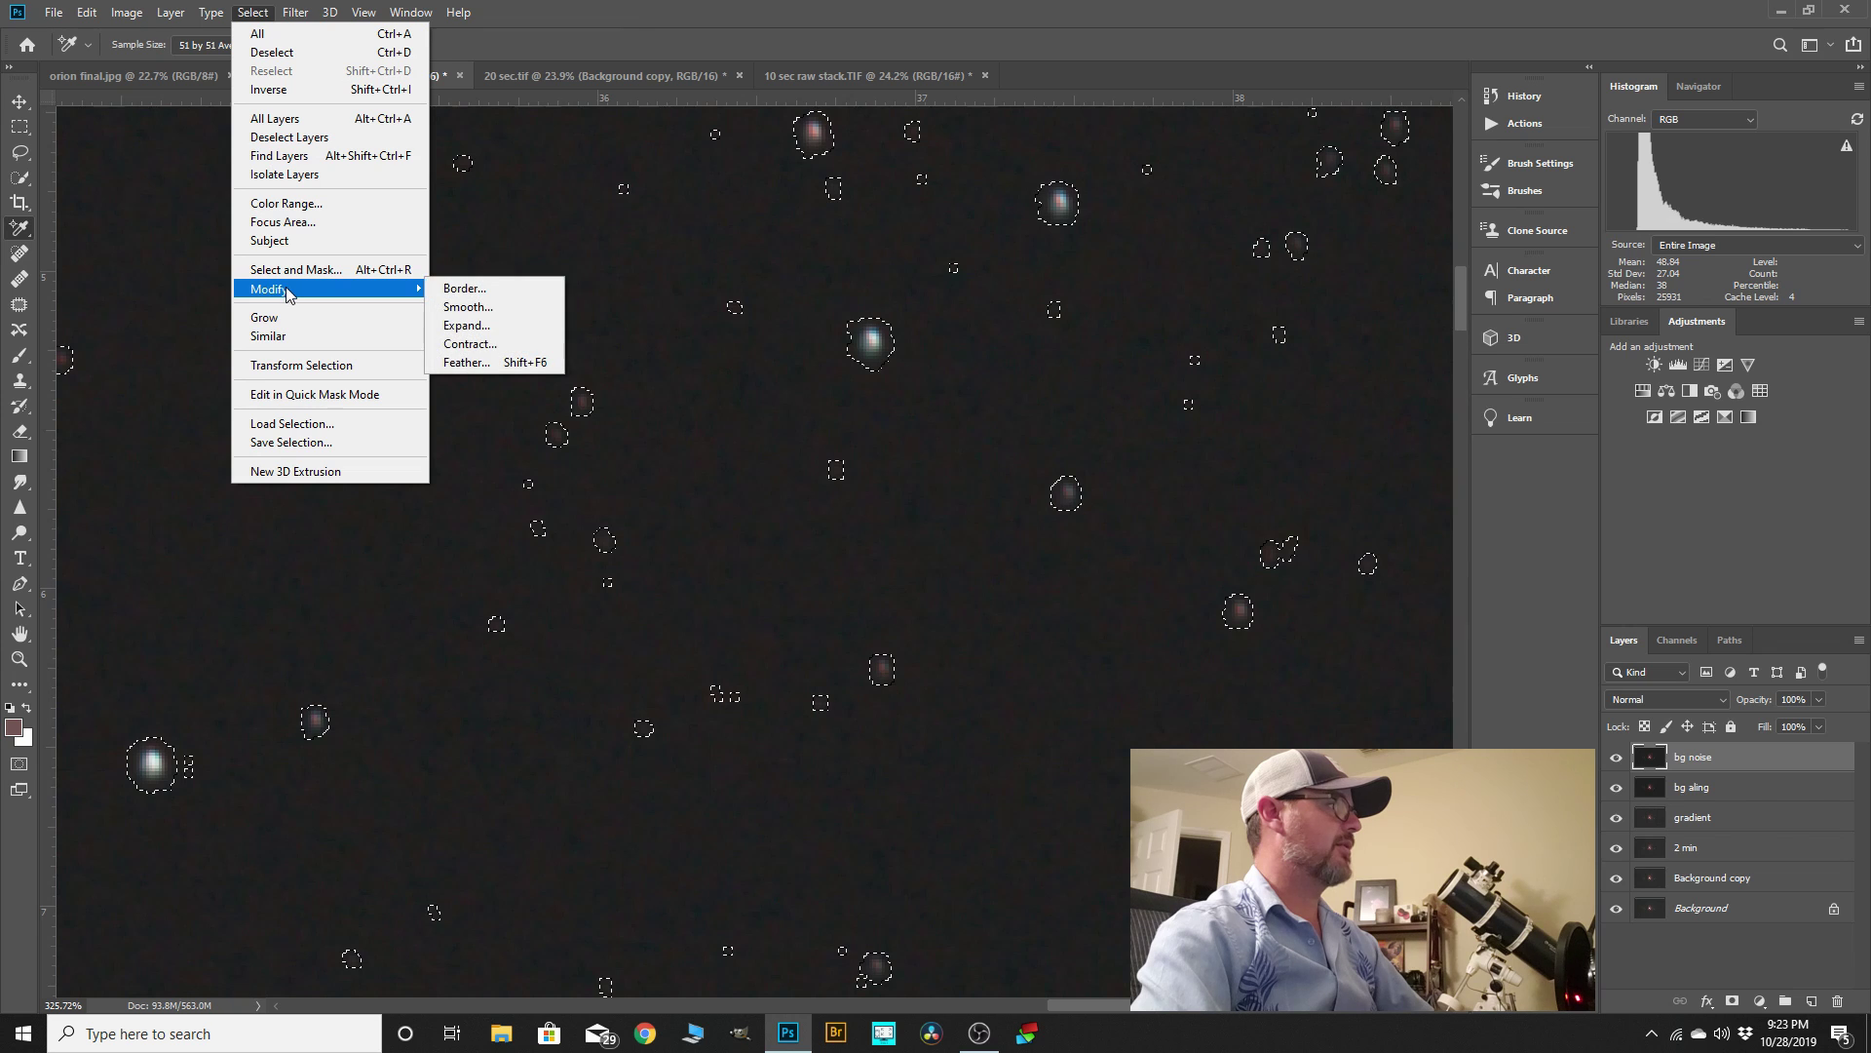
left_click(468, 362)
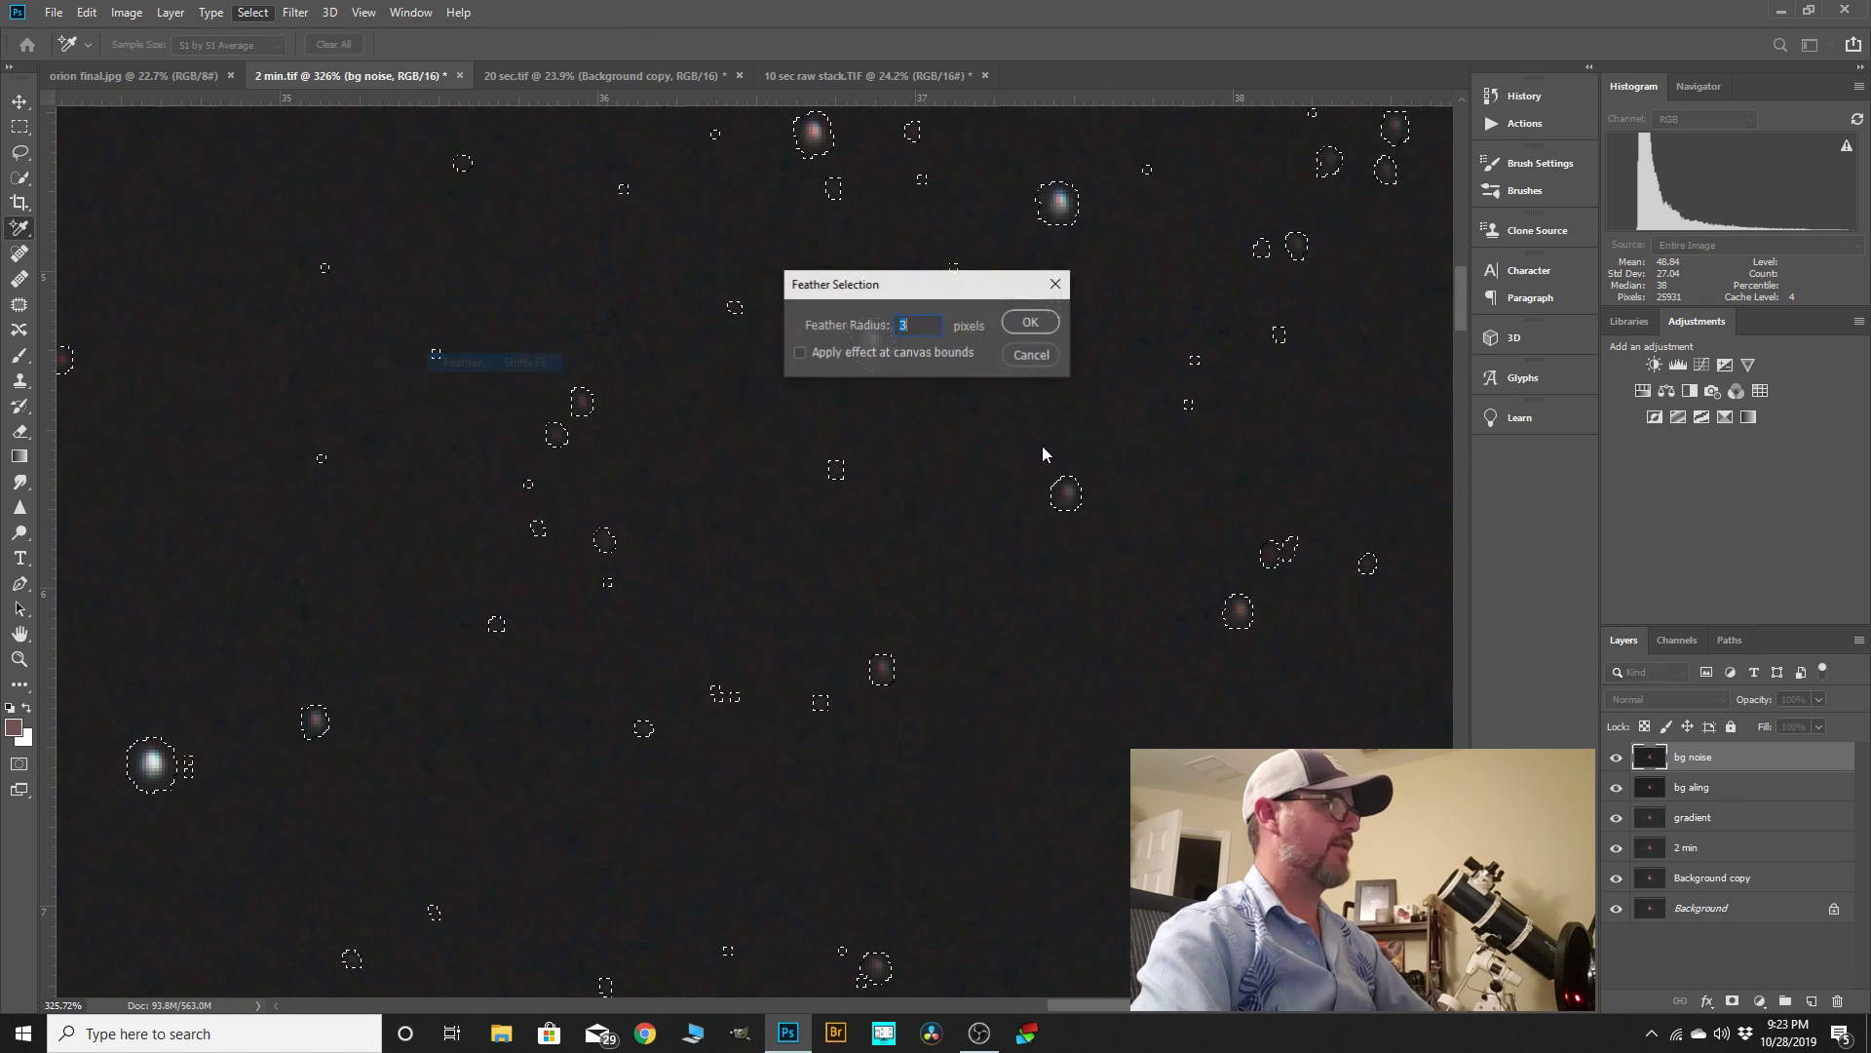
left_click(1023, 326)
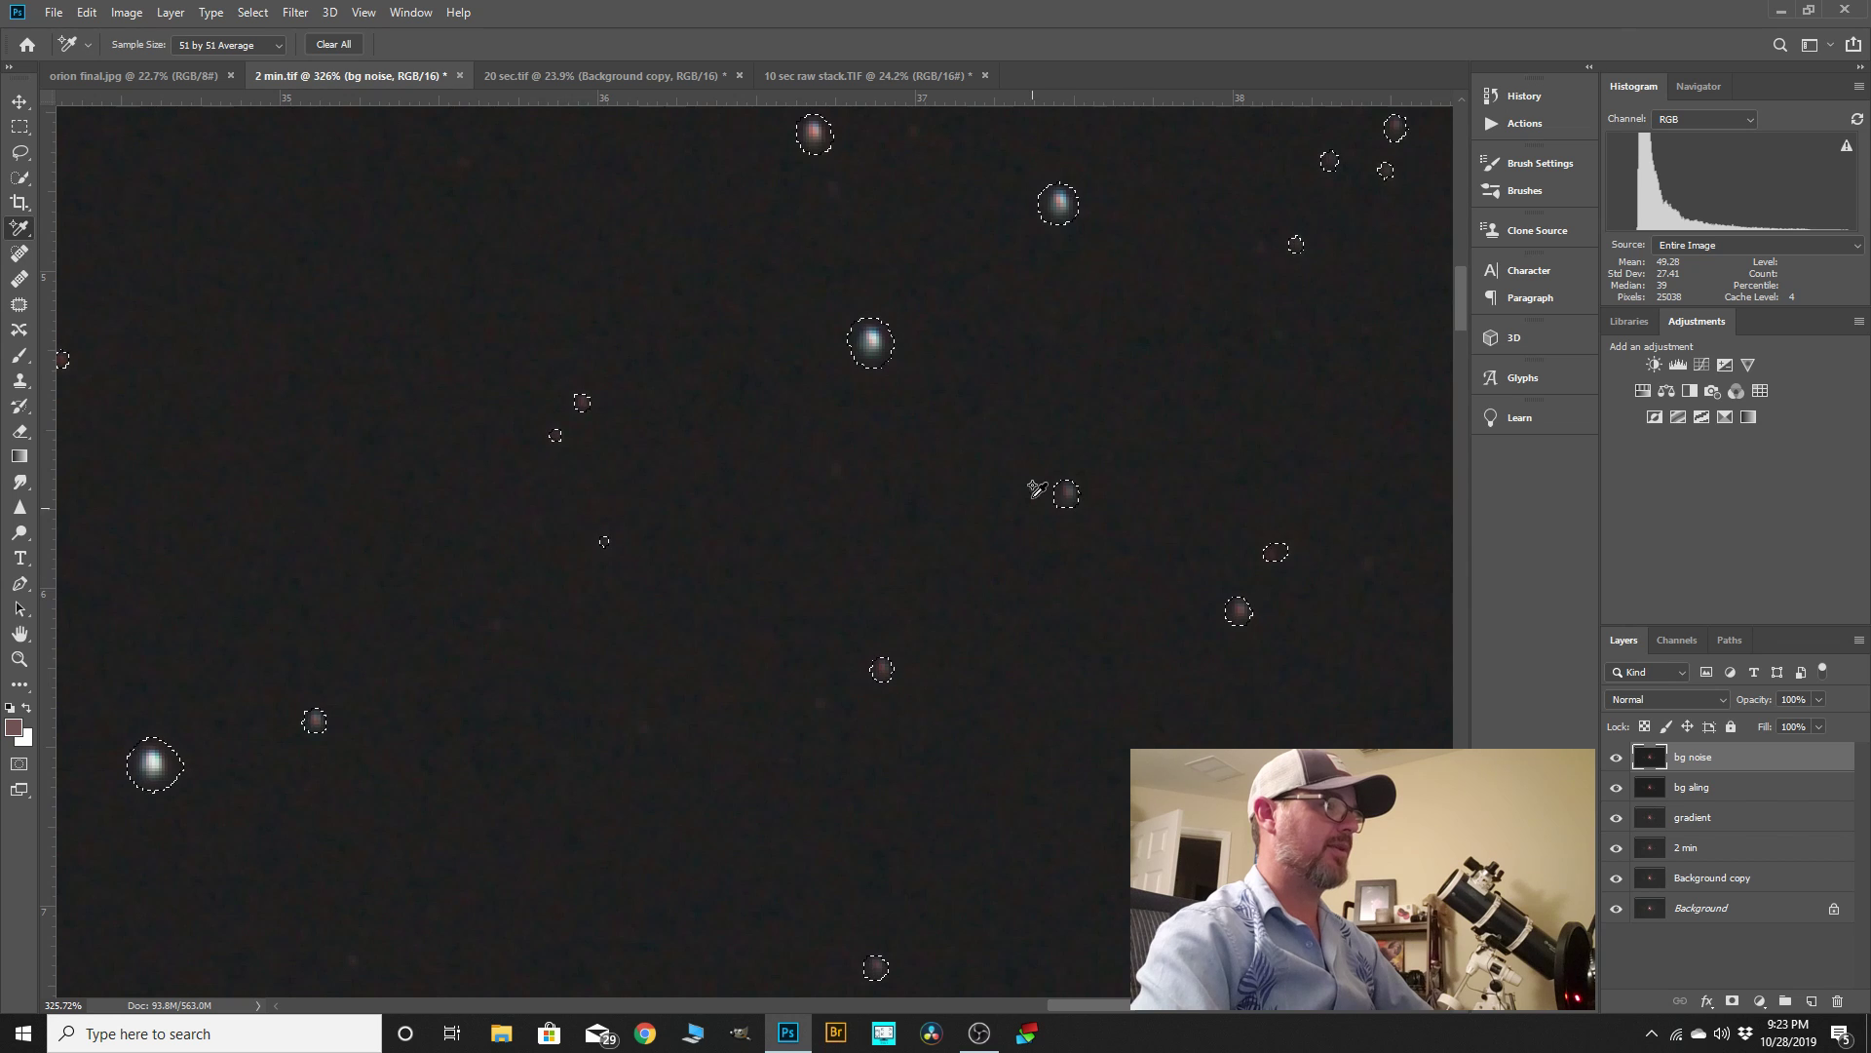
left_click(253, 12)
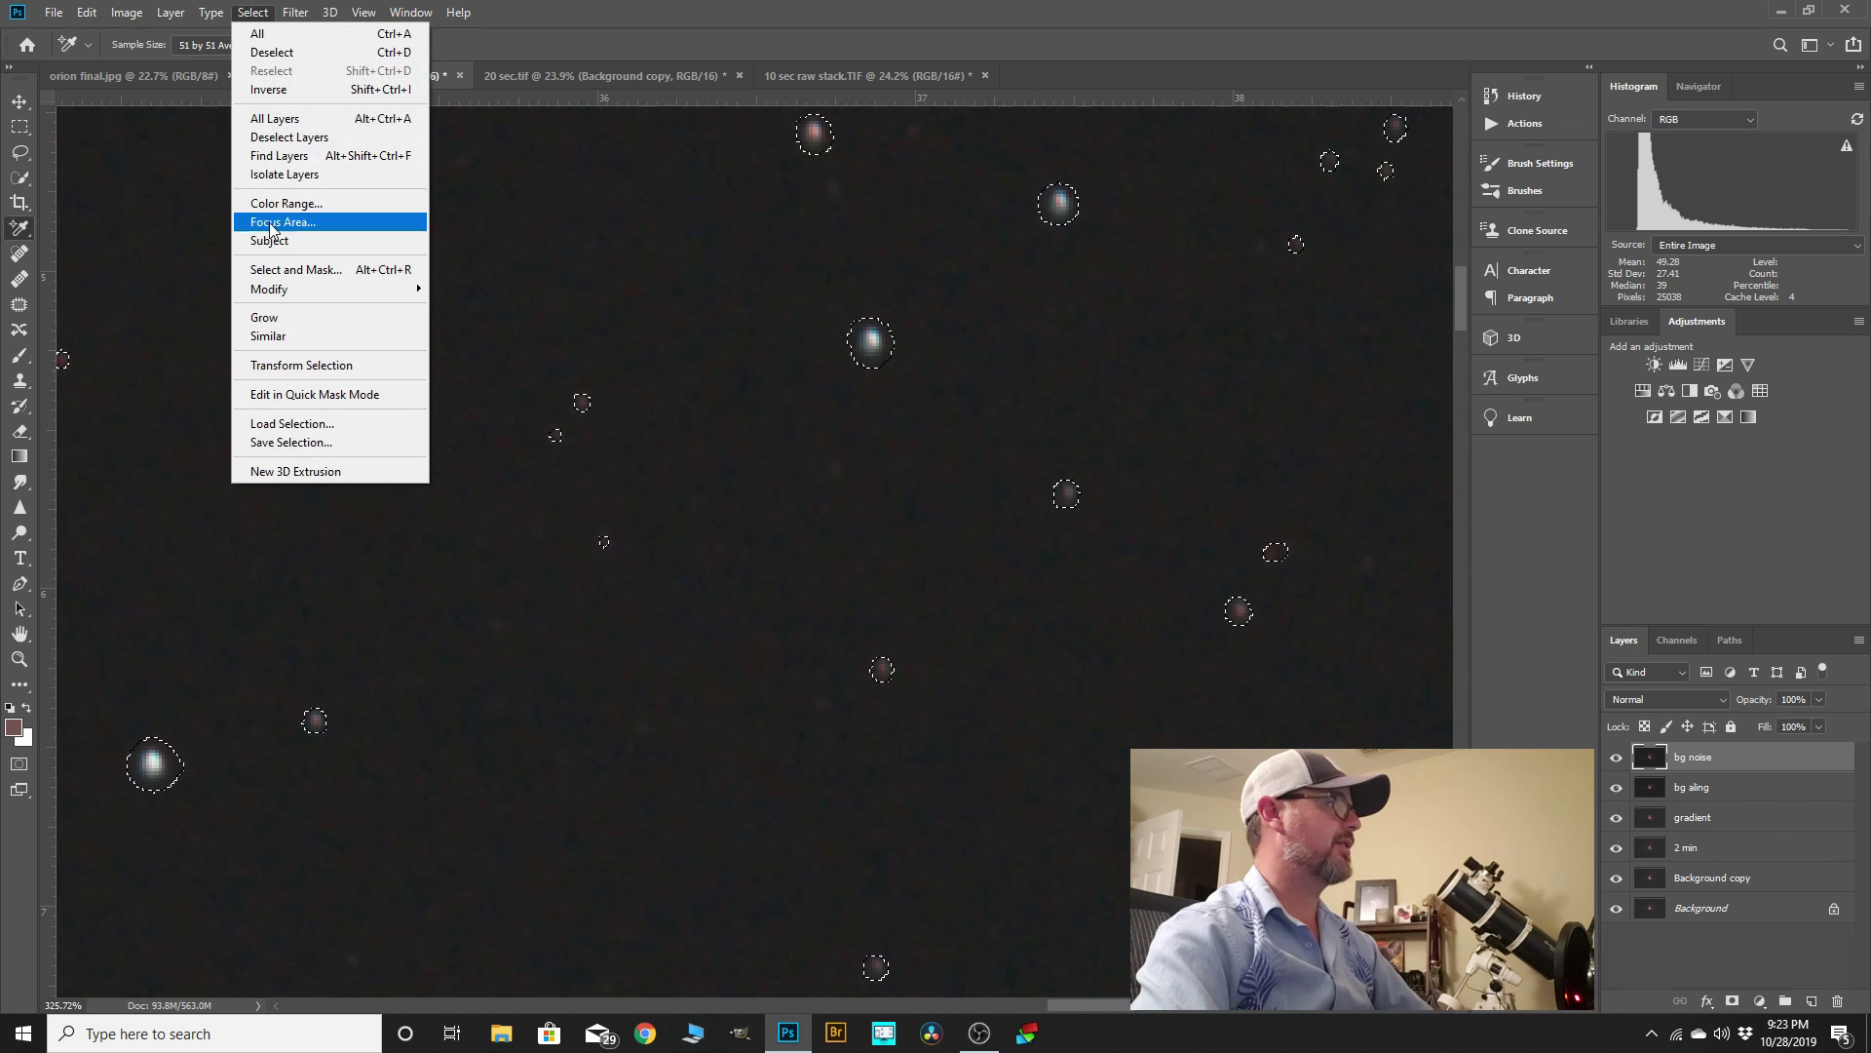
mouse_move(285, 293)
left_click(497, 329)
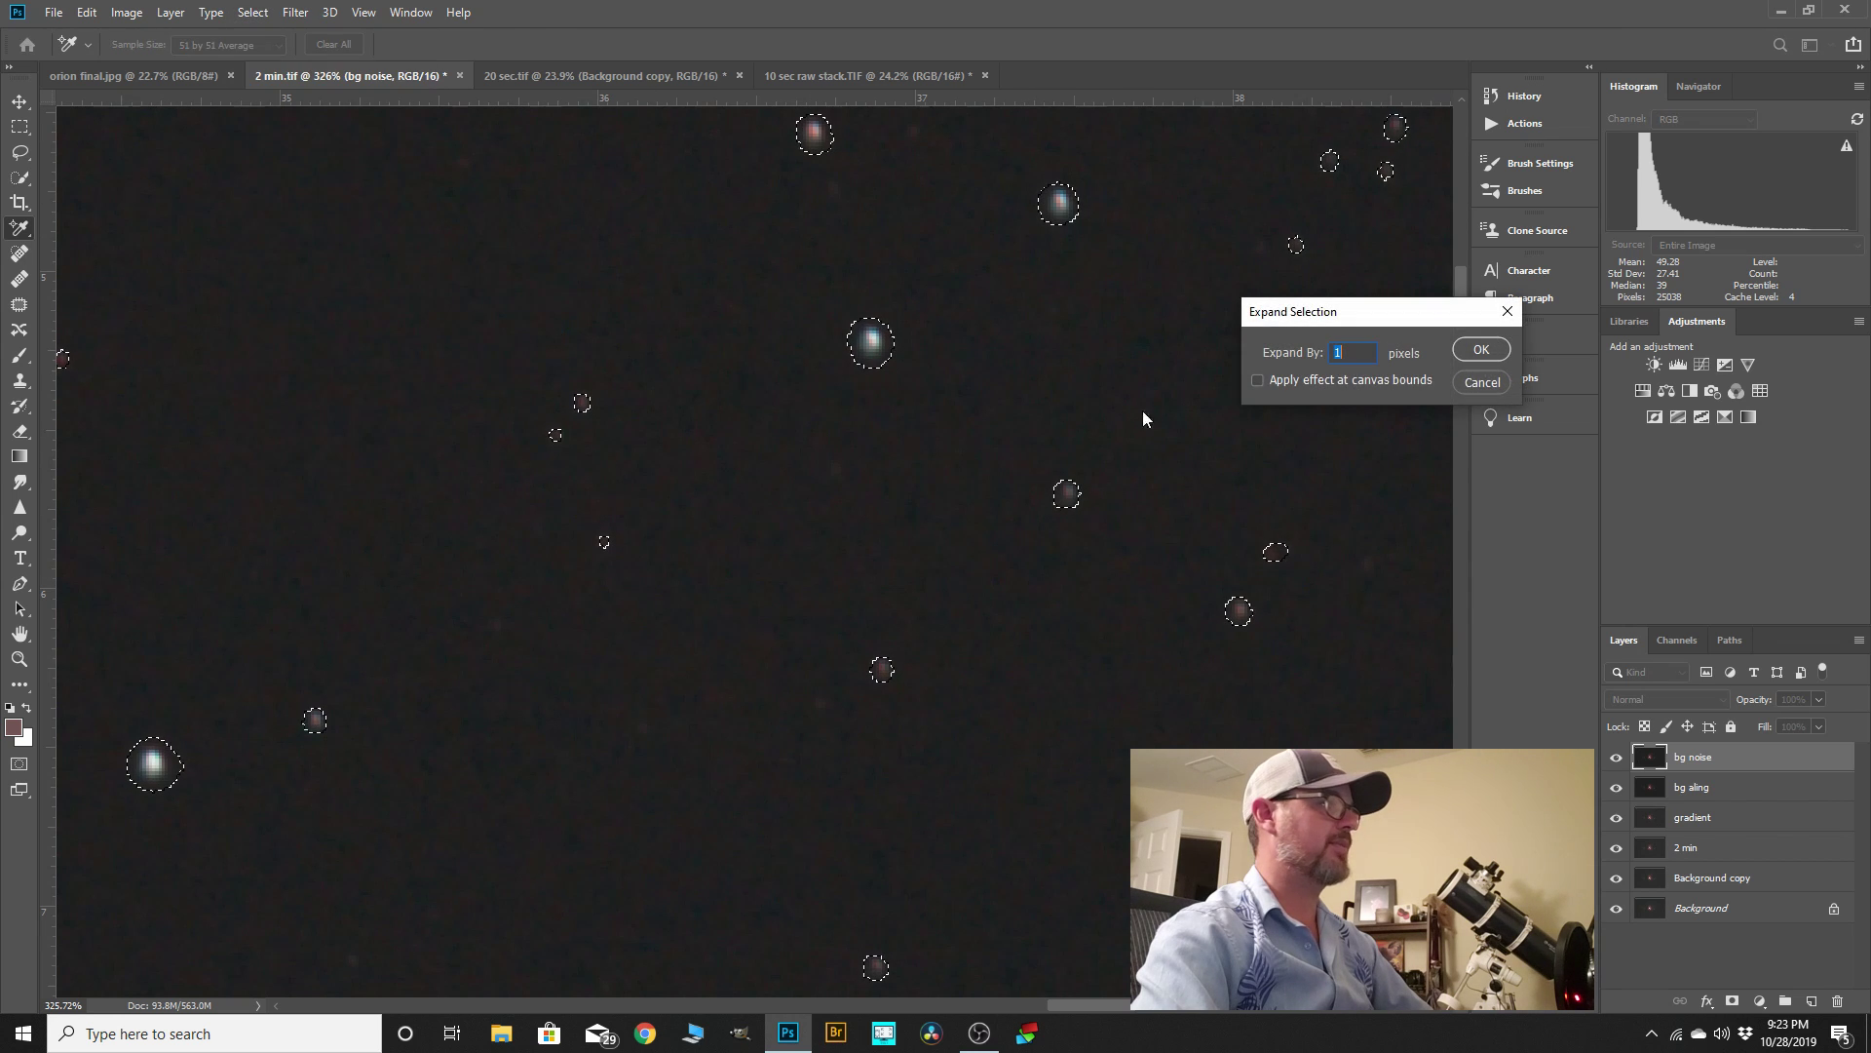
left_click(1481, 349)
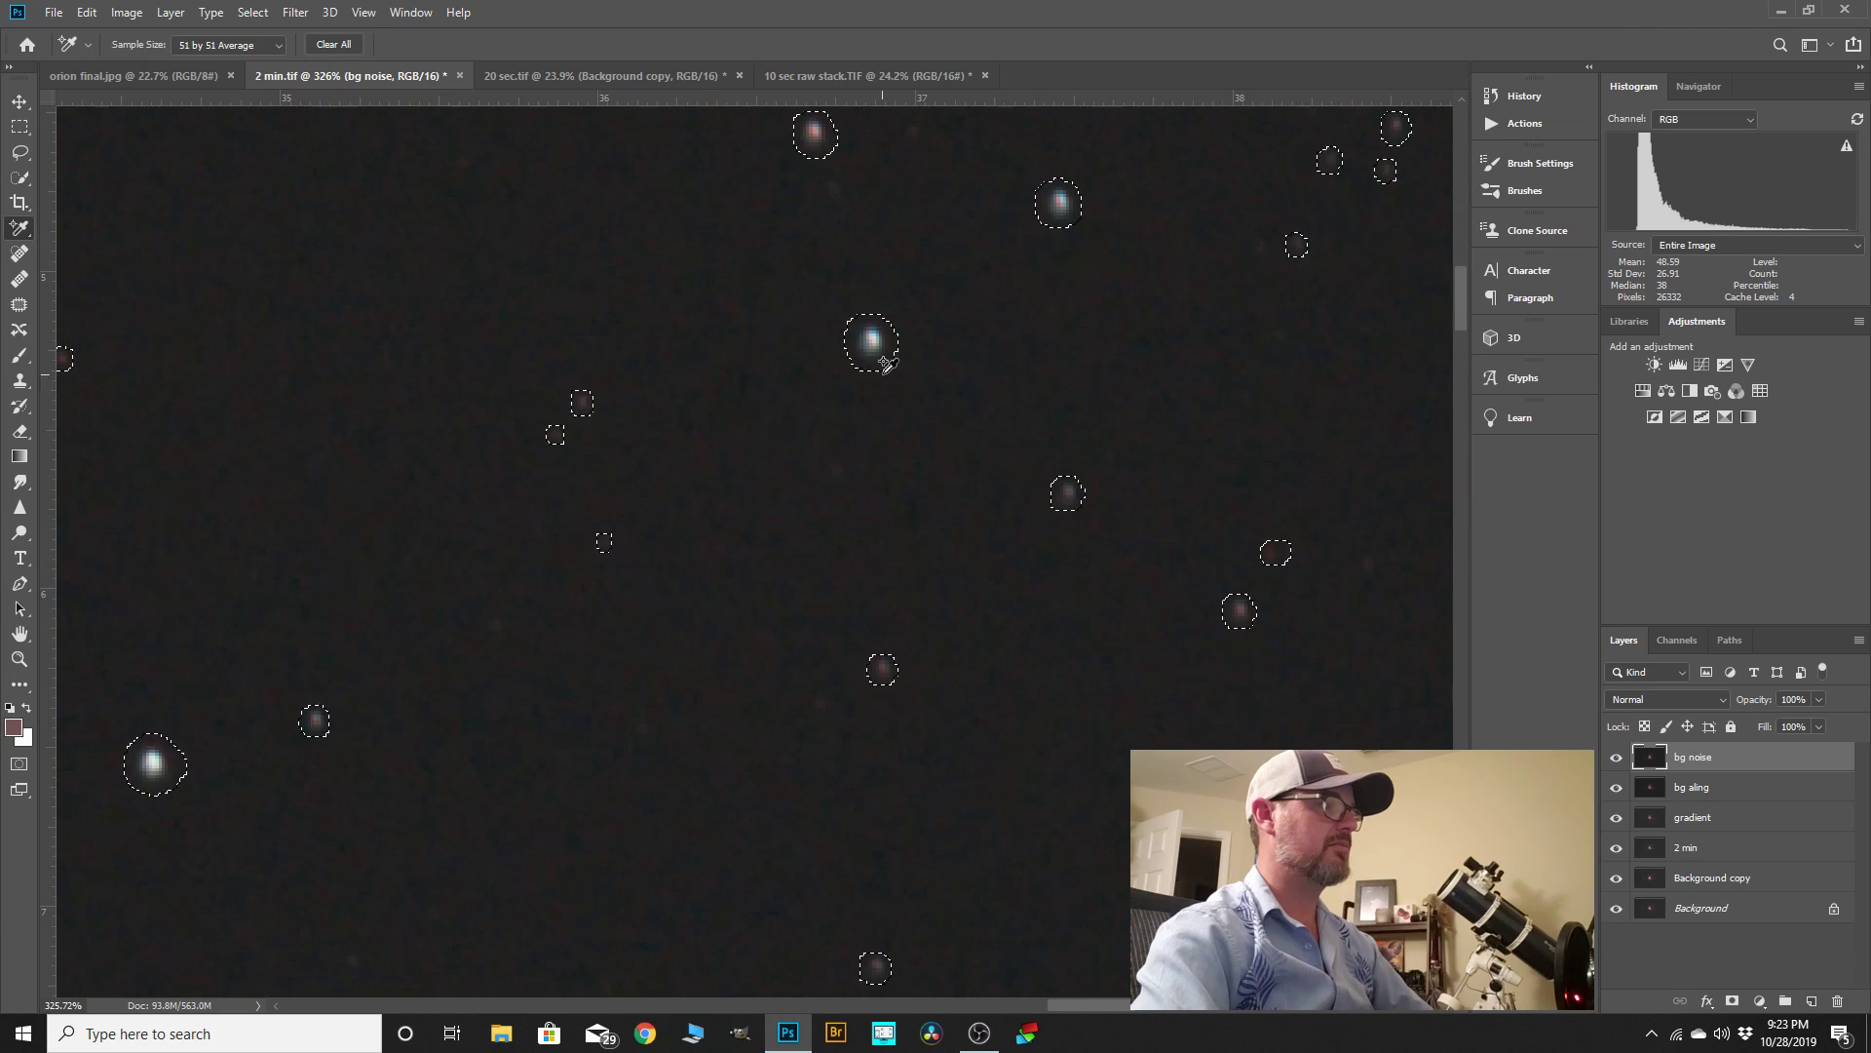
- Copy the selected stars and nebula from the bg noise layer onto a new layer
scroll(984, 320, "down", 2)
scroll(1069, 282, "down", 8)
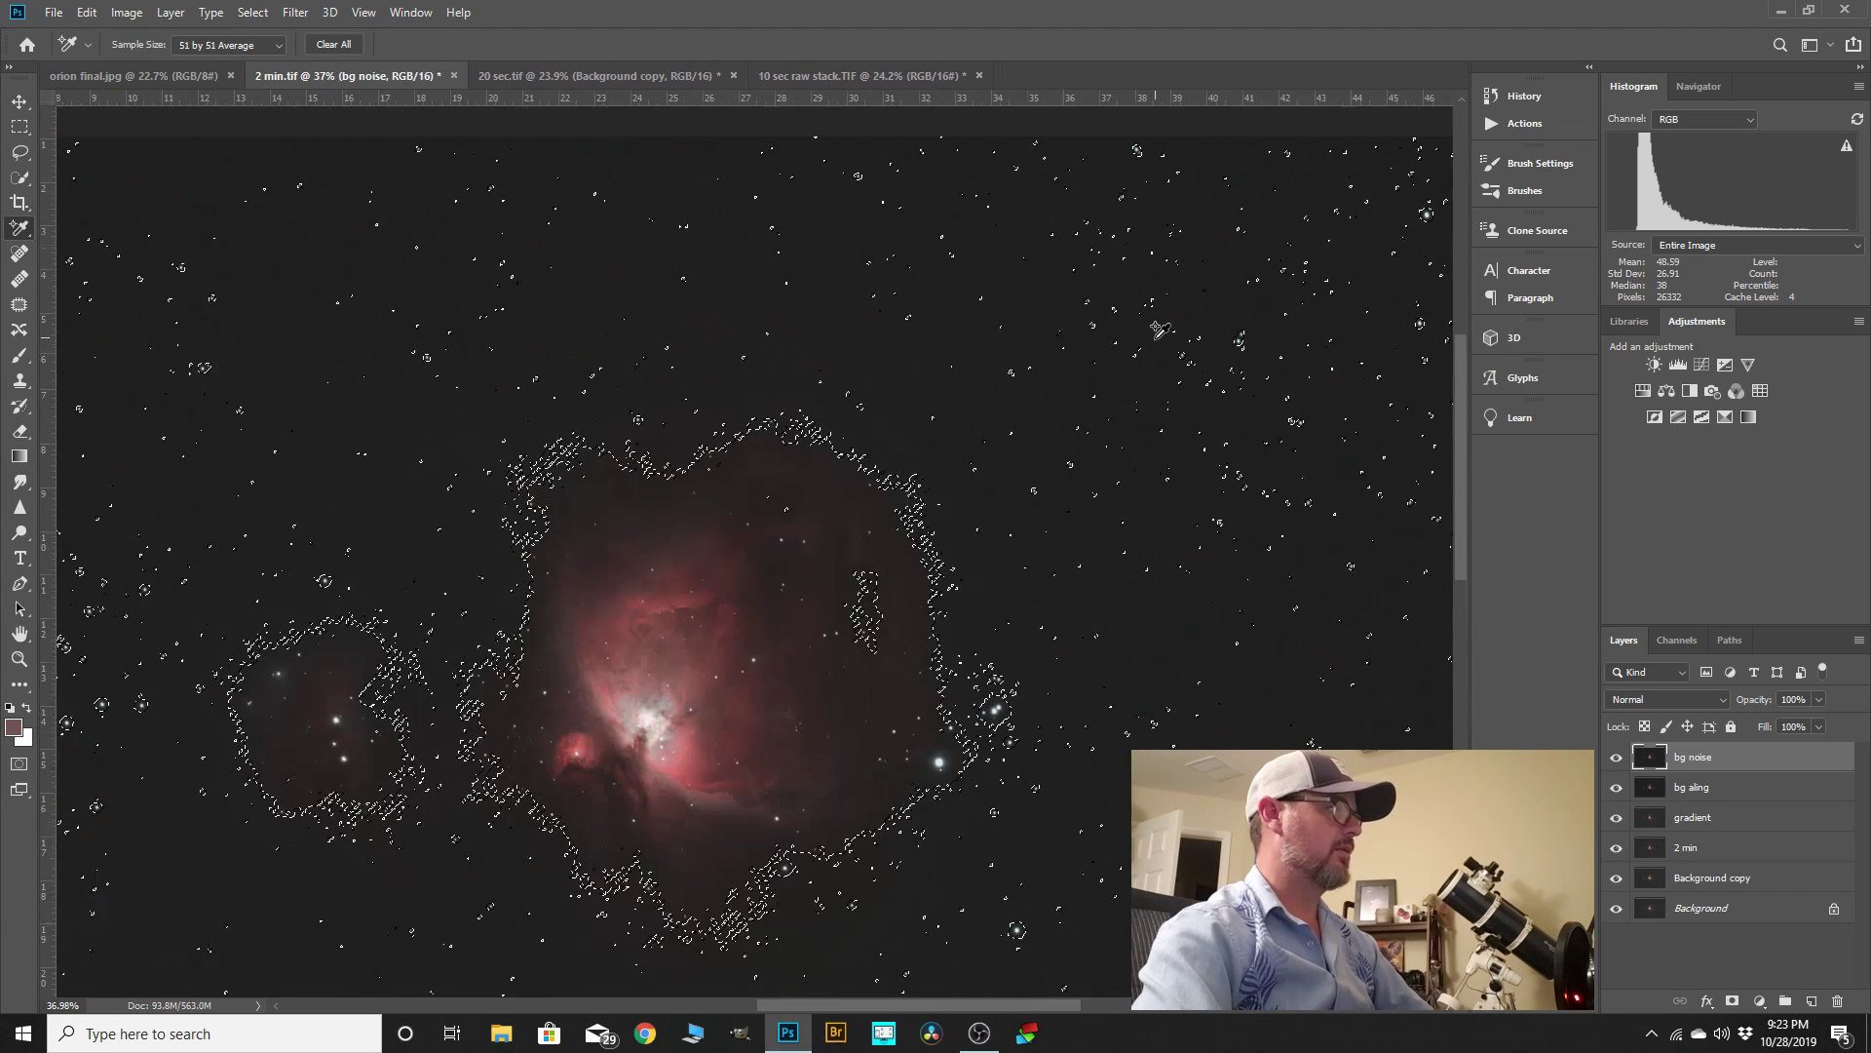
scroll(1160, 329, "down", 2)
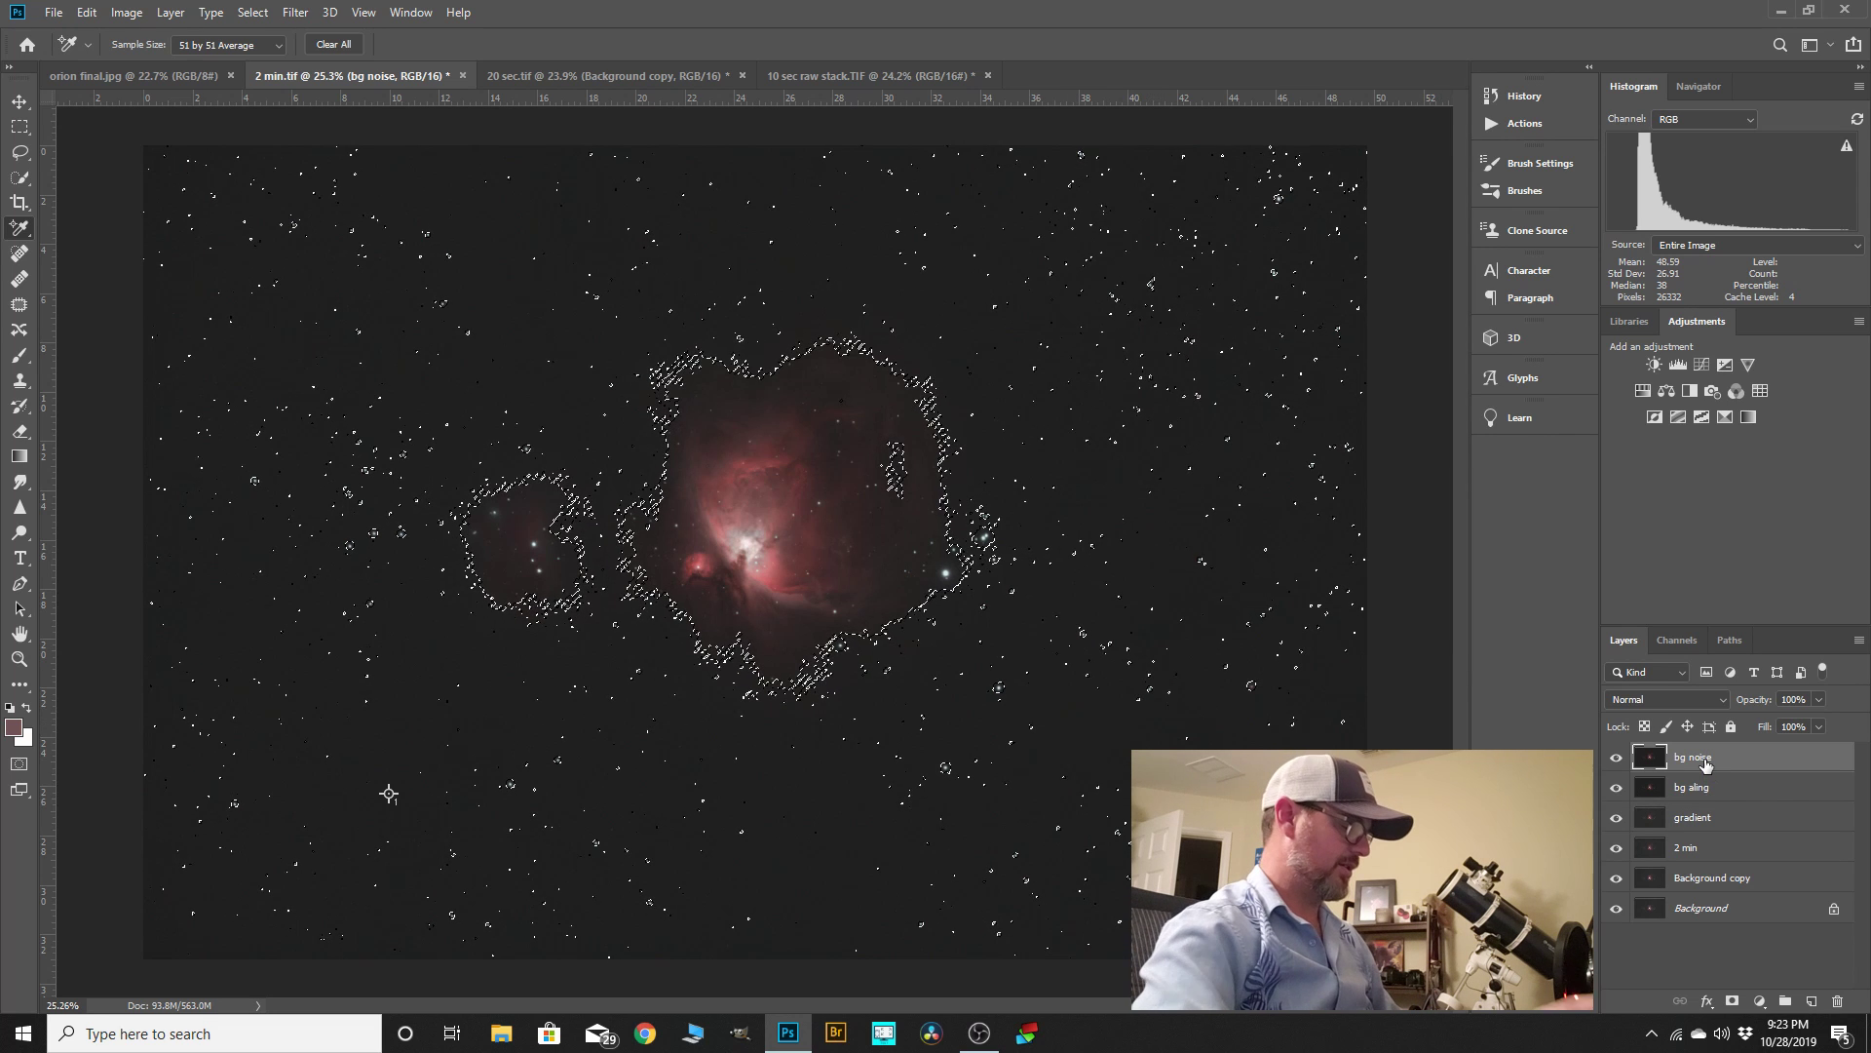
key("ctrl+shift+alt+e")
key("ctrl+d")
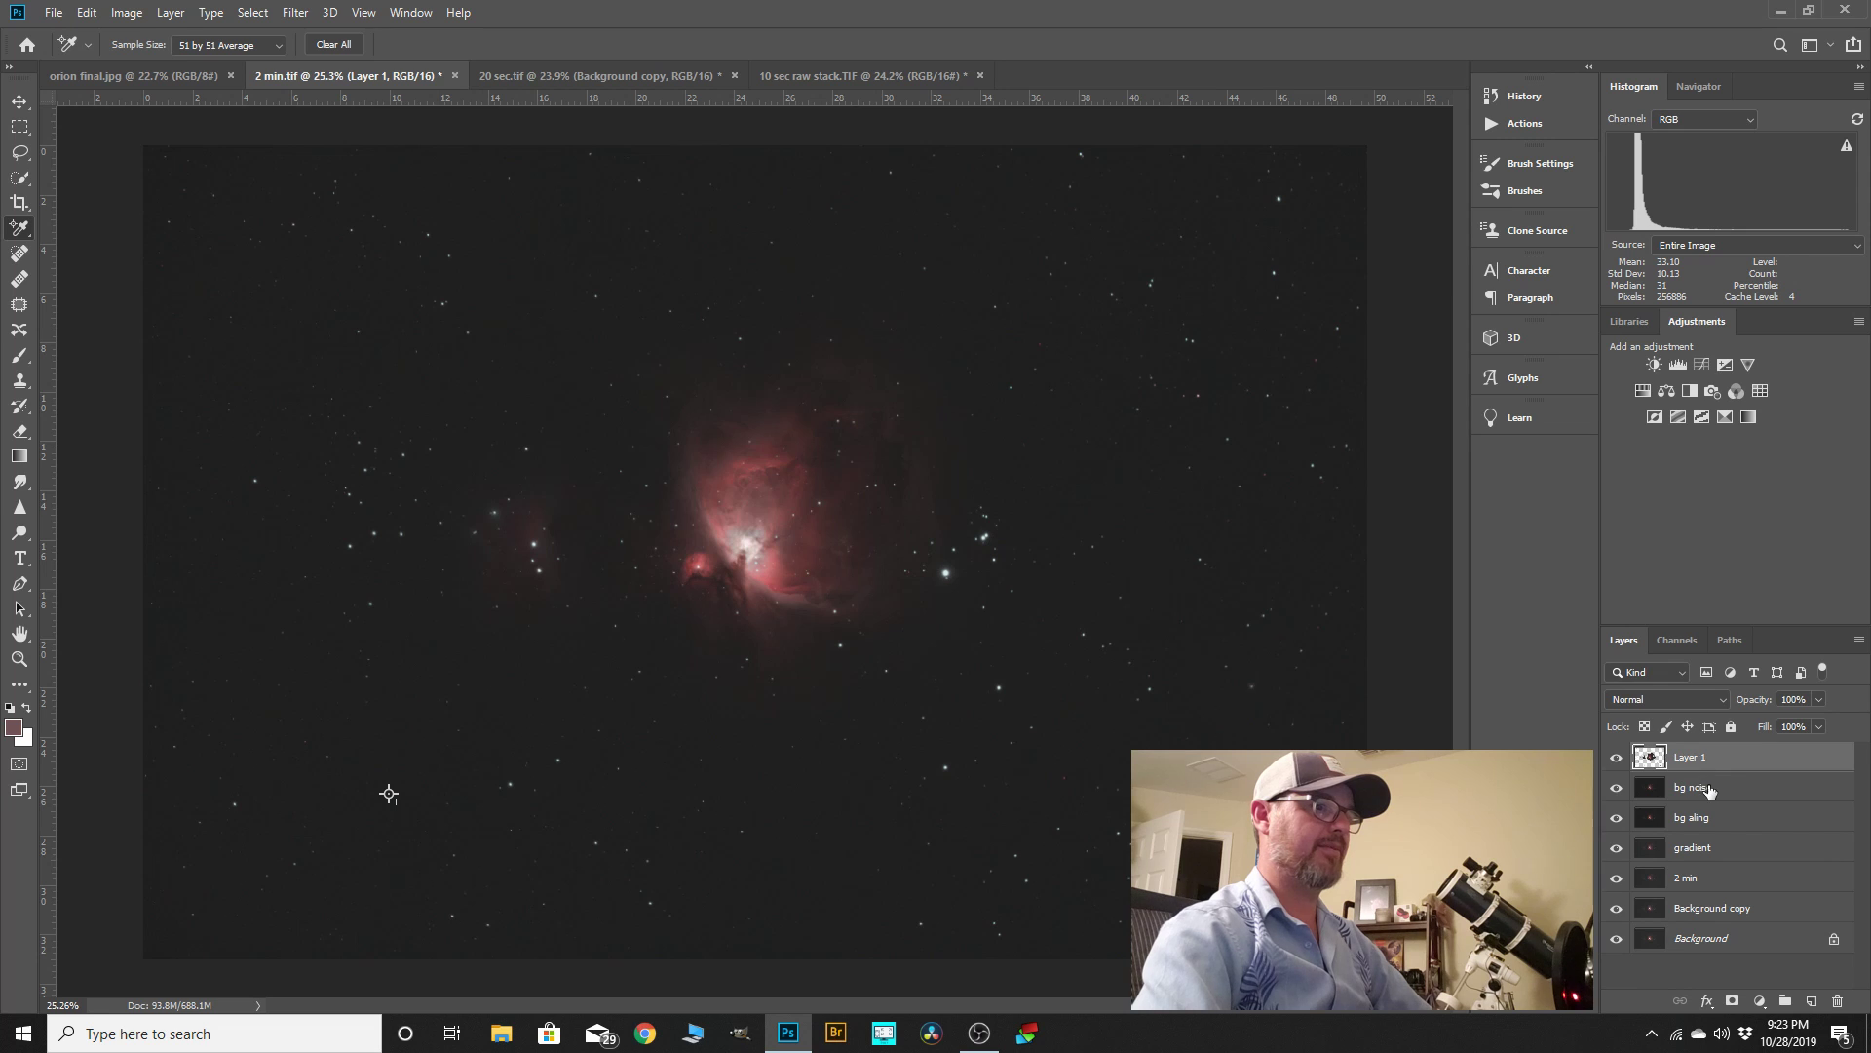
- Run the Deep Space Noise Reduction action on the bg noise layer and compare the background up close with that layer hidden and shown
left_click(1708, 790)
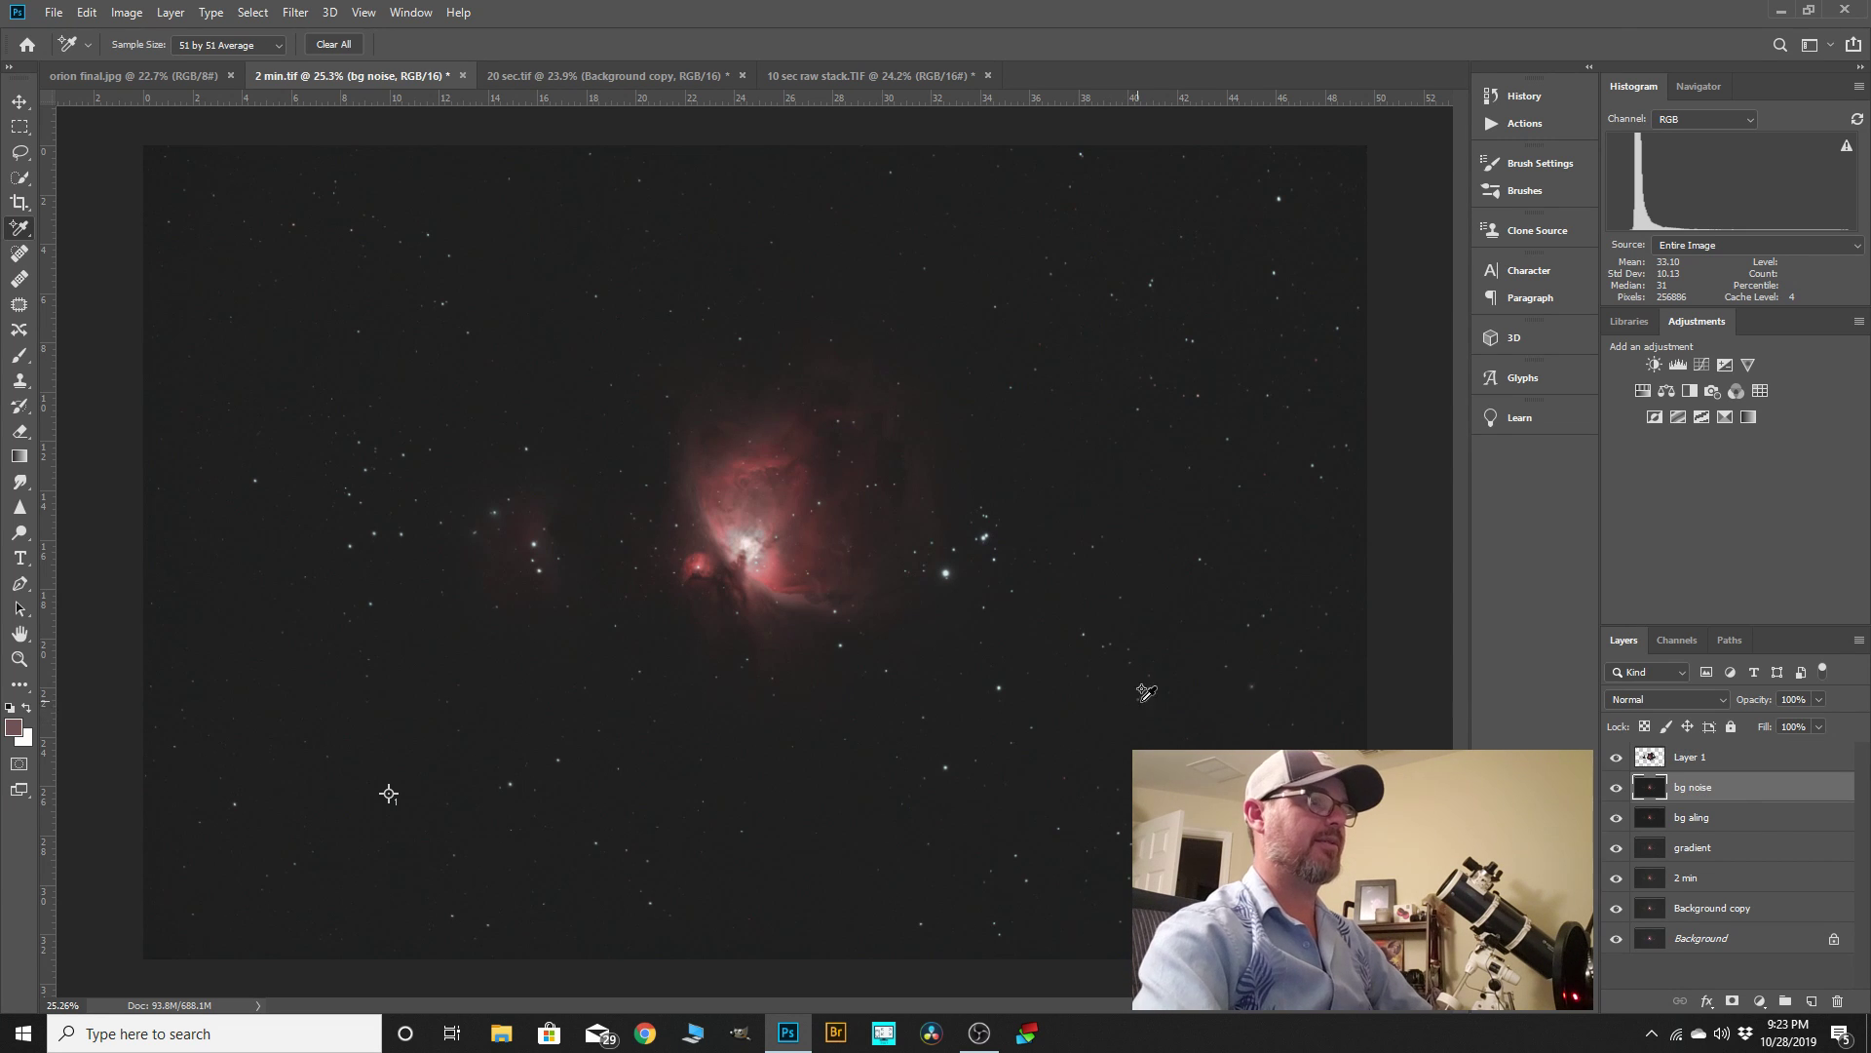
scroll(1312, 721, "up", 5)
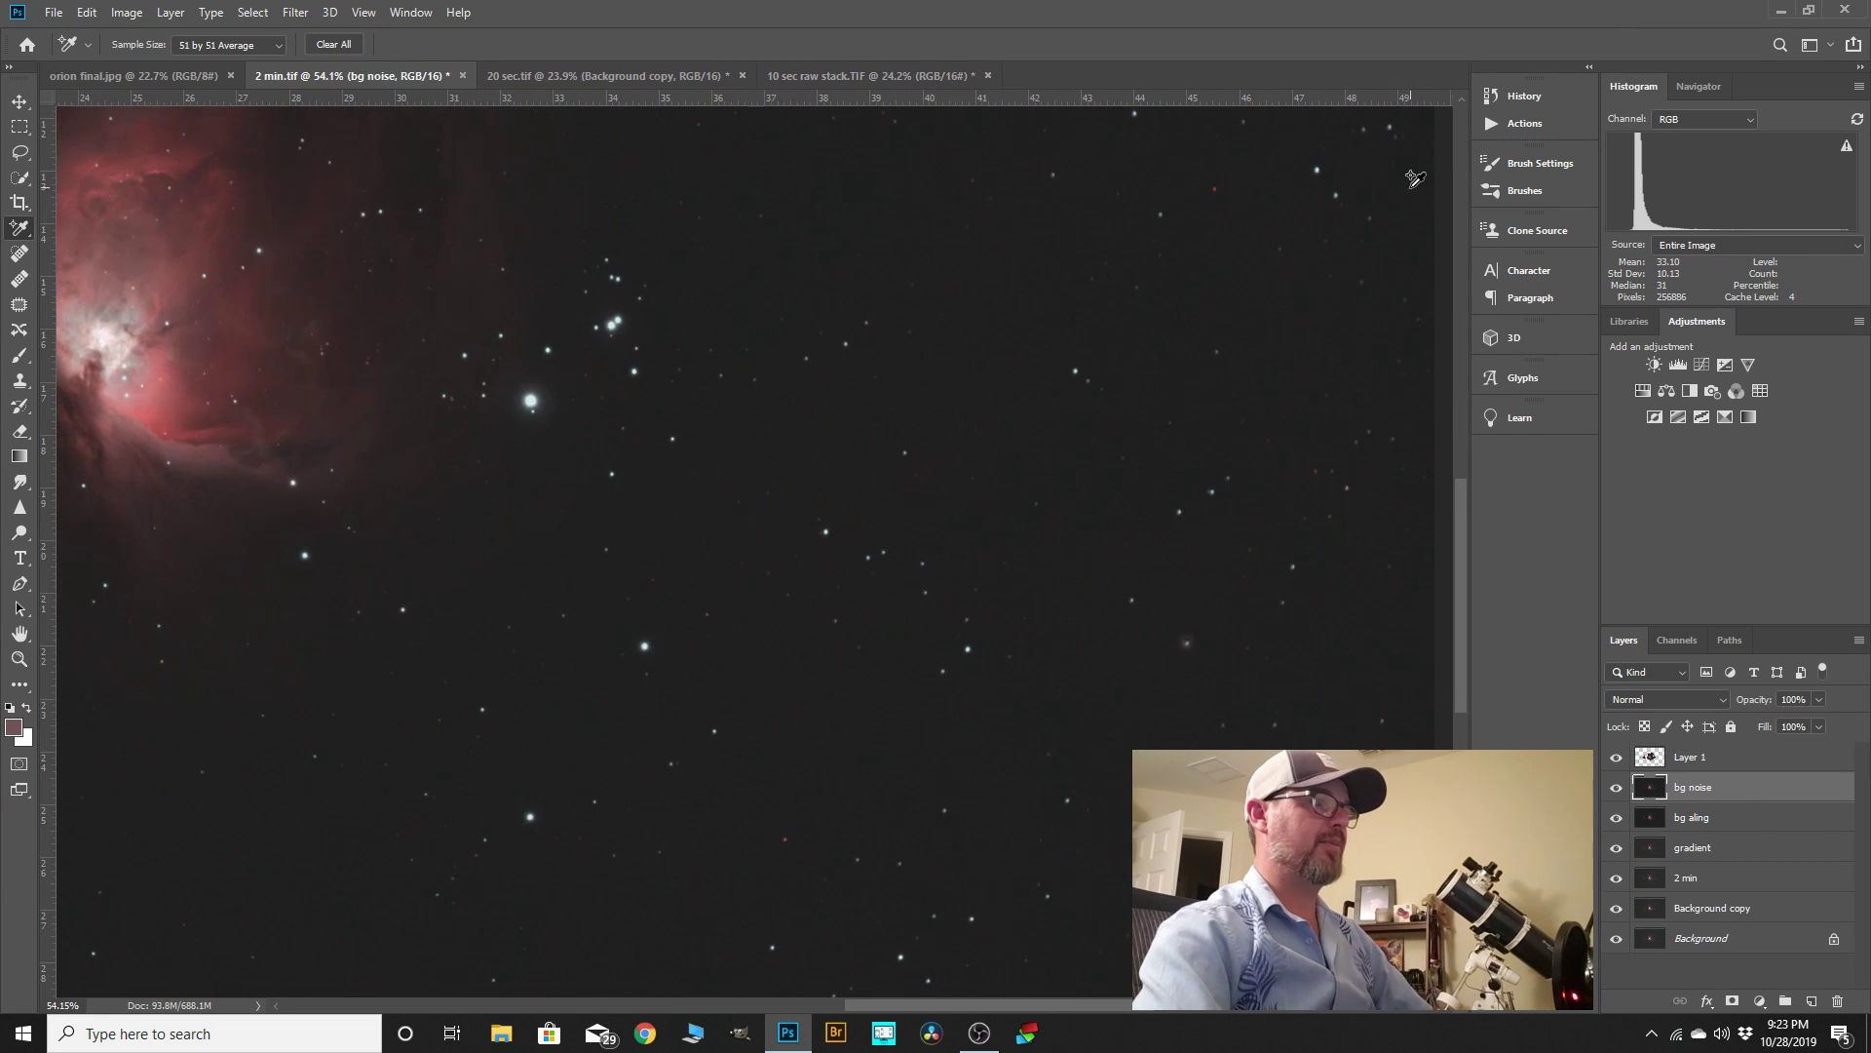
left_click(1494, 125)
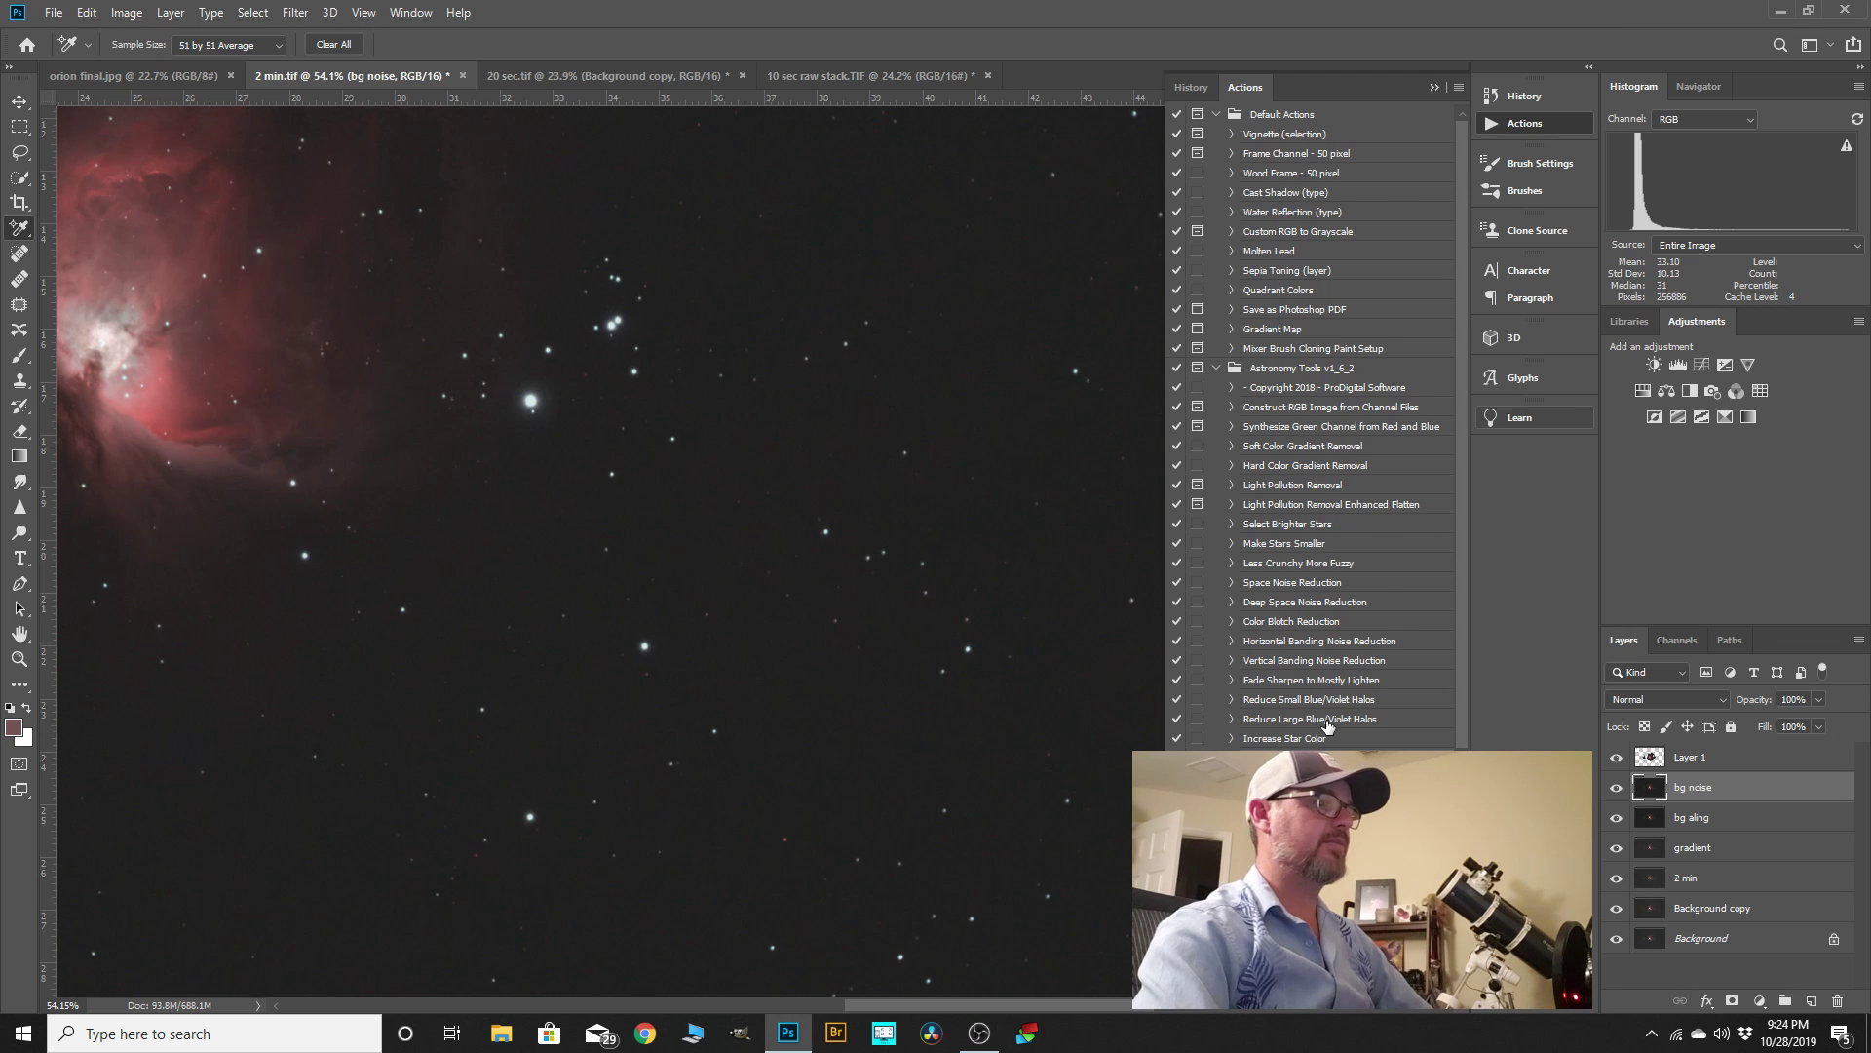
left_click(1308, 603)
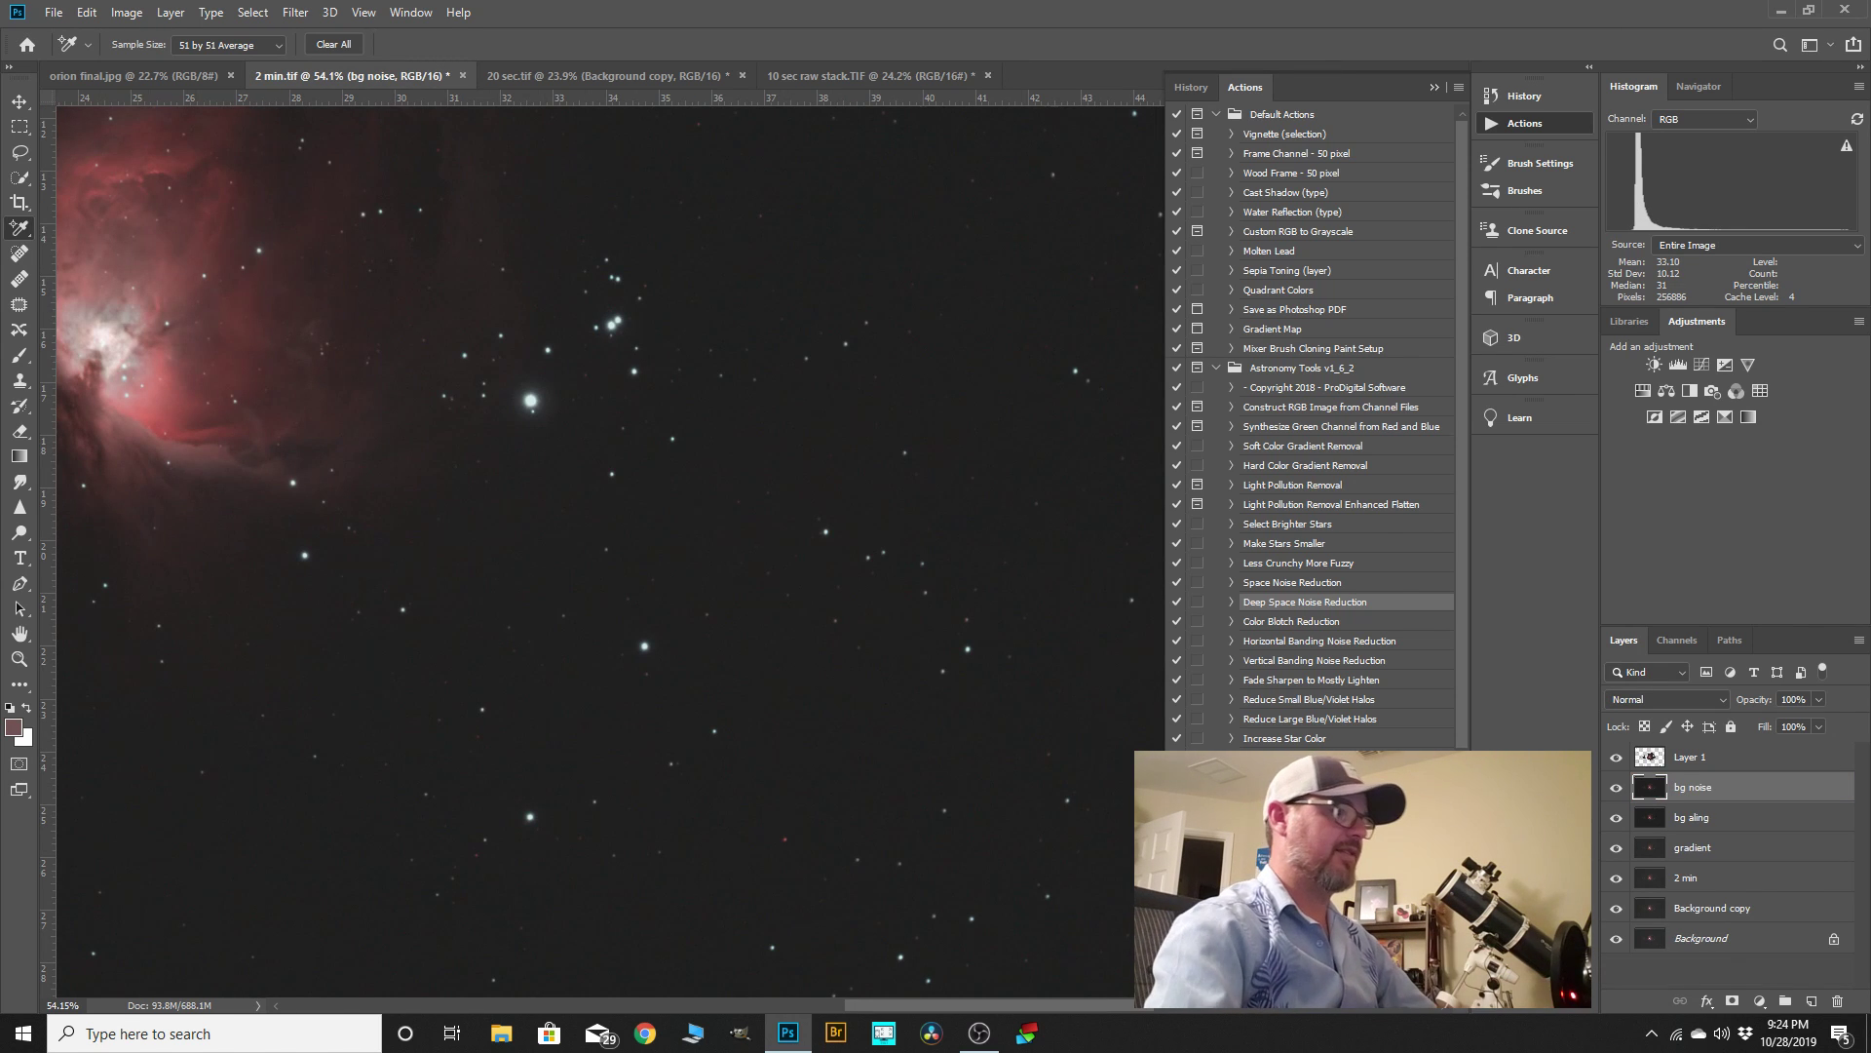
scroll(977, 709, "up", 2)
scroll(976, 708, "up", 5)
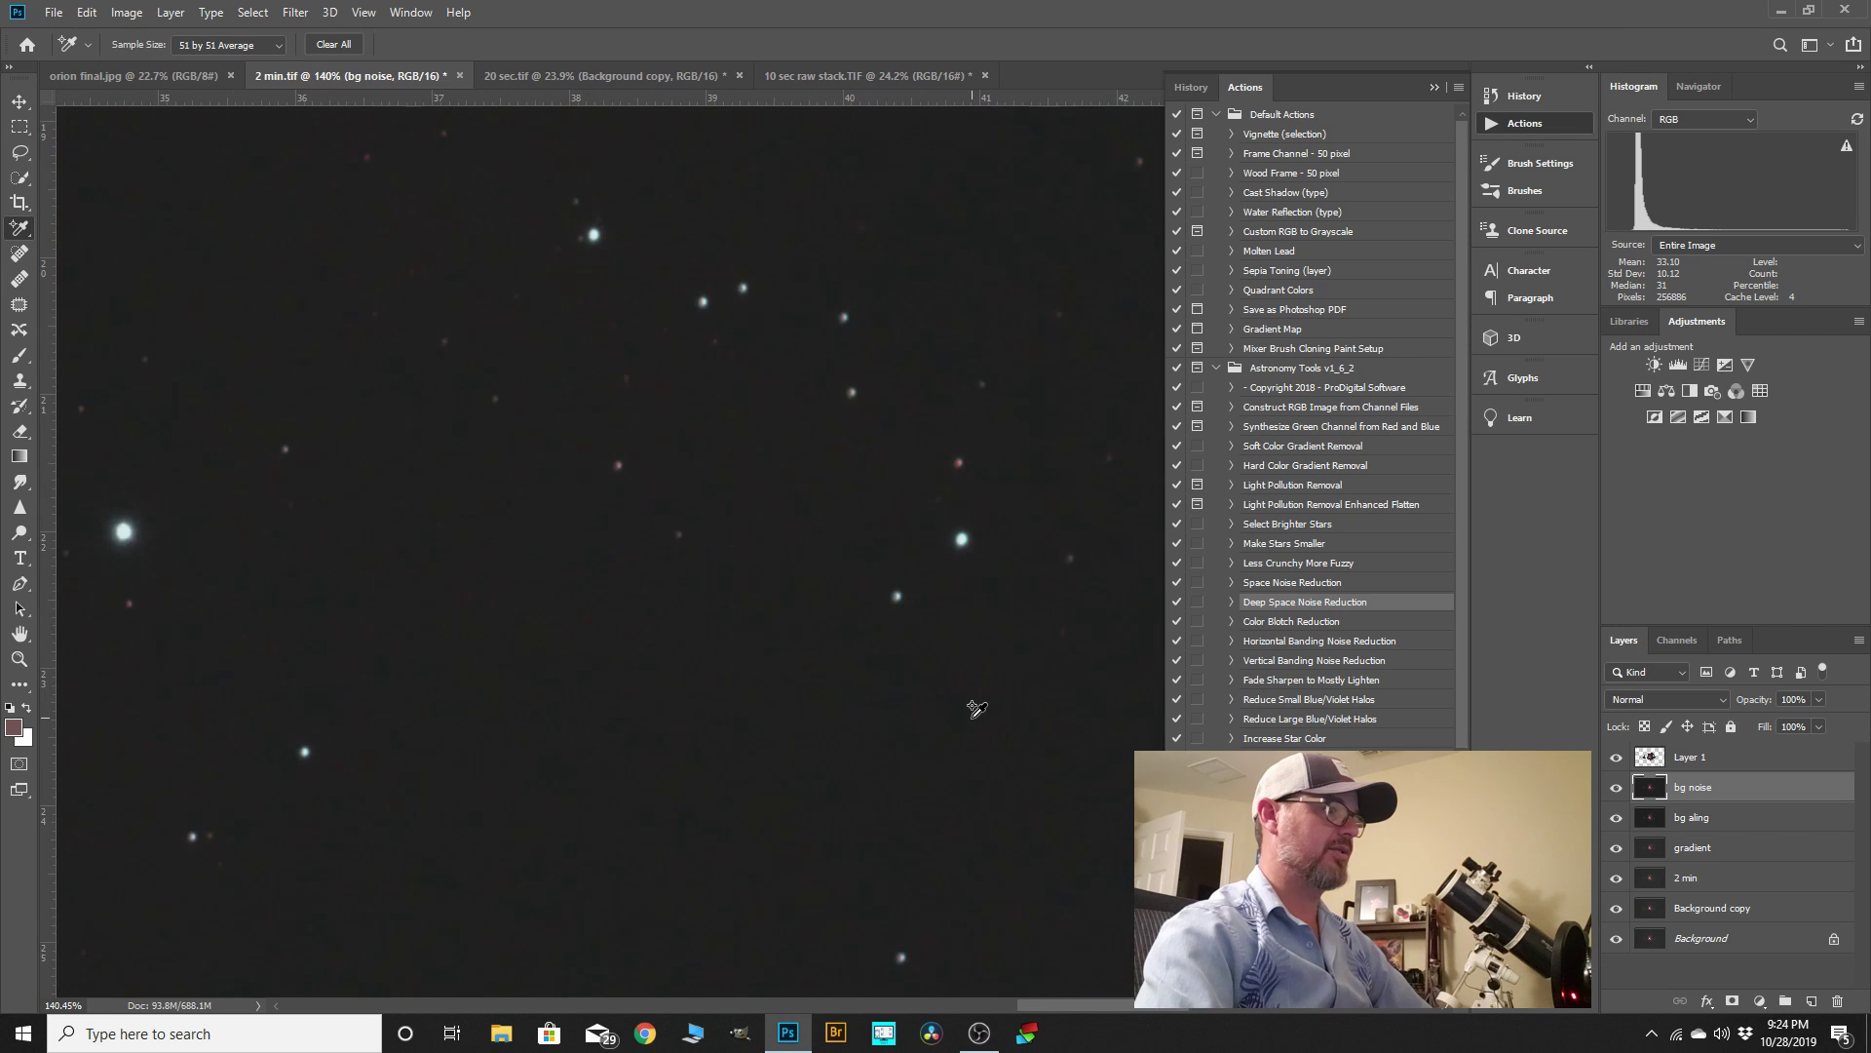
left_click(1616, 790)
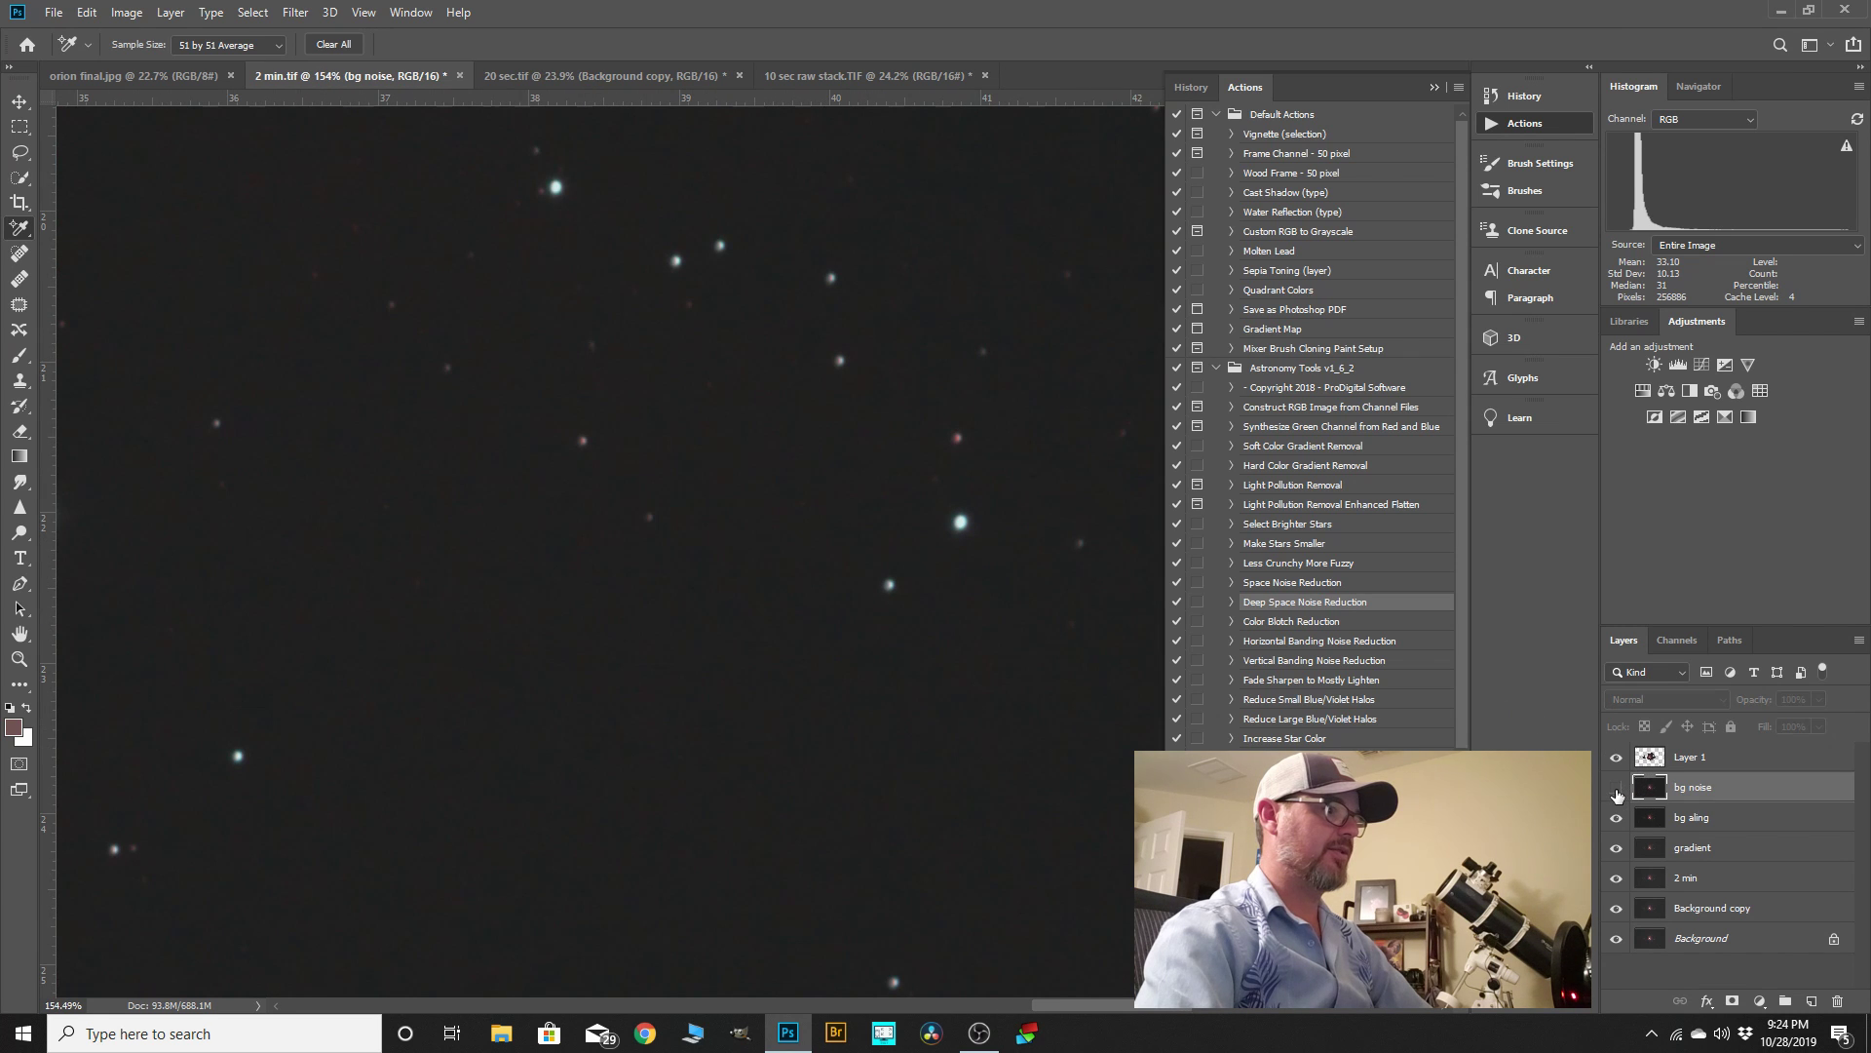
scroll(916, 697, "up", 6)
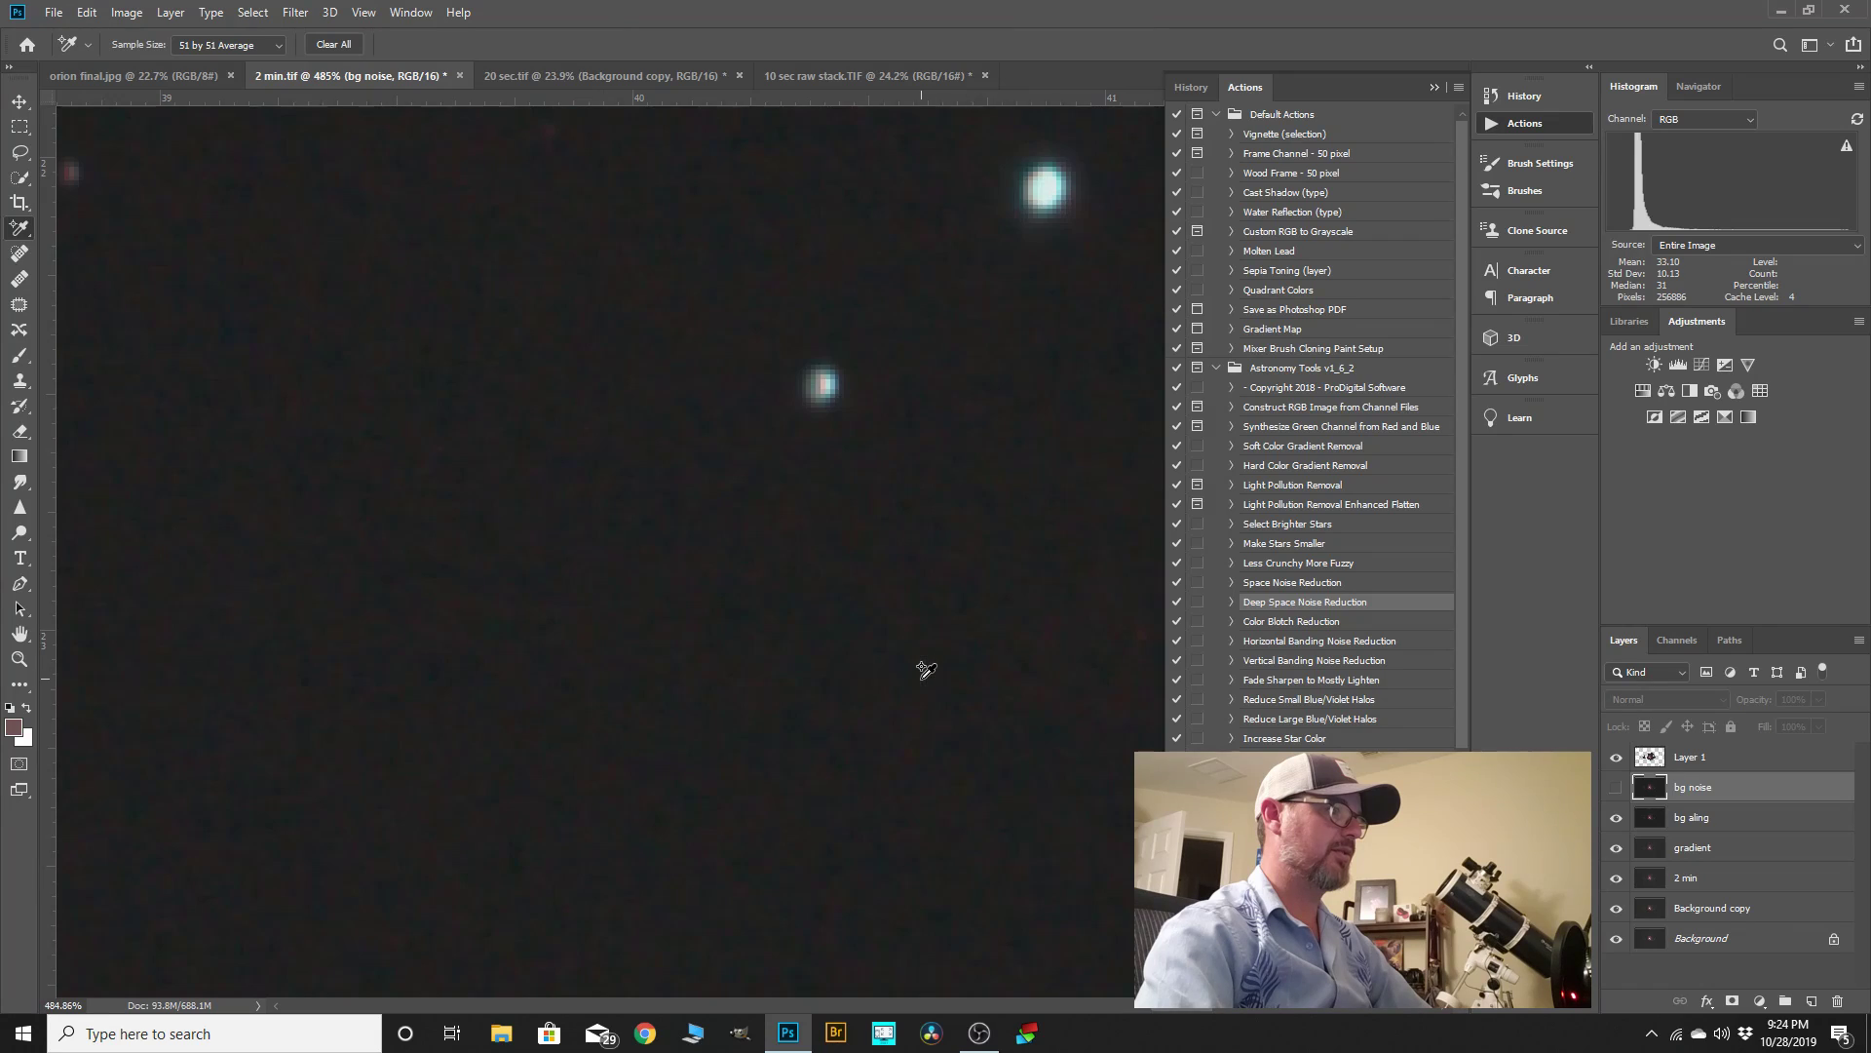
left_click(1617, 789)
left_click(1618, 790)
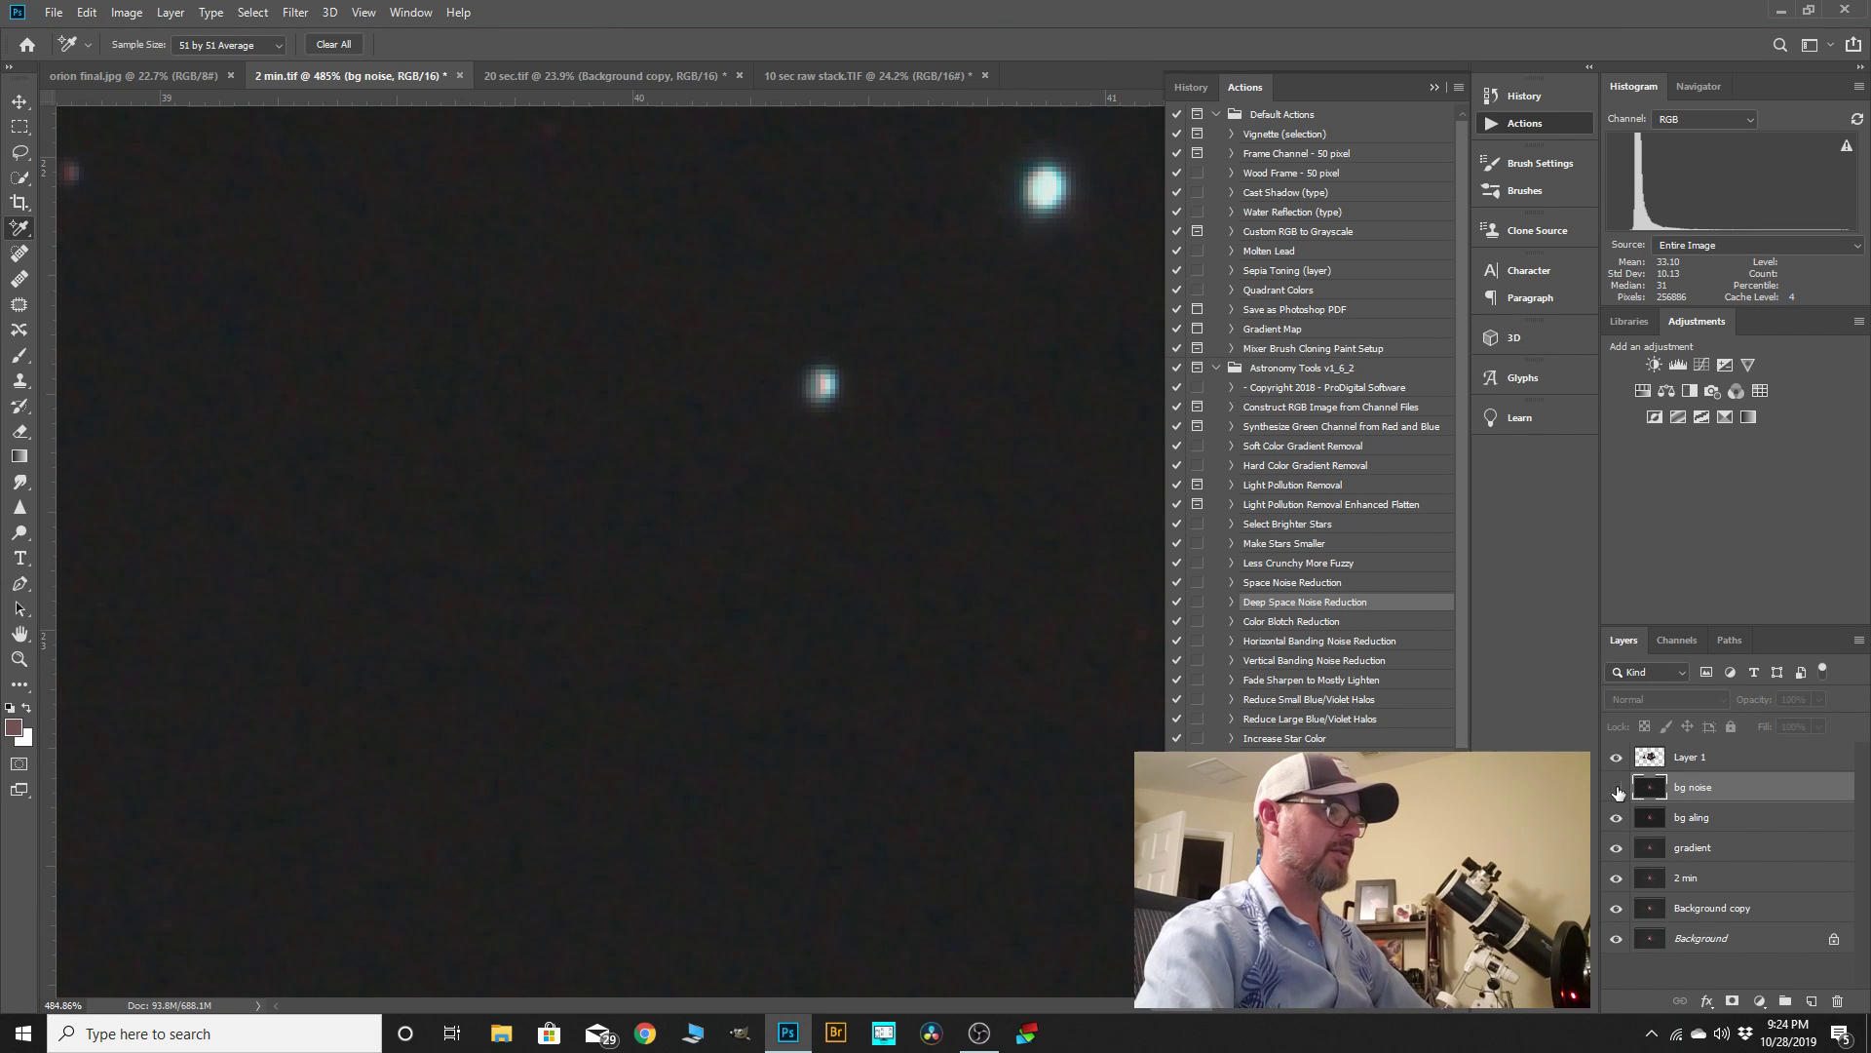
scroll(1047, 536, "down", 18)
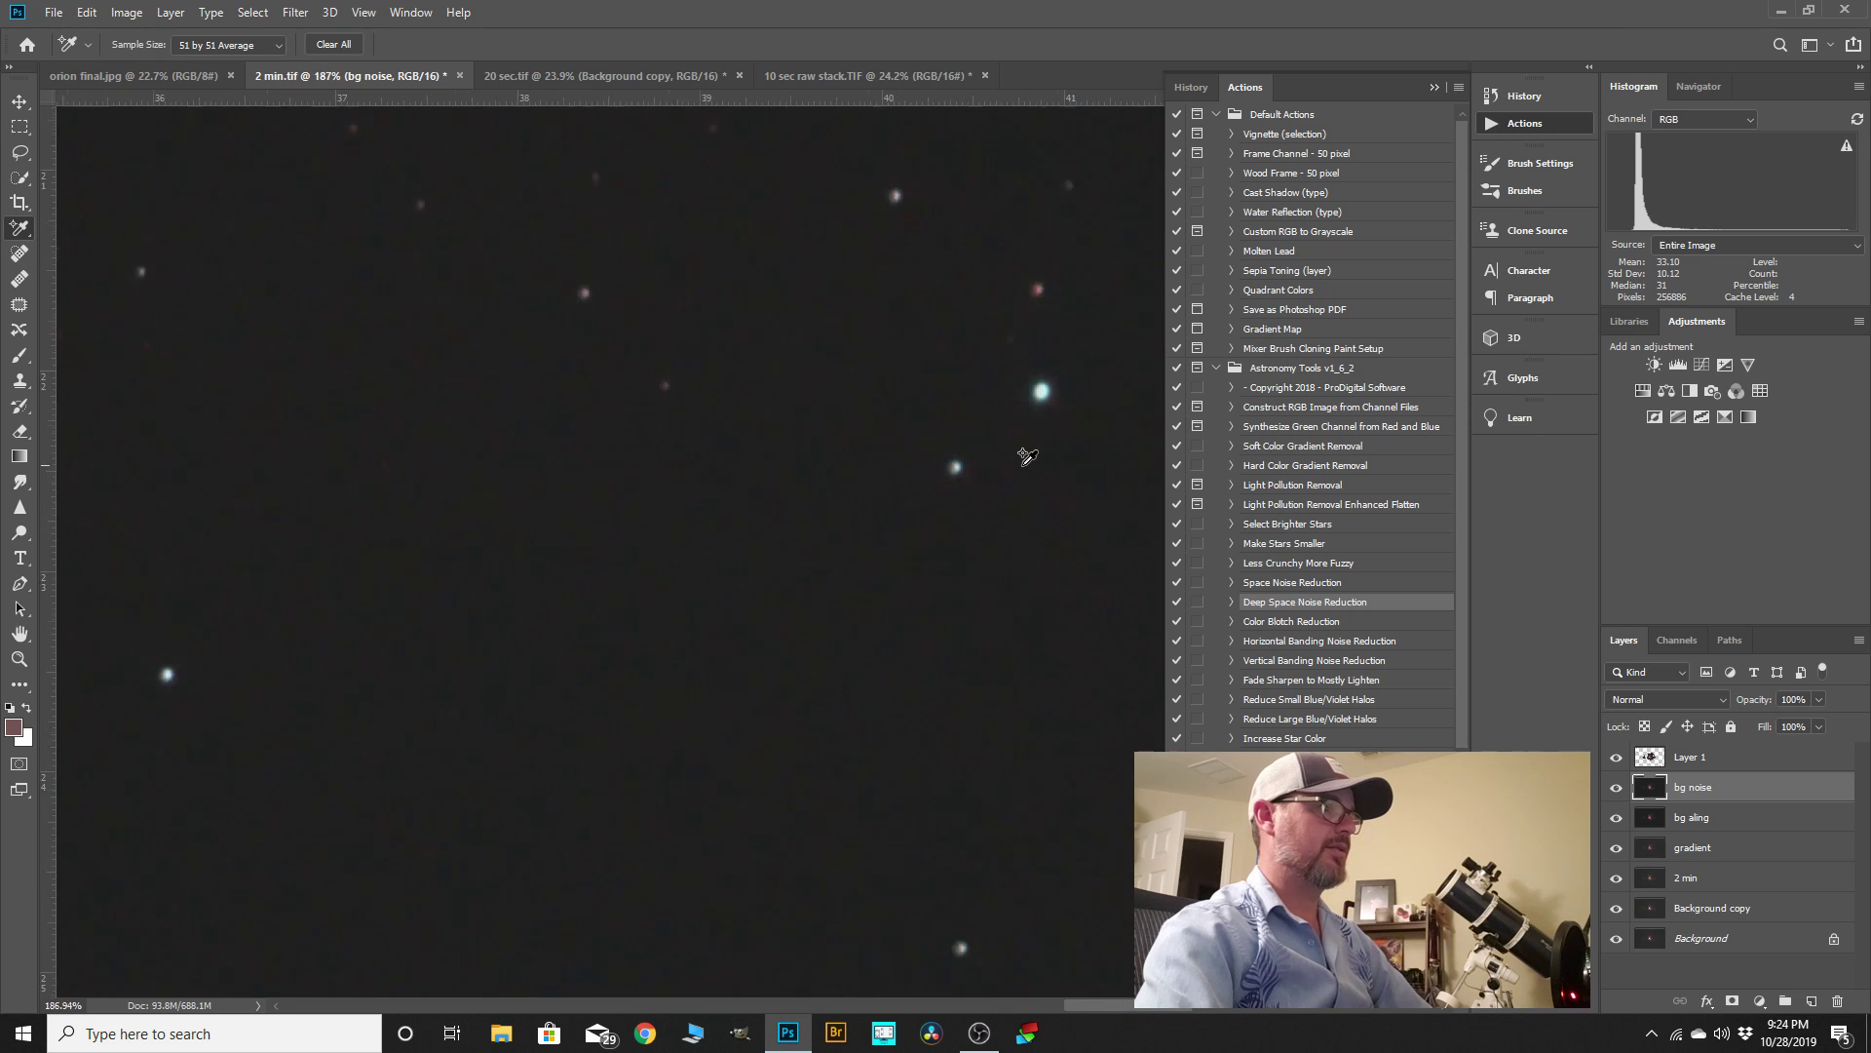
- Run the Space Noise Reduction action on the bg noise layer, compare the background with the layer hidden and shown, and close the actions list
left_click(1244, 583)
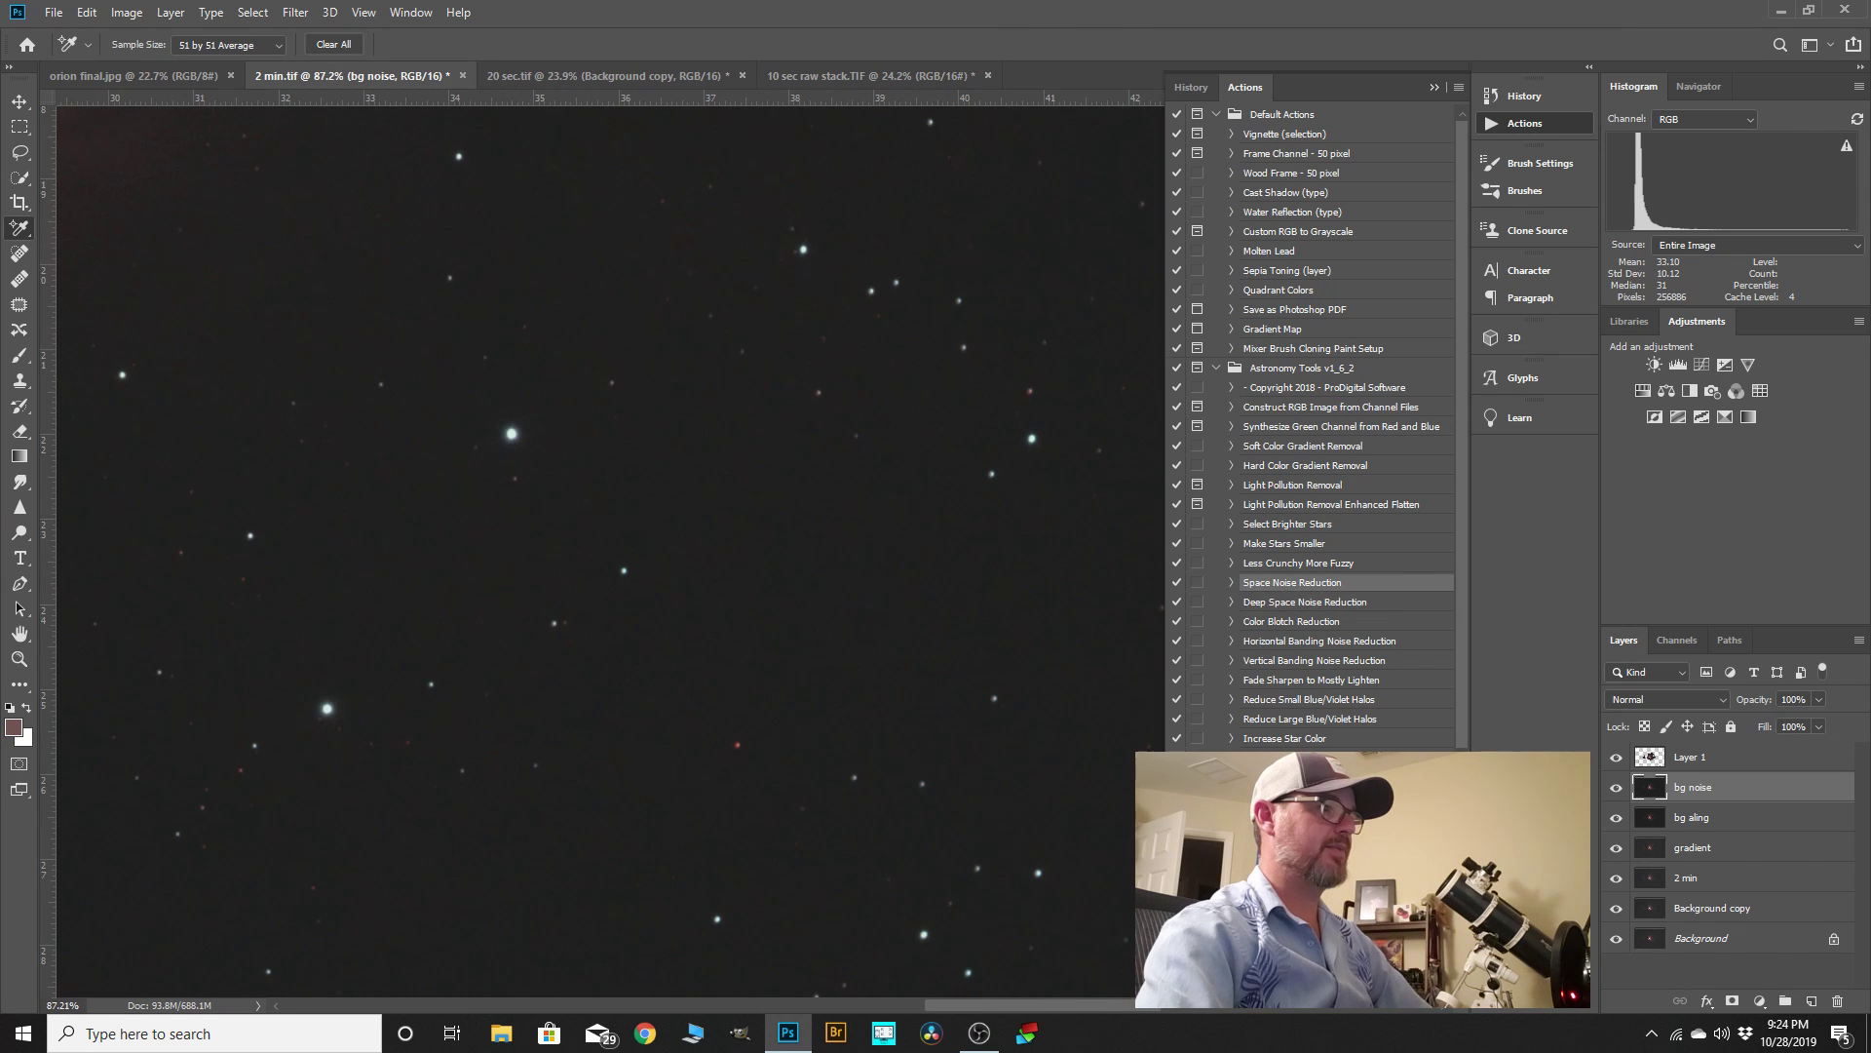
left_click(1362, 983)
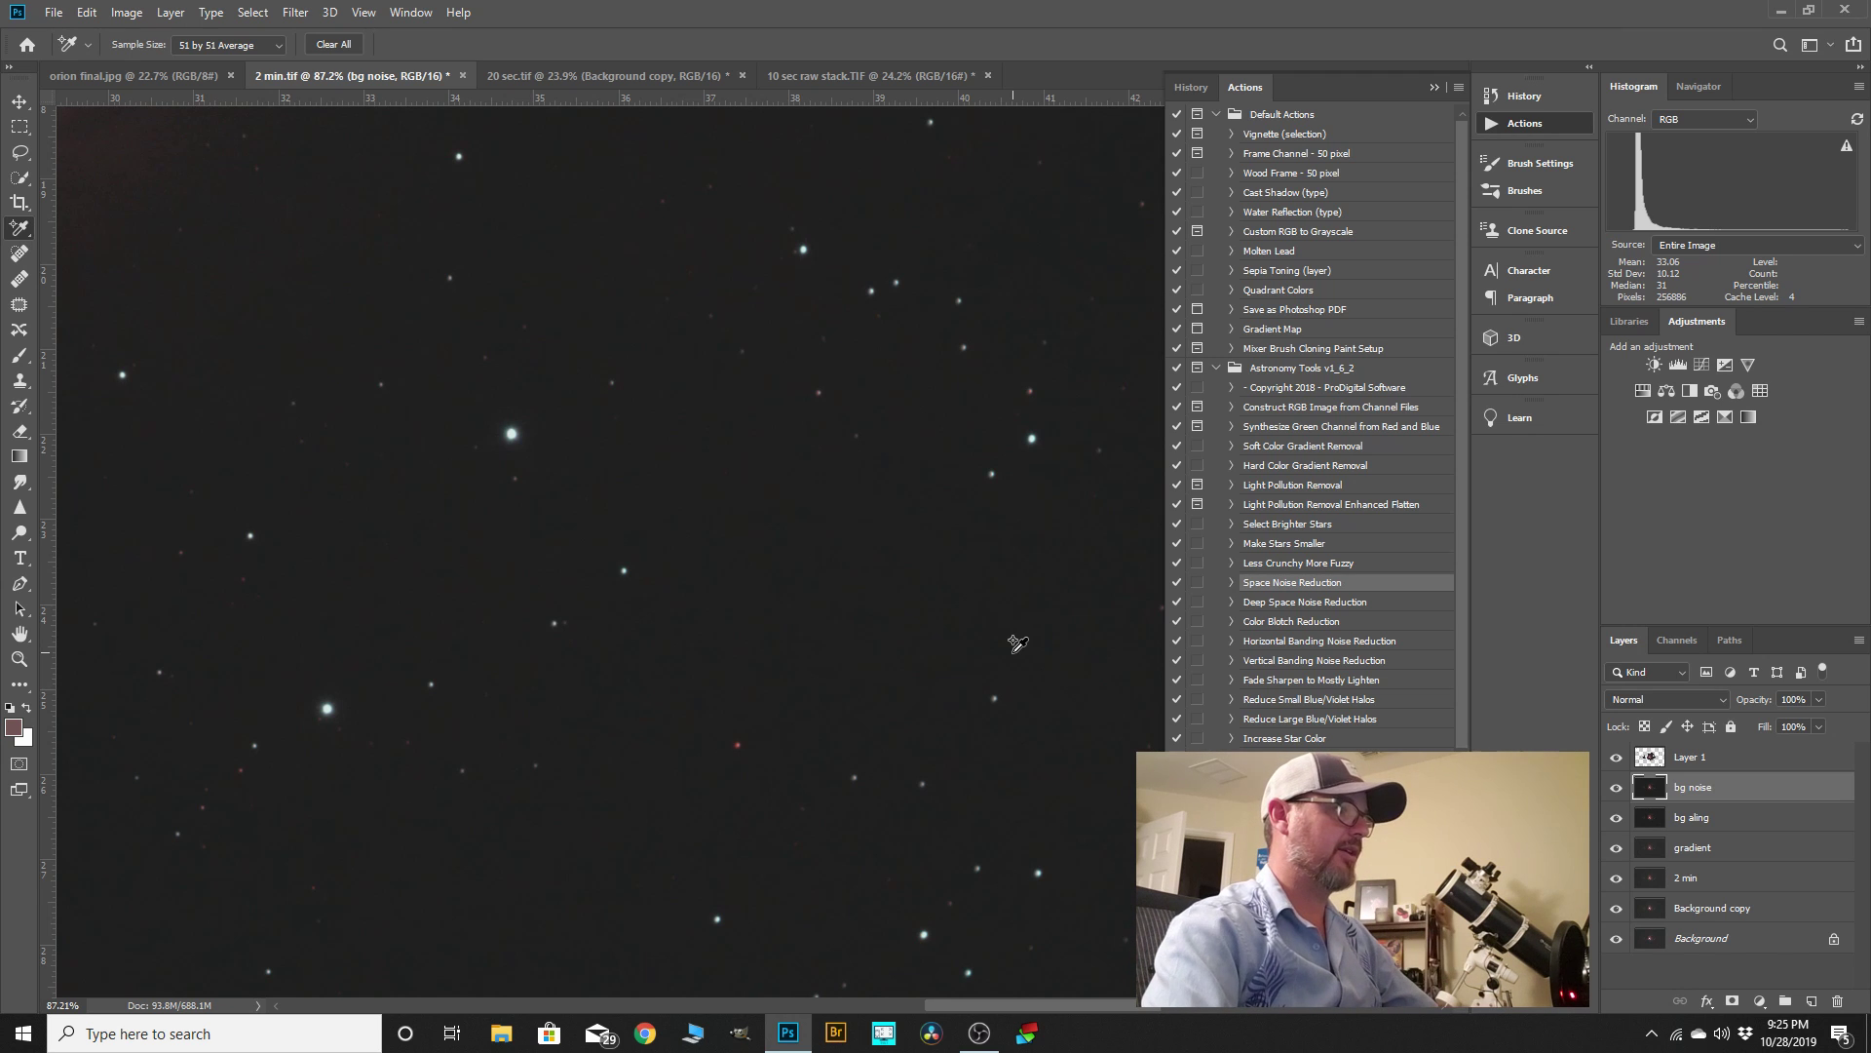
scroll(981, 639, "up", 2)
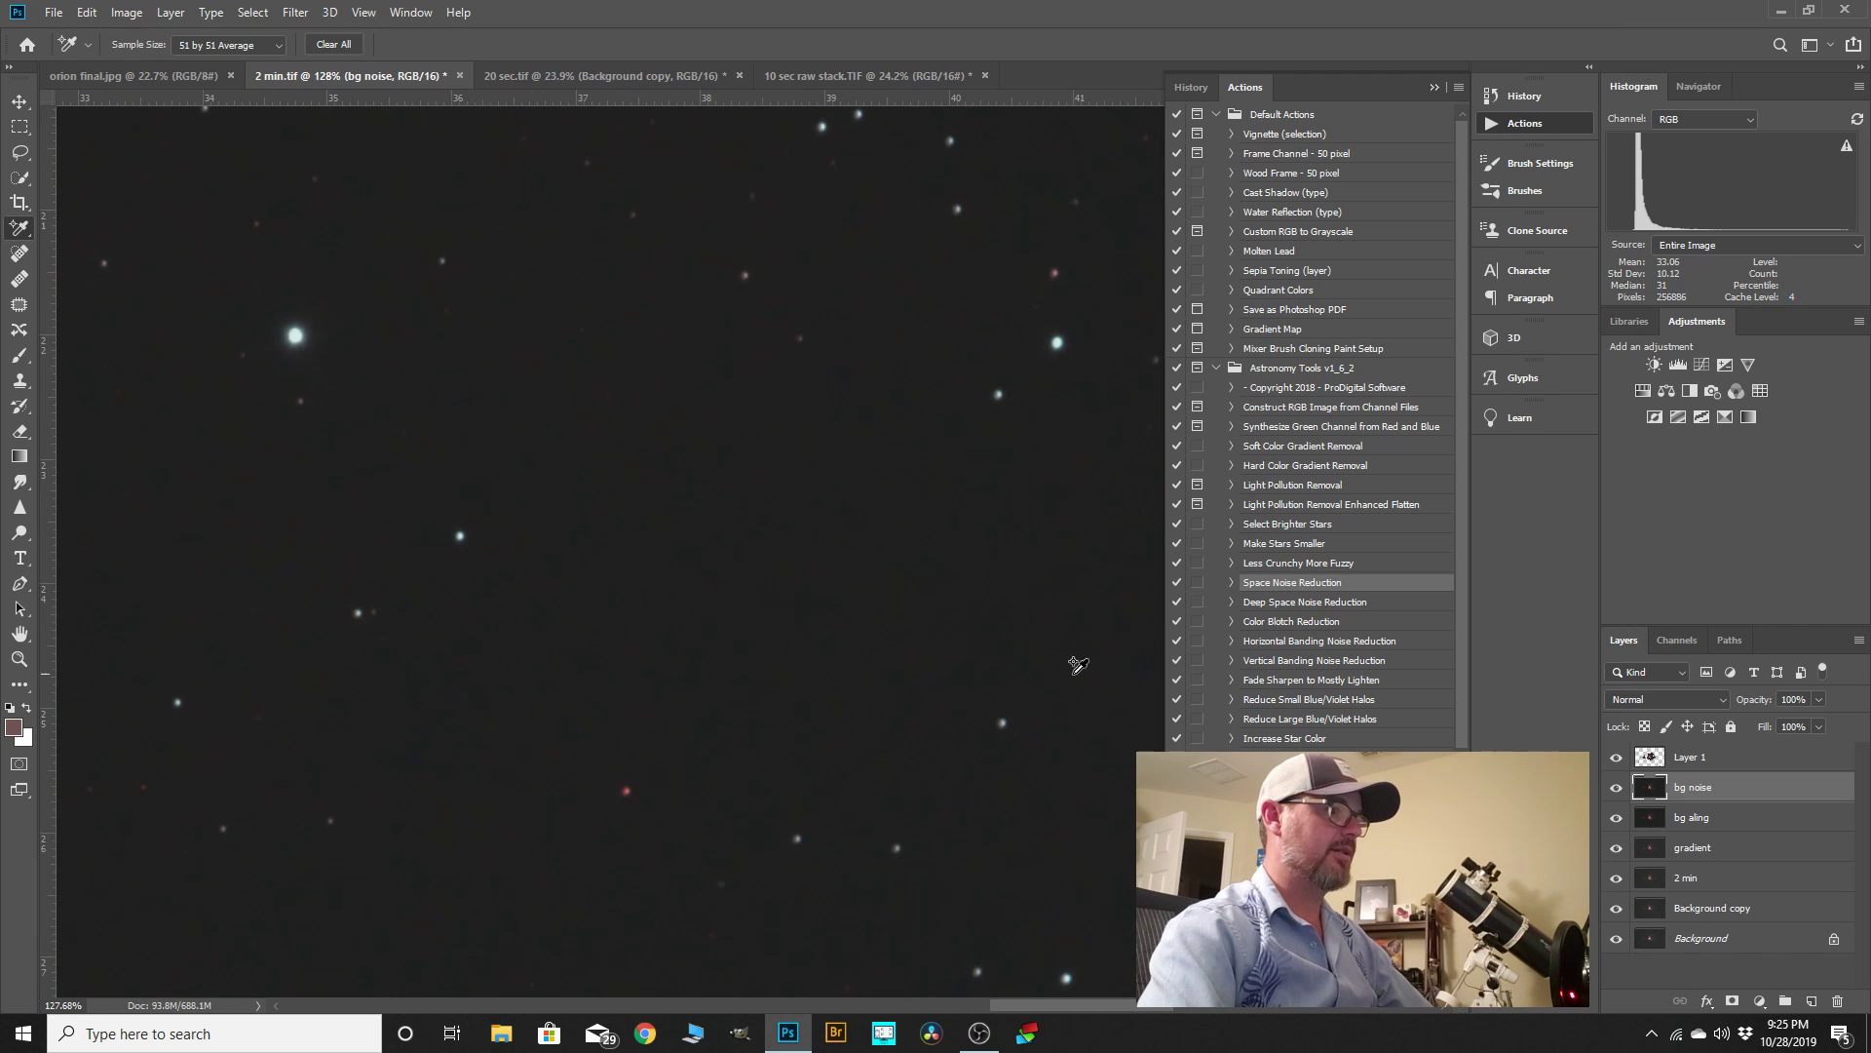
left_click(1615, 789)
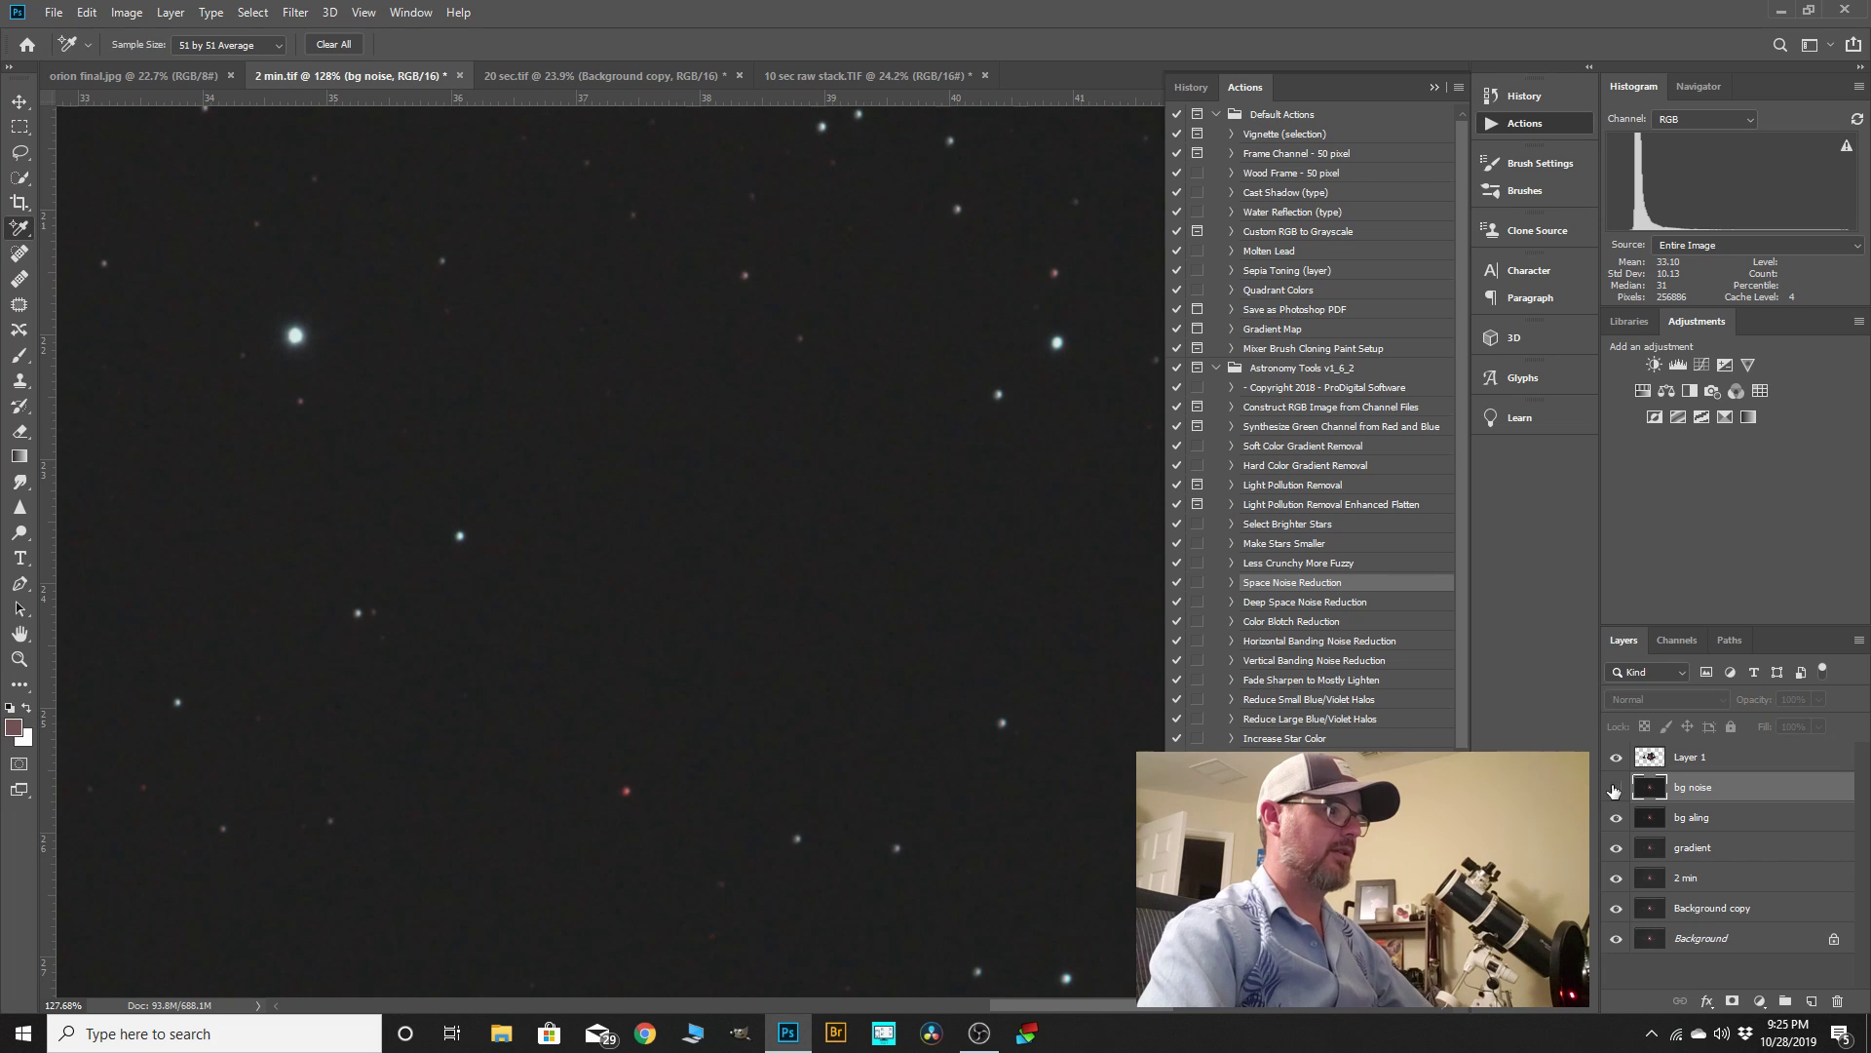
left_click(1615, 789)
left_click(1615, 789)
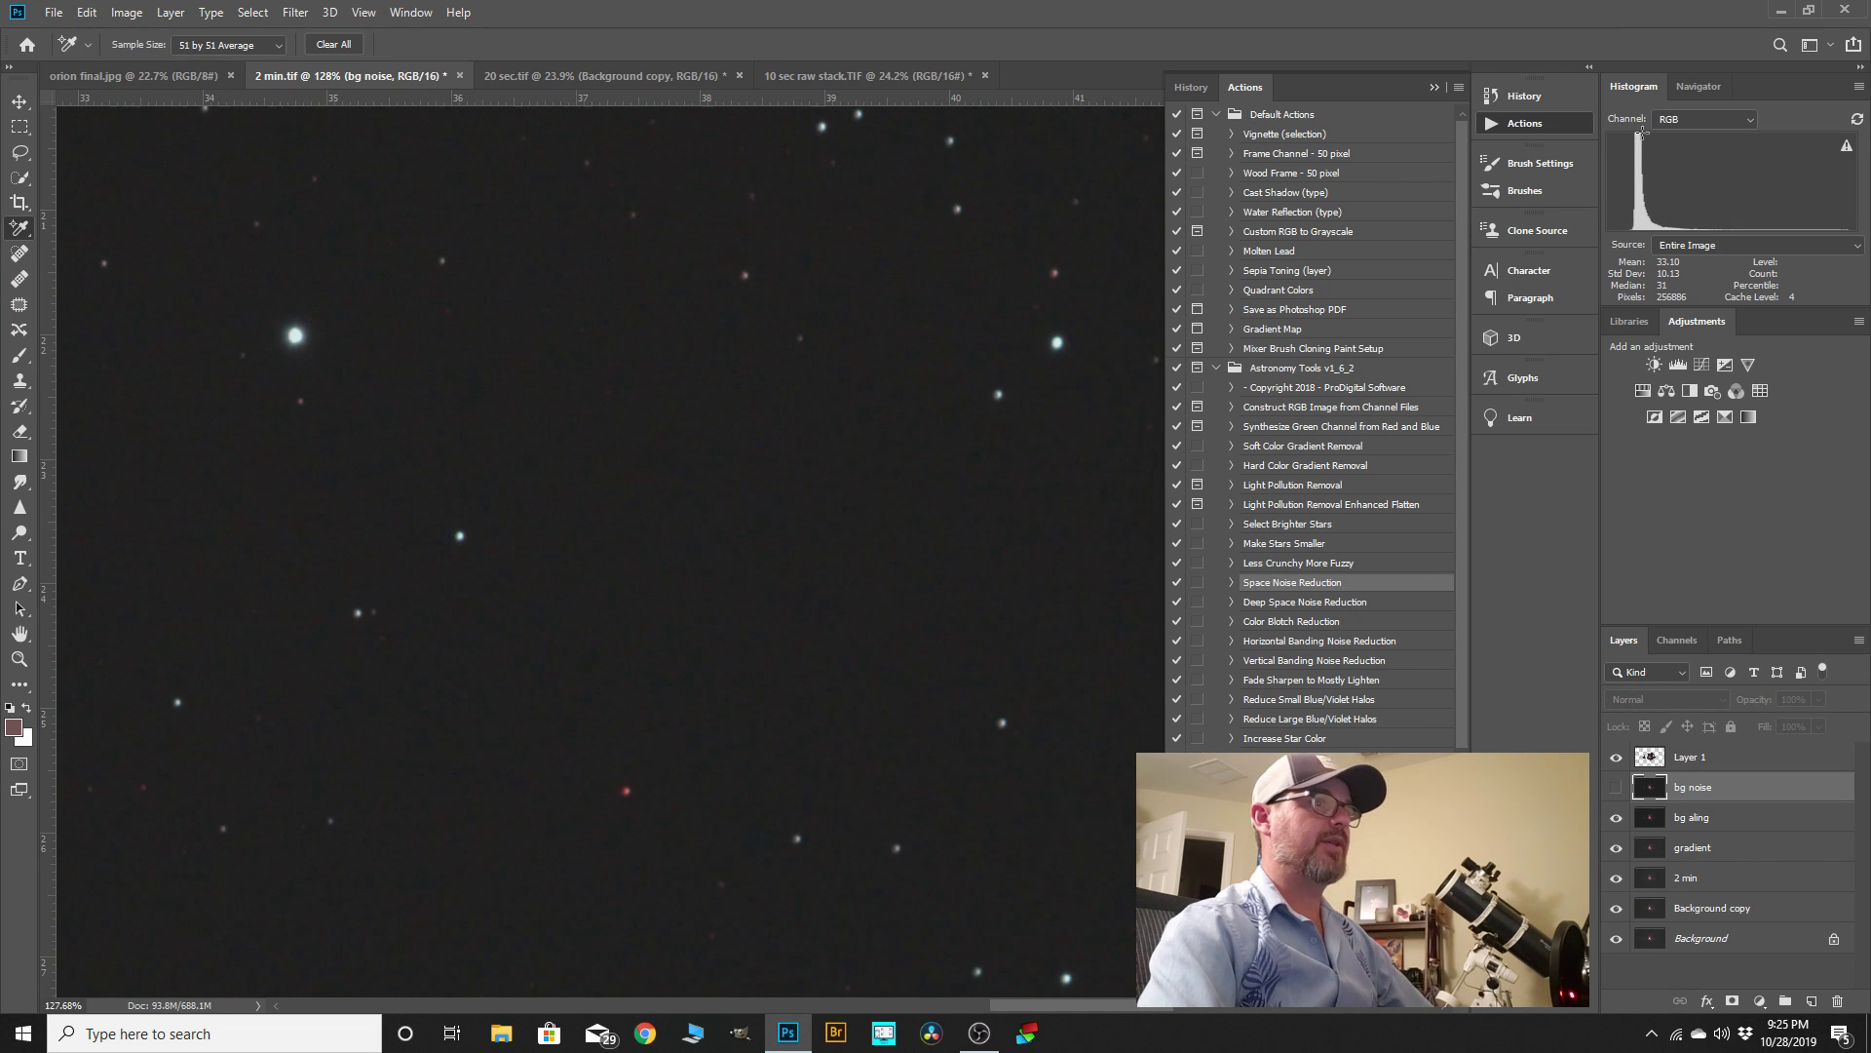
left_click(1617, 793)
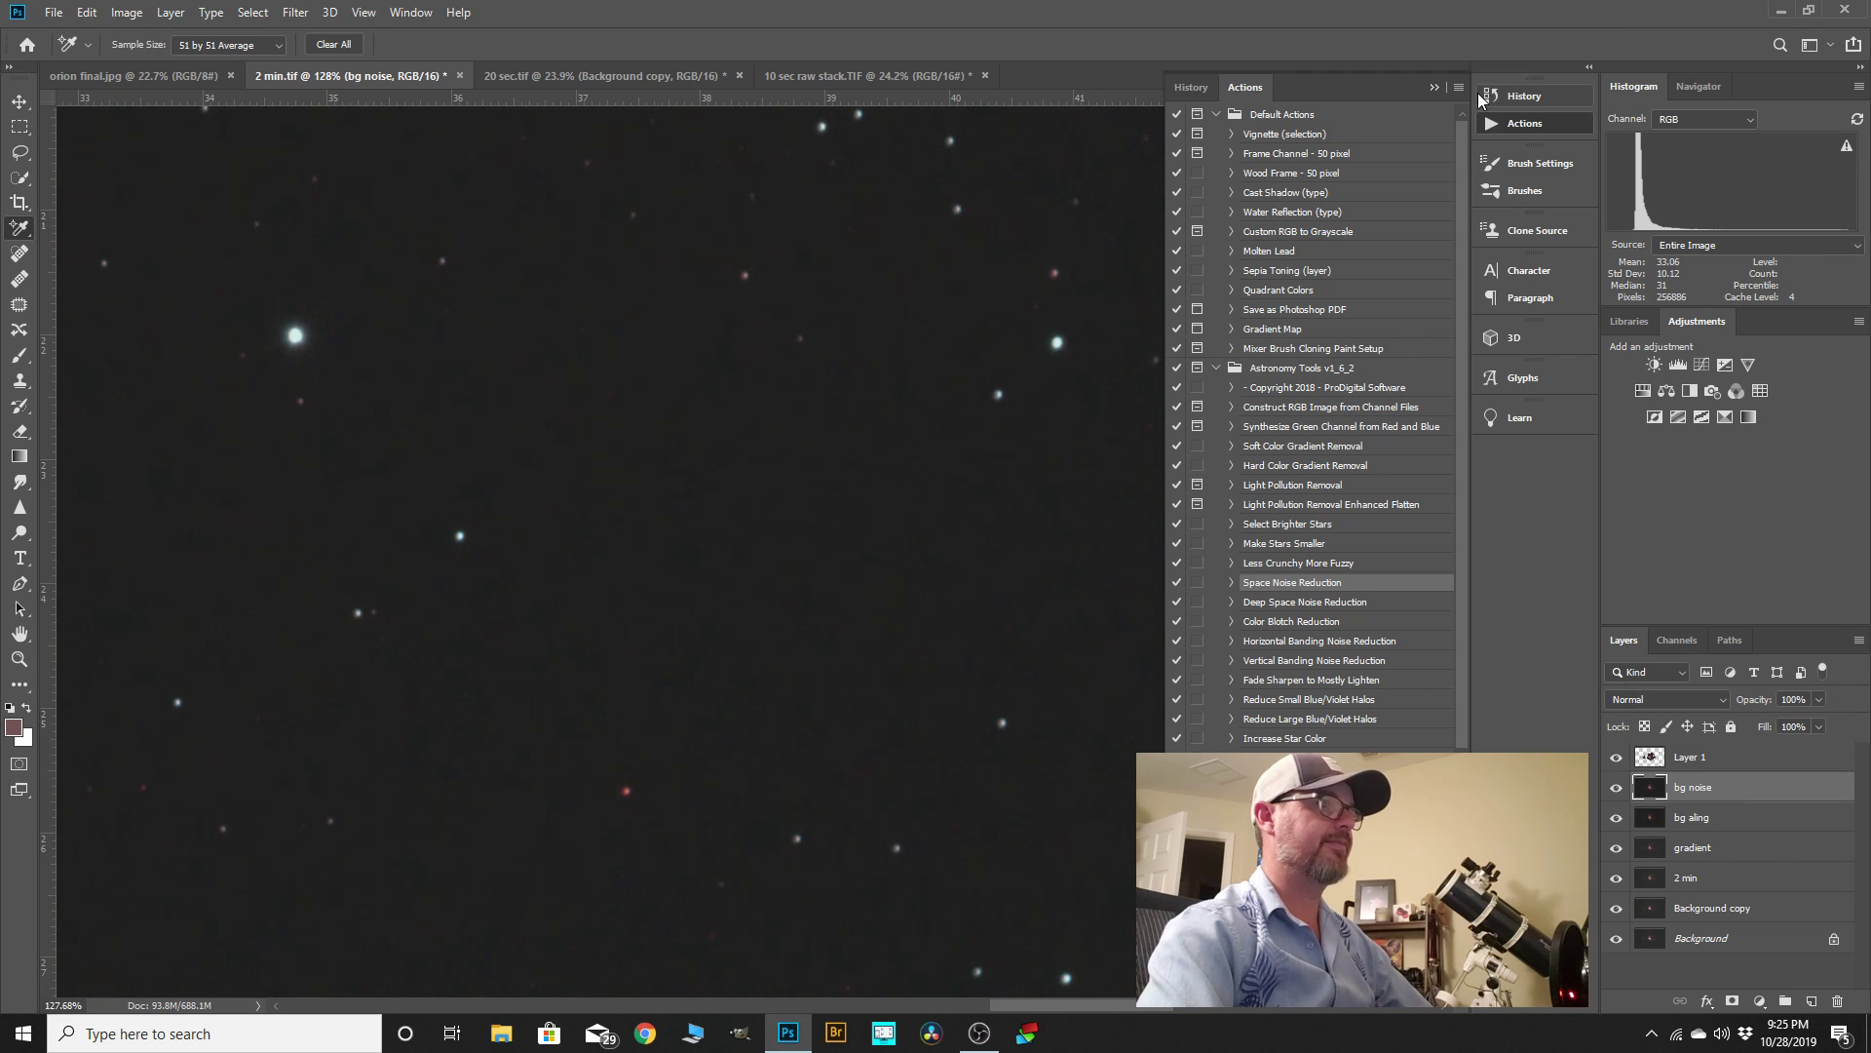
left_click(1434, 86)
- Merge the copied stars and nebula layer down into the bg noise layer
scroll(1024, 353, "down", 10)
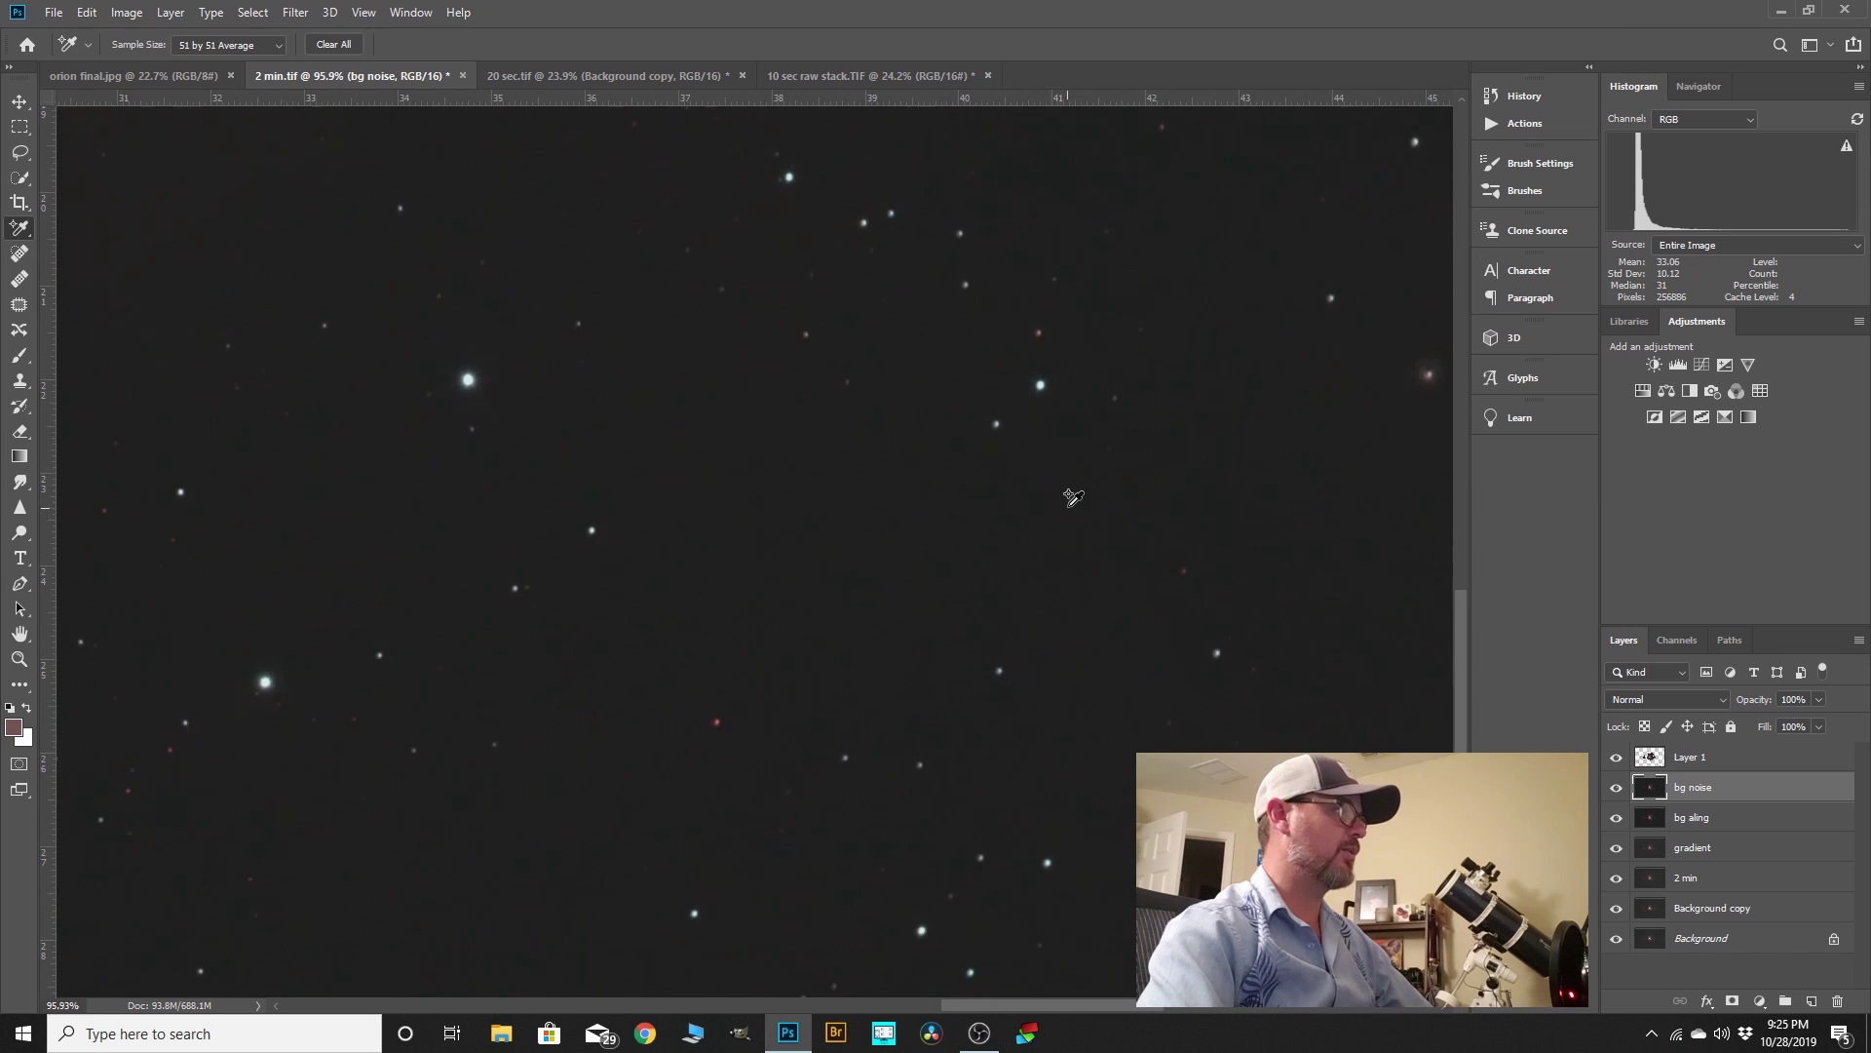
scroll(1128, 581, "up", 3)
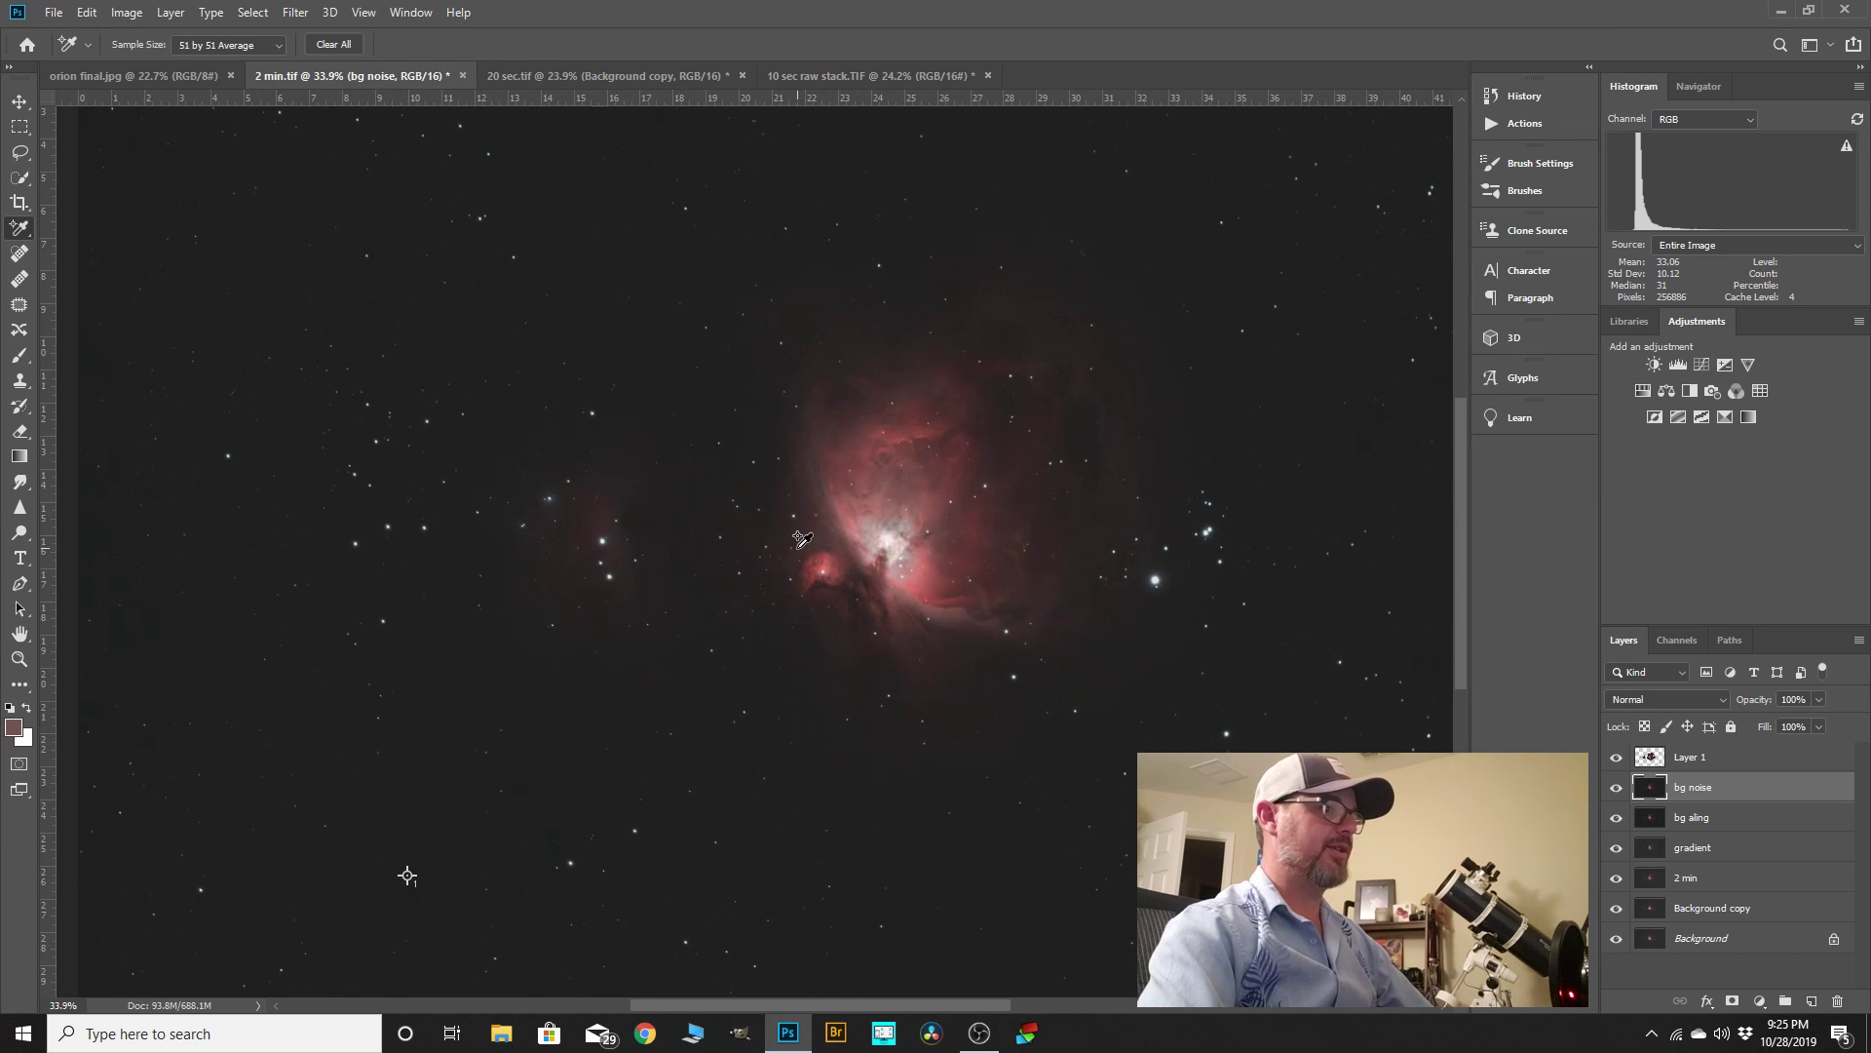
right_click(1696, 762)
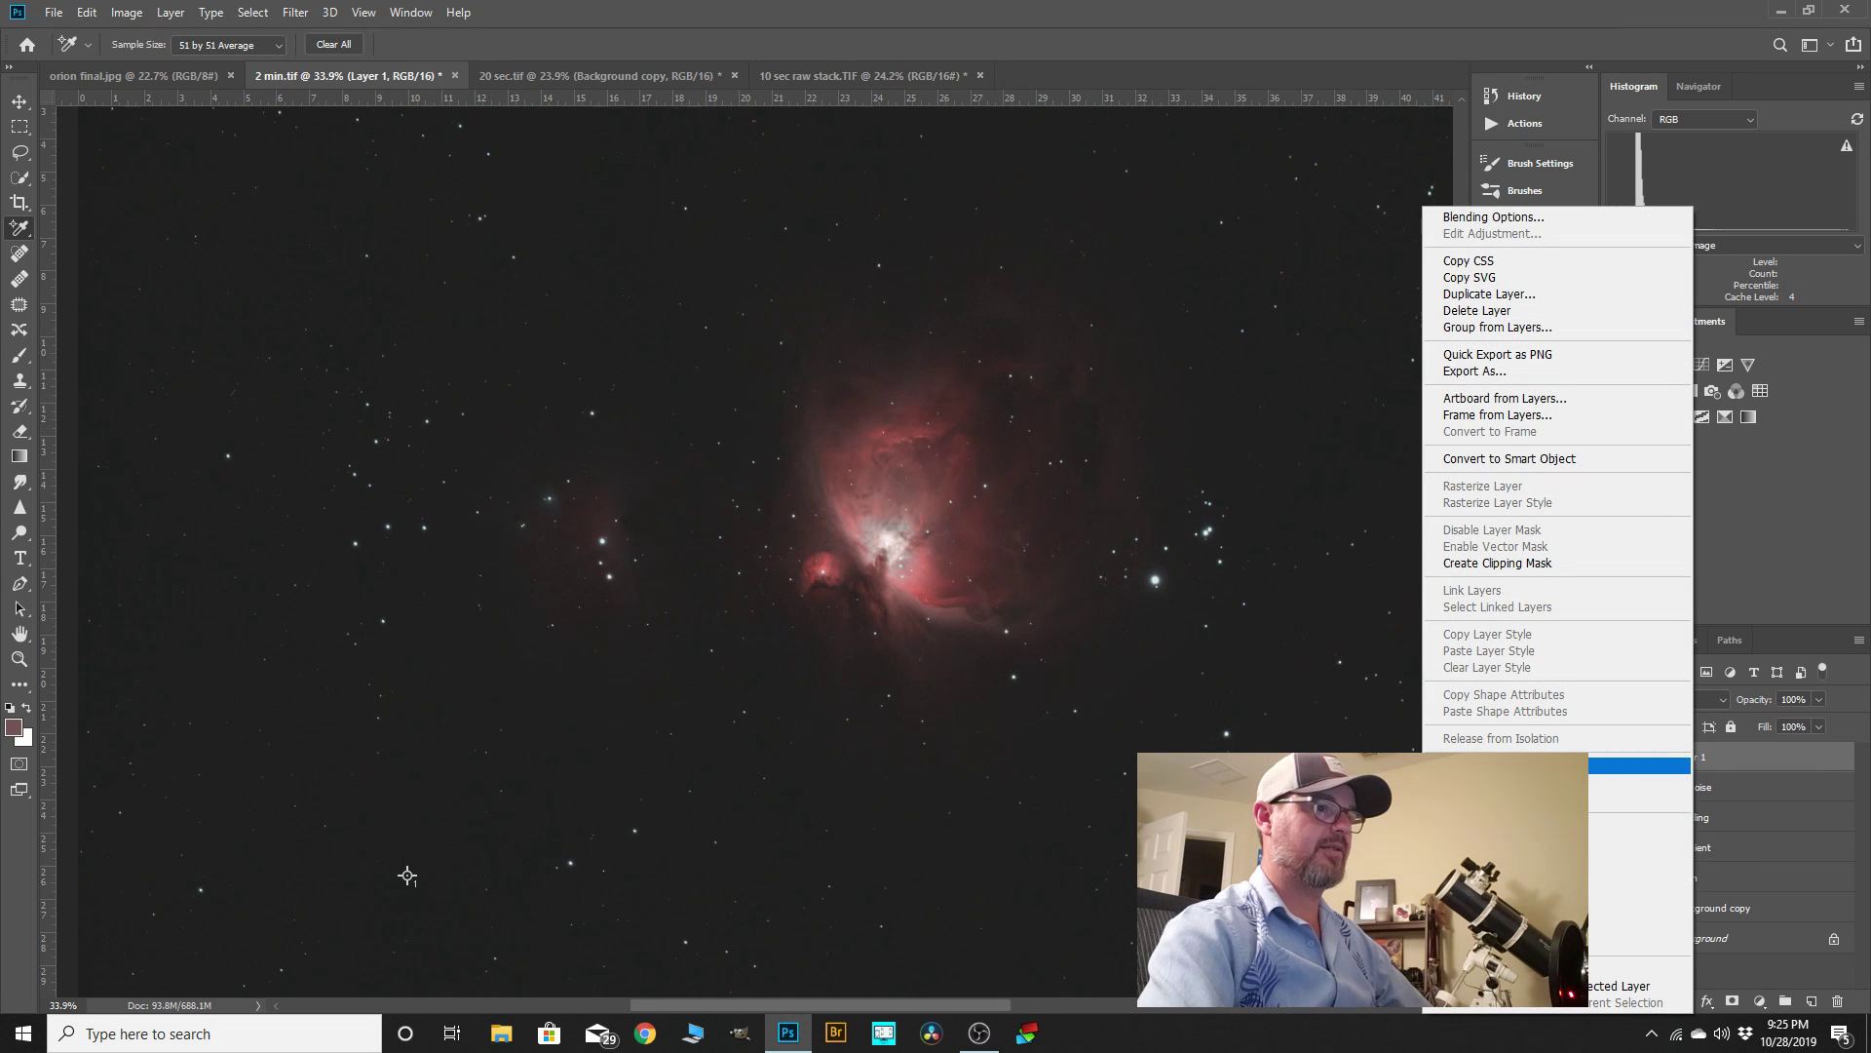
left_click(1657, 765)
- Duplicate the merged bg noise layer and rename the copy curves
left_click_drag(1696, 767, 1811, 1001)
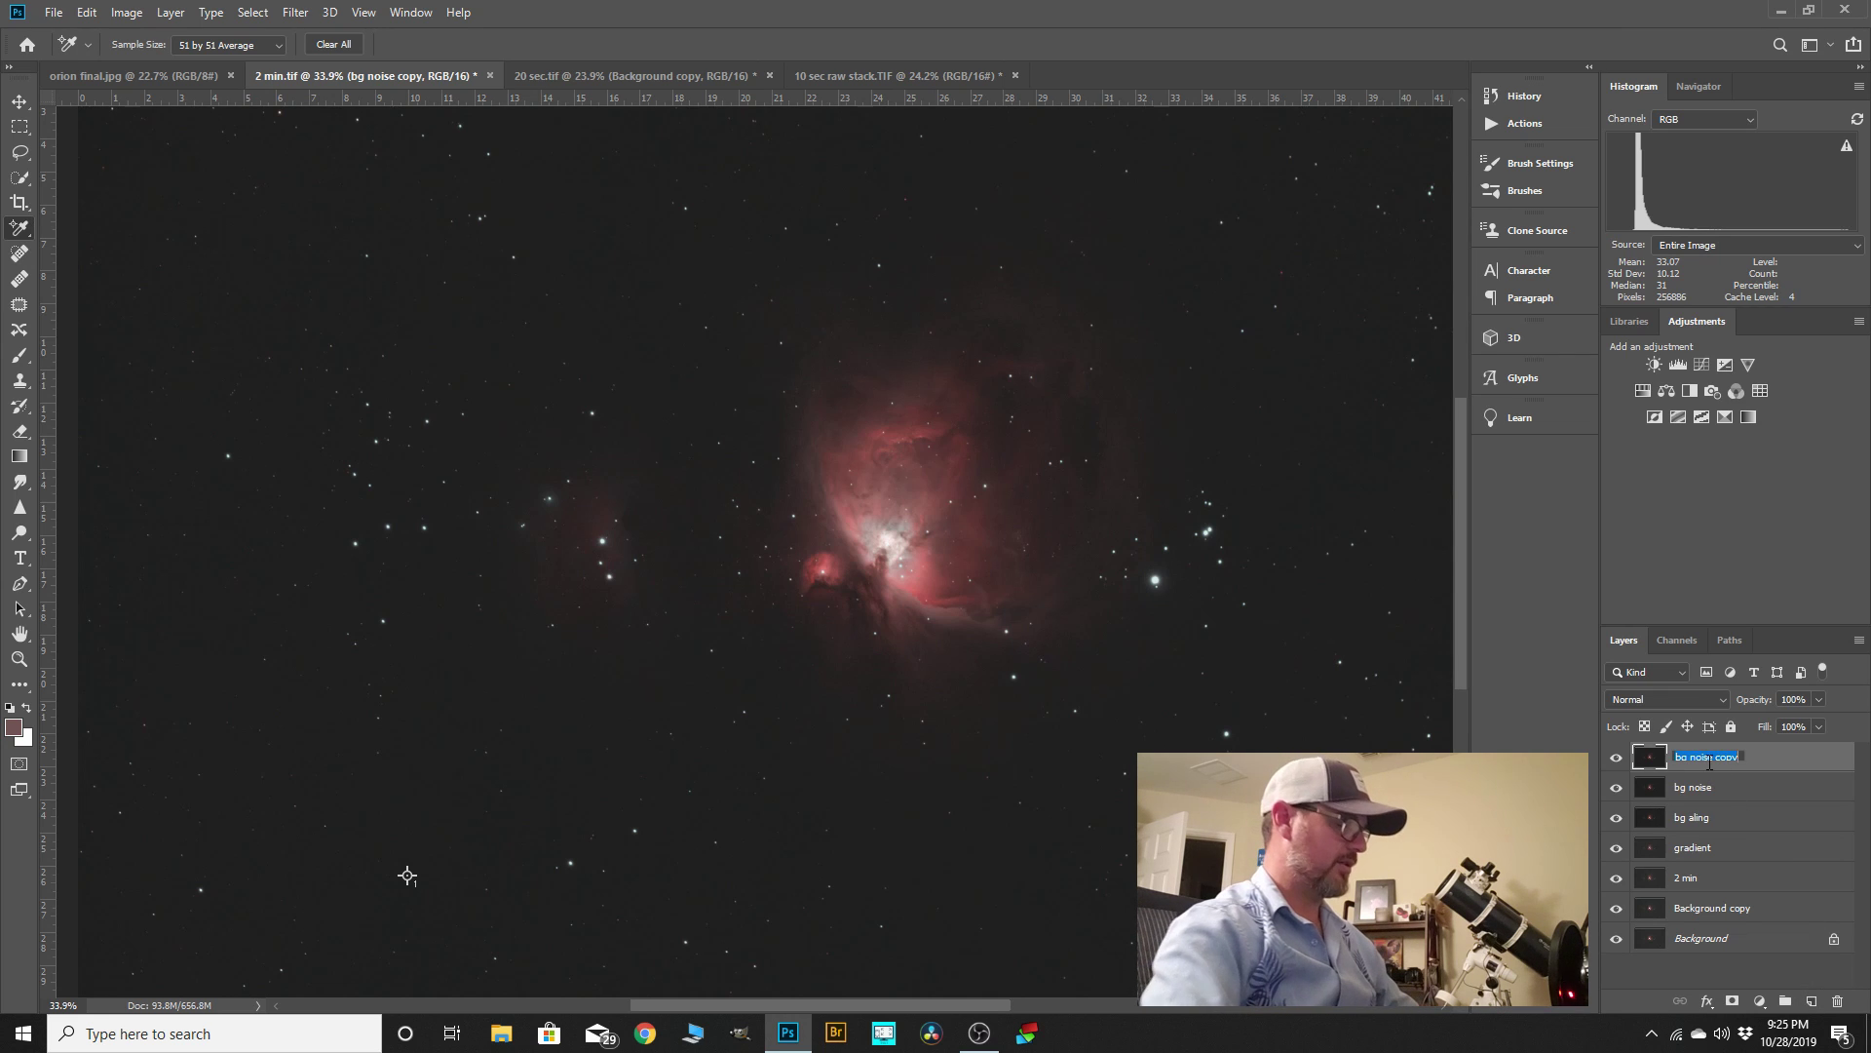
type("sele")
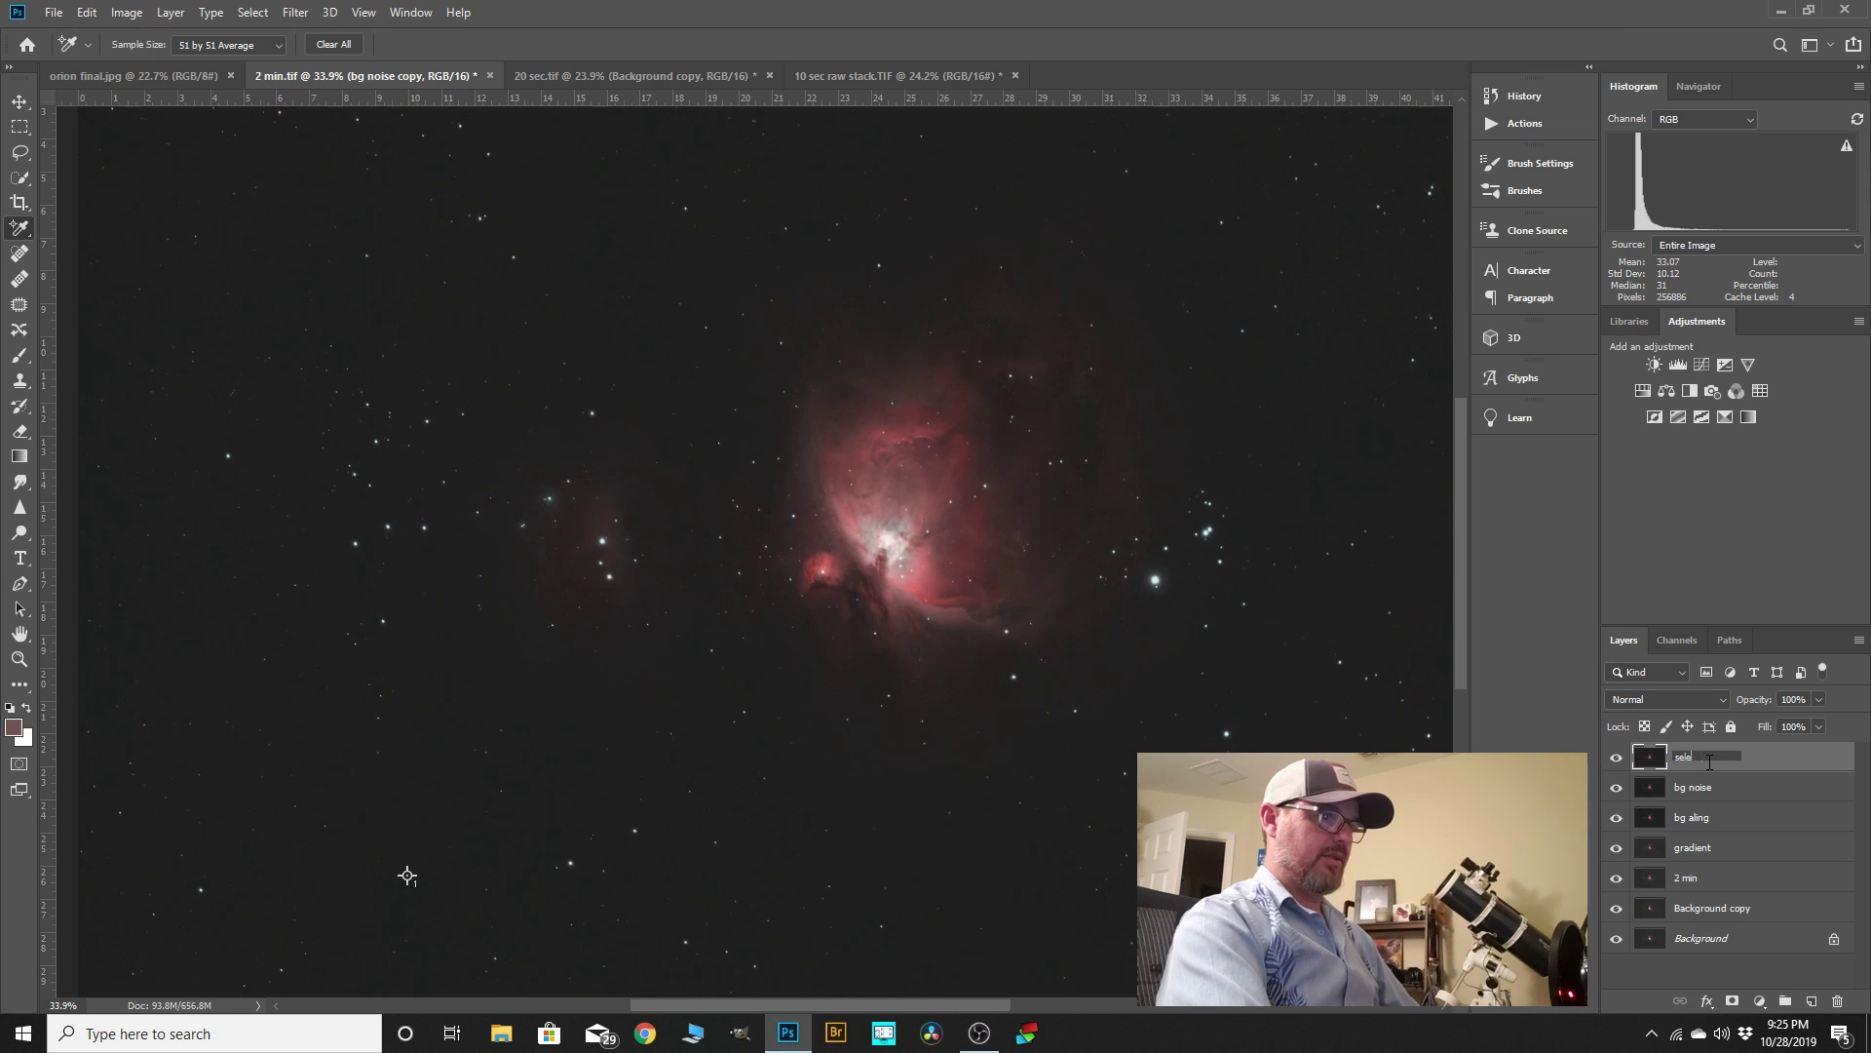
type("ctcurves")
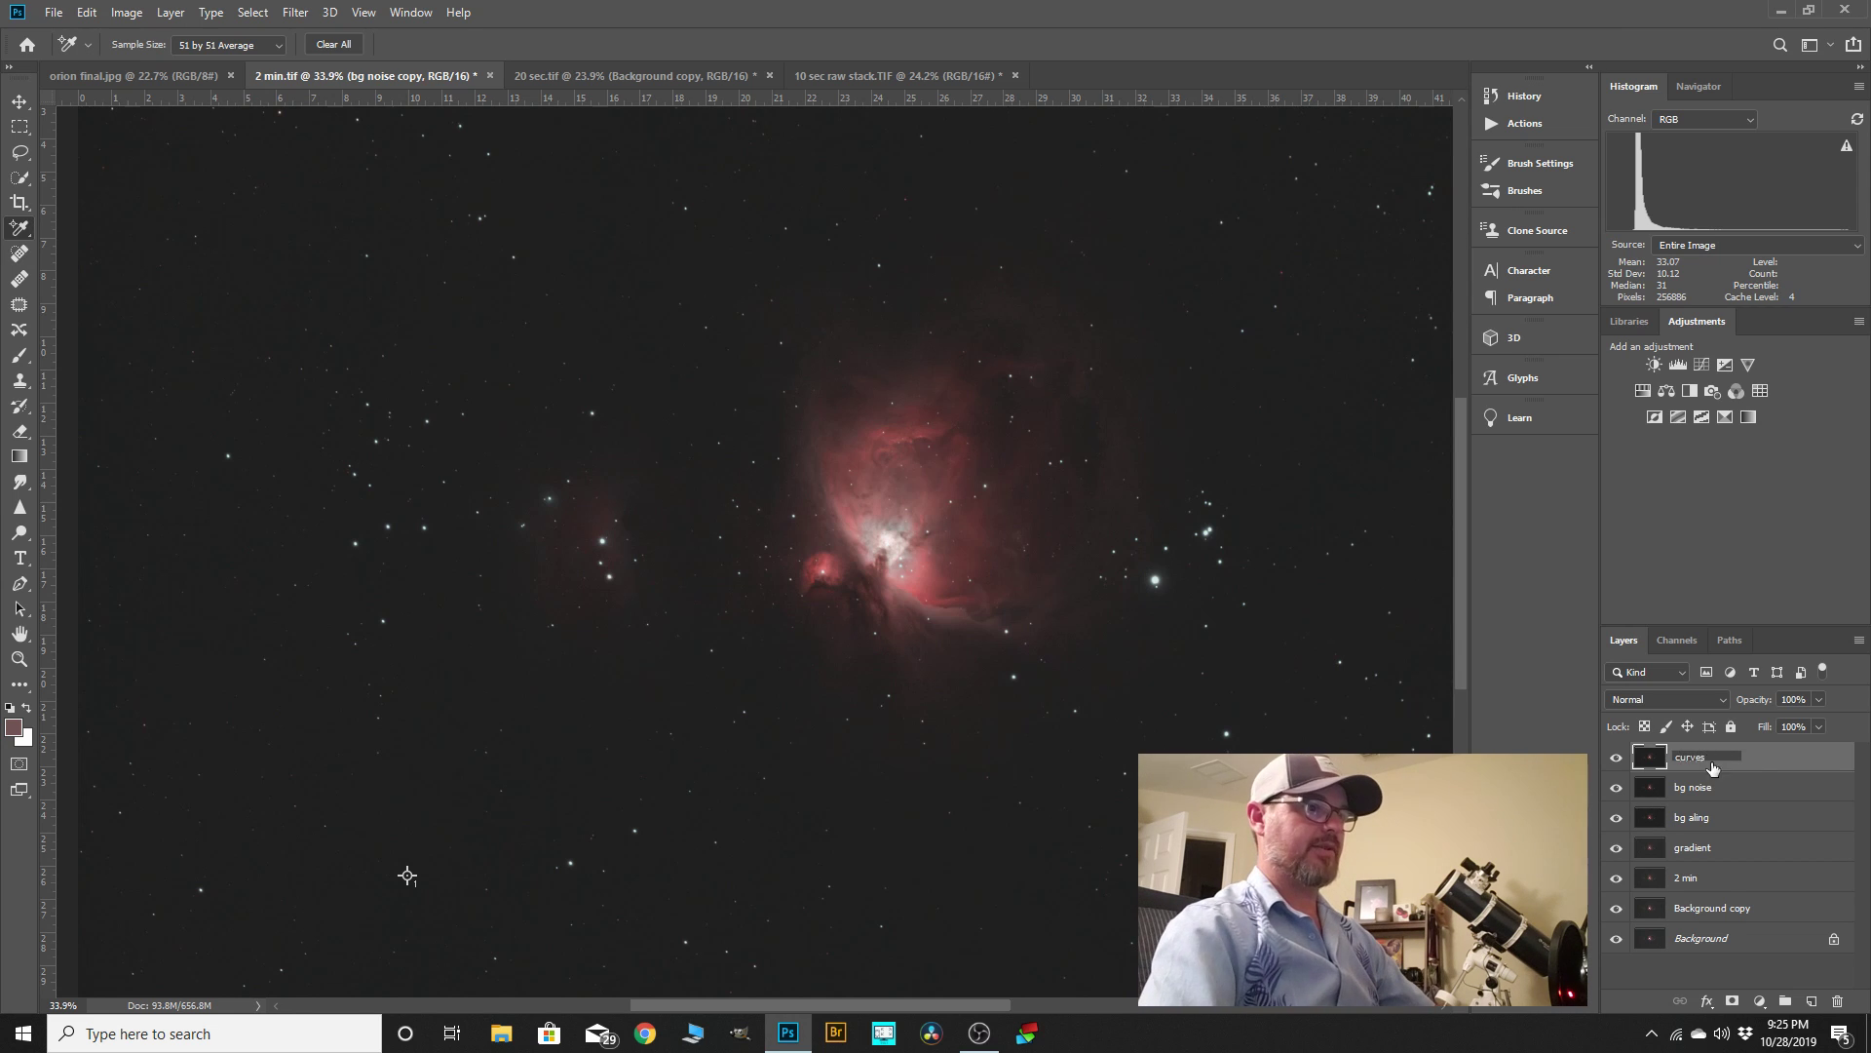
left_click(1758, 763)
- Open the Curves adjustment on the curves layer and move its dialog so the whole curve graph is in view
scroll(1114, 396, "down", 1)
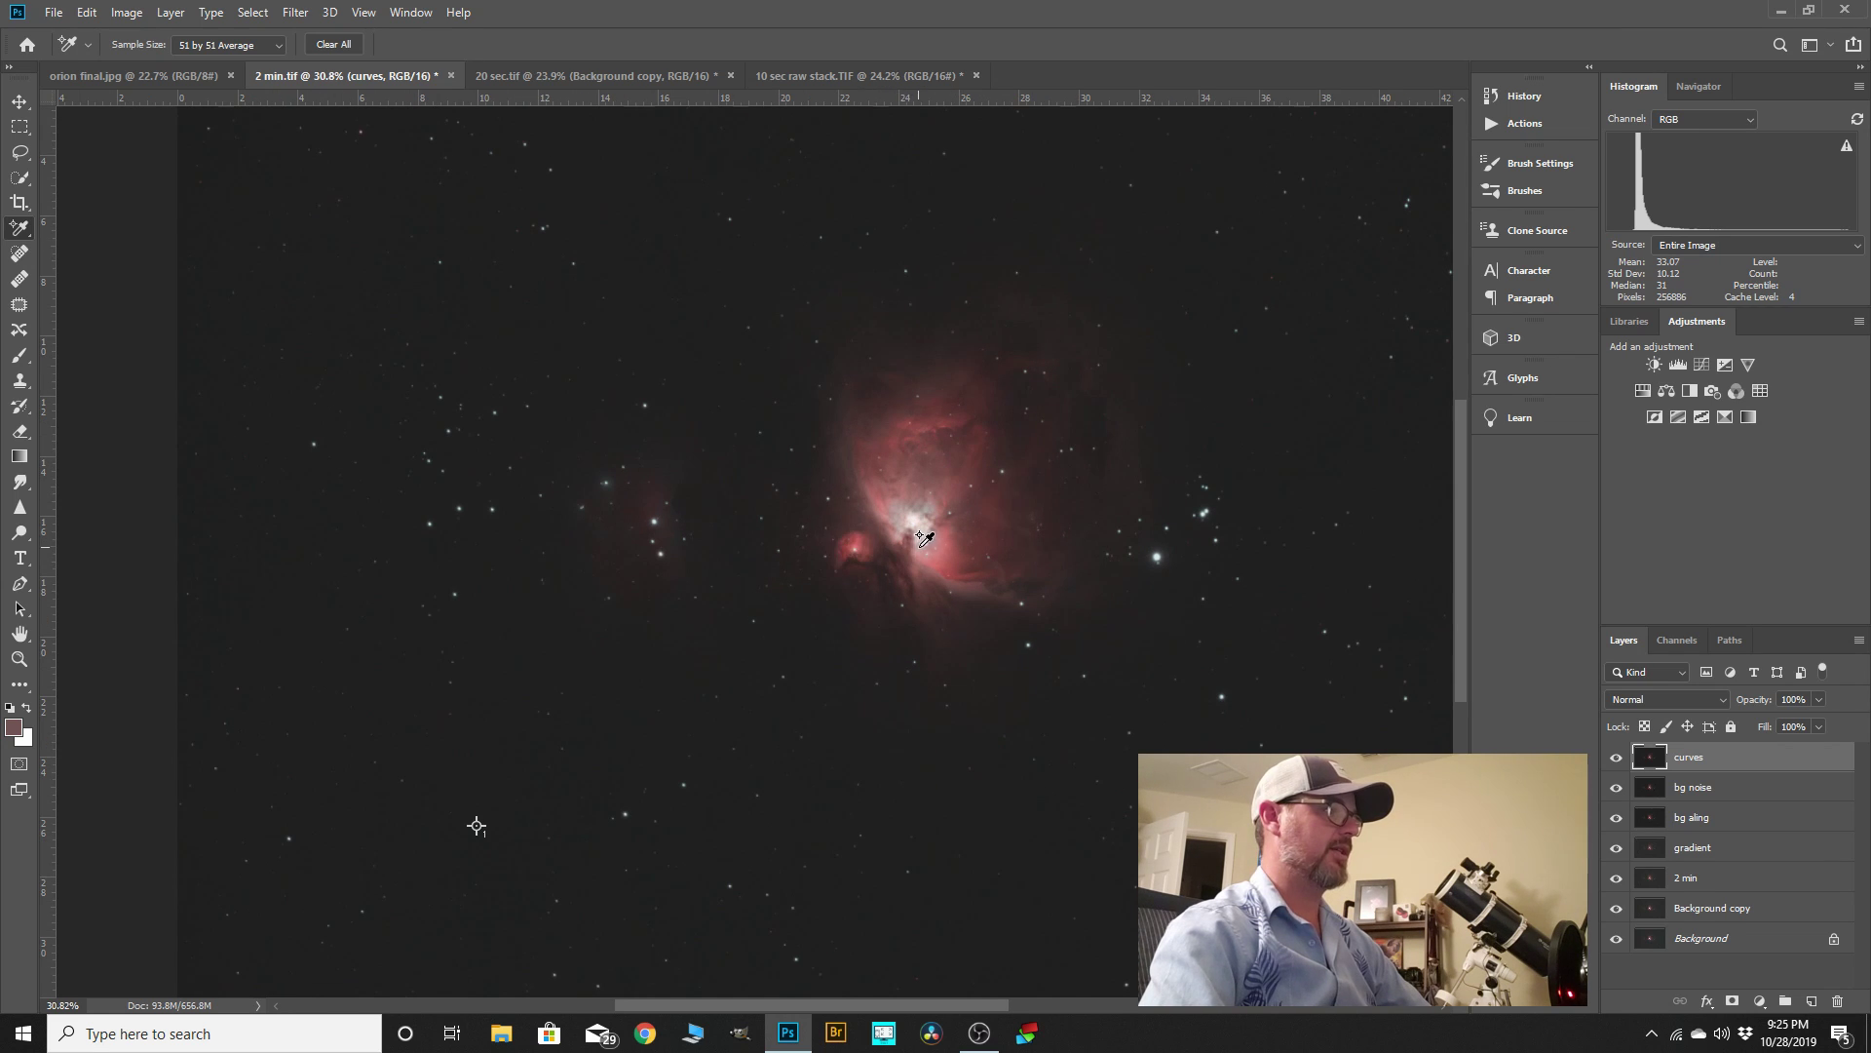
scroll(921, 530, "up", 2)
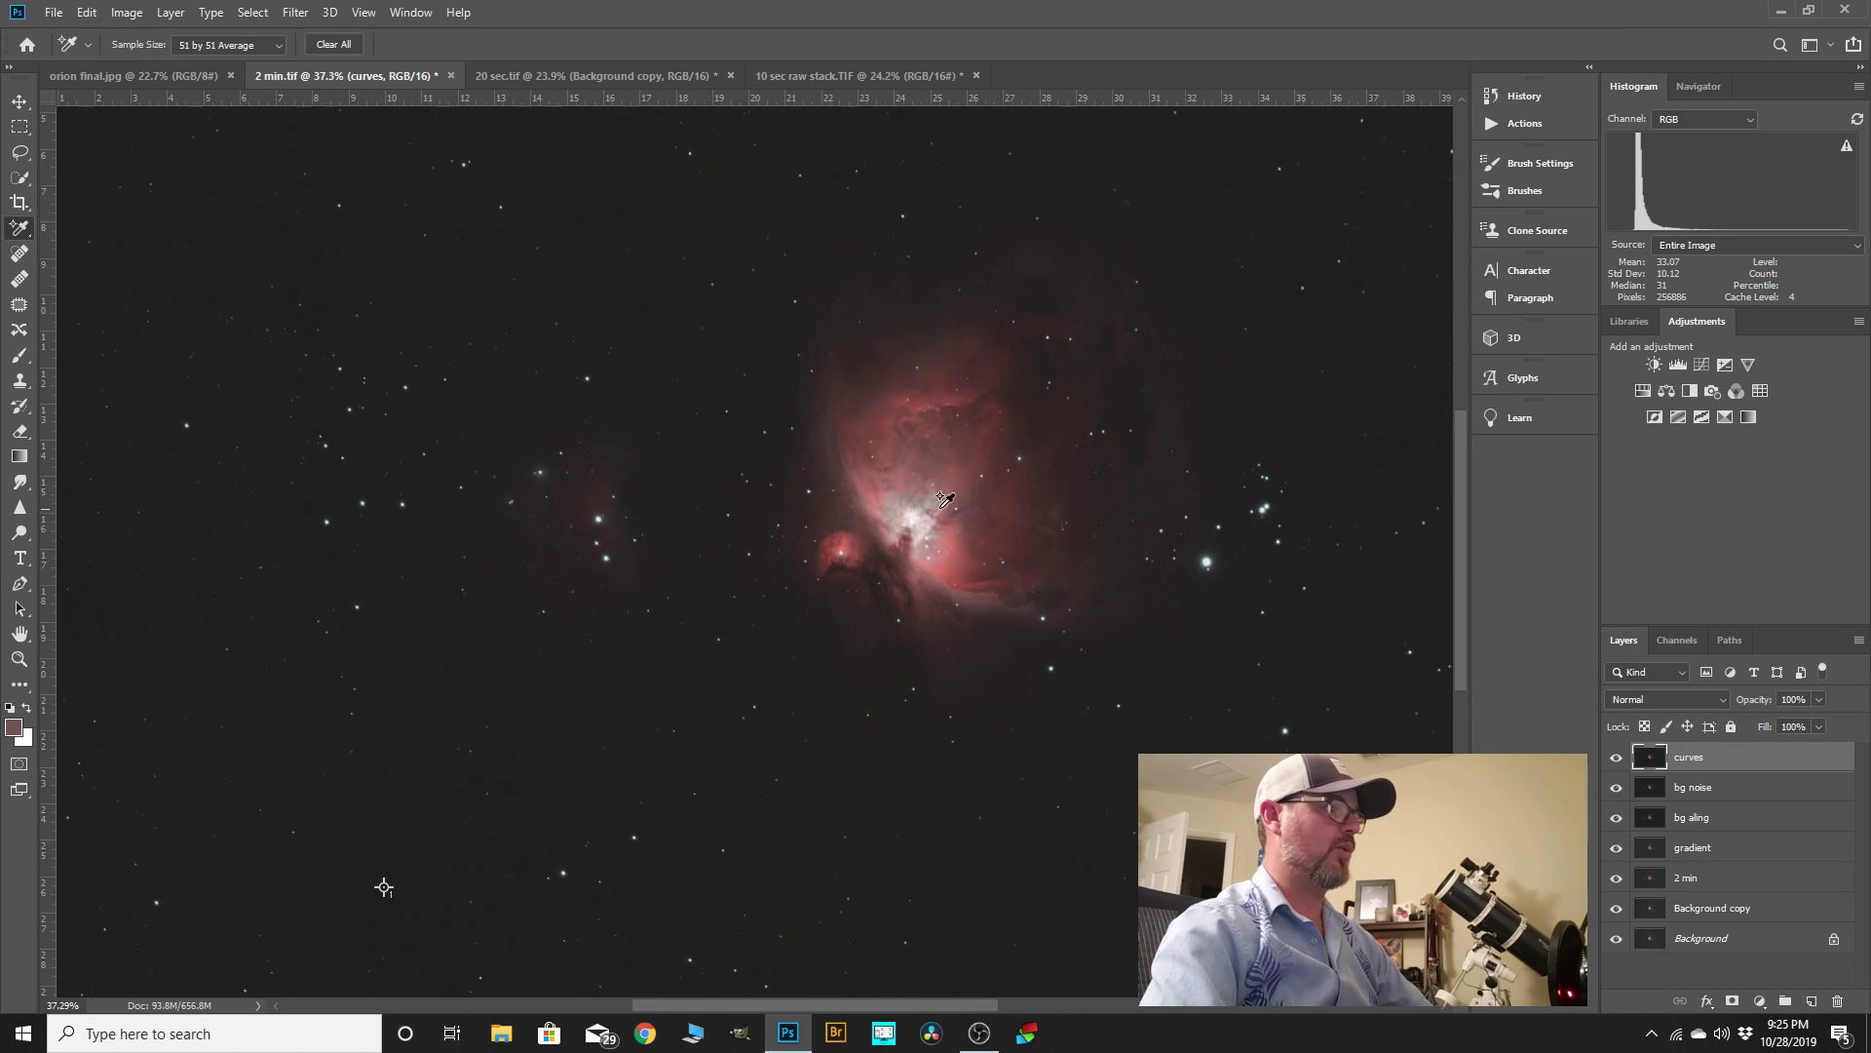
scroll(976, 477, "down", 2)
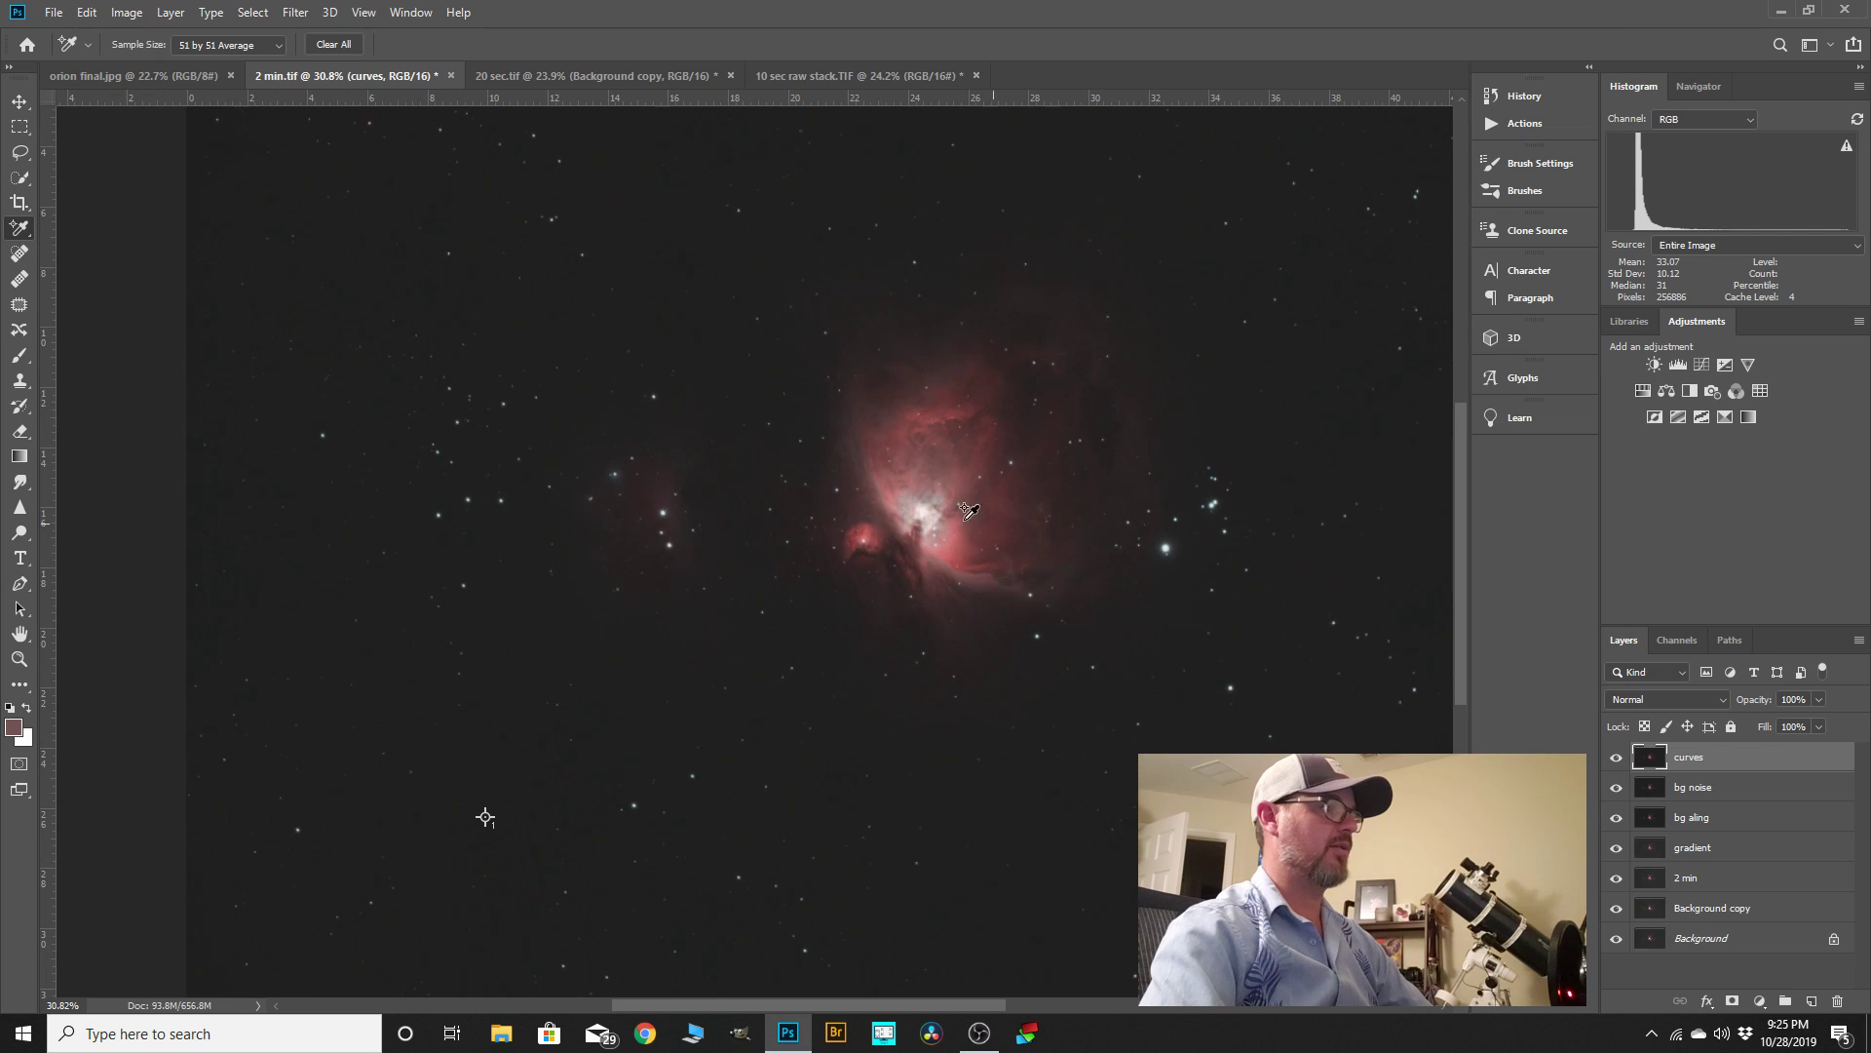
left_click(127, 14)
mouse_move(147, 64)
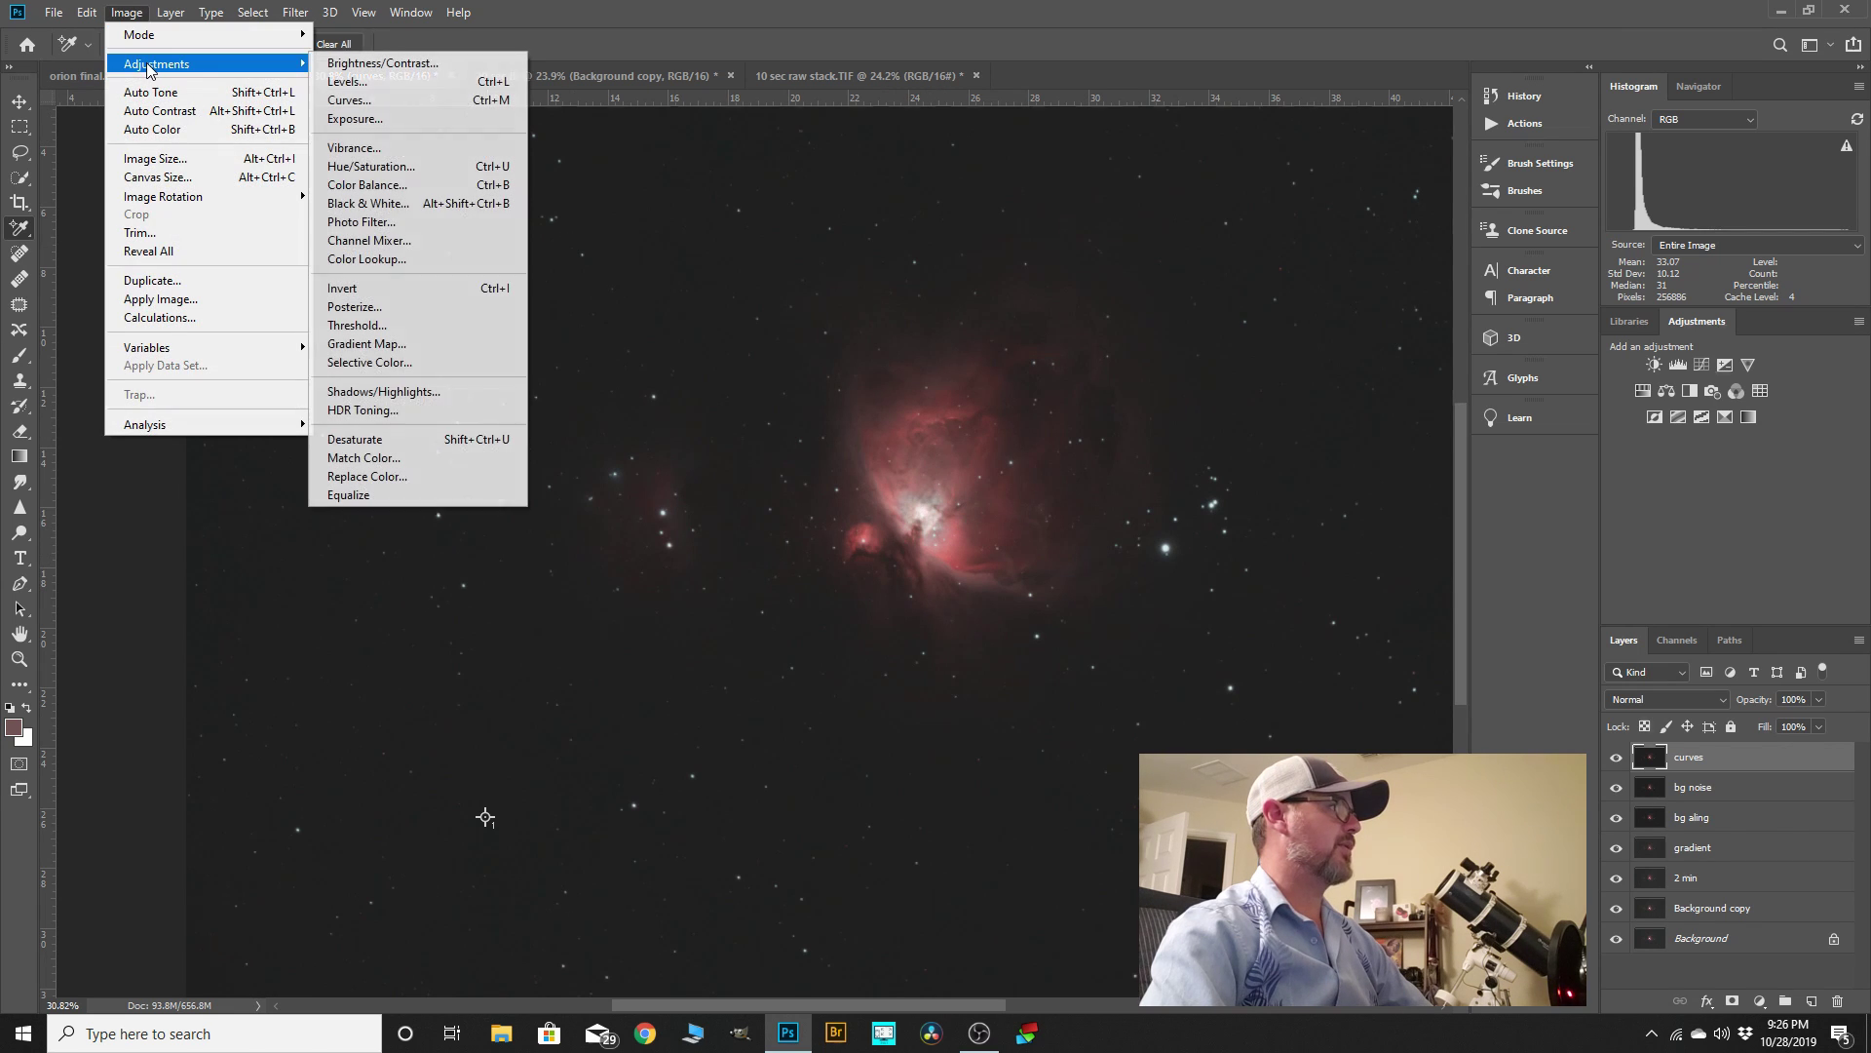
left_click(353, 100)
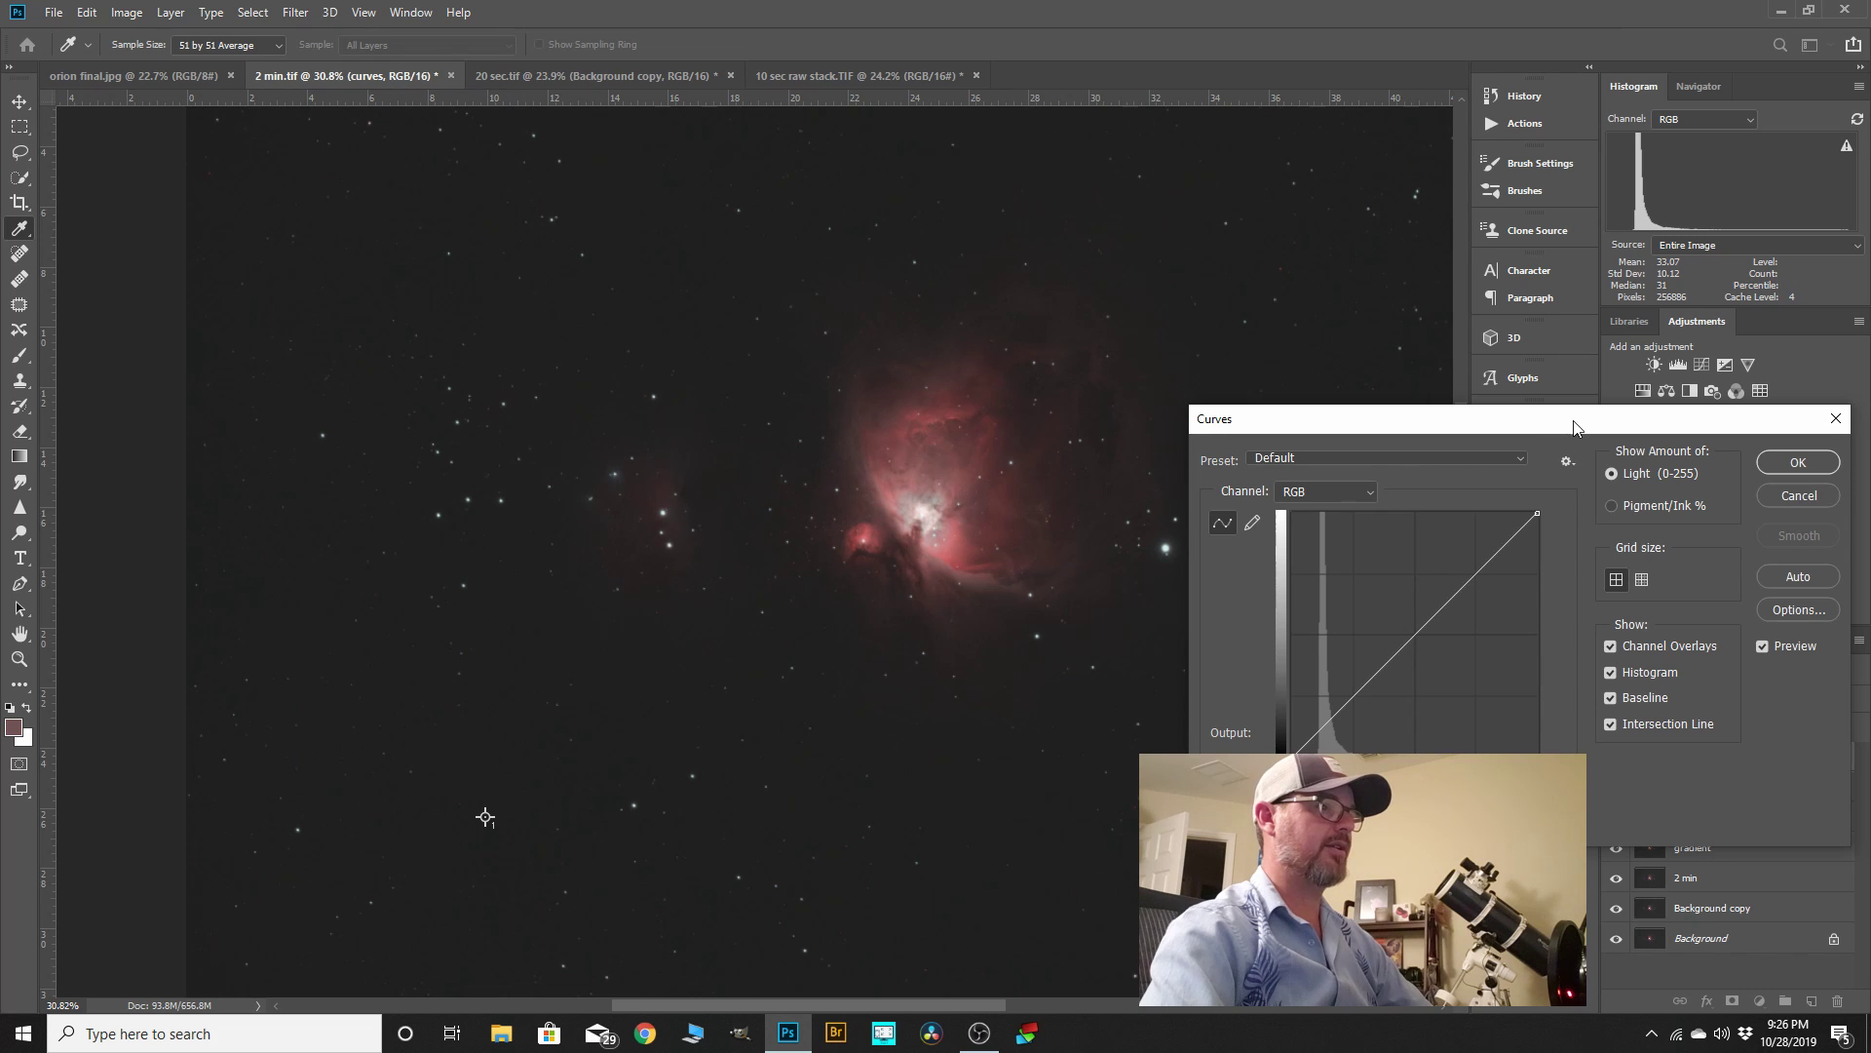
left_click_drag(1526, 426, 1530, 335)
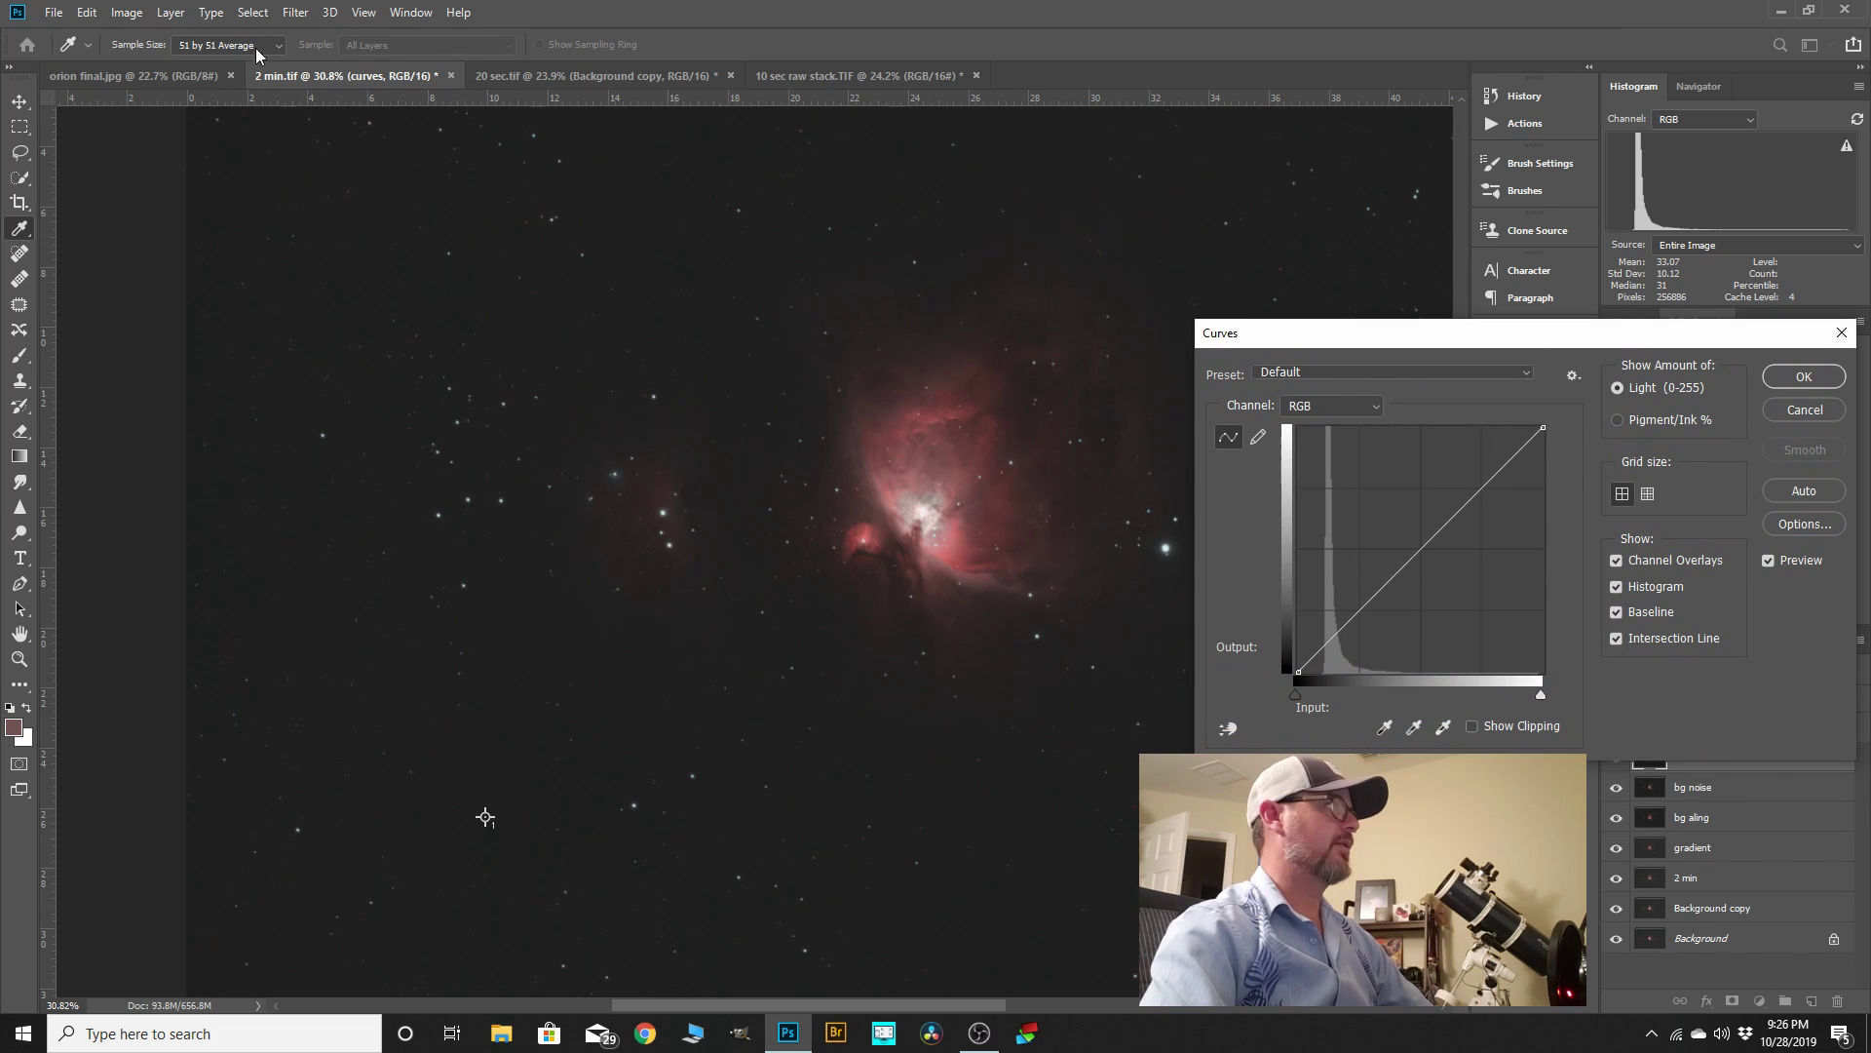
- Try to brighten the midtones by raising an RGB curve point at input 81 to output 124, and remove that point
left_click(127, 13)
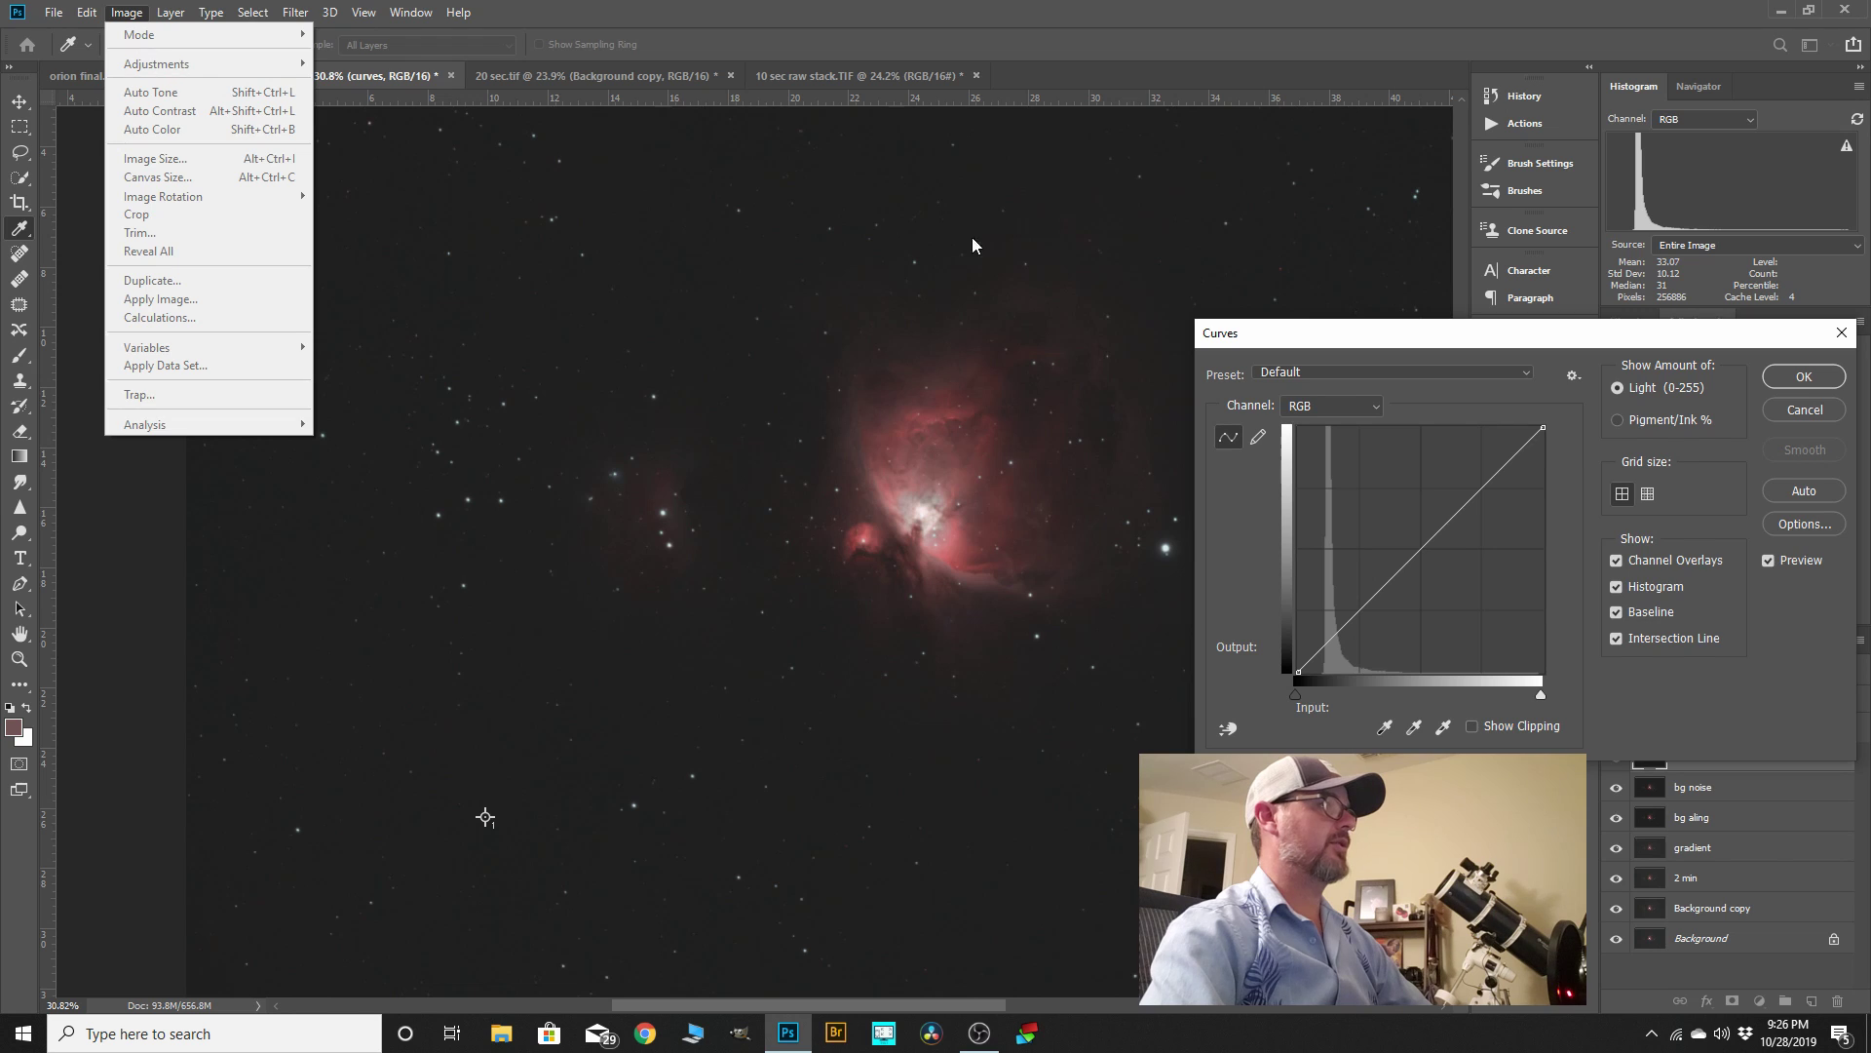
left_click(1434, 338)
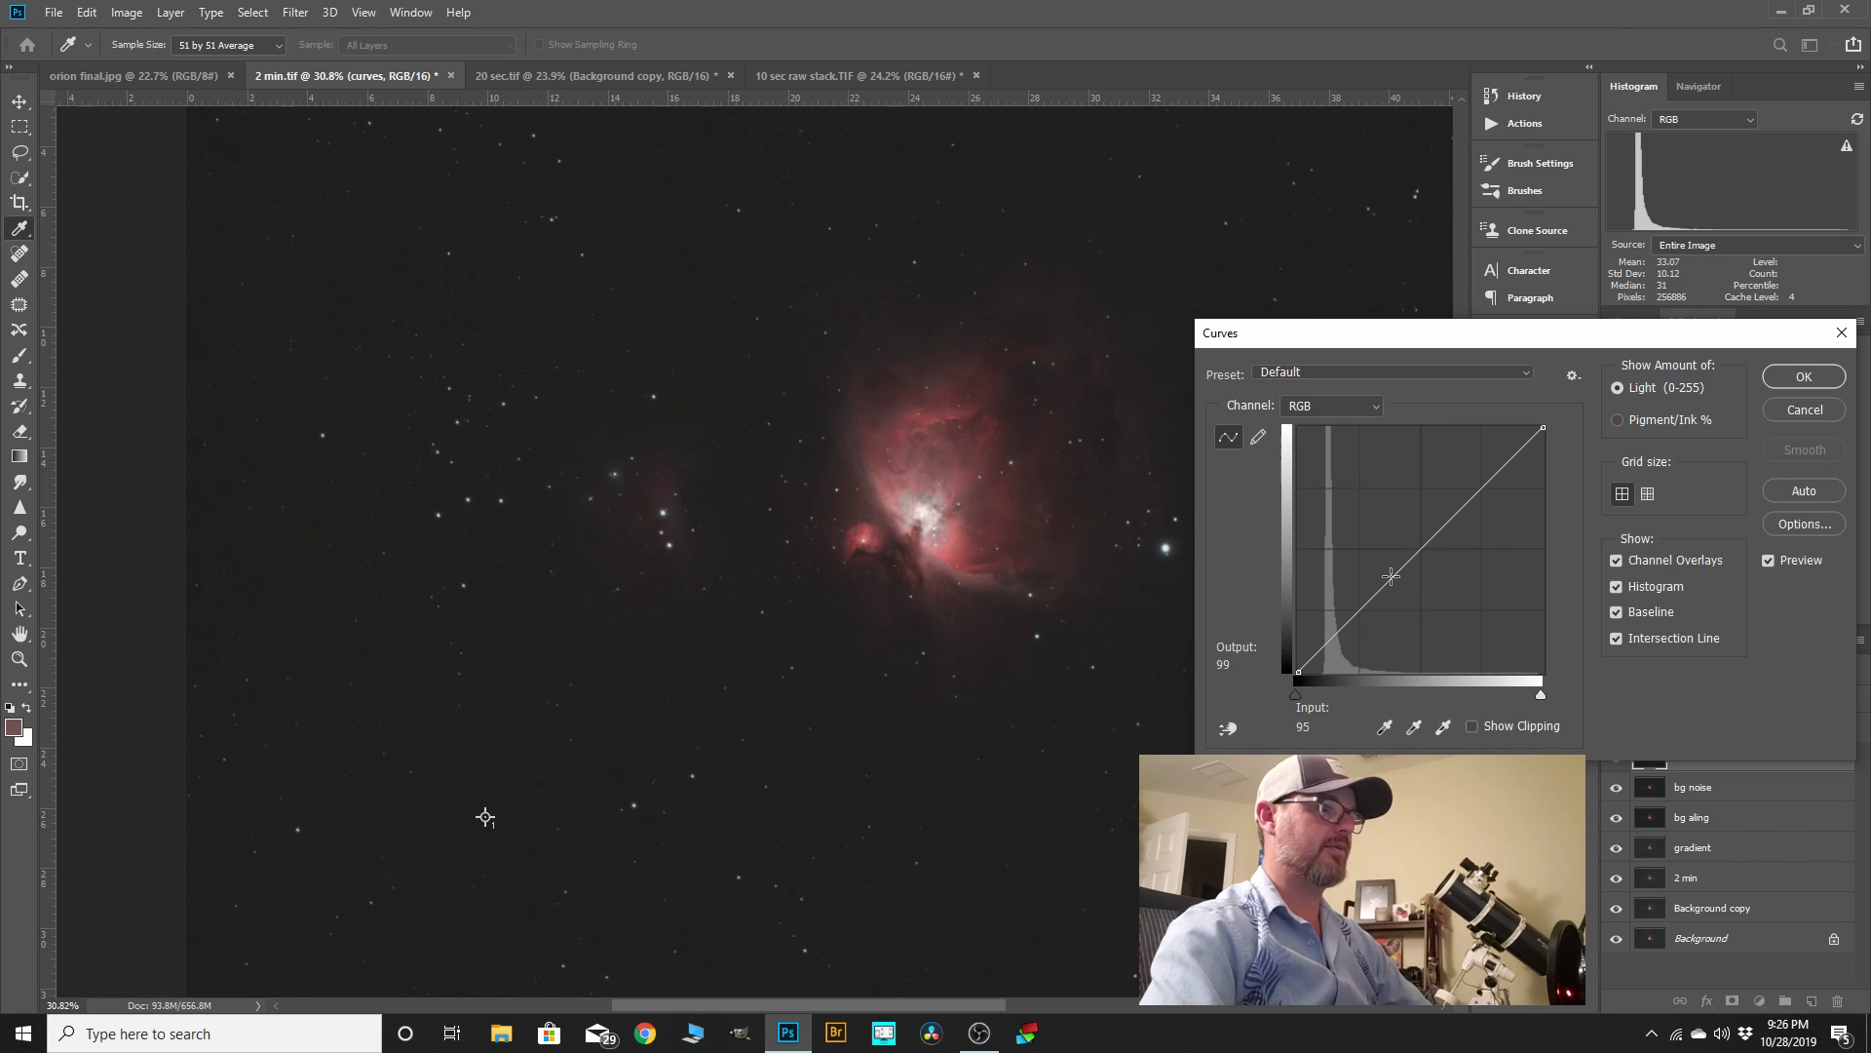
left_click_drag(1380, 585, 1376, 552)
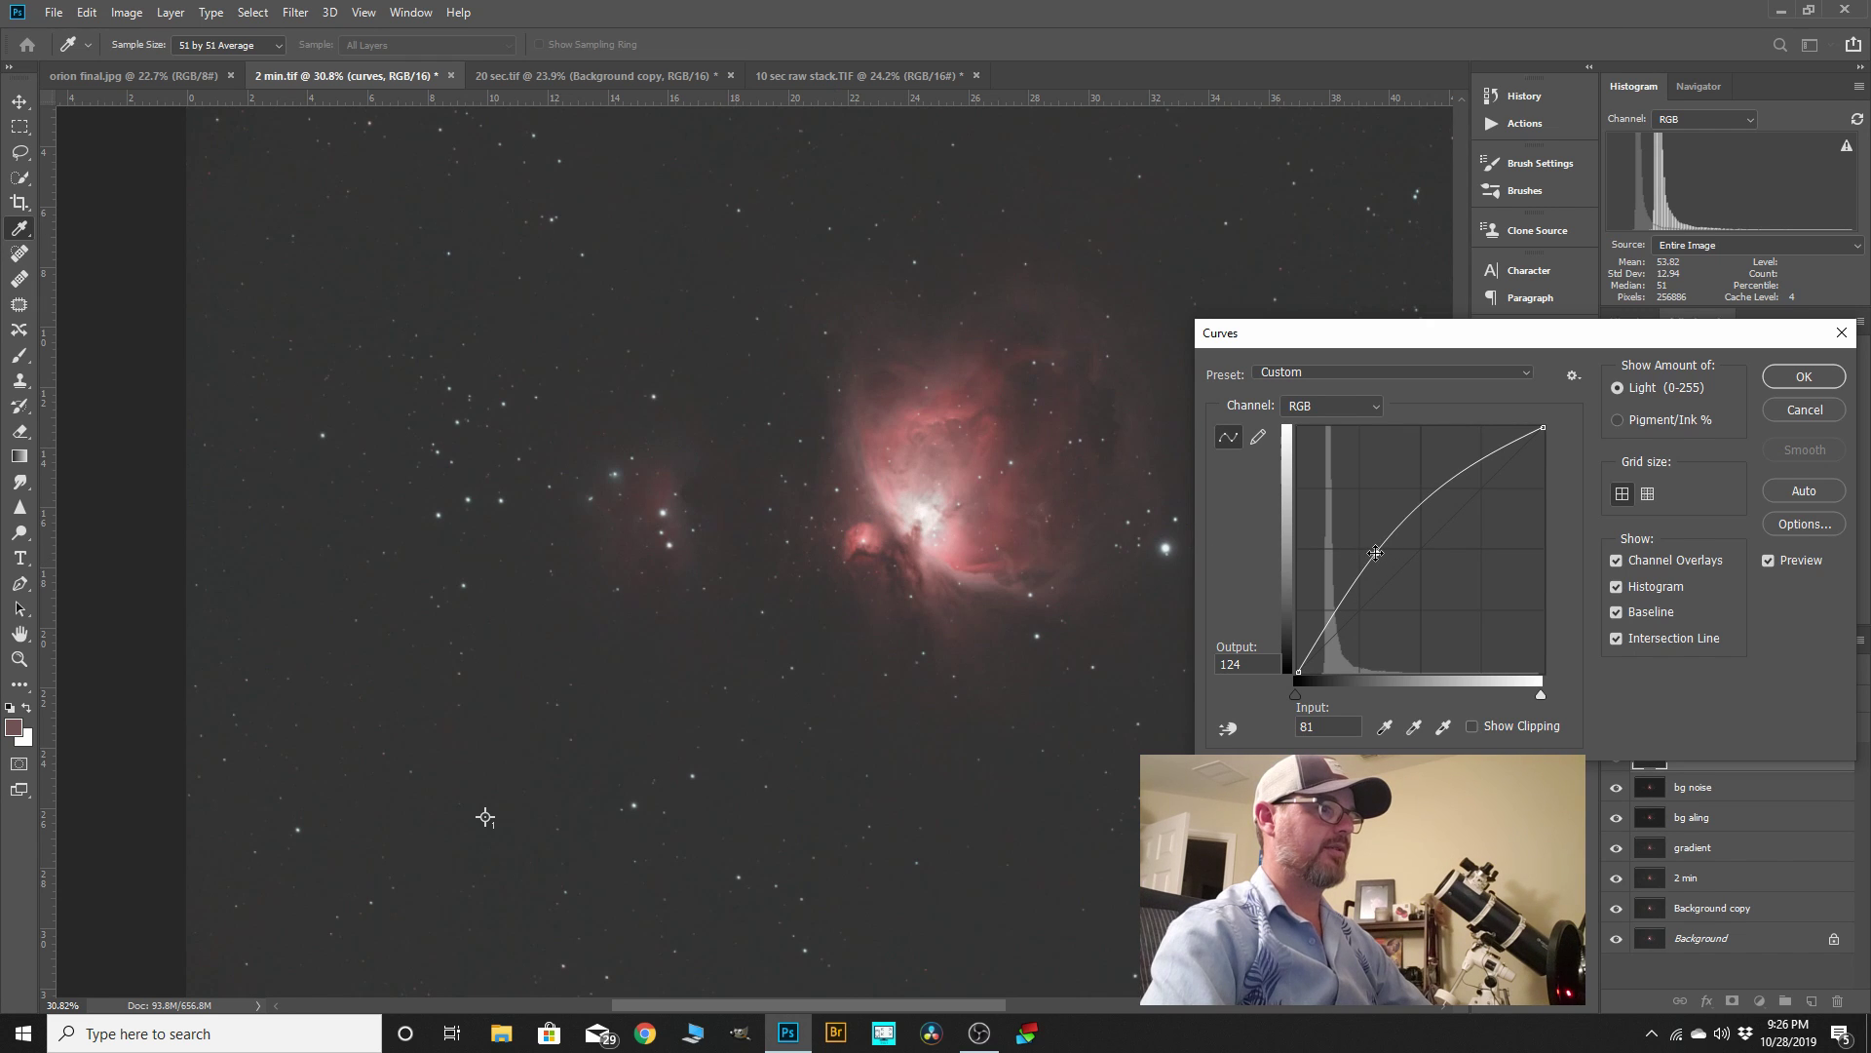
left_click_drag(1377, 552, 1221, 746)
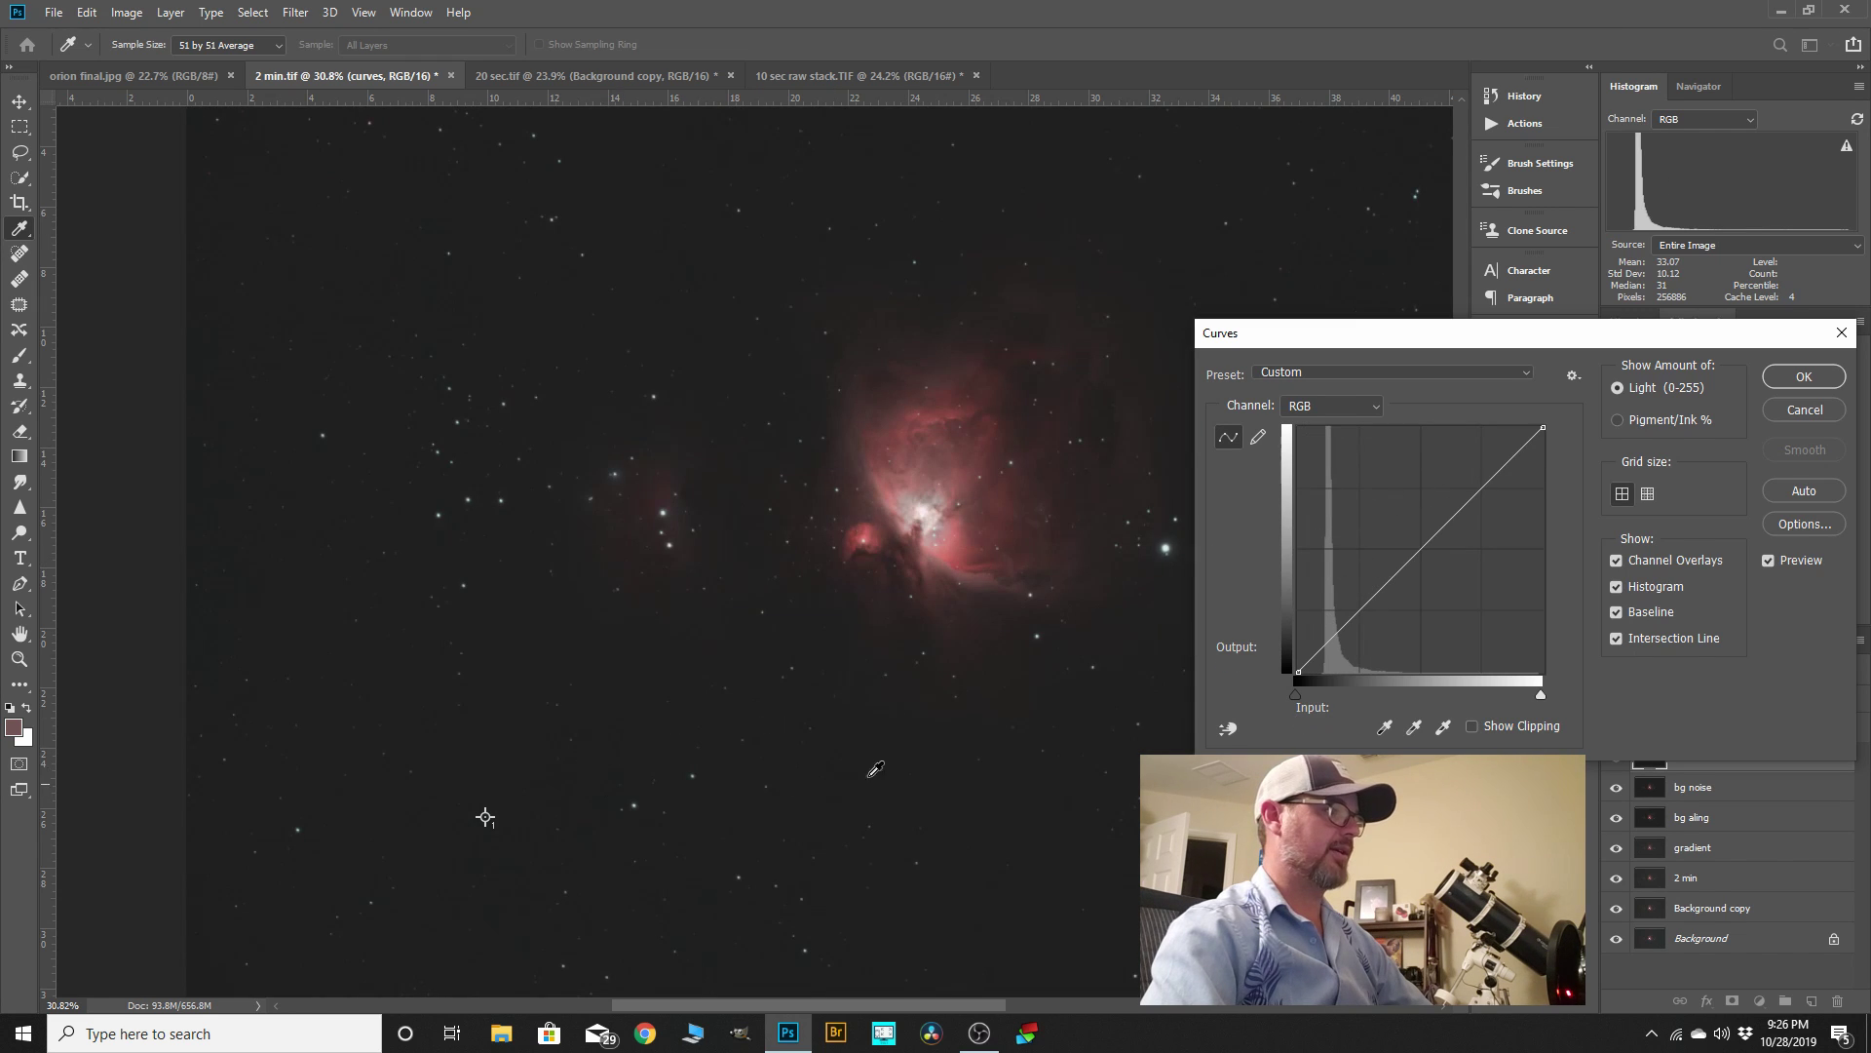
- Anchor the sampled sky background on the RGB curve at input 31, output 31, and add a darker point at input 22, output 24
left_click(1227, 729)
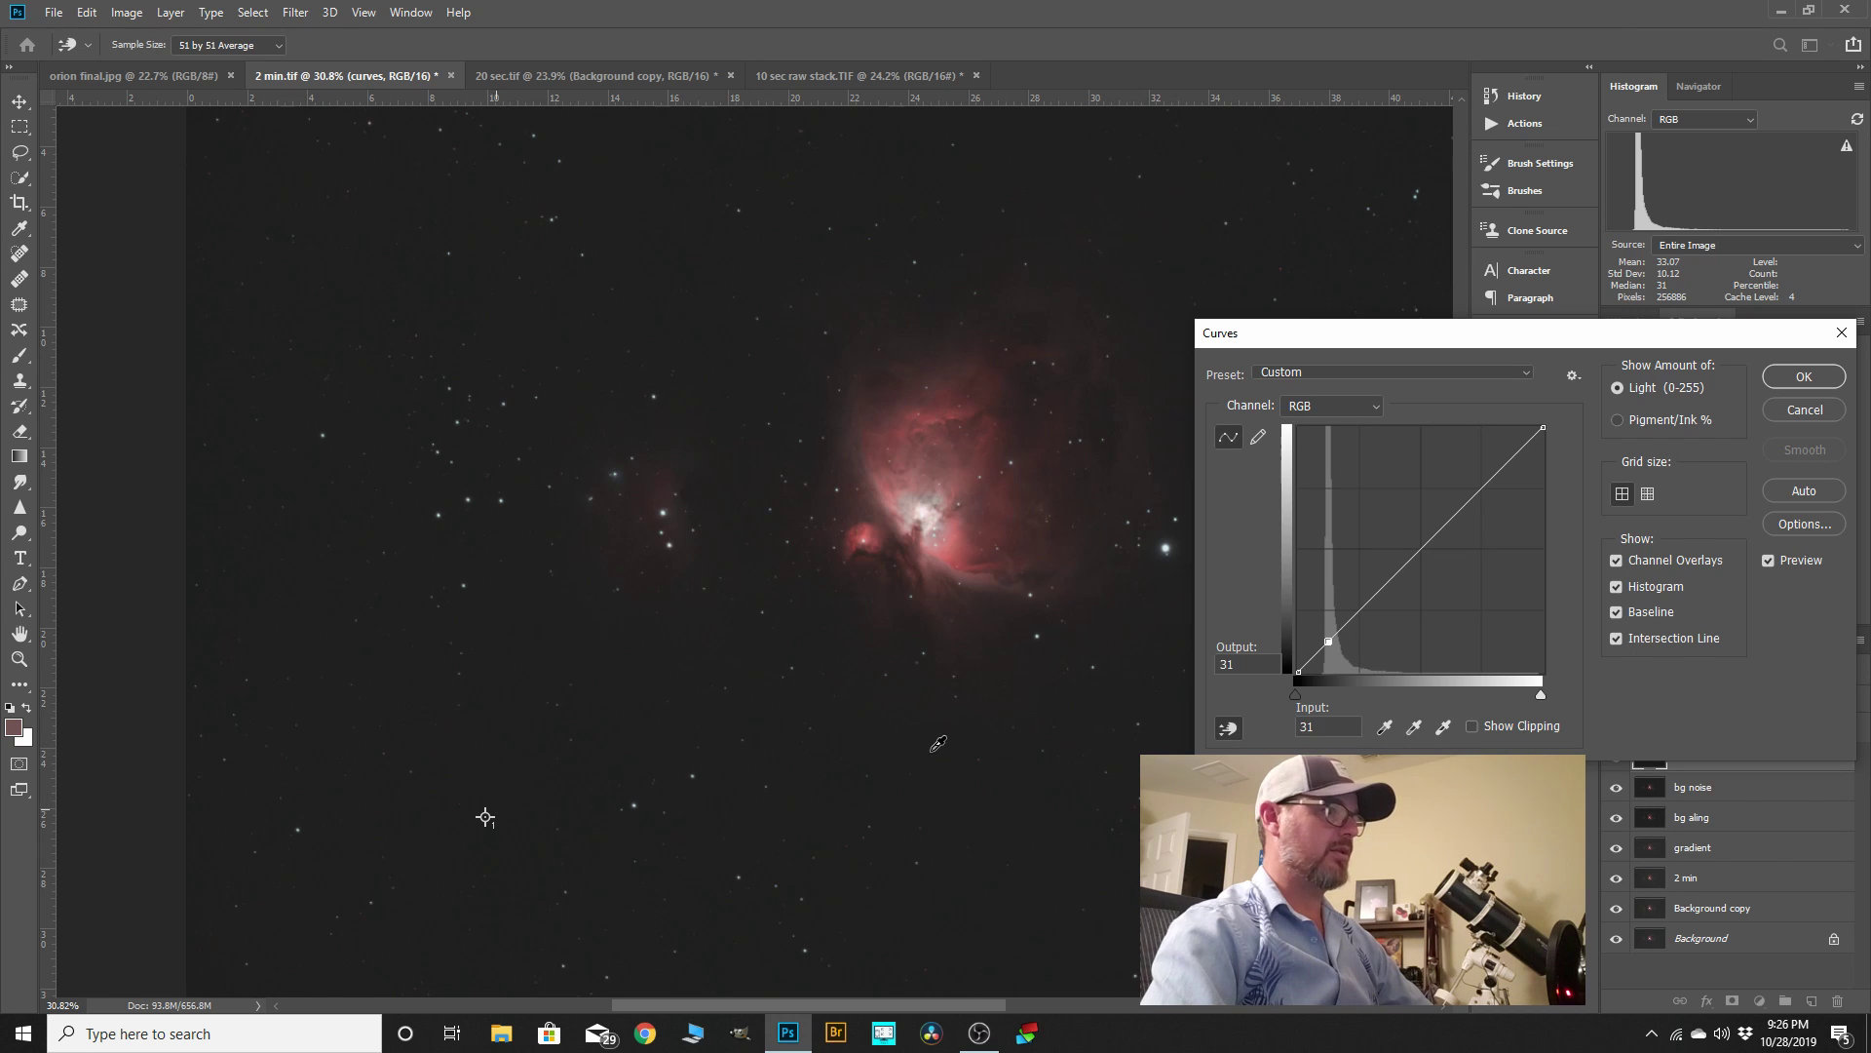
left_click(1320, 647)
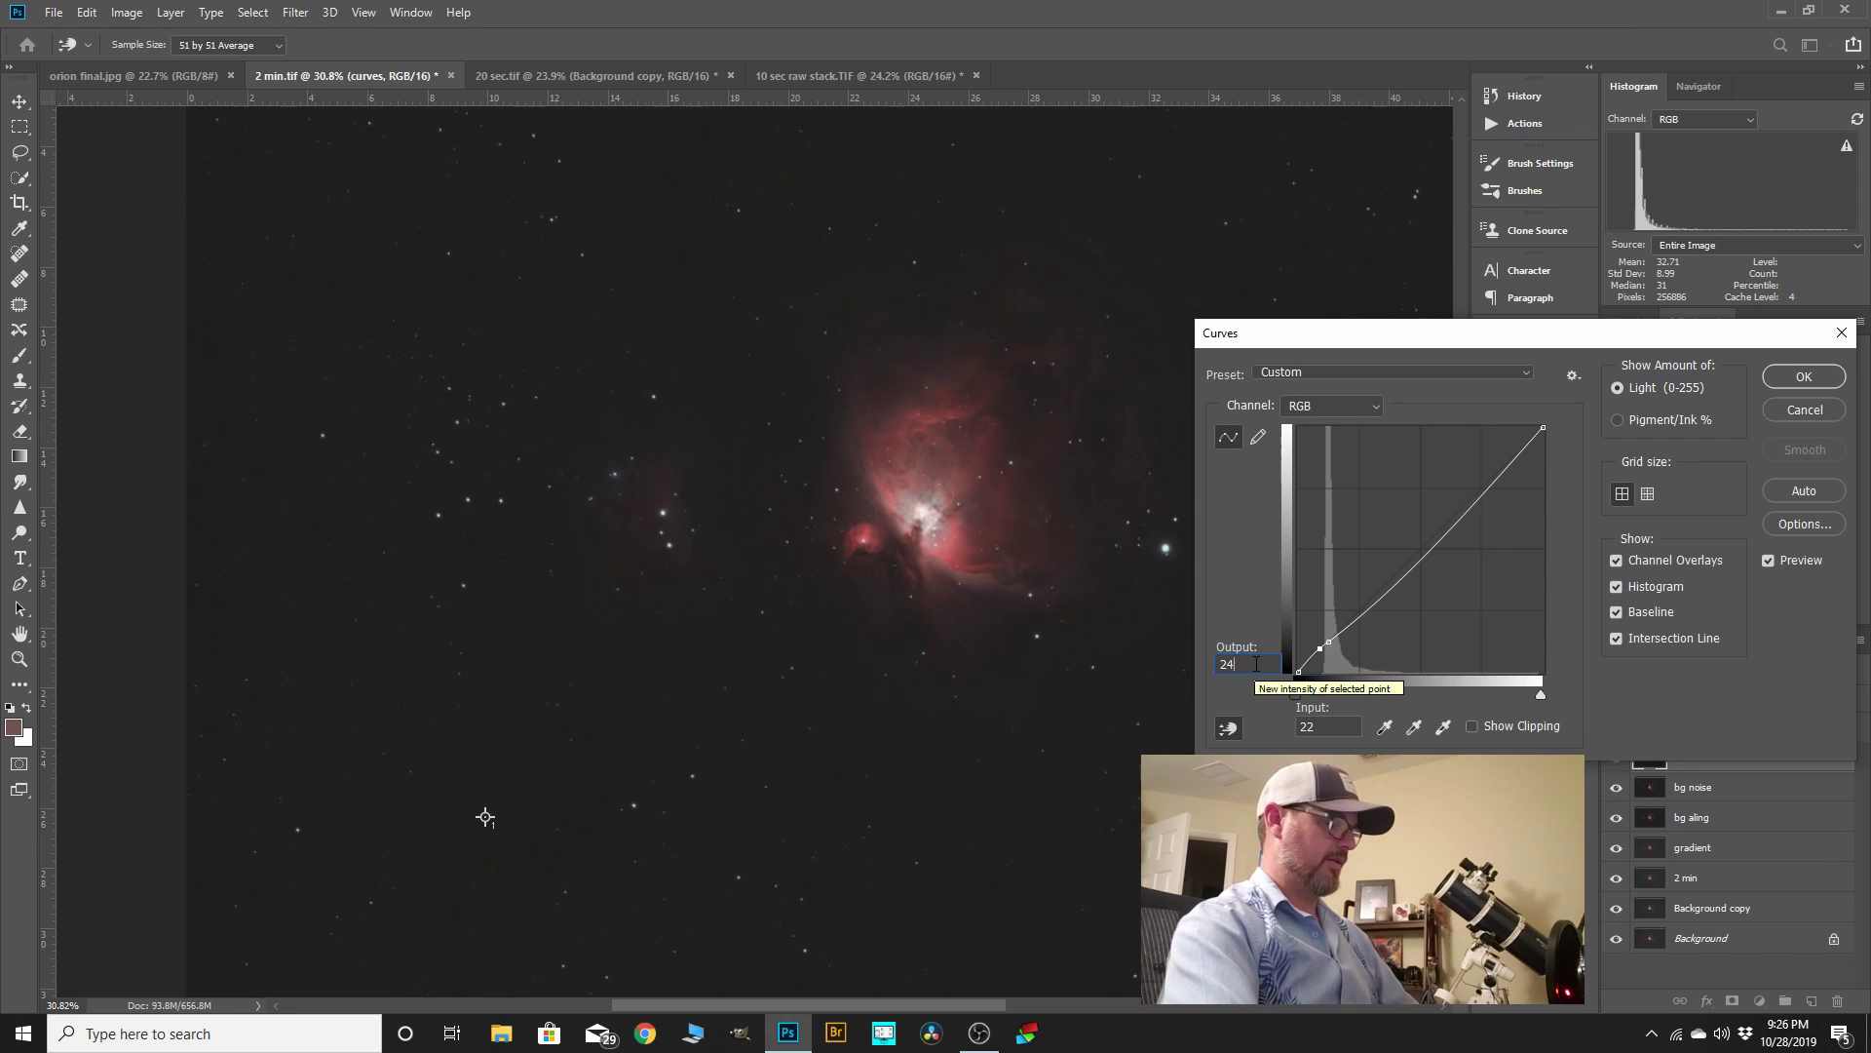
- Pin the curve's shadow point at input 22, output 22, and anchor highlight points on the baseline at 145 and 153
key("BackSpace")
type("2")
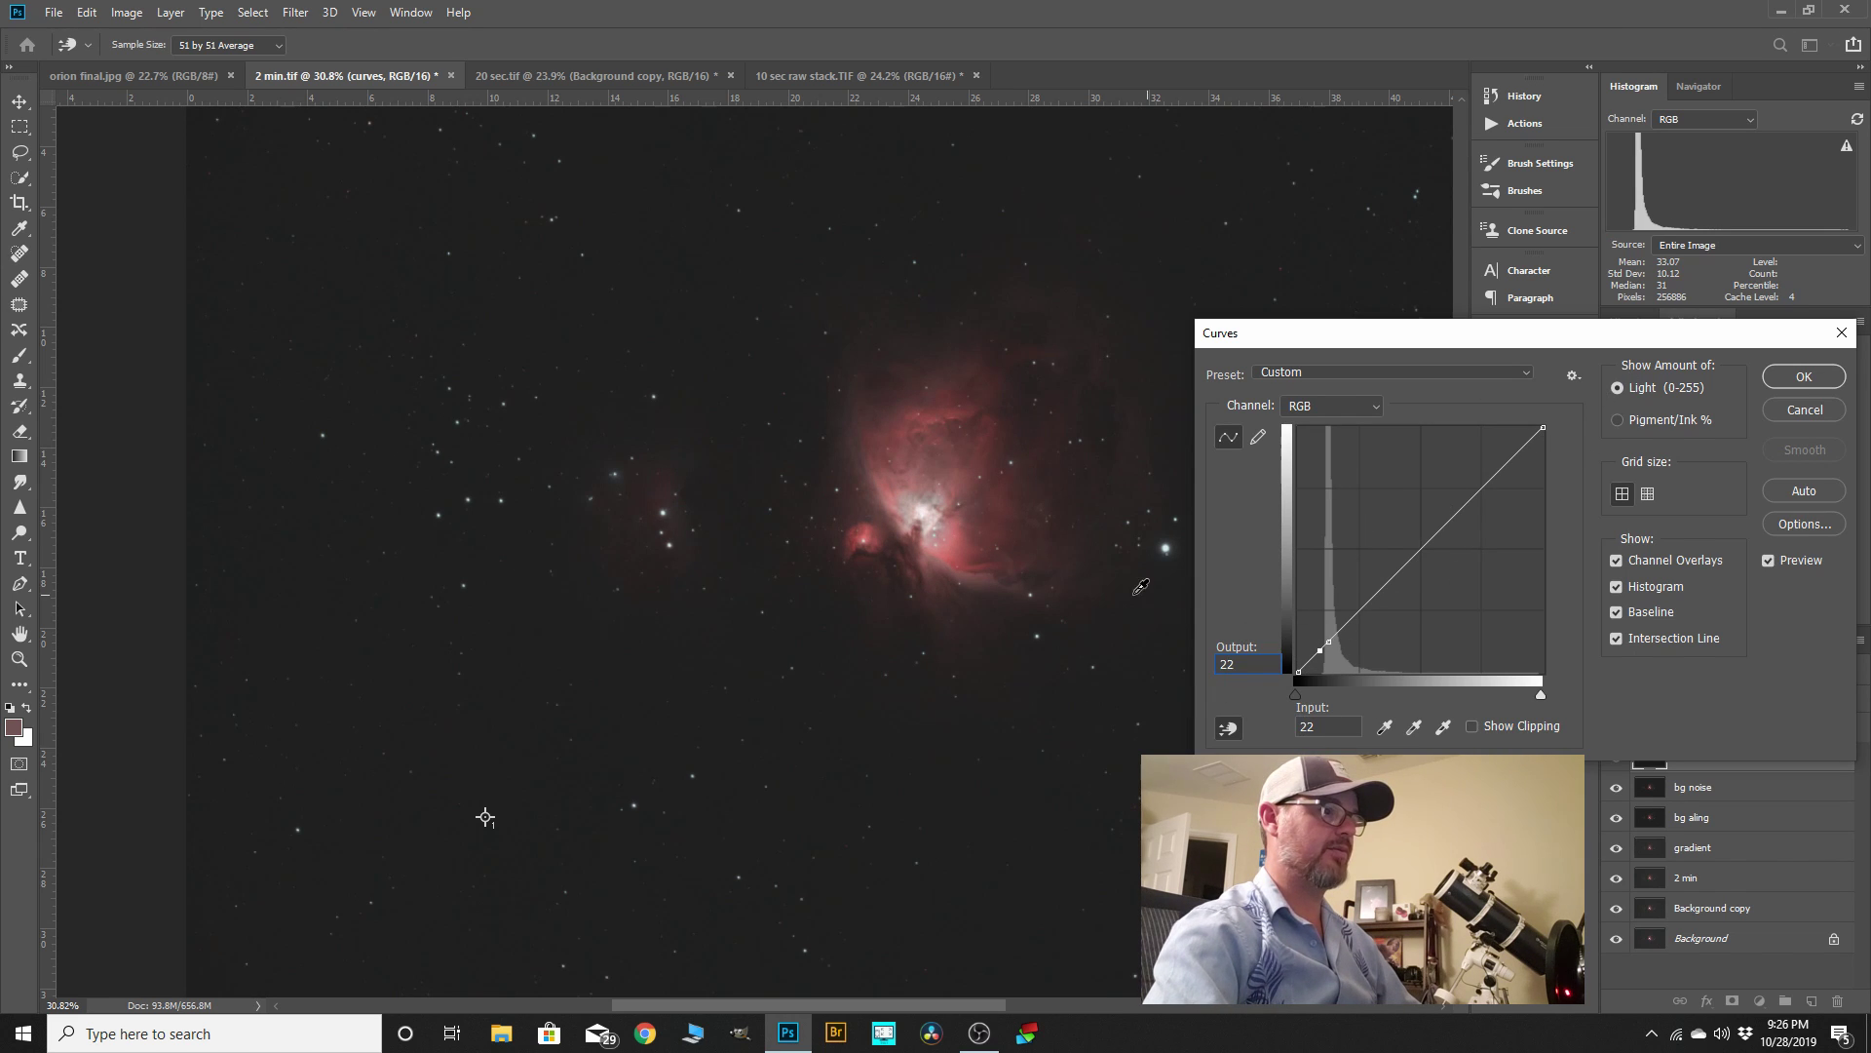
left_click(922, 510)
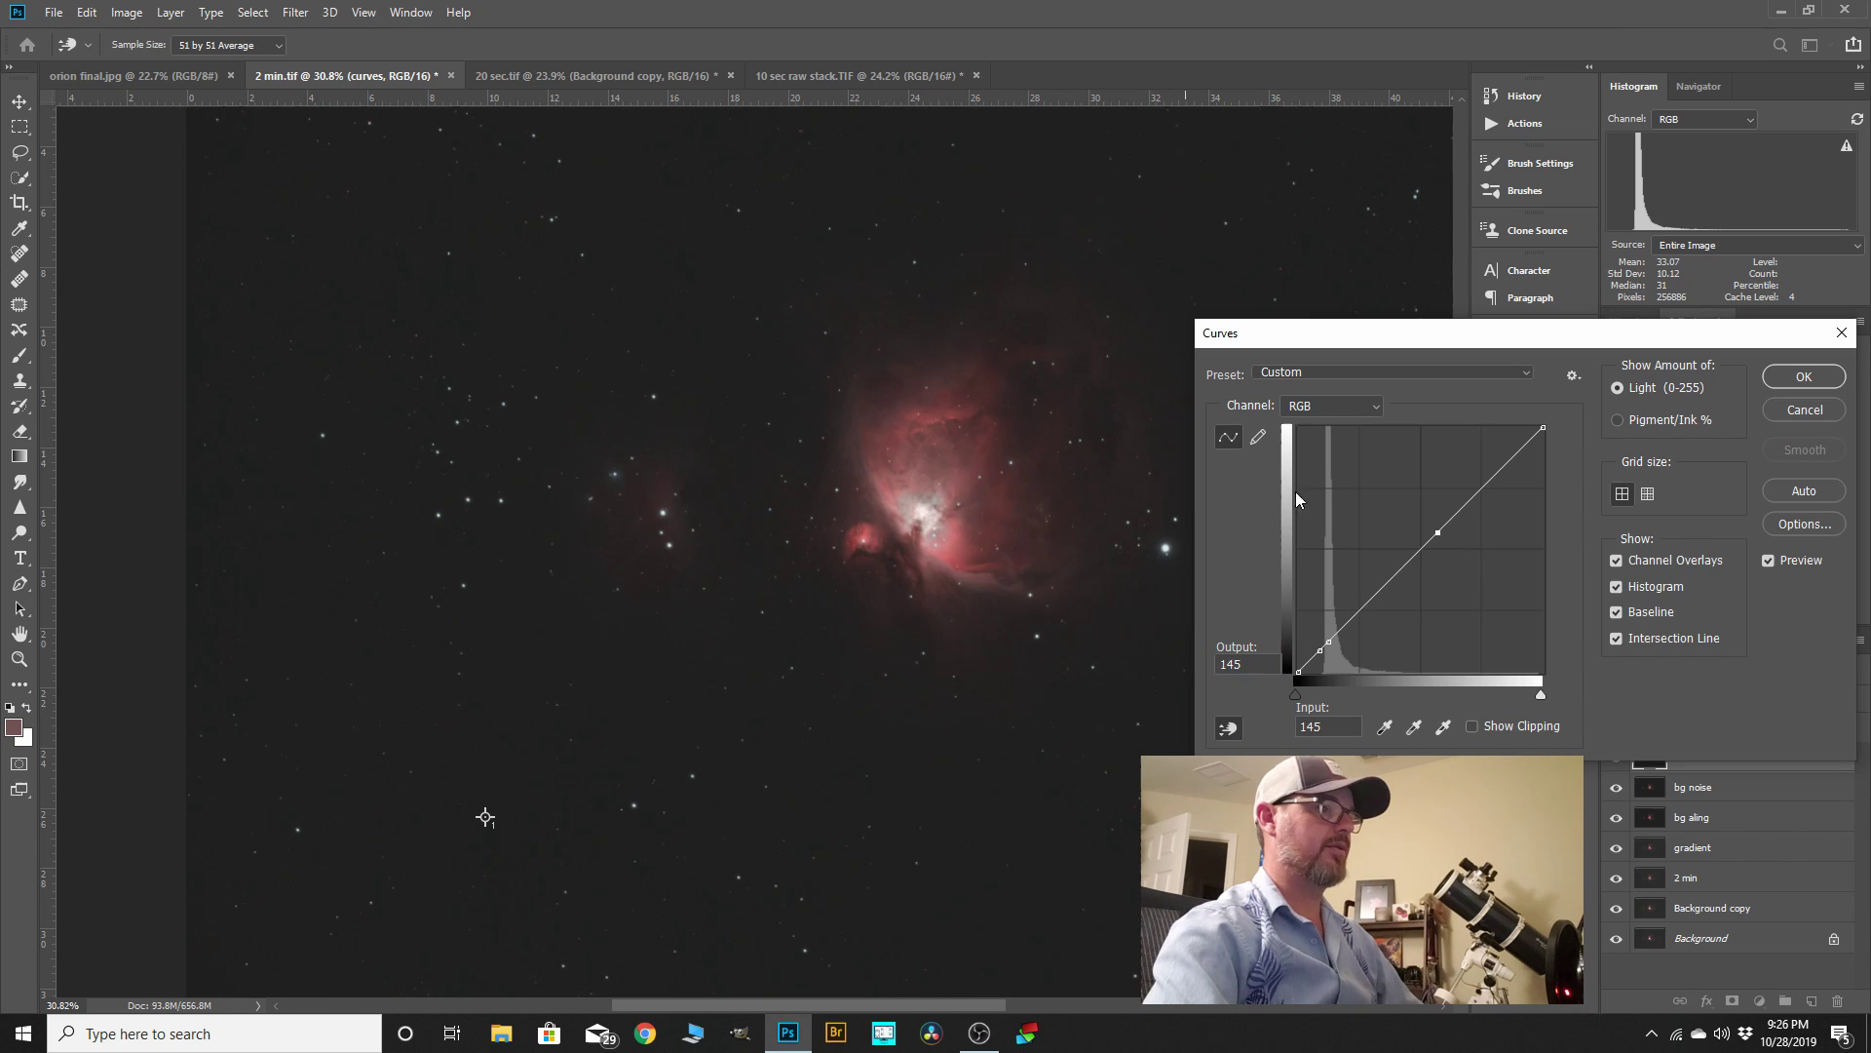
left_click(1445, 524)
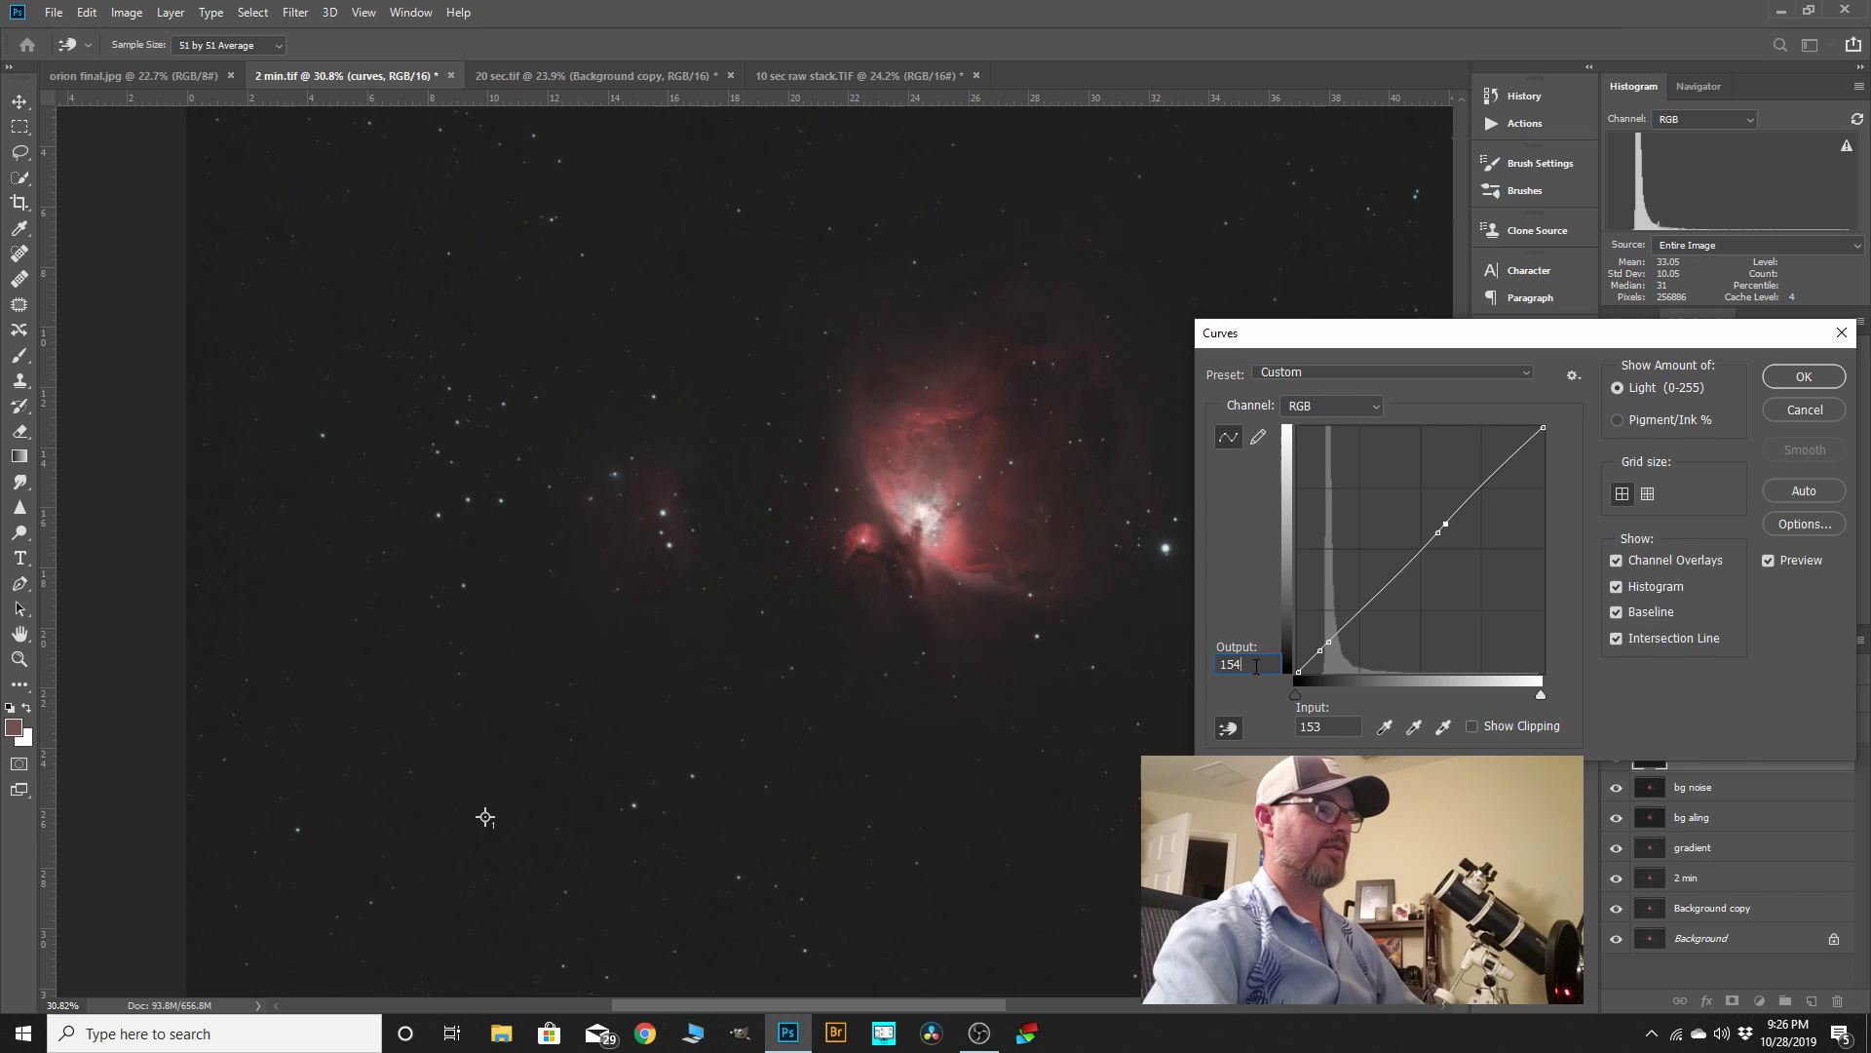
key("BackSpace")
type("3")
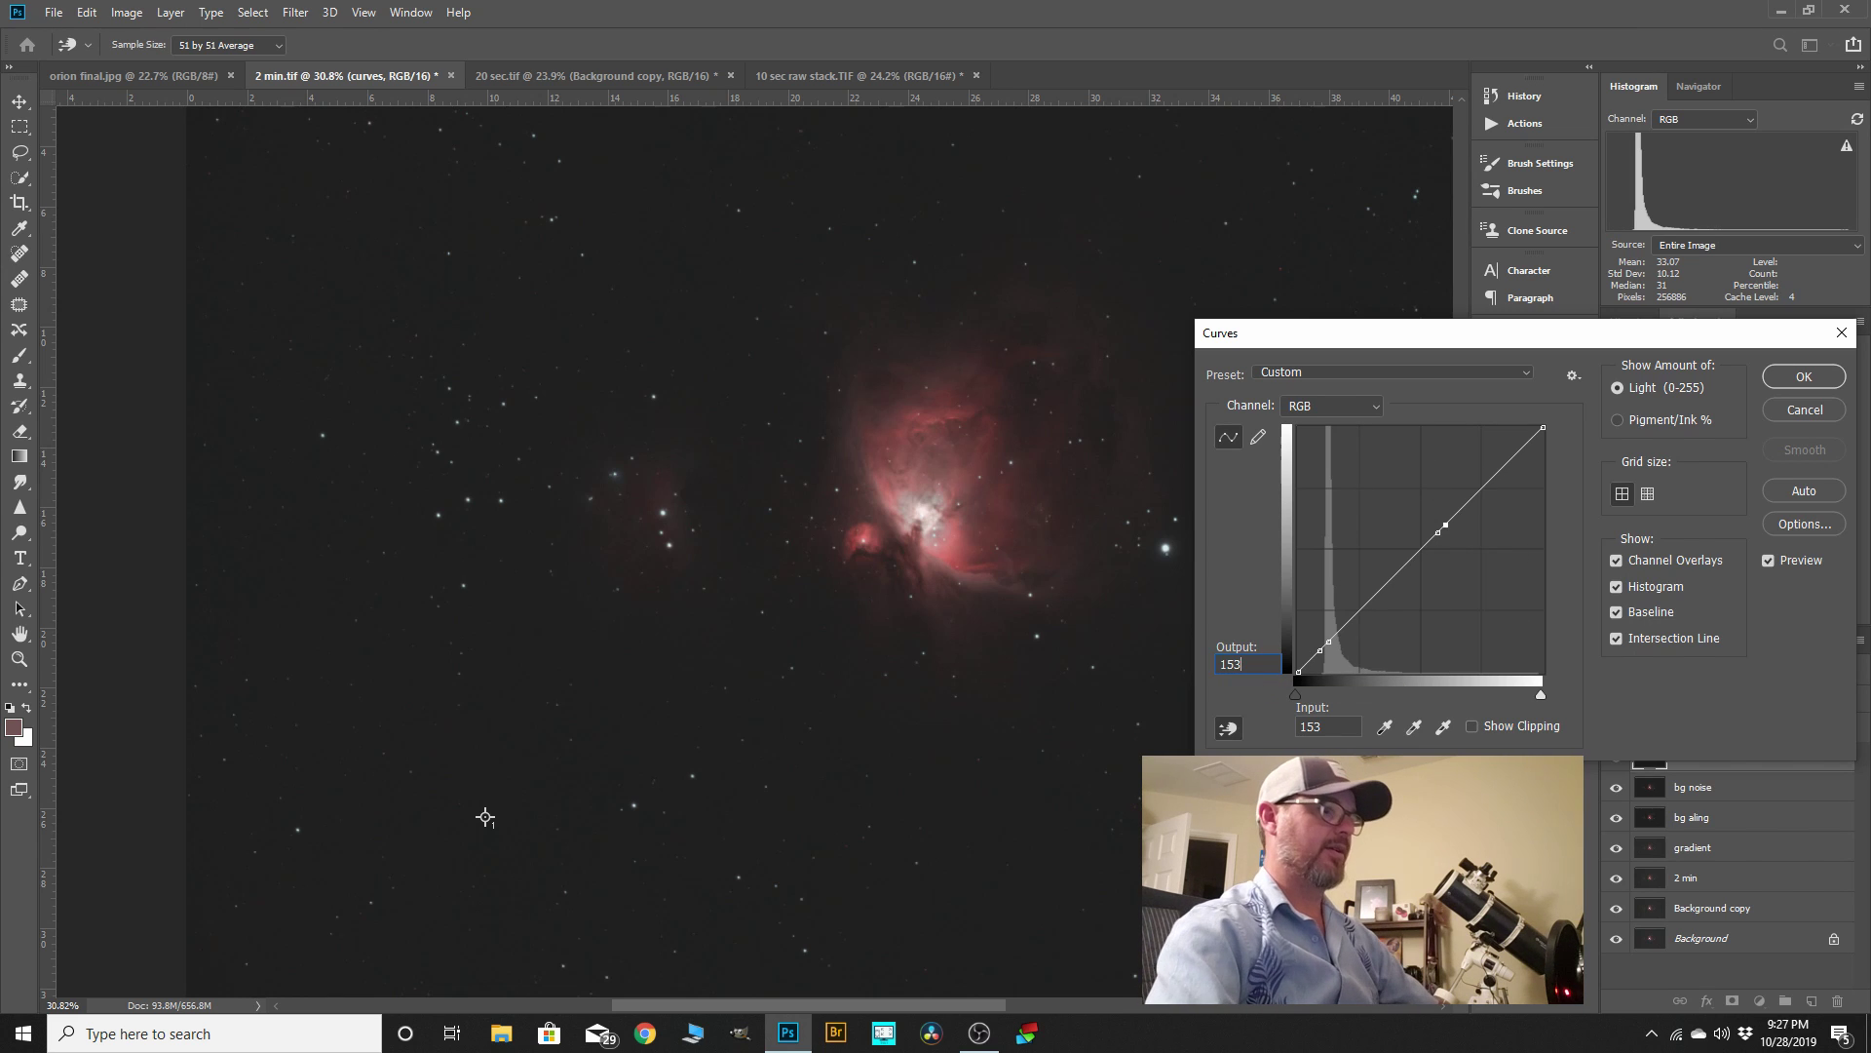
- Raise a curve point just above the background to input 42, output 48, compare with the preview off, and apply the curve
left_click(1344, 625)
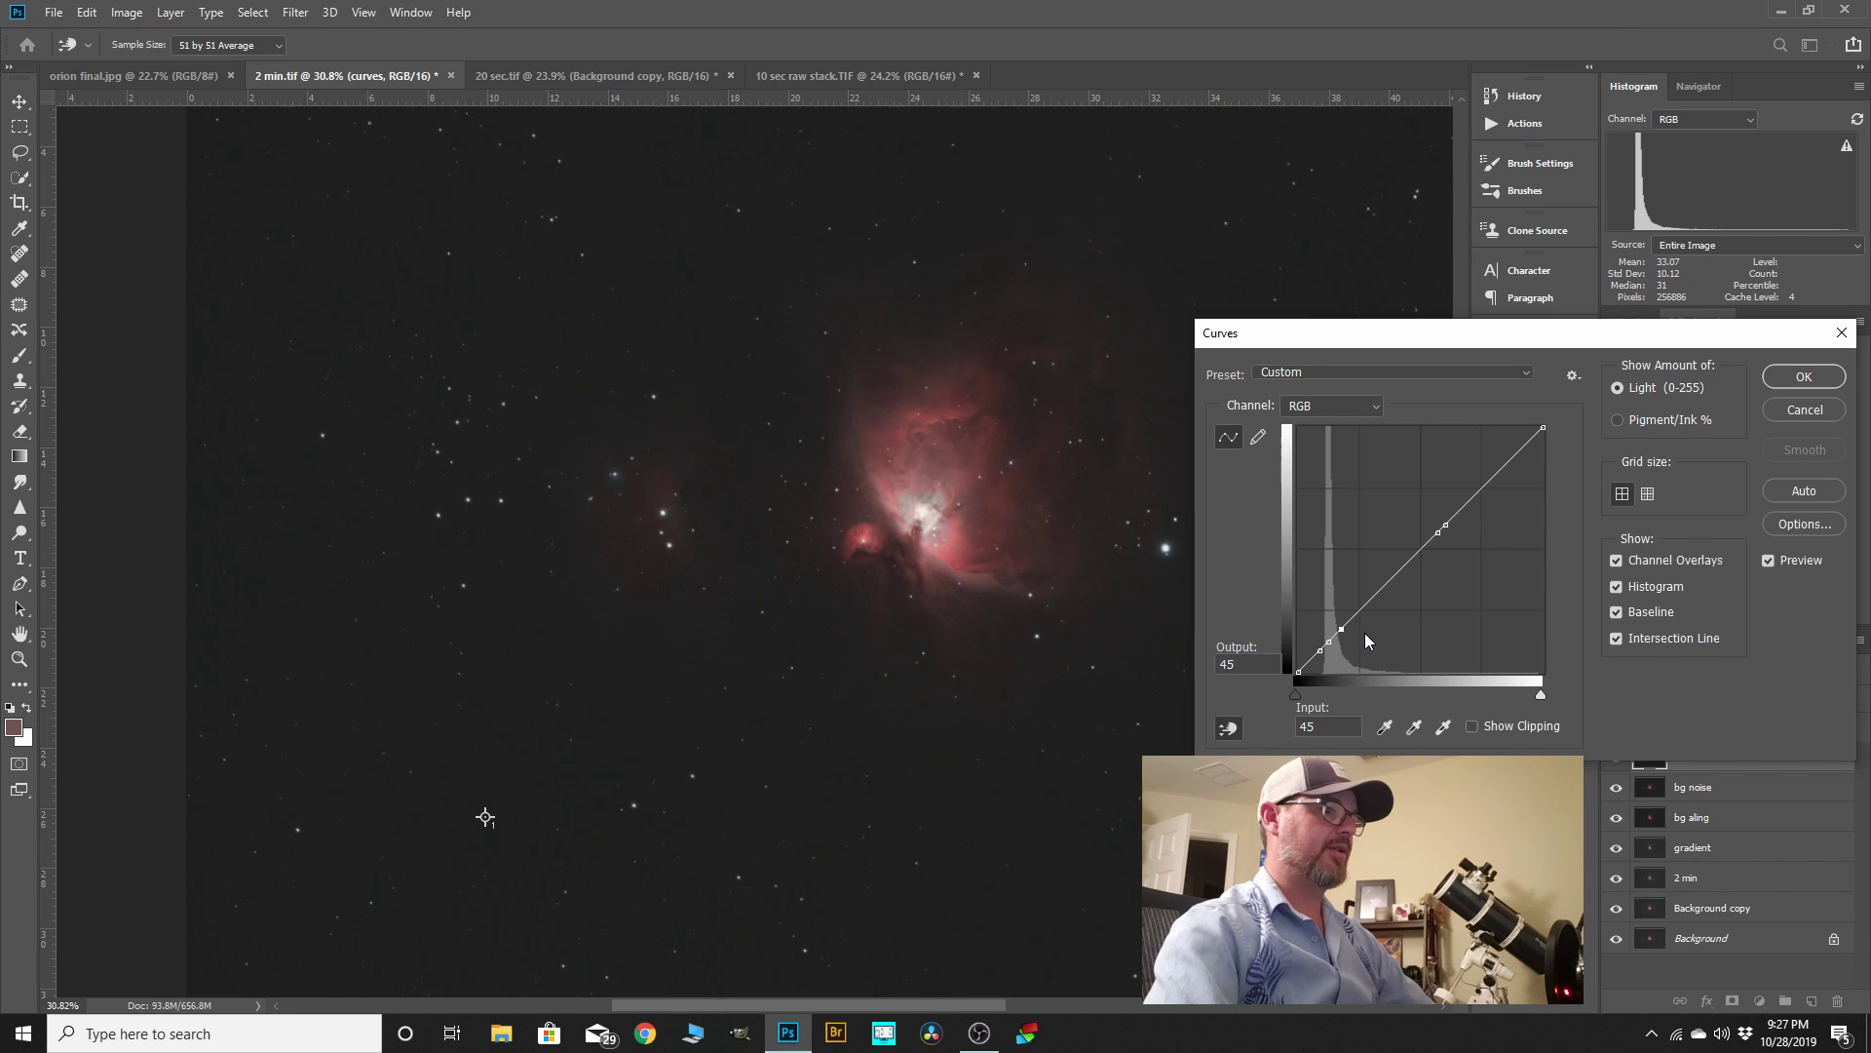
left_click(1340, 629)
left_click_drag(1342, 629, 1338, 625)
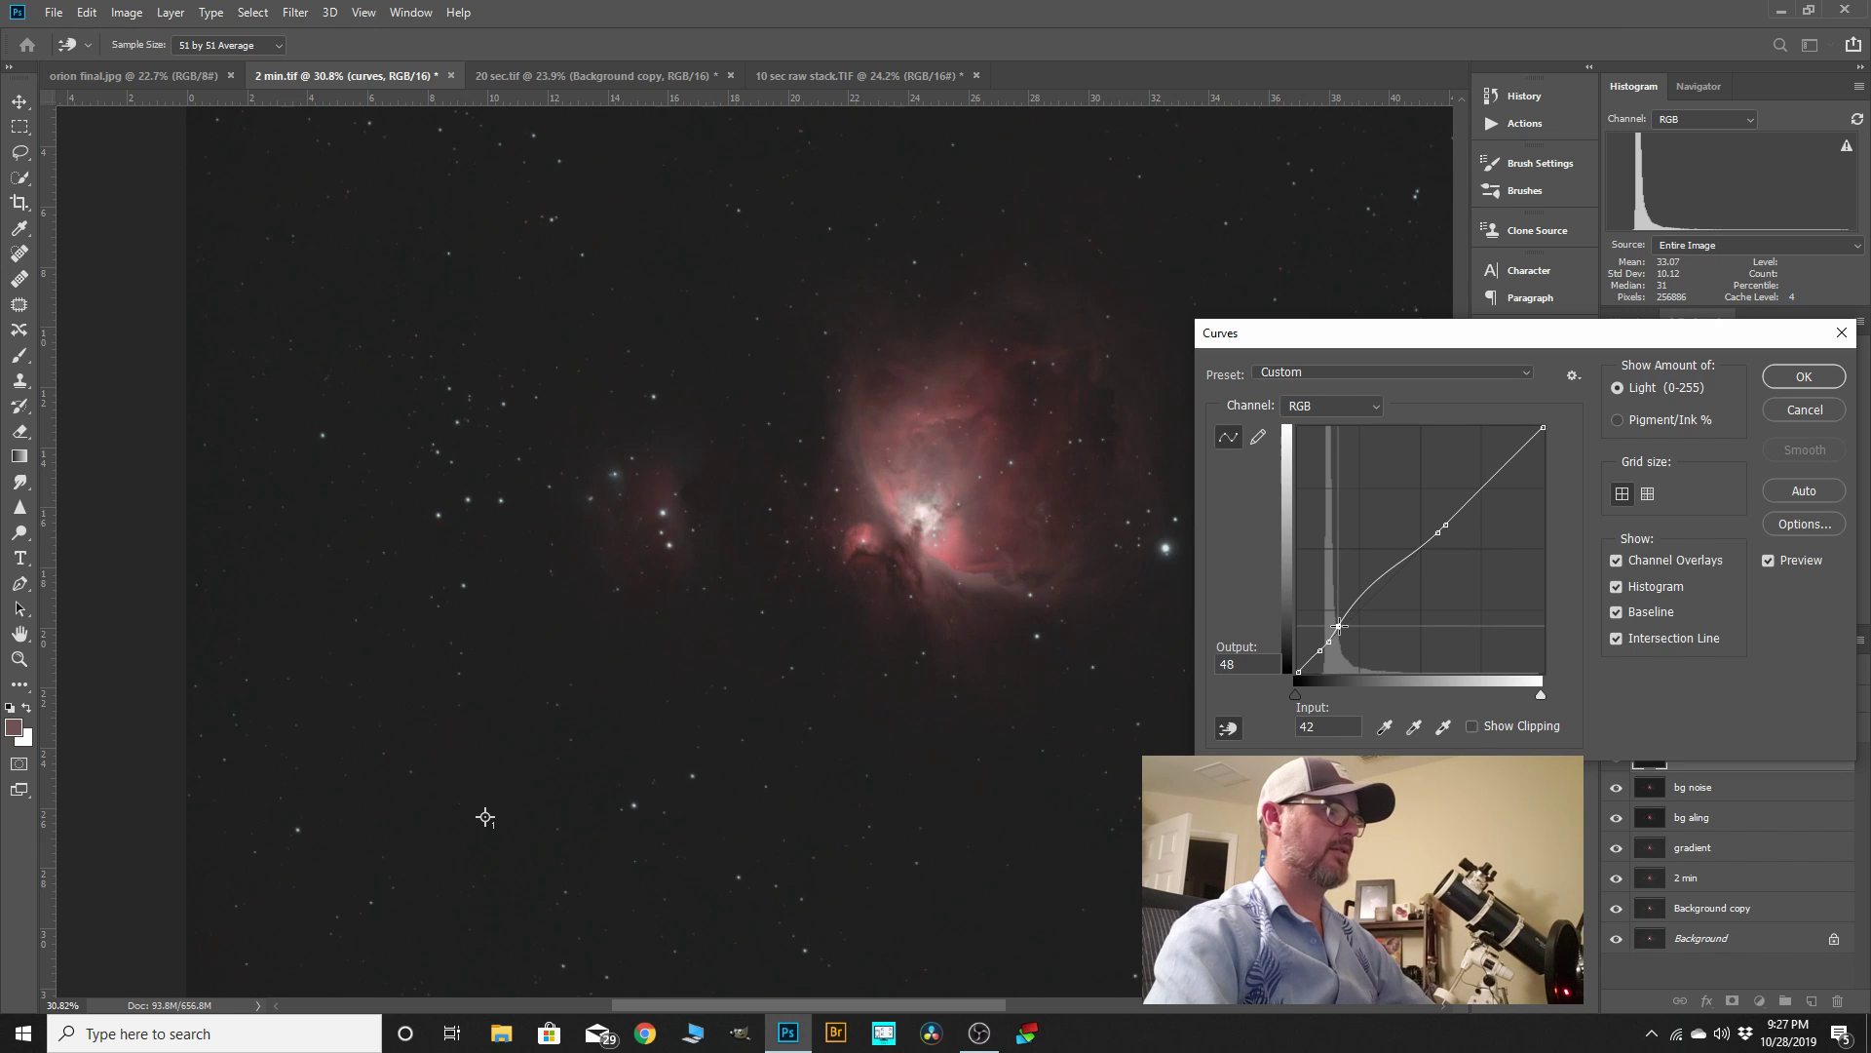
scroll(691, 616, "down", 2)
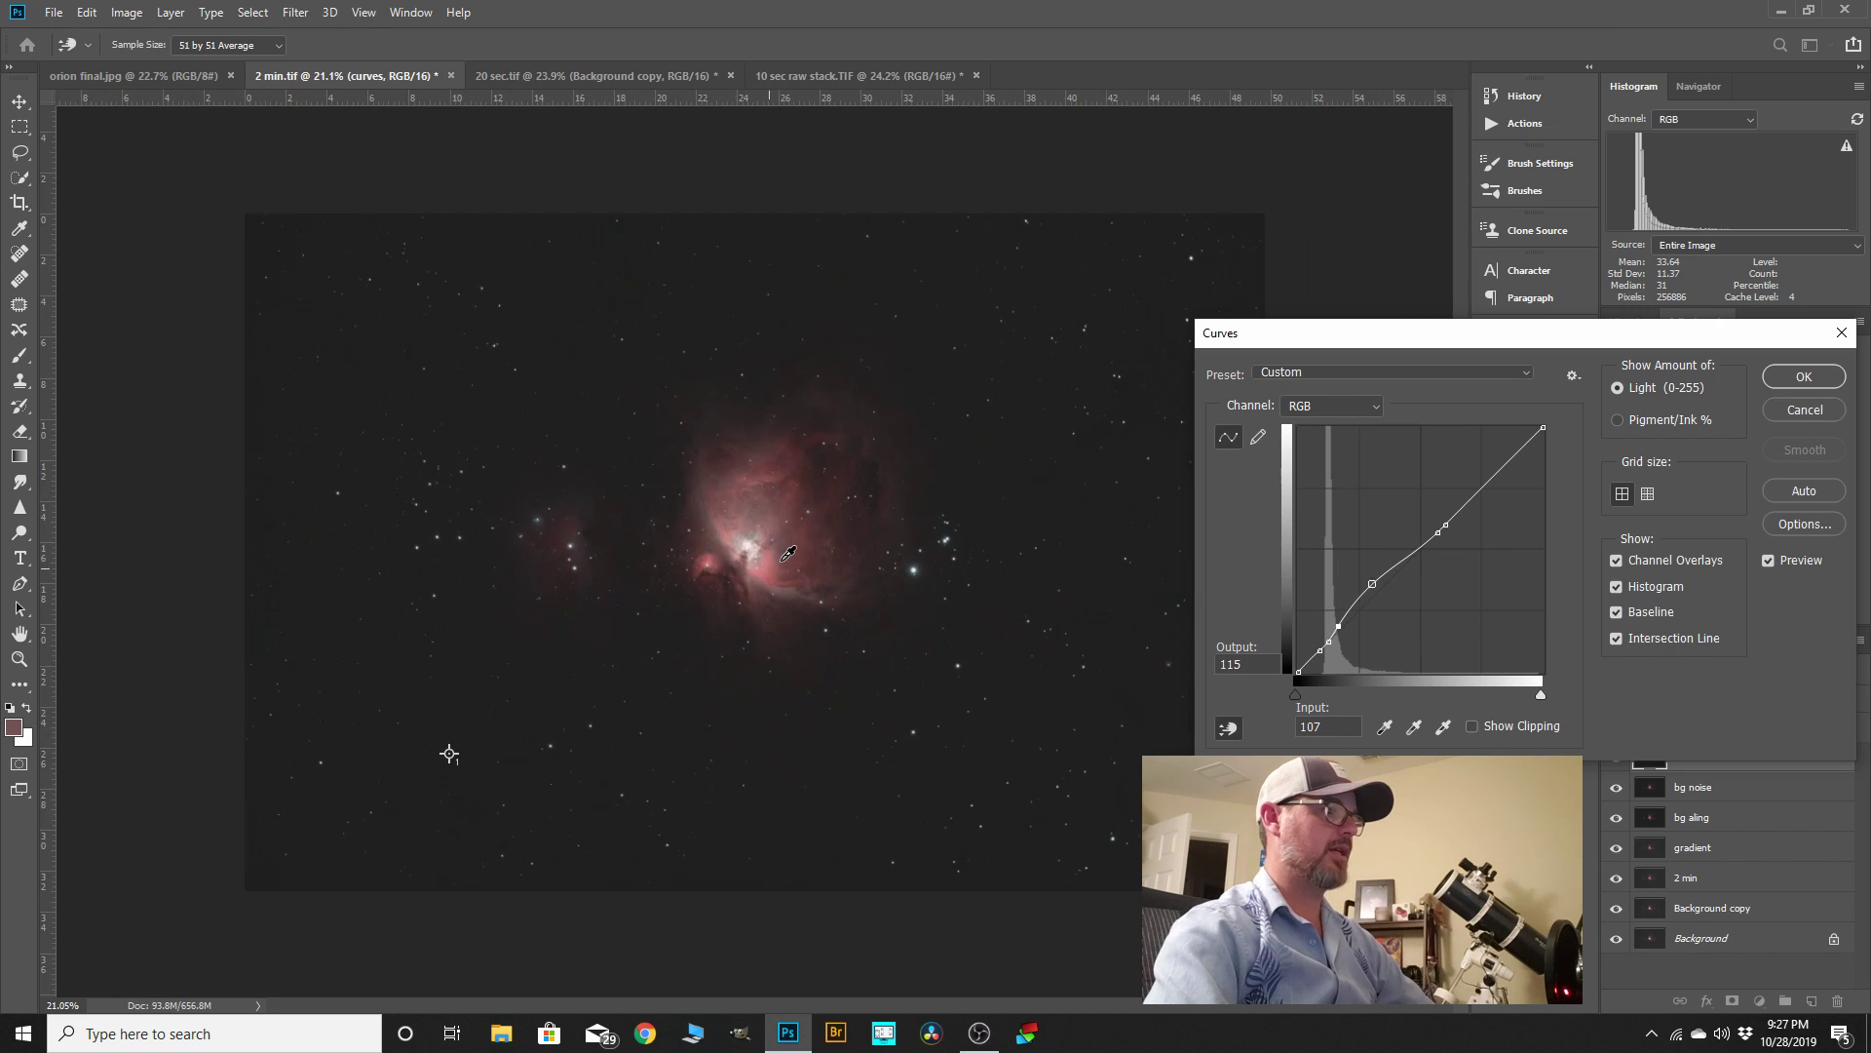
scroll(794, 539, "up", 1)
scroll(799, 532, "up", 1)
scroll(904, 529, "up", 1)
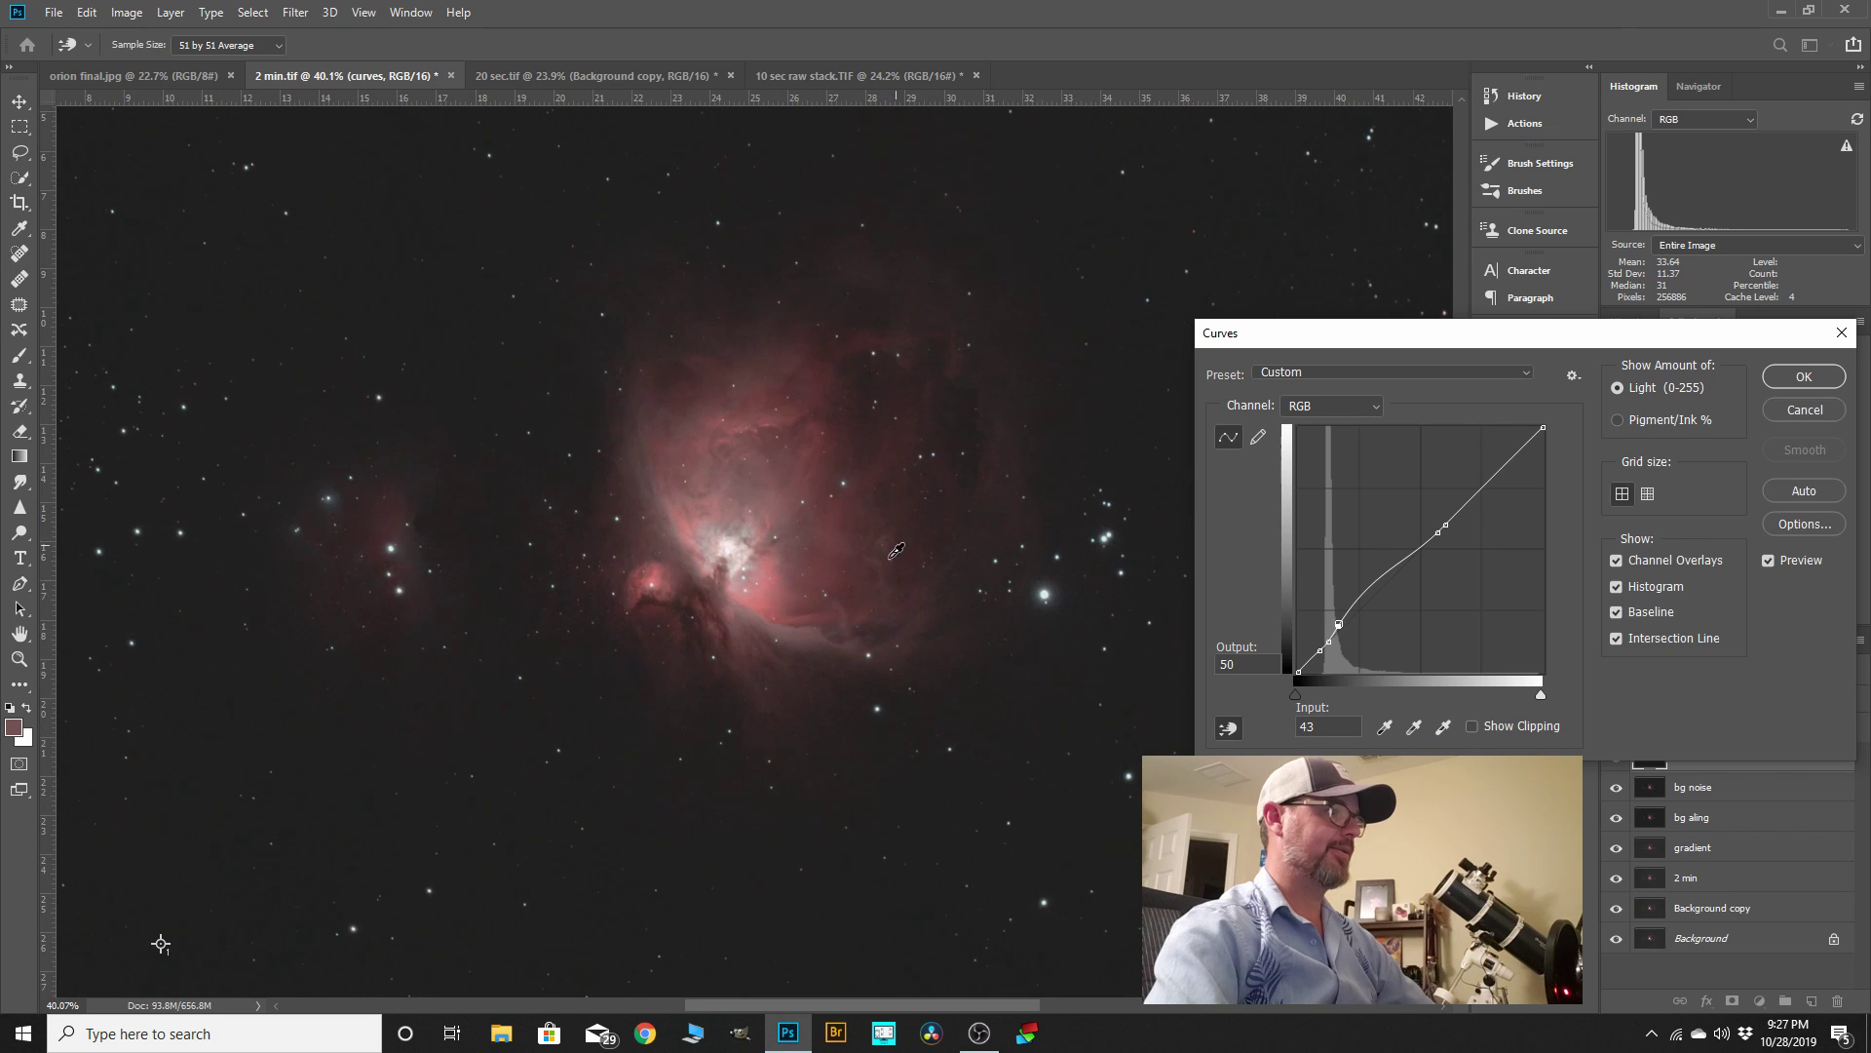
left_click(1769, 562)
left_click(1769, 561)
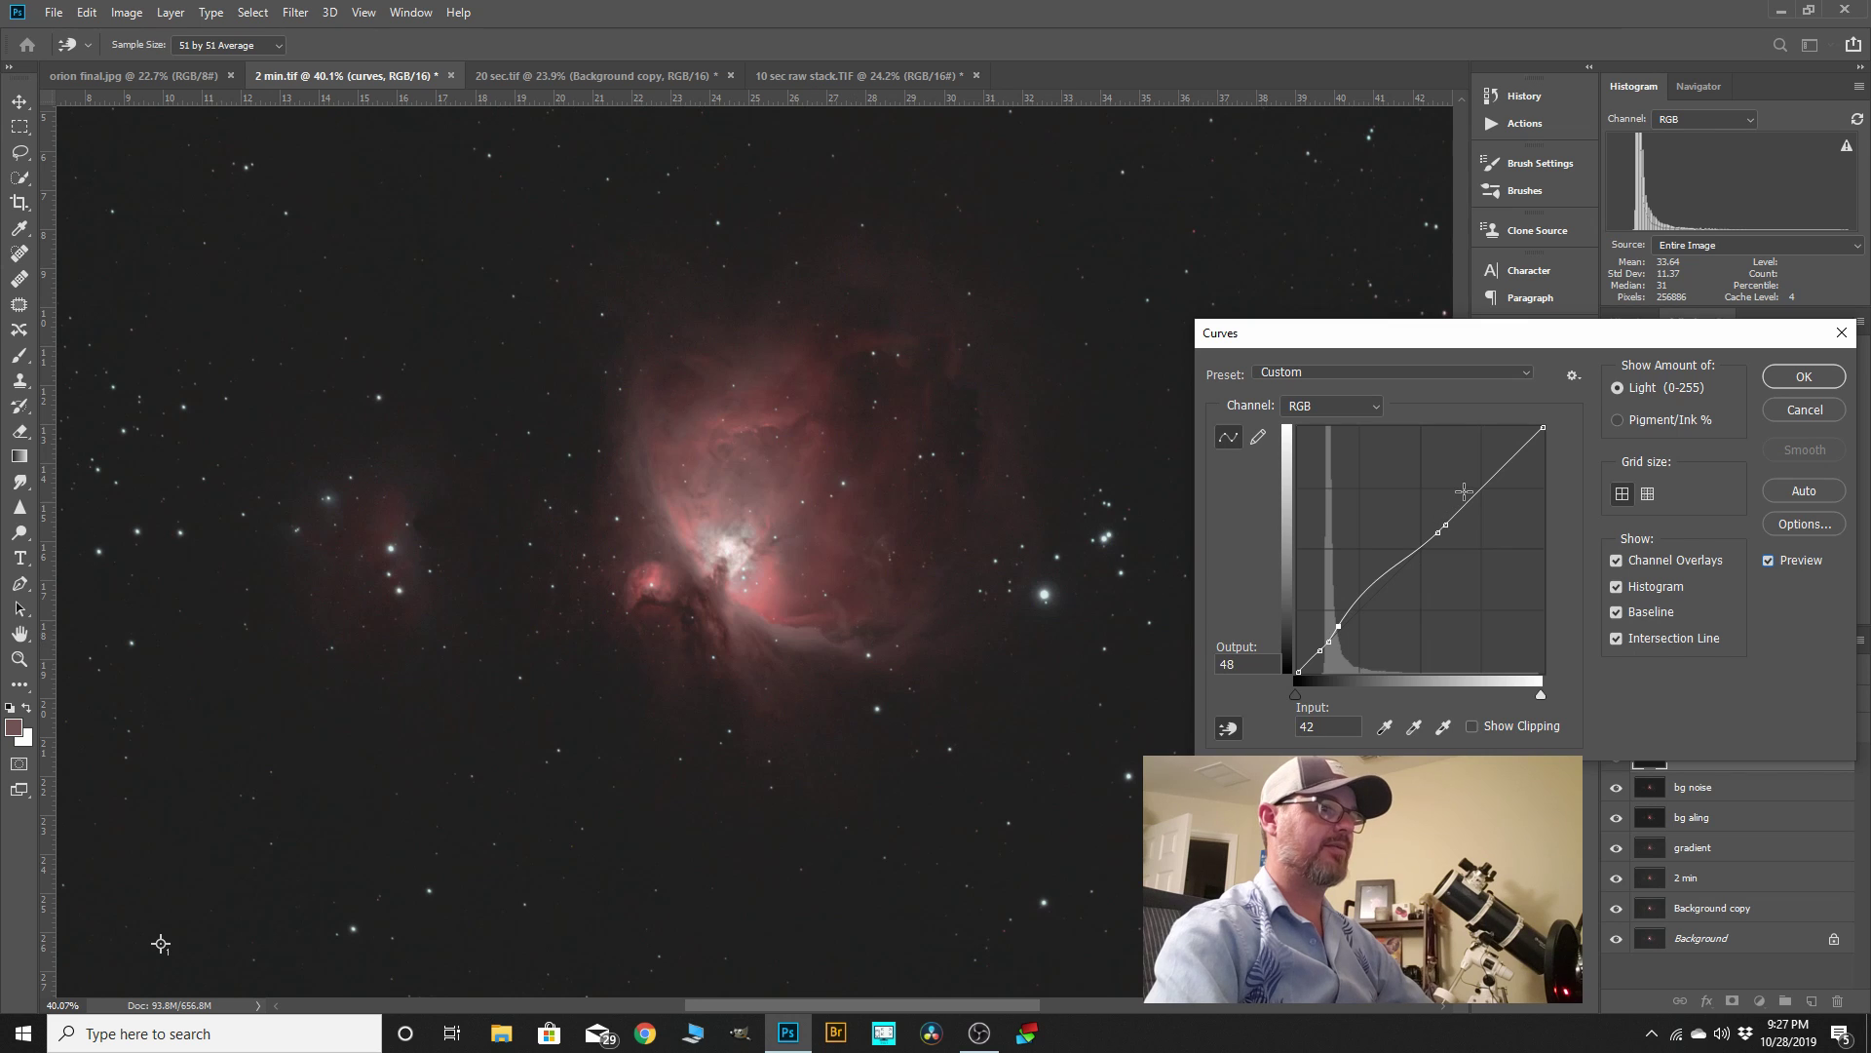
left_click(1802, 377)
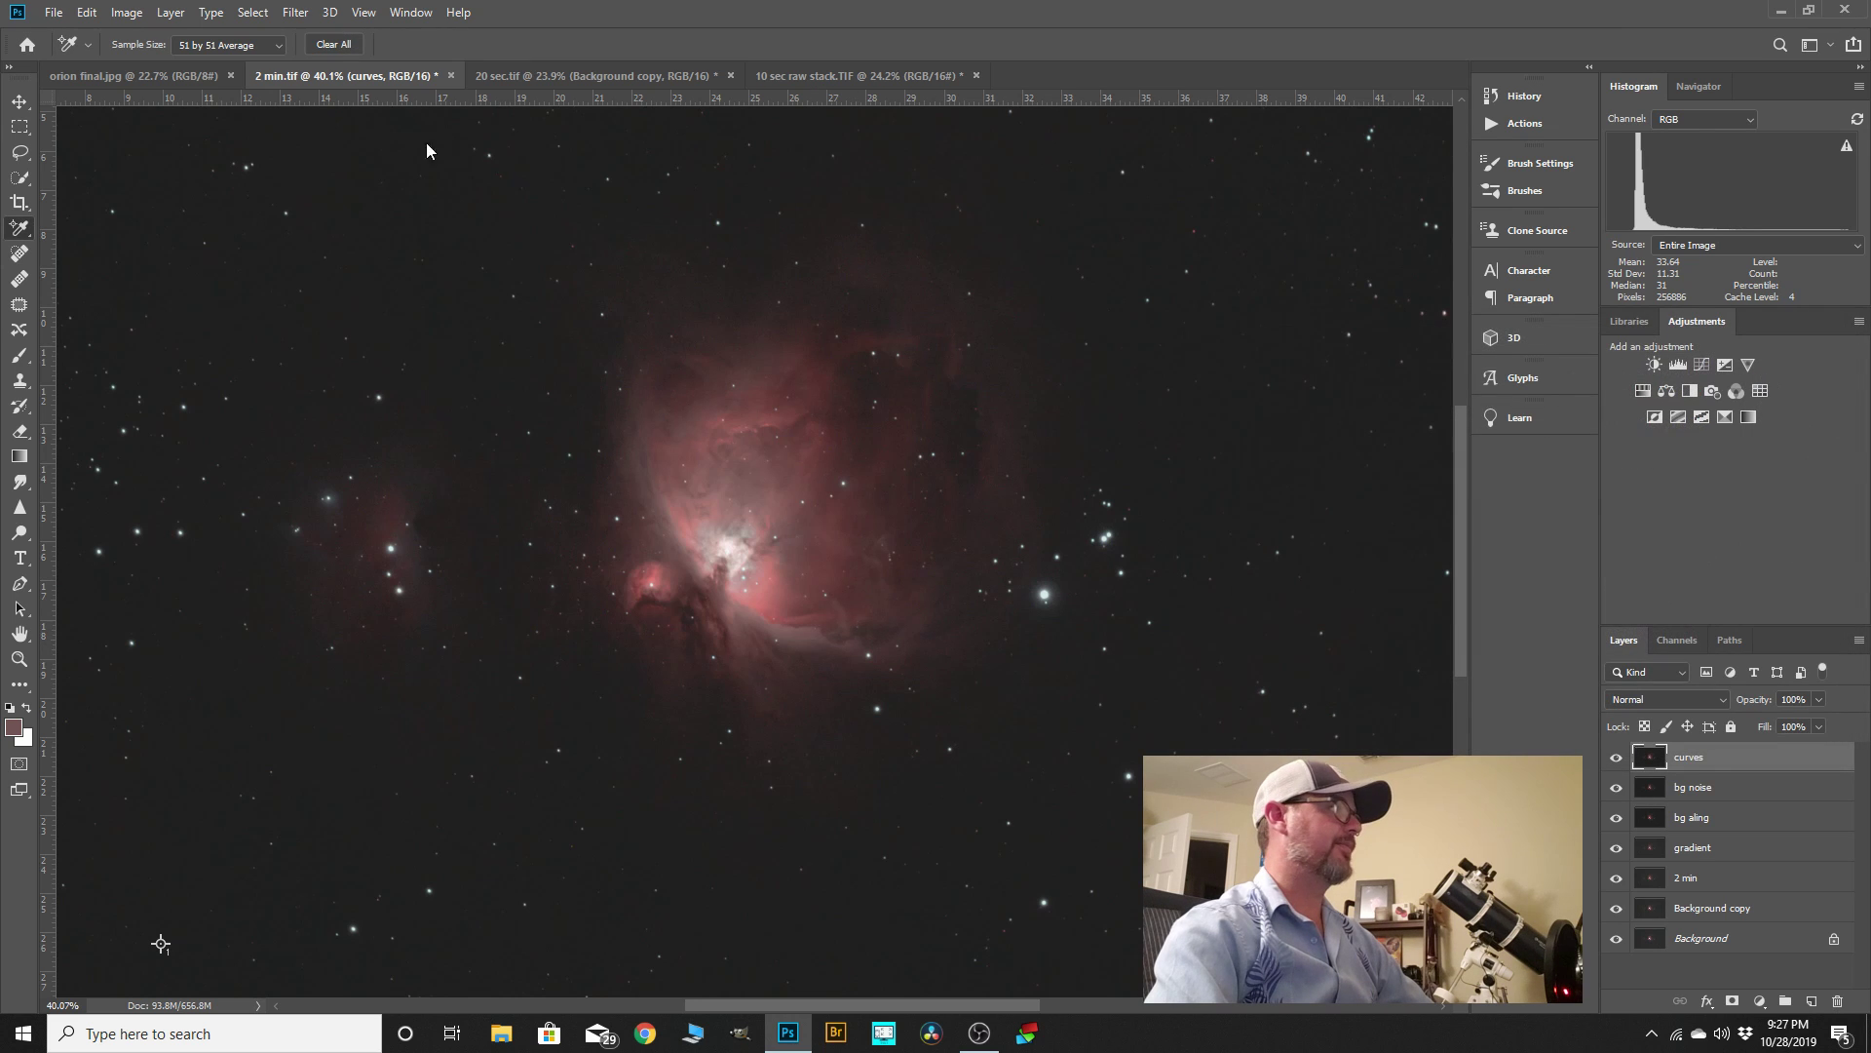
- Start a new Curves adjustment, anchoring the sampled background at 31 and highlight points at 135 and 144 on the baseline
left_click(127, 12)
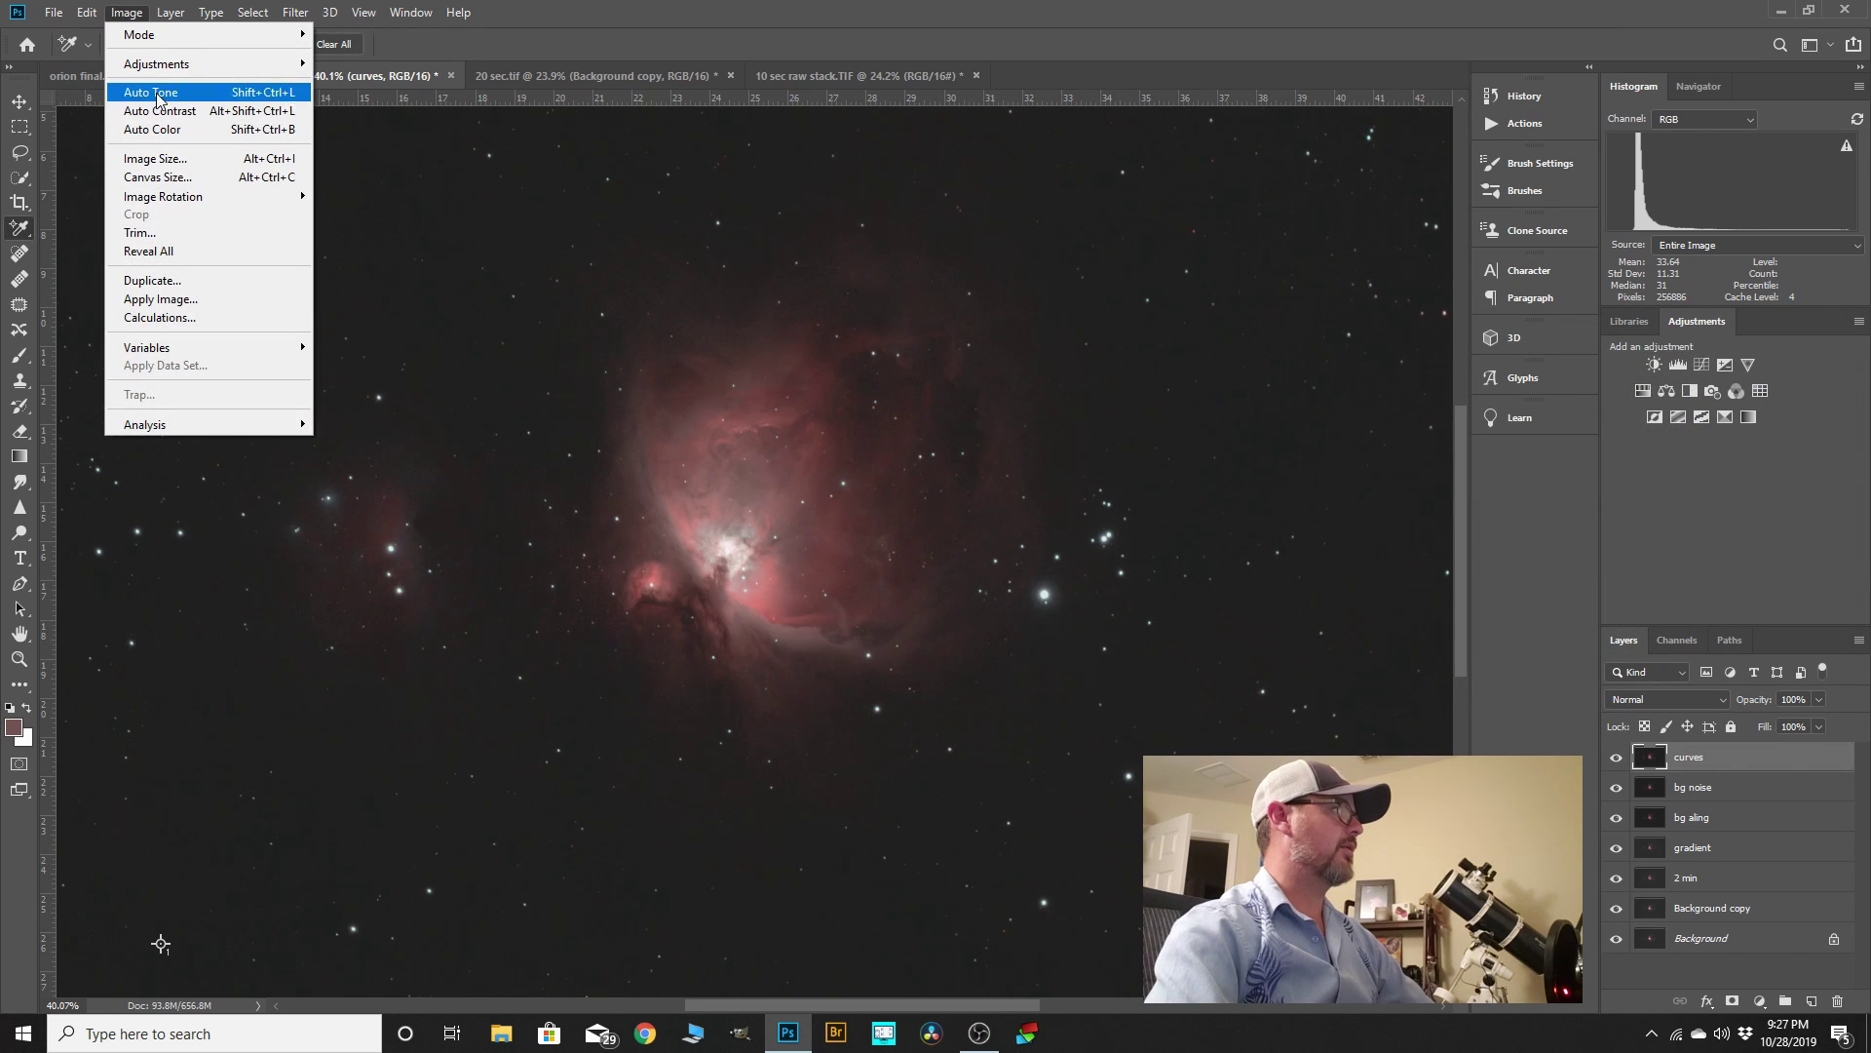
mouse_move(161, 66)
left_click(342, 100)
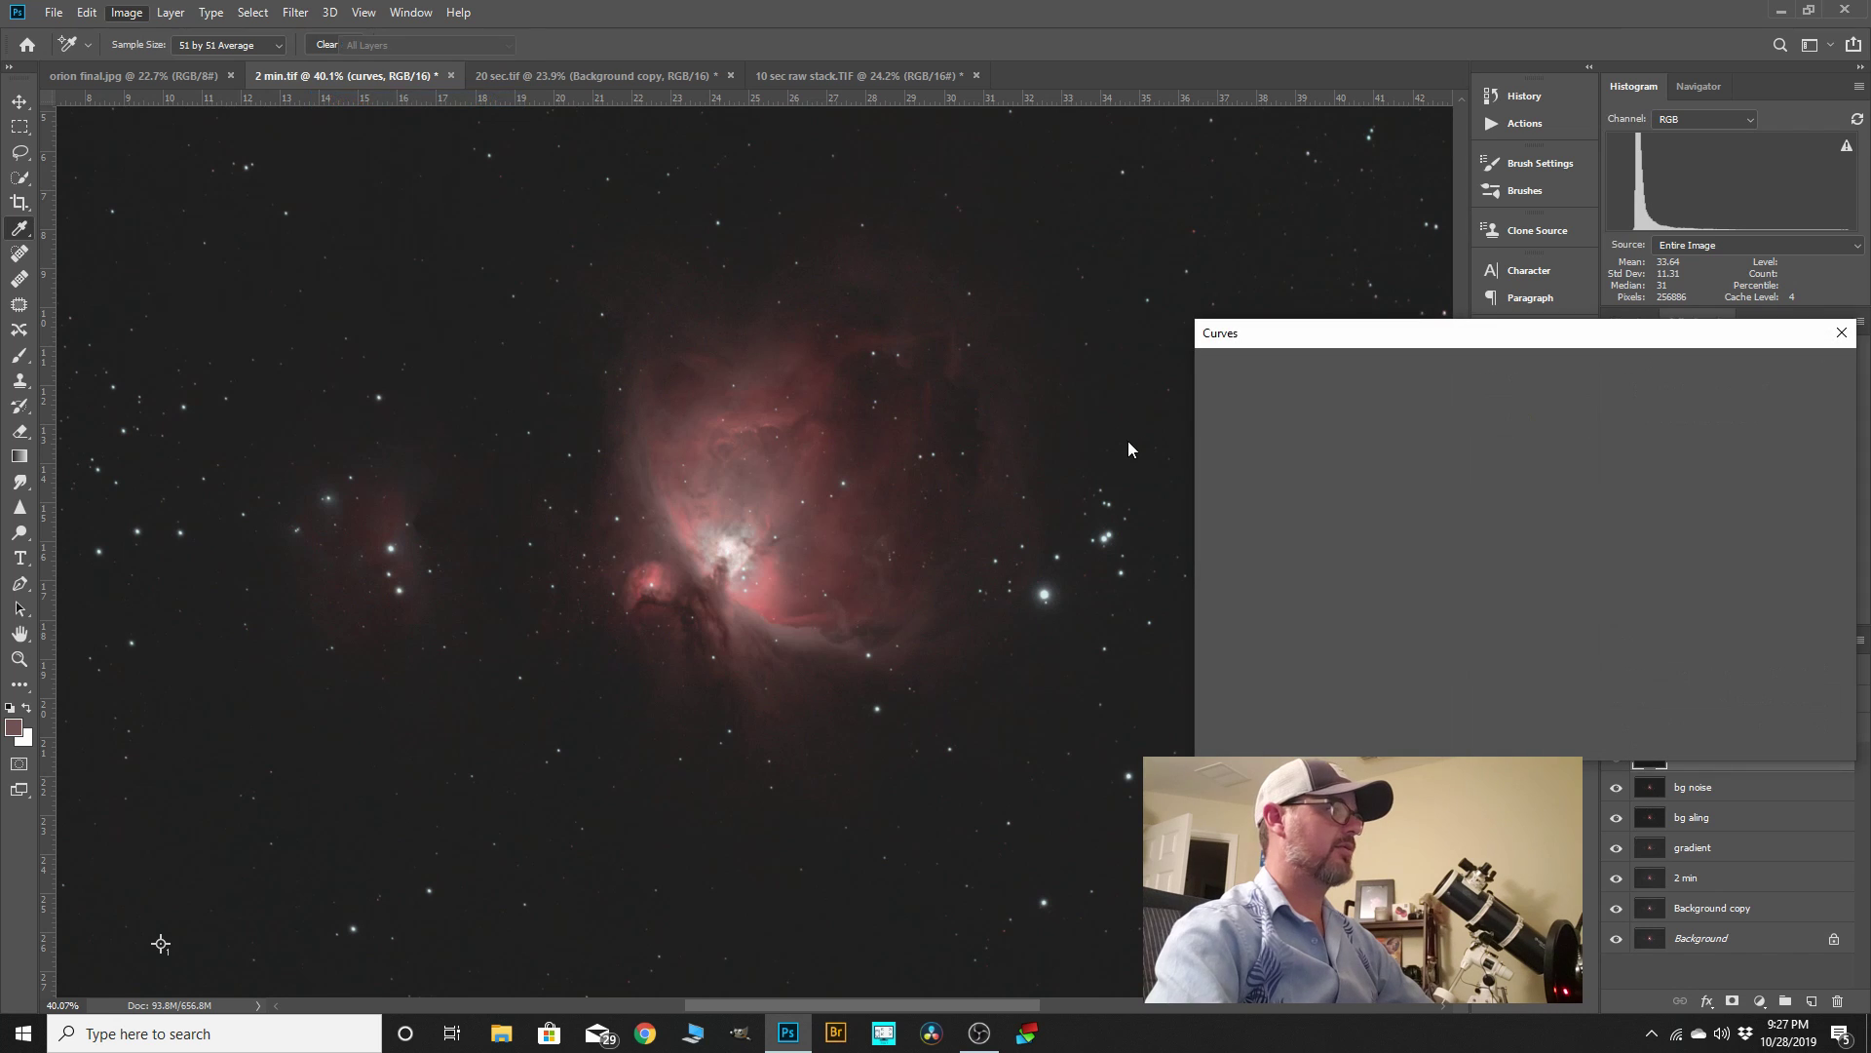
left_click(1229, 729)
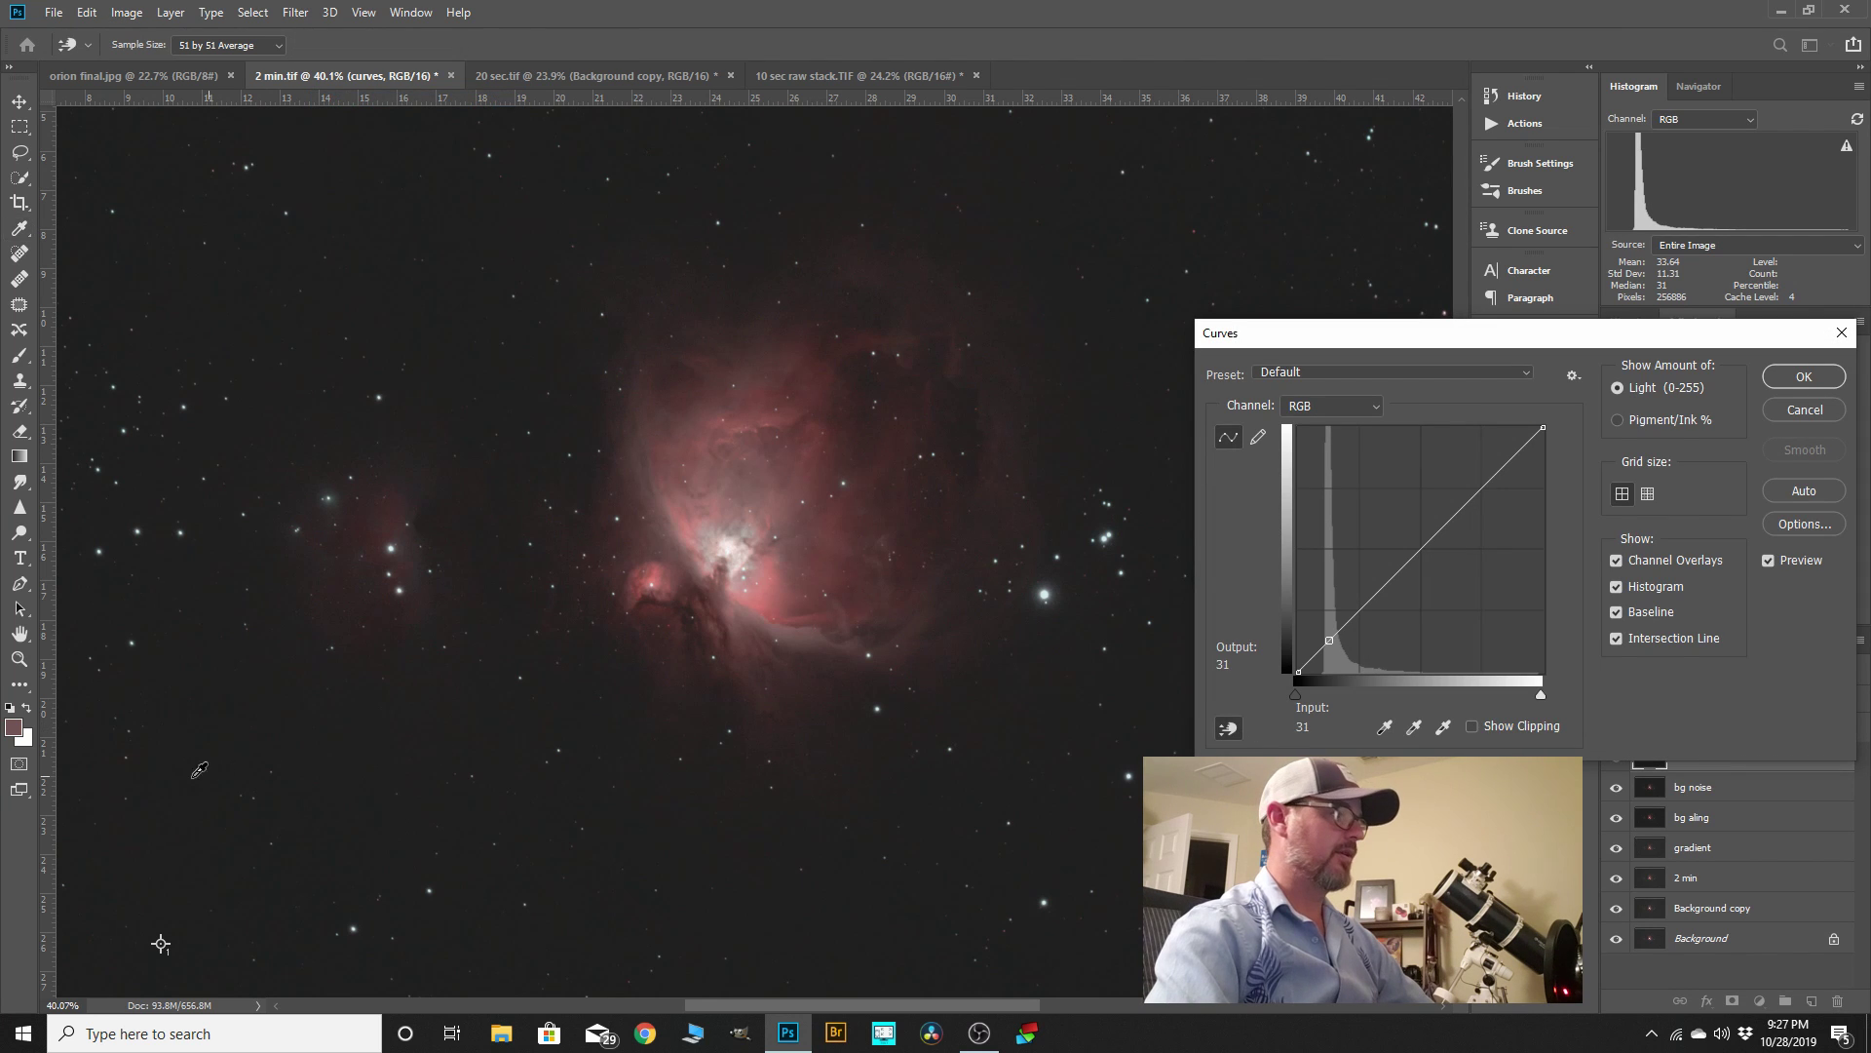
left_click(161, 943)
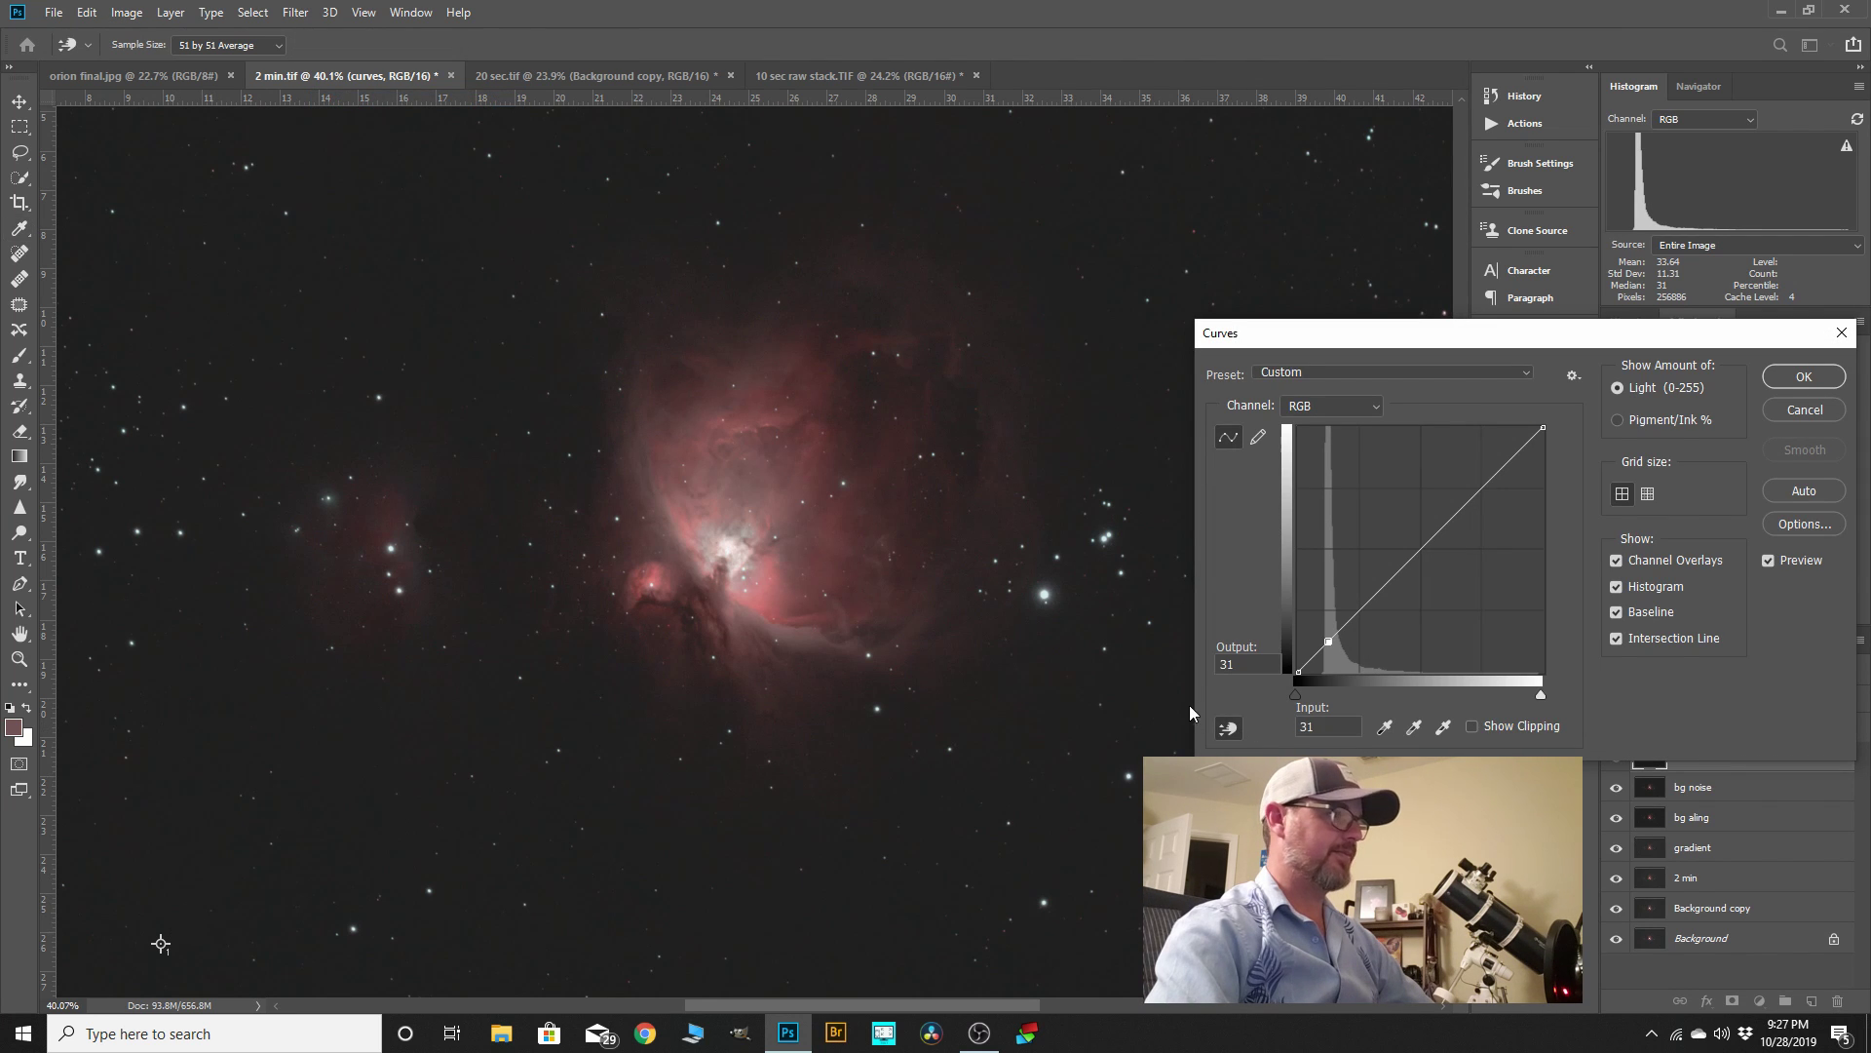
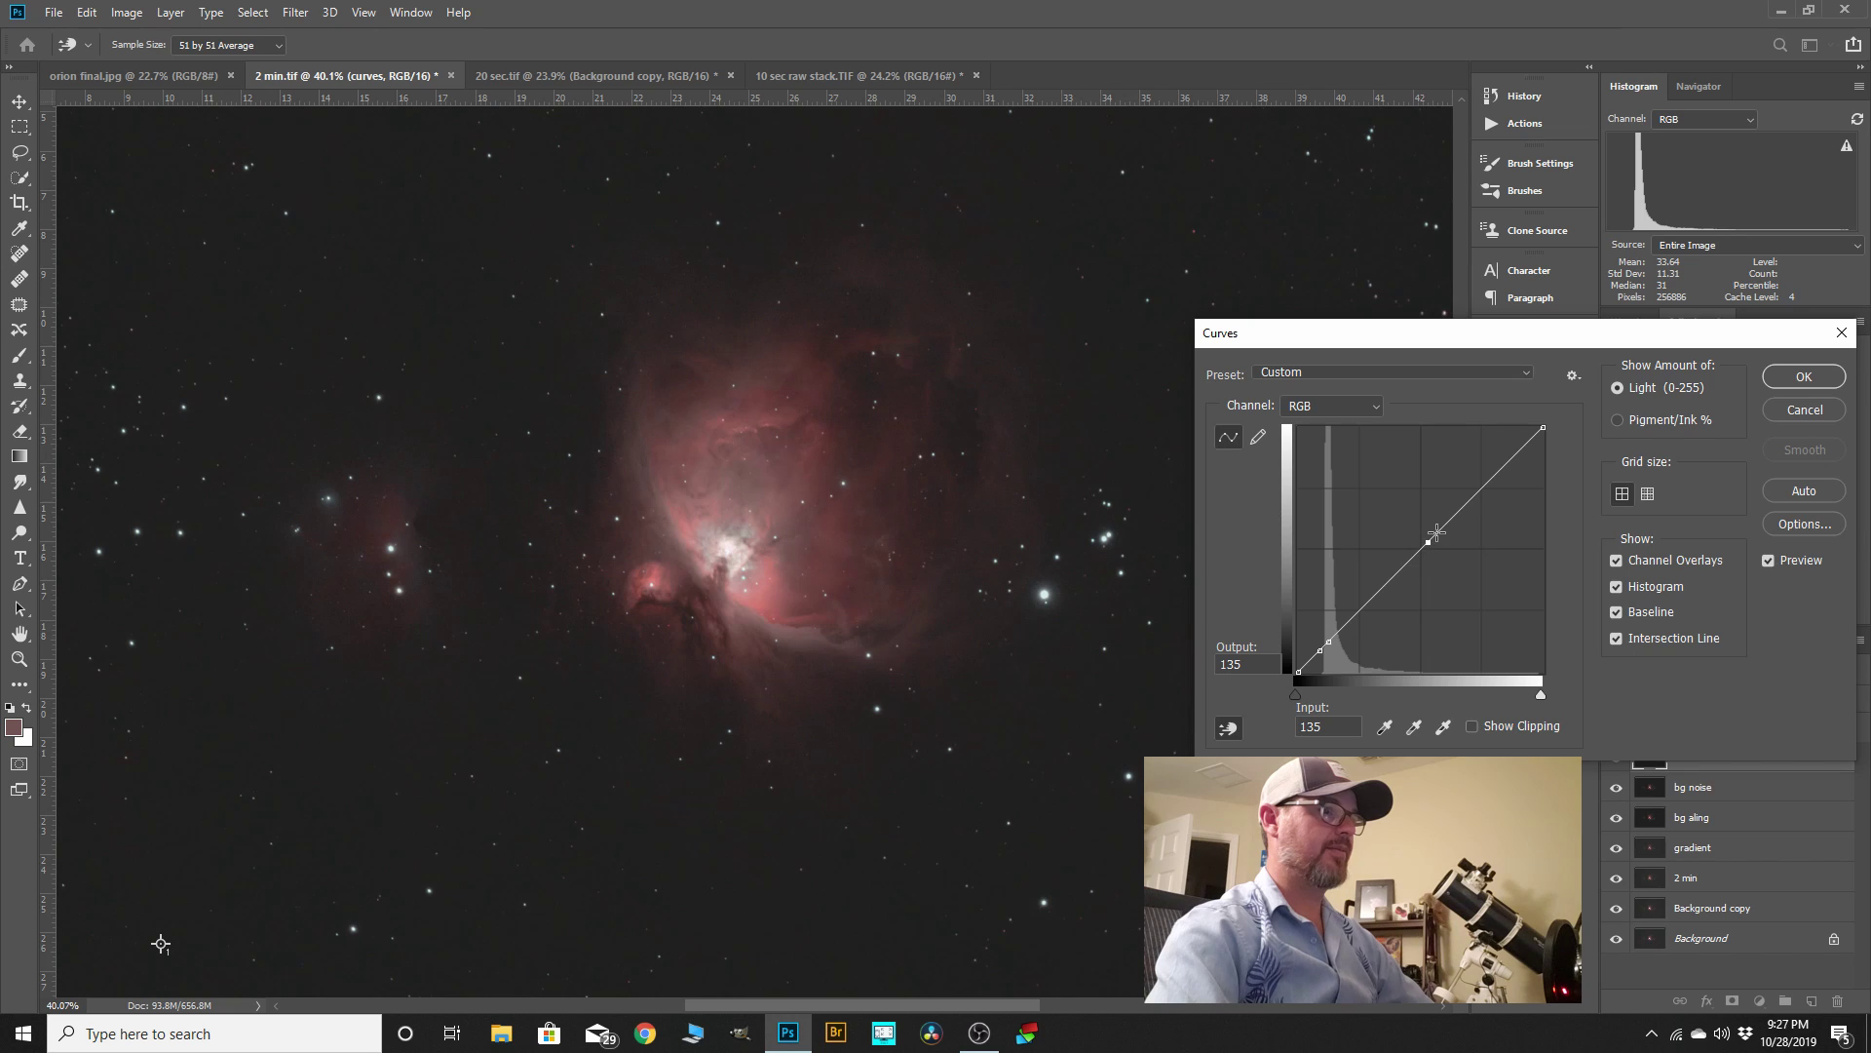
left_click(1436, 531)
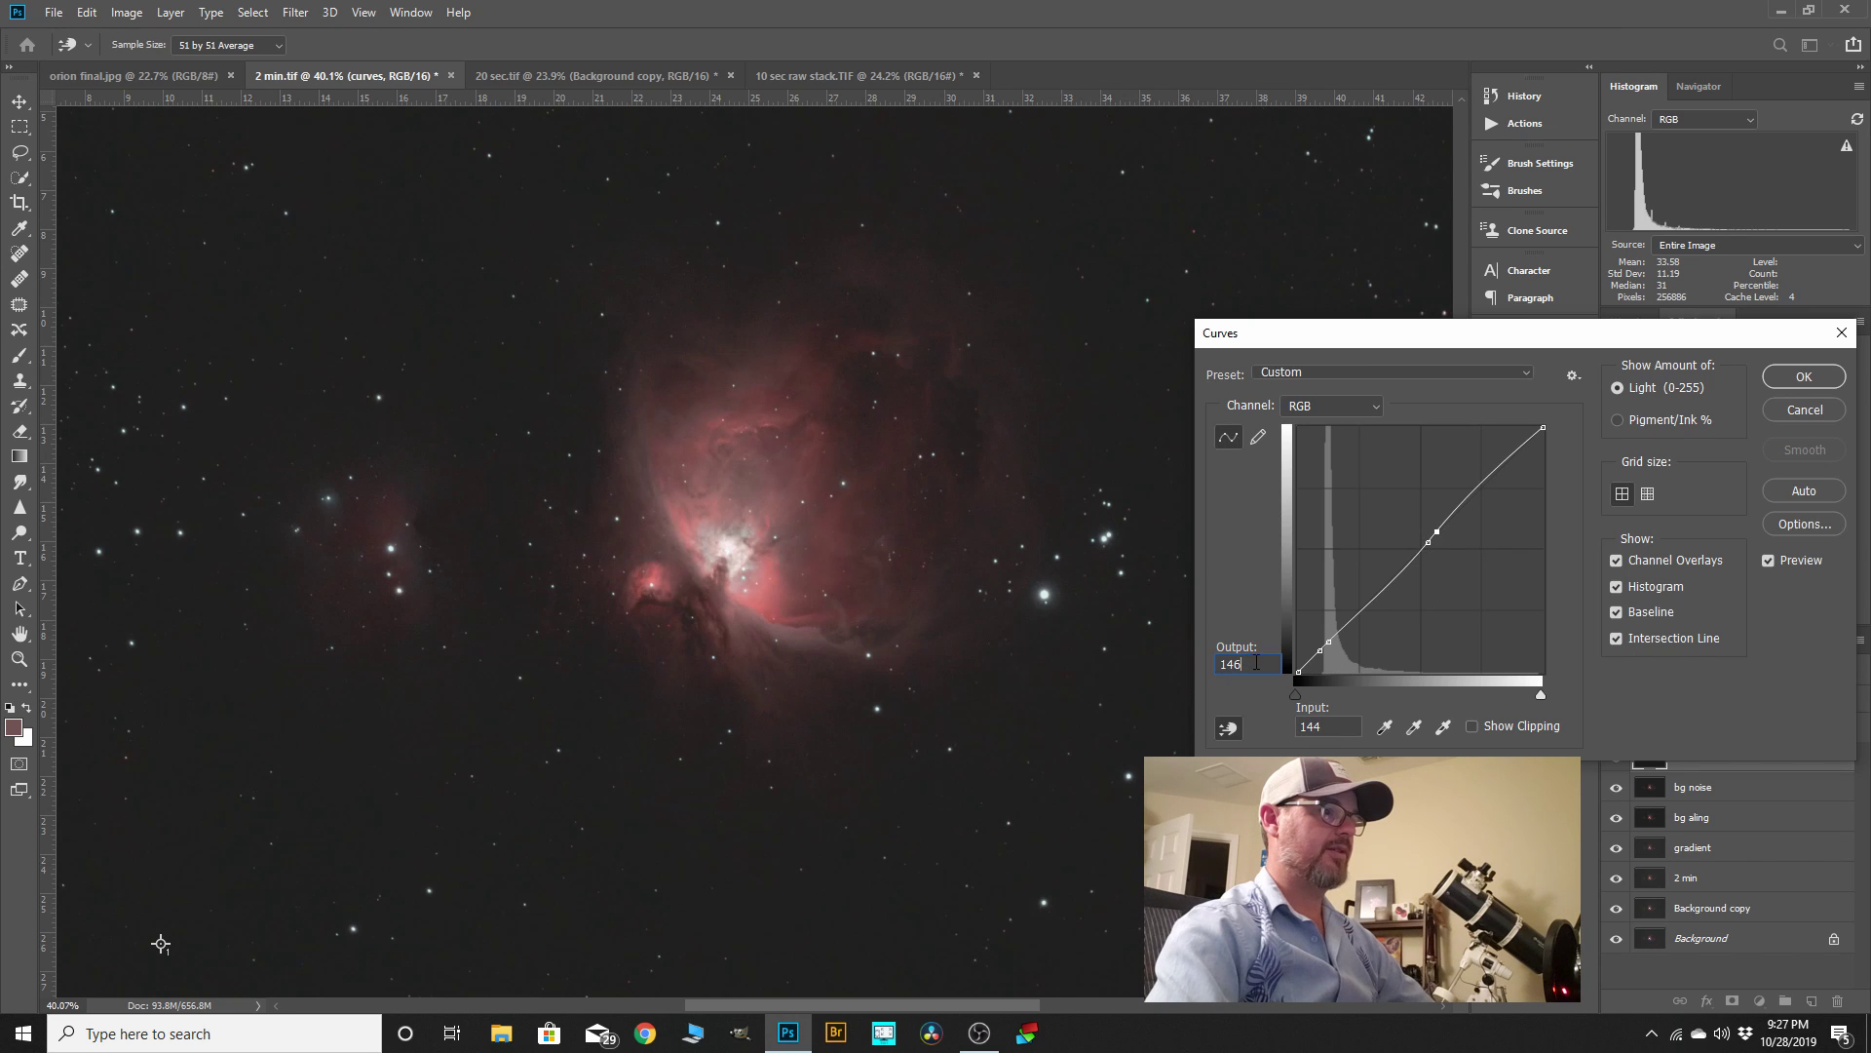
key("BackSpace")
type("4")
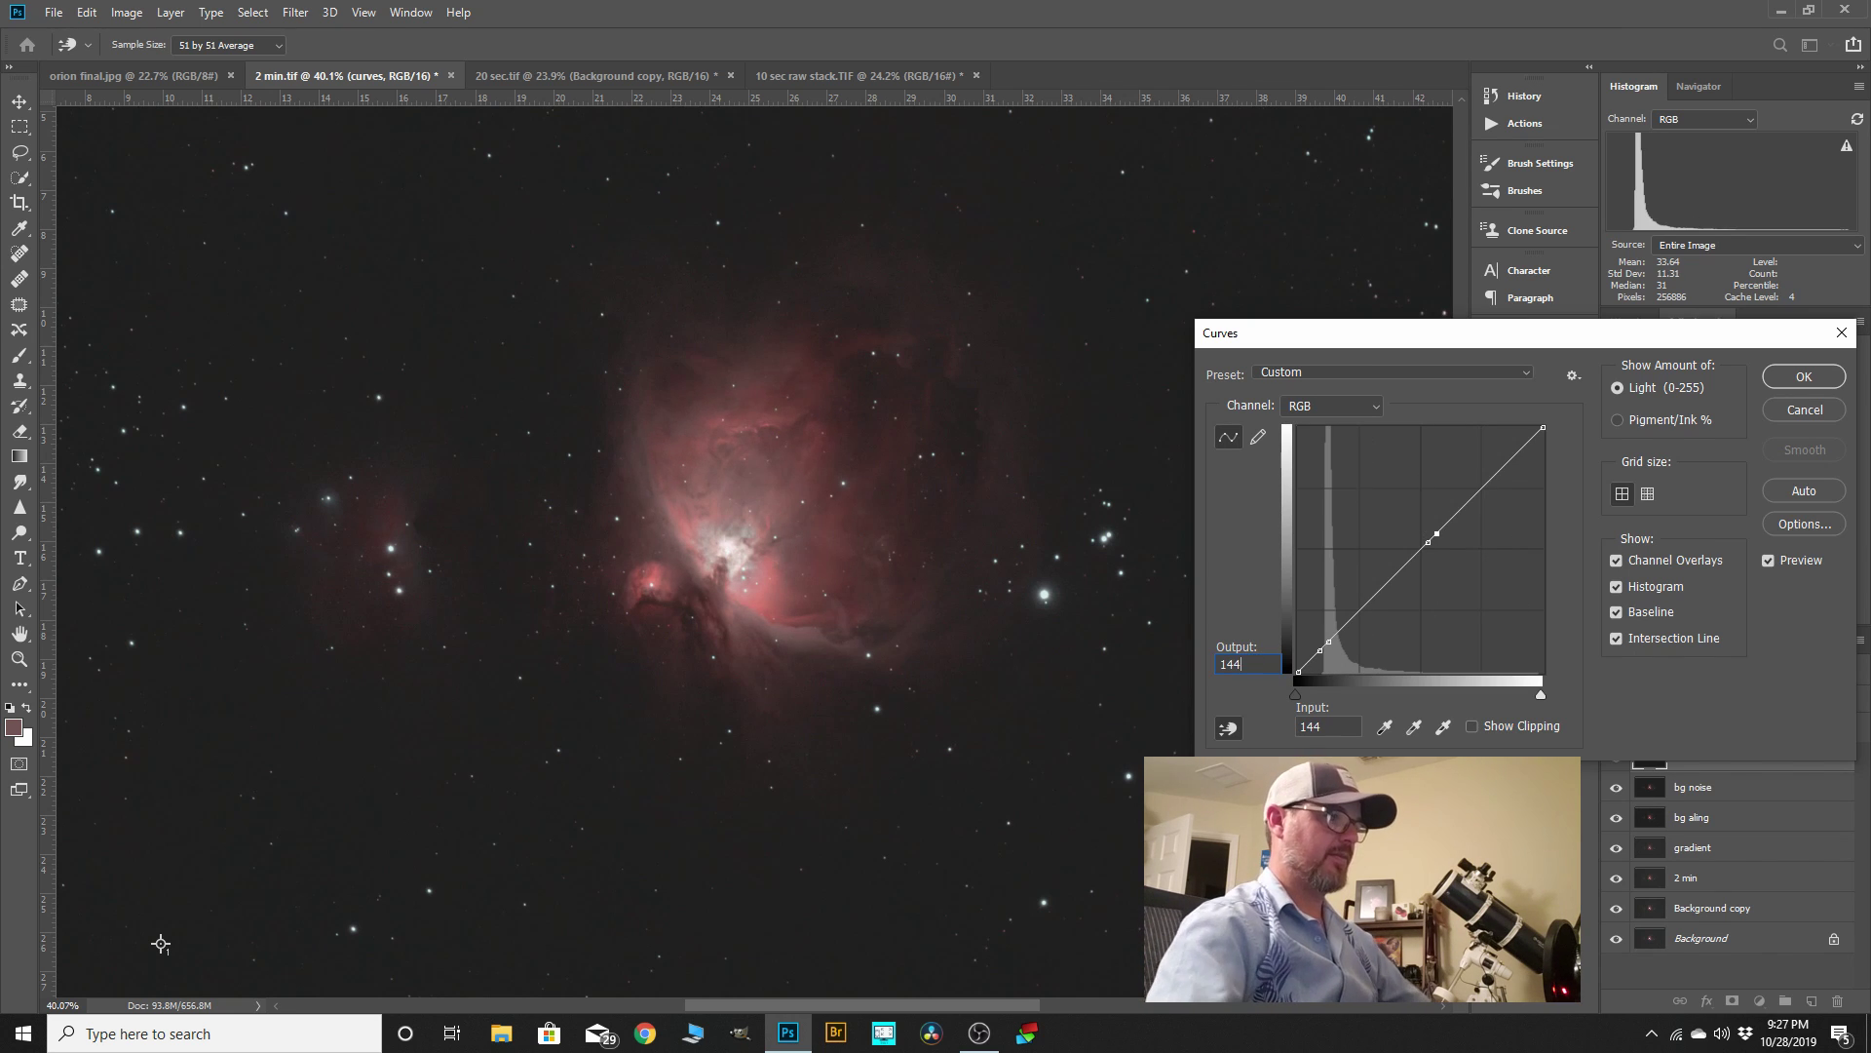
- Add a curve point sampled from the nebula's lower edge, raise it to input 64, output 71, and apply the curve
left_click(818, 636, "ctrl")
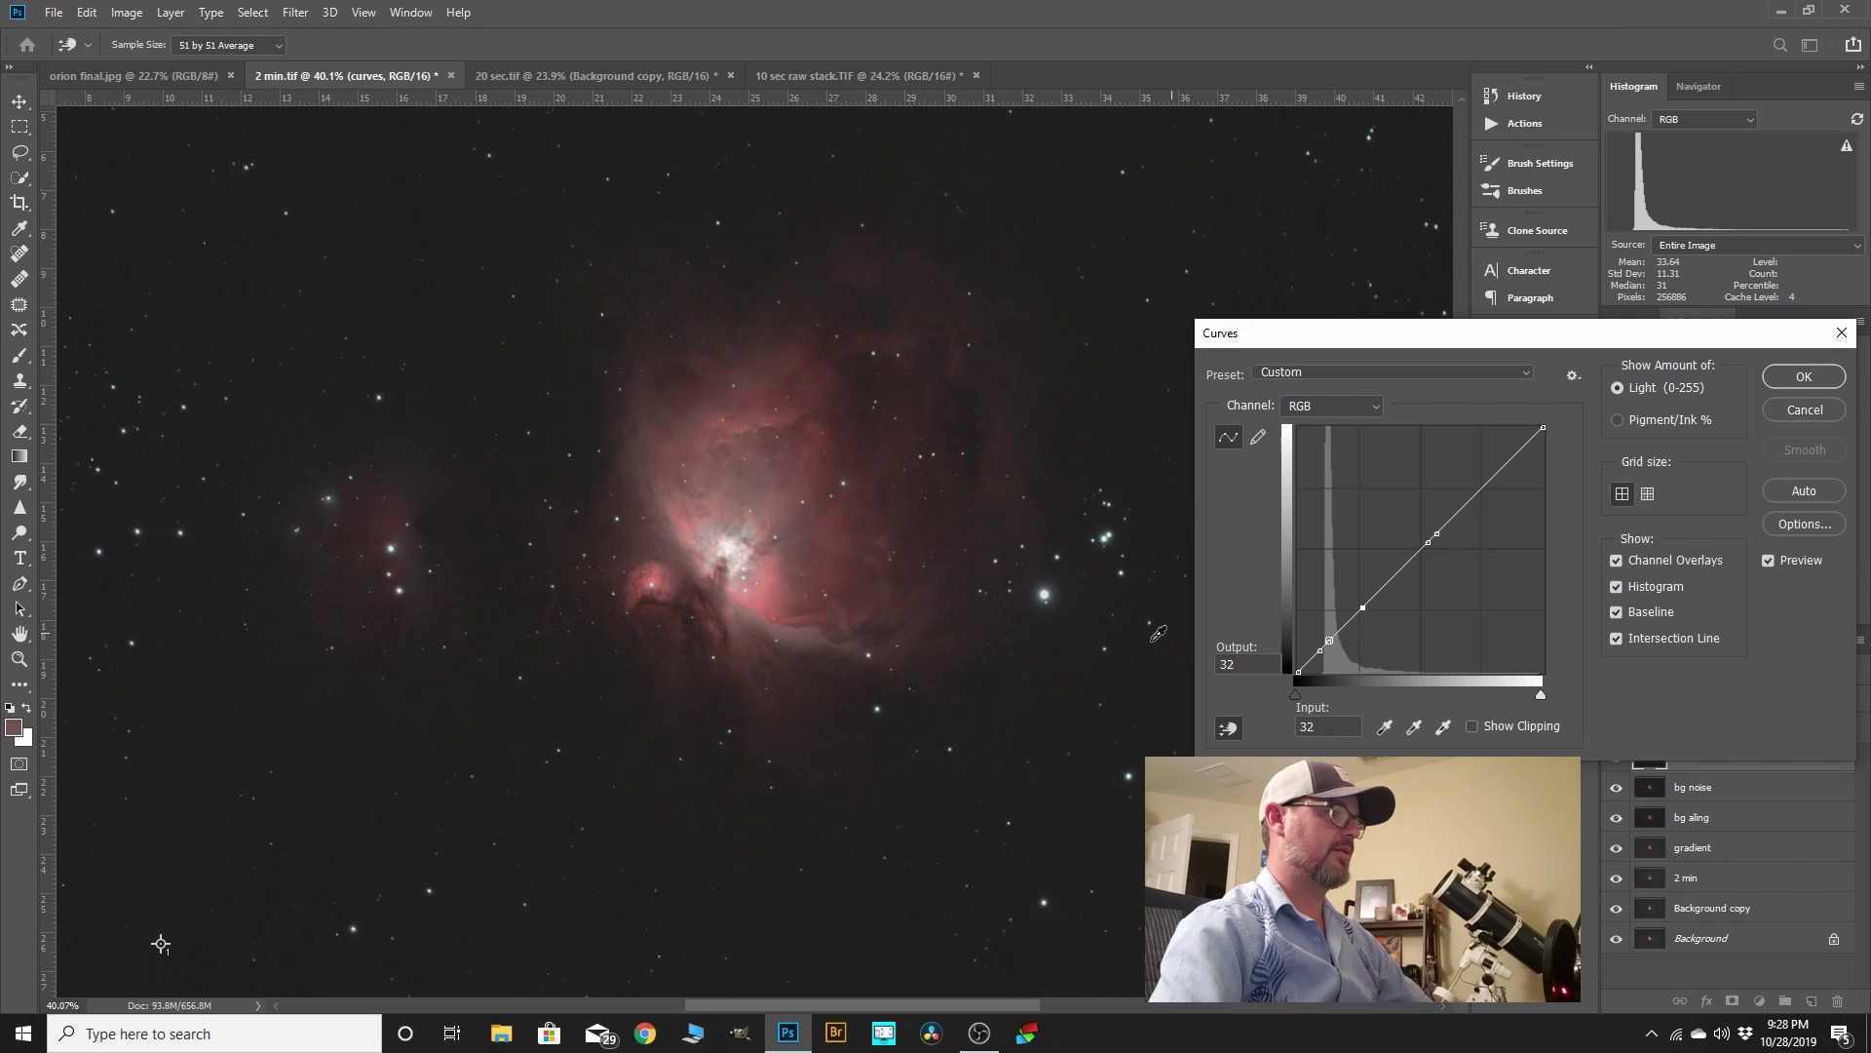
left_click_drag(1364, 607, 1360, 603)
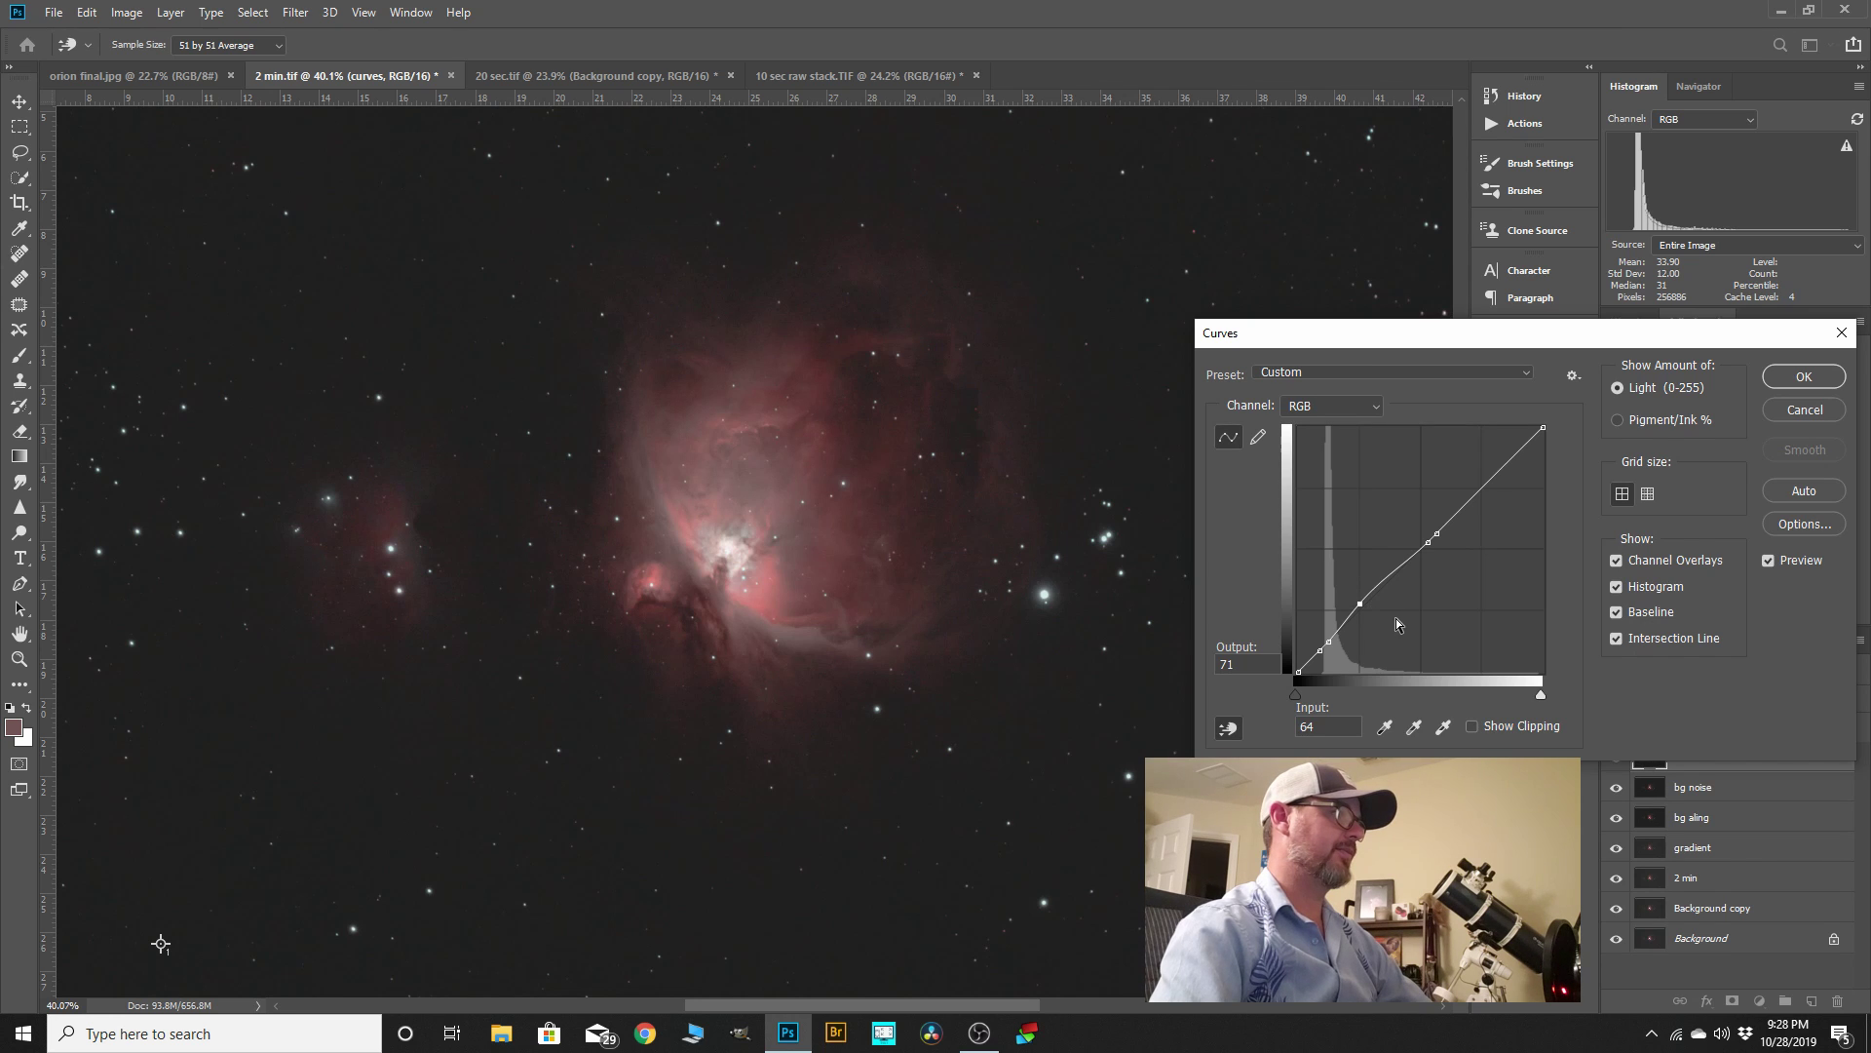
left_click(1804, 378)
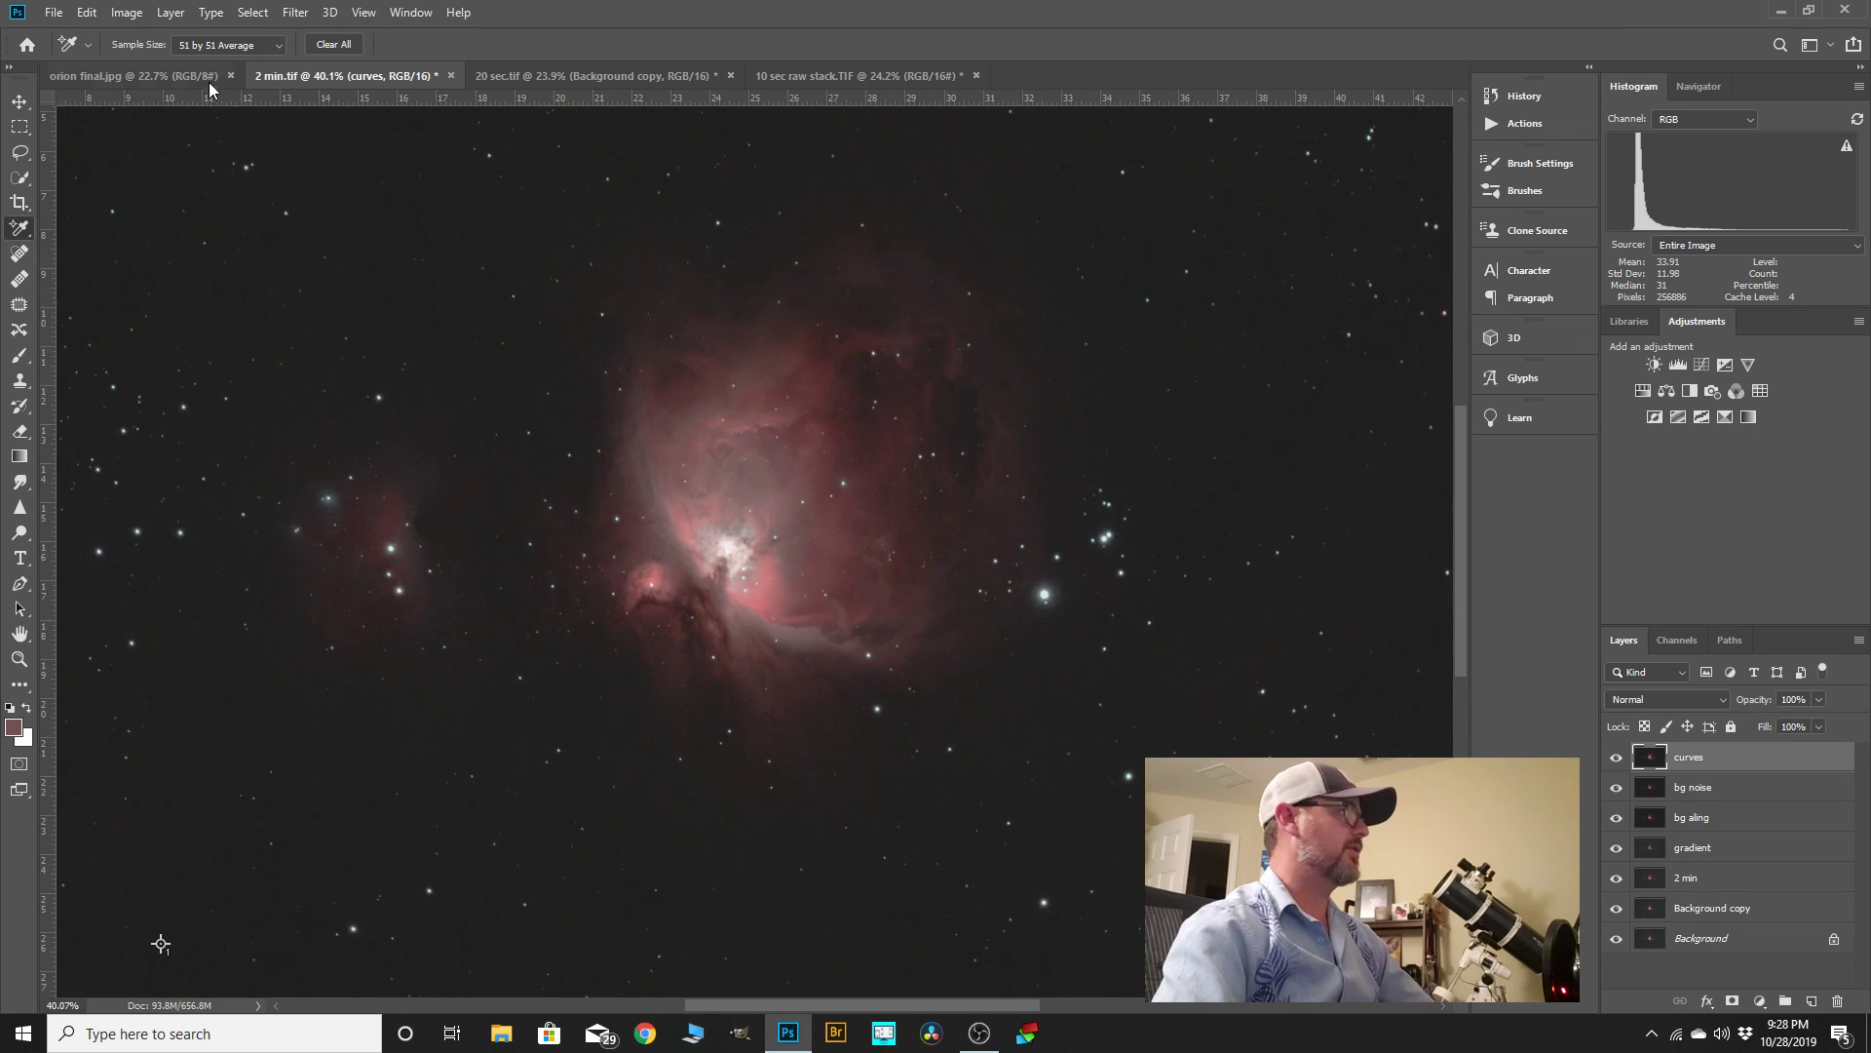
- Start another Curves adjustment, anchoring the sampled background at 31 and a shadow point at input 21, output 21
left_click(135, 19)
mouse_move(171, 63)
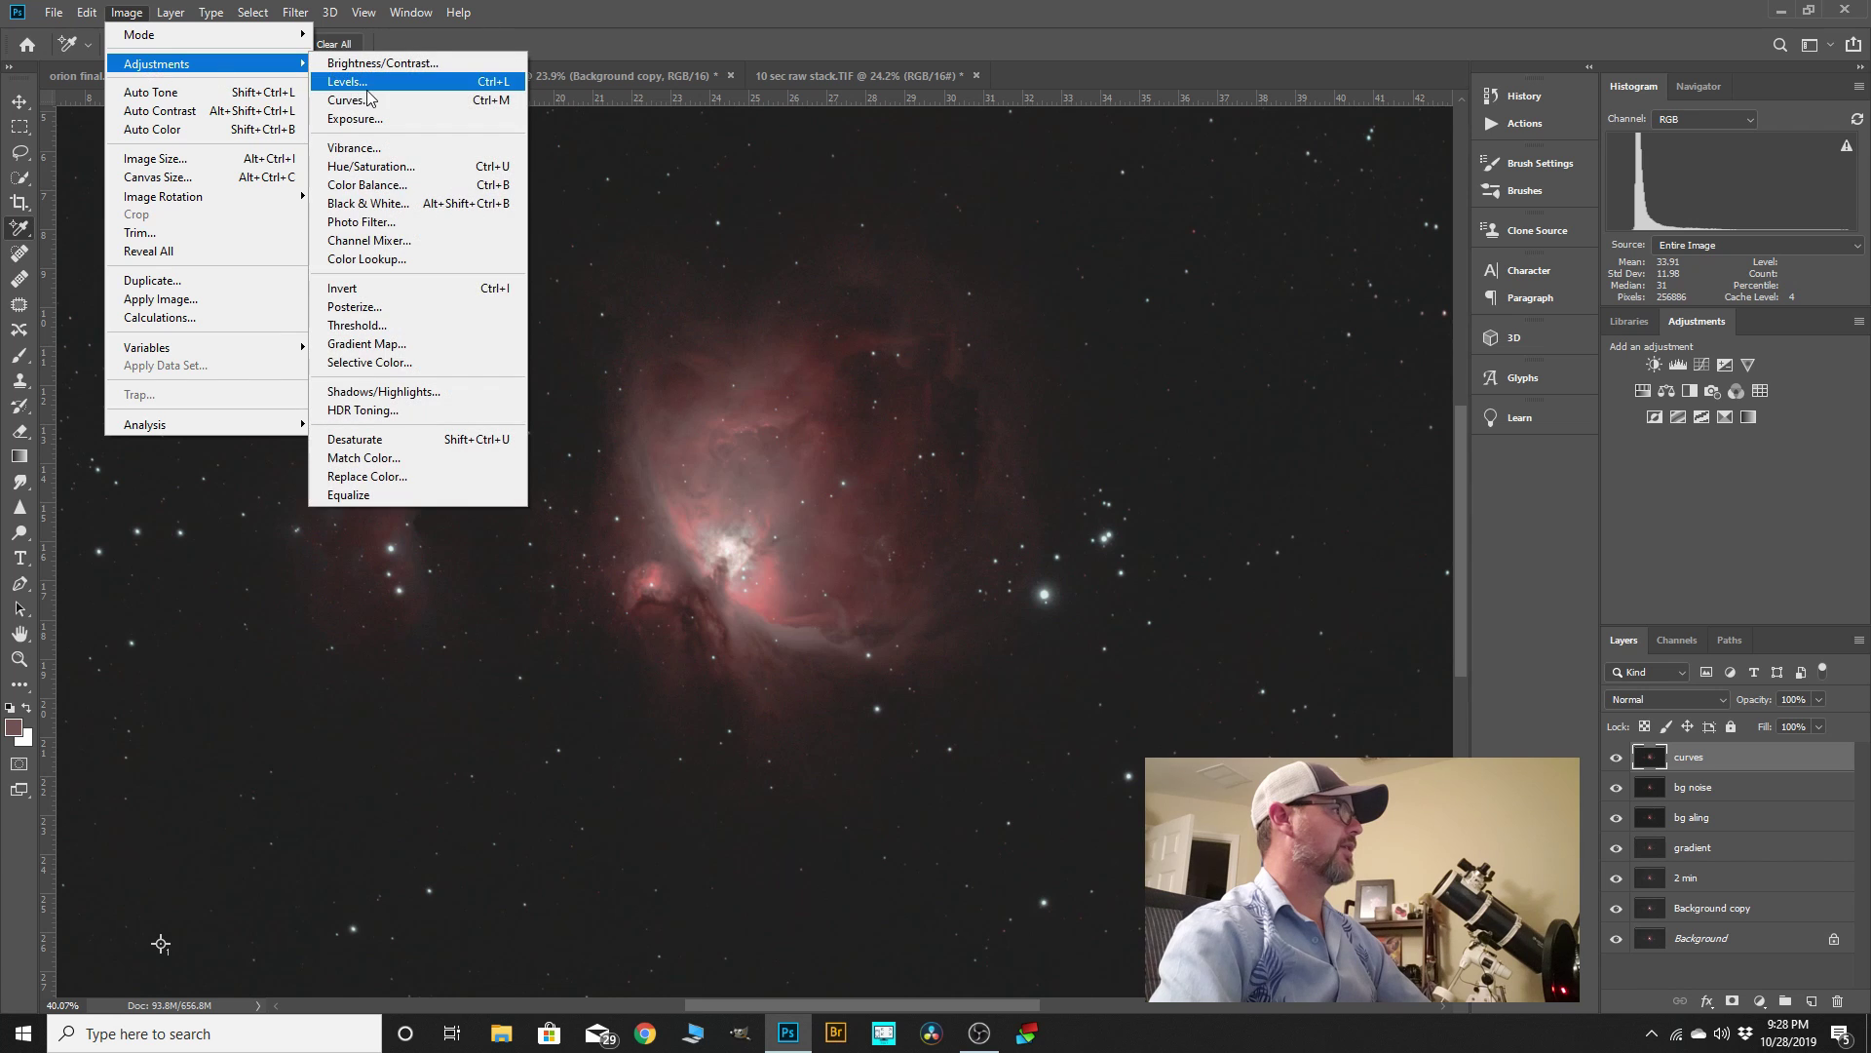
left_click(351, 100)
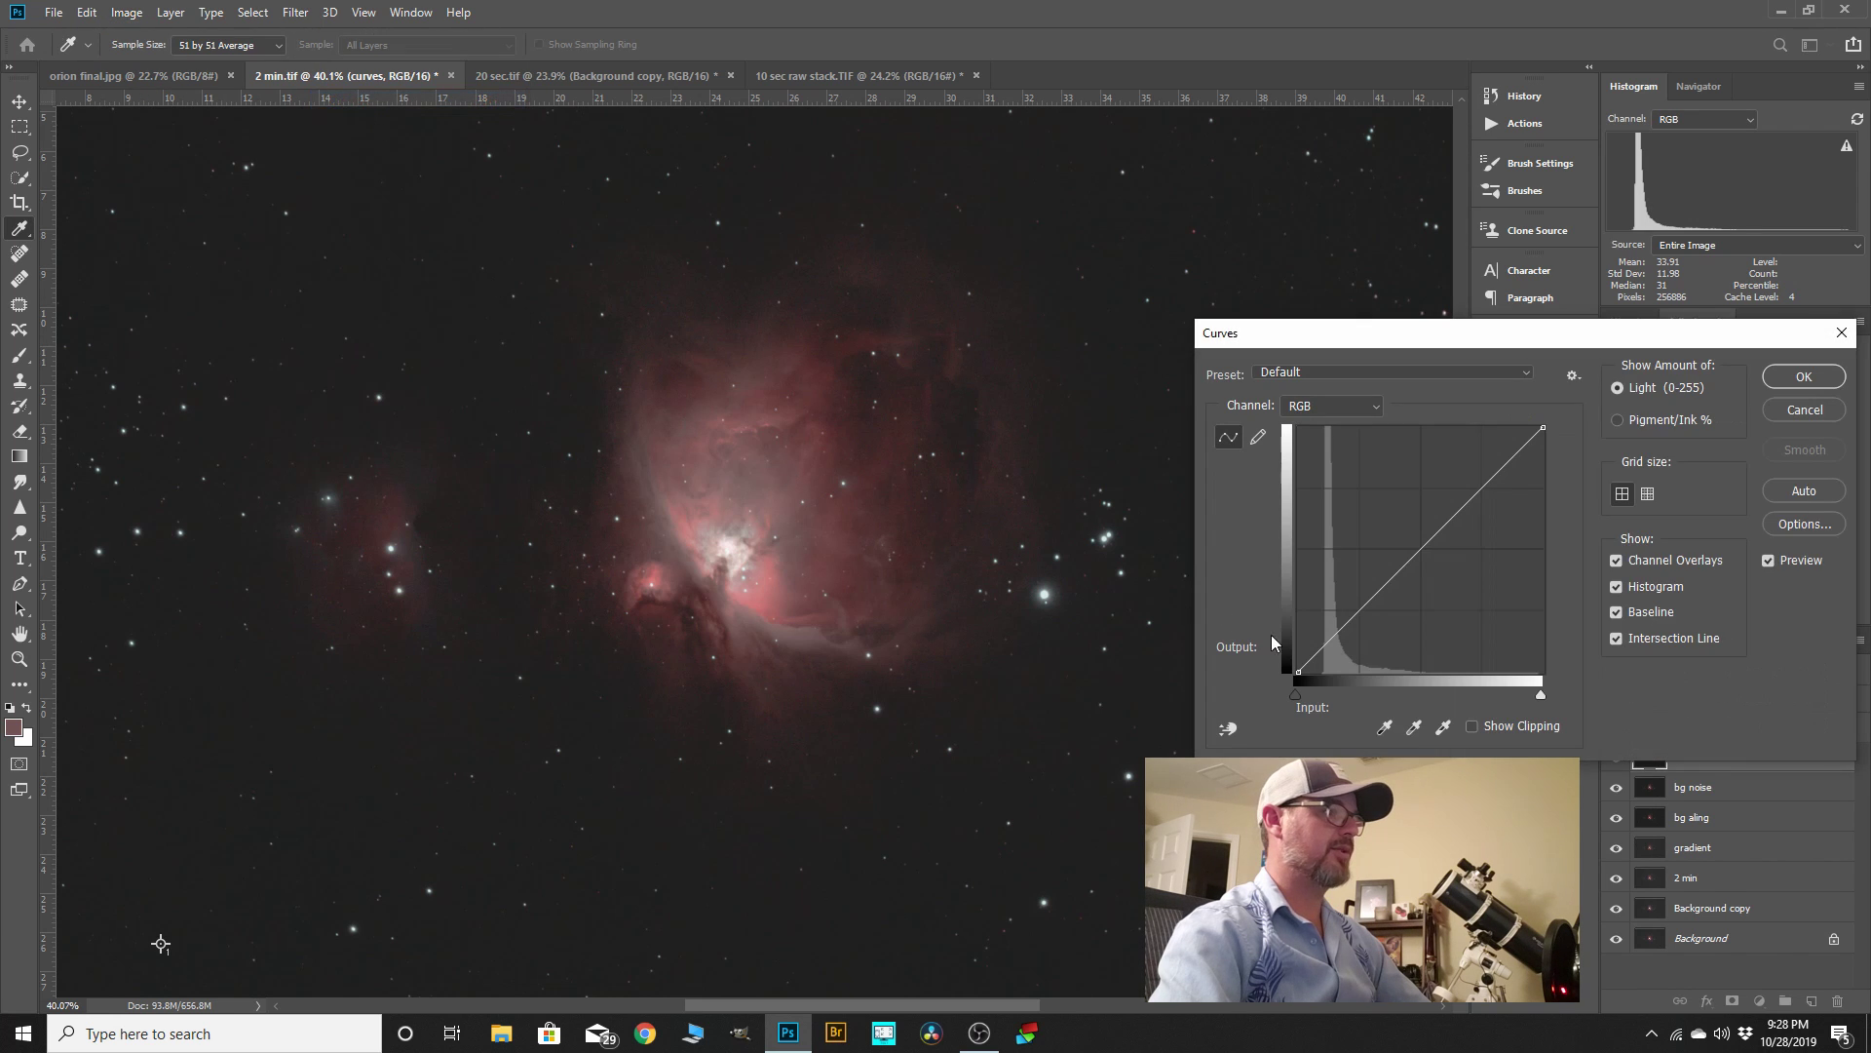
left_click(1231, 727)
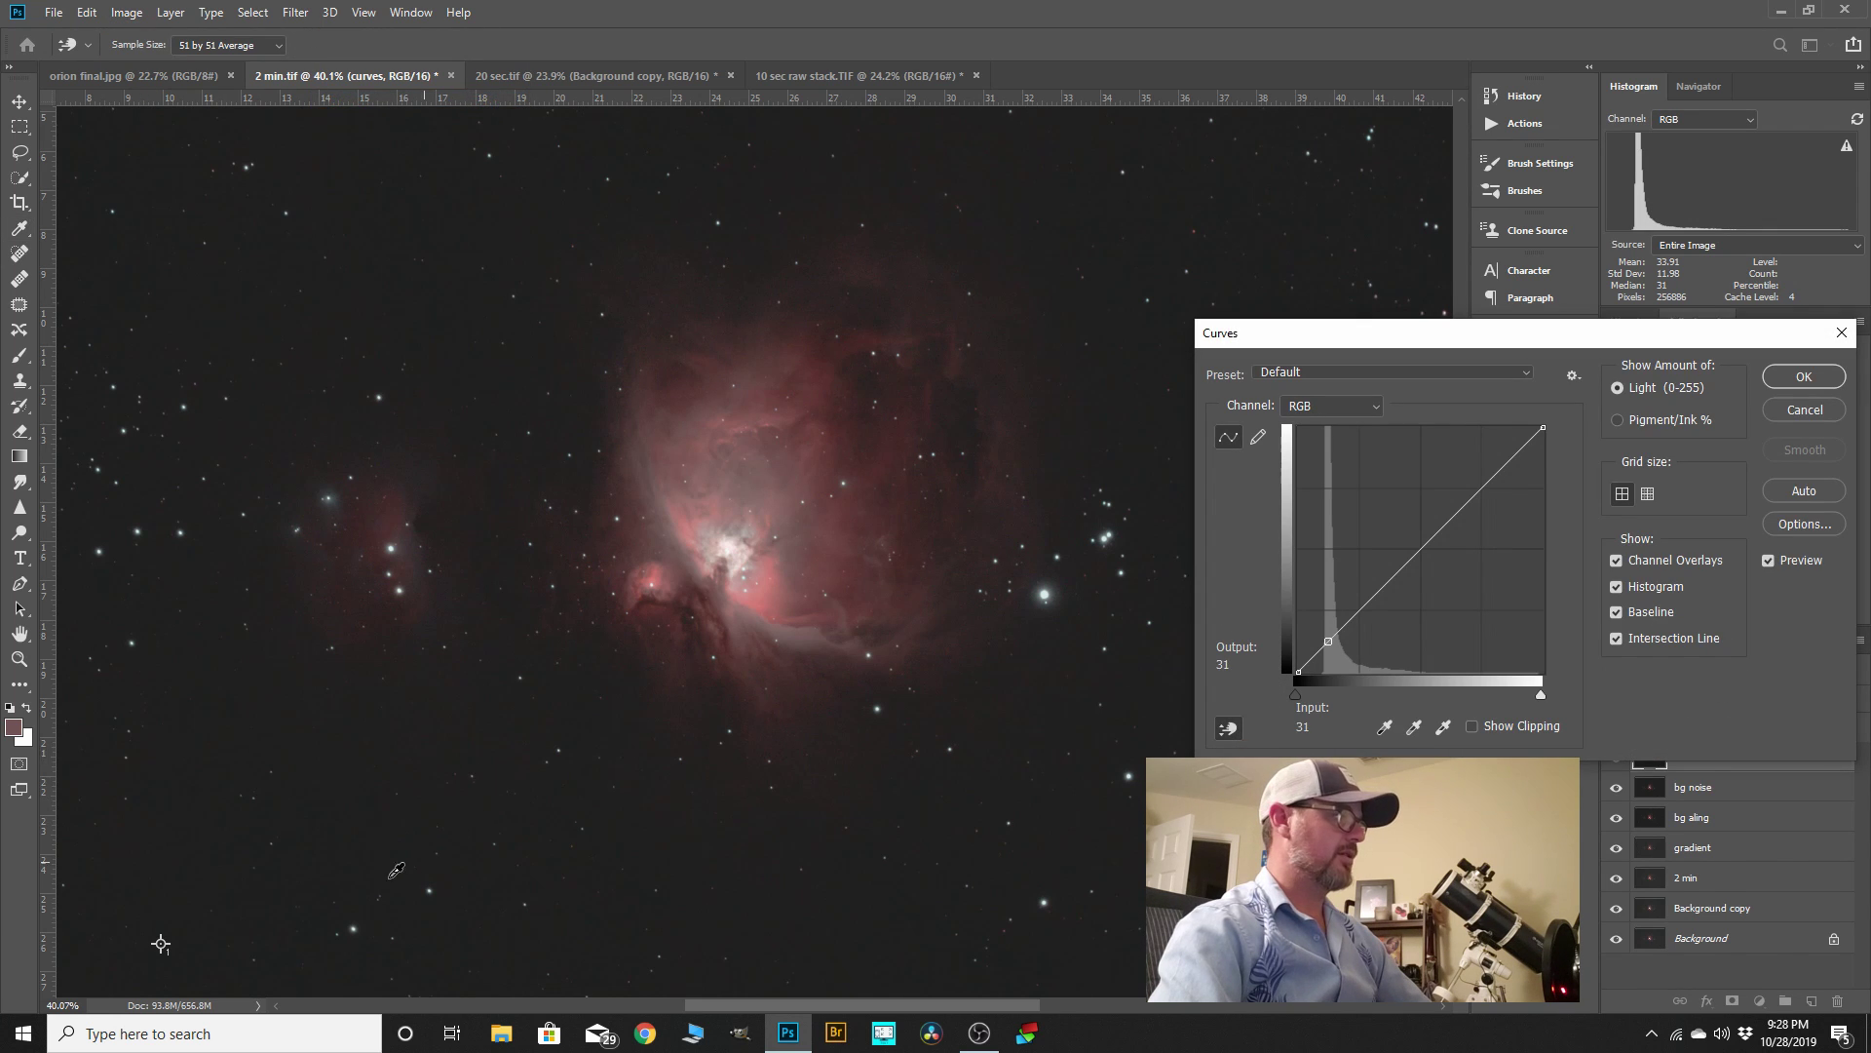
left_click(188, 937)
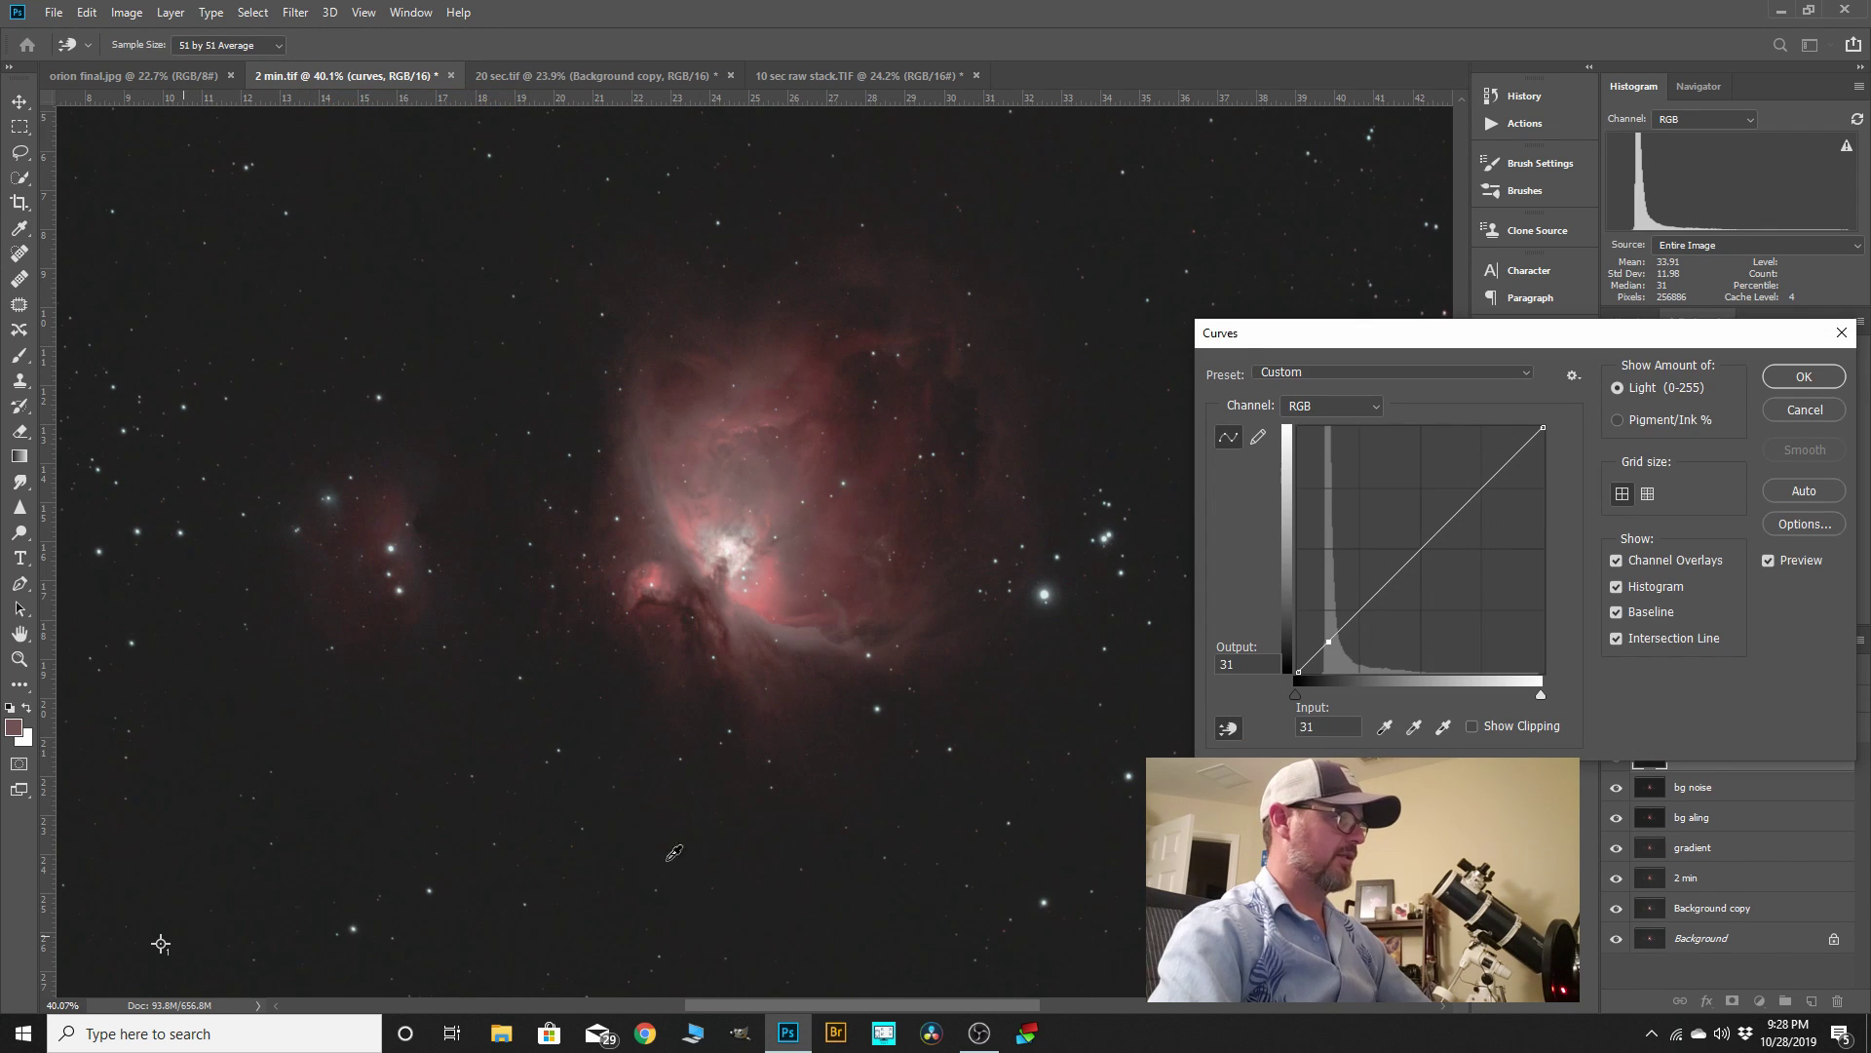
left_click(1319, 648)
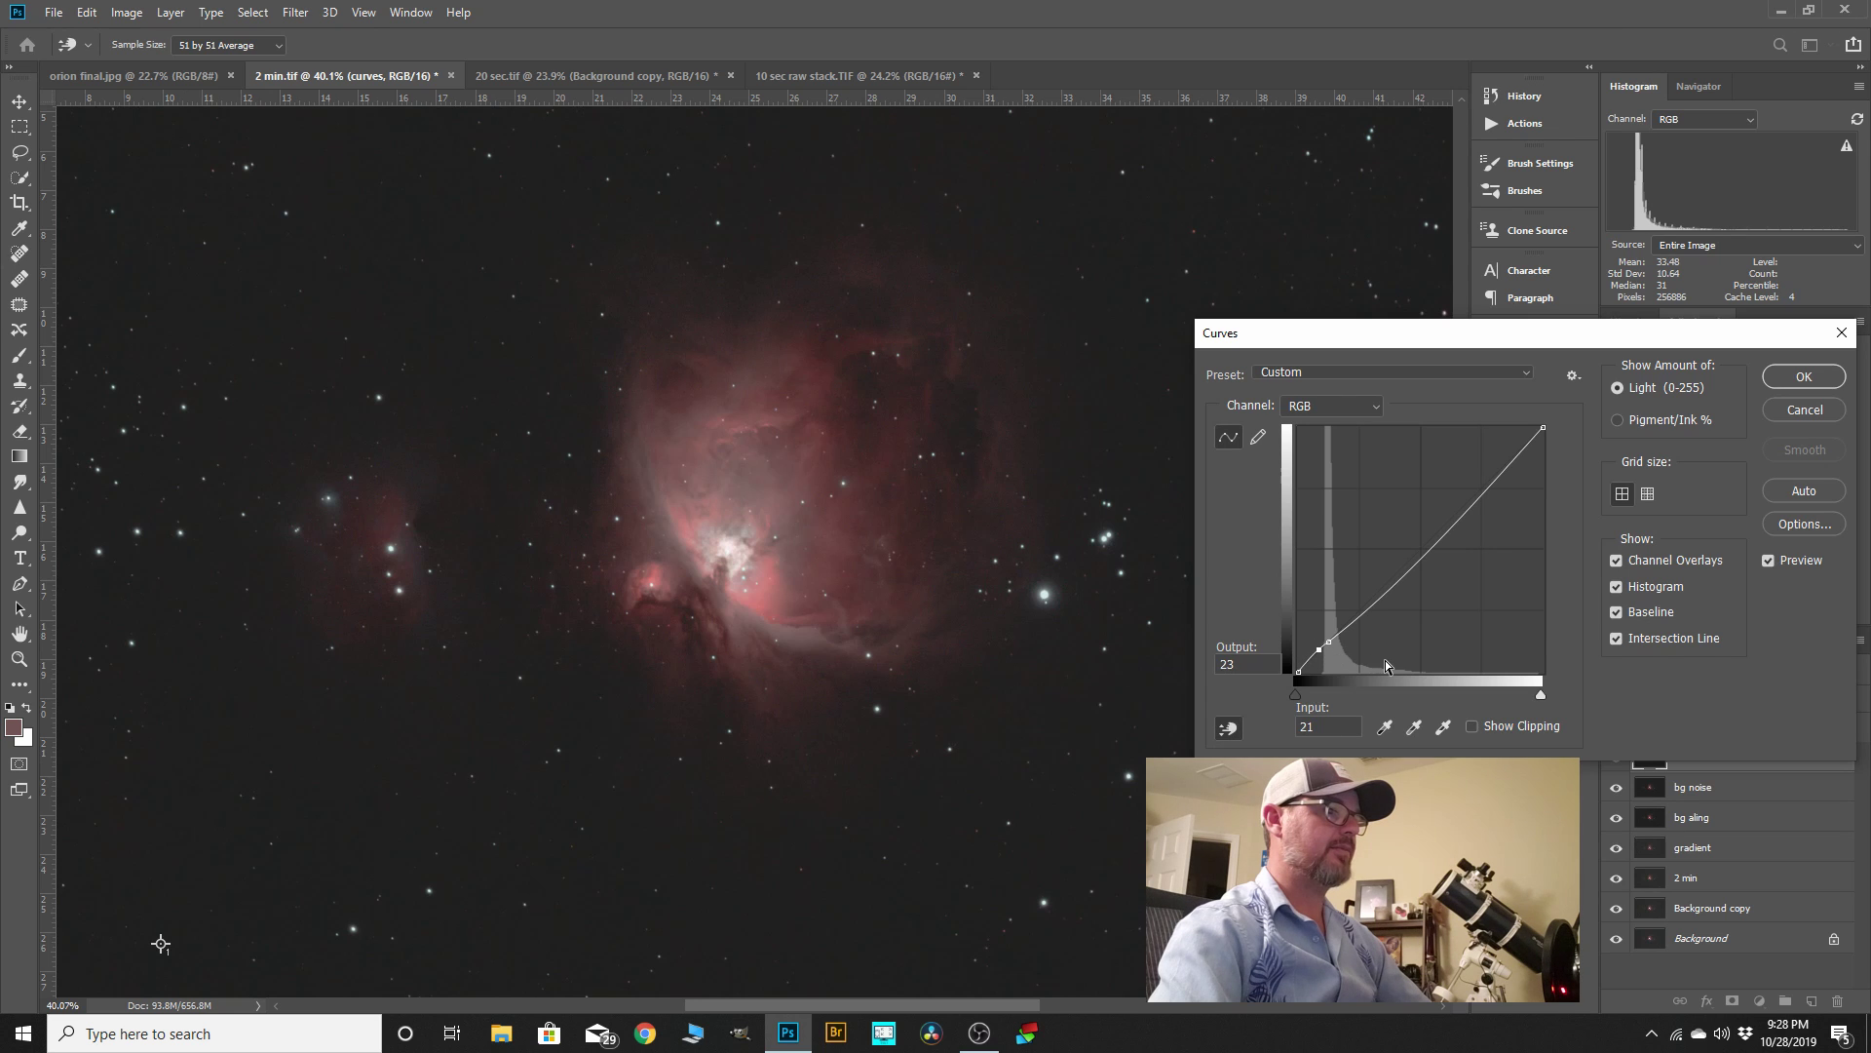
left_click(1248, 663)
key("BackSpace")
type("1")
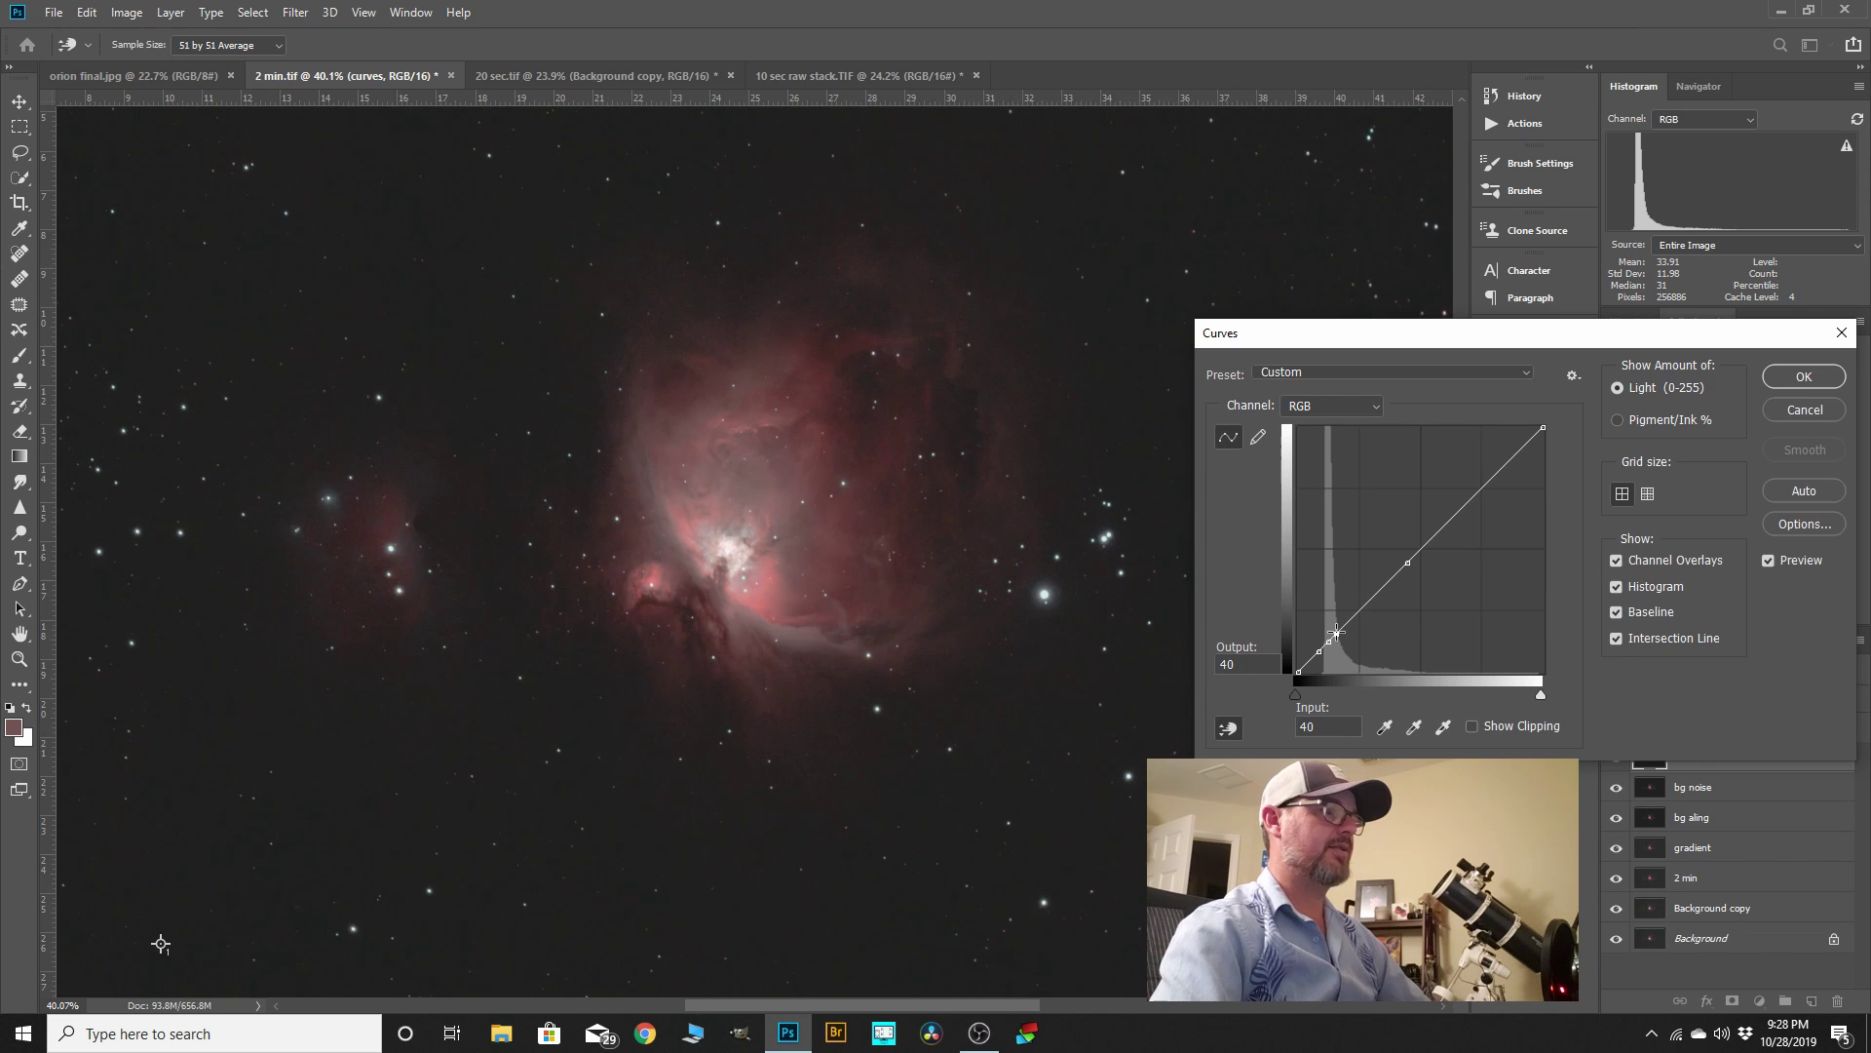
left_click_drag(1335, 631, 1334, 631)
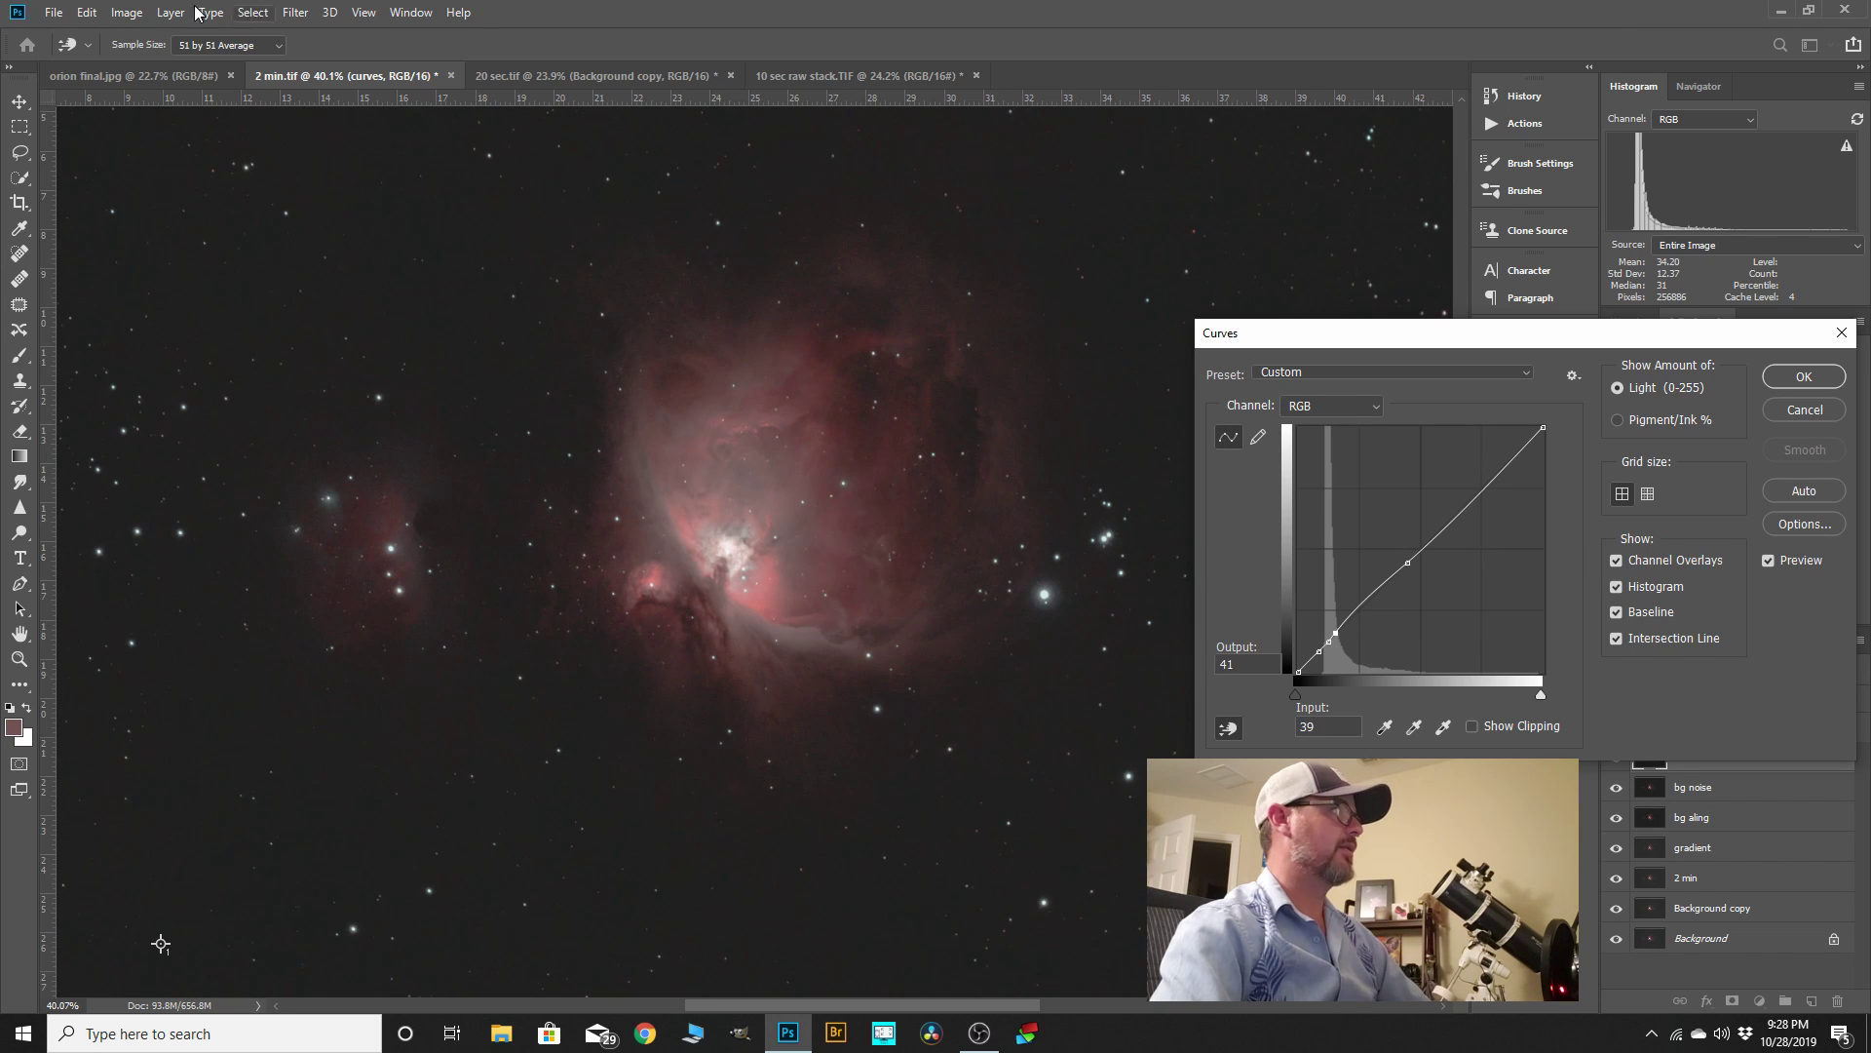
left_click(87, 12)
left_click(103, 34)
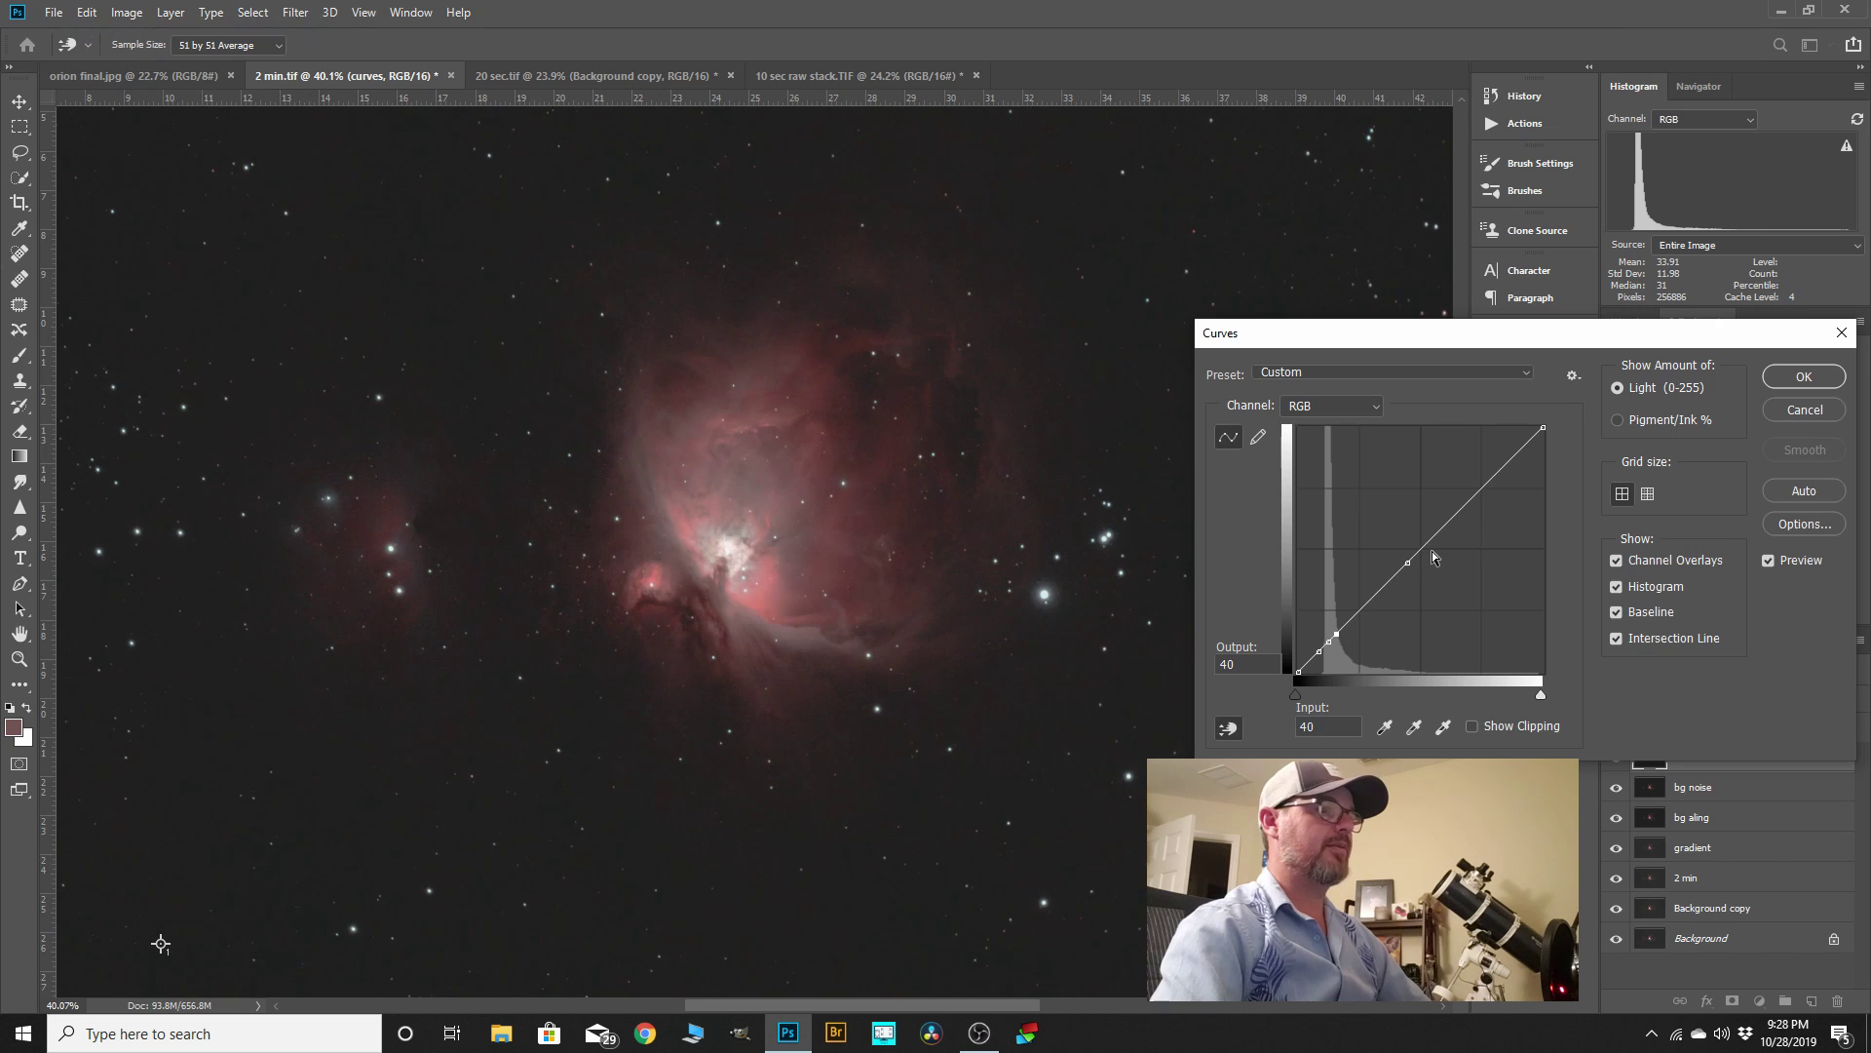
- Anchor a second midtone point on the baseline, raise the point just above the background to input 39, output 41, and apply the curve
left_click(1415, 553)
left_click_drag(1337, 632, 1336, 631)
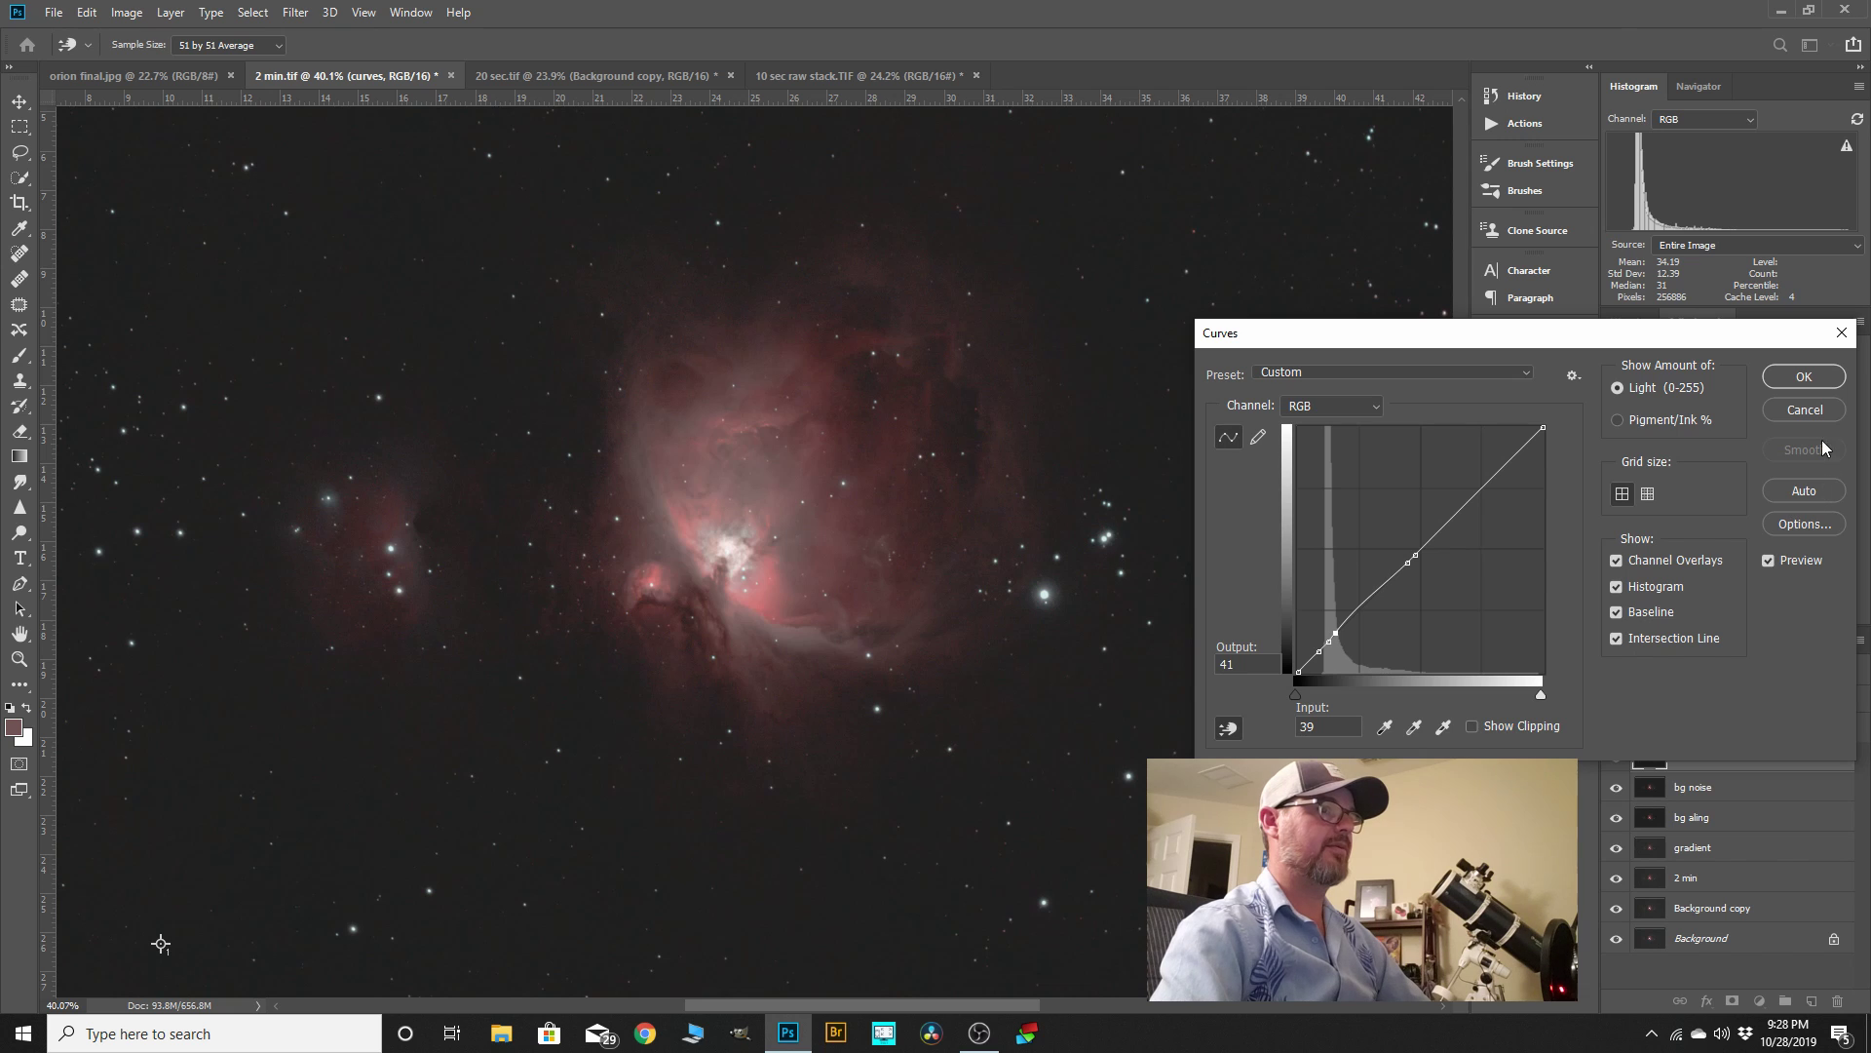
left_click(1808, 383)
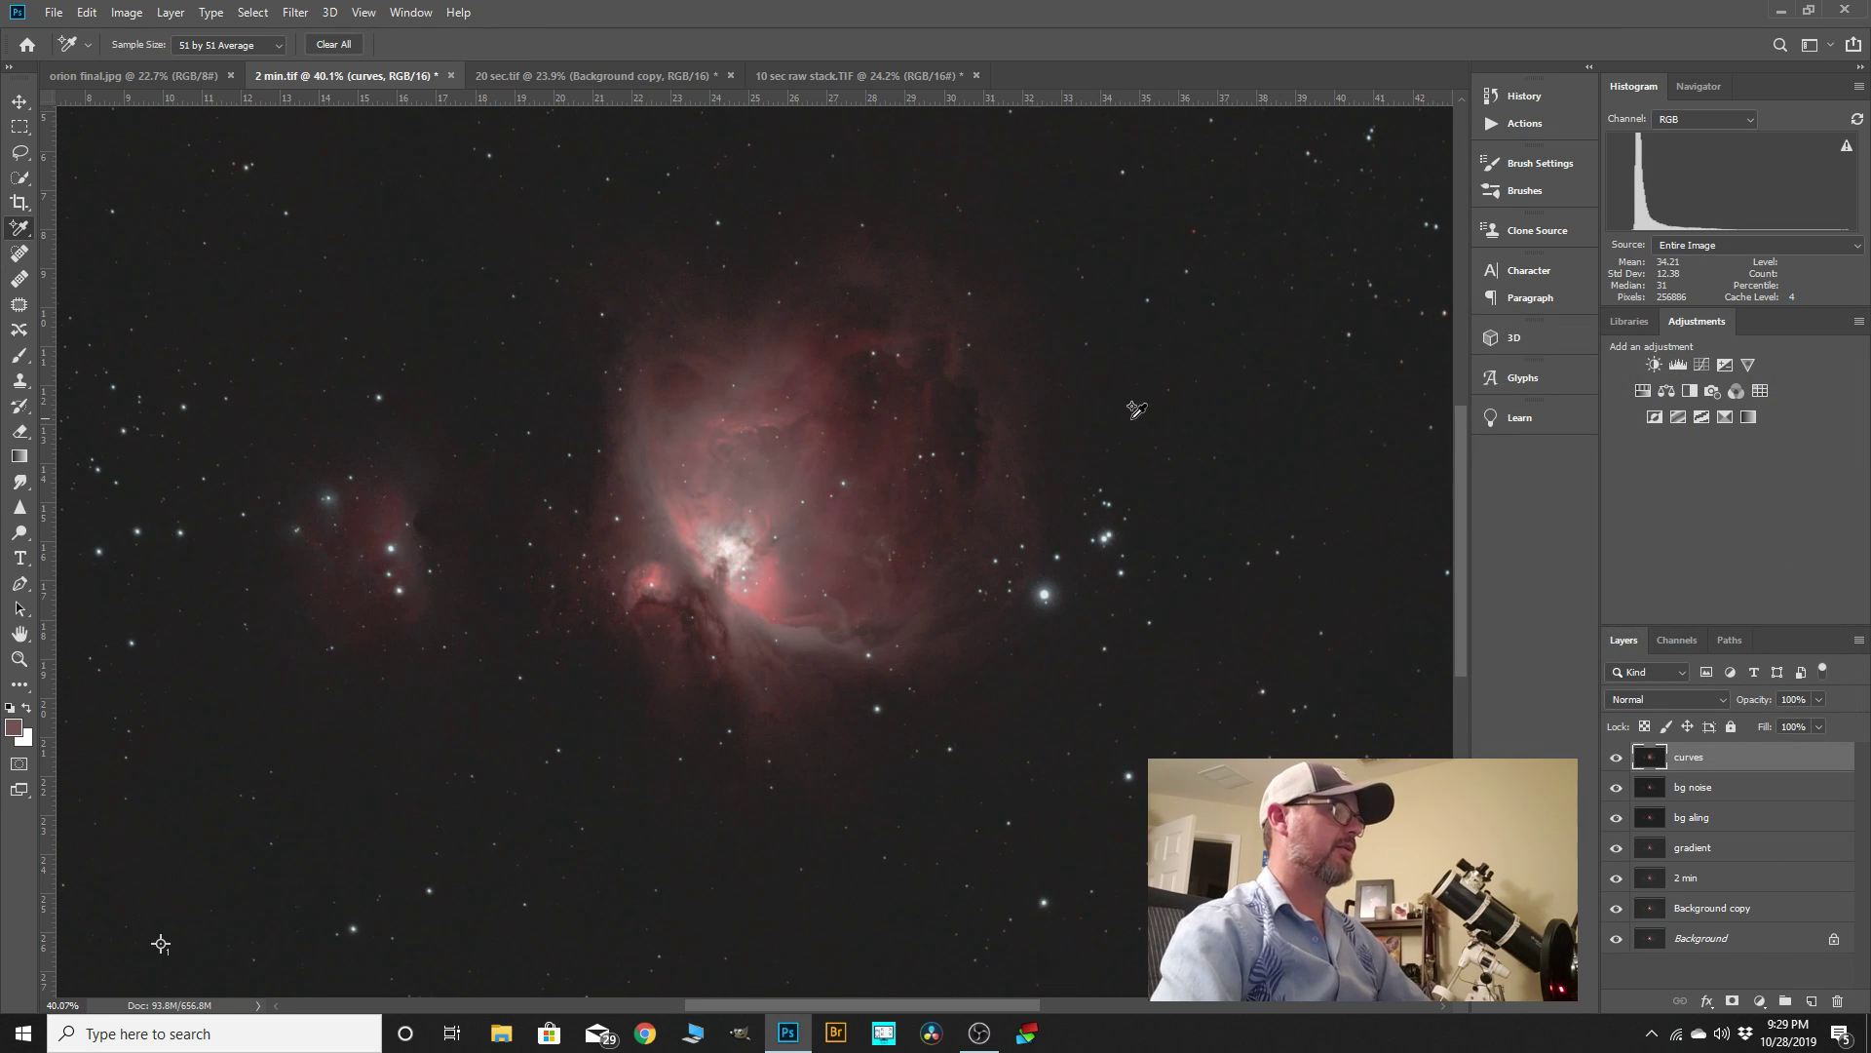
- Inspect the nebula's core and surroundings, and duplicate the curves layer
scroll(1256, 410, "down", 1)
scroll(1255, 409, "down", 1)
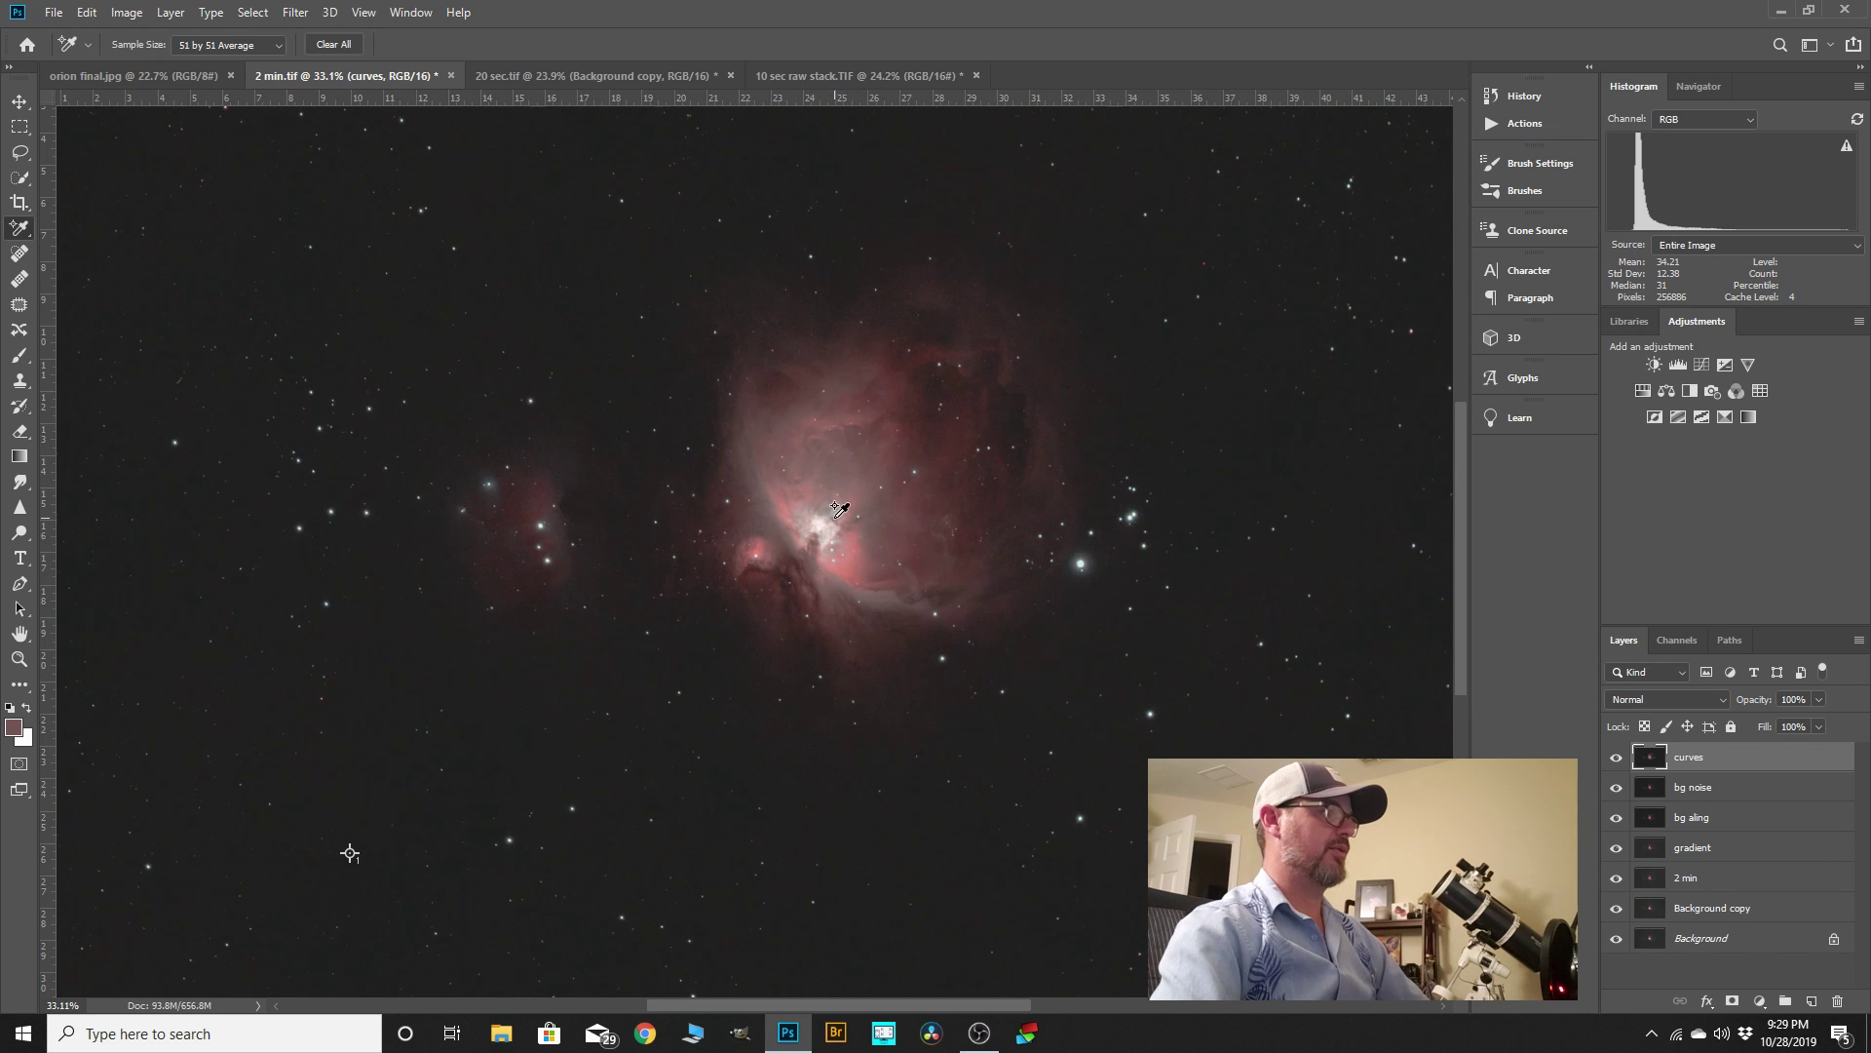
scroll(830, 507, "up", 5)
scroll(829, 507, "up", 2)
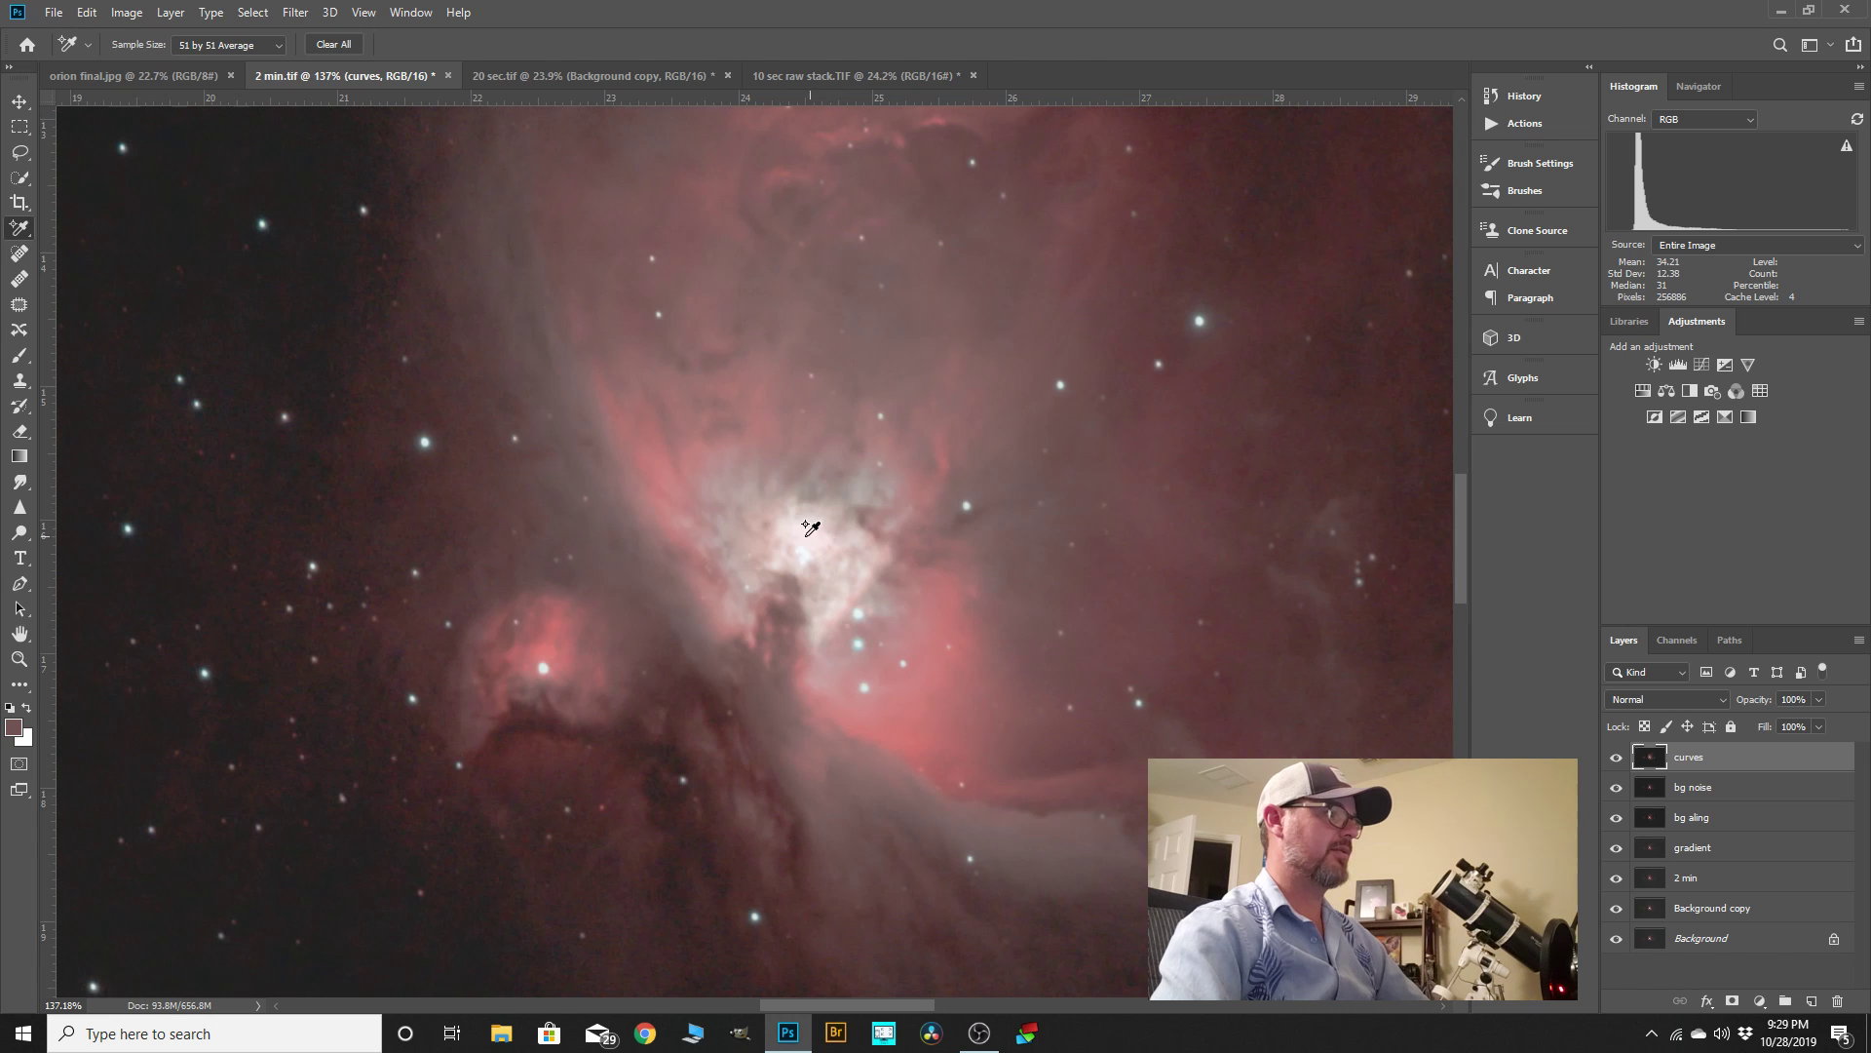
scroll(845, 527, "down", 4)
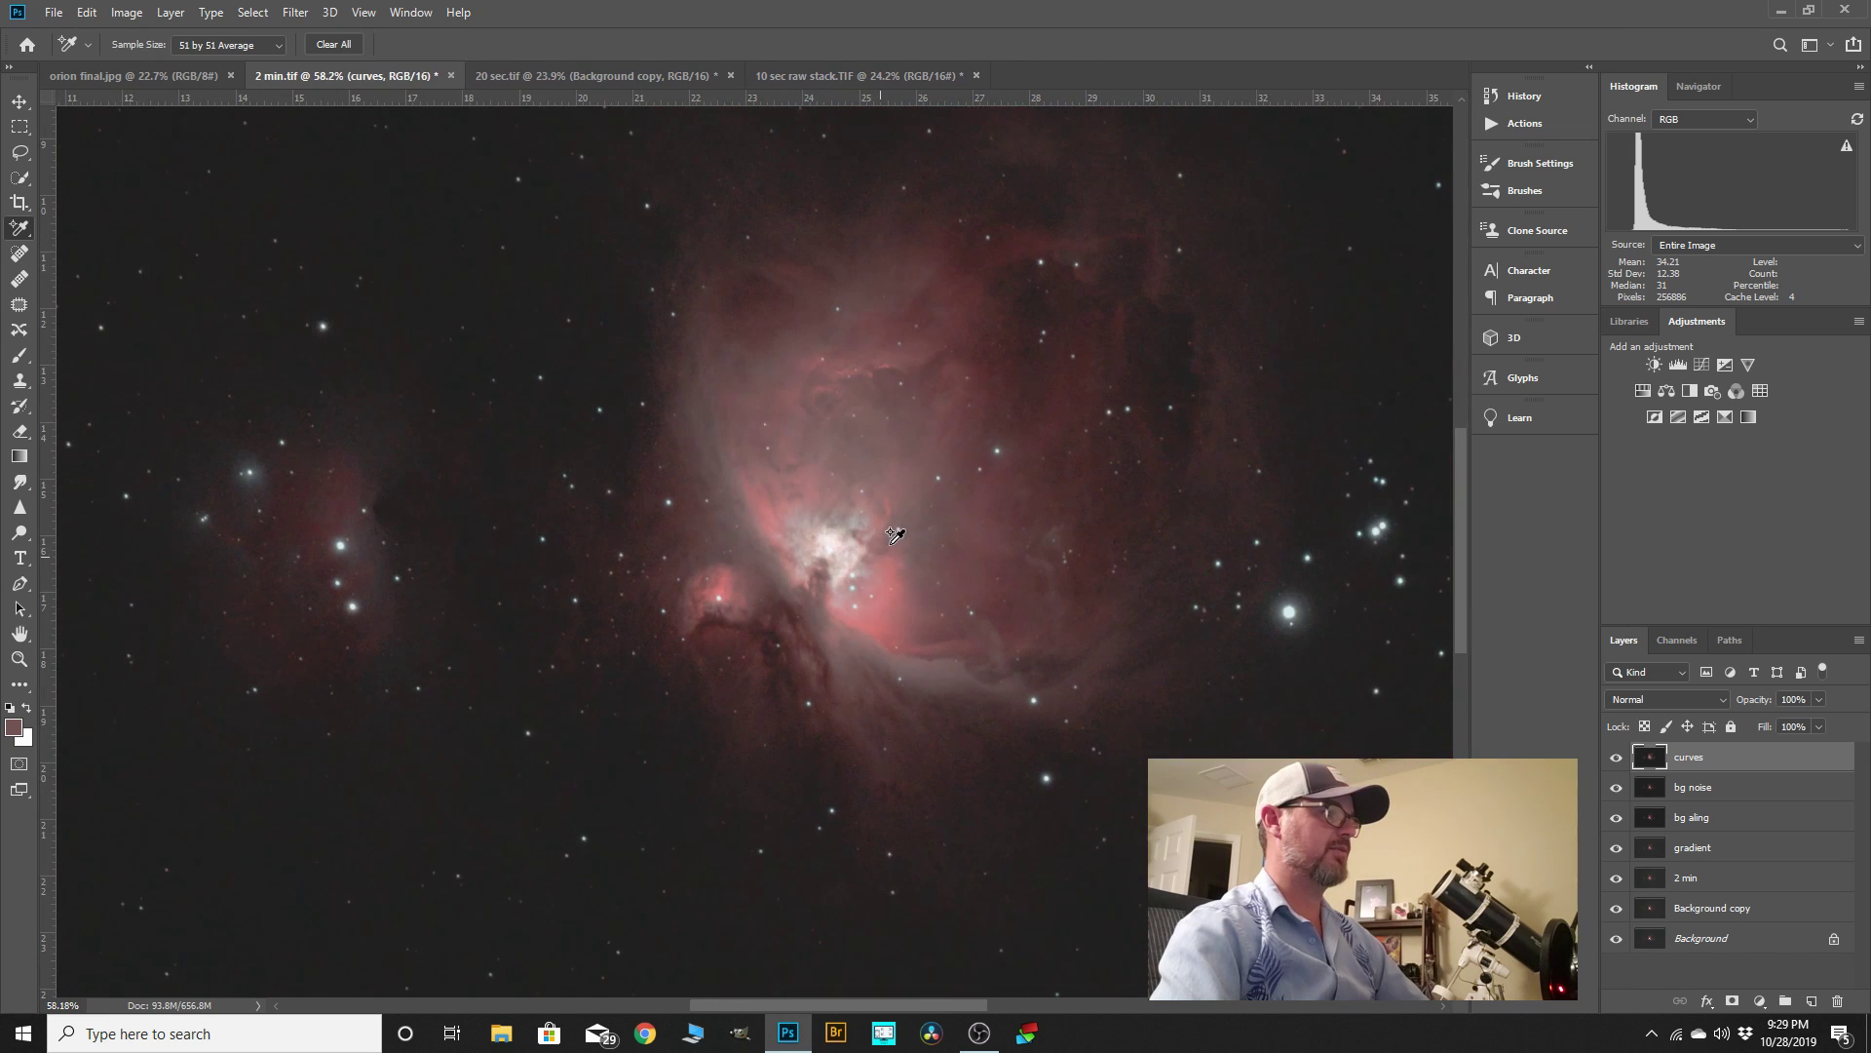
scroll(904, 566, "down", 3)
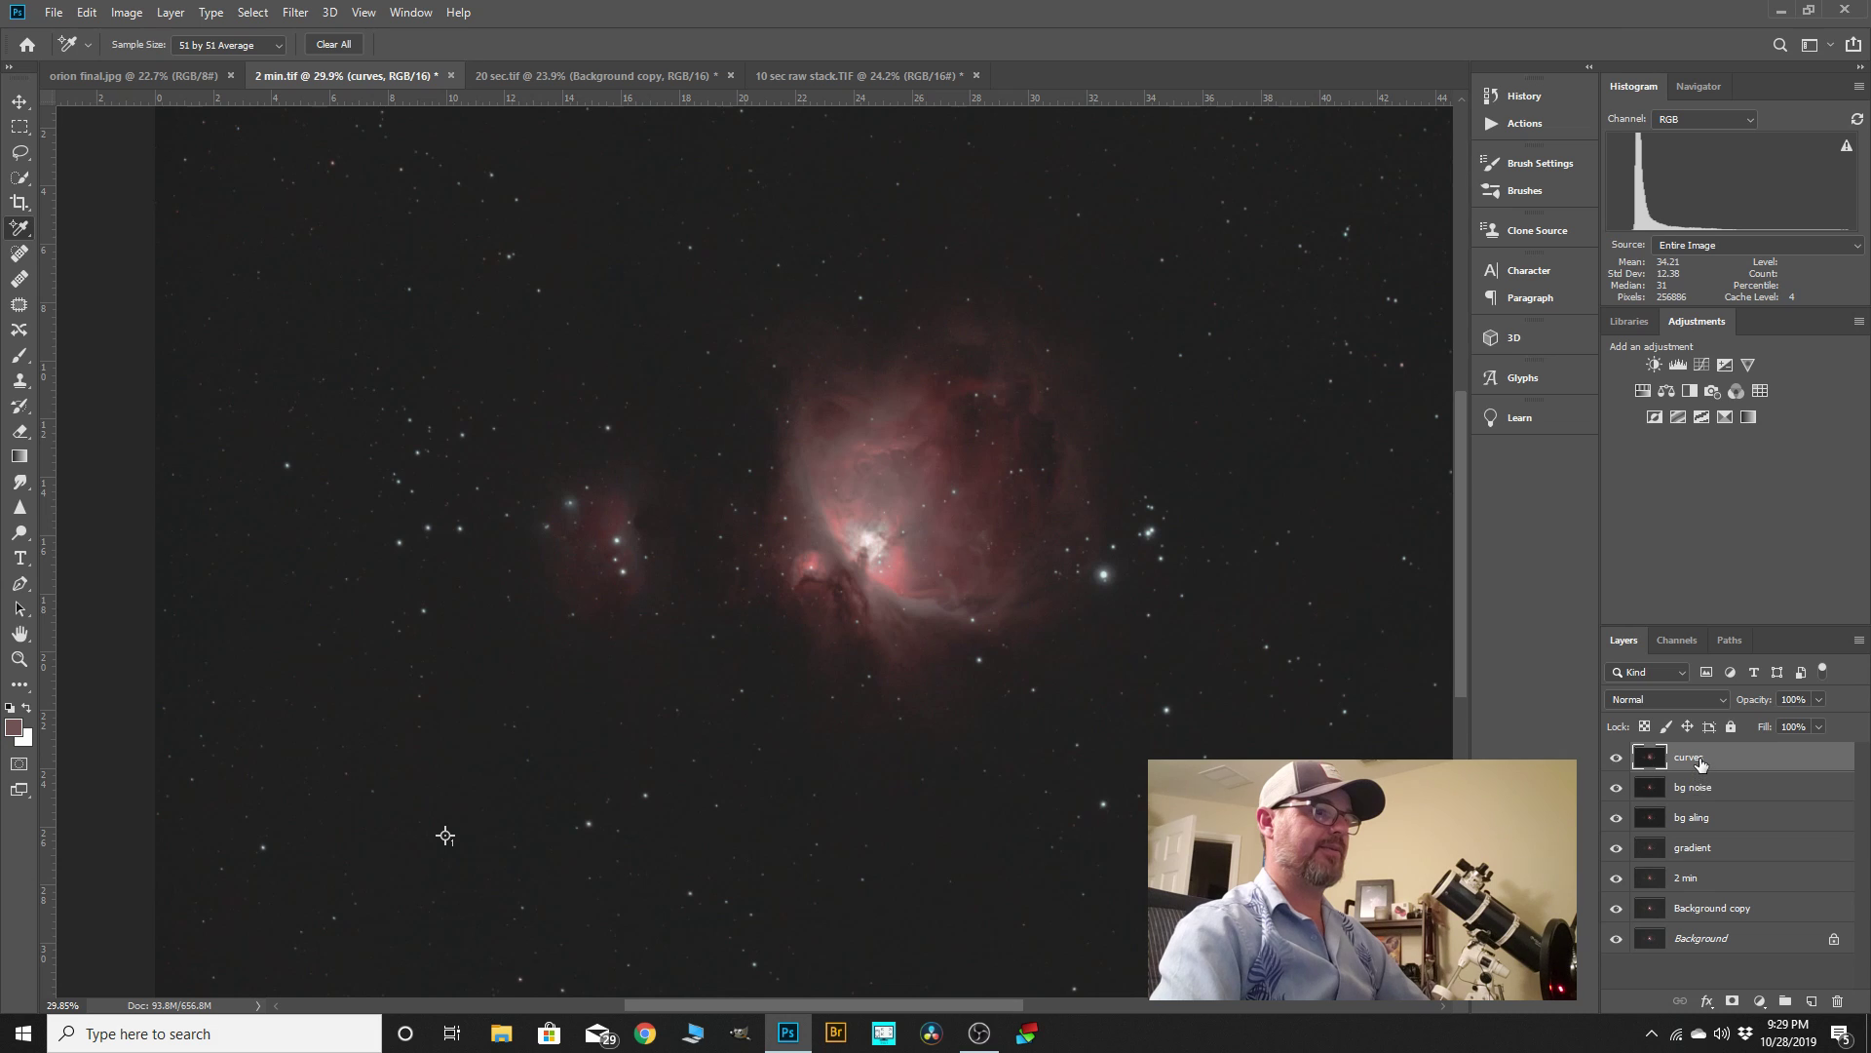
left_click_drag(1701, 763, 1814, 1001)
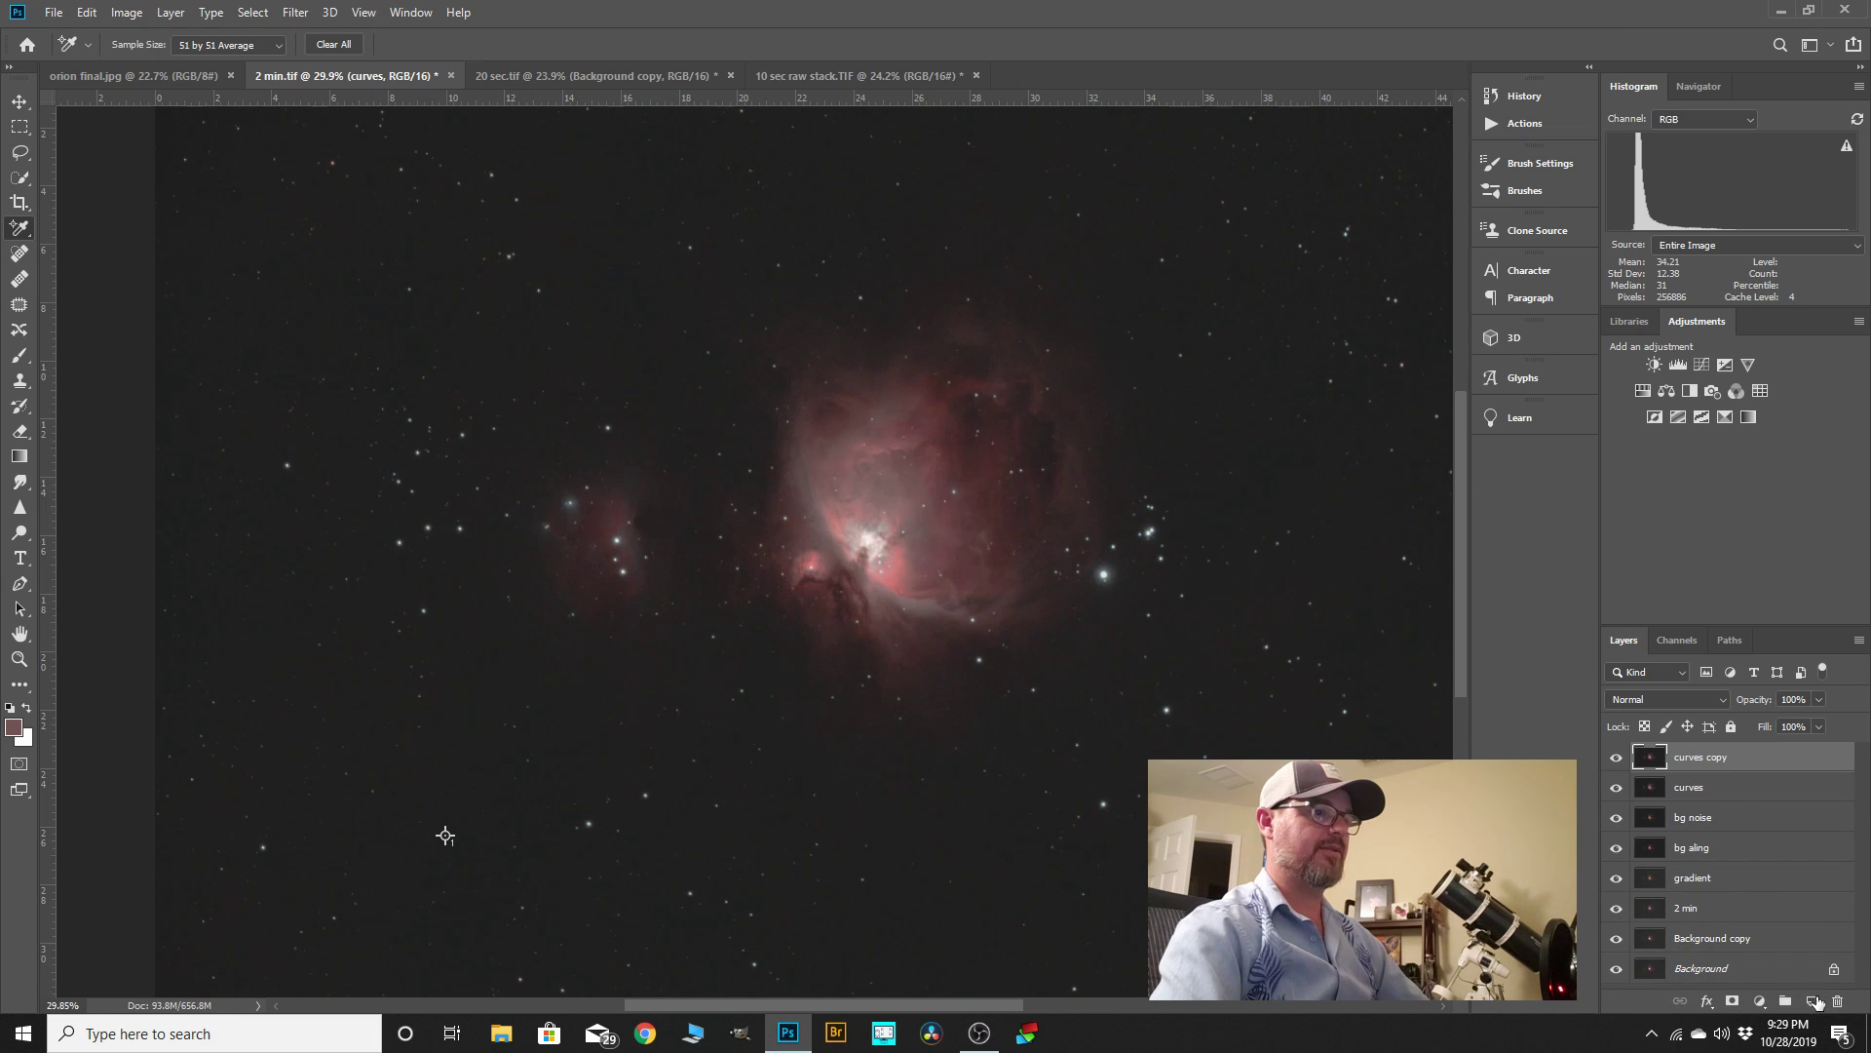
- Rename the duplicated curves layer as "select n mask"
double_click(1704, 770)
type("selc")
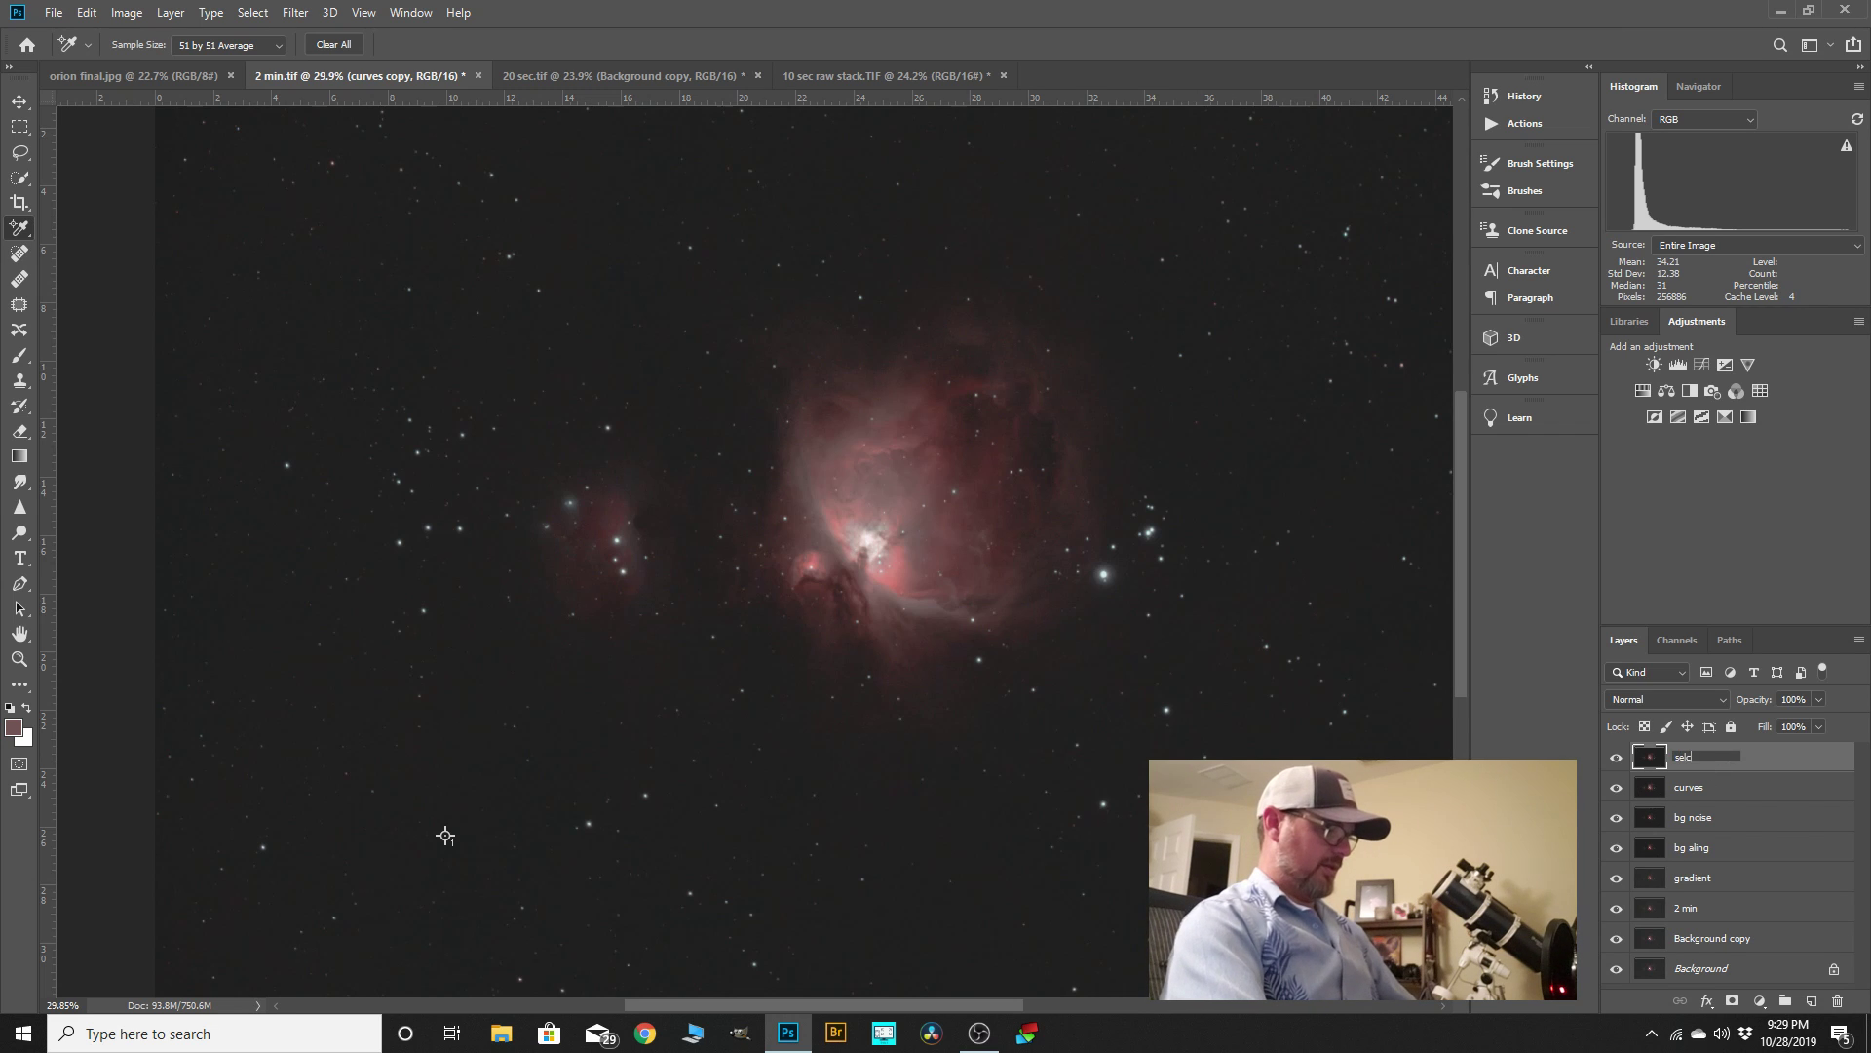
type("t n")
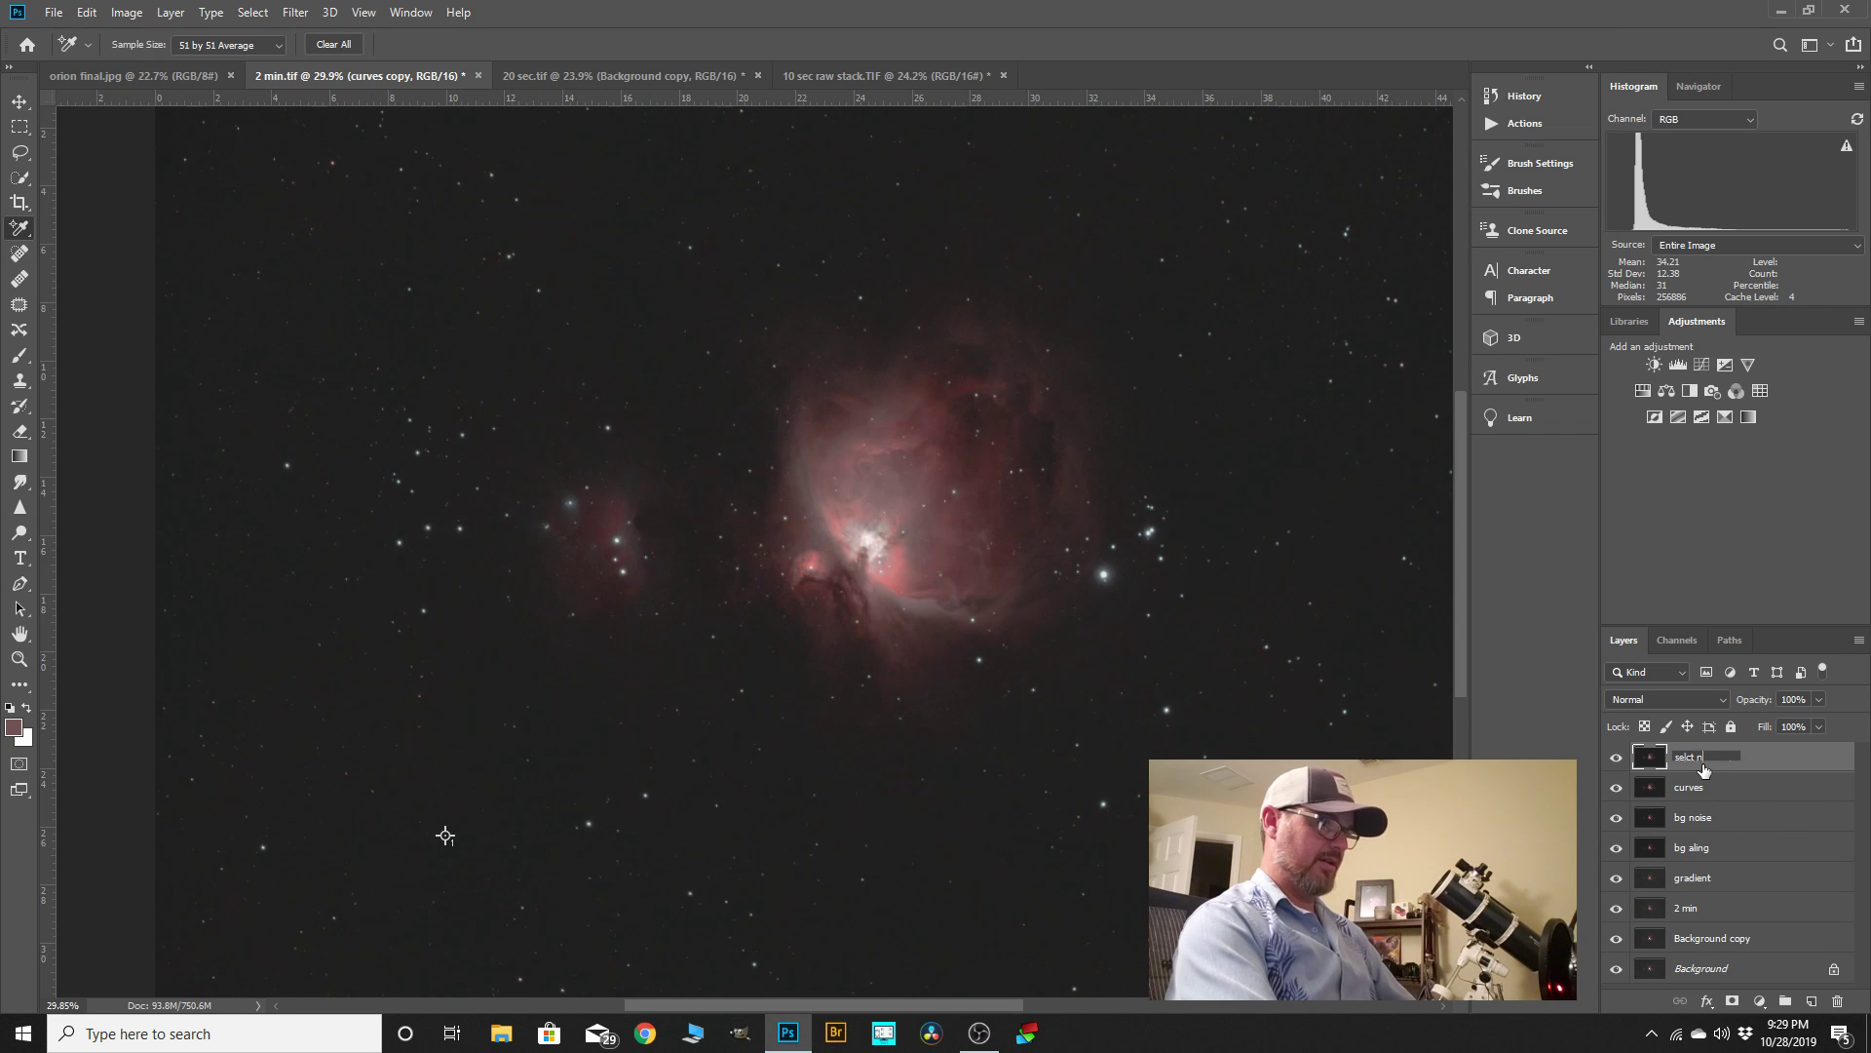
key("BackSpace")
key("BackSpace")
key("BackSpace")
key("BackSpace")
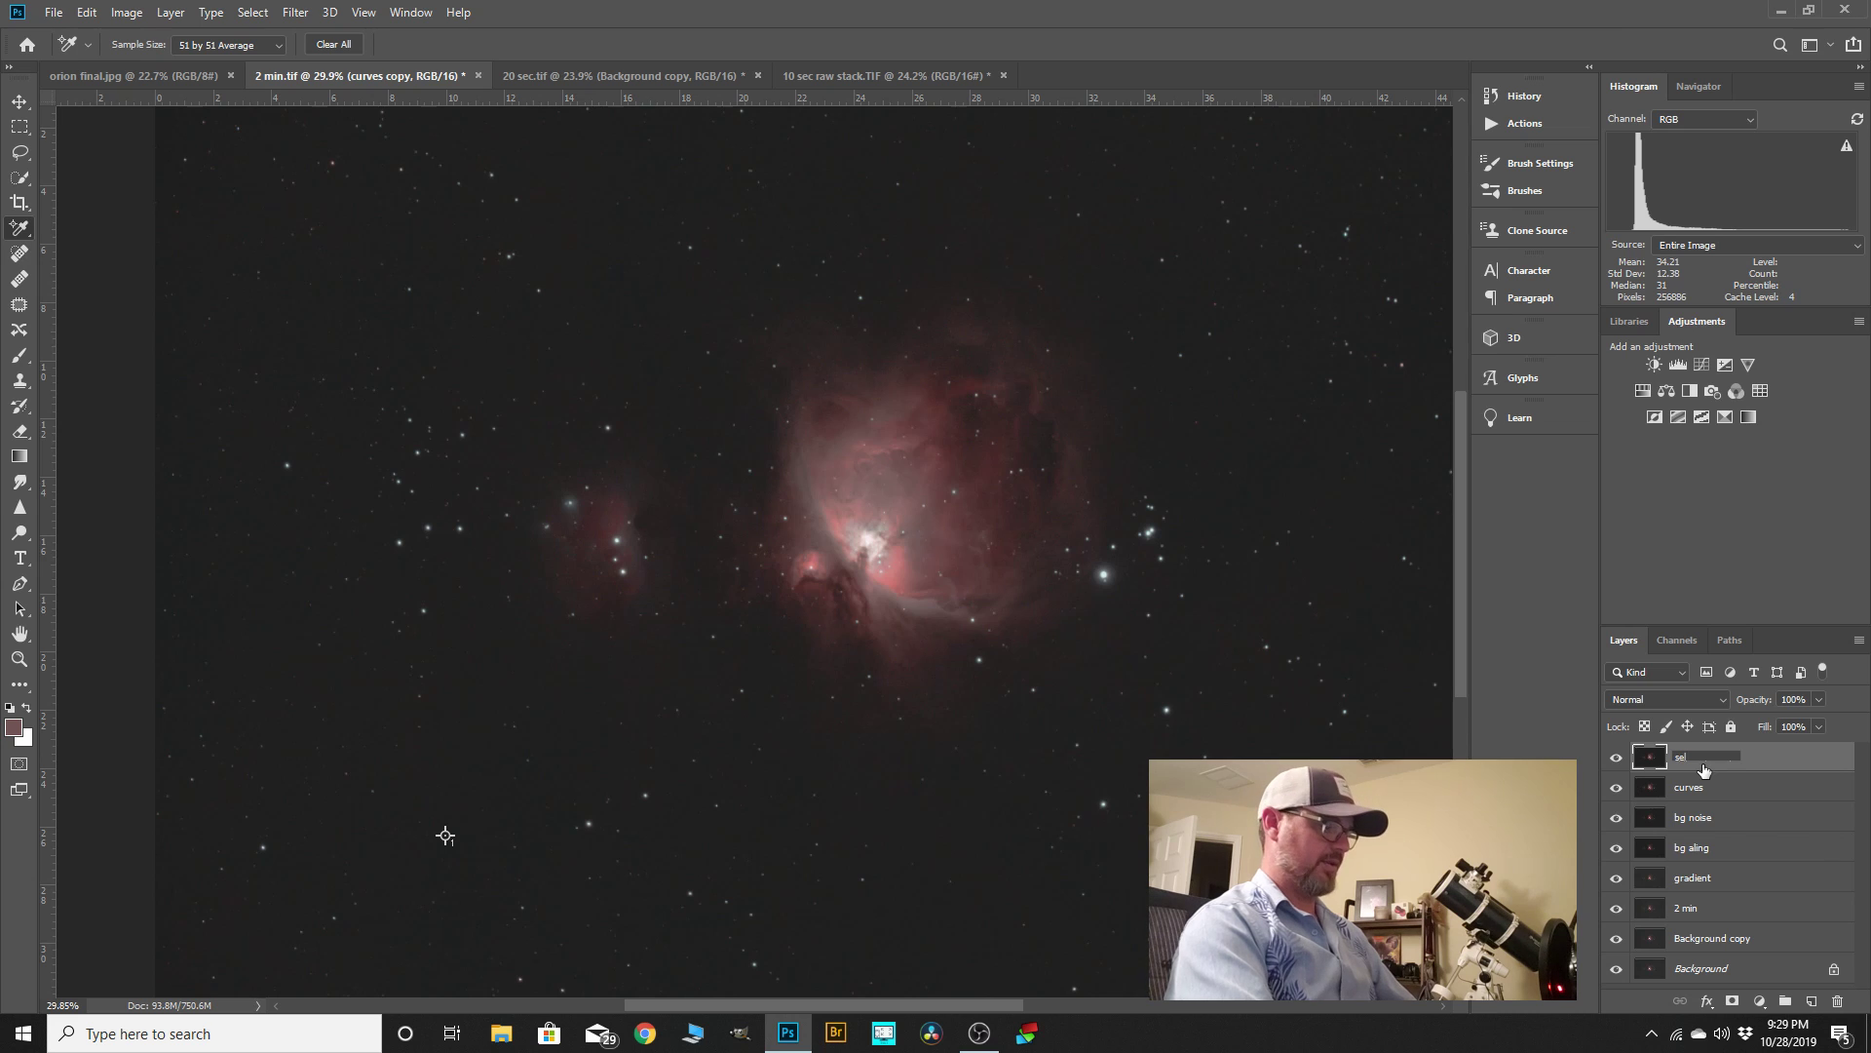
type("ect n mask")
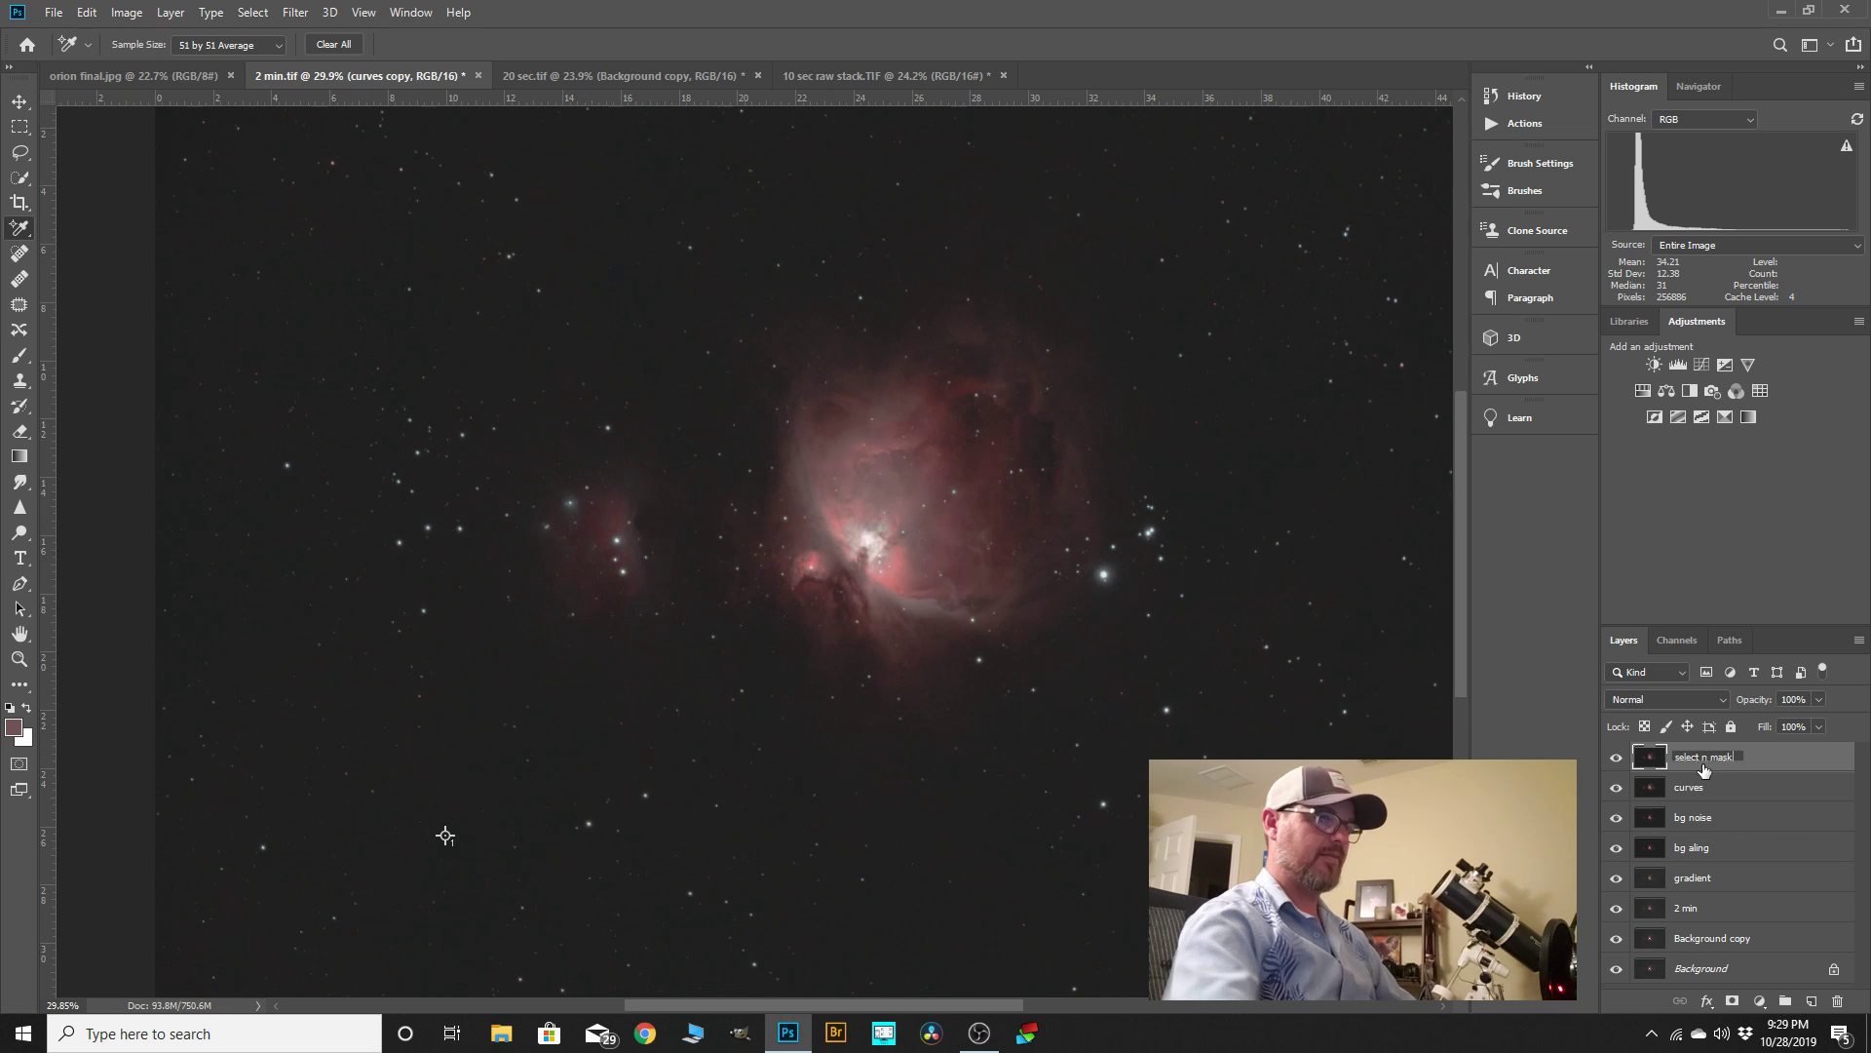
left_click(1765, 760)
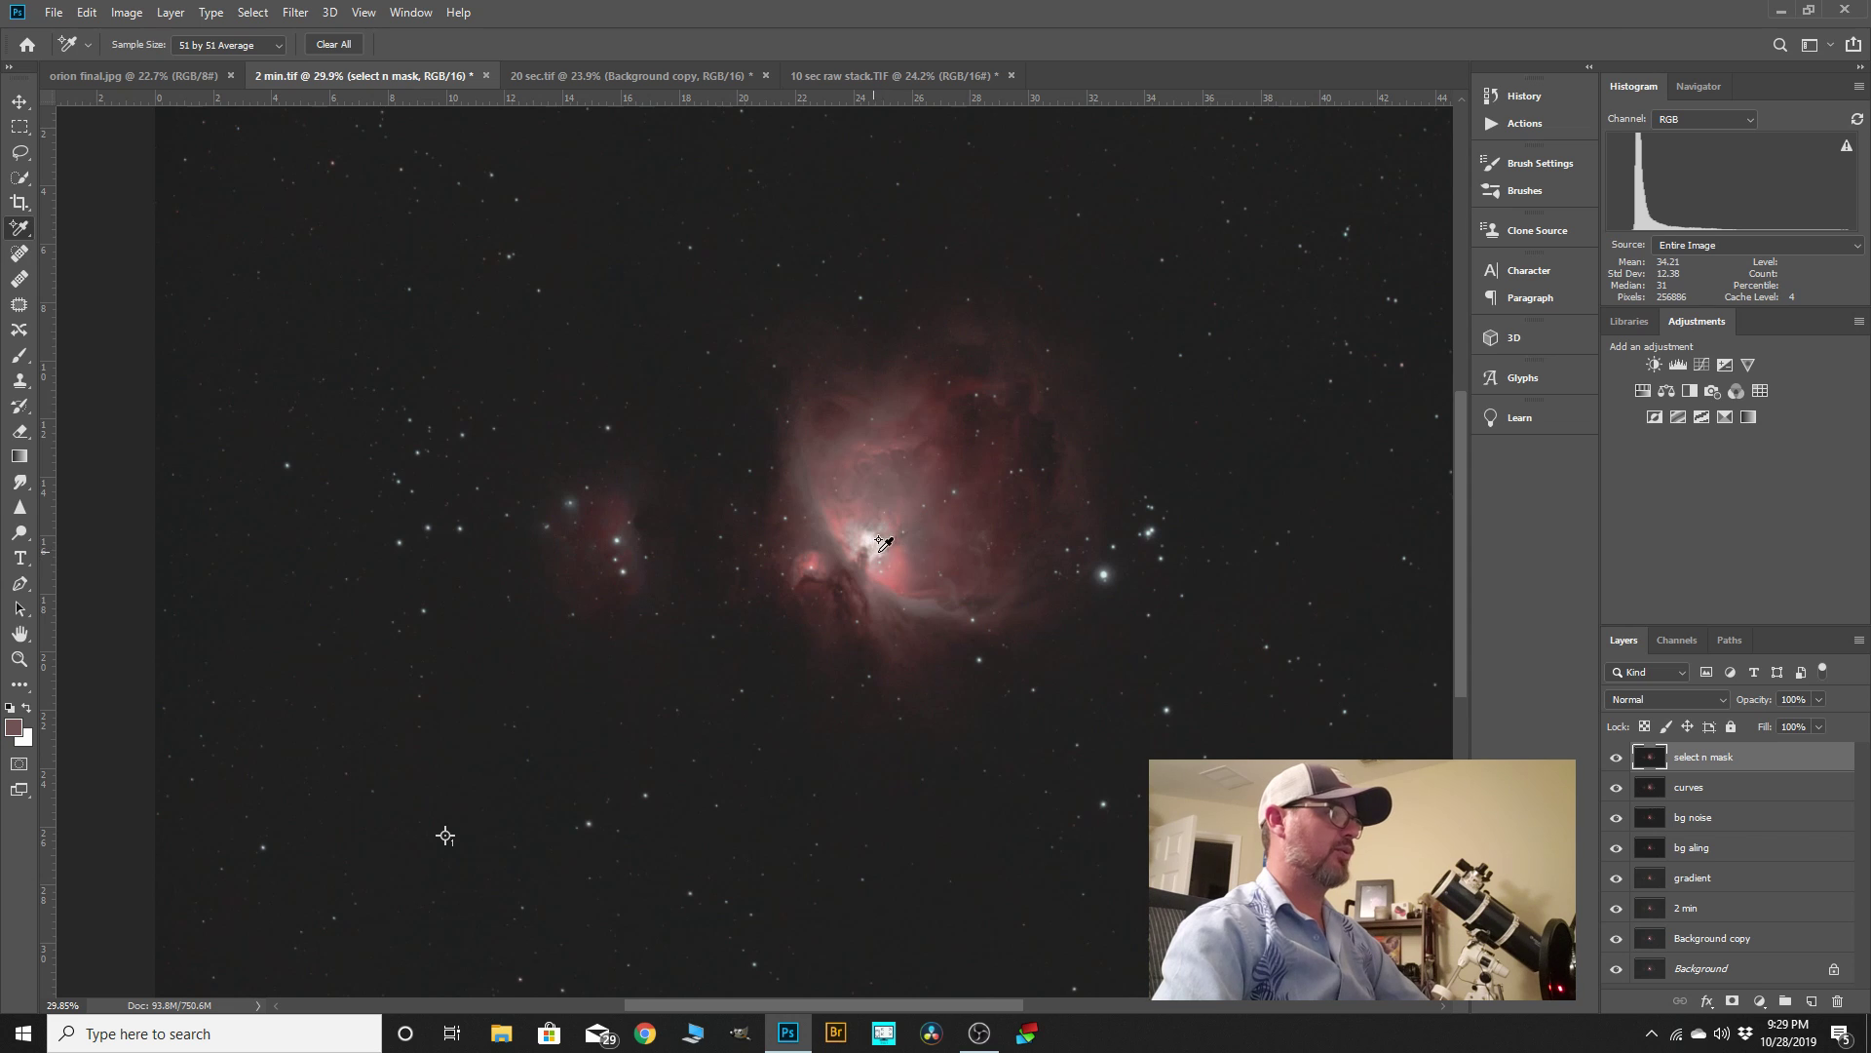
- Start a Color Range selection on the select n mask layer, based on Sampled Colors
left_click(252, 13)
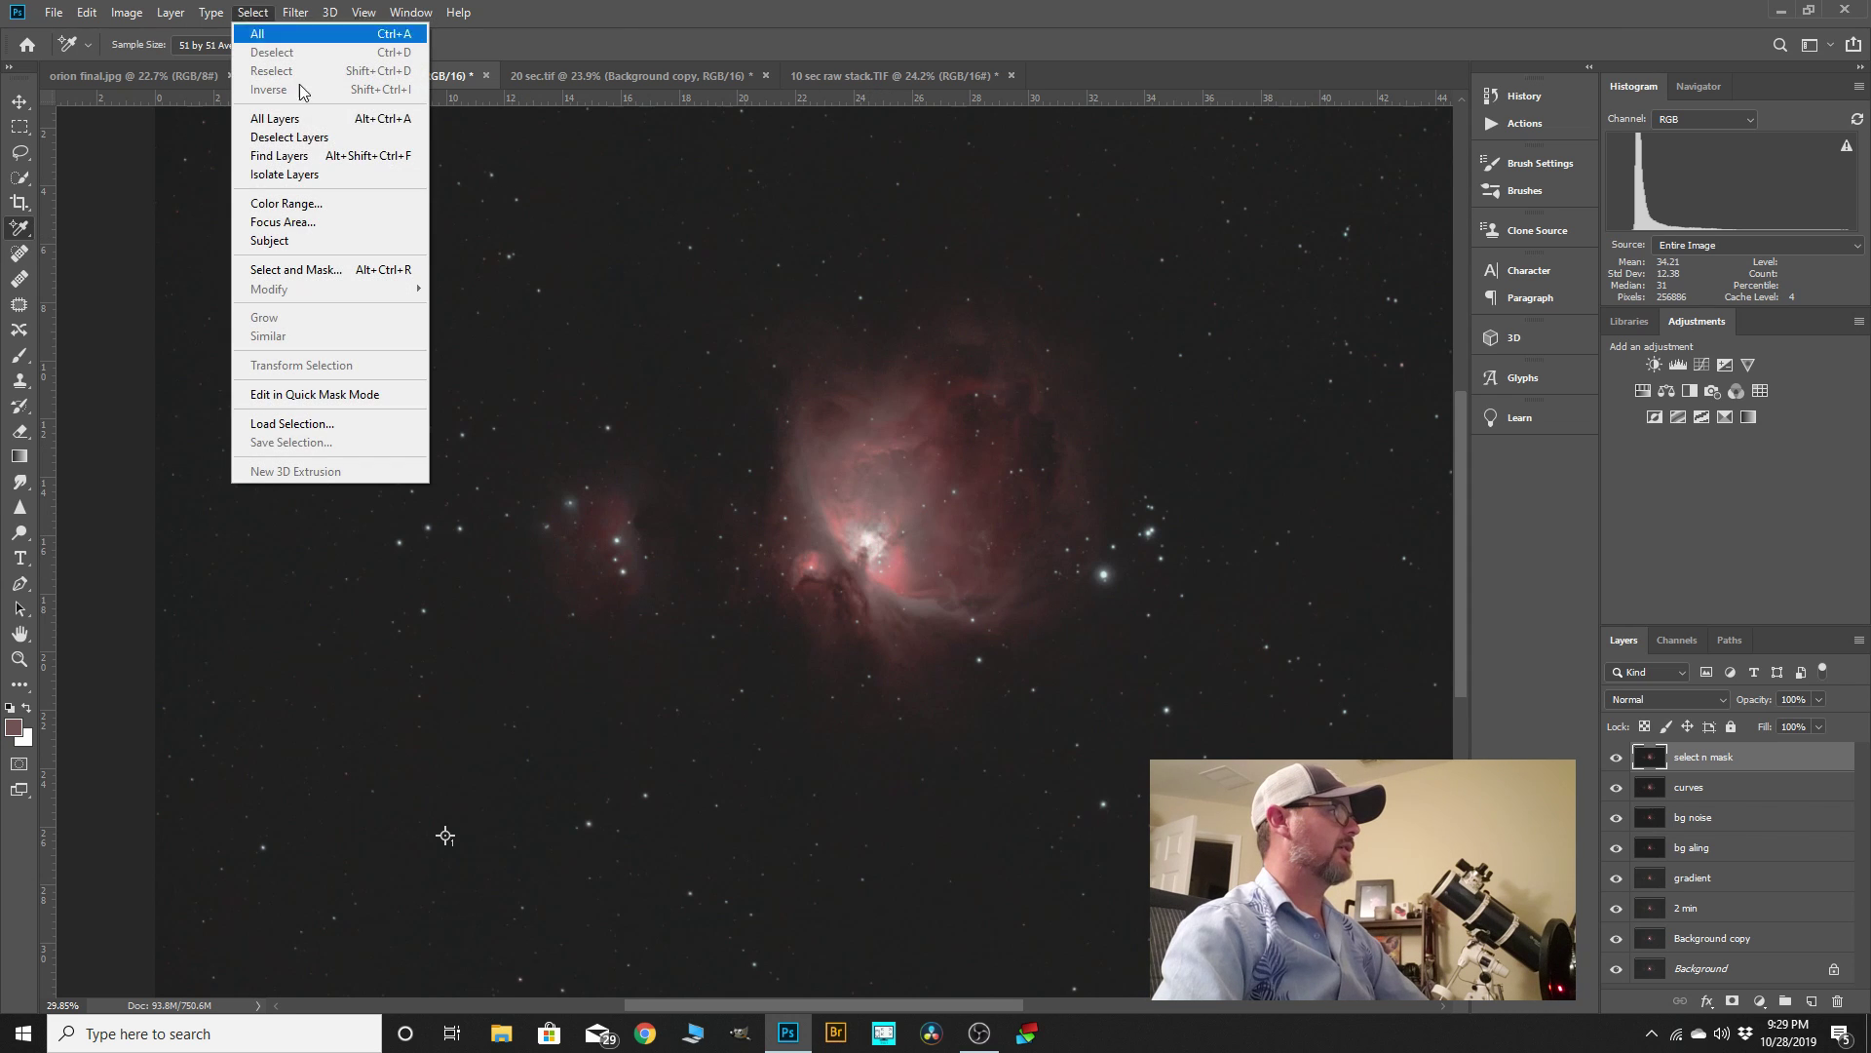
left_click(288, 204)
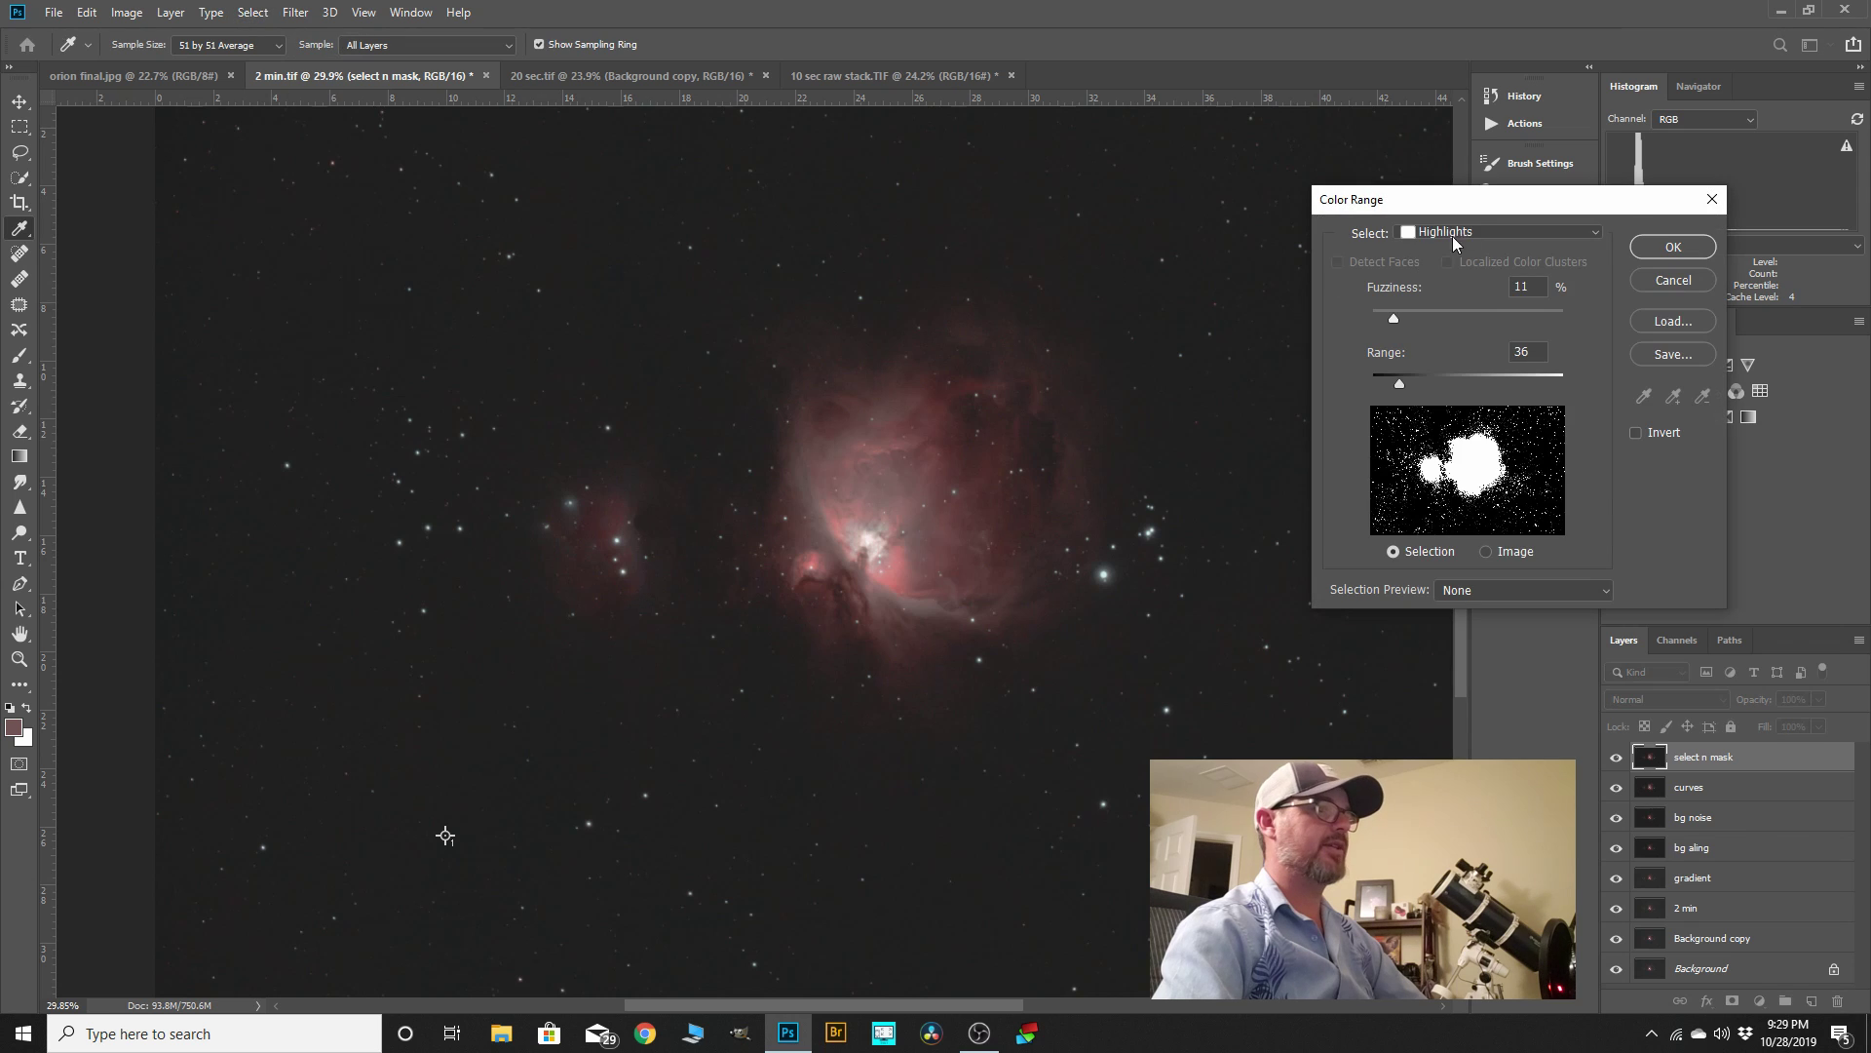
left_click(1597, 234)
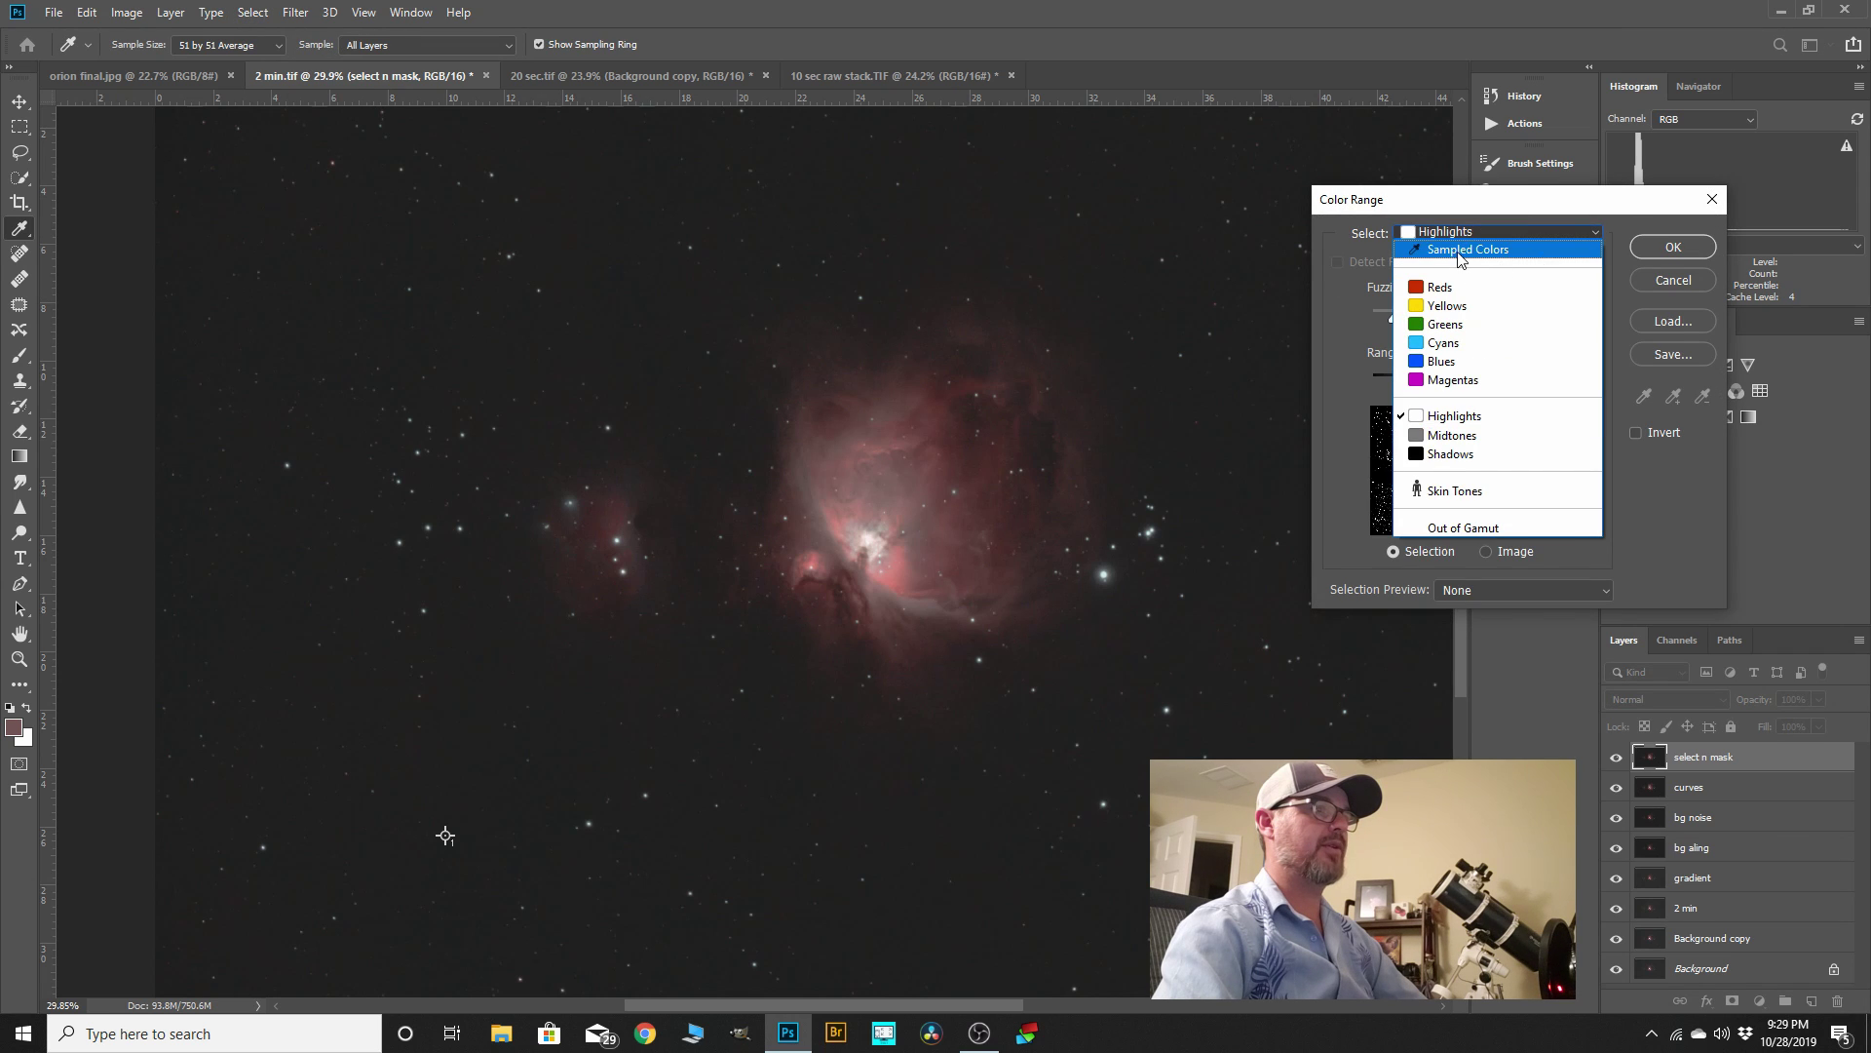
left_click(1460, 252)
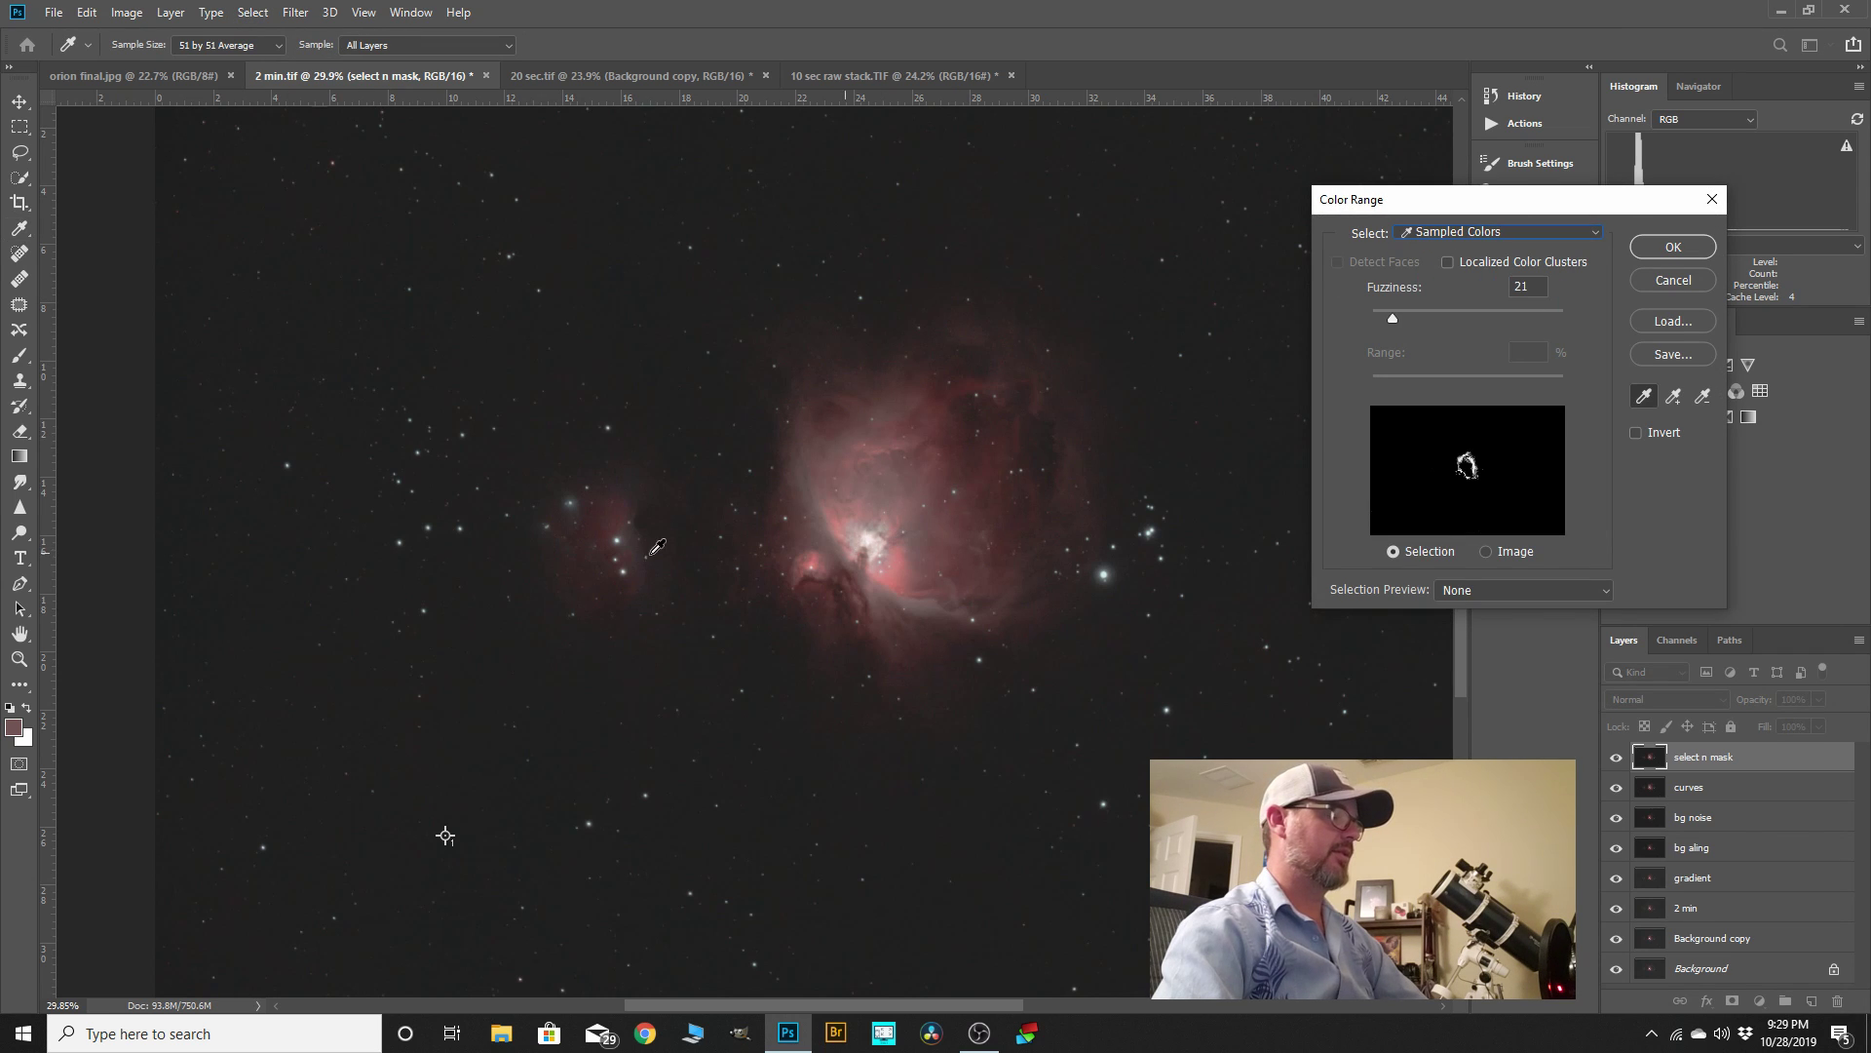
- Try sampling the bright nebulosity just outside the core with fuzziness 42
scroll(874, 543, "up", 3)
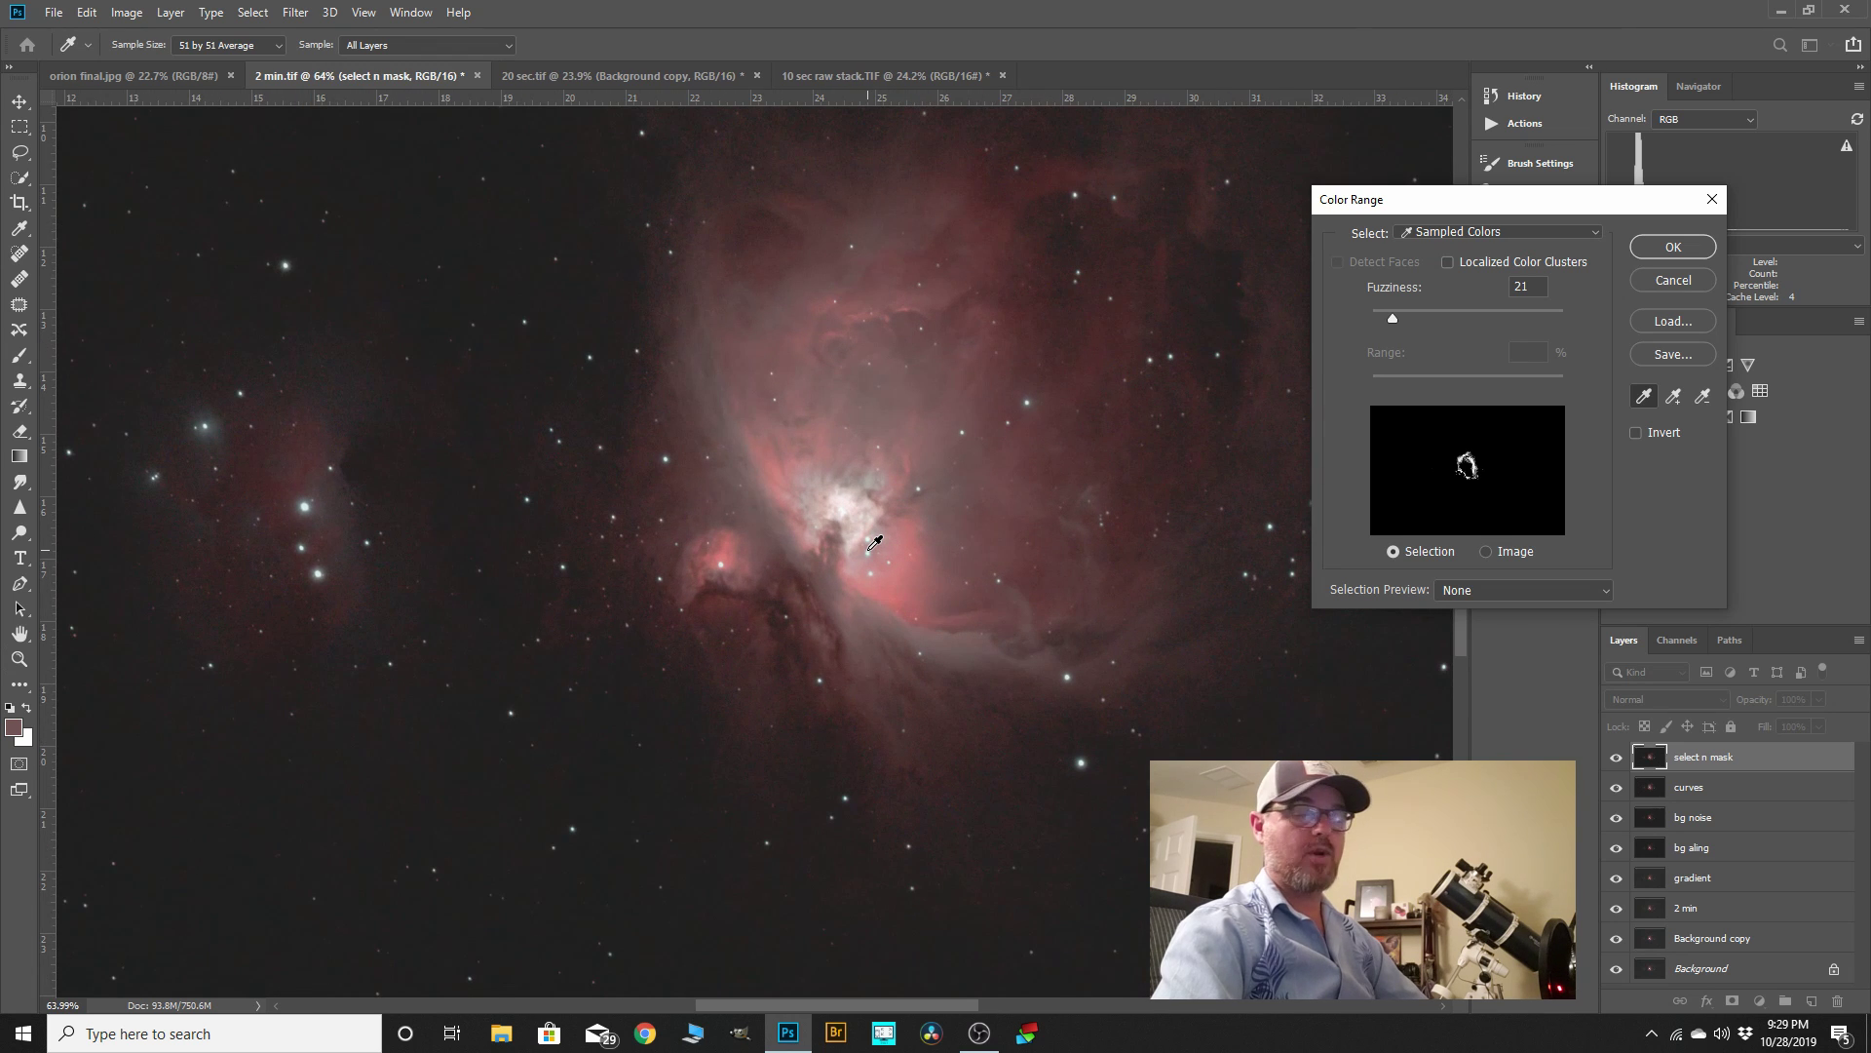
left_click(775, 469)
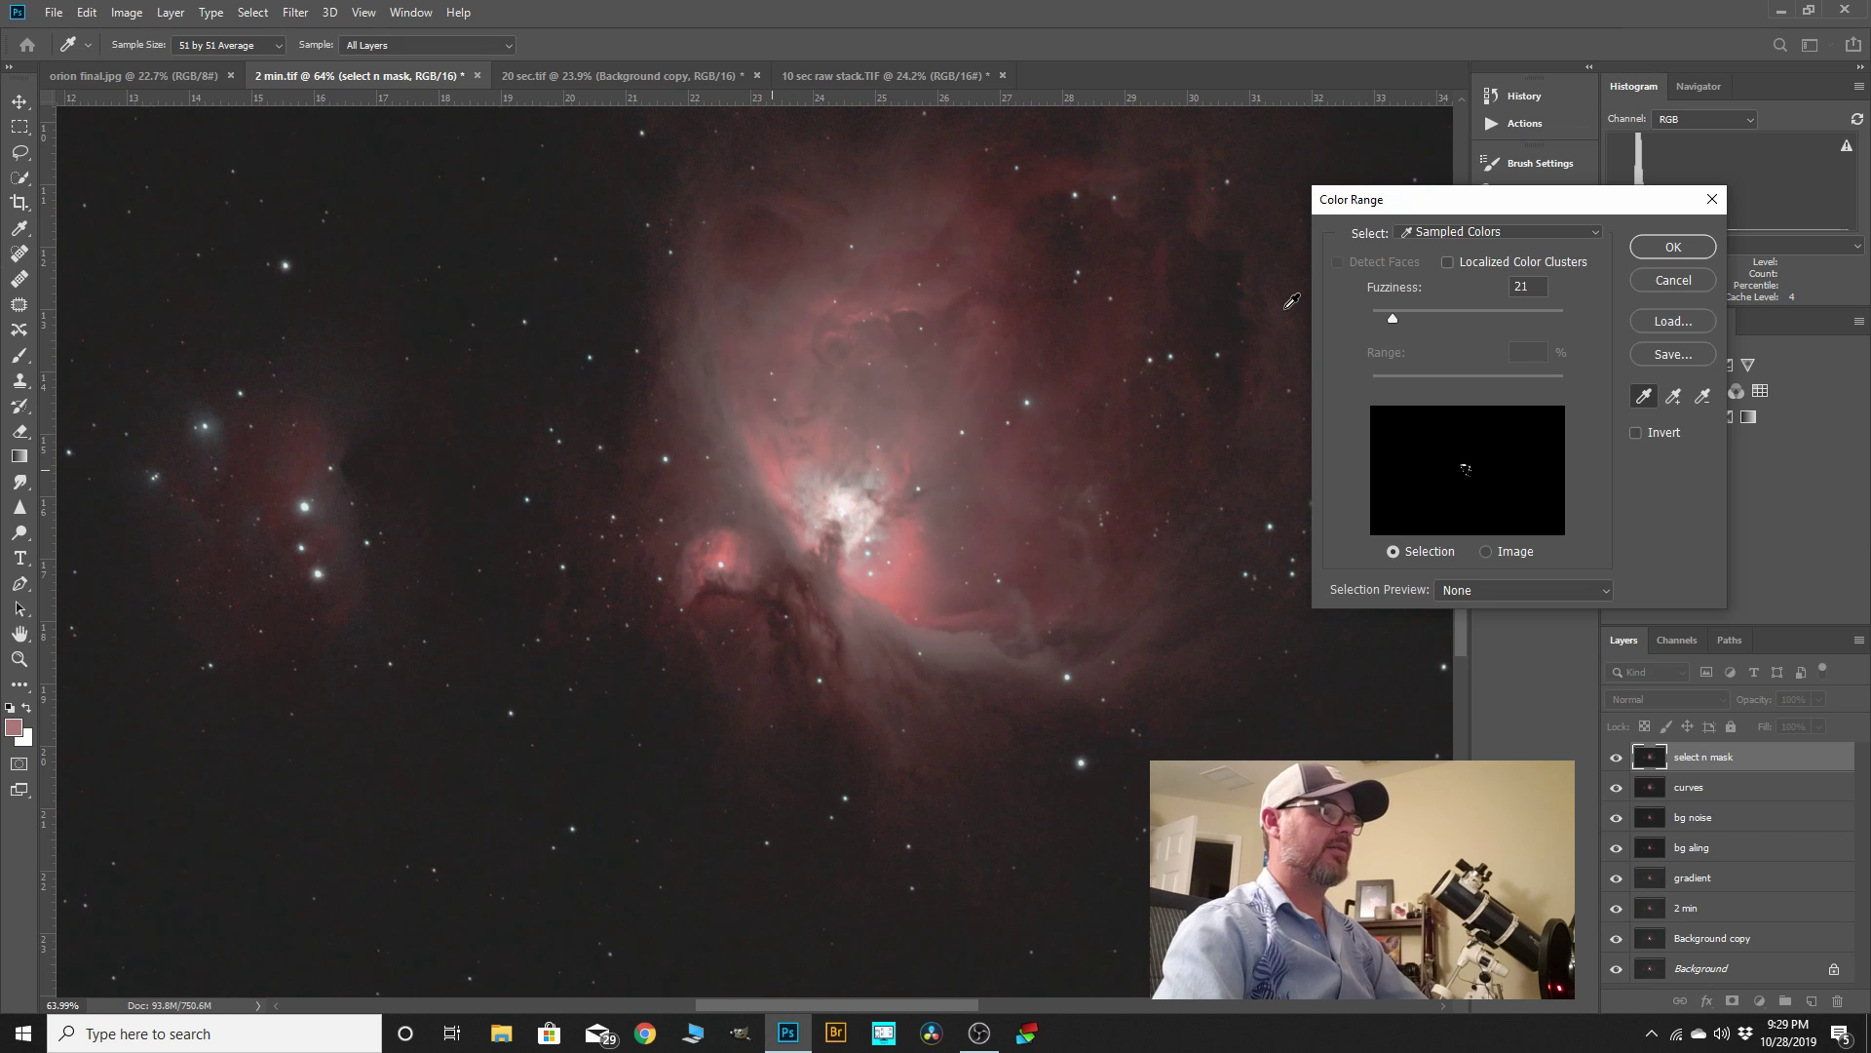
left_click_drag(1392, 315, 1413, 316)
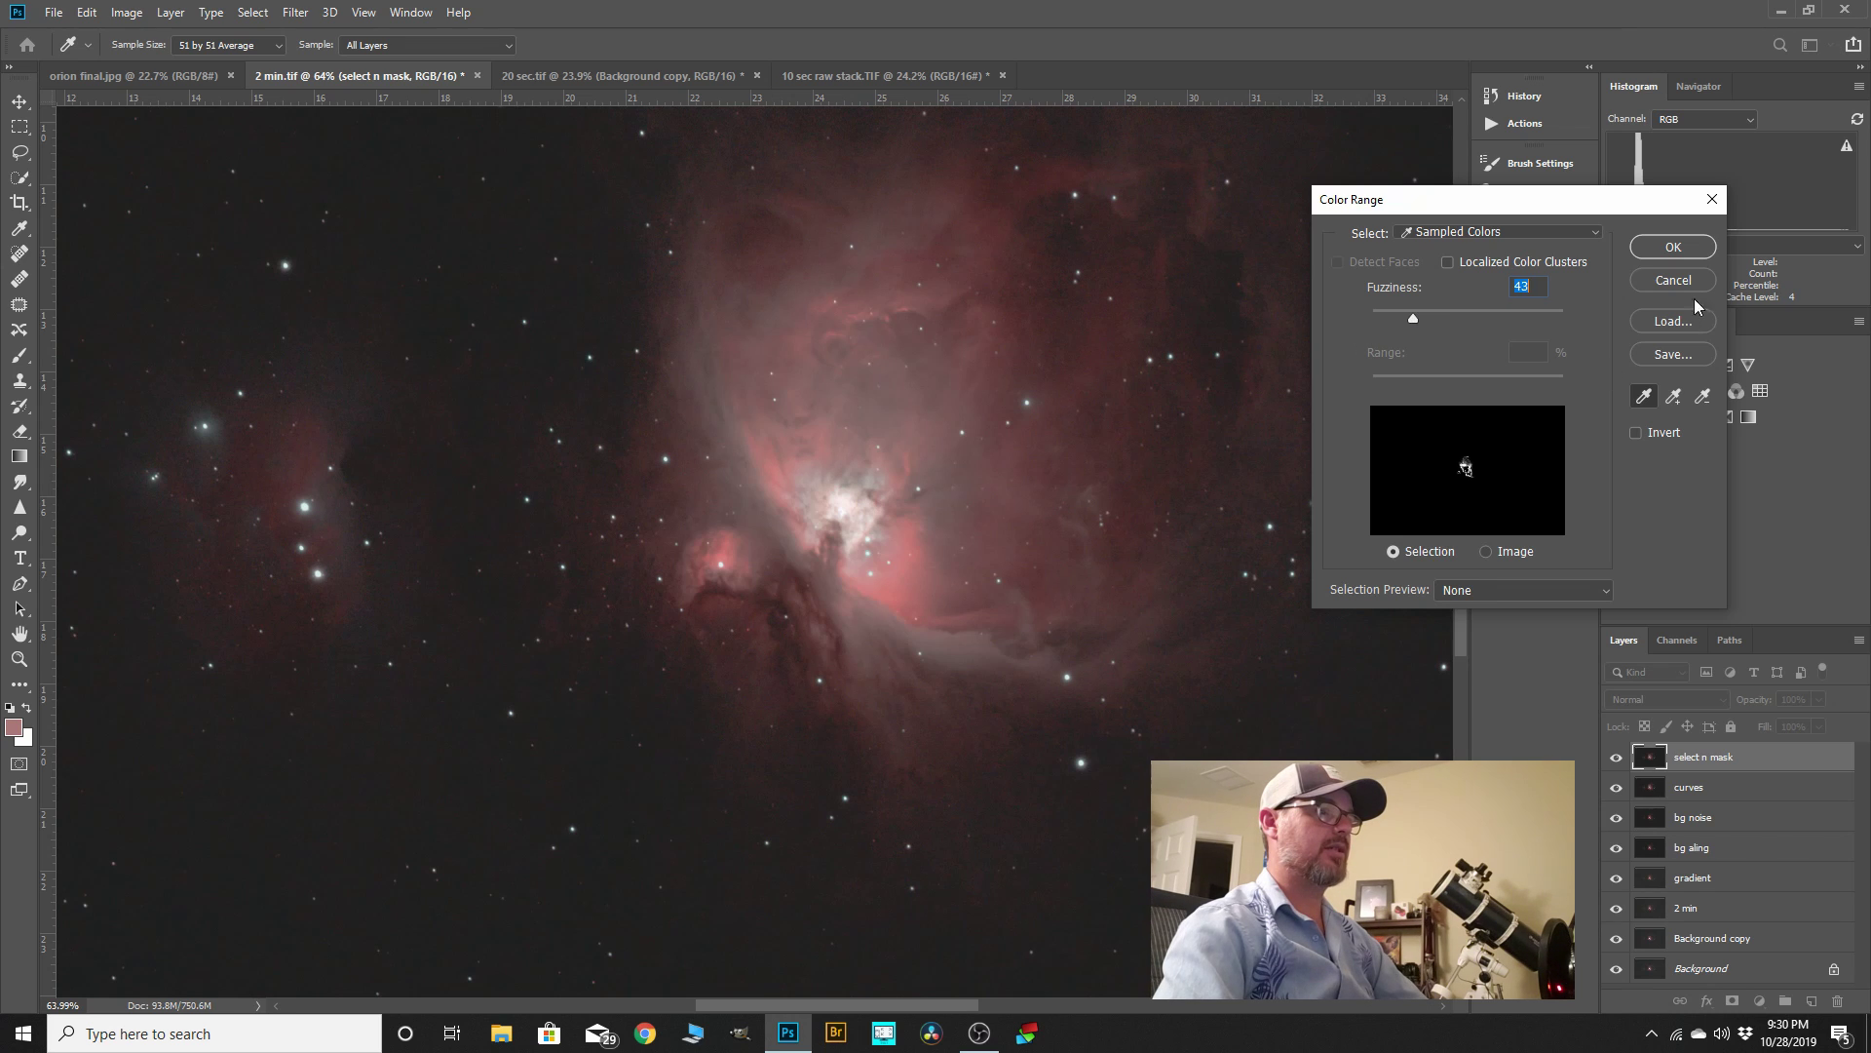
left_click_drag(1413, 316, 1413, 318)
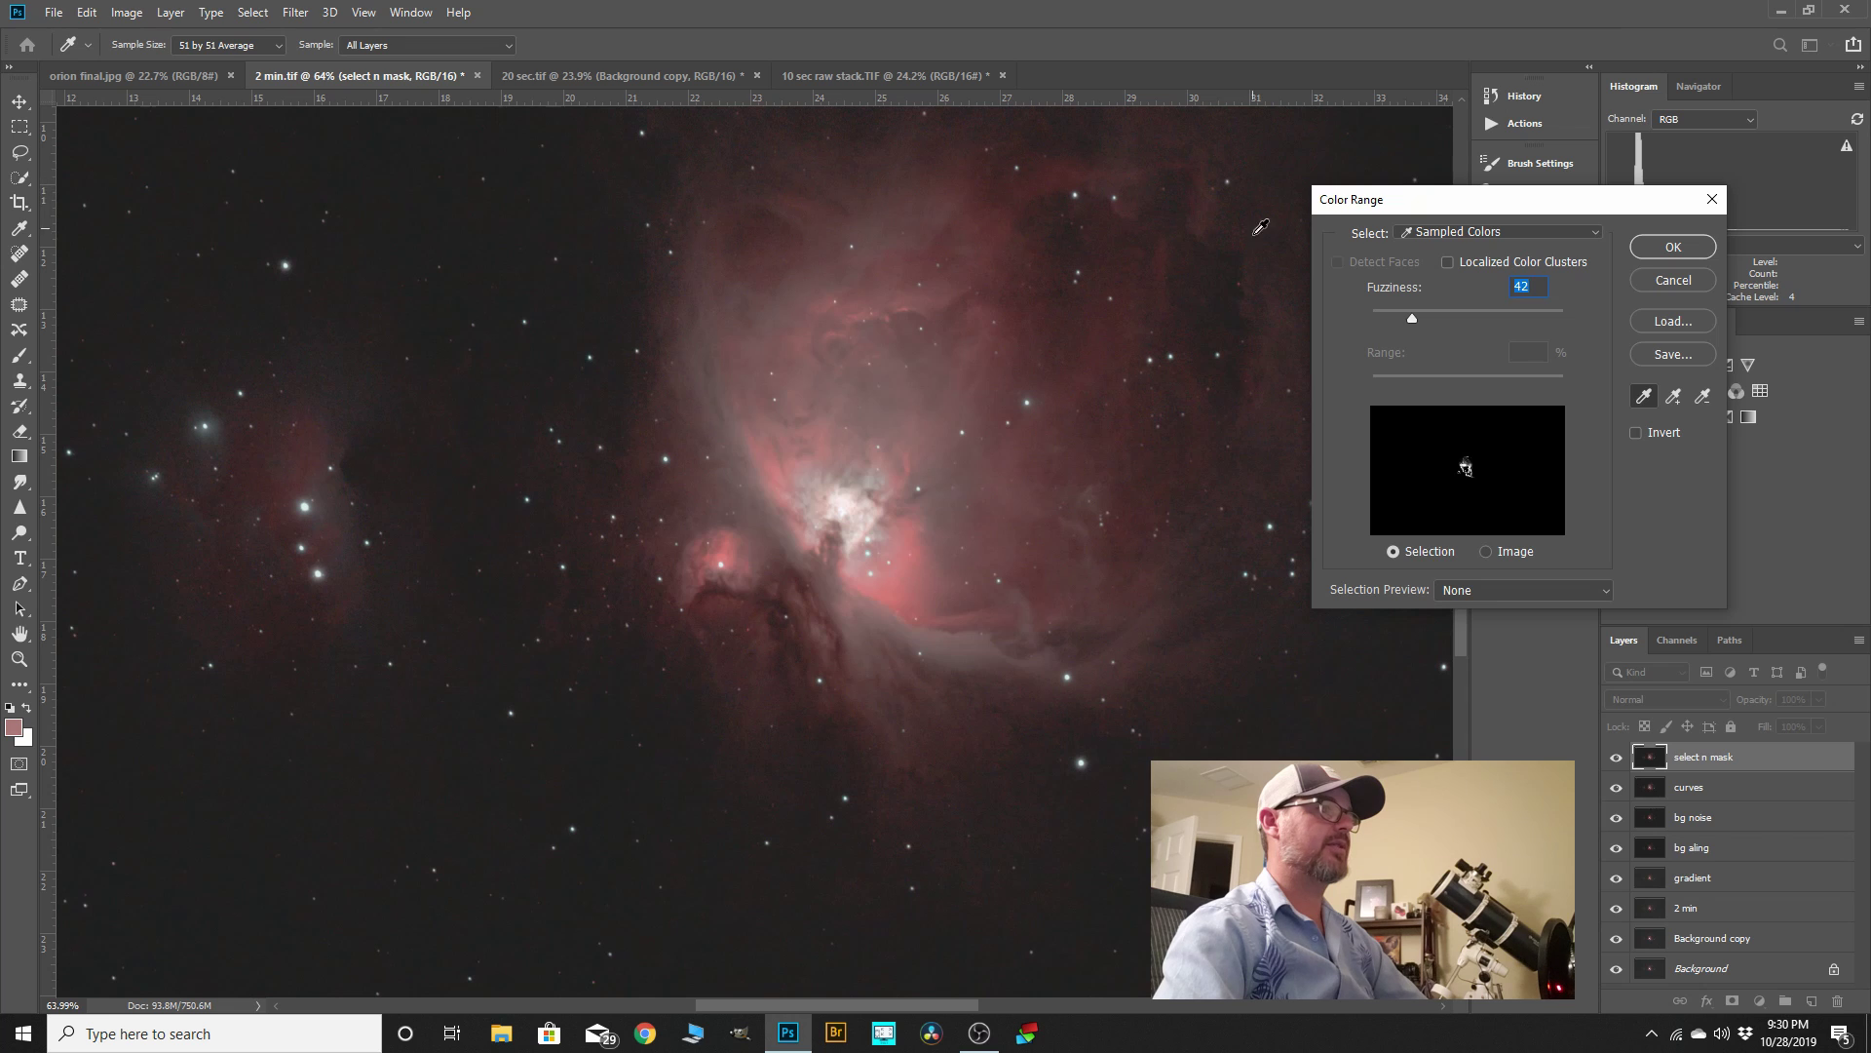
- Sample the faint outer nebulosity, set the fuzziness to 18, and create the selection
left_click(1283, 319)
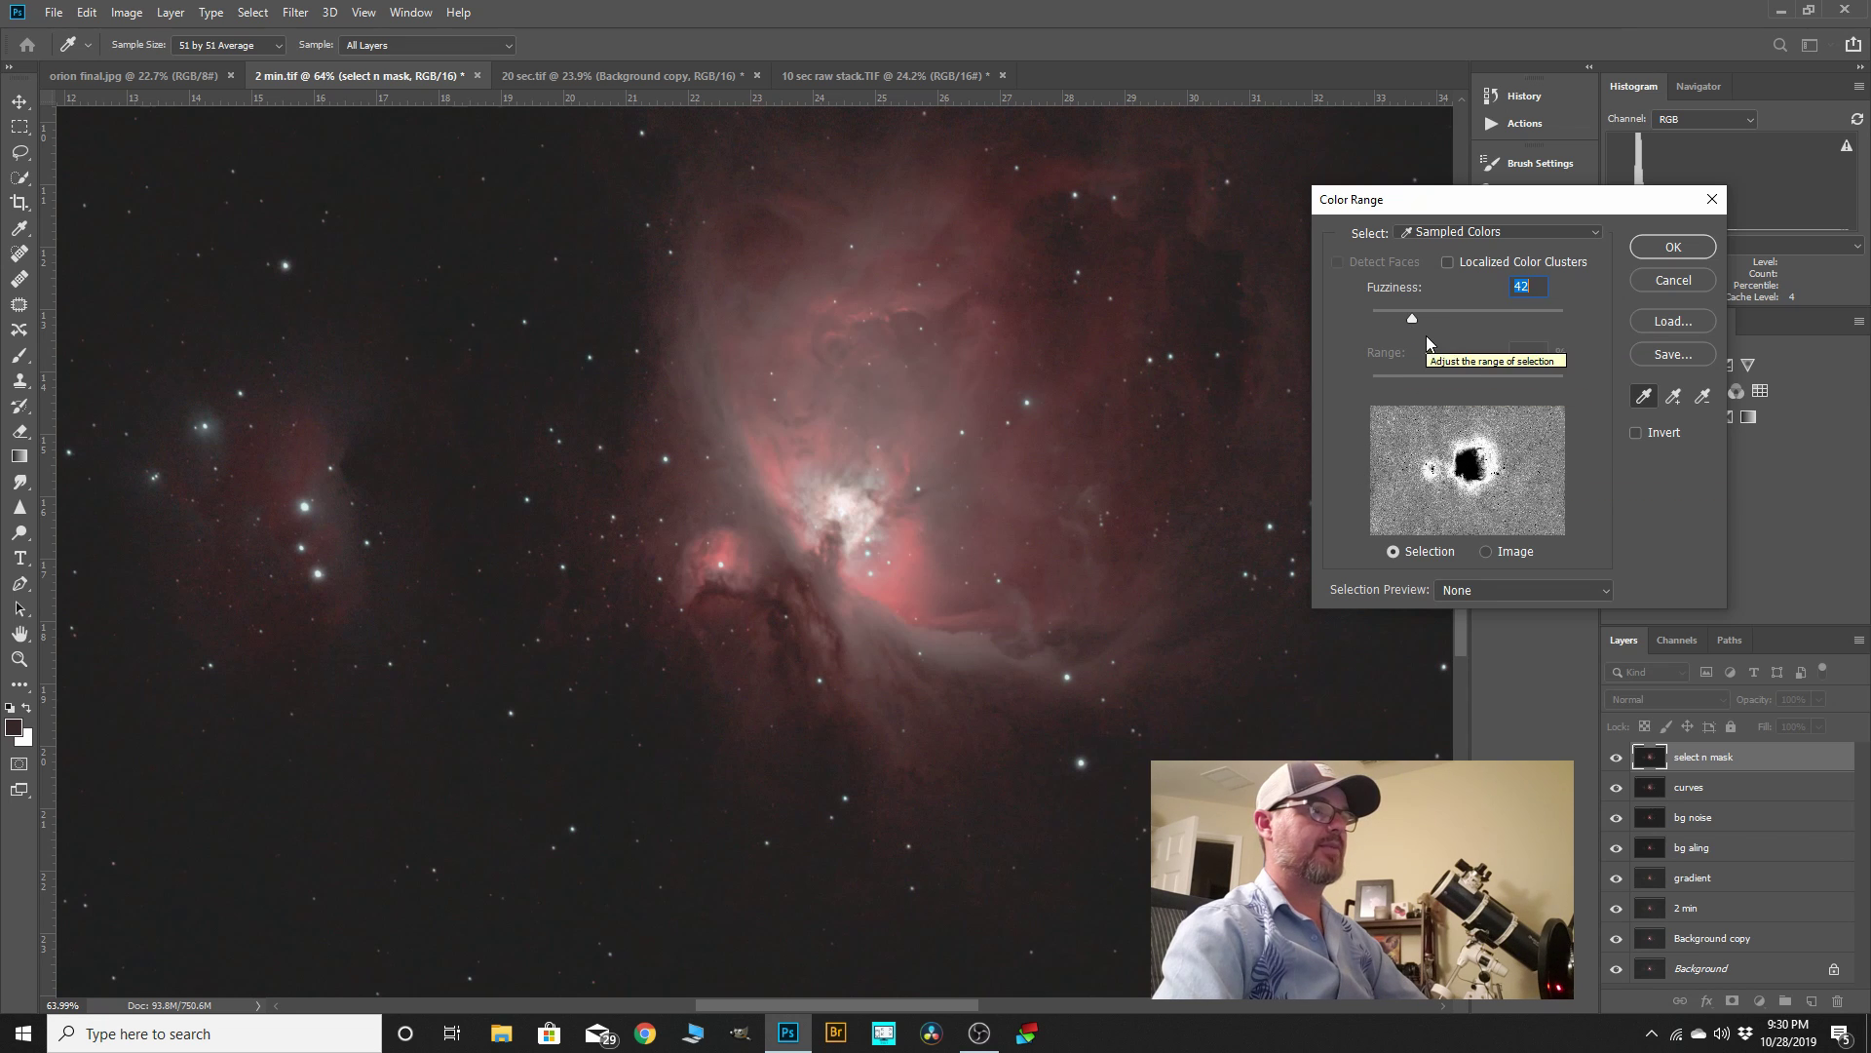
left_click_drag(1413, 318, 1394, 320)
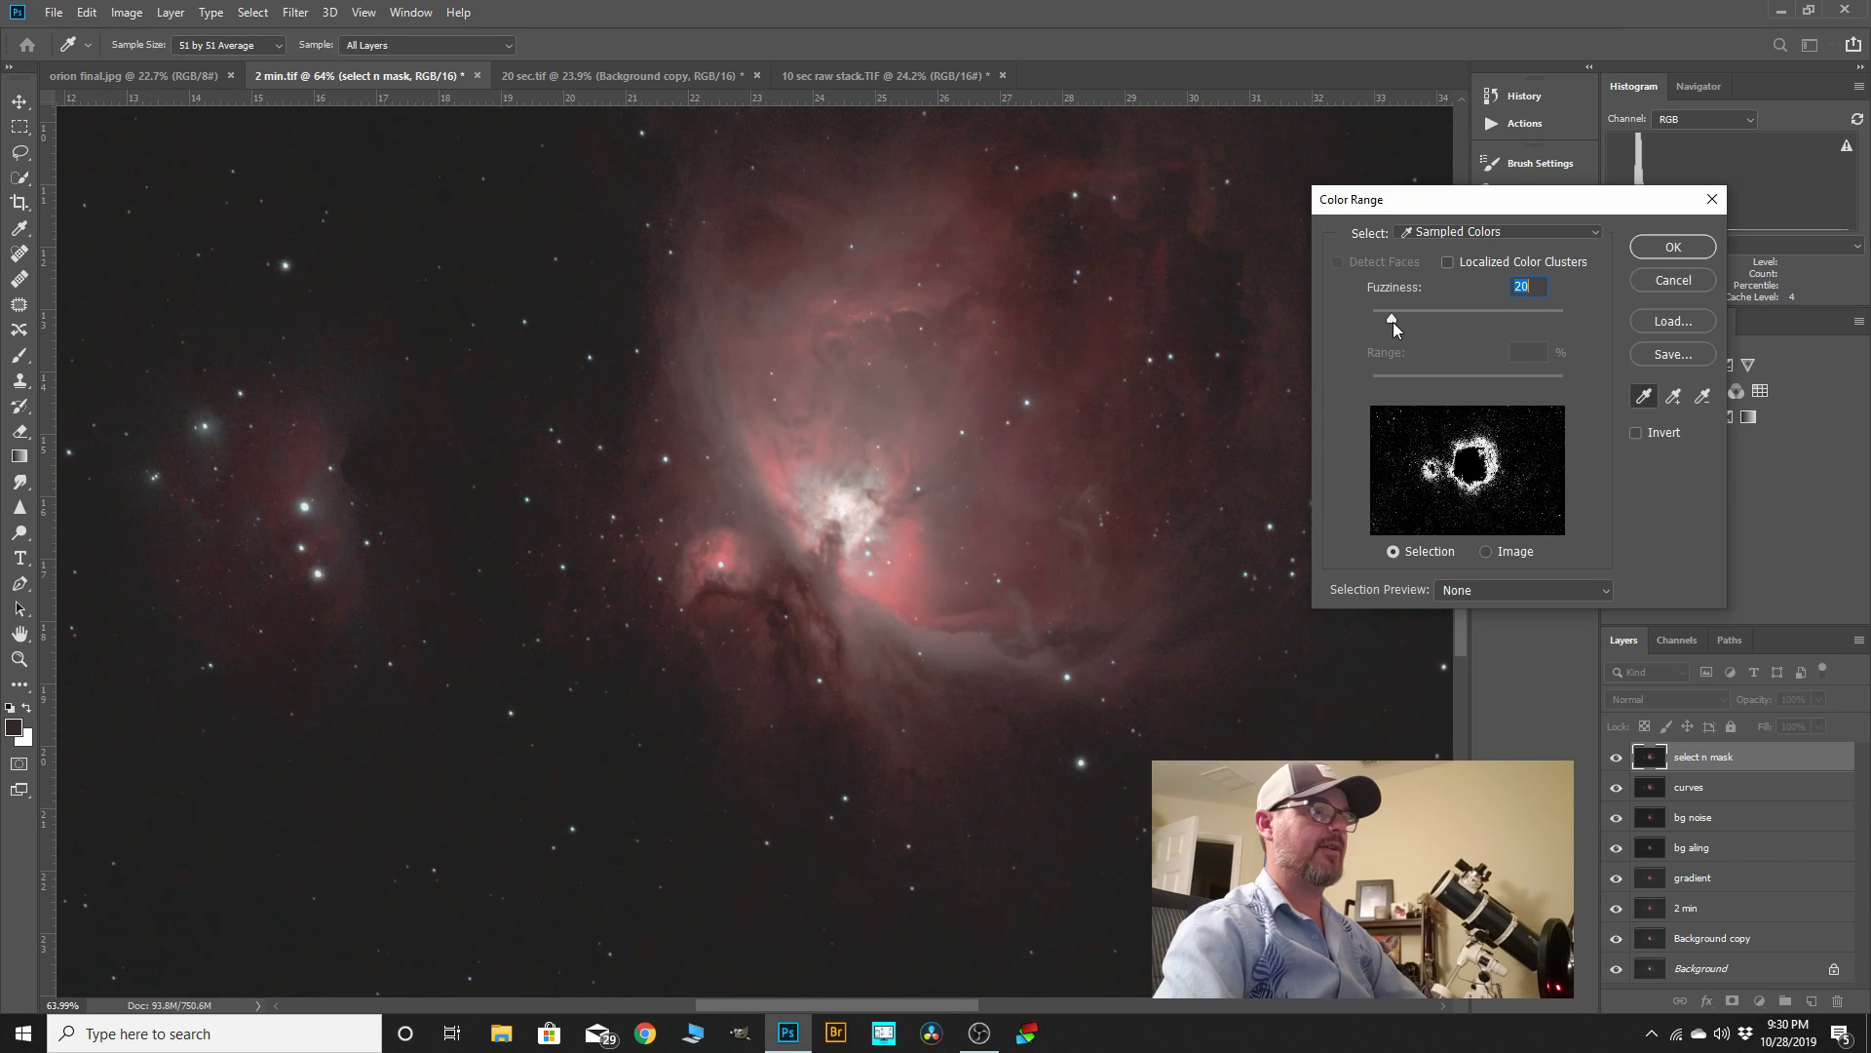
left_click_drag(1394, 322, 1389, 323)
left_click(1673, 248)
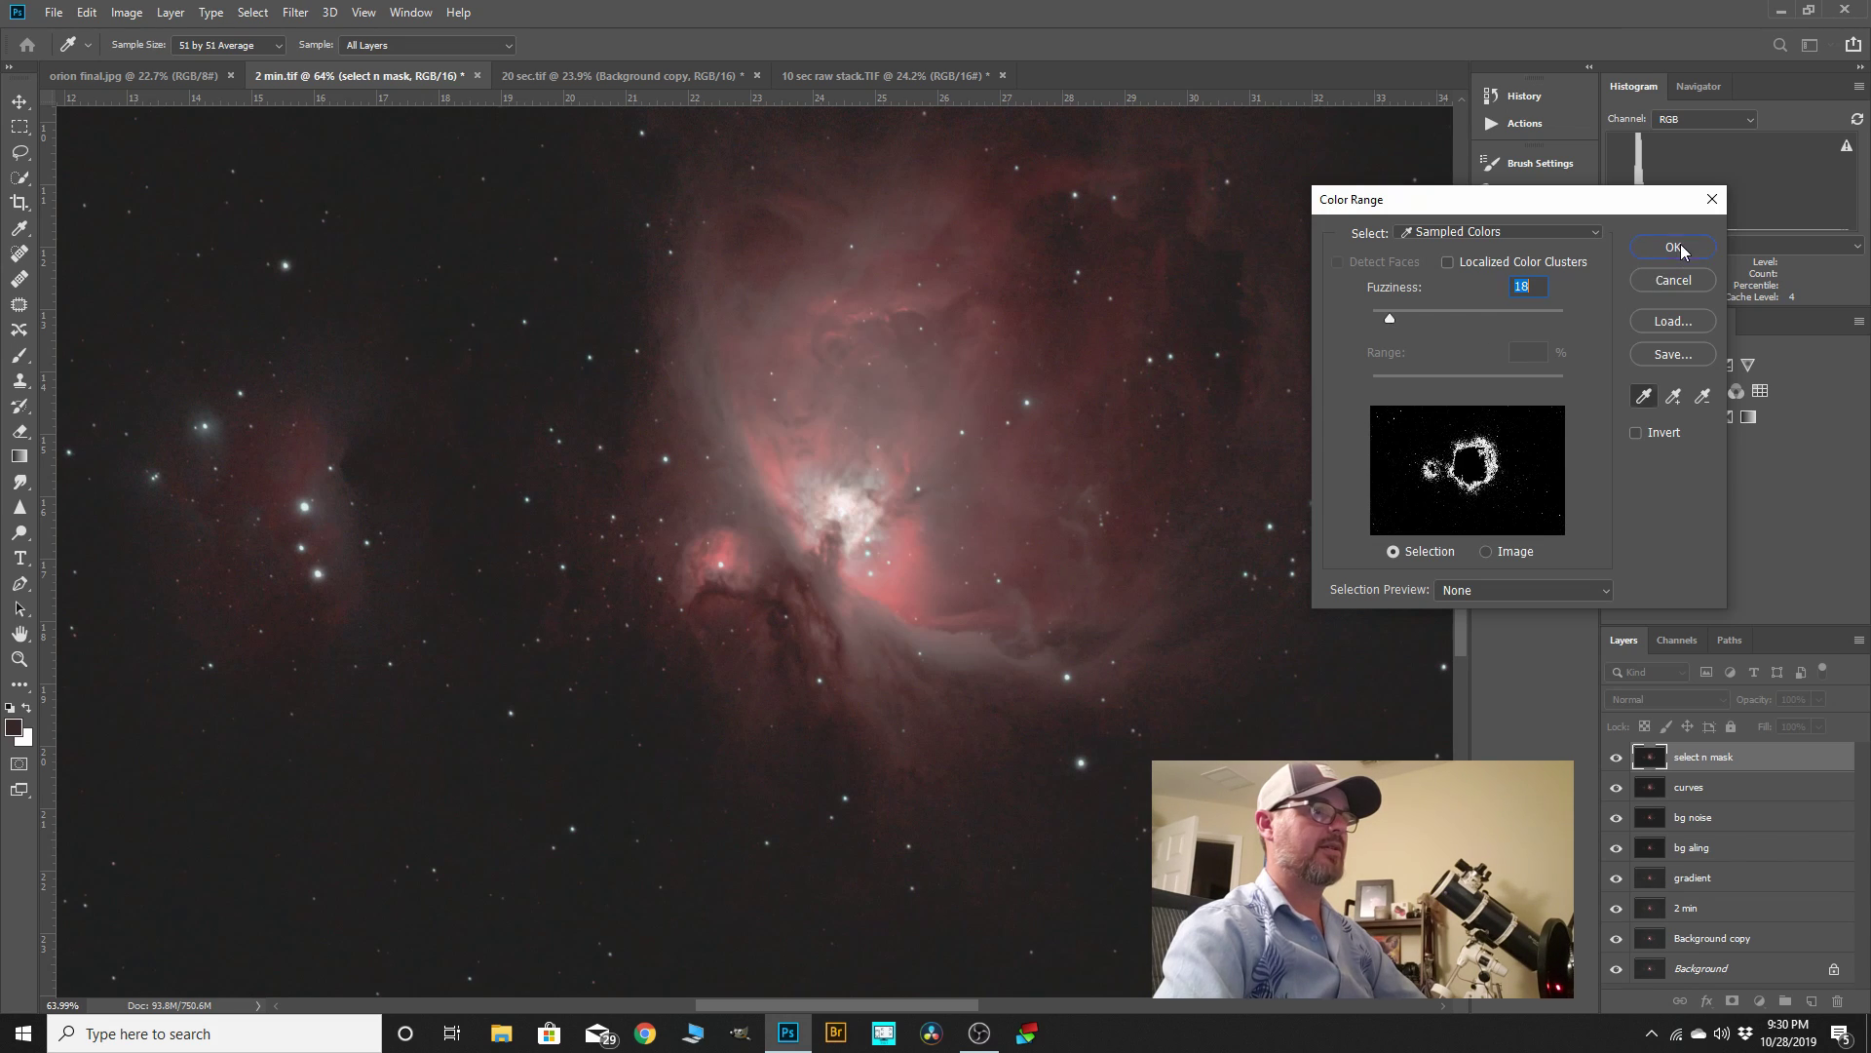
- Refine the nebula selection in Select and Mask with a 47.5 px feather and apply it
scroll(301, 936, "down", 3)
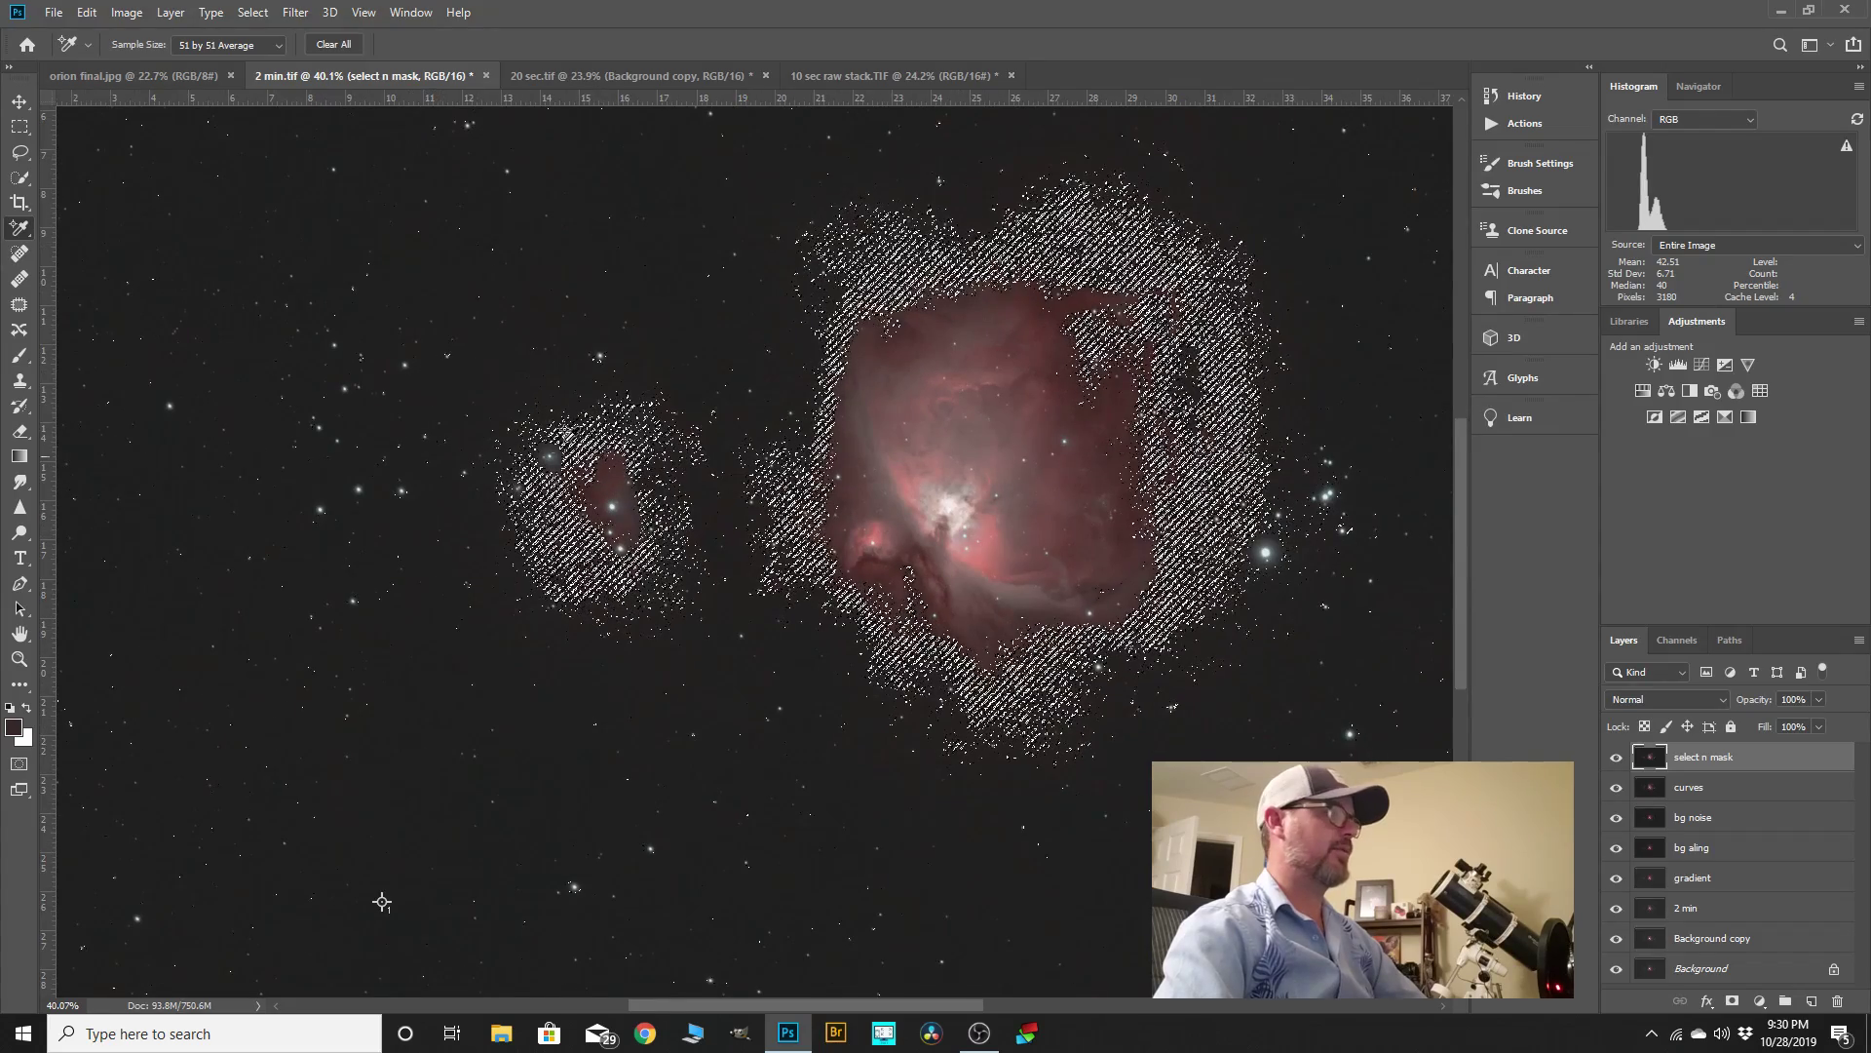
left_click(257, 13)
left_click(313, 270)
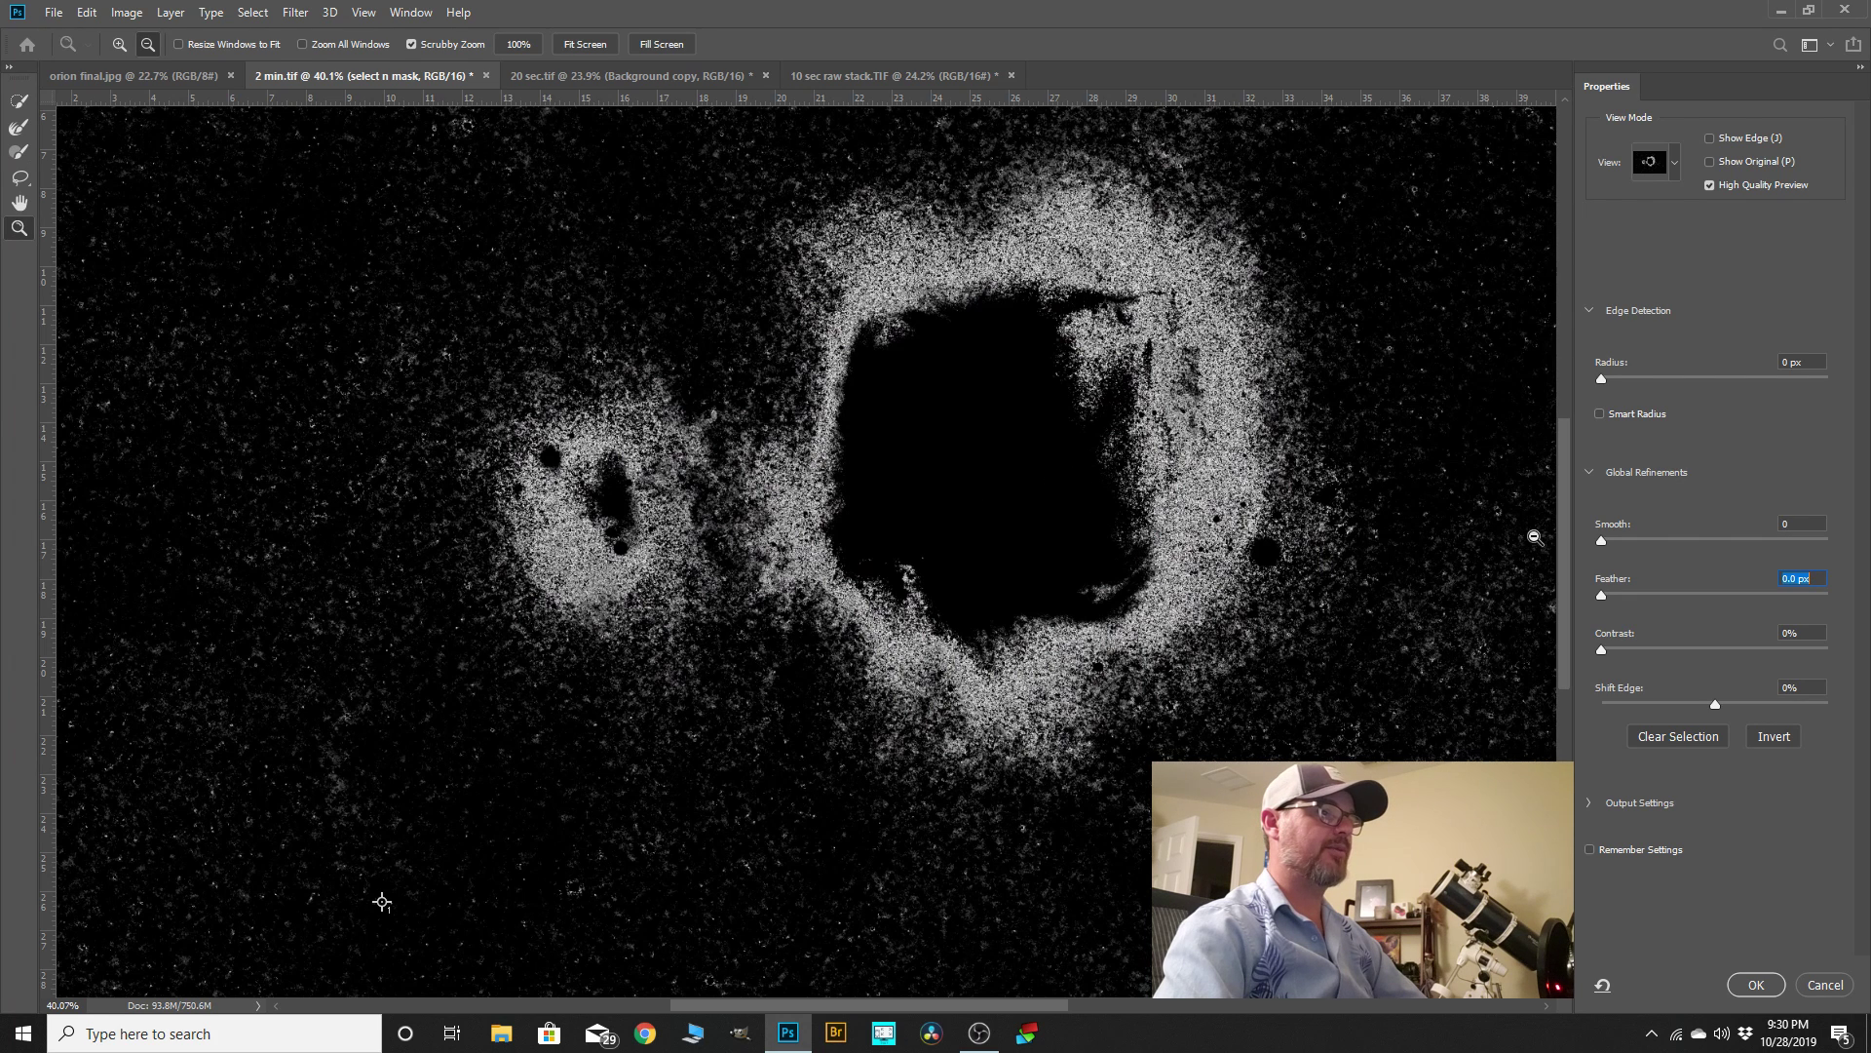
left_click_drag(1601, 596, 1719, 602)
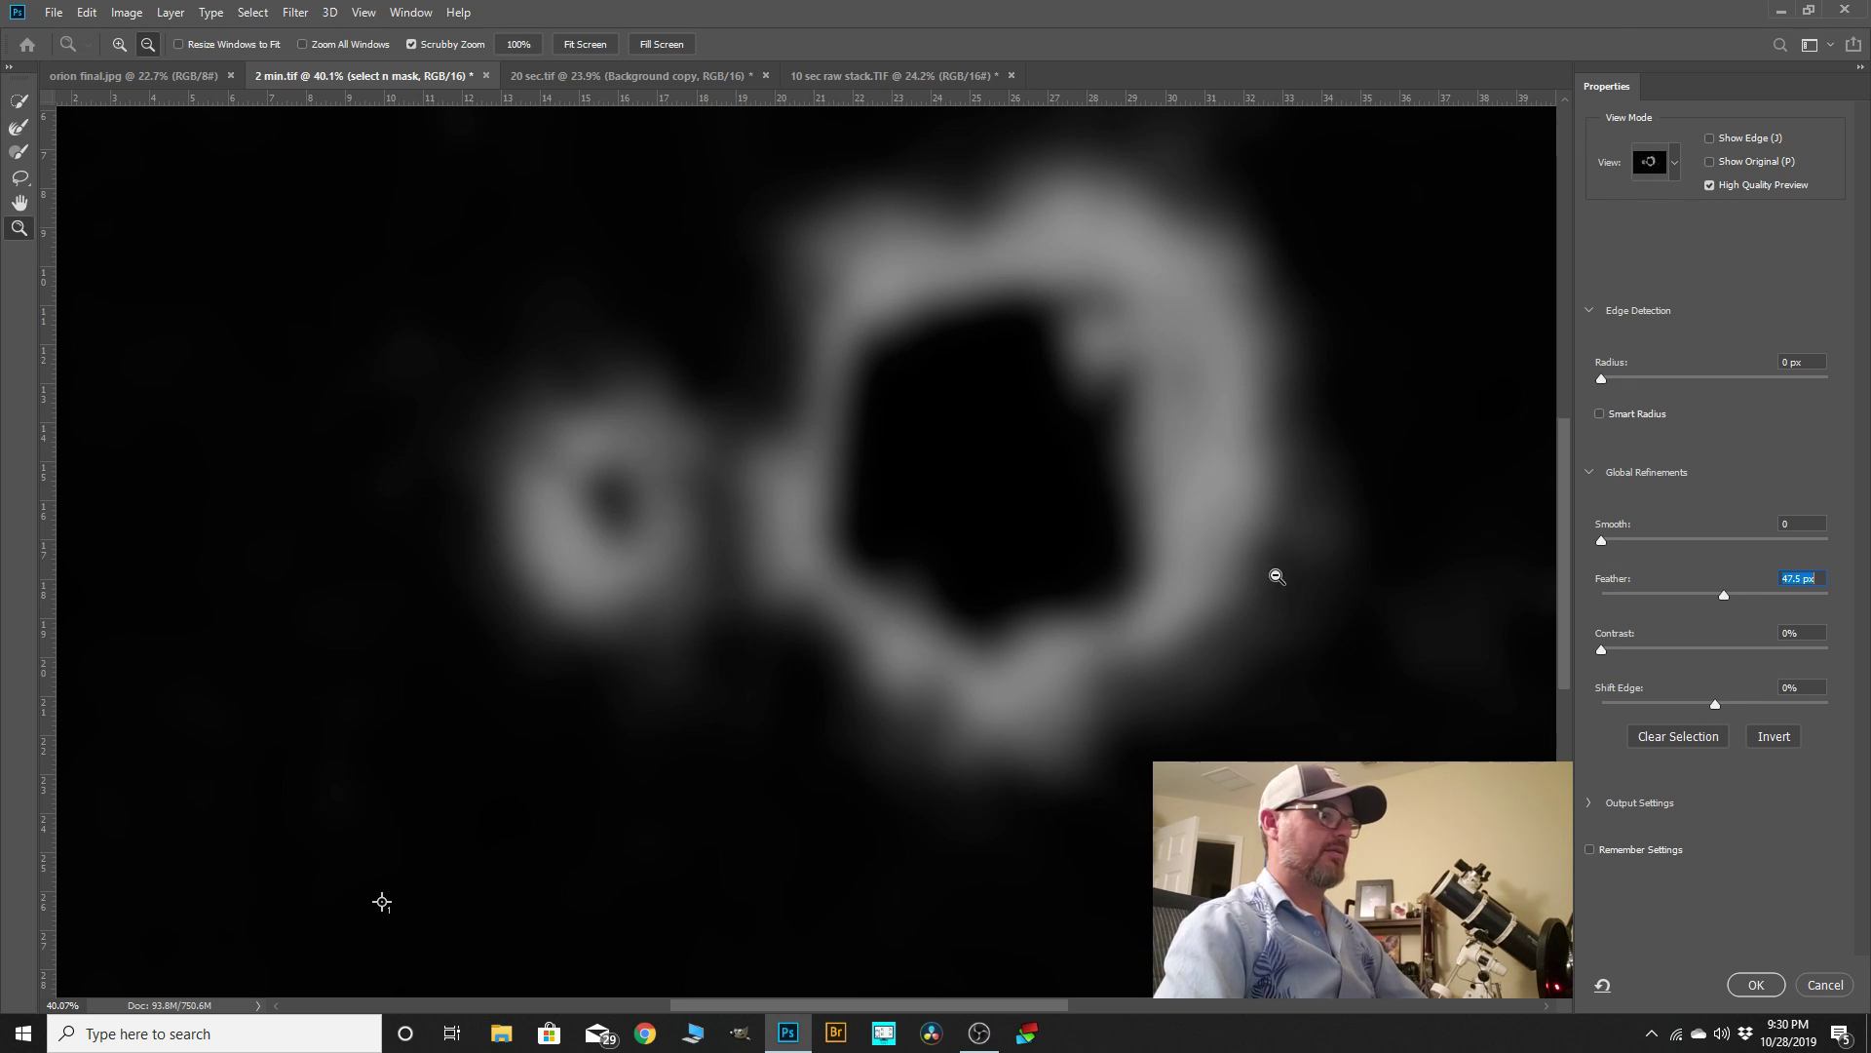
left_click(1756, 986)
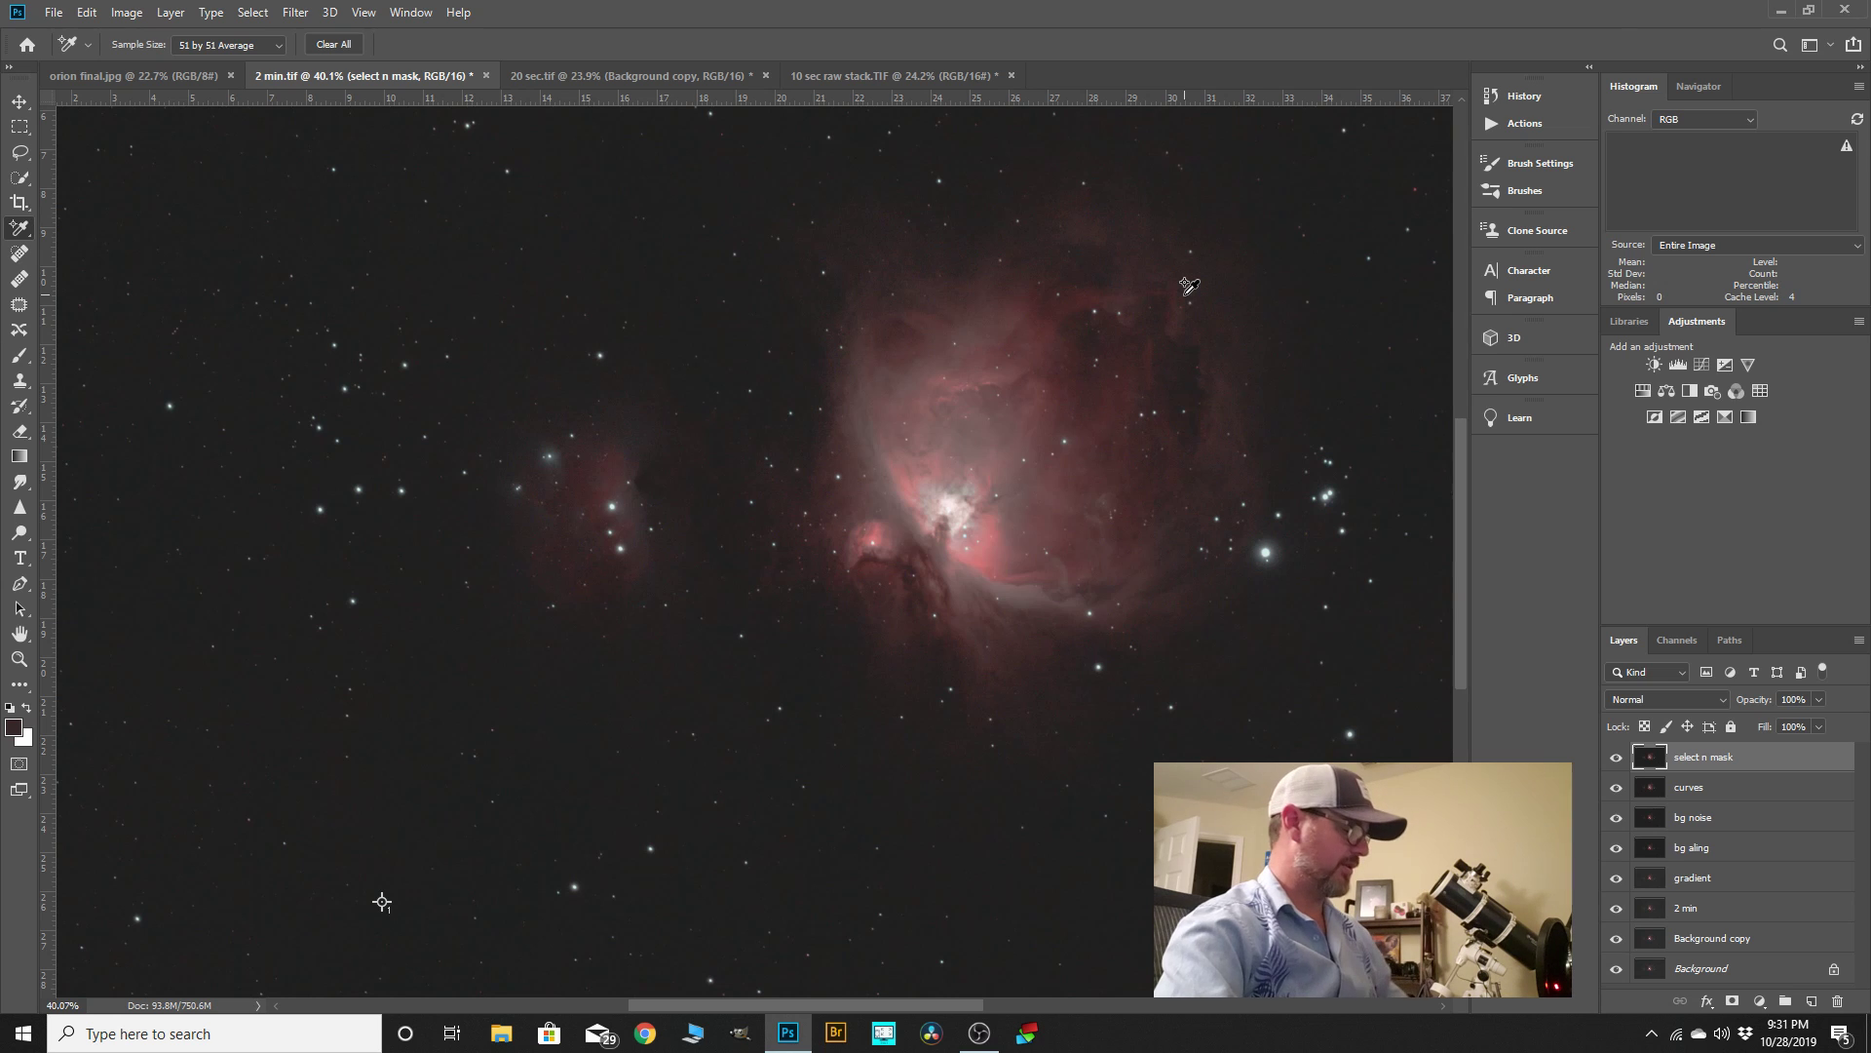
- Copy the feathered selection to a new layer and set Camera Raw vibrance to +17 and saturation to +18
key("ctrl+shift+alt+n")
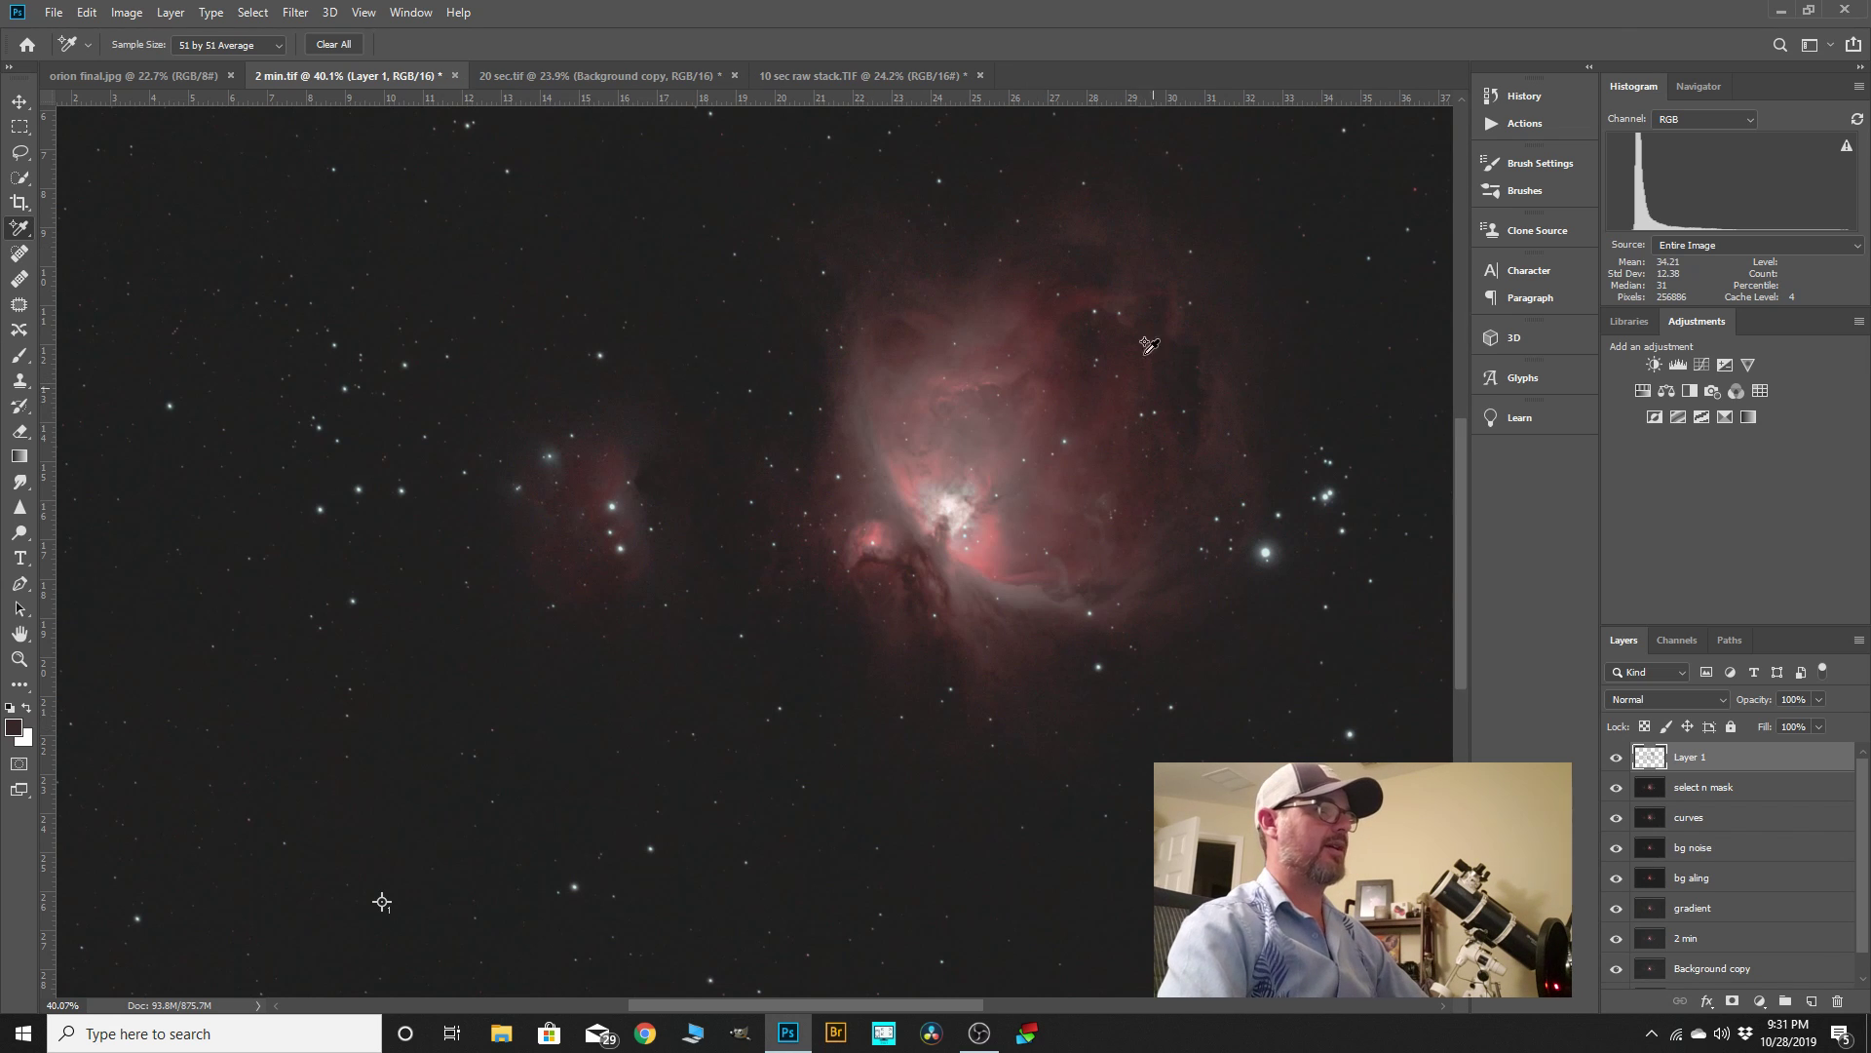
left_click(295, 13)
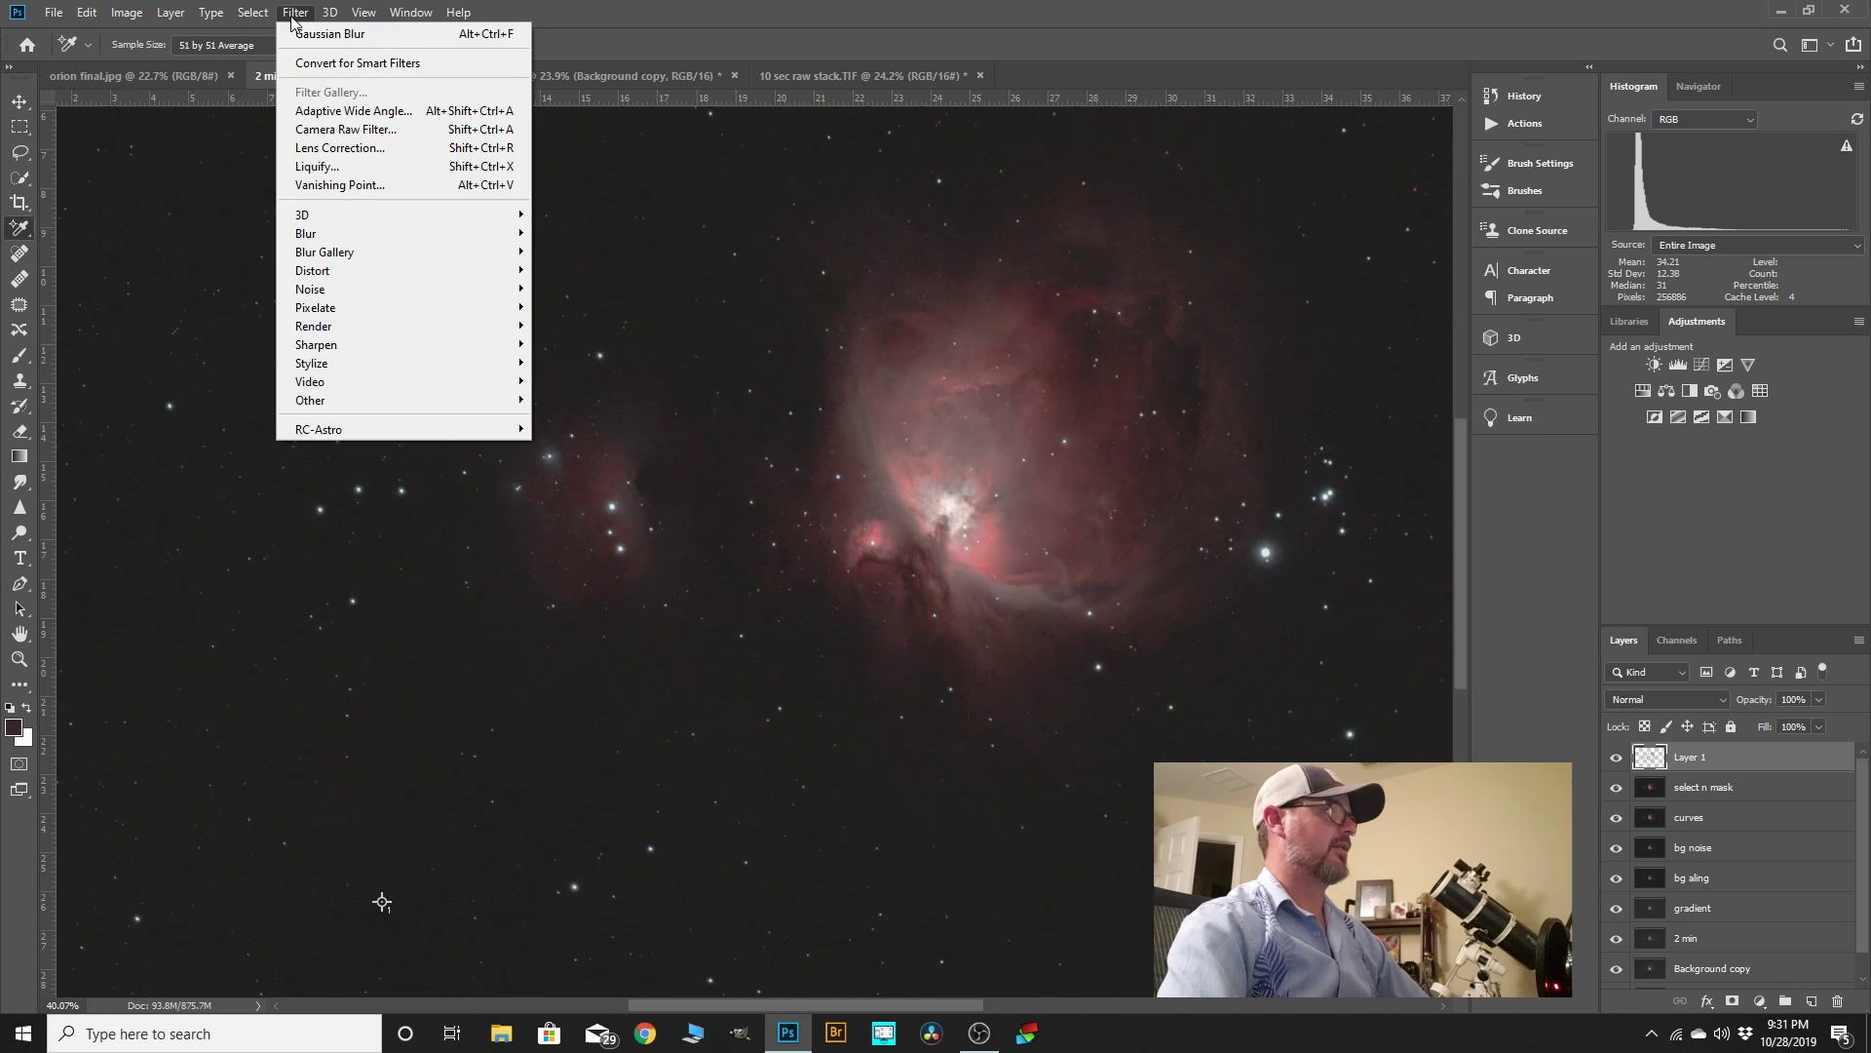
left_click(346, 128)
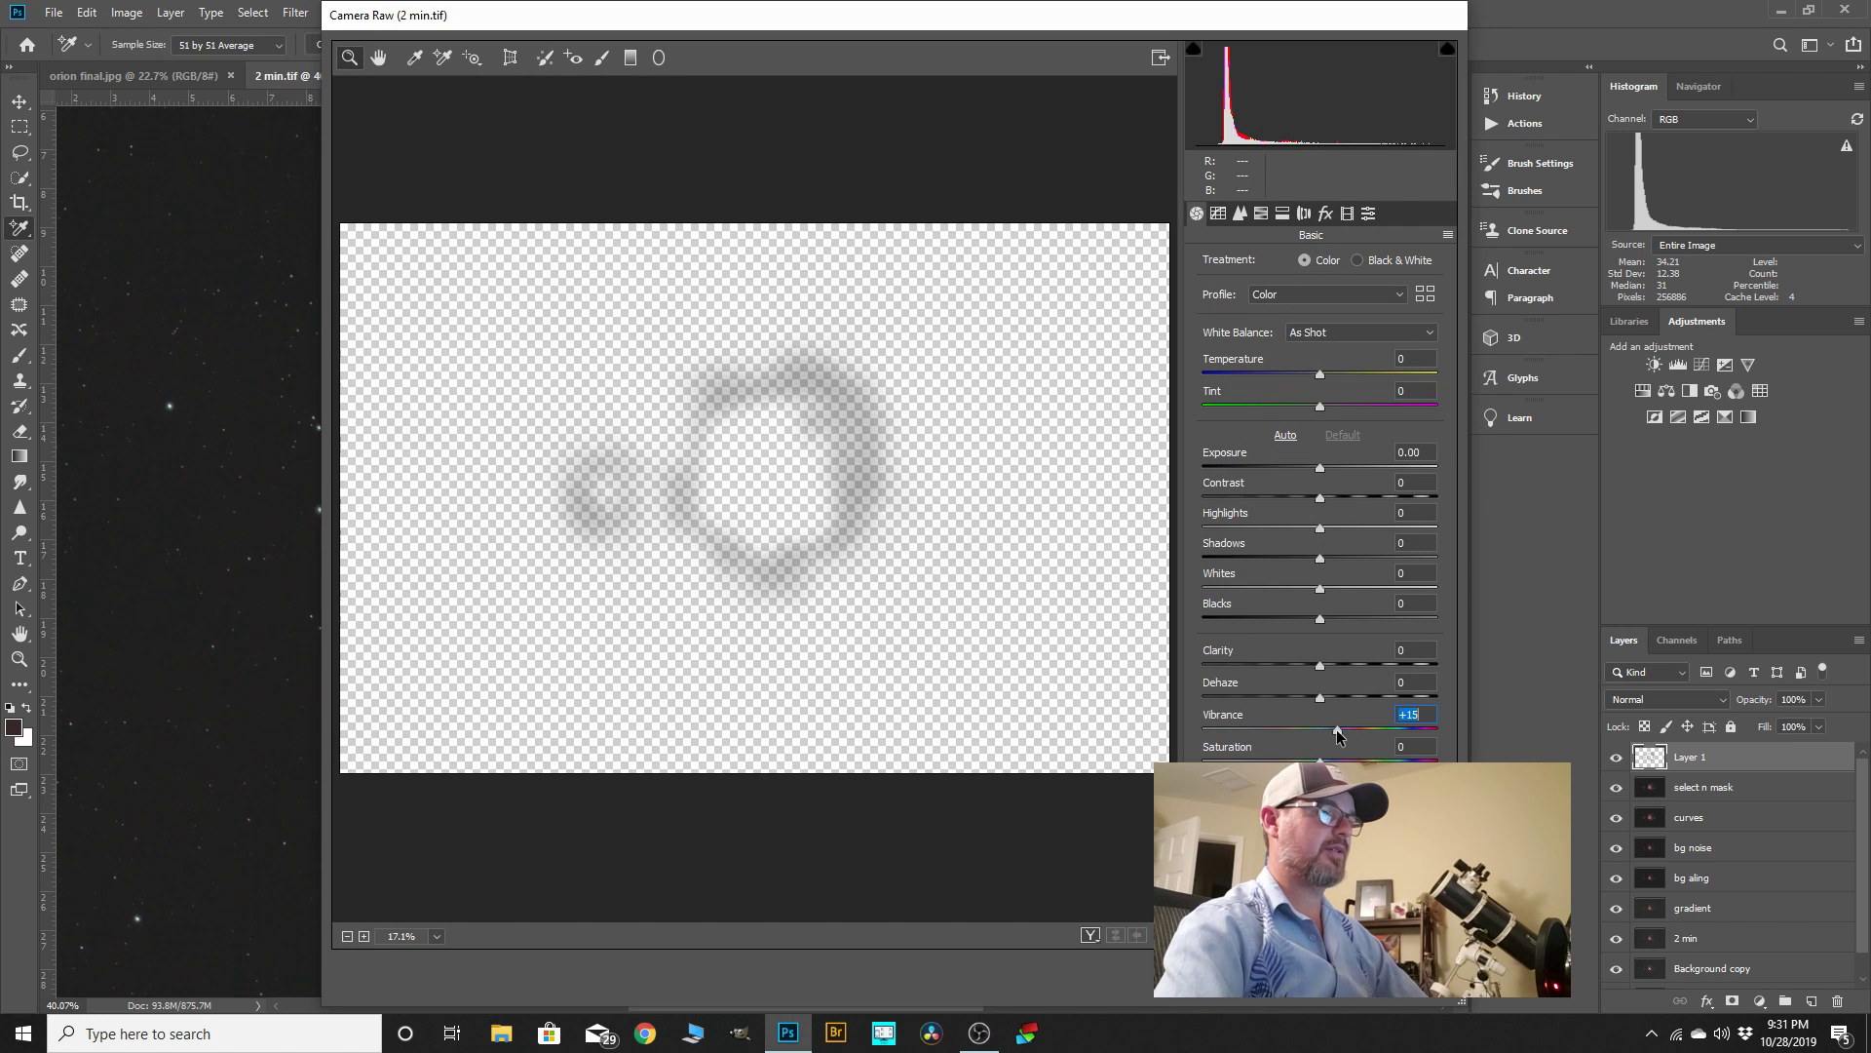
left_click_drag(1337, 733, 1339, 731)
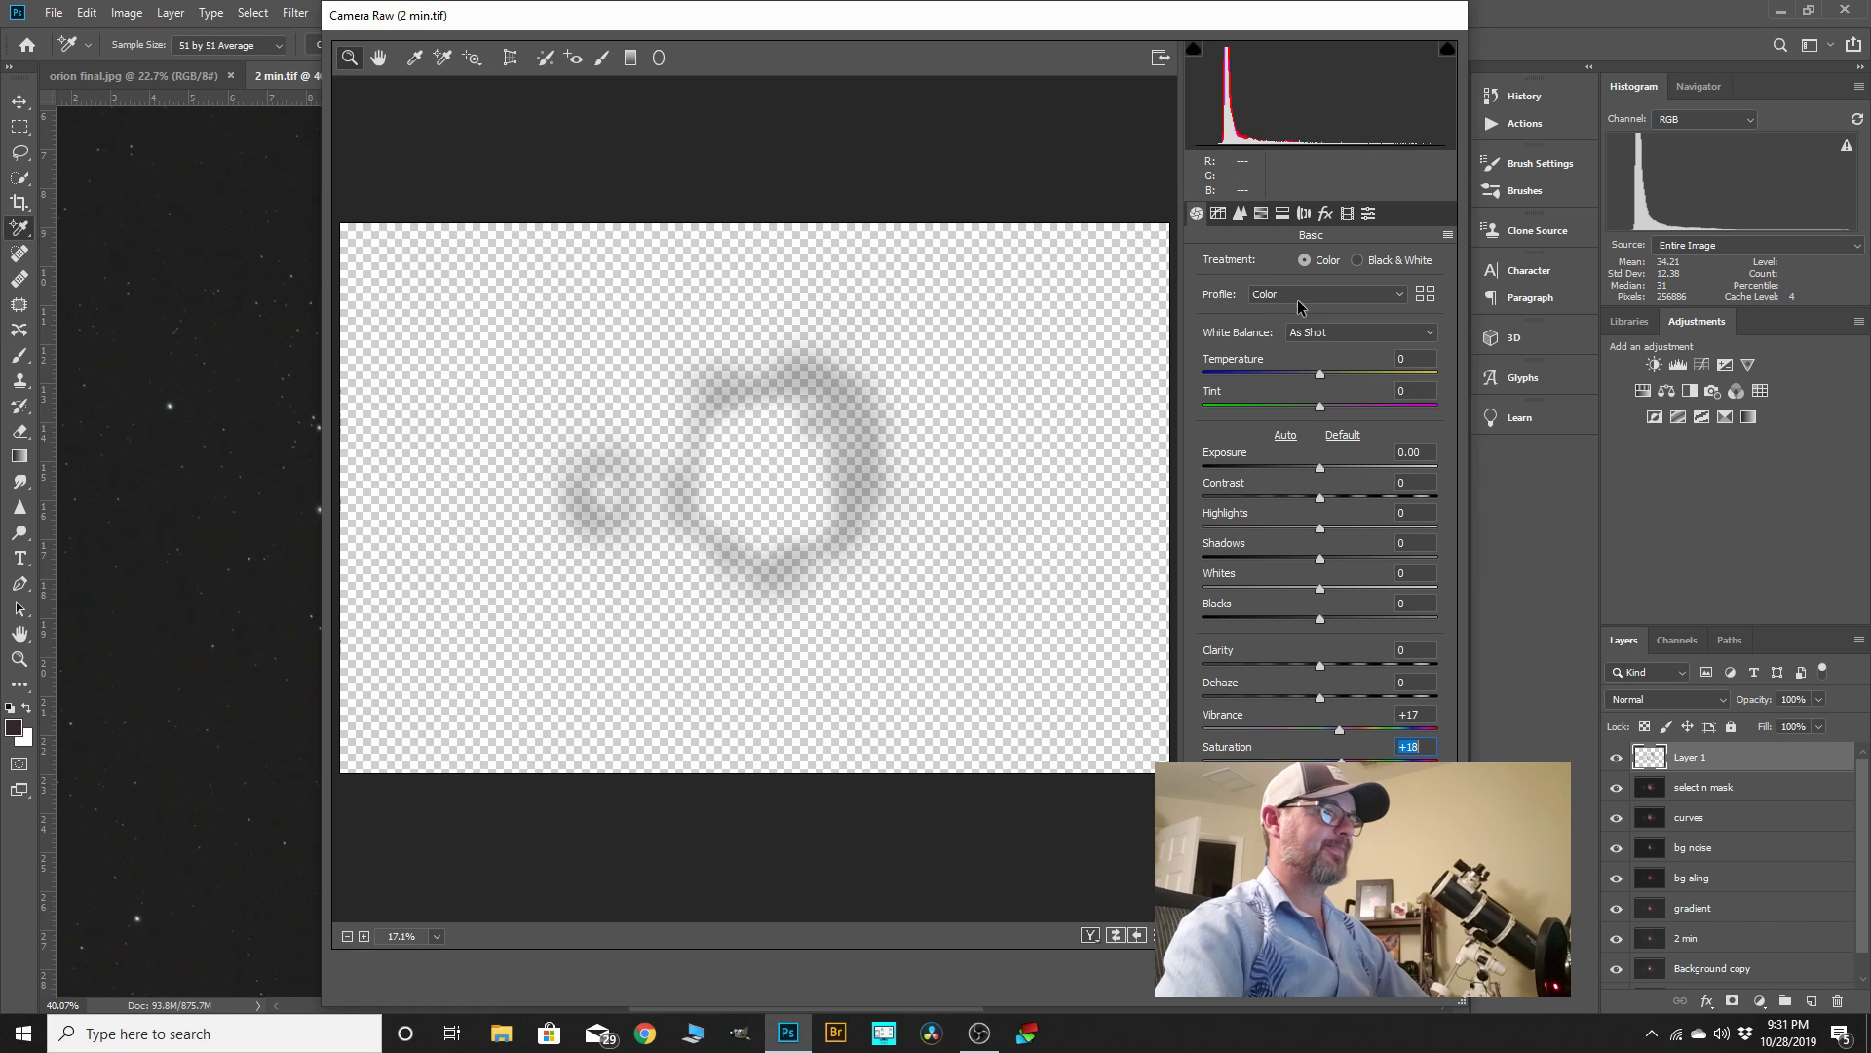
- Set noise reduction to luminance 33 and color 56, apply the Camera Raw filter, and compare the image with the new layer hidden and shown
left_click(1240, 216)
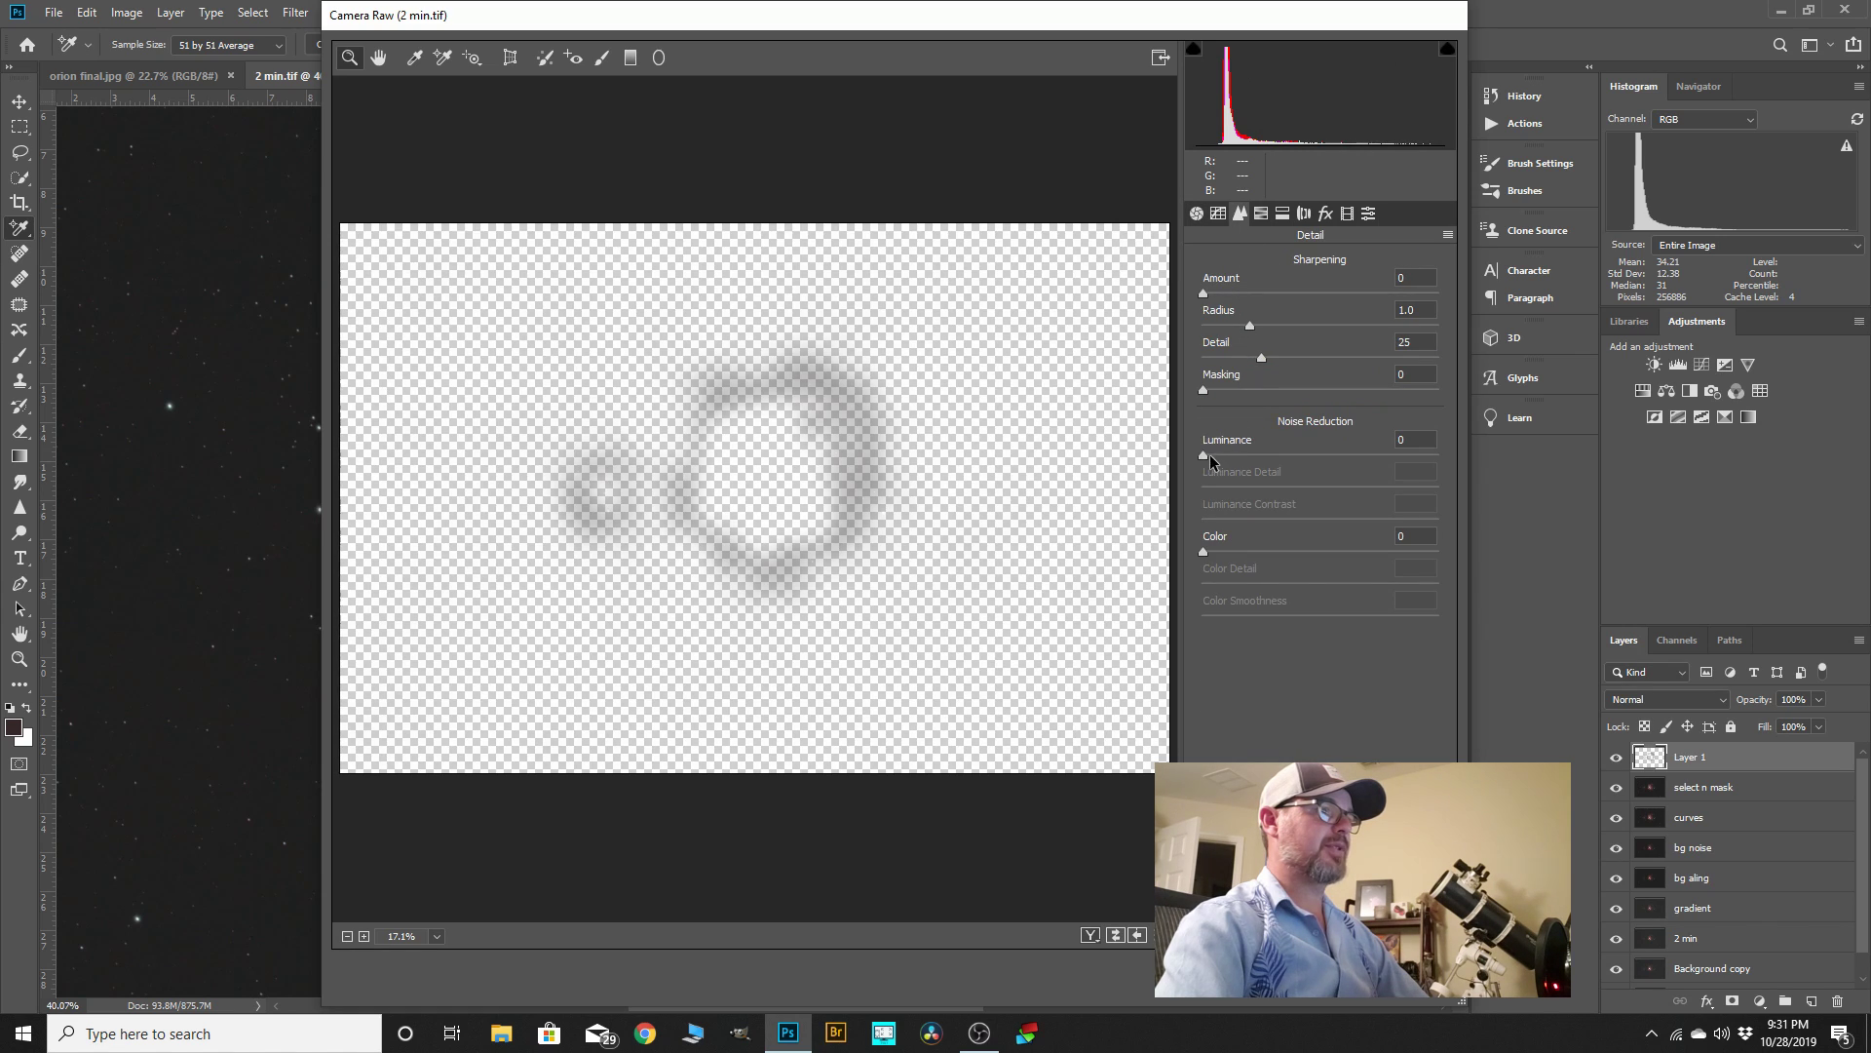
left_click_drag(1204, 460, 1249, 459)
left_click_drag(1204, 552, 1335, 552)
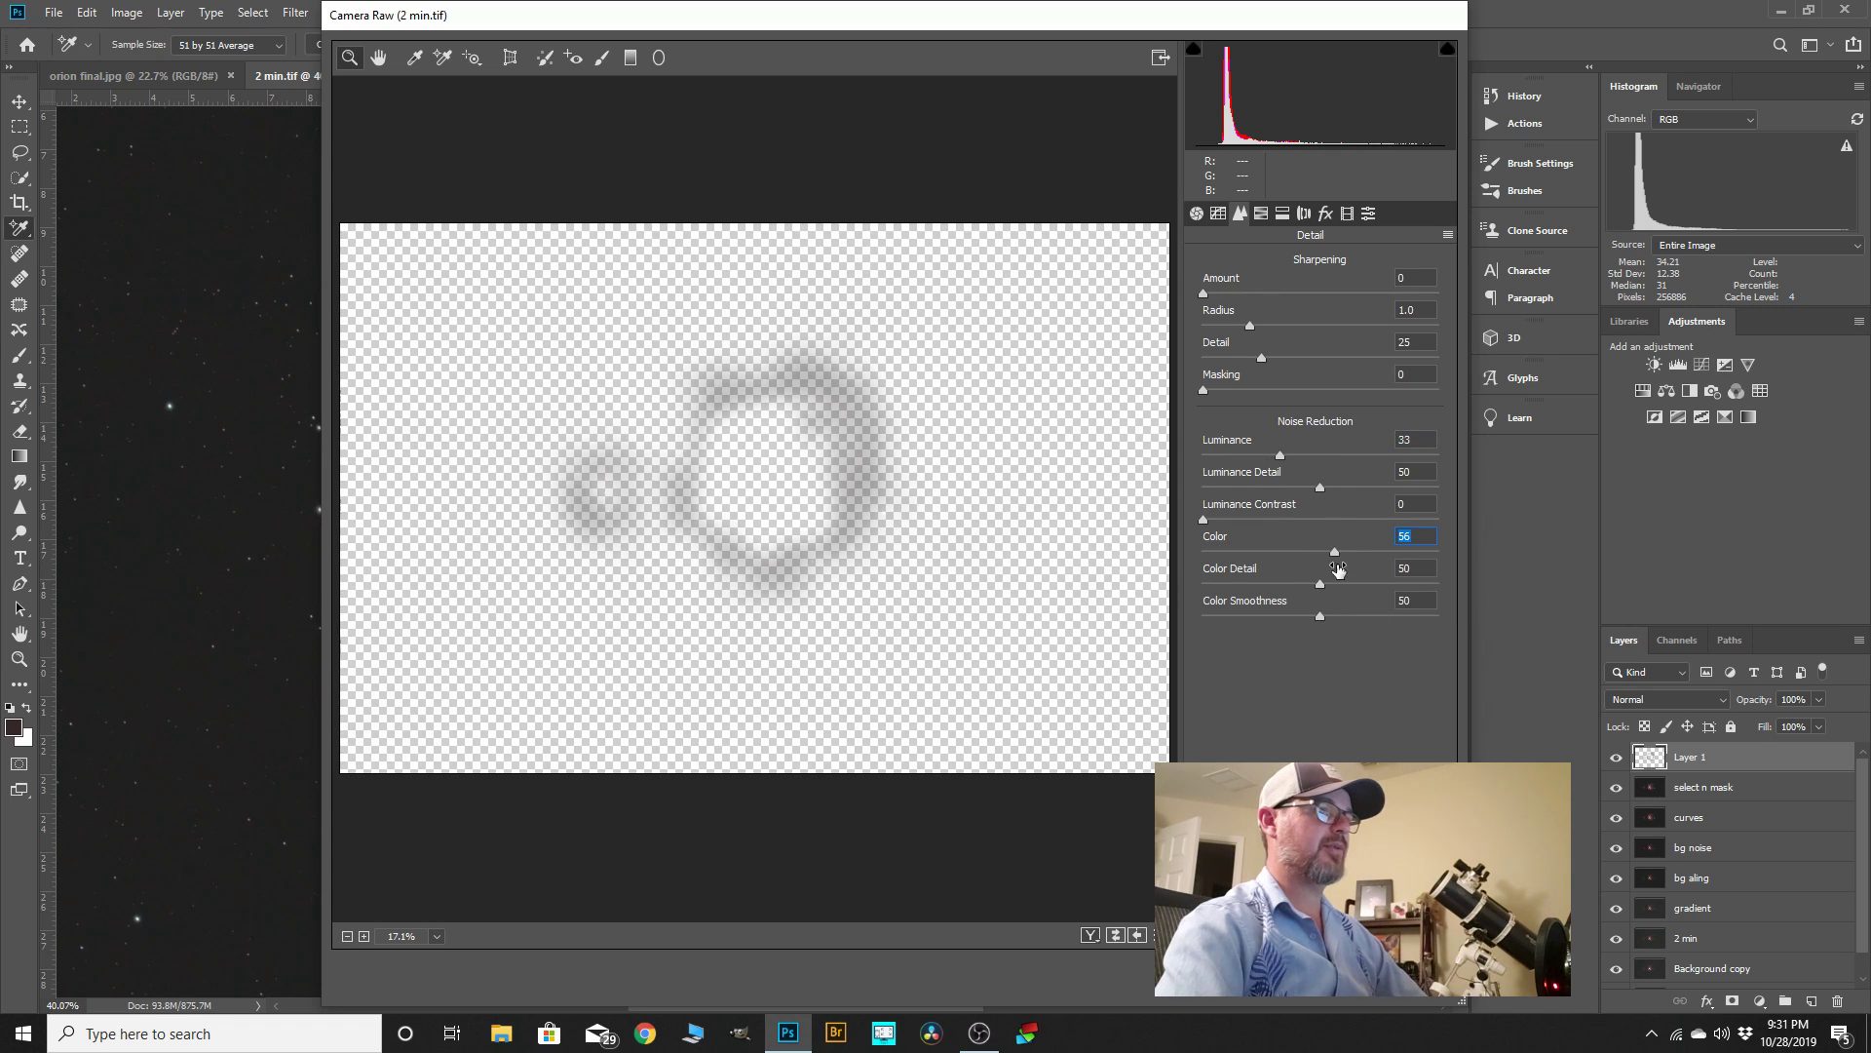
left_click(1420, 976)
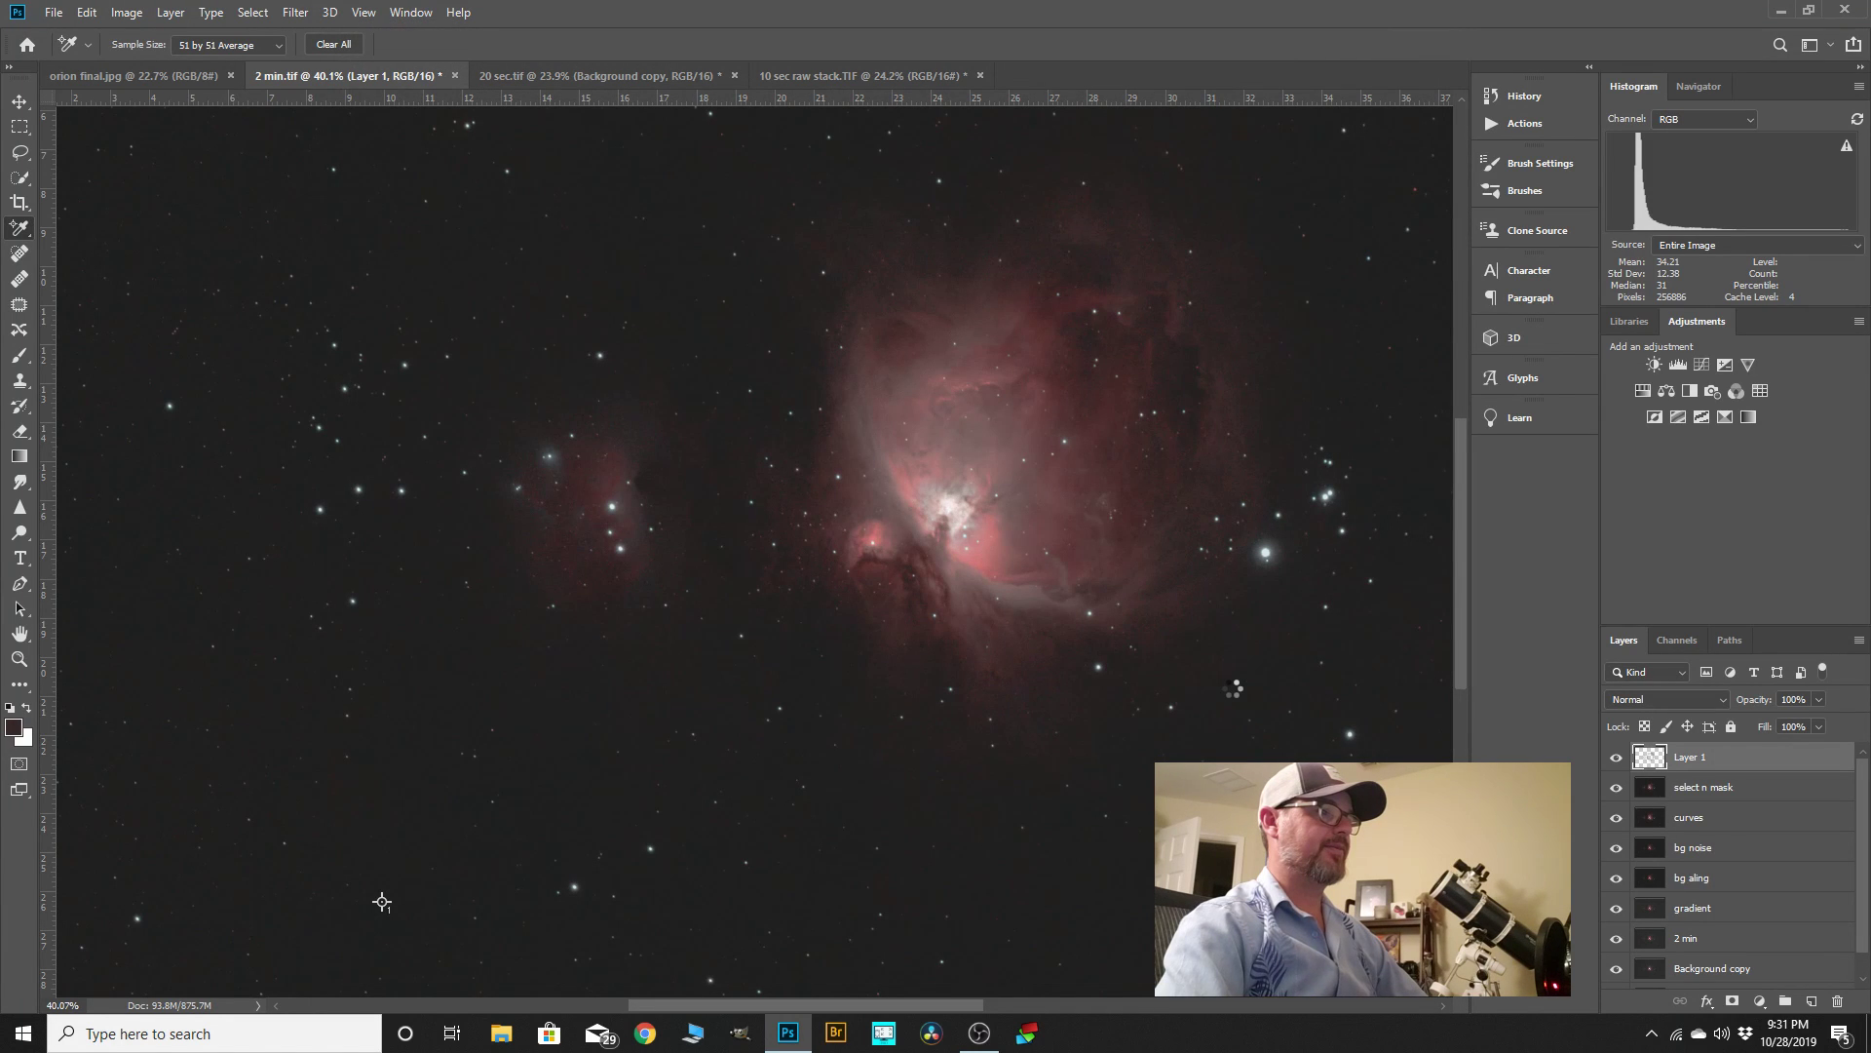
scroll(1232, 400, "up", 4)
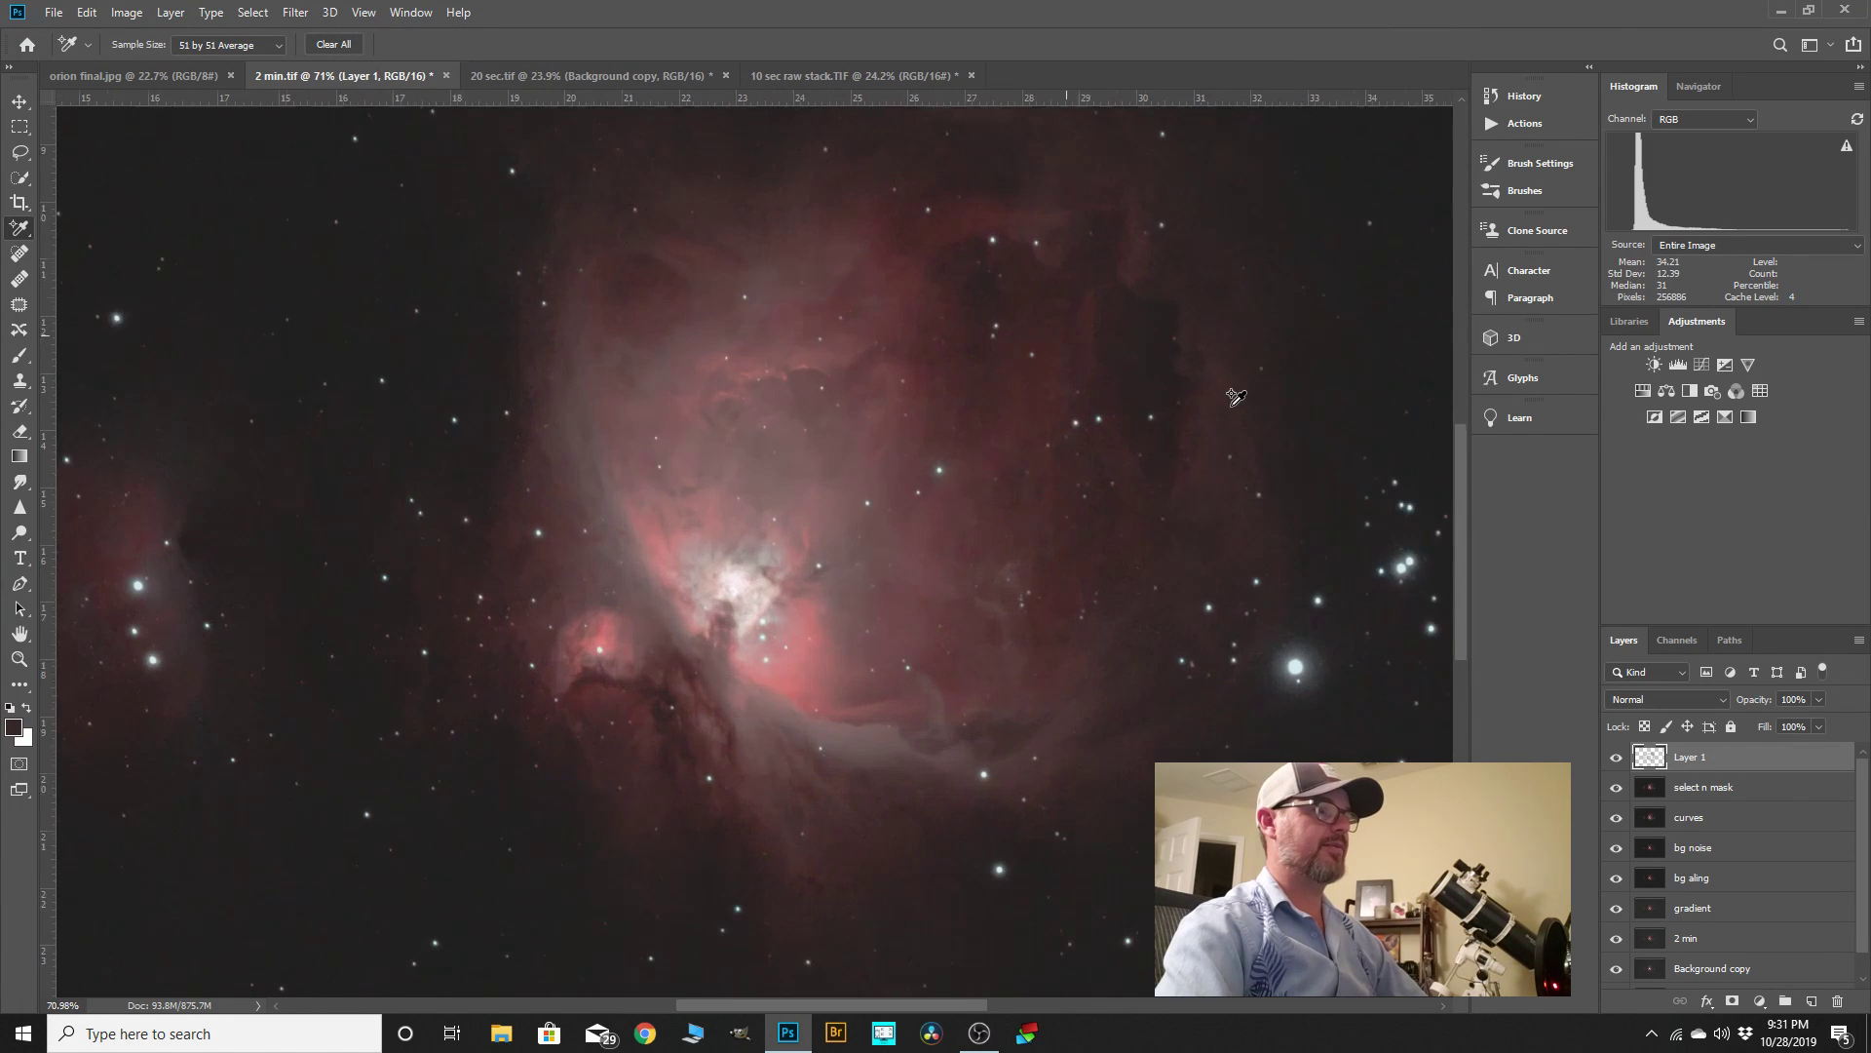
left_click(1617, 757)
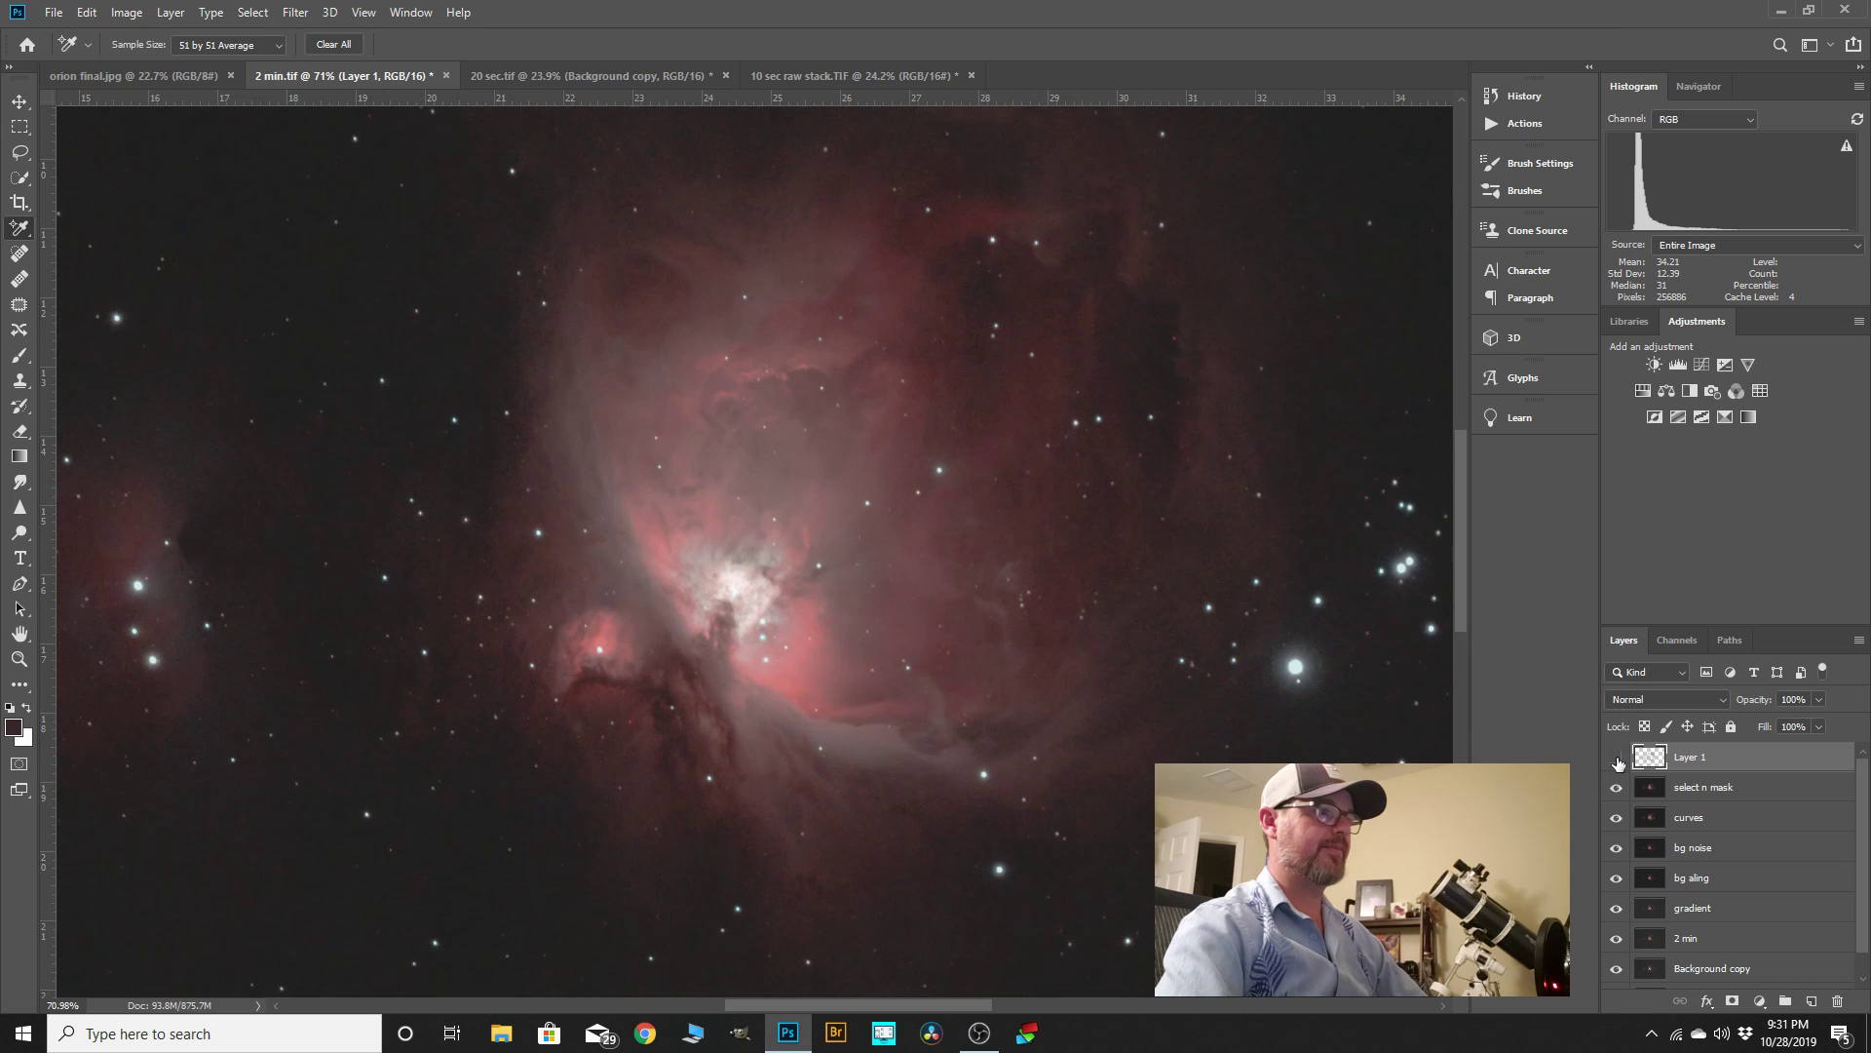
left_click(1617, 758)
- Apply Curves to the red channel of Layer 1, raising the shadow point to input 46 and output 55
scroll(1265, 468, "down", 3)
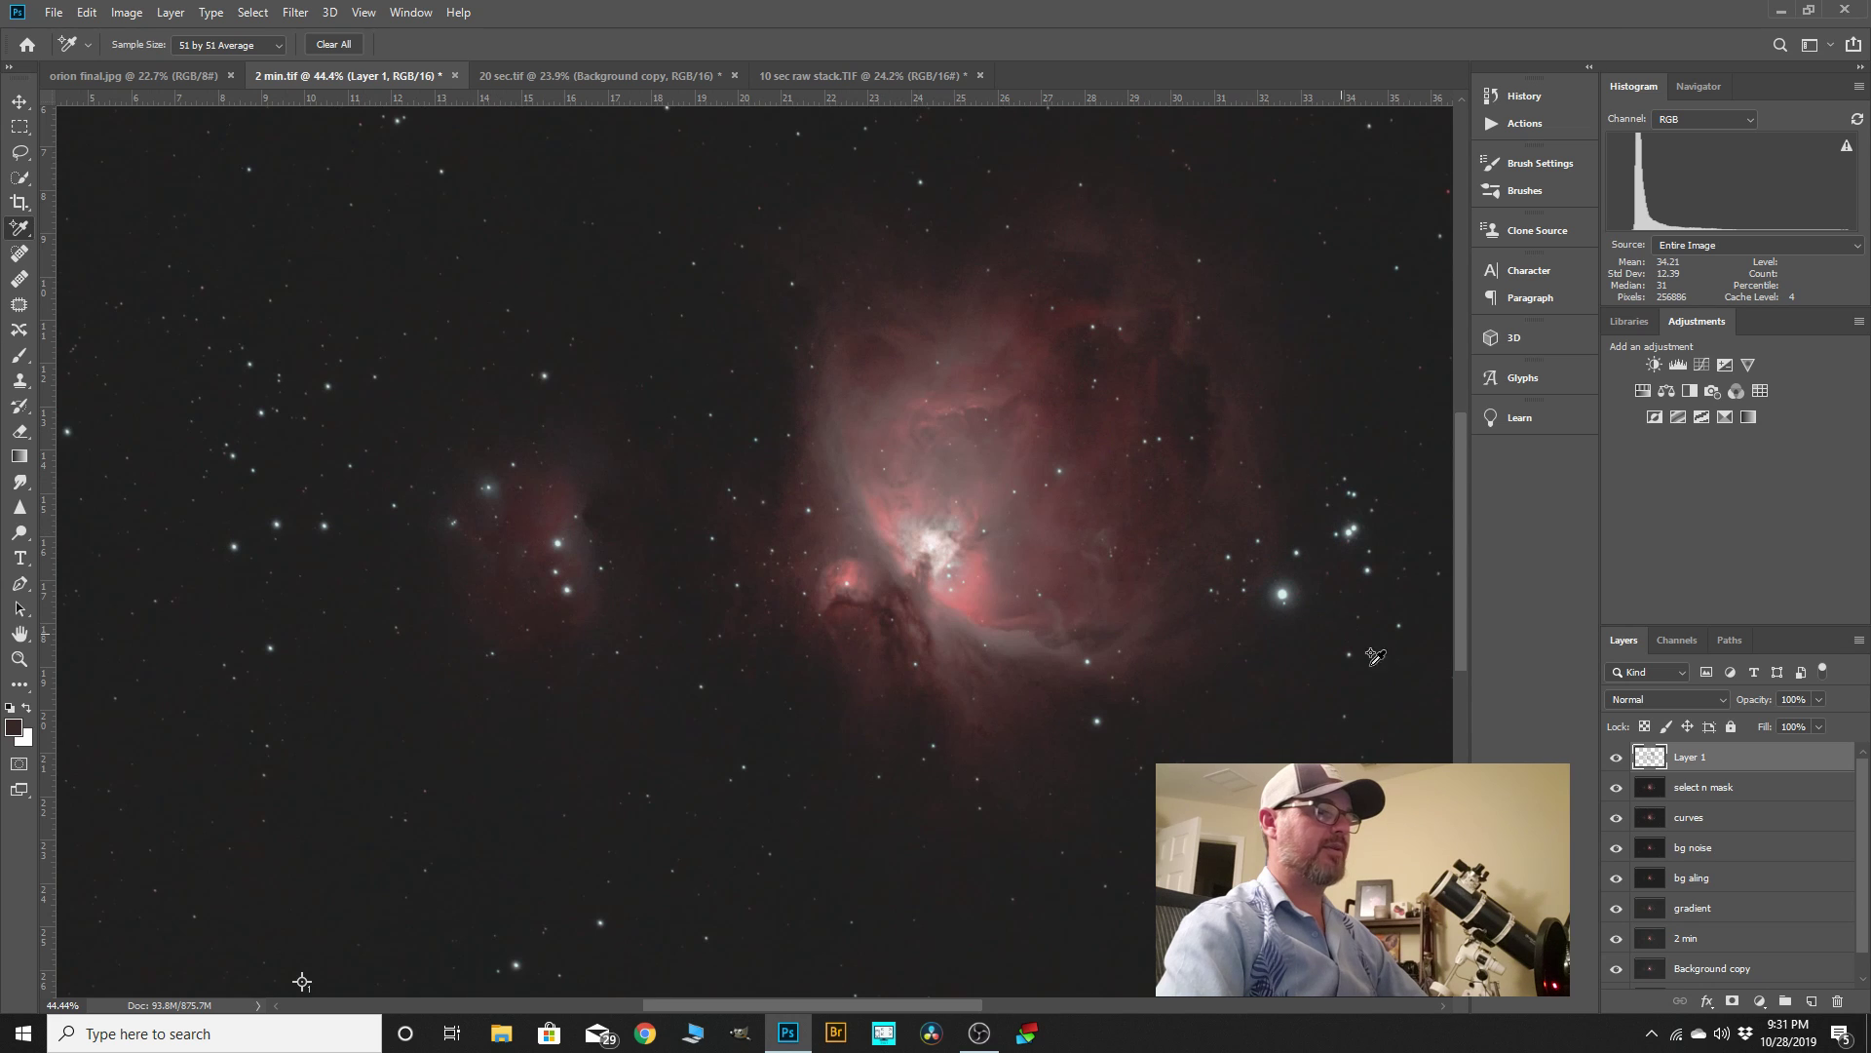
left_click(127, 13)
mouse_move(144, 69)
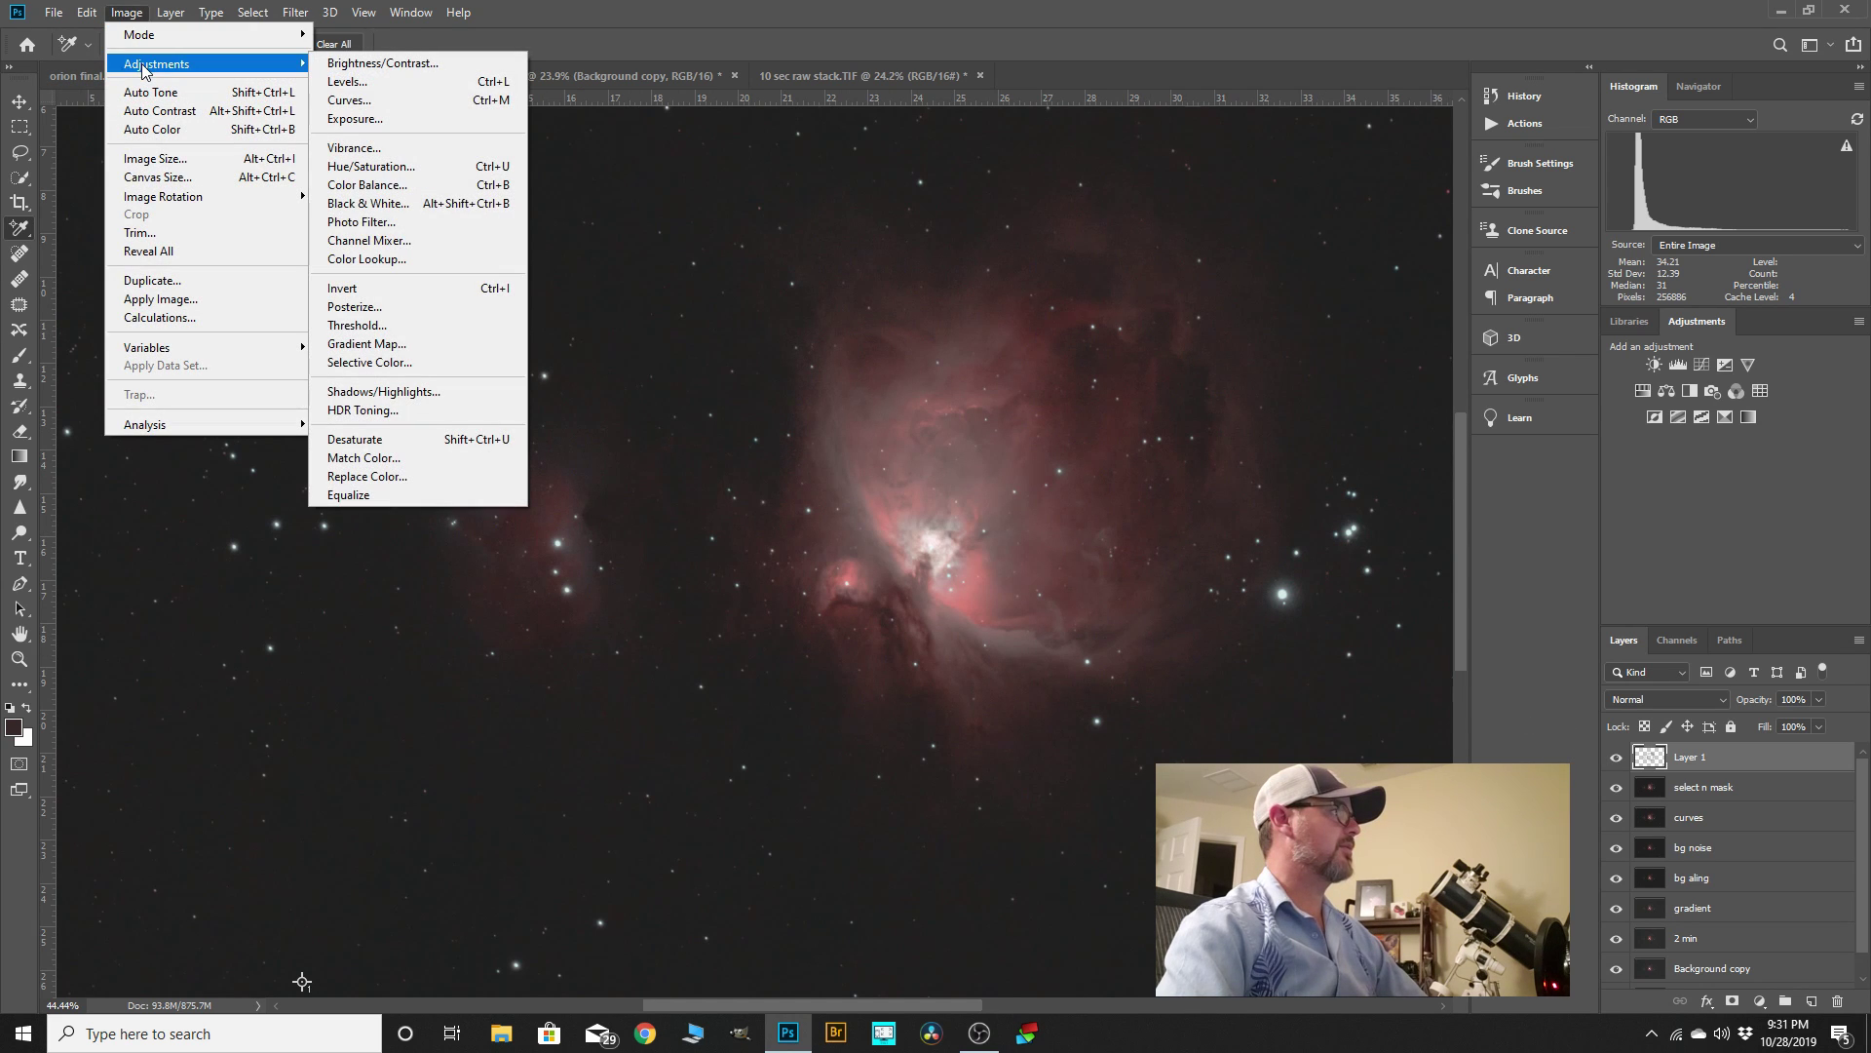
left_click(349, 101)
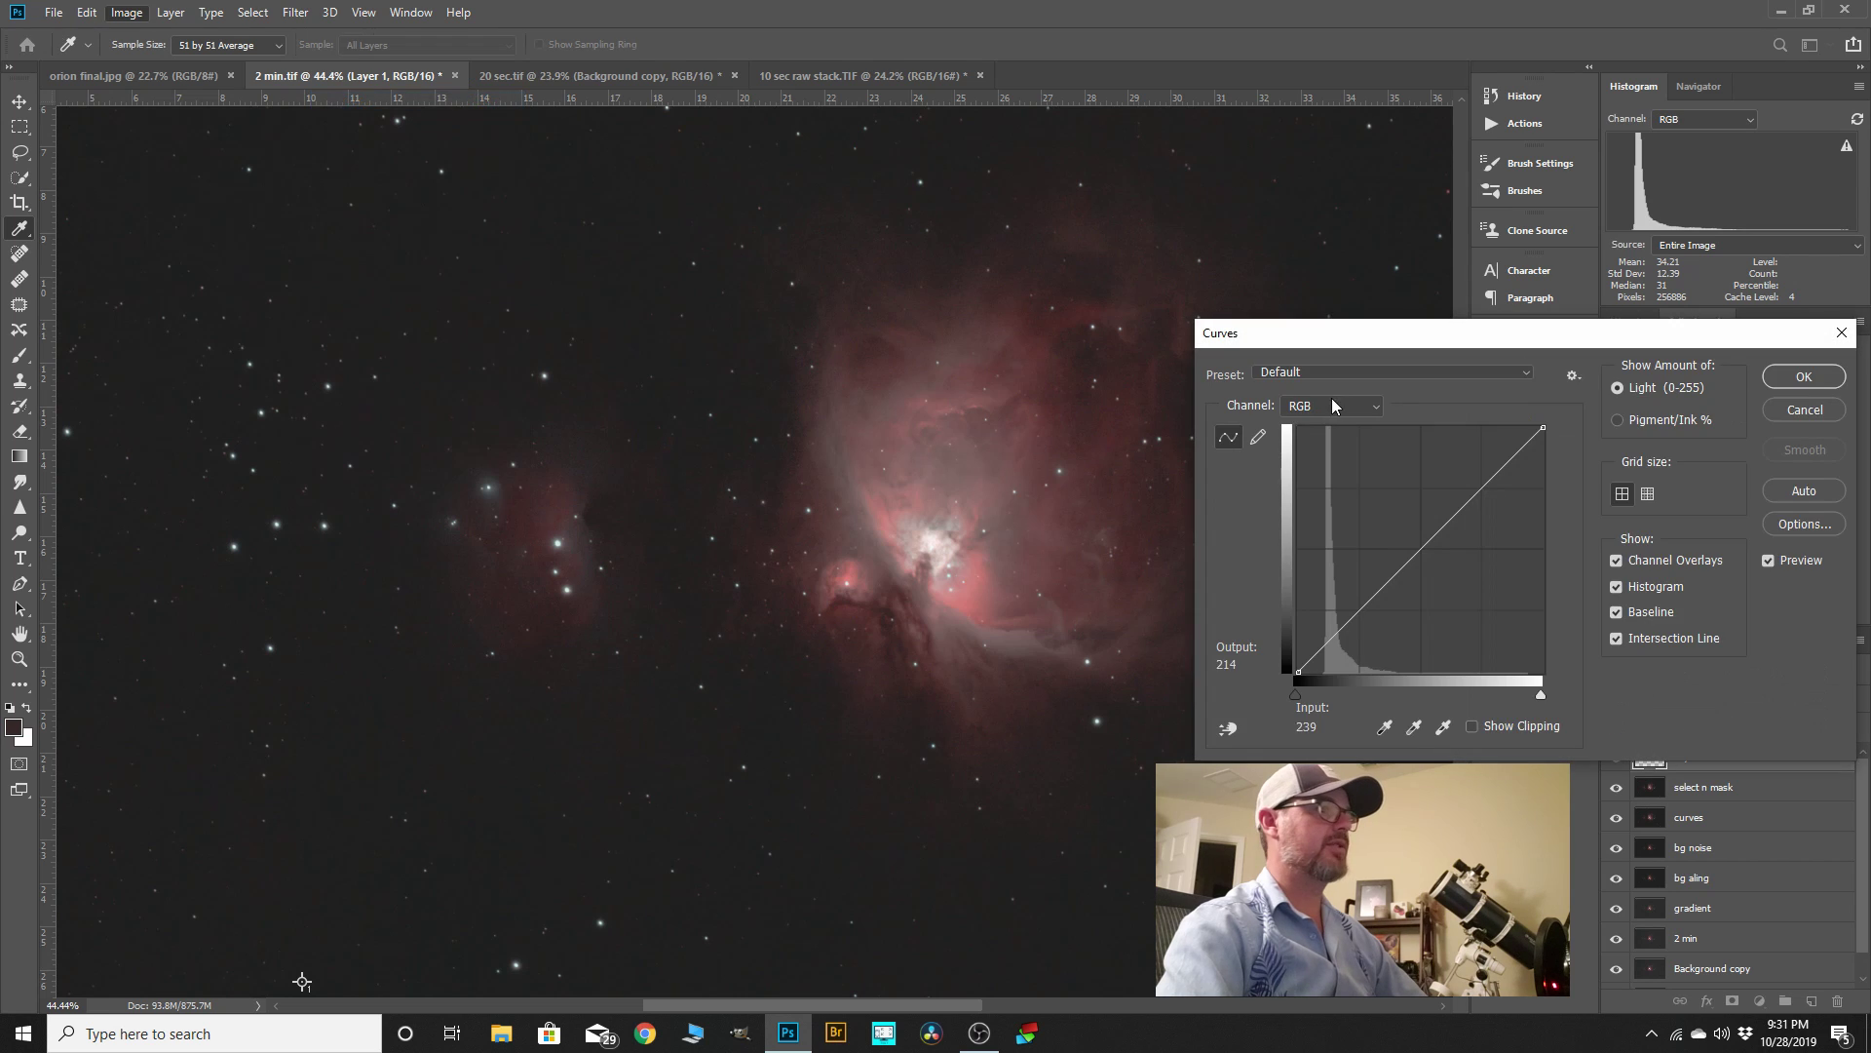
left_click(1377, 407)
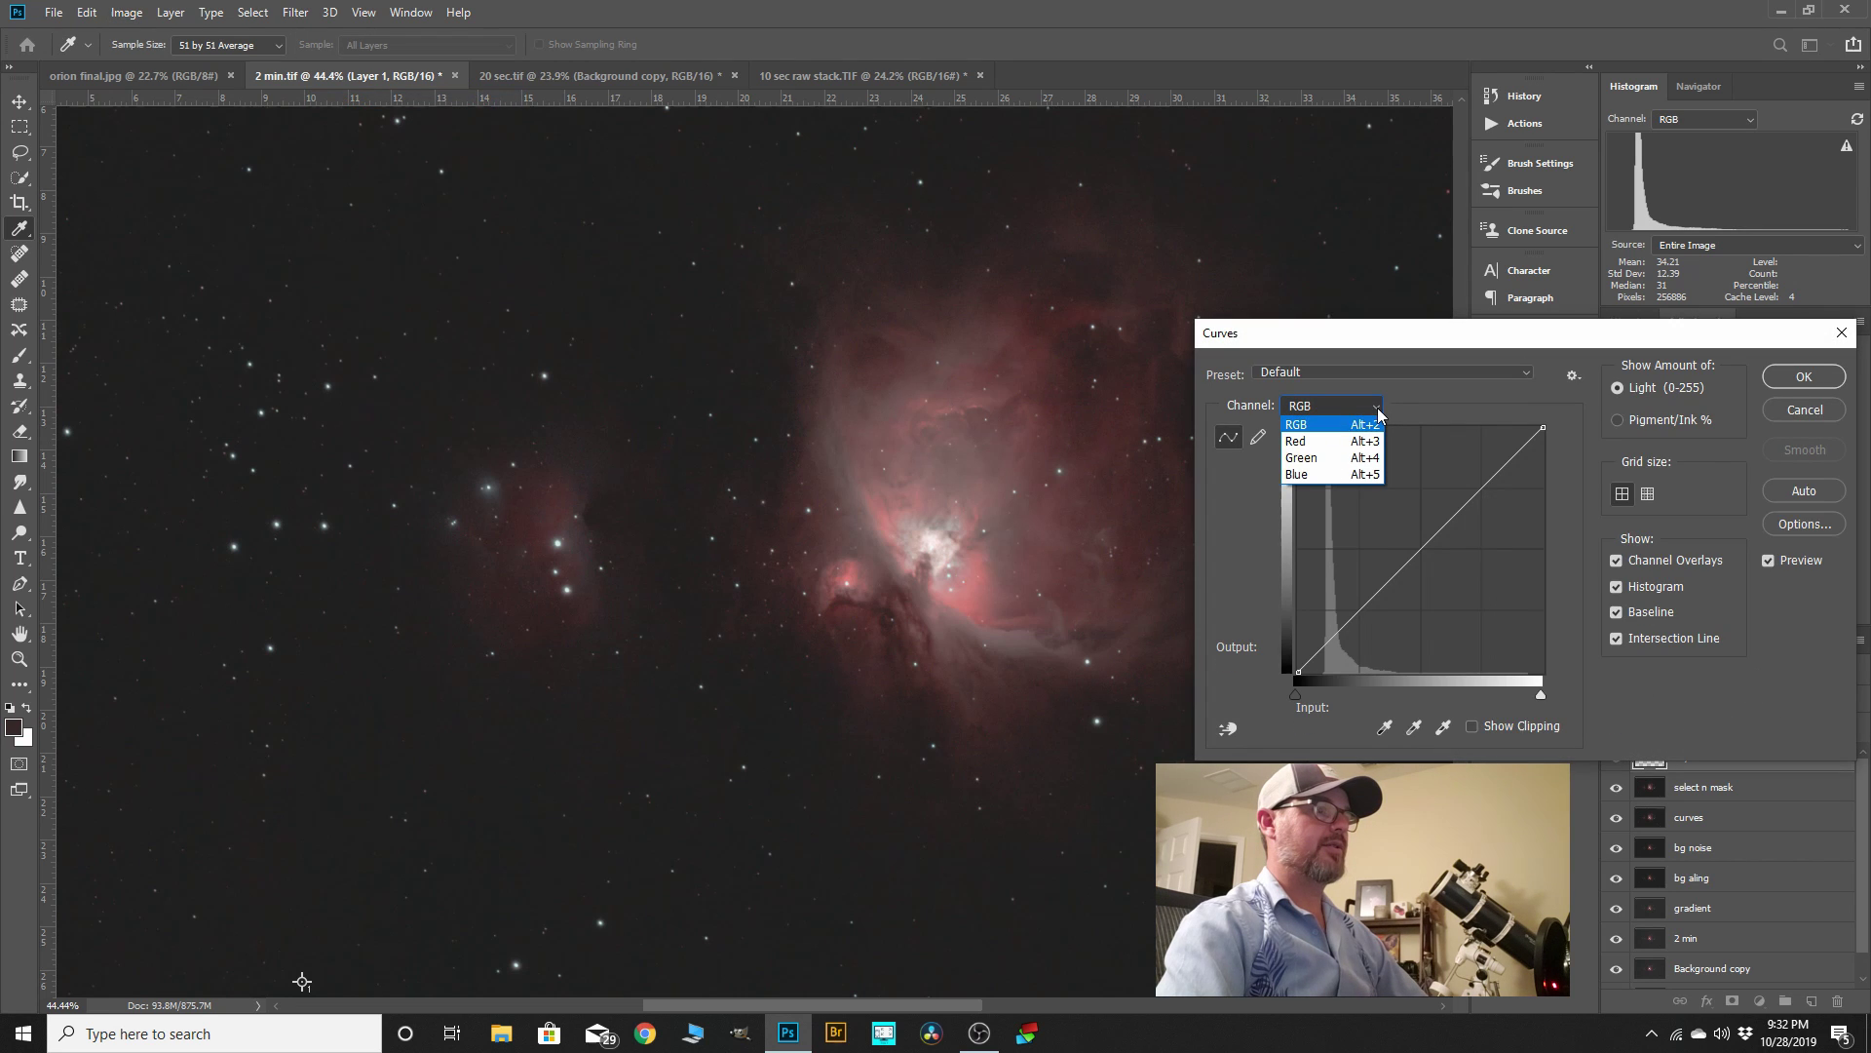
left_click(1307, 445)
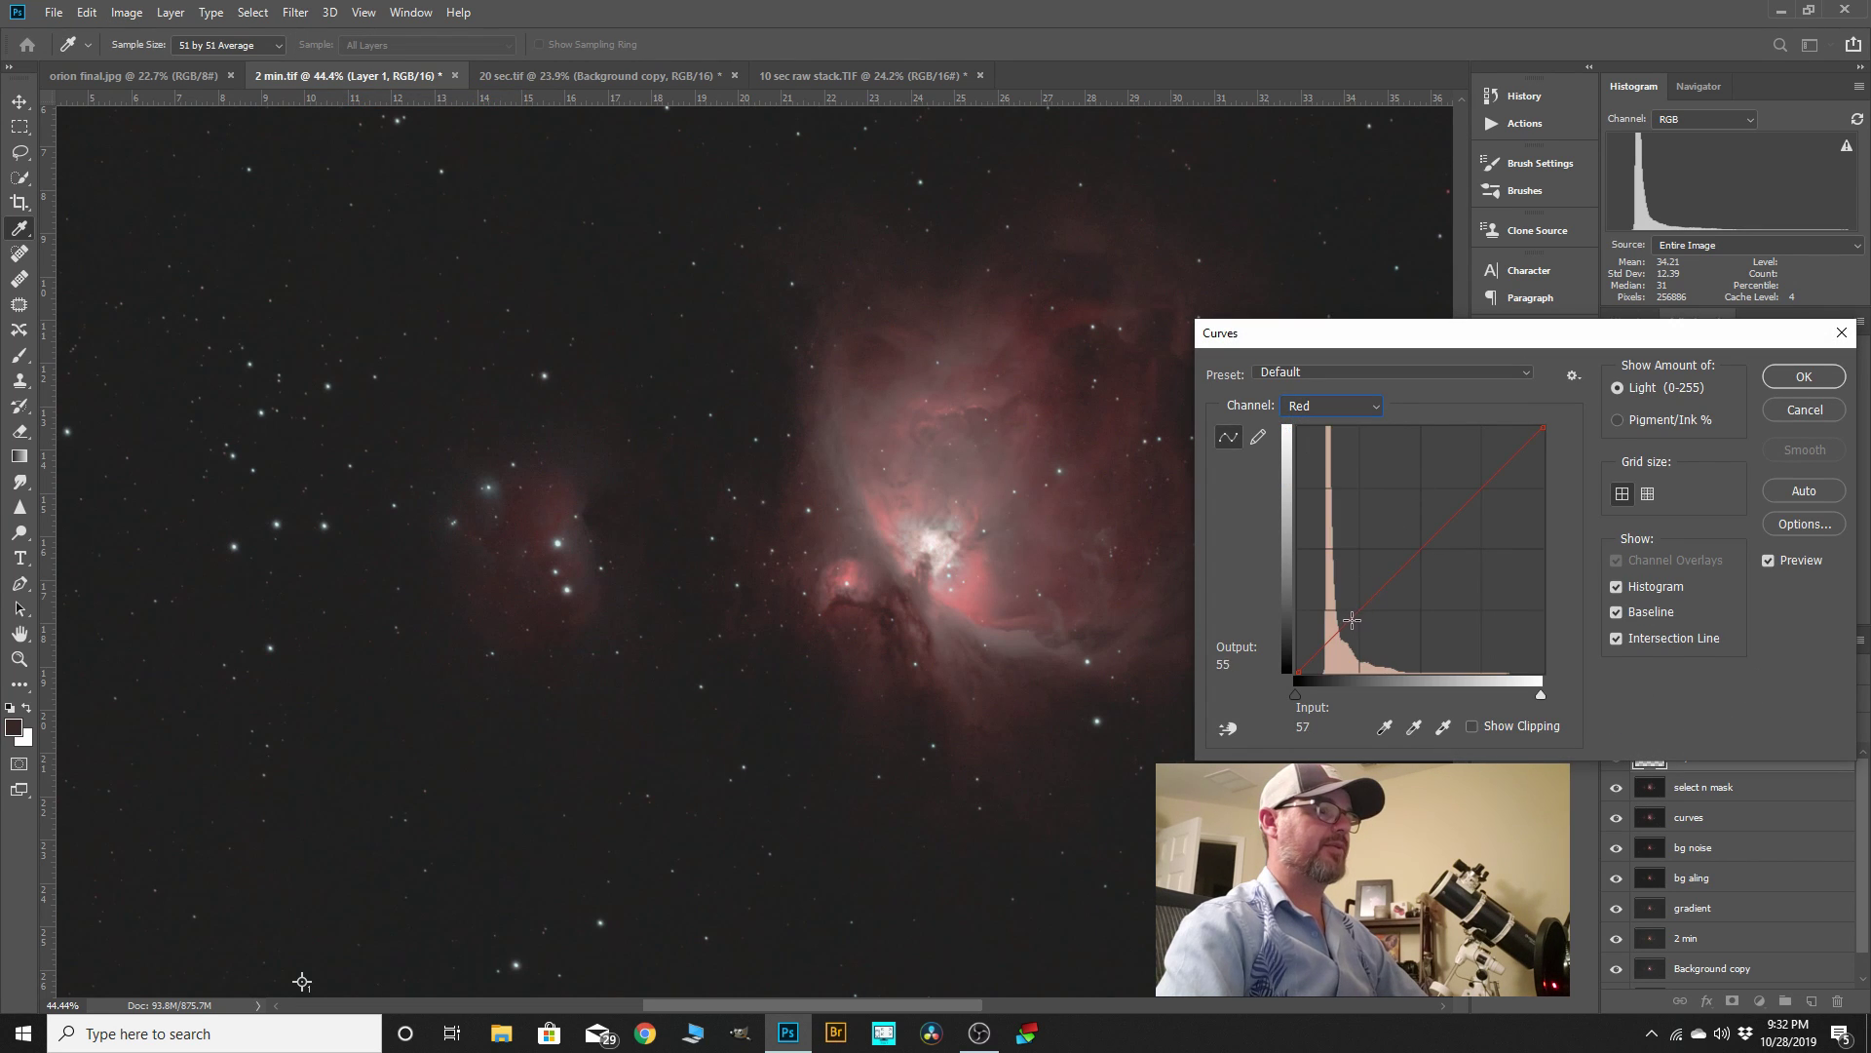
left_click_drag(1345, 627, 1344, 622)
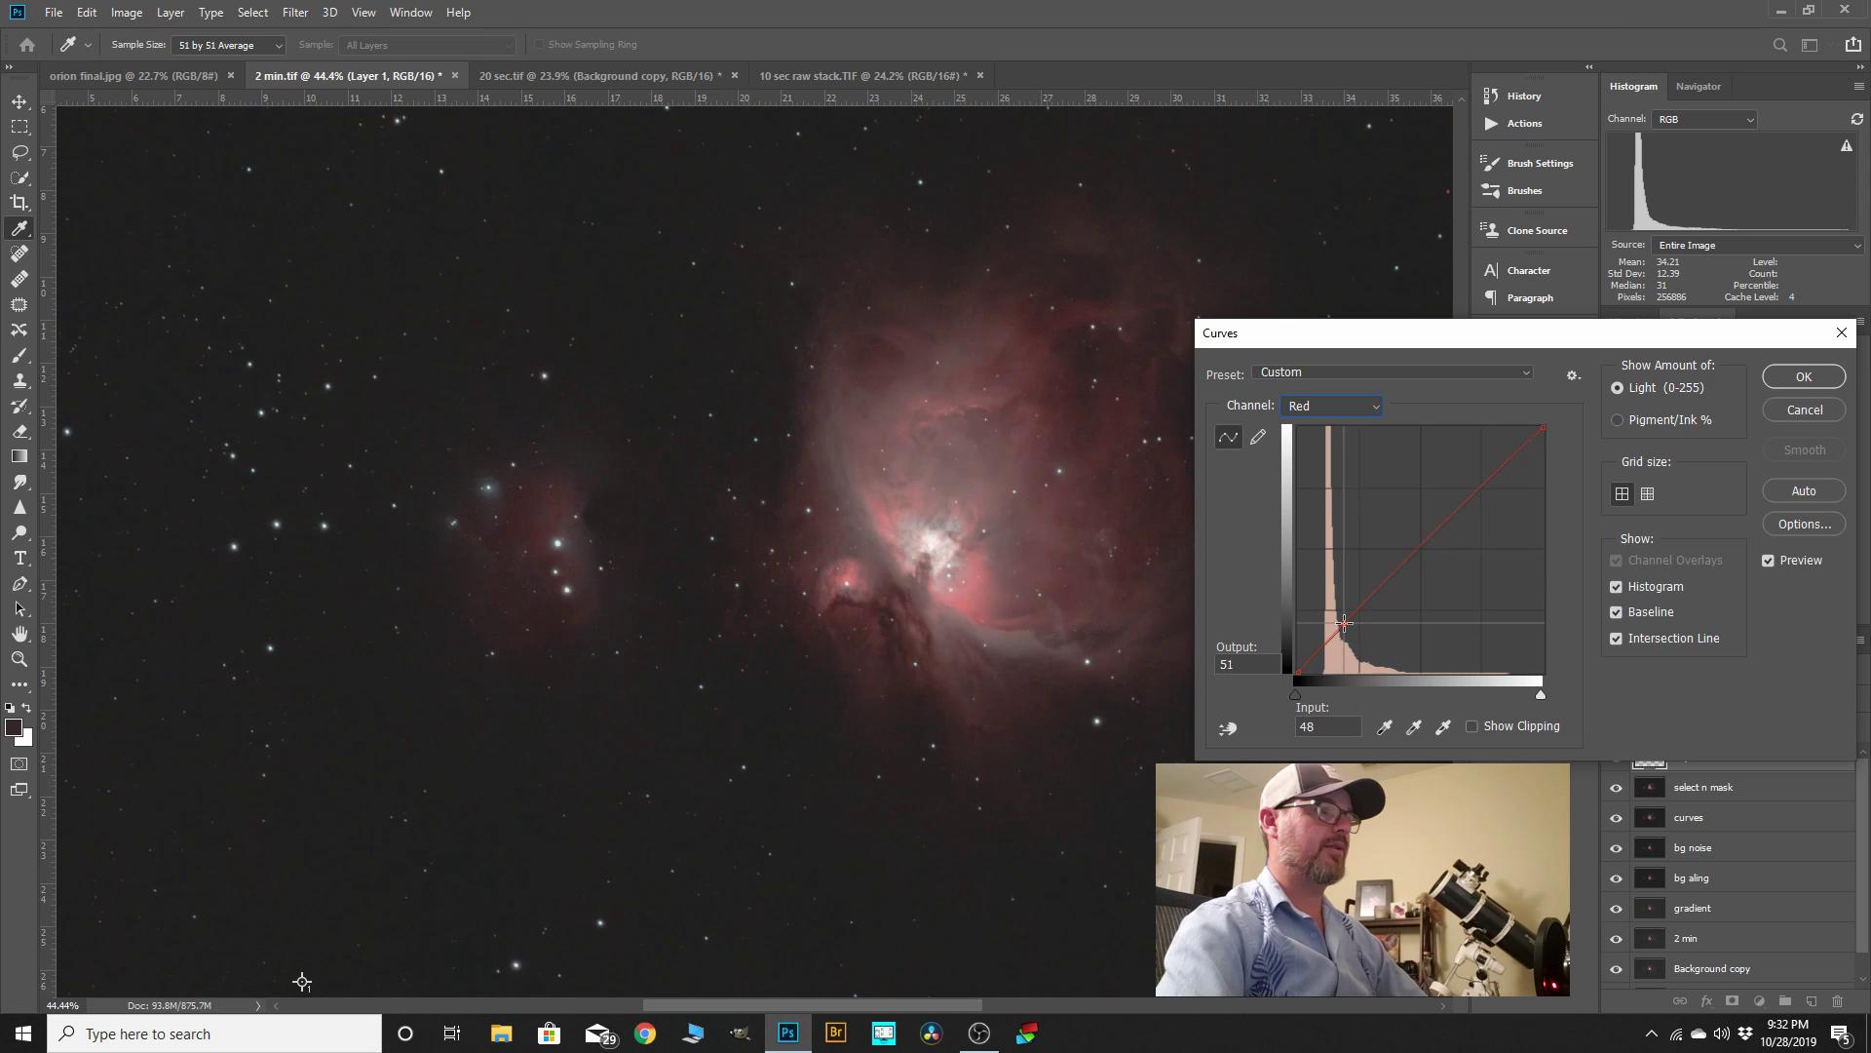
left_click_drag(1464, 336, 1623, 312)
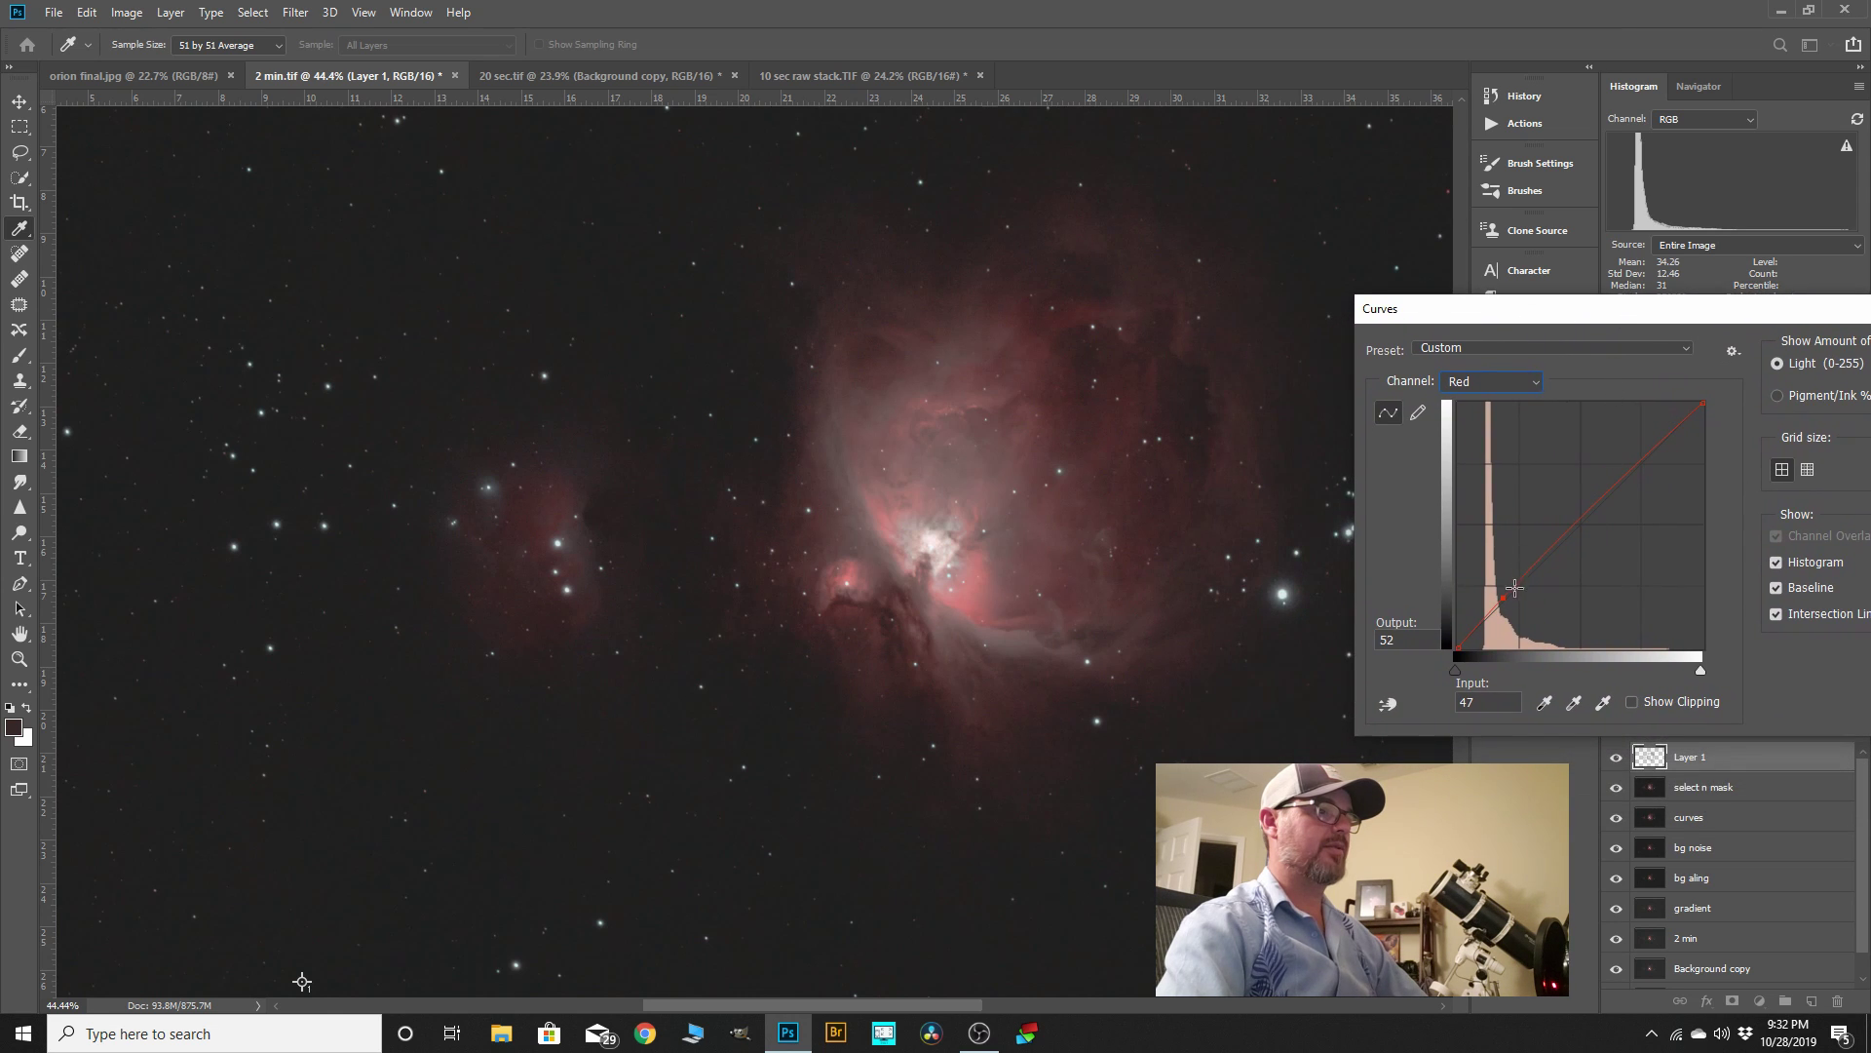
left_click_drag(1504, 598, 1503, 594)
left_click_drag(1721, 312, 510, 229)
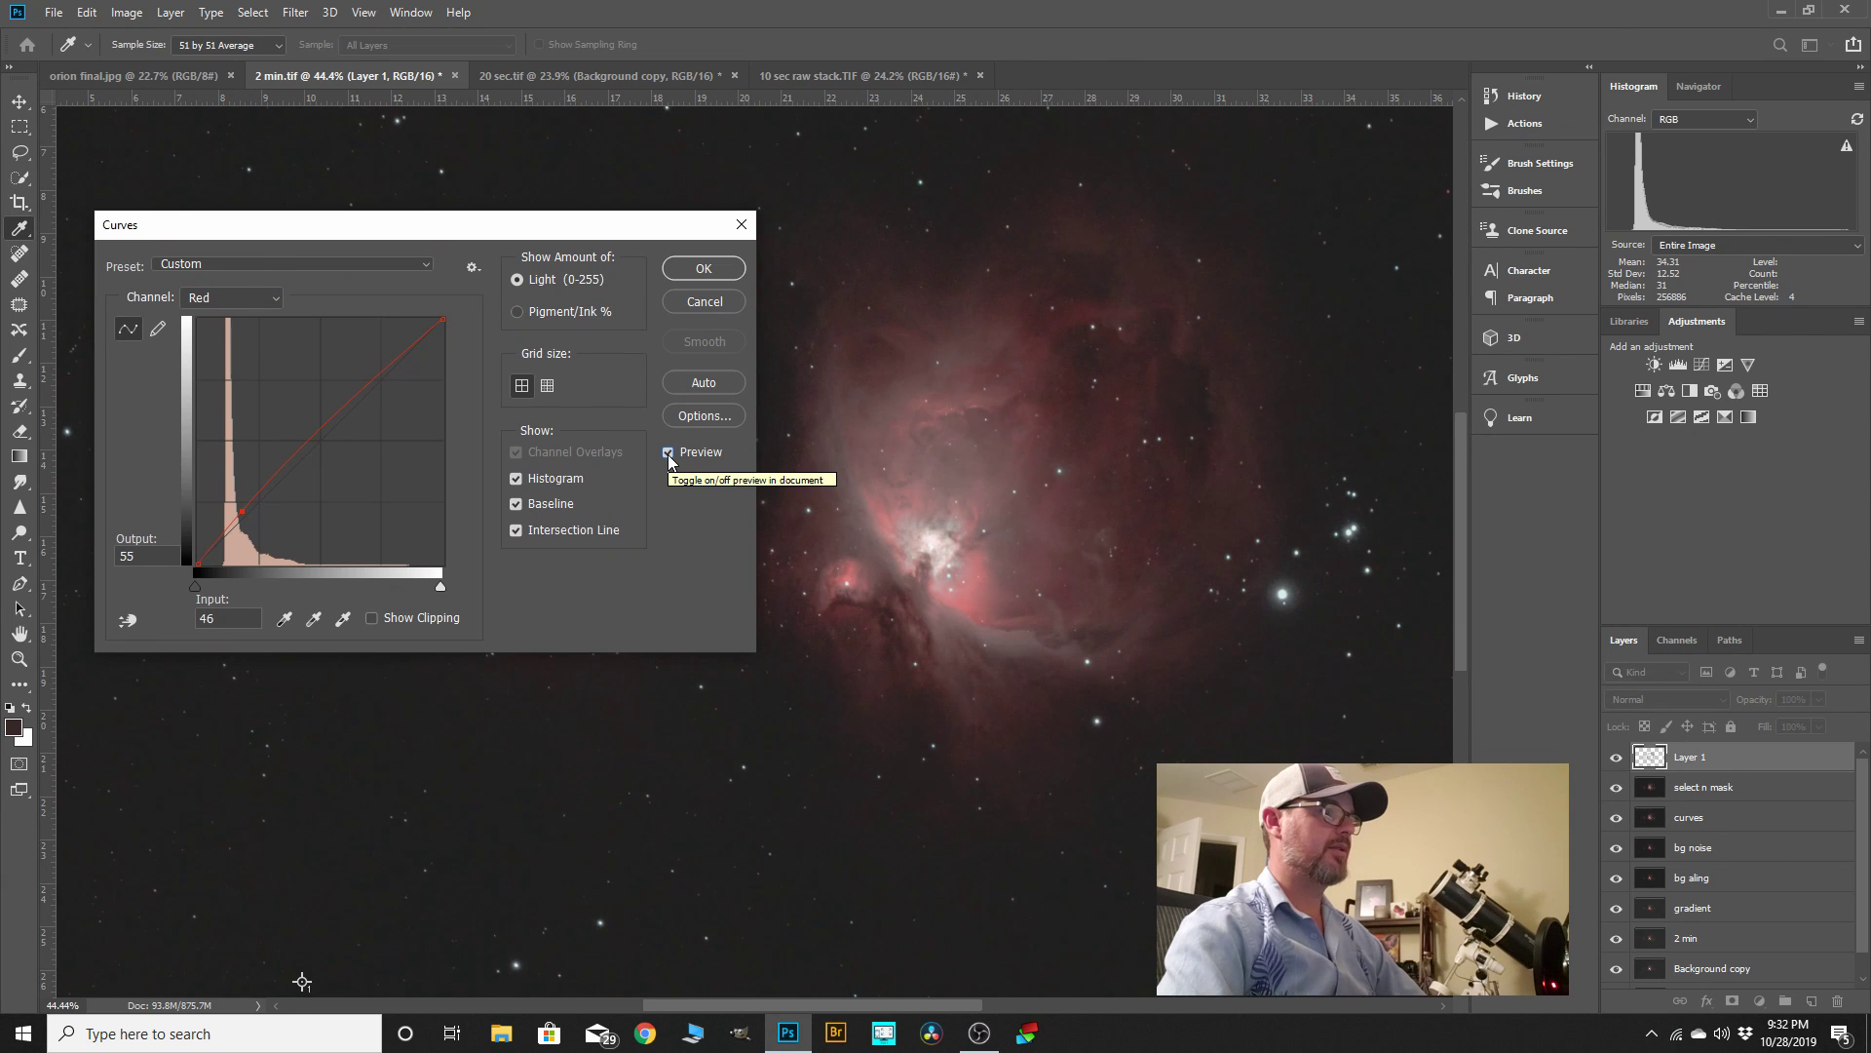
left_click(707, 275)
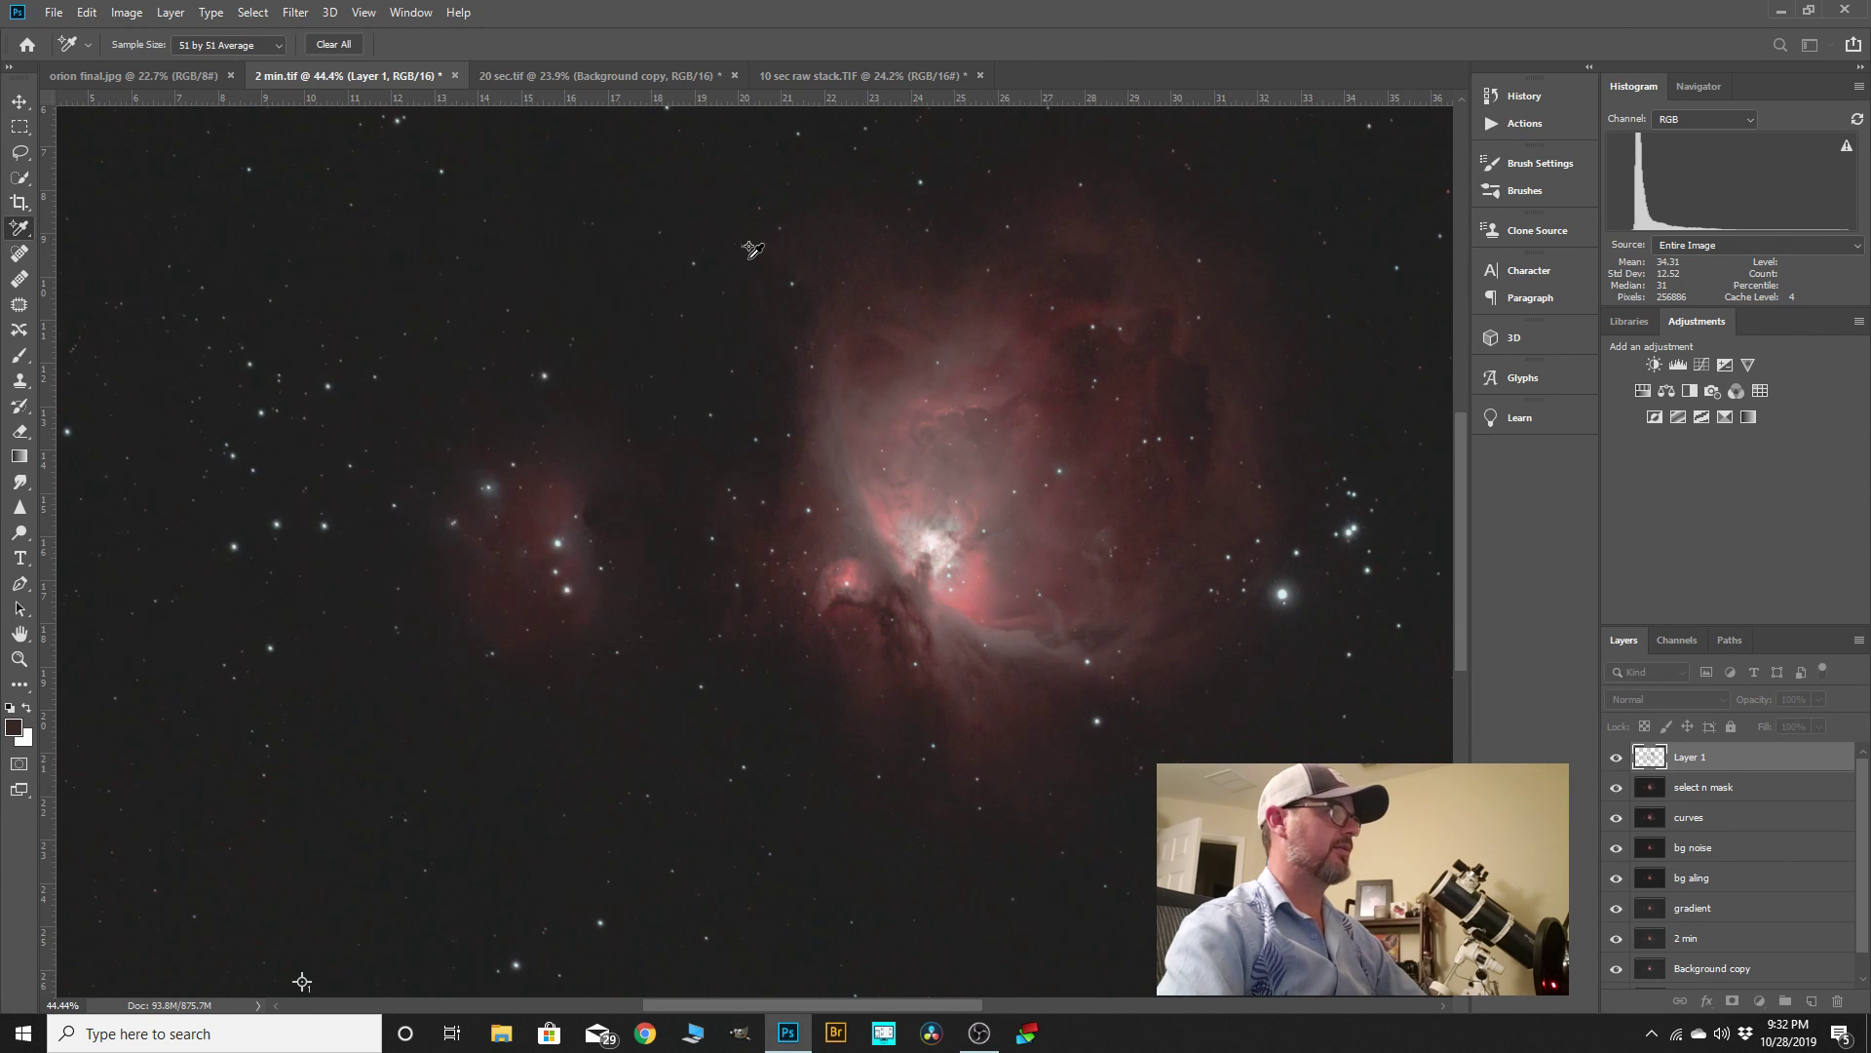
- Apply the Camera Raw filter to Layer 1 with vibrance +26 and noise reduction of luminance 20 and color 39
left_click(295, 13)
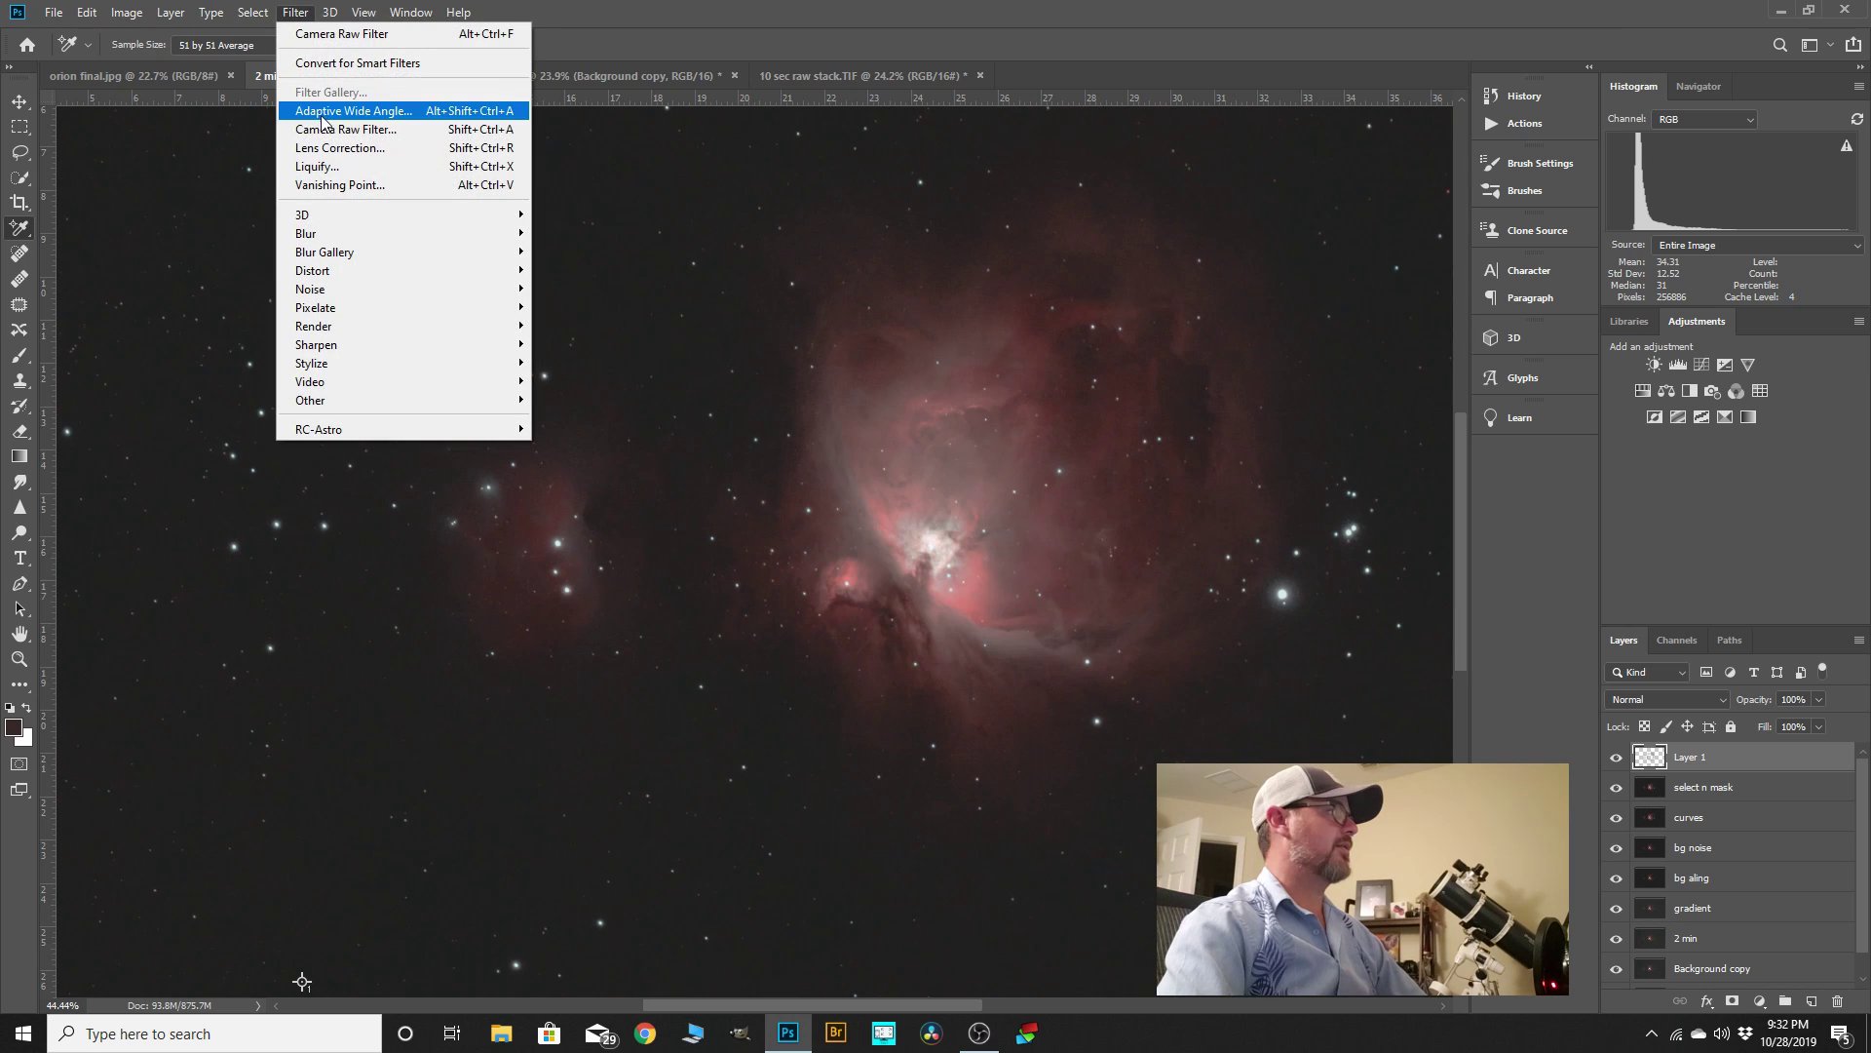
left_click(322, 128)
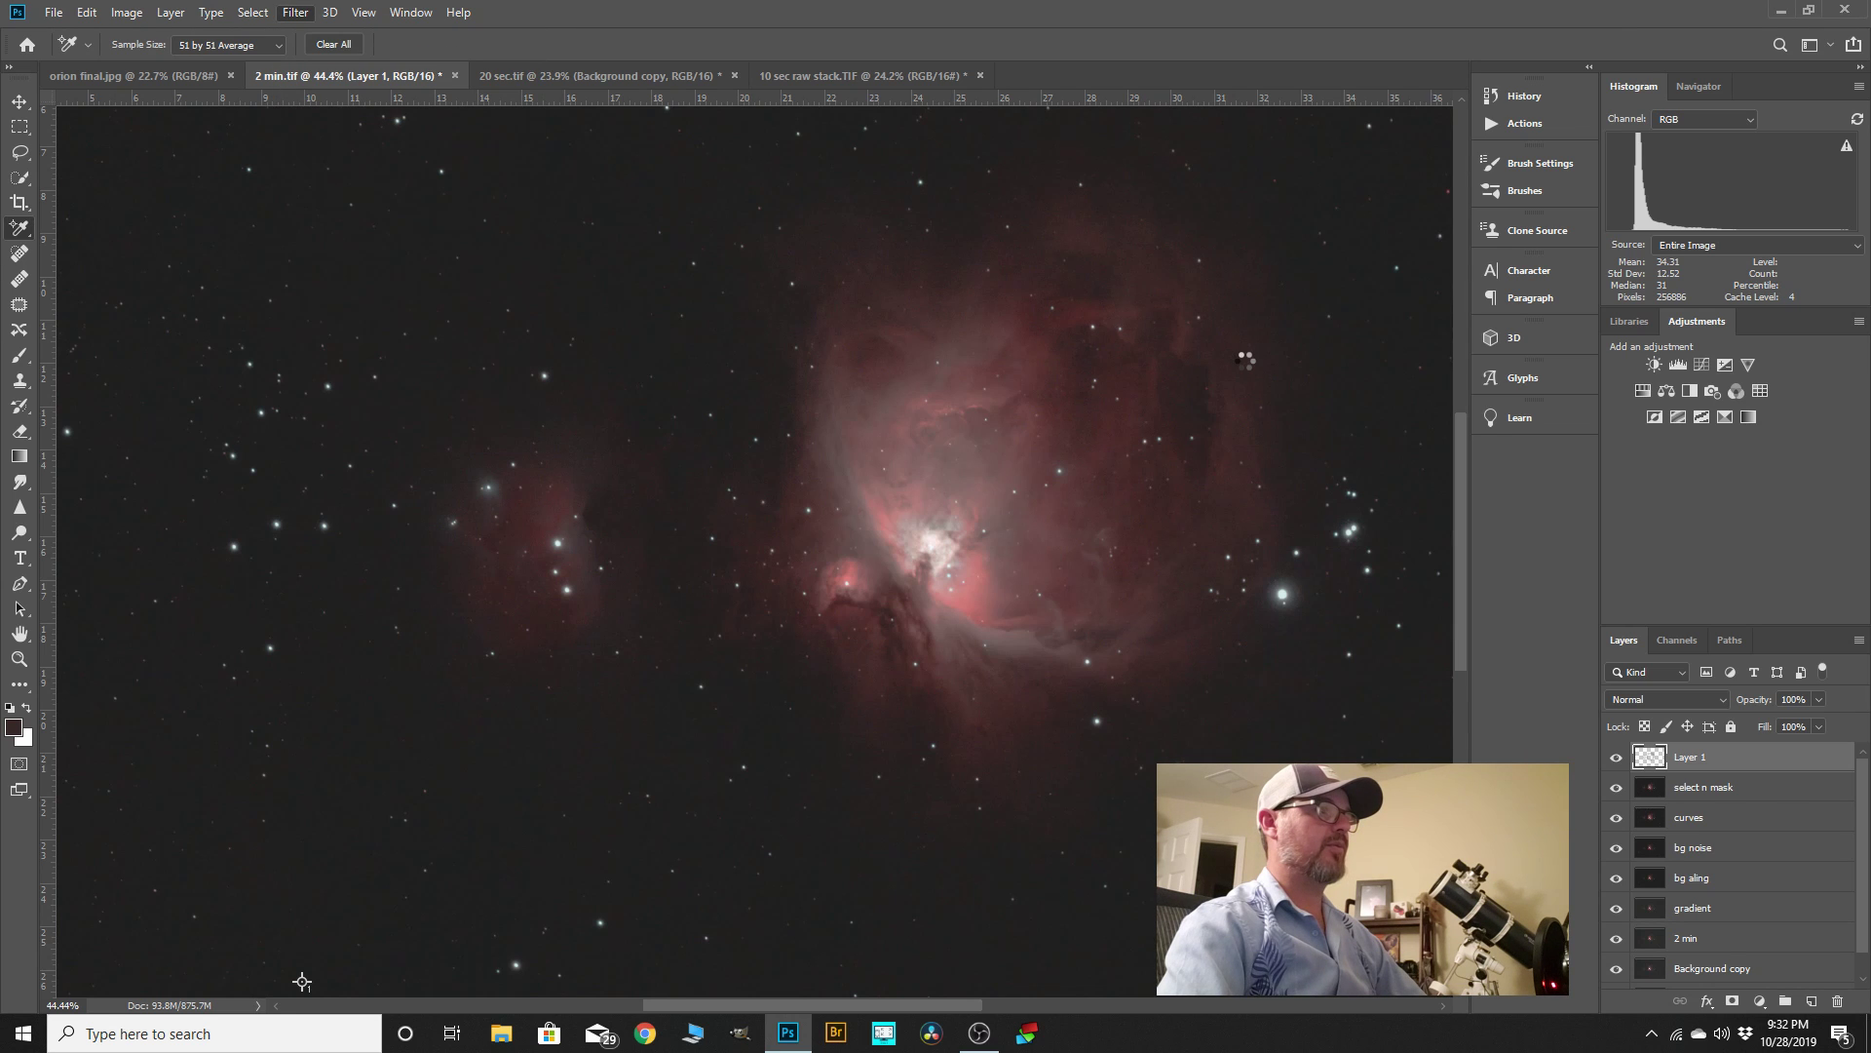
key("ctrl+shift+a")
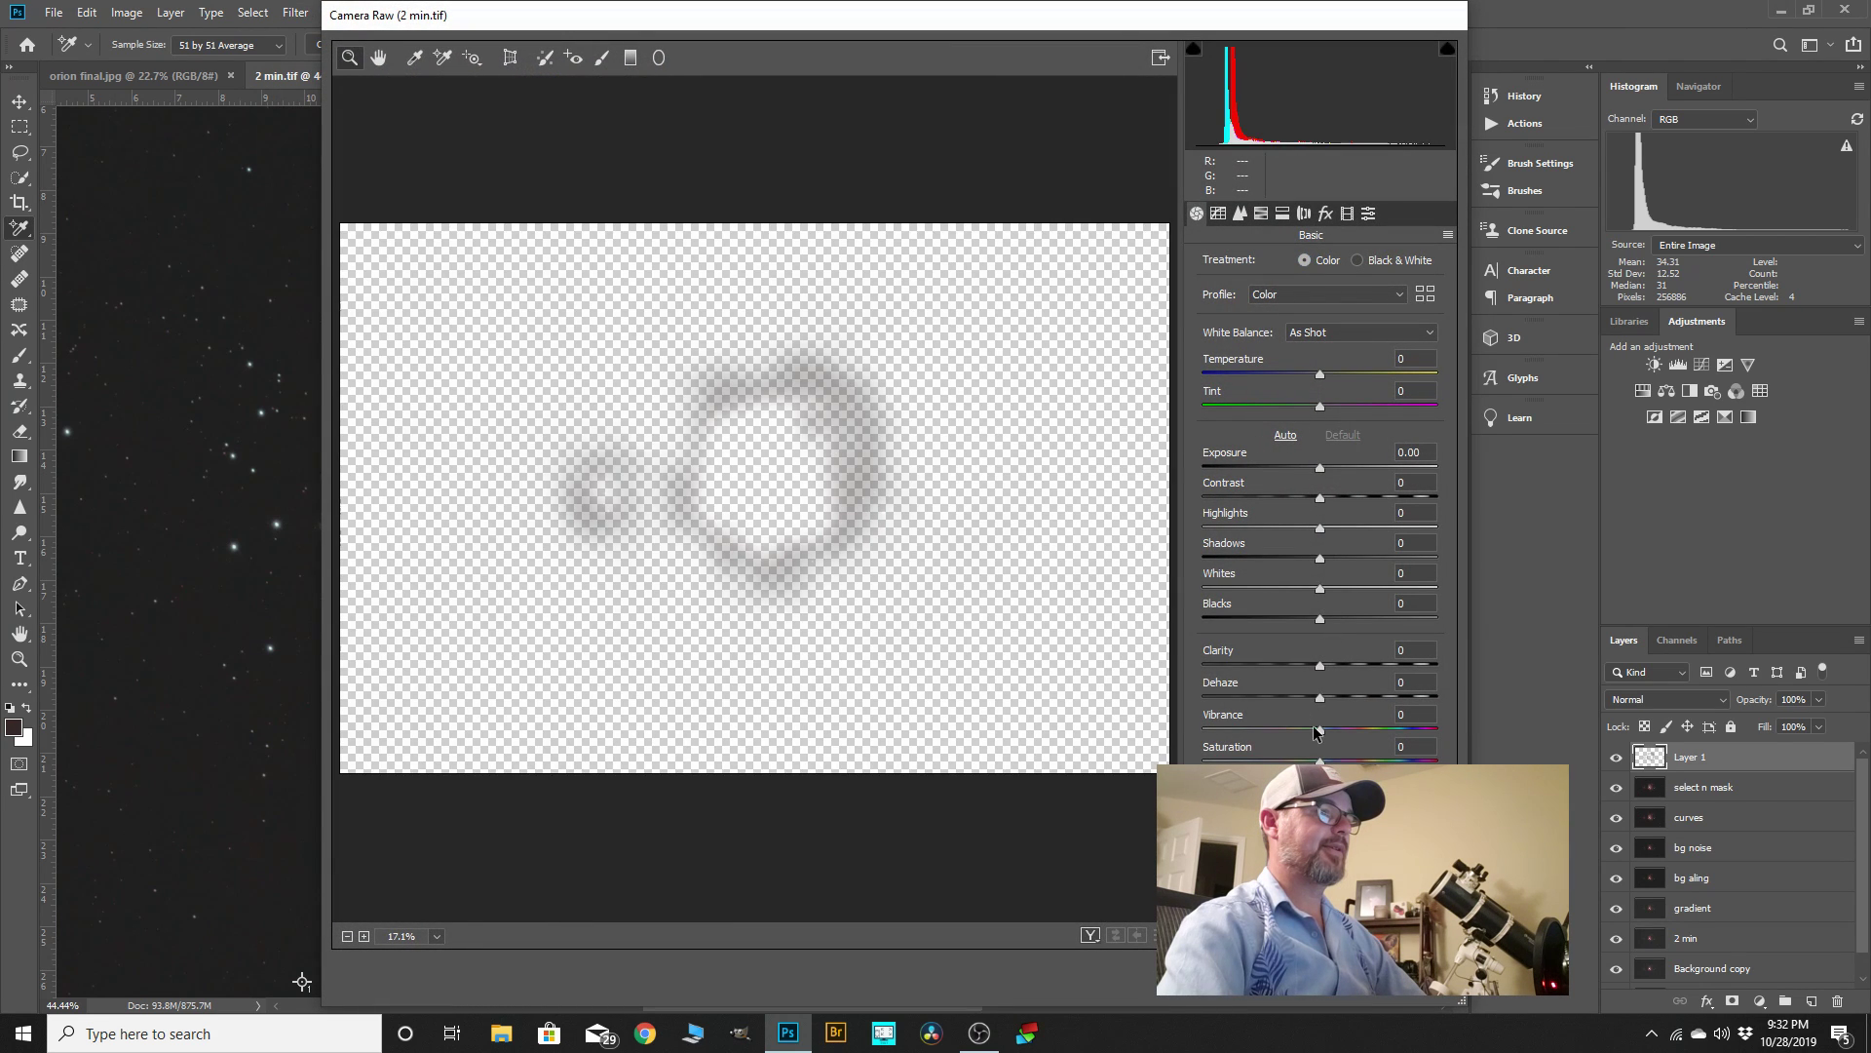
left_click_drag(1351, 736, 1352, 733)
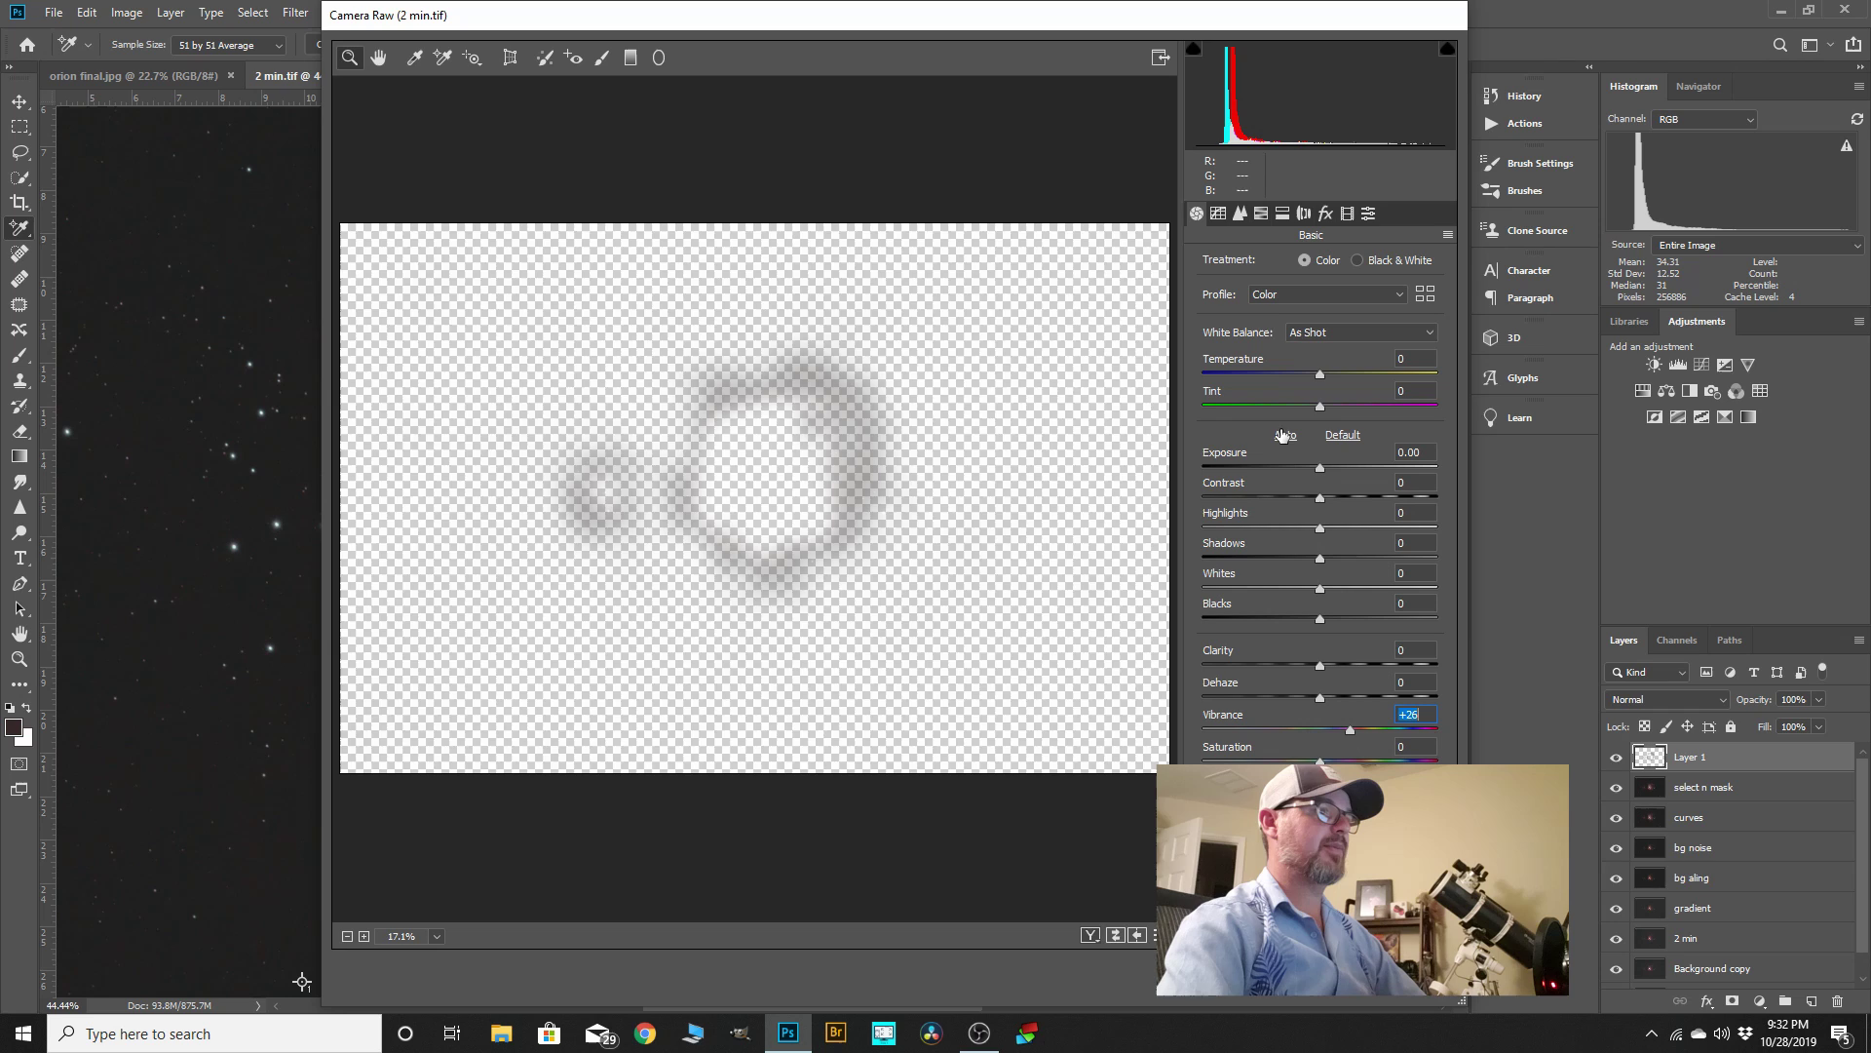
left_click(1236, 217)
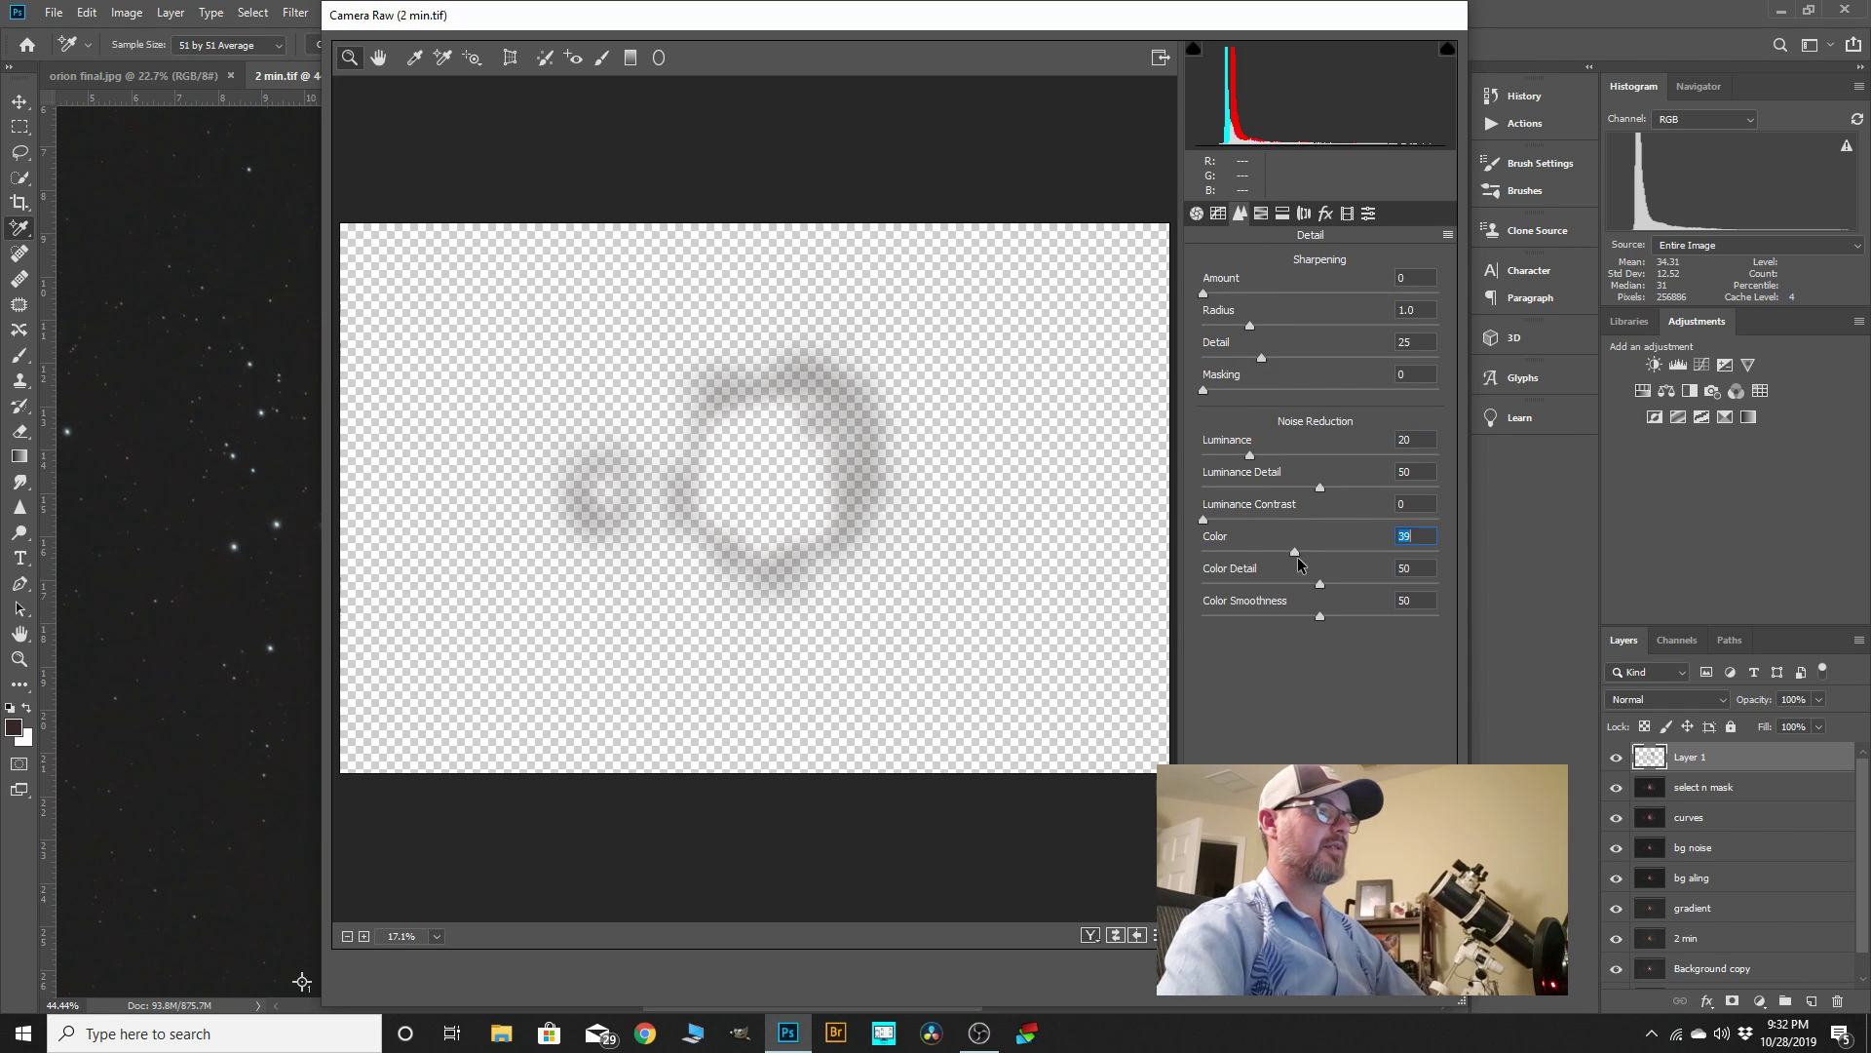
key("Return")
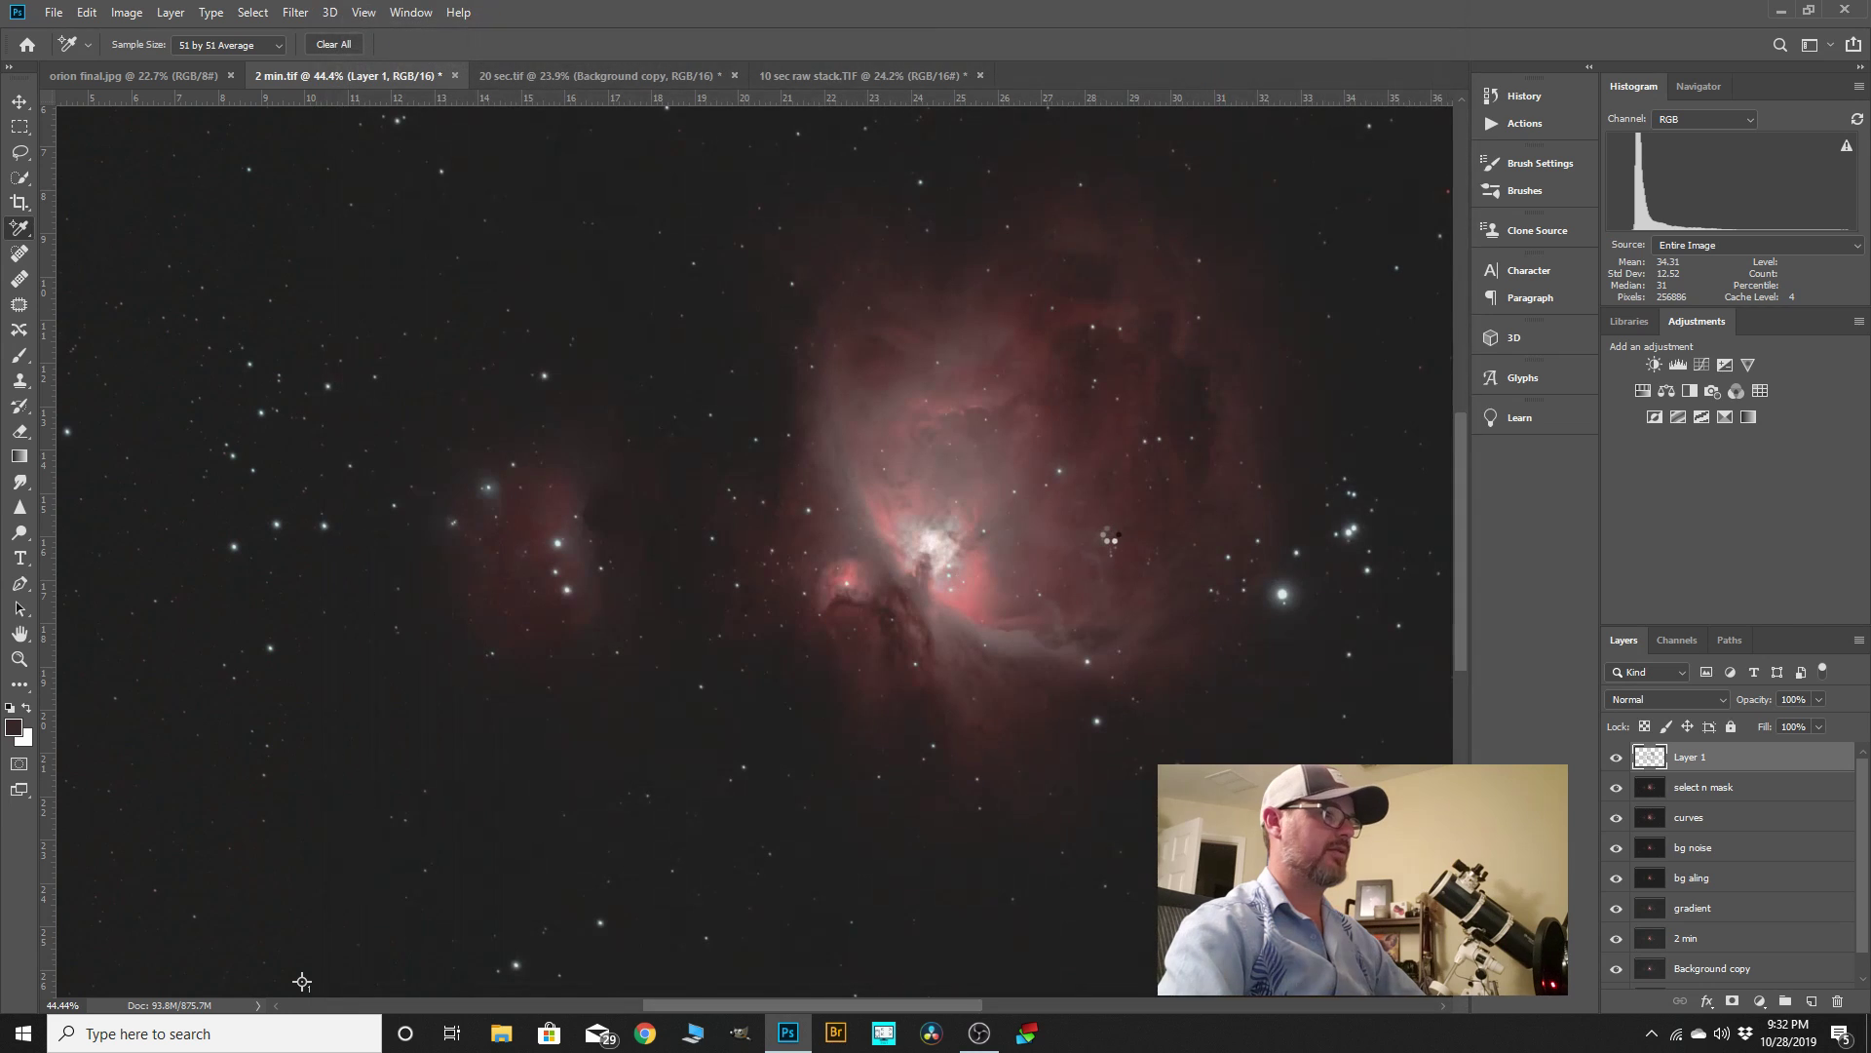
- Merge Layer 1 down into the select n mask layer
right_click(1702, 764)
left_click(1657, 764)
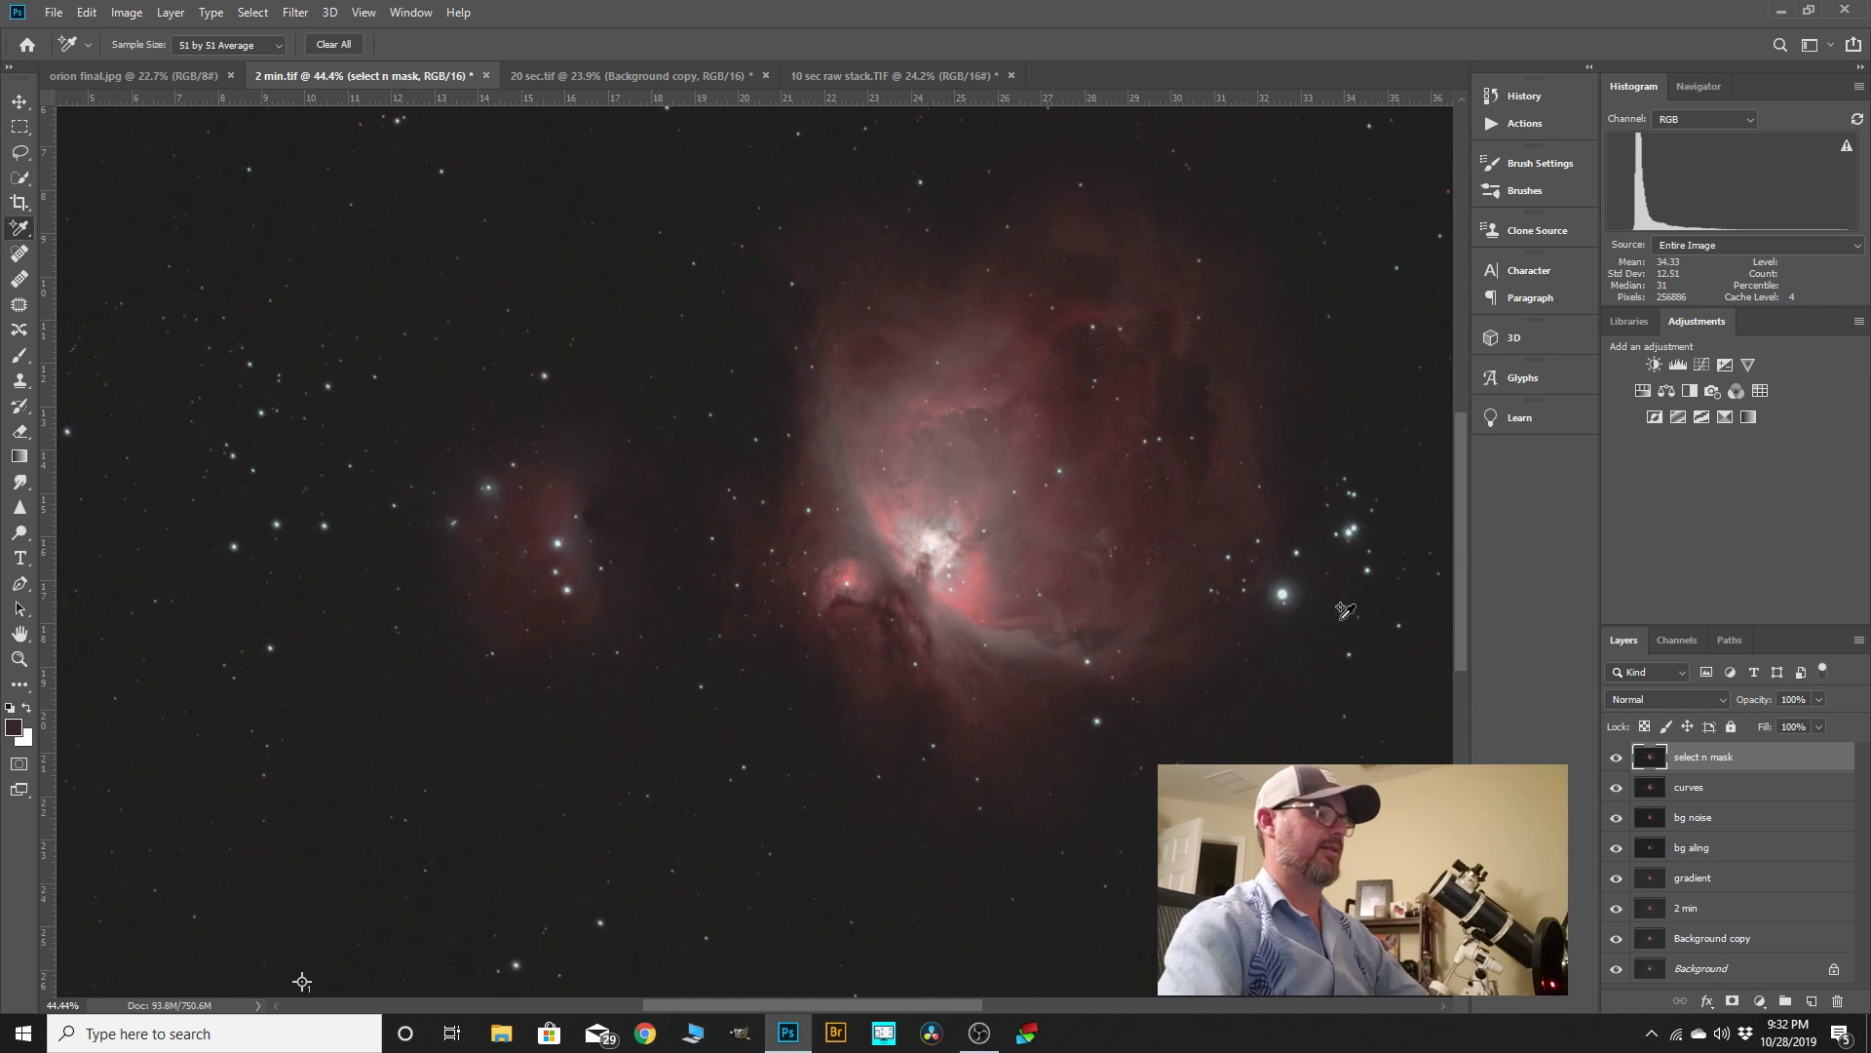
scroll(824, 610, "down", 2)
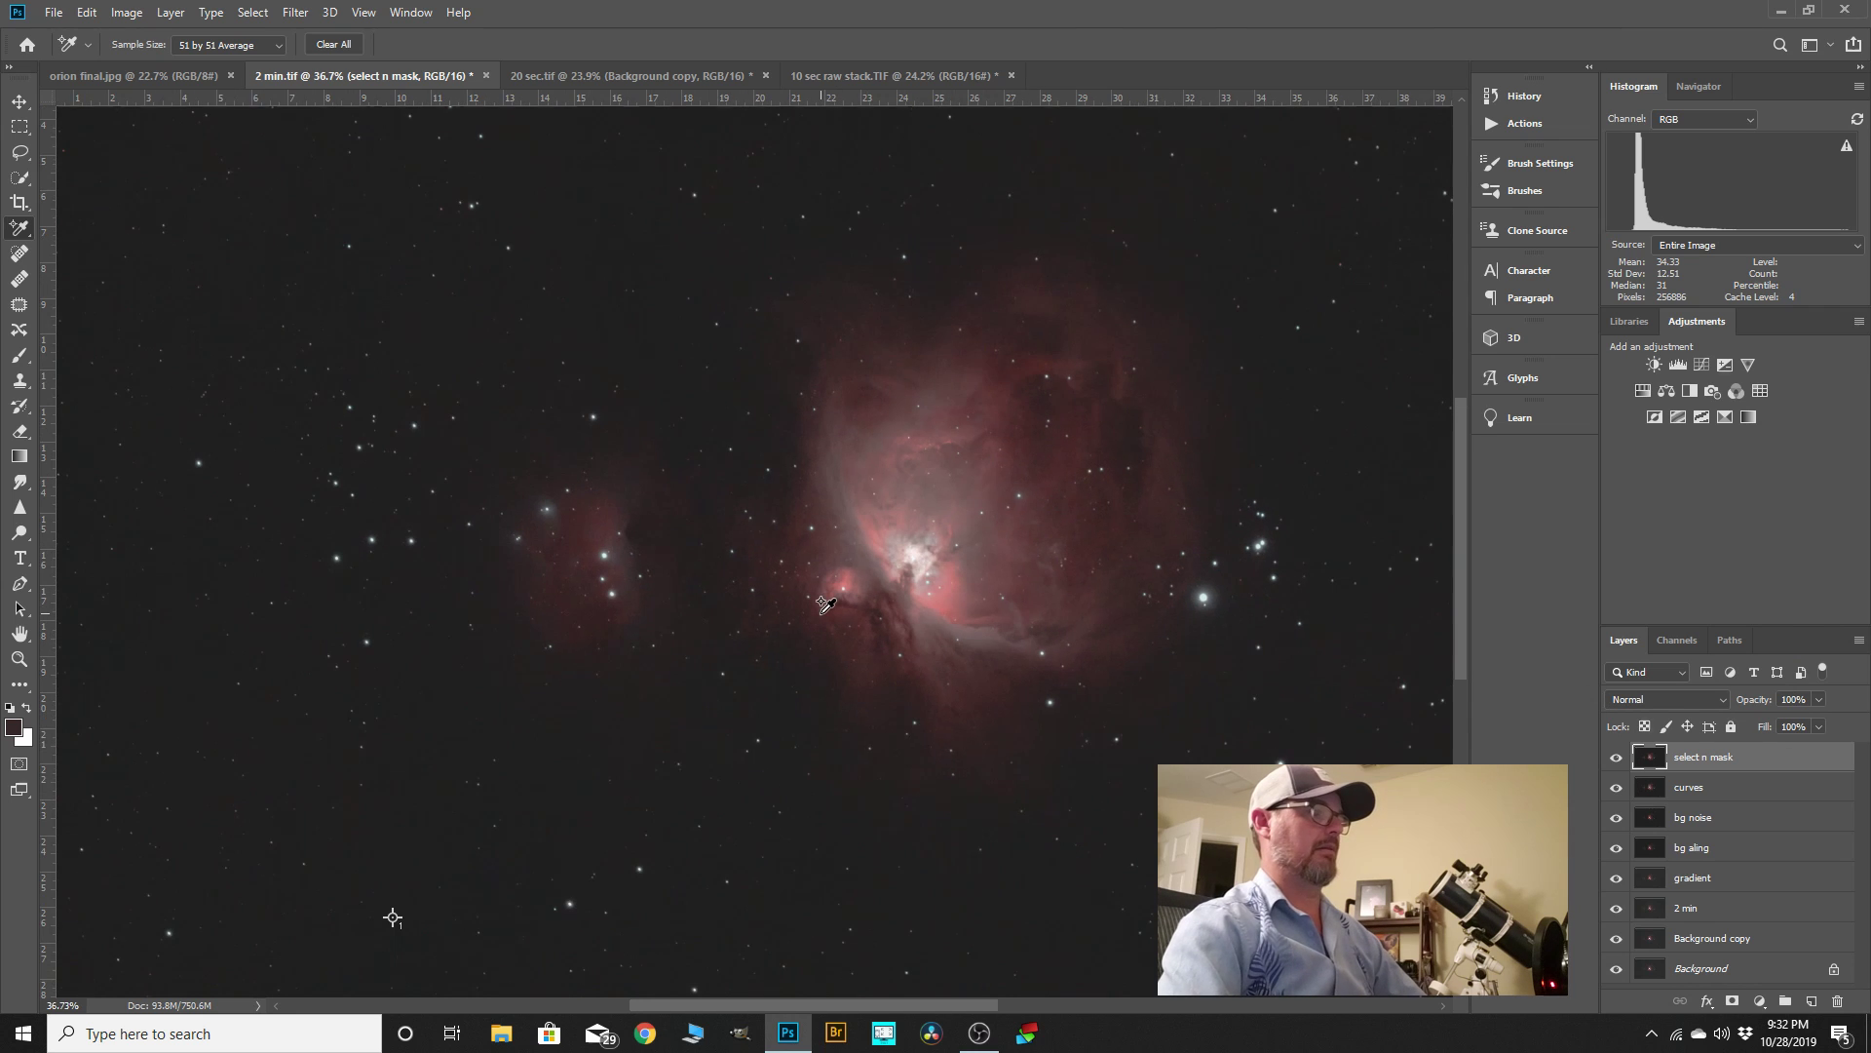
- Create a Color Range selection from the mid-brightness red nebulosity above the core, using a fuzziness of 18
left_click(253, 13)
left_click(292, 201)
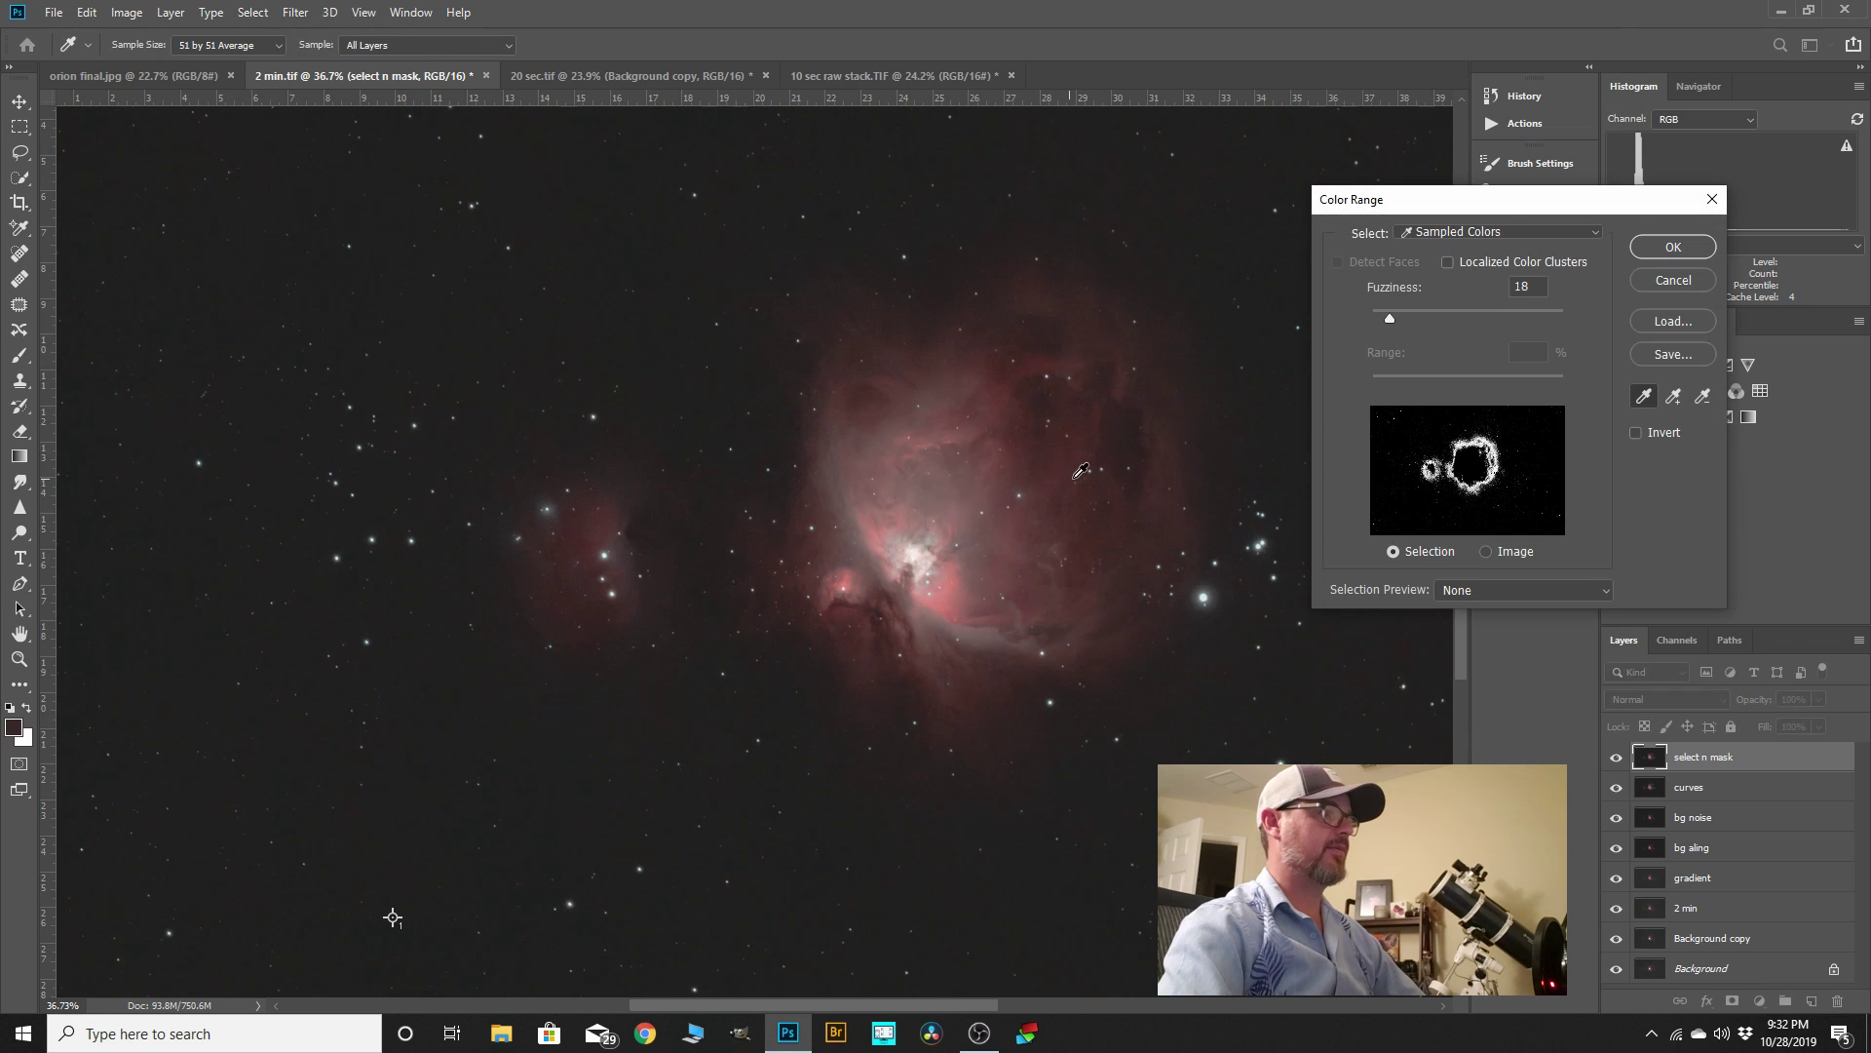
scroll(1080, 472, "up", 4)
scroll(1009, 376, "up", 3)
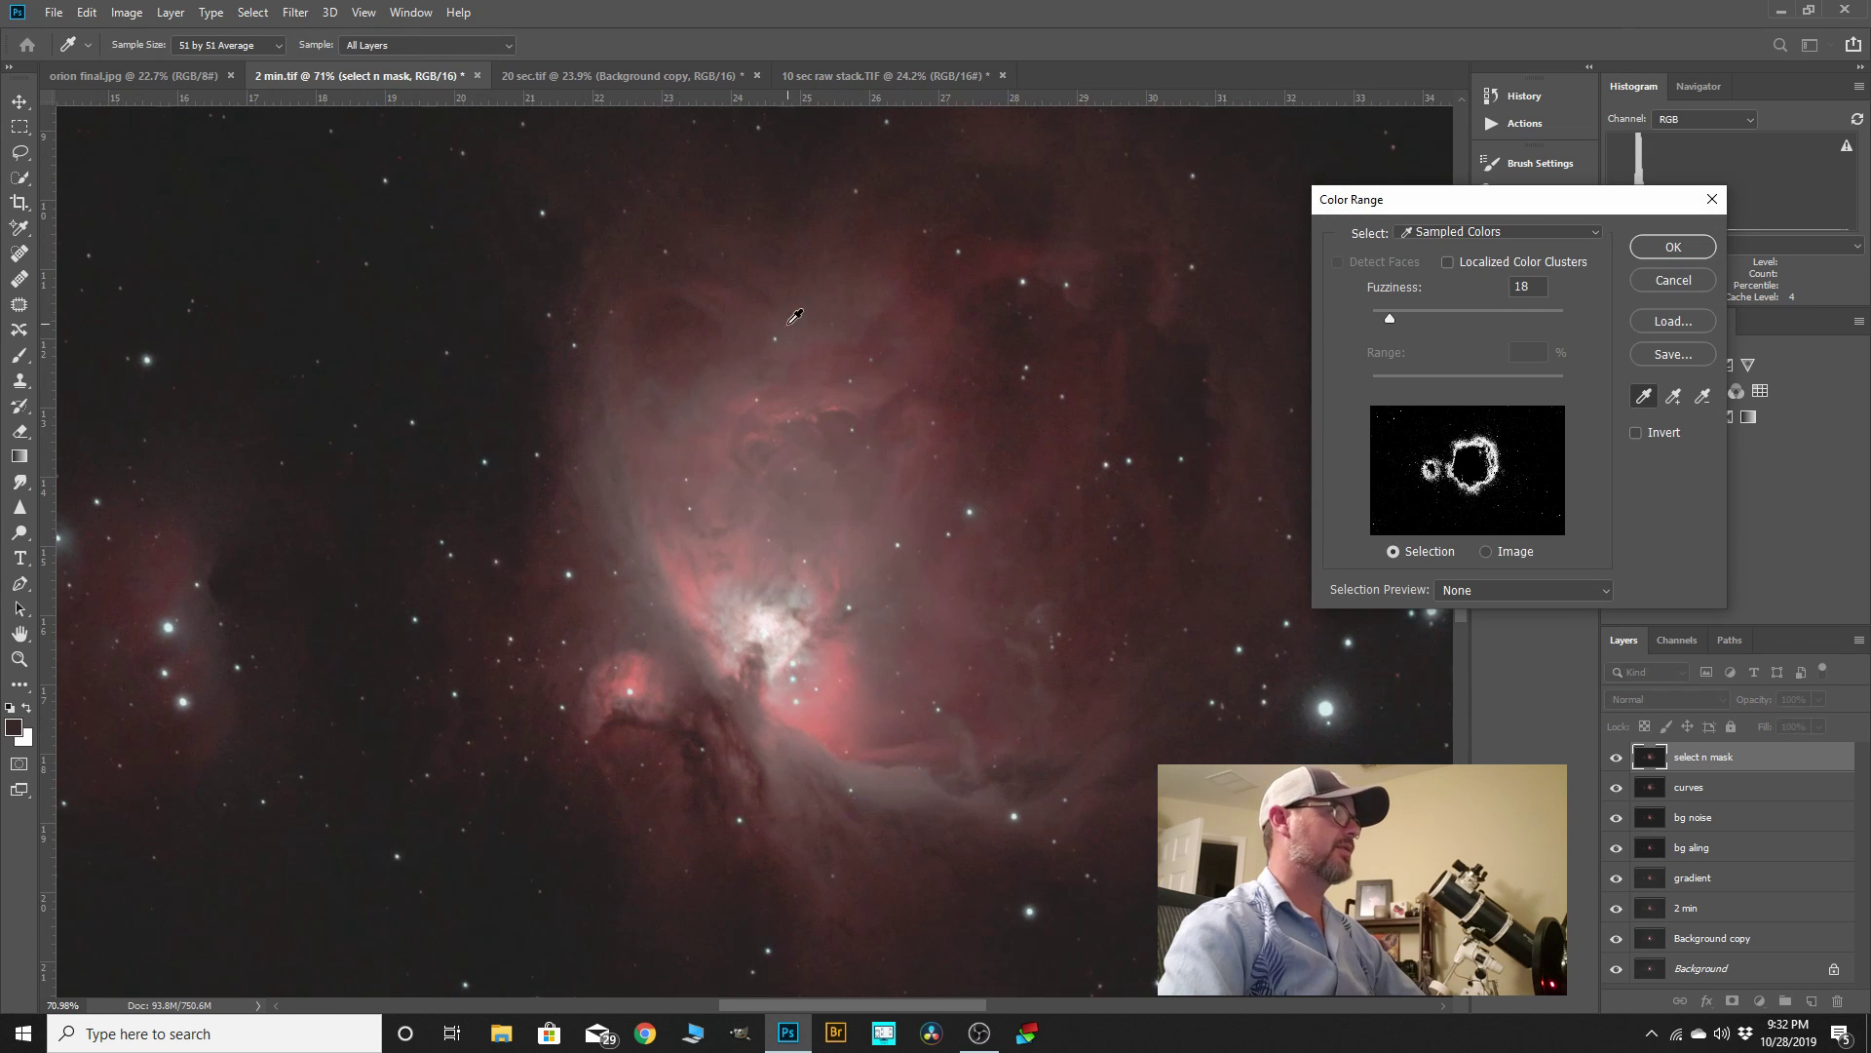
left_click(708, 299)
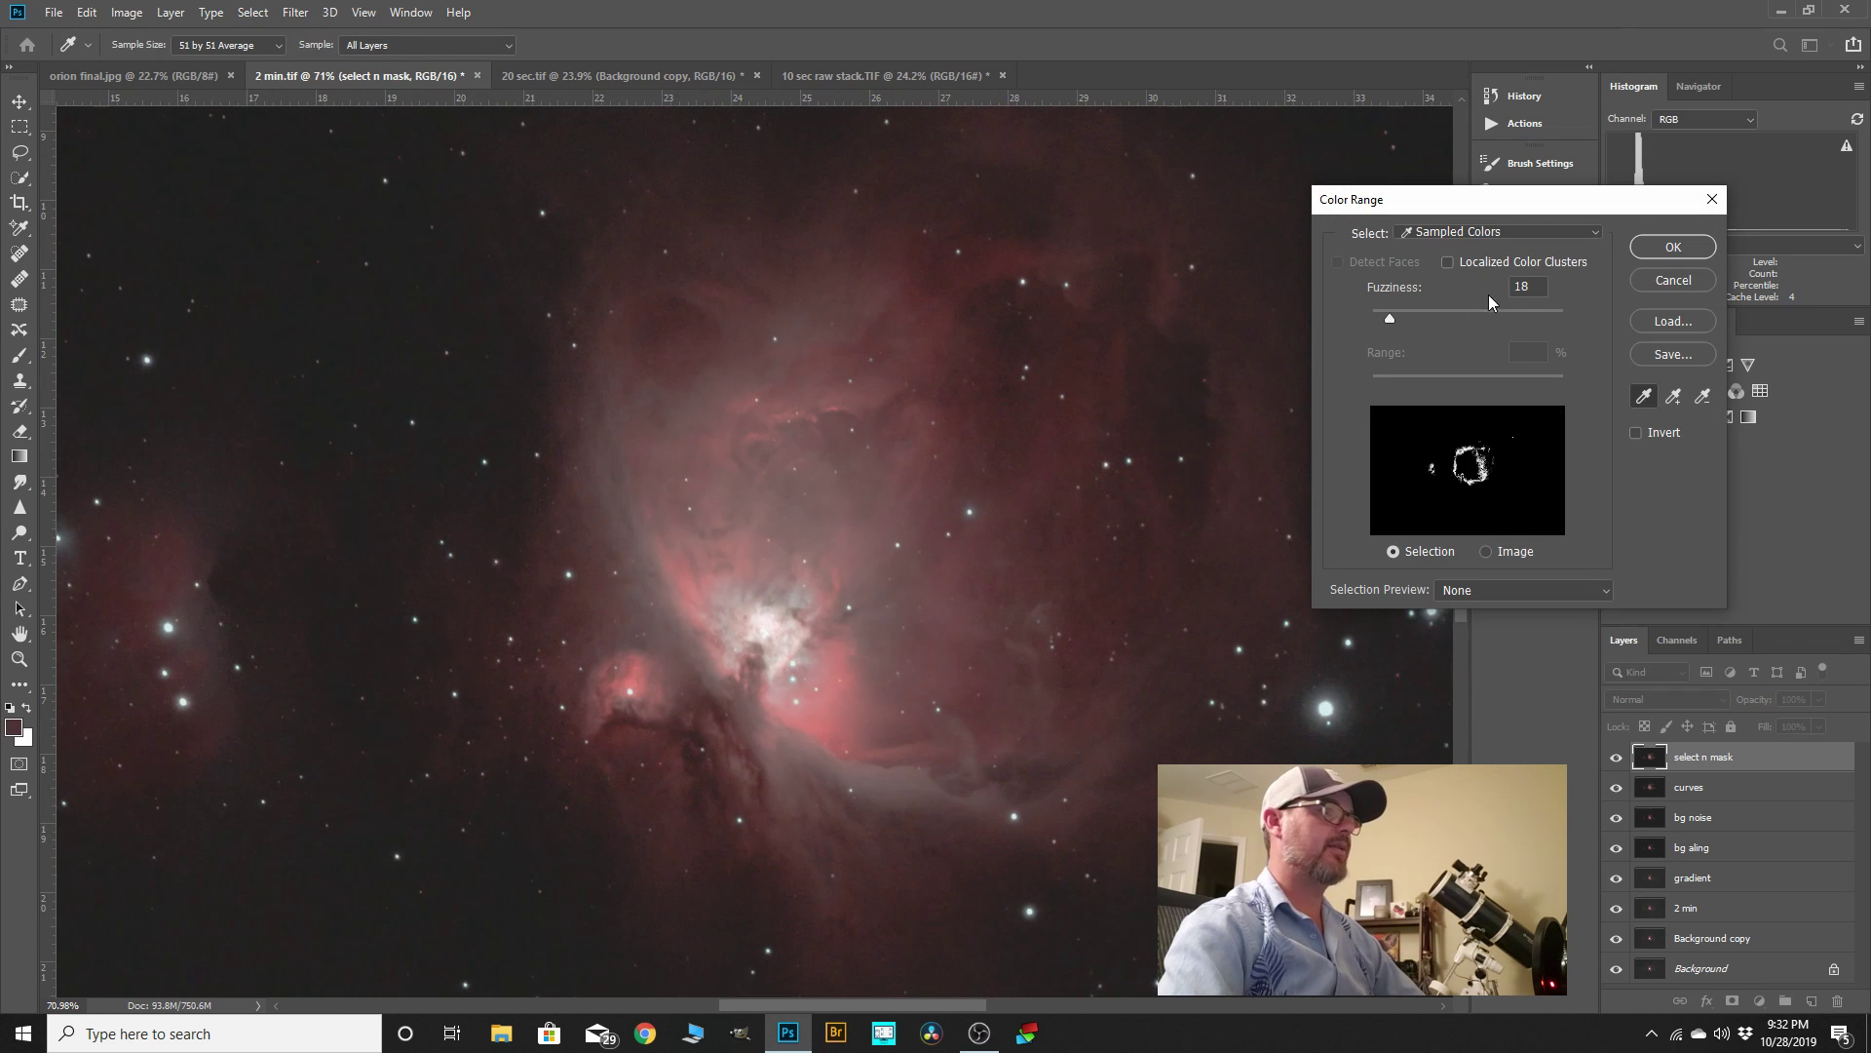
left_click(1673, 247)
scroll(965, 314, "down", 2)
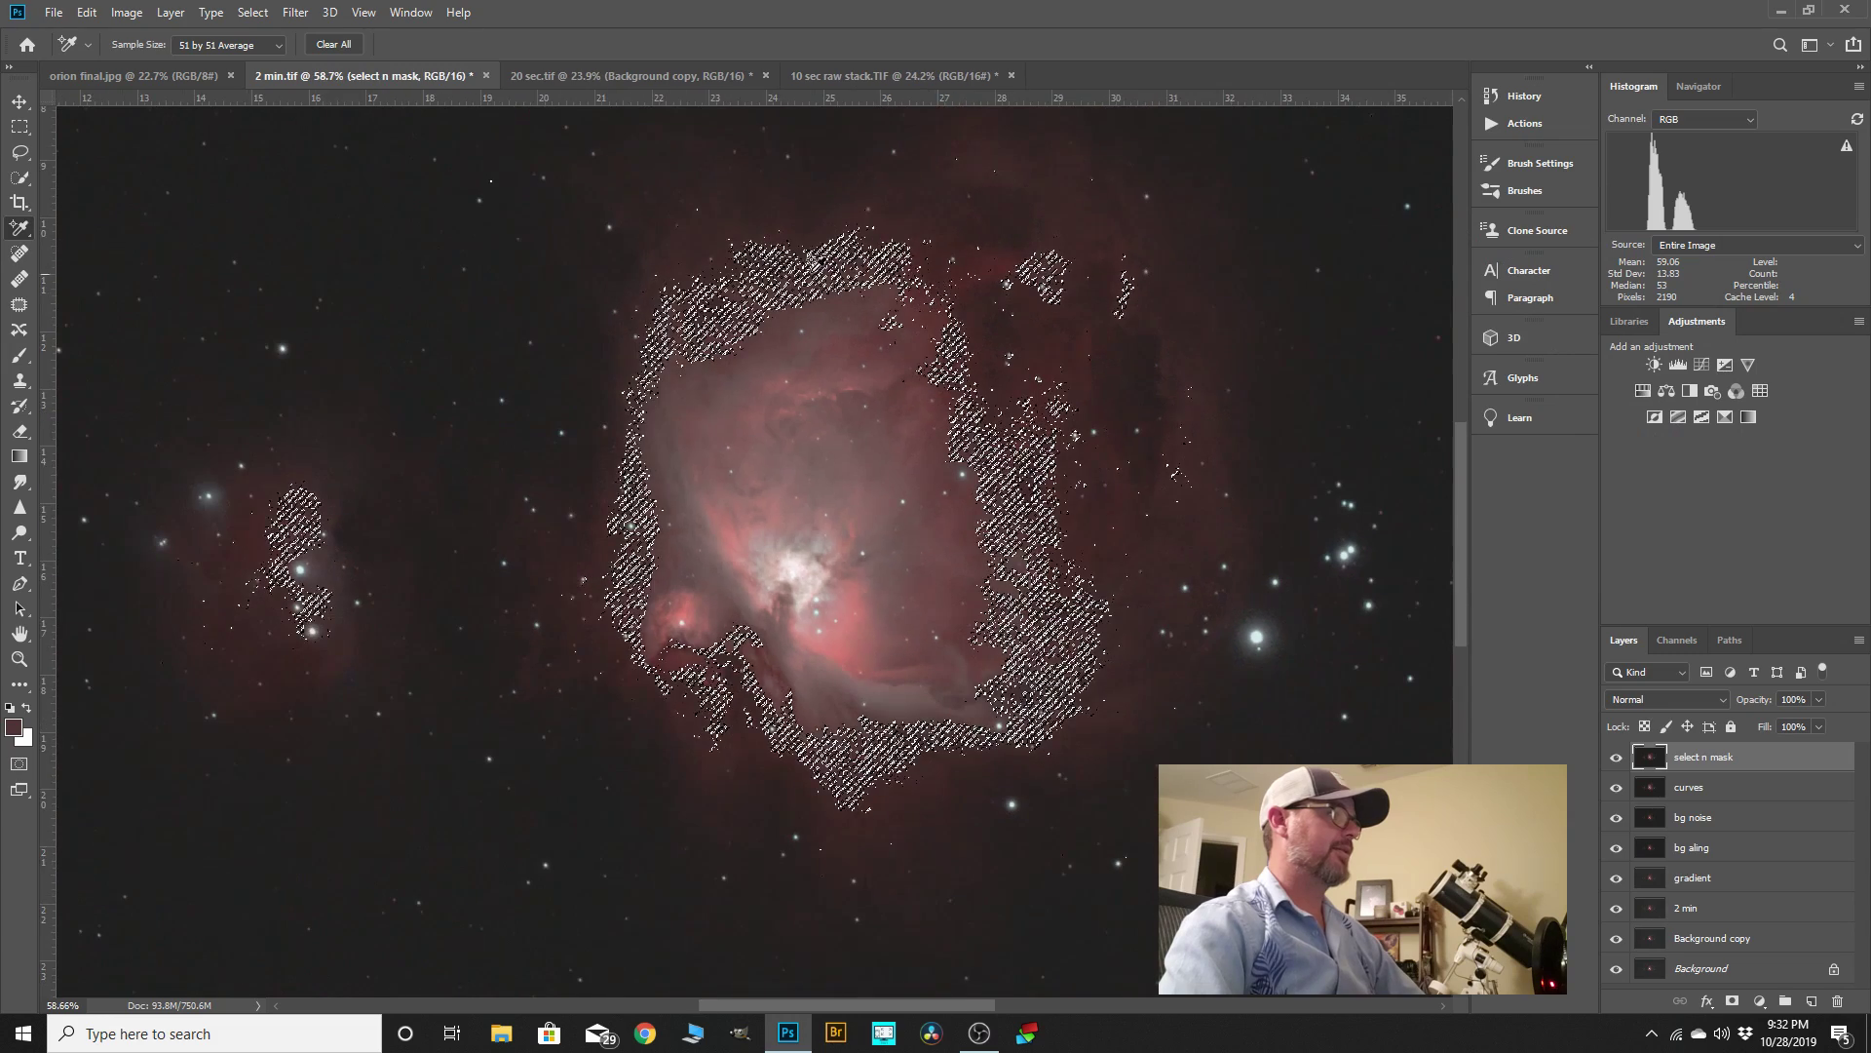
scroll(994, 303, "down", 2)
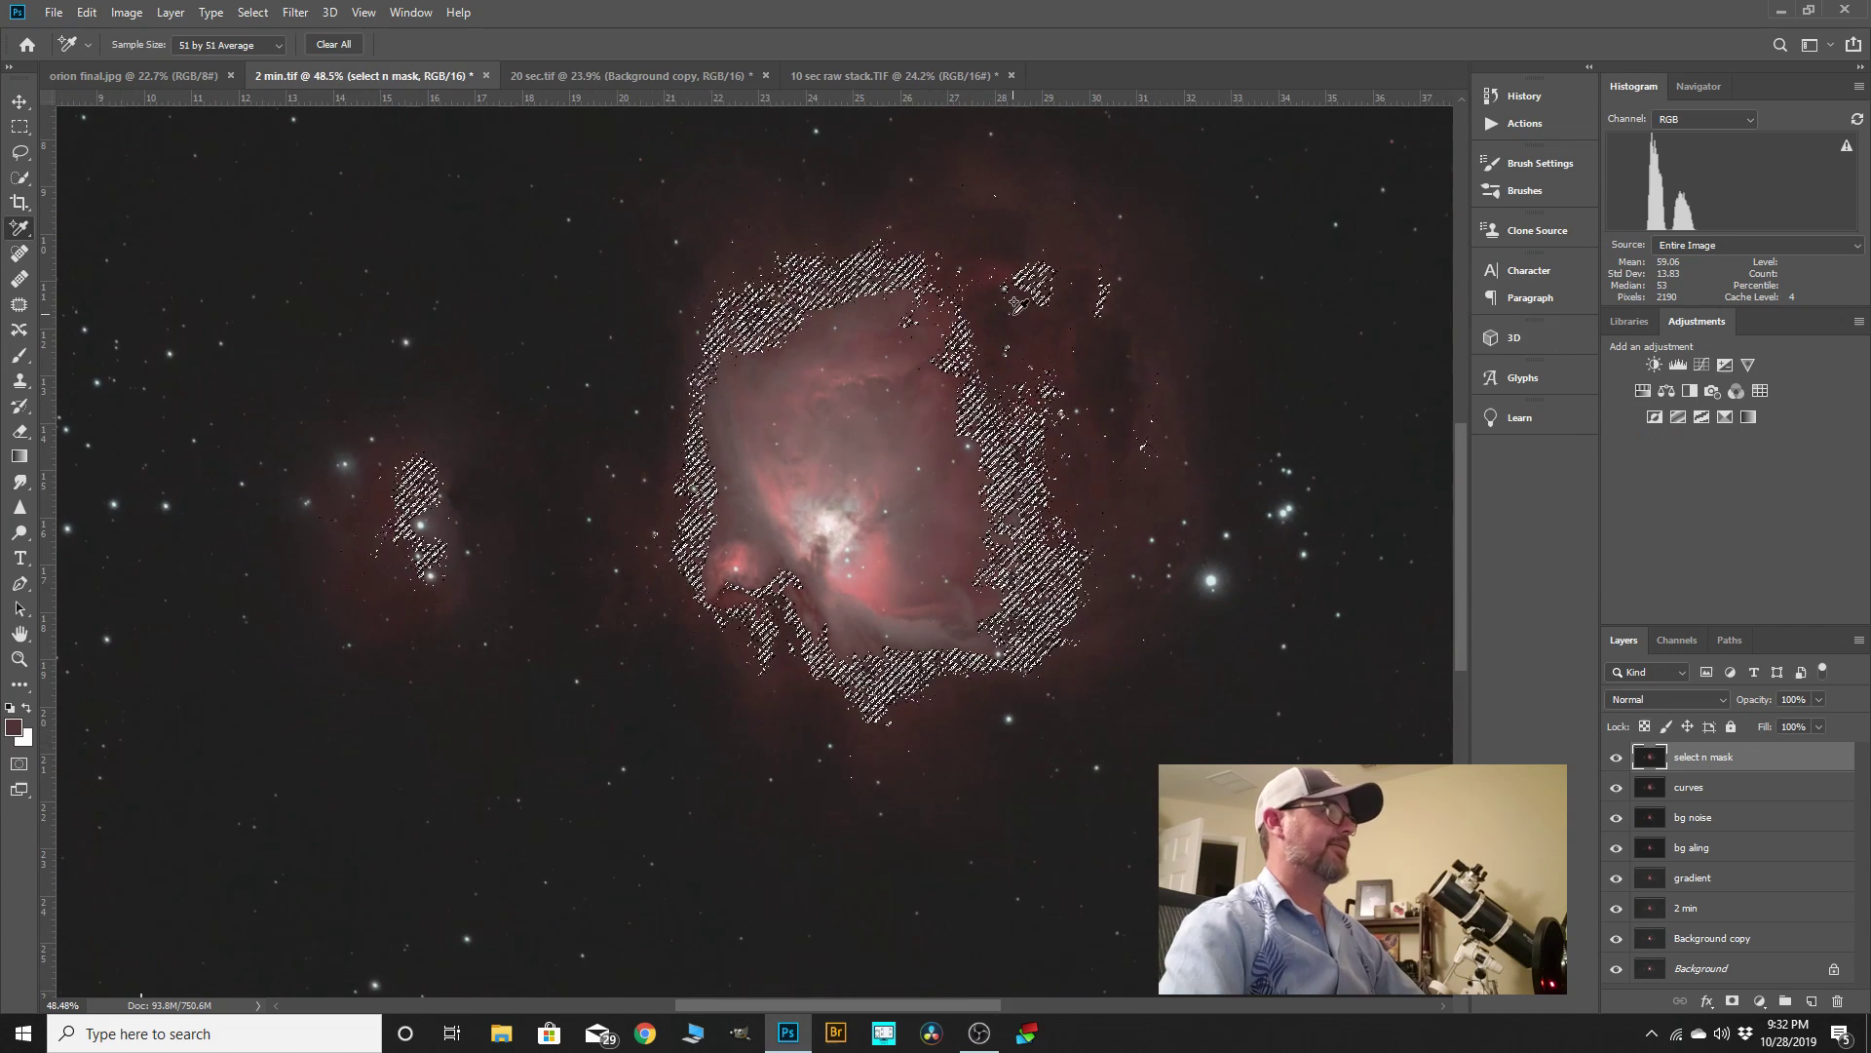
- Refine the mid-brightness nebula selection in Select and Mask on a black-and-white view with a 44.1 px feather, and apply it
left_click(252, 12)
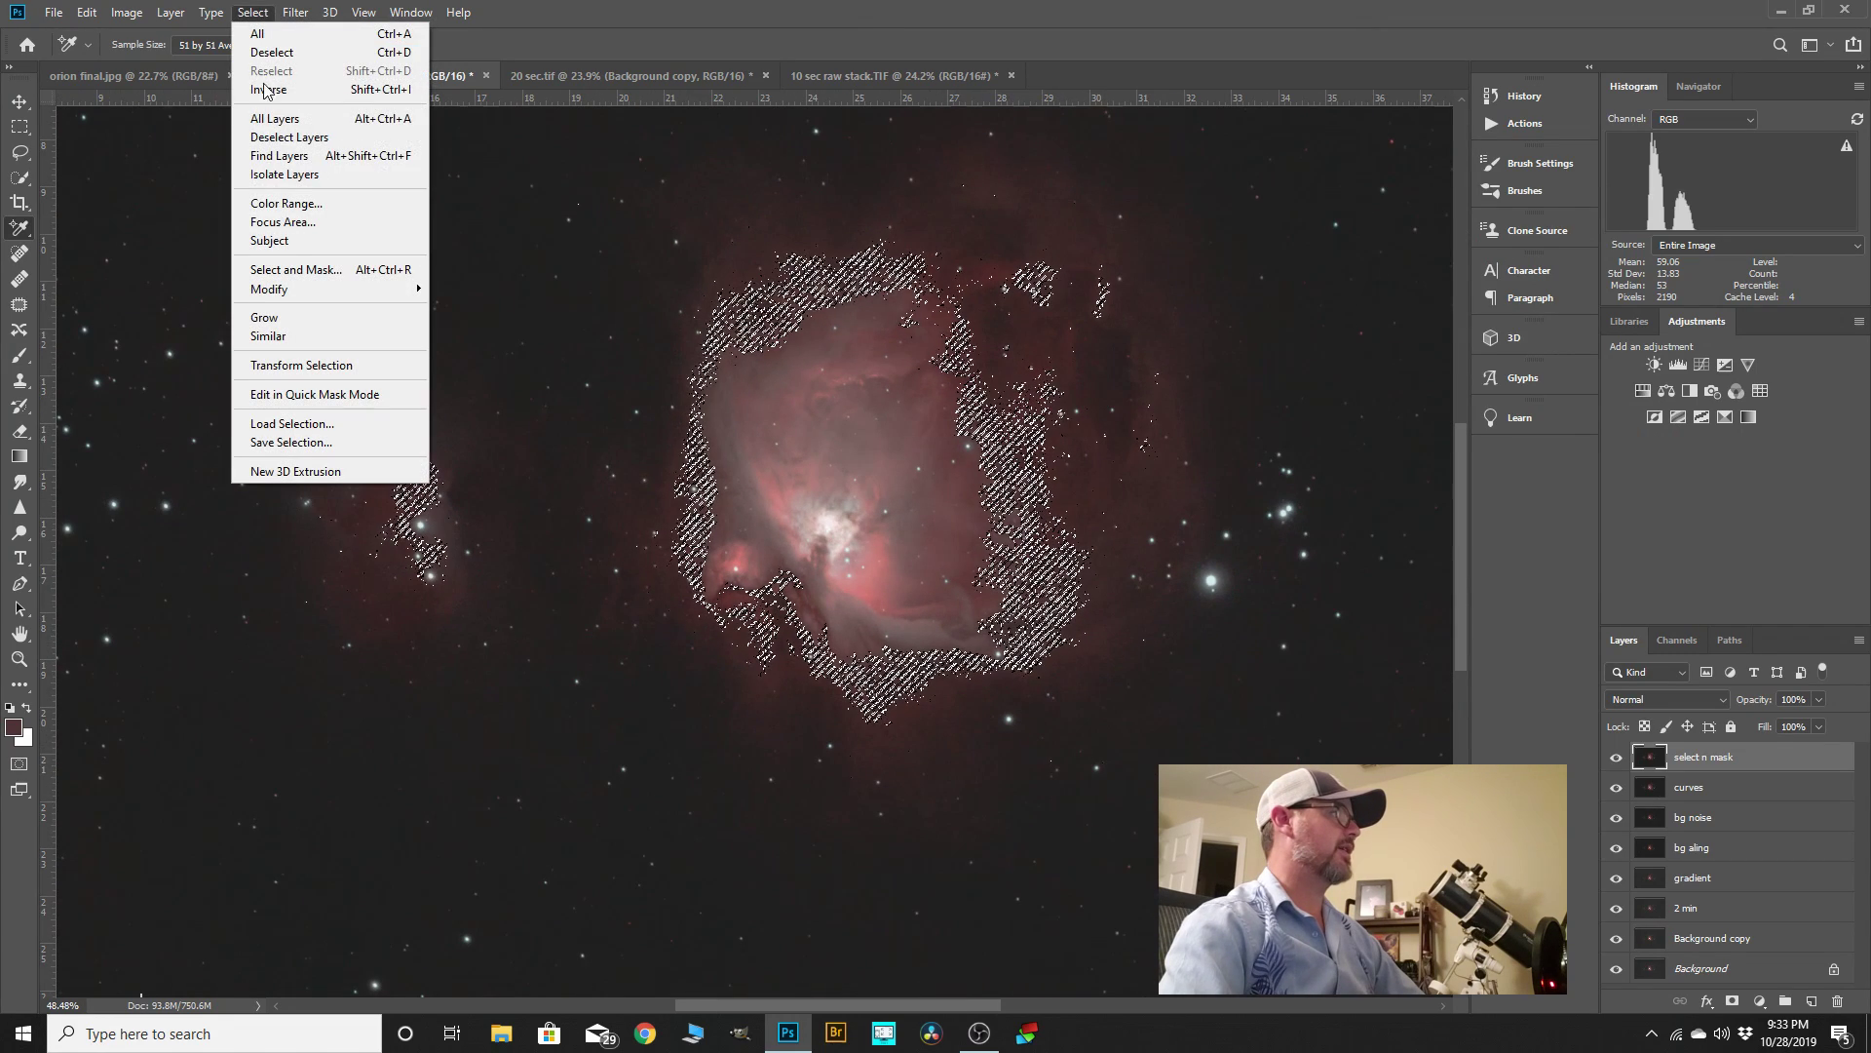
left_click(293, 269)
key("k")
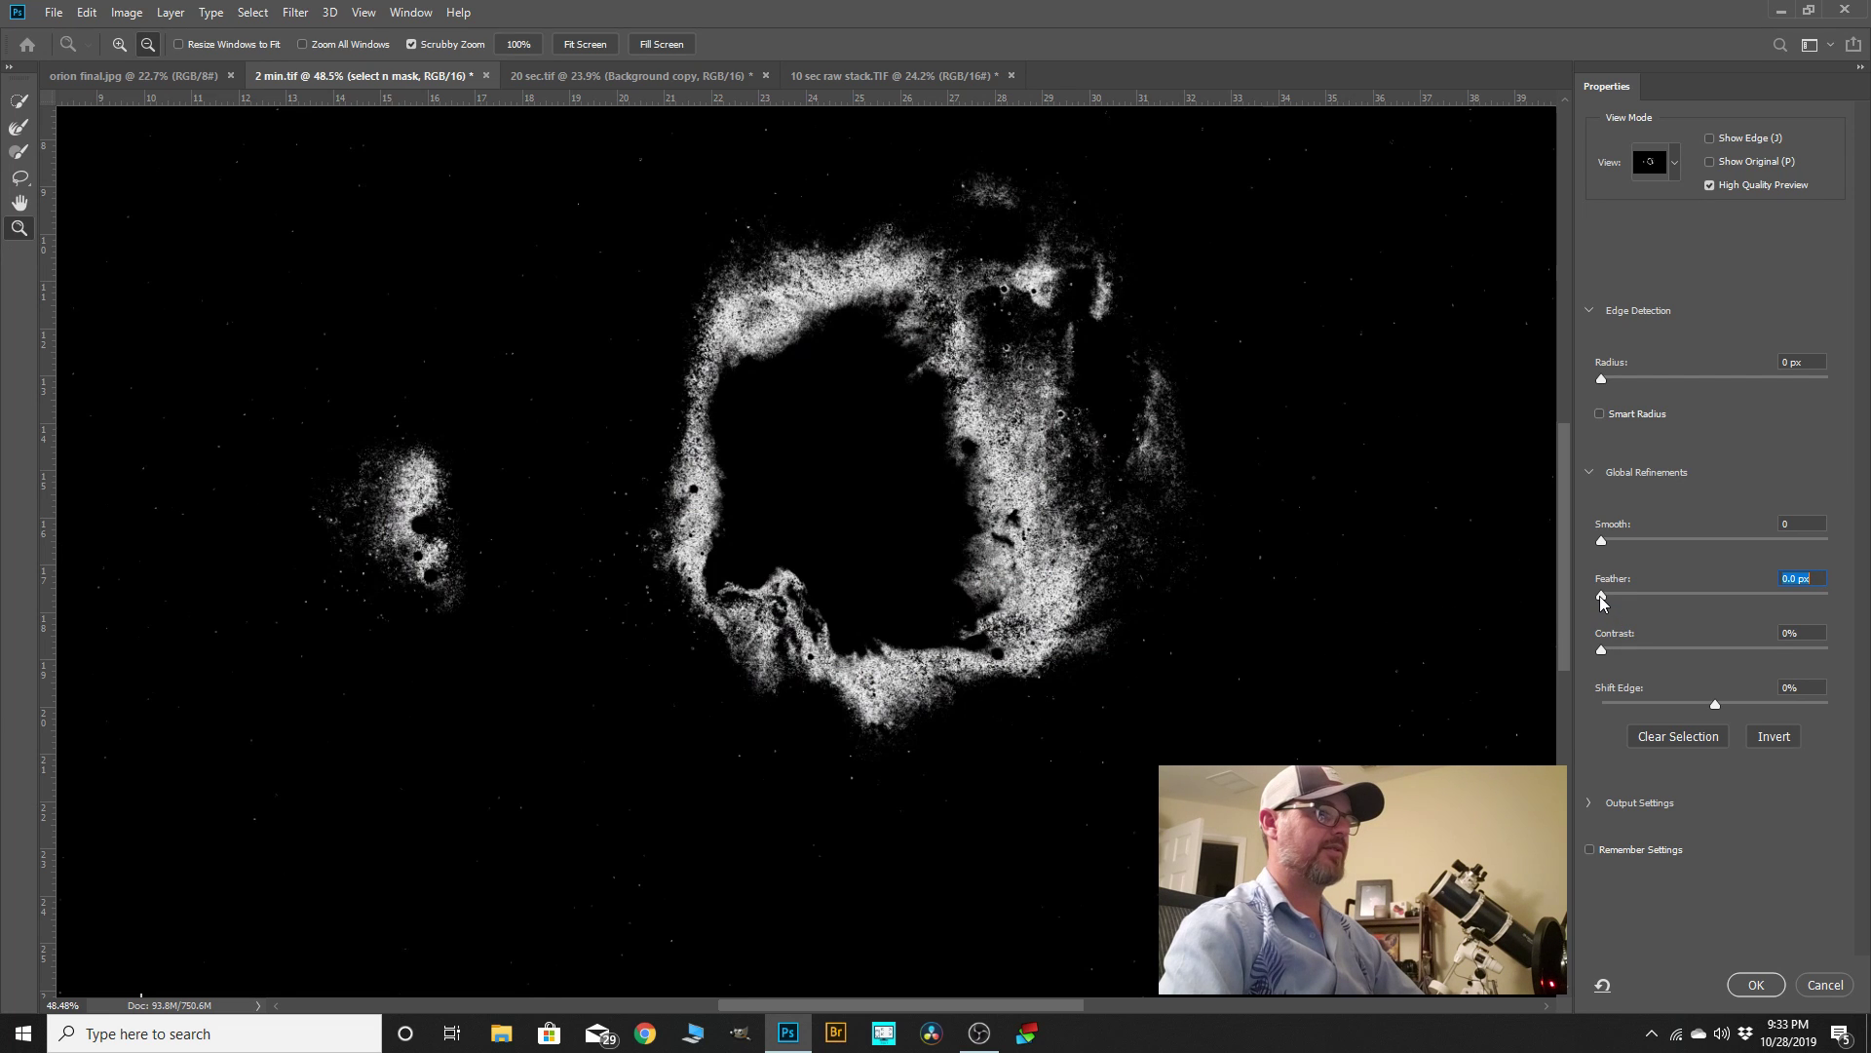
left_click_drag(1632, 599, 1721, 599)
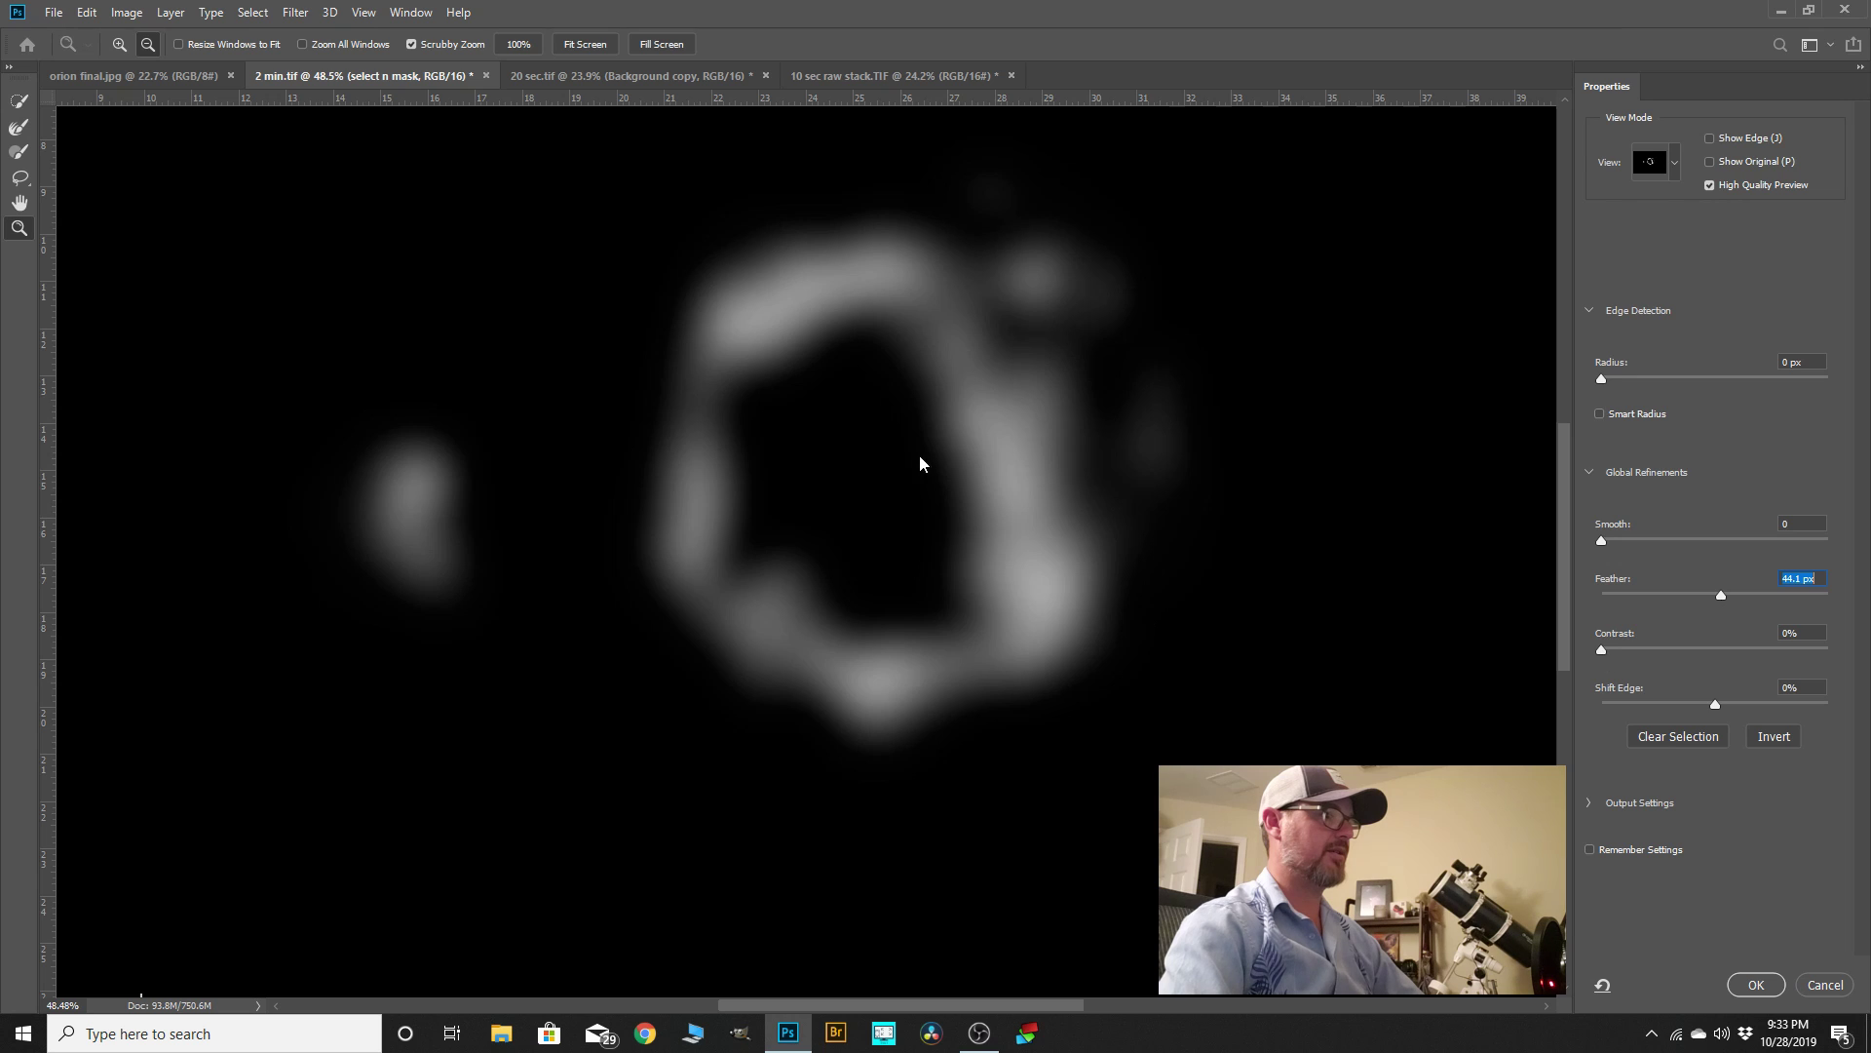
left_click(1759, 985)
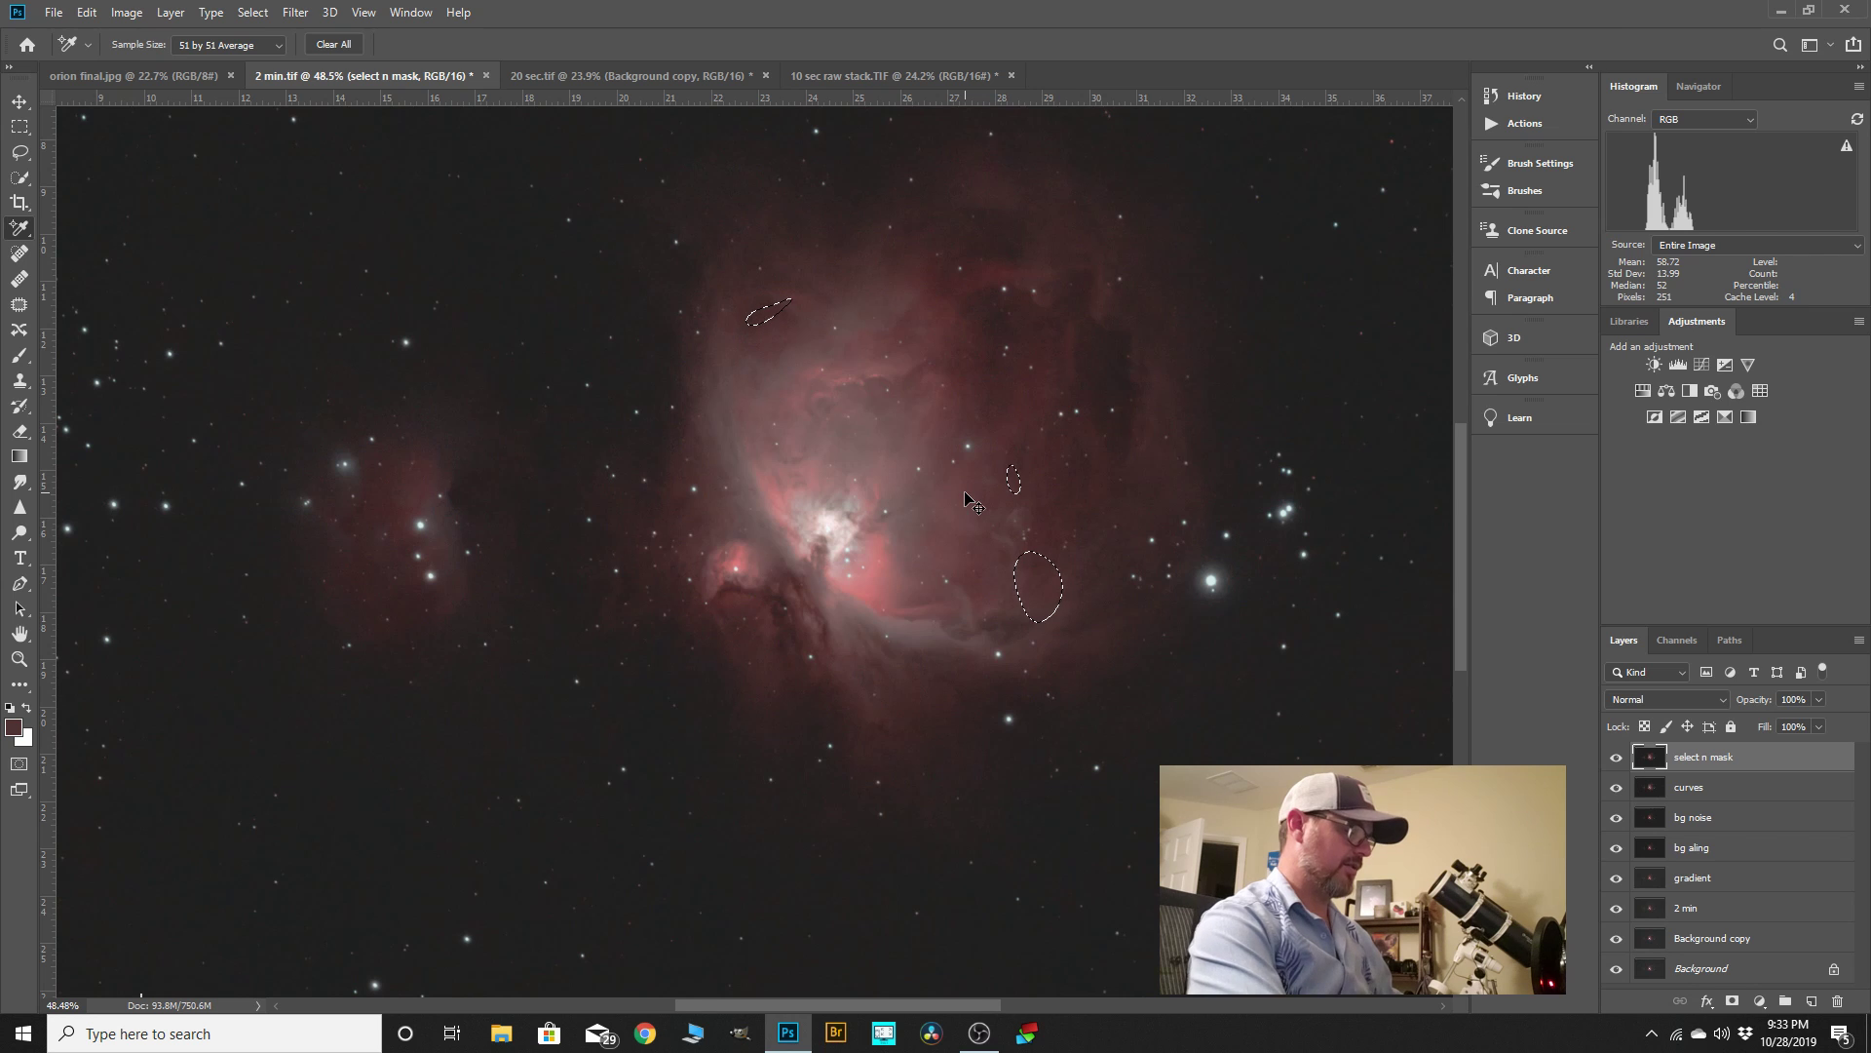
- Copy the feathered selection to a new layer and set Camera Raw clarity to +11, vibrance to +23 and saturation to +21
key("ctrl+j")
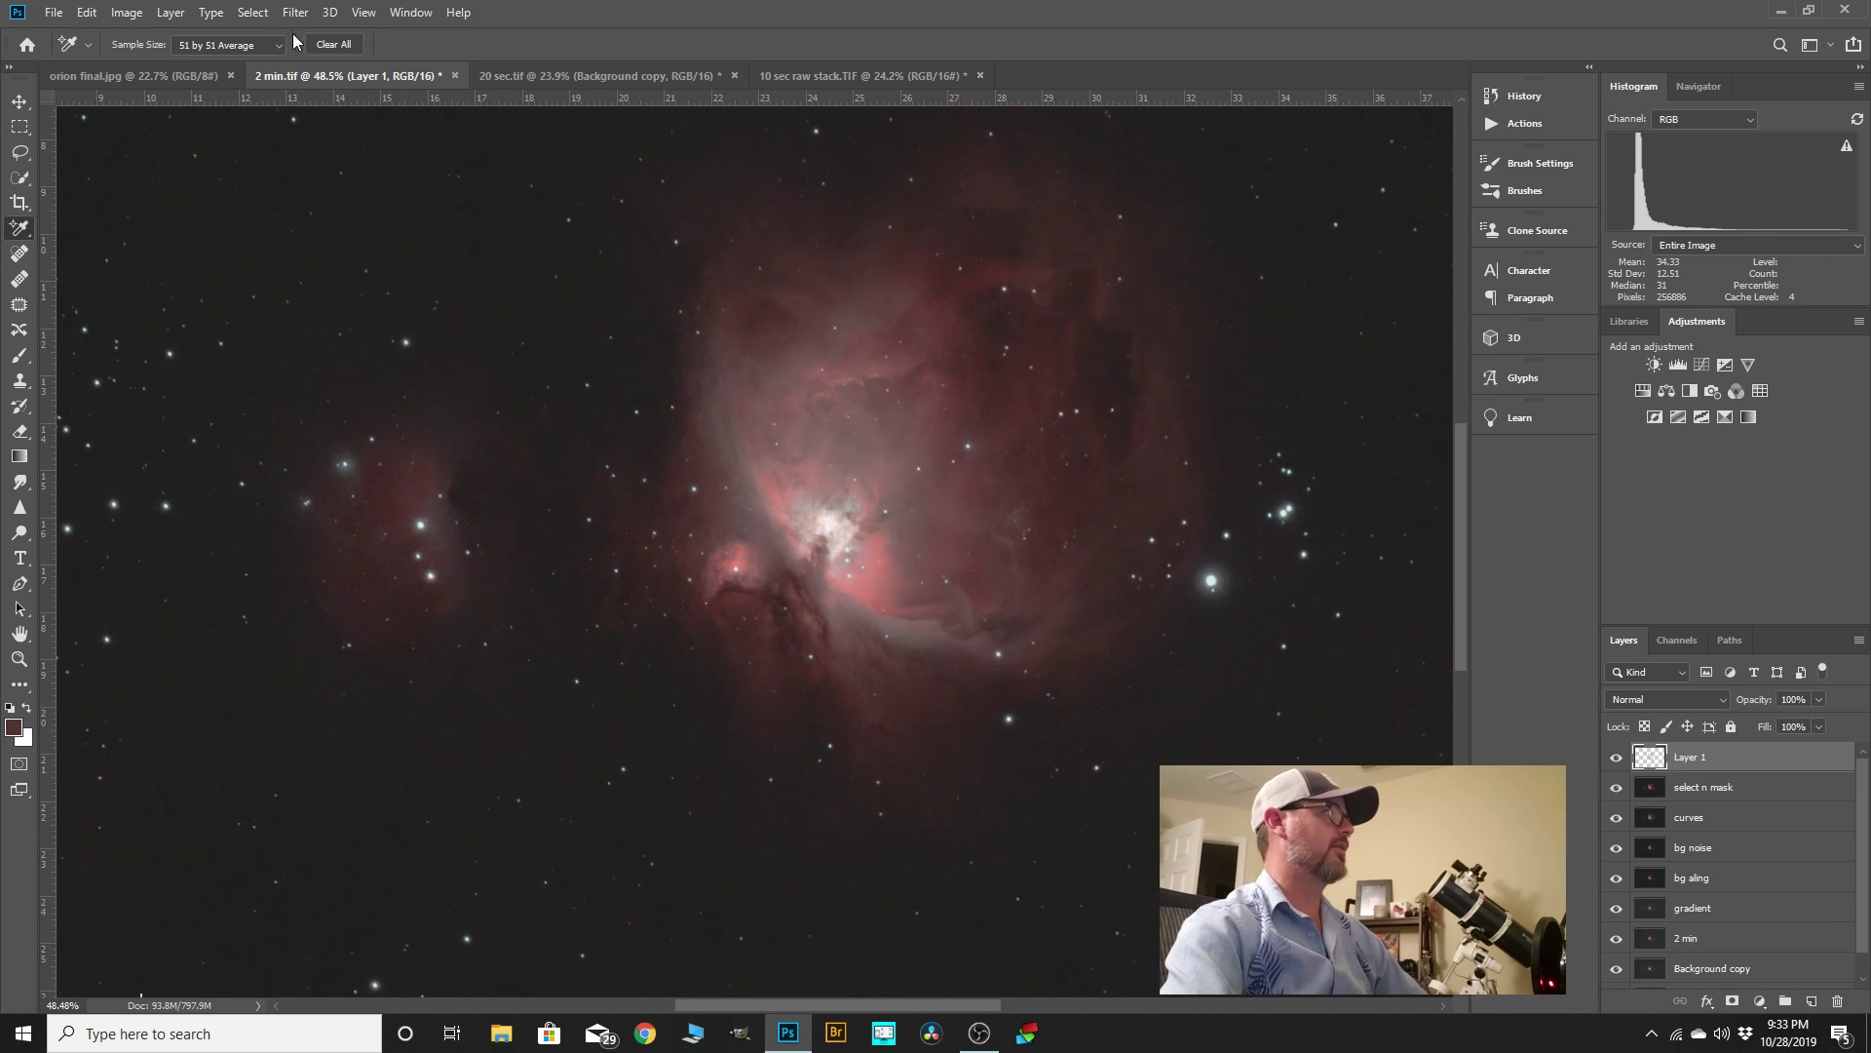
left_click(295, 13)
left_click(346, 128)
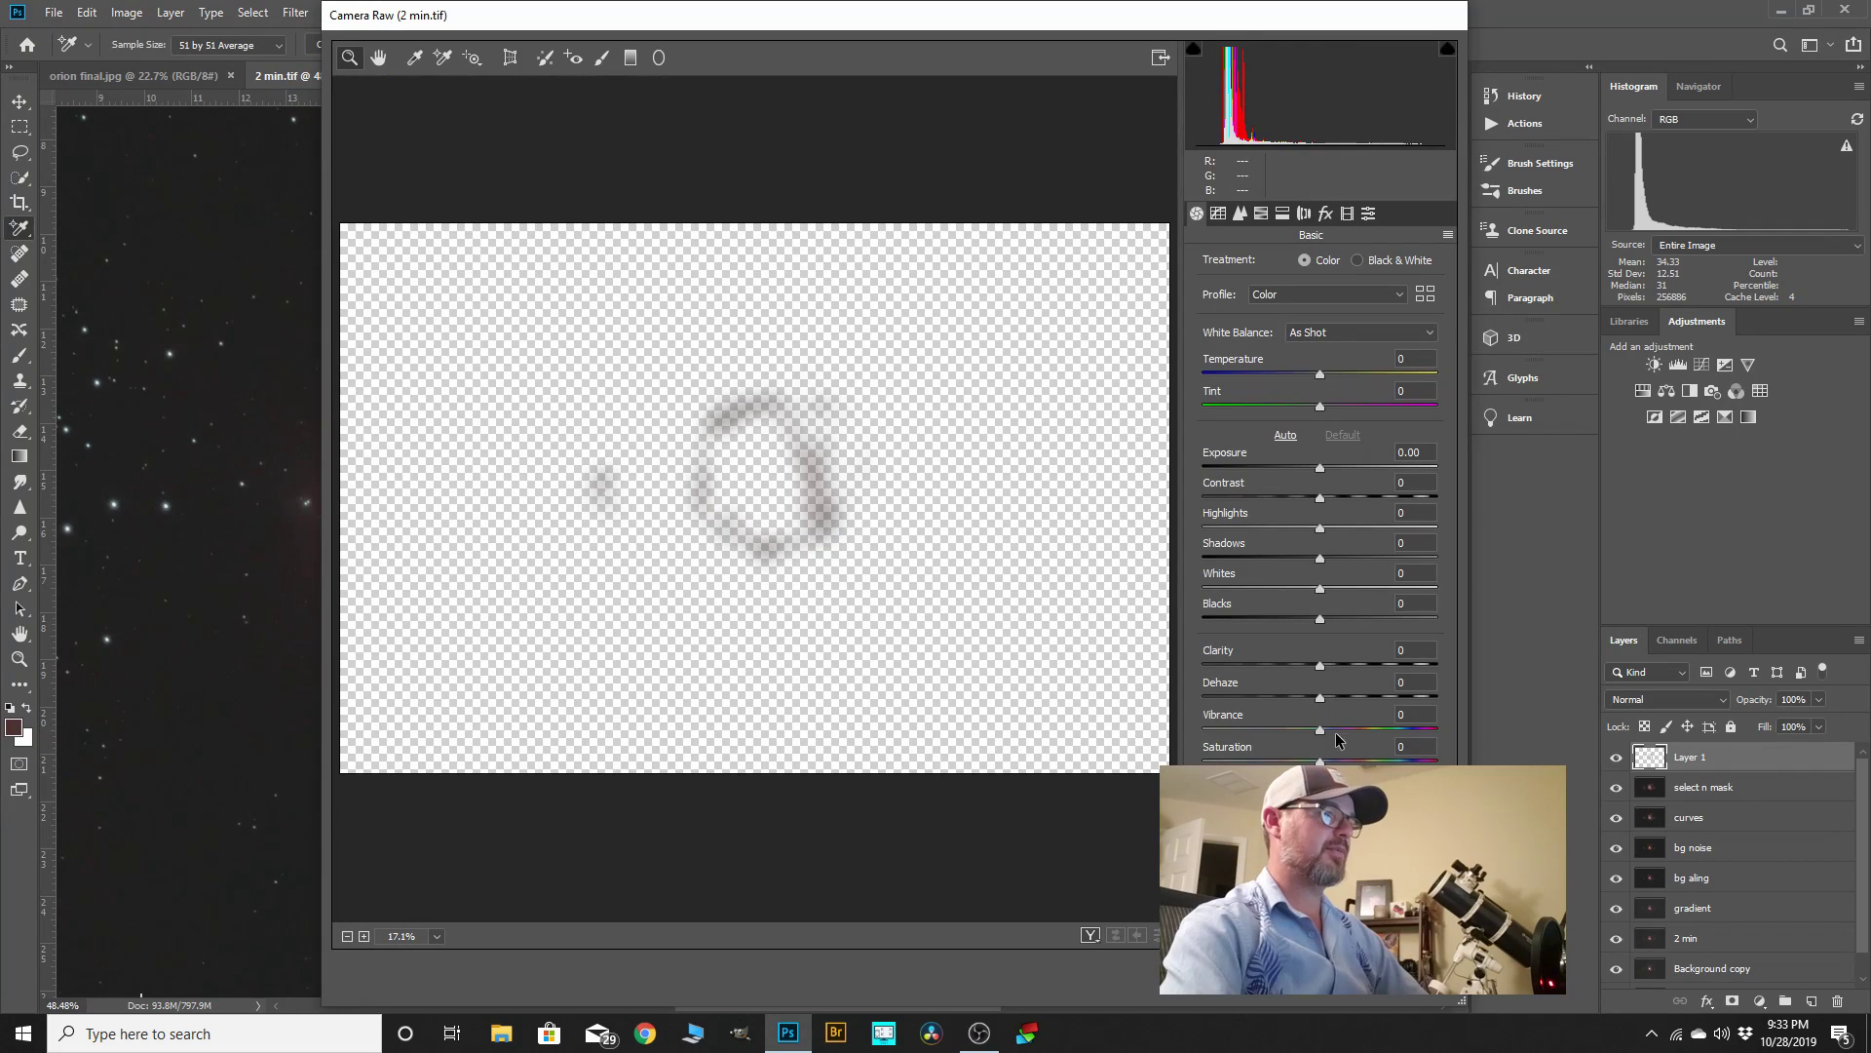
left_click_drag(1321, 665, 1332, 665)
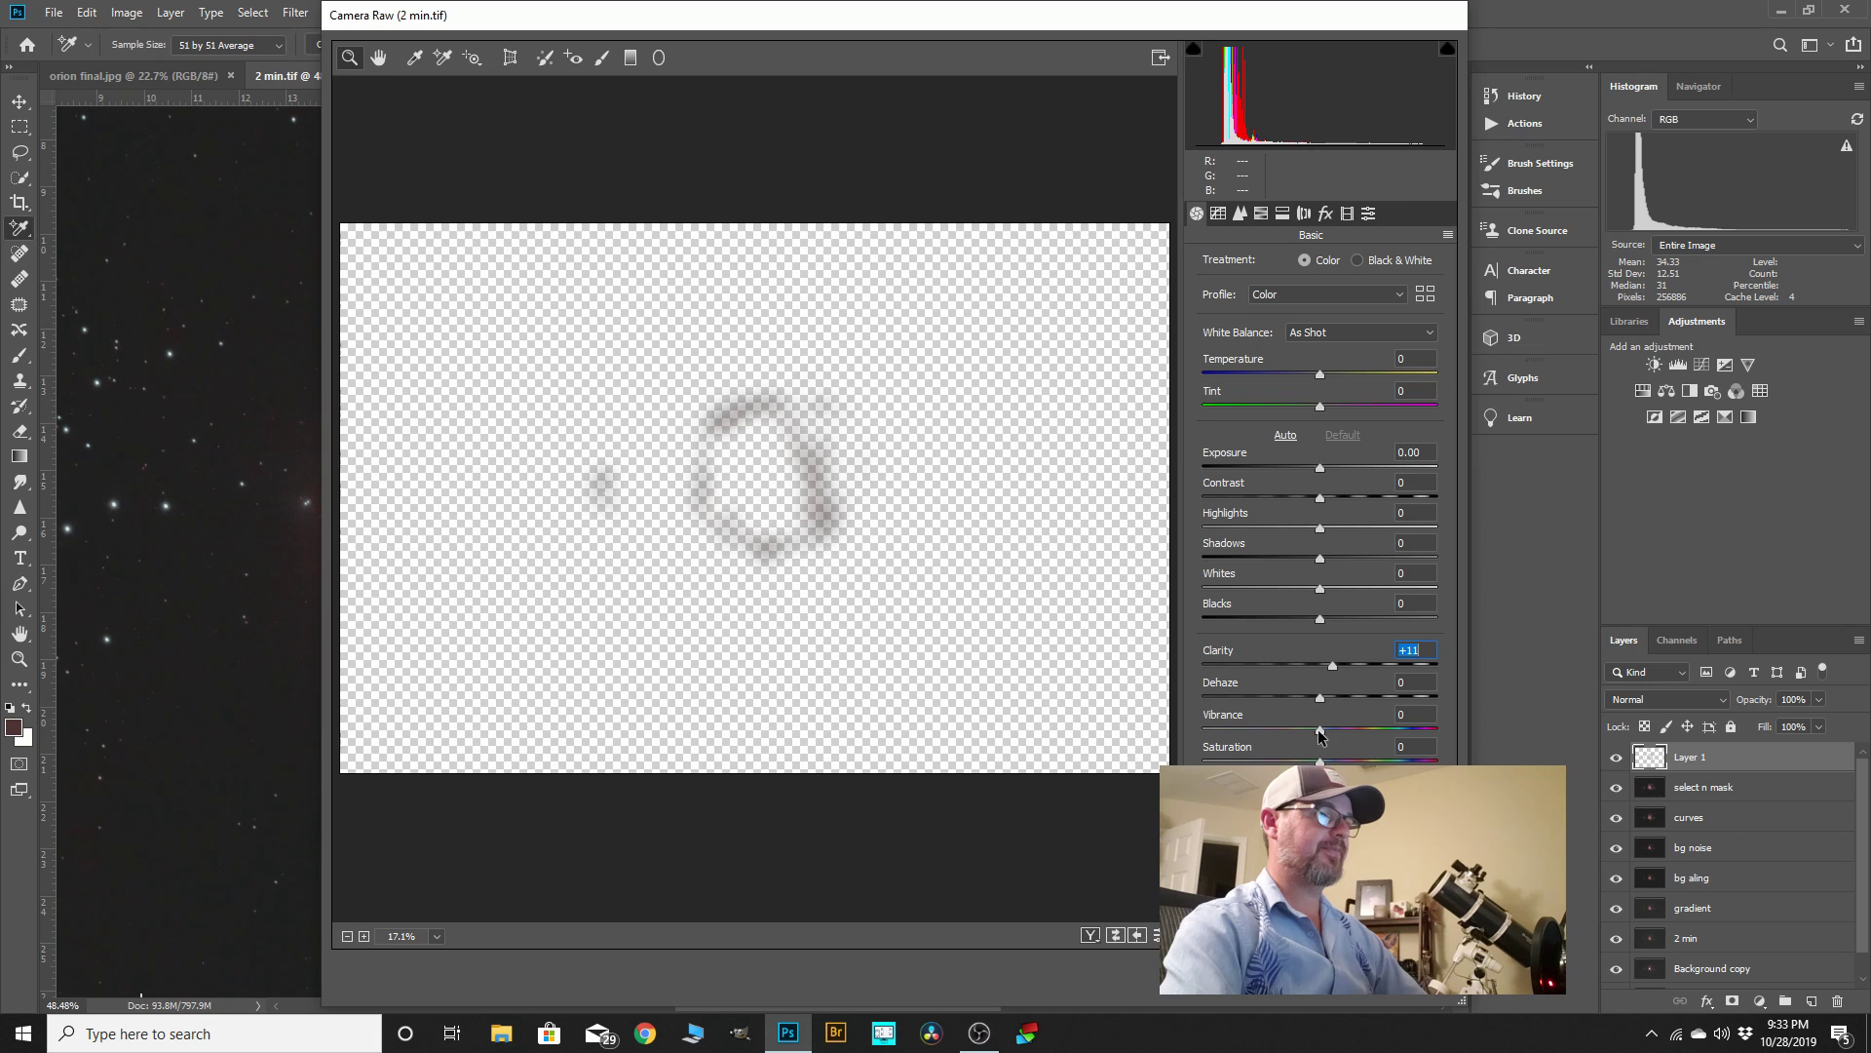
left_click_drag(1321, 729, 1346, 729)
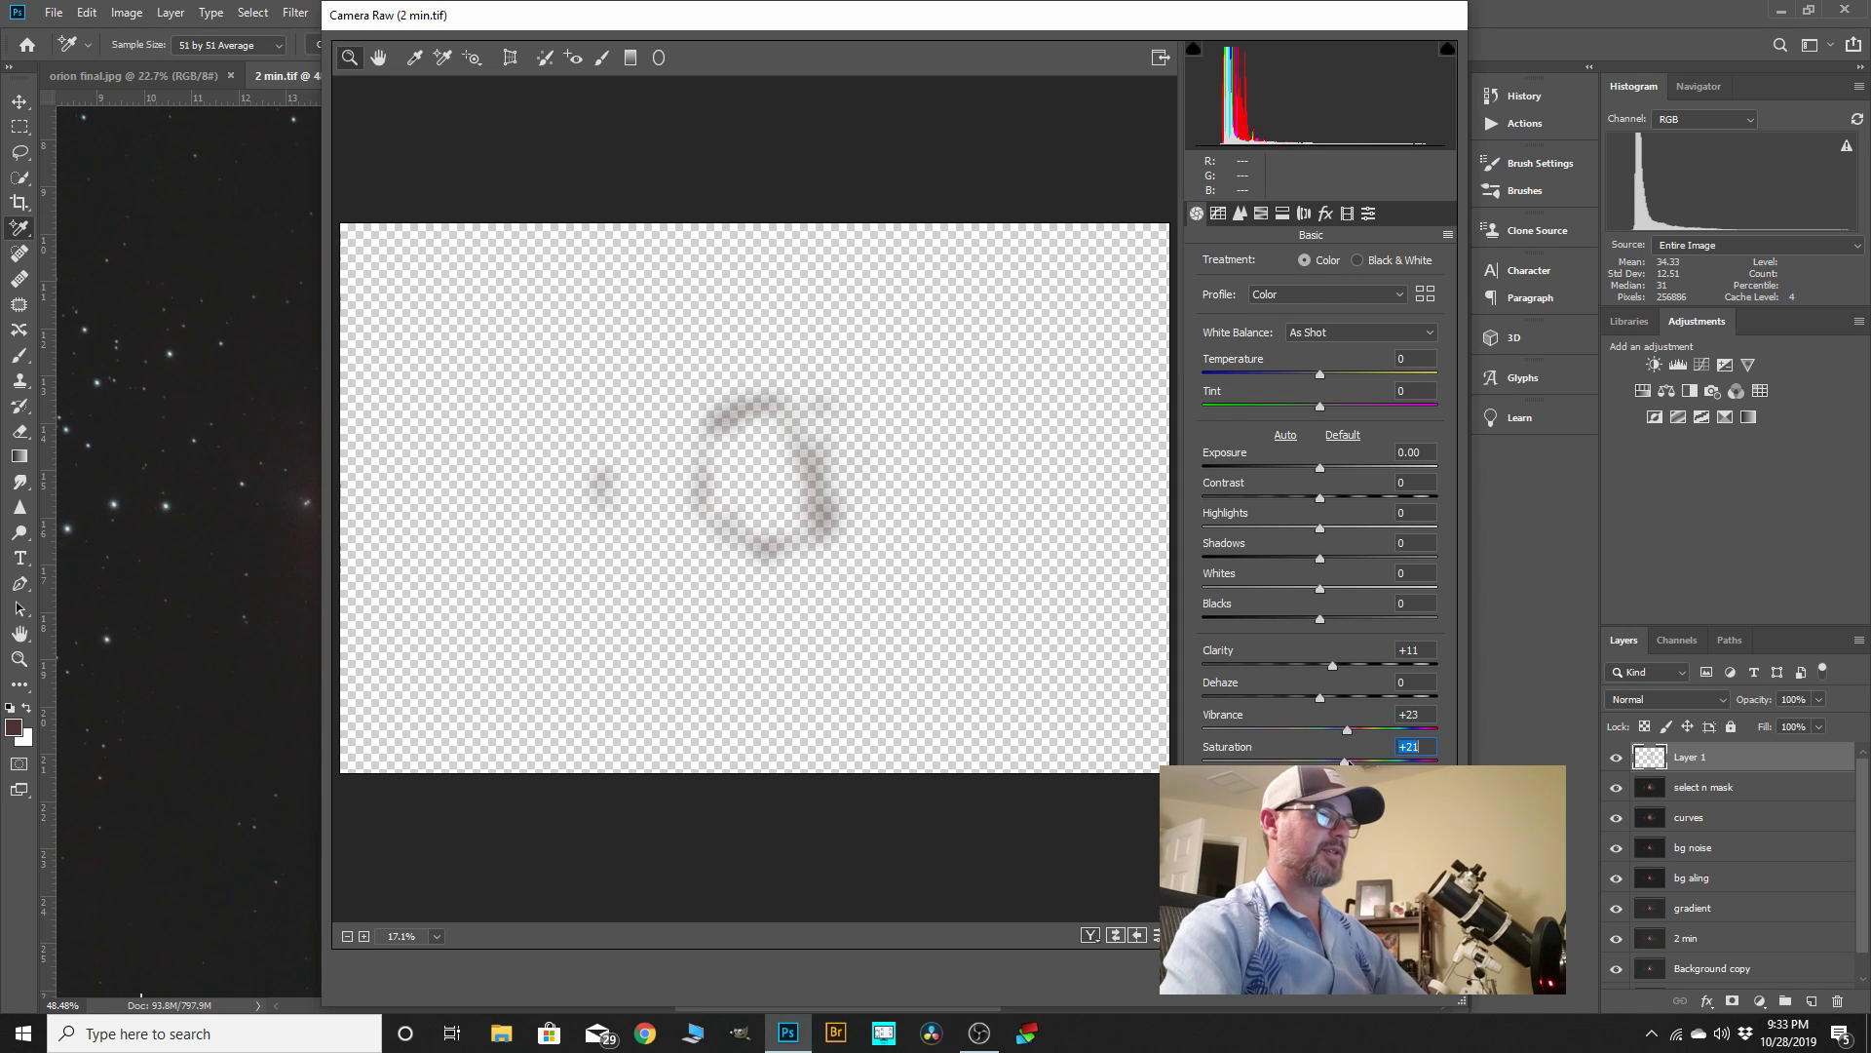
- Add luminance and color noise reduction to the new layer and apply the Camera Raw filter
left_click(1239, 213)
left_click_drag(1224, 453, 1245, 453)
left_click_drag(1201, 552, 1318, 552)
left_click(1428, 986)
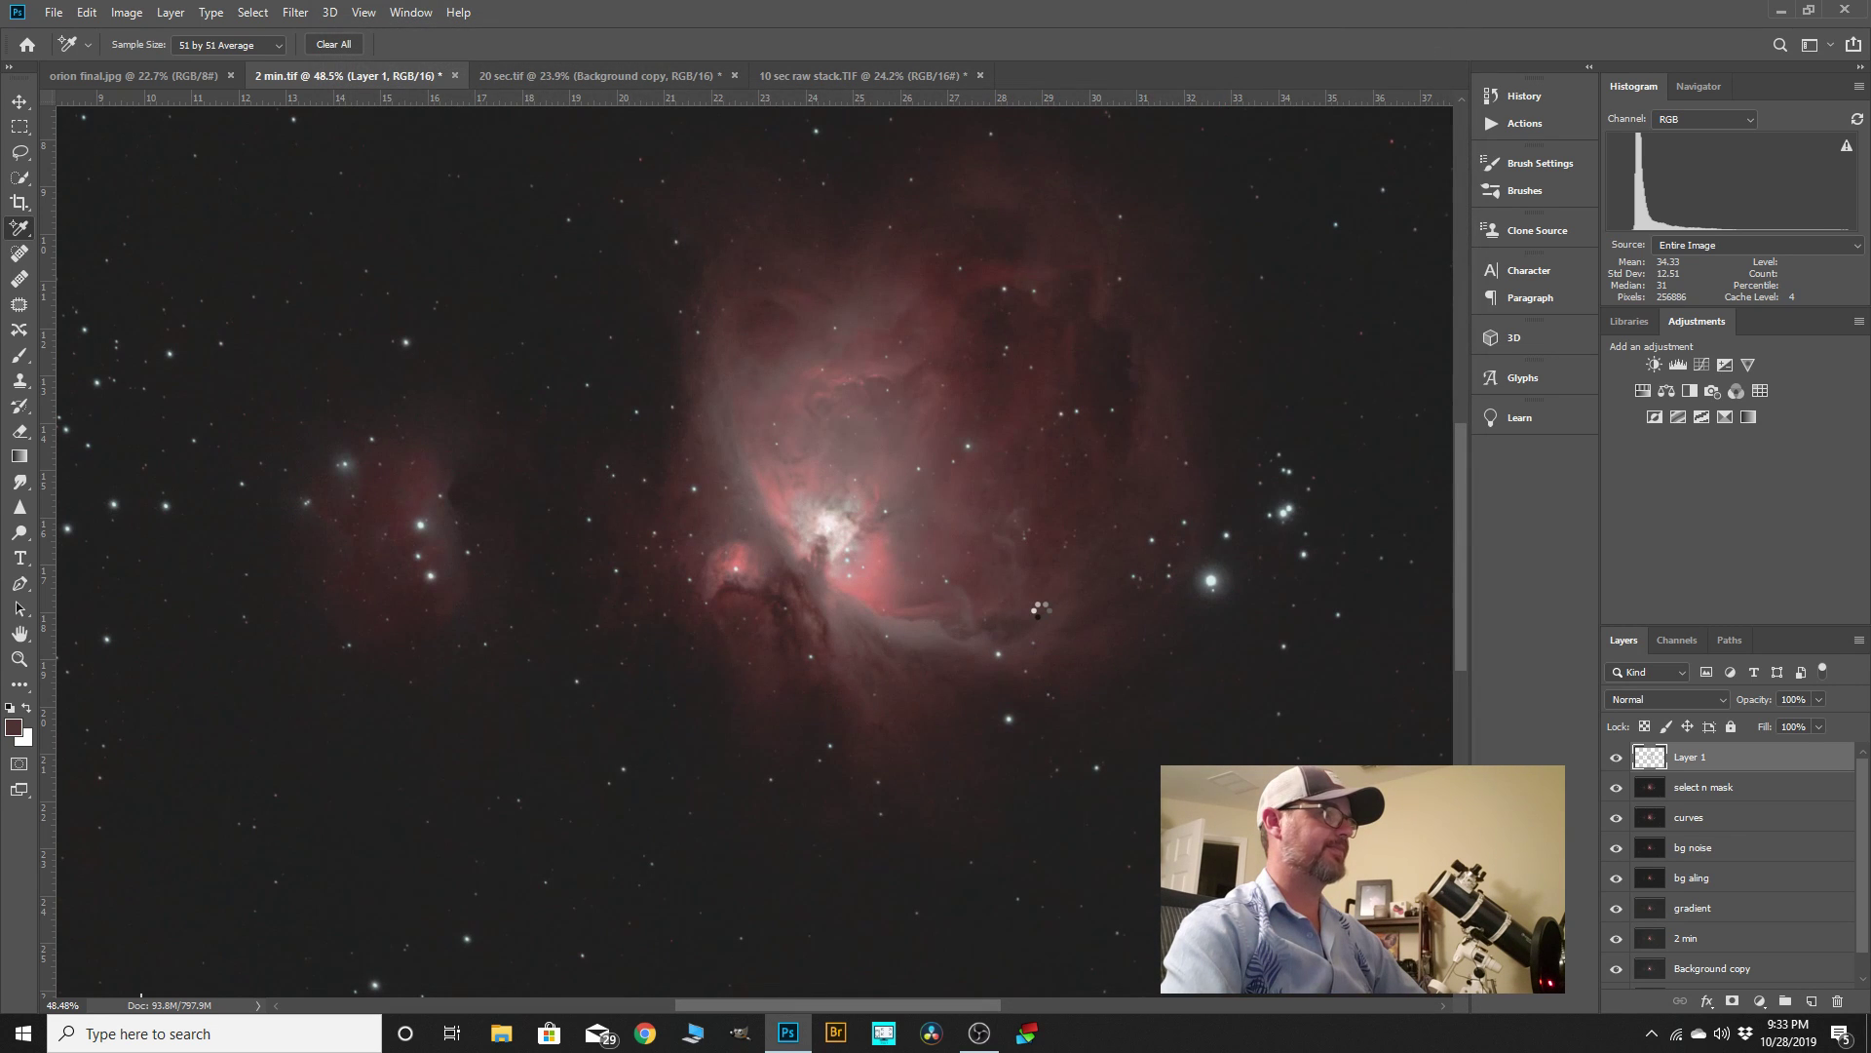
- Compare the nebula close up and as a whole with Layer 1 hidden and shown
left_click(1618, 758)
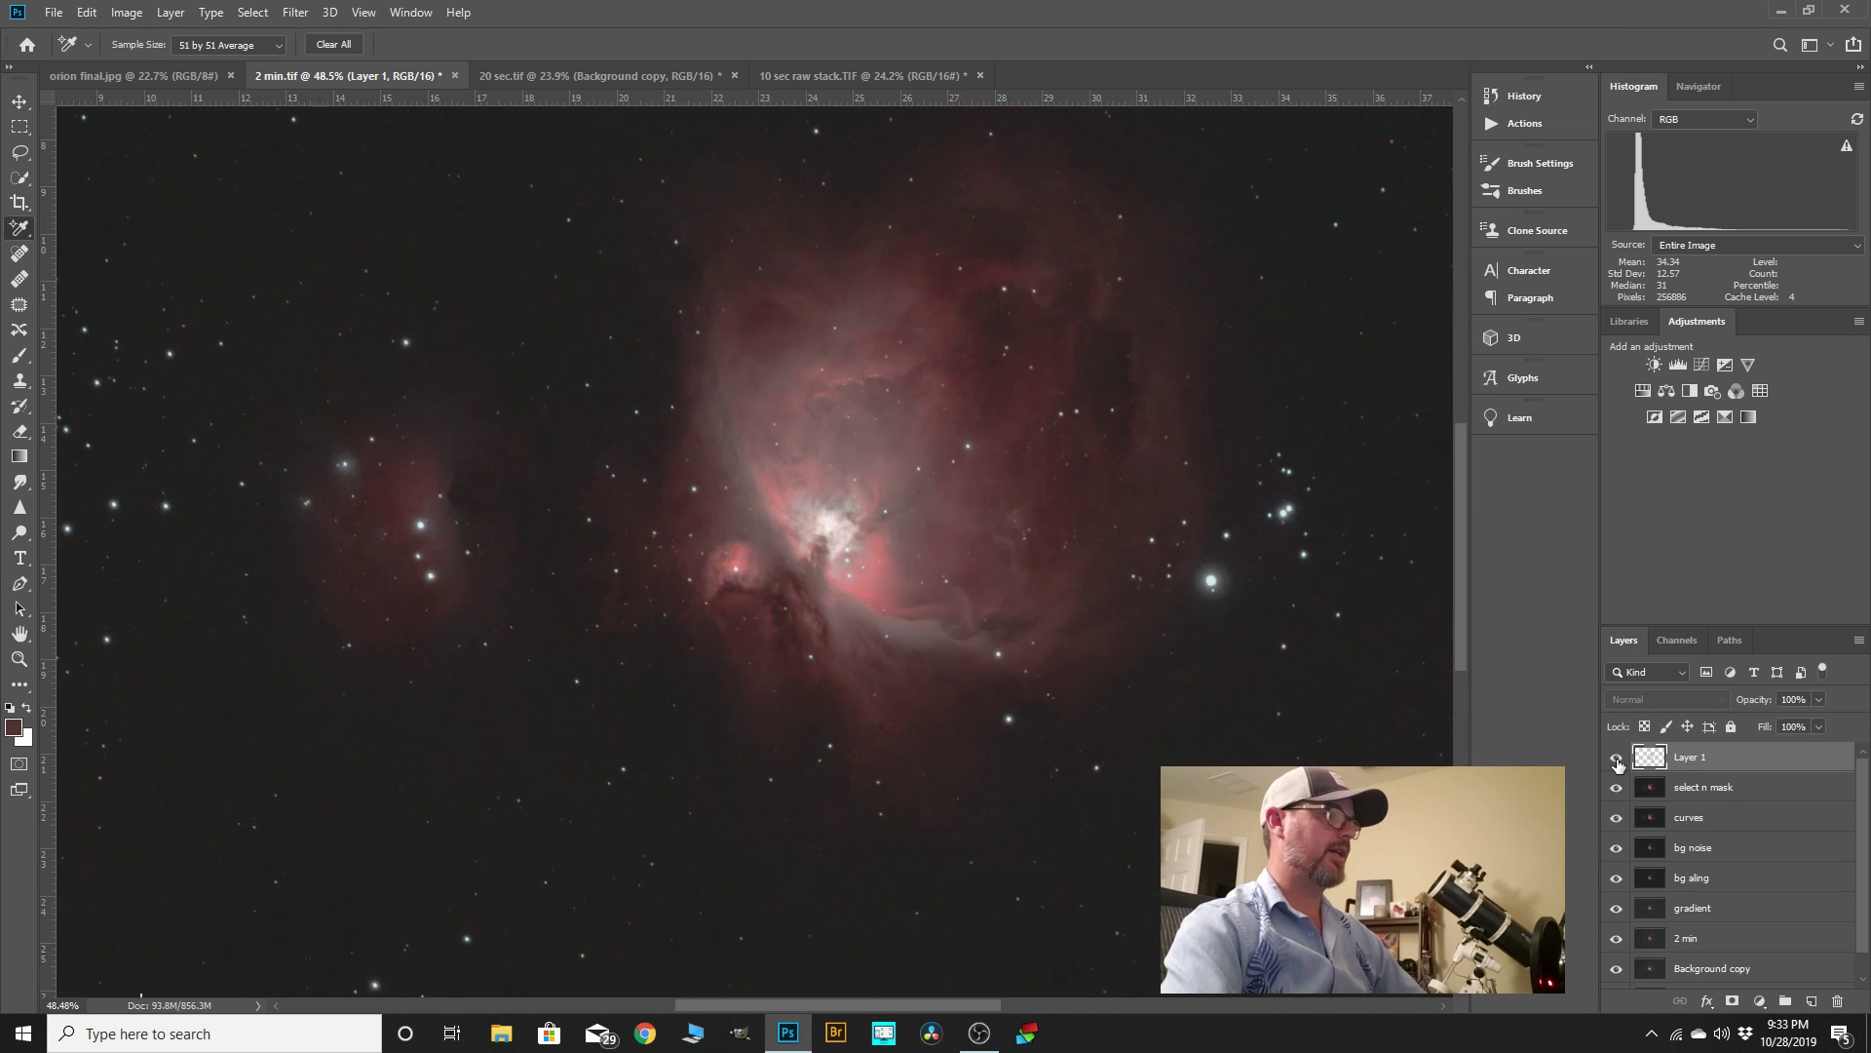
scroll(925, 539, "up", 6)
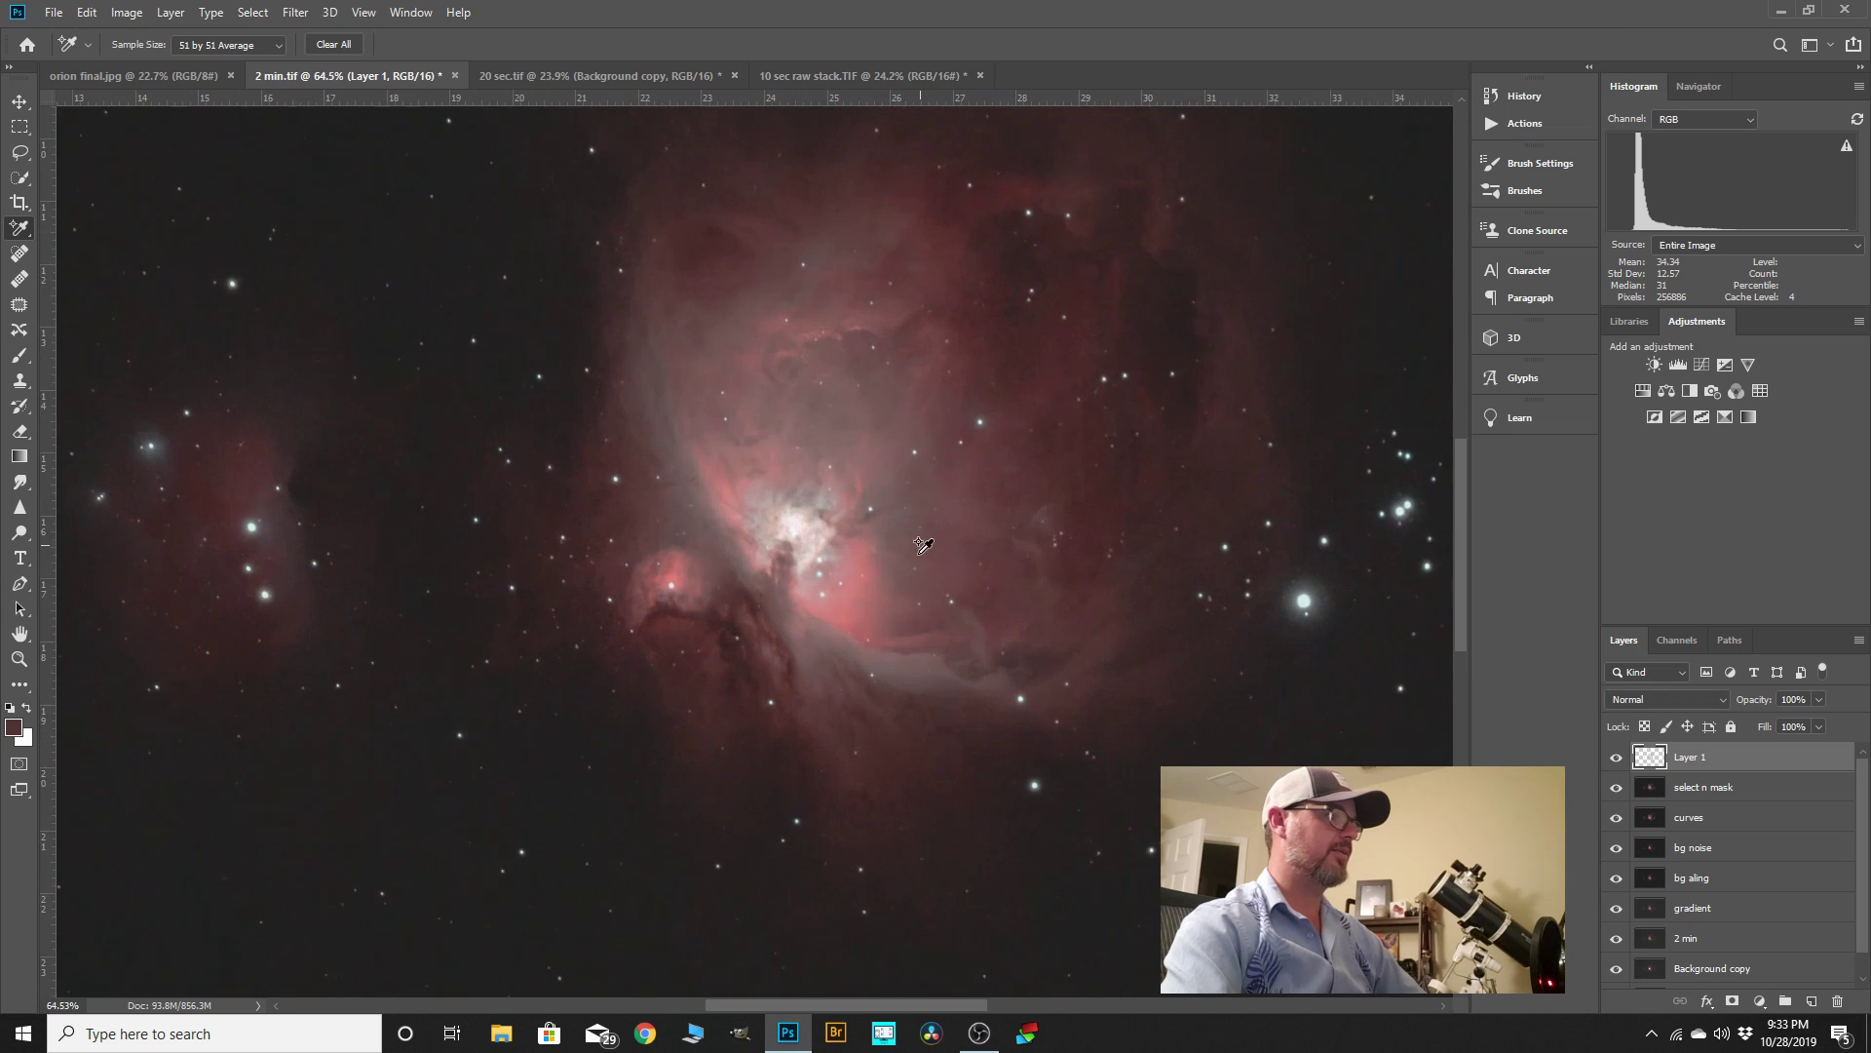
left_click(1618, 759)
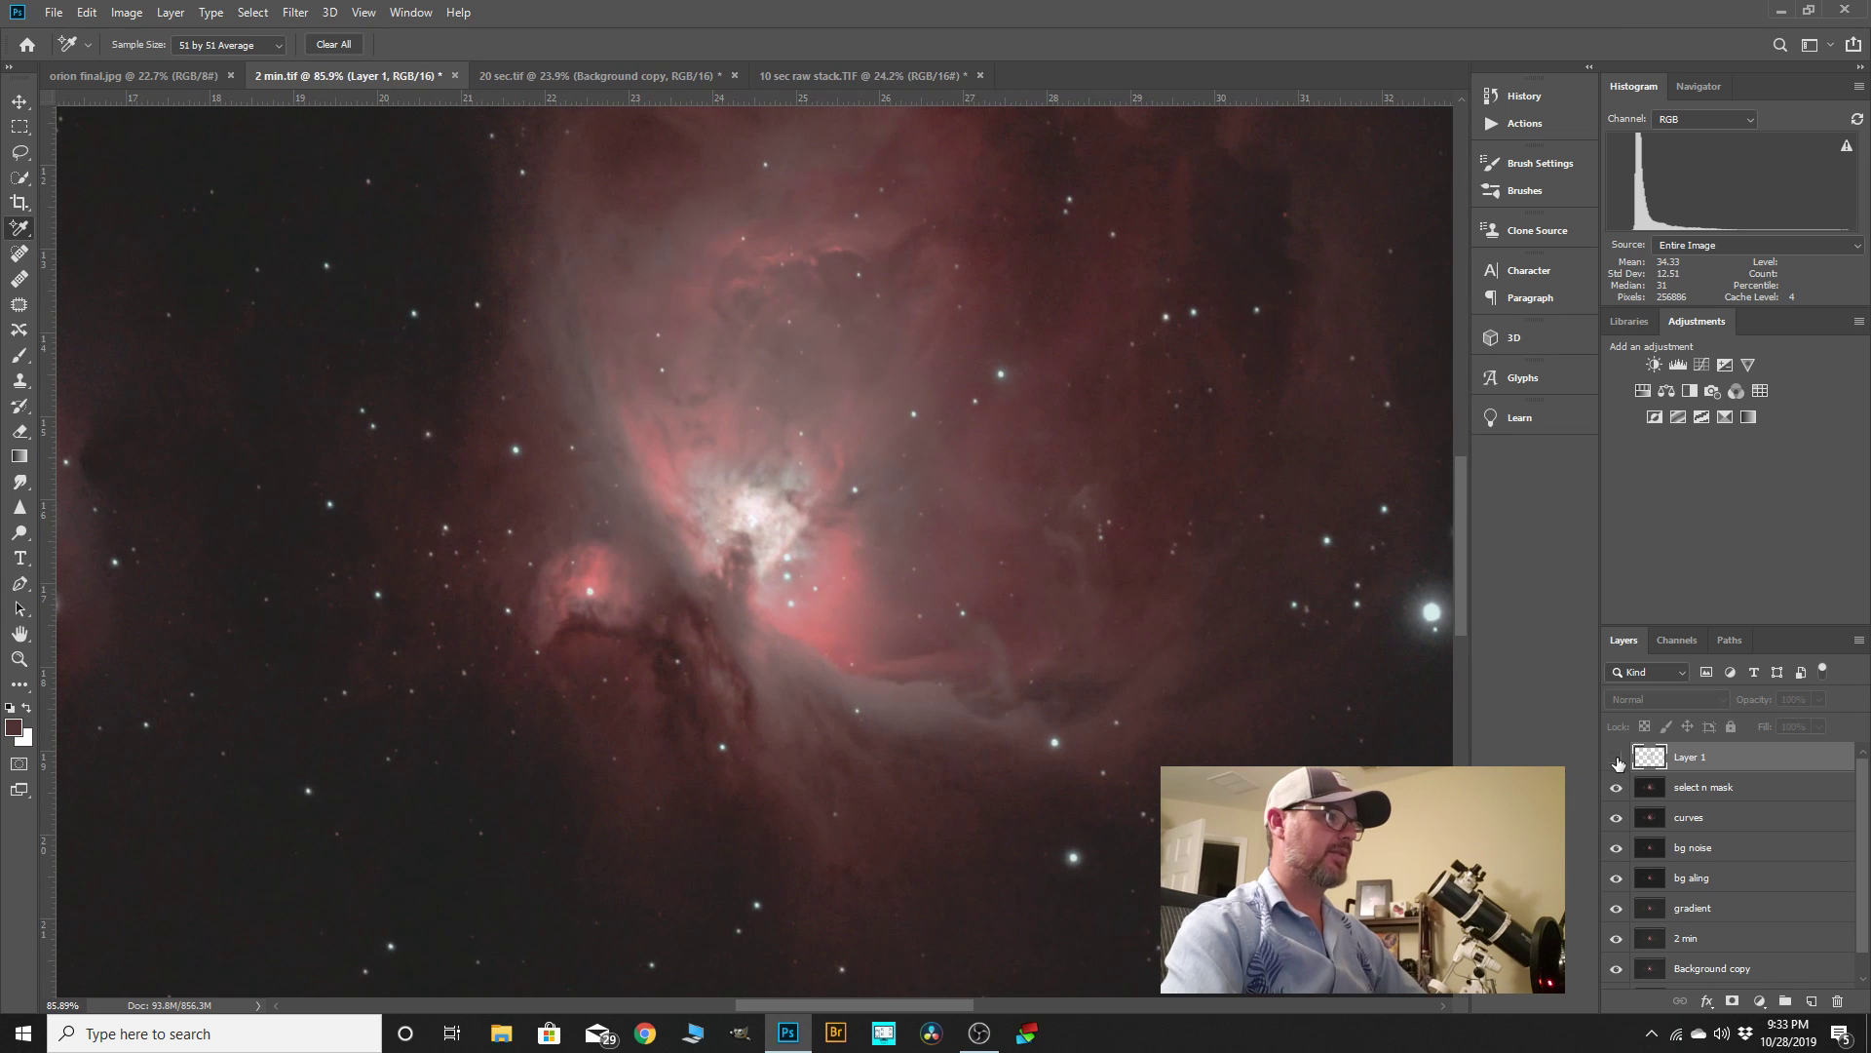
left_click(1618, 758)
scroll(991, 432, "down", 6)
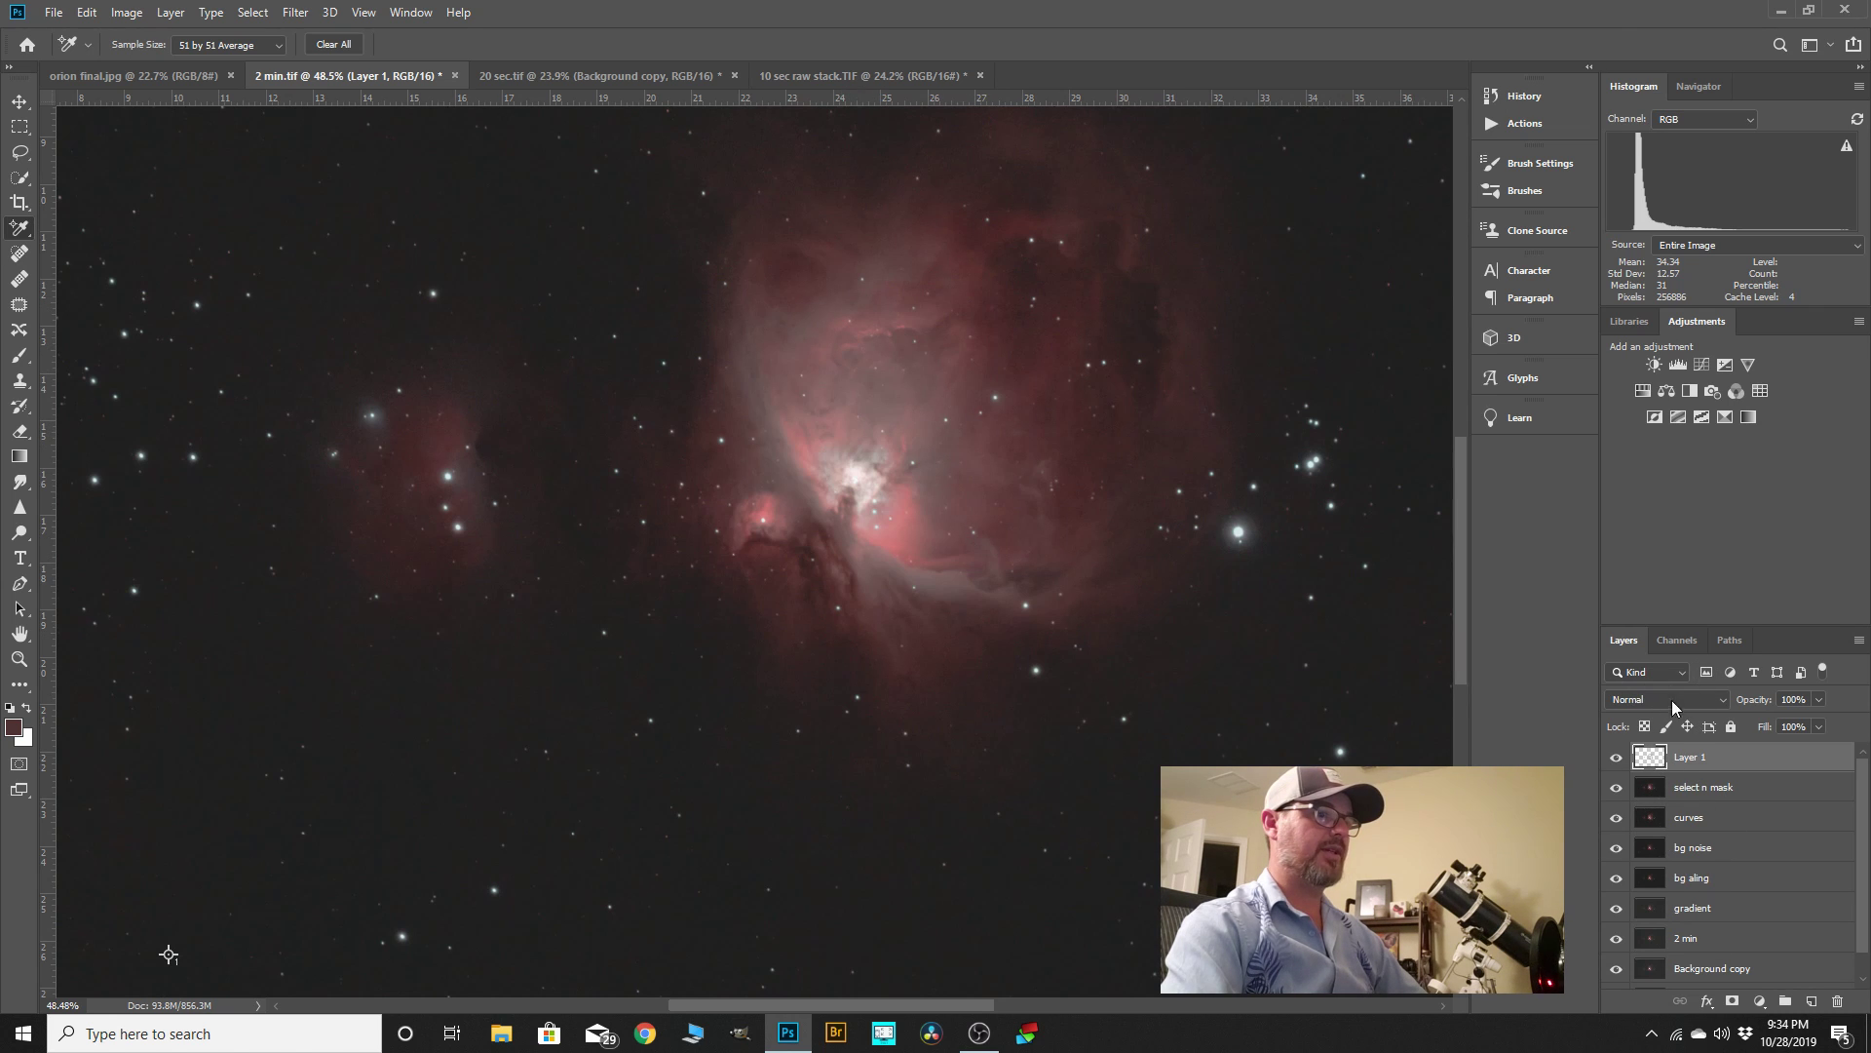
- Duplicate Layer 1 and set the copy's blend mode to Color Dodge
left_click(1722, 701)
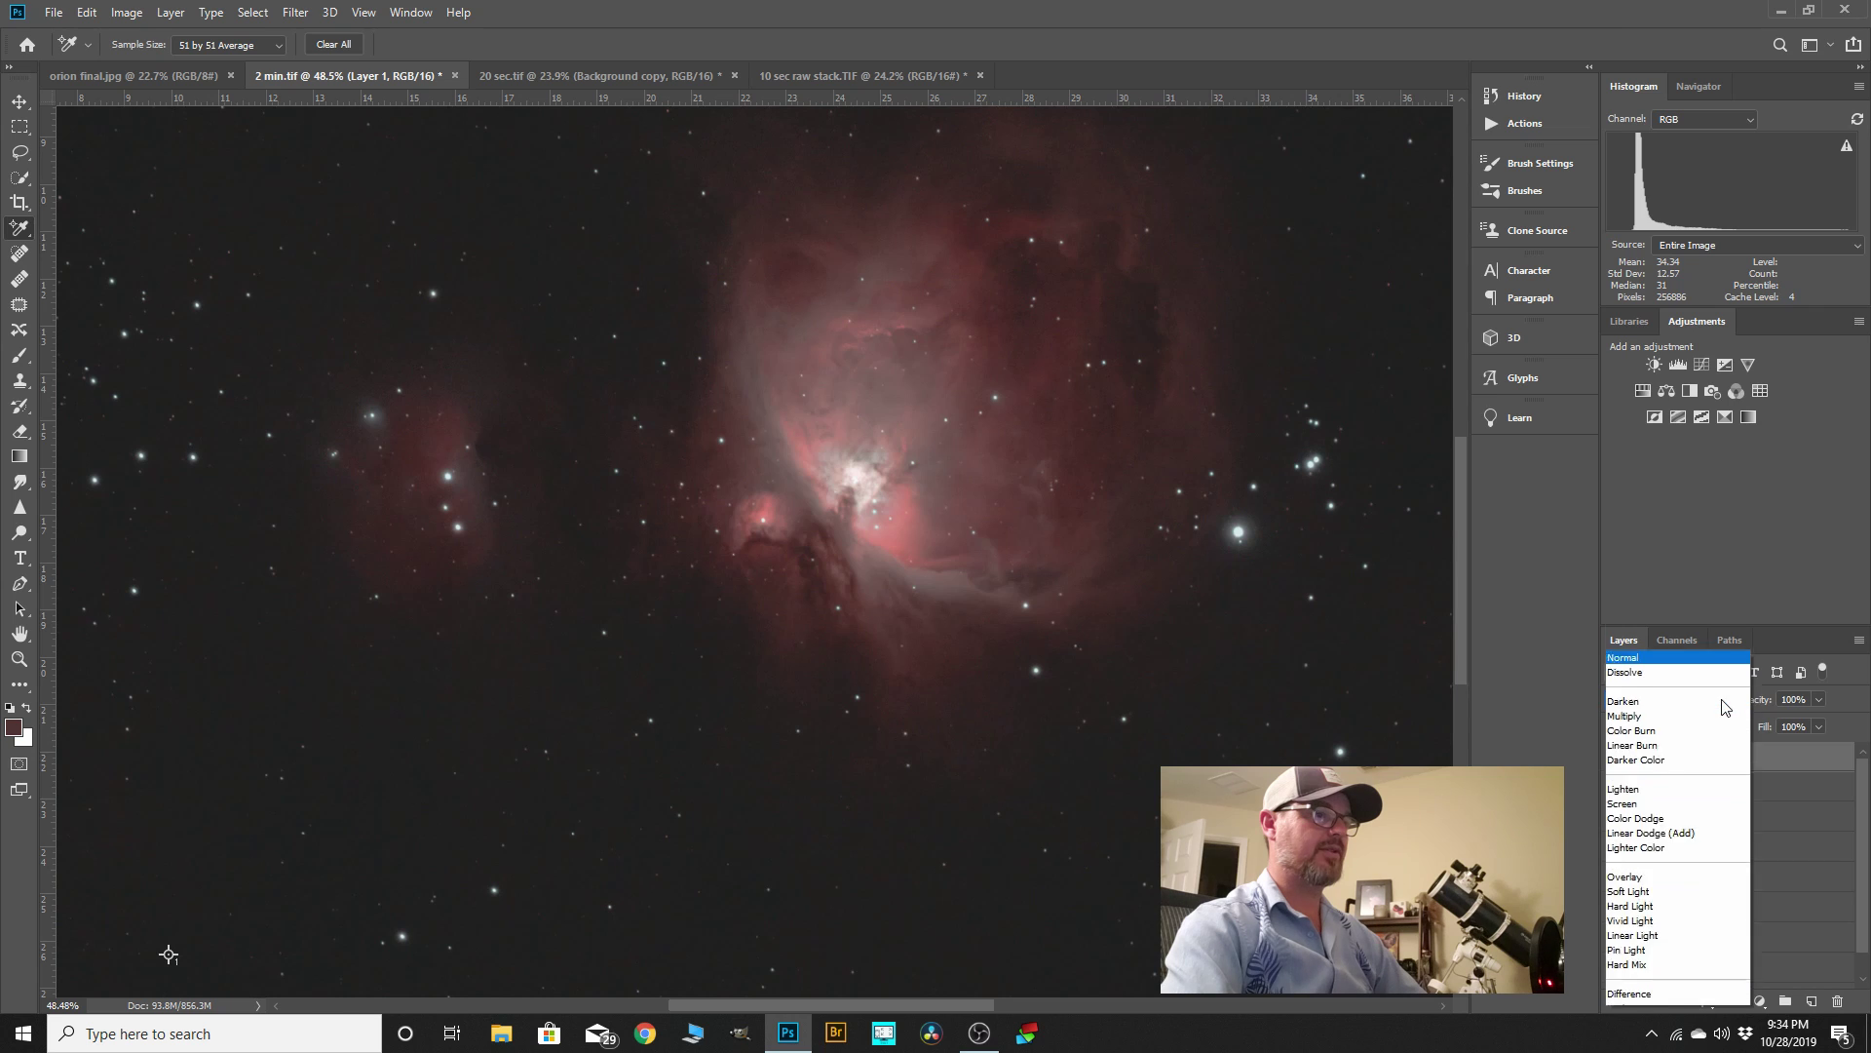
left_click(1781, 593)
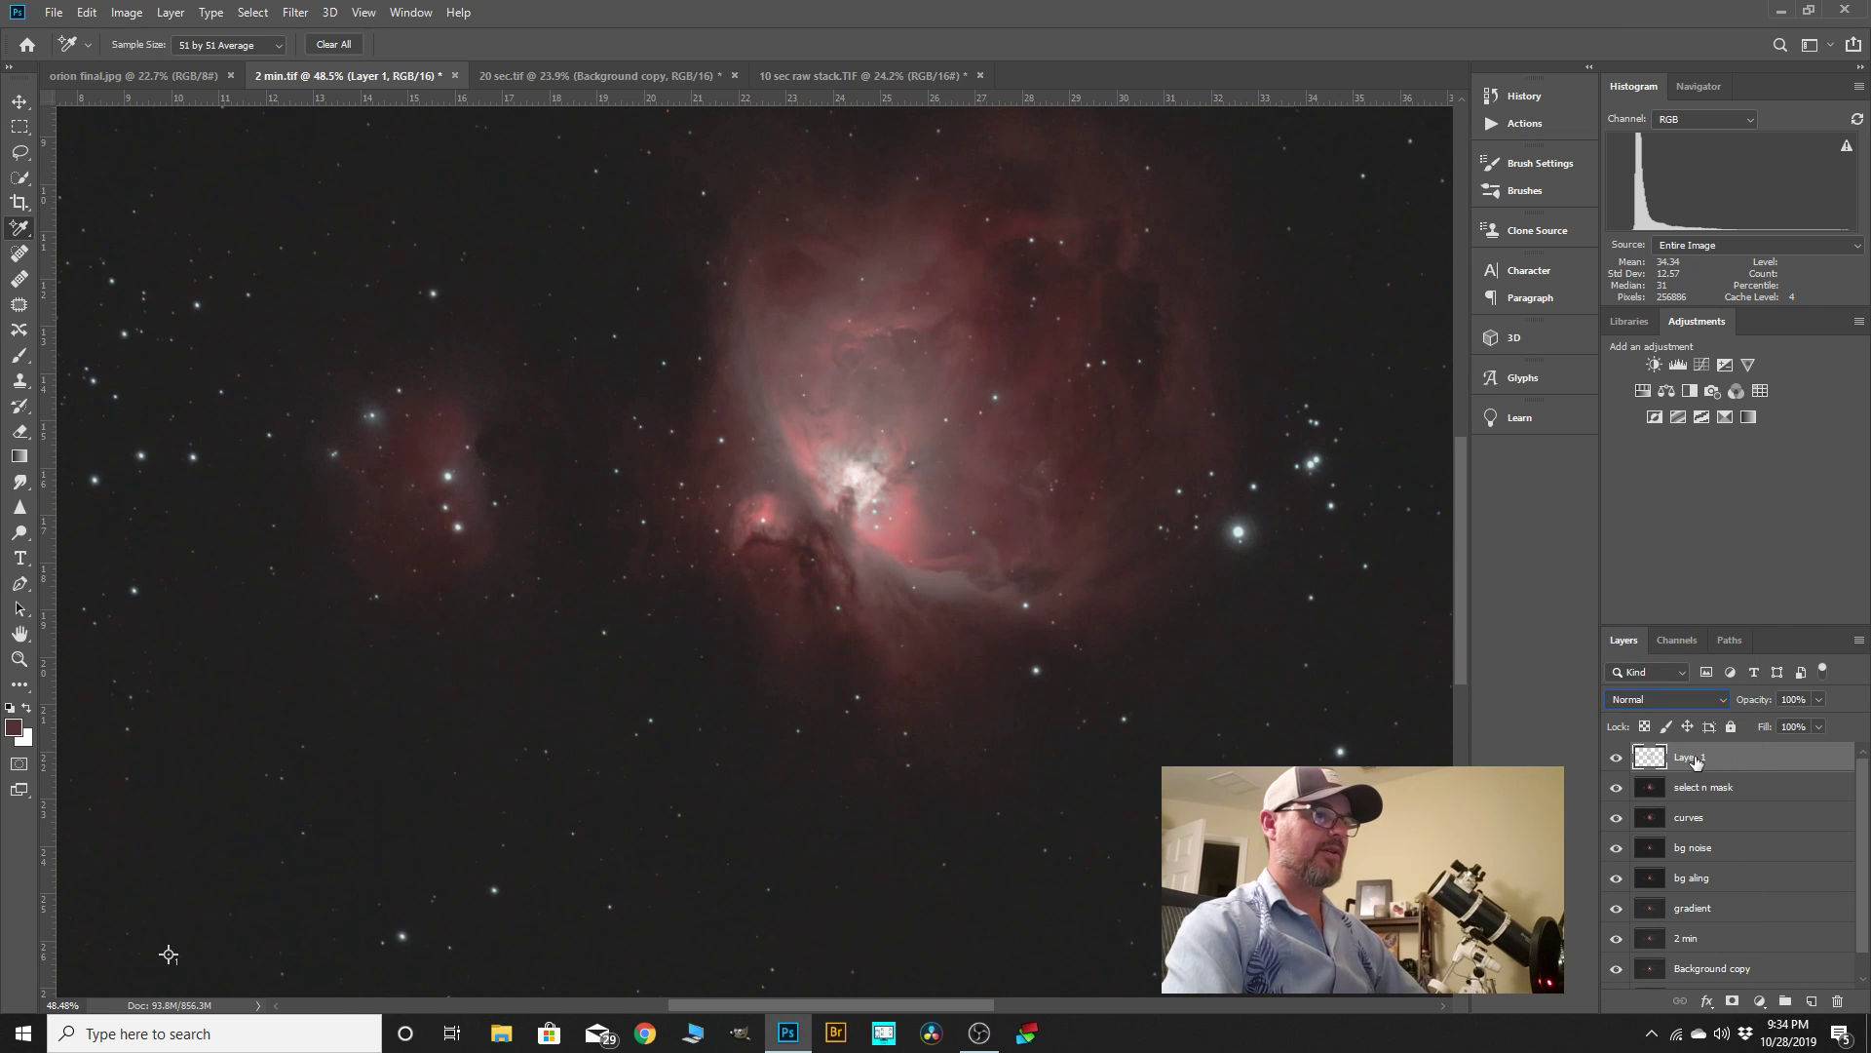
left_click_drag(1697, 758, 1811, 1001)
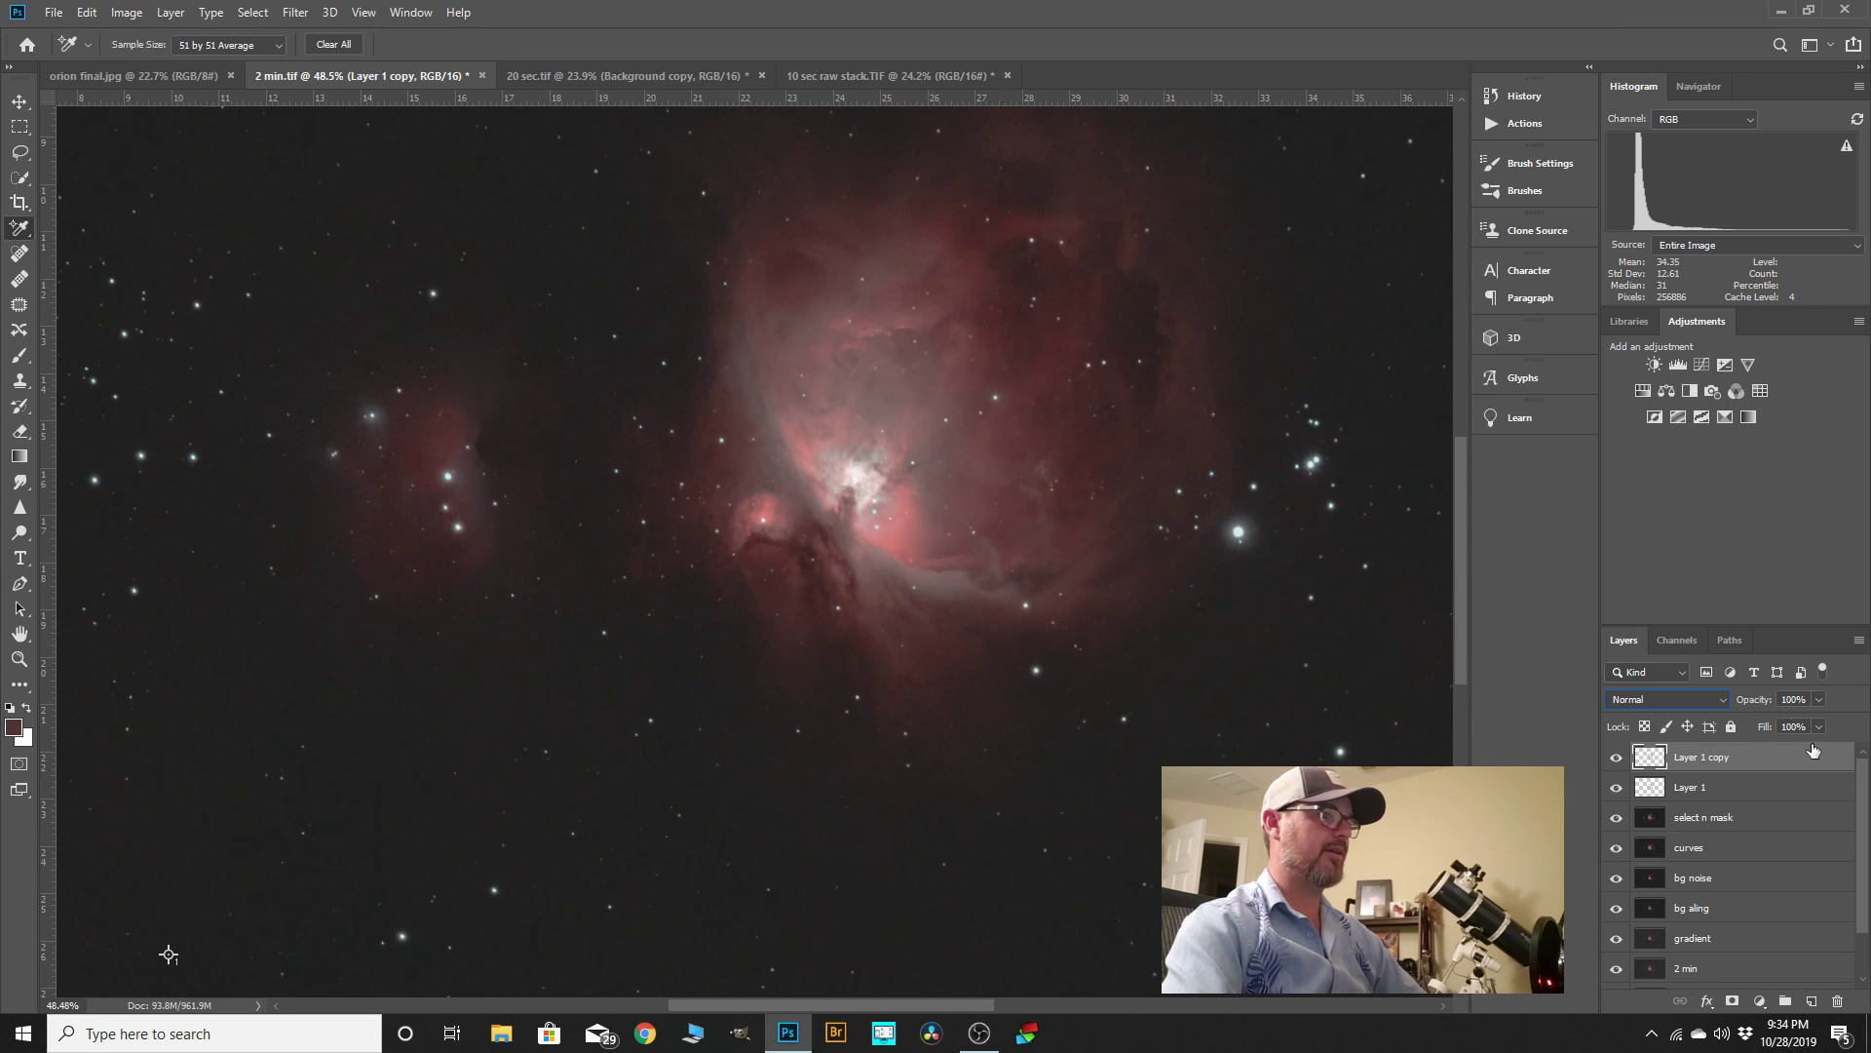
left_click(1723, 700)
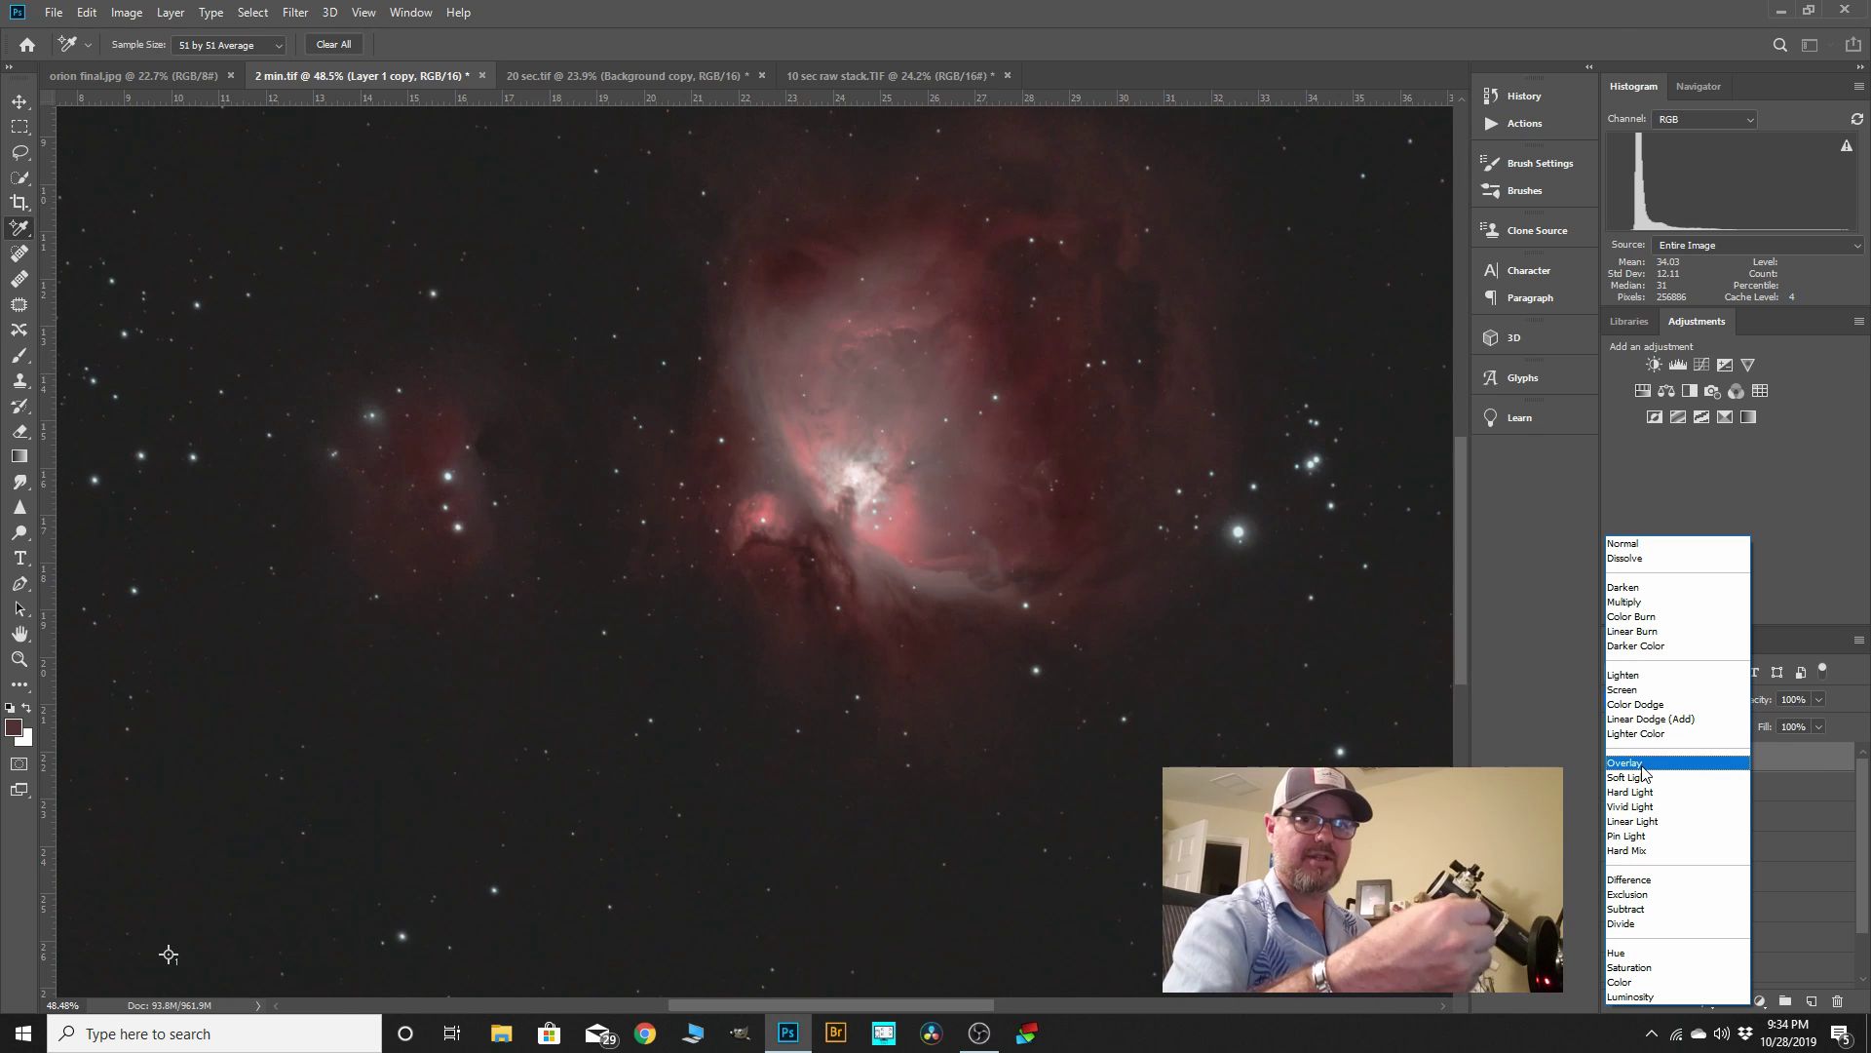
left_click(1647, 706)
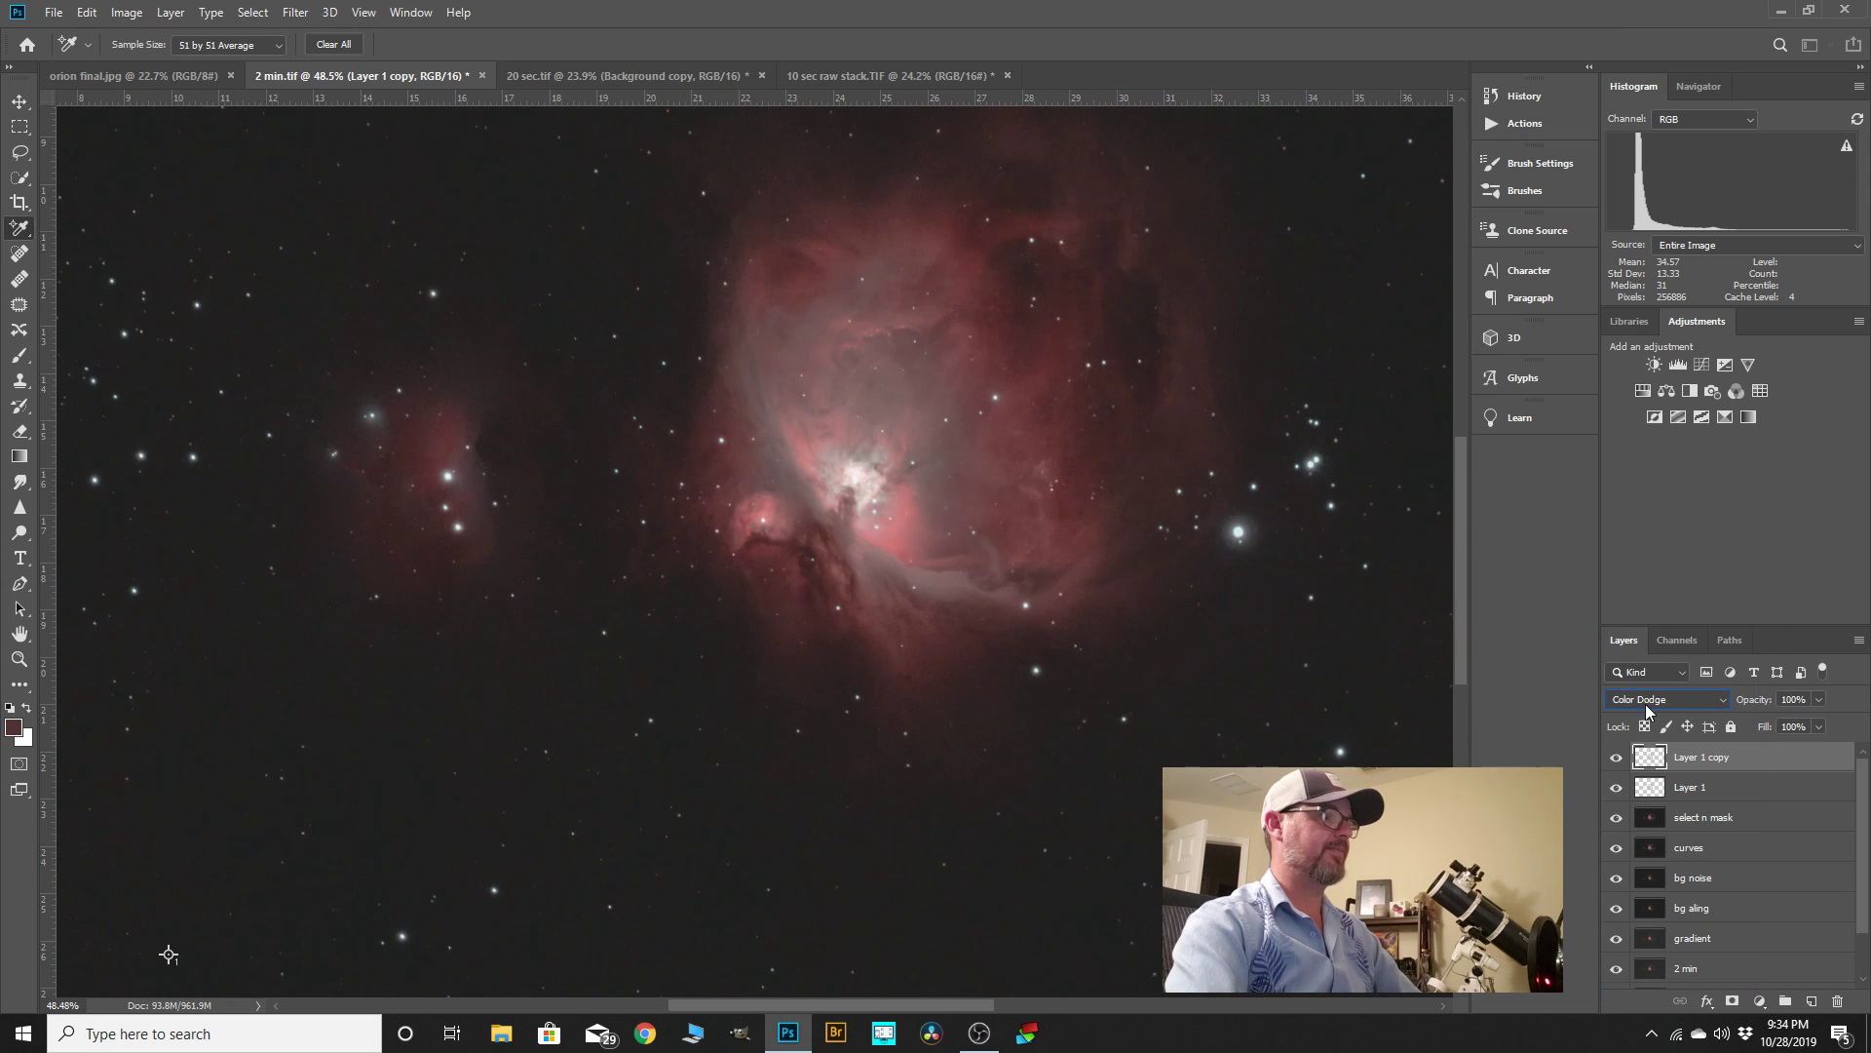
- Lower the Color Dodge copy's opacity to 28%, comparing the nebula with the copy hidden and shown
left_click(1617, 758)
left_click(1617, 758)
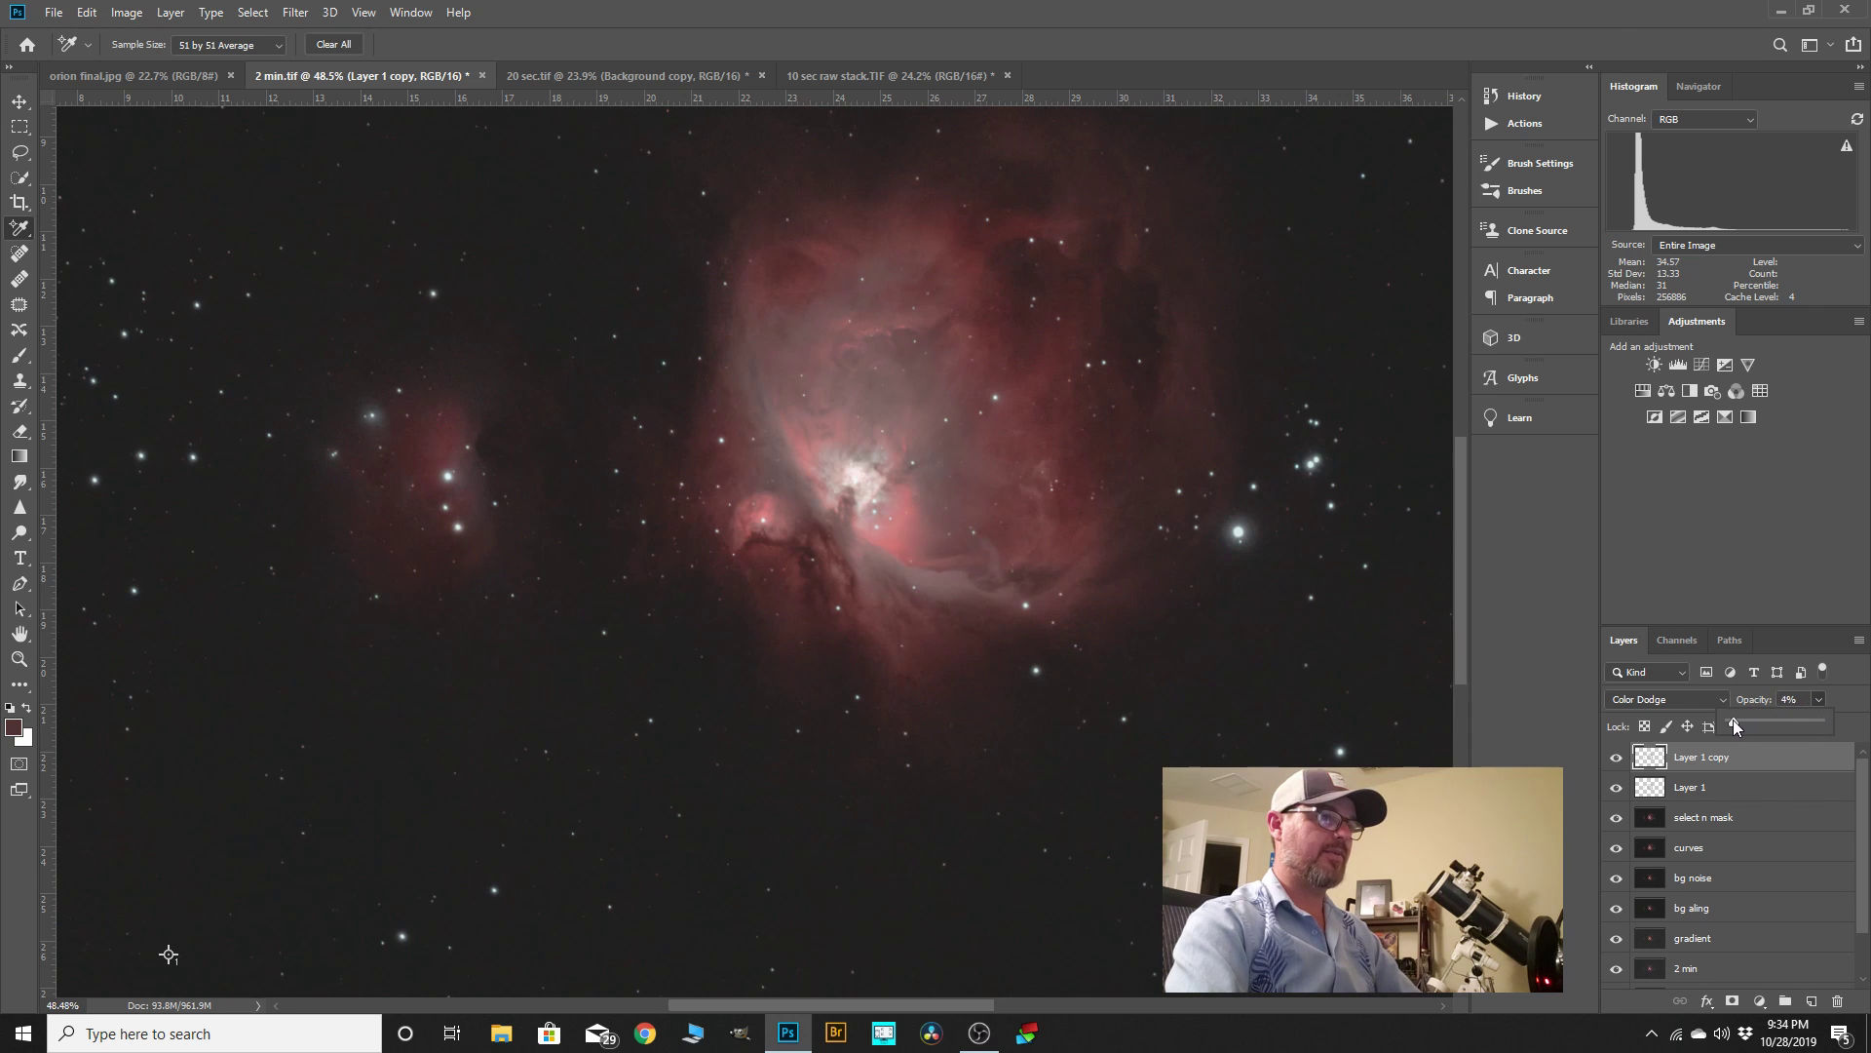
left_click_drag(1821, 717, 1754, 725)
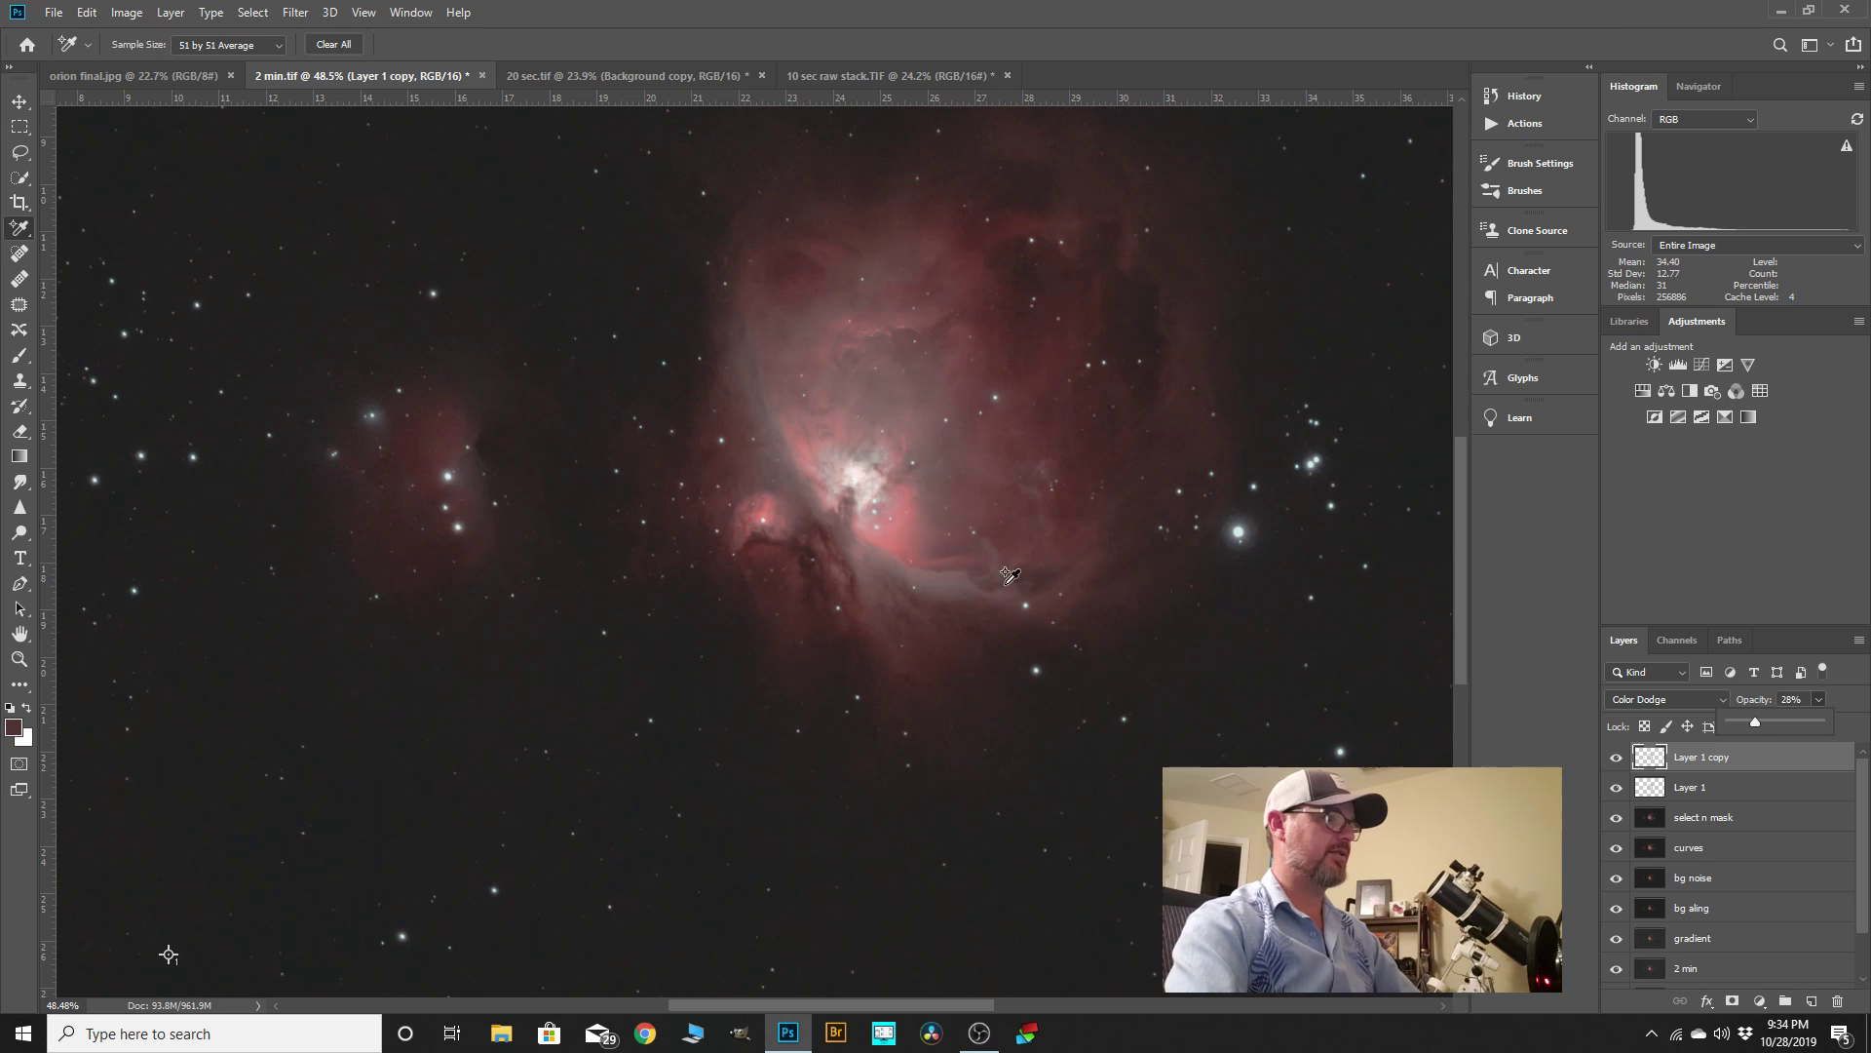
left_click(1616, 757)
left_click(1616, 757)
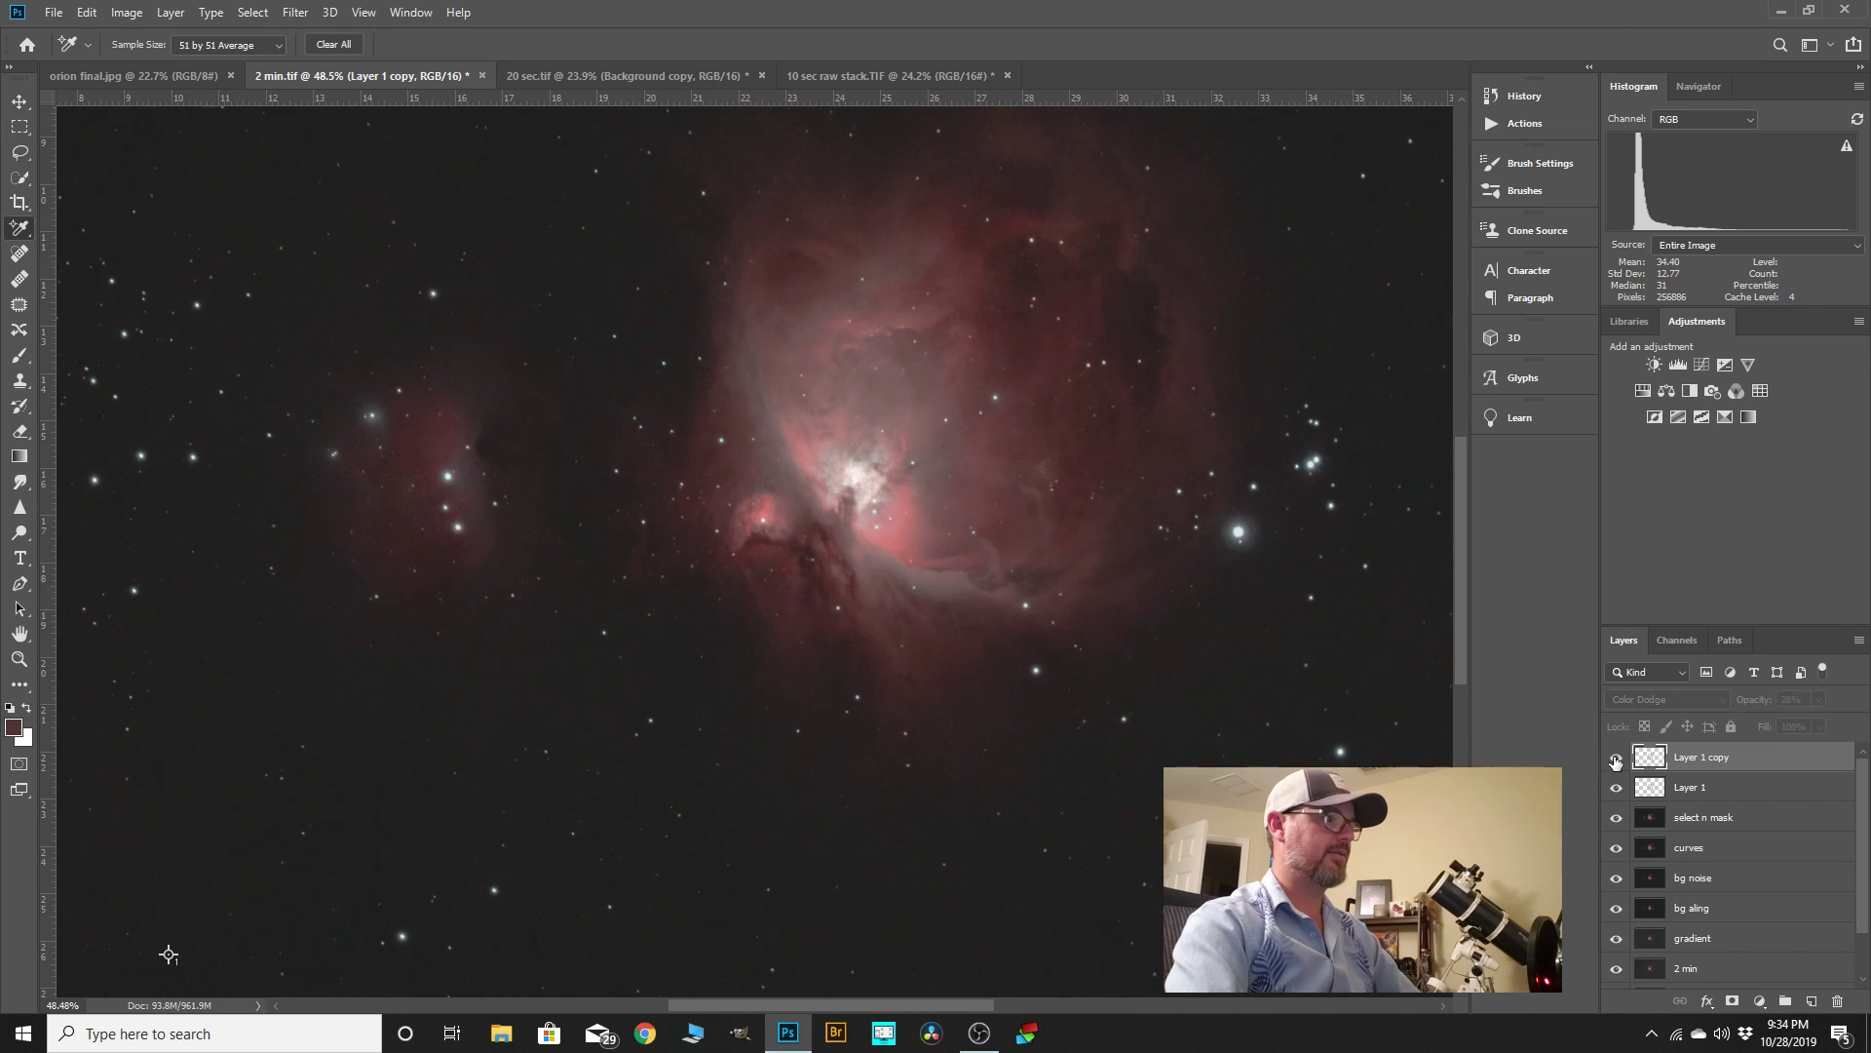
left_click(1616, 757)
- Merge Layer 1 copy down into Layer 1 and merge that down into the select n mask layer
right_click(1705, 759)
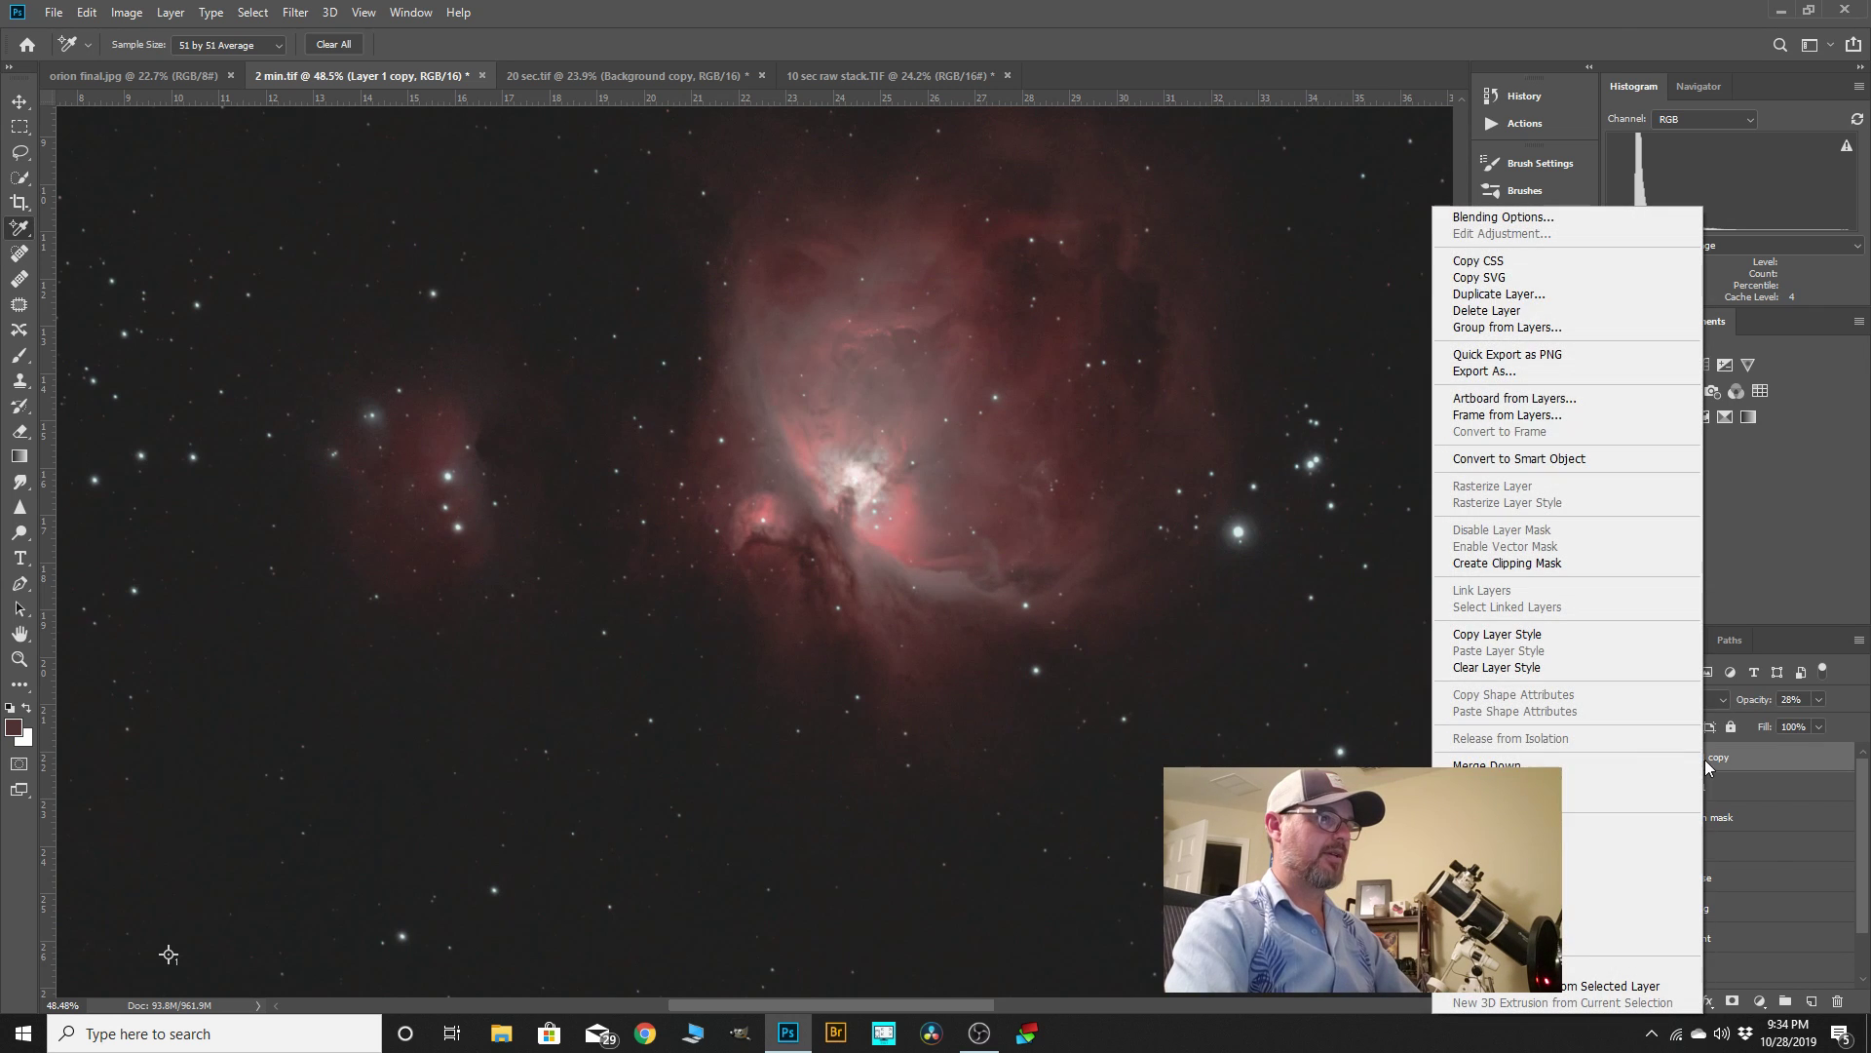
left_click(1579, 765)
right_click(1690, 759)
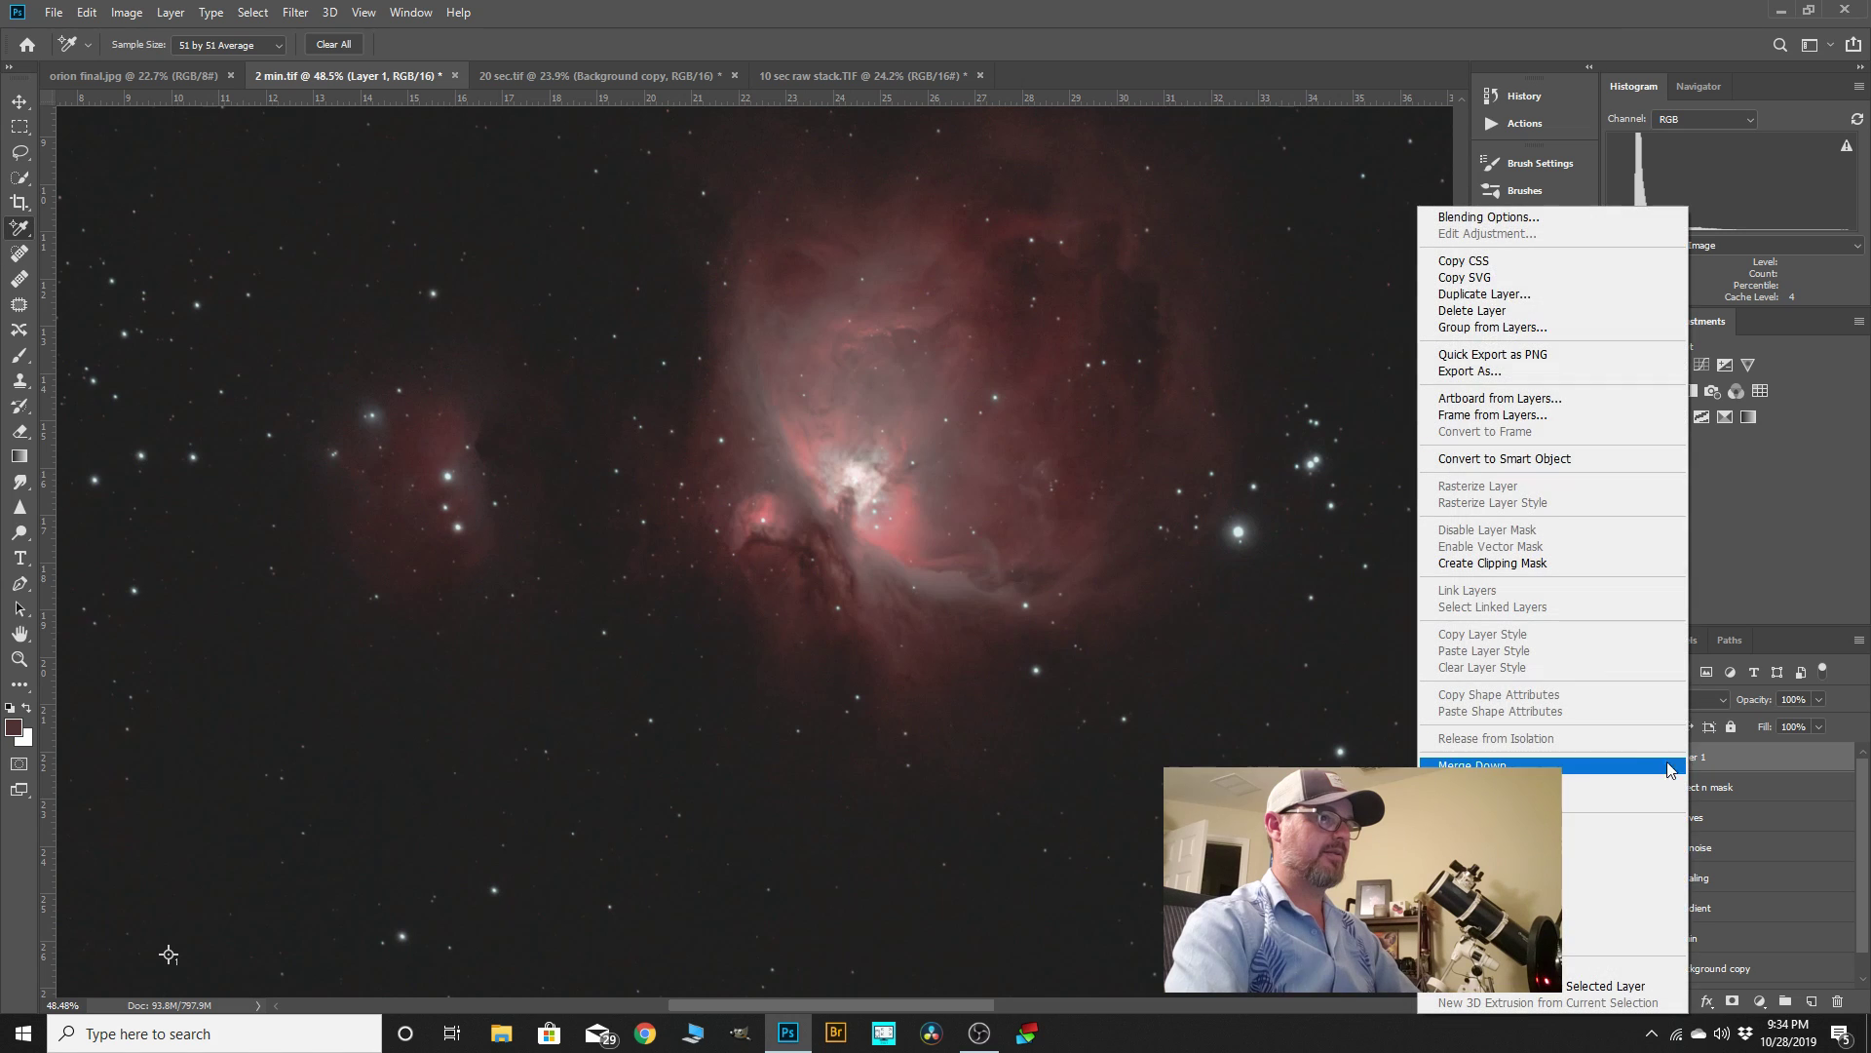
left_click(1563, 766)
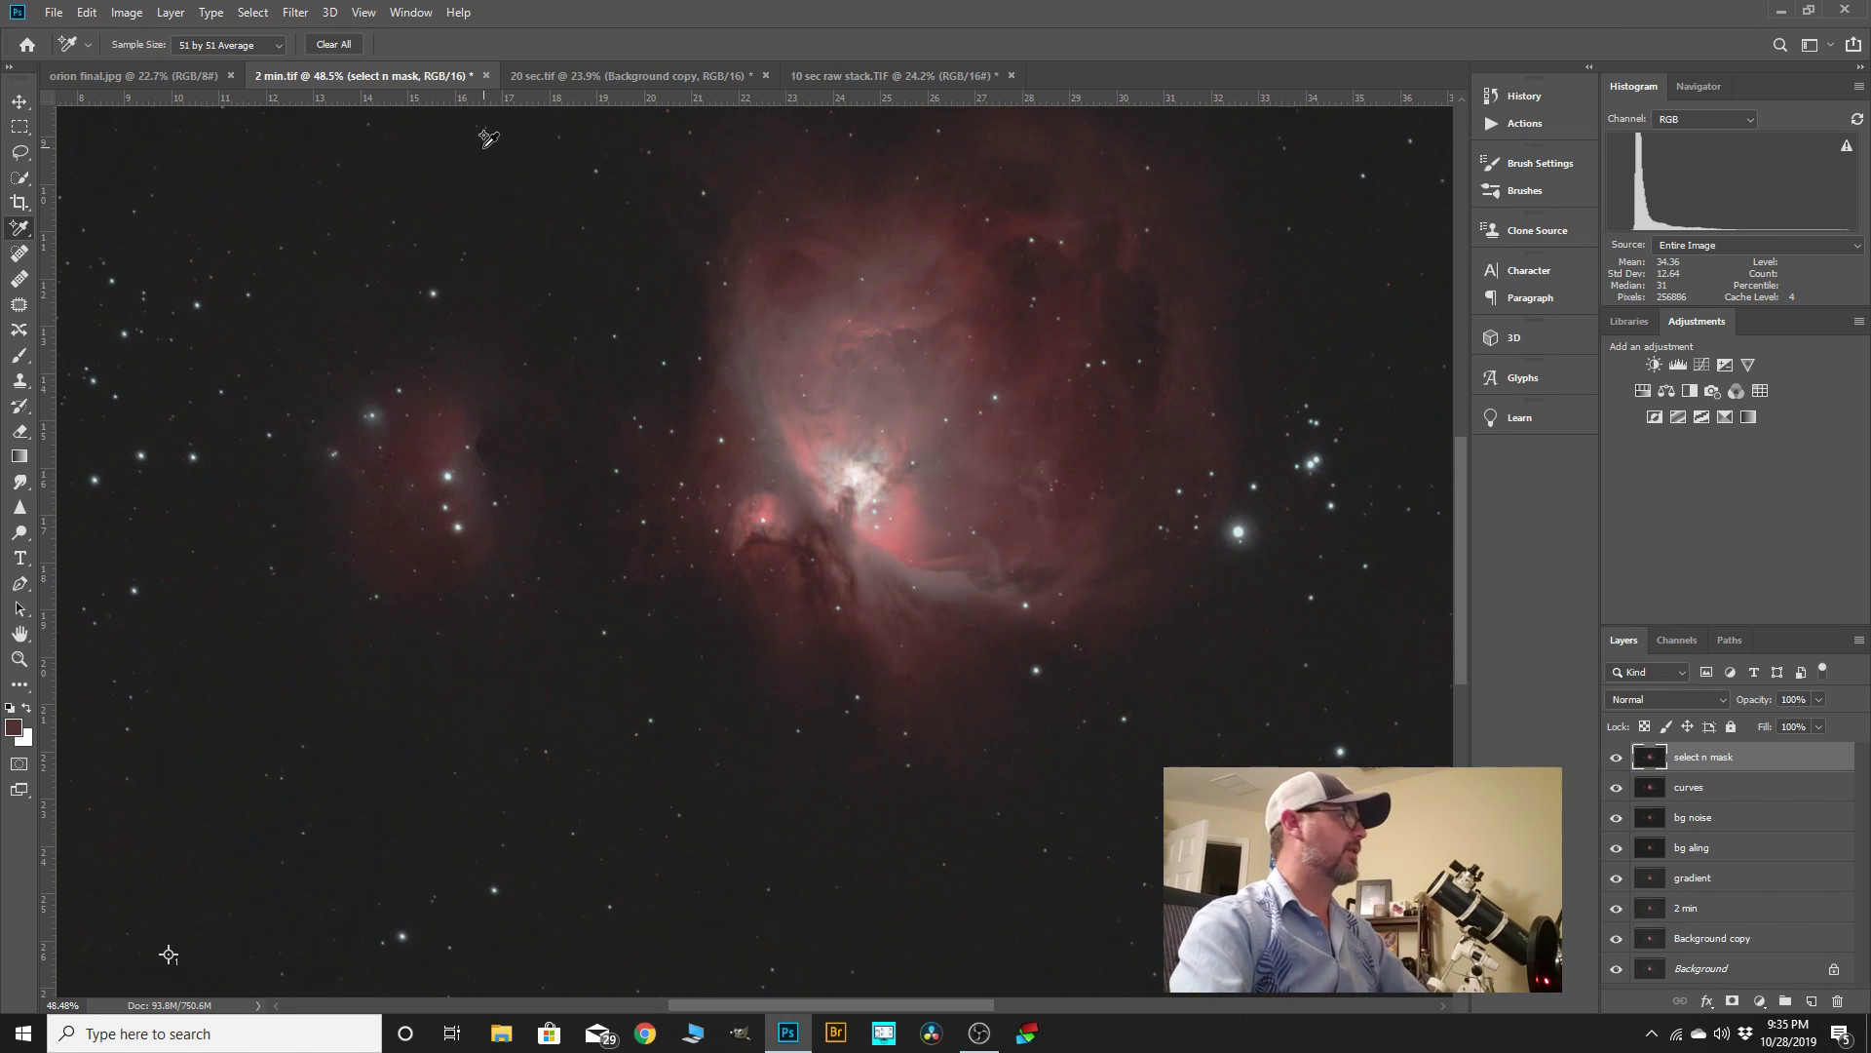
- Select the faint outer nebulosity with Color Range, sampling the dim area beside the main nebula at fuzziness 18
left_click(256, 13)
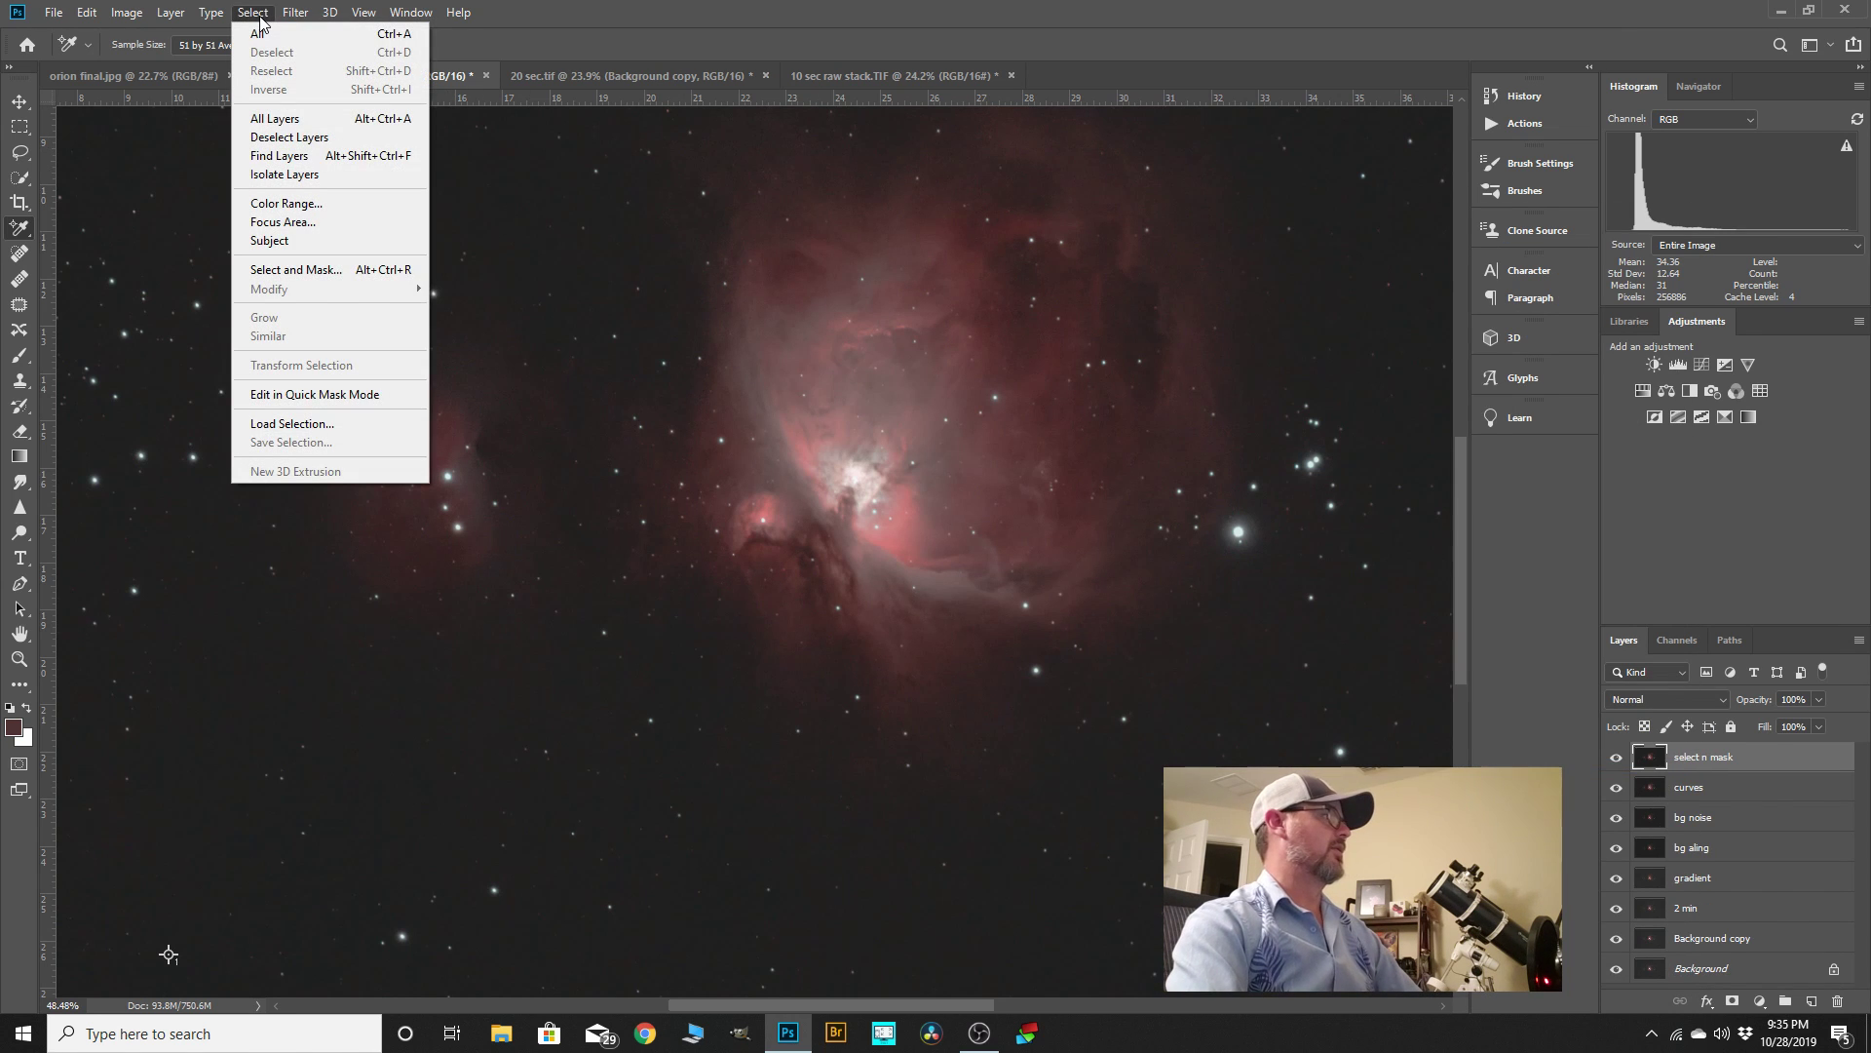
left_click(293, 204)
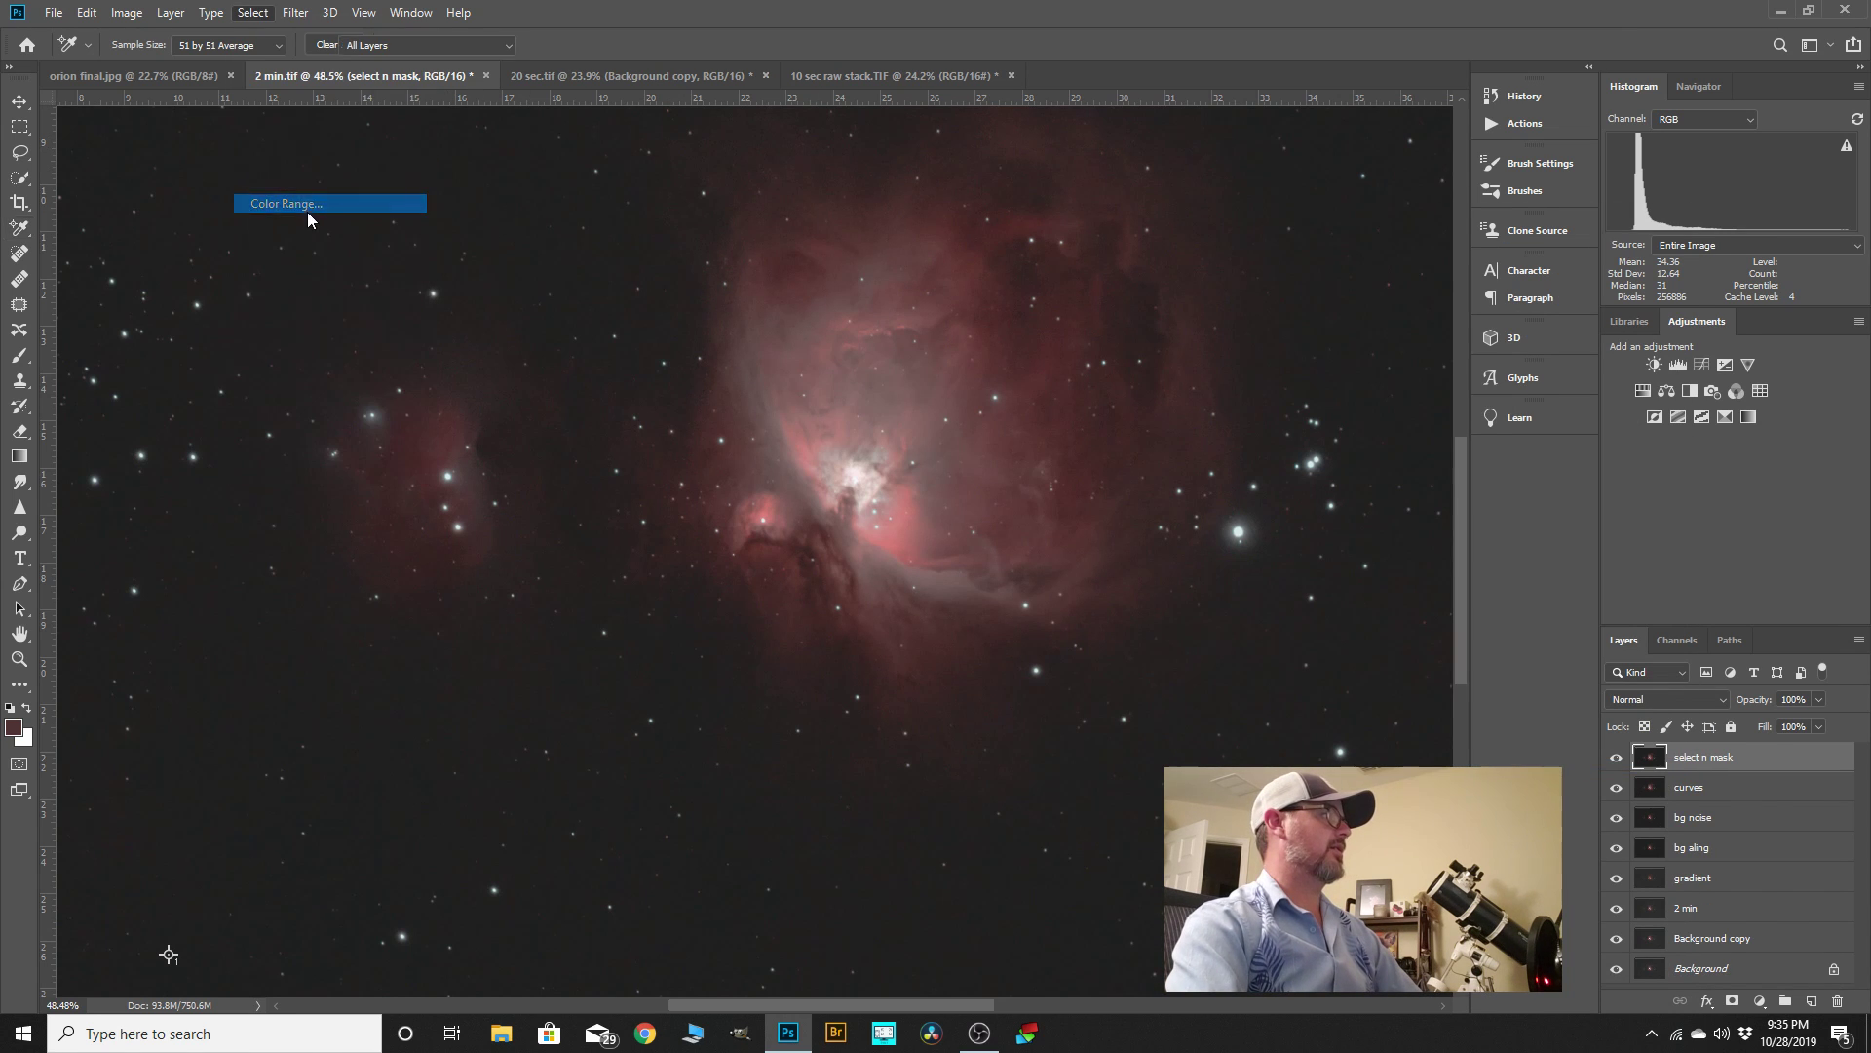
scroll(687, 510, "up", 2)
left_click(682, 515)
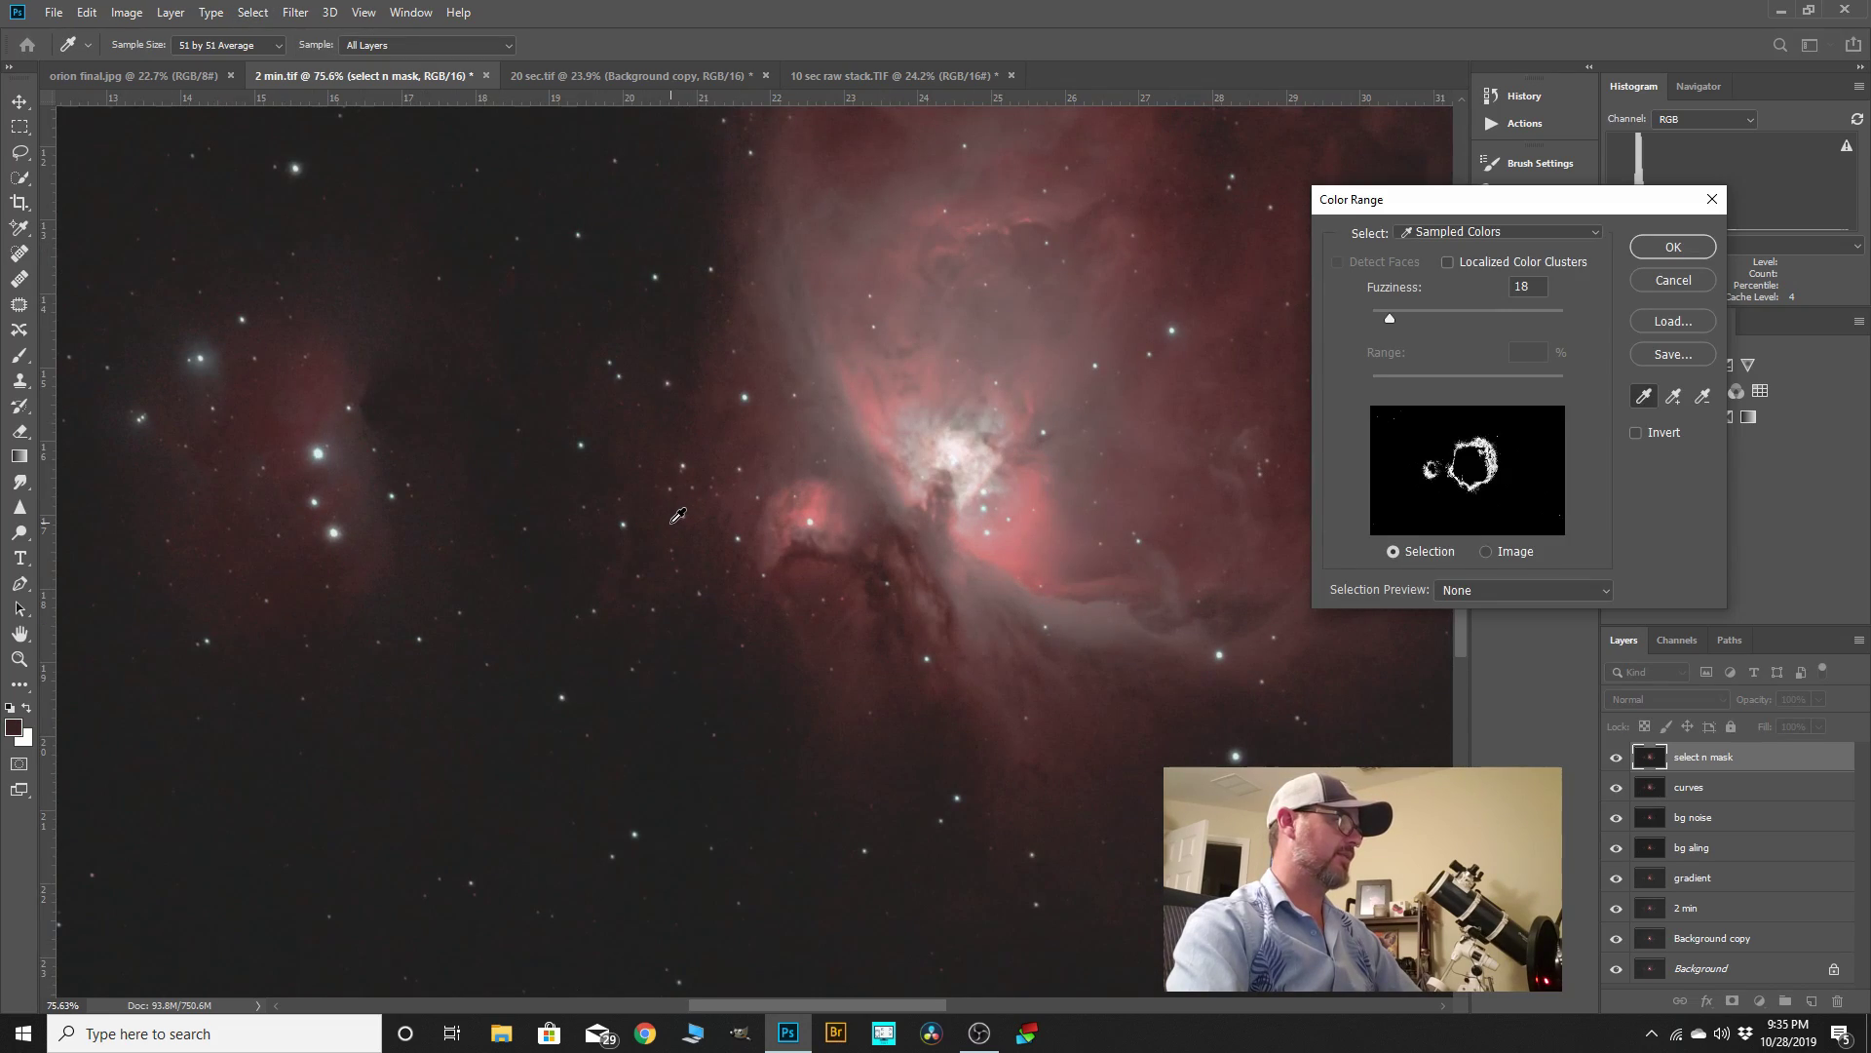
left_click(1659, 249)
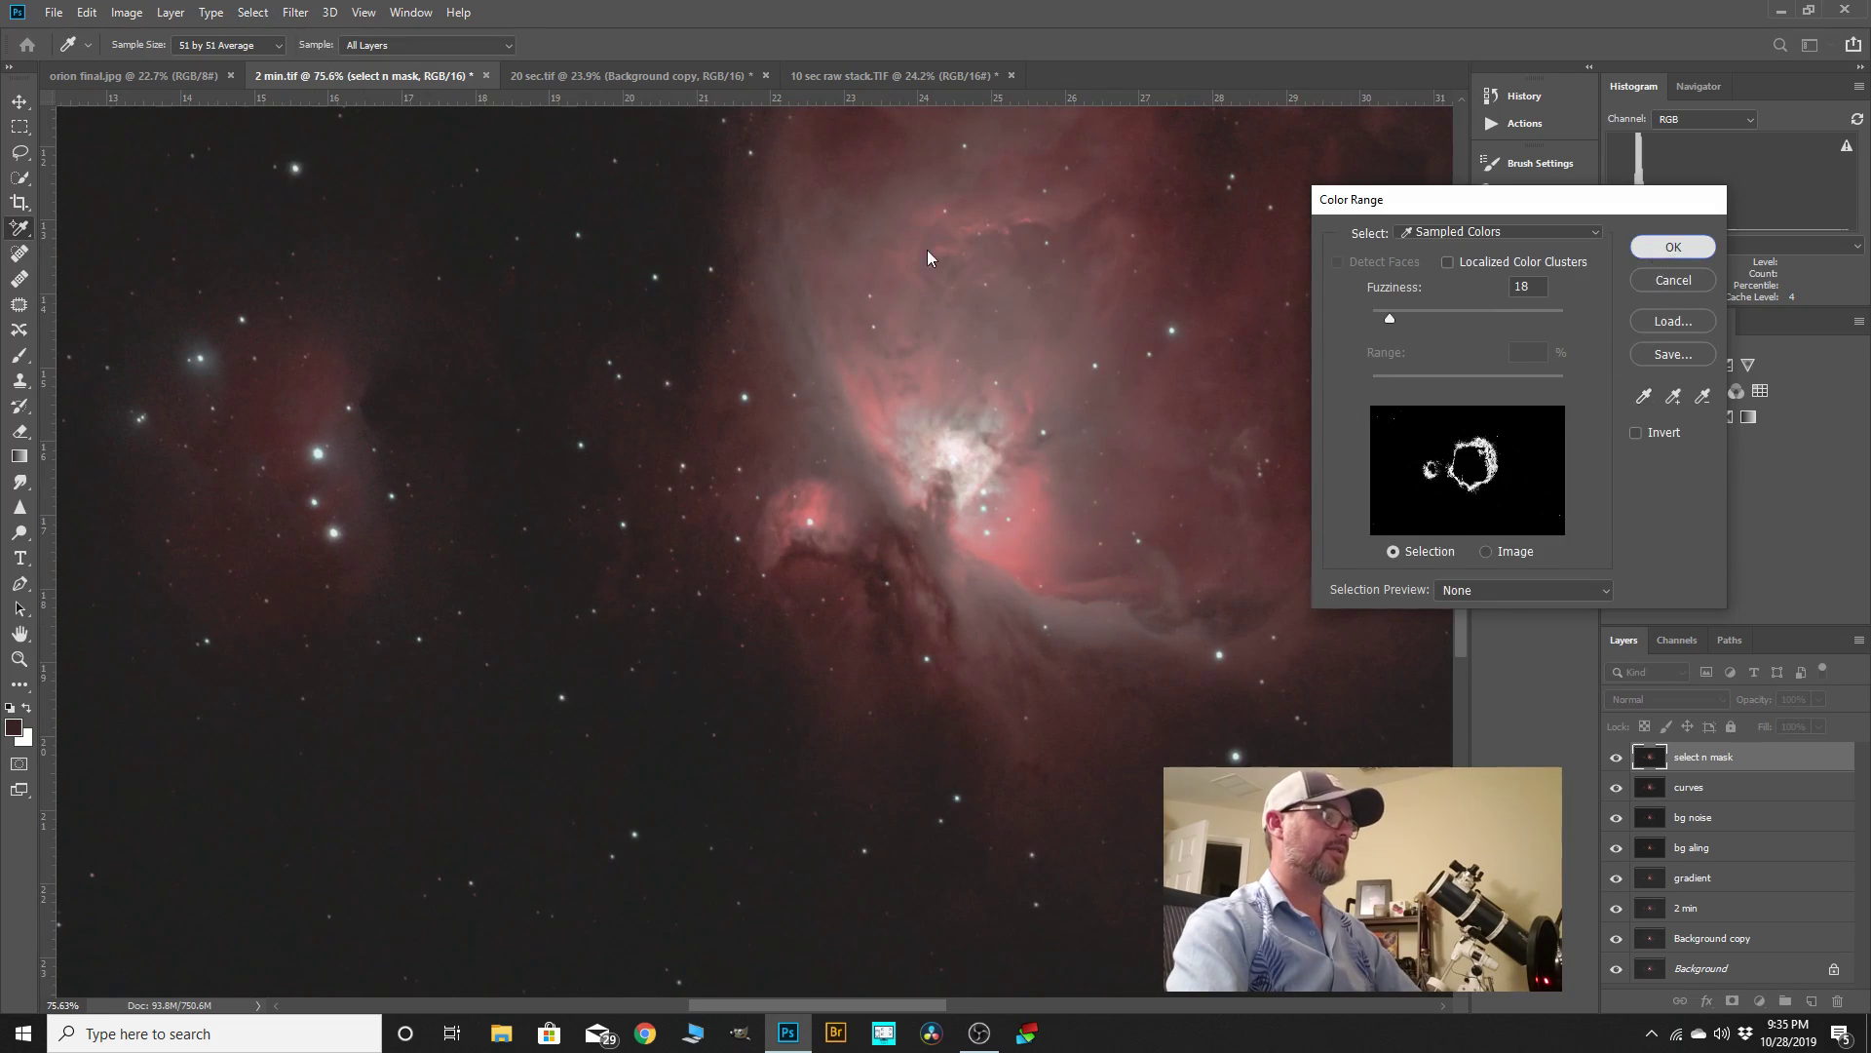
- Soften the outer nebulosity selection in Select and Mask with a 39.5 px feather and apply it
scroll(984, 426, "down", 2)
scroll(988, 420, "down", 1)
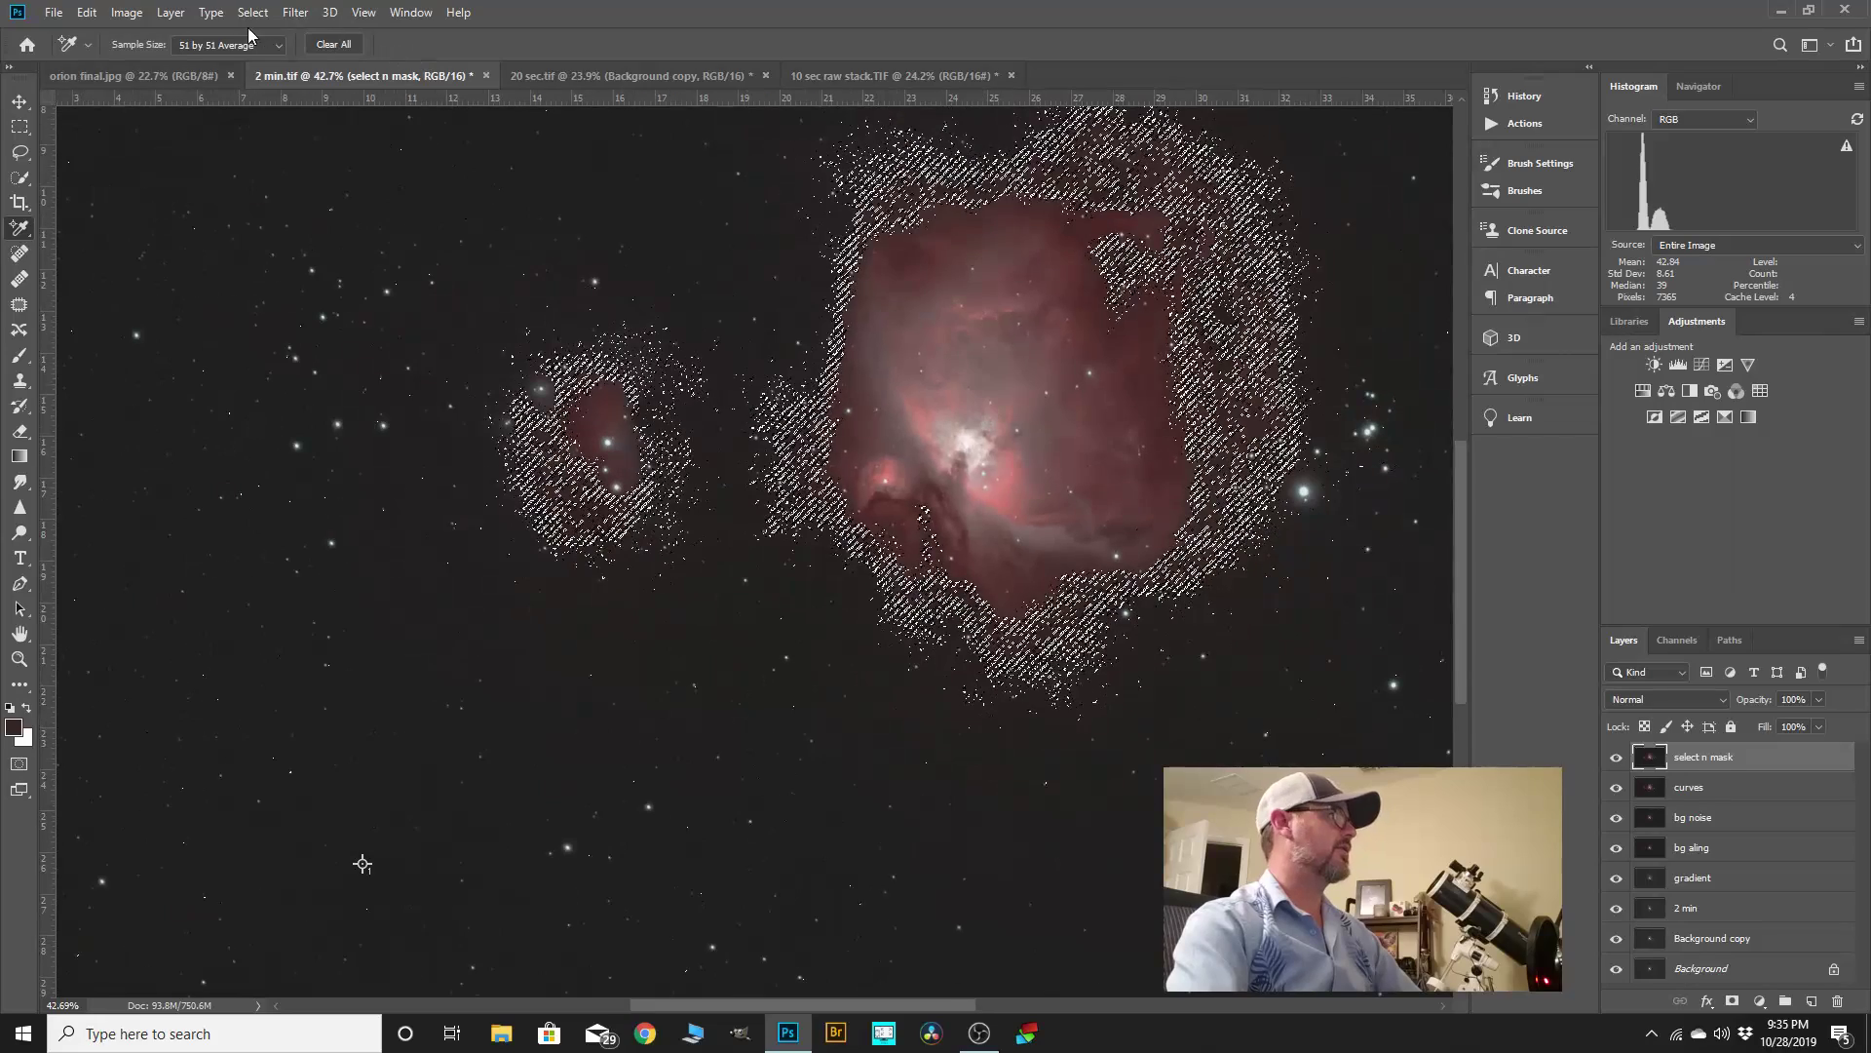
left_click(252, 12)
left_click(293, 272)
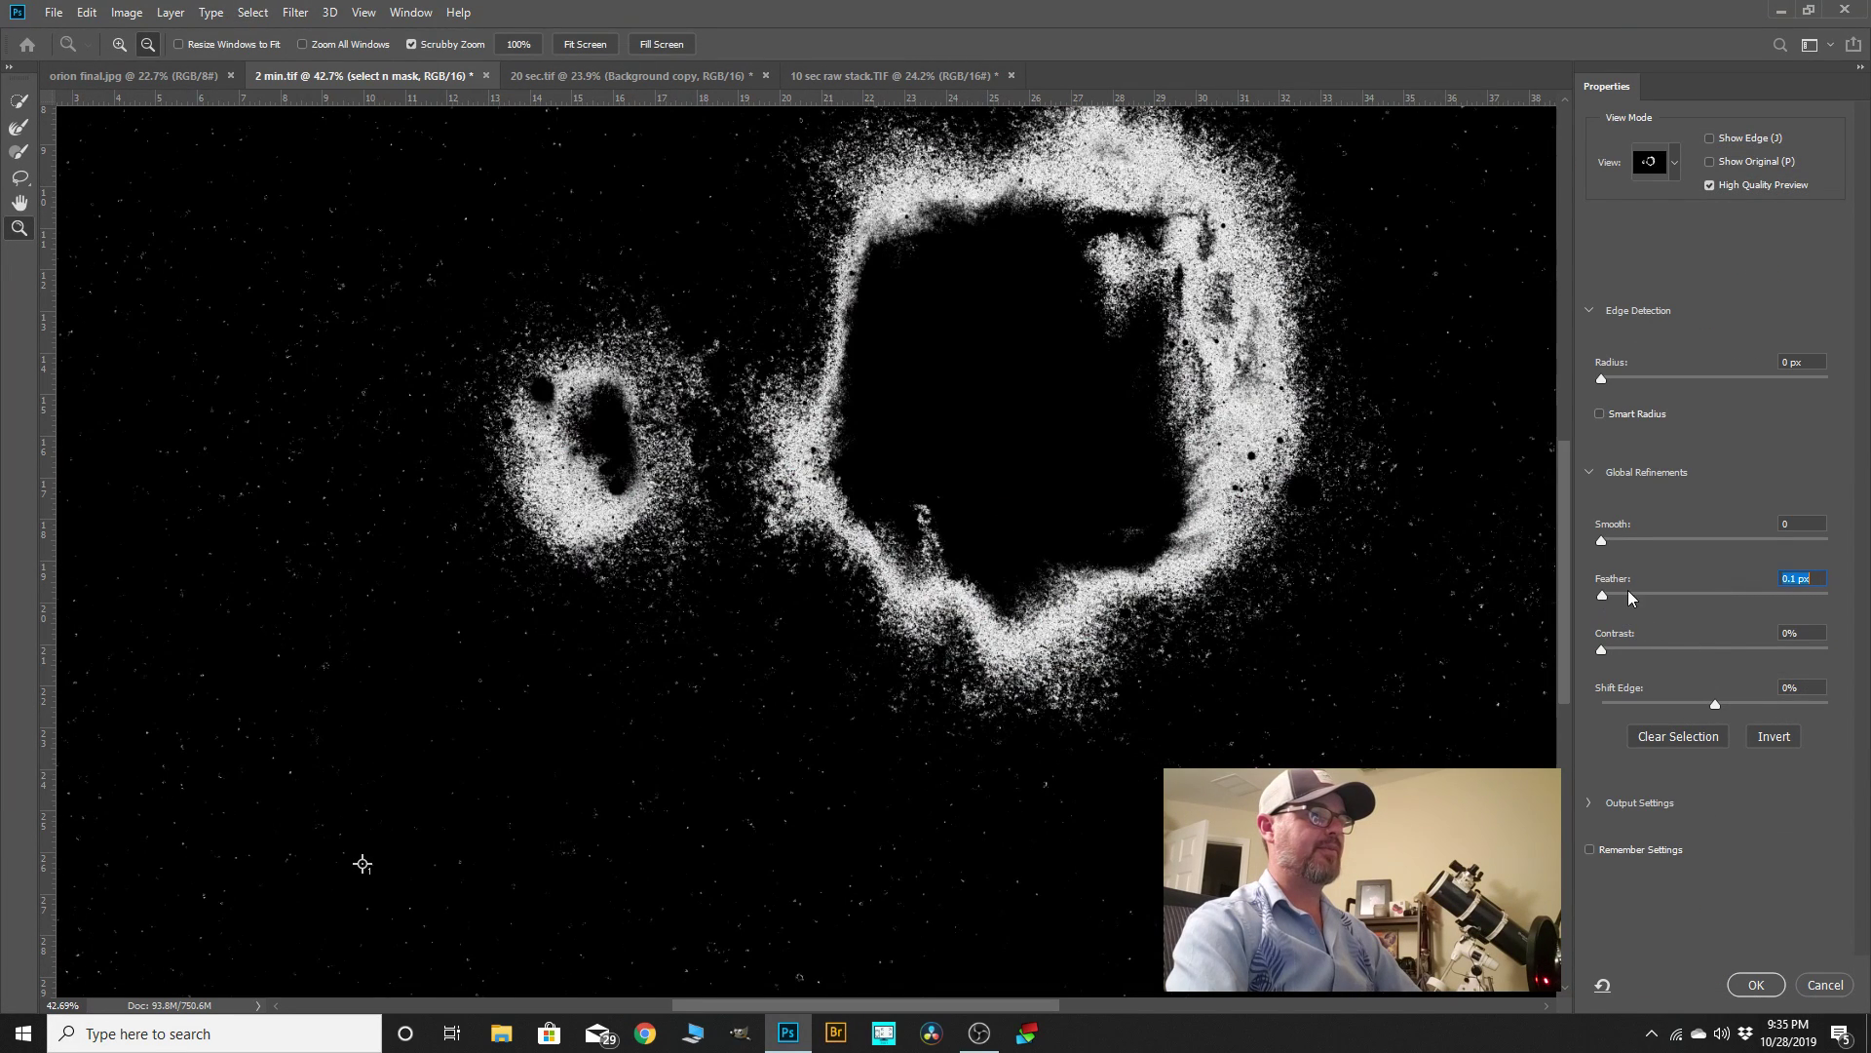
left_click_drag(1630, 597, 1718, 597)
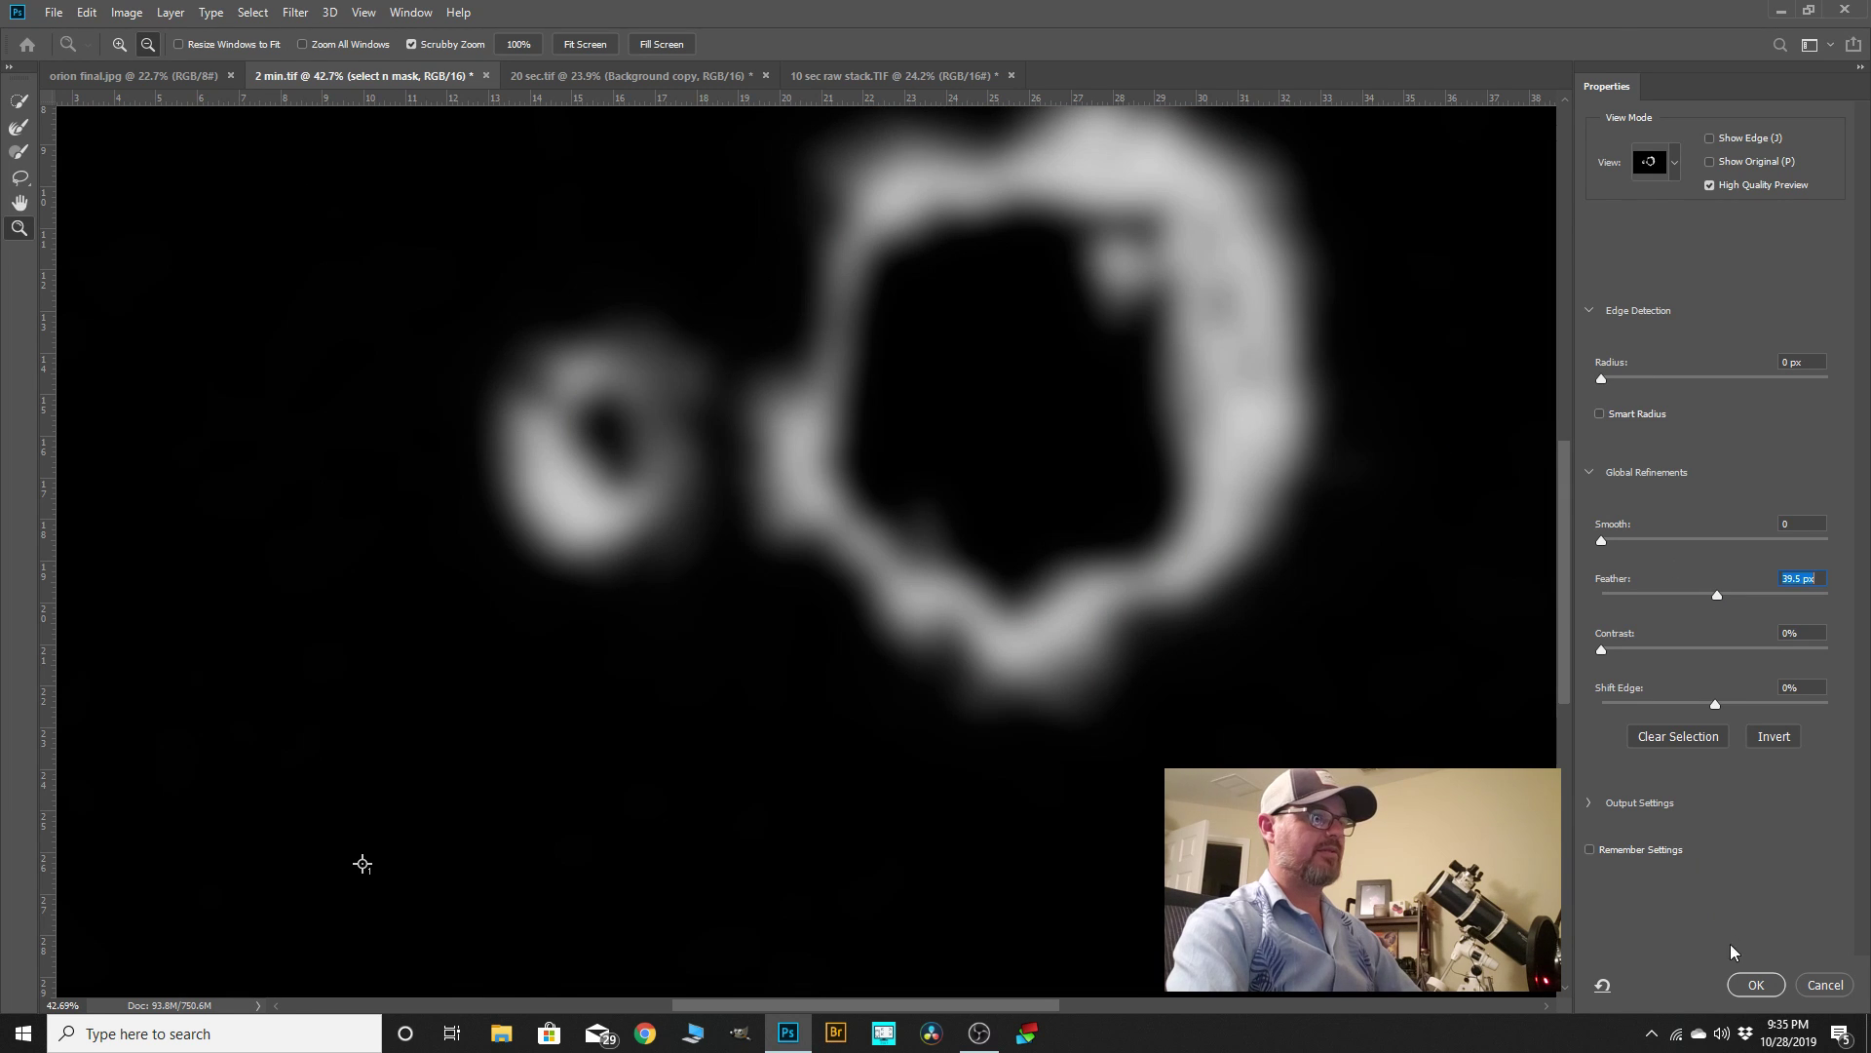
left_click(1748, 985)
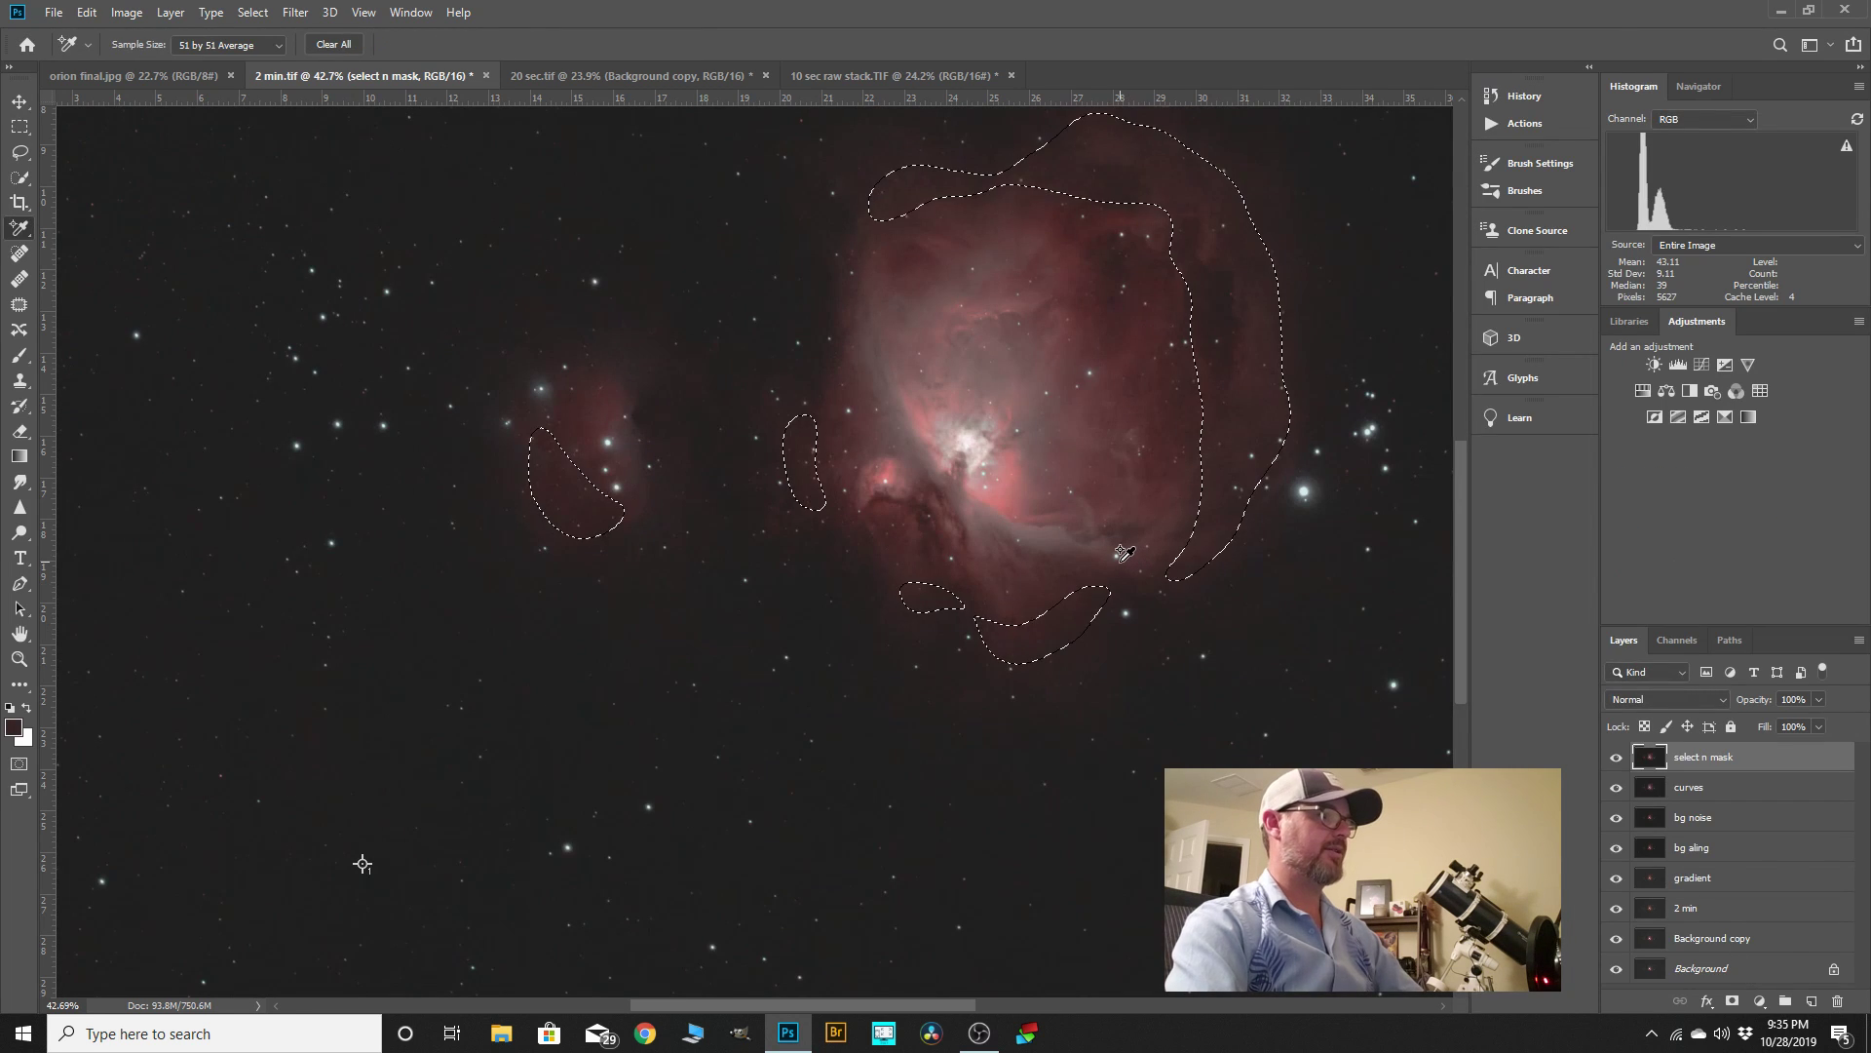
- Copy the feathered selection to a new layer and raise its Red channel with Curves
key("ctrl+j")
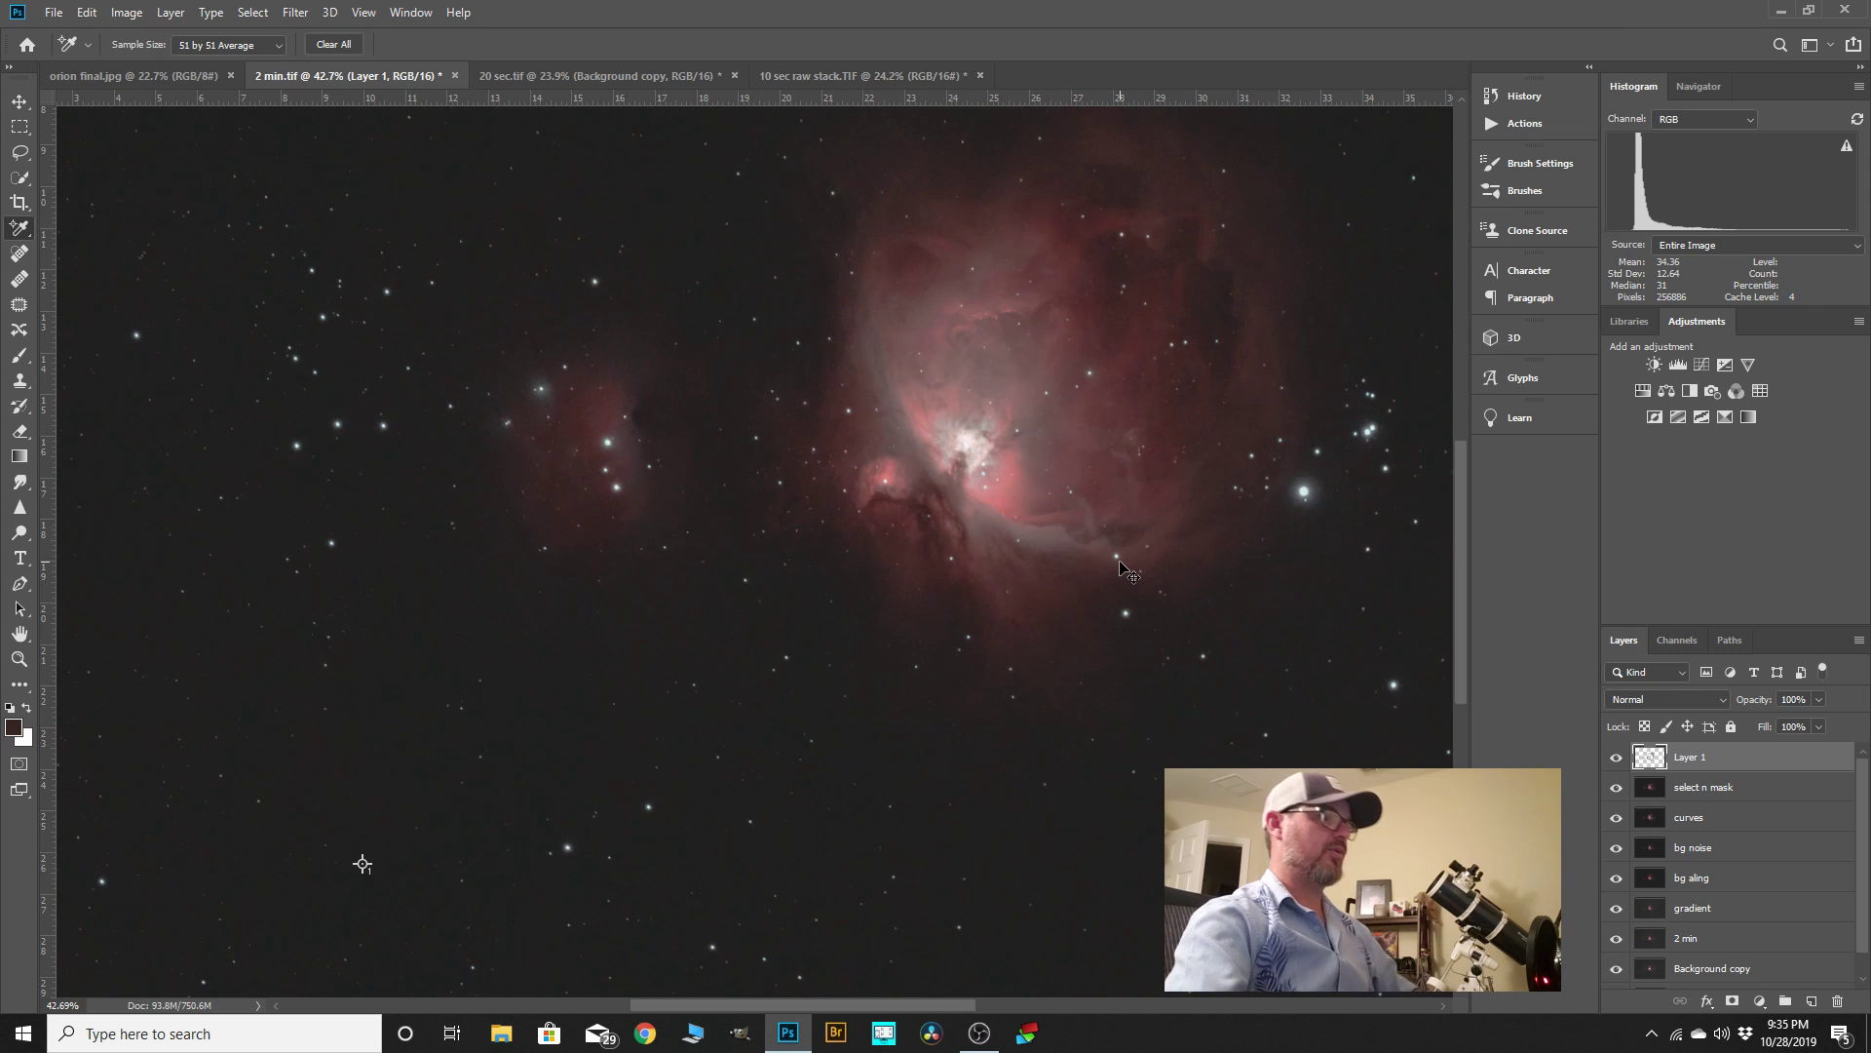
left_click(126, 12)
mouse_move(205, 64)
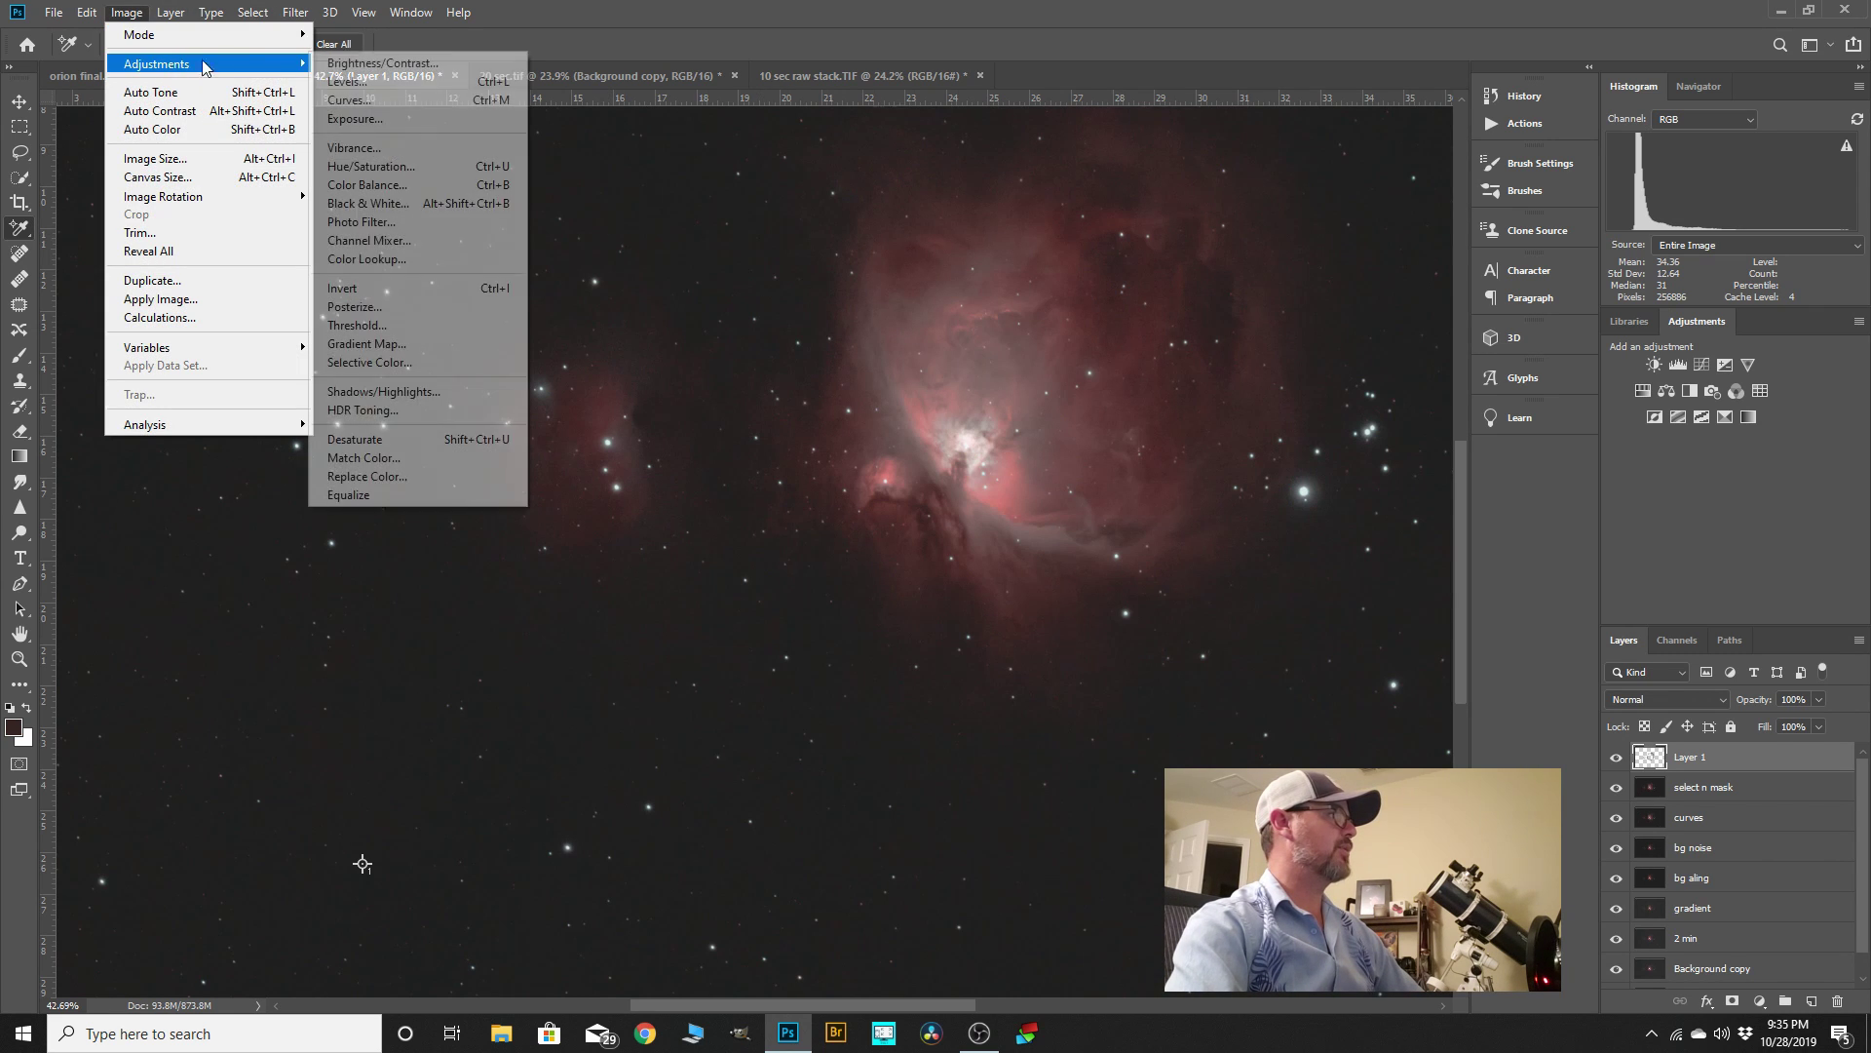
left_click(349, 100)
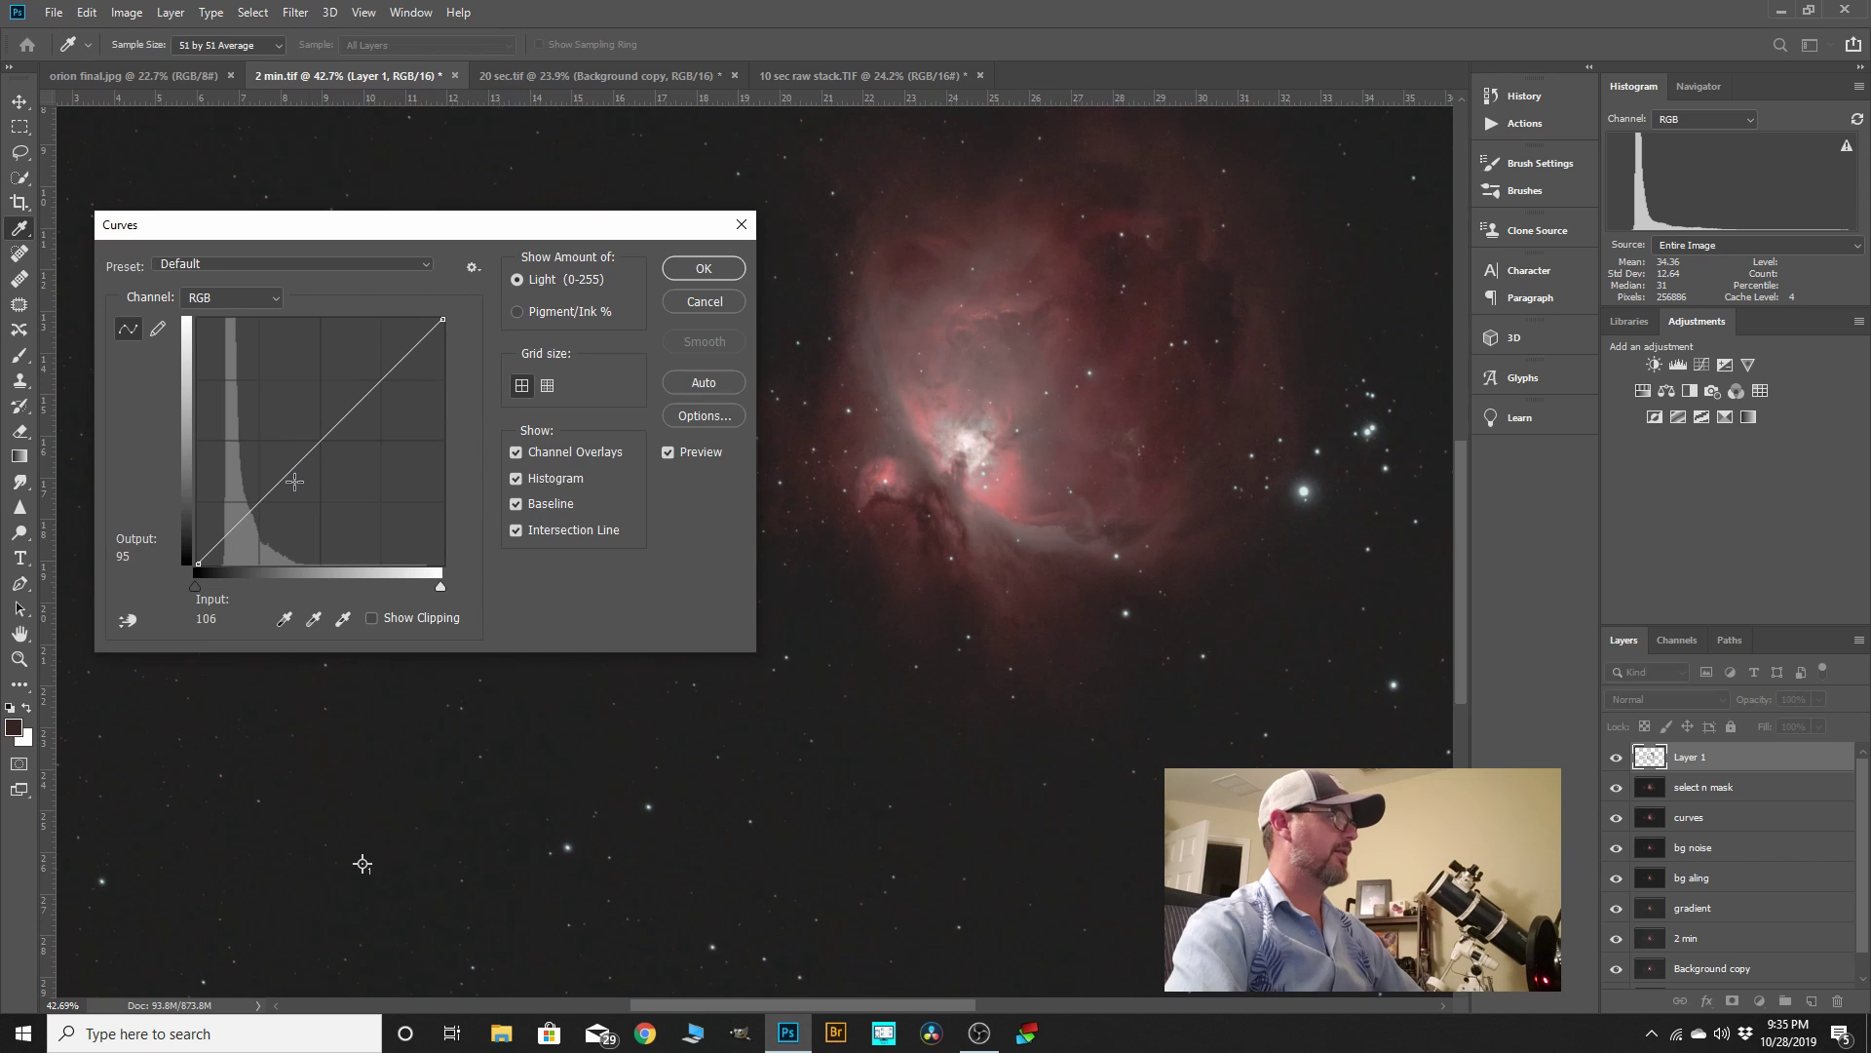
left_click_drag(490, 228, 1546, 557)
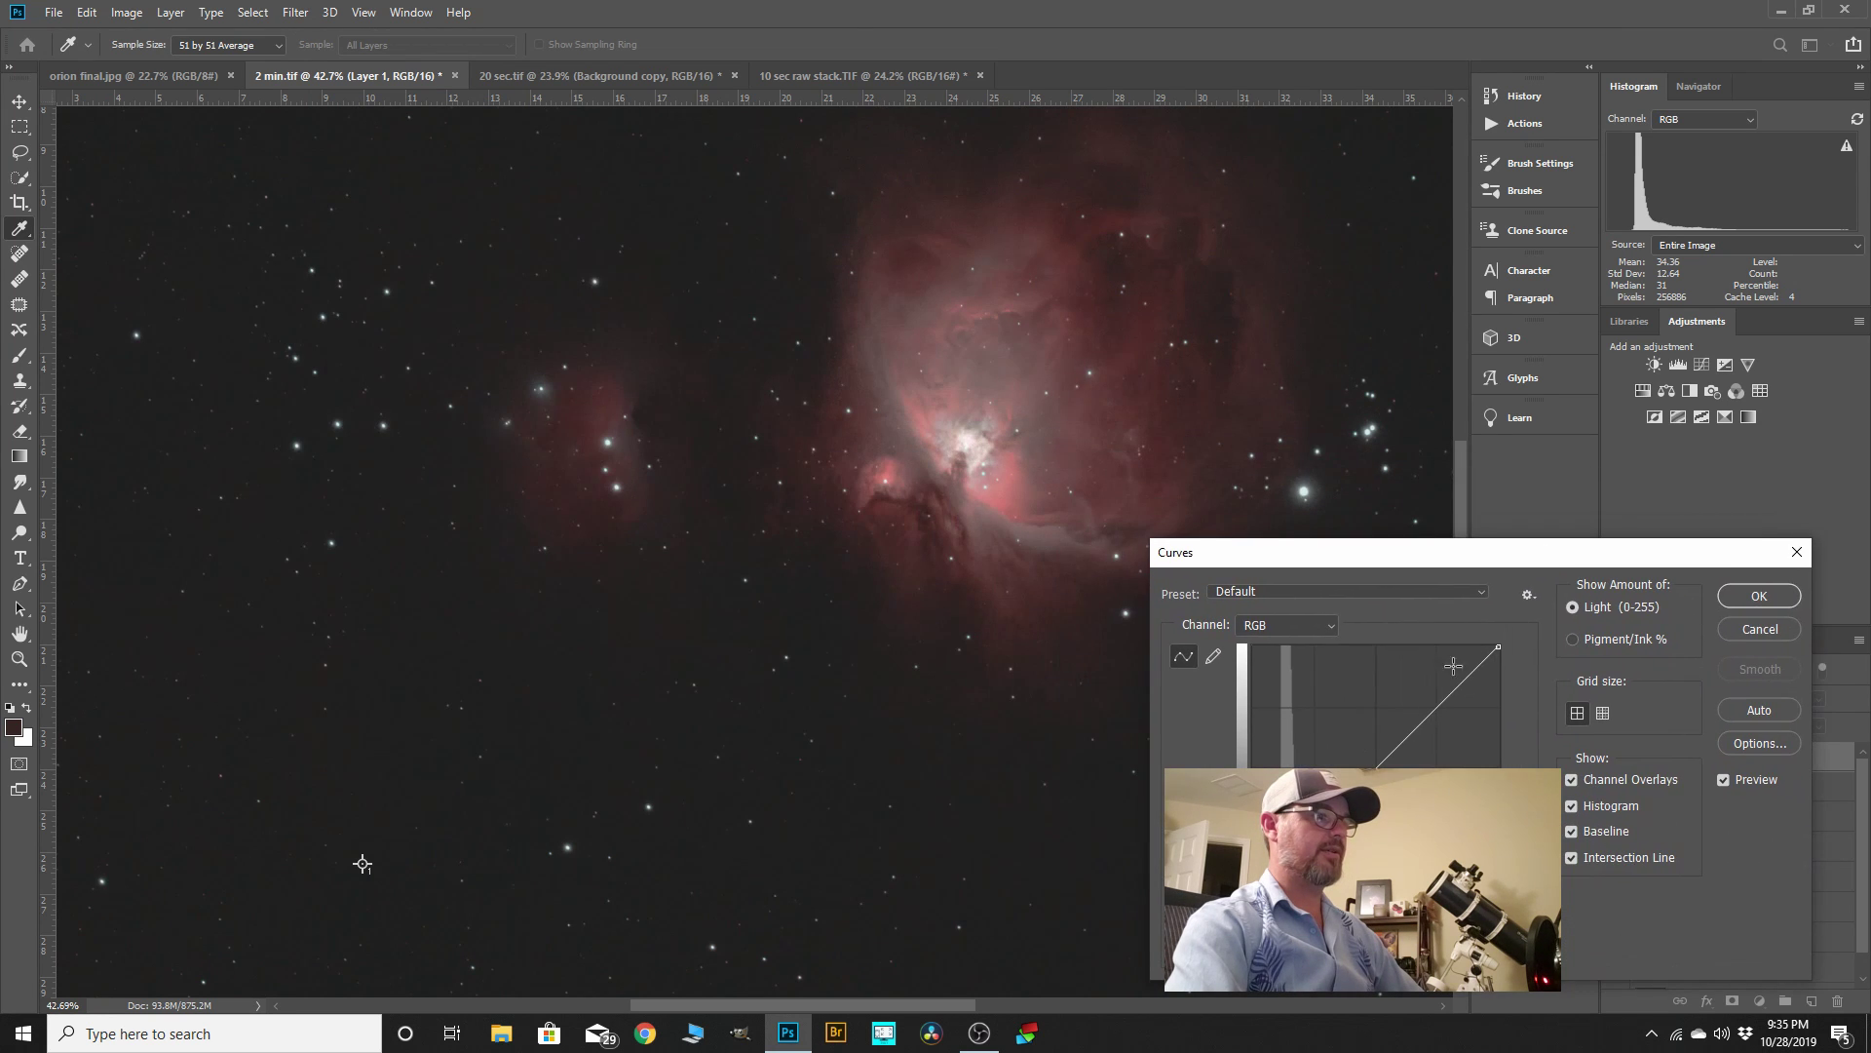
left_click(1331, 625)
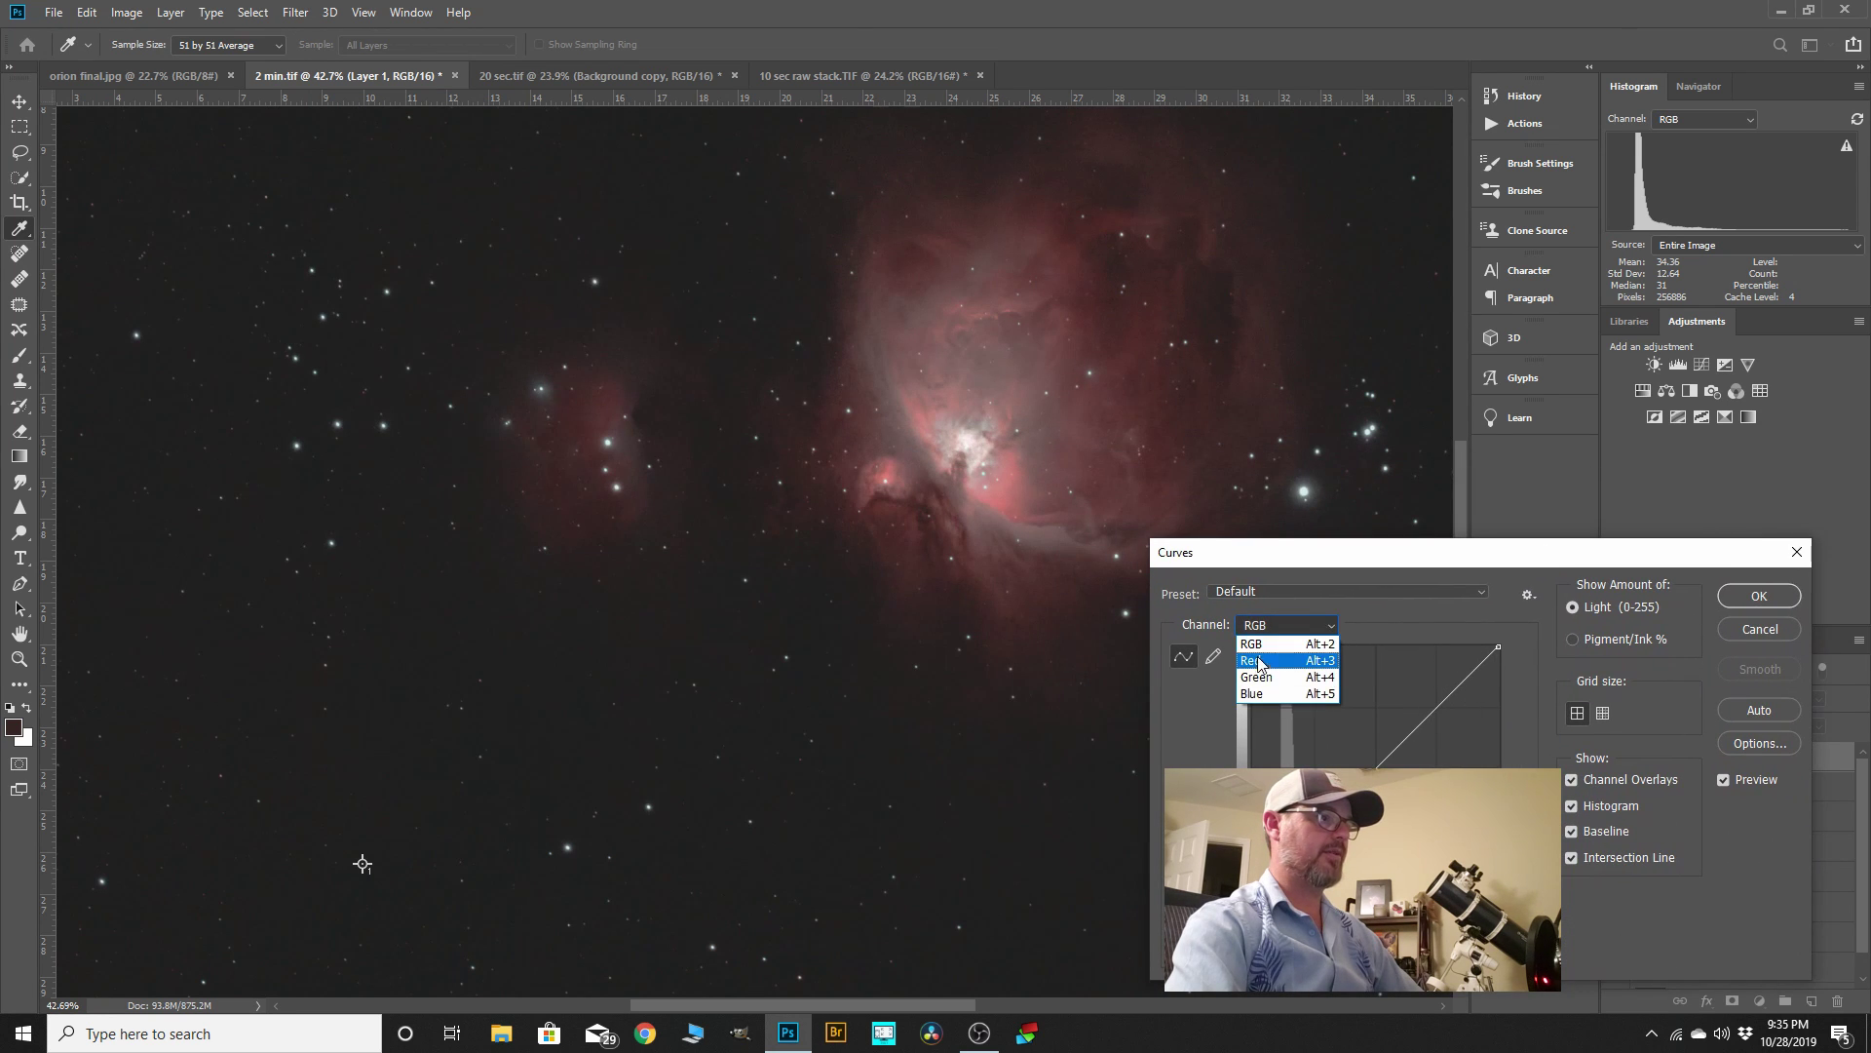
left_click(1296, 650)
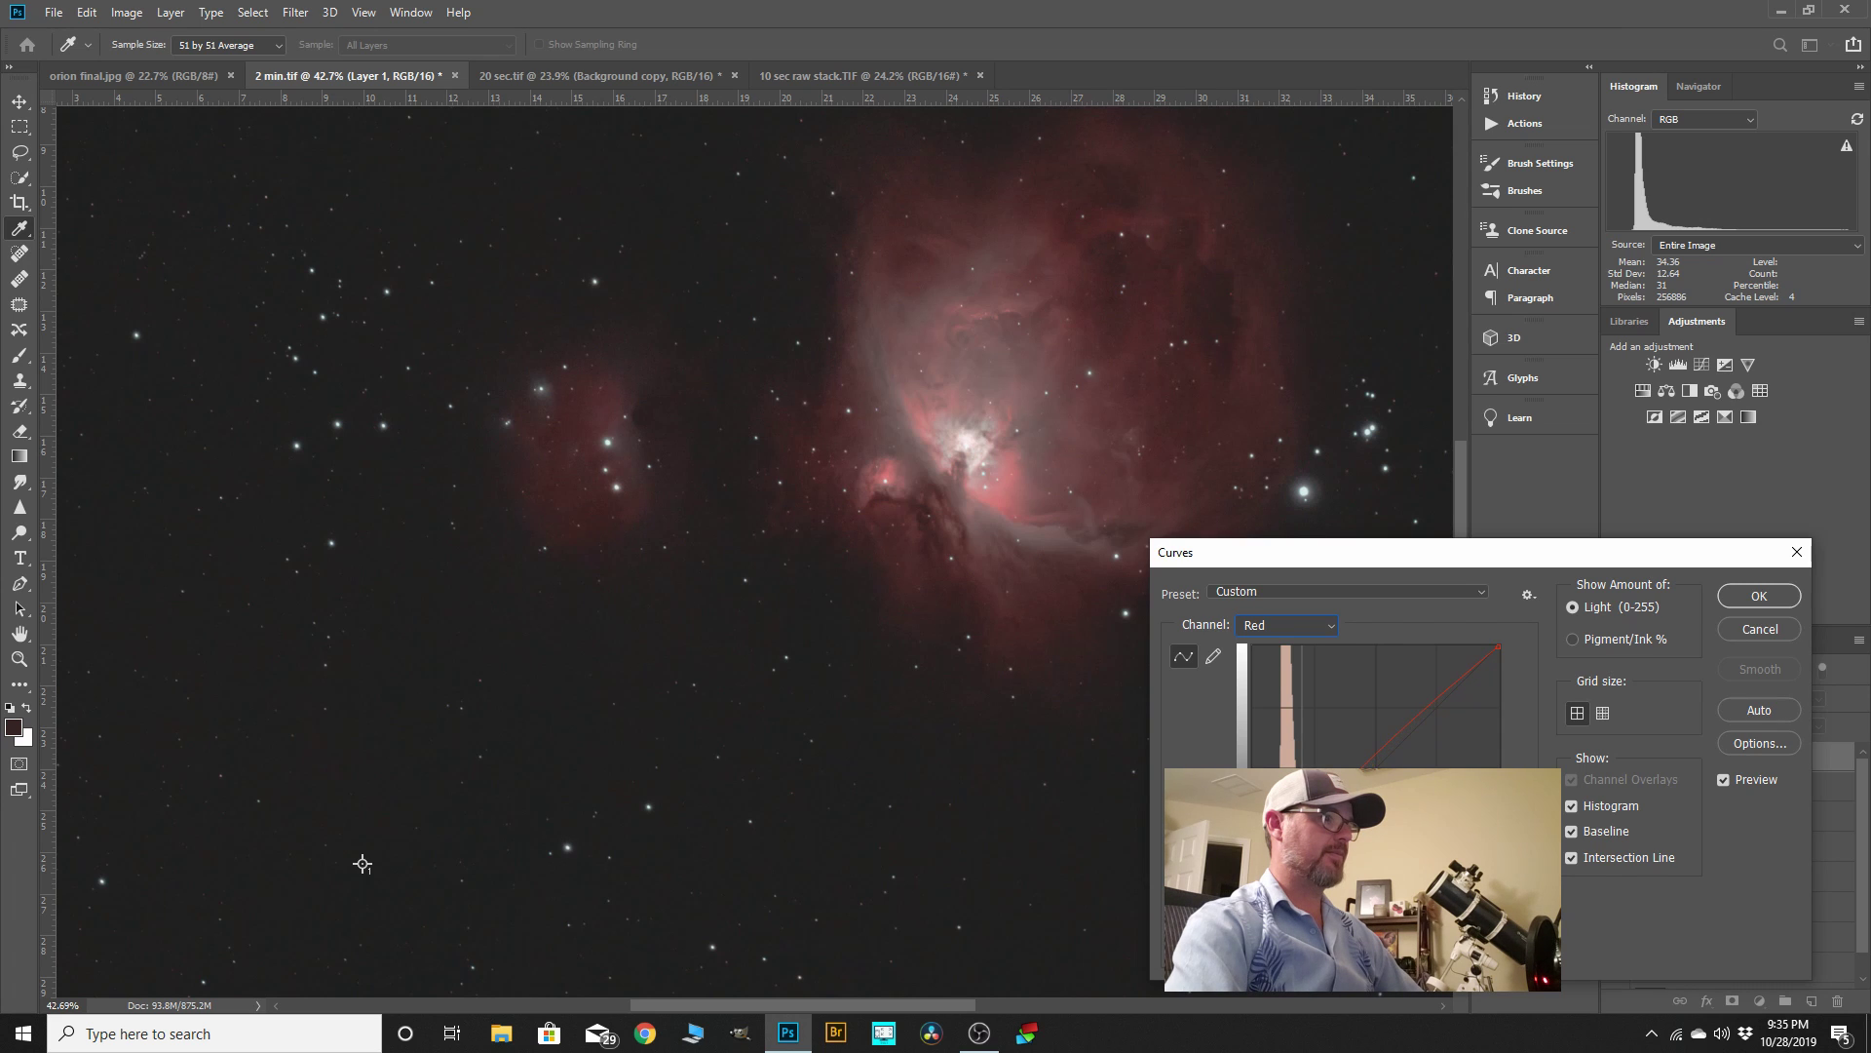
left_click(1745, 598)
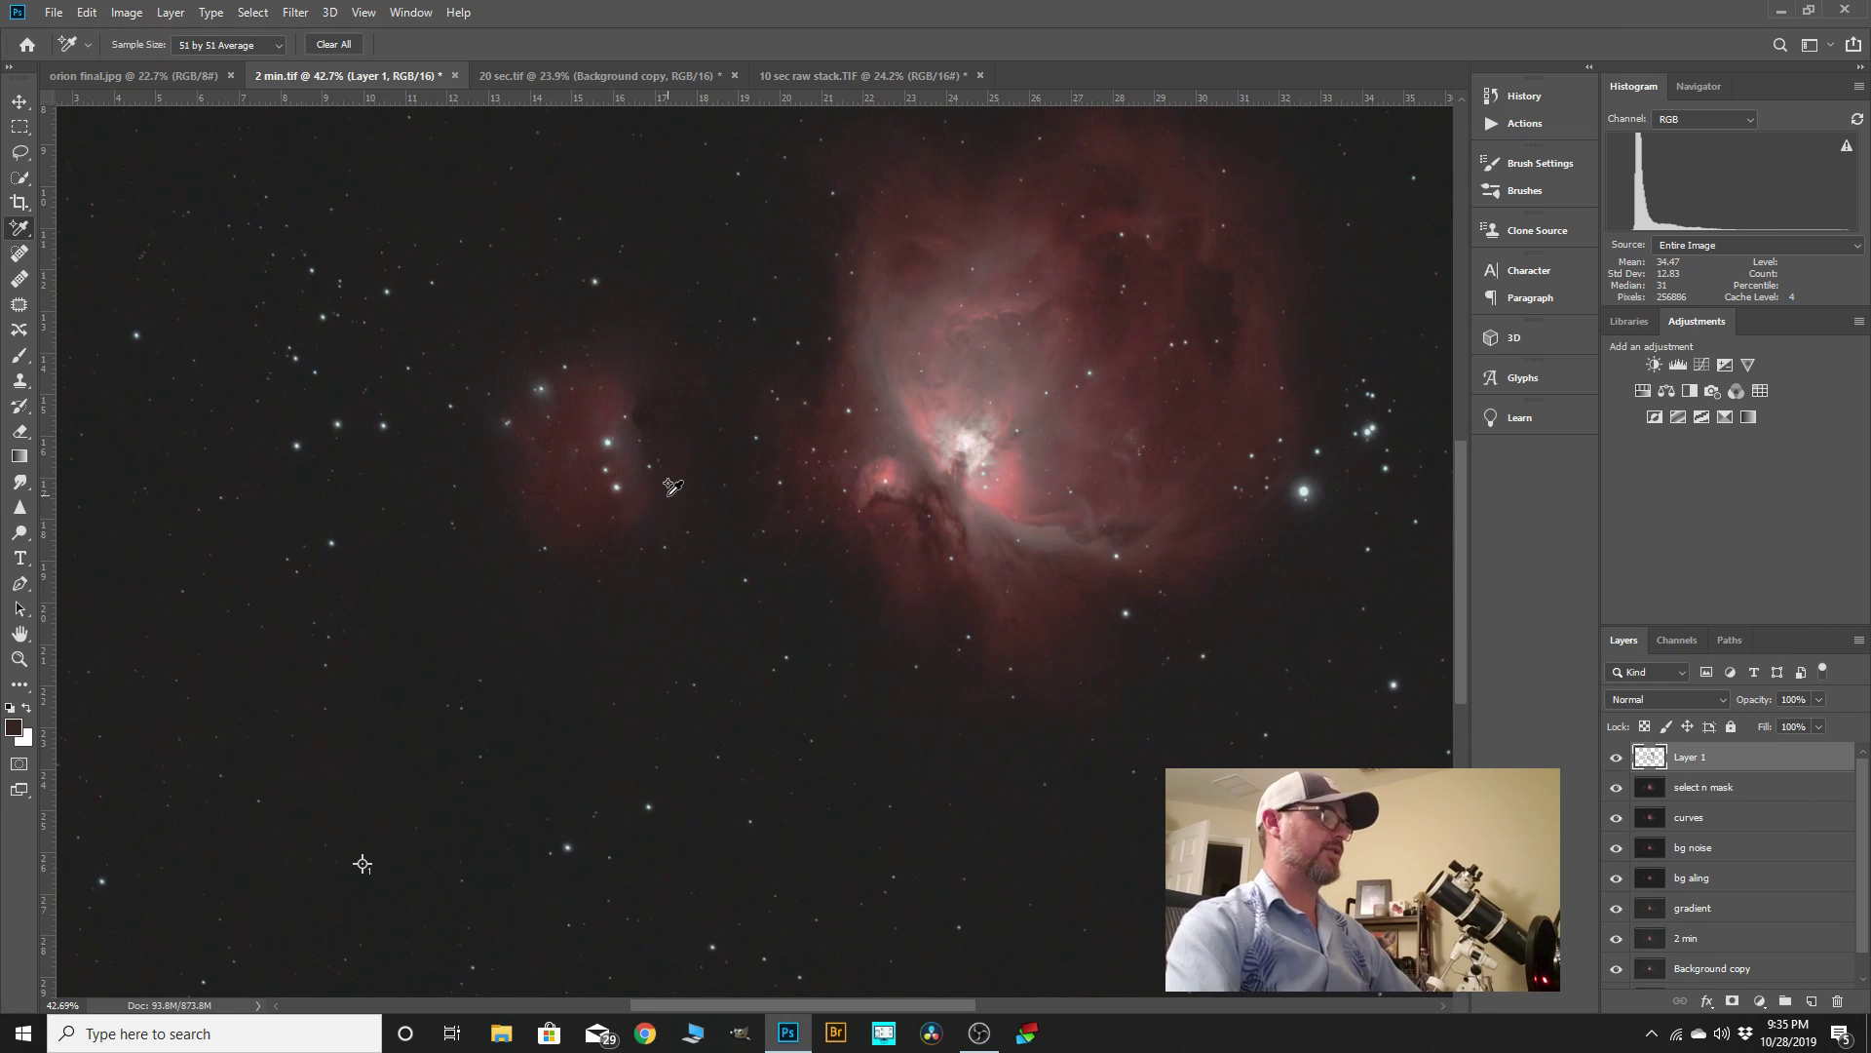
- Apply Camera Raw noise reduction to the outer nebulosity layer with luminance 28 and color 59
scroll(554, 515, "down", 1)
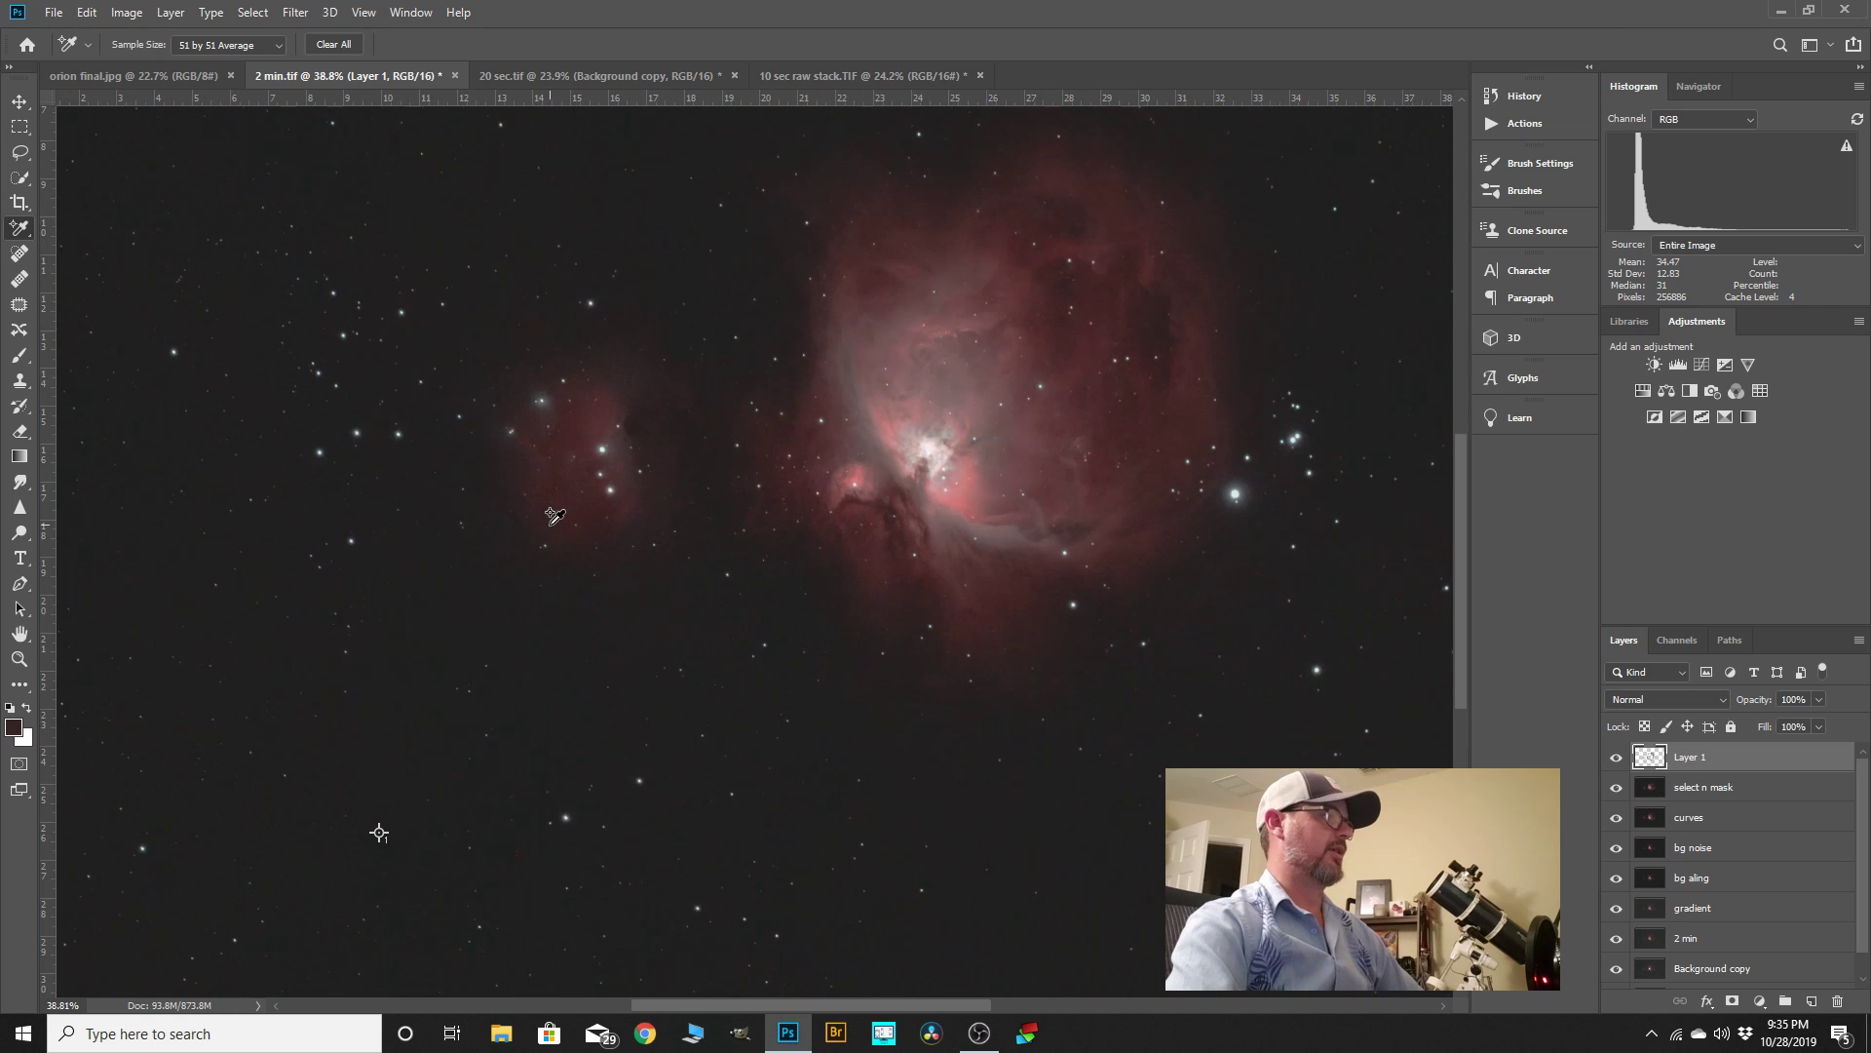
scroll(554, 516, "down", 1)
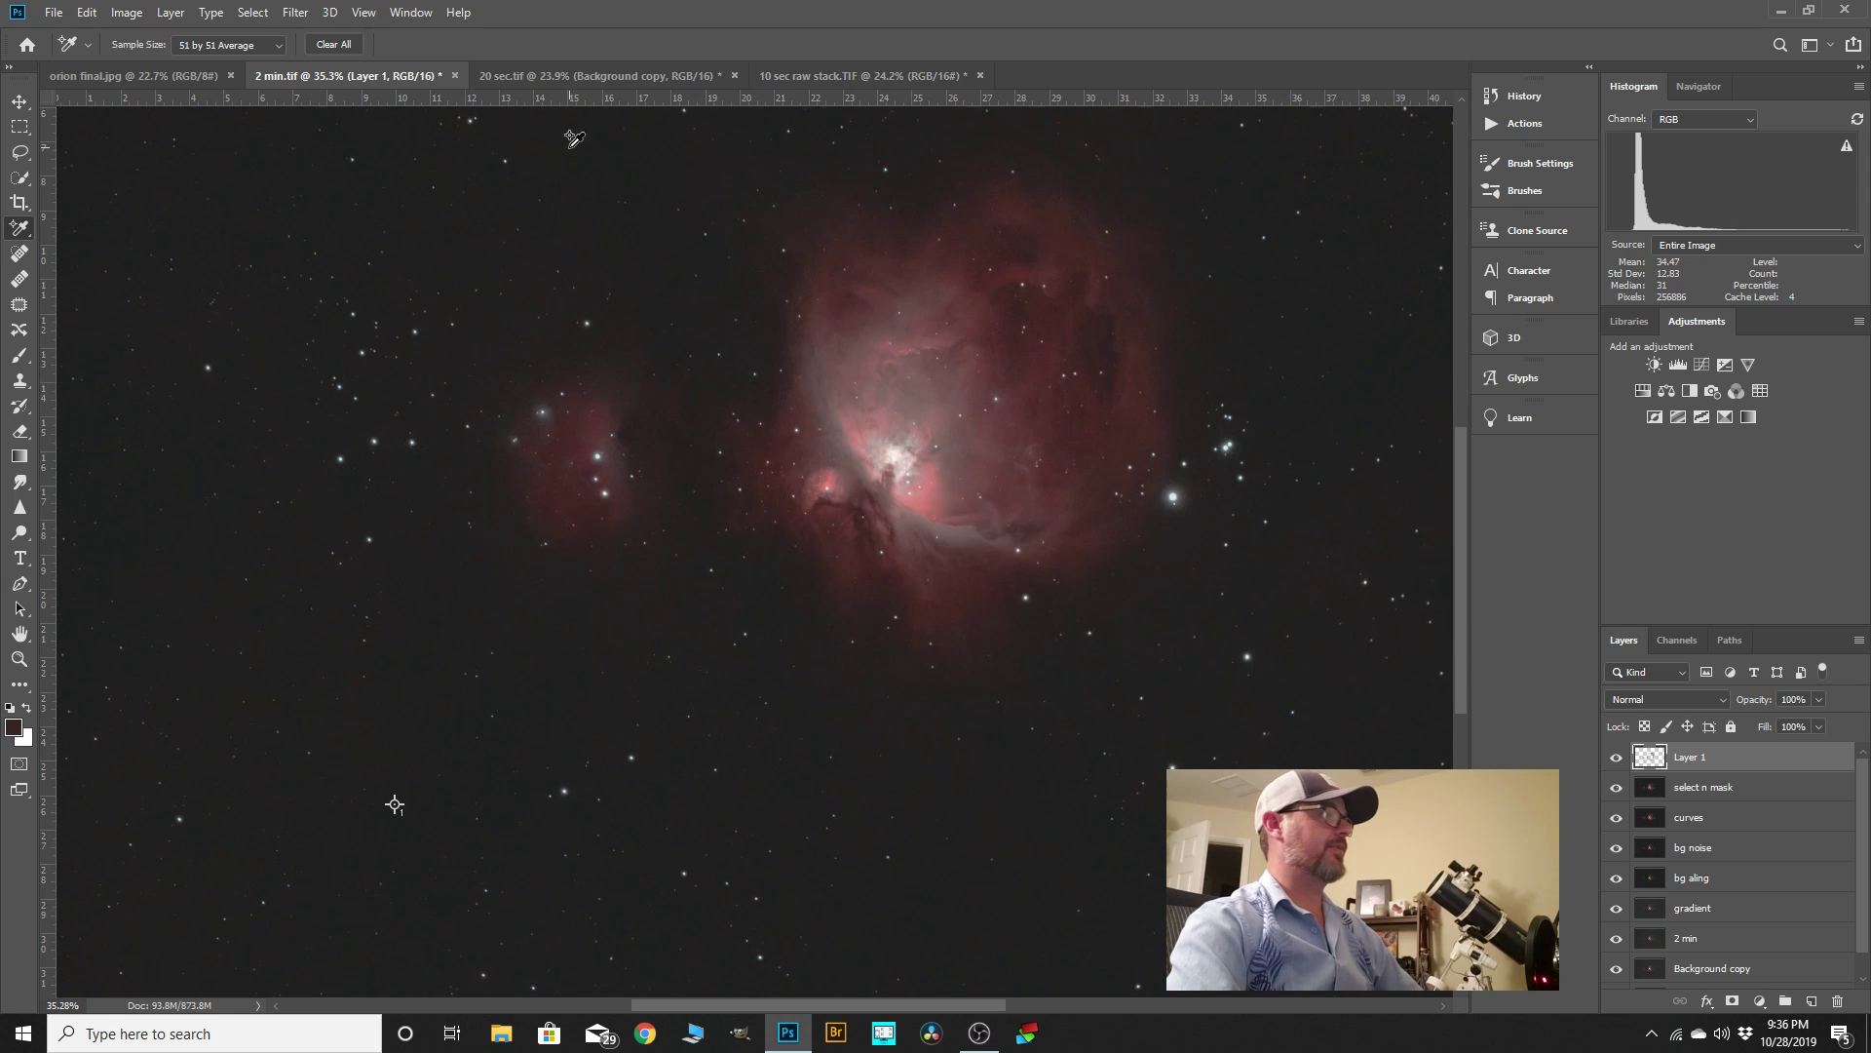
left_click(295, 11)
left_click(341, 131)
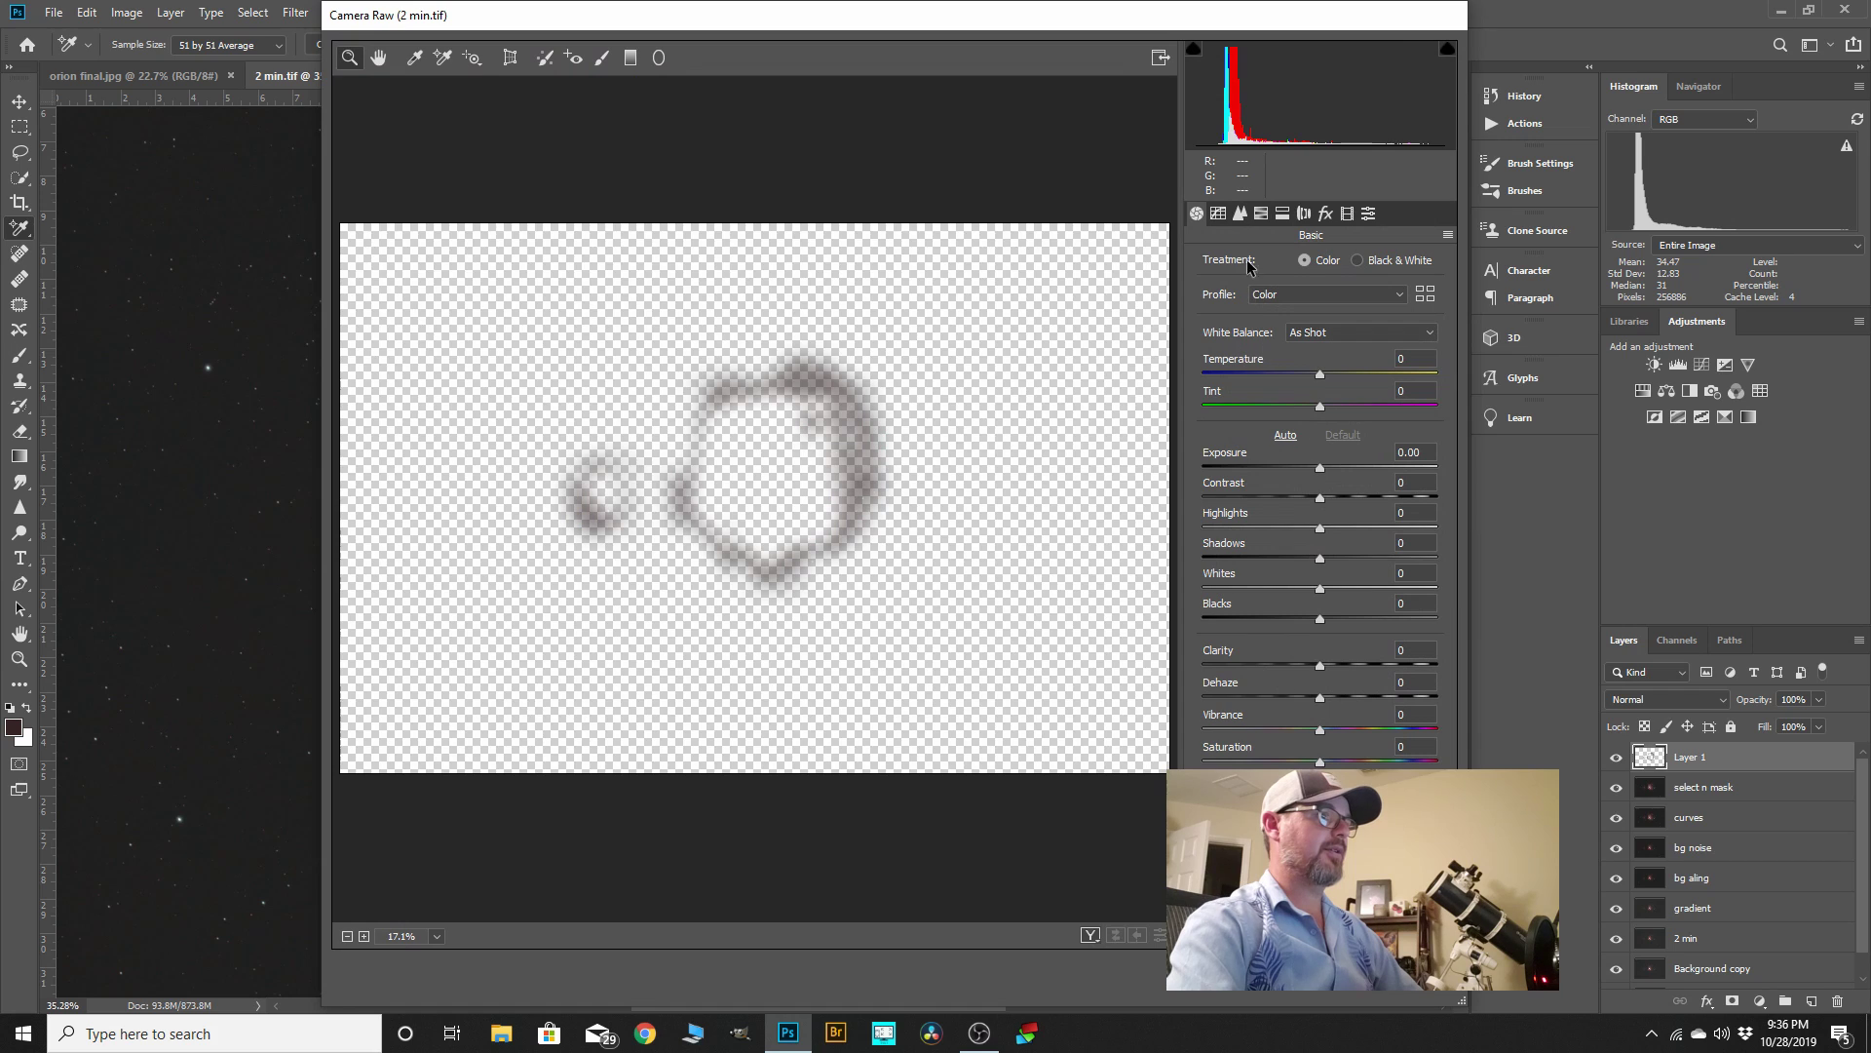
left_click(1240, 214)
left_click_drag(1203, 456, 1268, 455)
left_click(1202, 552)
left_click_drag(1203, 551, 1293, 552)
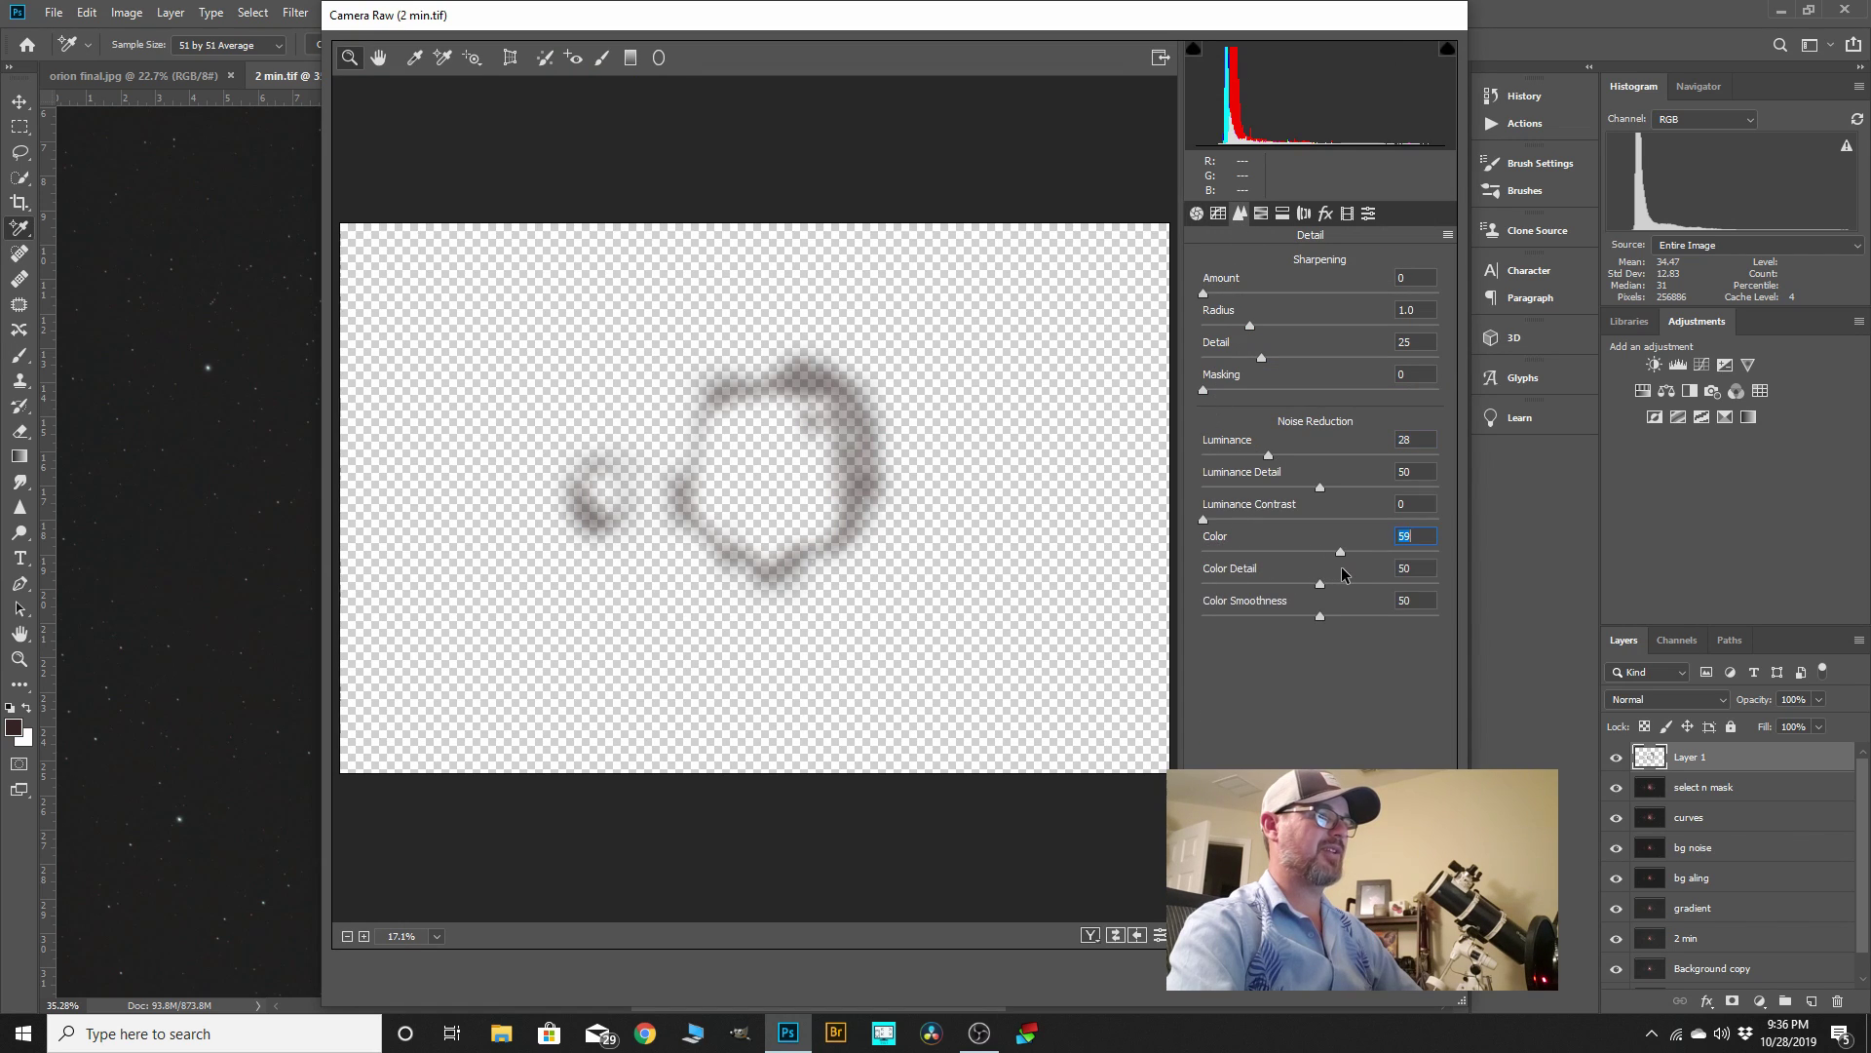
left_click(1422, 994)
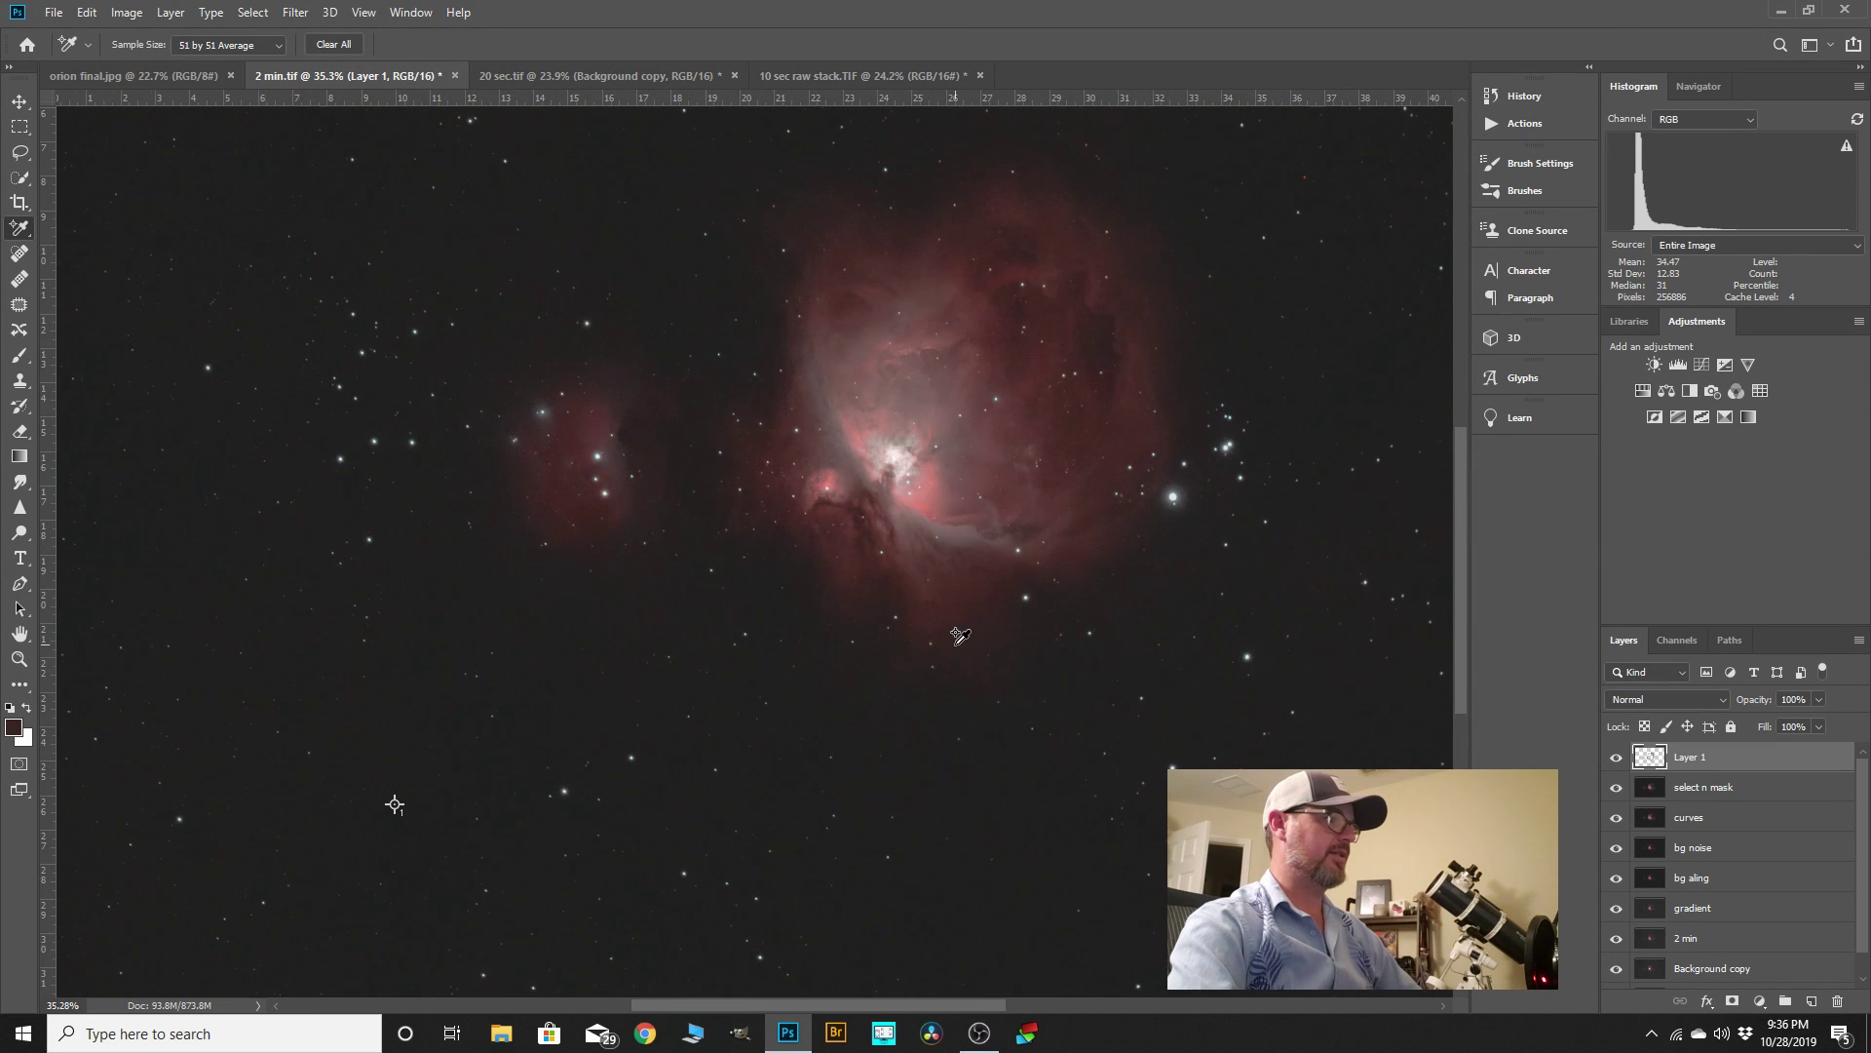
- Check the outer nebulosity and merge Layer 1 down into the select n mask layer
scroll(961, 639, "up", 2)
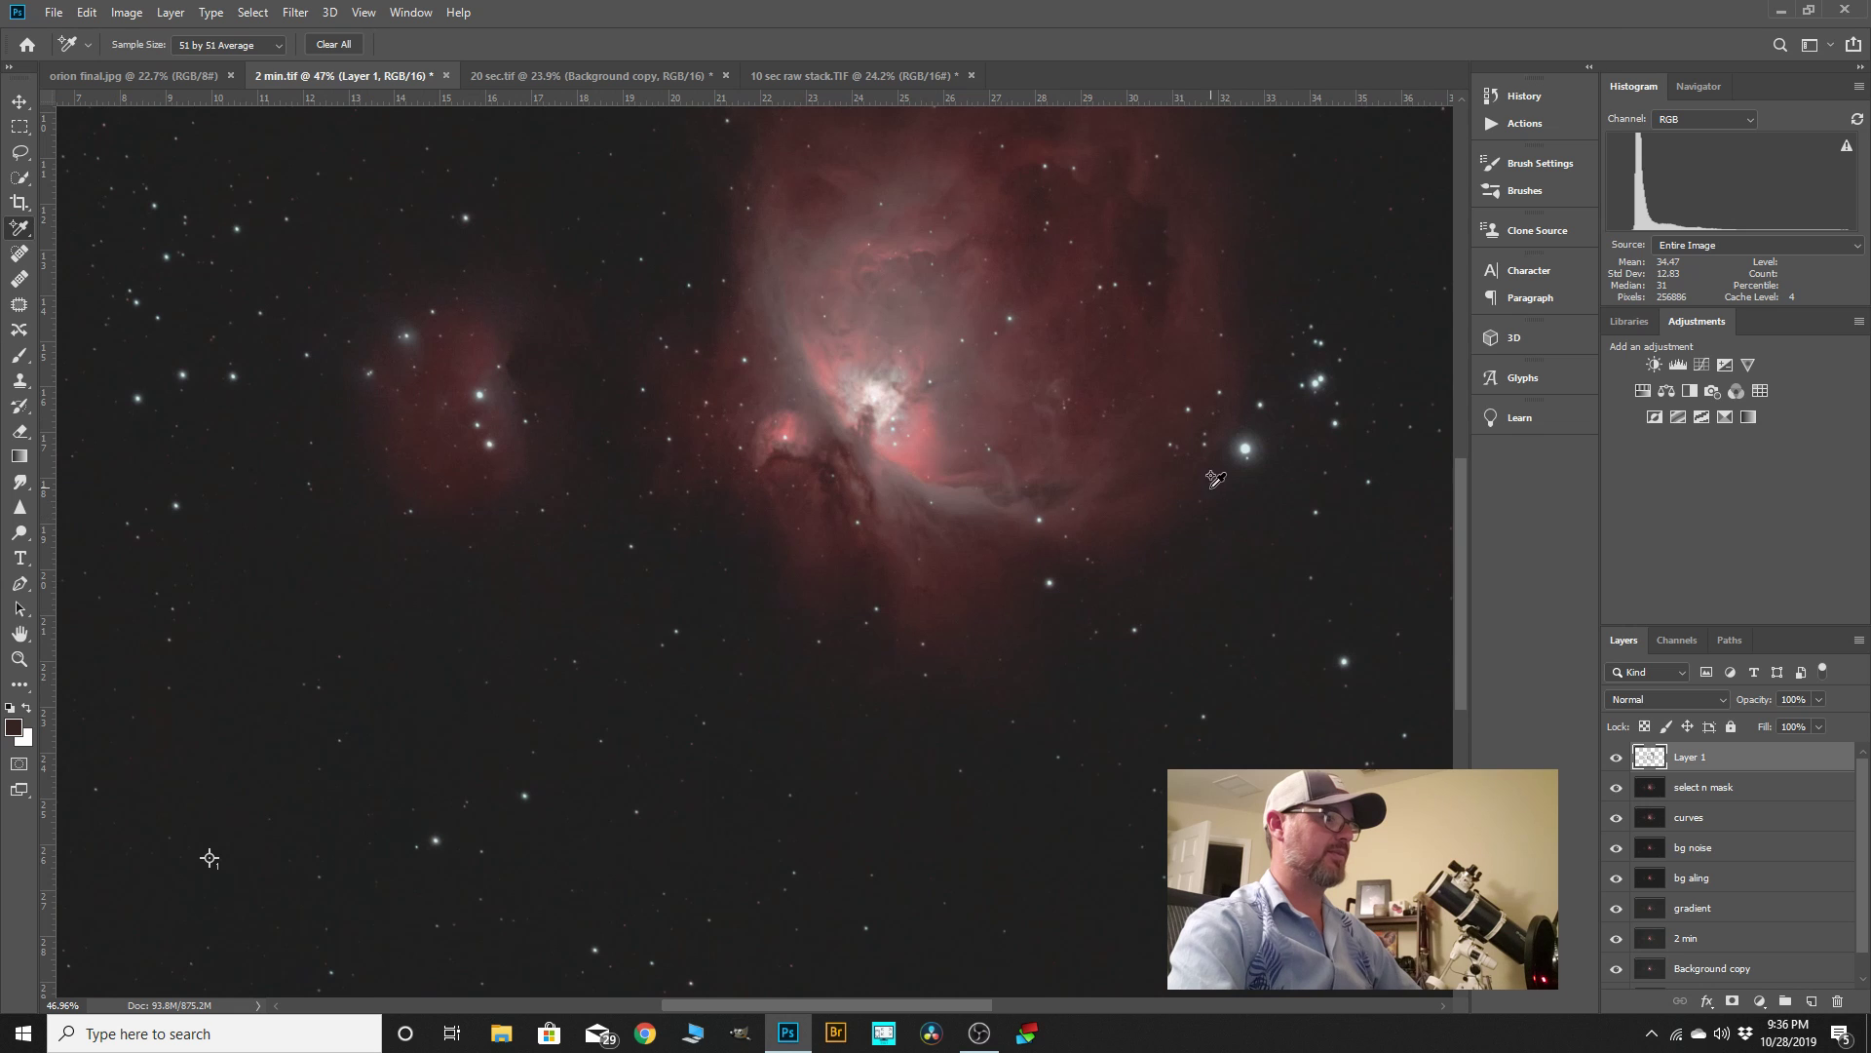
scroll(1049, 560, "down", 1)
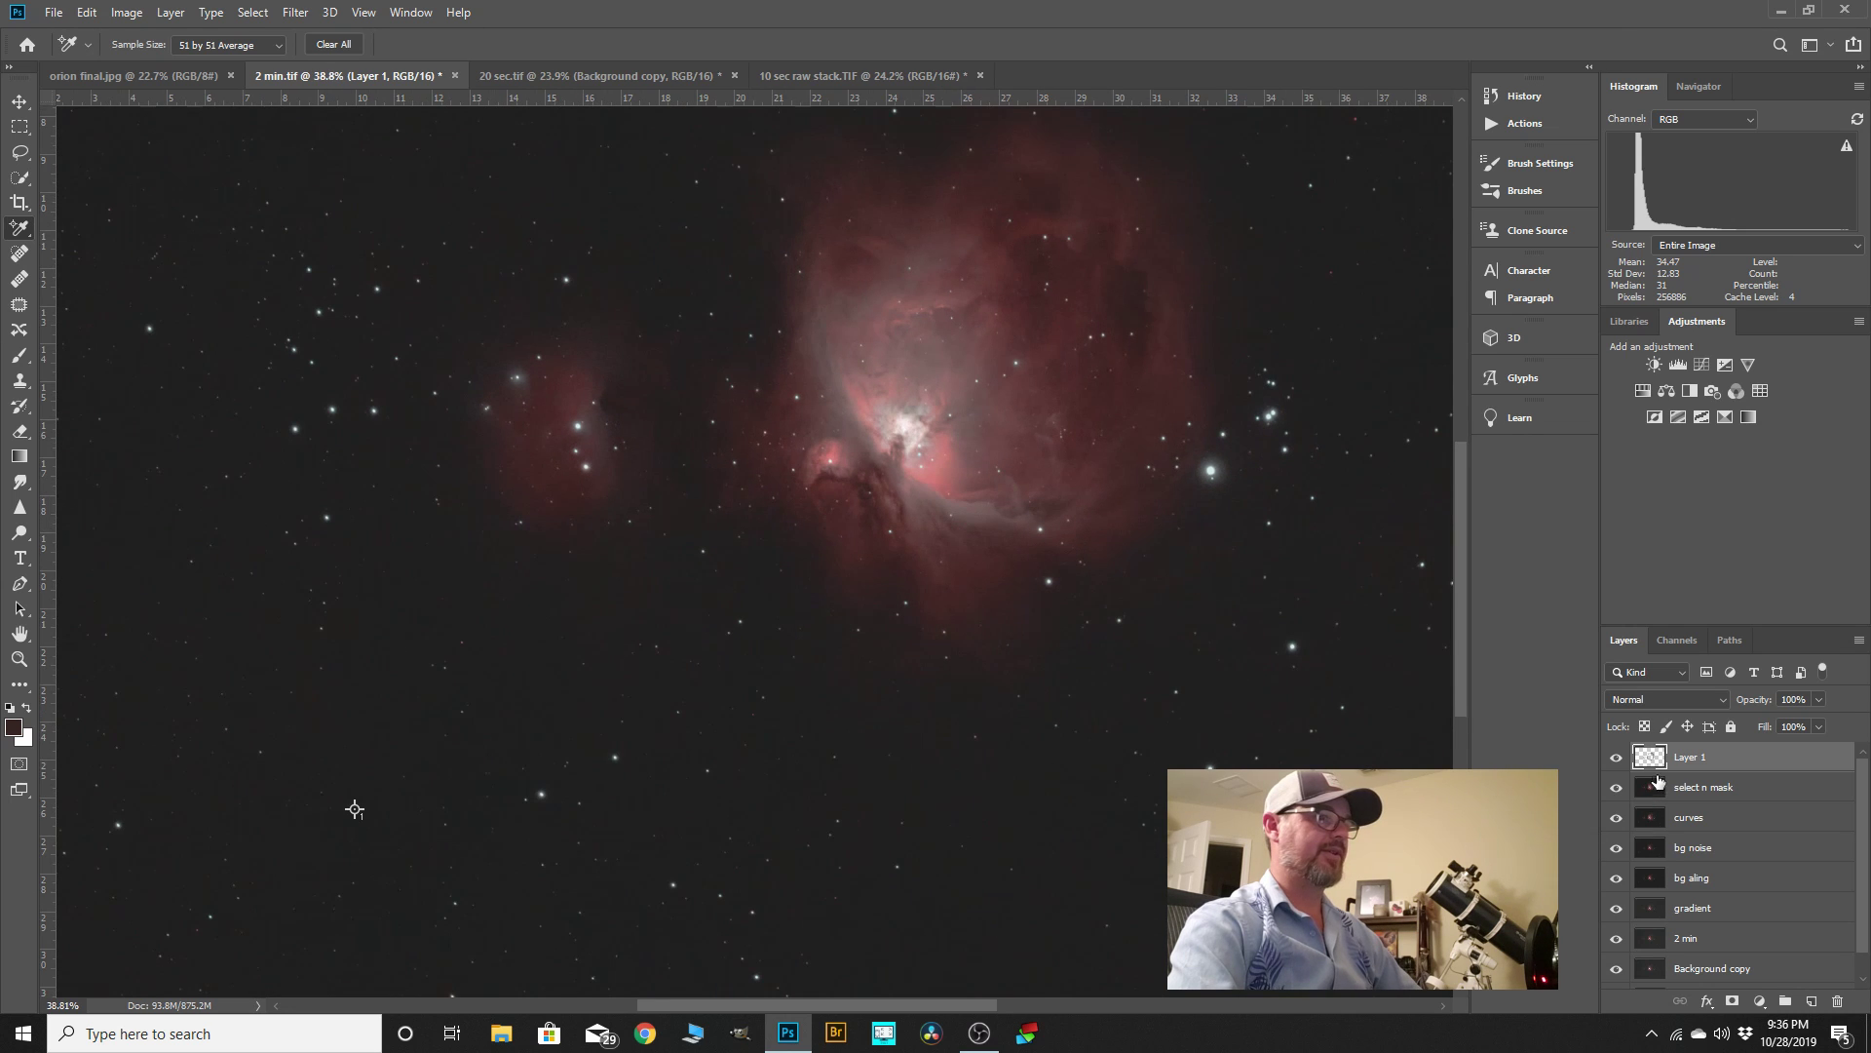
right_click(1688, 765)
left_click(1568, 765)
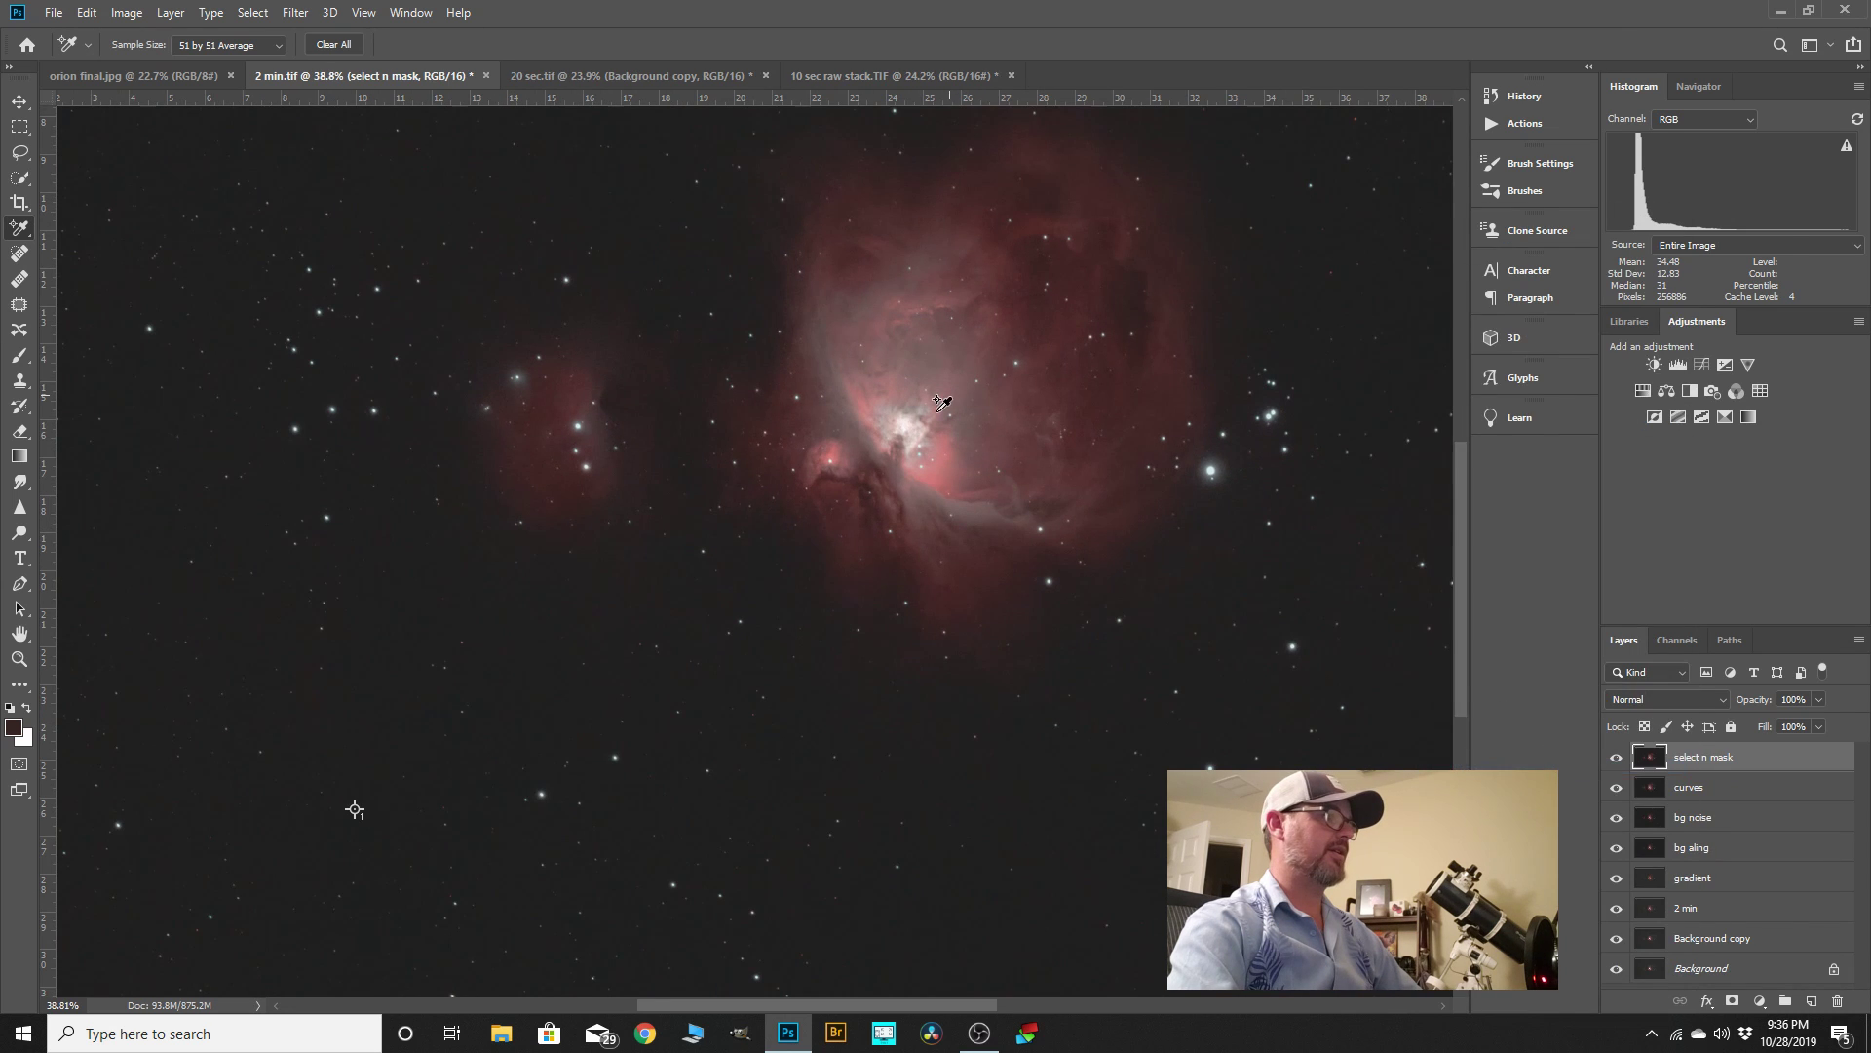
scroll(944, 390, "up", 4)
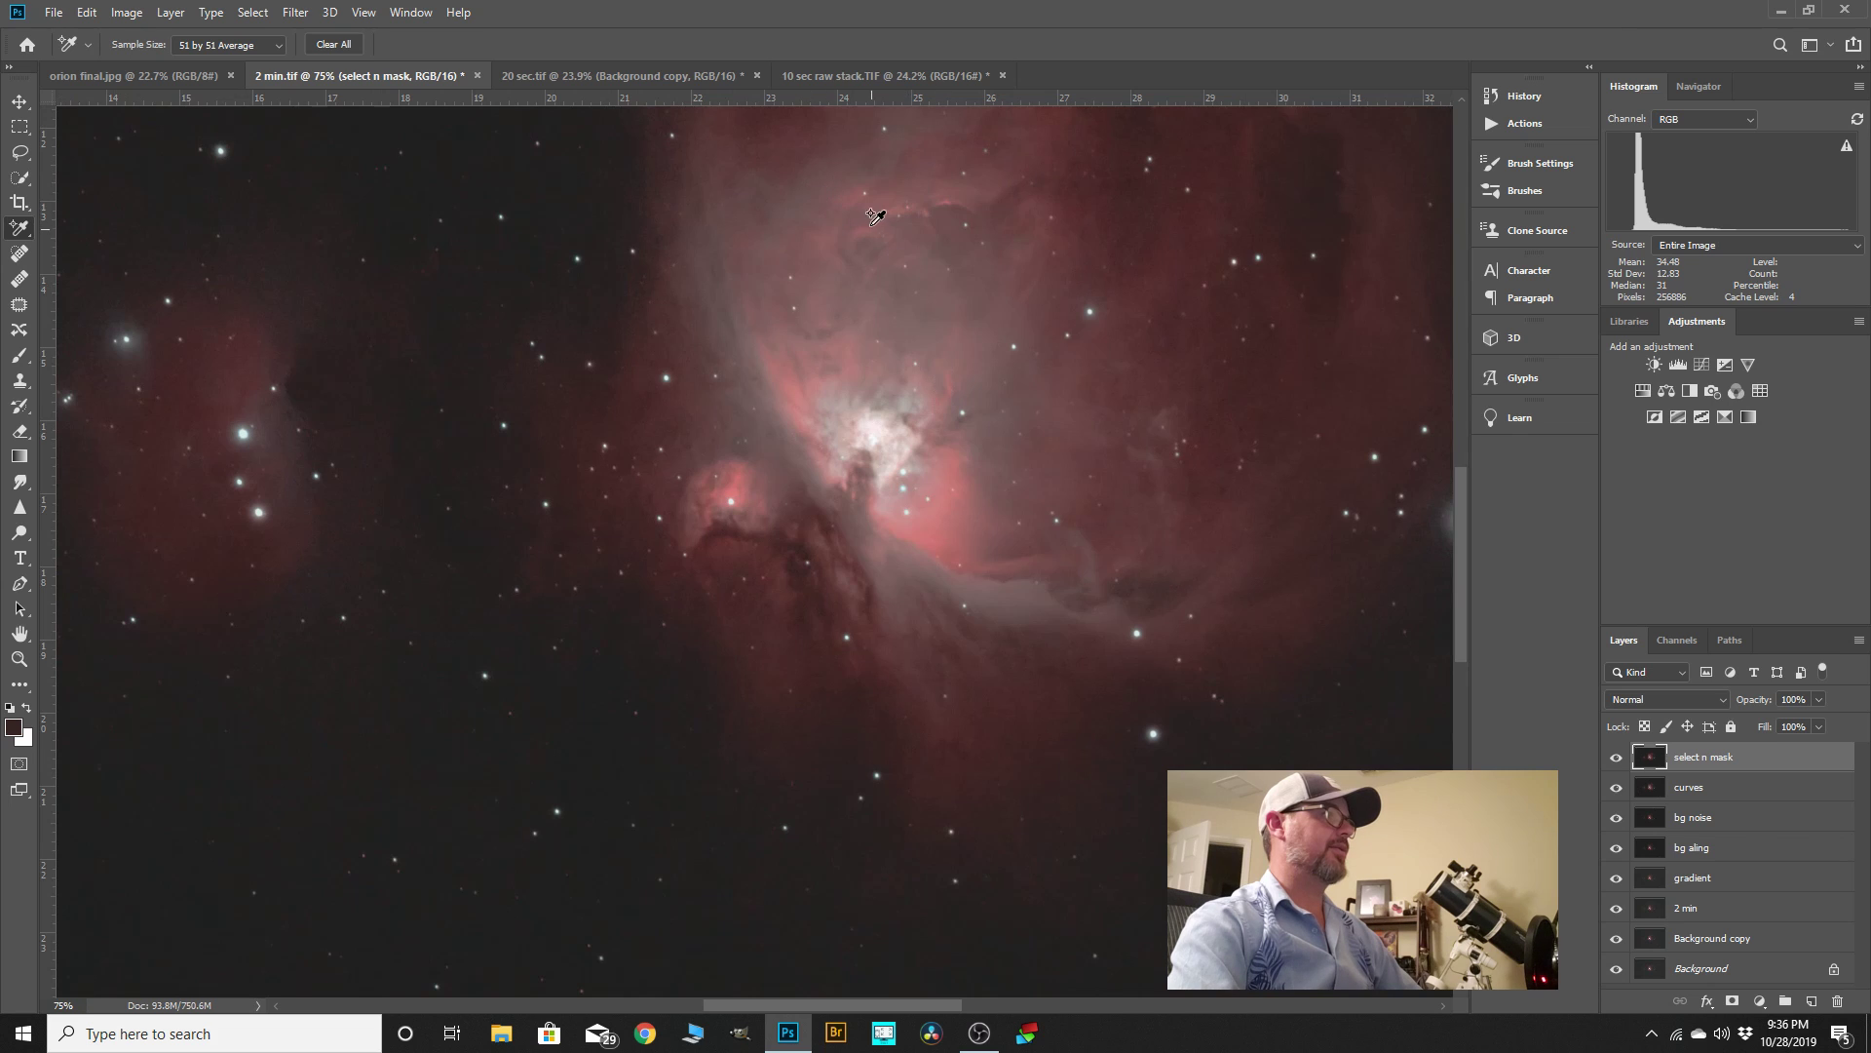
- Select the bright inner nebulosity around the core with Color Range, sampling the glowing arc above the core and adjusting the fuzziness
left_click(295, 14)
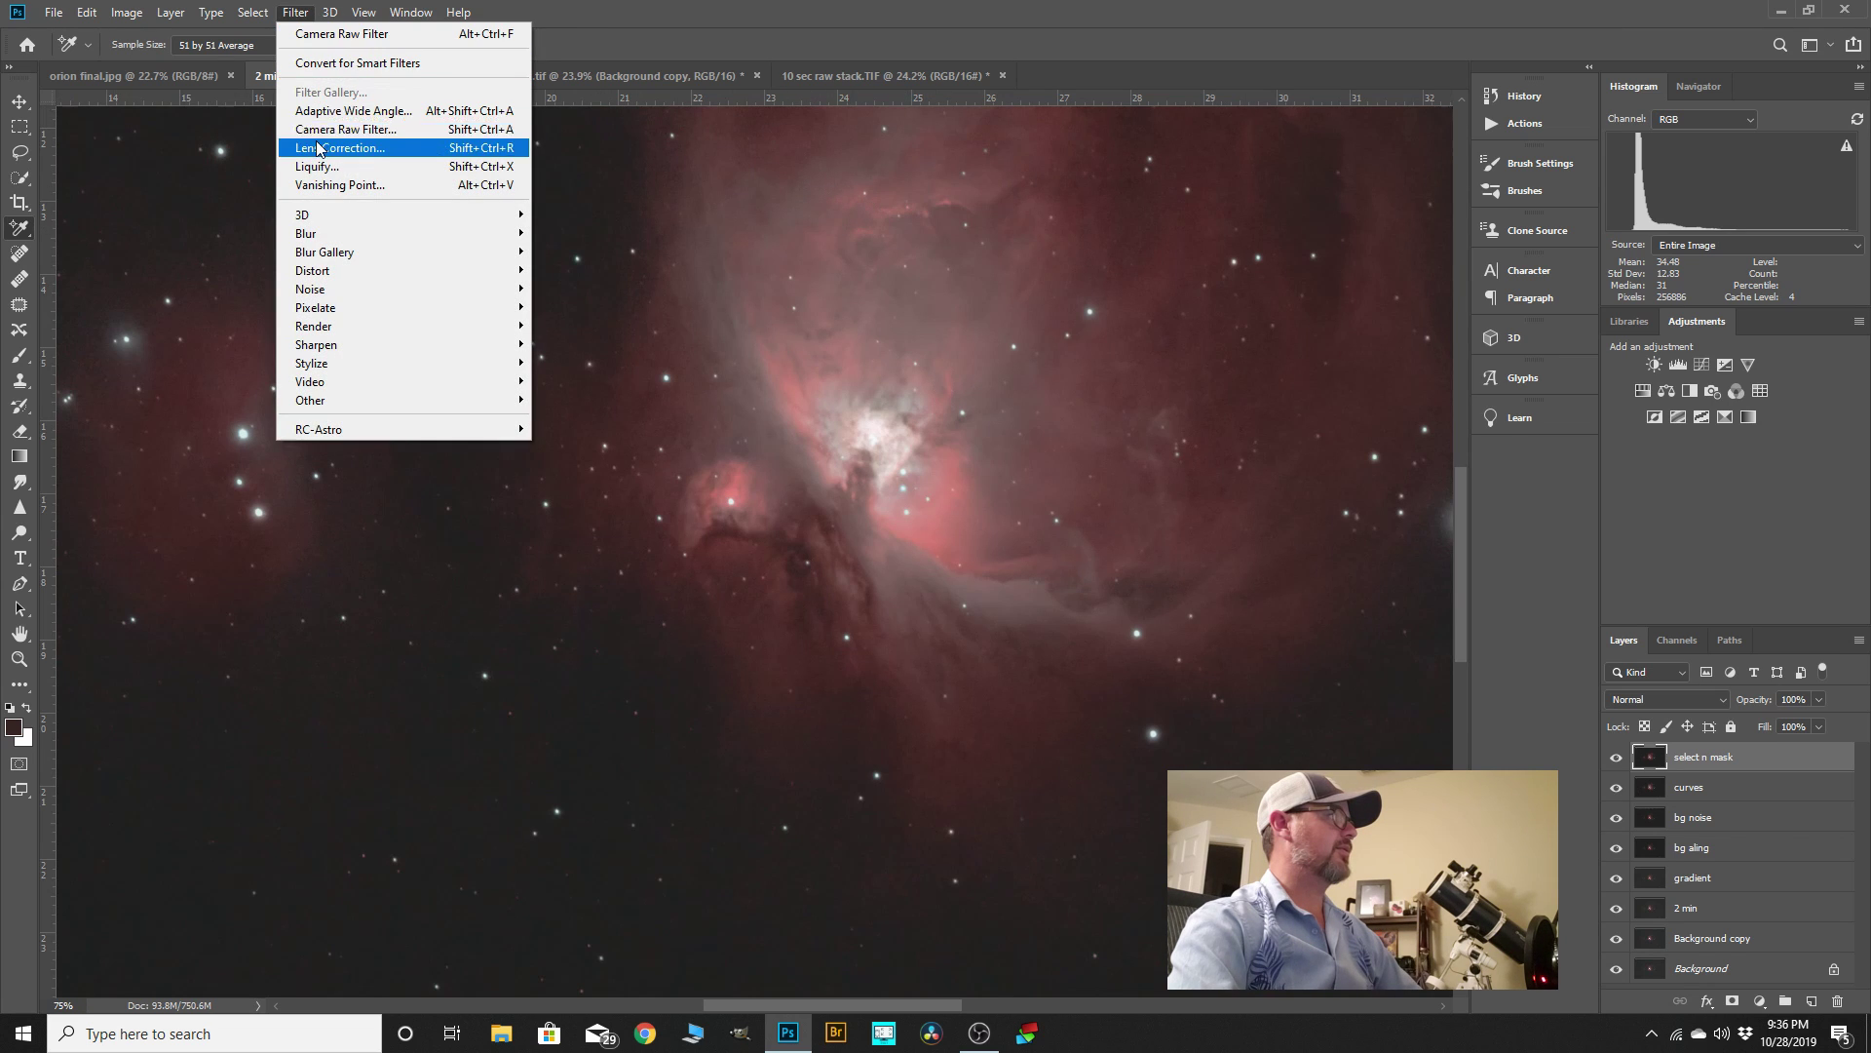
mouse_move(252, 11)
left_click(277, 205)
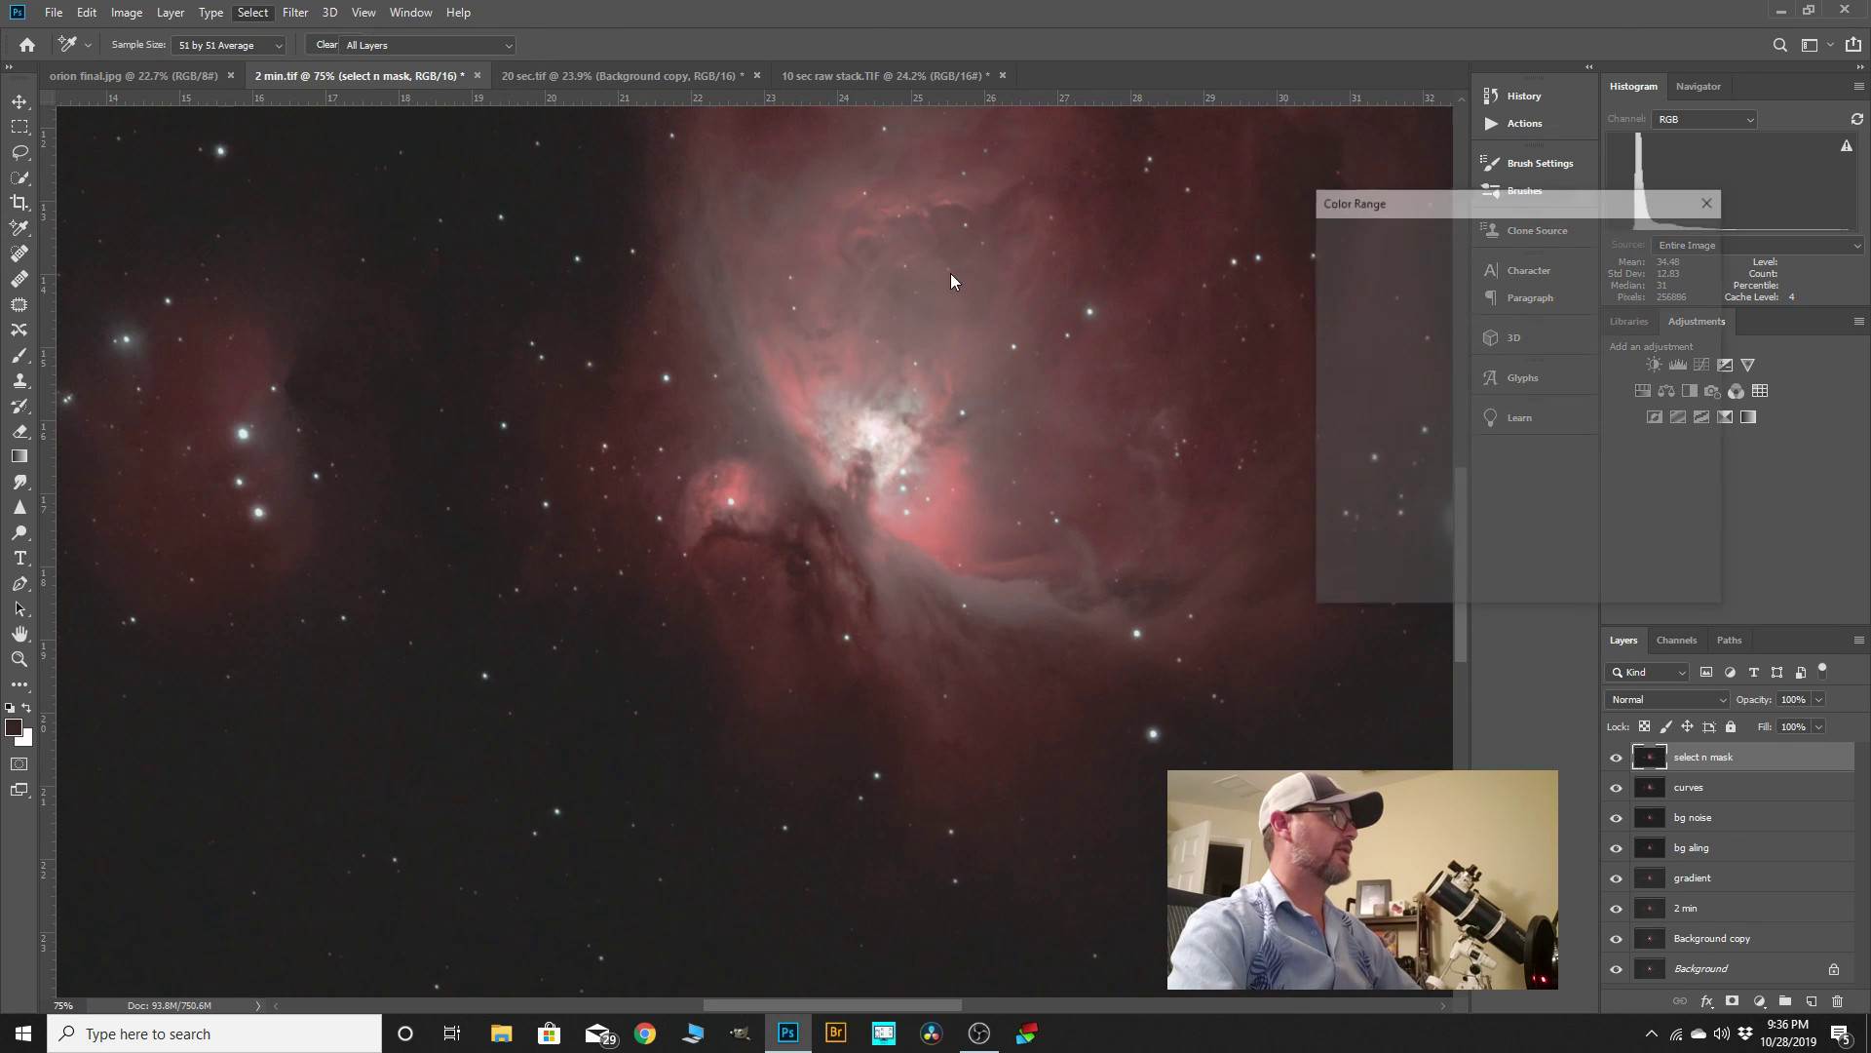
left_click(956, 194)
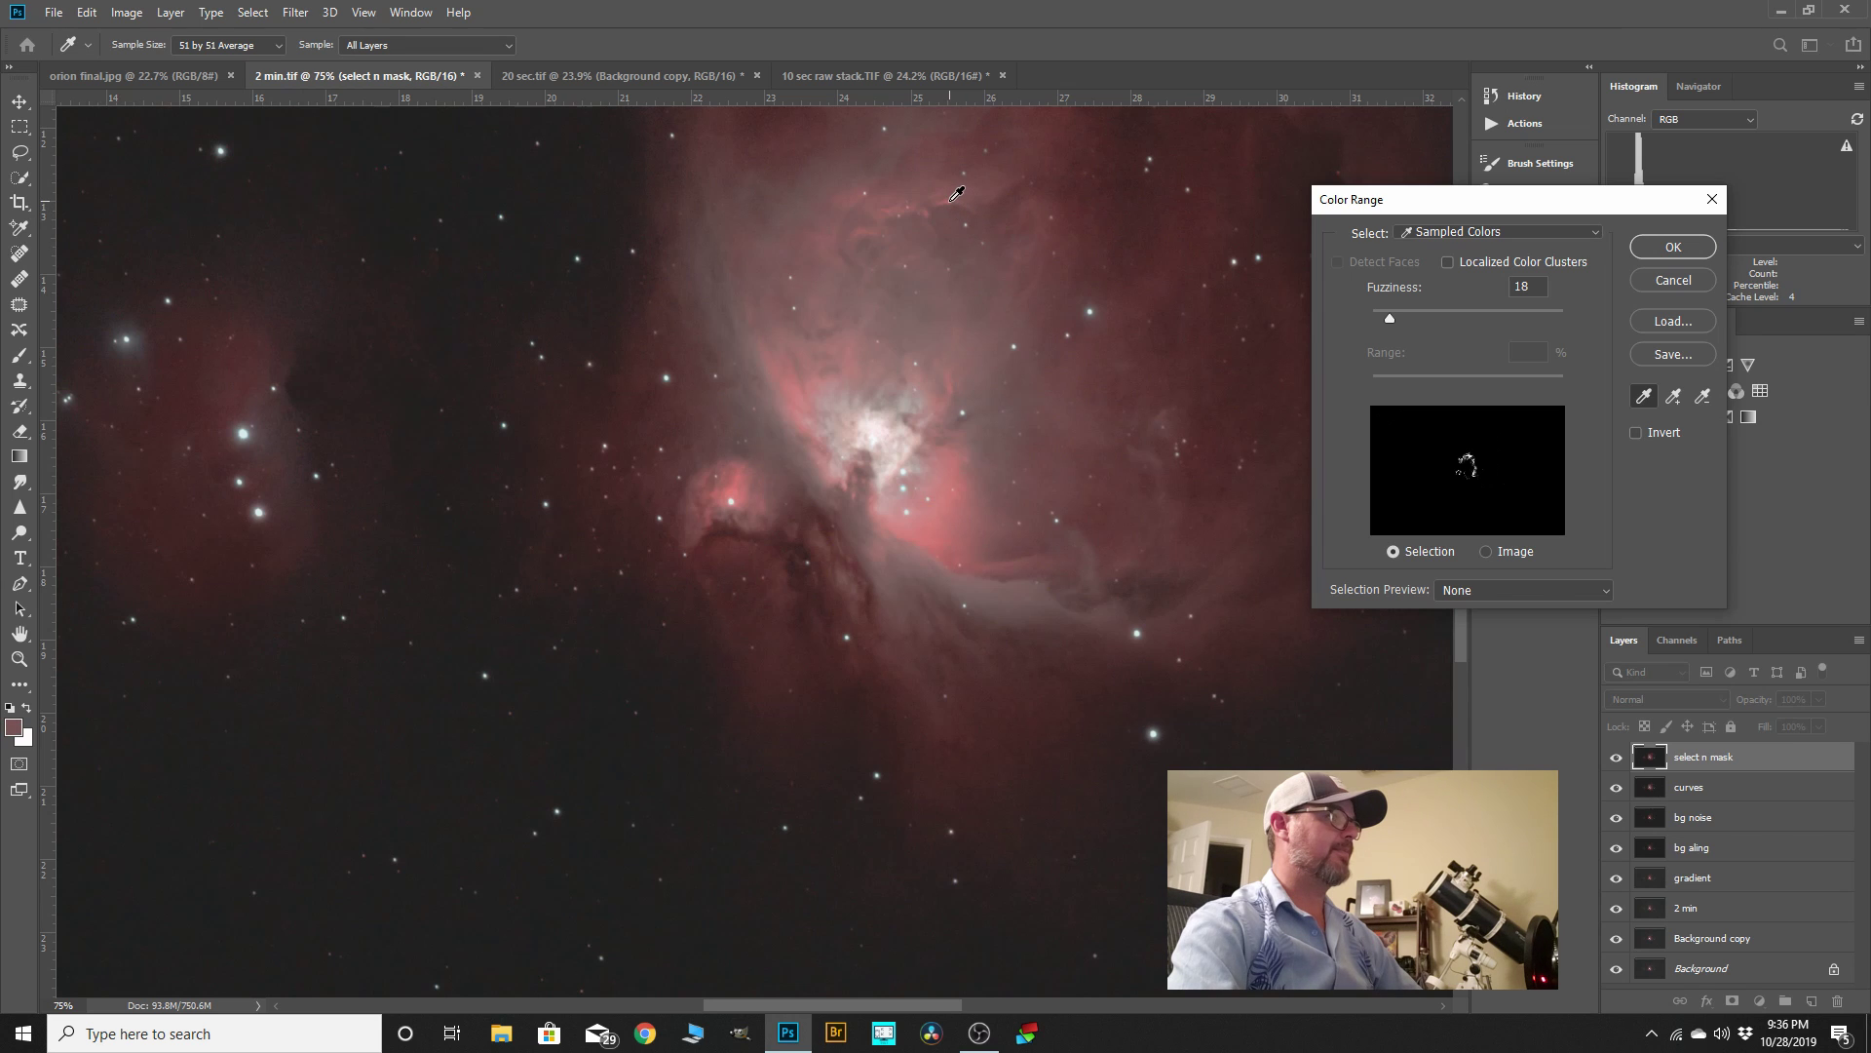
left_click_drag(1378, 318, 1400, 318)
left_click(1653, 247)
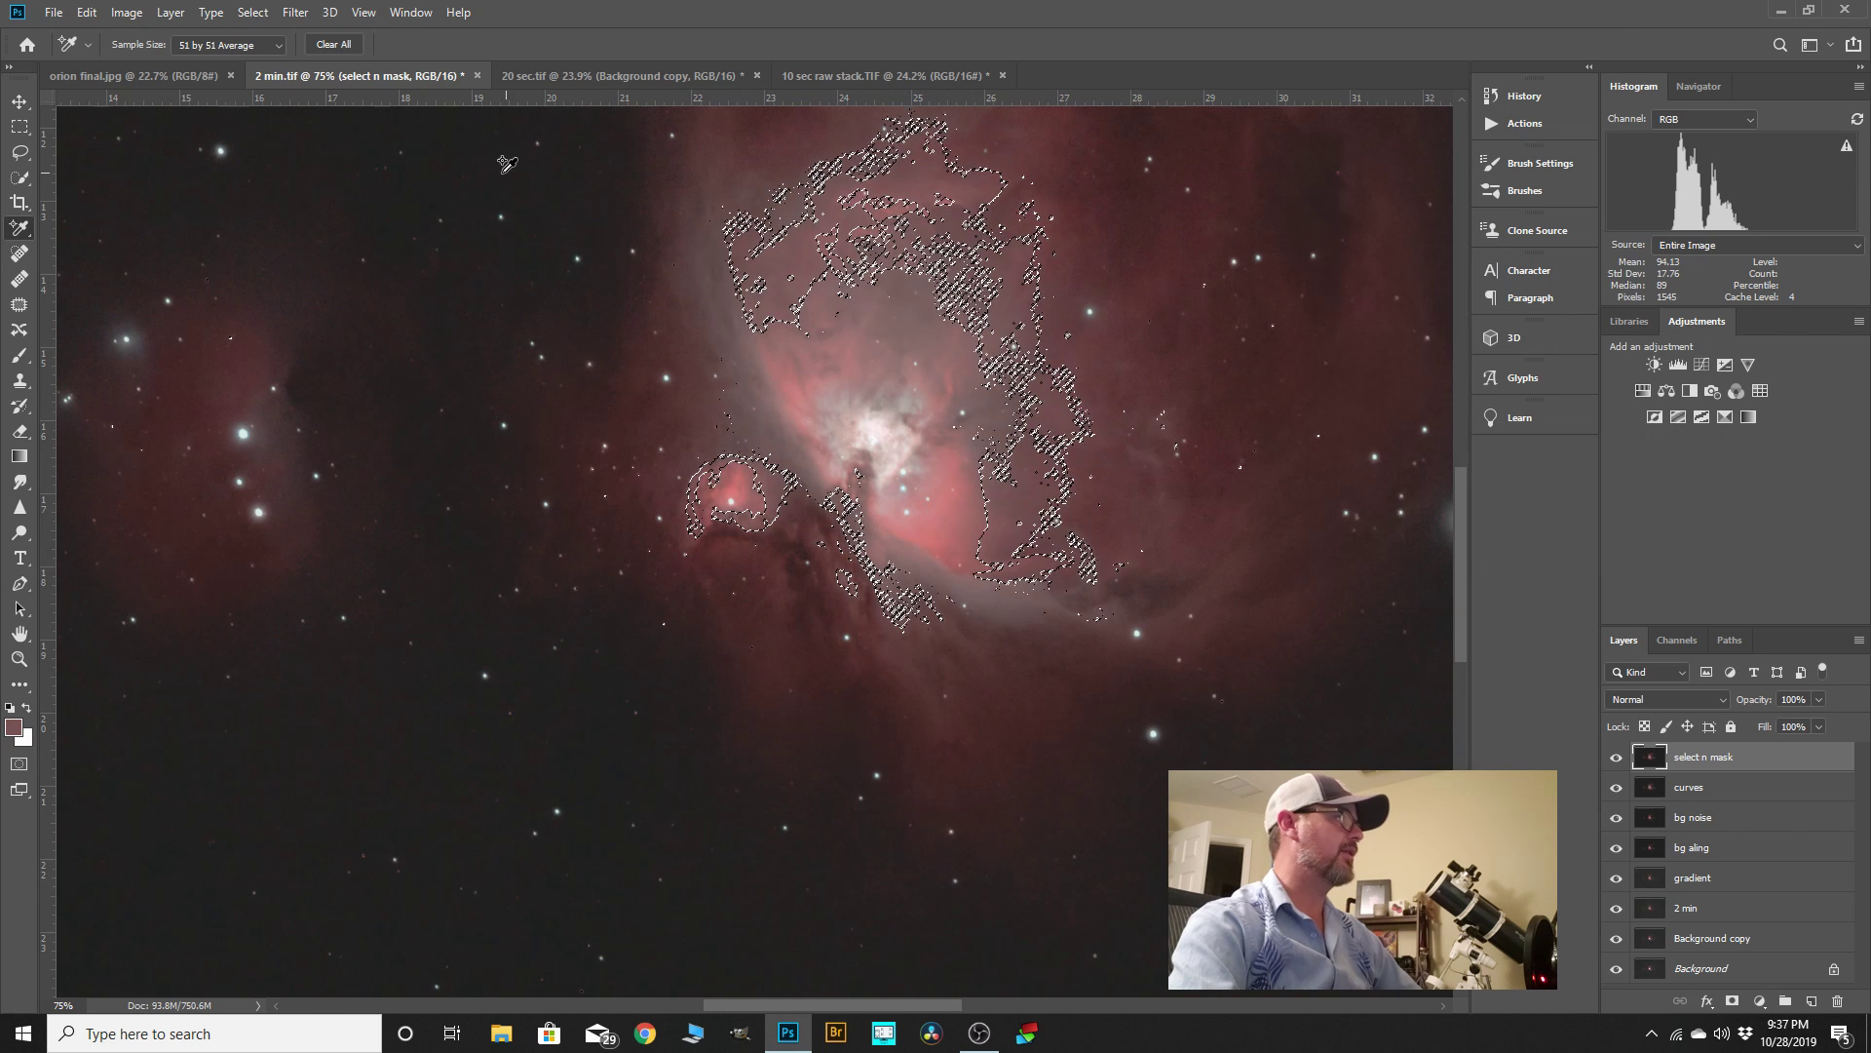
- Refine the inner nebulosity selection in Select and Mask with smooth 2 and feather 22.4 px, and copy it to a new layer
left_click(253, 12)
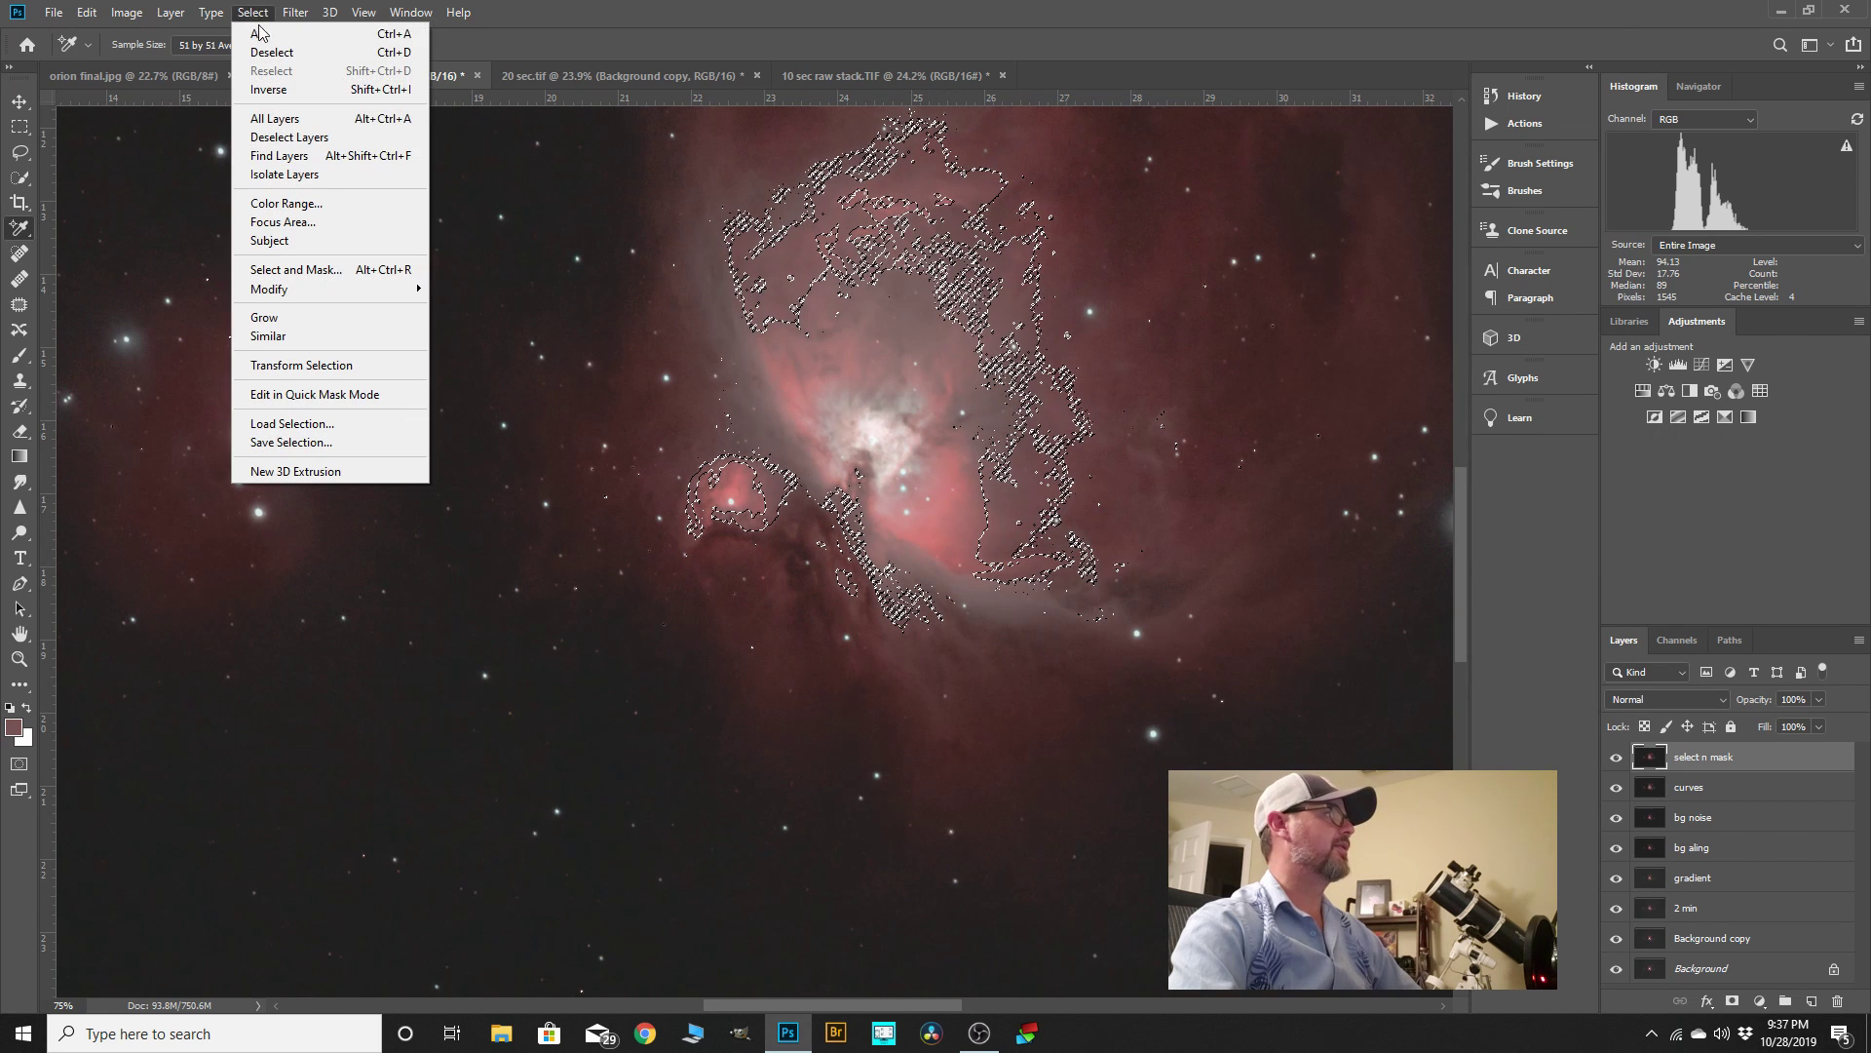
left_click(288, 270)
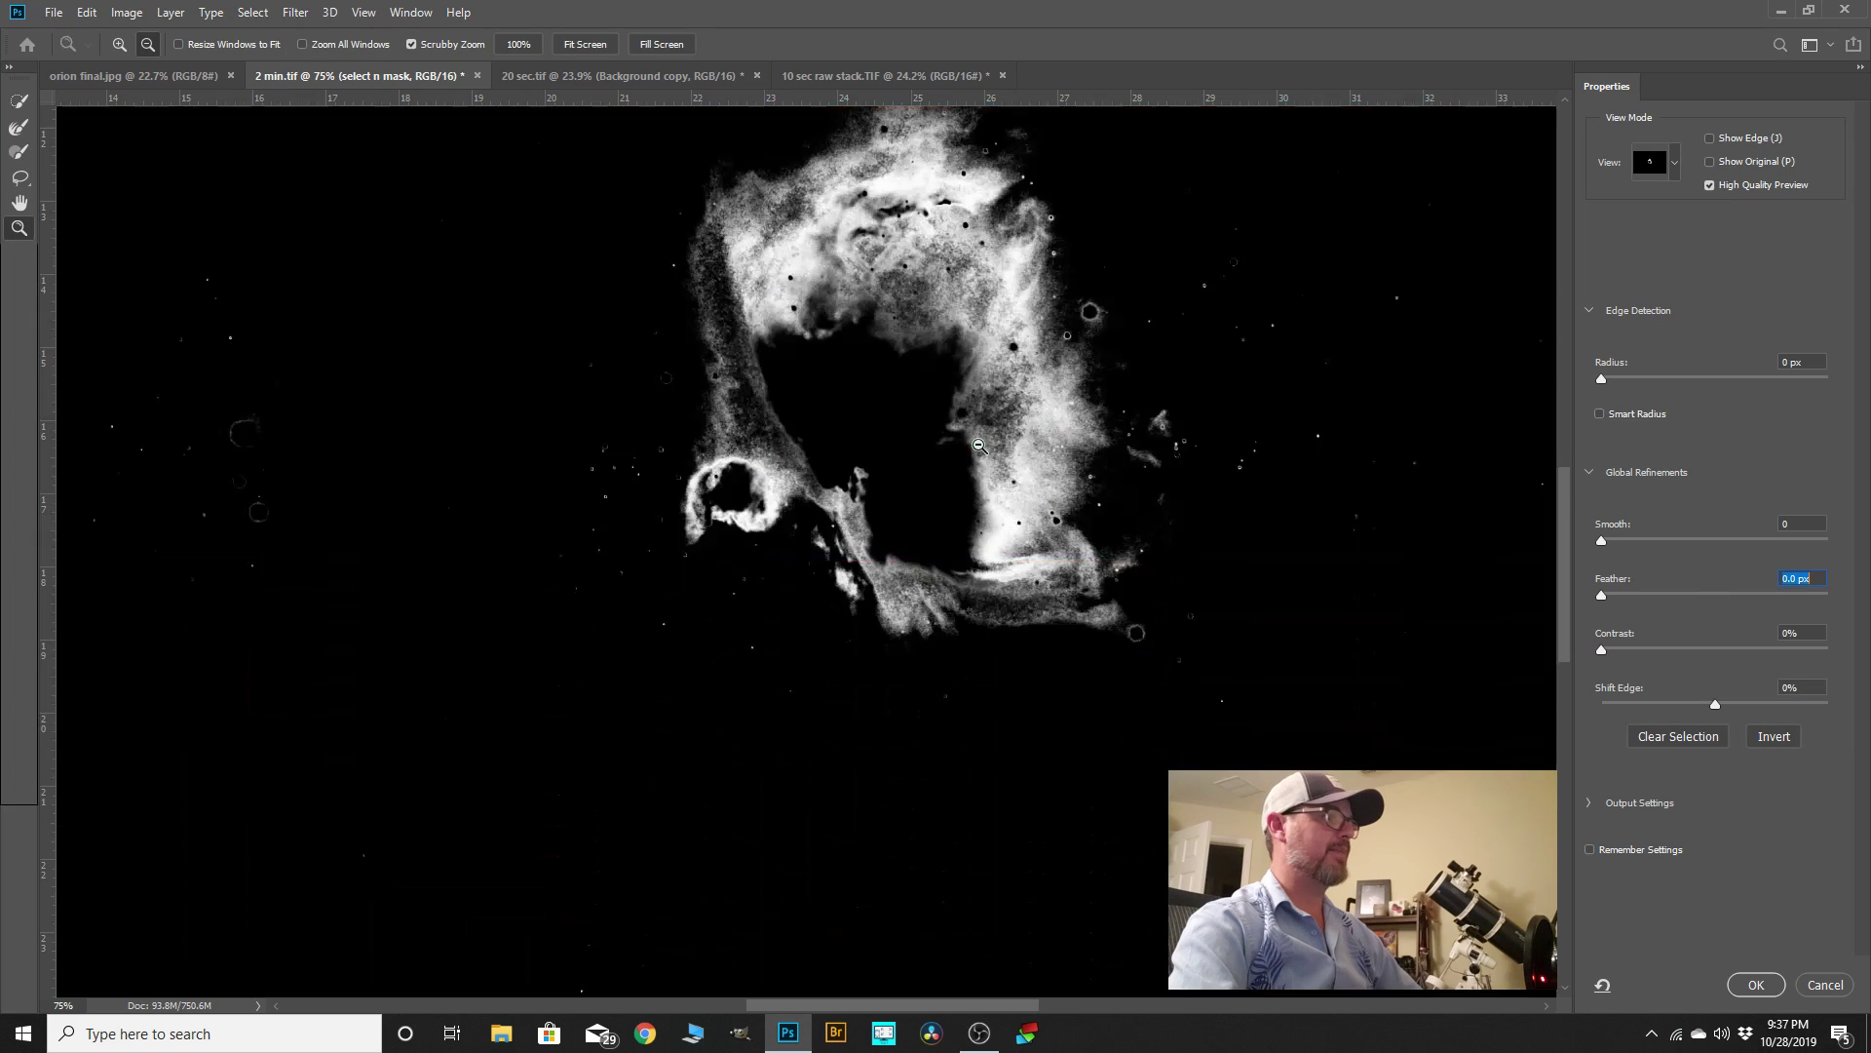
left_click_drag(1601, 542, 1692, 602)
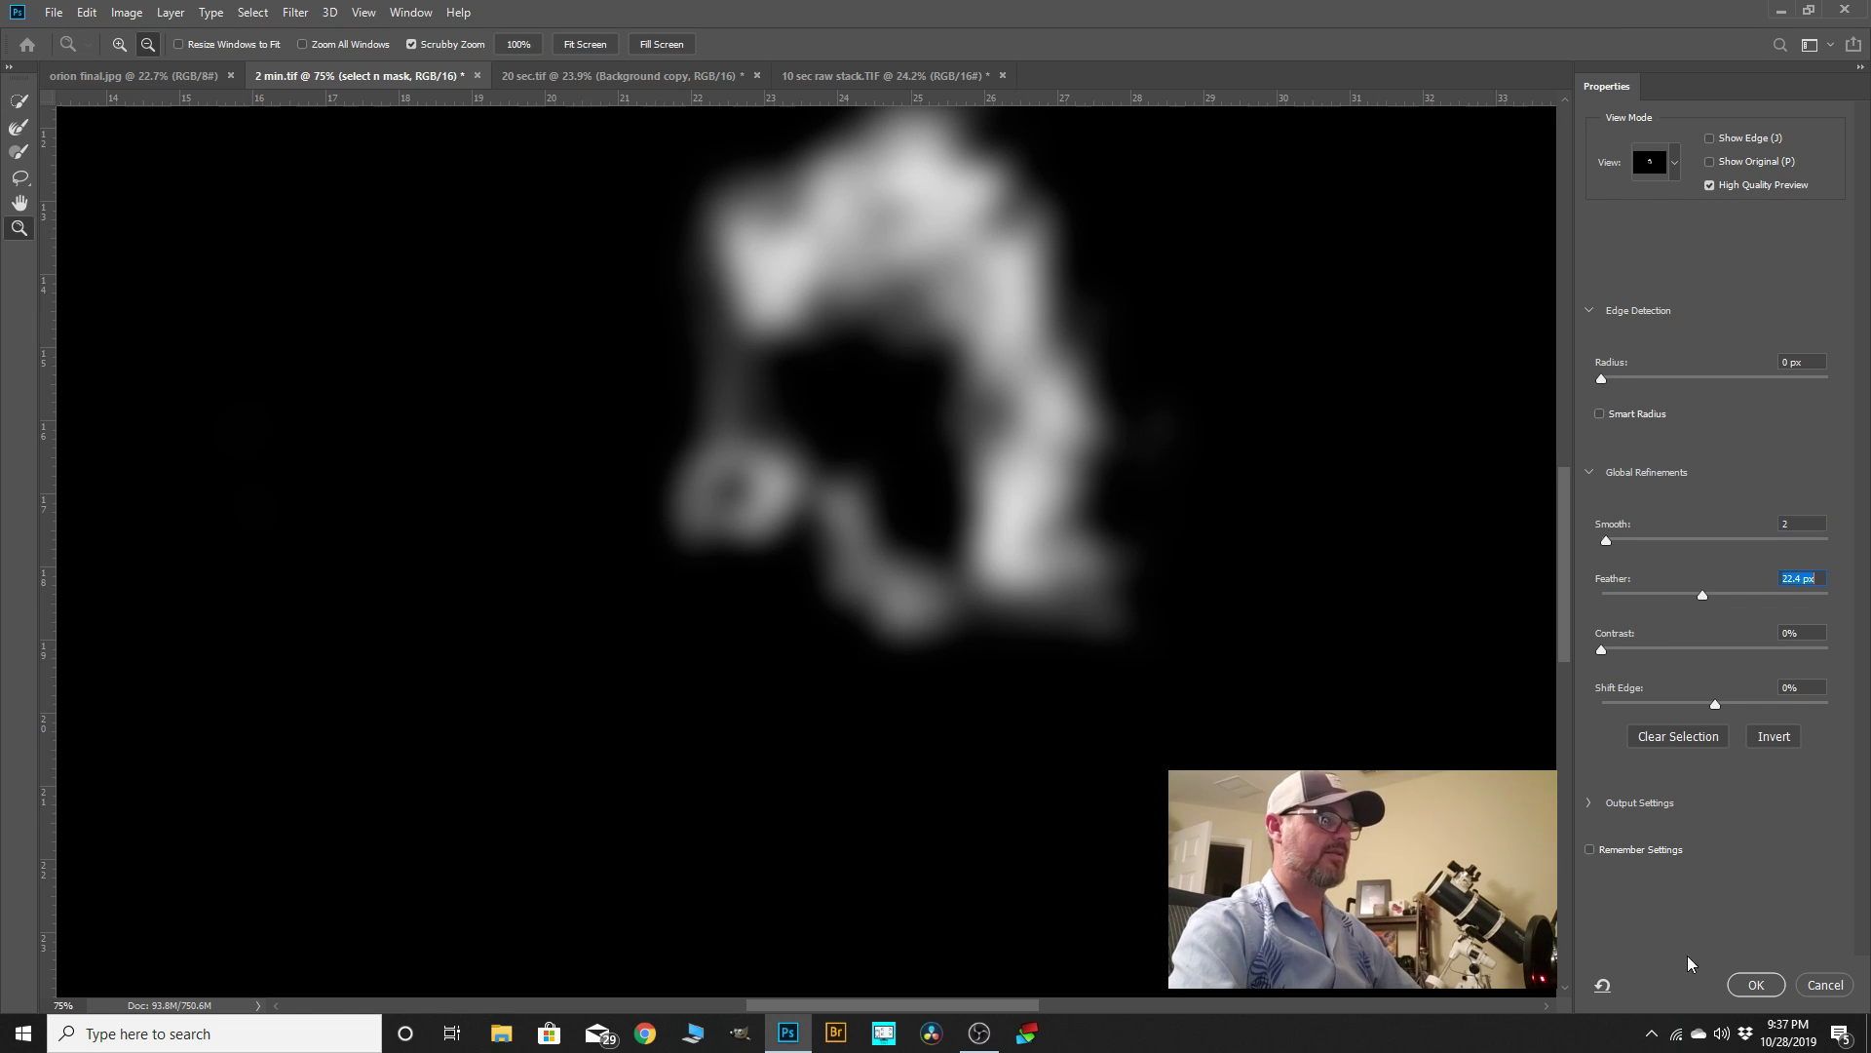
left_click(1752, 981)
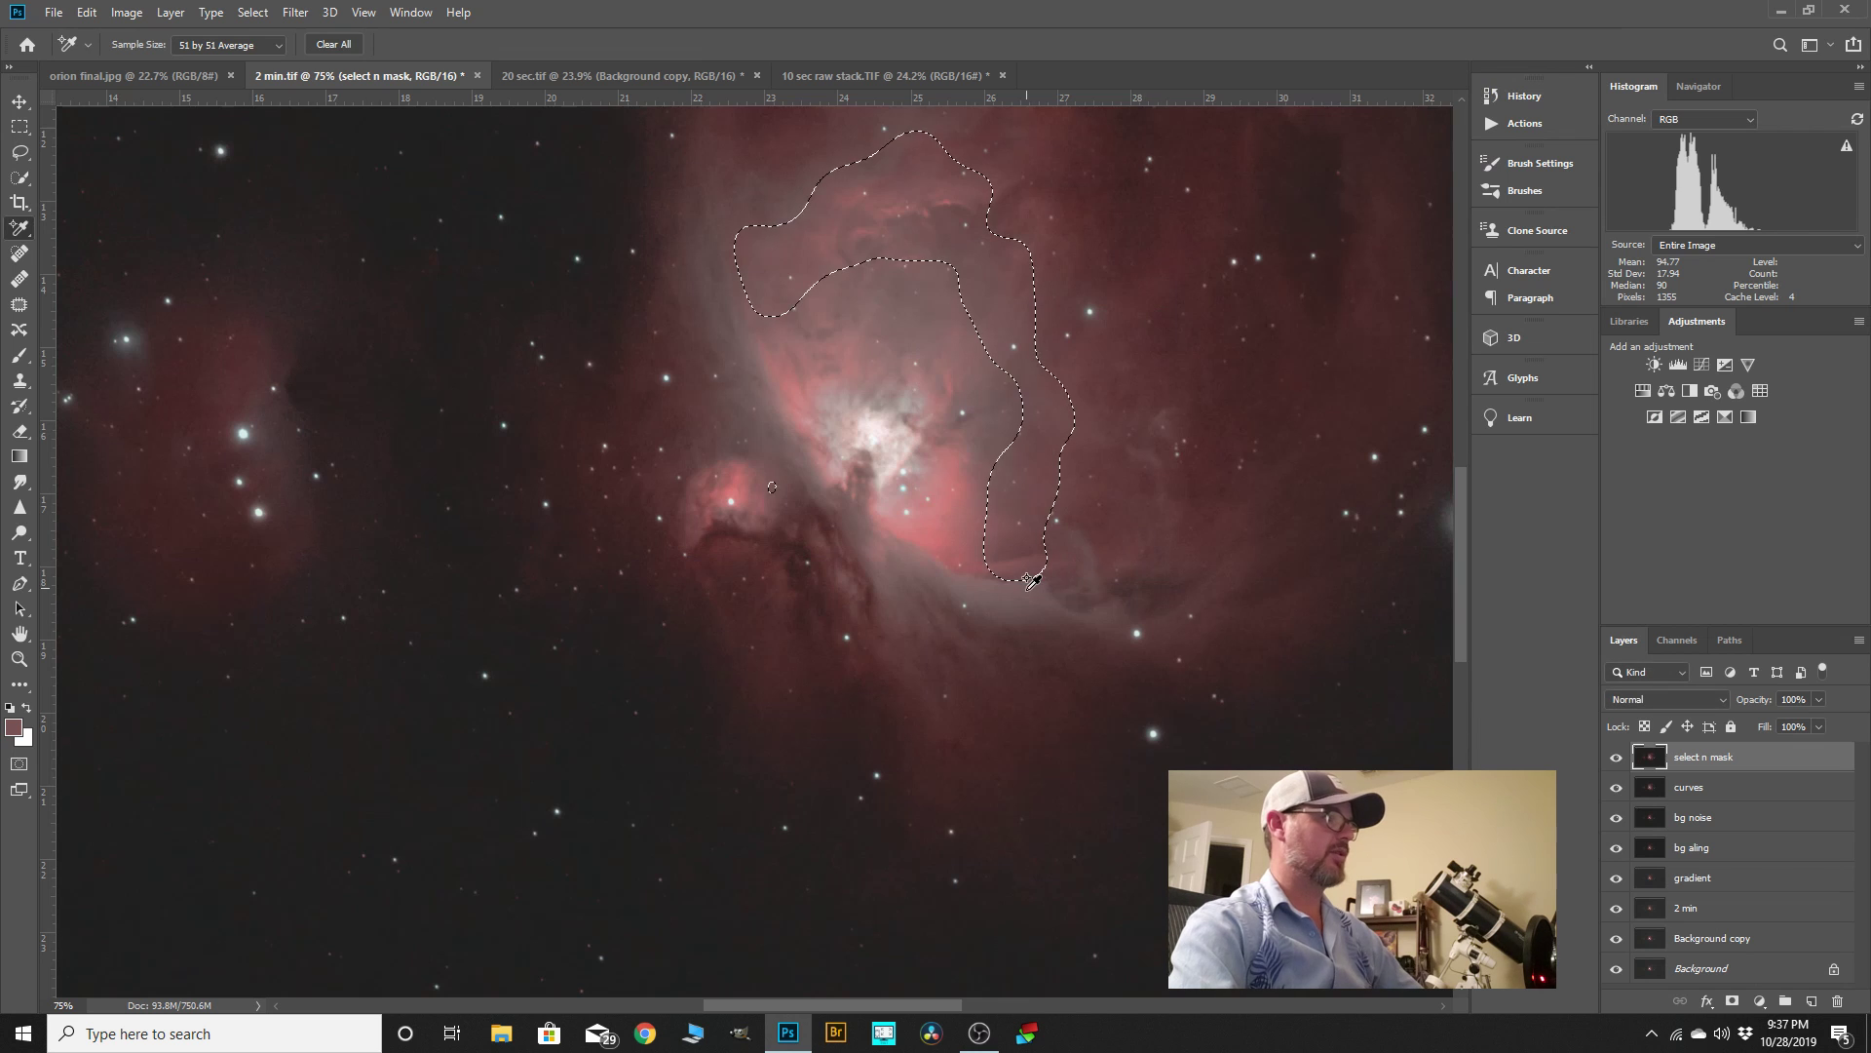
scroll(1027, 580, "down", 4)
key("ctrl+j")
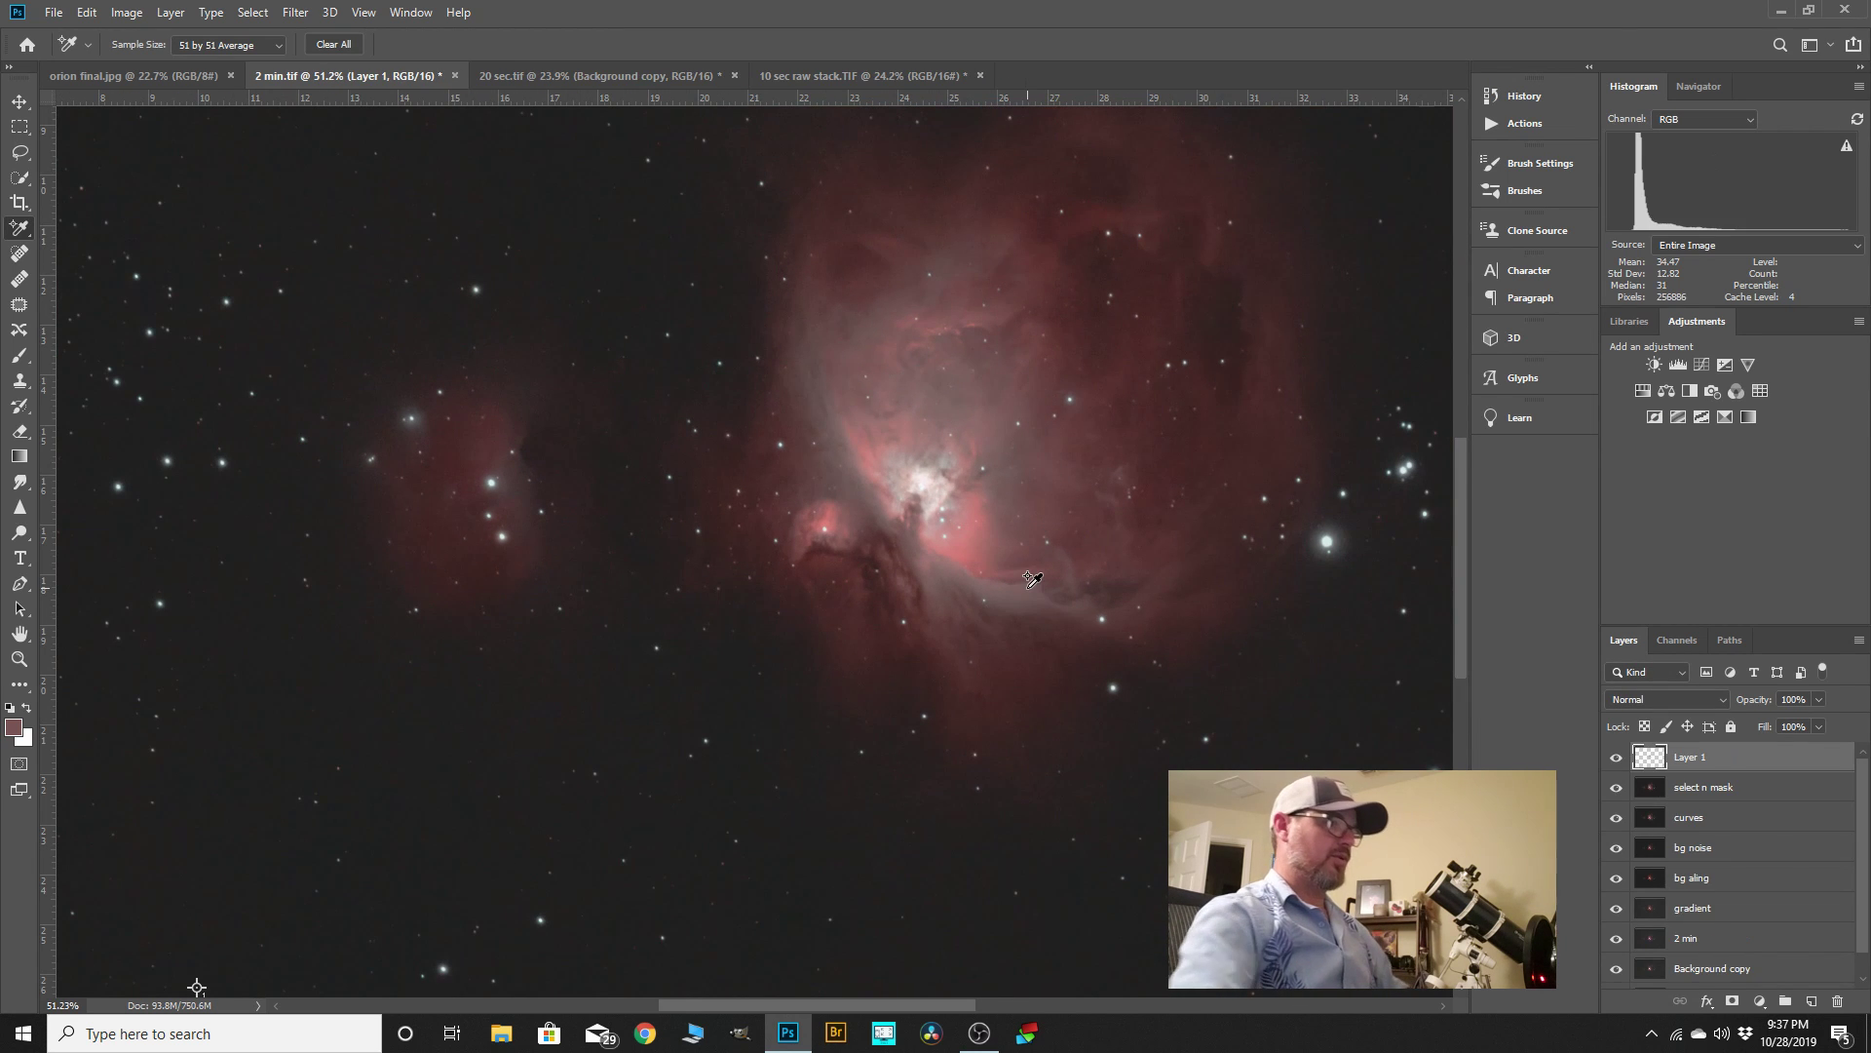
- Adjust the inner nebulosity layer in Camera Raw with contrast +8, highlights -3, vibrance +24 and temperature -3
left_click(294, 14)
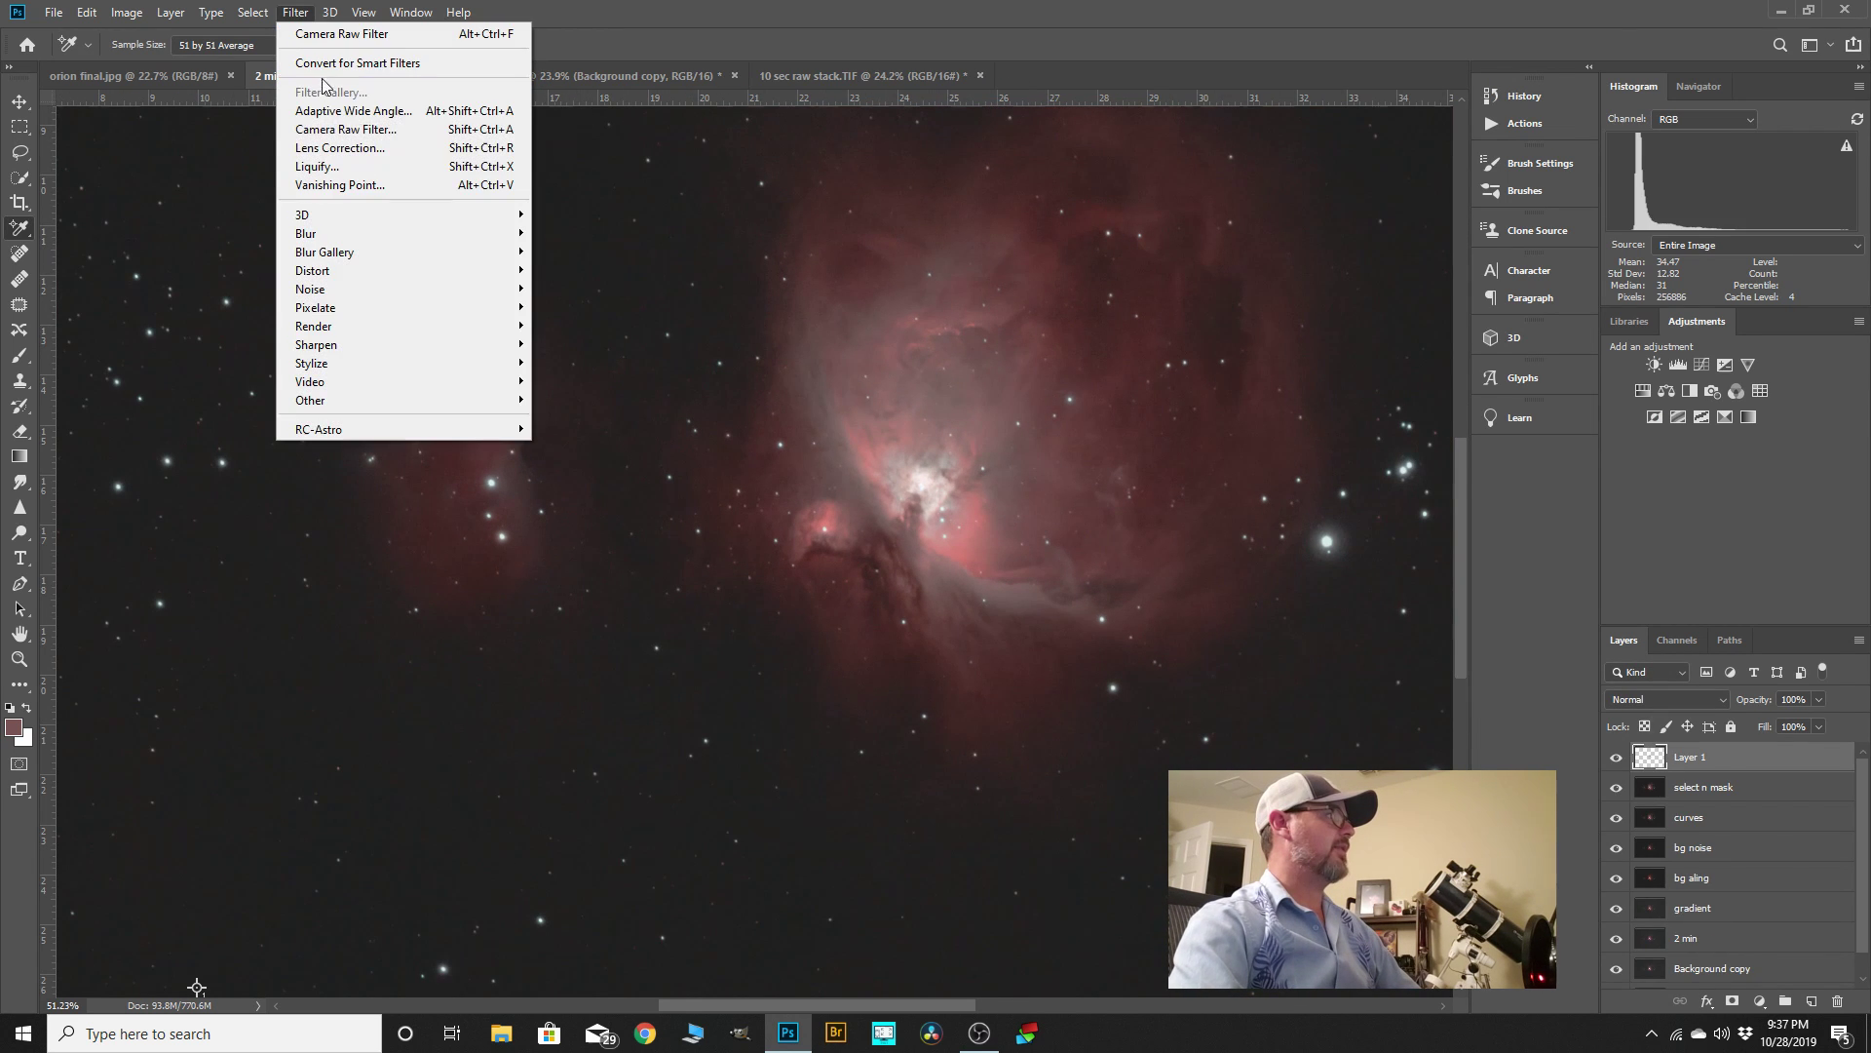
left_click(345, 137)
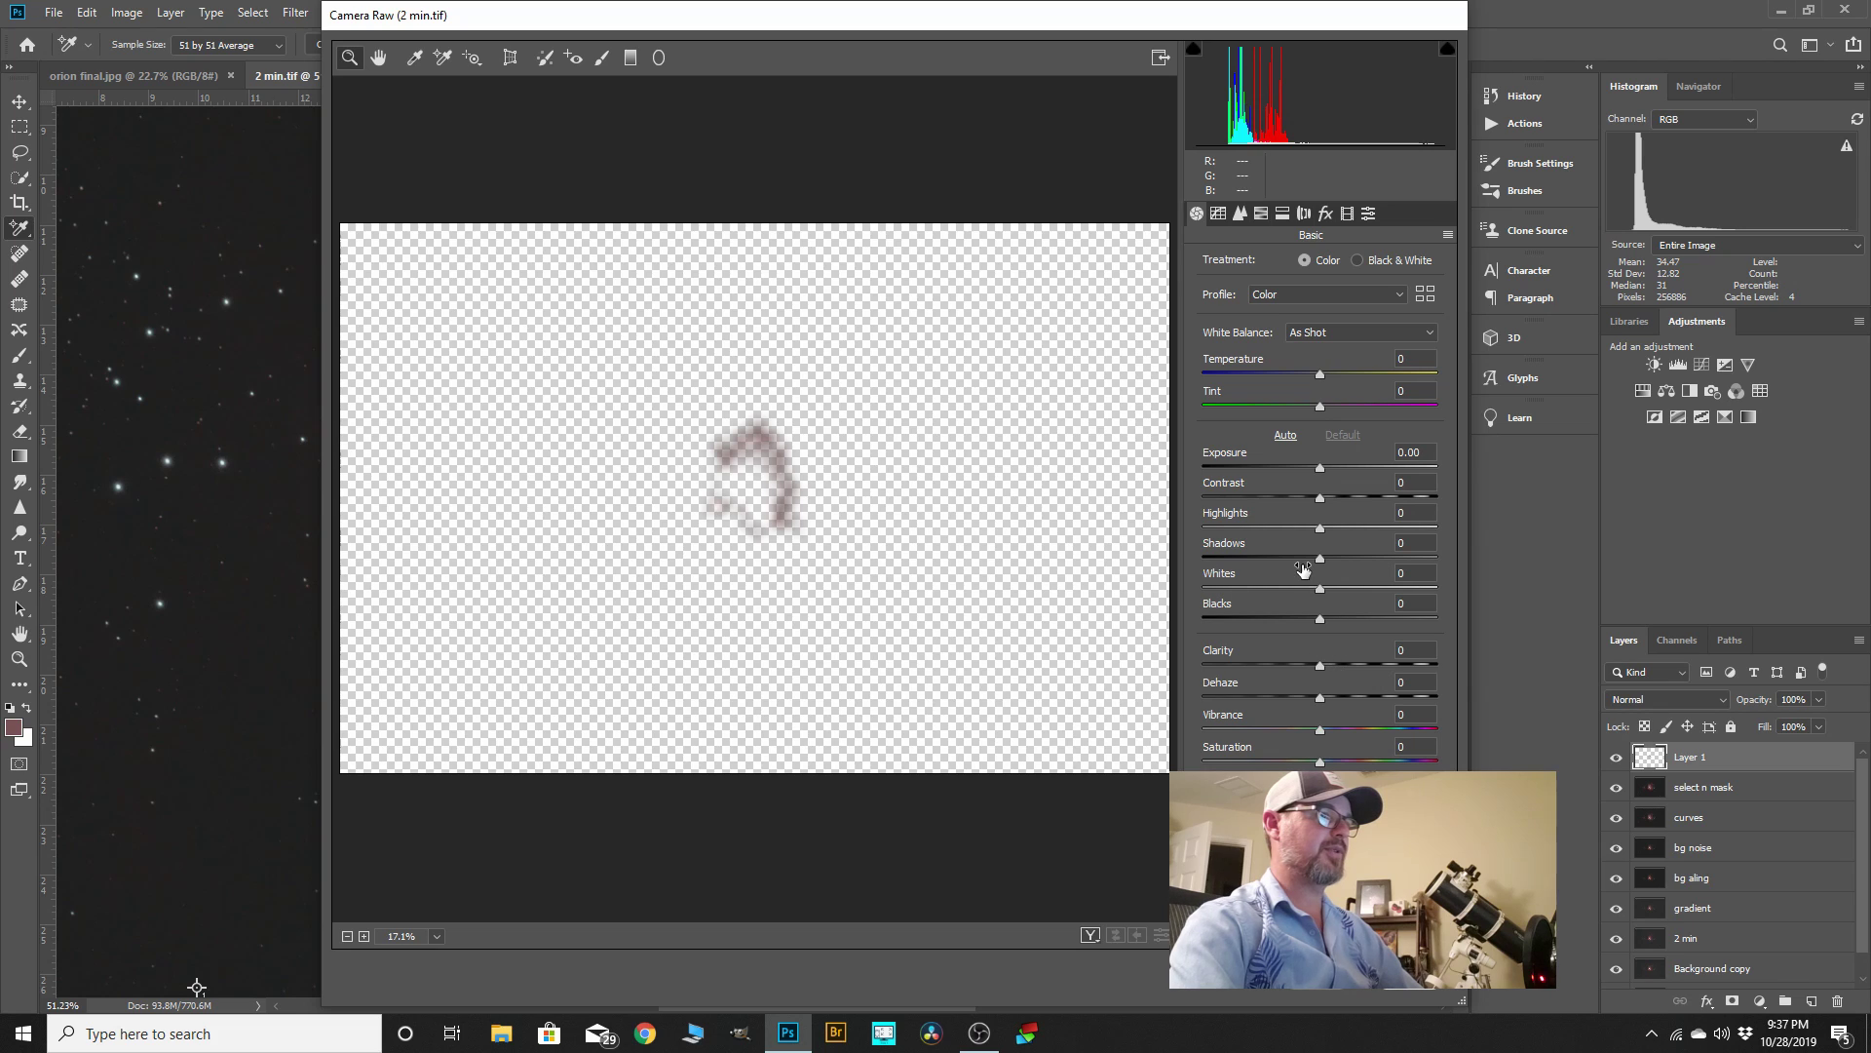
left_click_drag(1320, 497, 1333, 501)
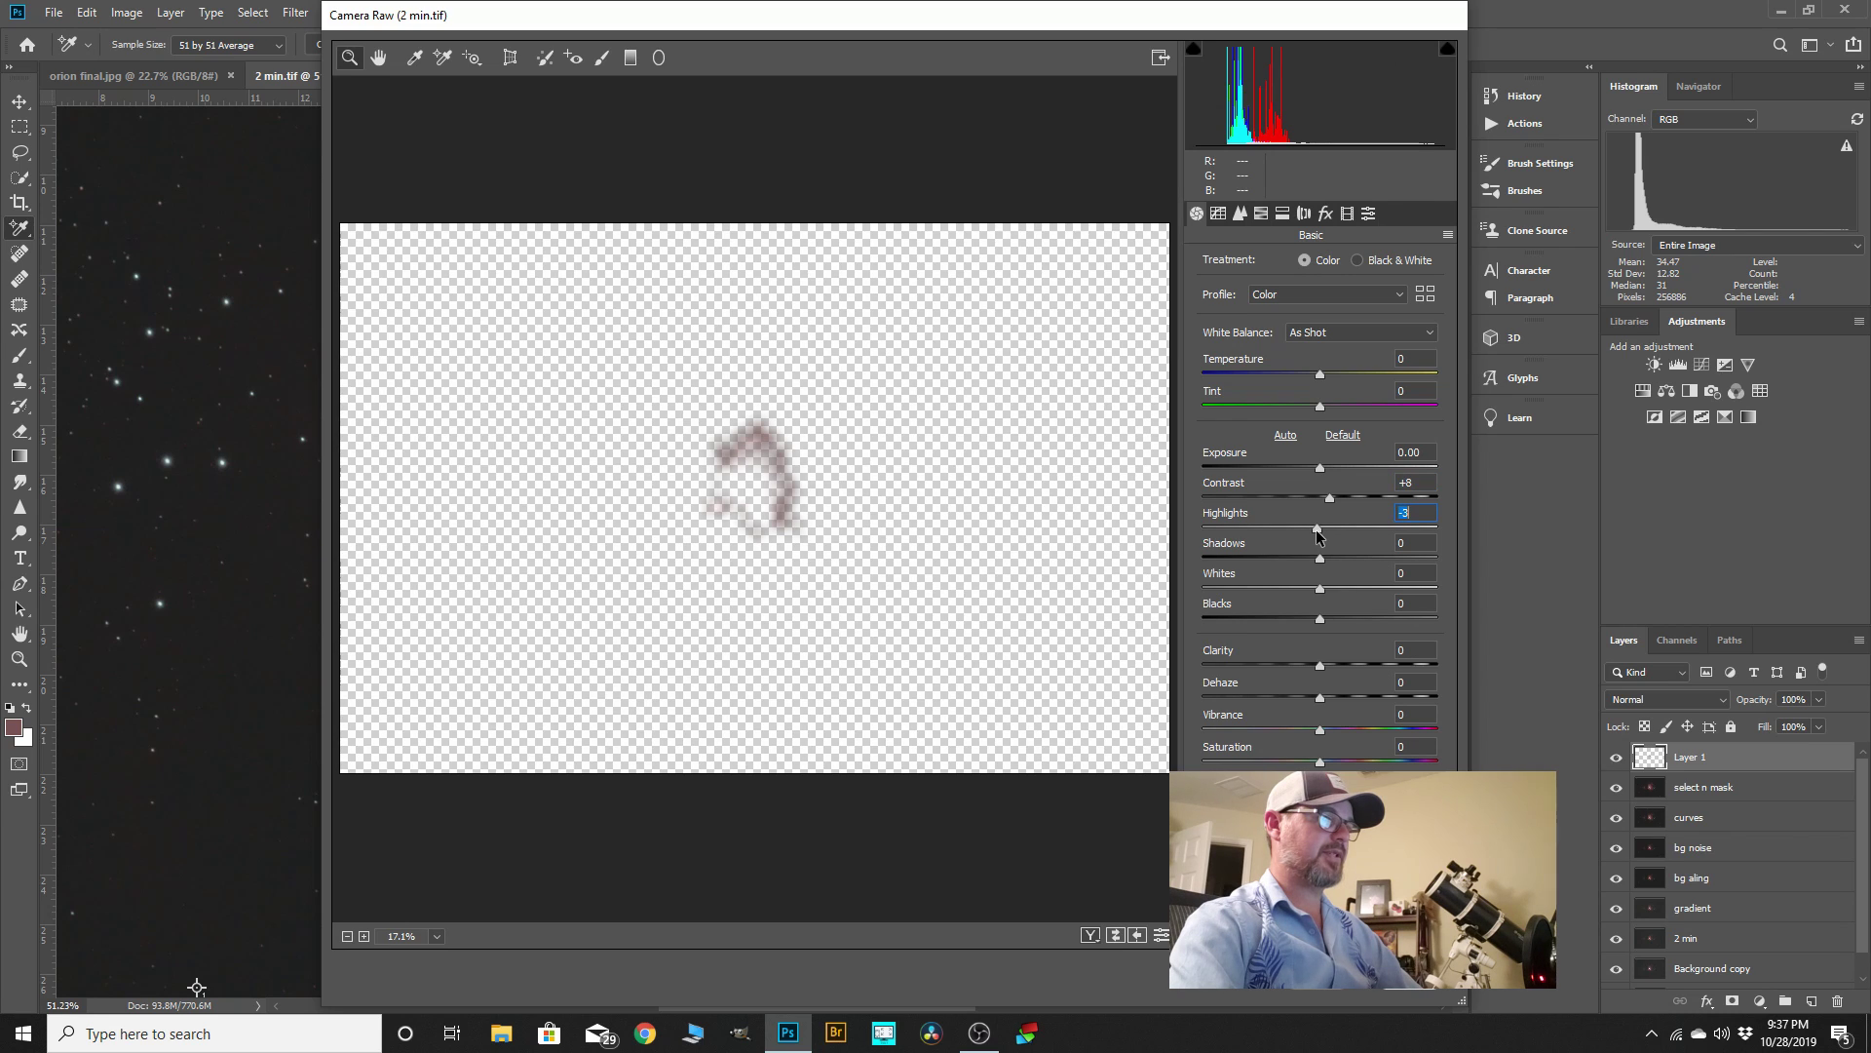
left_click_drag(1318, 733, 1346, 731)
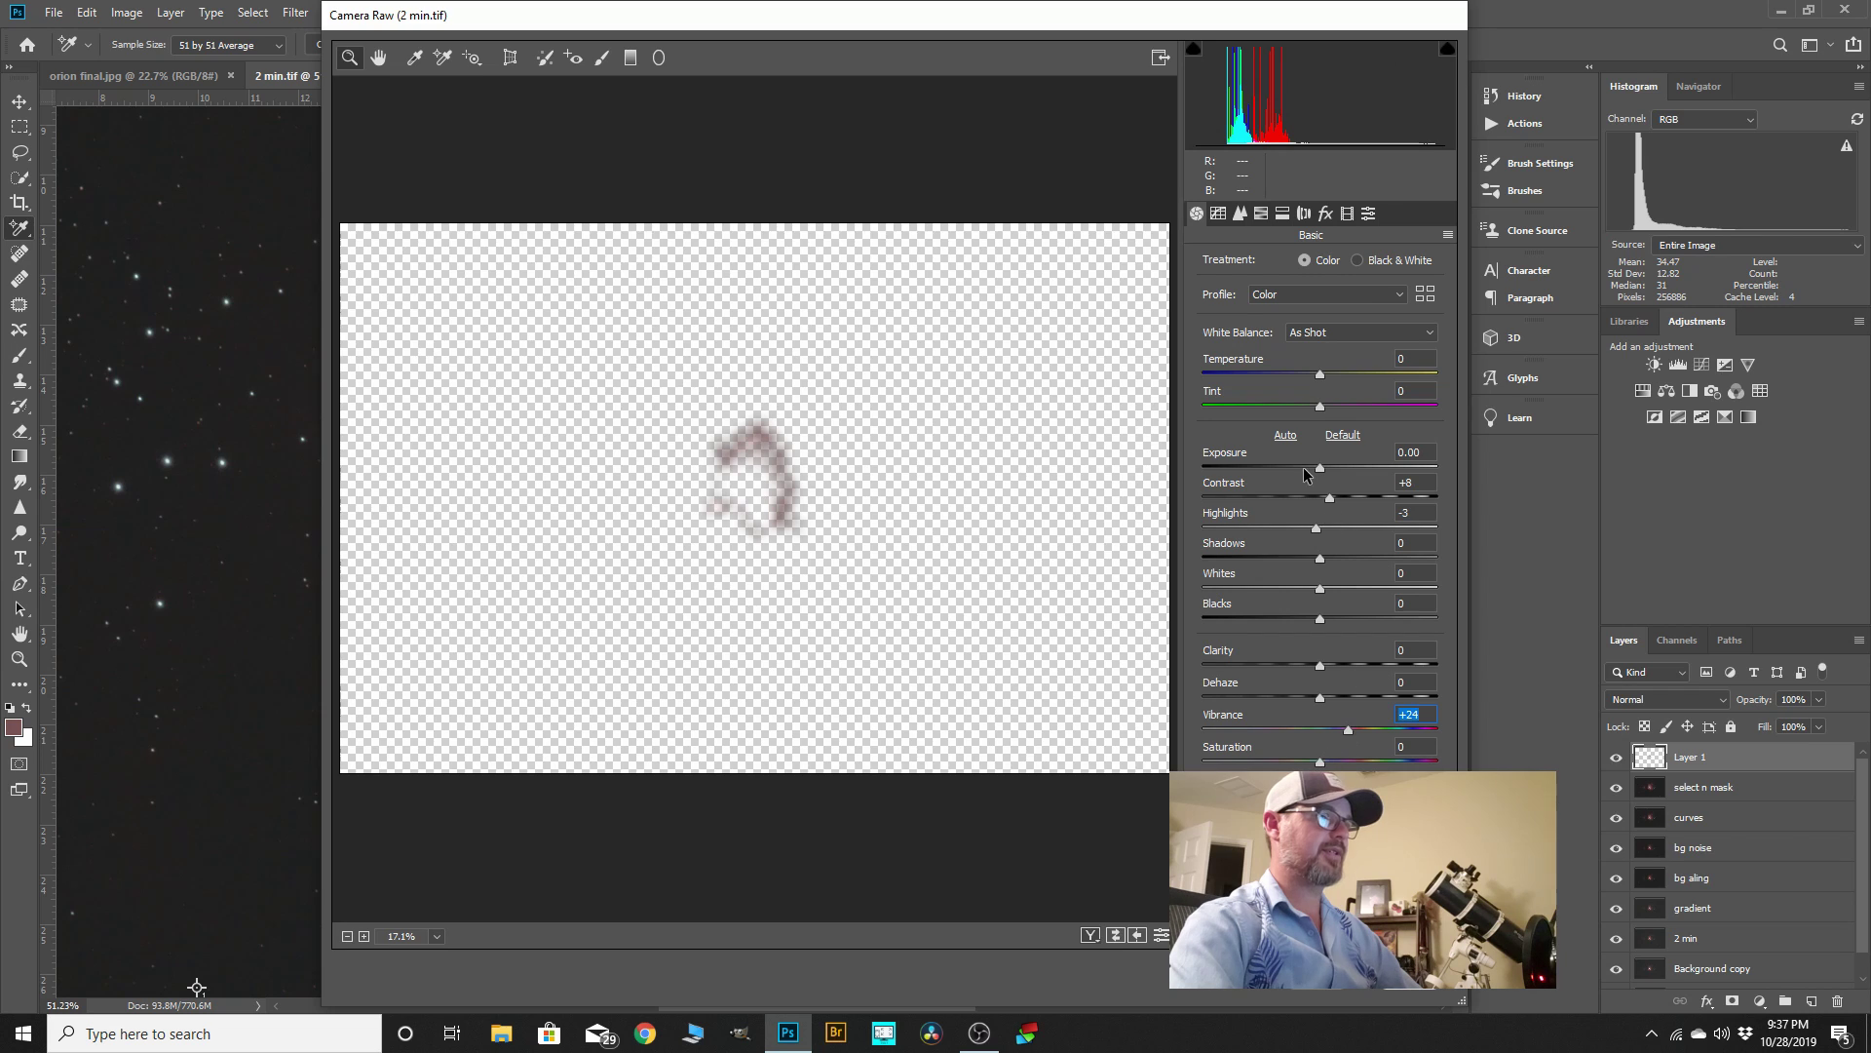
left_click(1321, 377)
left_click_drag(1320, 377, 1317, 378)
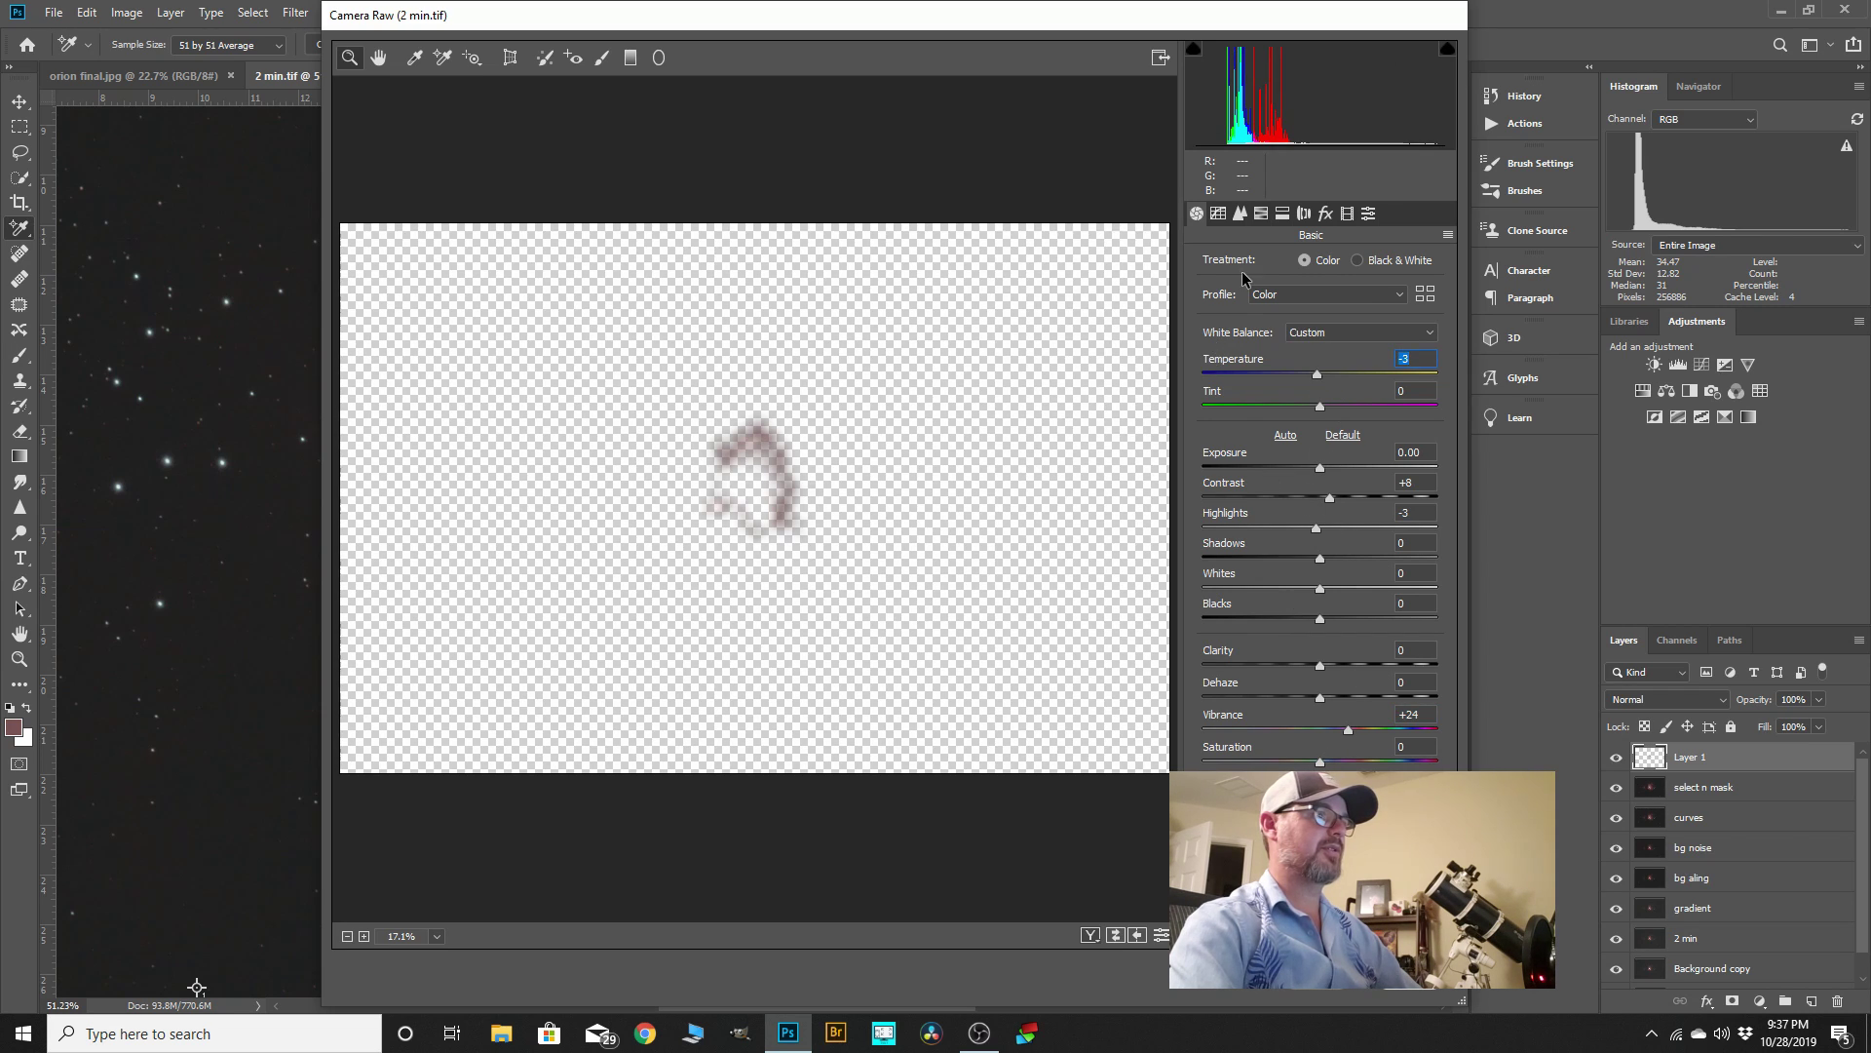
- Add noise reduction with luminance 20 and color 42 to the layer's Camera Raw edit and apply the filter
left_click(1240, 213)
left_click_drag(1202, 452, 1249, 455)
left_click_drag(1203, 549, 1301, 551)
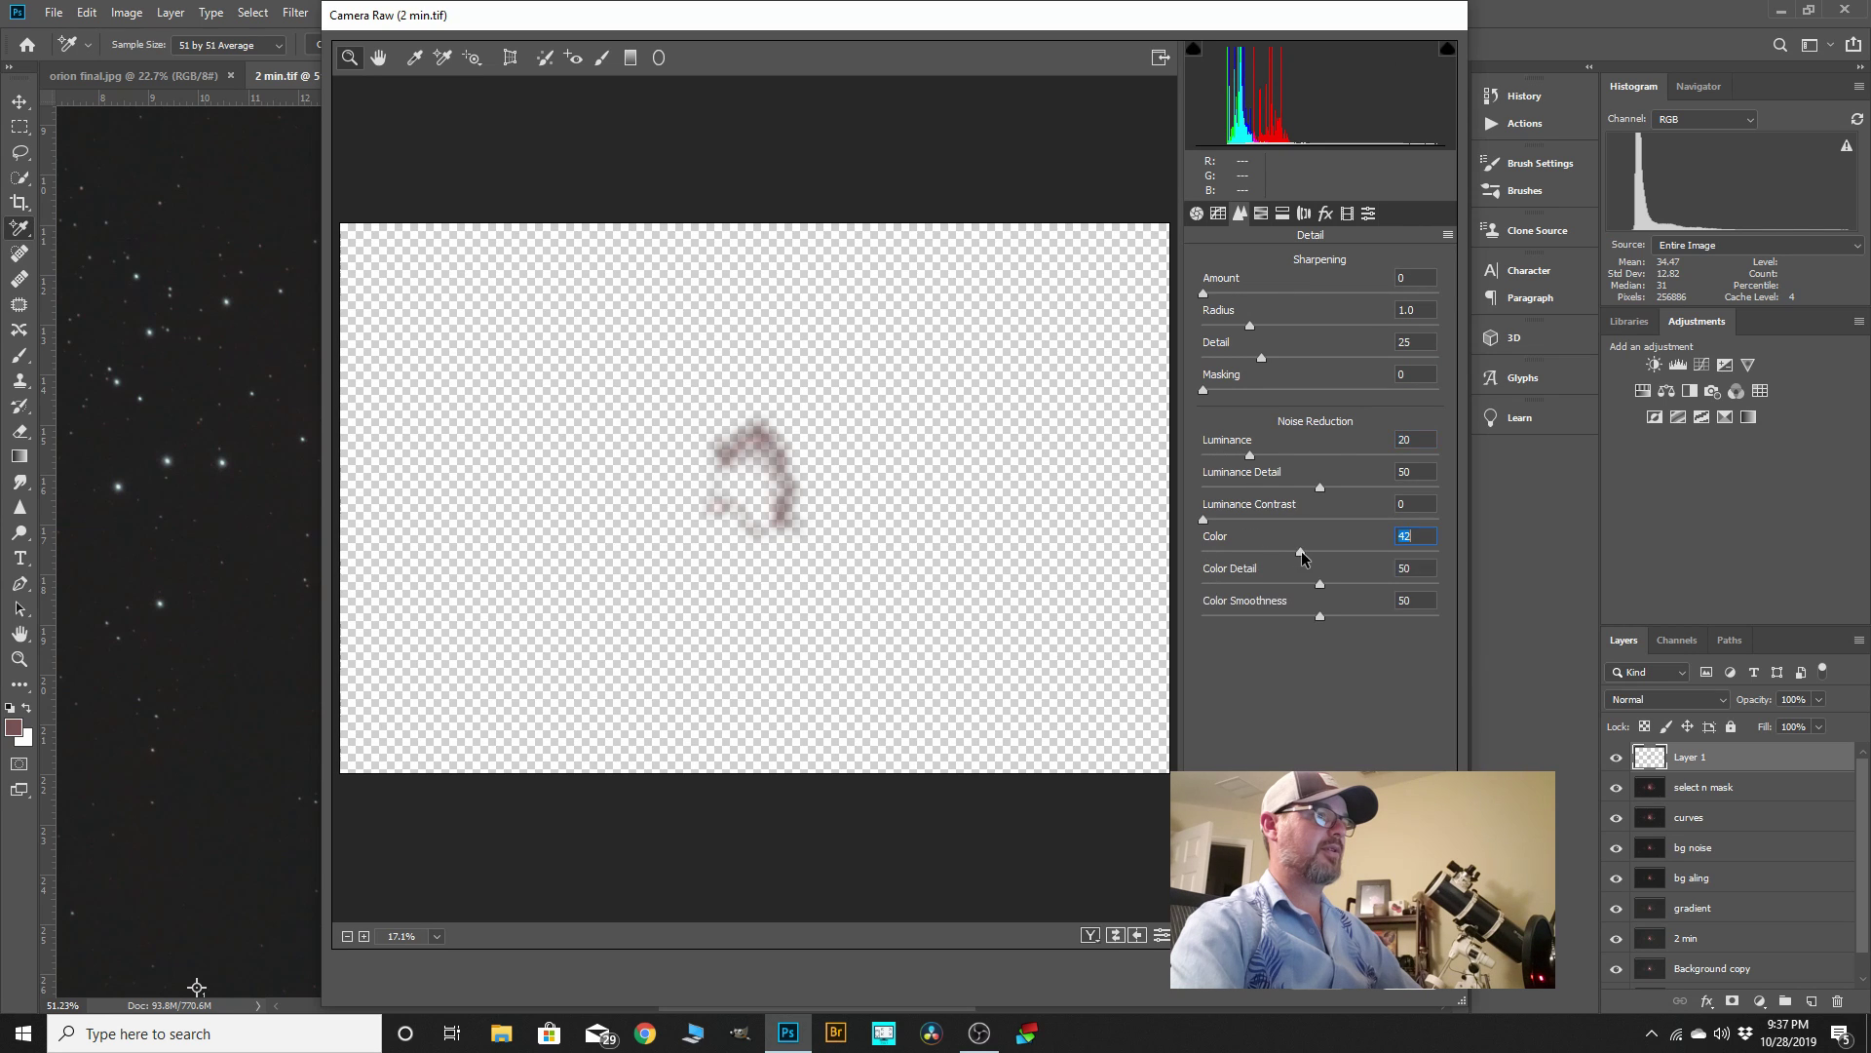
left_click(1415, 986)
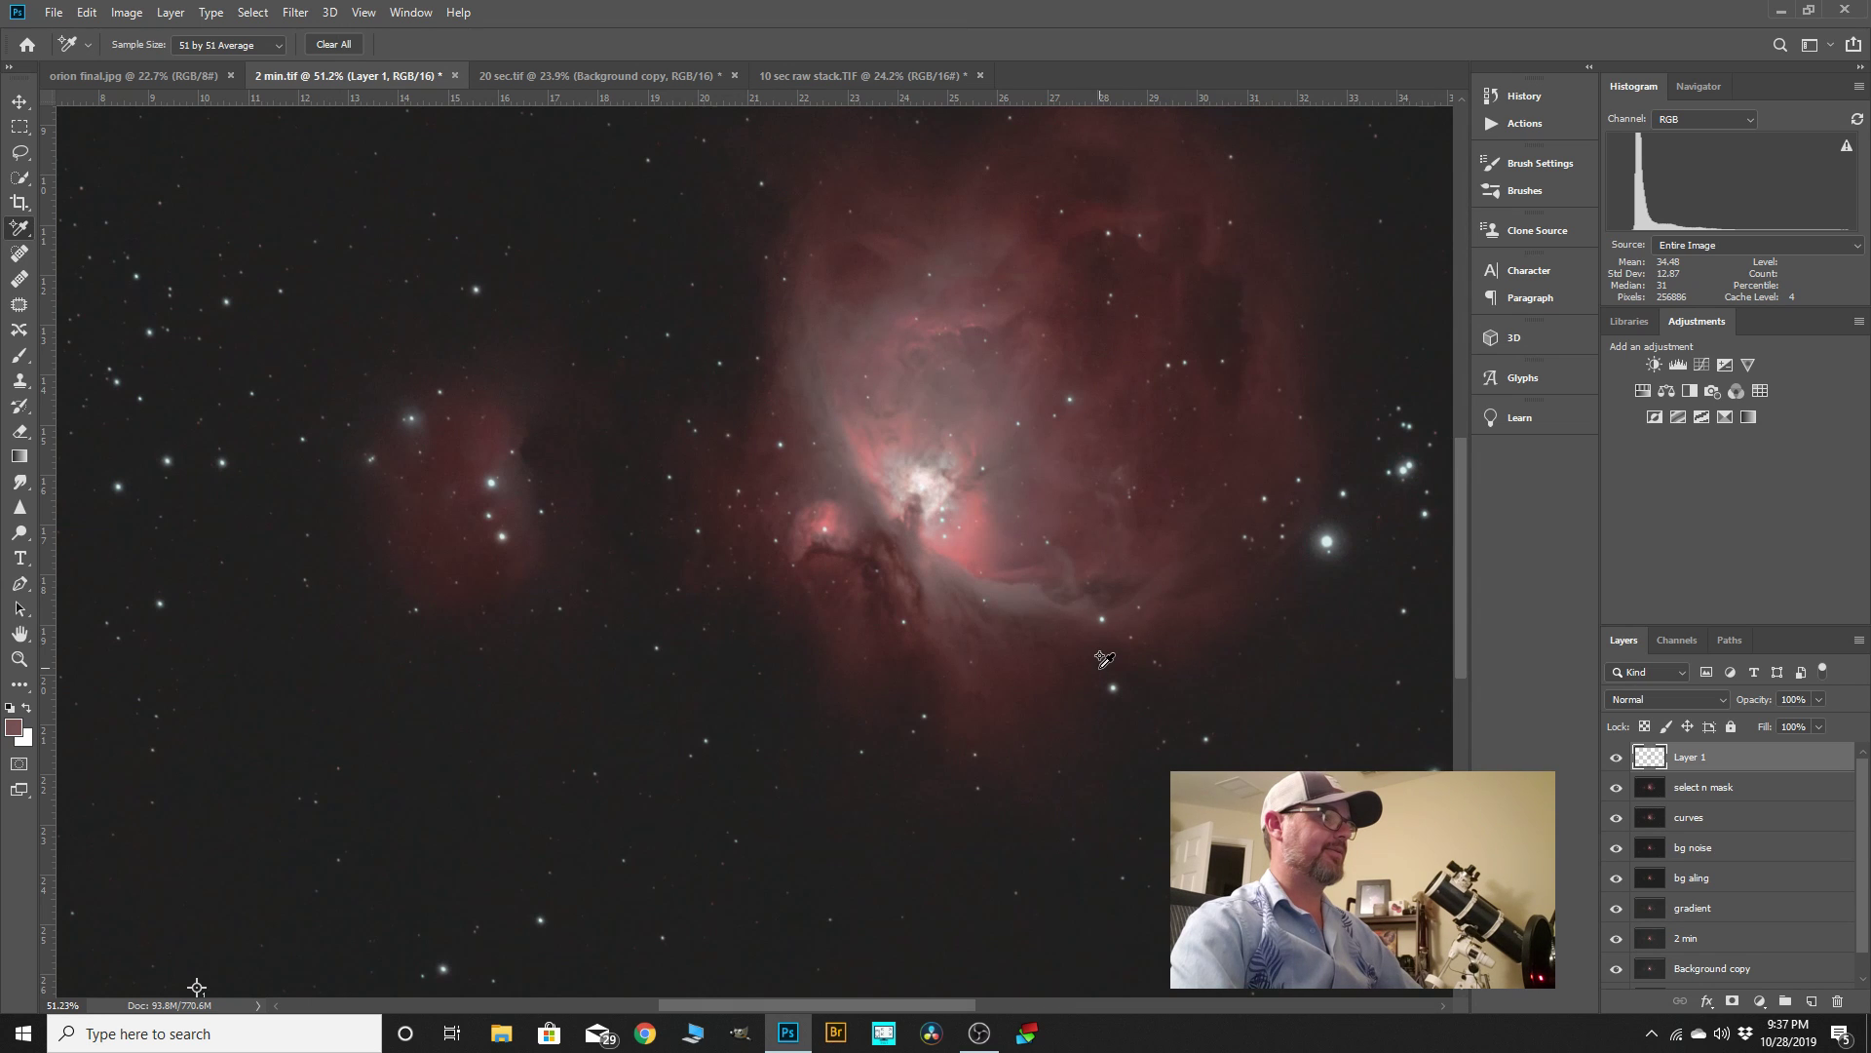
- Compare the image with and without Layer 1 by switching its visibility repeatedly
left_click(1616, 759)
left_click(1616, 760)
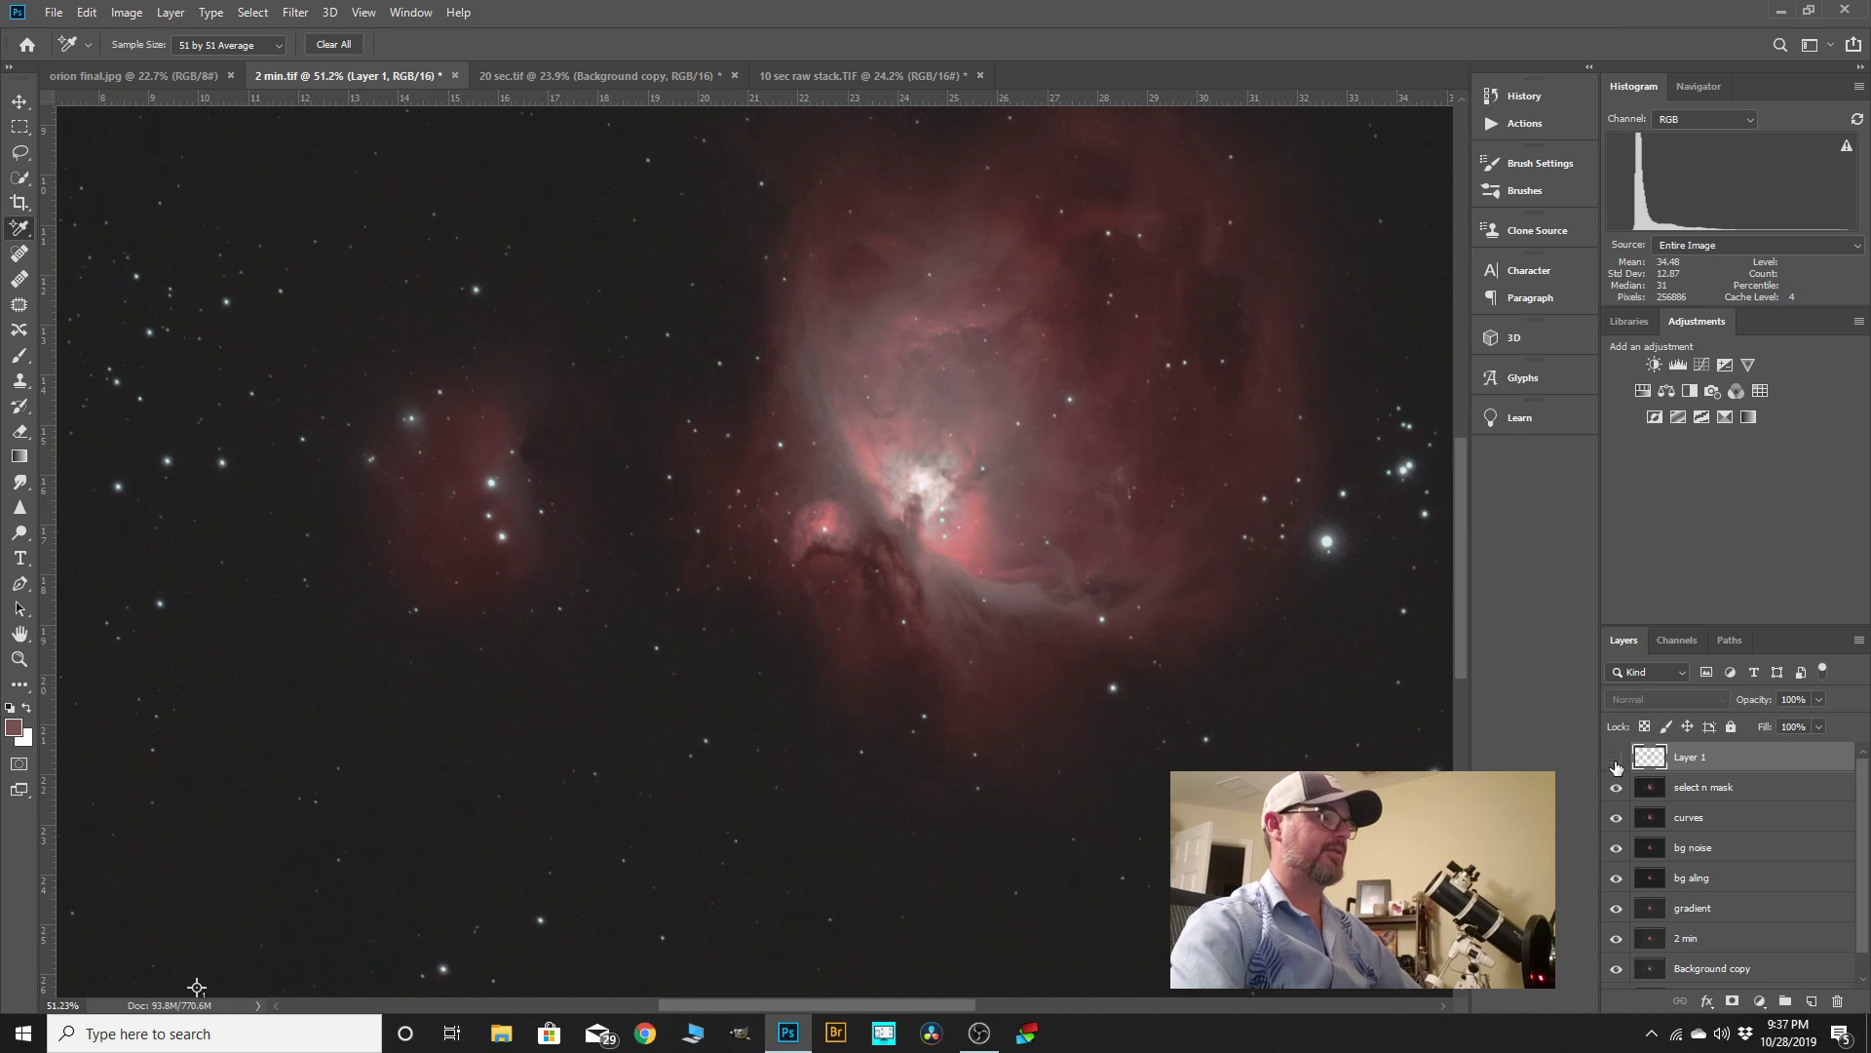
left_click(1616, 760)
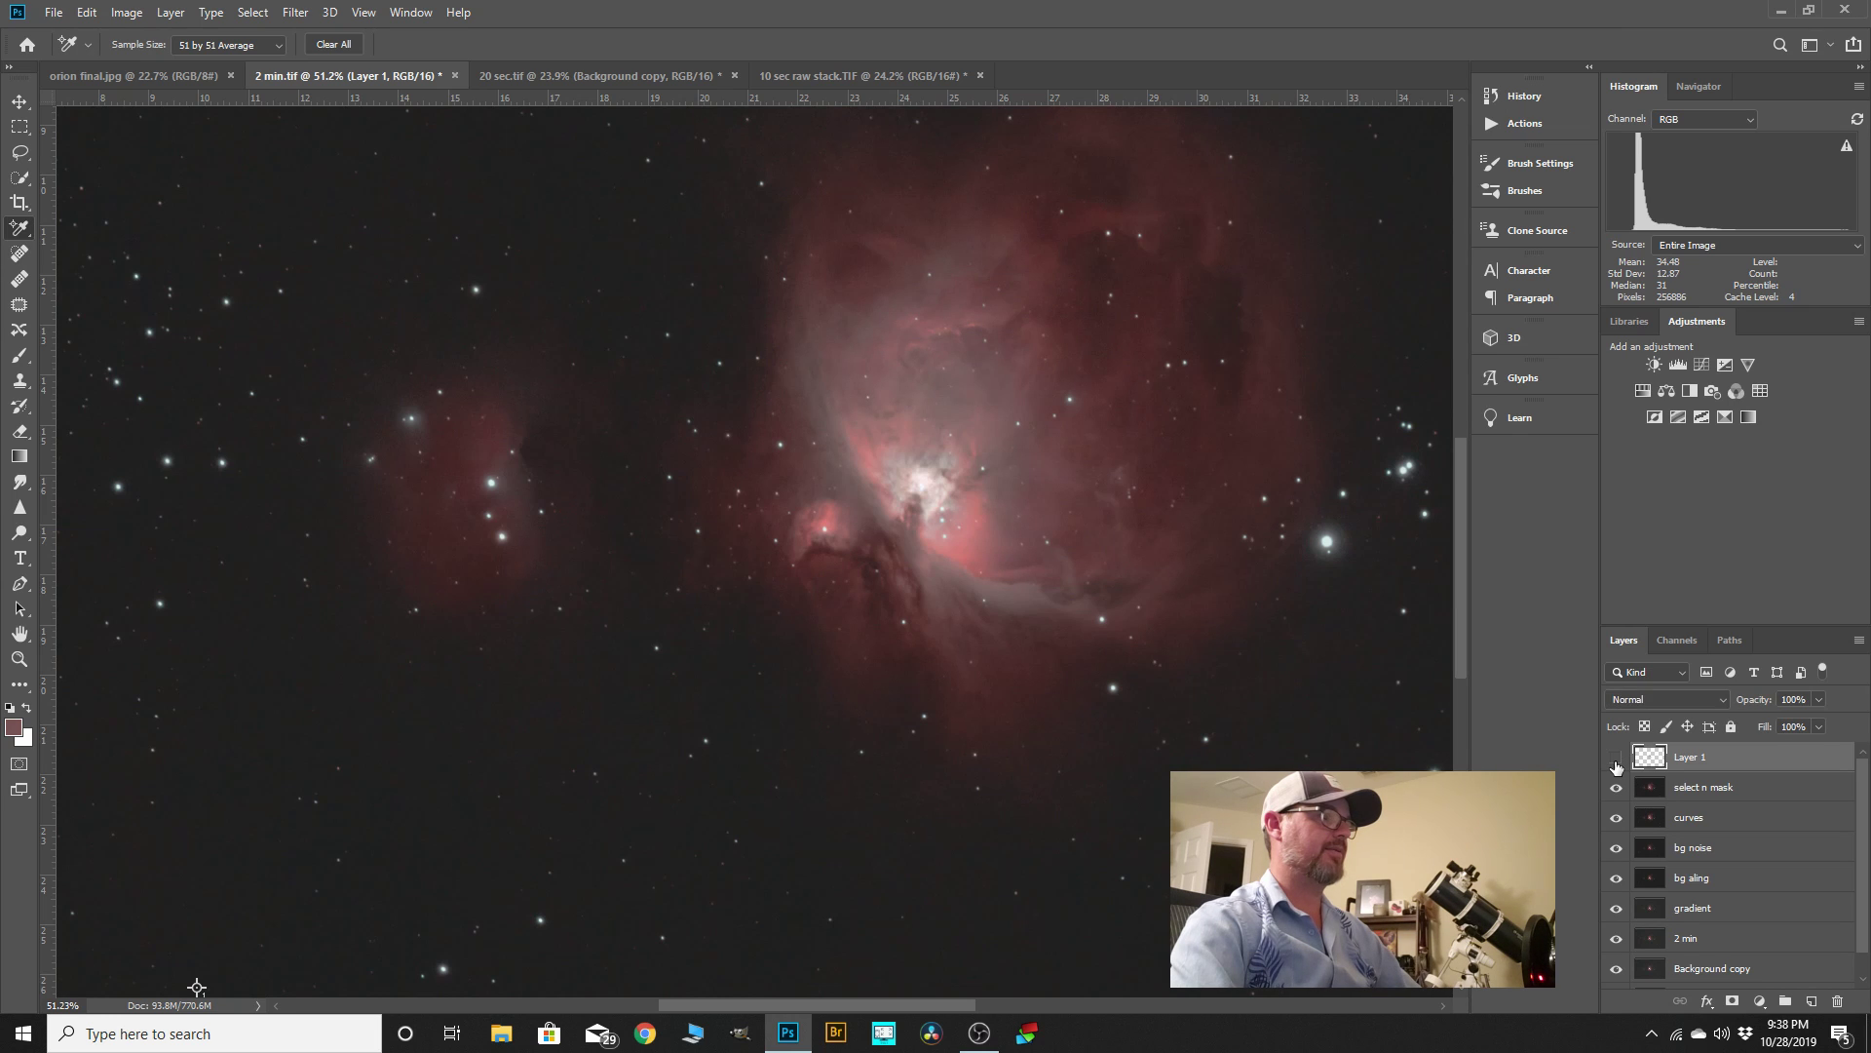
left_click(1616, 759)
left_click(1616, 759)
left_click(1616, 760)
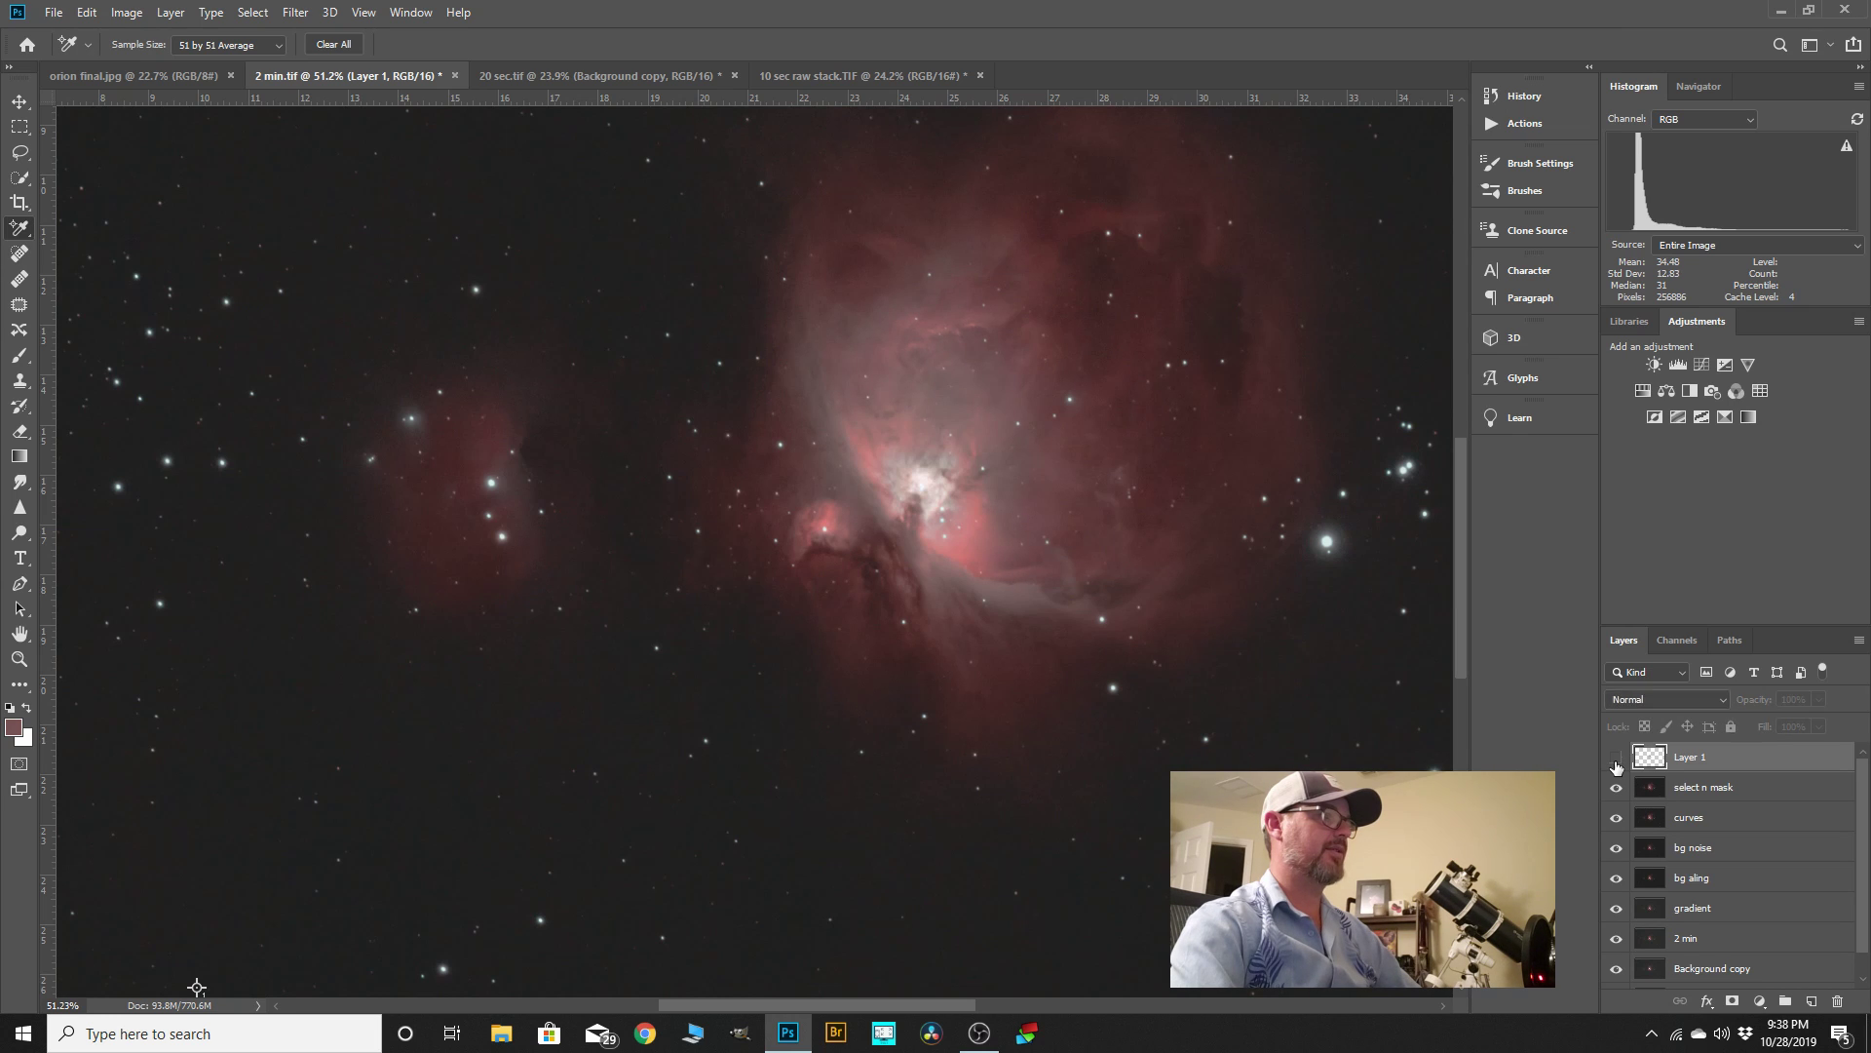
left_click(1616, 759)
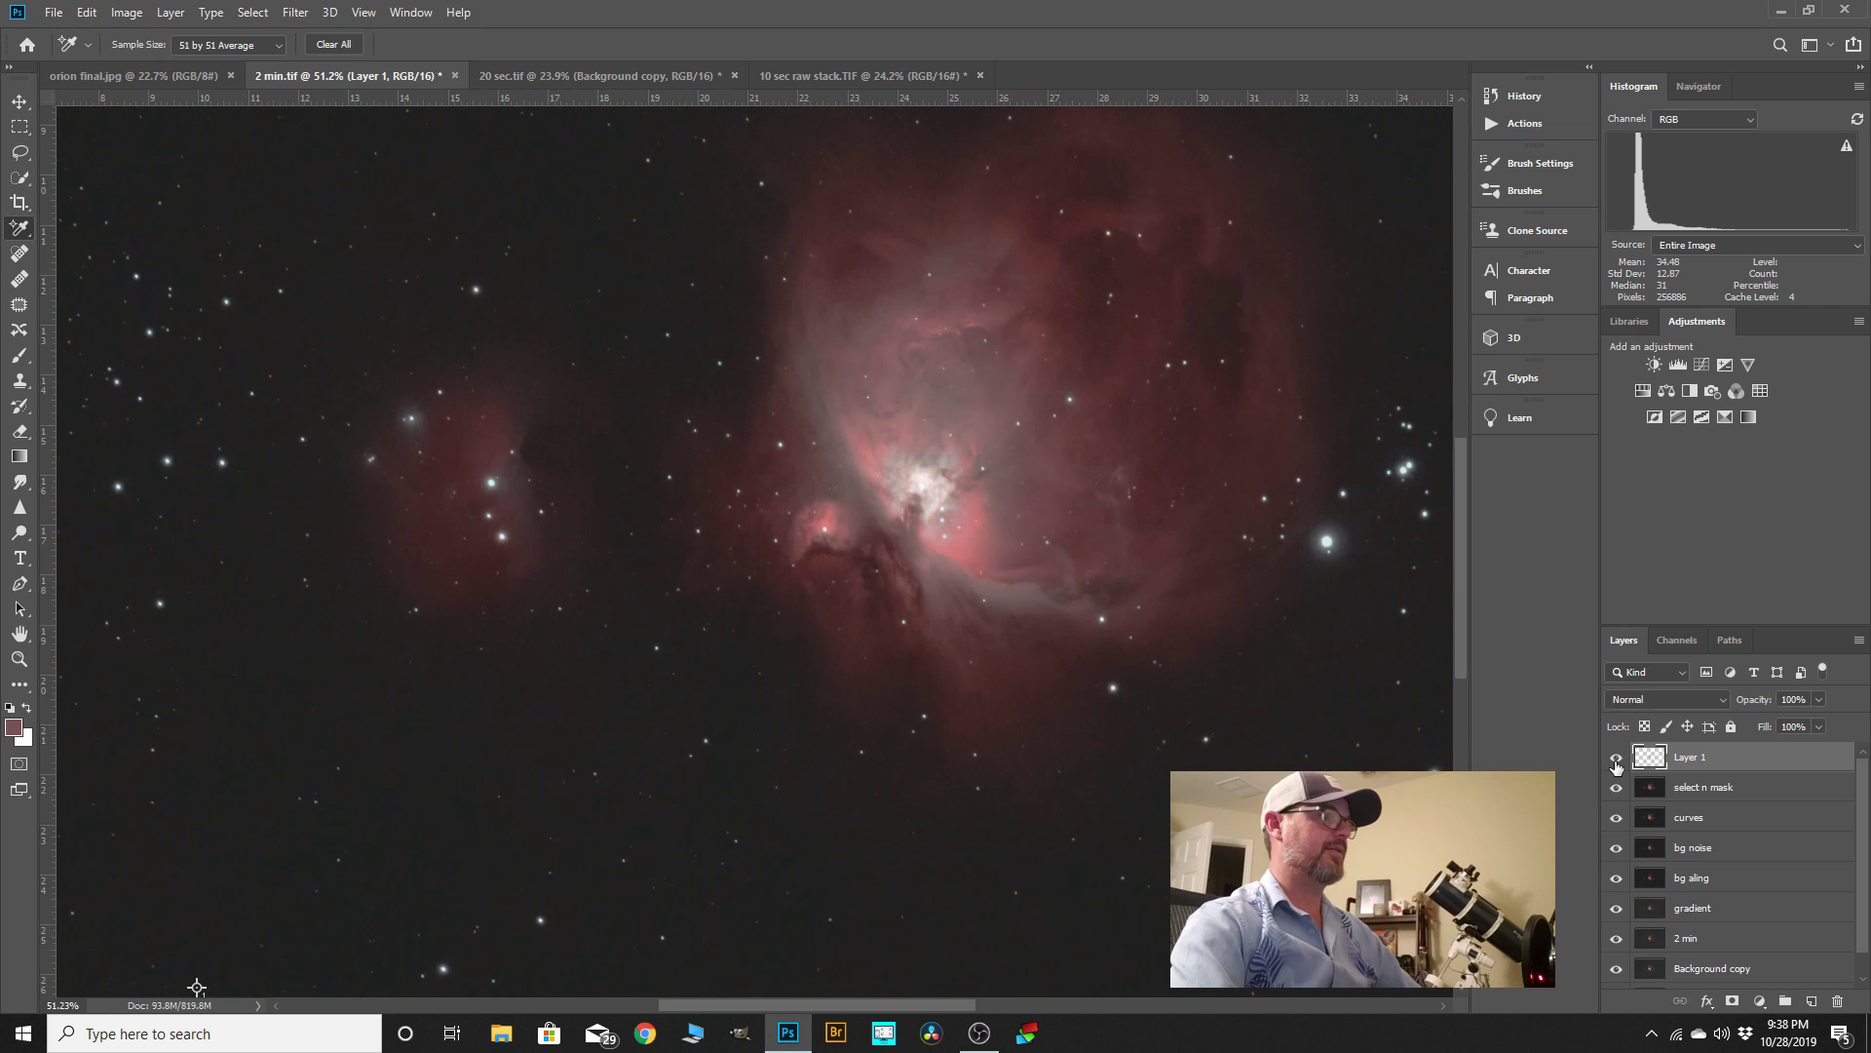
left_click(1616, 759)
left_click(1616, 759)
left_click(1616, 759)
left_click(1616, 759)
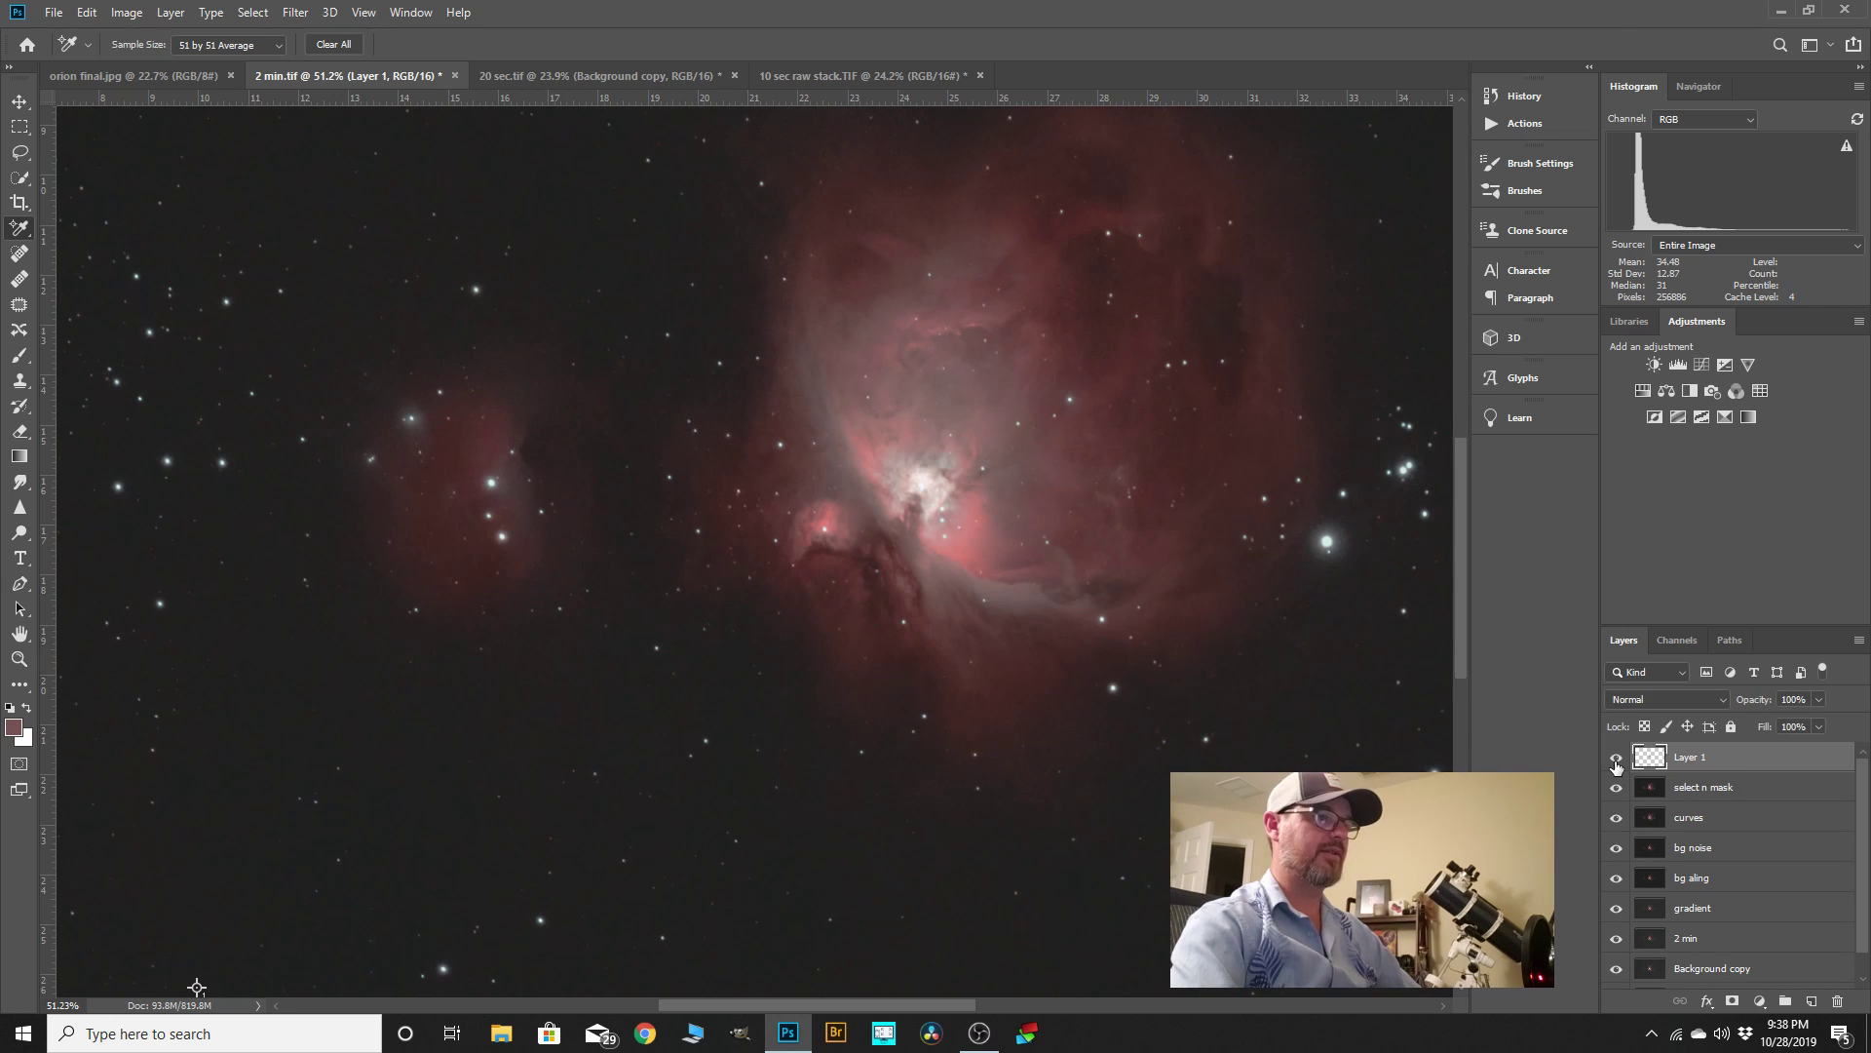
- Reduce Layer 1 to 74% opacity and duplicate it
left_click(1818, 699)
left_click_drag(1817, 722, 1797, 724)
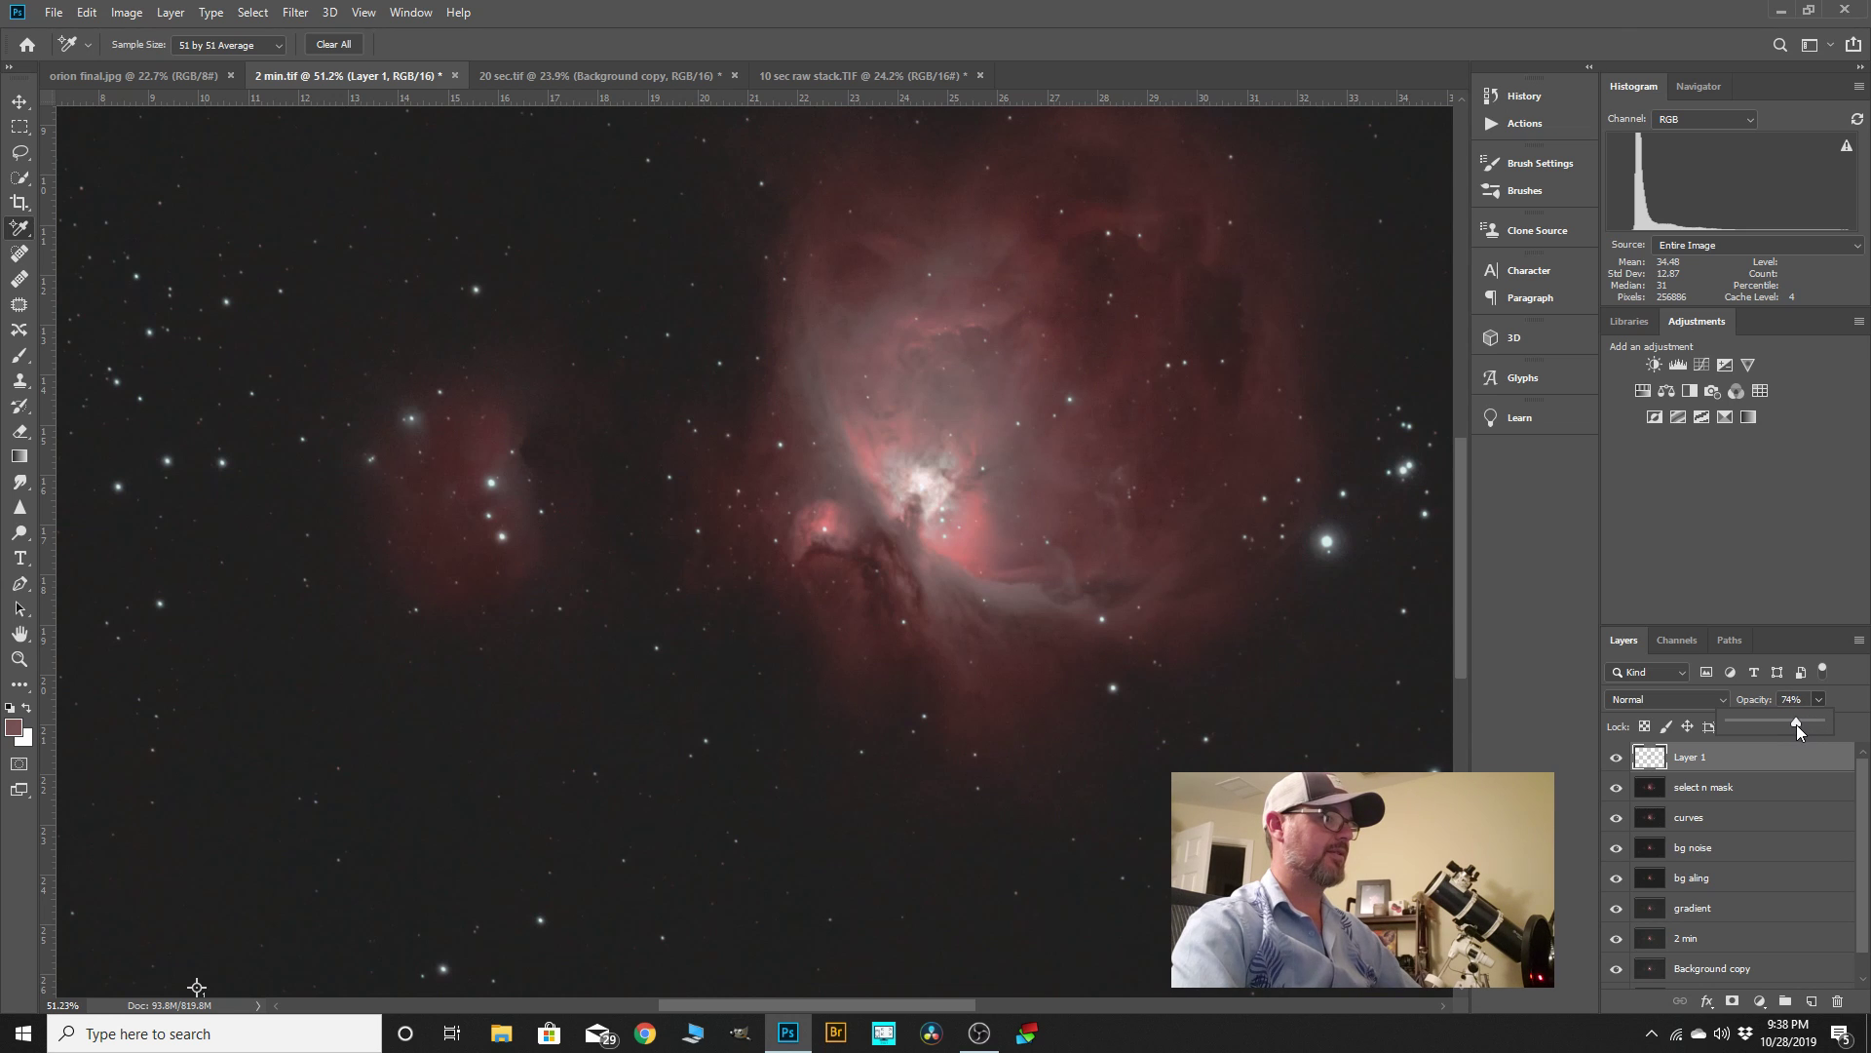
left_click_drag(1755, 757, 1810, 1000)
- Blend the Layer 1 copy with Color Dodge at 14% opacity
left_click(1721, 700)
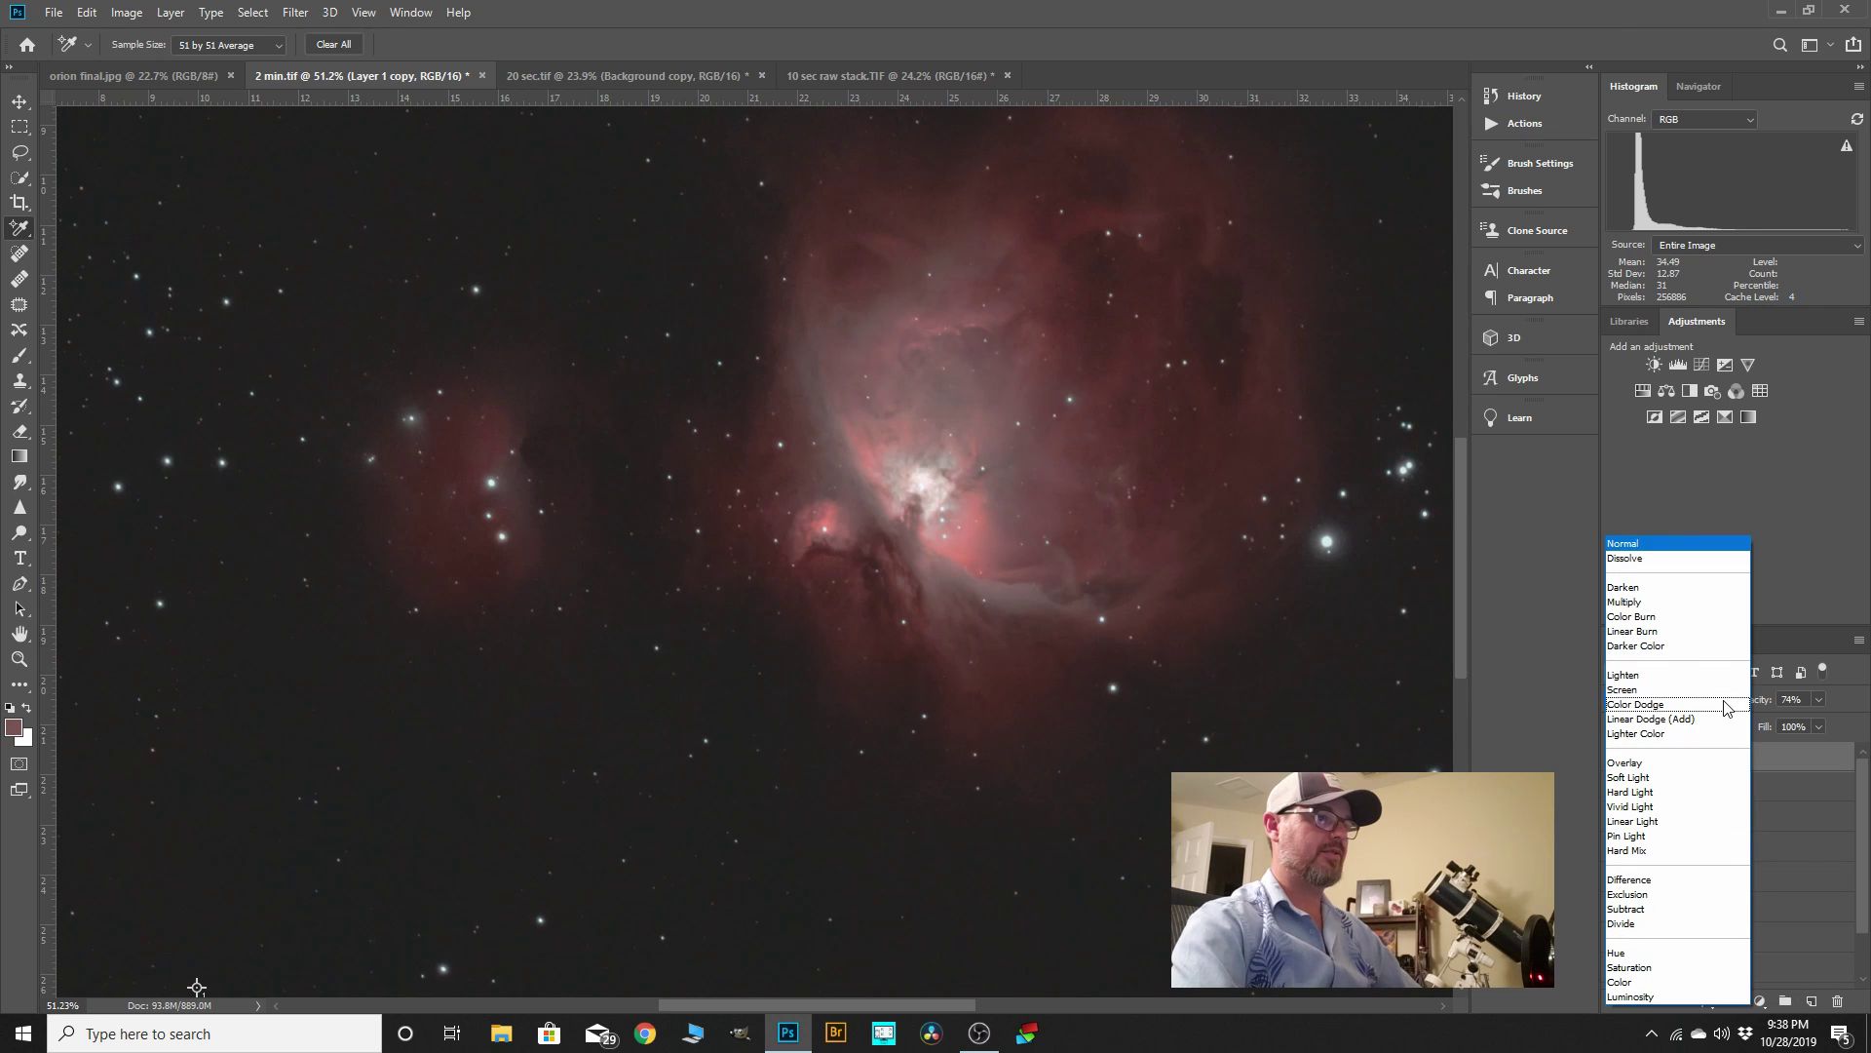
left_click(1694, 712)
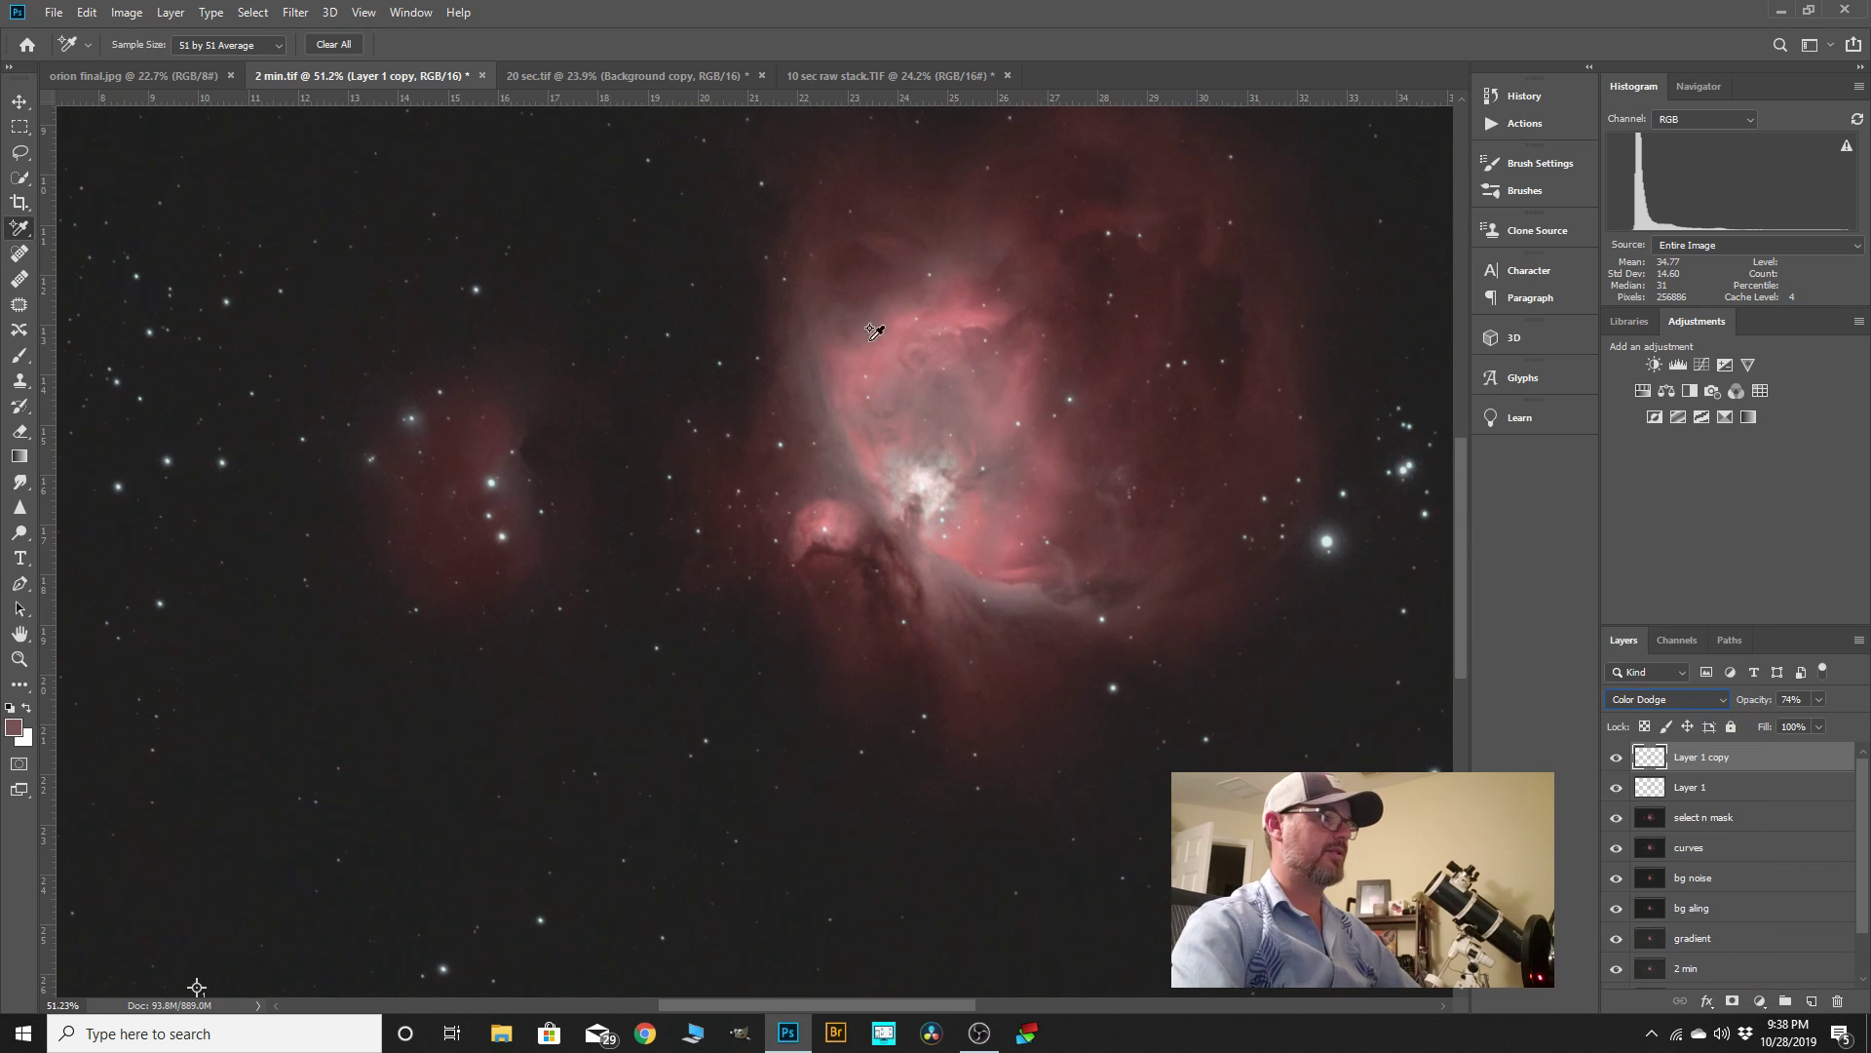
left_click(1819, 699)
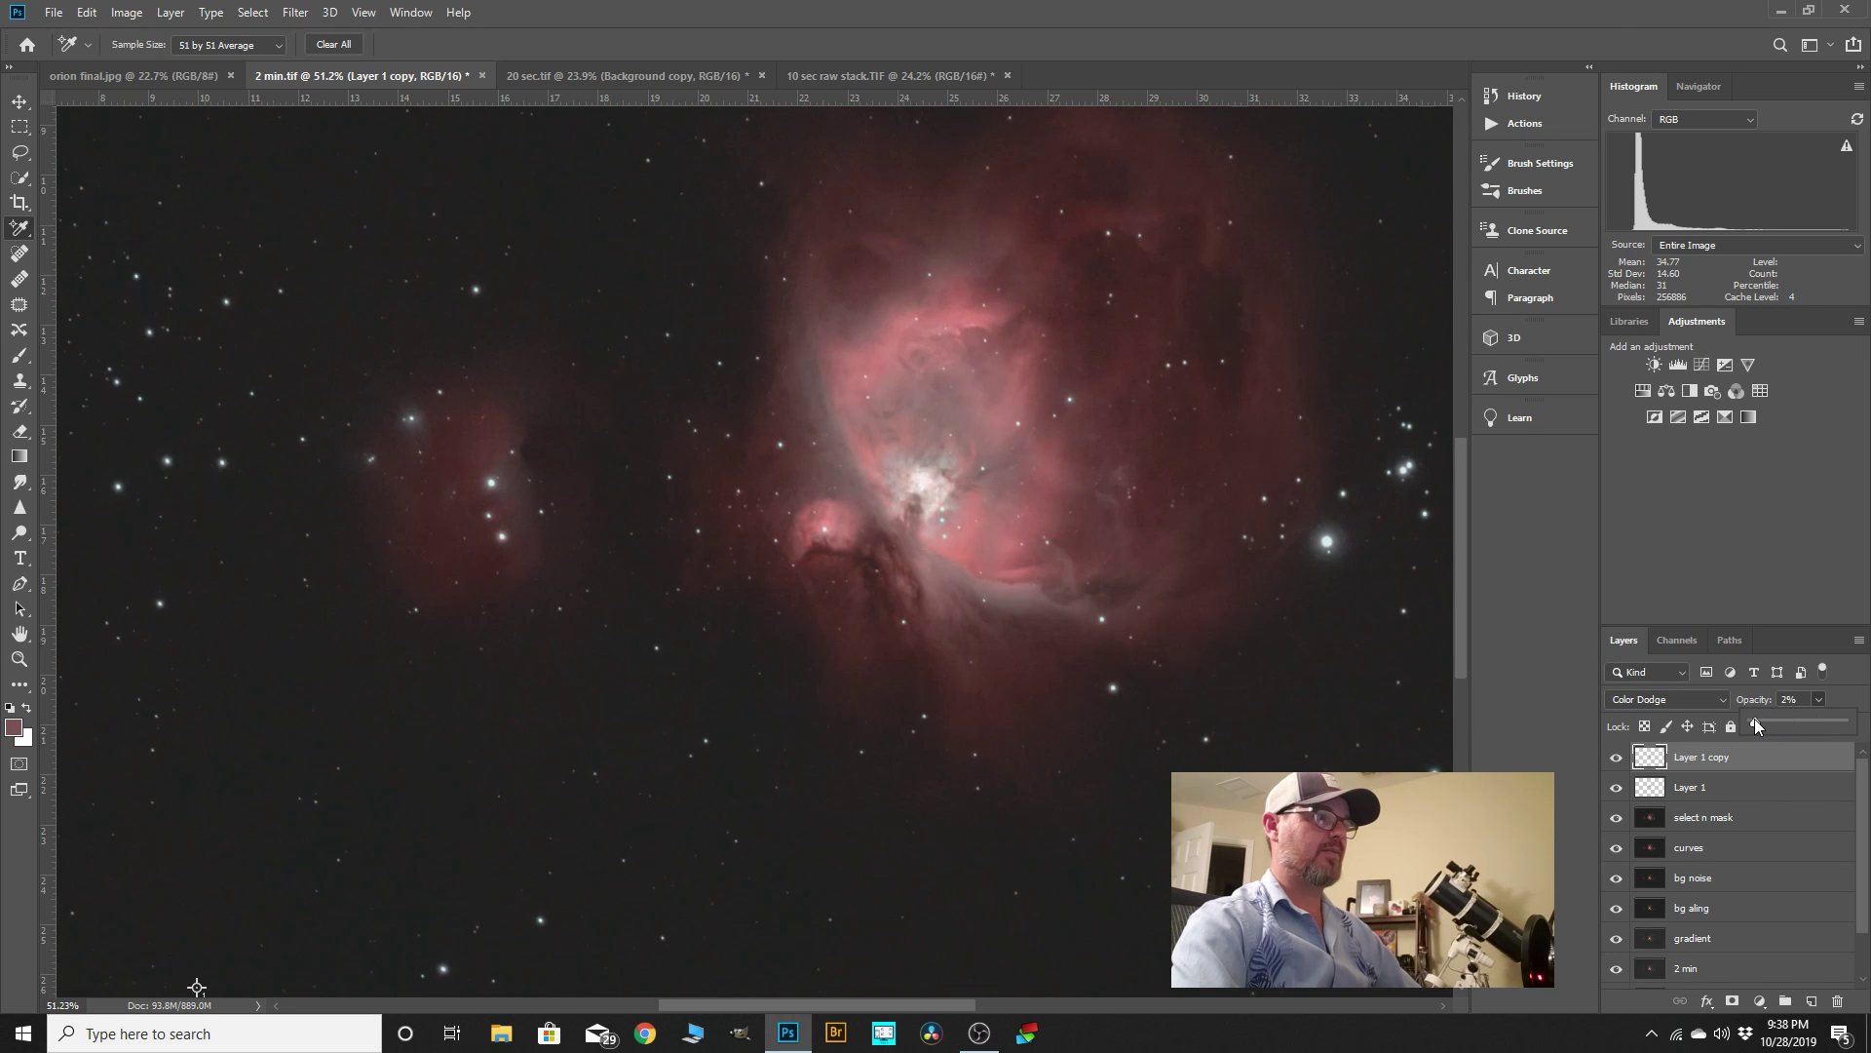
left_click_drag(1755, 718, 1749, 718)
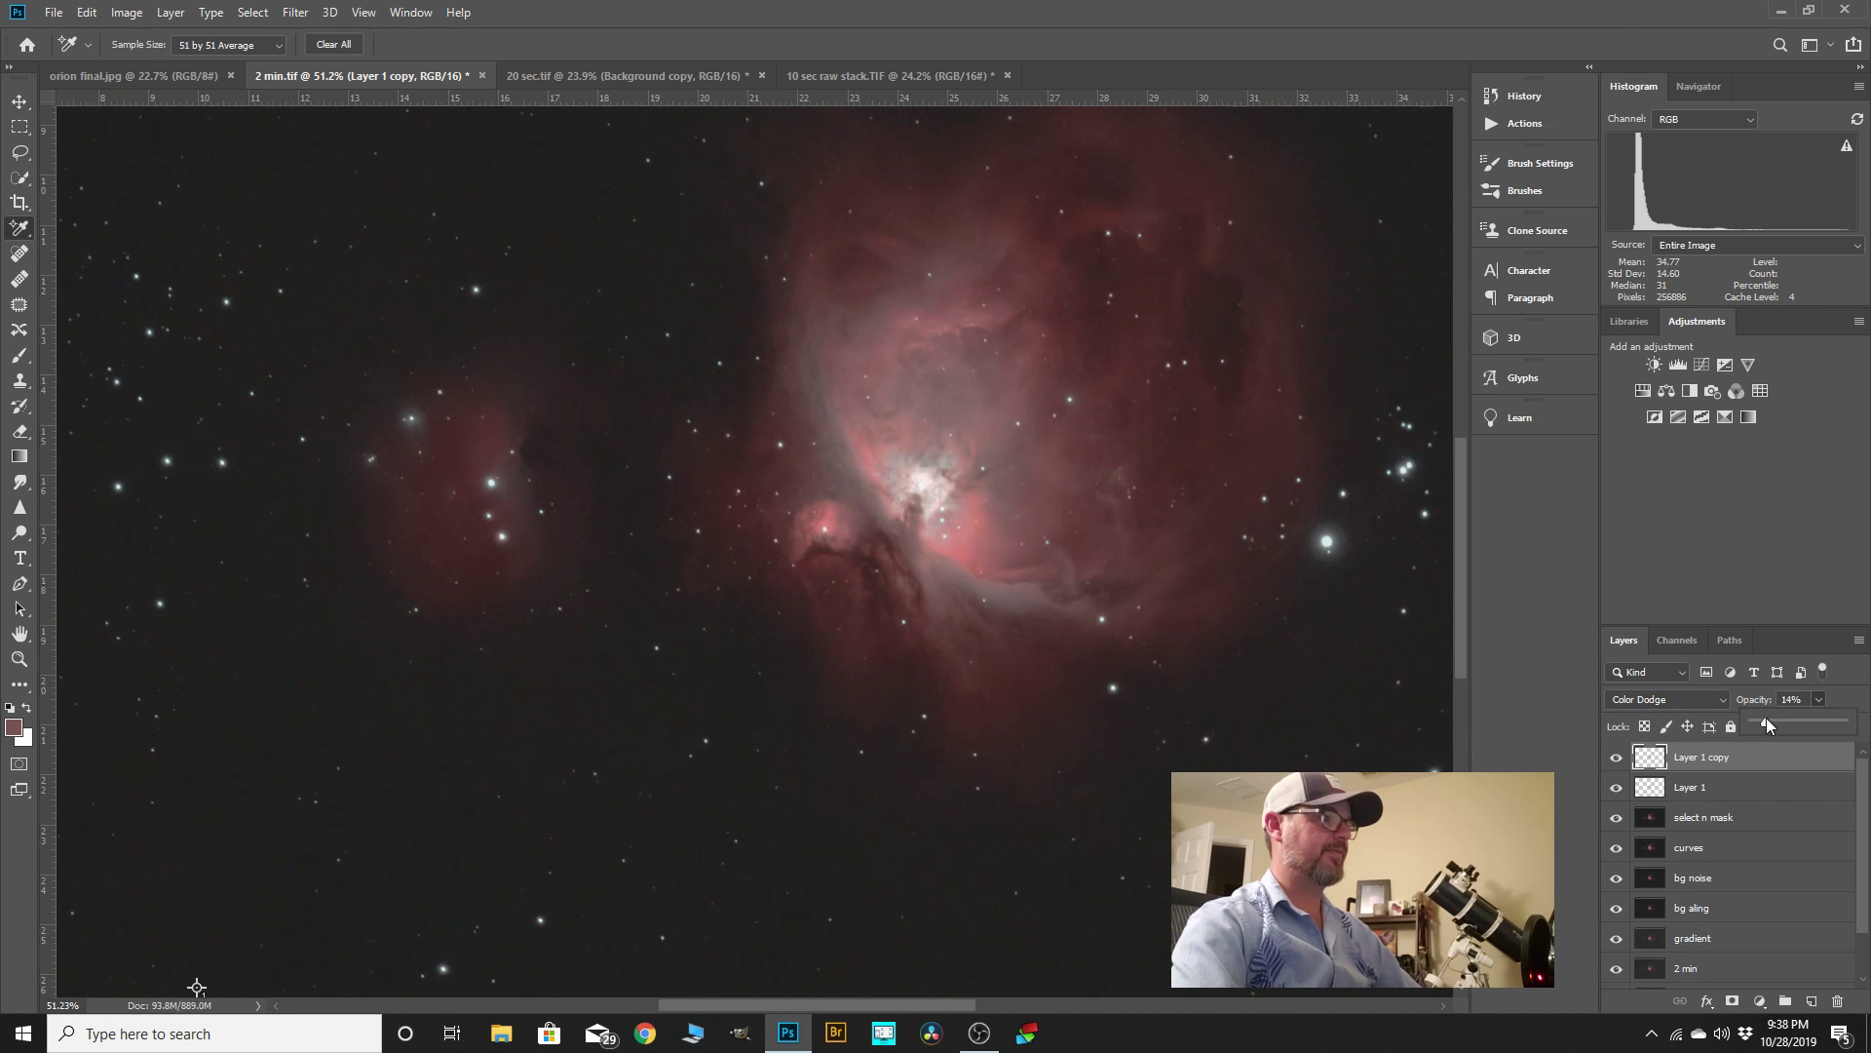
- Merge the Layer 1 copy into Layer 1, and merge the result down into the select n mask layer
scroll(958, 554, "down", 3)
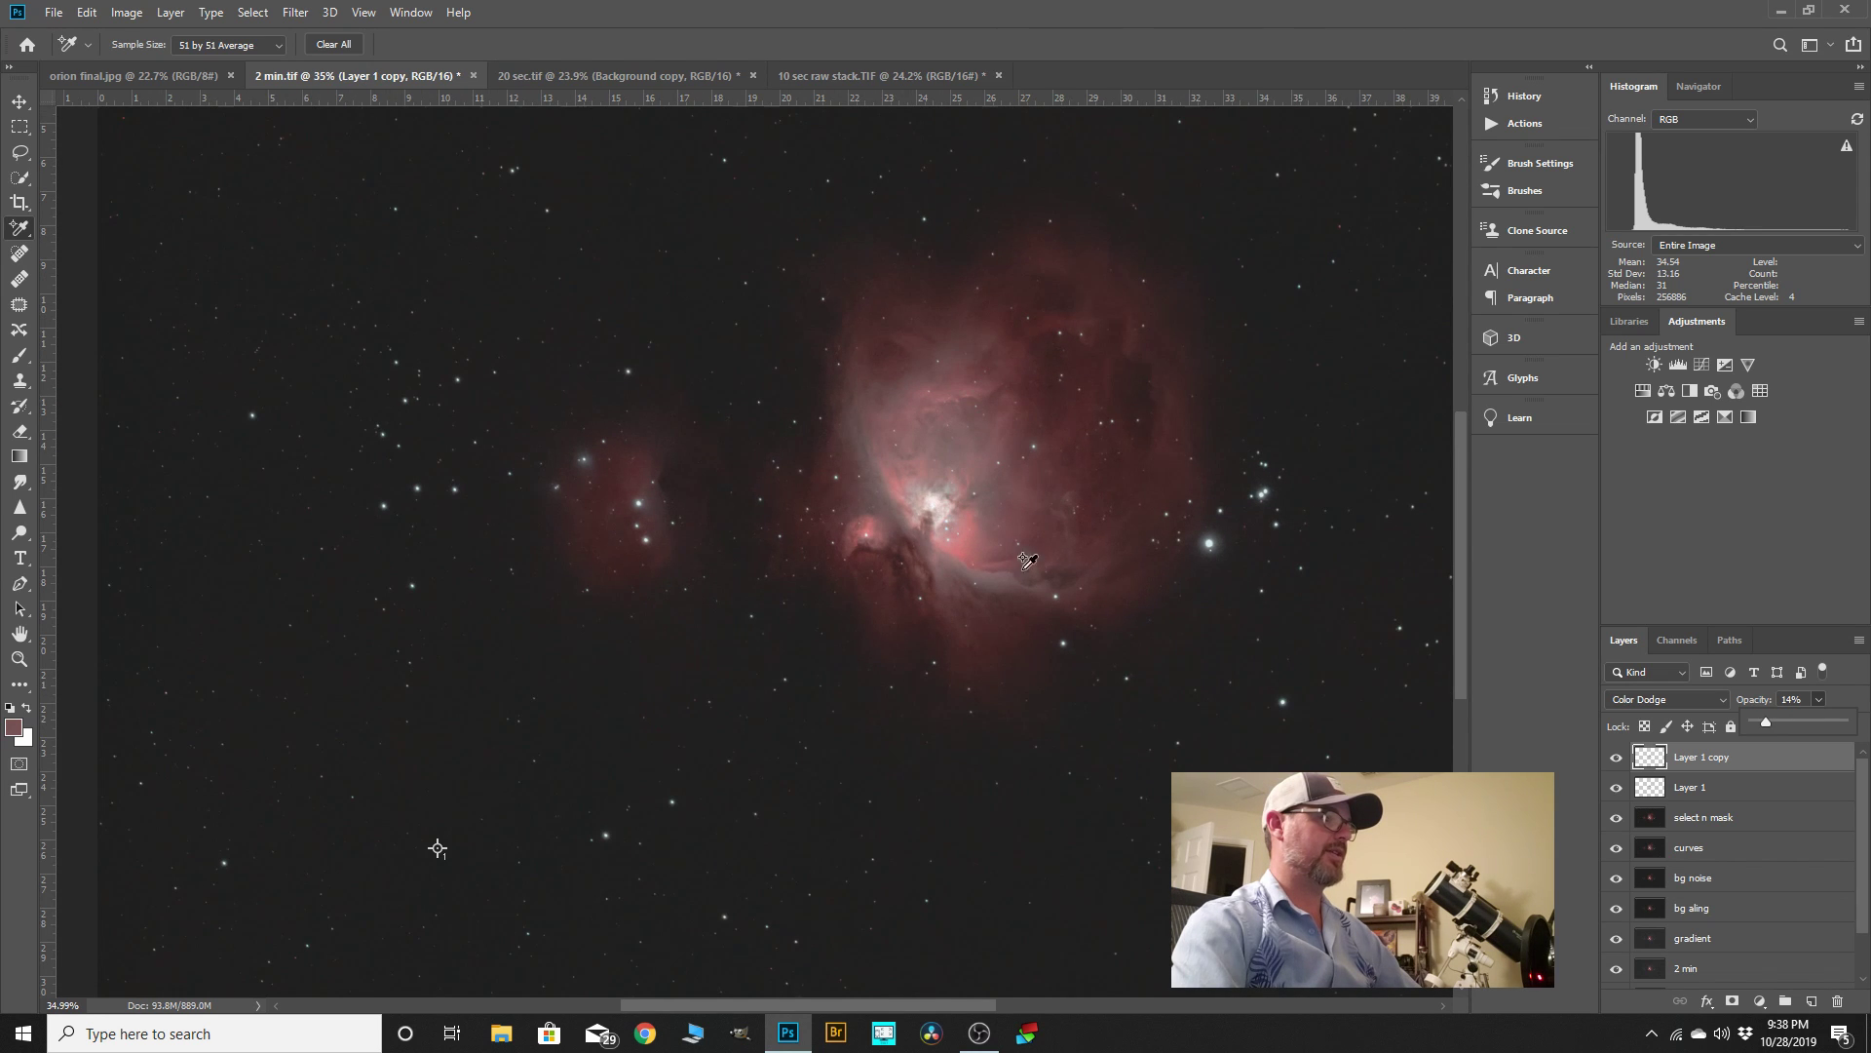
right_click(1692, 763)
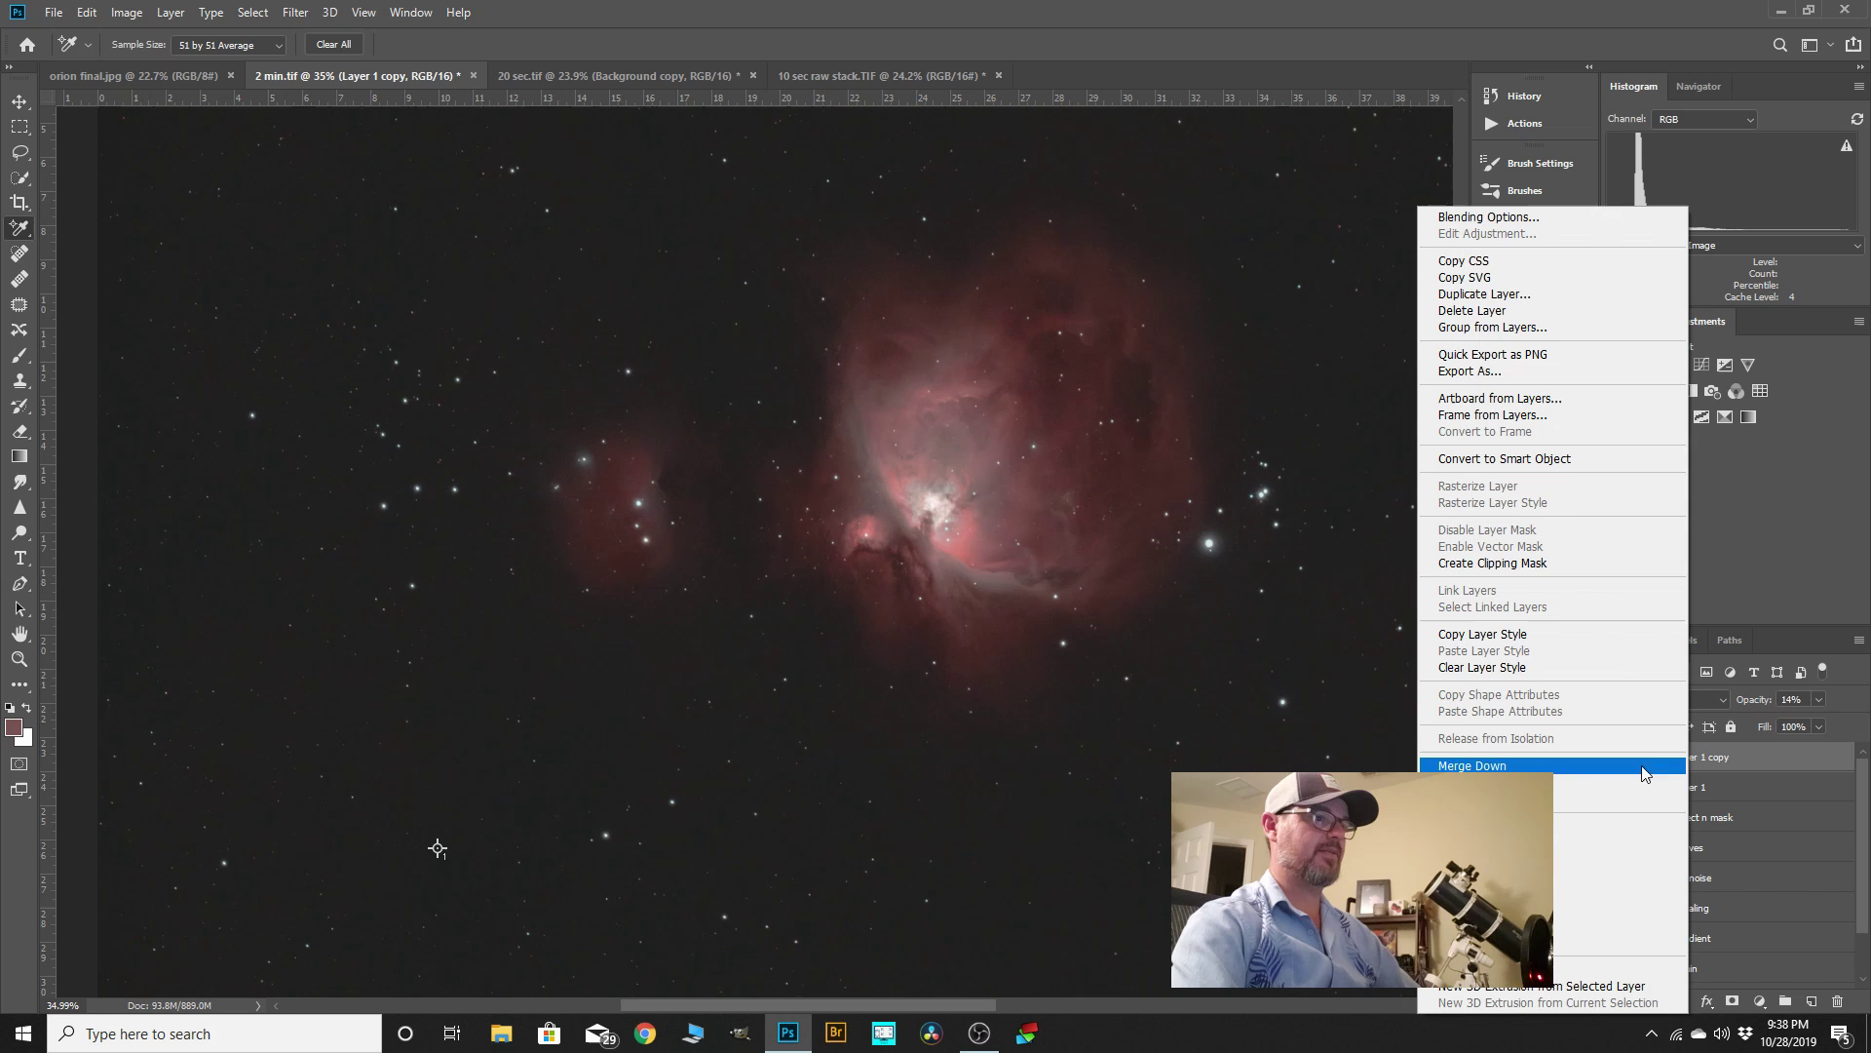
left_click(1536, 768)
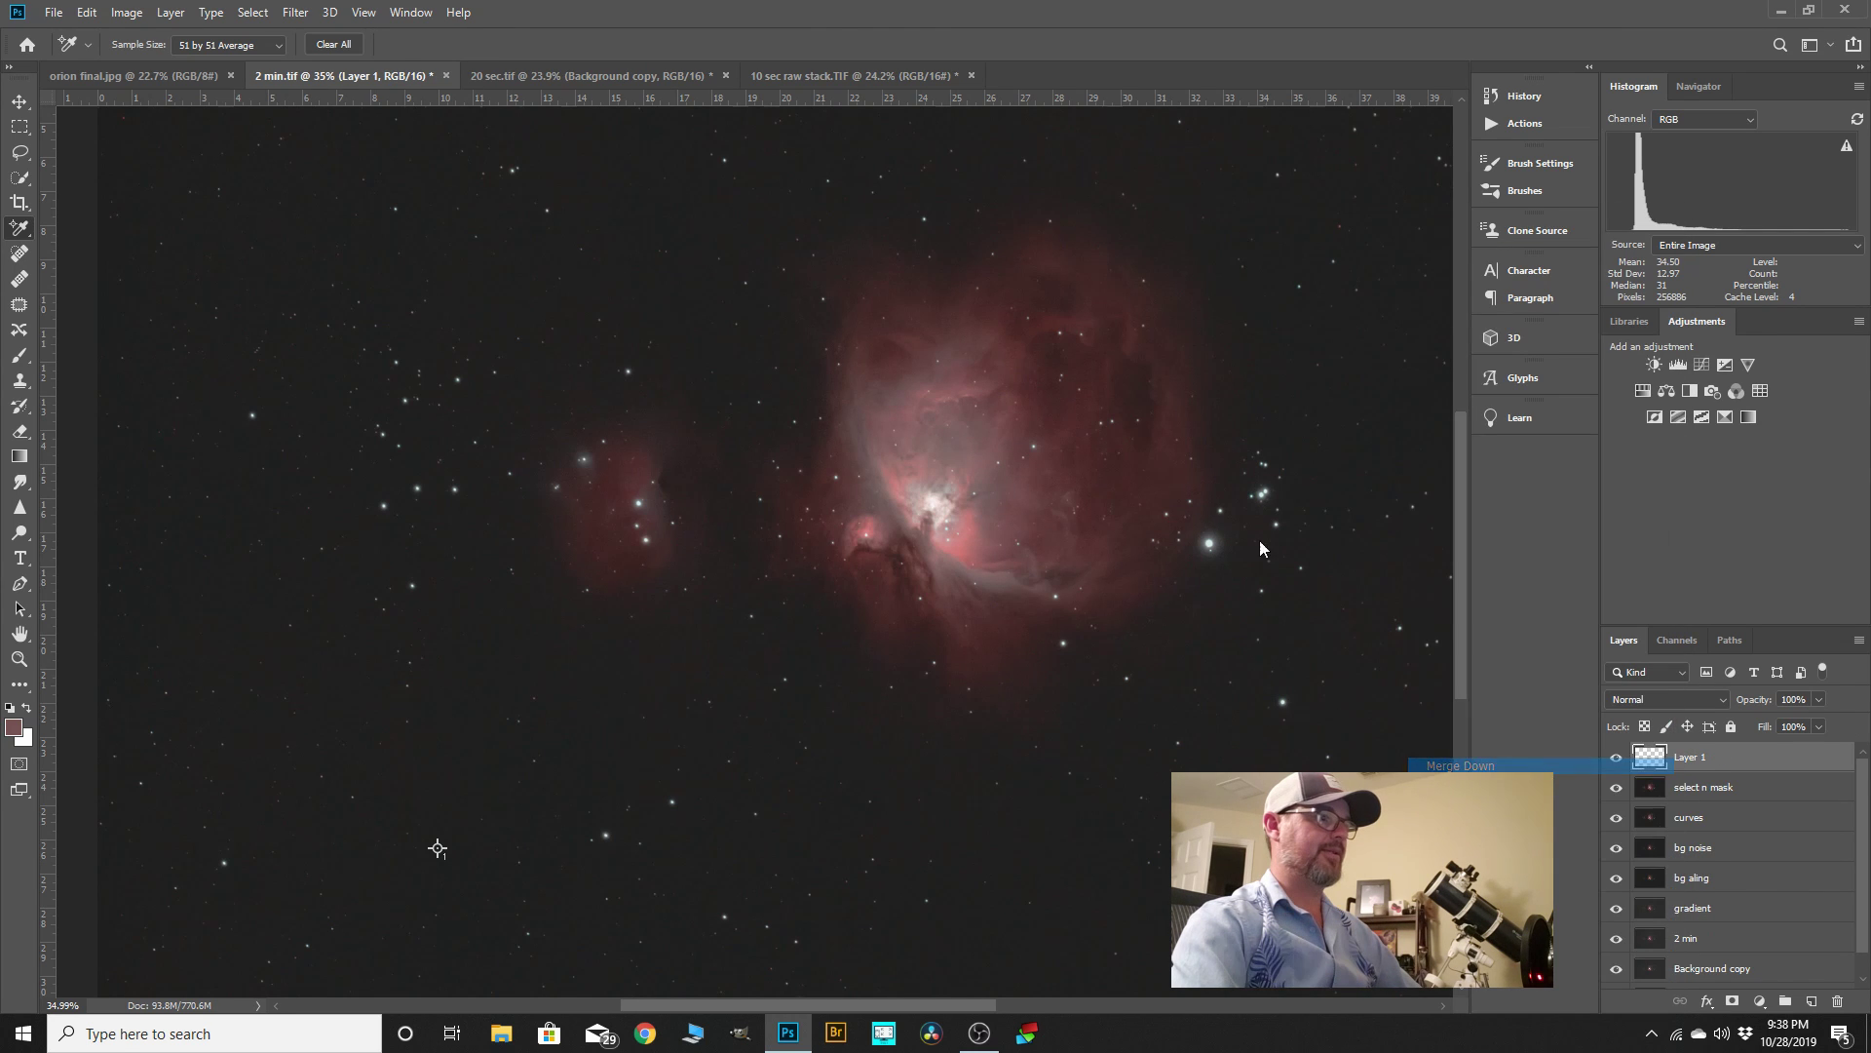
scroll(1099, 437, "up", 2)
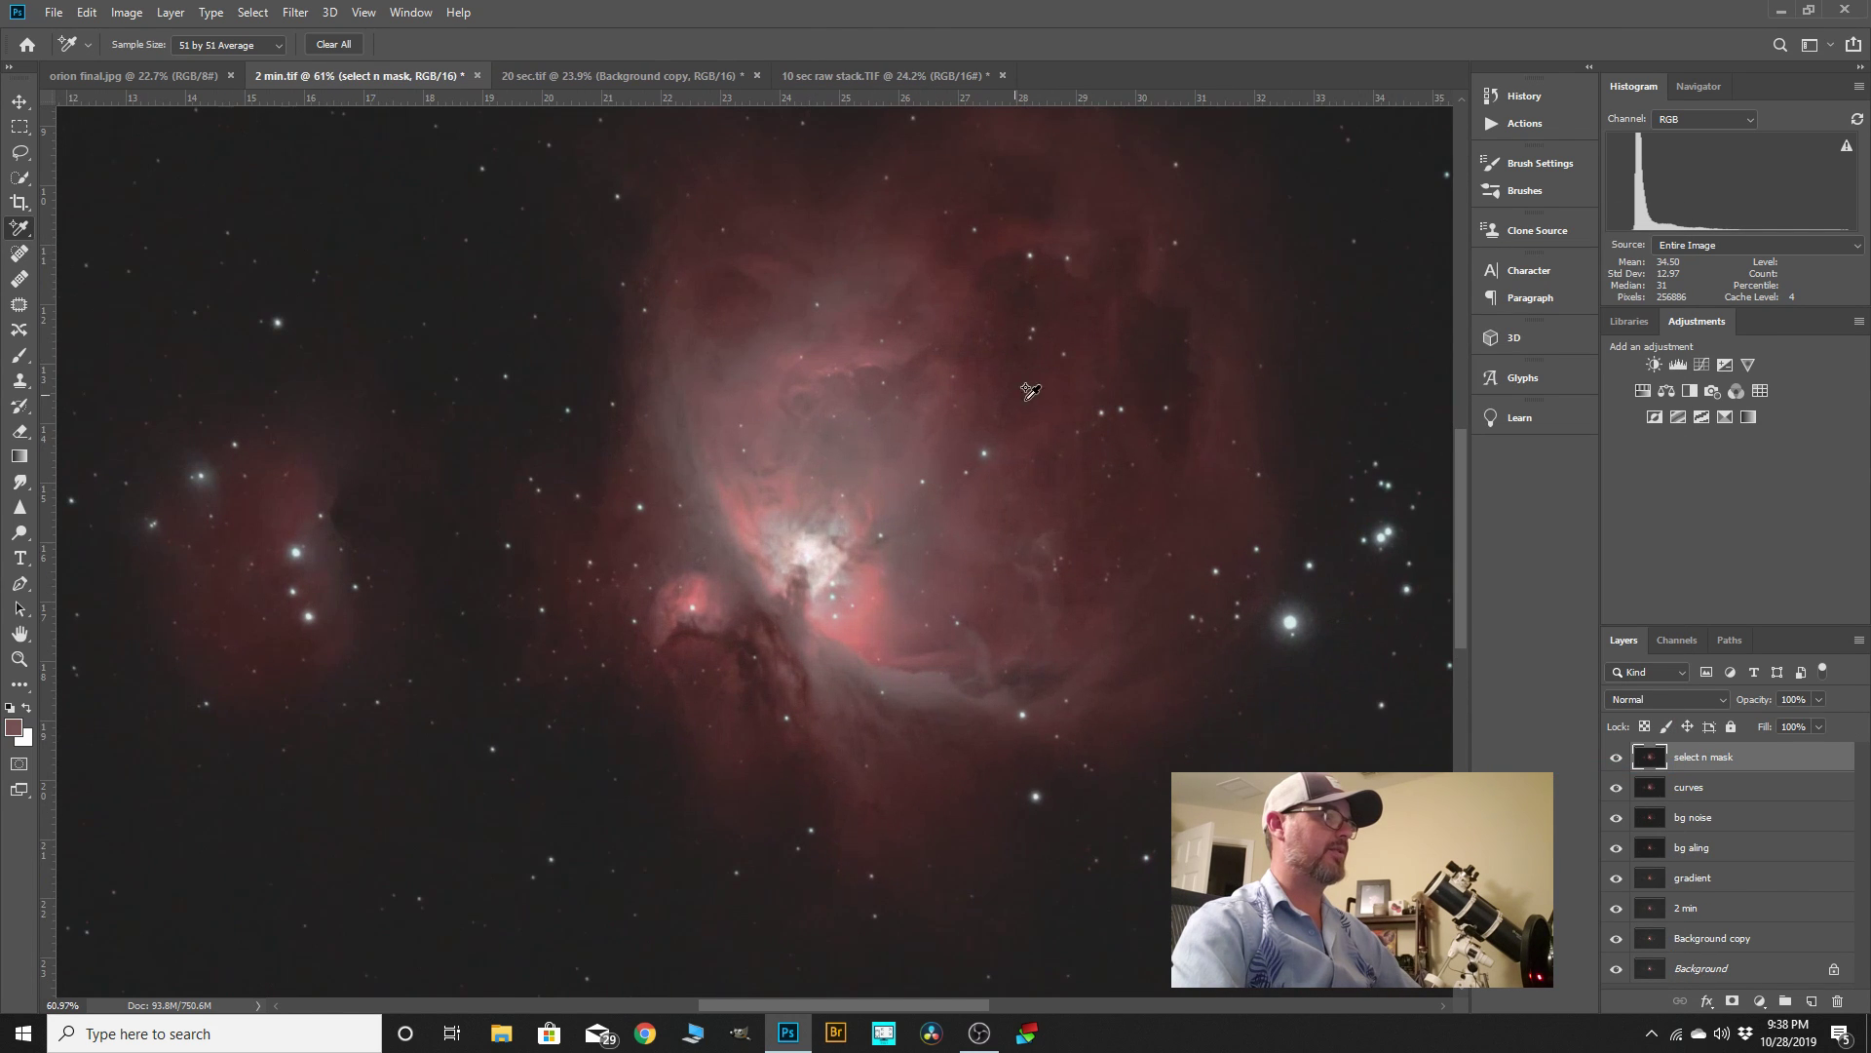
- Select the dark red outer nebulosity with Color Range, sampling it beyond the bright inner region with fuzziness 12
left_click(252, 11)
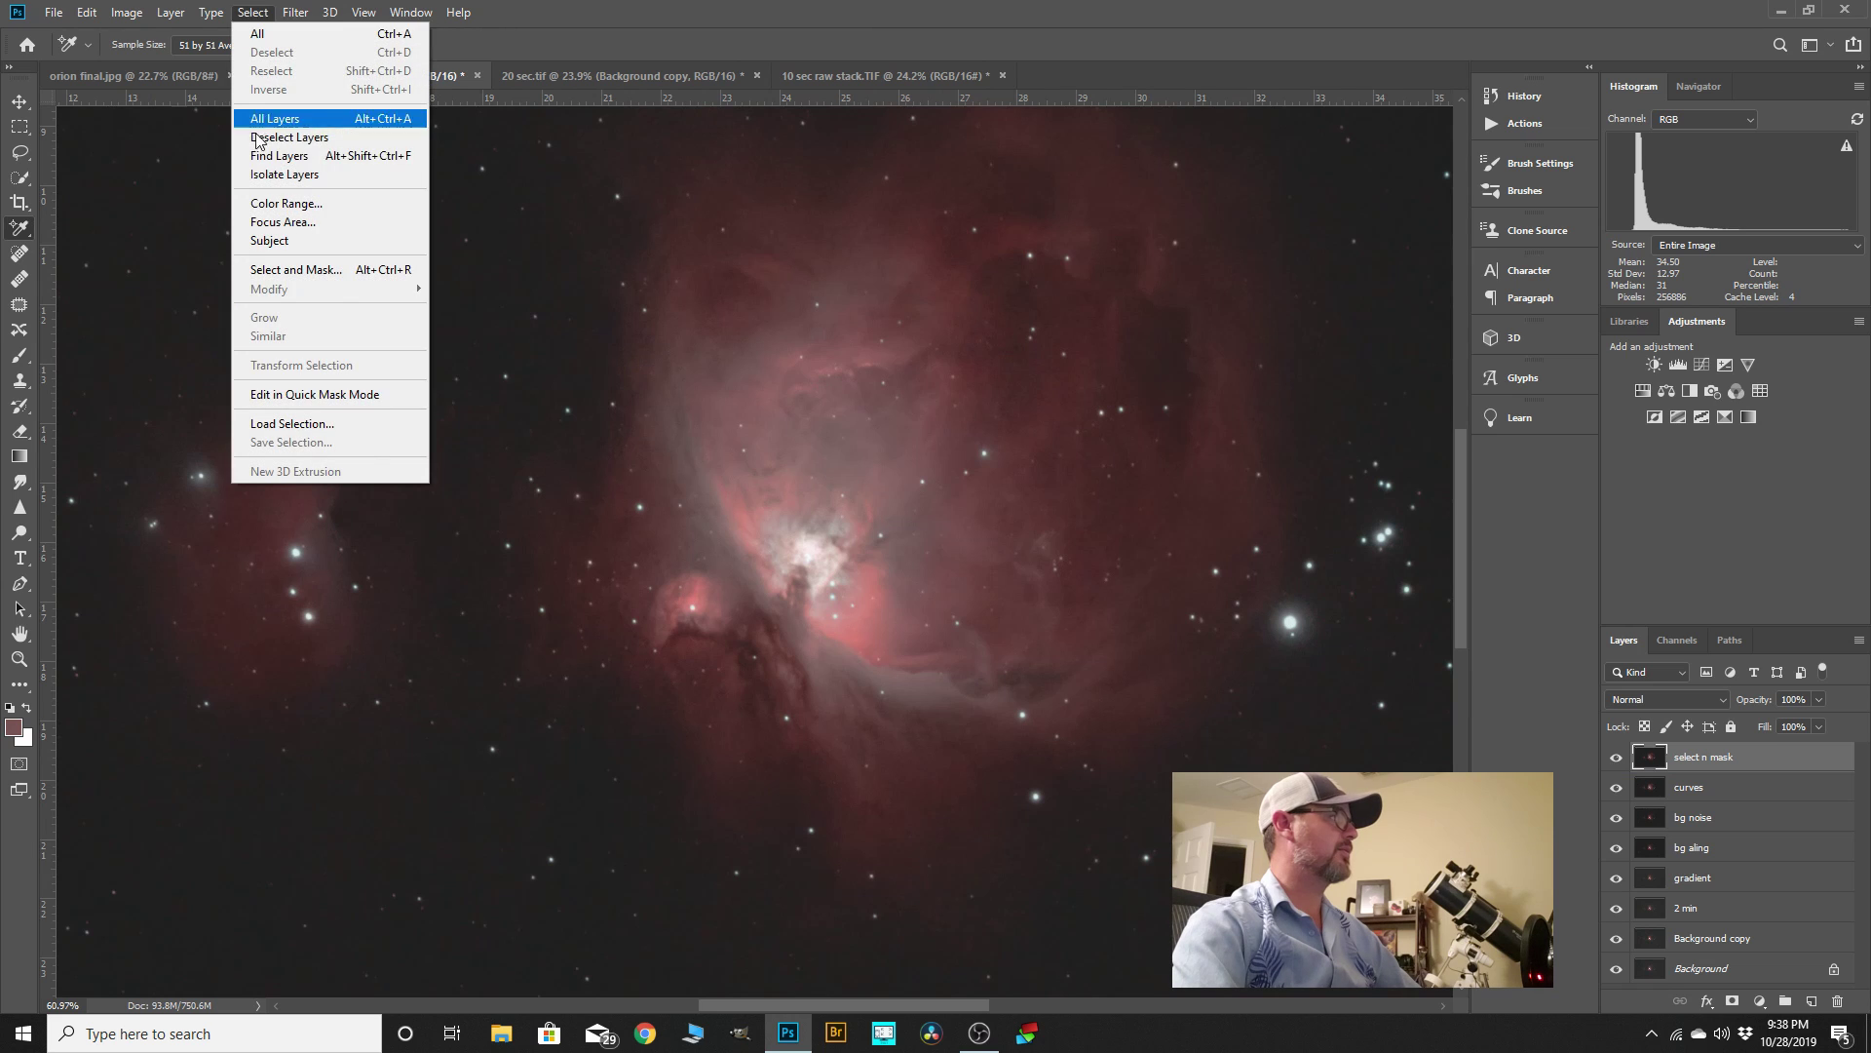
left_click(278, 203)
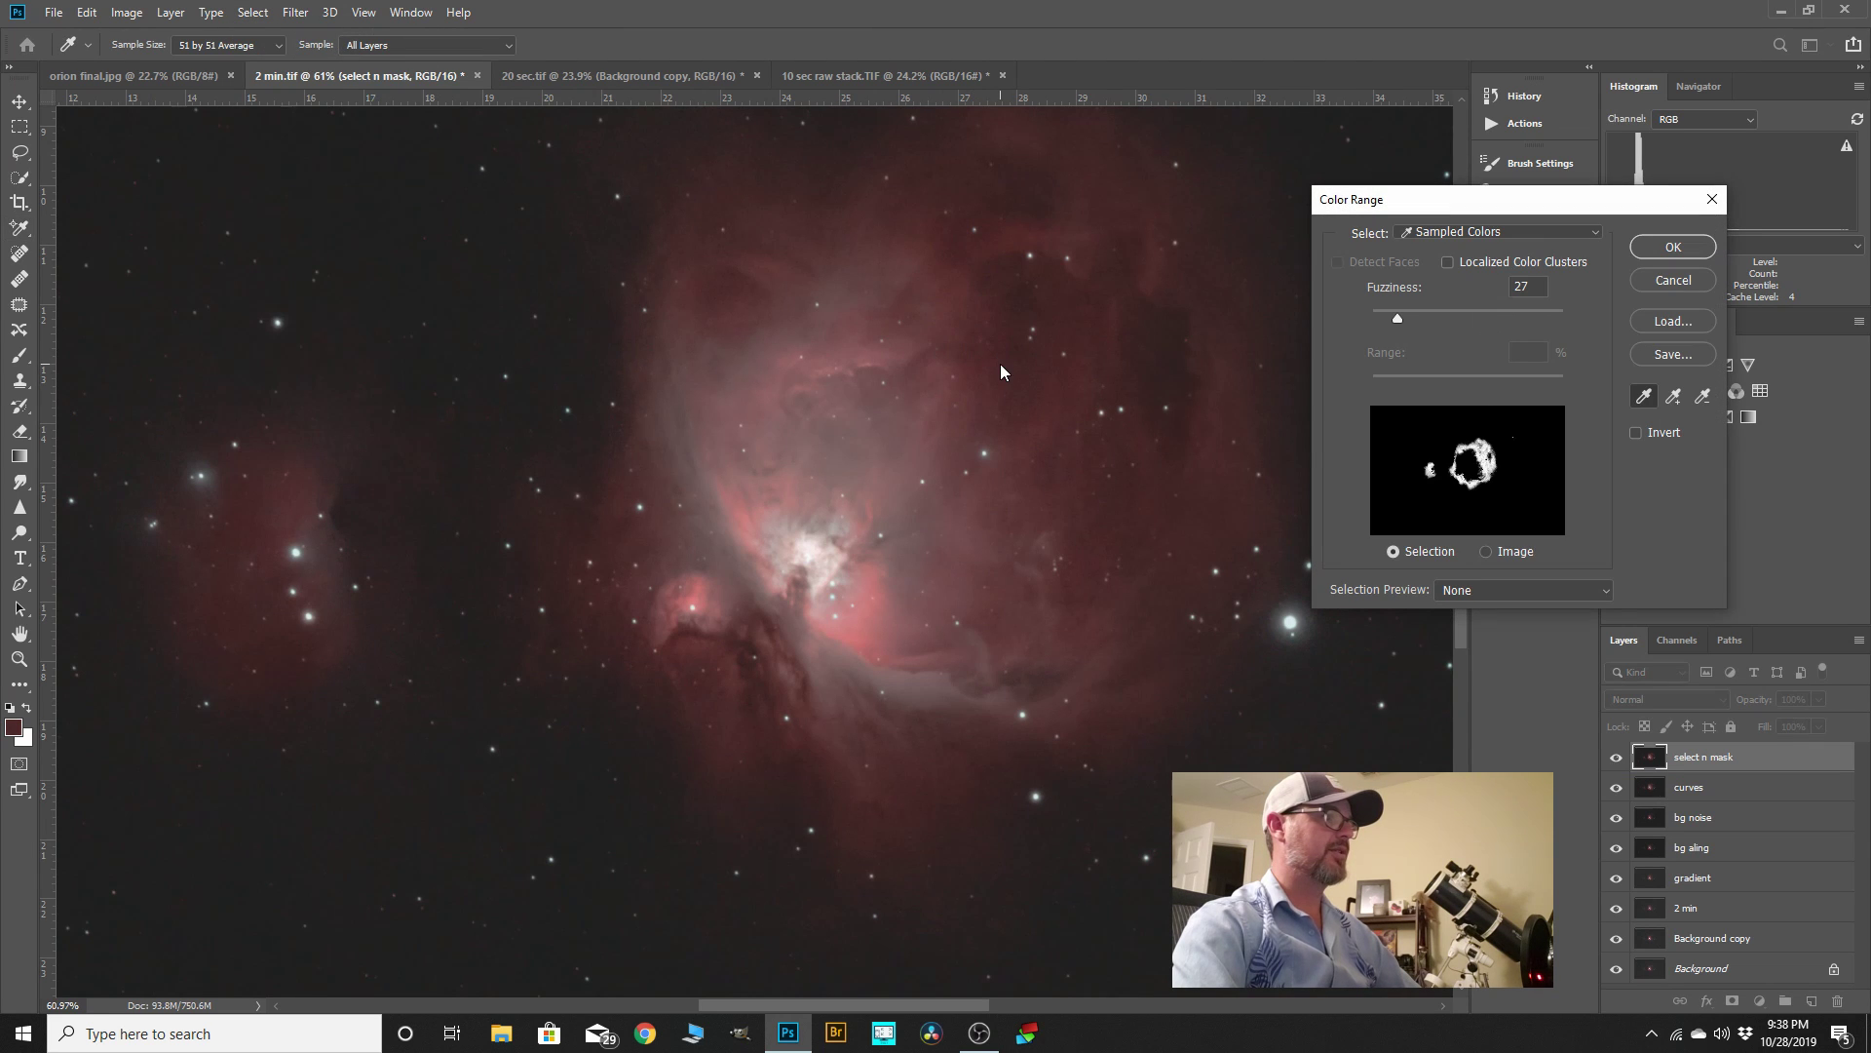
mouse_move(1401, 314)
left_mouse_down()
mouse_move(1384, 318)
mouse_move(1418, 319)
mouse_move(1384, 320)
left_mouse_up()
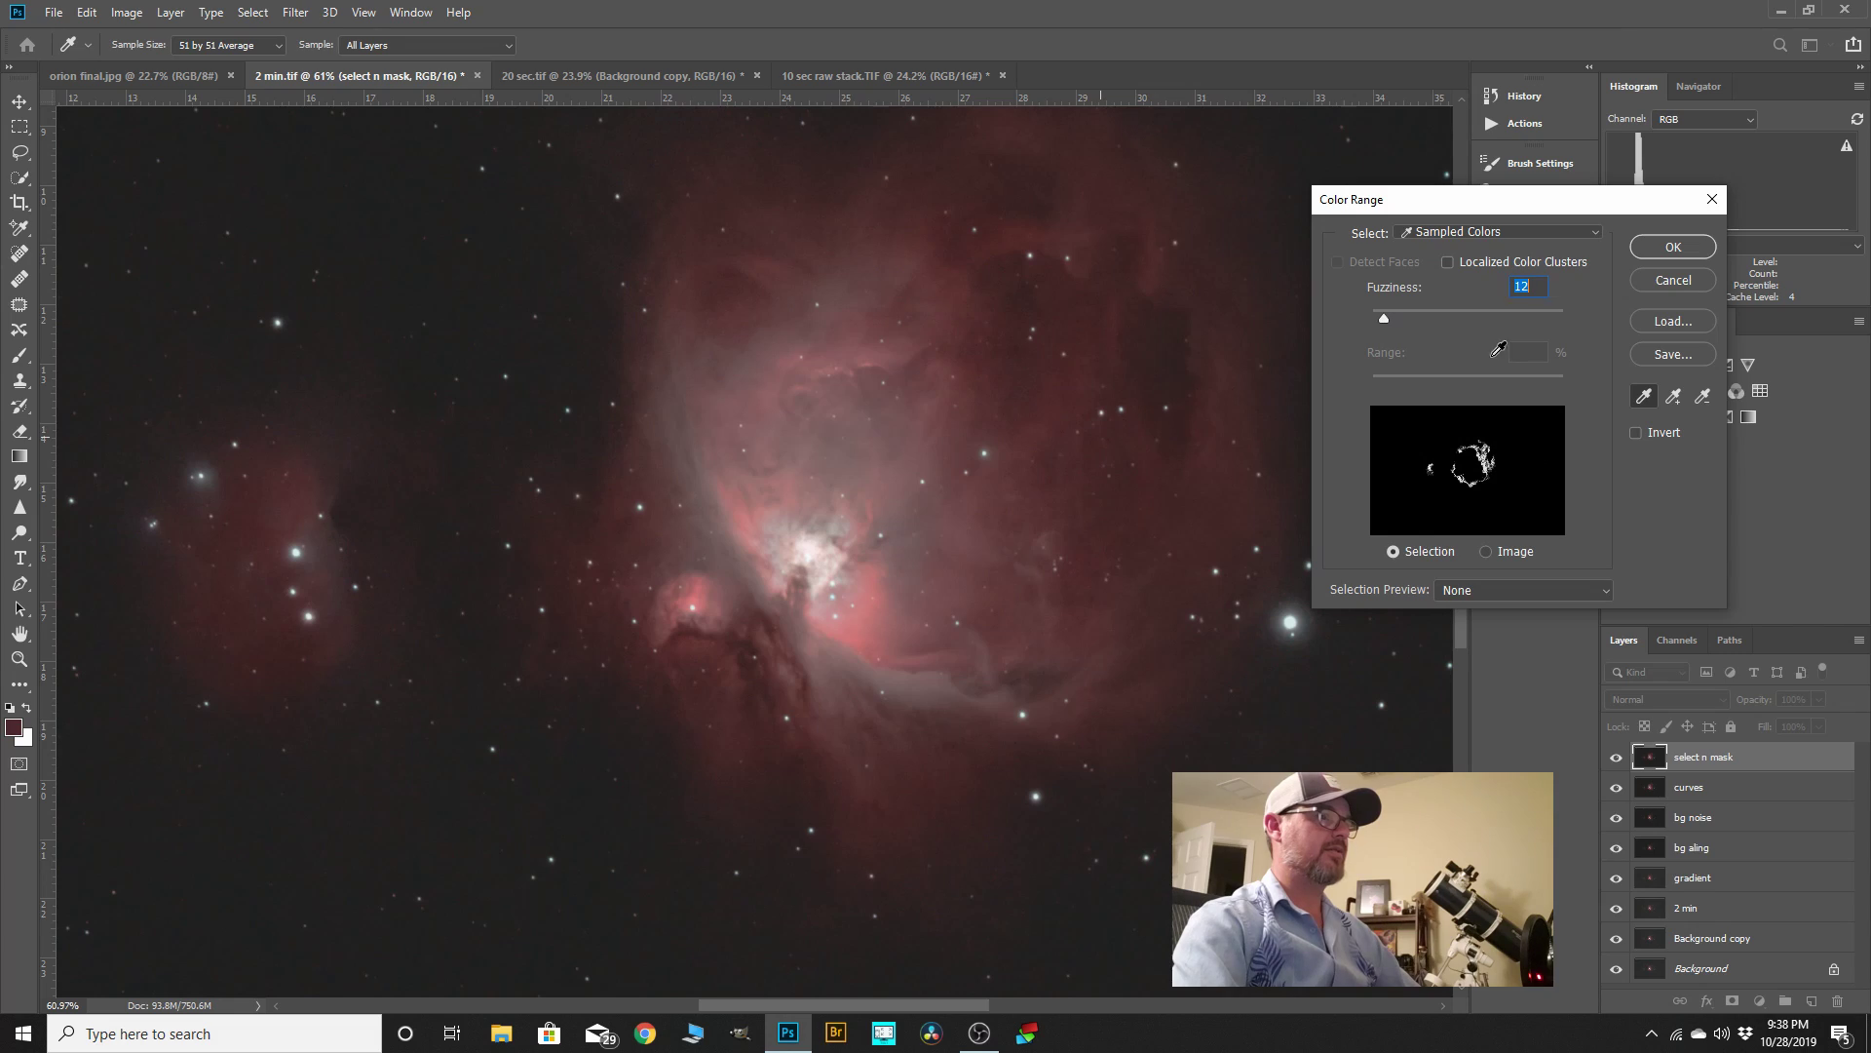
left_click(1669, 250)
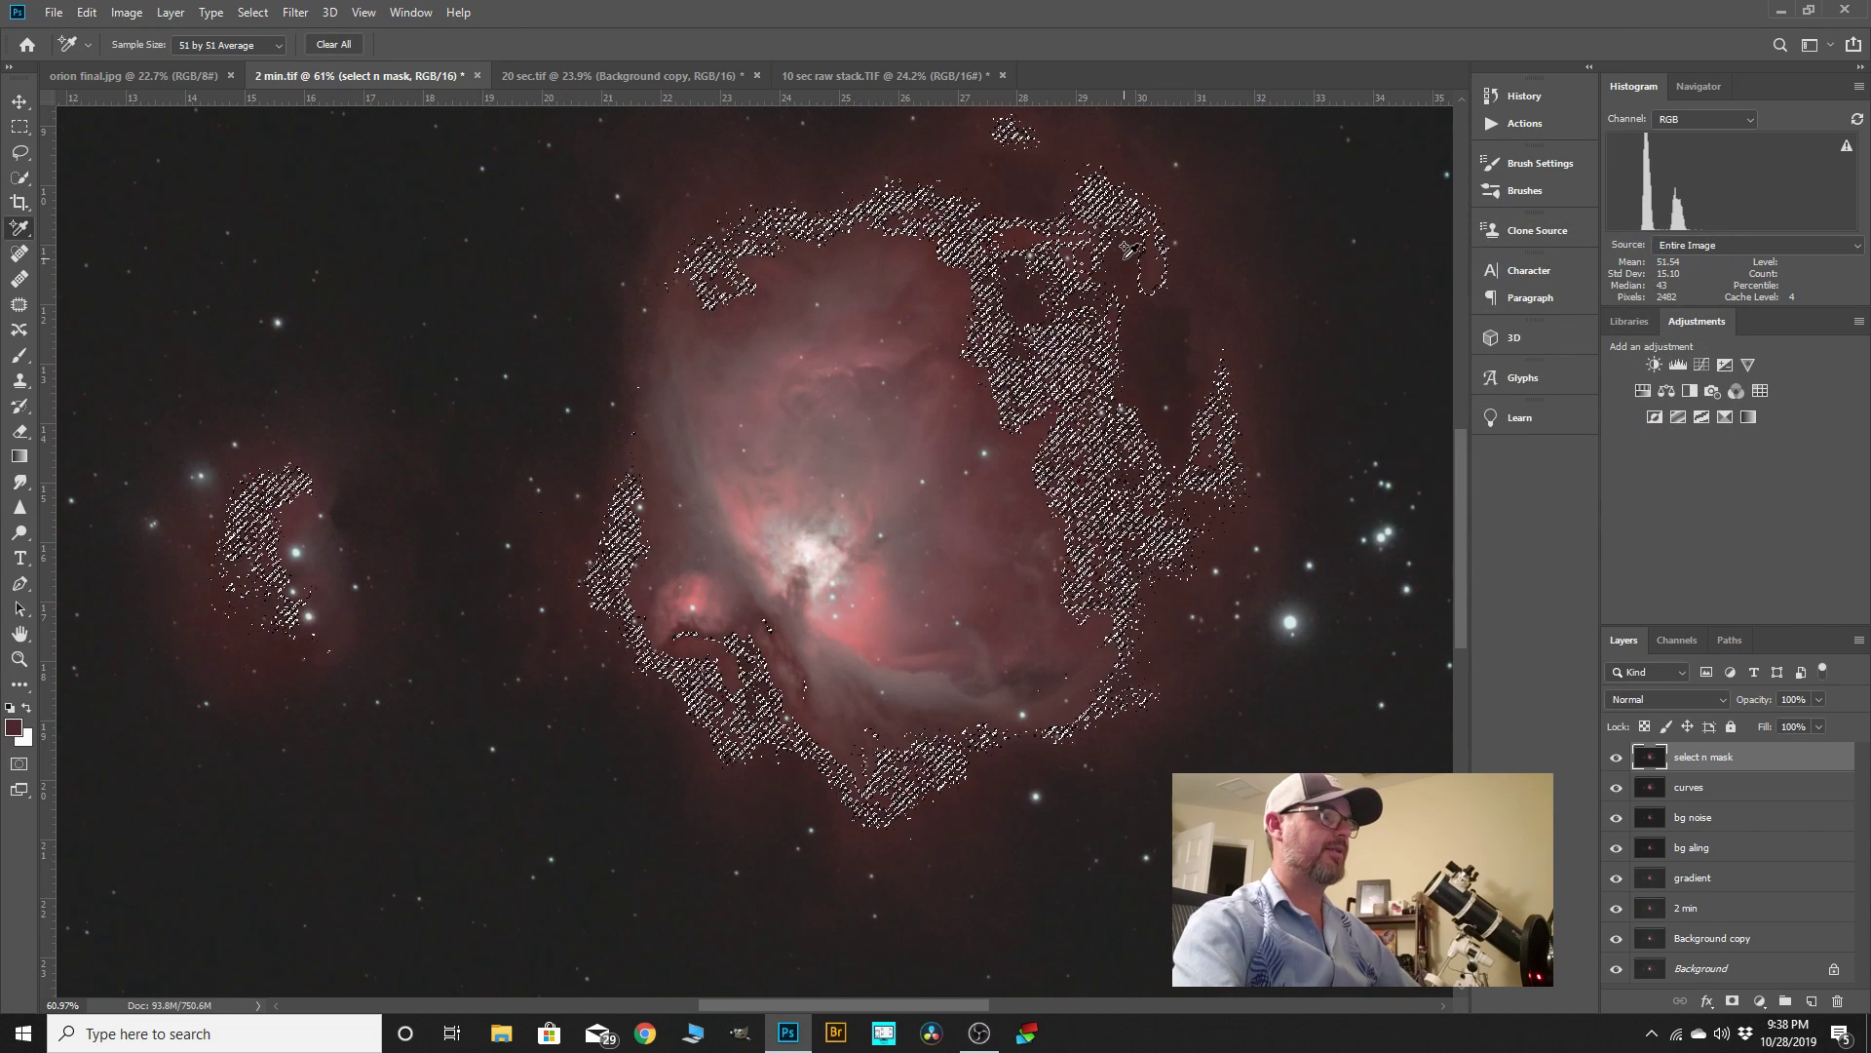
- Feather the outer nebulosity selection slightly more than 14.3 px with Select and Mask, and copy it to a new layer
left_click(252, 13)
left_click(293, 269)
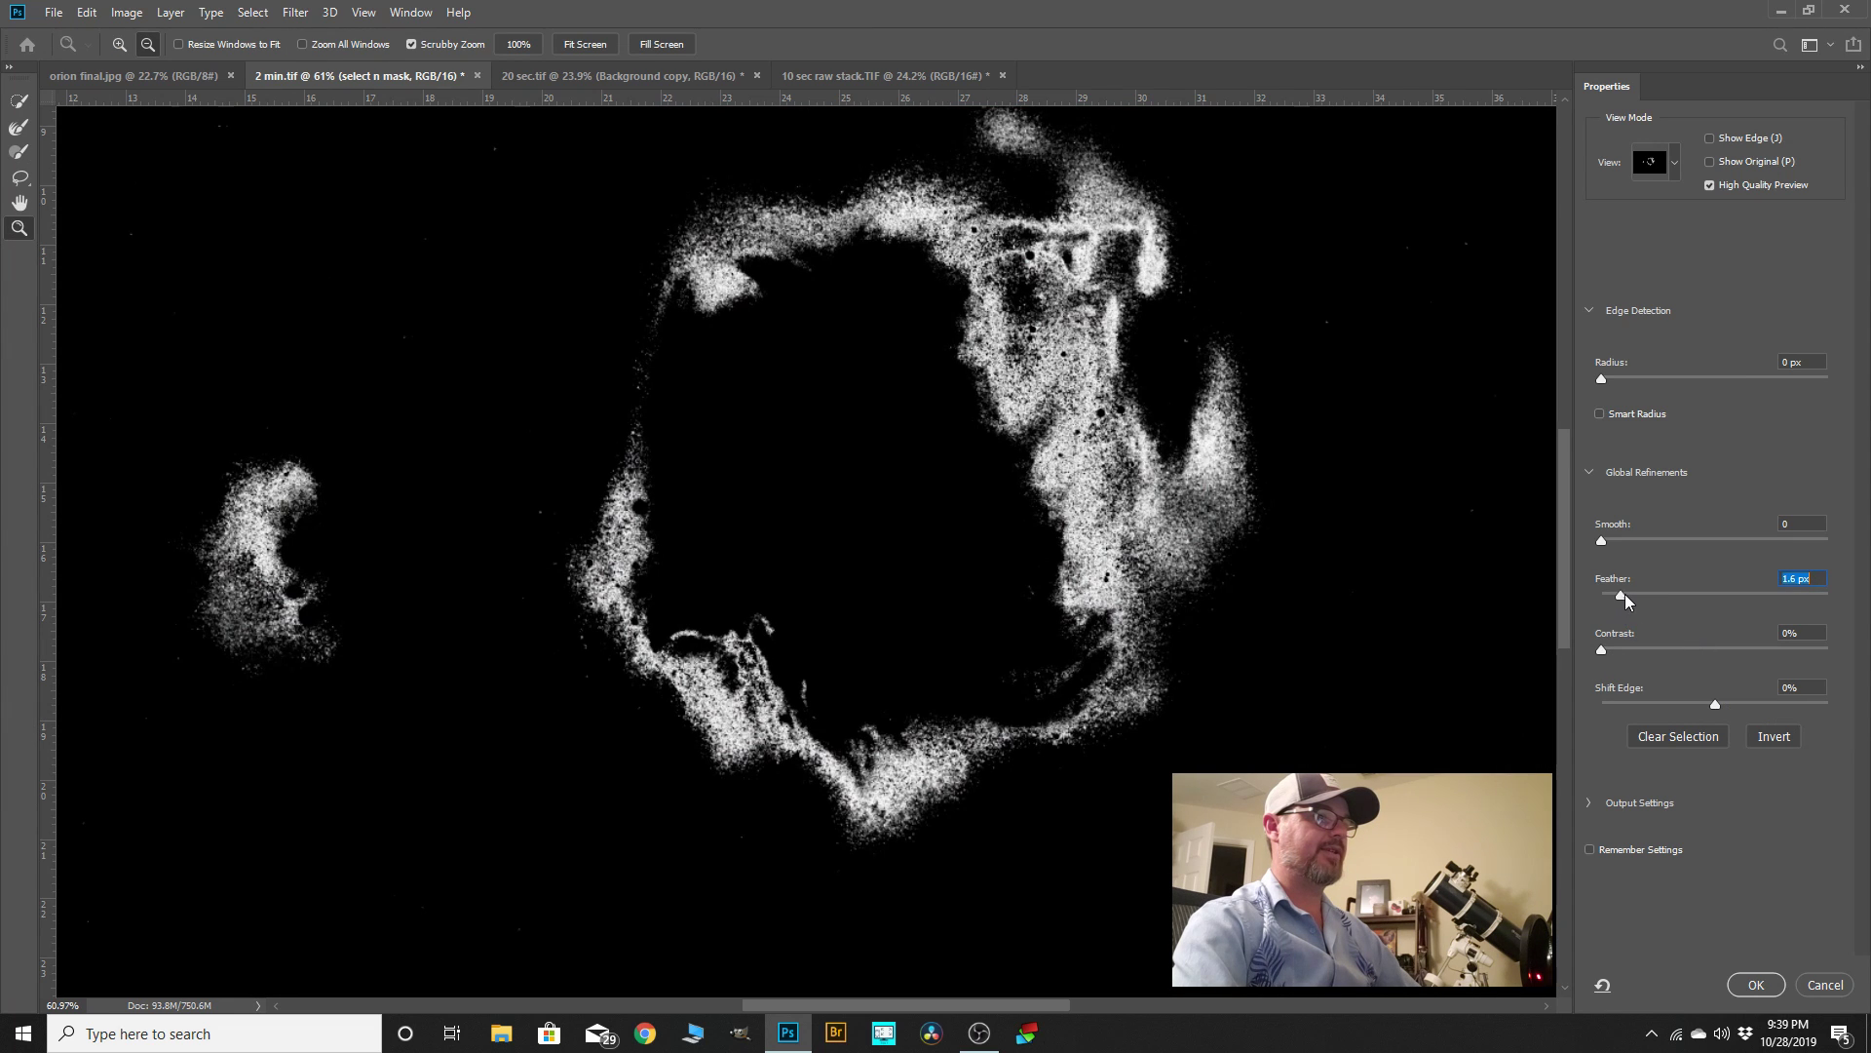
left_click_drag(1624, 594, 1696, 601)
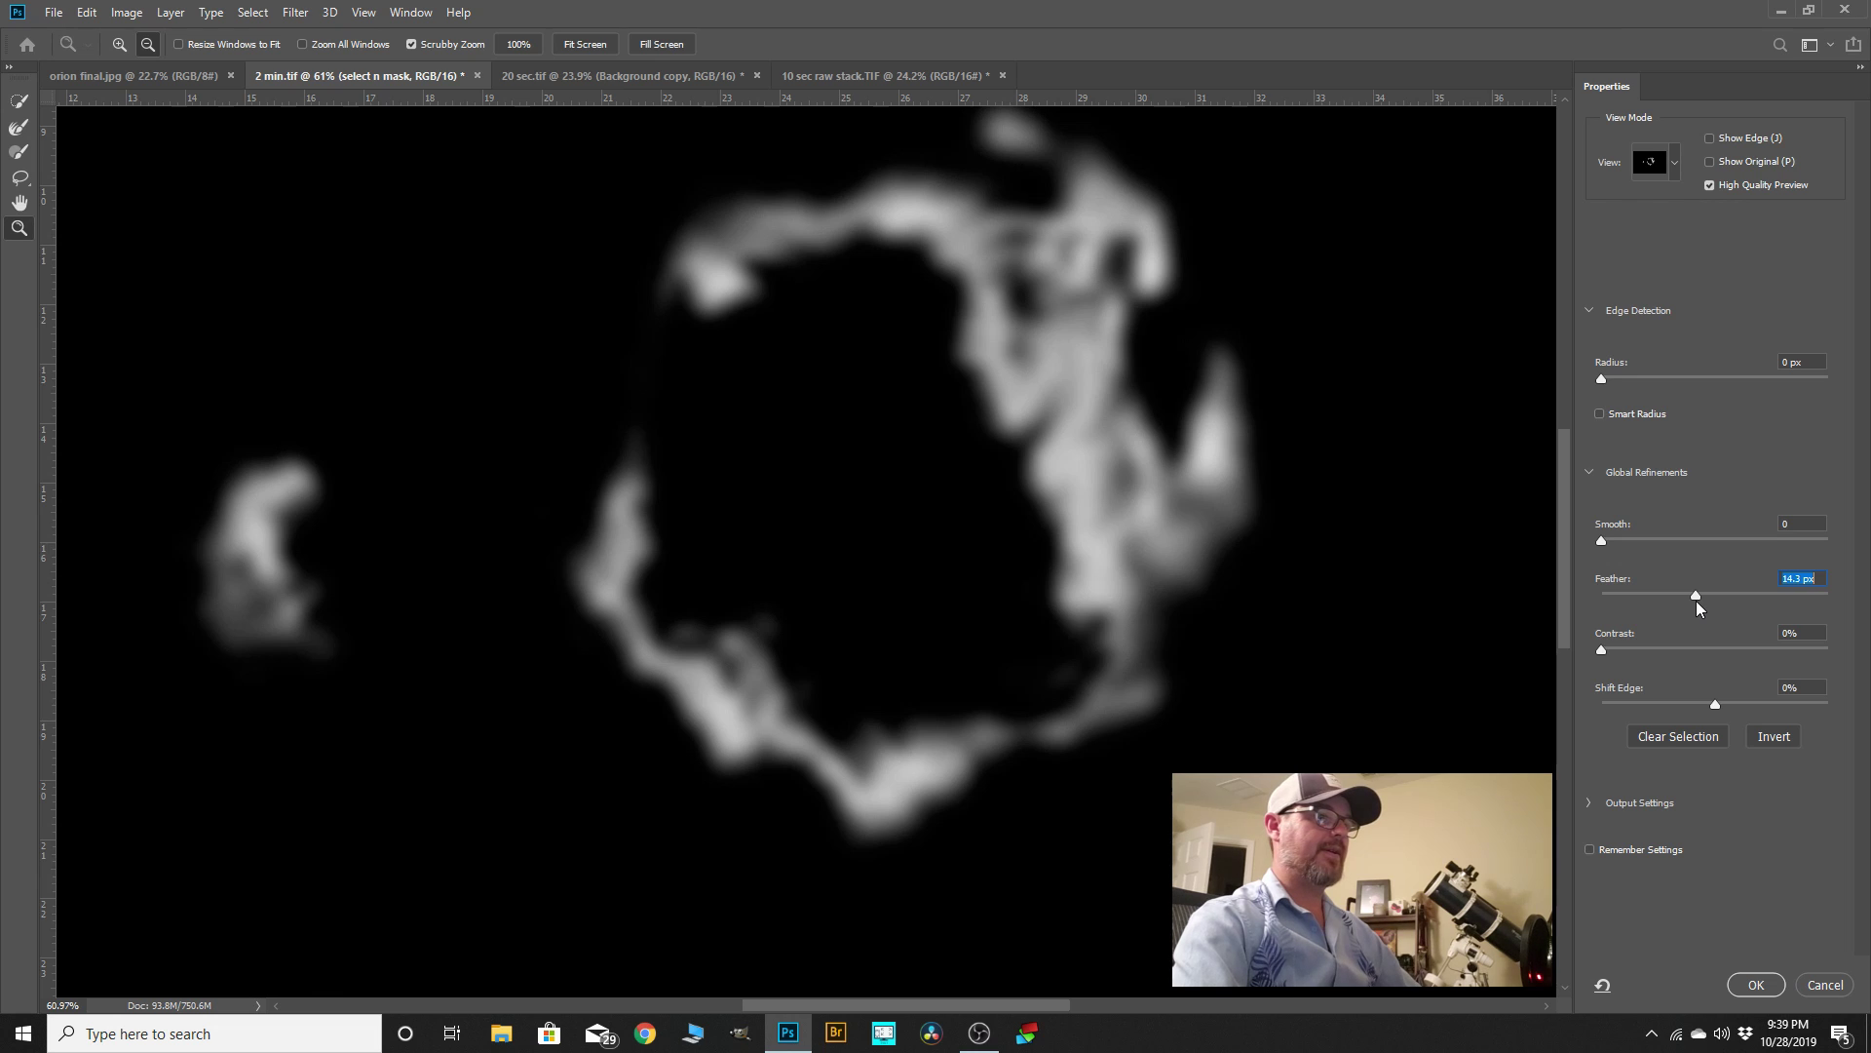
left_click_drag(1696, 601, 1702, 601)
left_click(1755, 985)
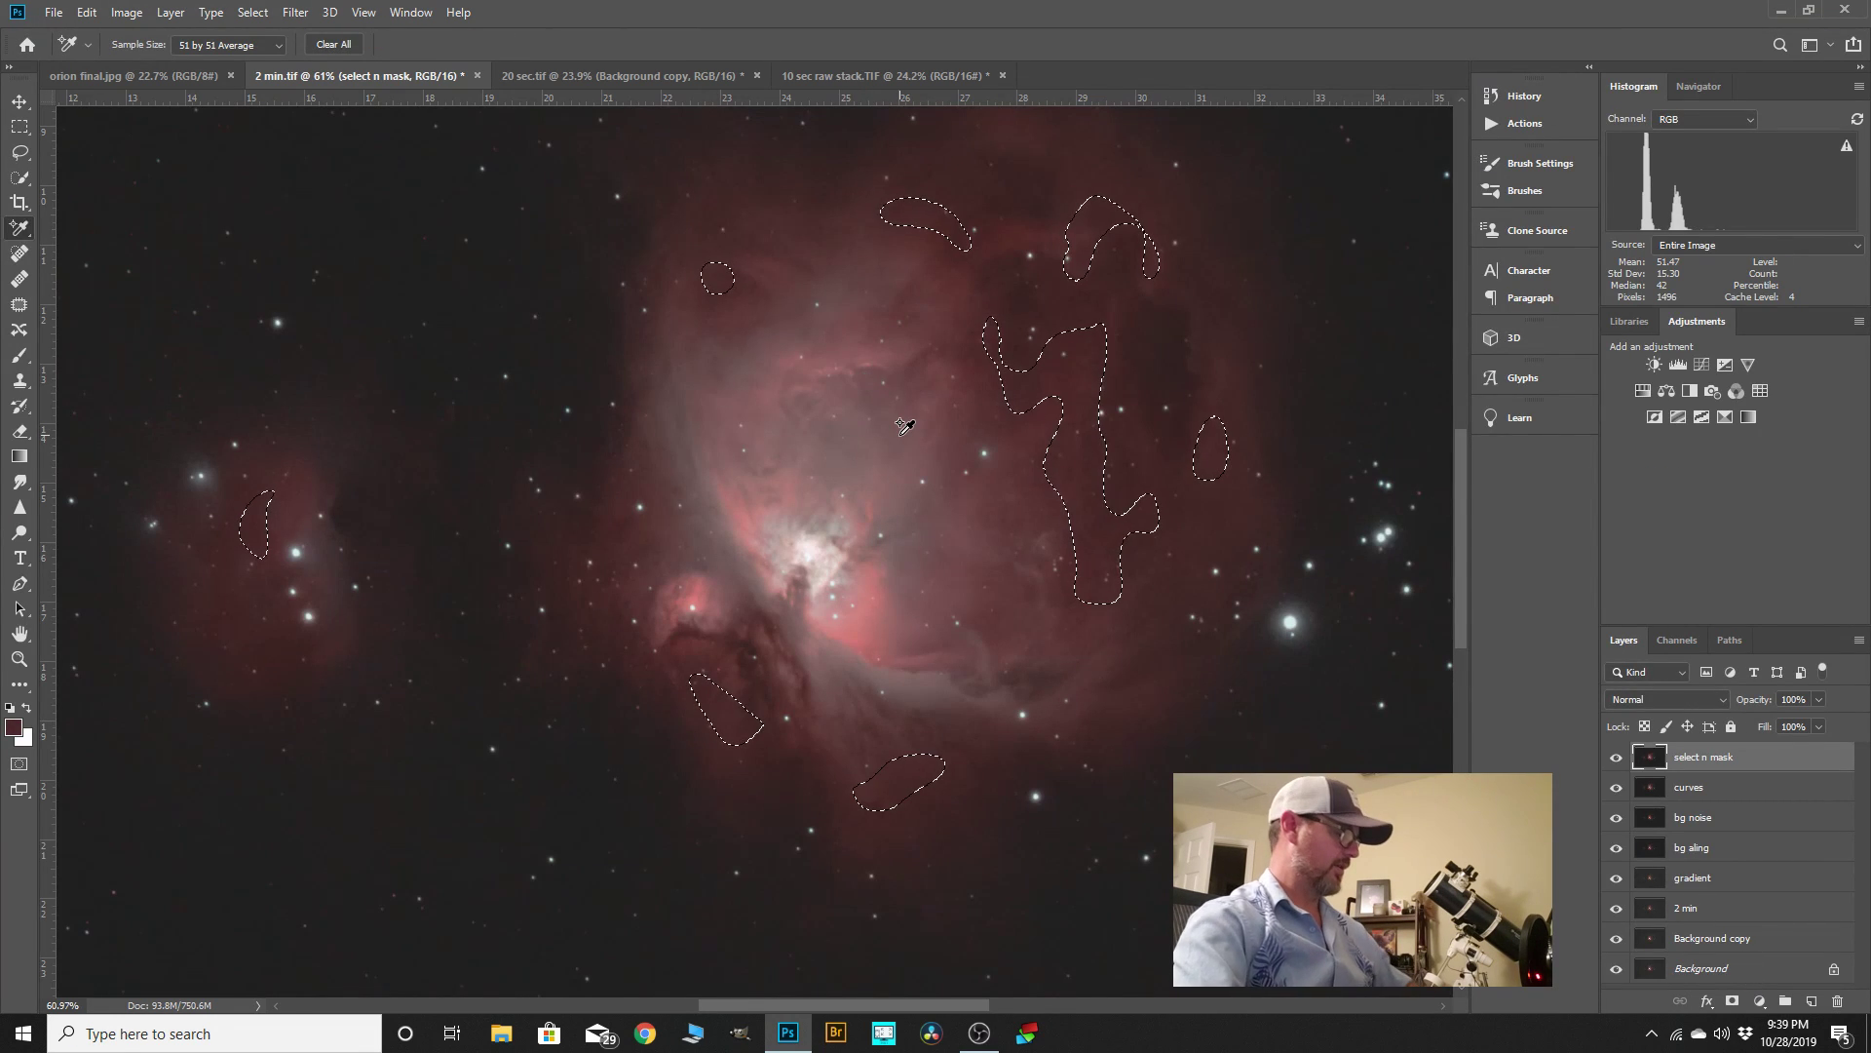
key("ctrl+j")
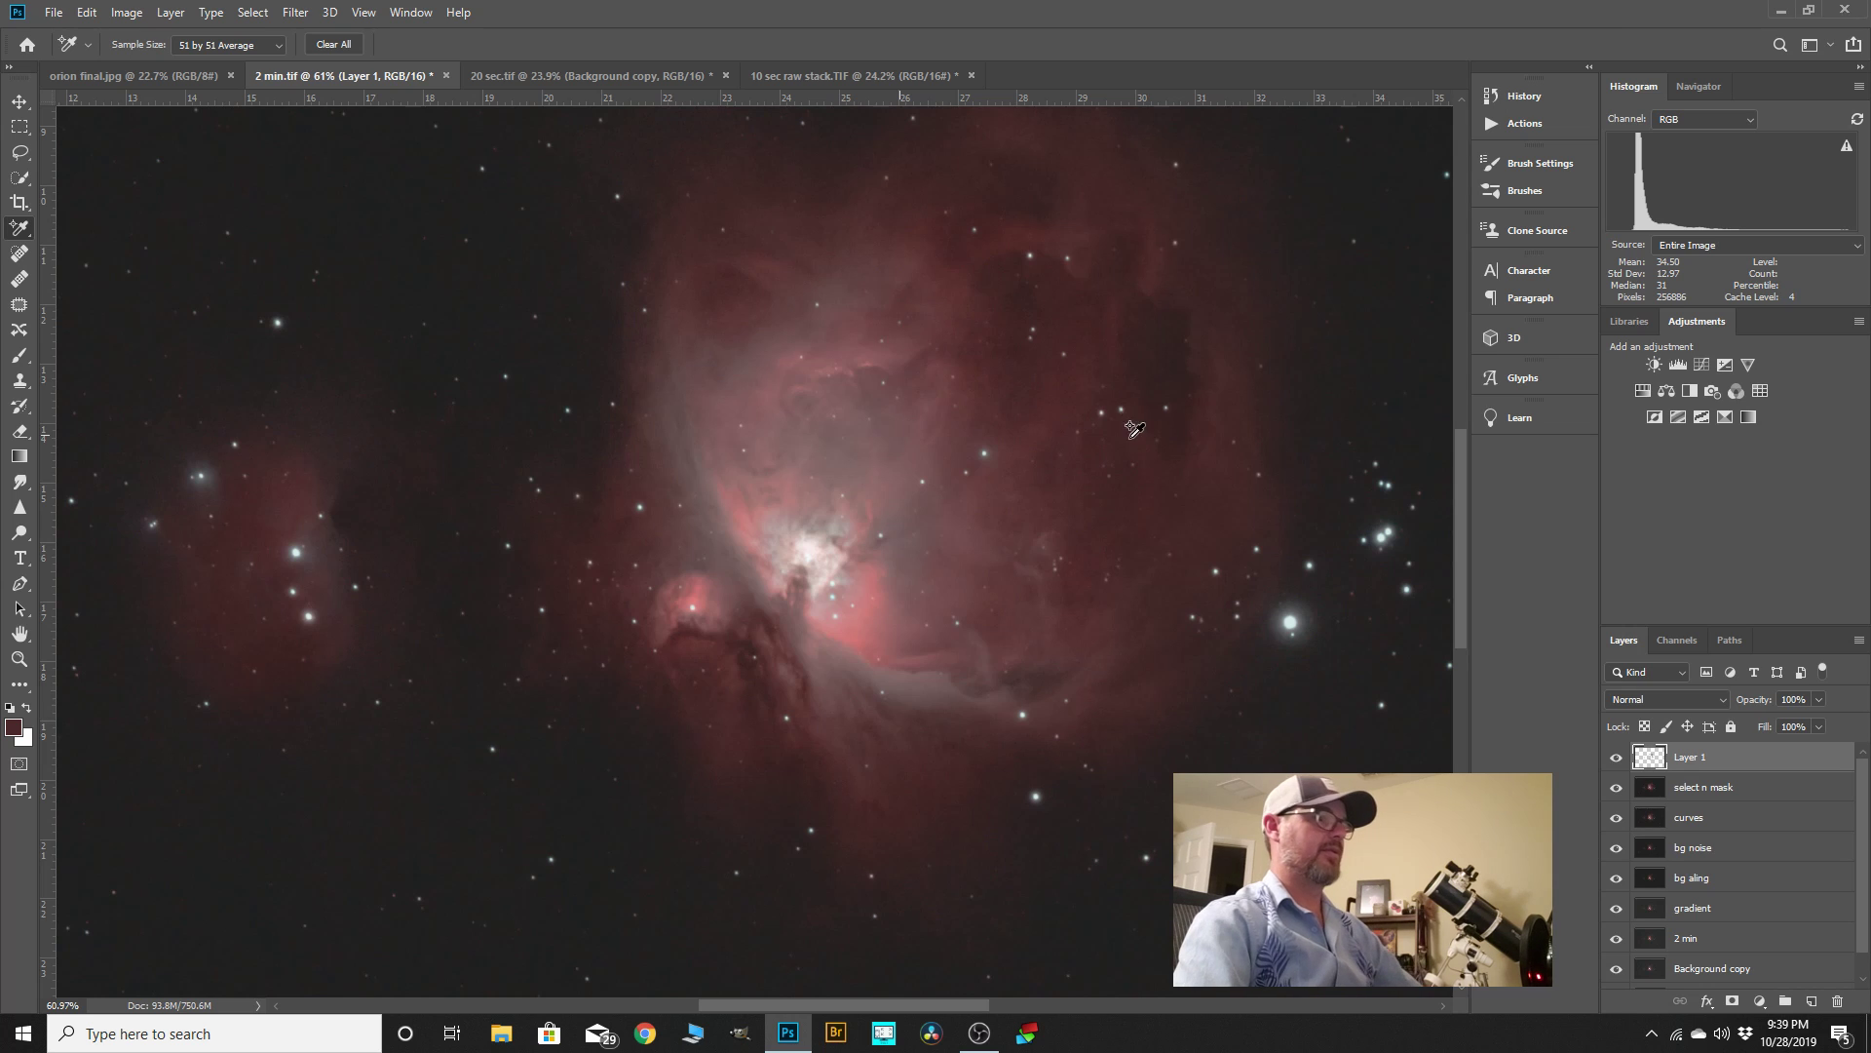
- Raise Layer 1's vibrance to +12 and saturation to +13 in the Camera Raw Filter
left_click(289, 13)
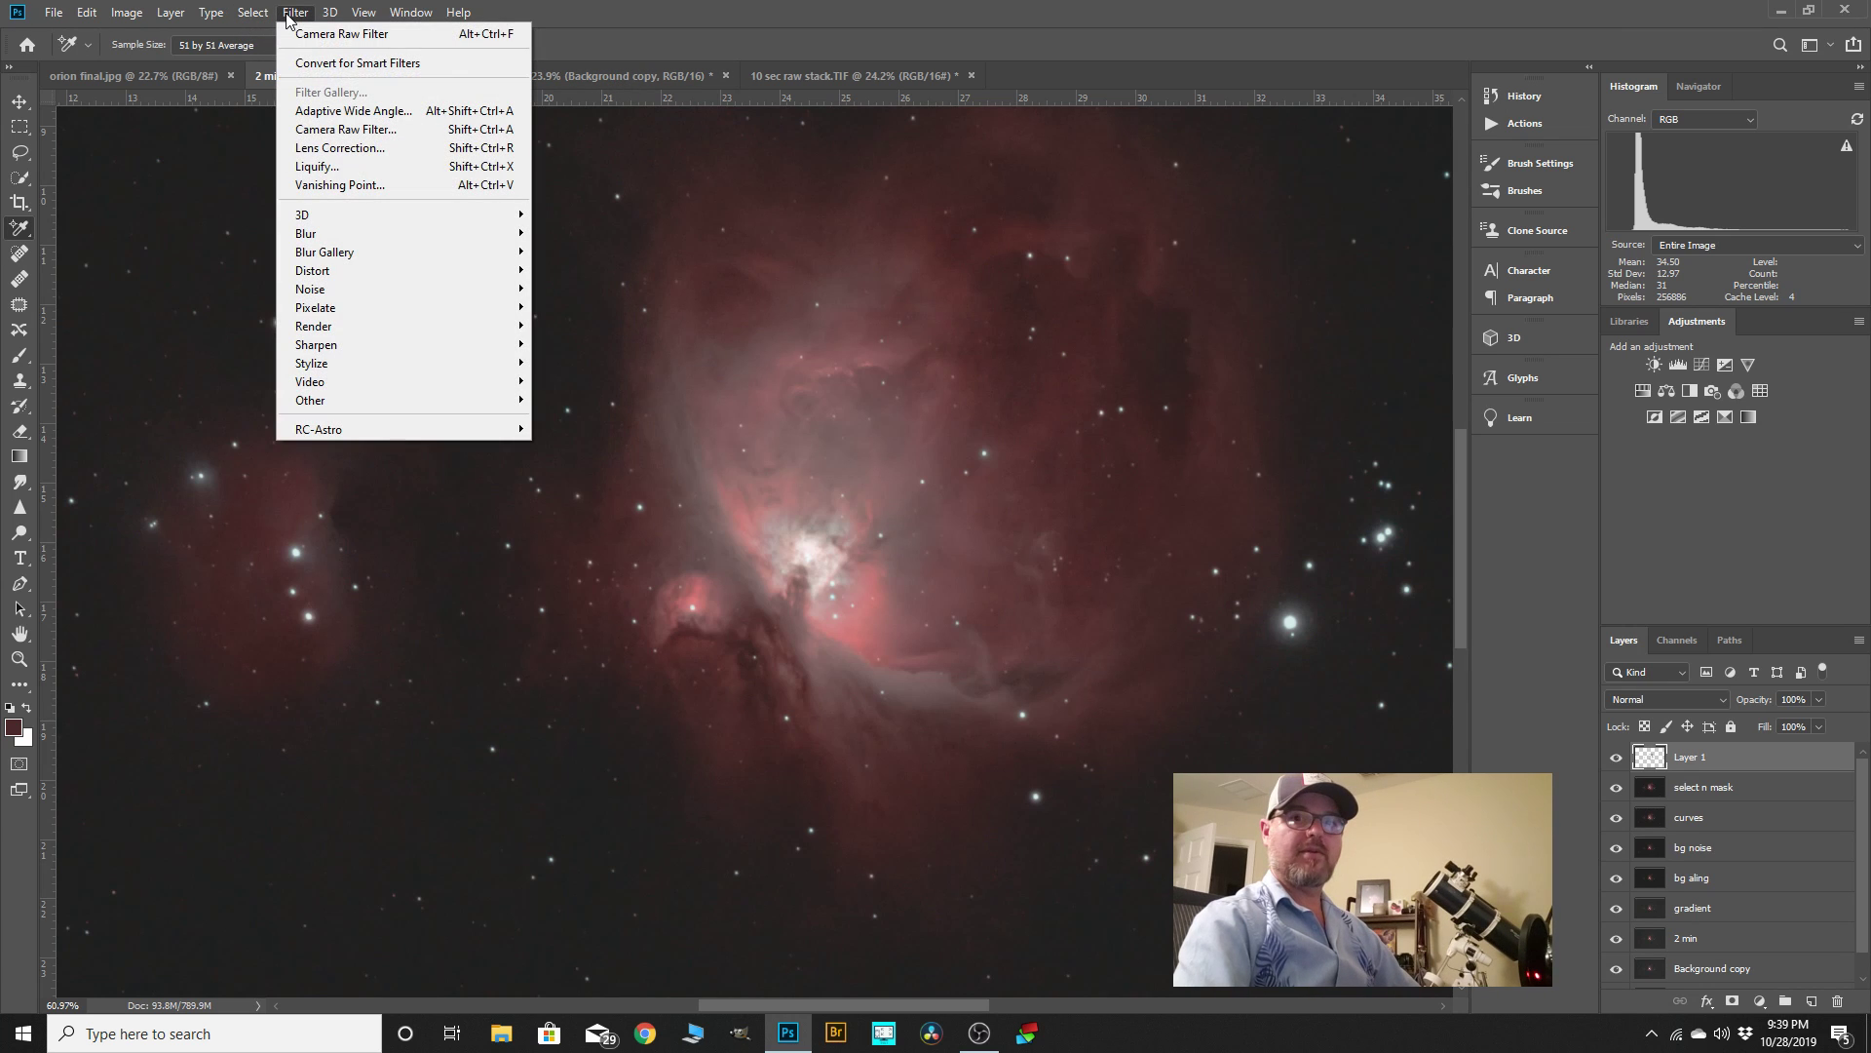
left_click(358, 130)
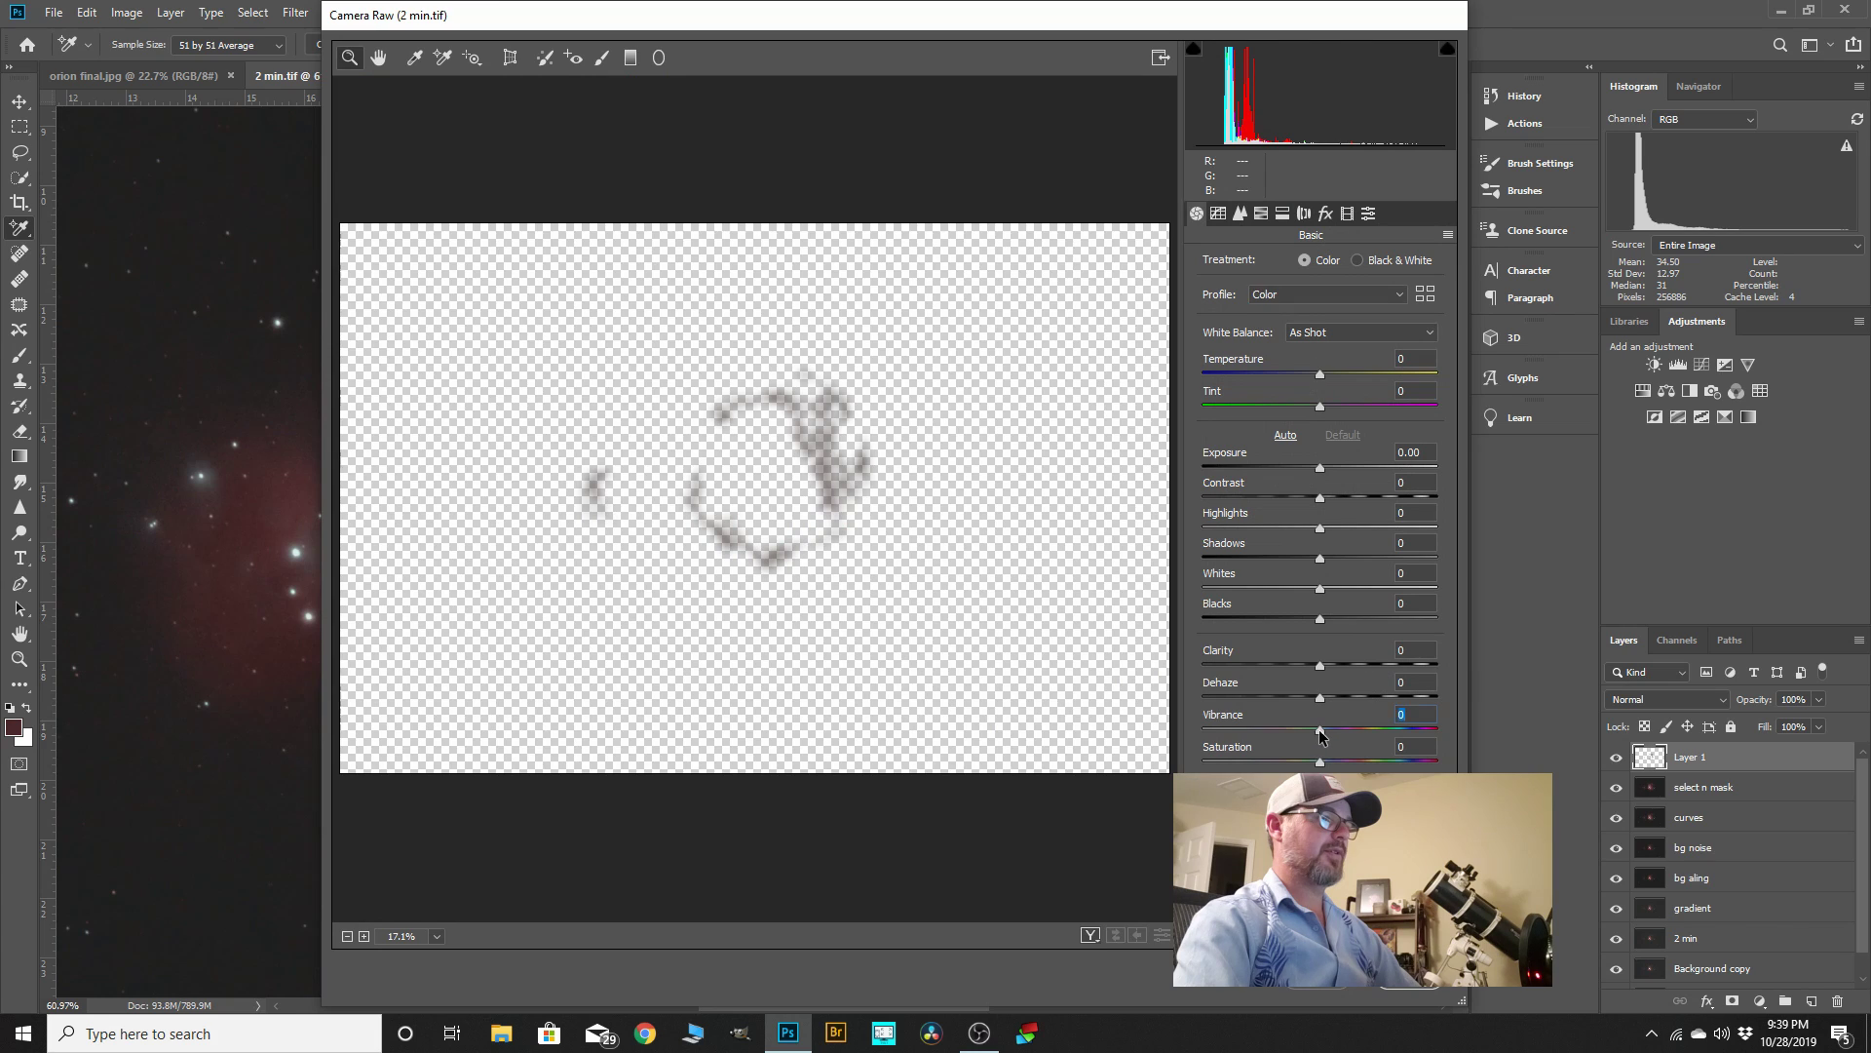
left_click_drag(1319, 761, 1330, 762)
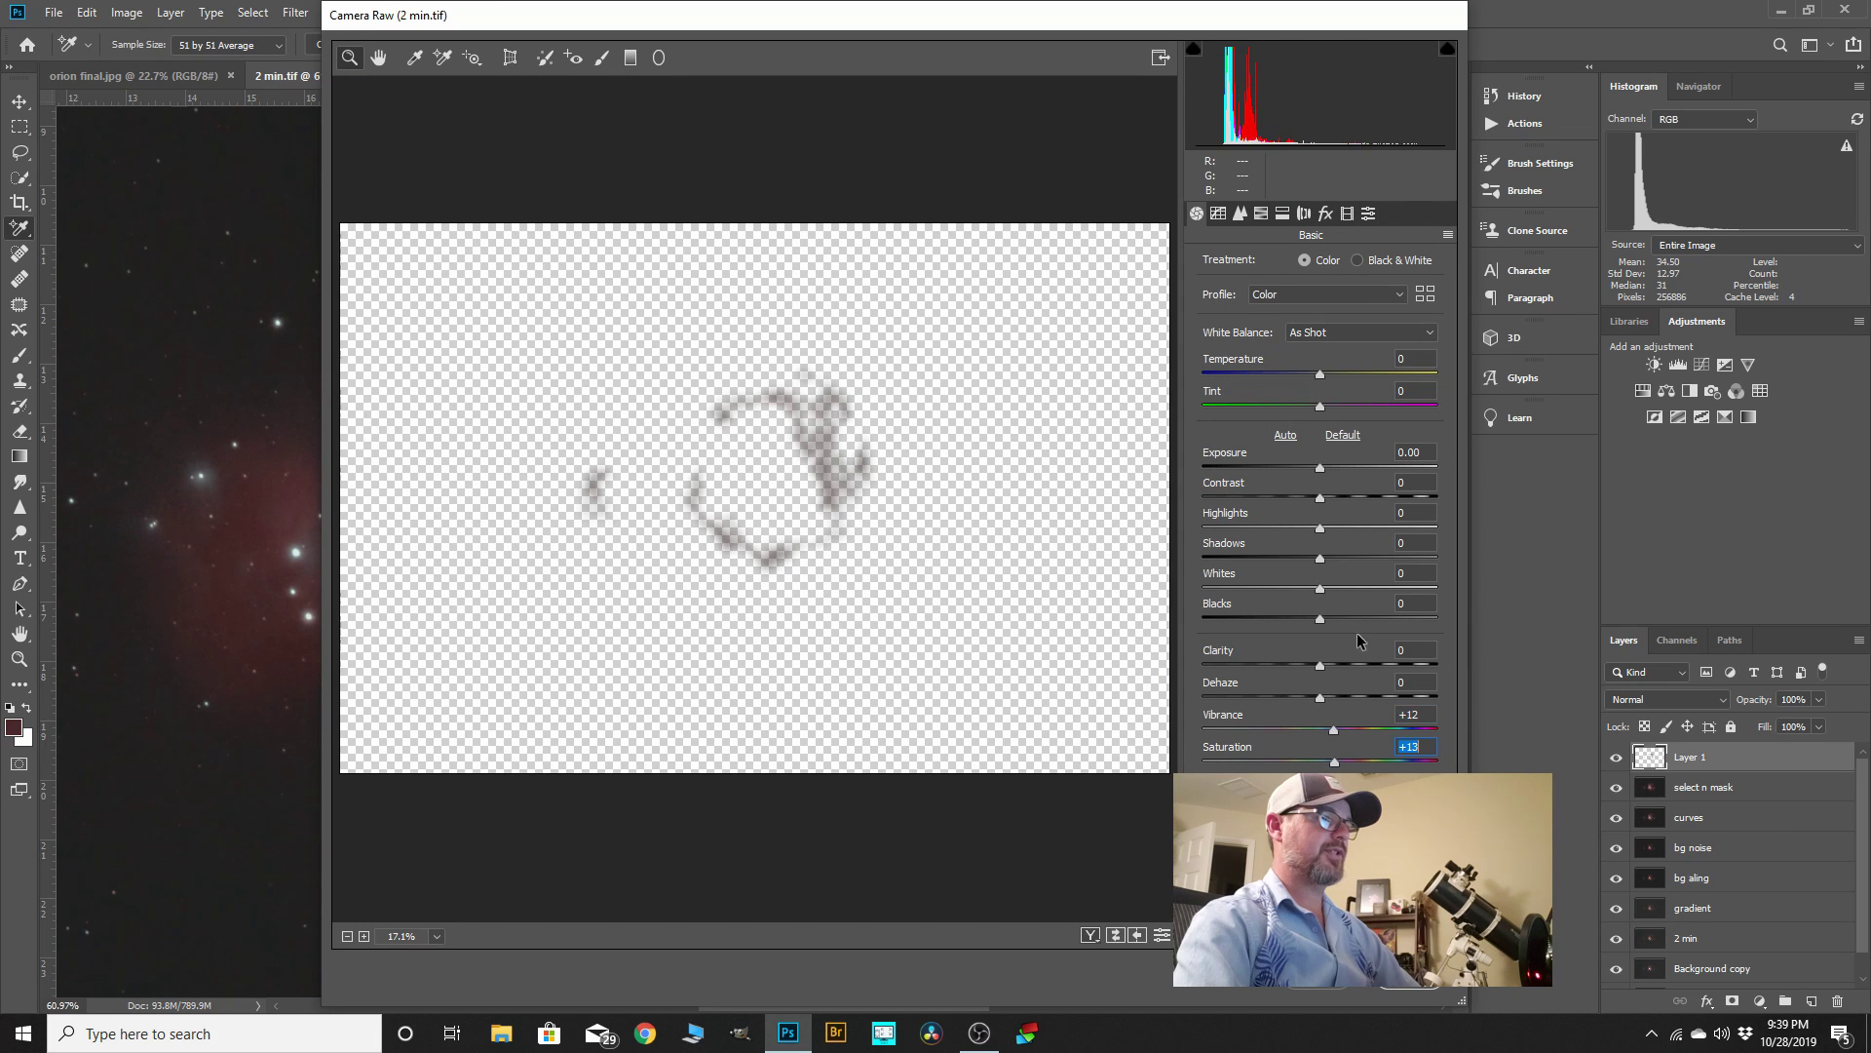
- Set noise reduction to luminance 17 and color 19, and apply the Camera Raw adjustments to Layer 1
left_click(1239, 213)
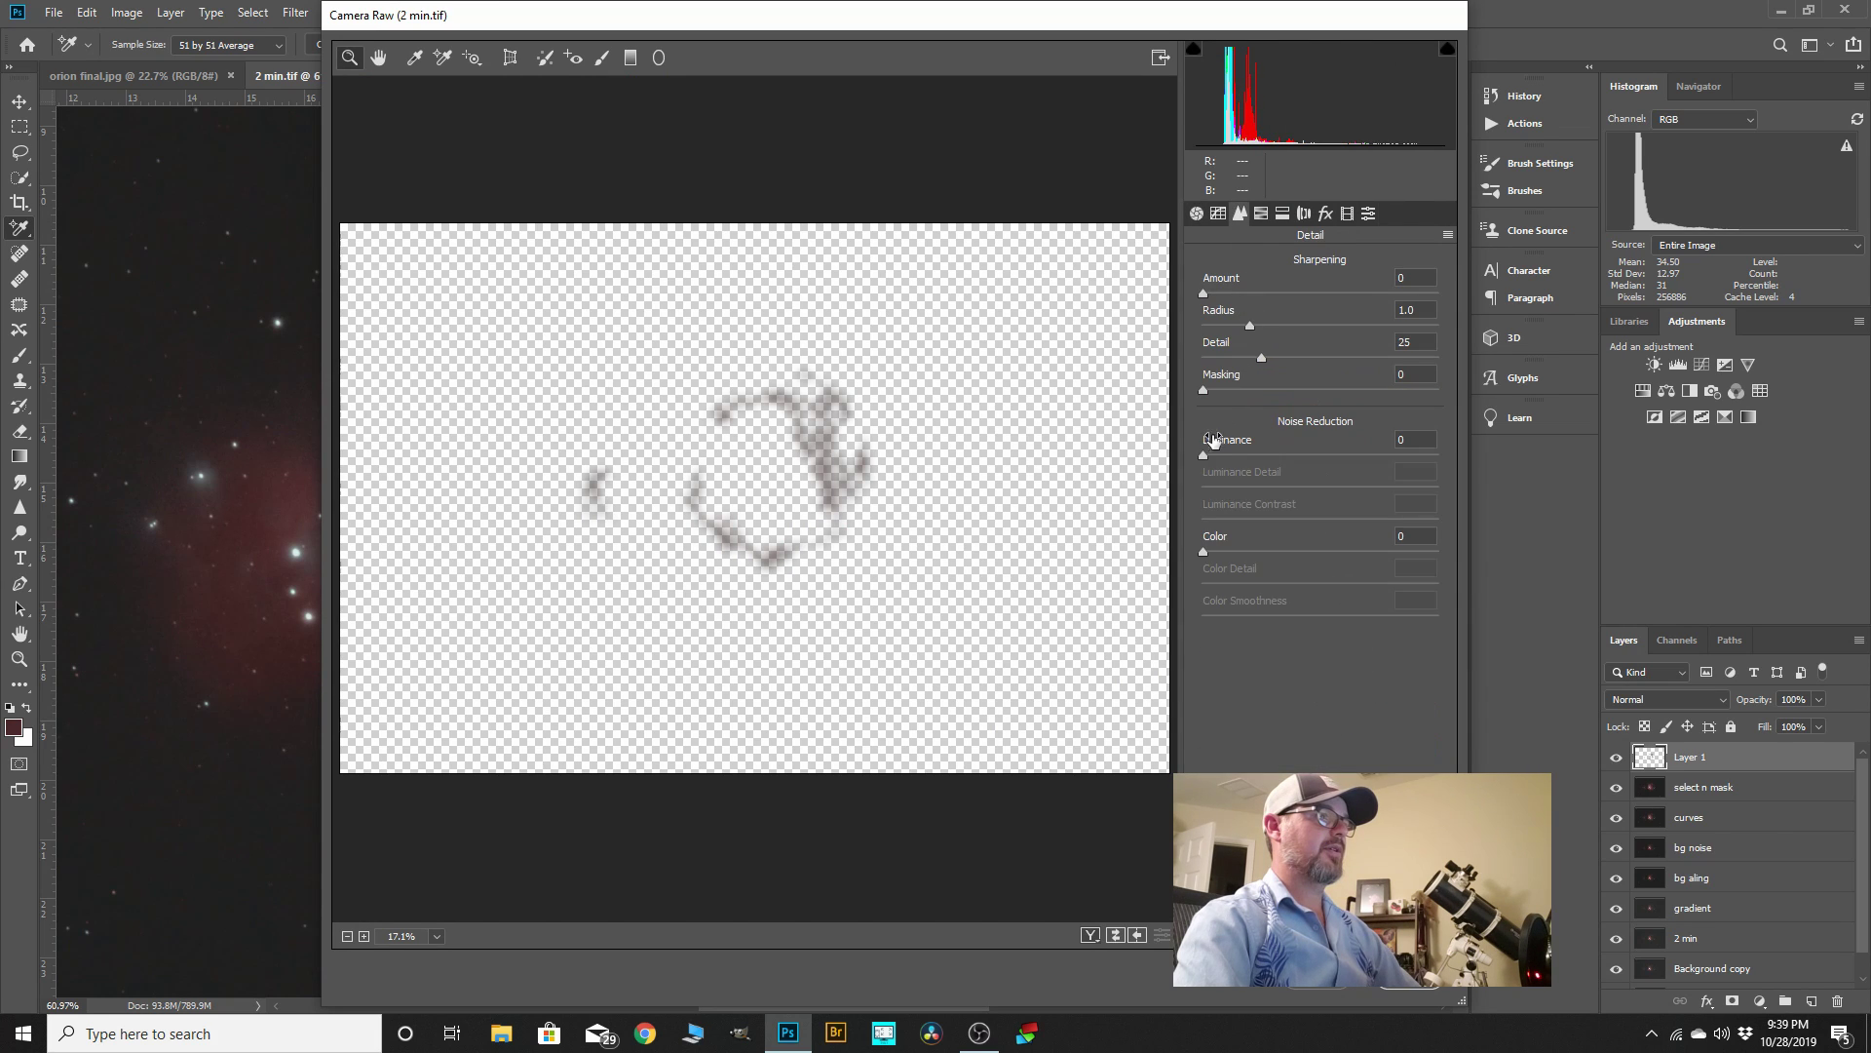
left_click_drag(1207, 460, 1244, 469)
left_click_drag(1204, 552, 1253, 564)
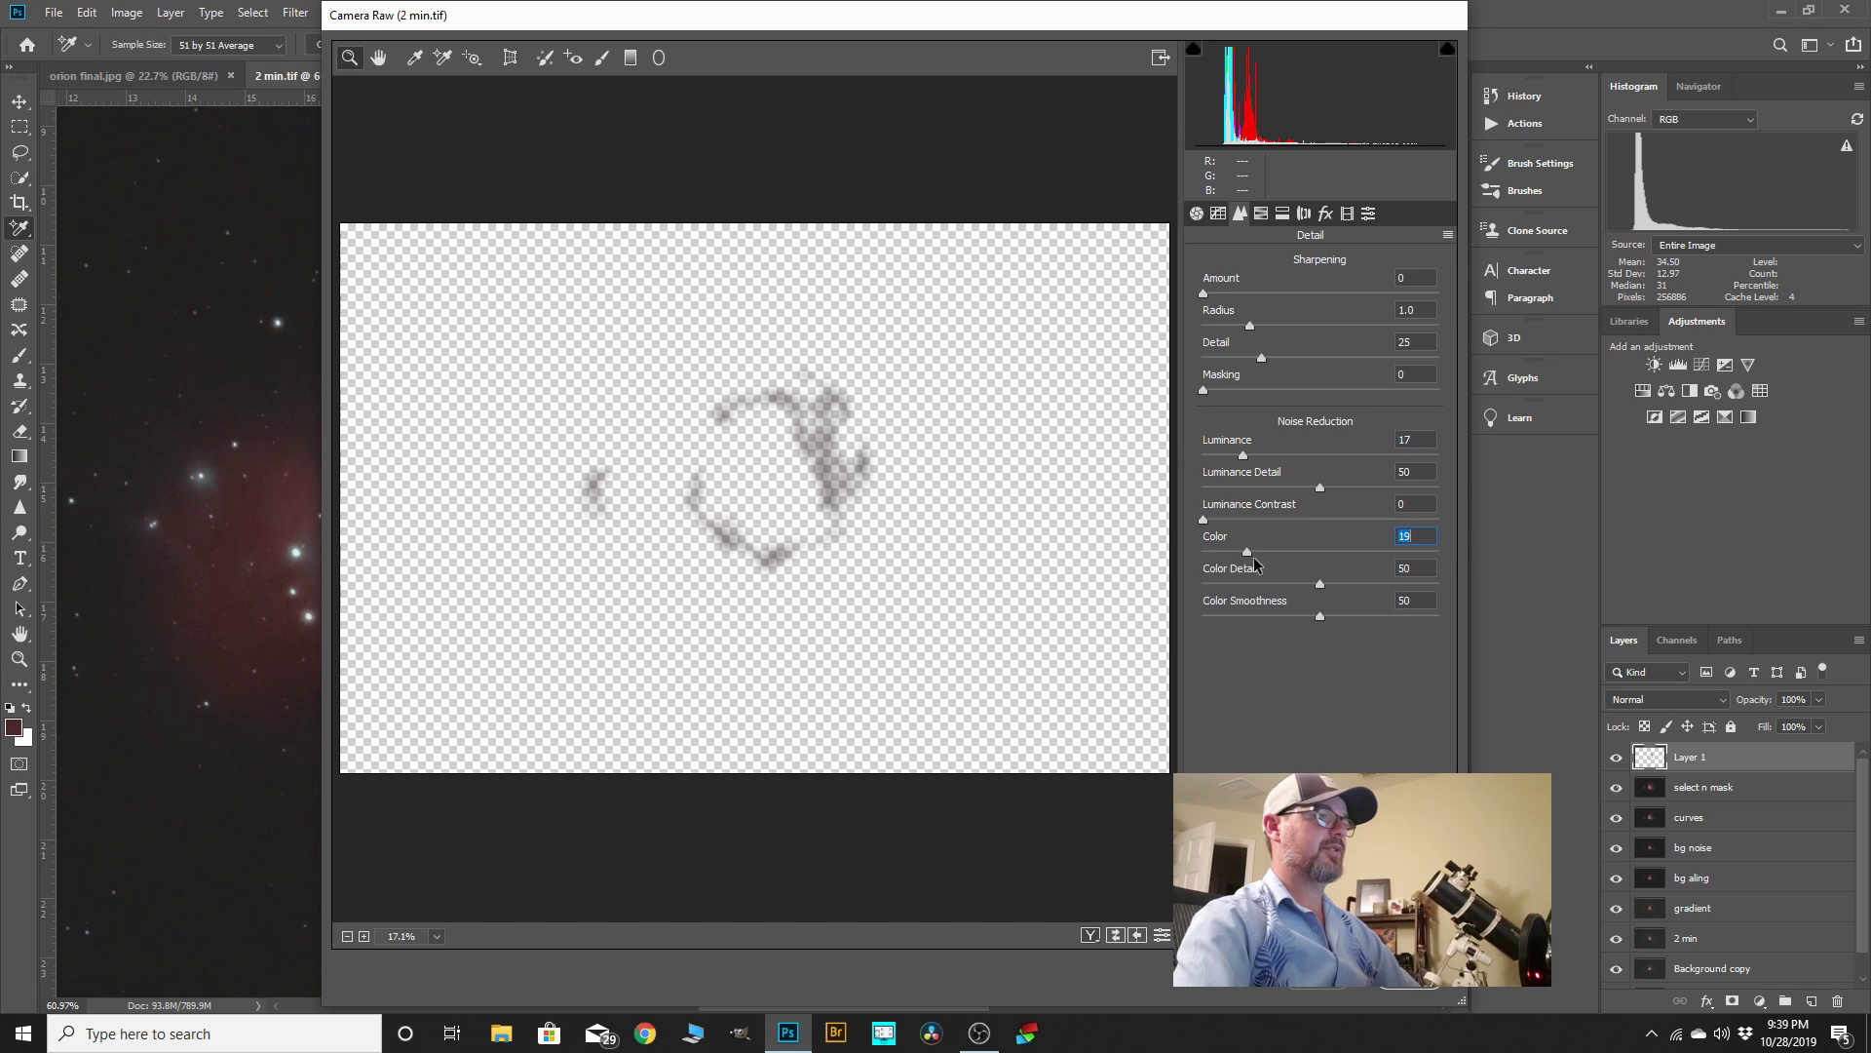
left_click(1408, 993)
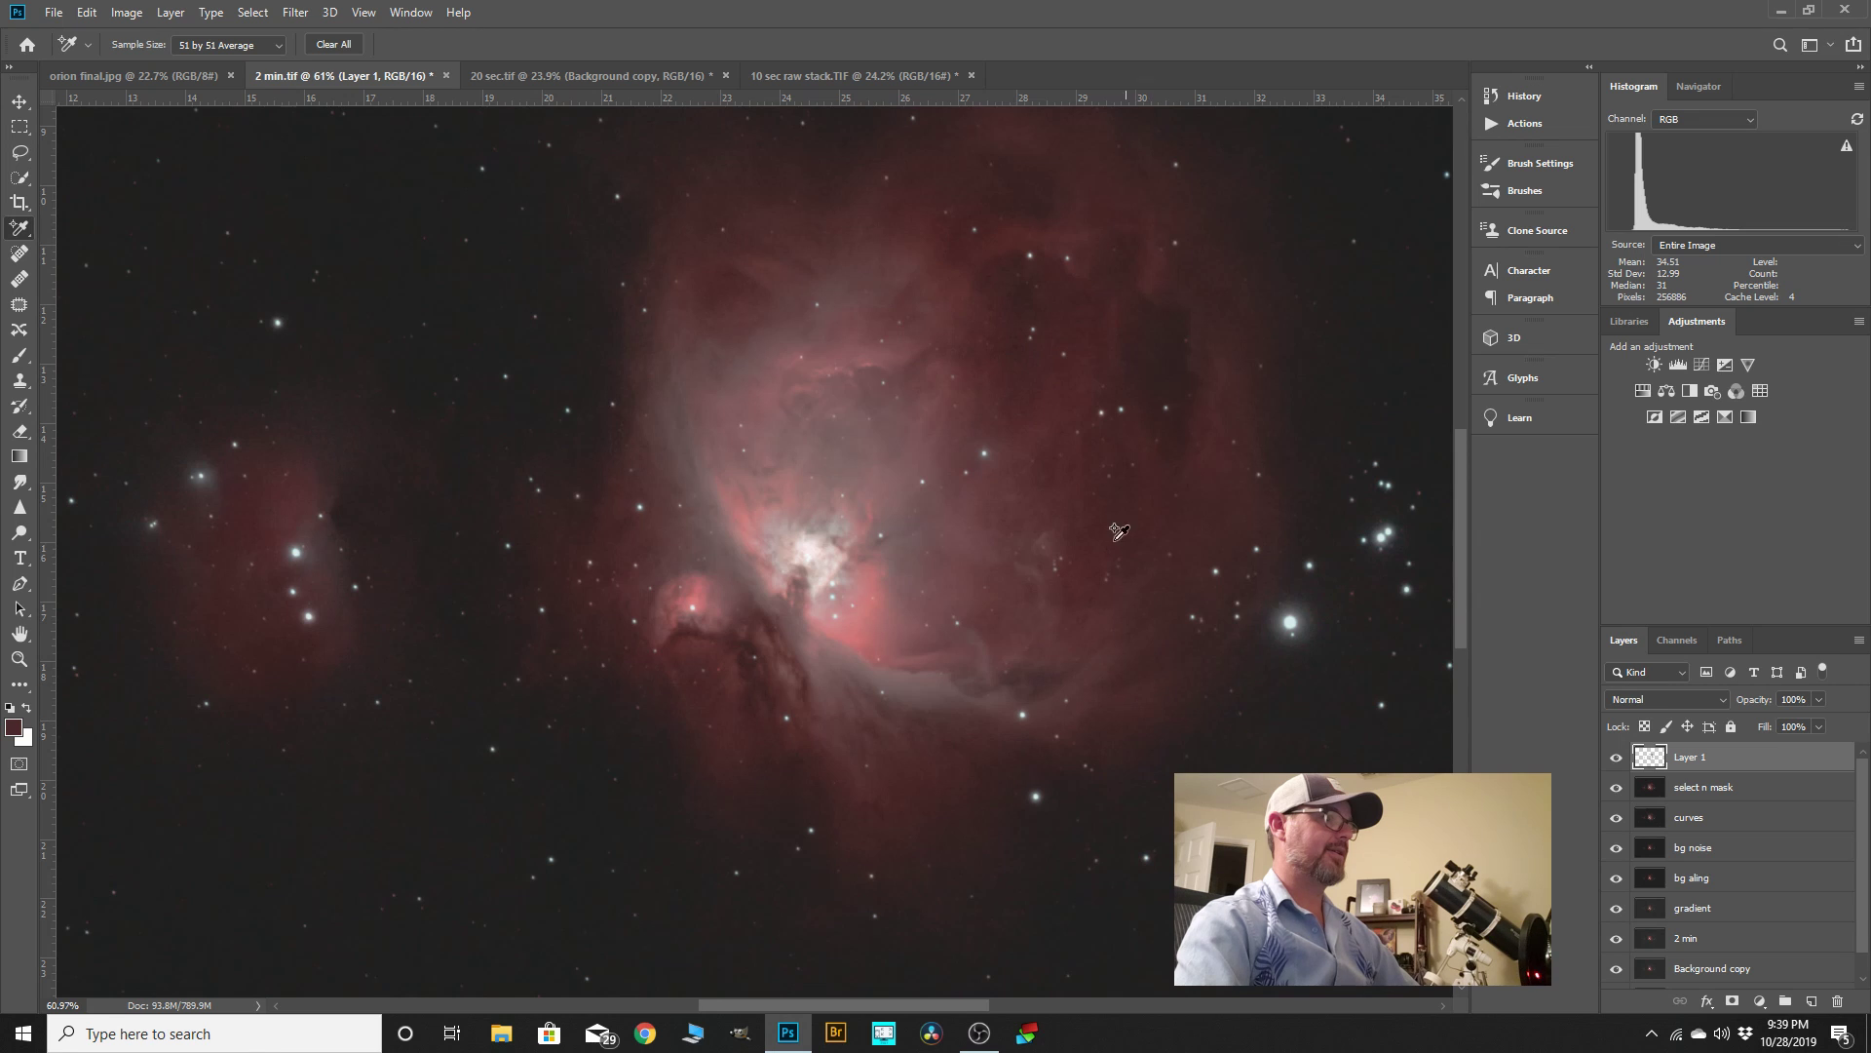
- Duplicate Layer 1, blend the copy with Soft Light at 14% opacity, and compare the image with the copy hidden and shown
left_click_drag(1691, 763, 1811, 1001)
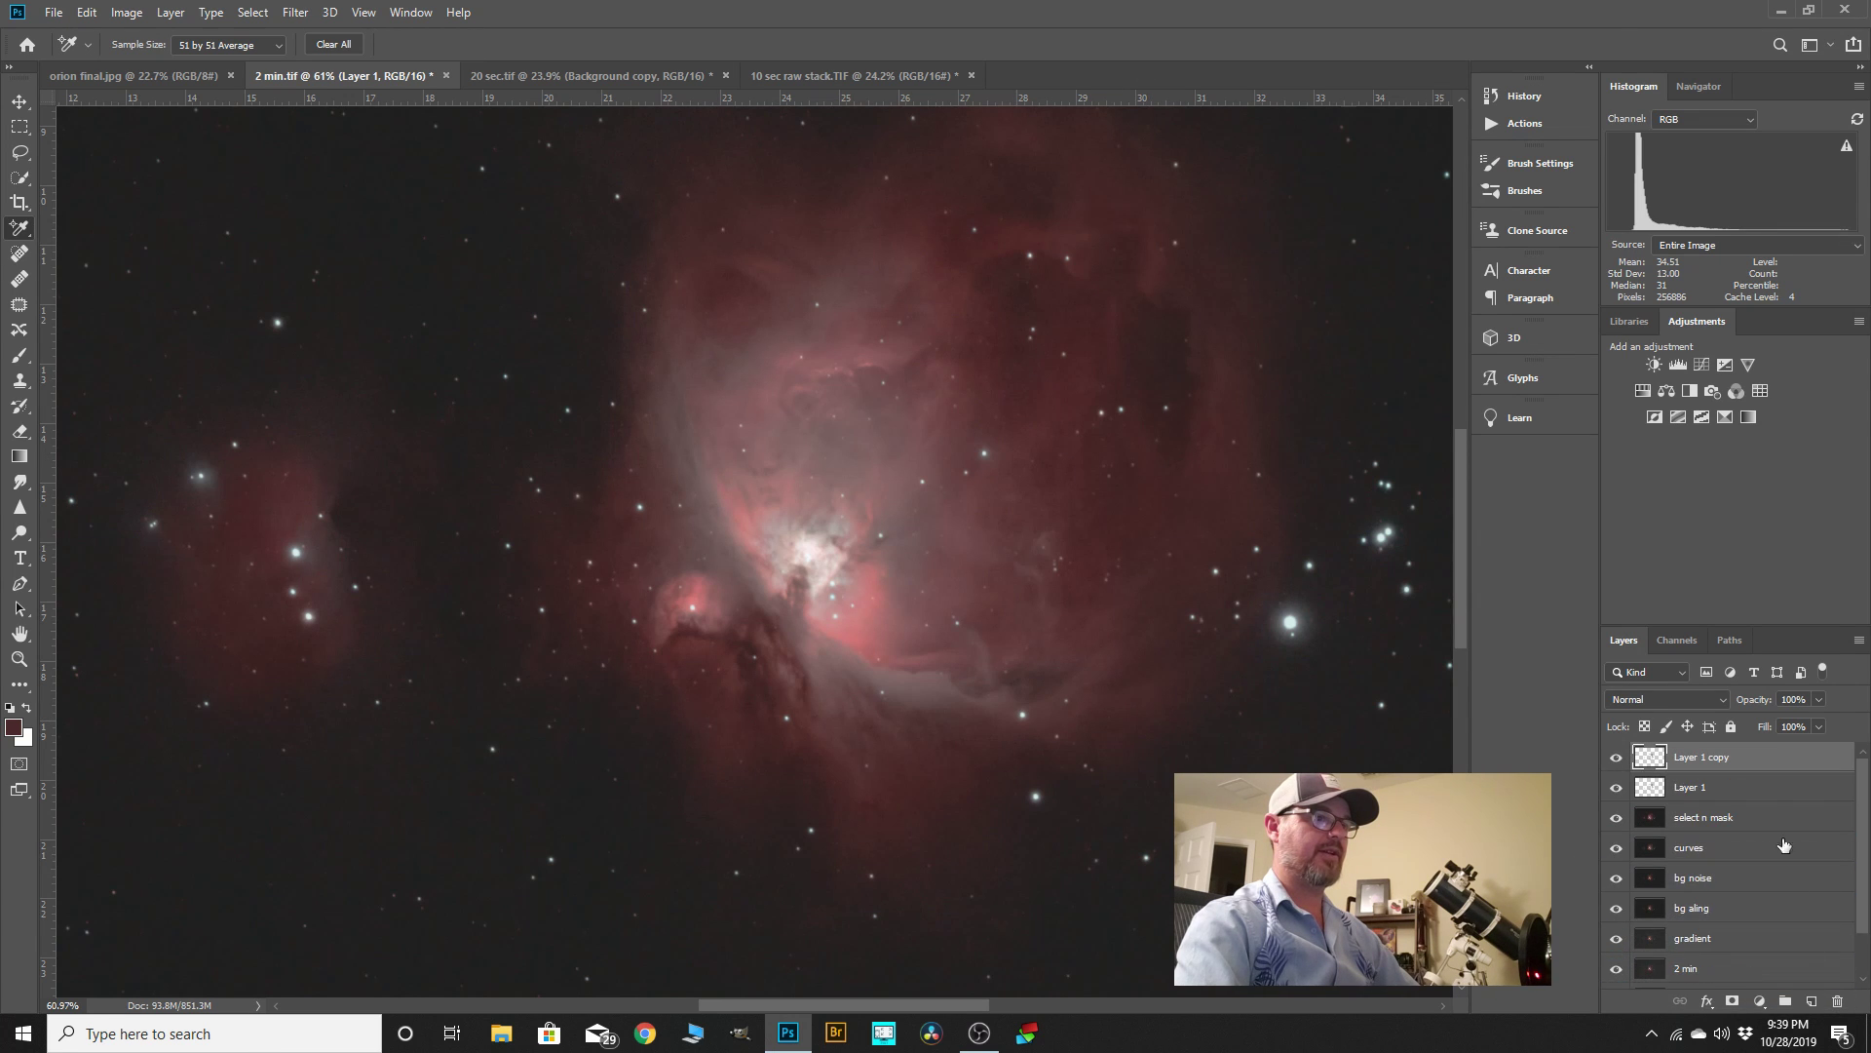
left_click(1723, 704)
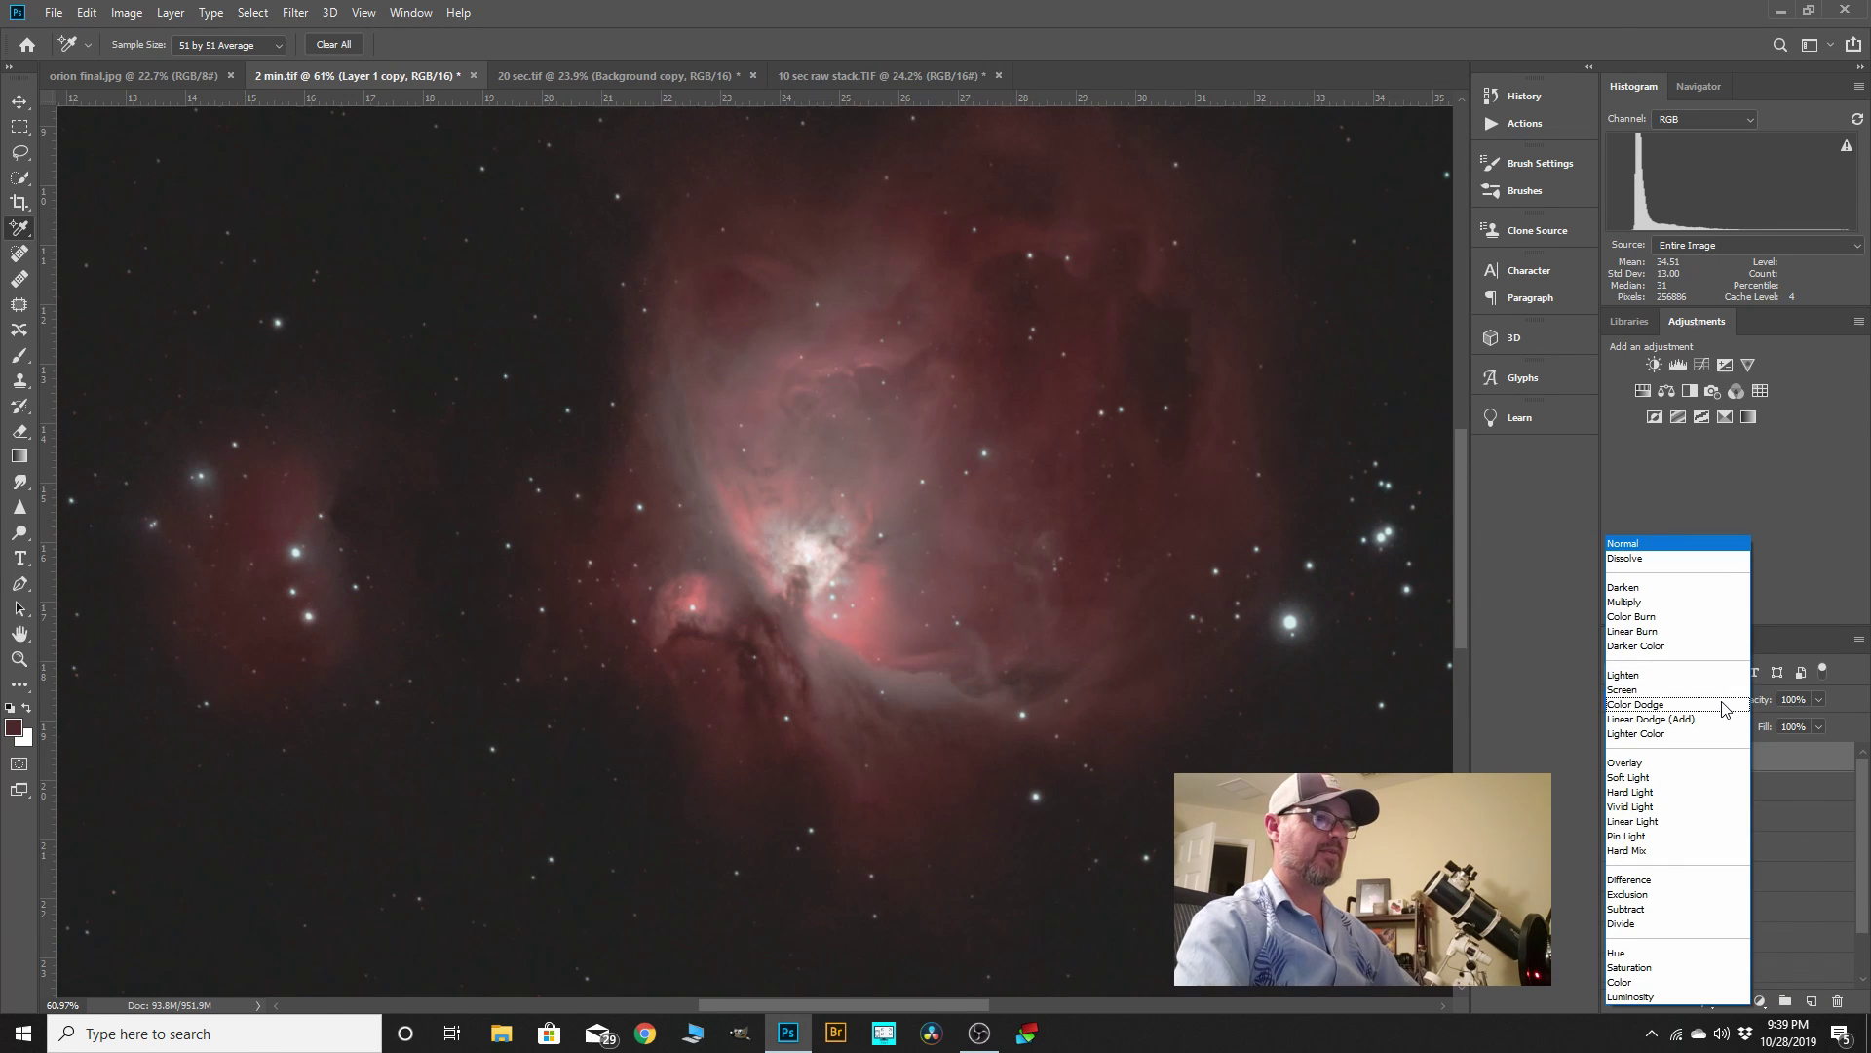
left_click(1637, 777)
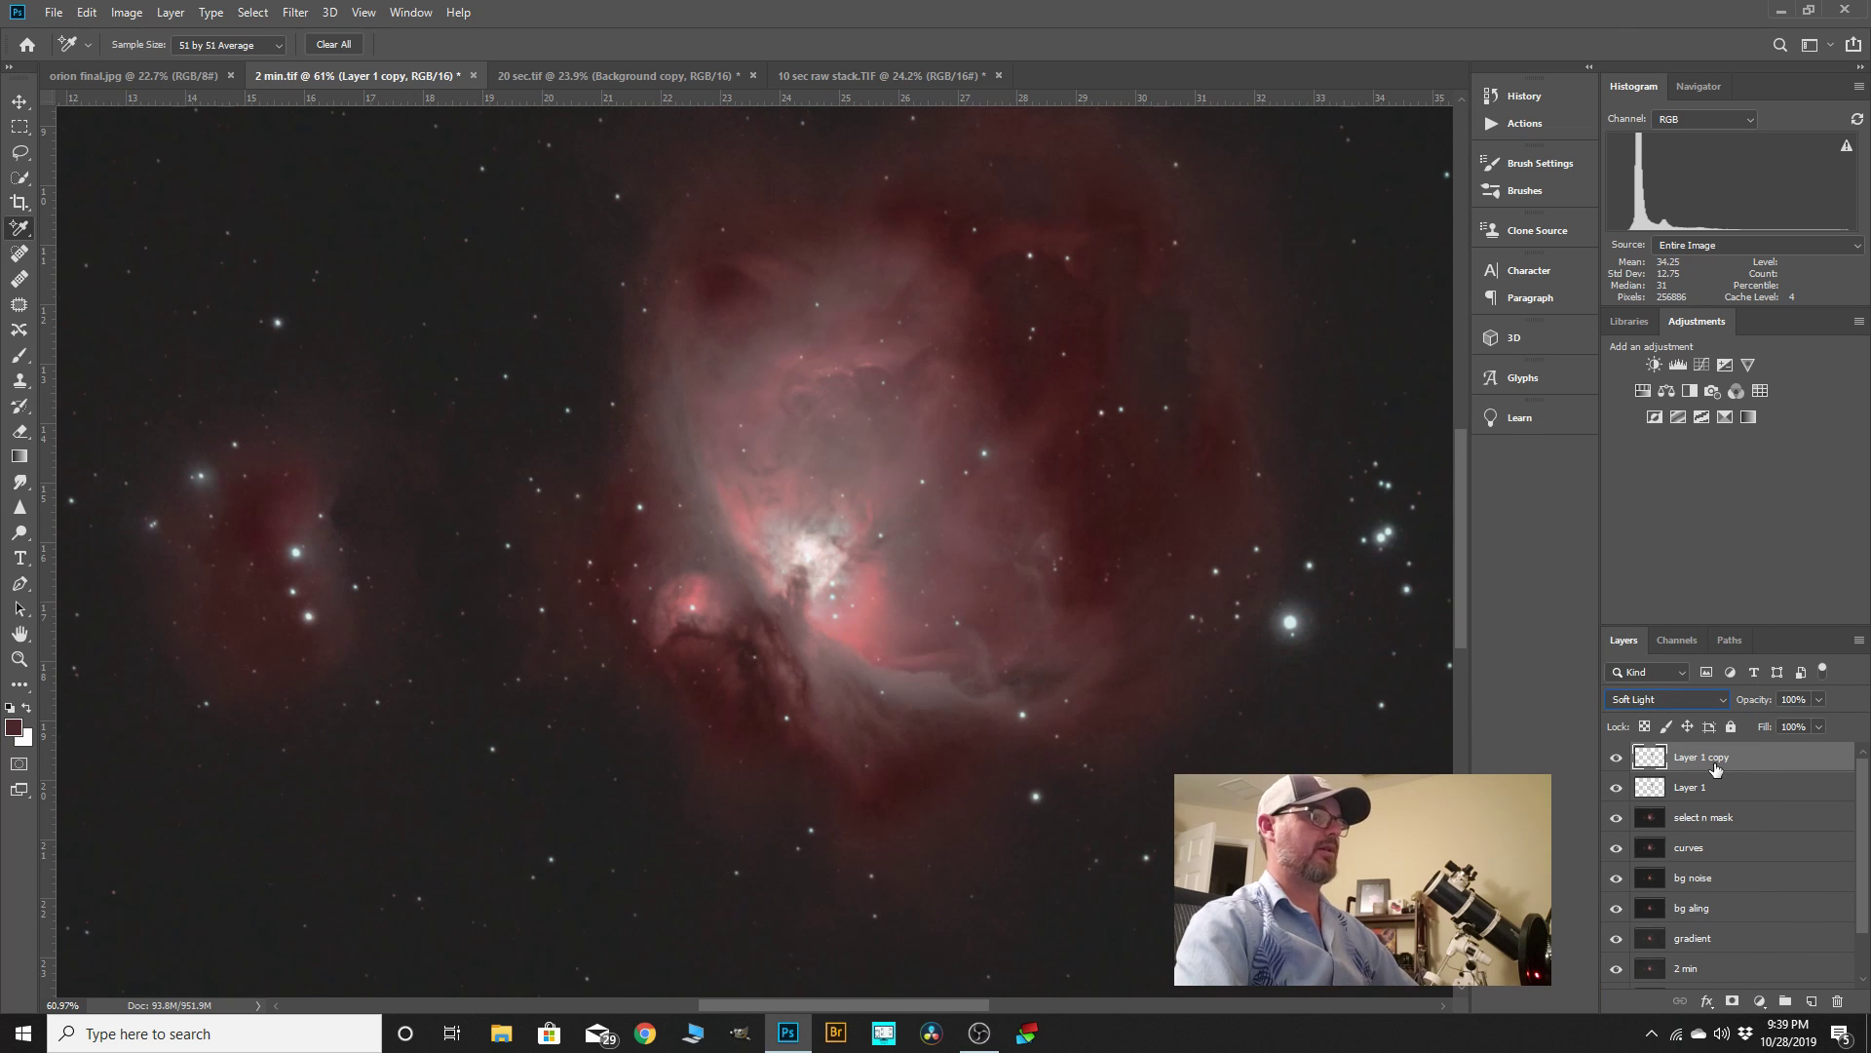
left_click(1819, 699)
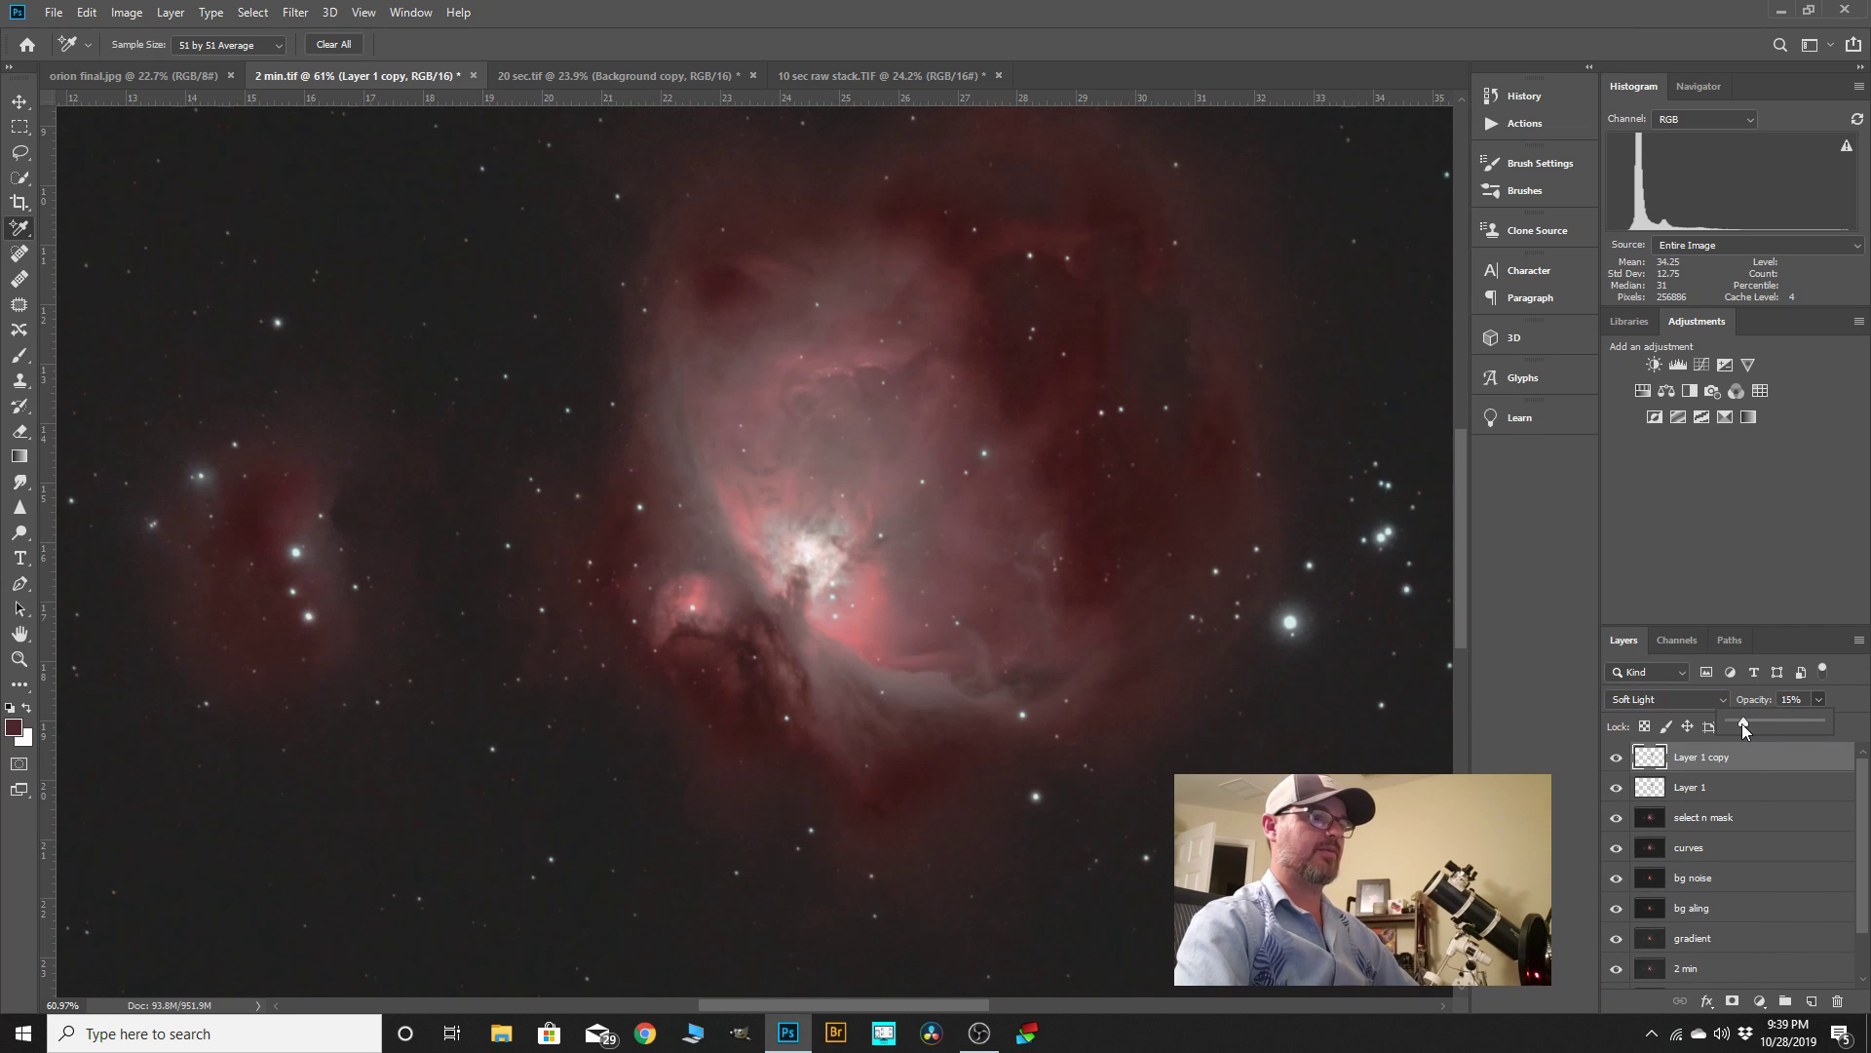
left_click_drag(1744, 727, 1732, 727)
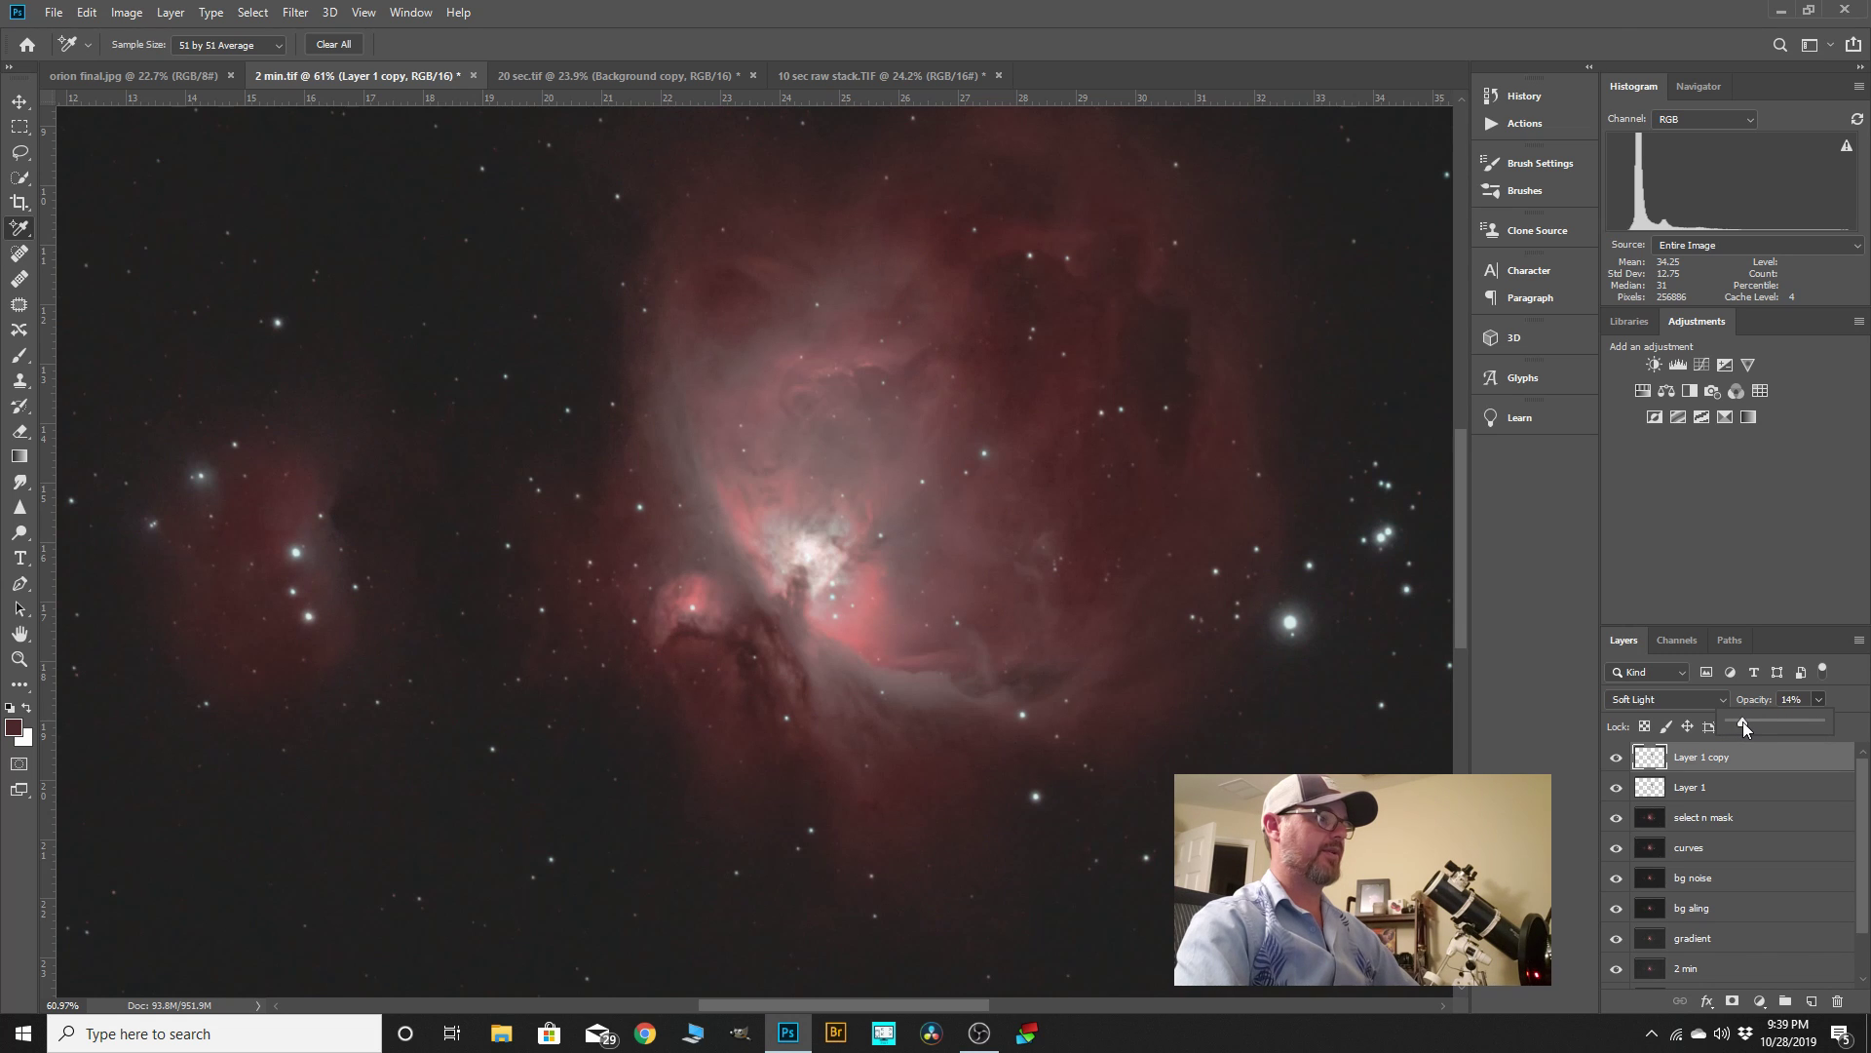
scroll(1375, 572, "down", 3)
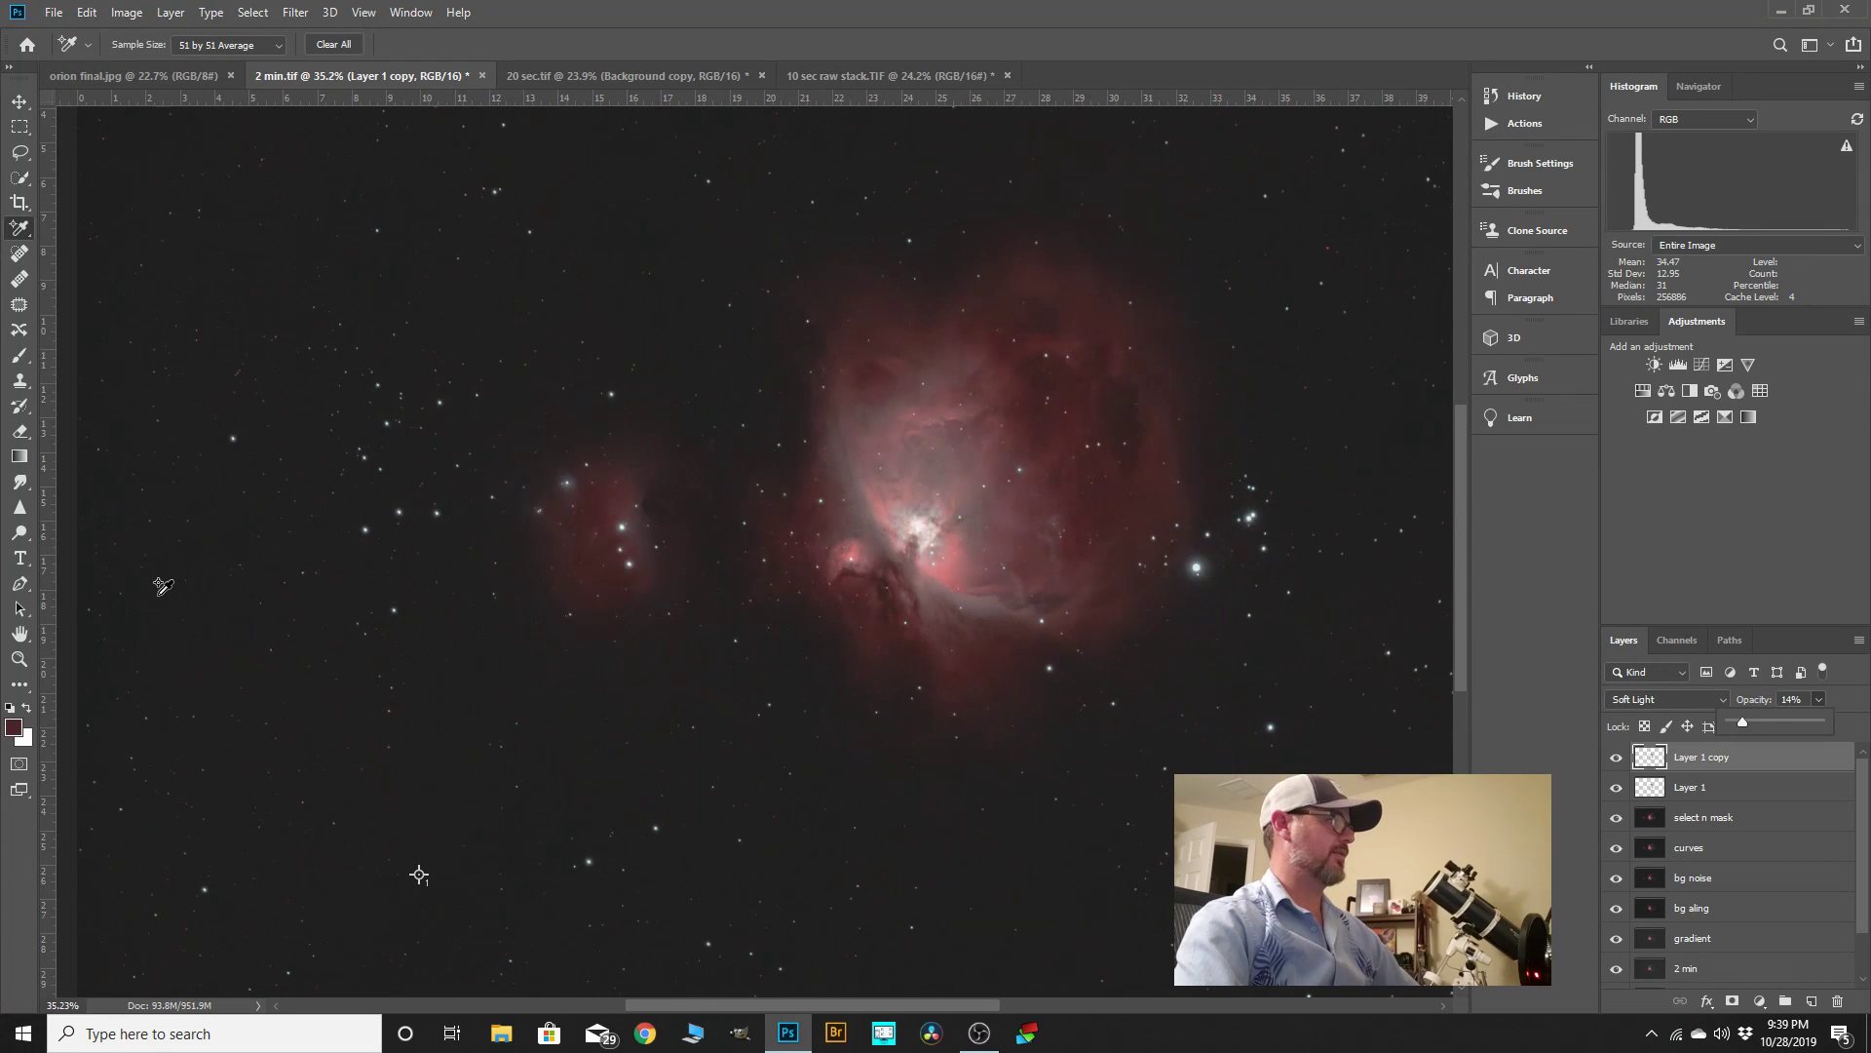
left_click(1613, 761)
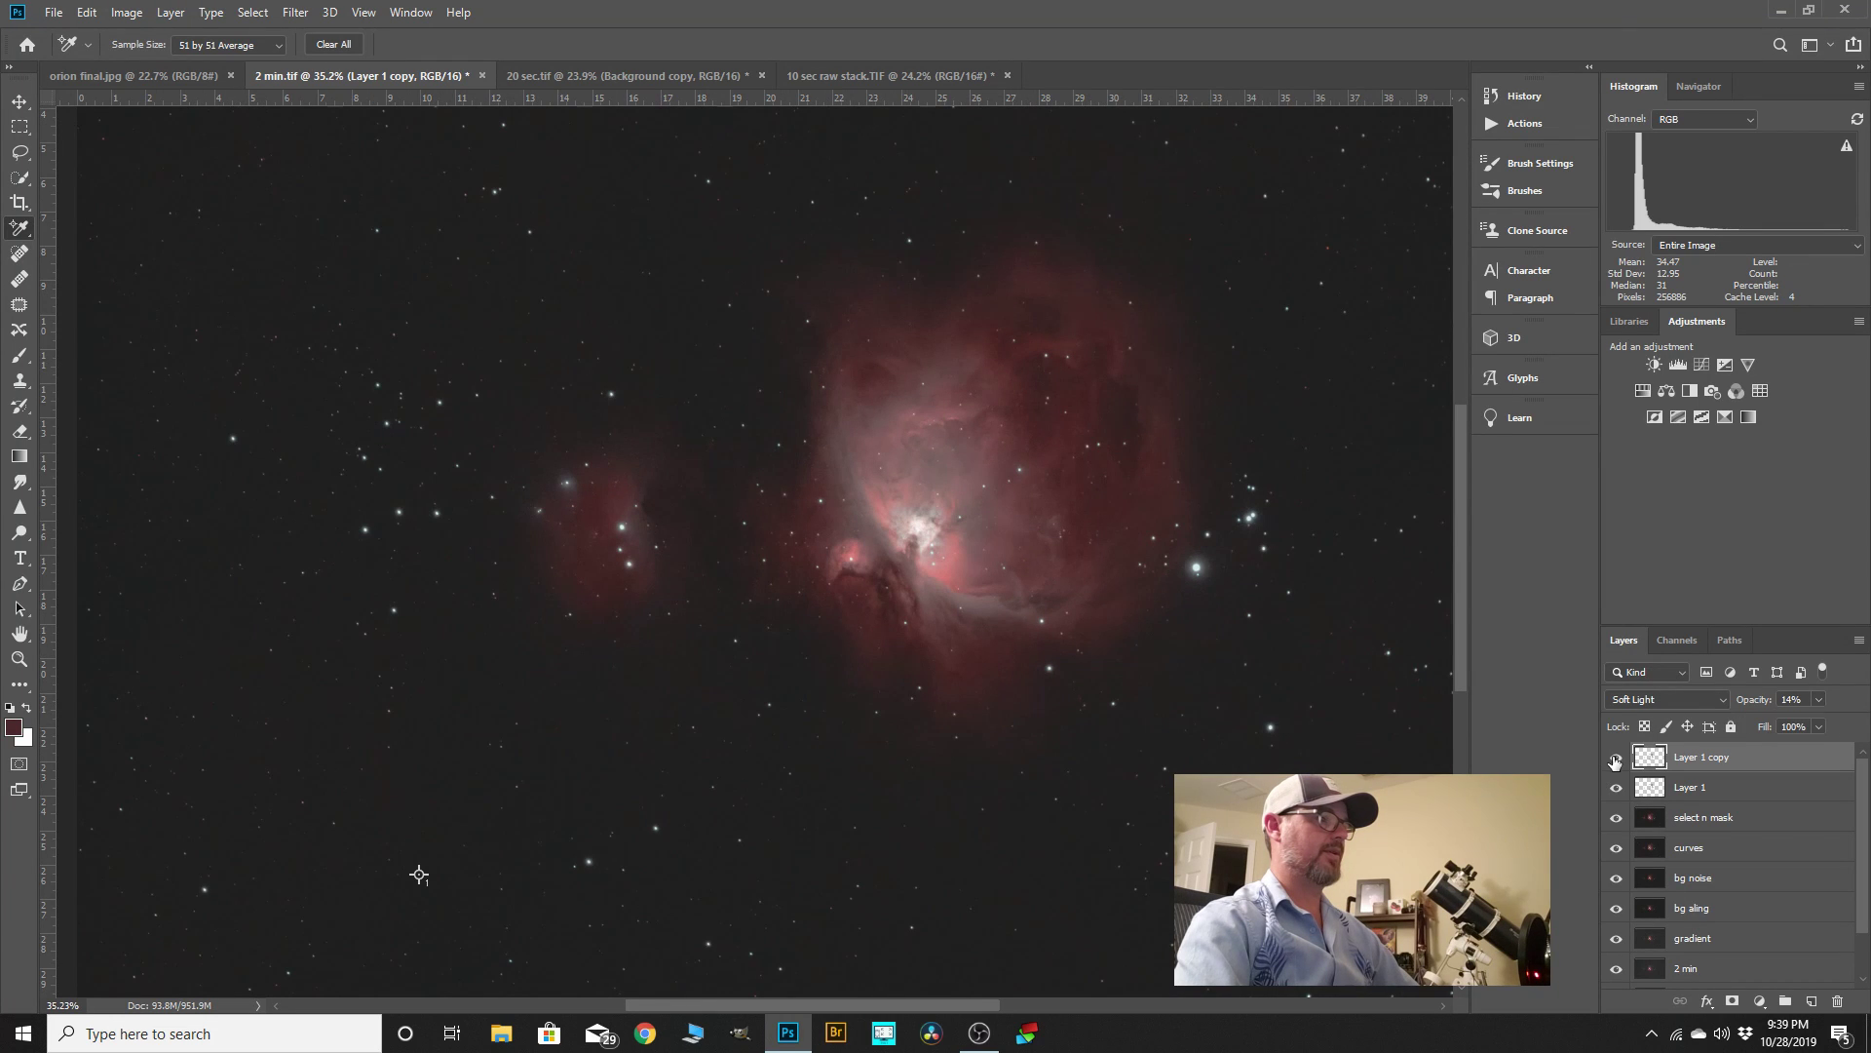
left_click(1615, 759)
left_click(1615, 761)
scroll(1162, 532, "down", 1)
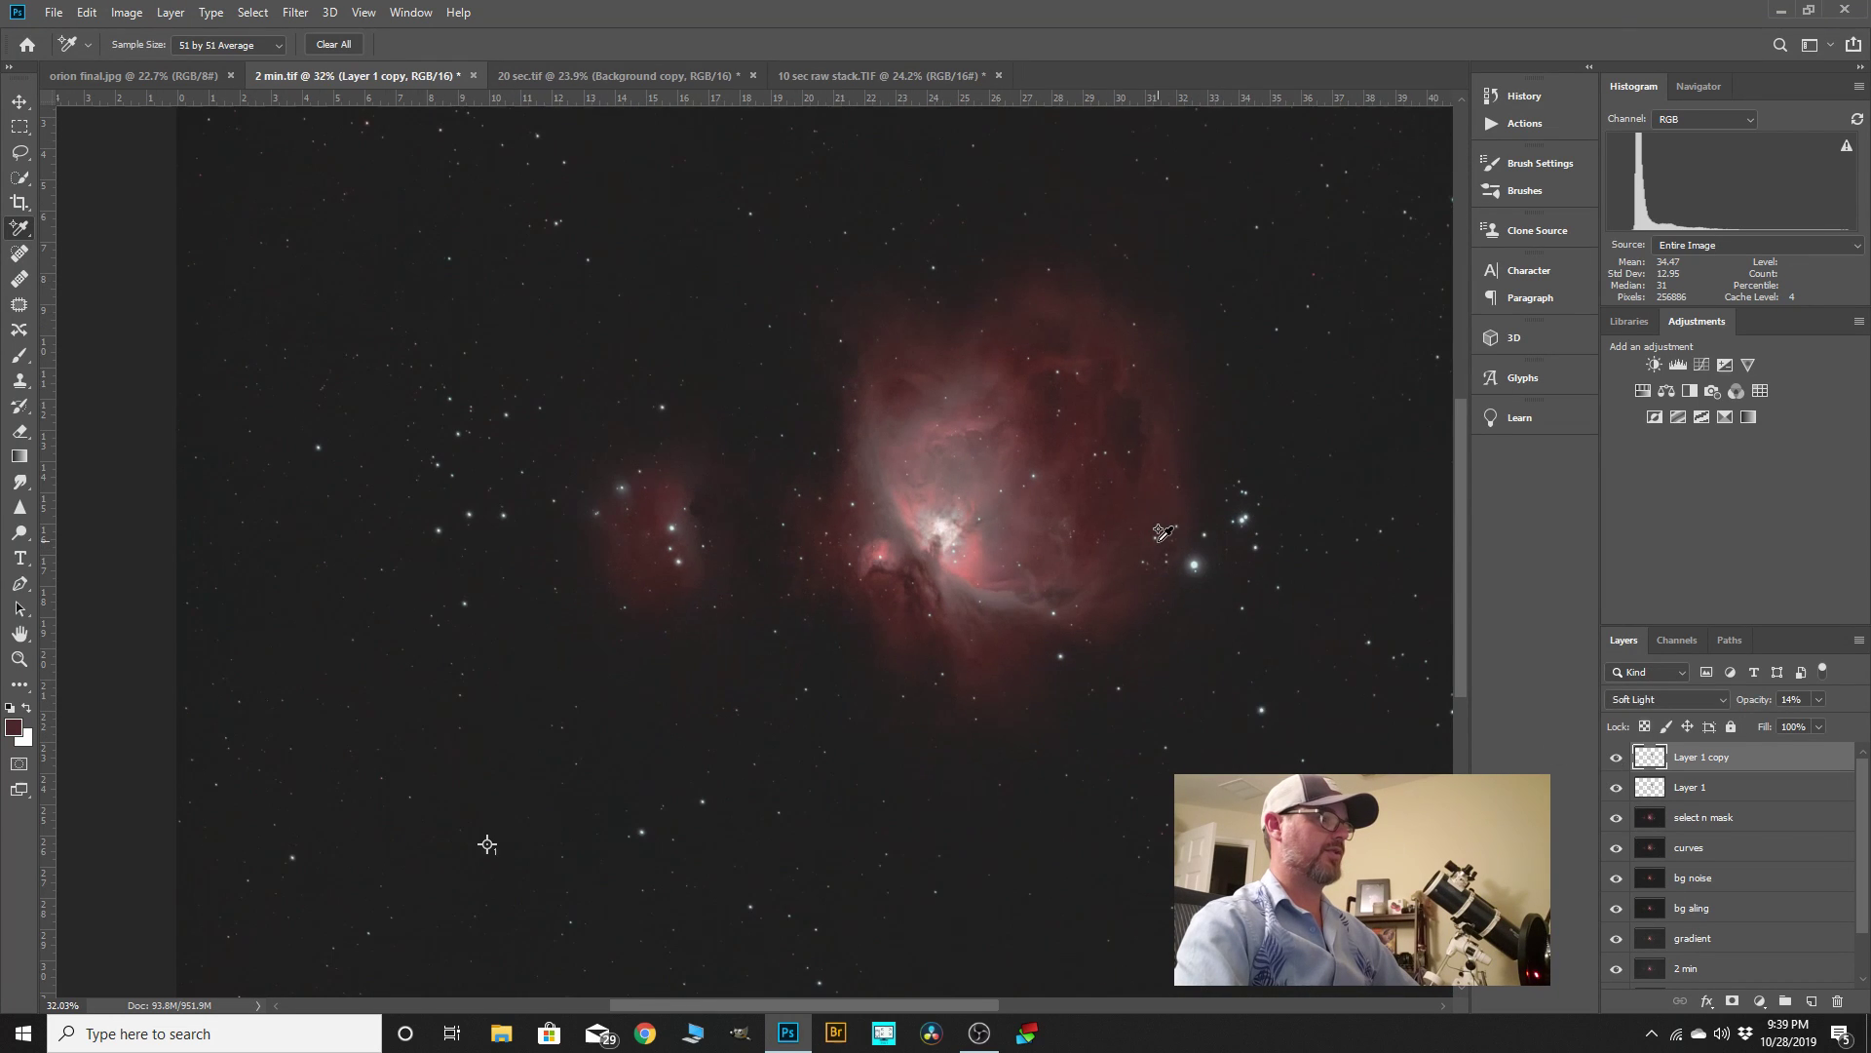
- Merge the Layer 1 copy into Layer 1, and merge that layer down into the select n mask layer
right_click(1717, 761)
left_click(1548, 766)
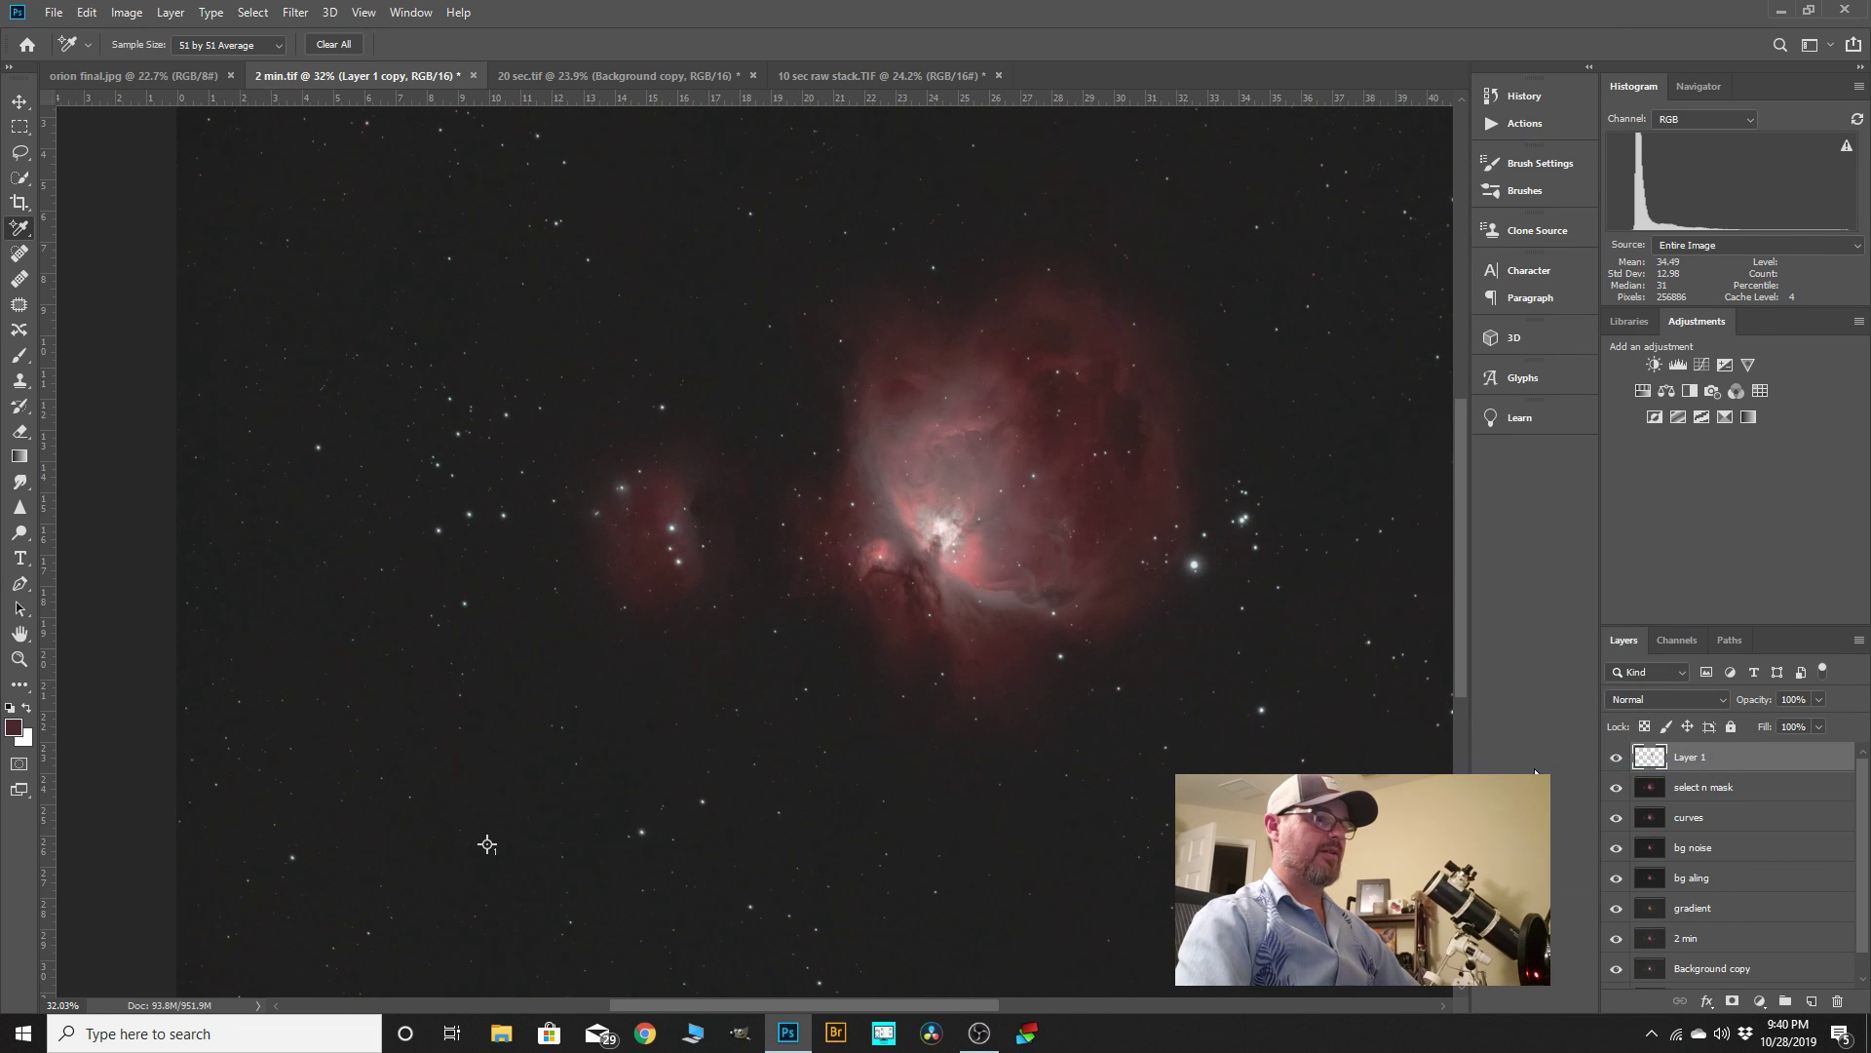
right_click(1690, 761)
left_click(1550, 766)
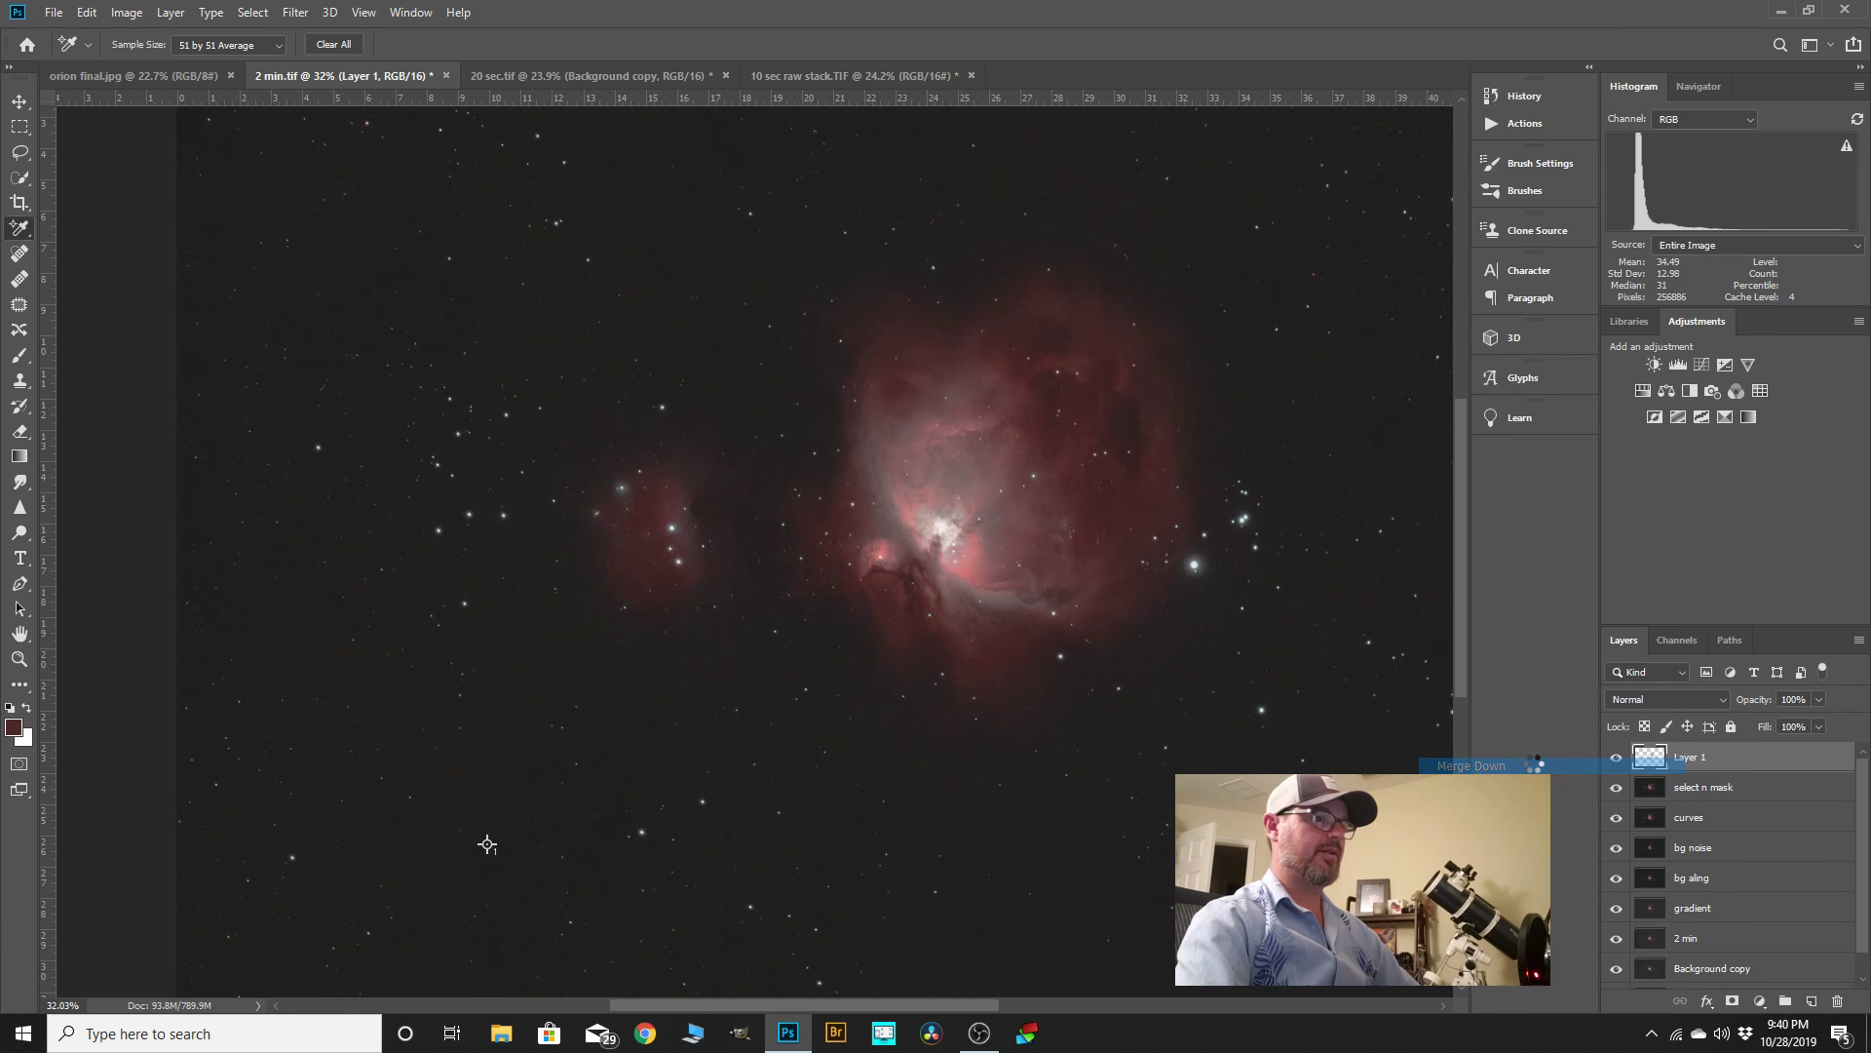
- Examine the merged nebula in full frame and close up, and compare its color and outer detail with orion final.jpg
scroll(745, 468, "down", 2)
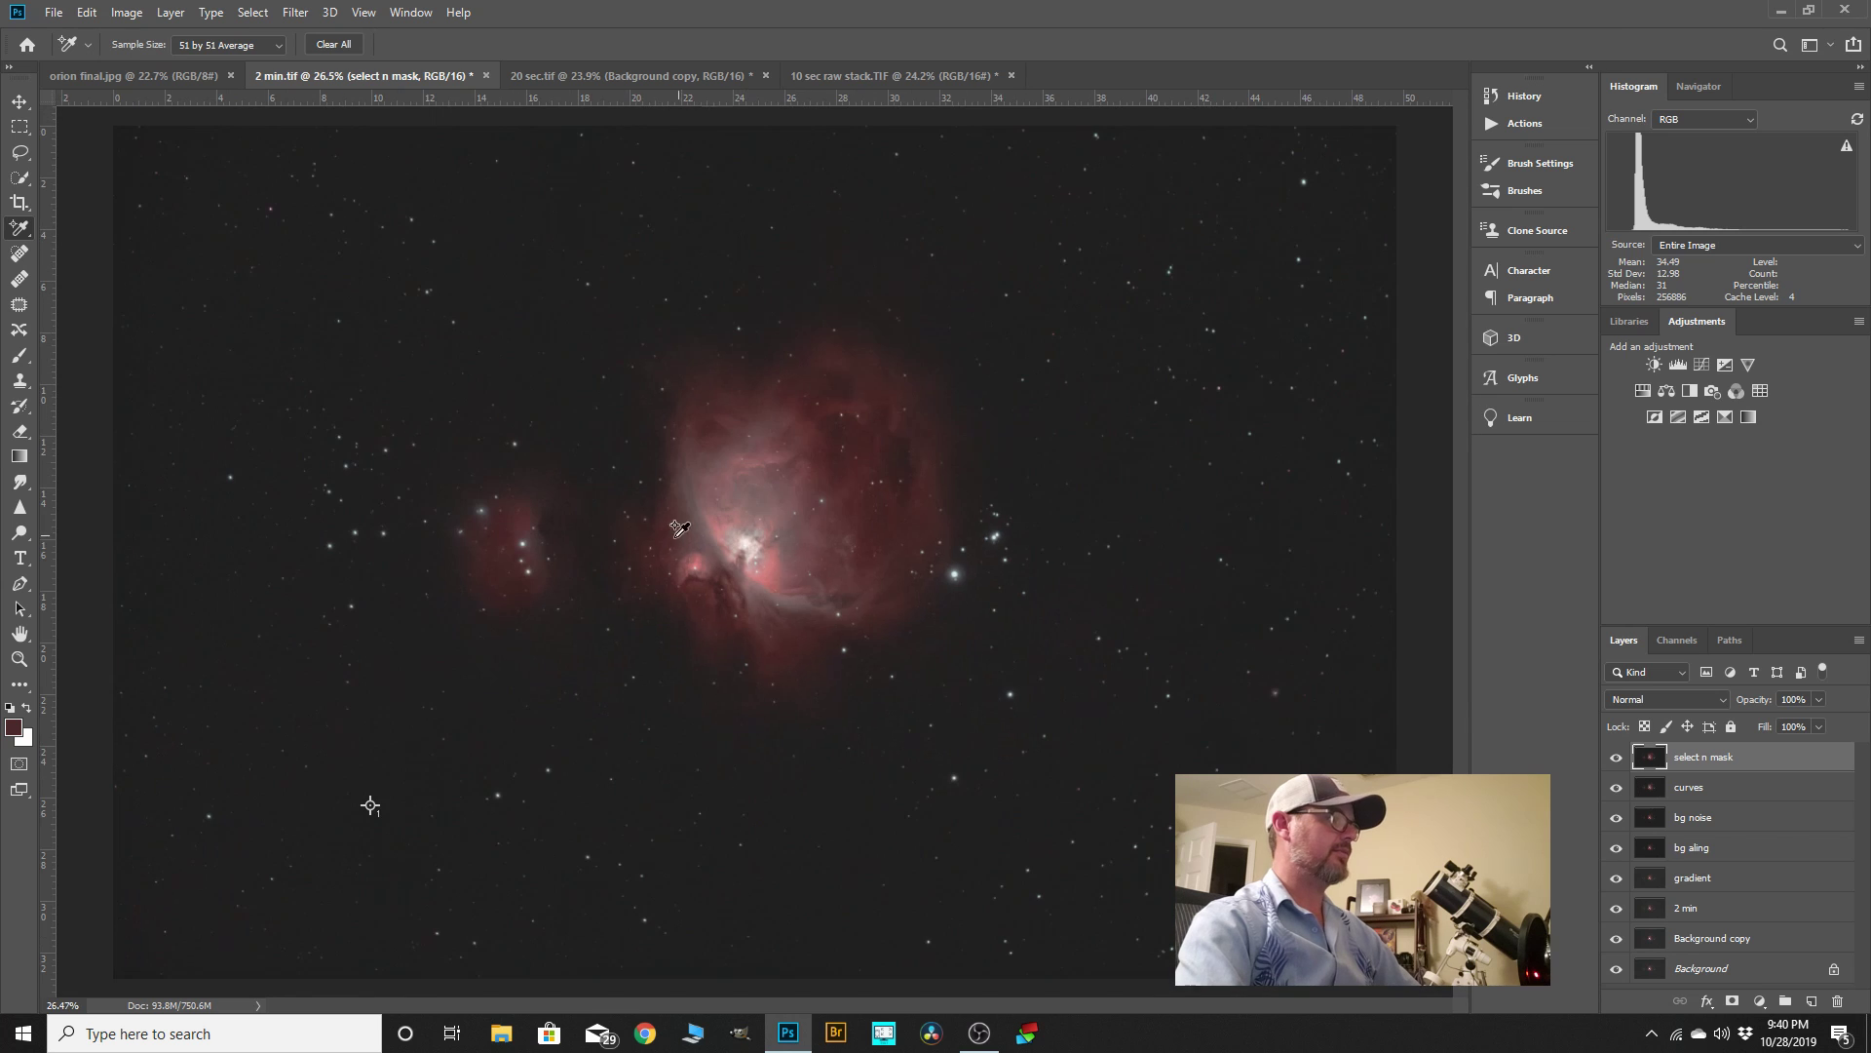
scroll(716, 509, "up", 4)
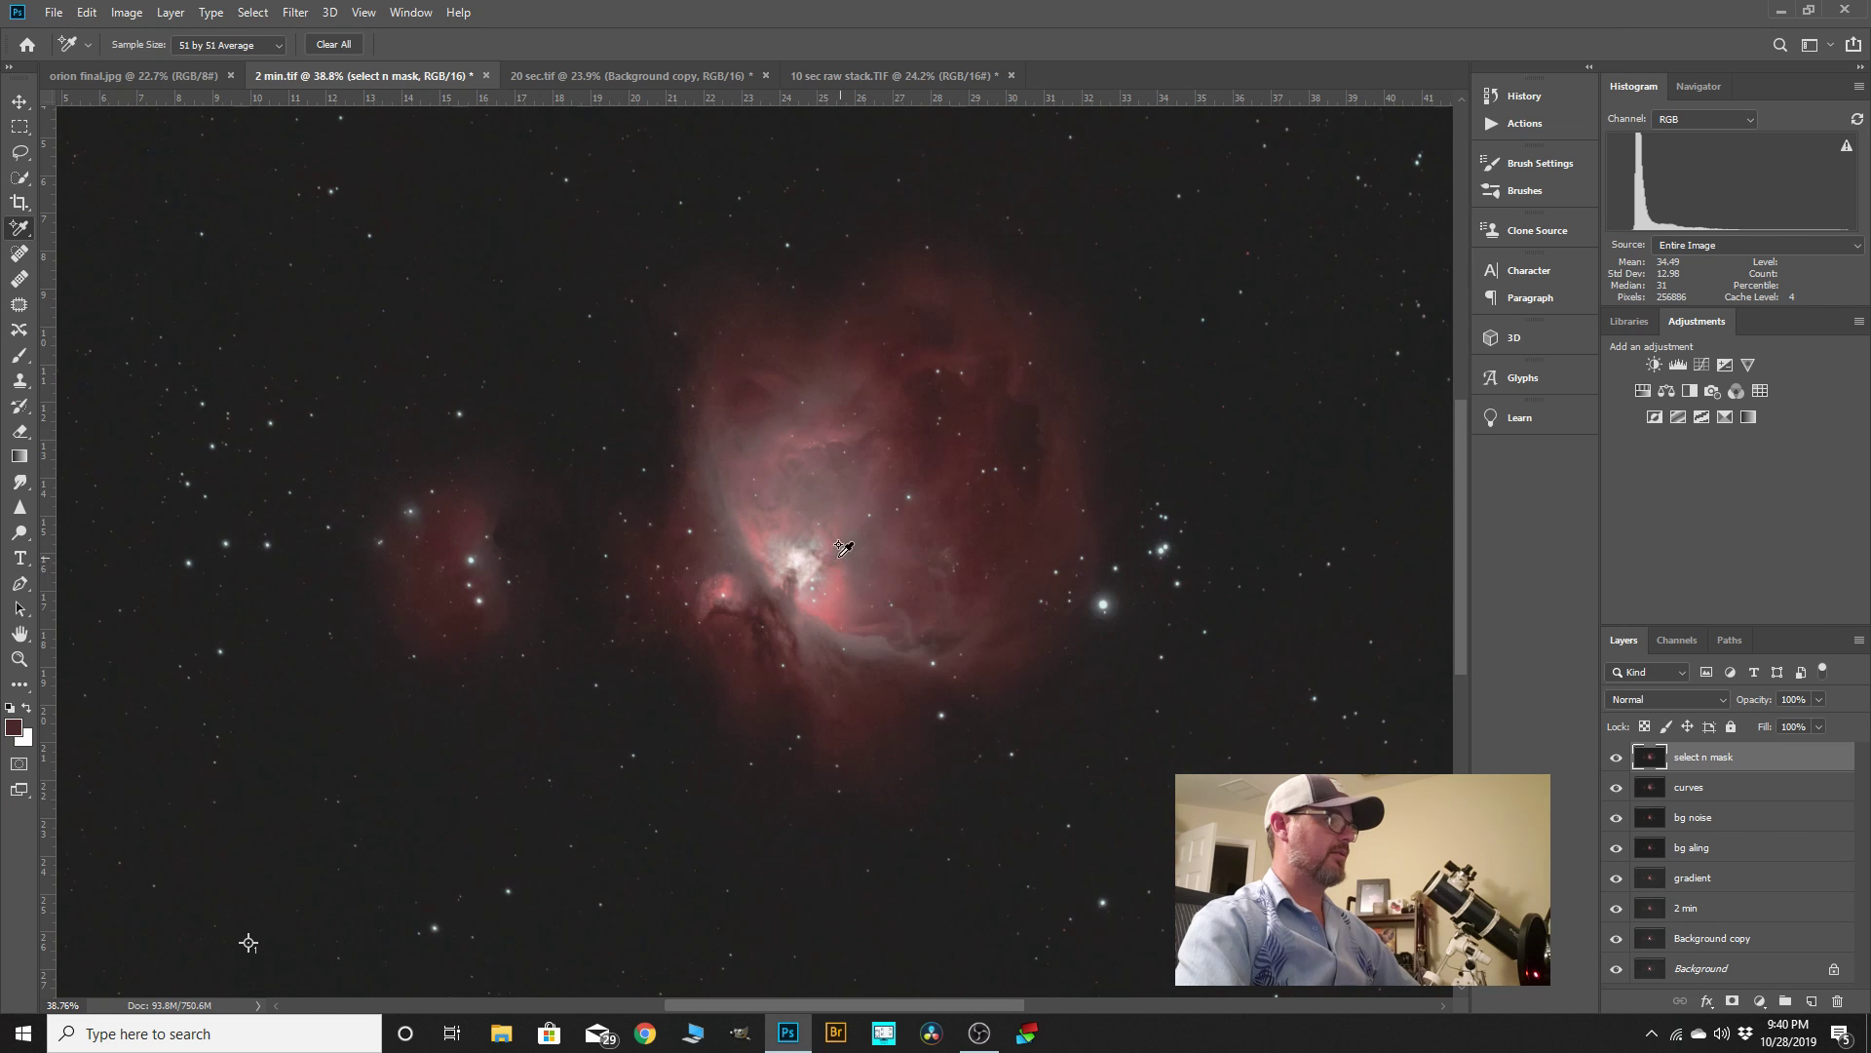
scroll(820, 557, "up", 1)
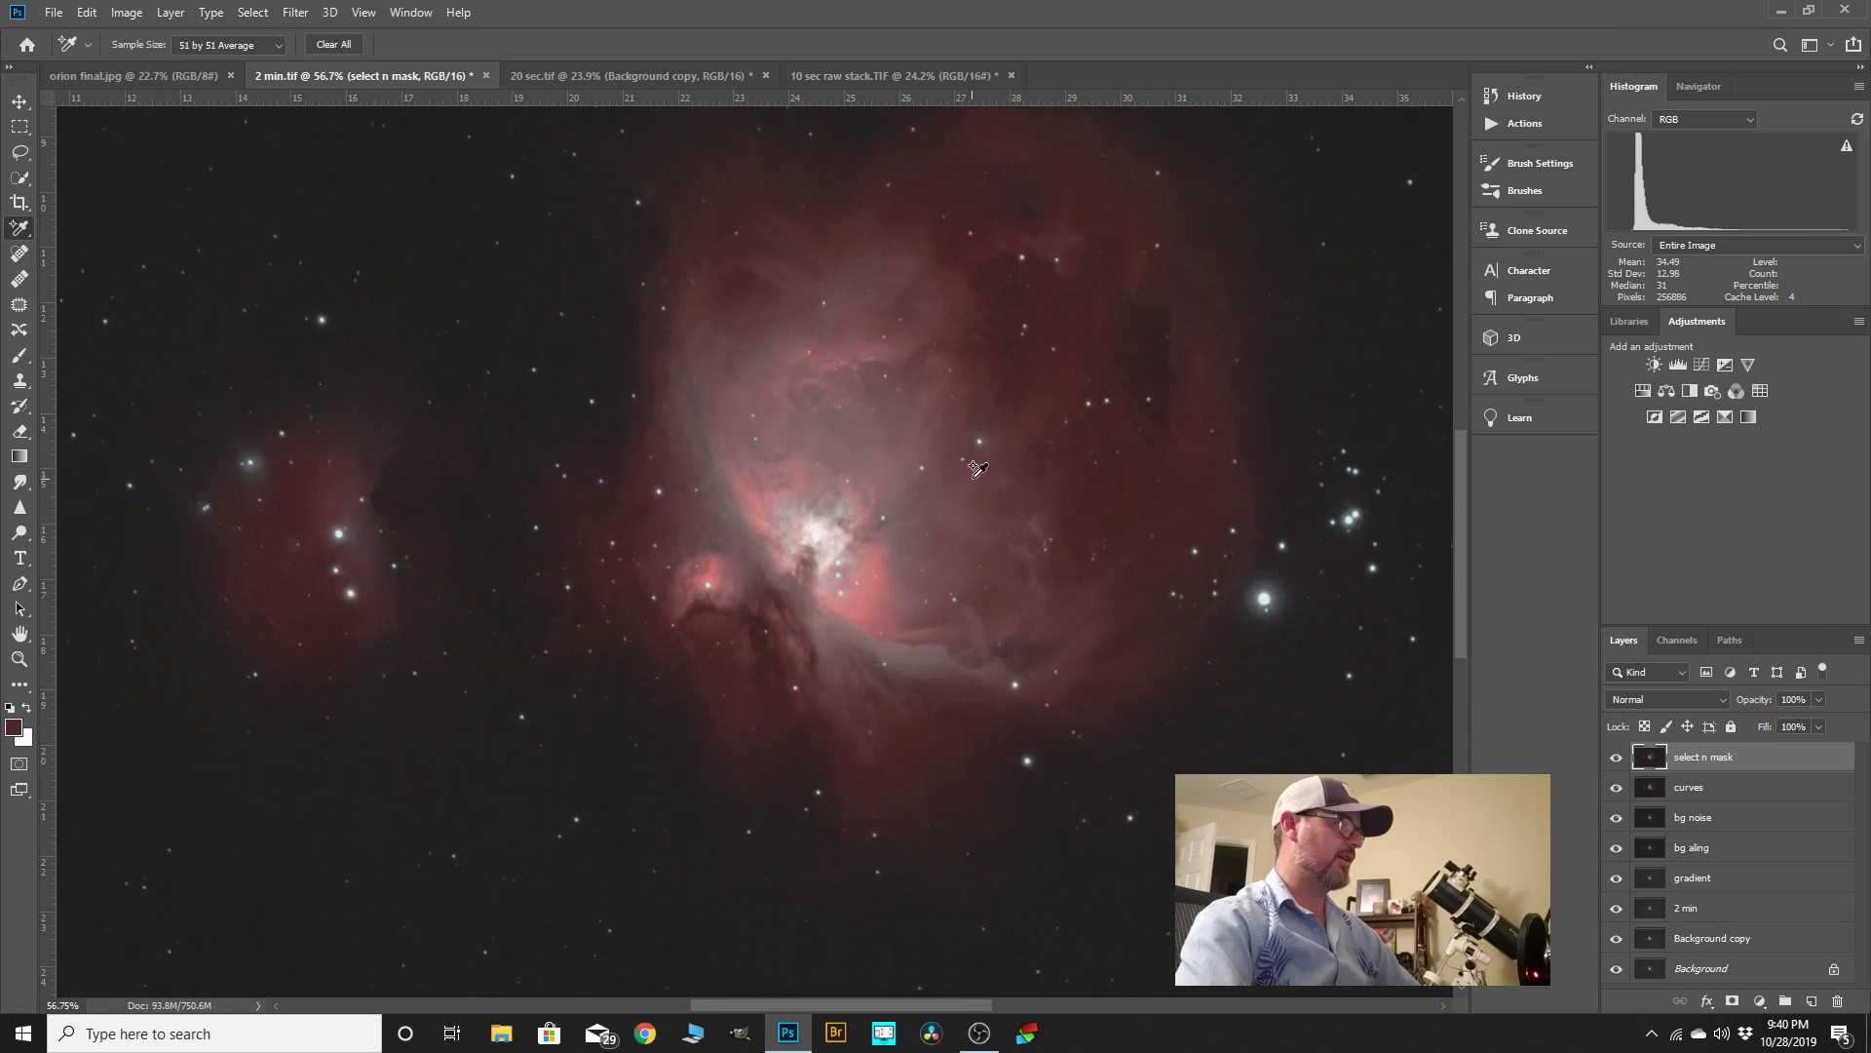
scroll(1066, 455, "down", 1)
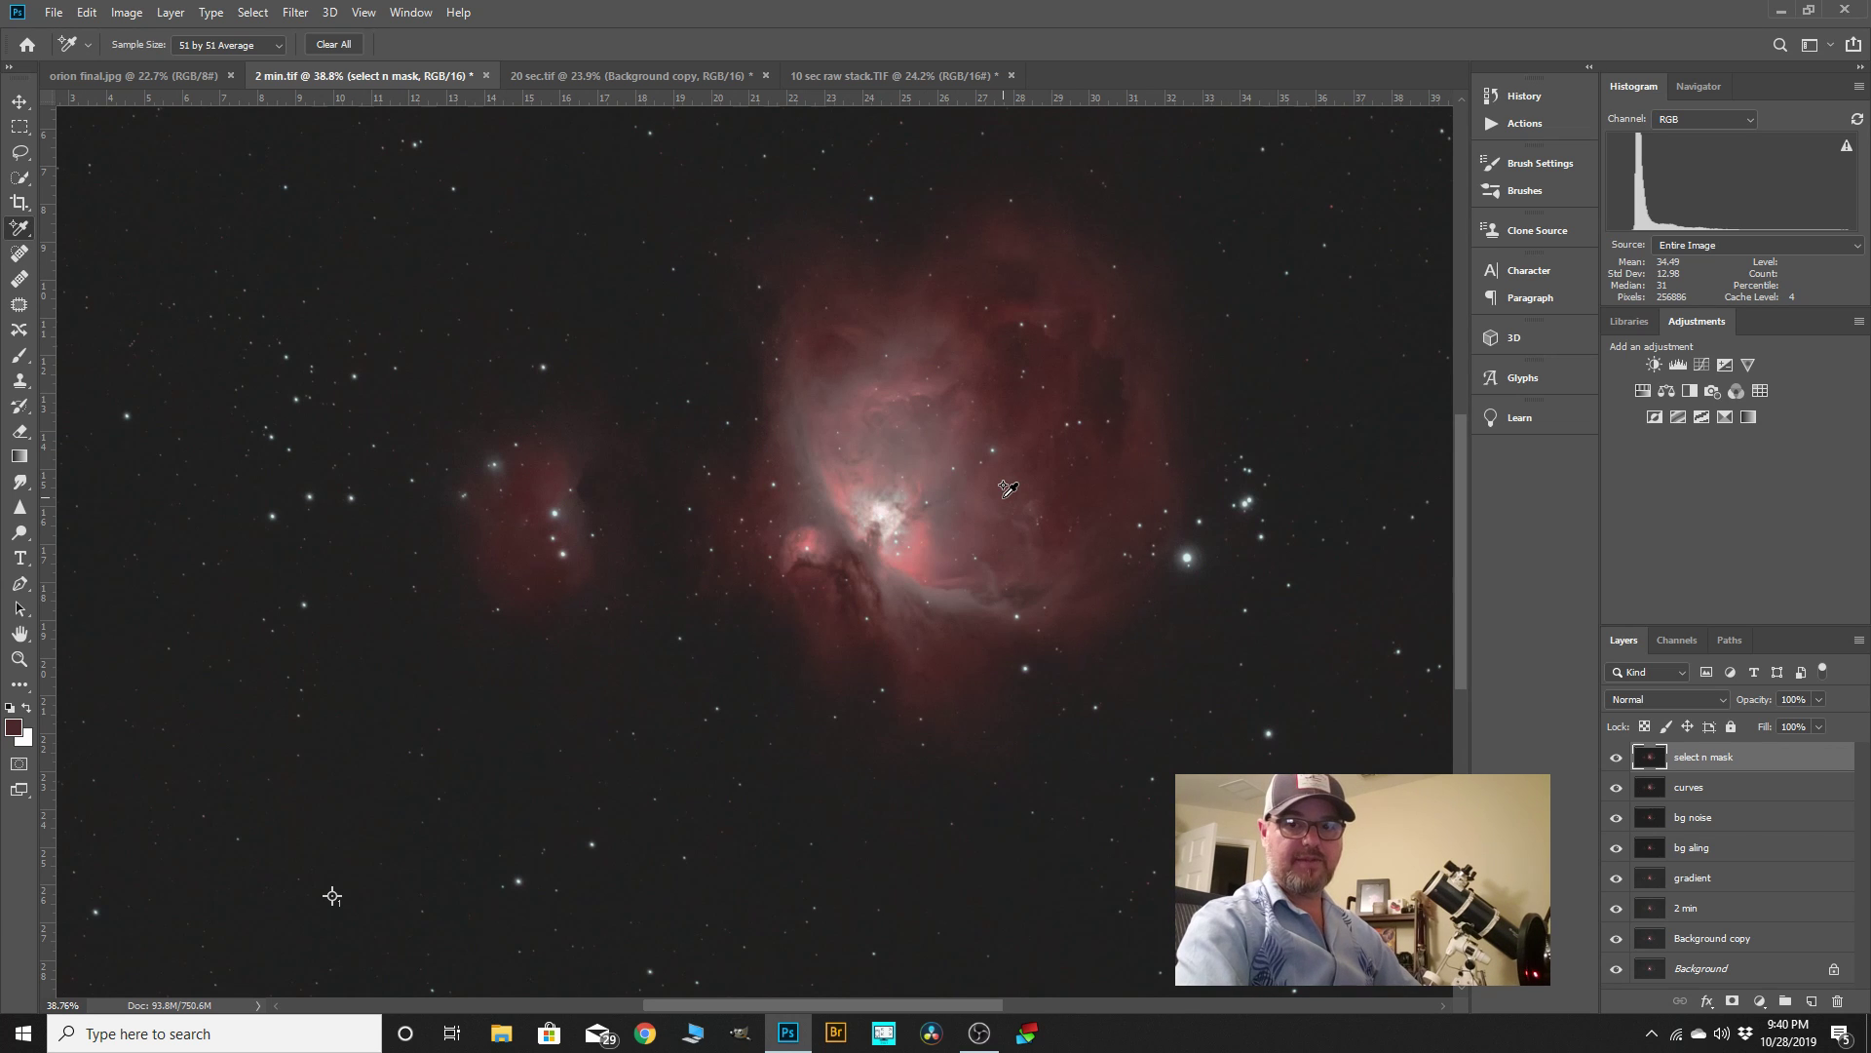
scroll(1008, 487, "down", 5)
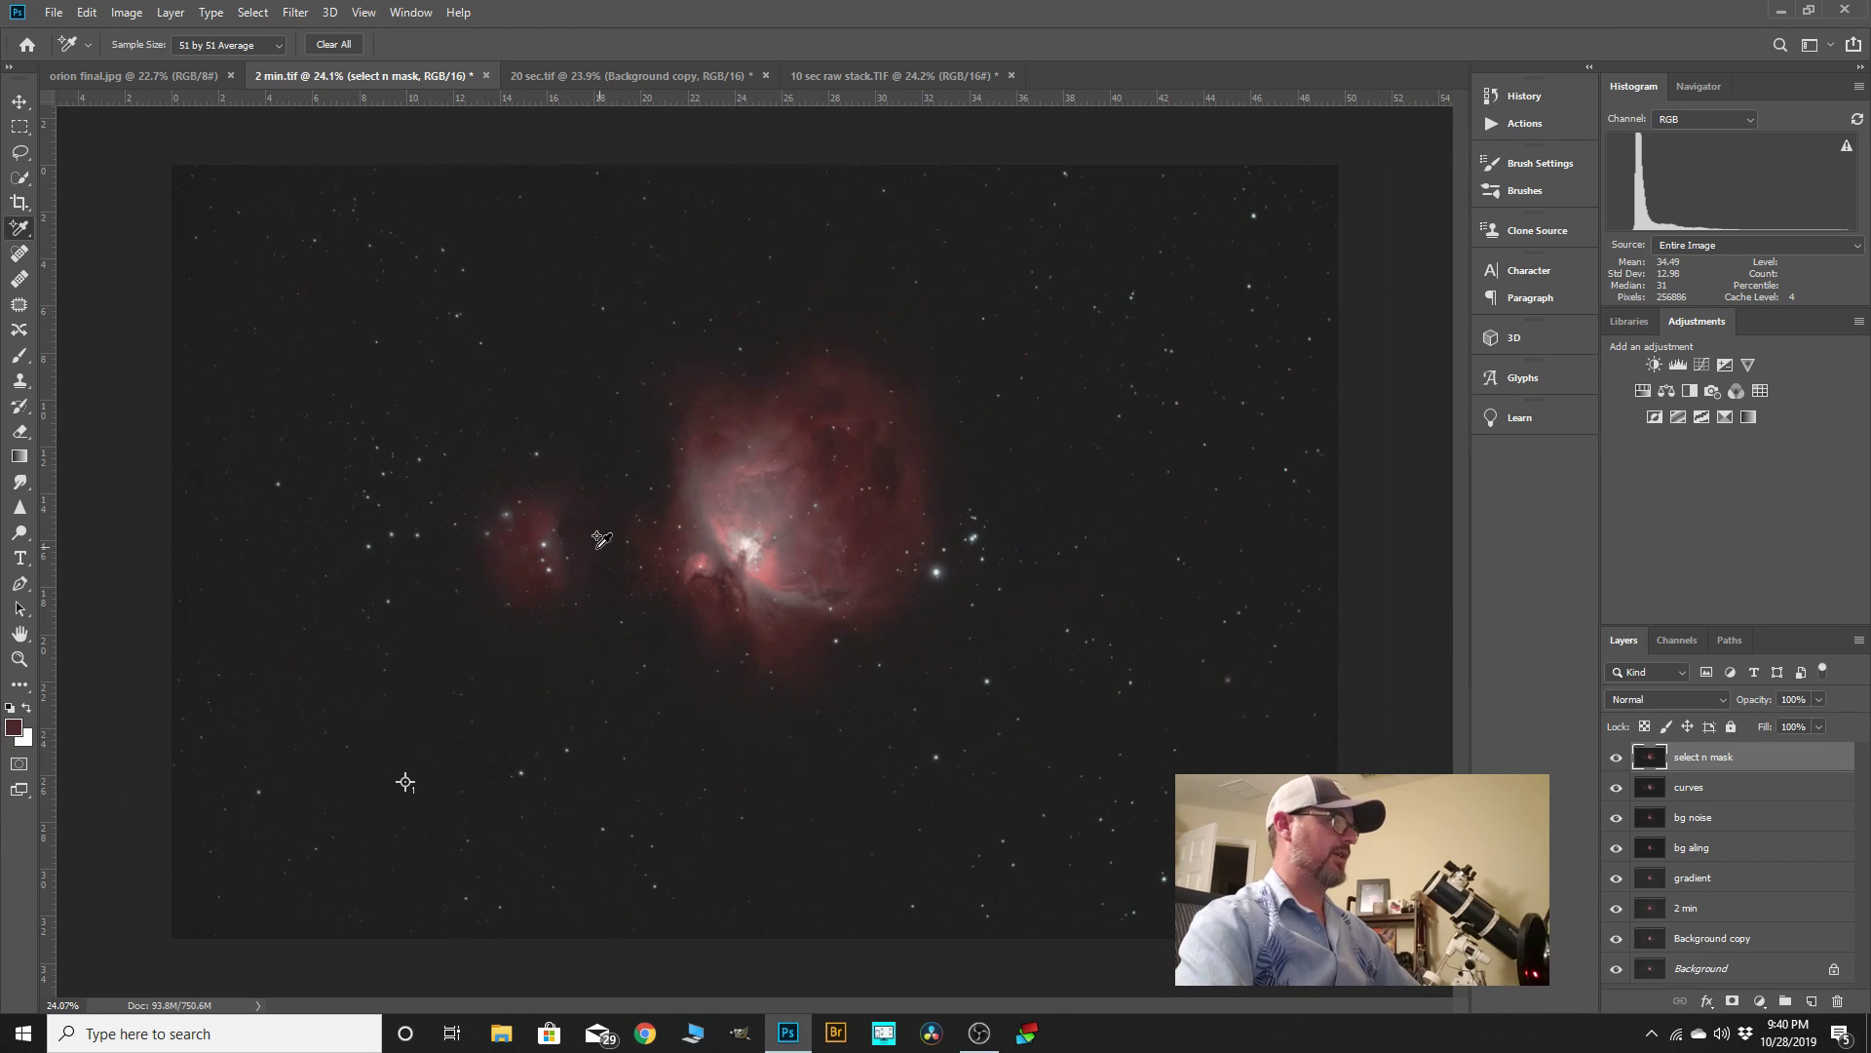
scroll(520, 517, "up", 1)
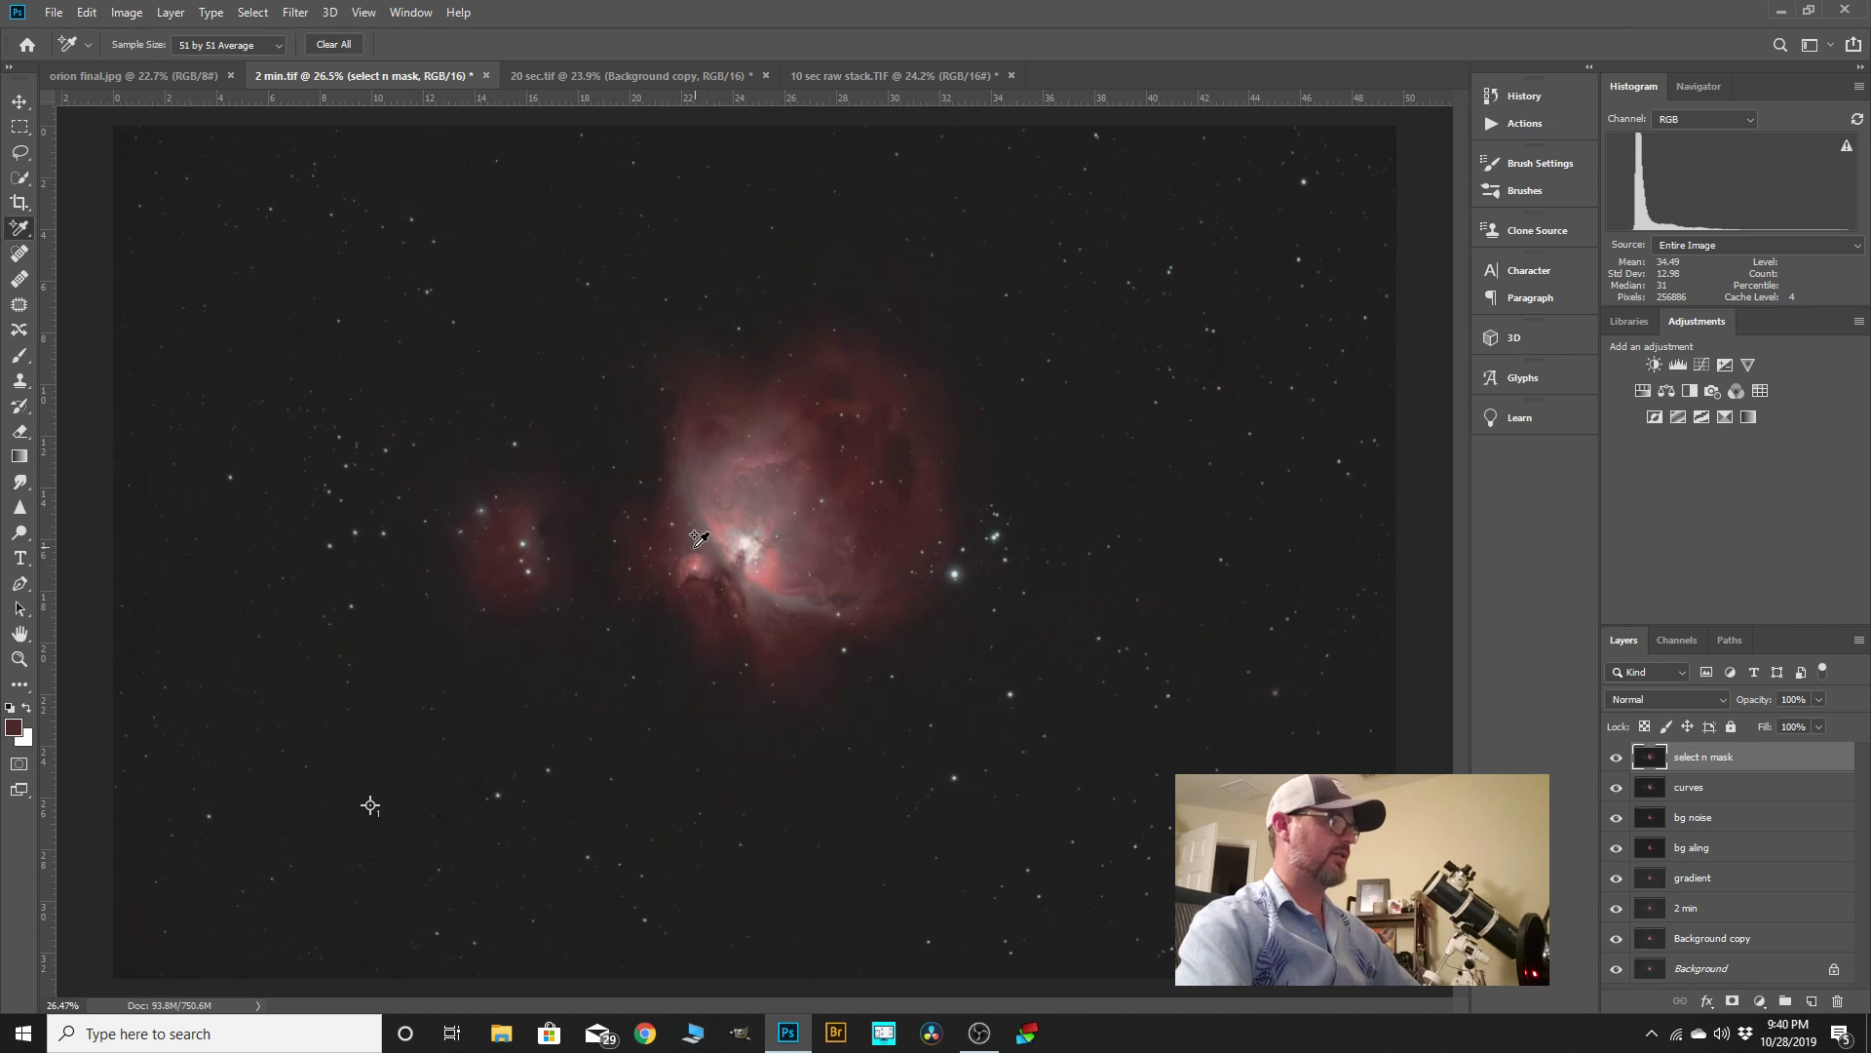
scroll(699, 539, "up", 3)
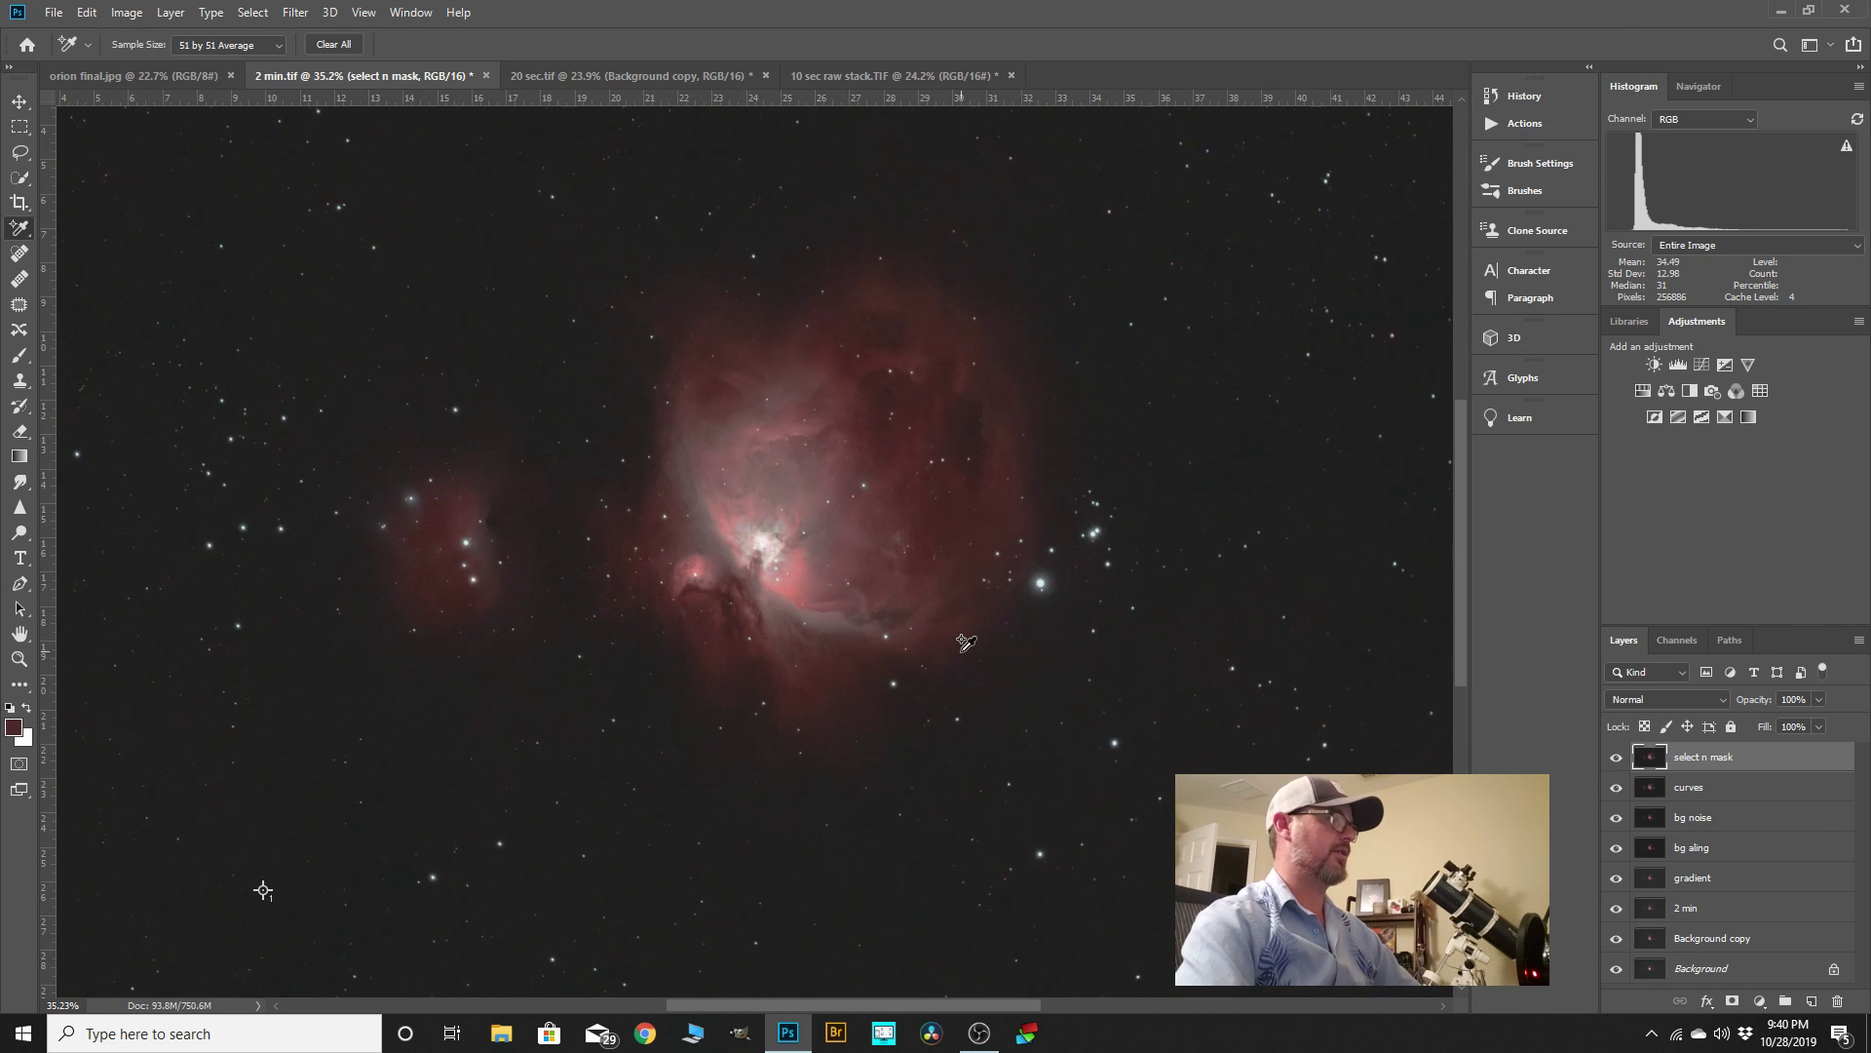
left_click(126, 74)
scroll(667, 489, "up", 1)
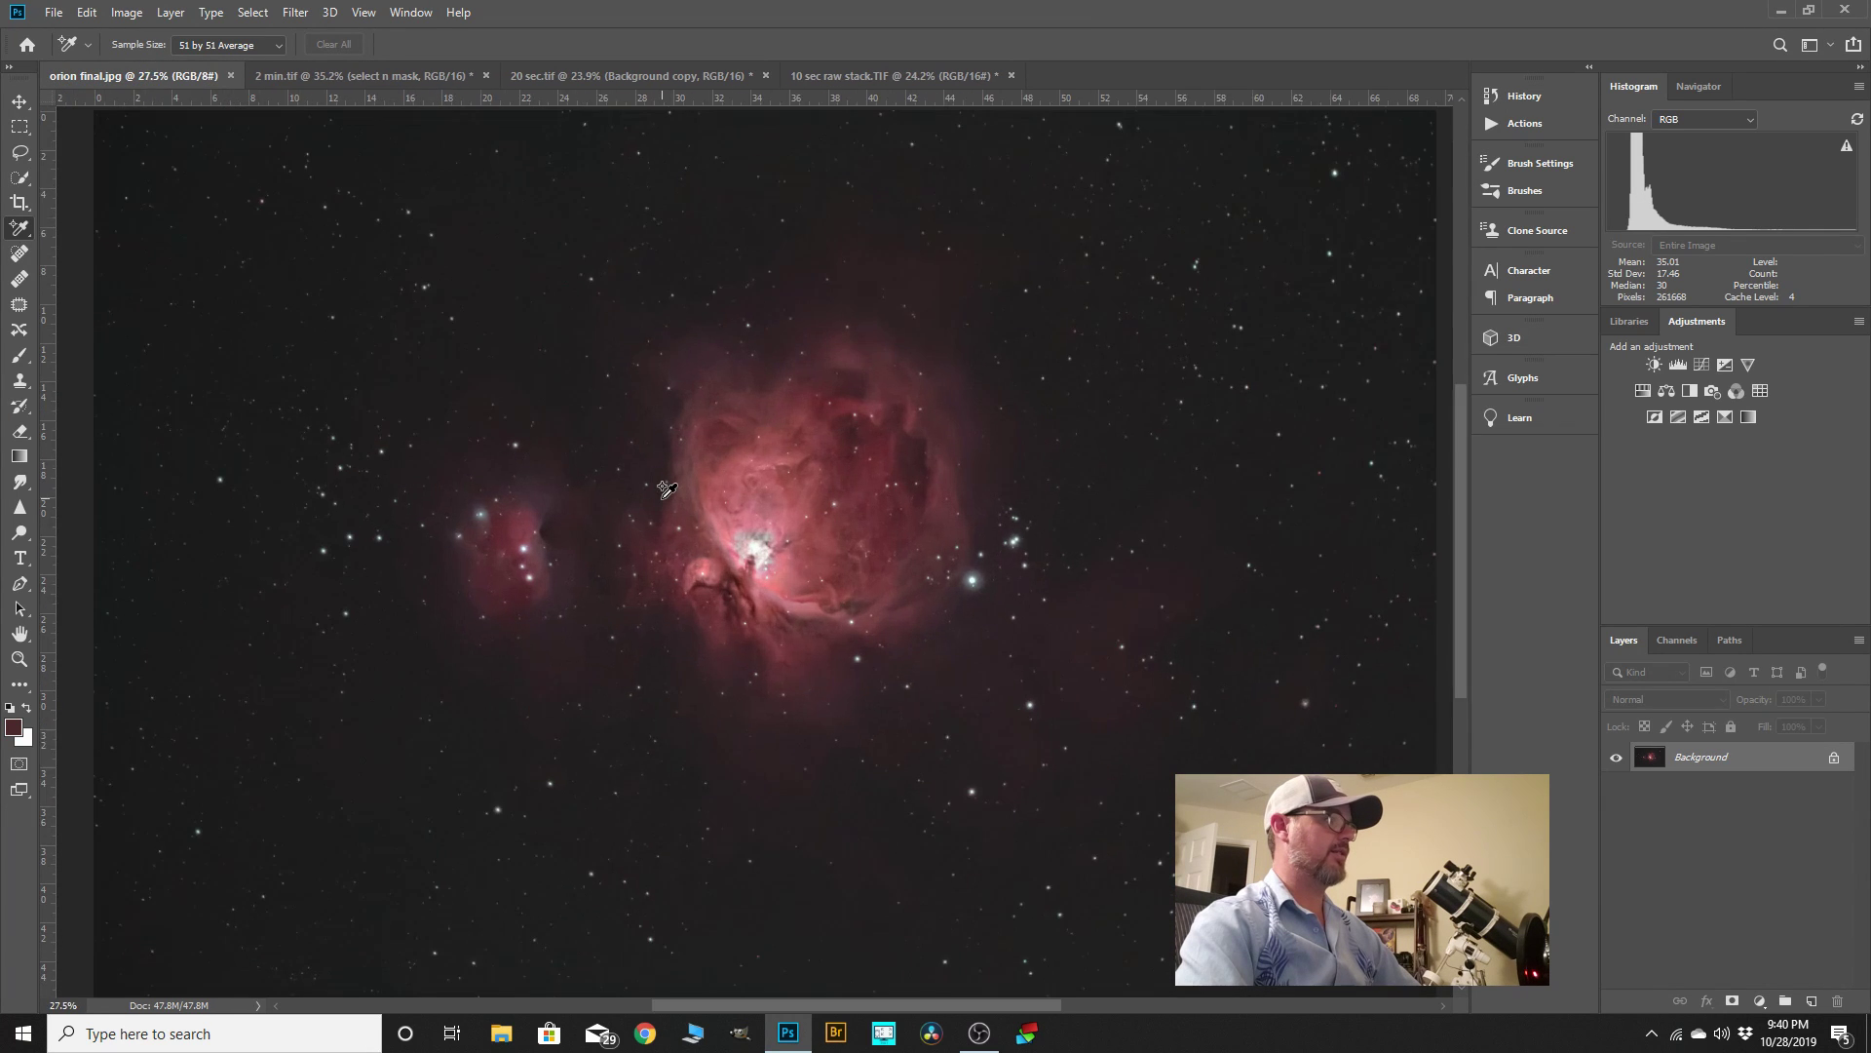
scroll(667, 489, "up", 1)
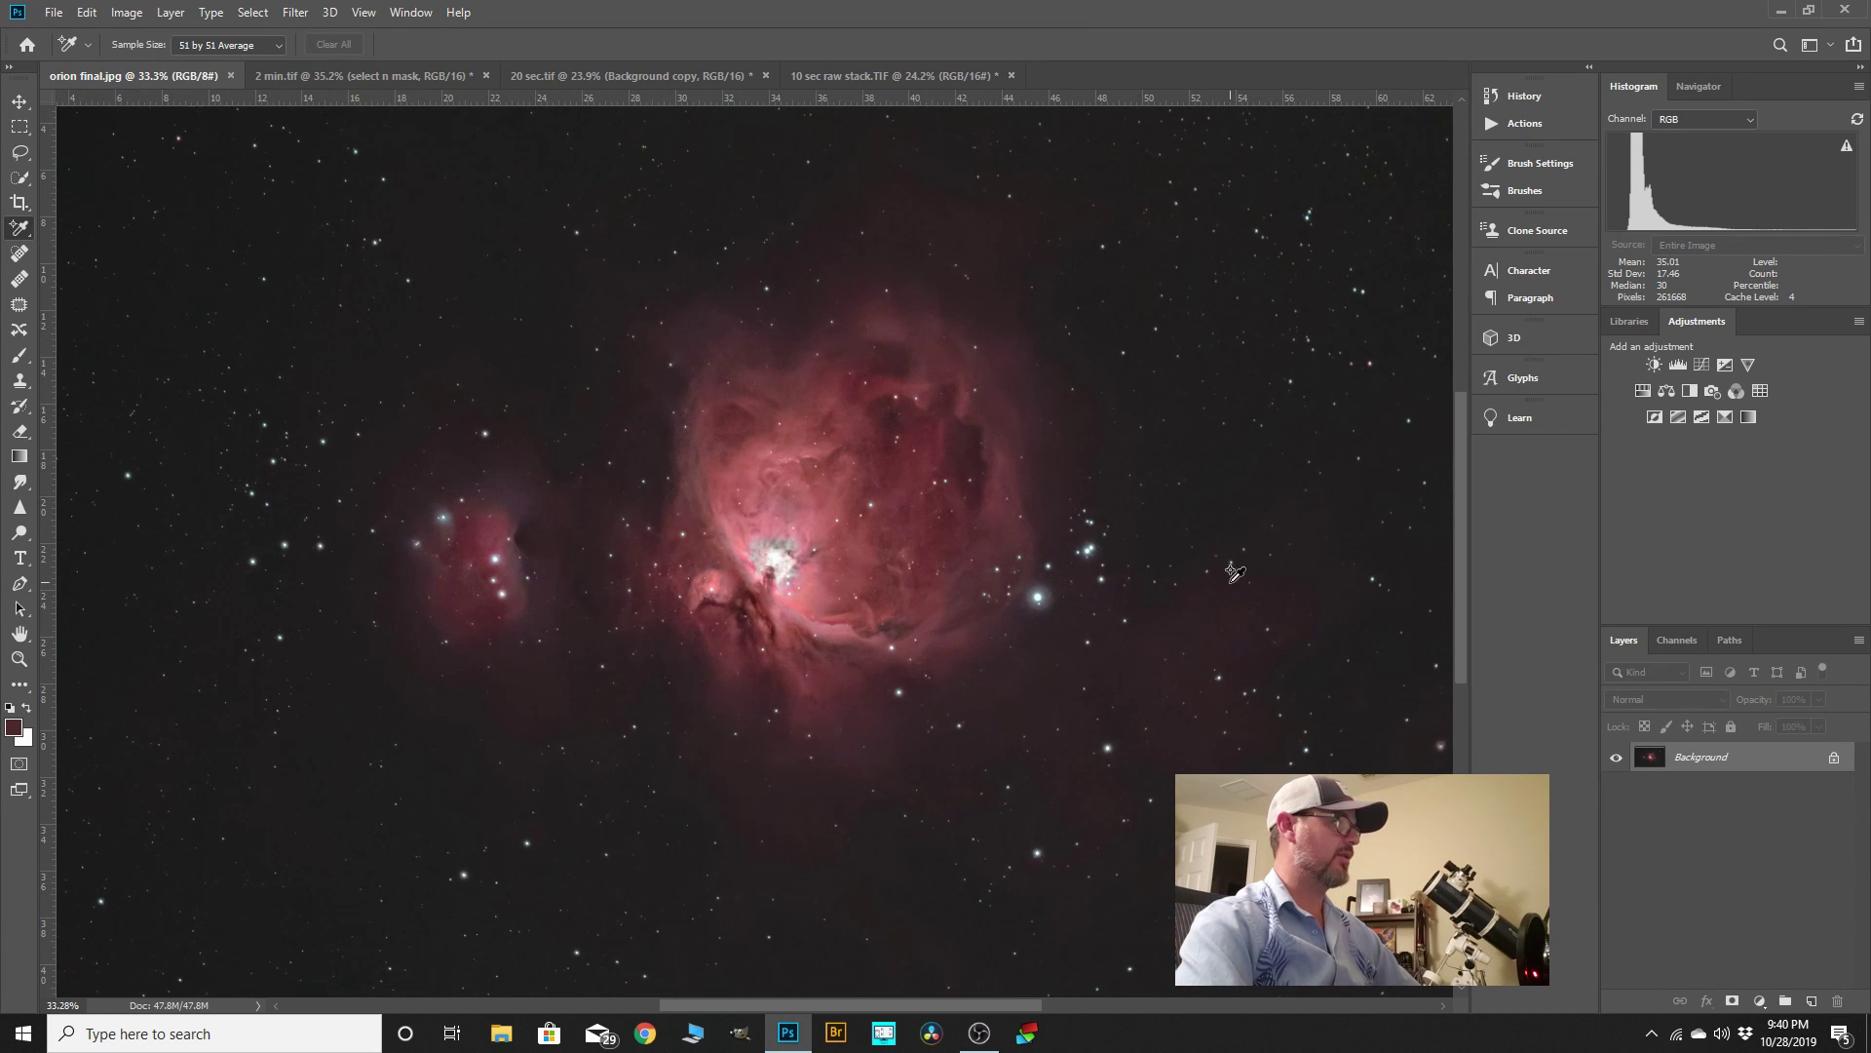
scroll(1027, 553, "up", 2)
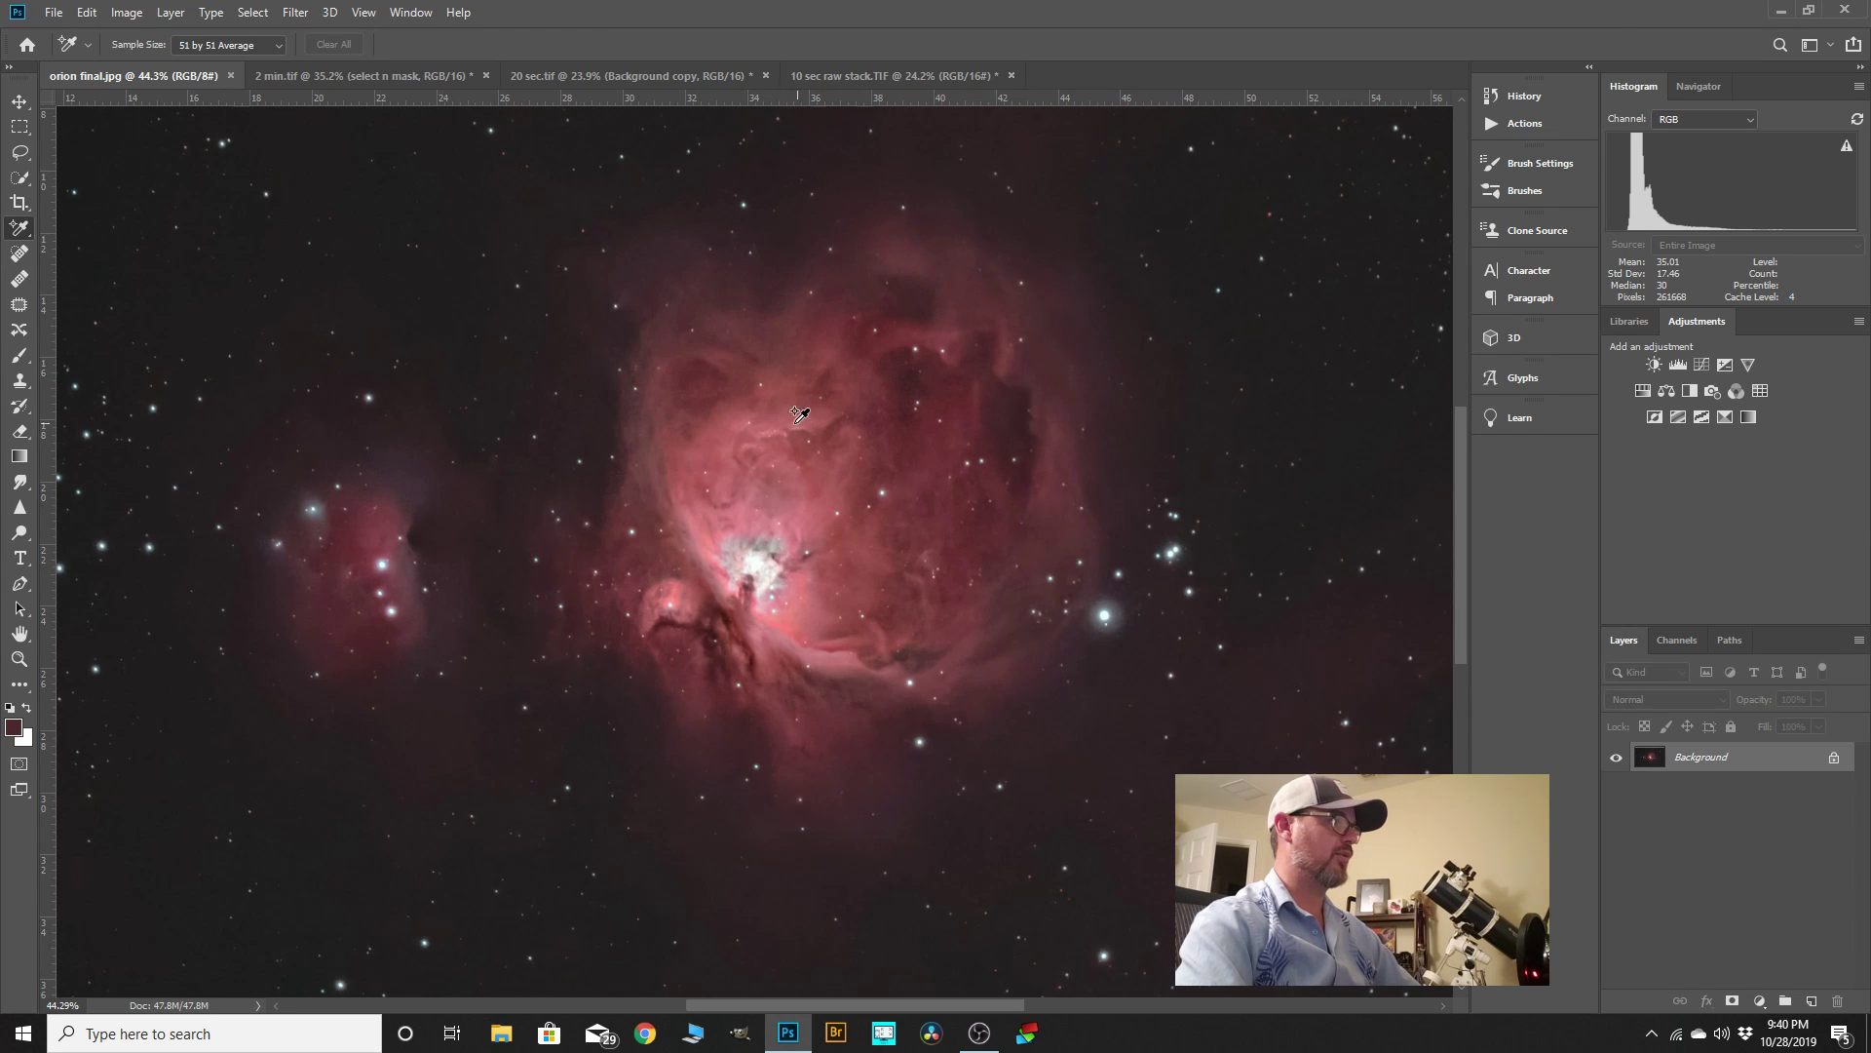
scroll(1162, 541, "down", 1)
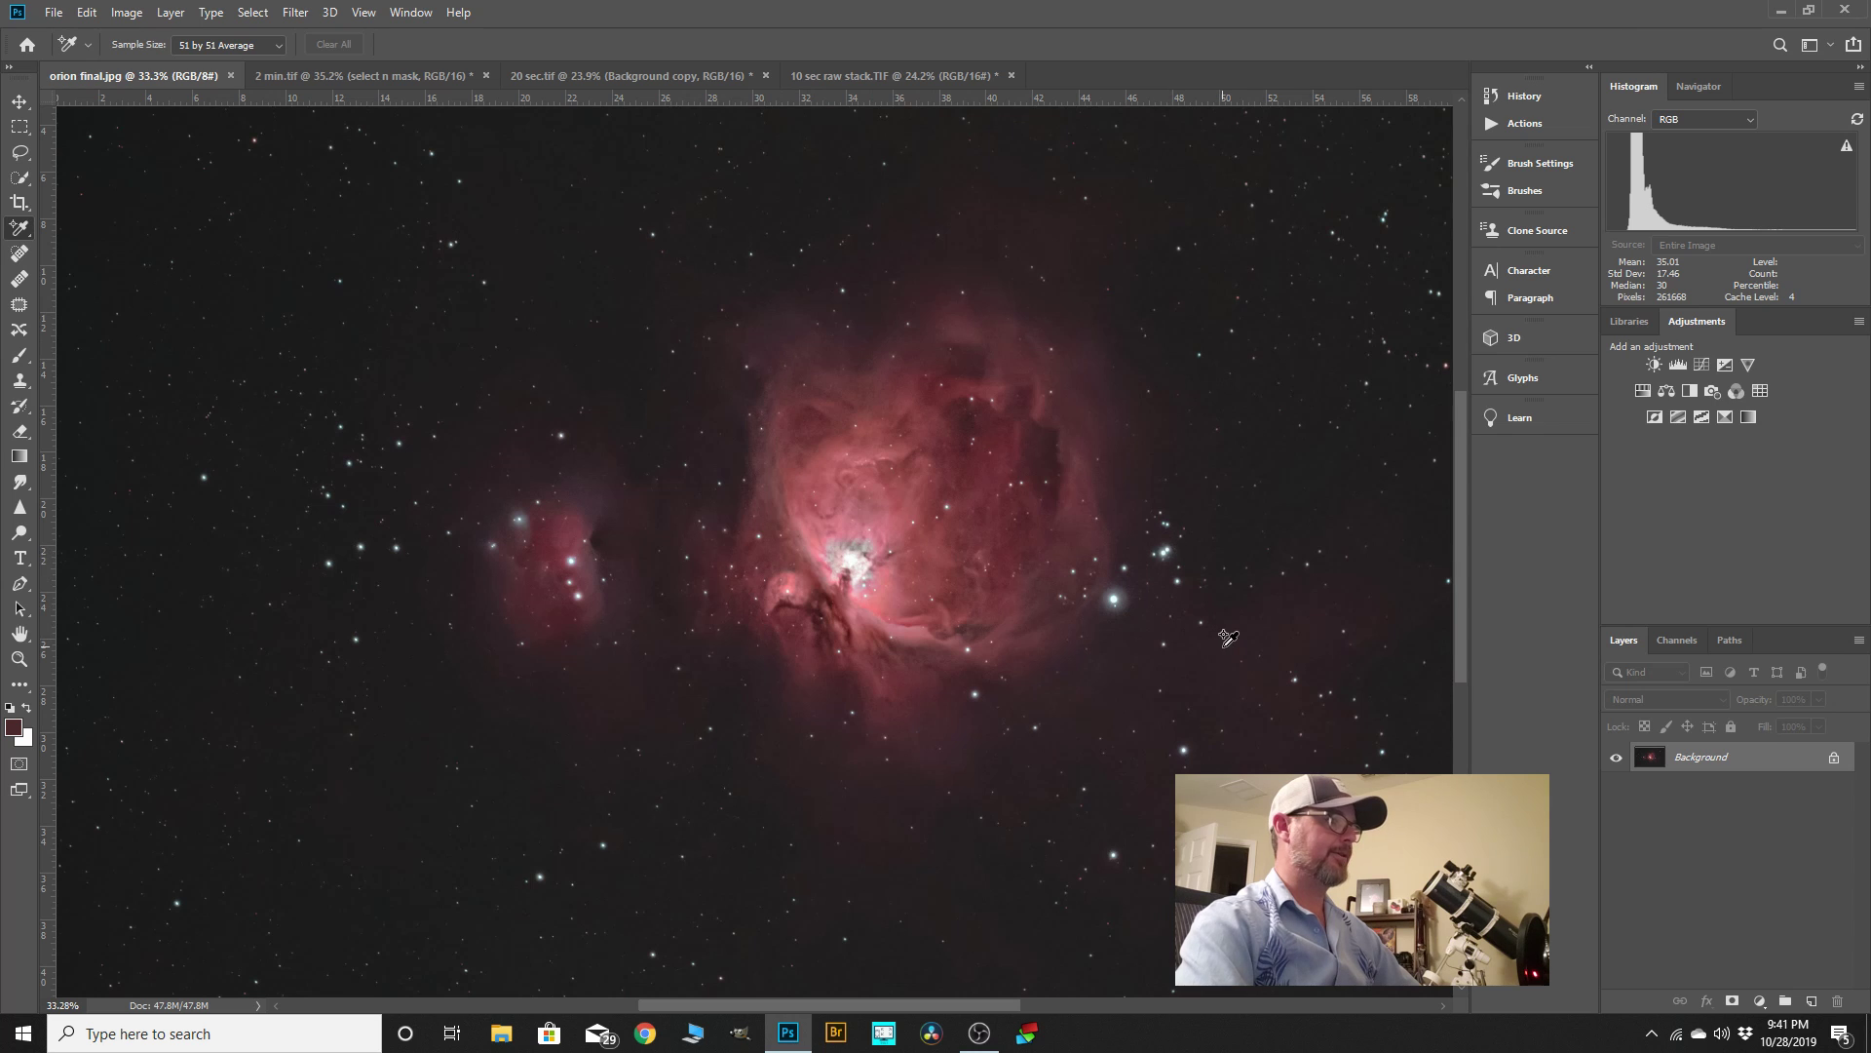
- In 2 min.tif, duplicate the select n mask layer and rename the copy "local contrast"
left_click(330, 82)
scroll(1035, 554, "down", 1)
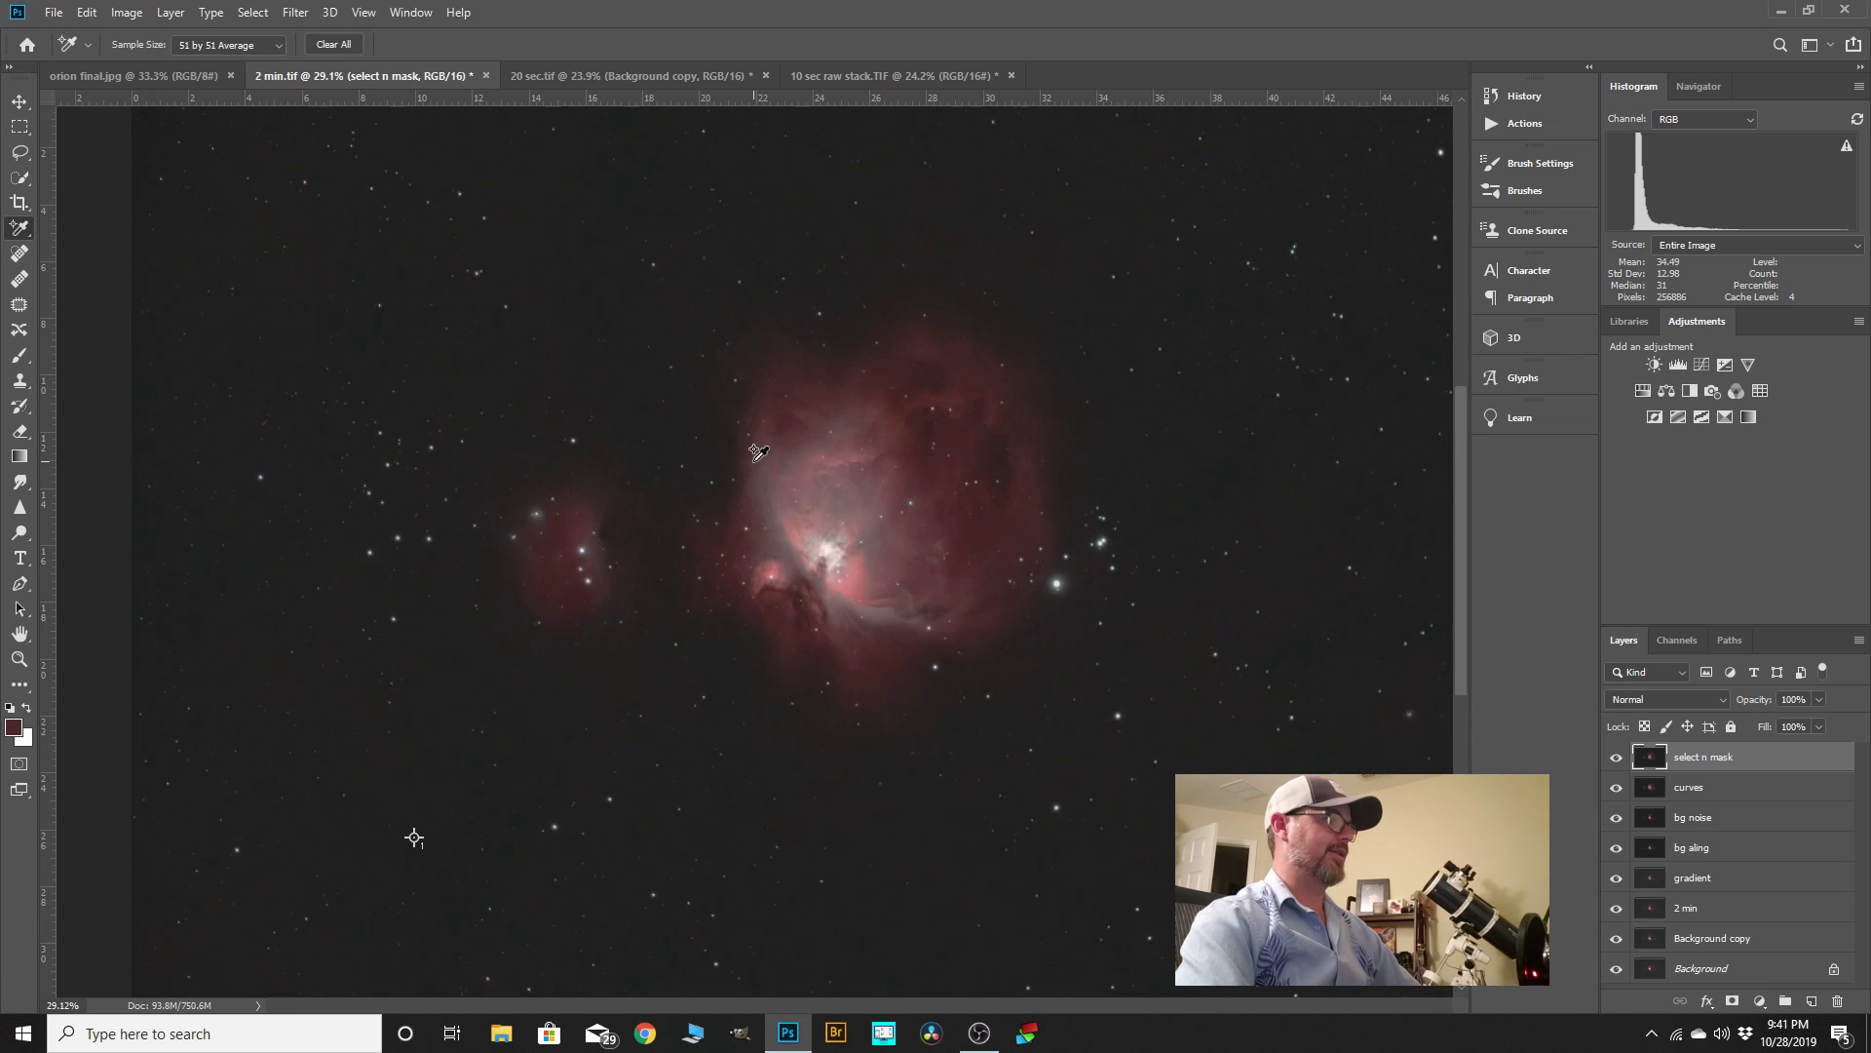
scroll(858, 599, "down", 1)
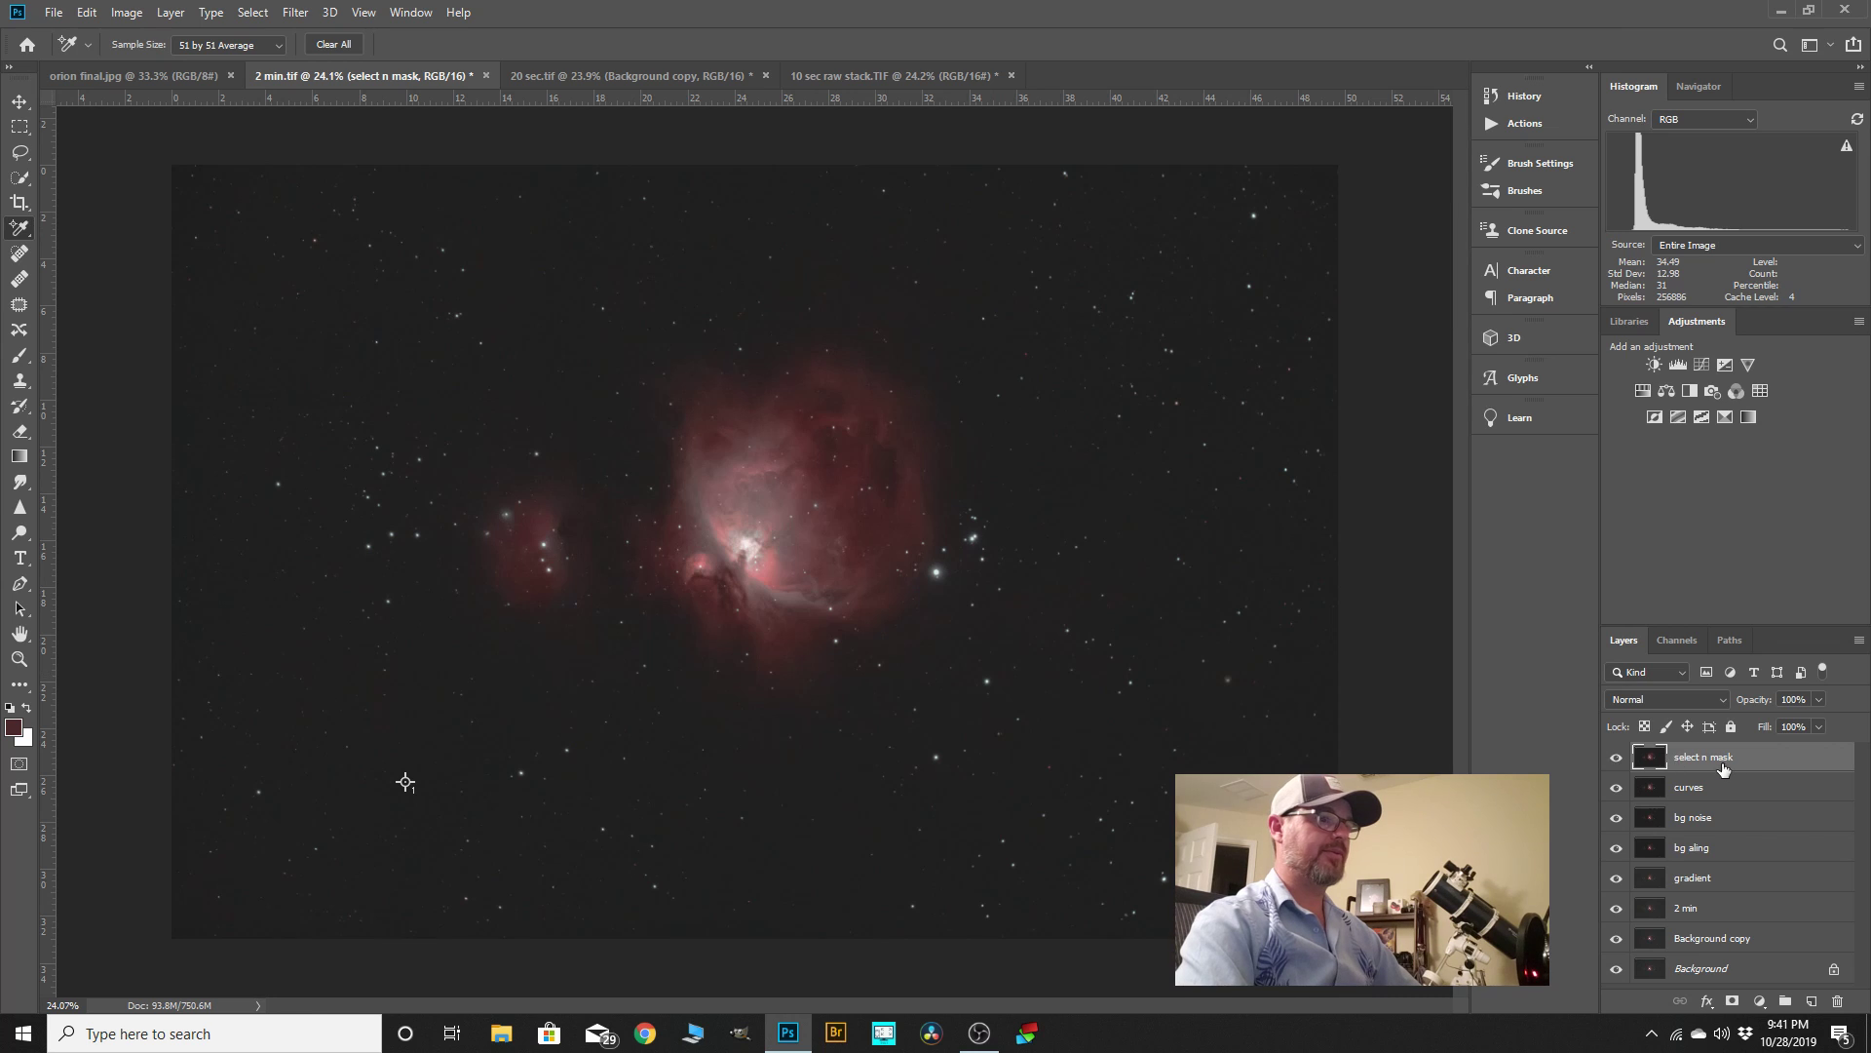
left_click_drag(1723, 768, 1811, 1001)
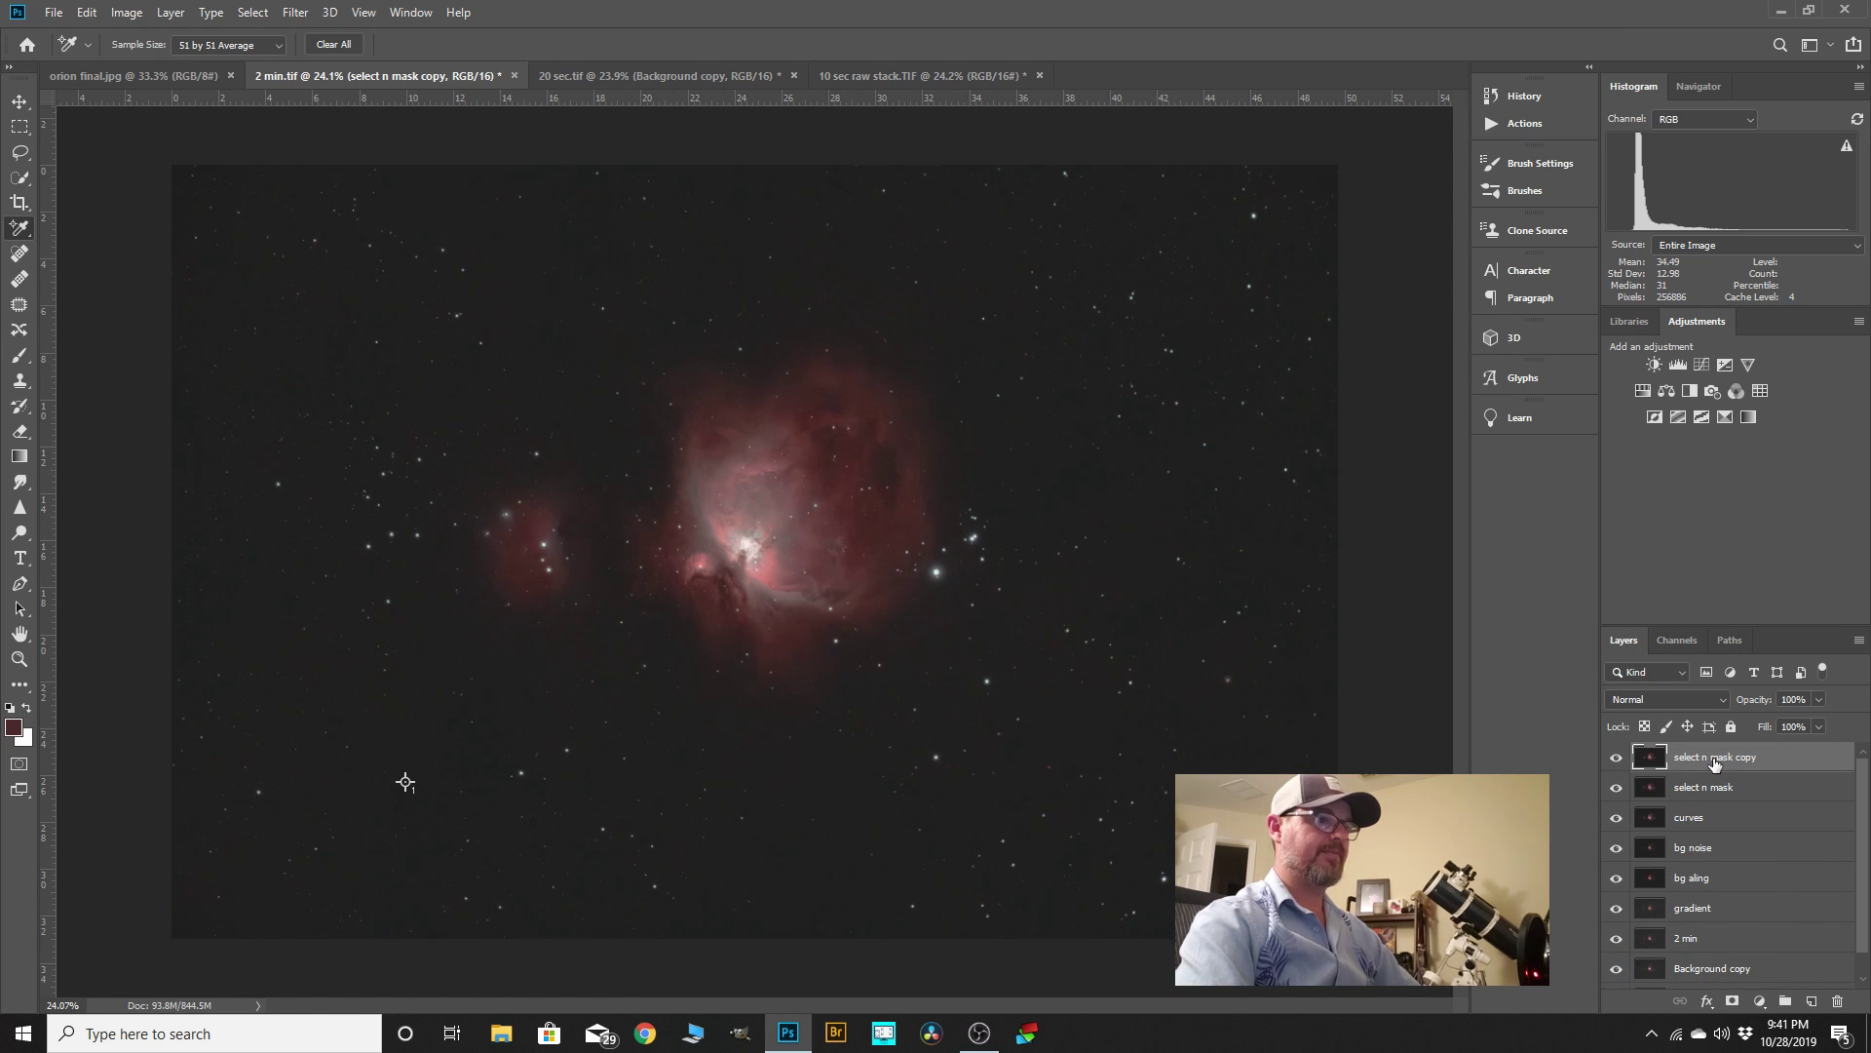
double_click(1715, 757)
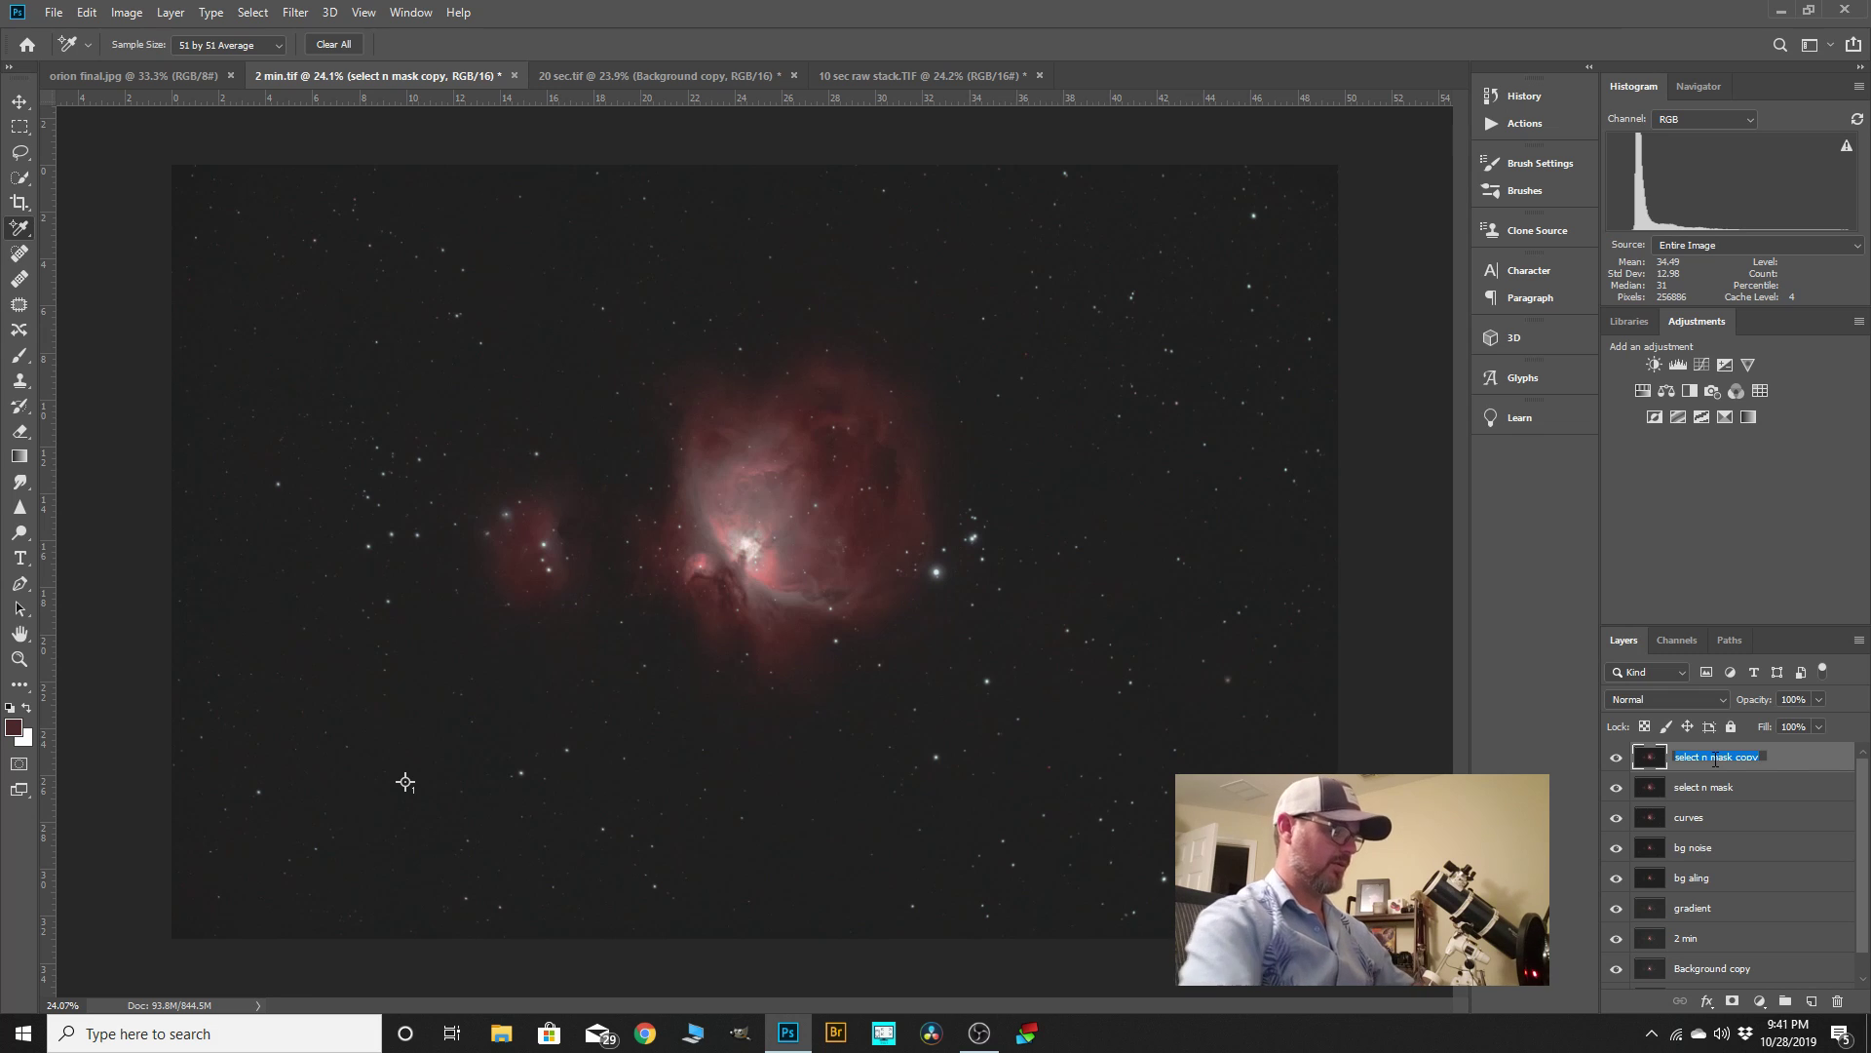
type("lod")
type("al con")
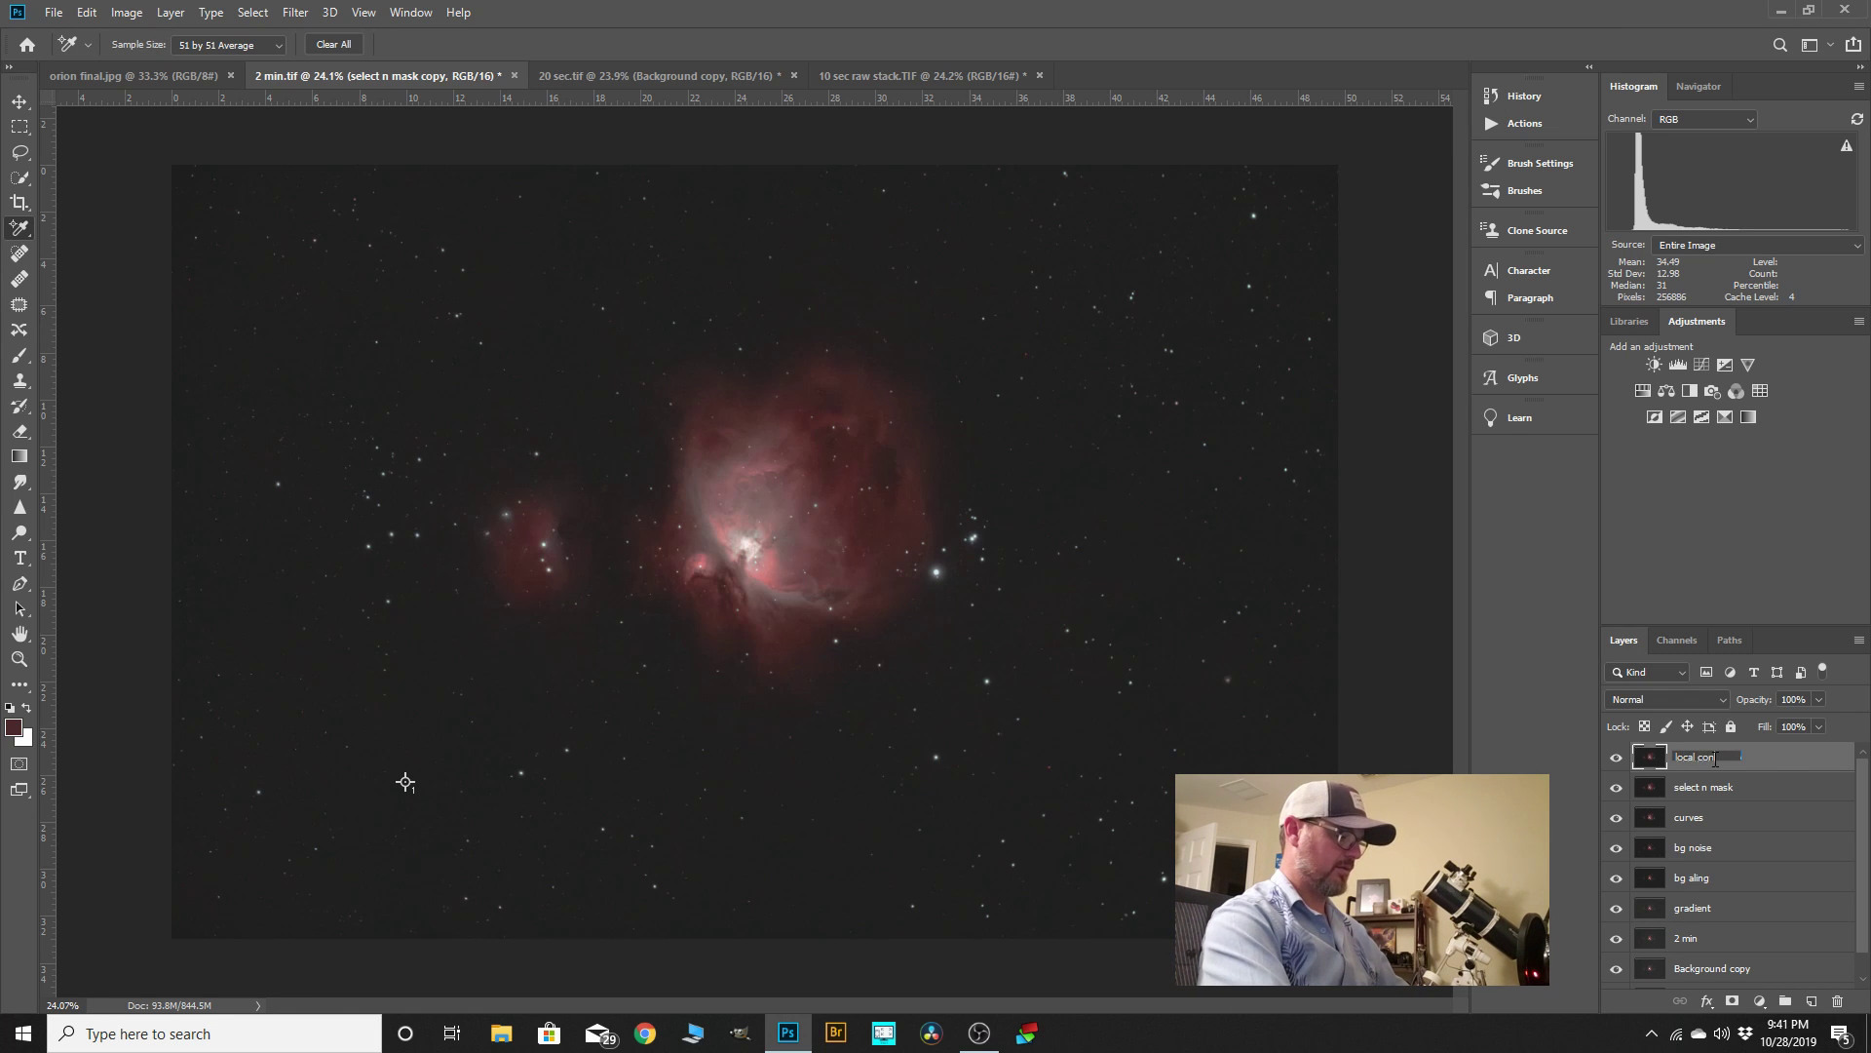
type("trast")
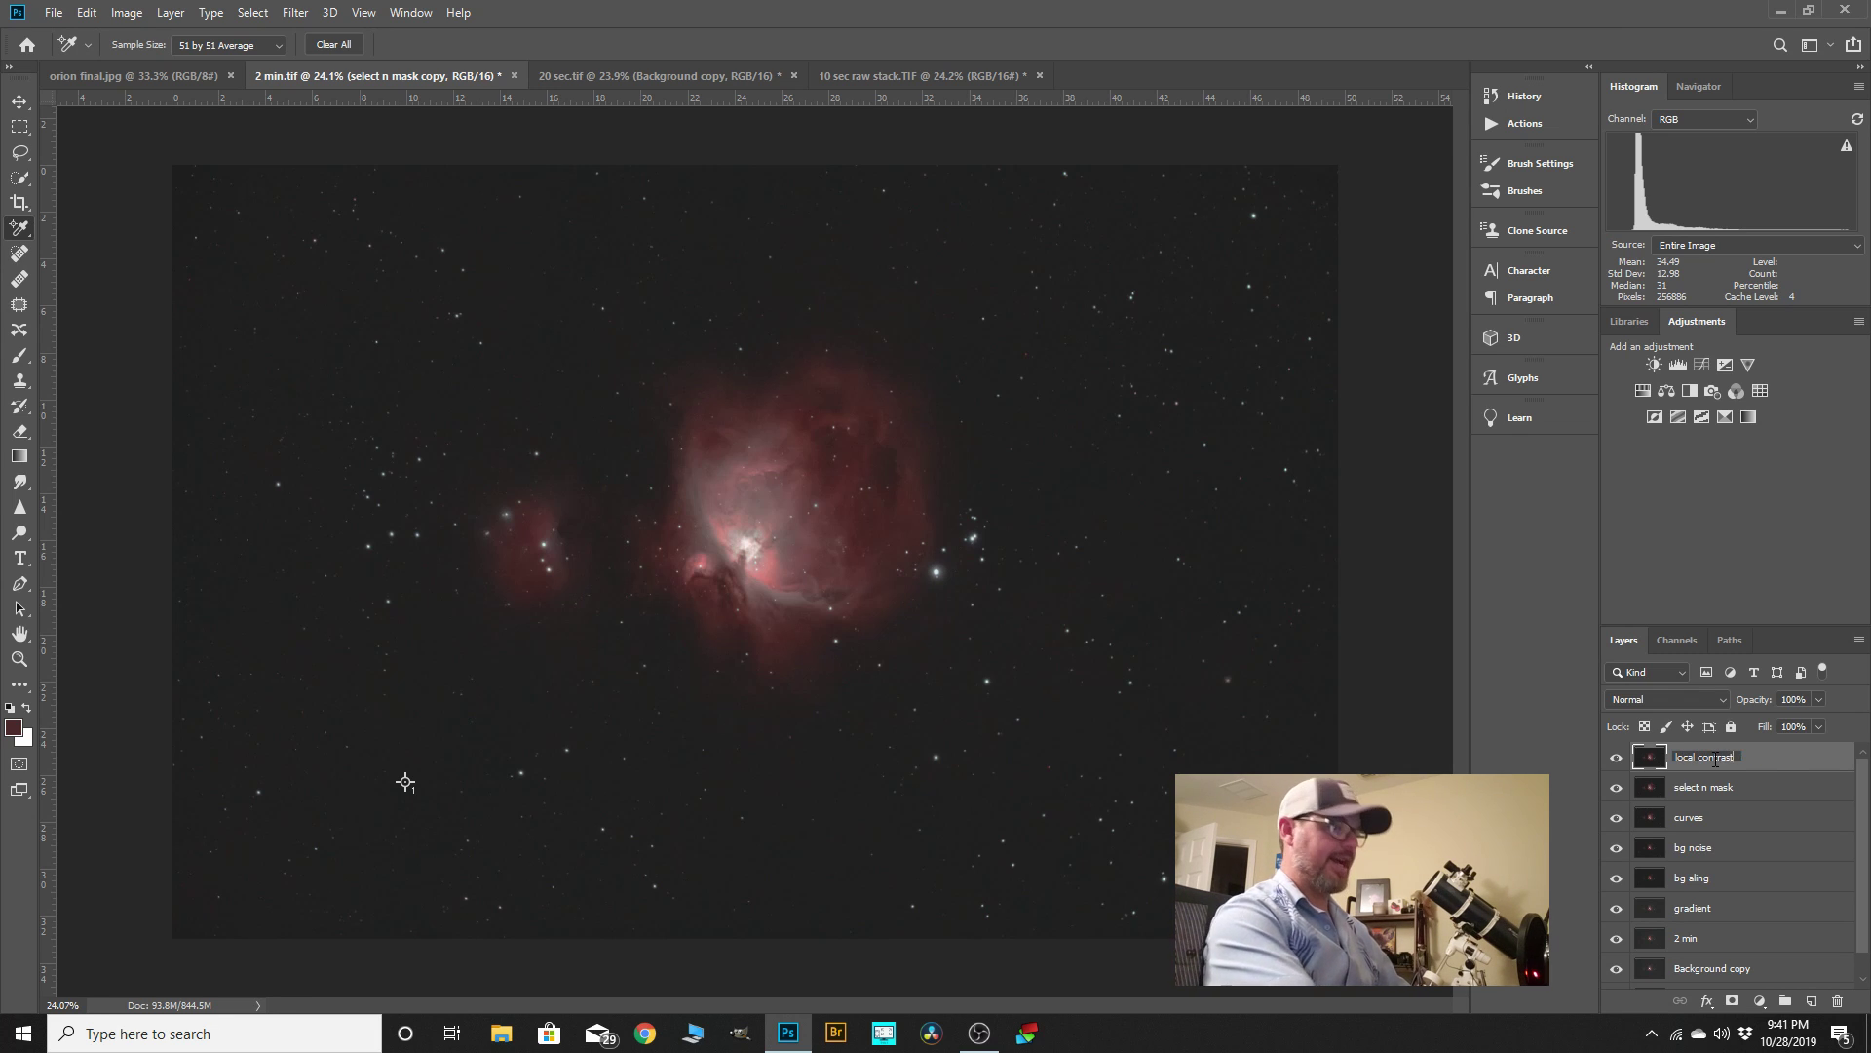
key("Return")
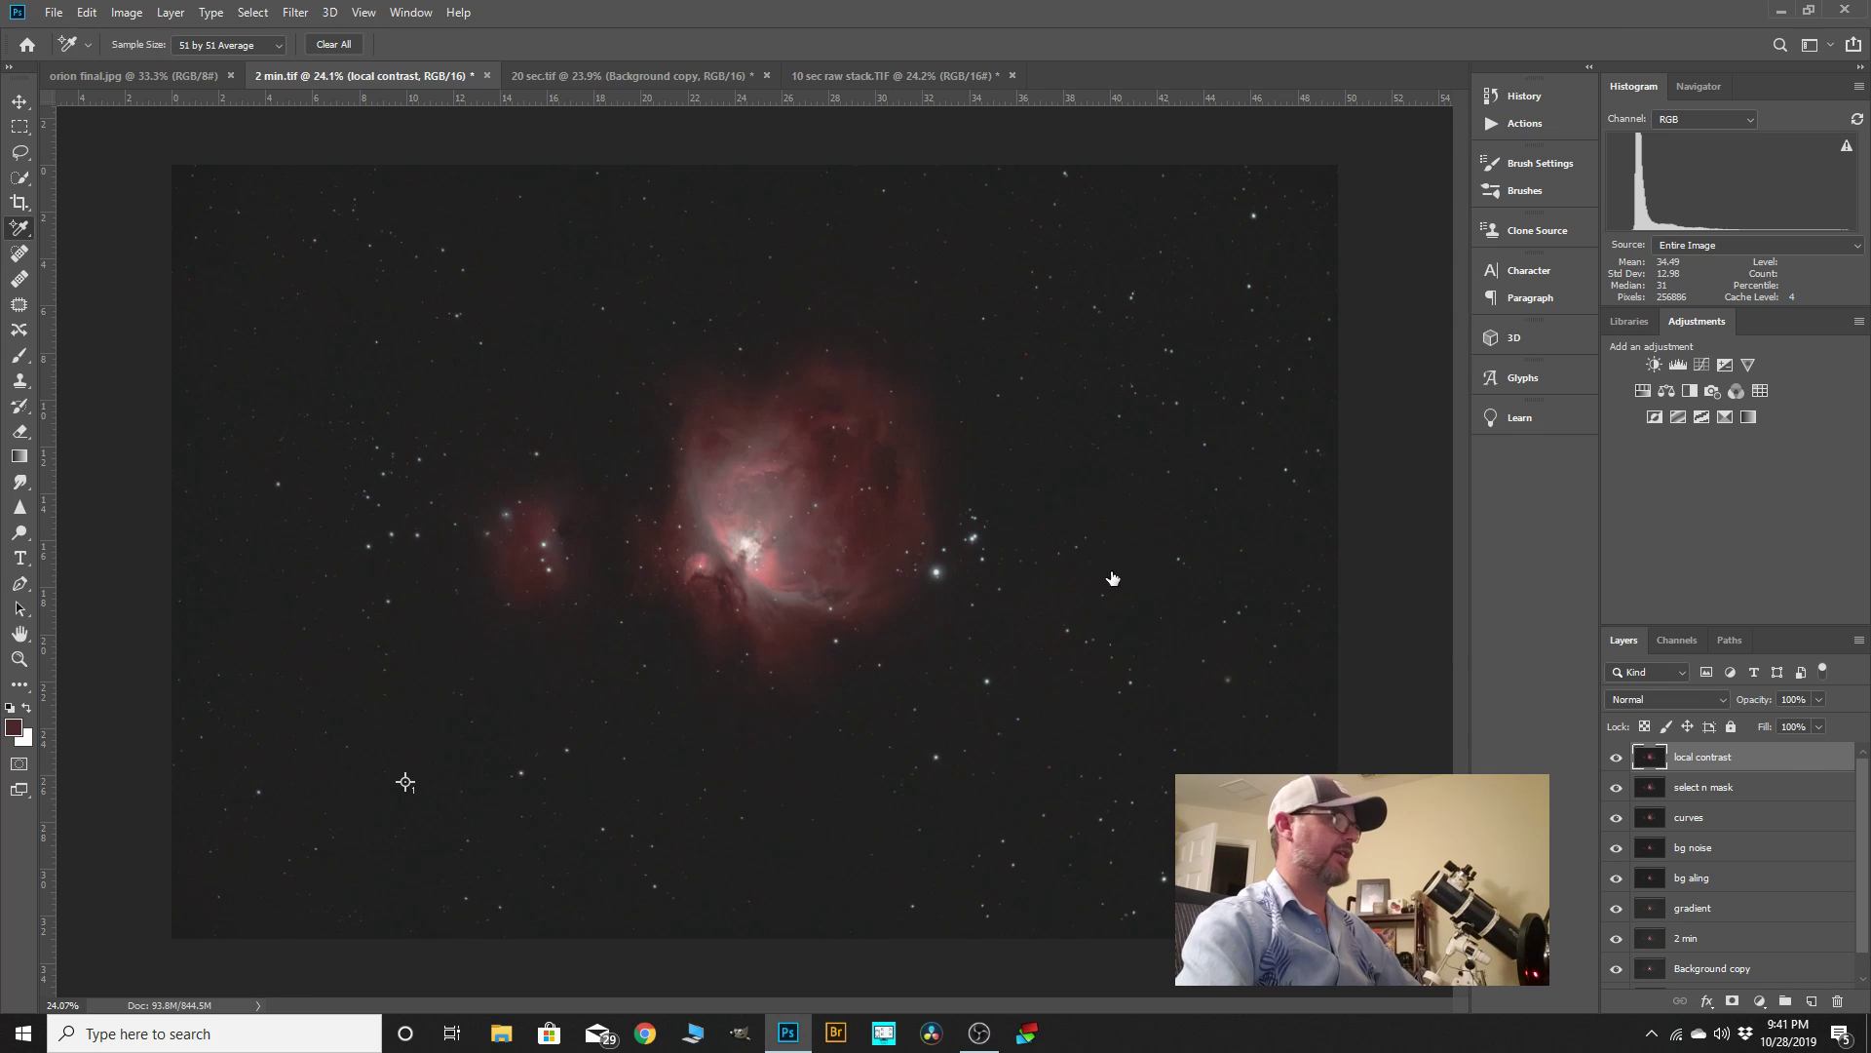
- Raise the black point of the local contrast layer slightly with Levels, and compare the image before and after the change
left_click(137, 15)
mouse_move(156, 64)
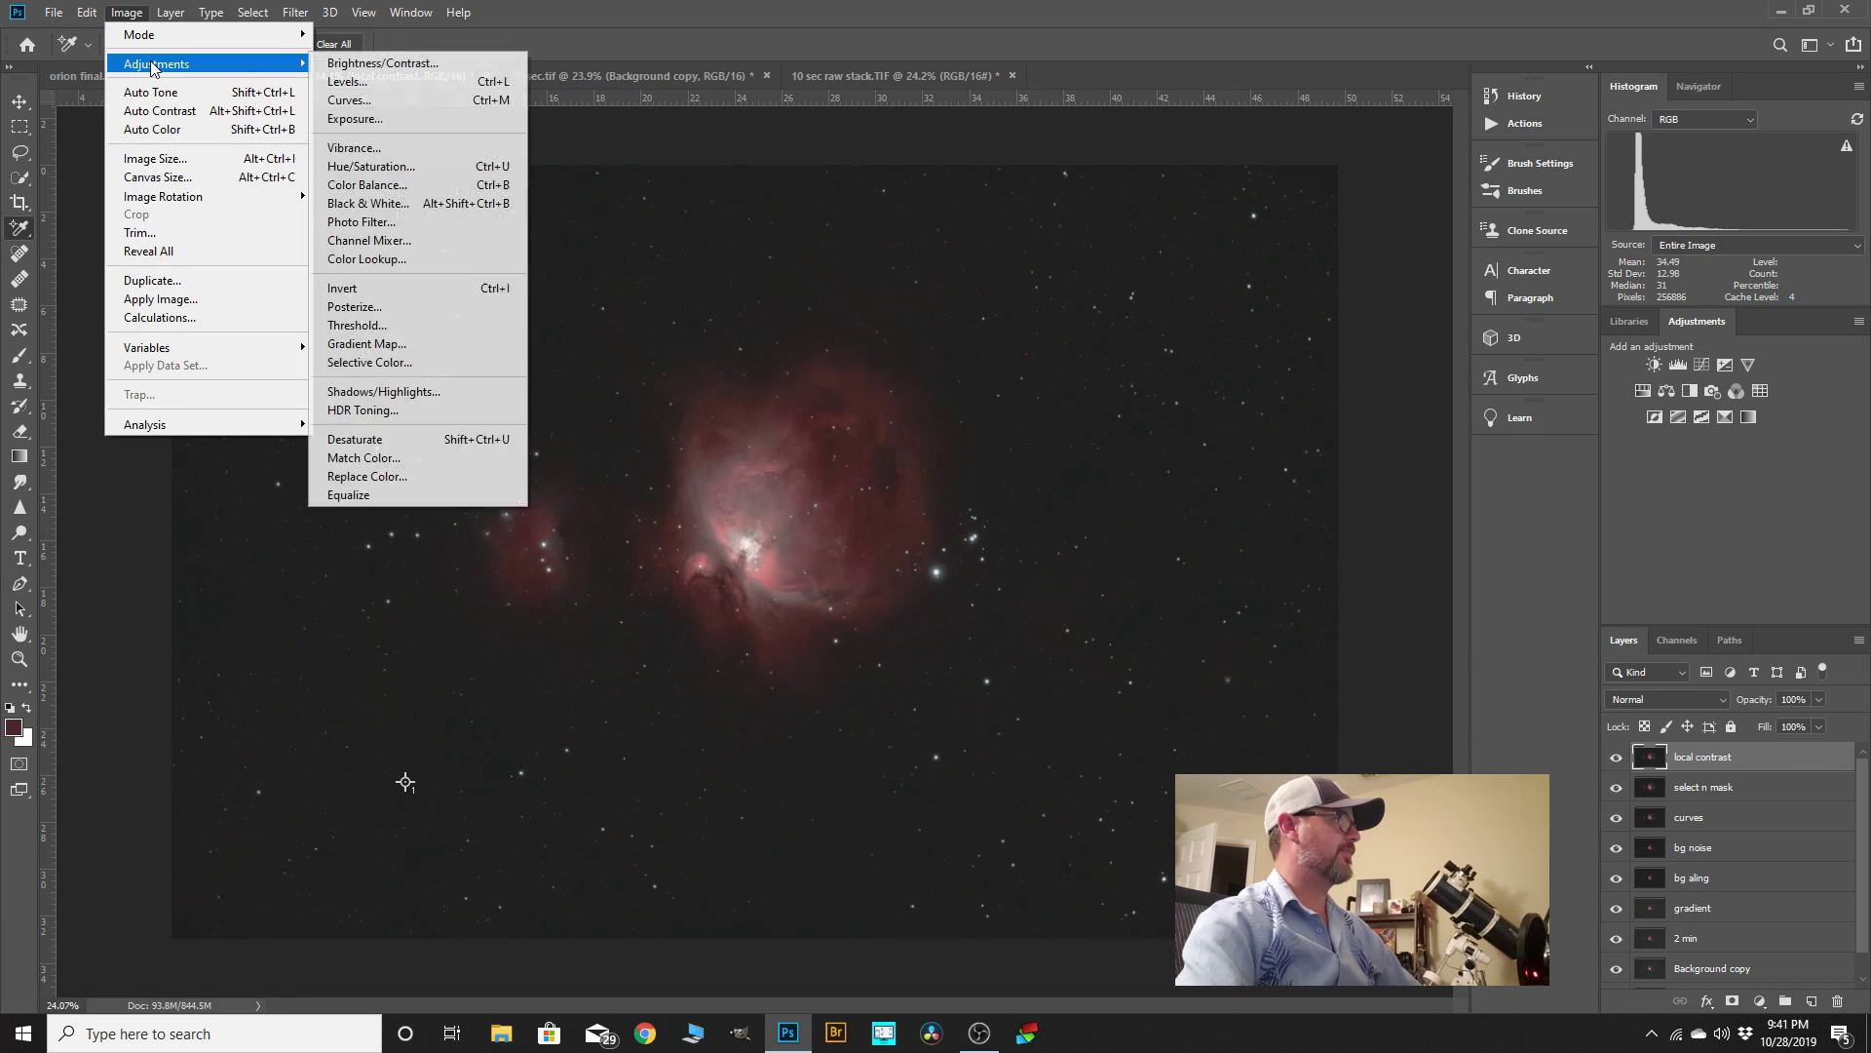
left_click(341, 82)
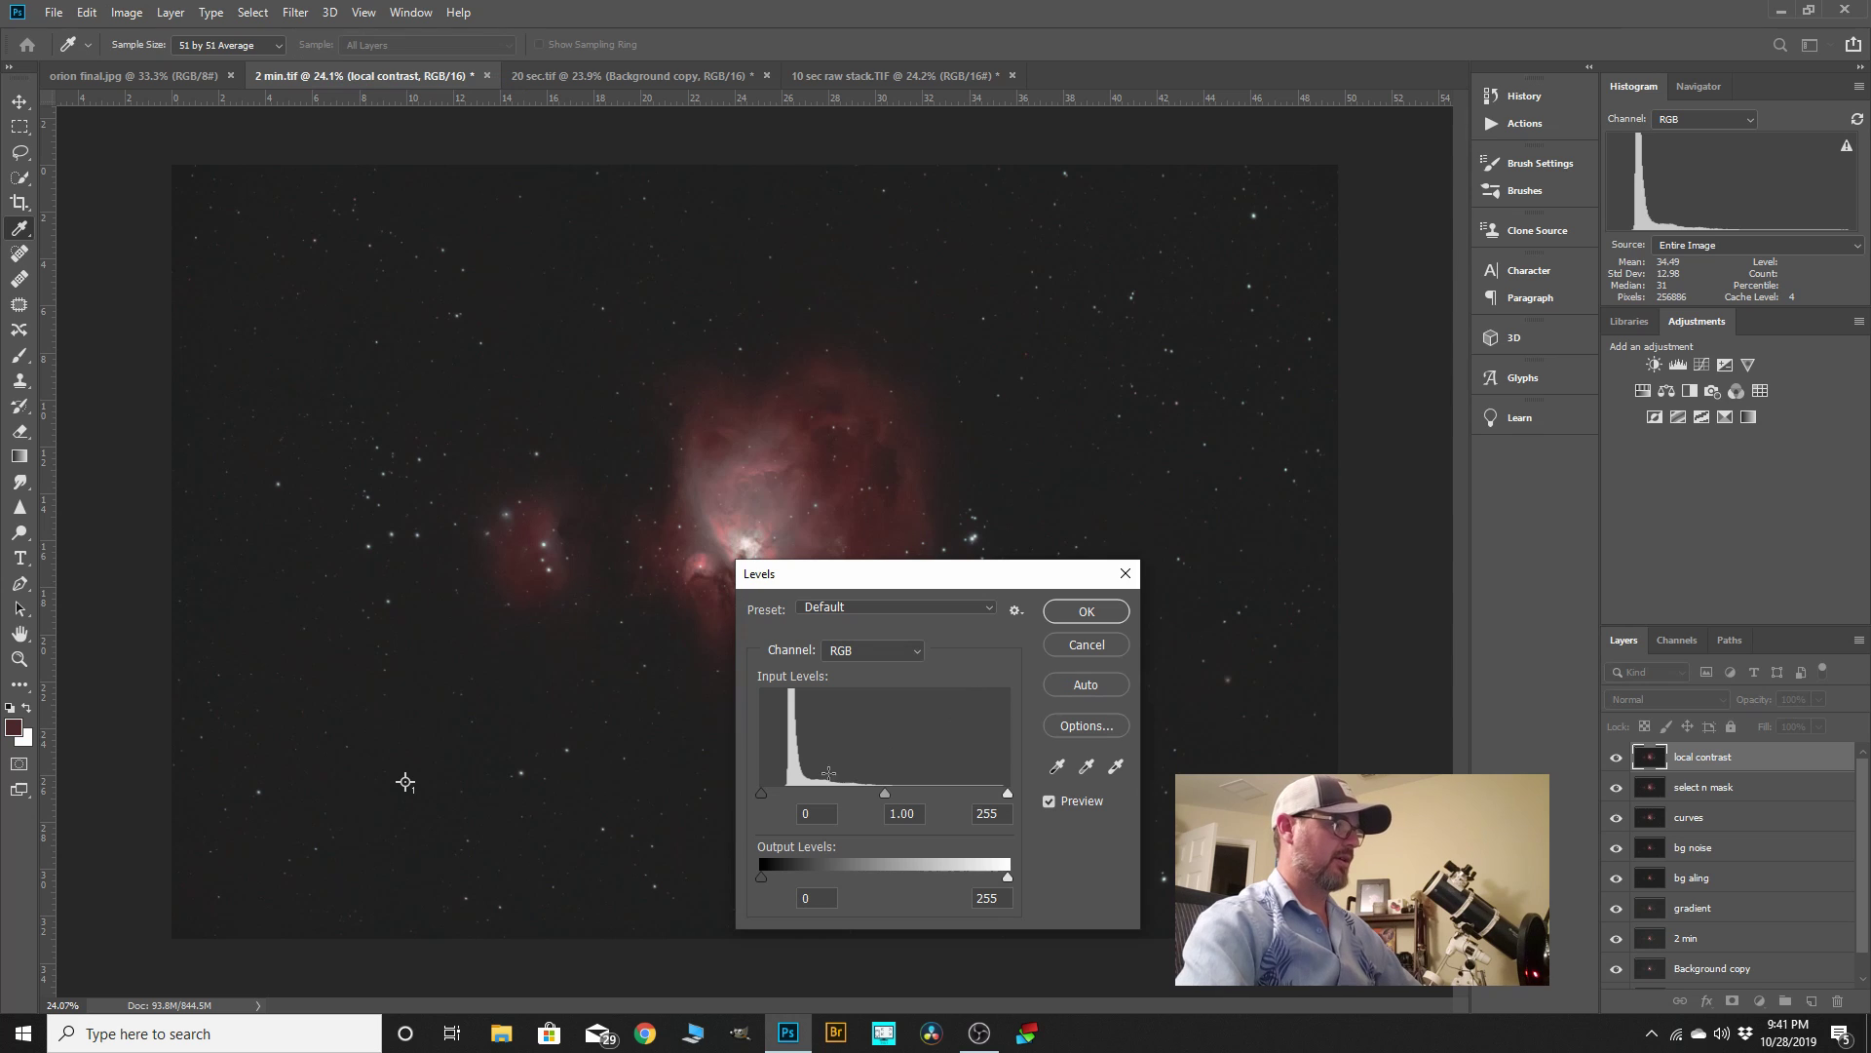
left_click_drag(762, 793, 763, 794)
left_click(1084, 614)
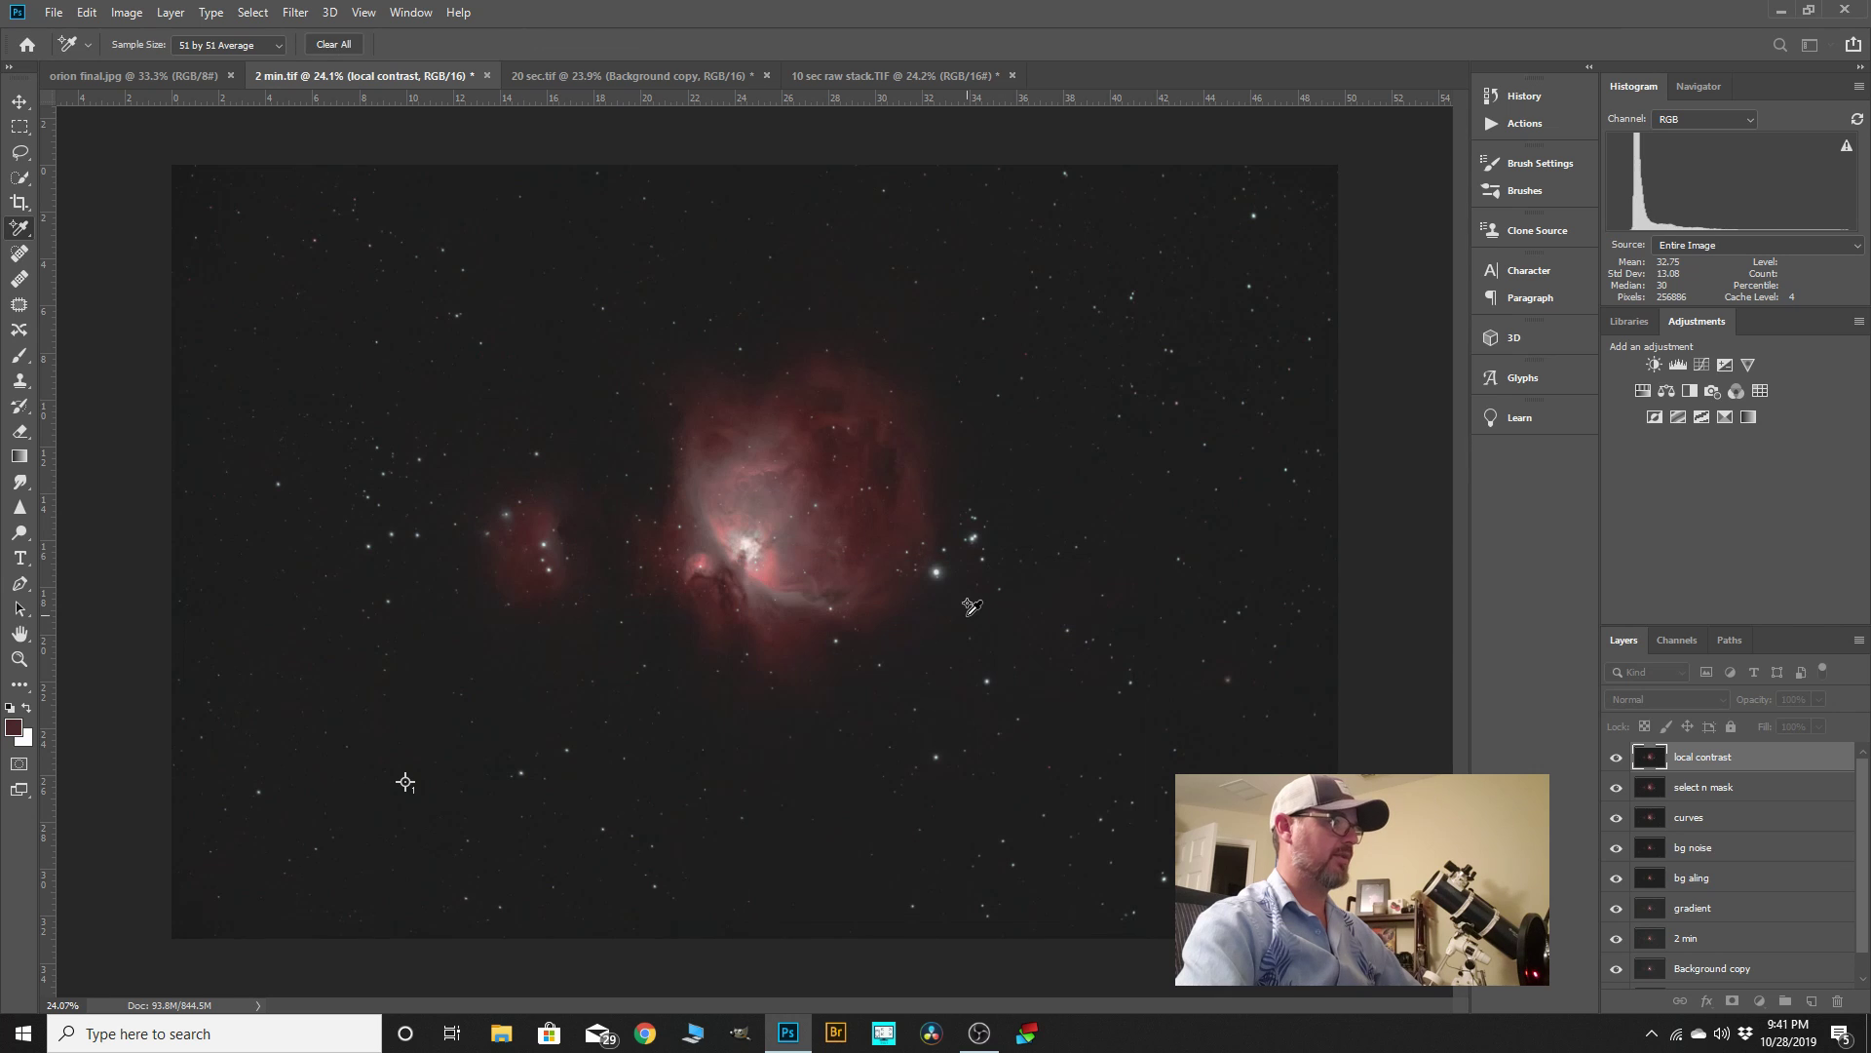
key("ctrl+z")
key("ctrl+z")
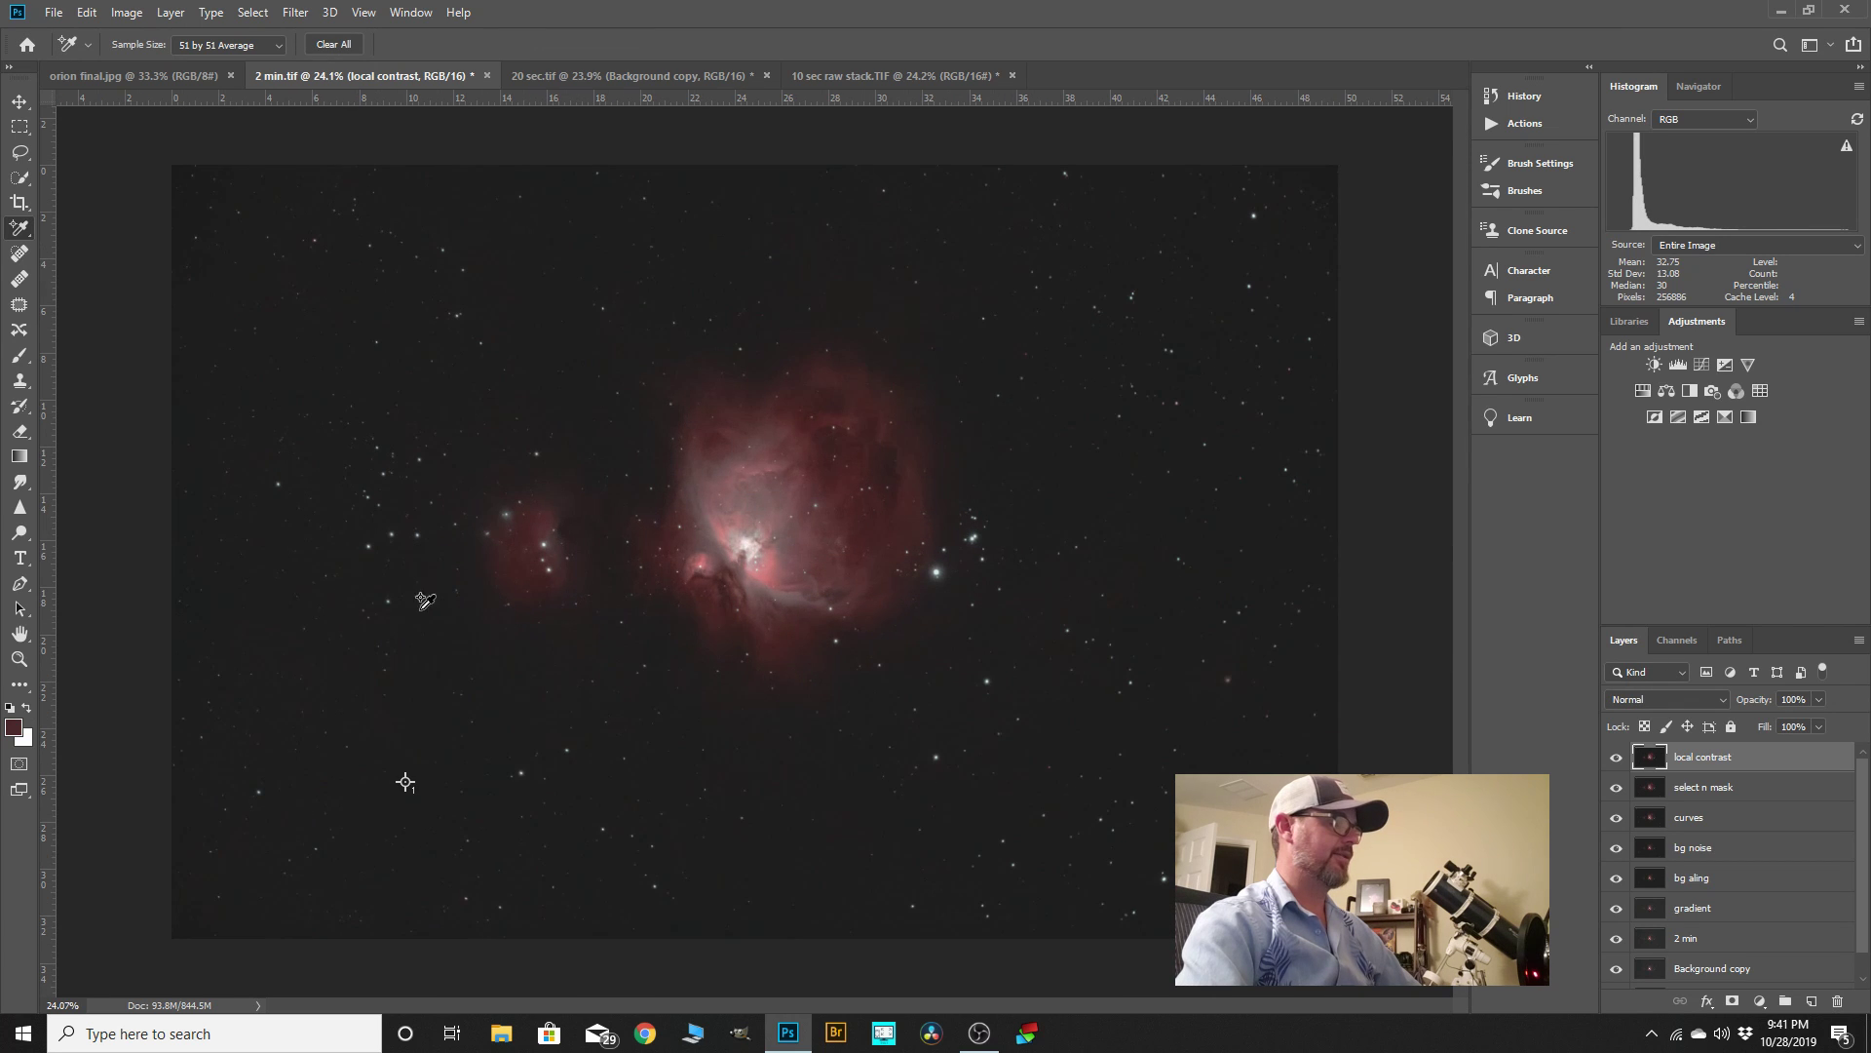
- Run the Local Contrast Enhancement action from Astronomy Tools on the local contrast layer
left_click(1492, 125)
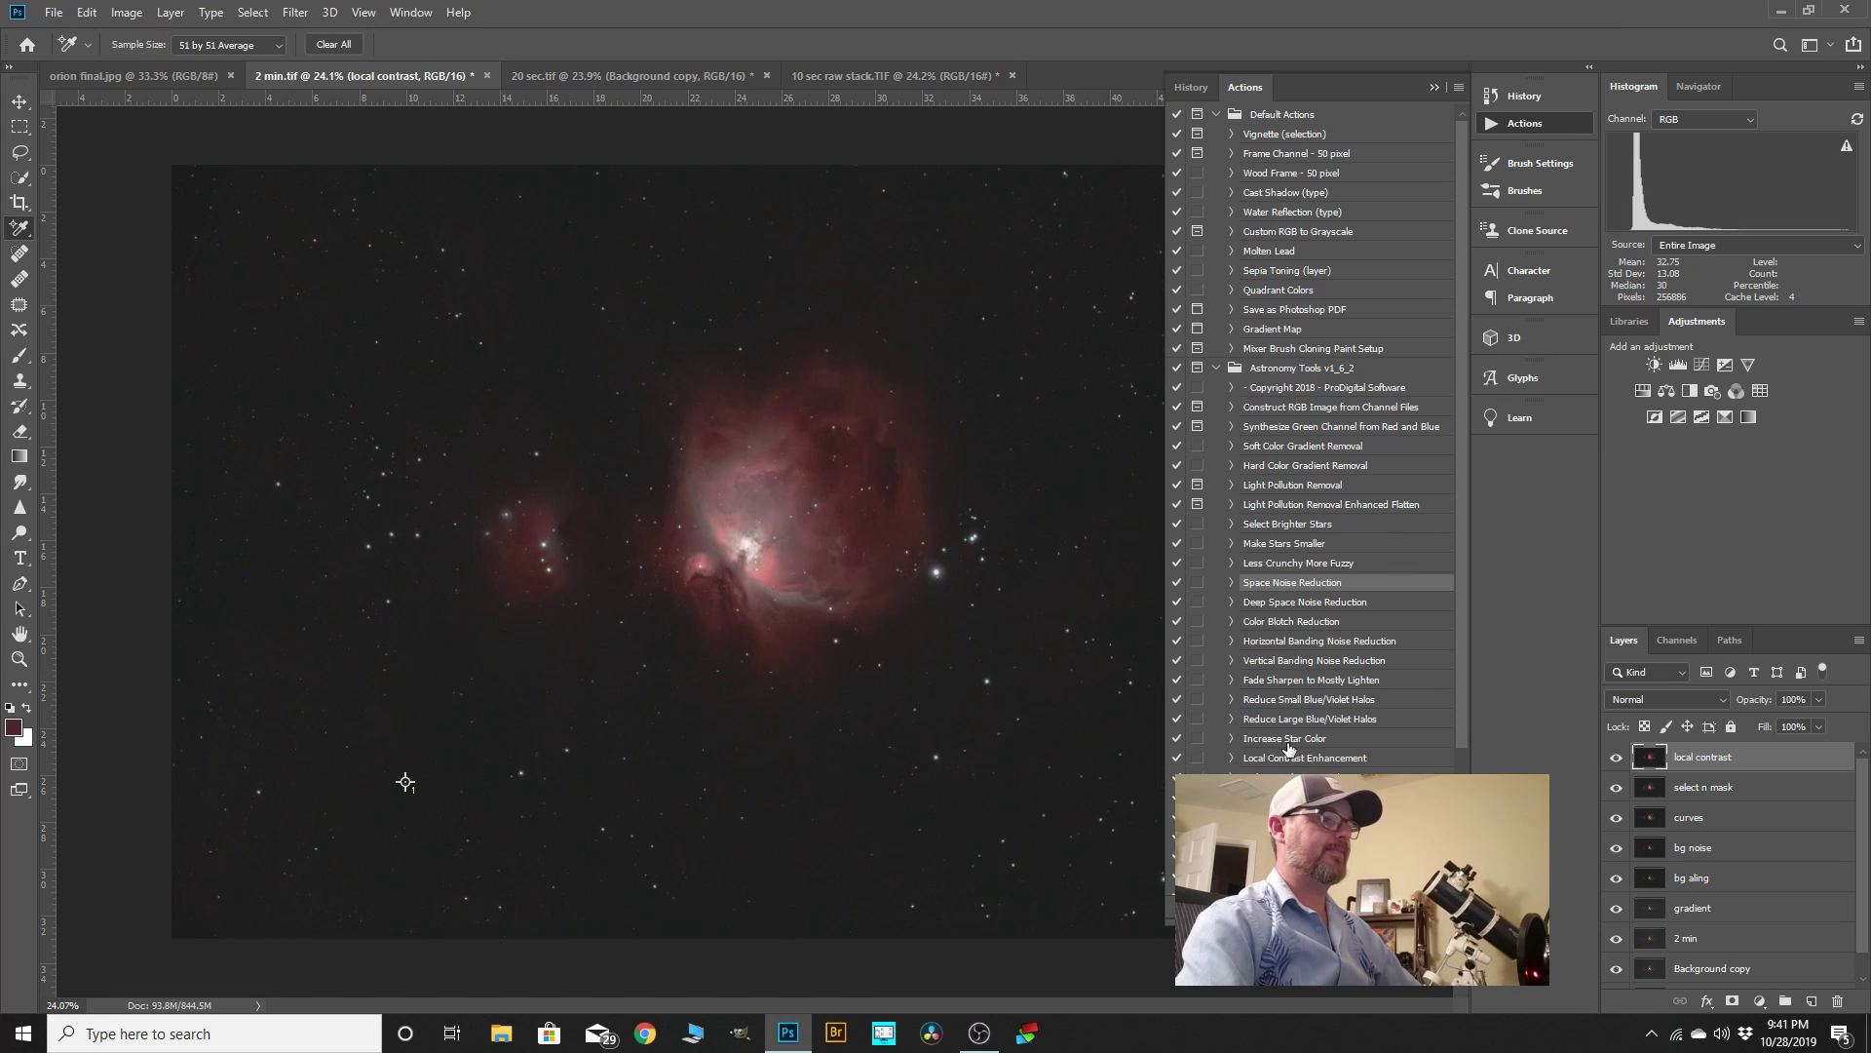
left_click(1289, 759)
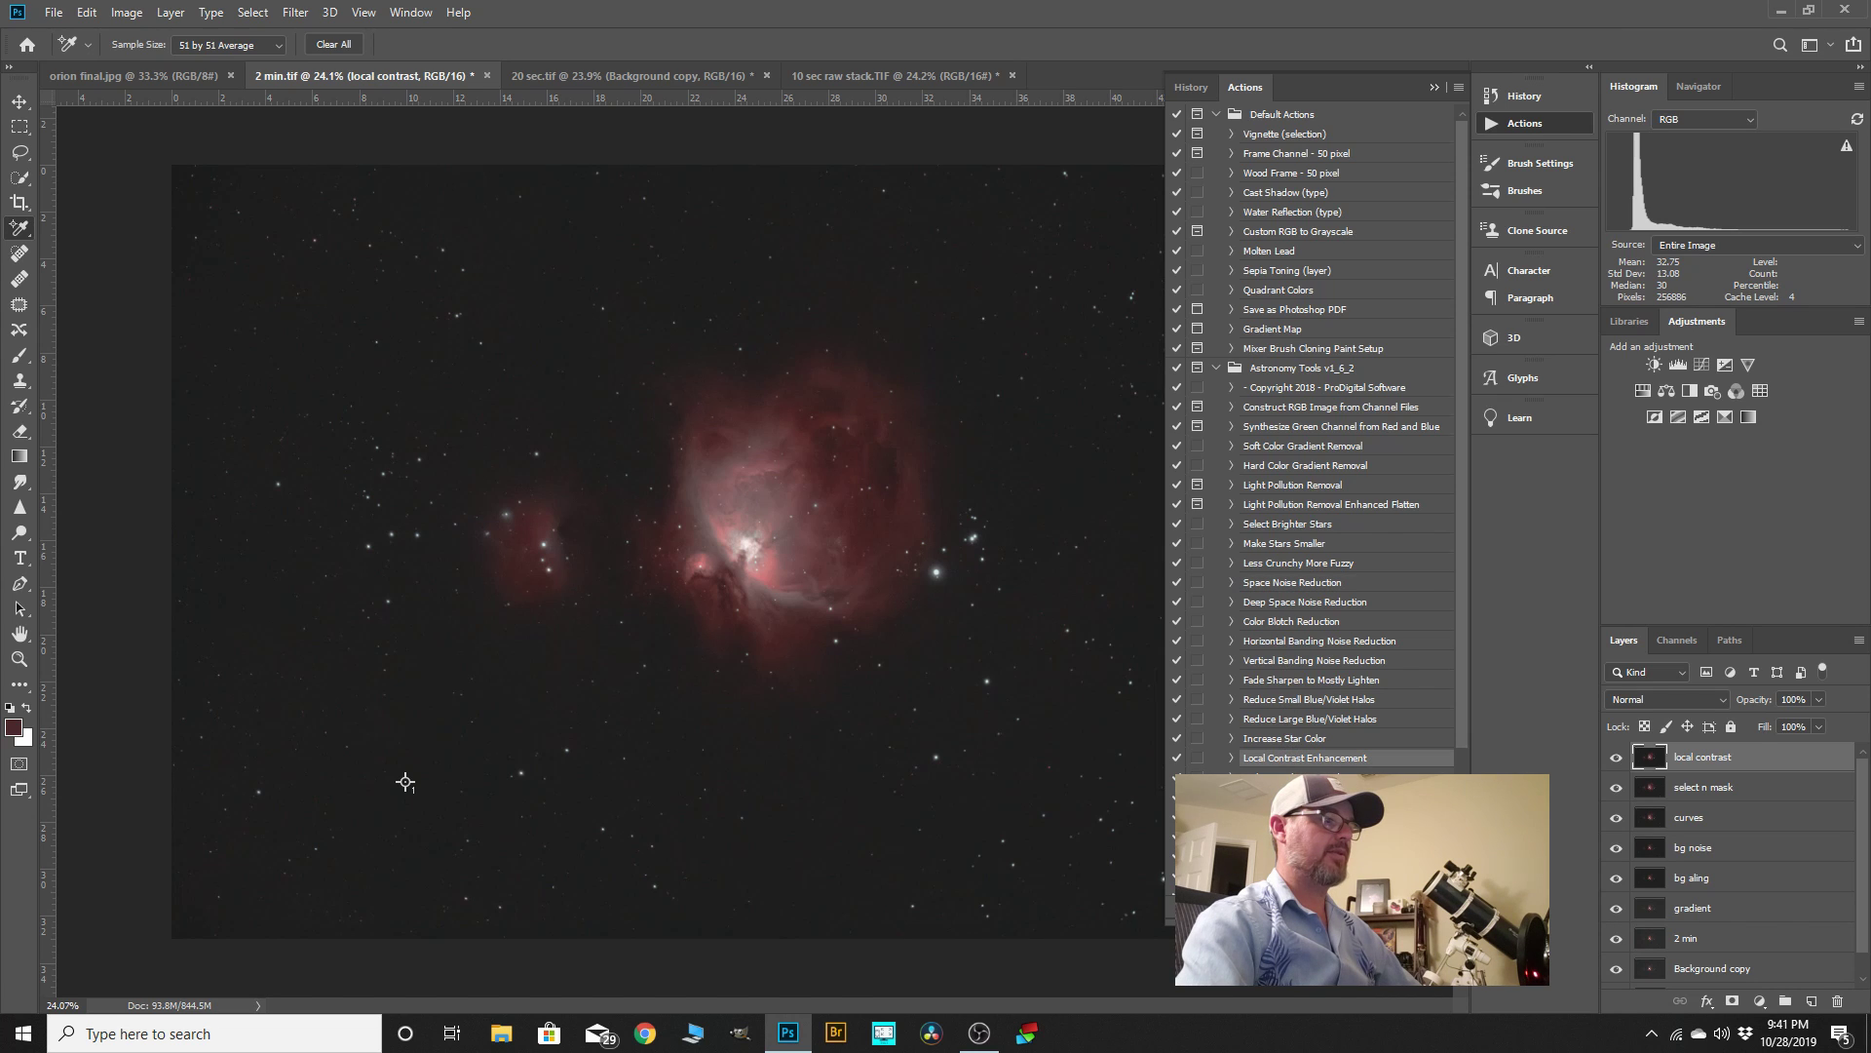
left_click(1359, 910)
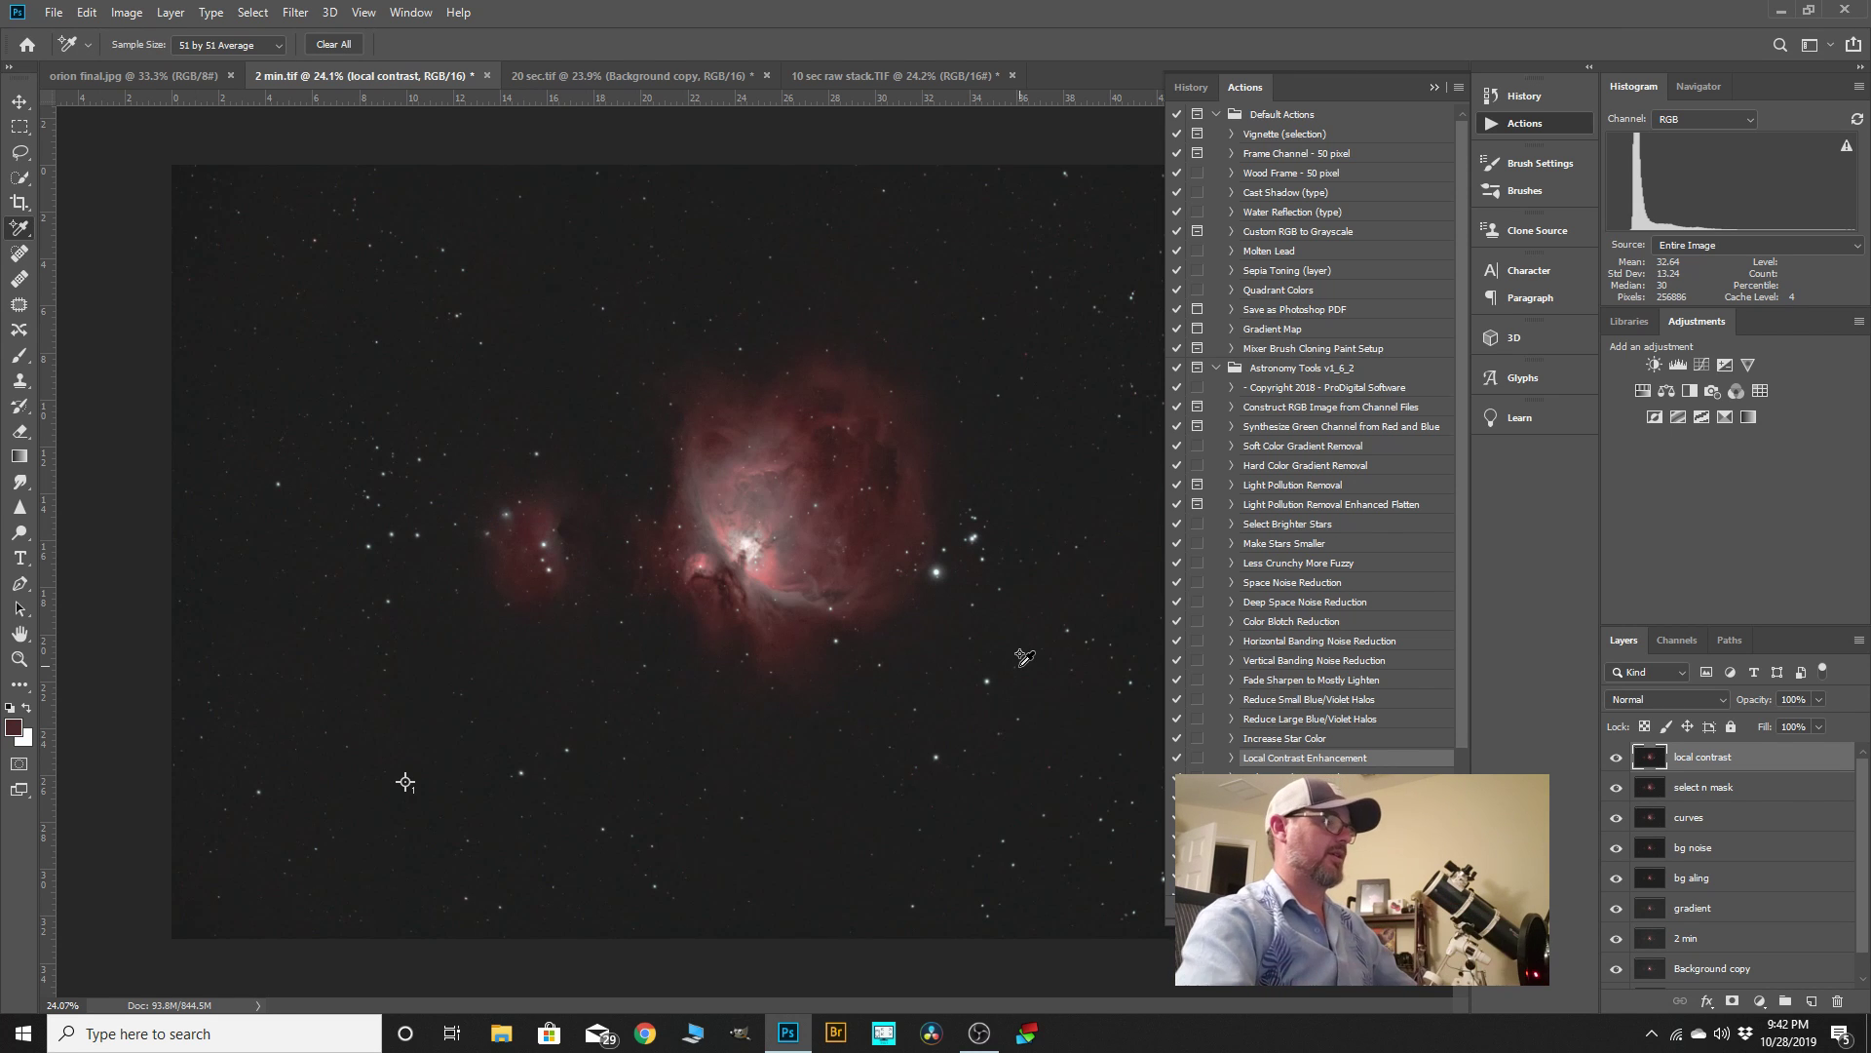
- Compare the nebula close up with the local contrast layer hidden and shown
scroll(751, 570, "down", 1)
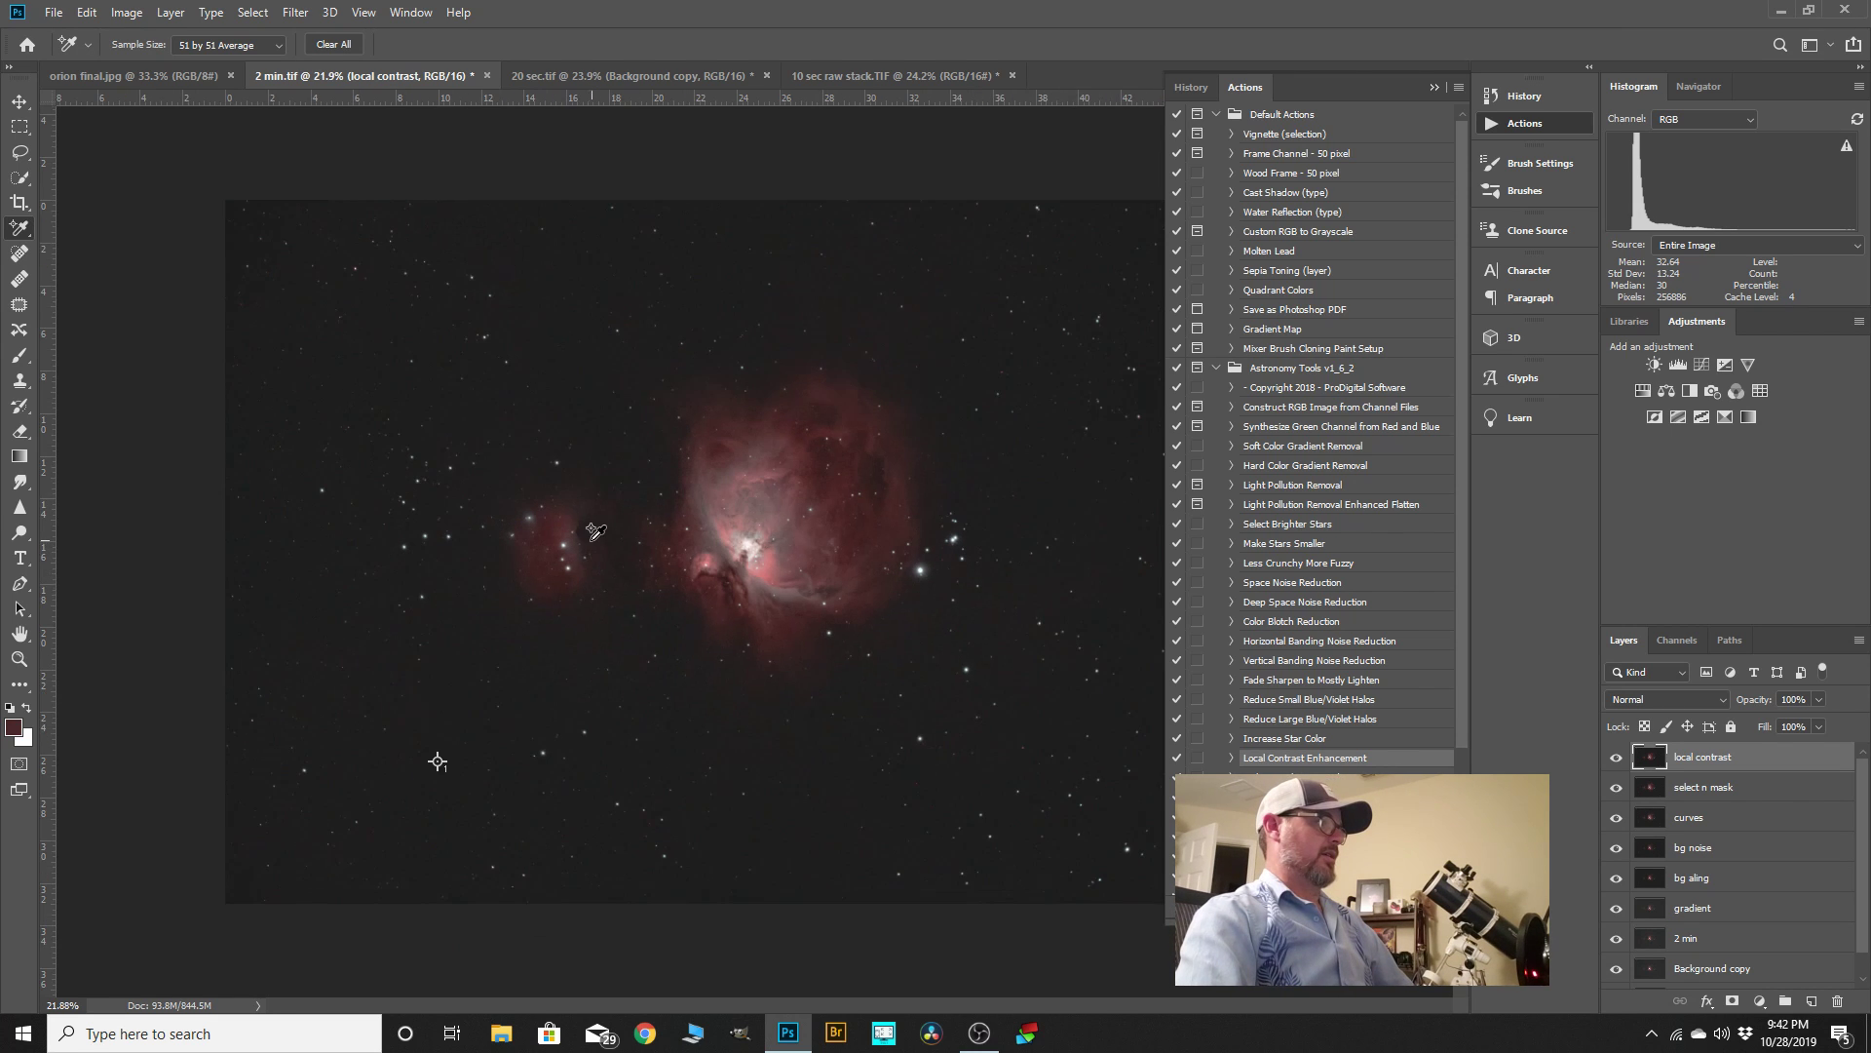
scroll(595, 531, "up", 5)
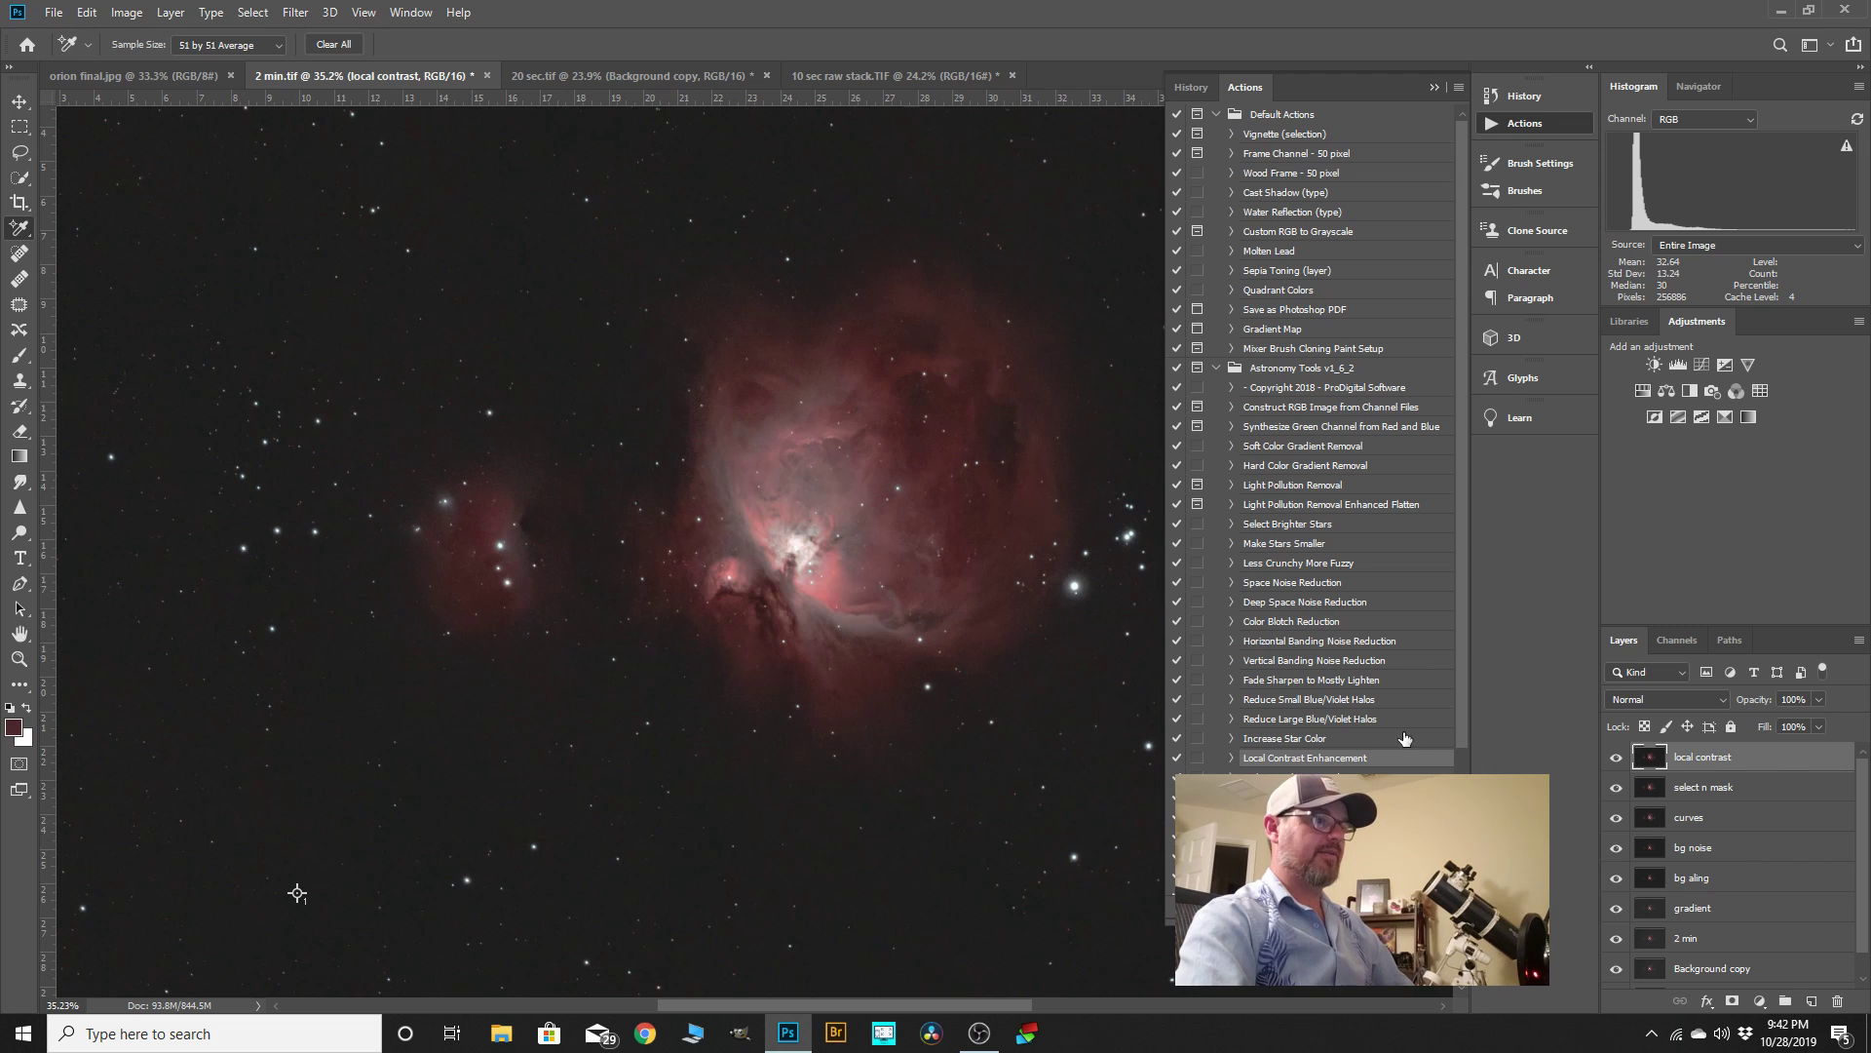
left_click(1617, 763)
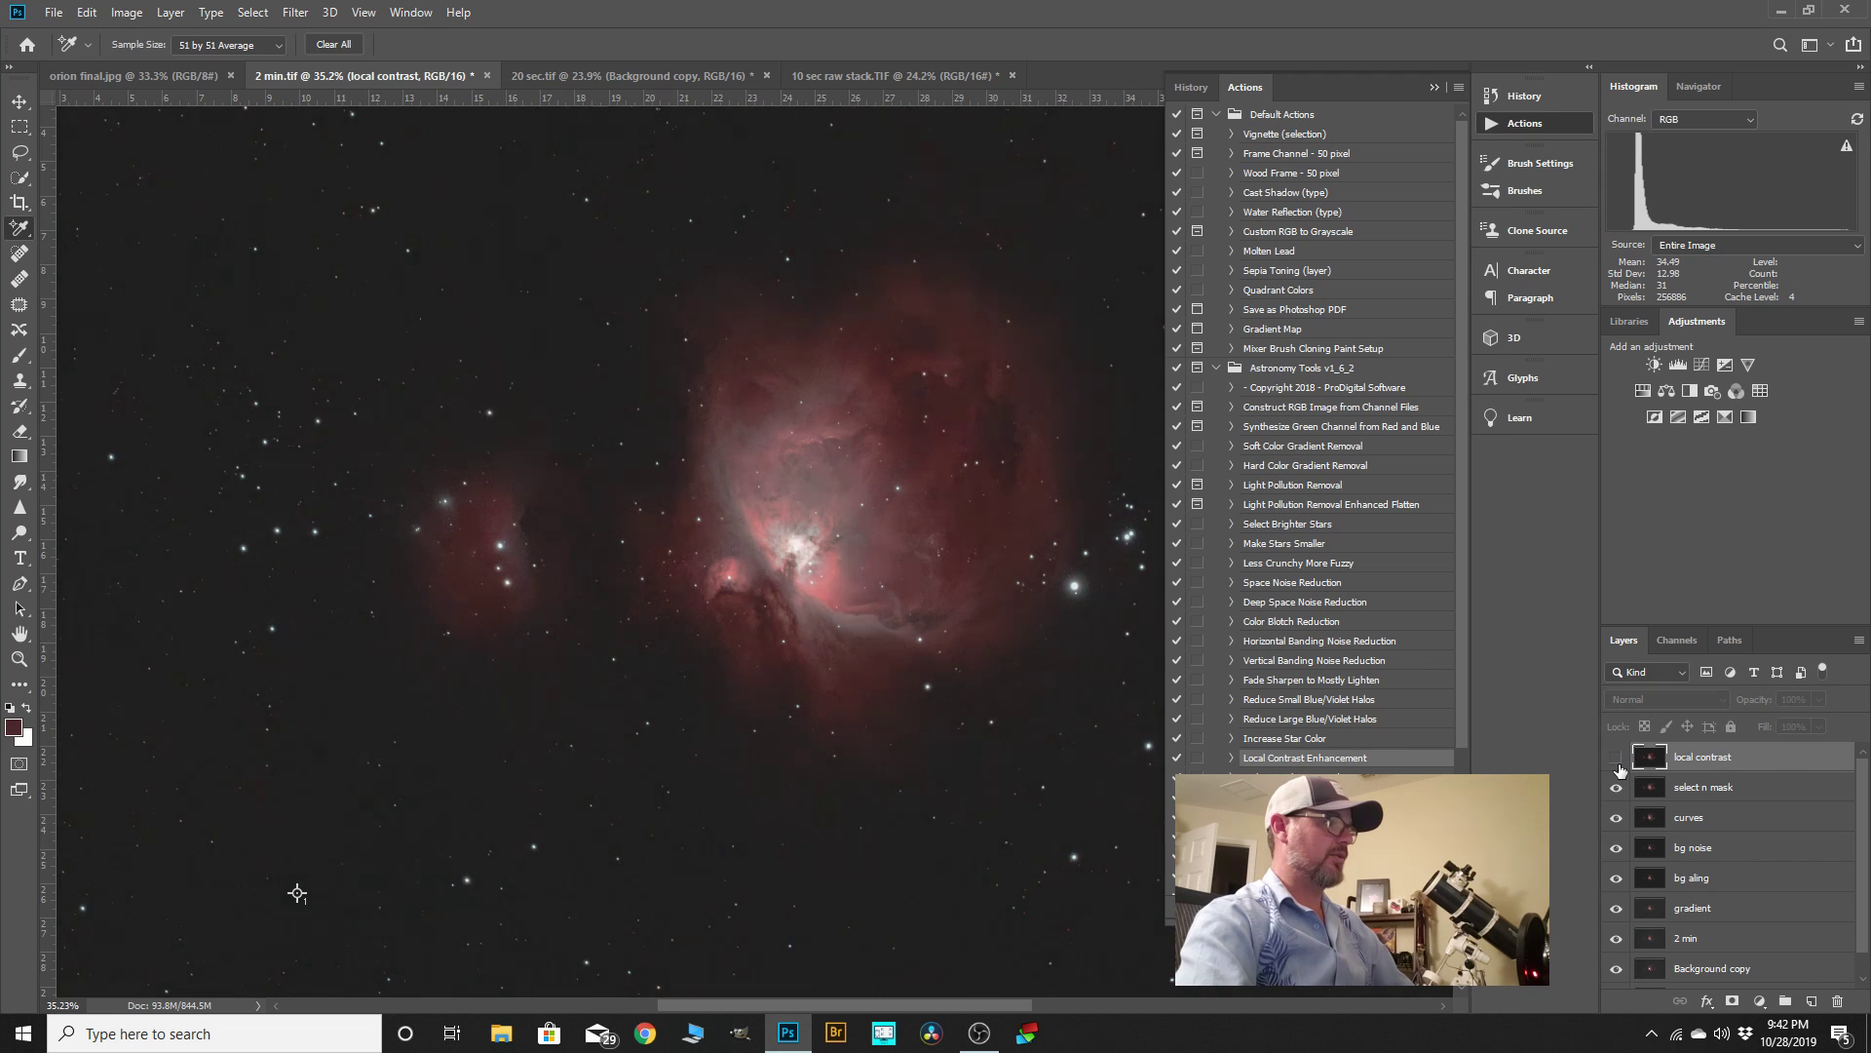
left_click(1617, 763)
left_click(1617, 758)
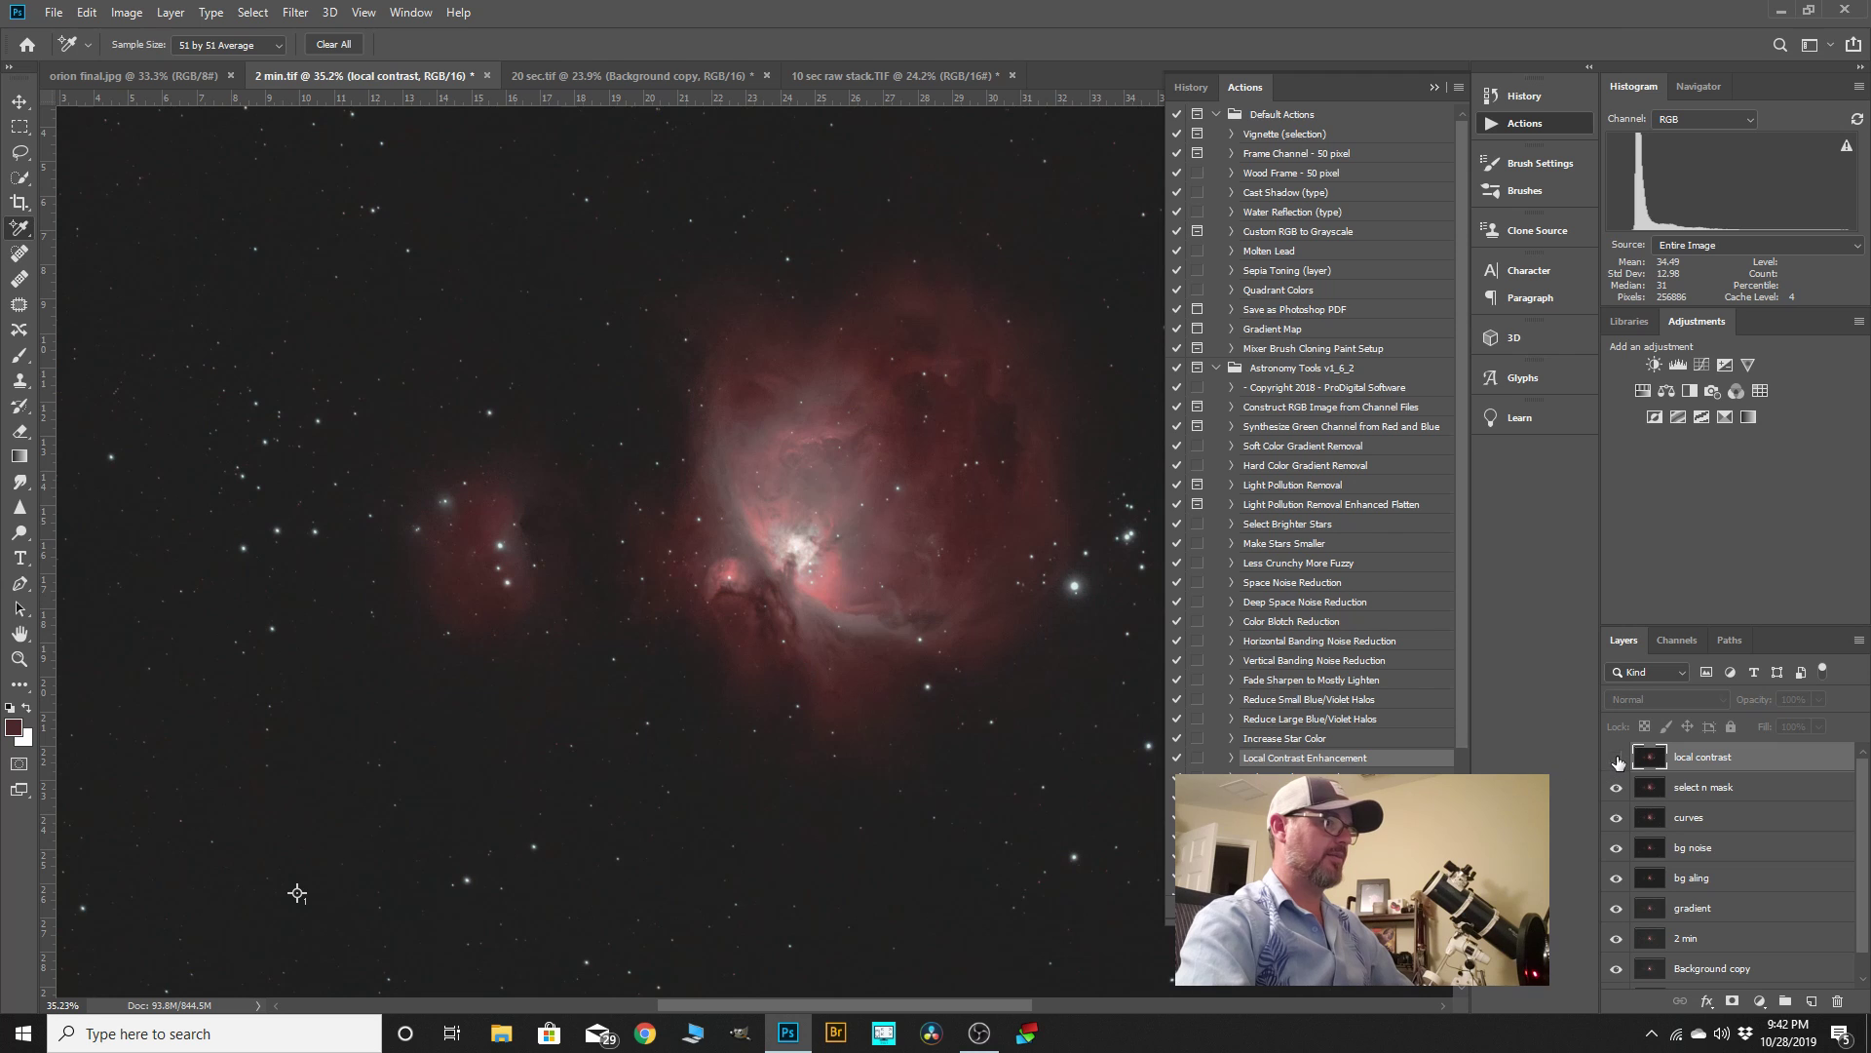
left_click(1617, 759)
left_click(1617, 759)
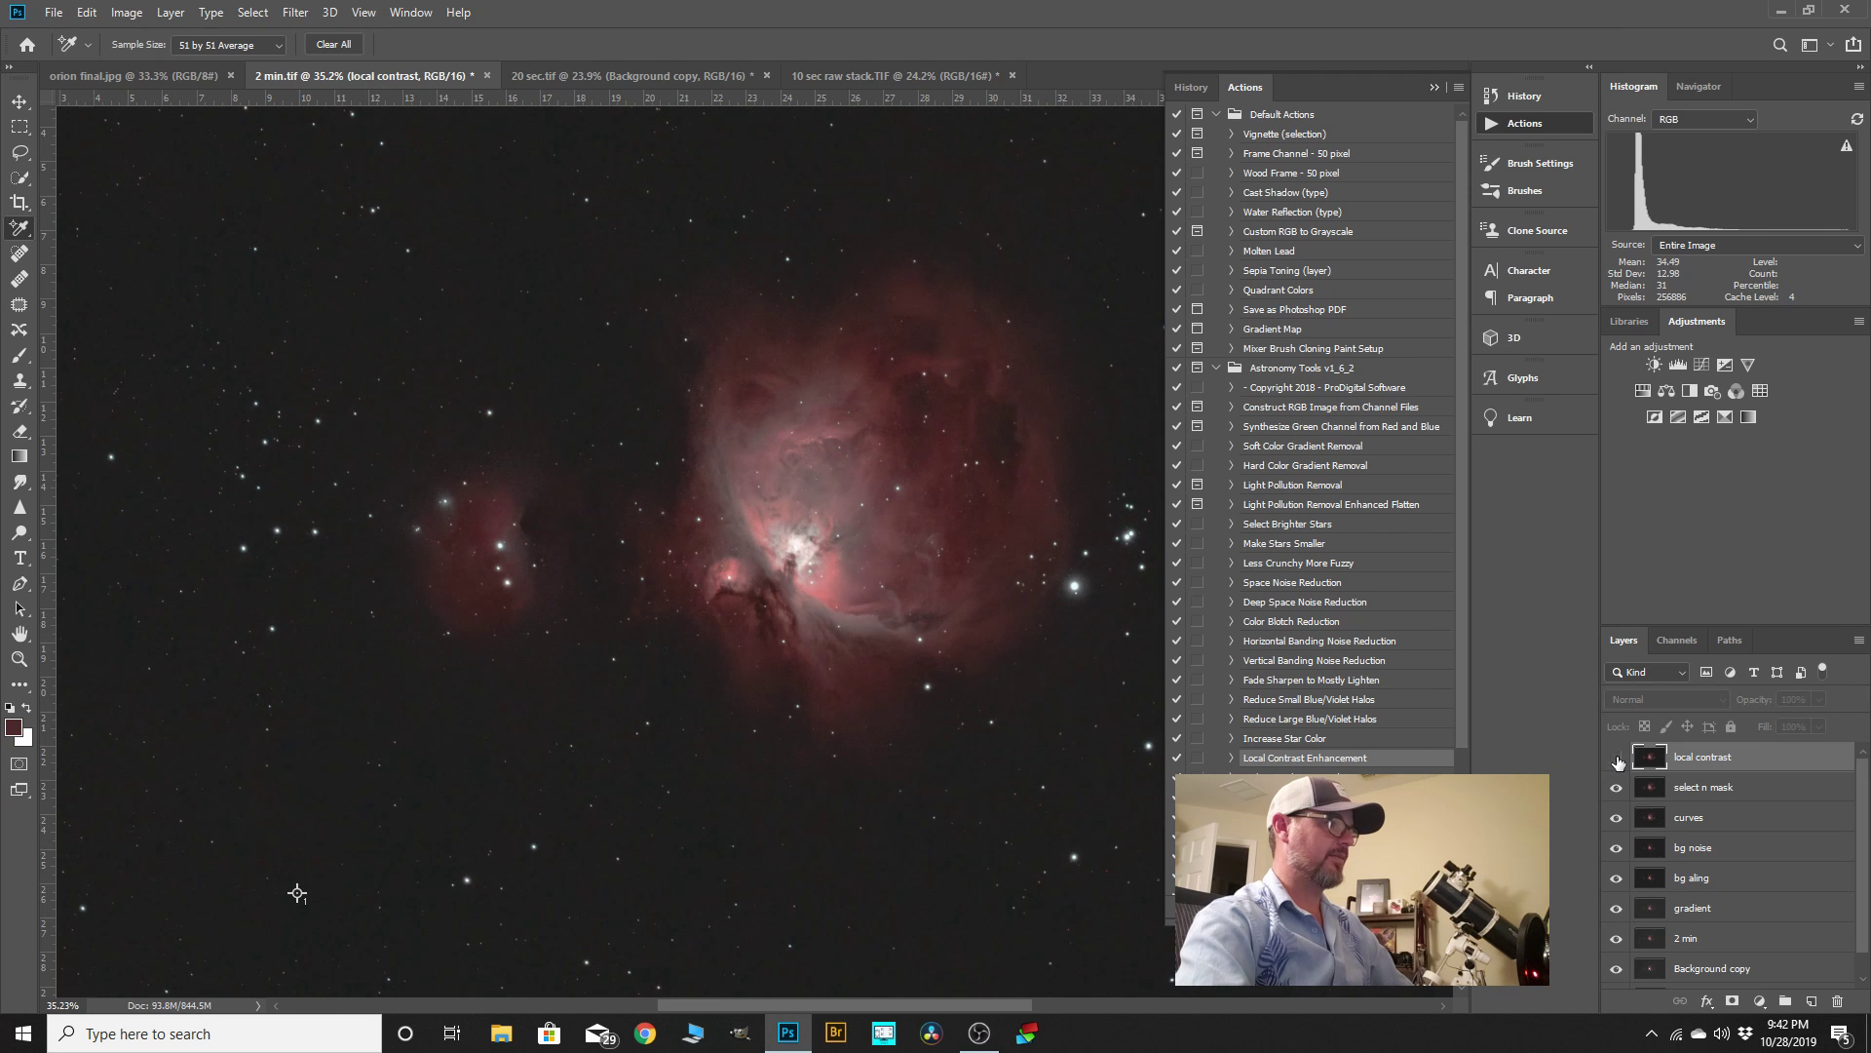
left_click(1617, 759)
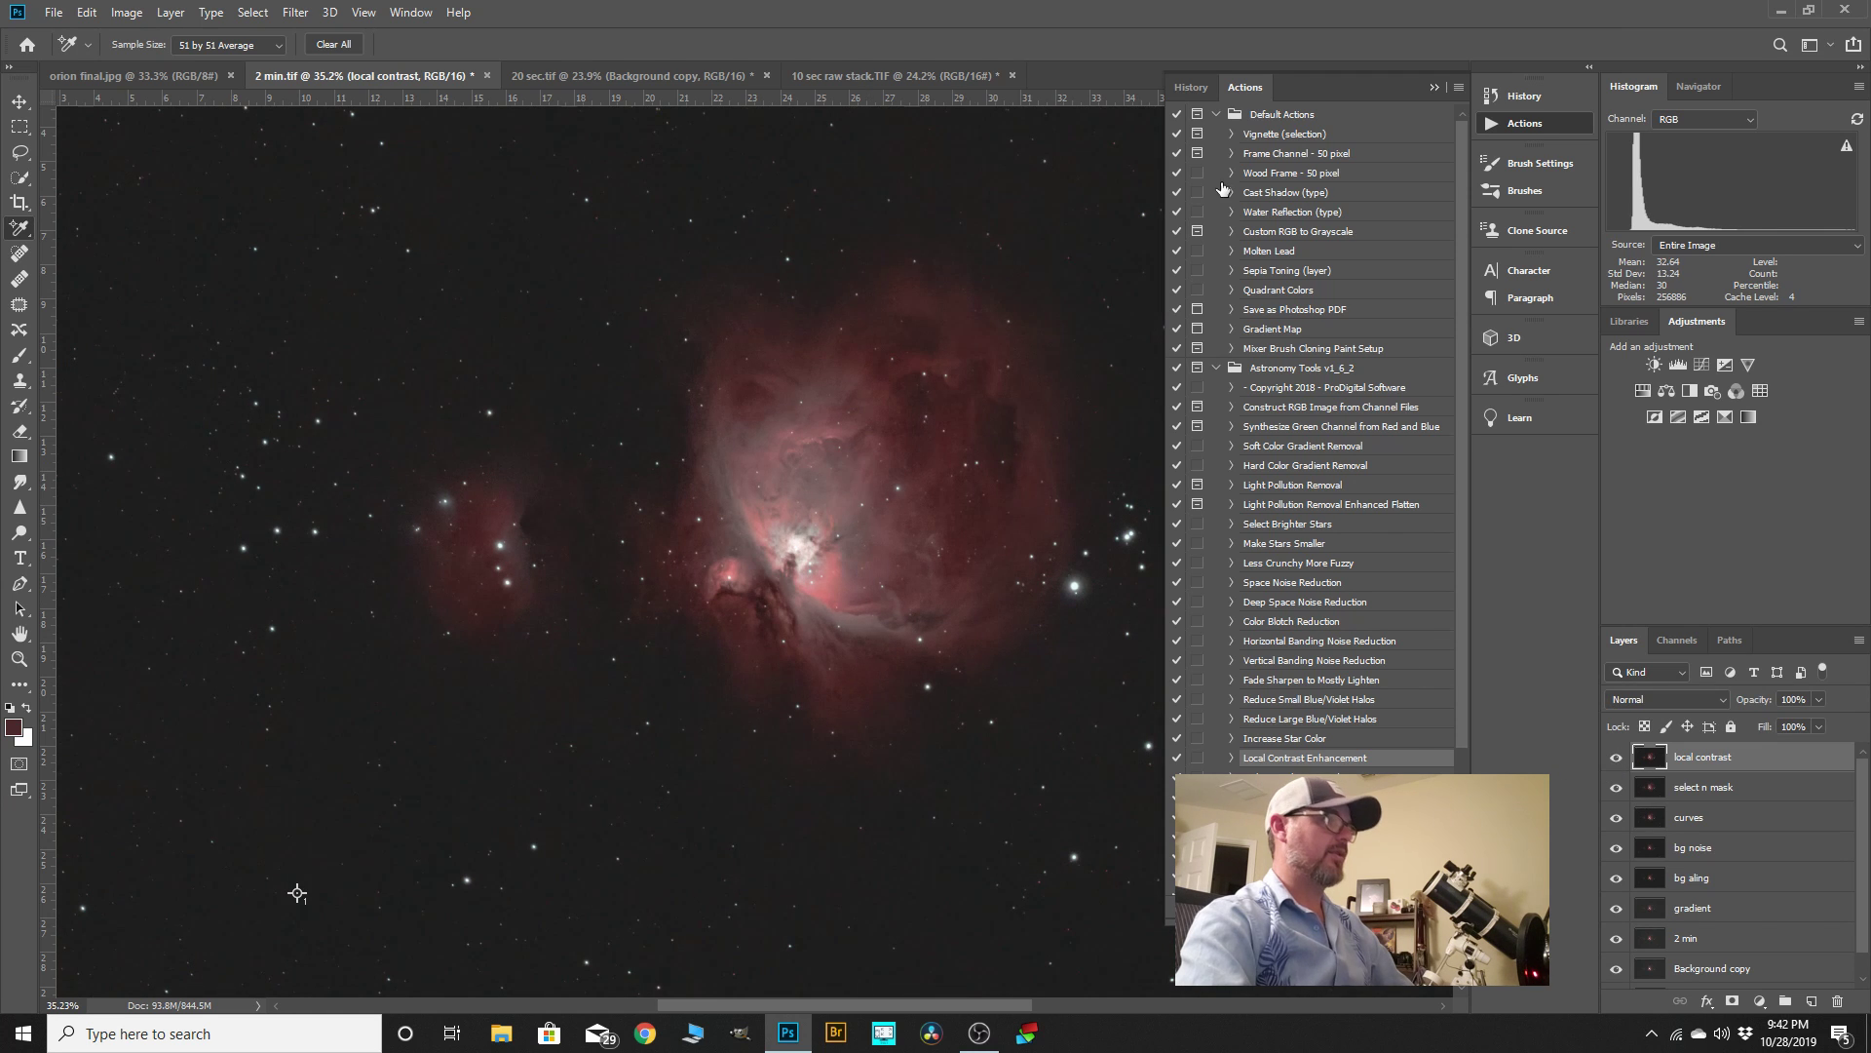
left_click(1434, 86)
- Duplicate the local contrast layer and rename the copy "high pass"
scroll(948, 502, "down", 2)
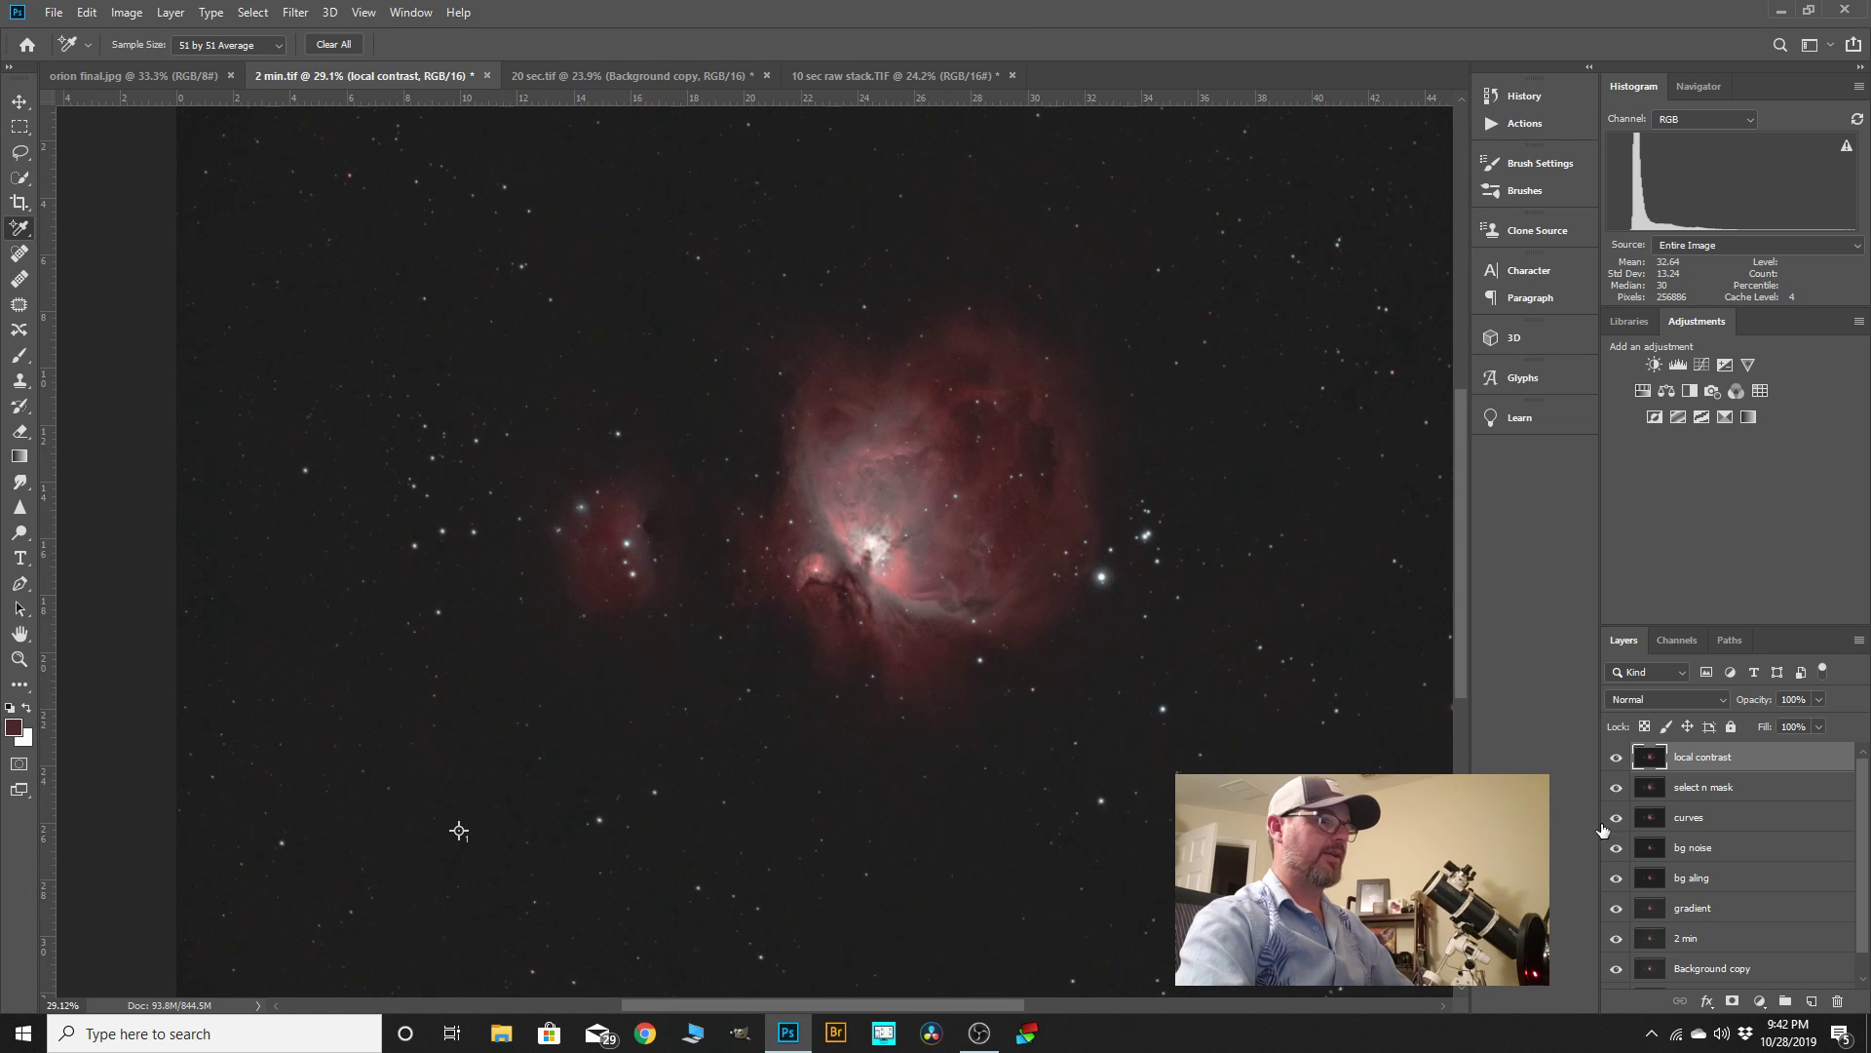
left_click_drag(1706, 758, 1810, 998)
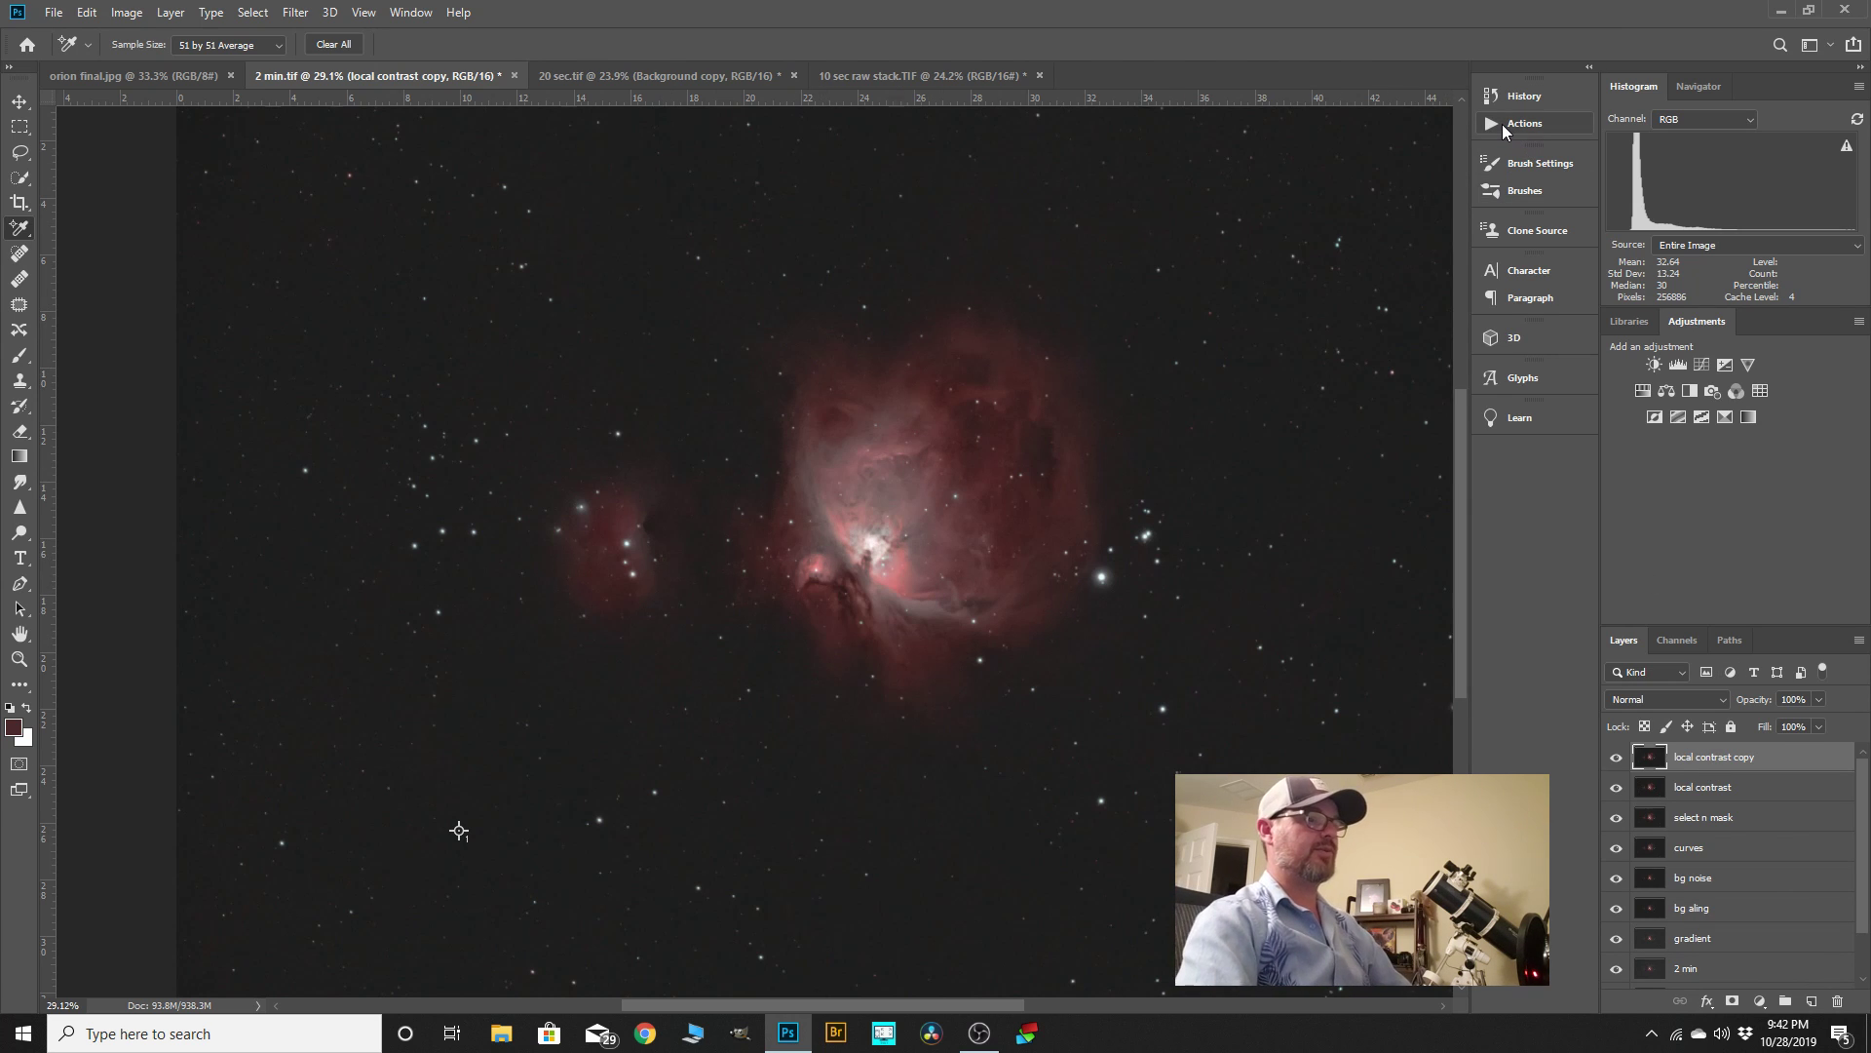
double_click(1712, 768)
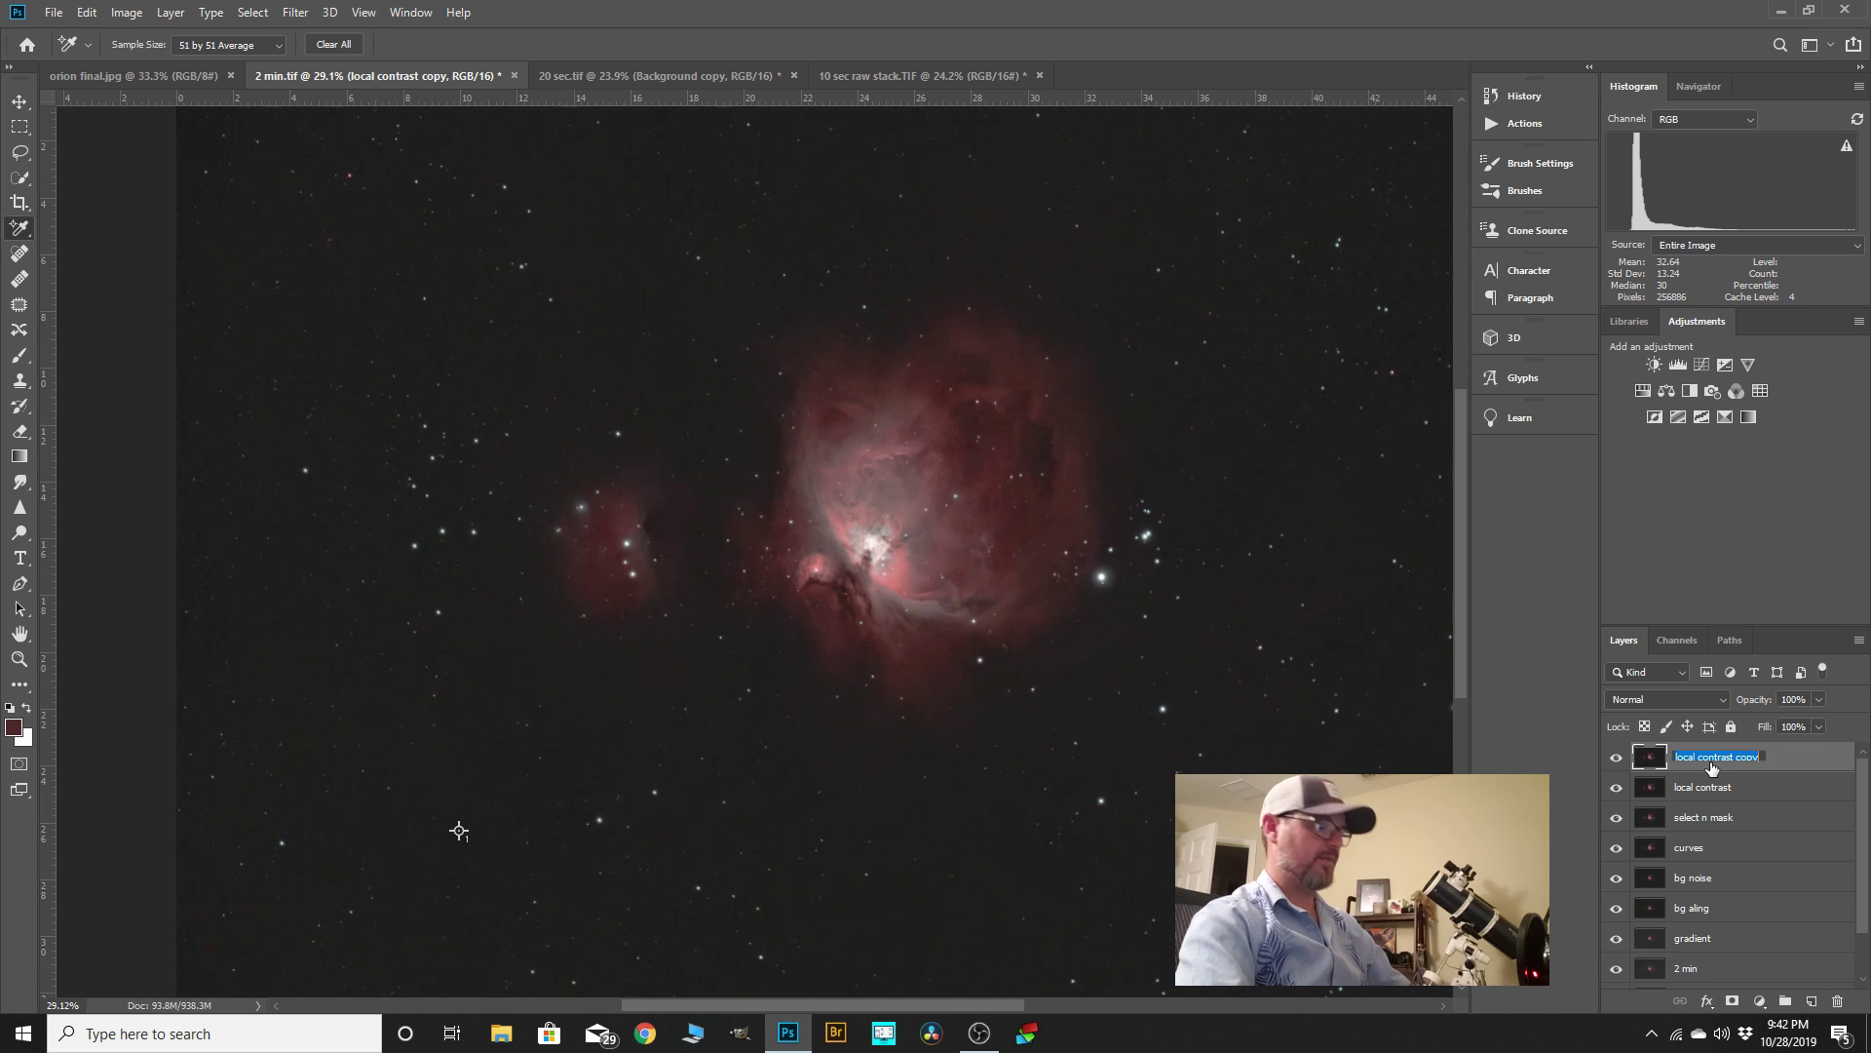
type("high pass")
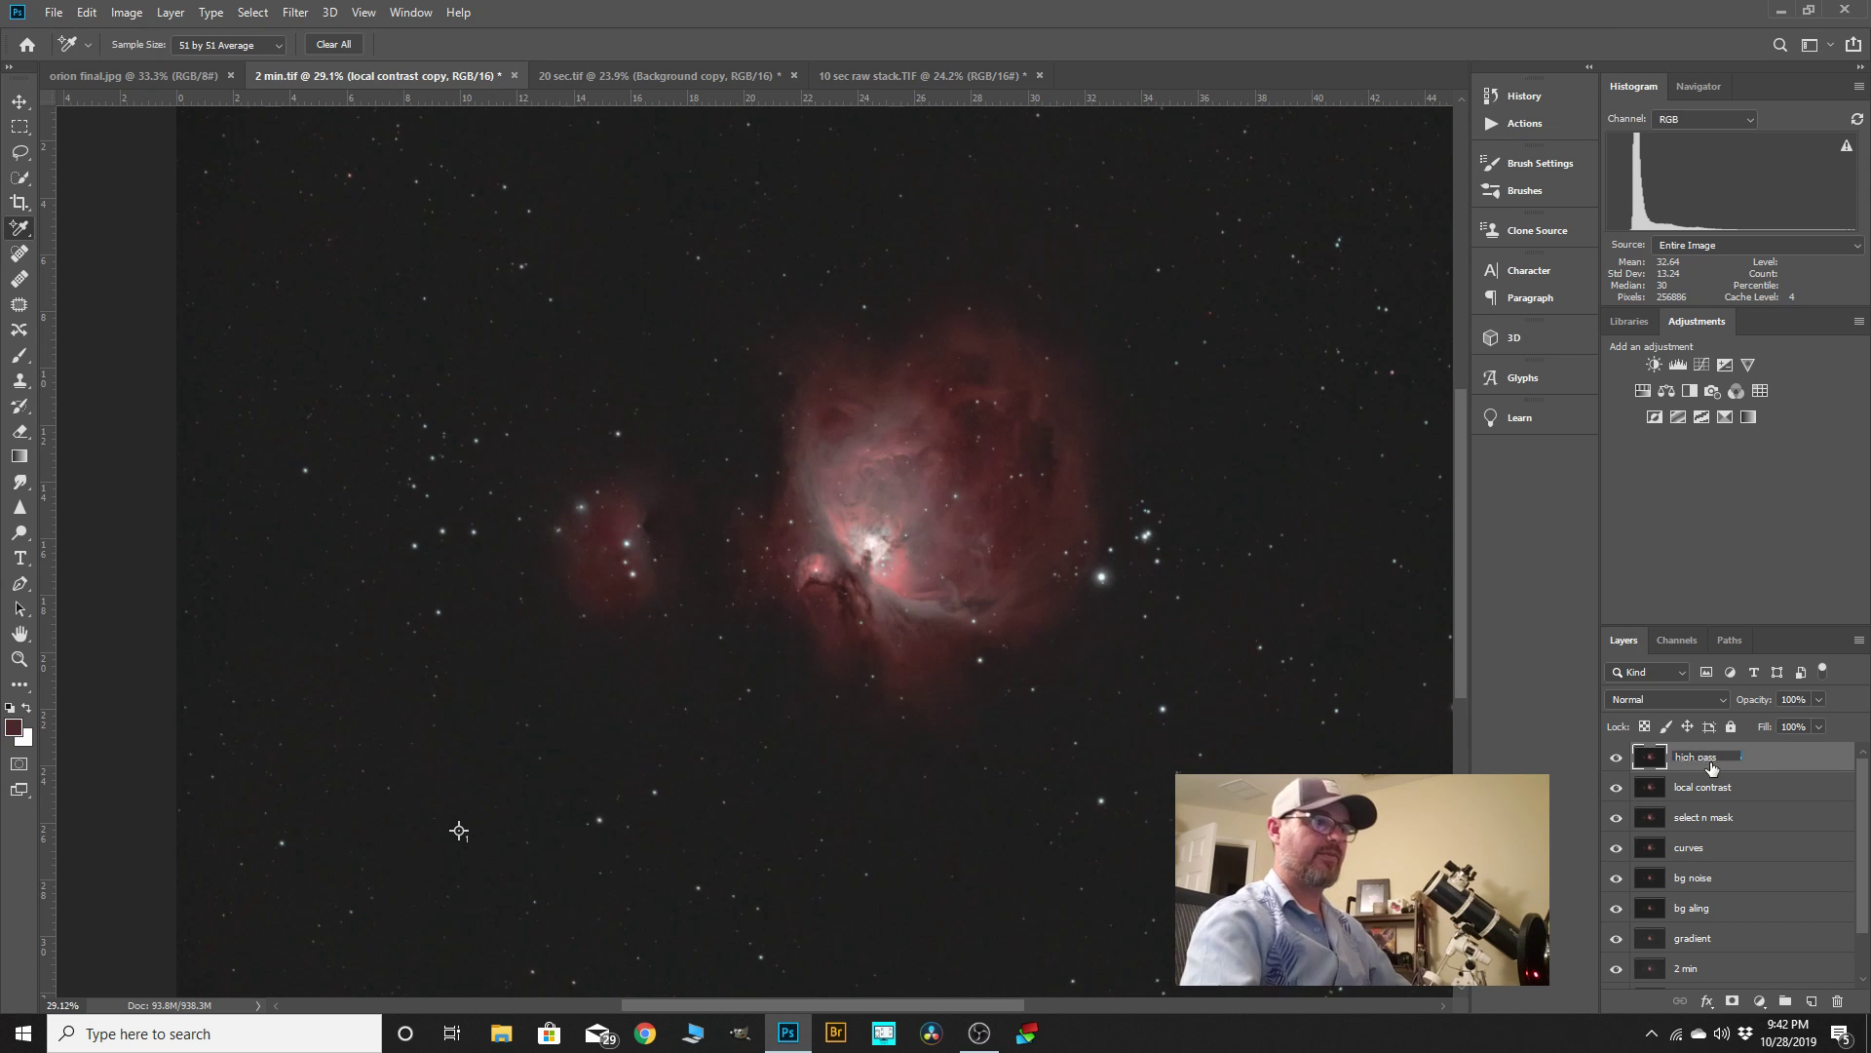
key("Return")
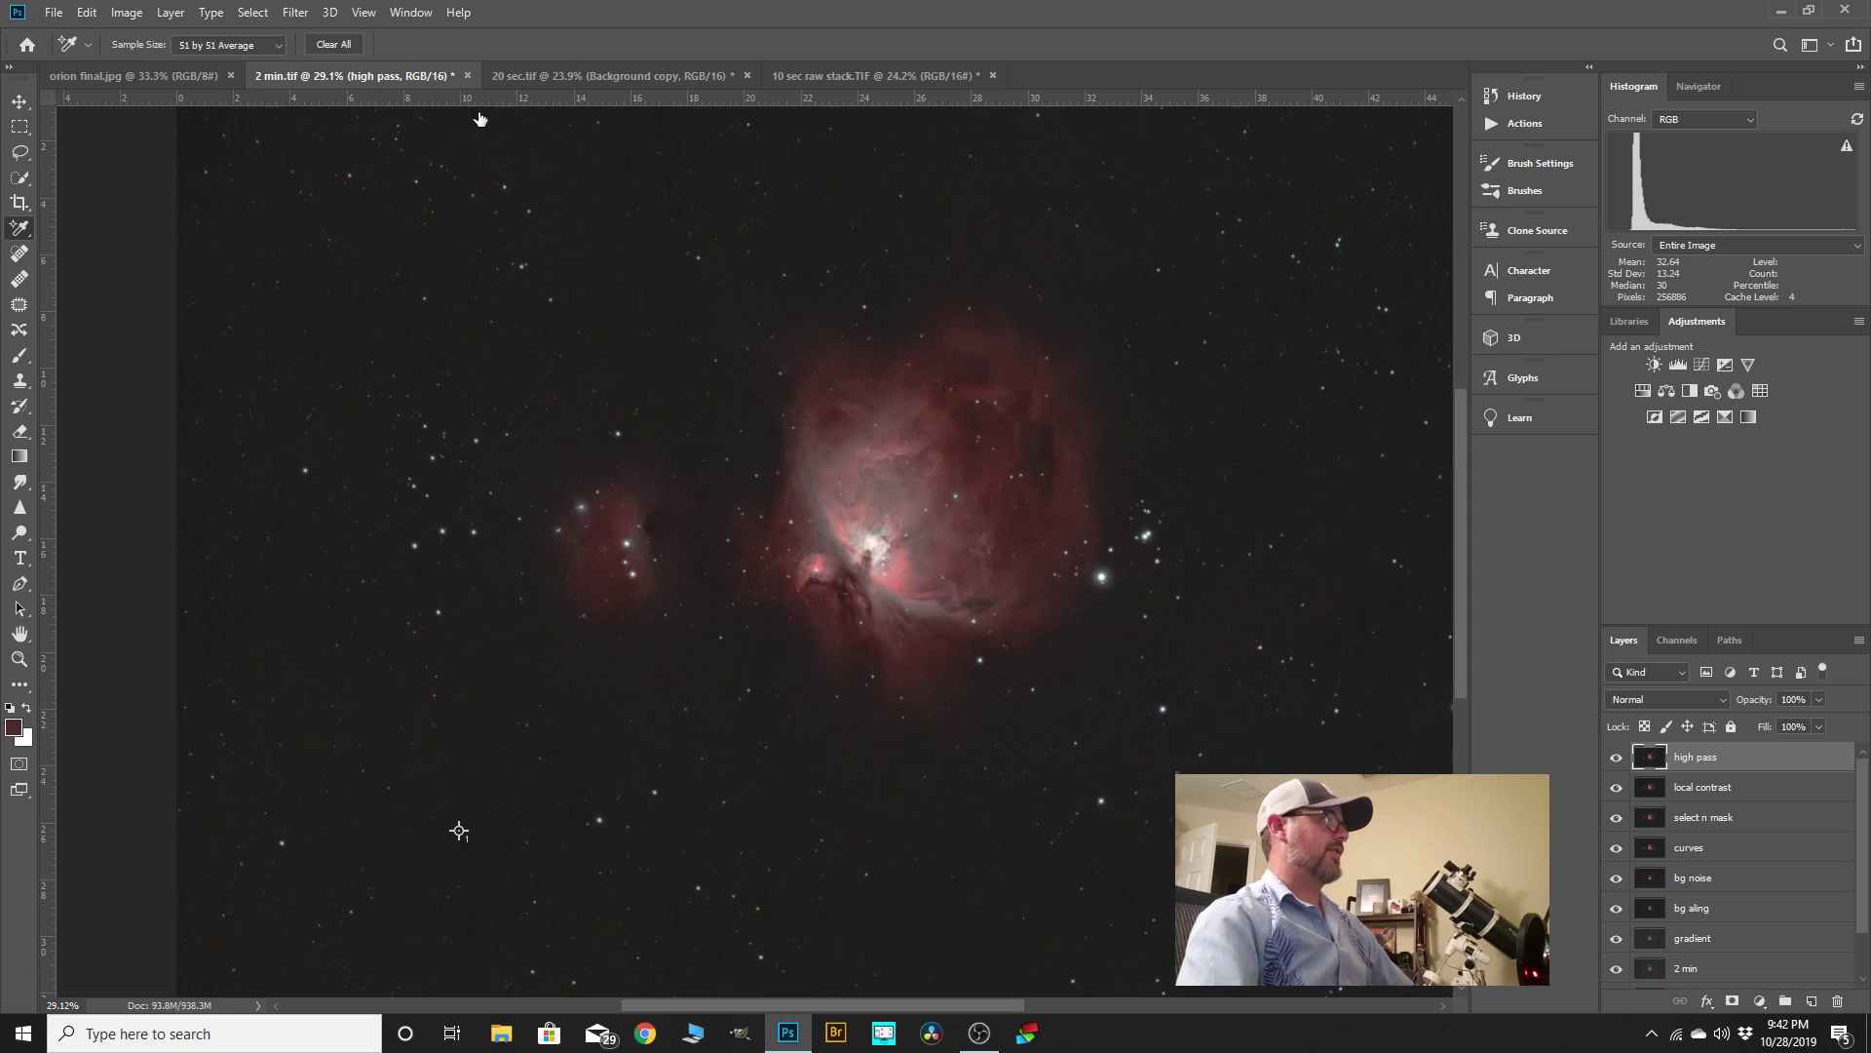
- Apply a High Pass filter with a radius of about 84 pixels to the high pass layer
left_click(295, 12)
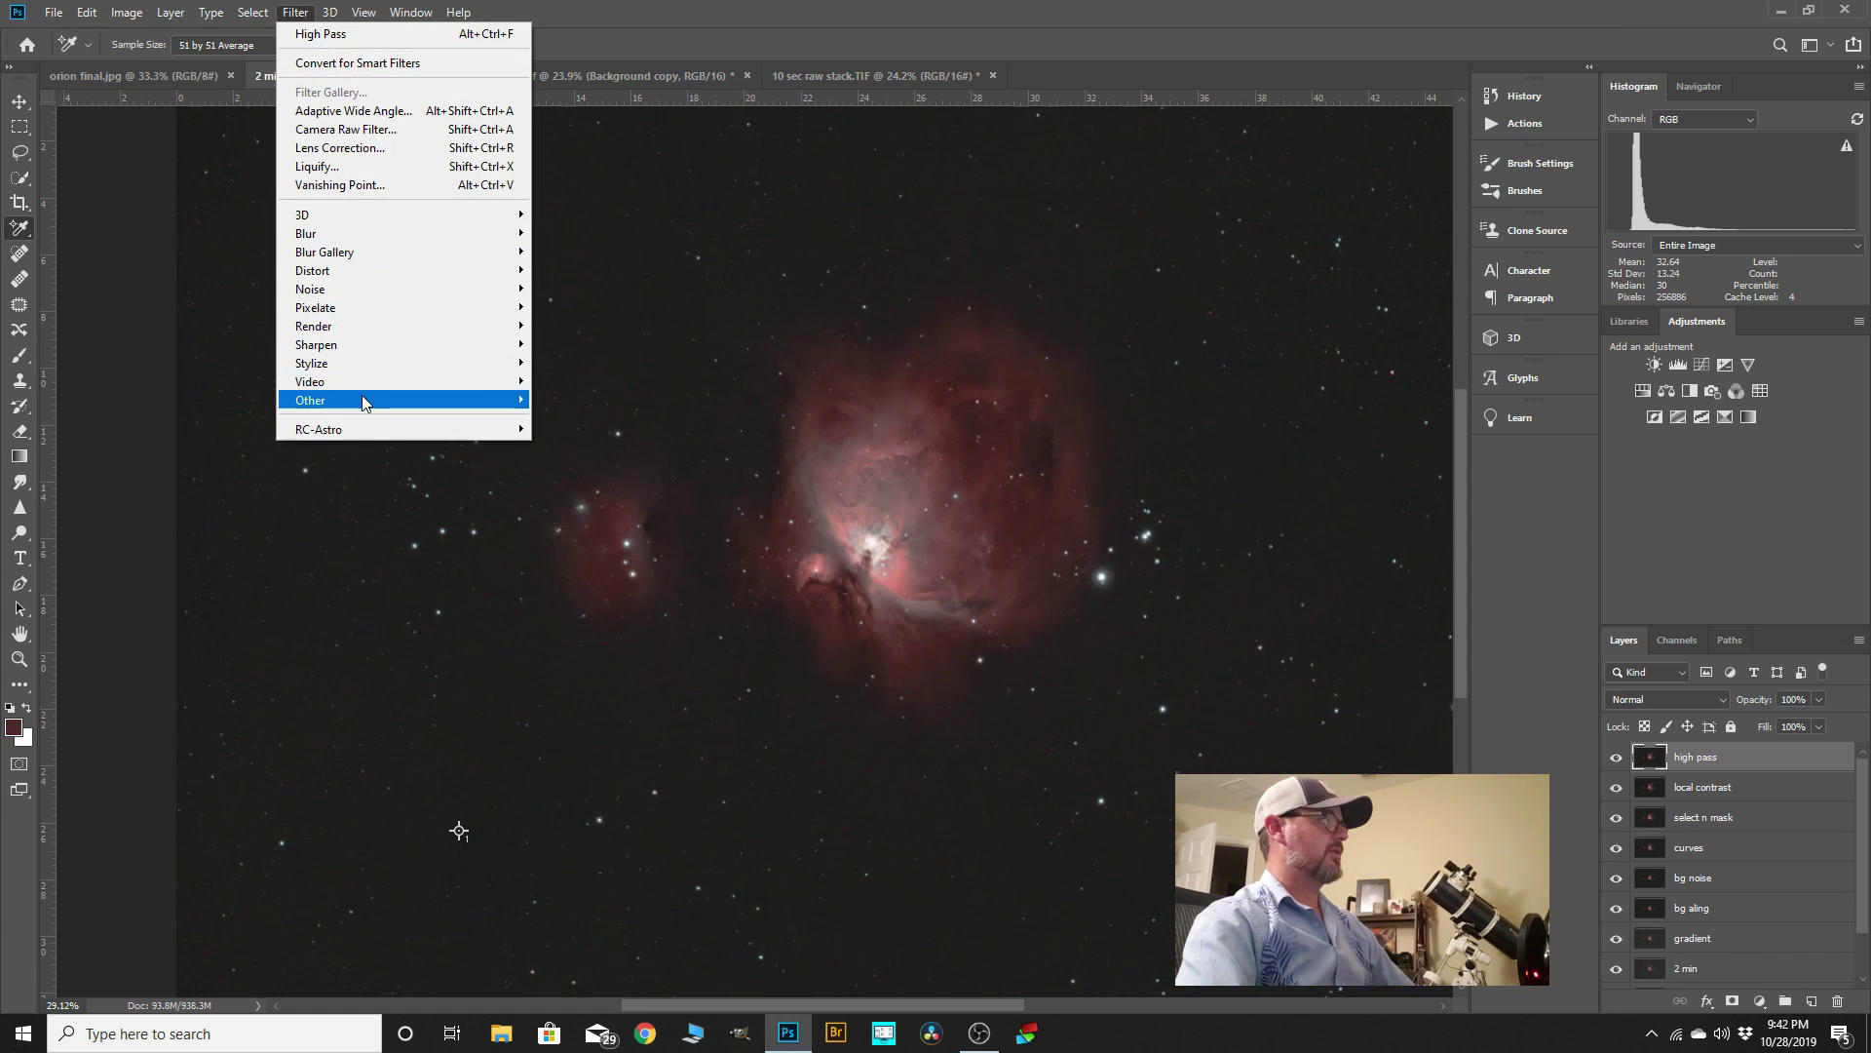
mouse_move(361, 400)
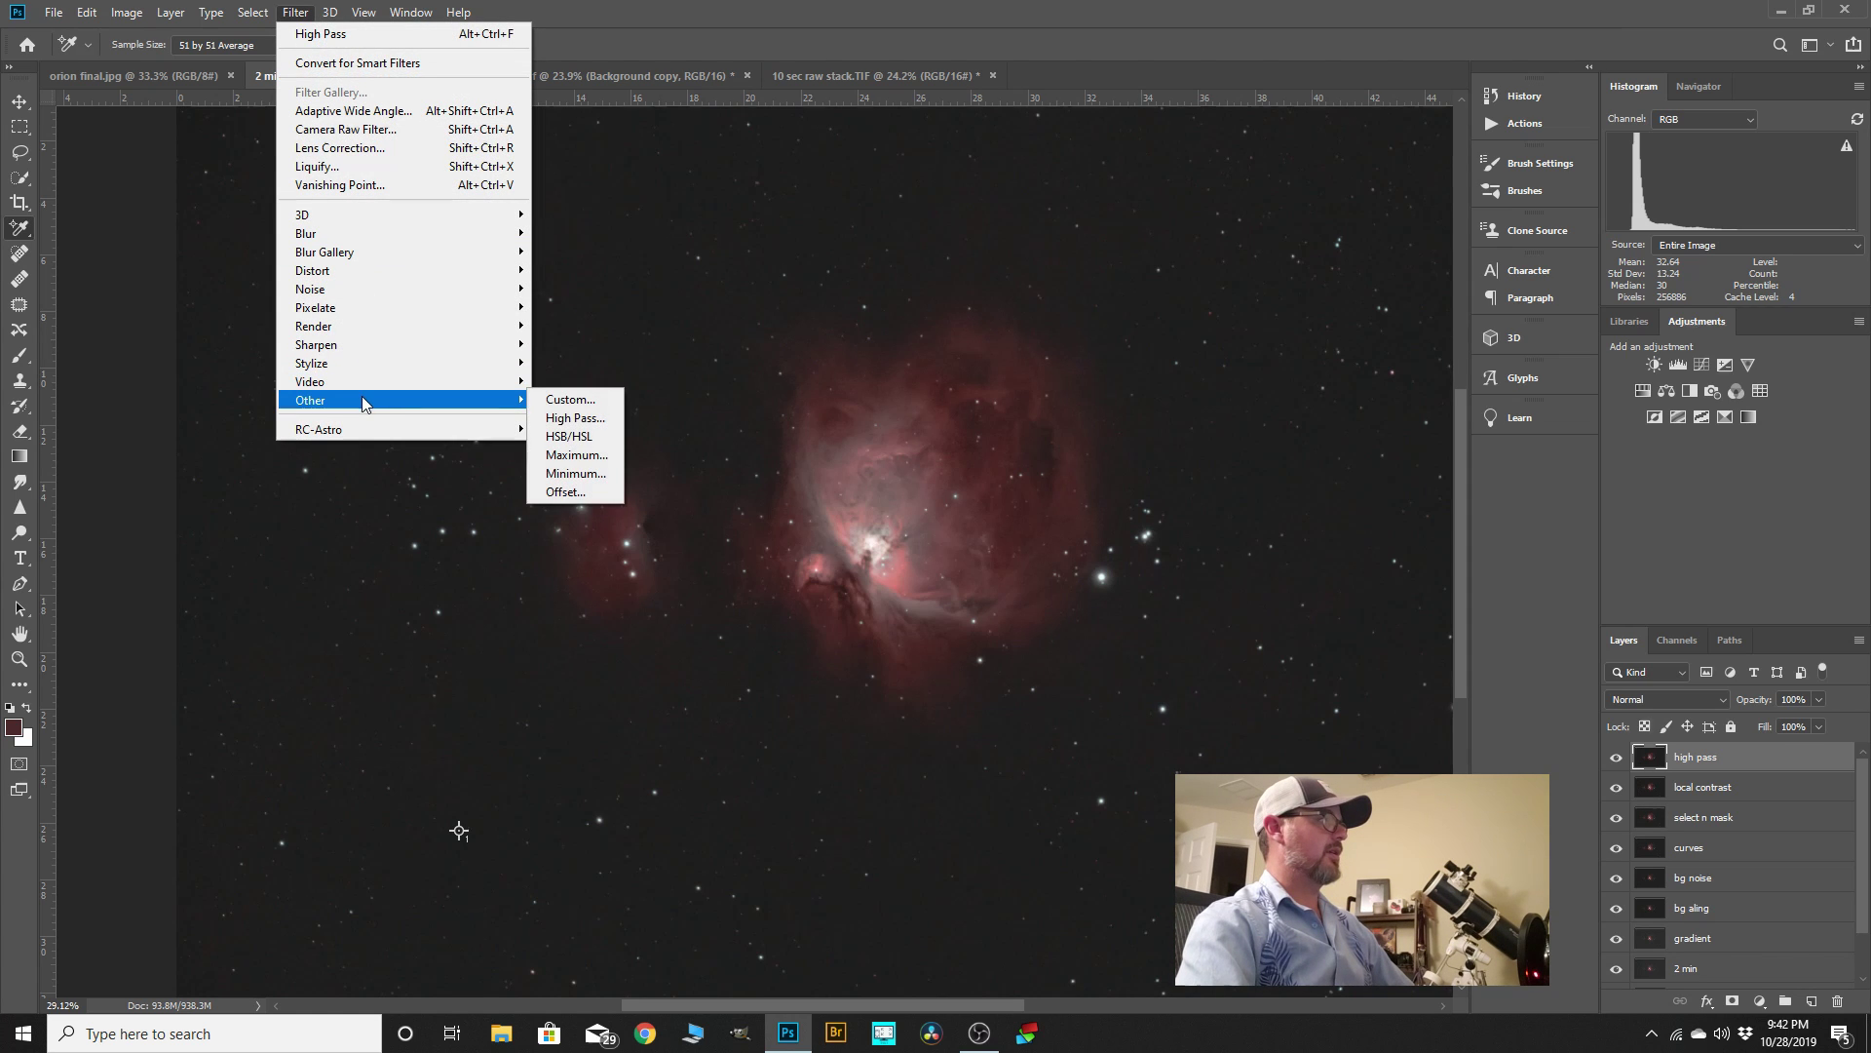
left_click(573, 417)
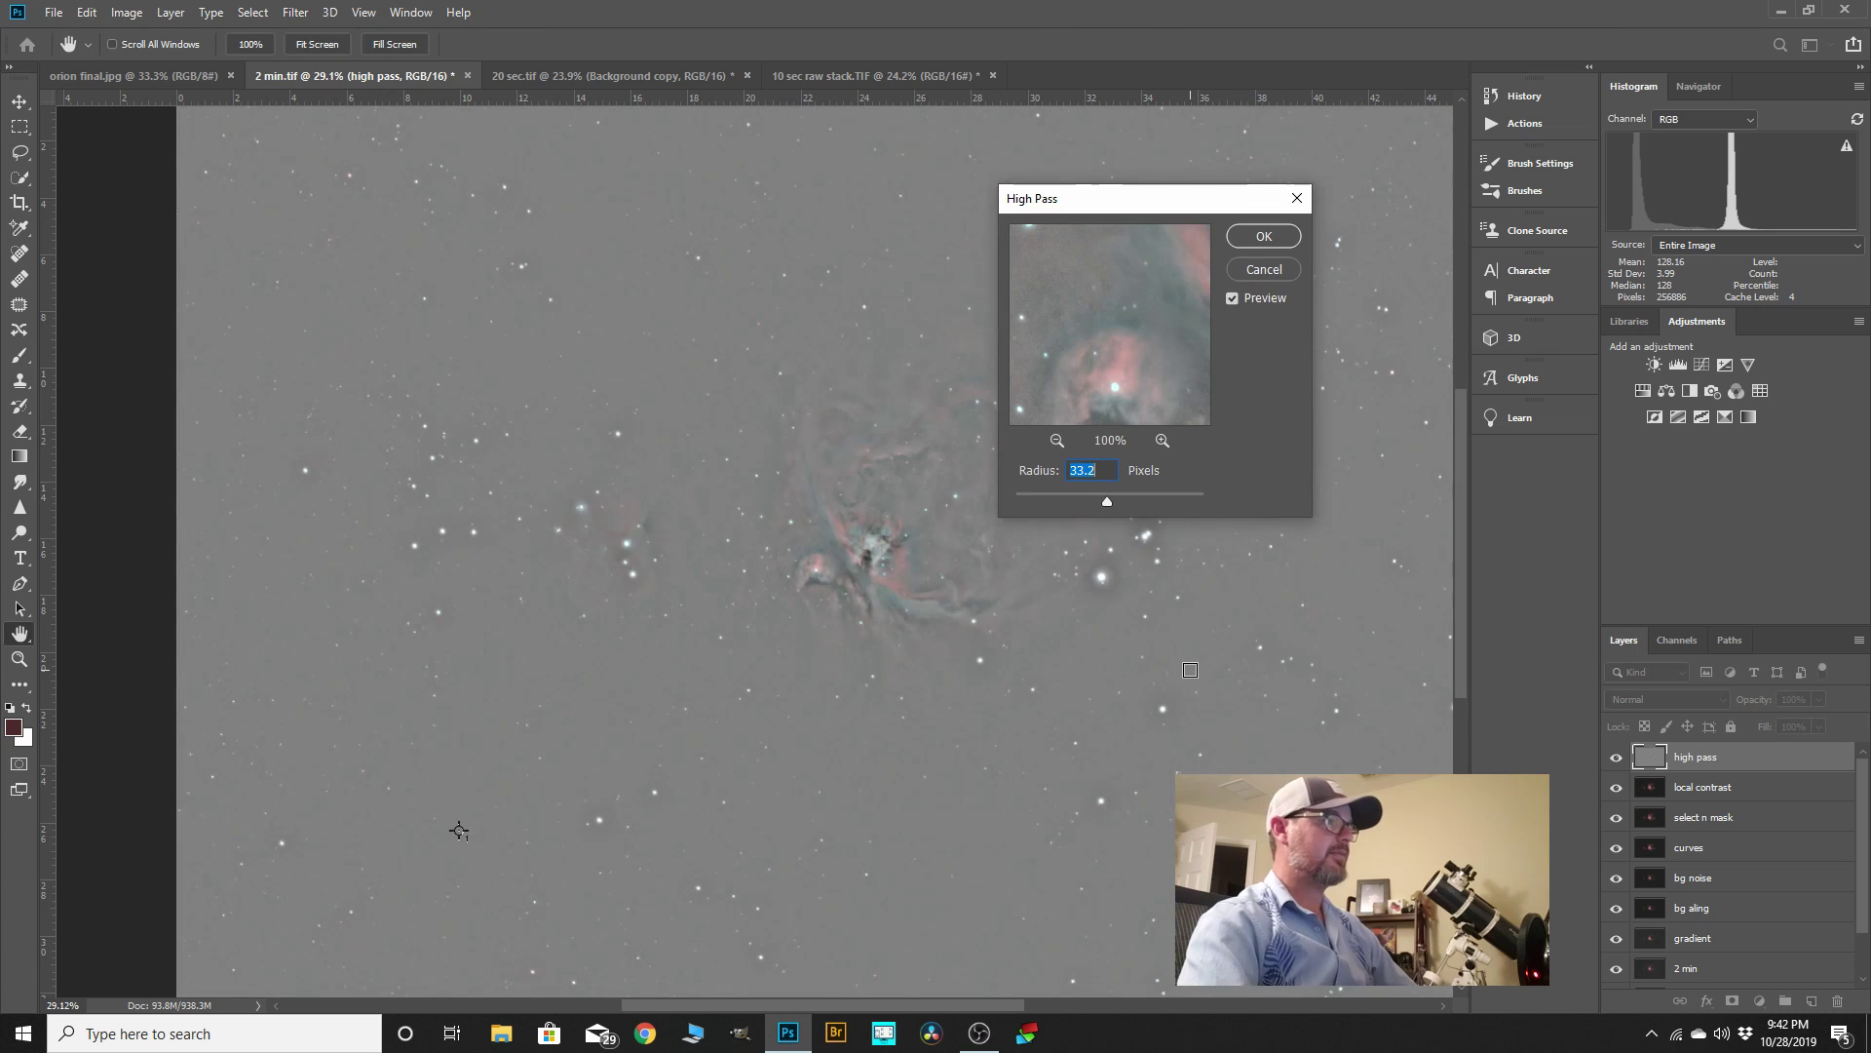
left_click_drag(1152, 212, 1271, 205)
left_click_drag(1224, 495, 1243, 495)
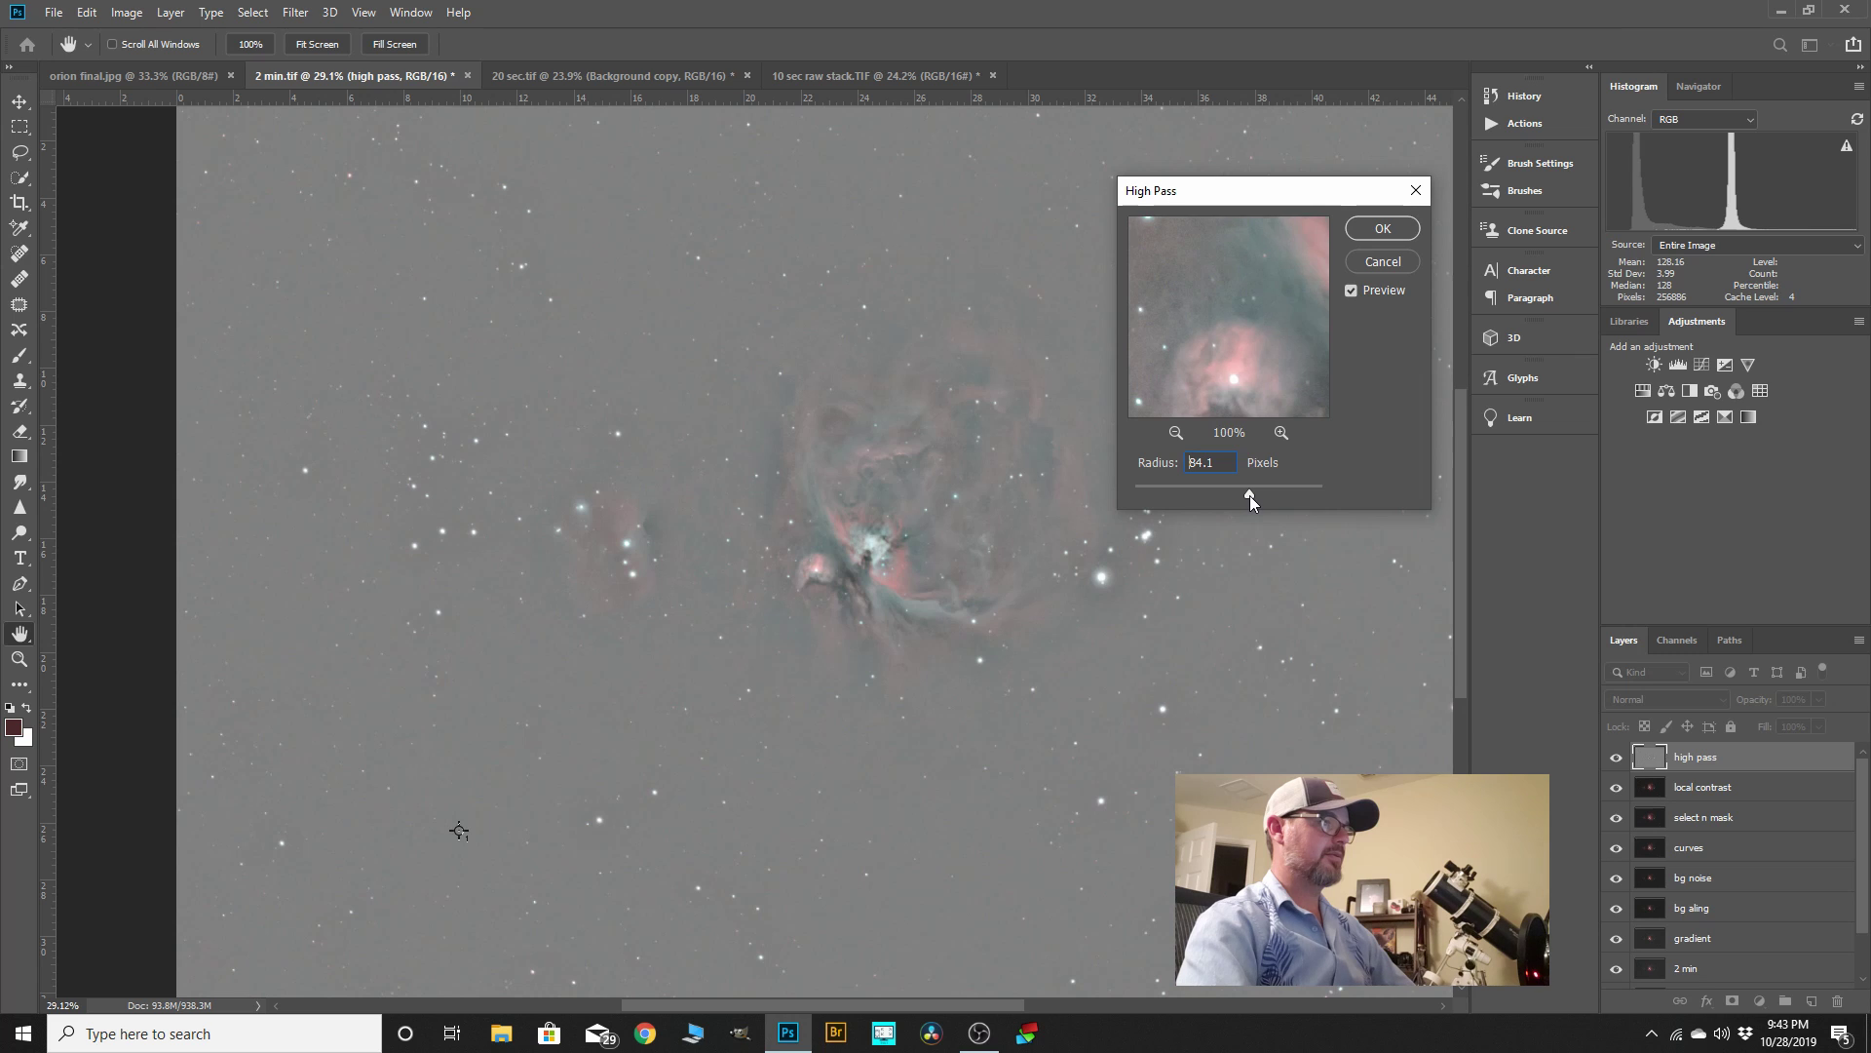
left_click_drag(1248, 498, 1247, 498)
left_click(1388, 234)
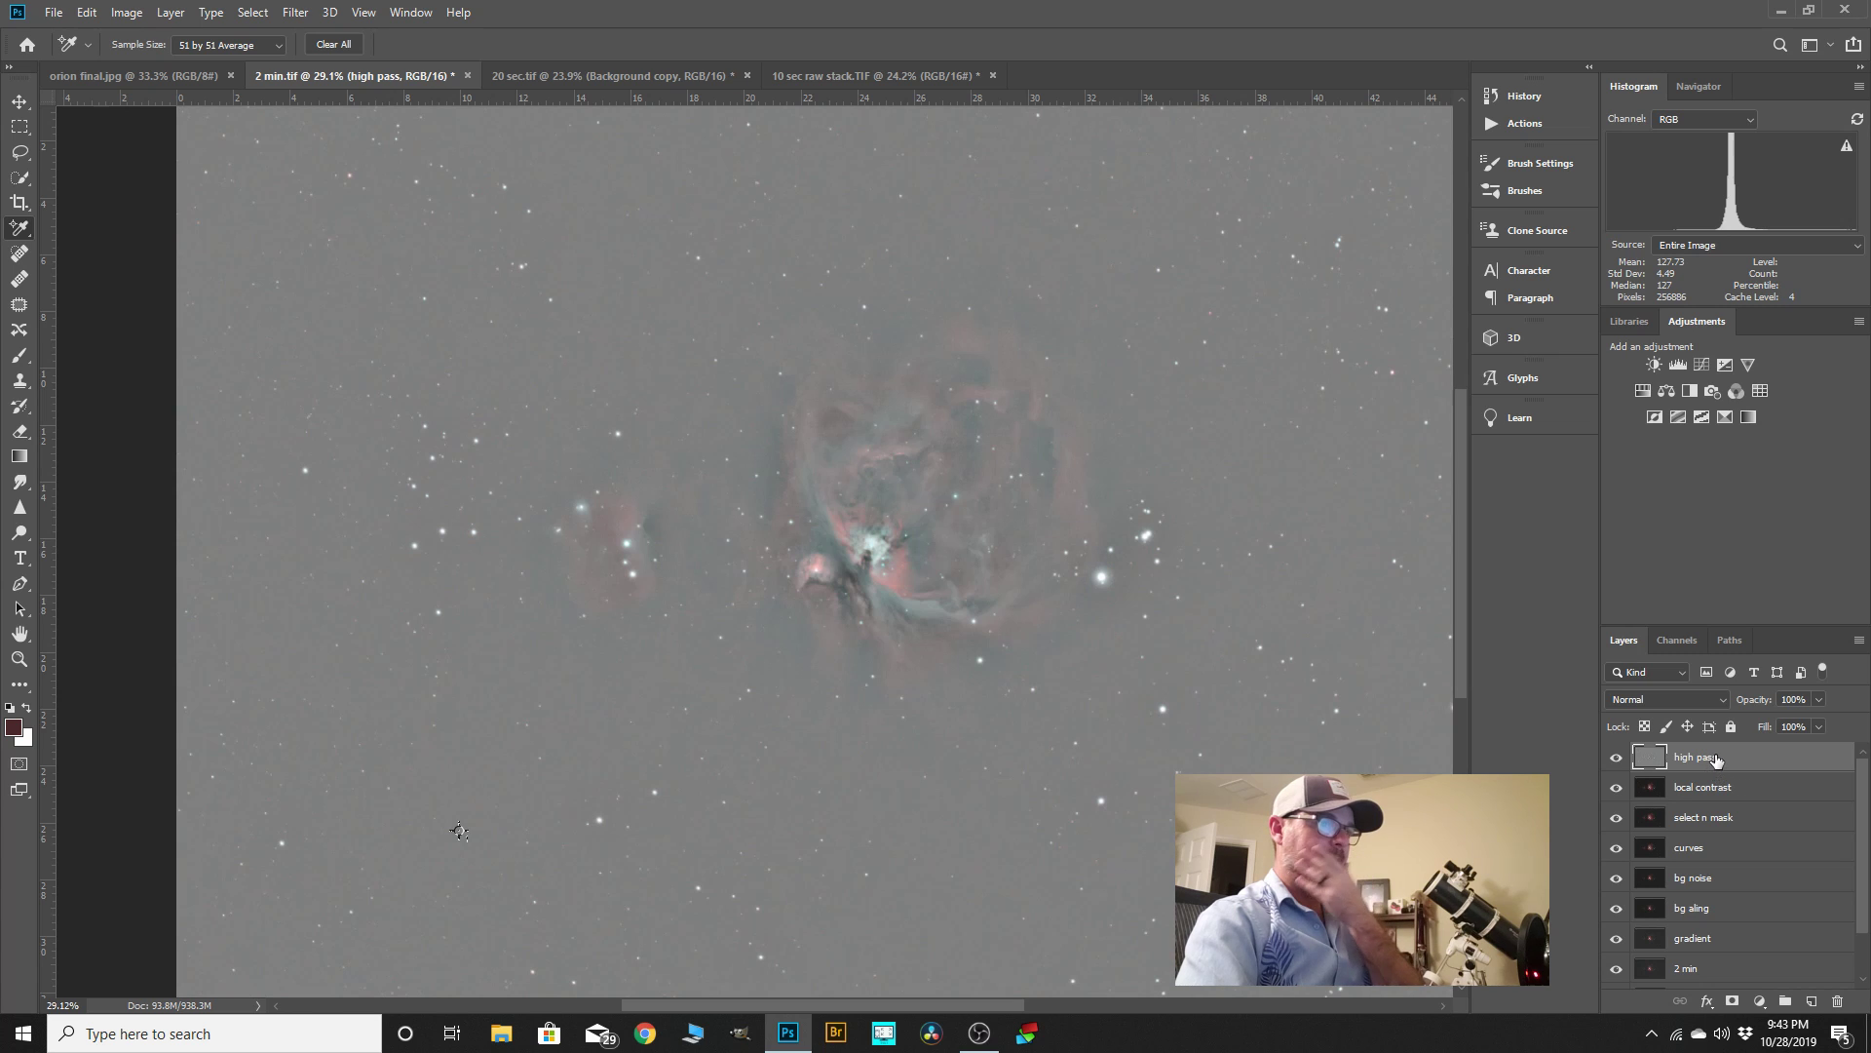
- Blend the high pass layer with Soft Light, compare it hidden and shown, and set its opacity to 43%
left_click(1726, 698)
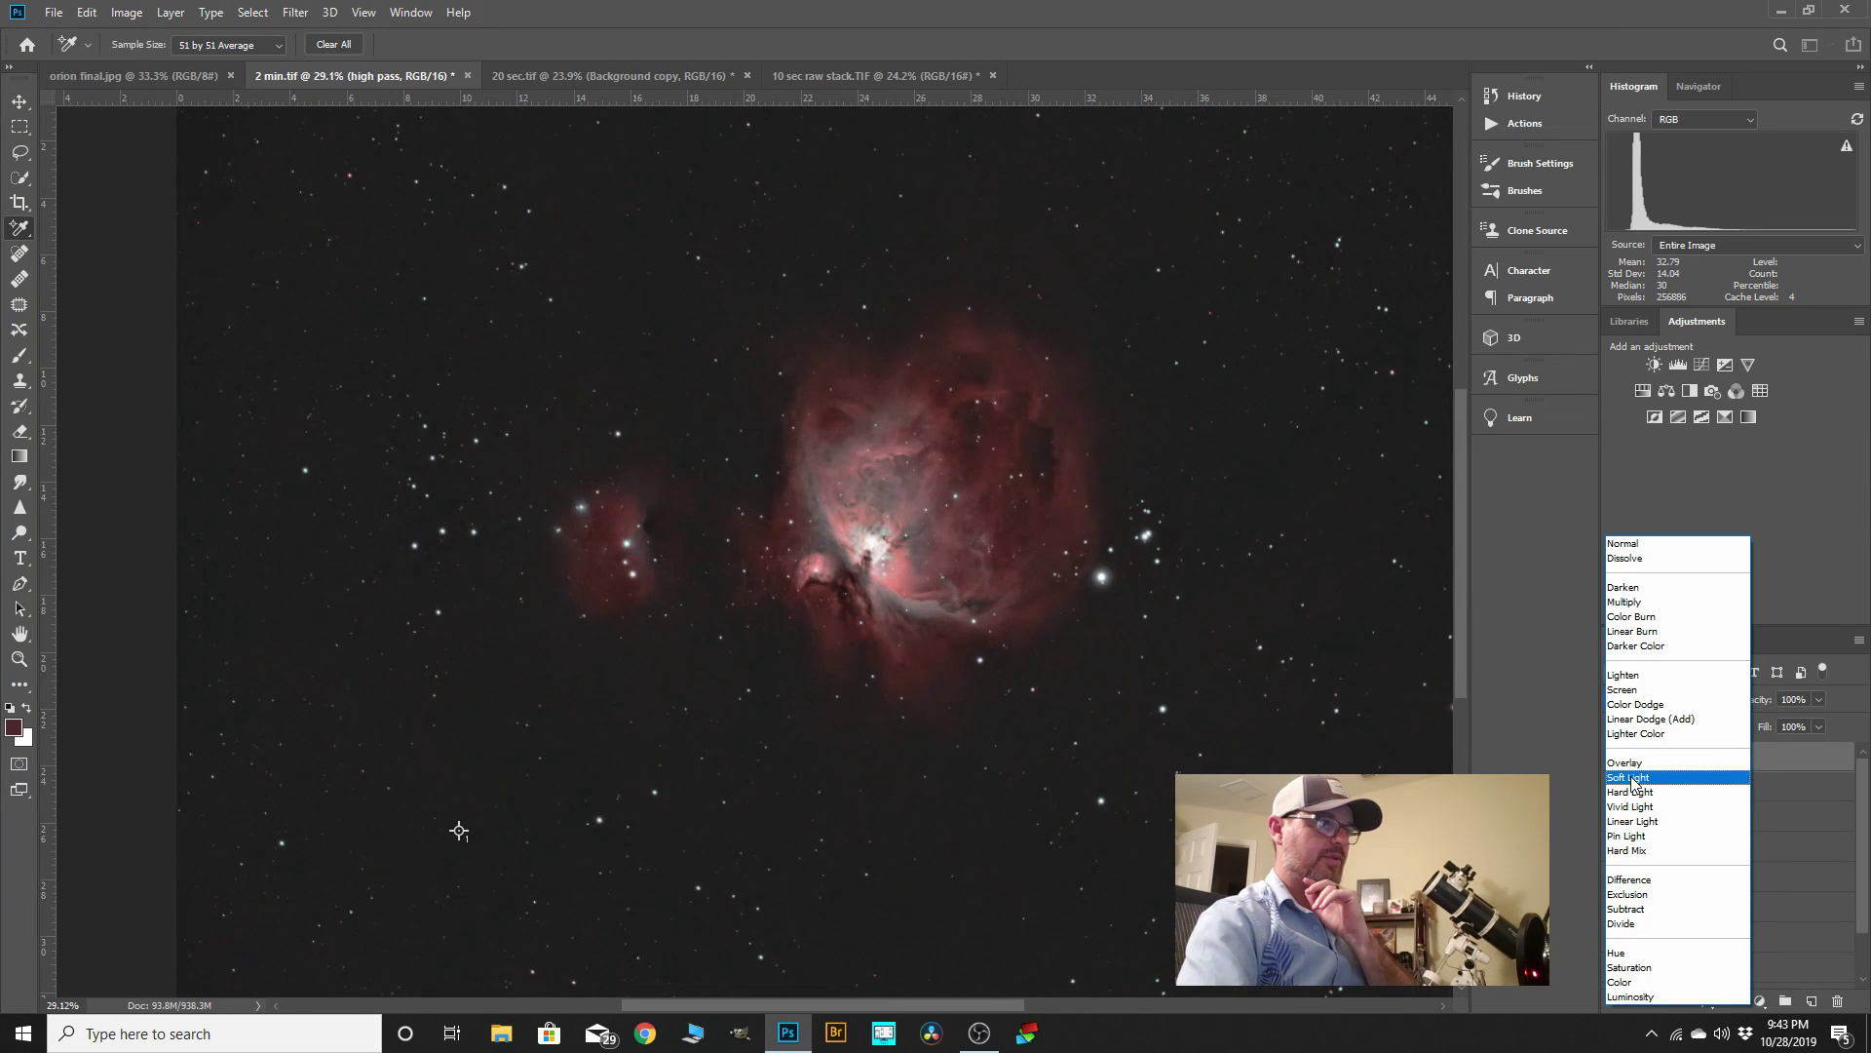
left_click(1630, 777)
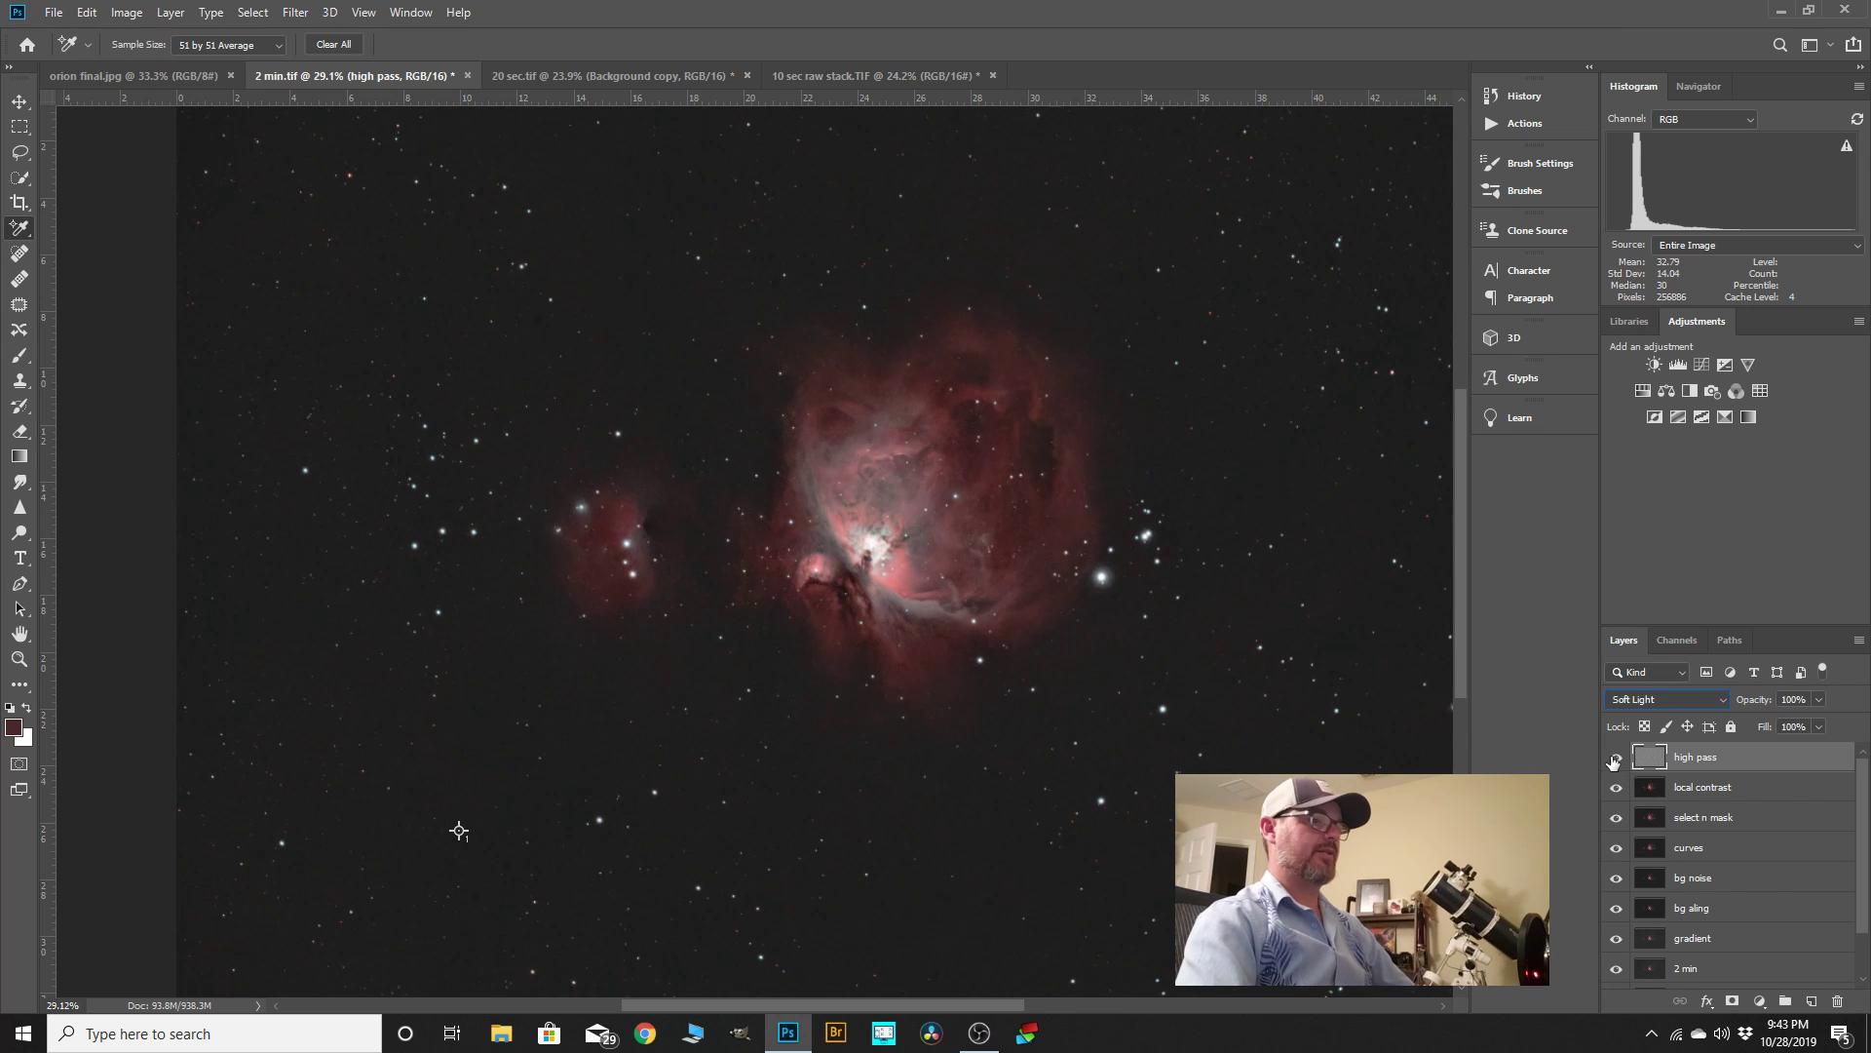
left_click(1616, 757)
left_click(1616, 757)
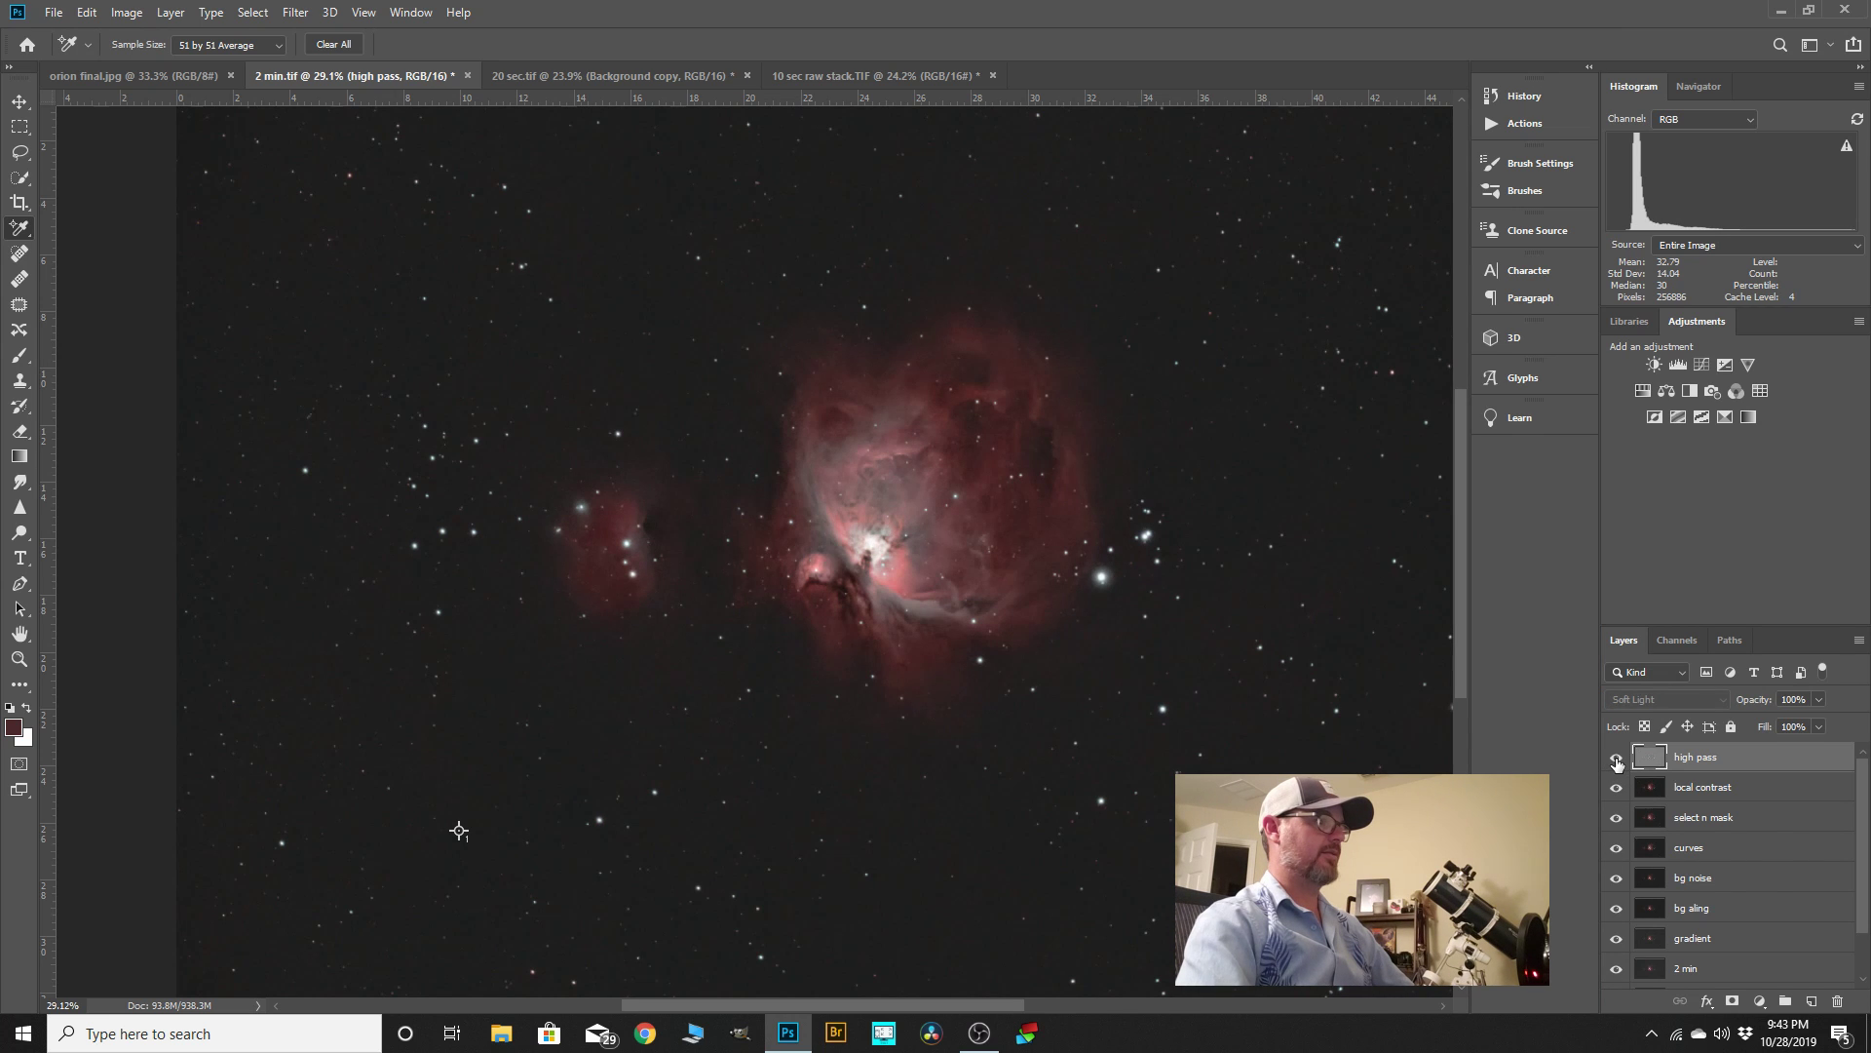
left_click(1616, 758)
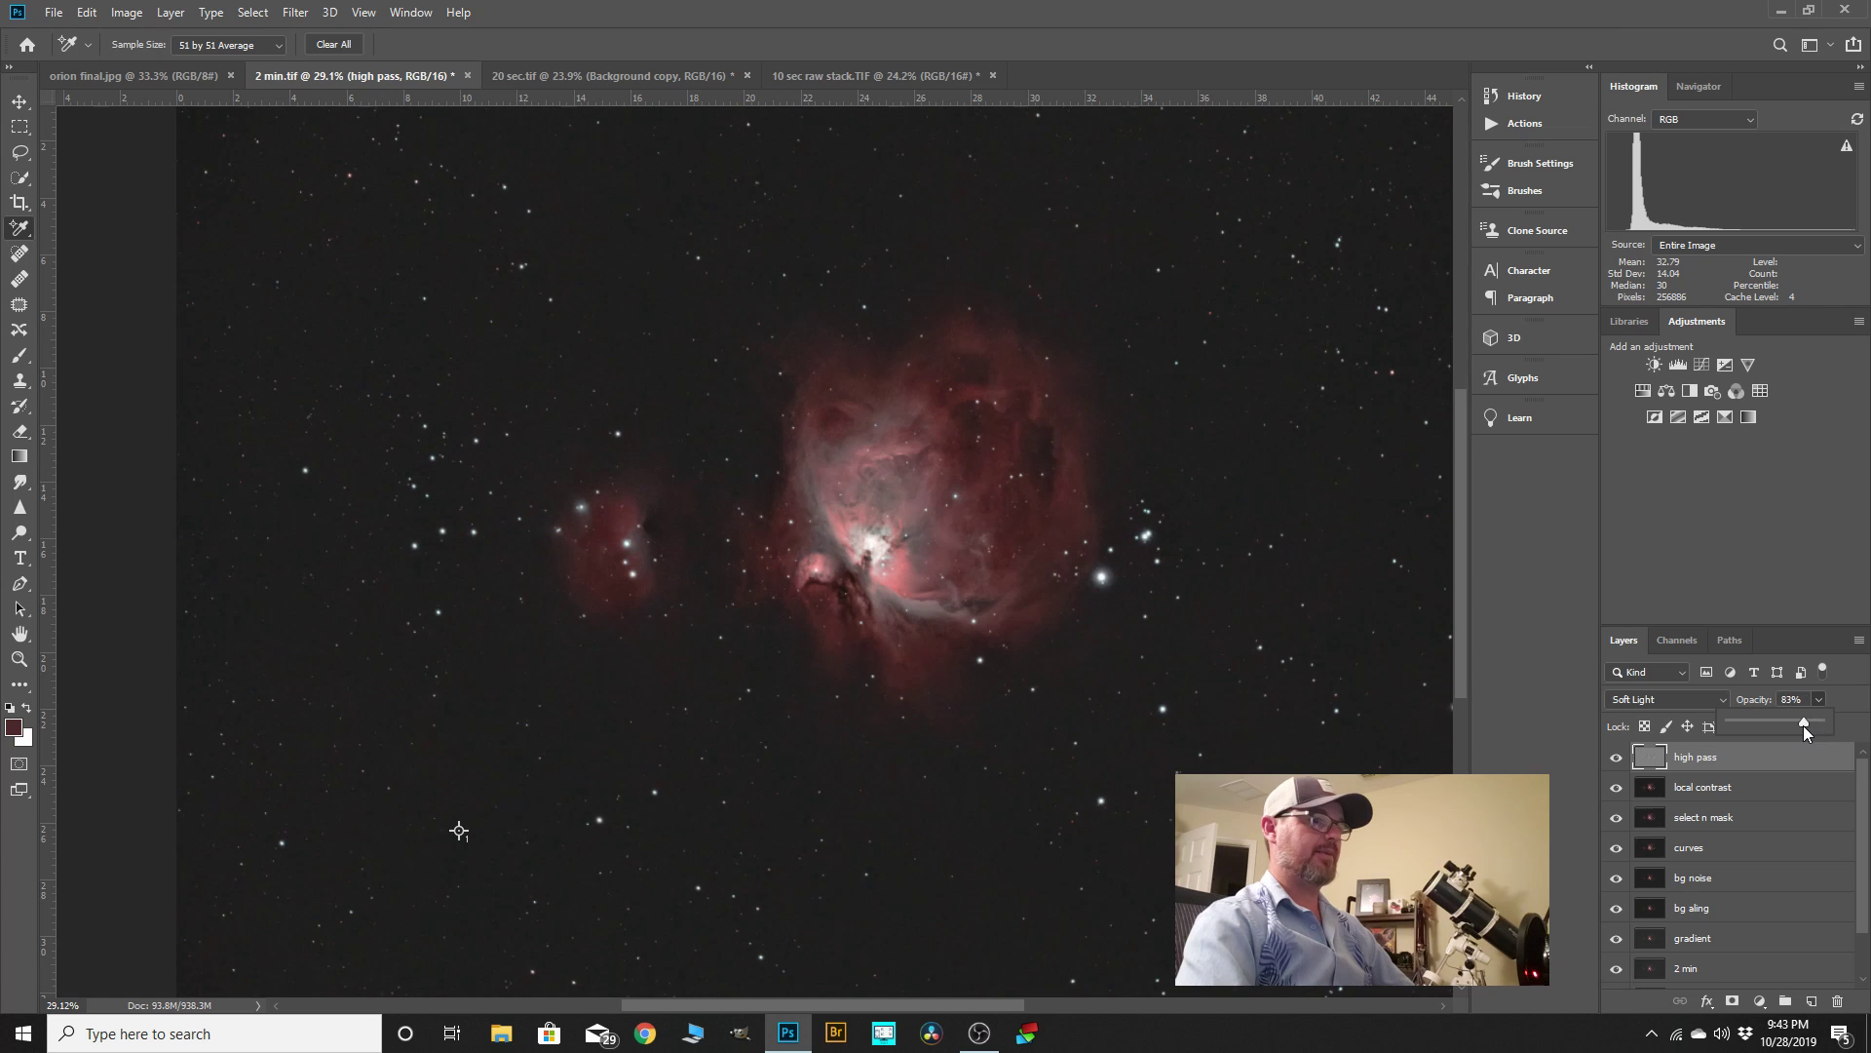
left_click_drag(1738, 730, 1729, 729)
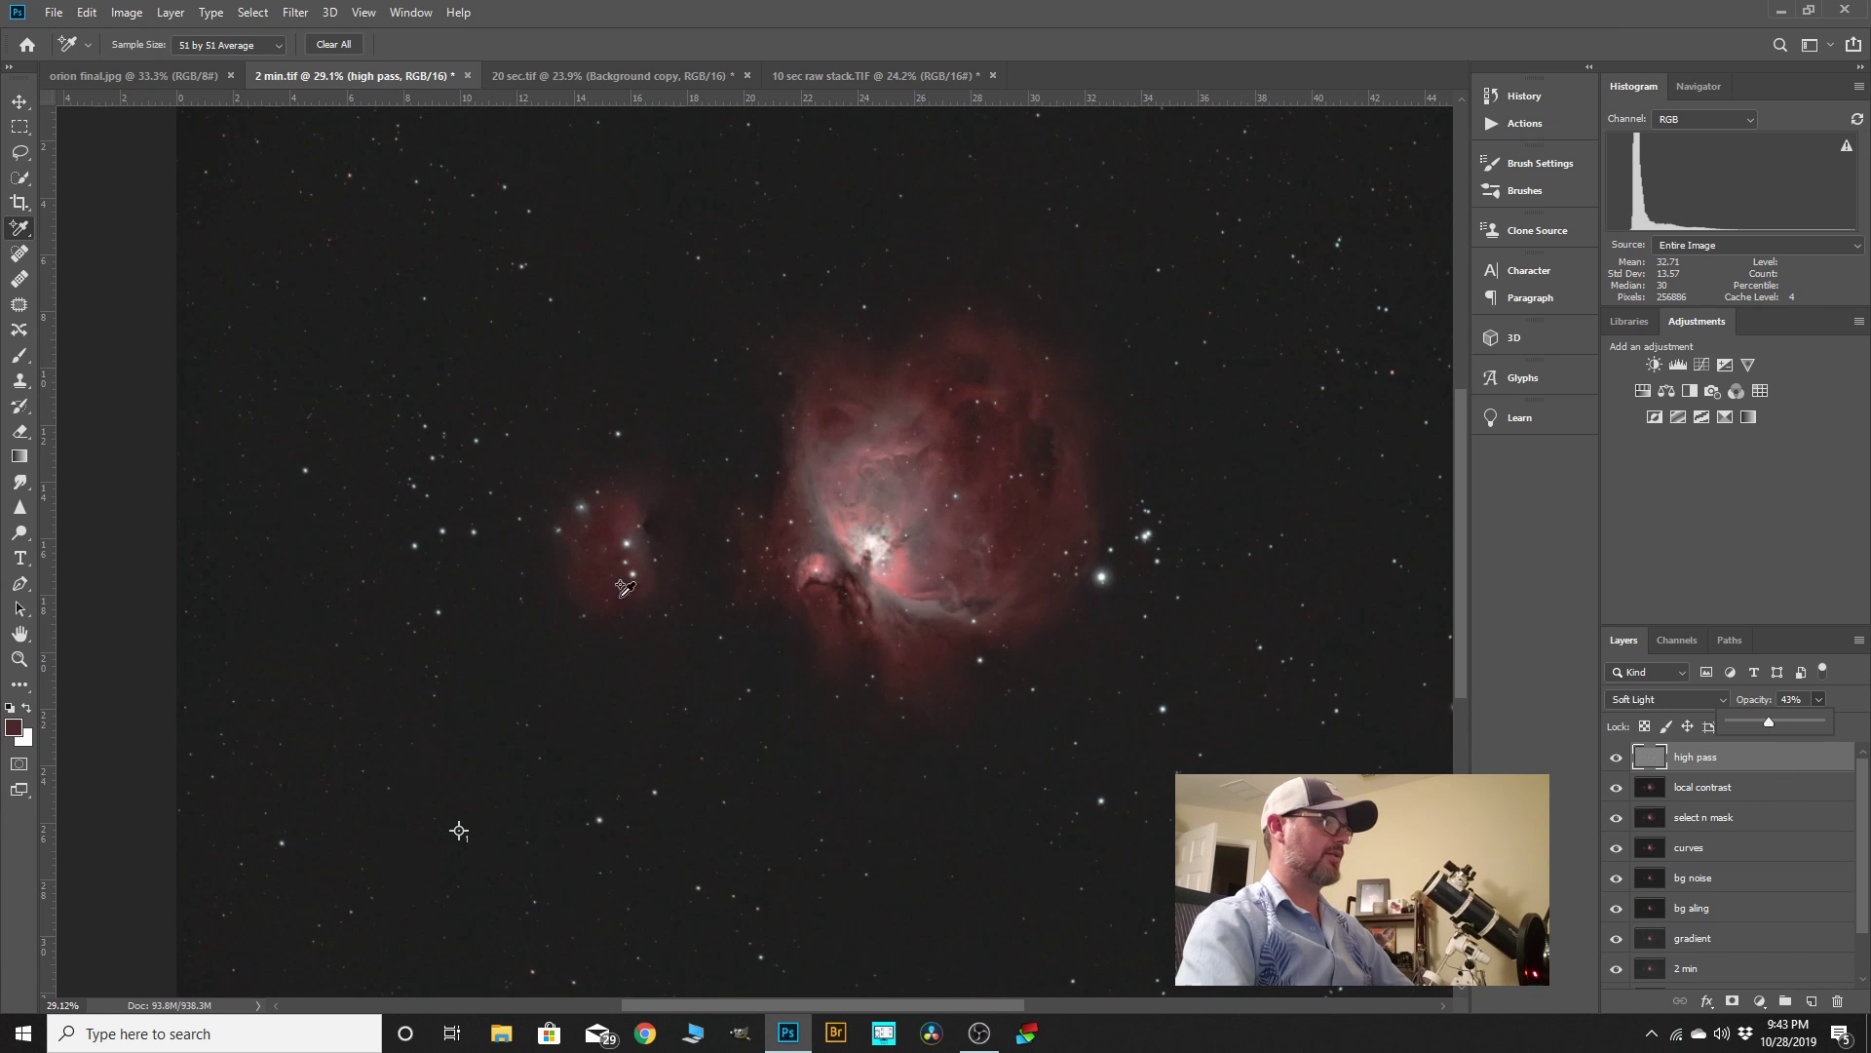
- Merge the high pass layer down into the local contrast layer
left_click(1716, 763)
right_click(1715, 761)
left_click(1549, 766)
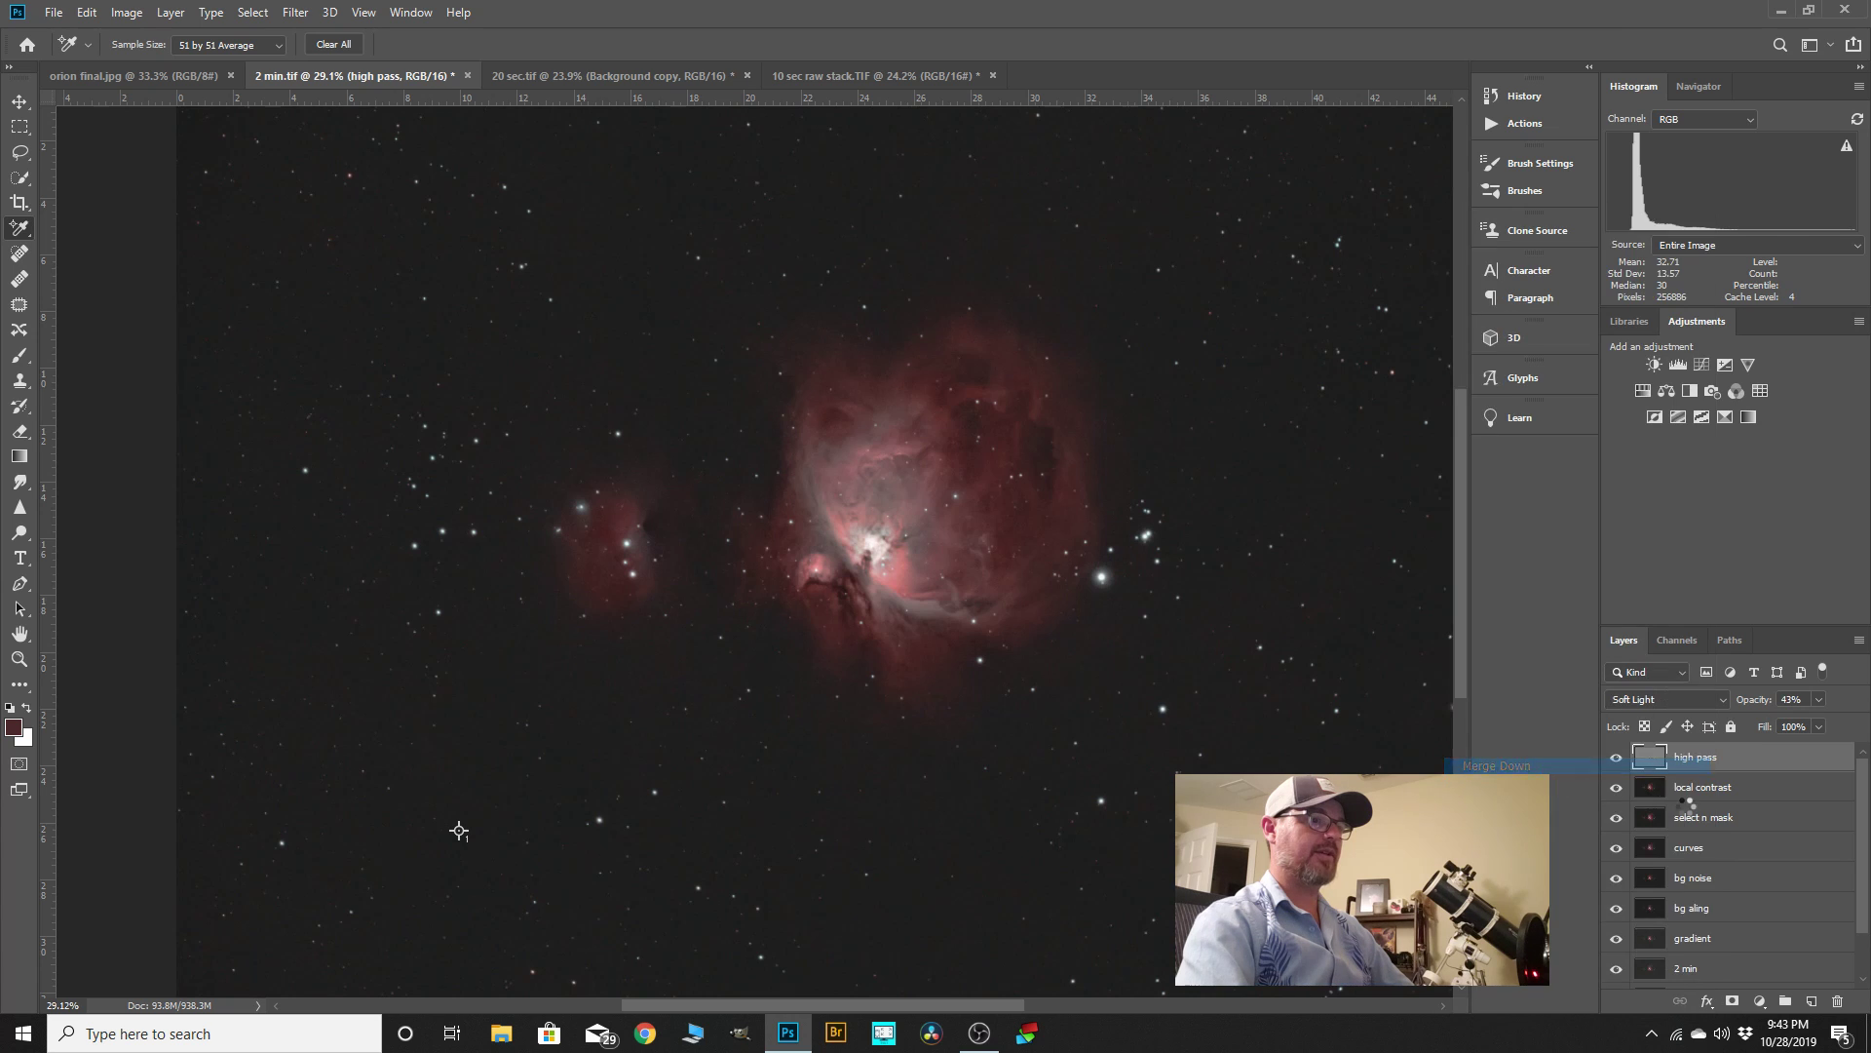
scroll(1156, 738, "down", 2)
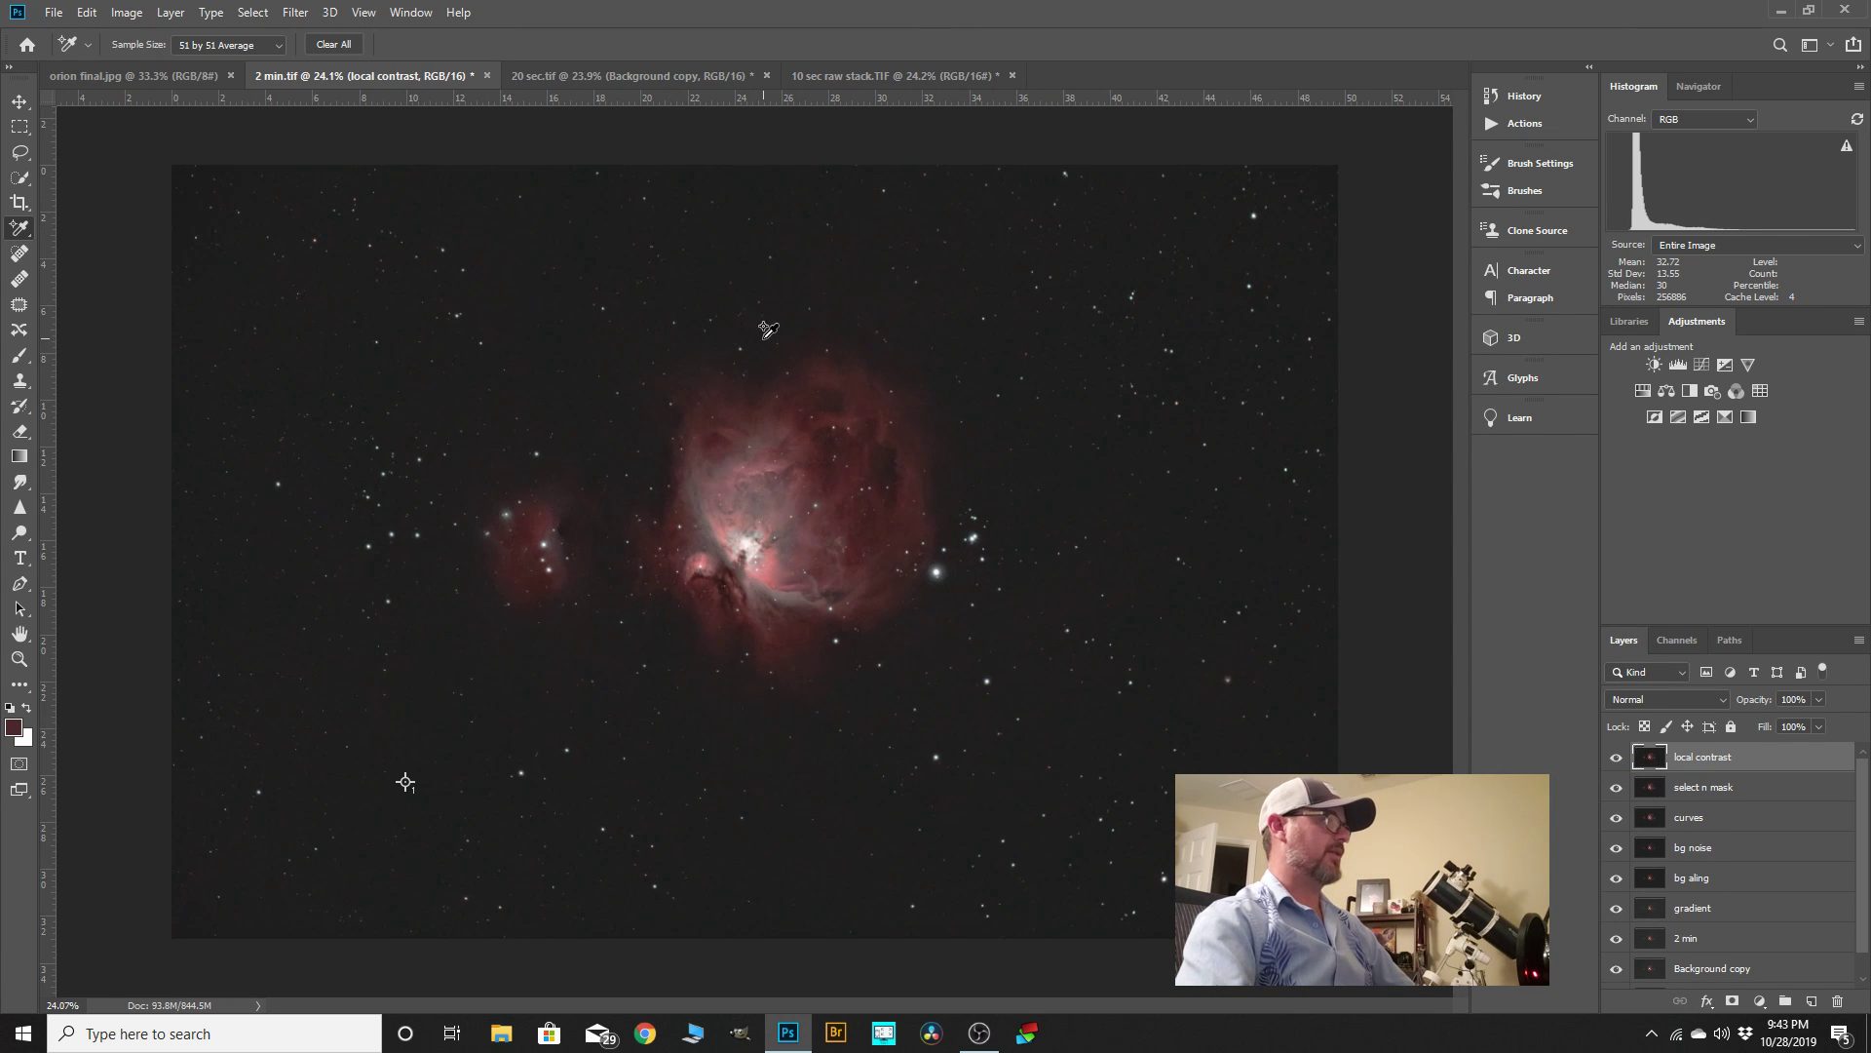
- Open the Camera Raw Filter on the local contrast layer and set Exposure +0.10, Contrast +5, Highlights -7, Shadows -1, Clarity +8 and Vibrance +23
left_click(296, 14)
left_click(330, 128)
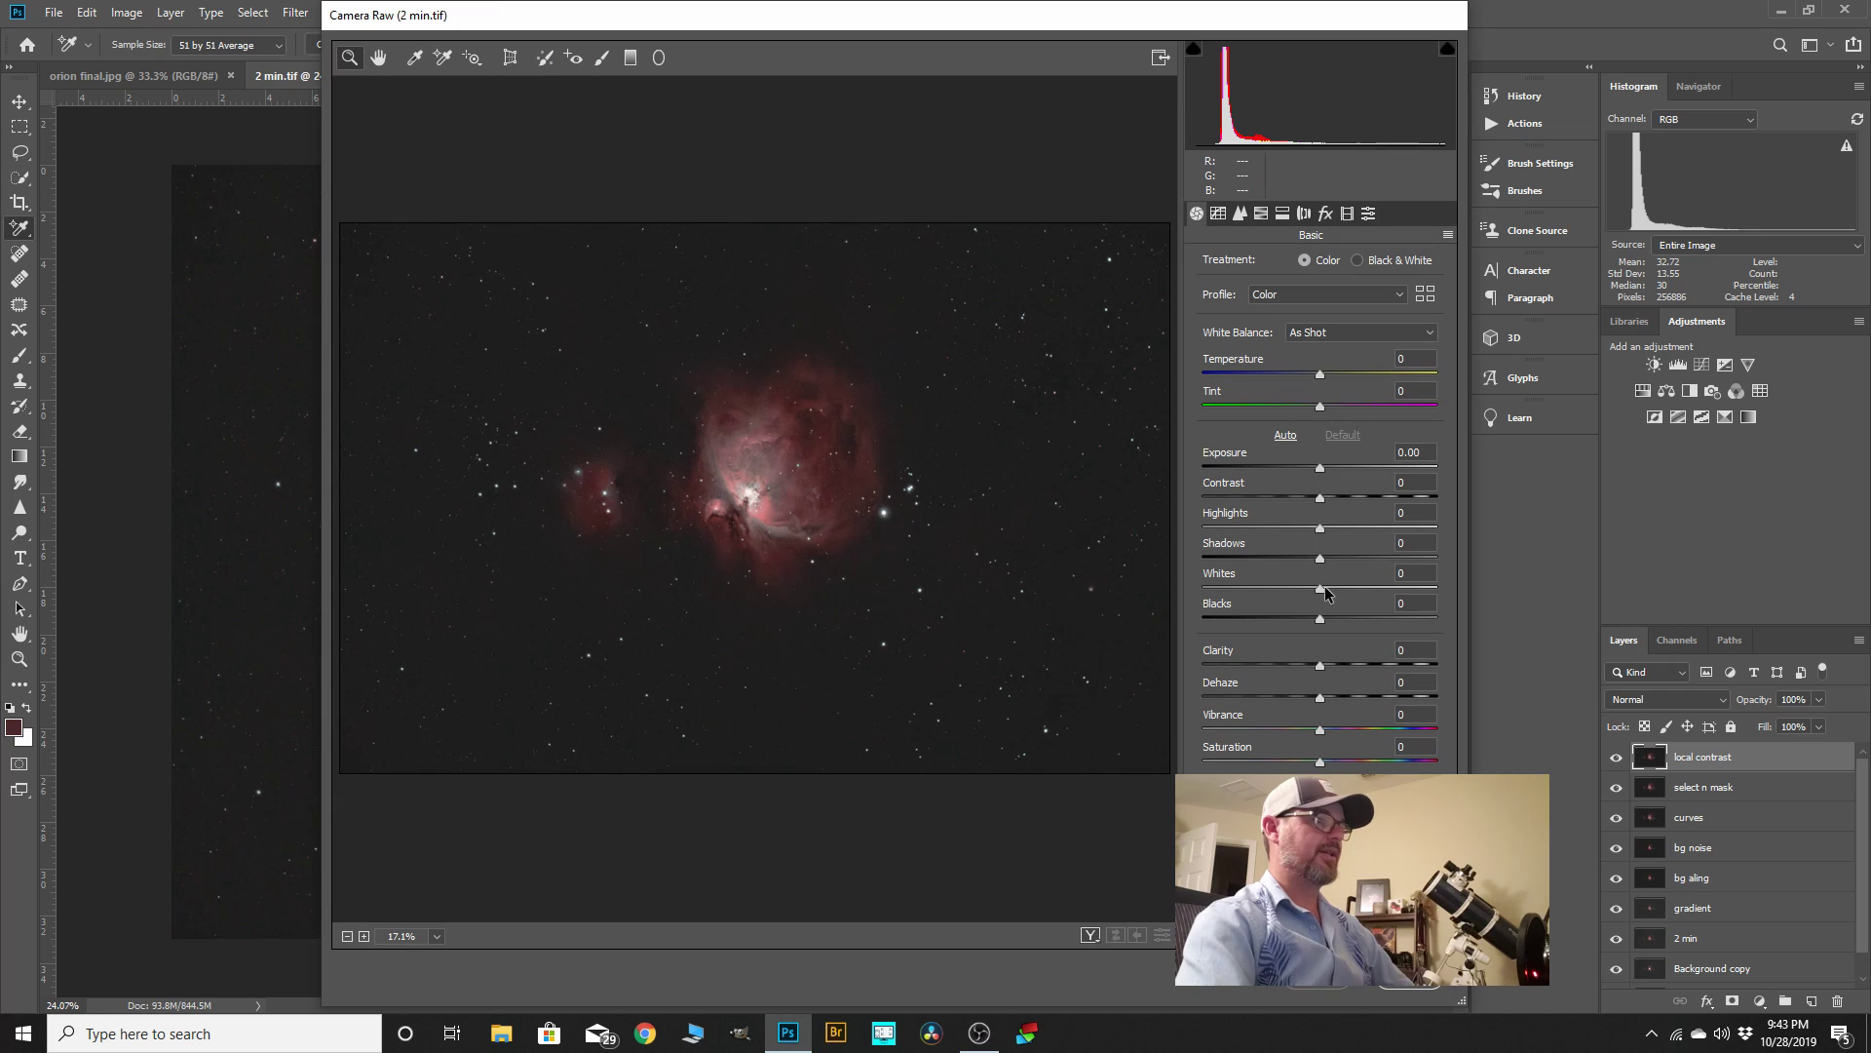
left_click(1323, 470)
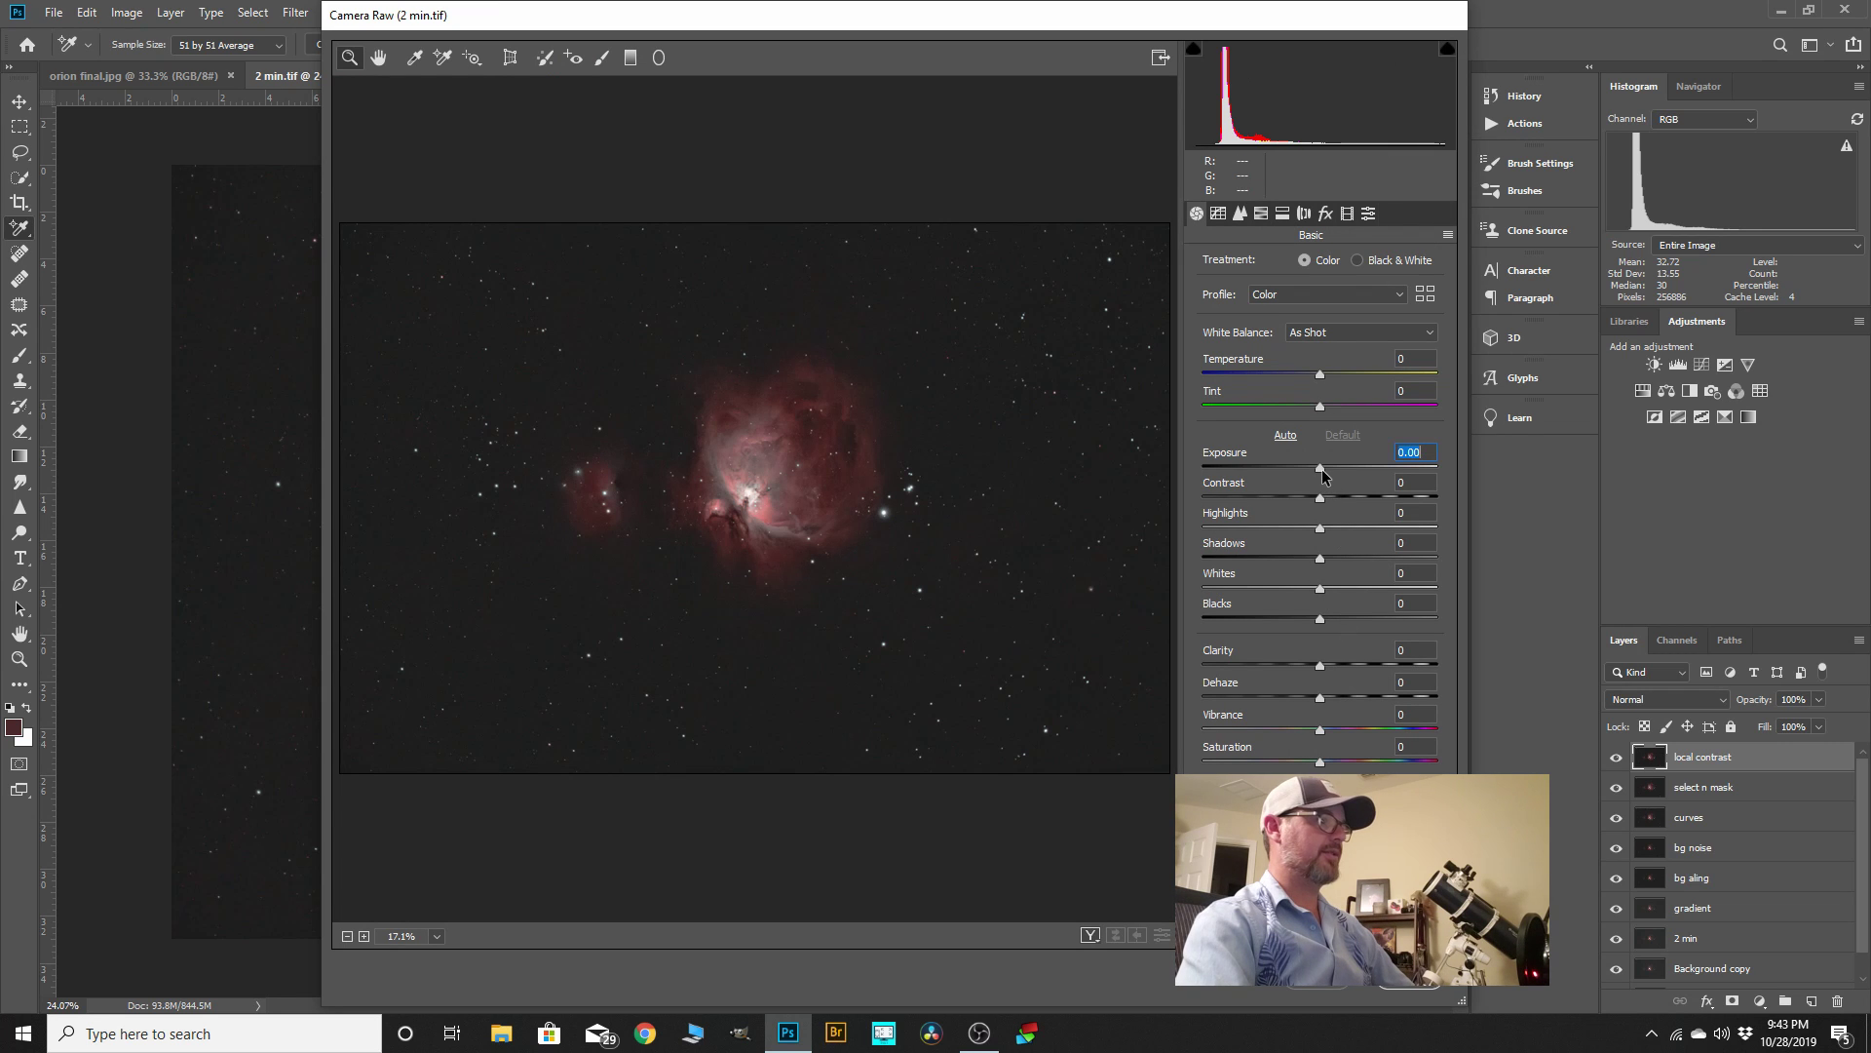
left_click_drag(1325, 473, 1315, 530)
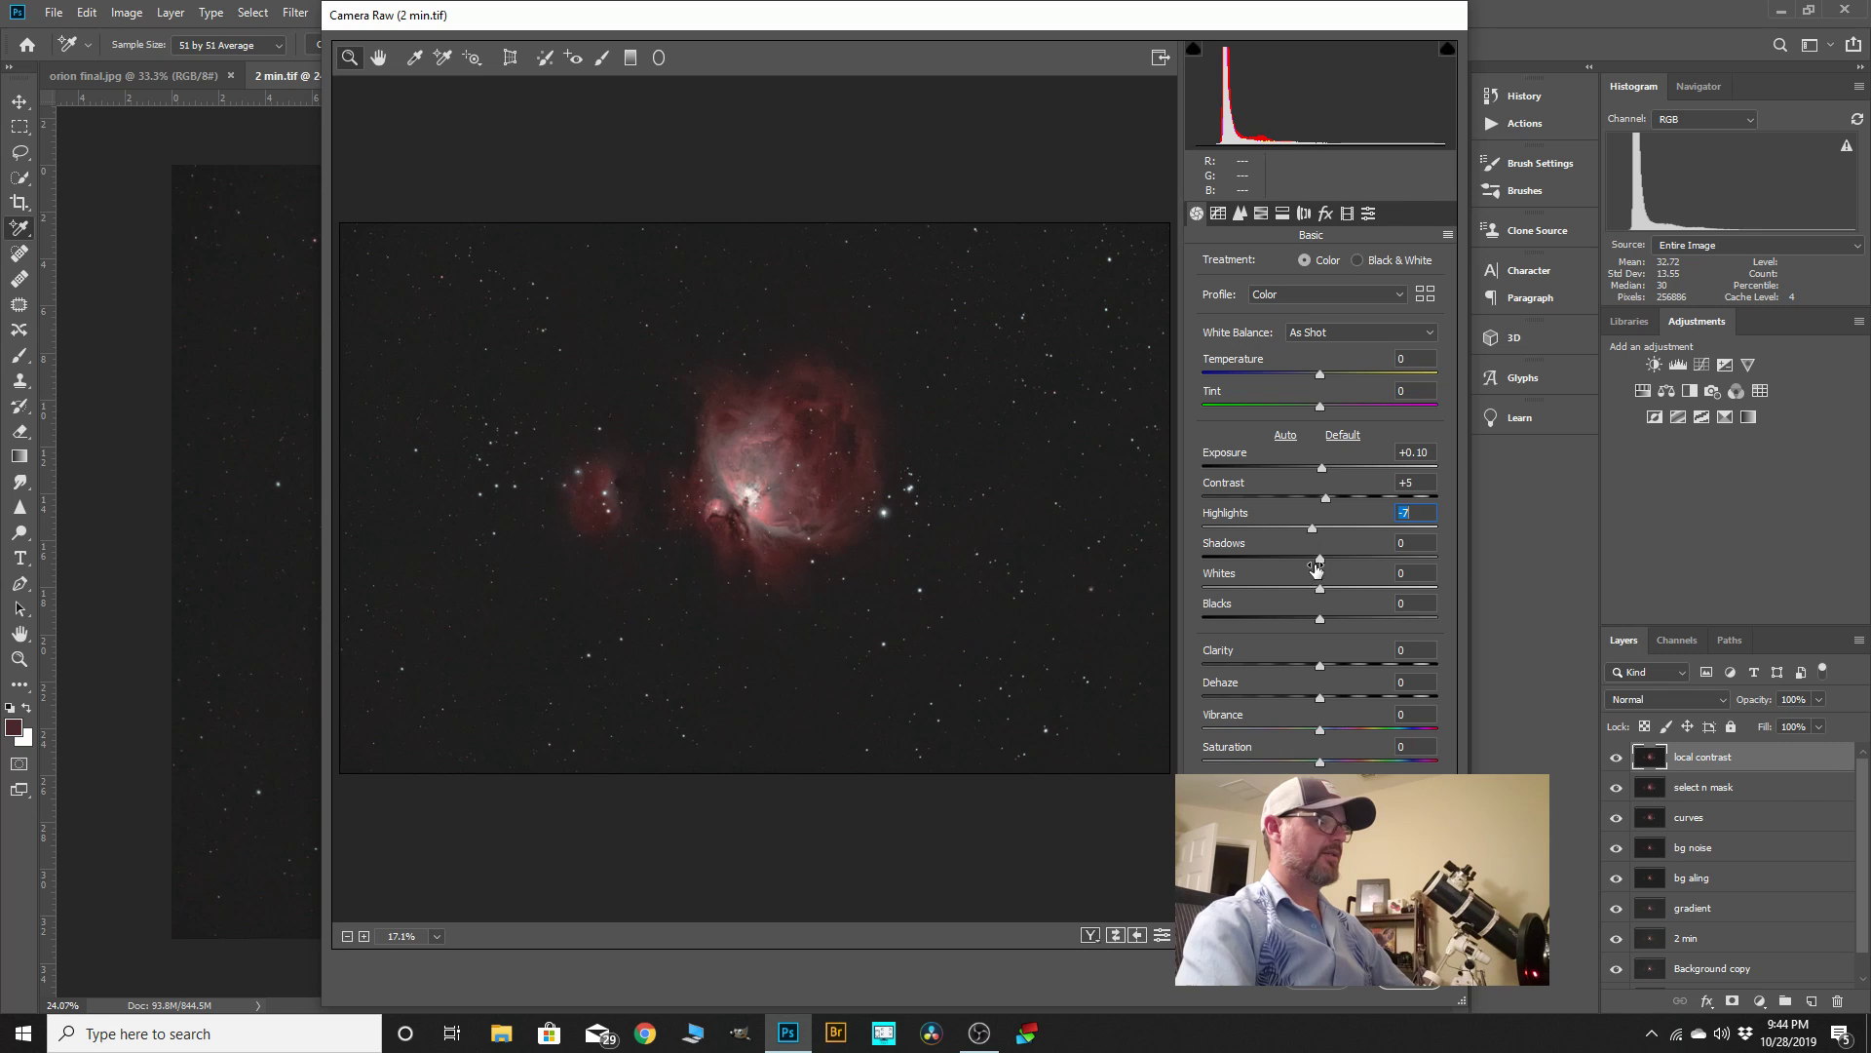
left_click_drag(1326, 563, 1320, 564)
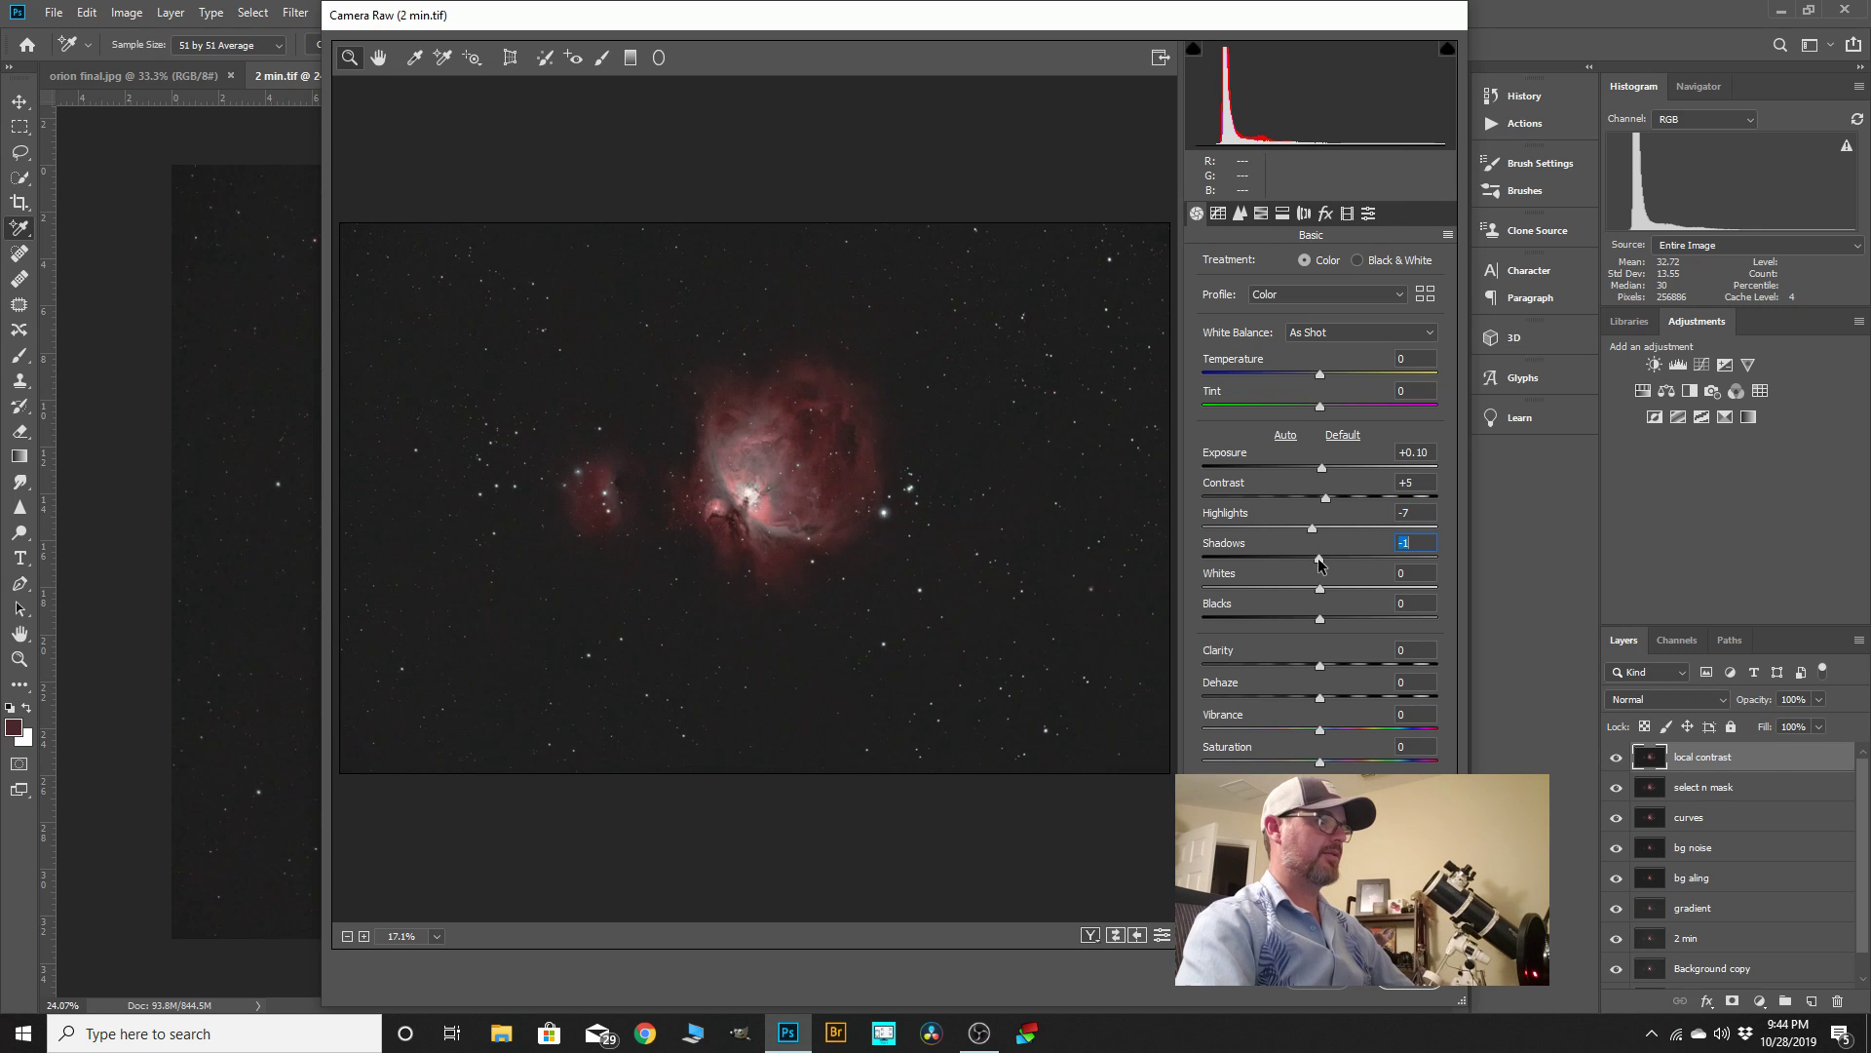
left_click(1324, 665)
left_click_drag(1331, 667, 1343, 739)
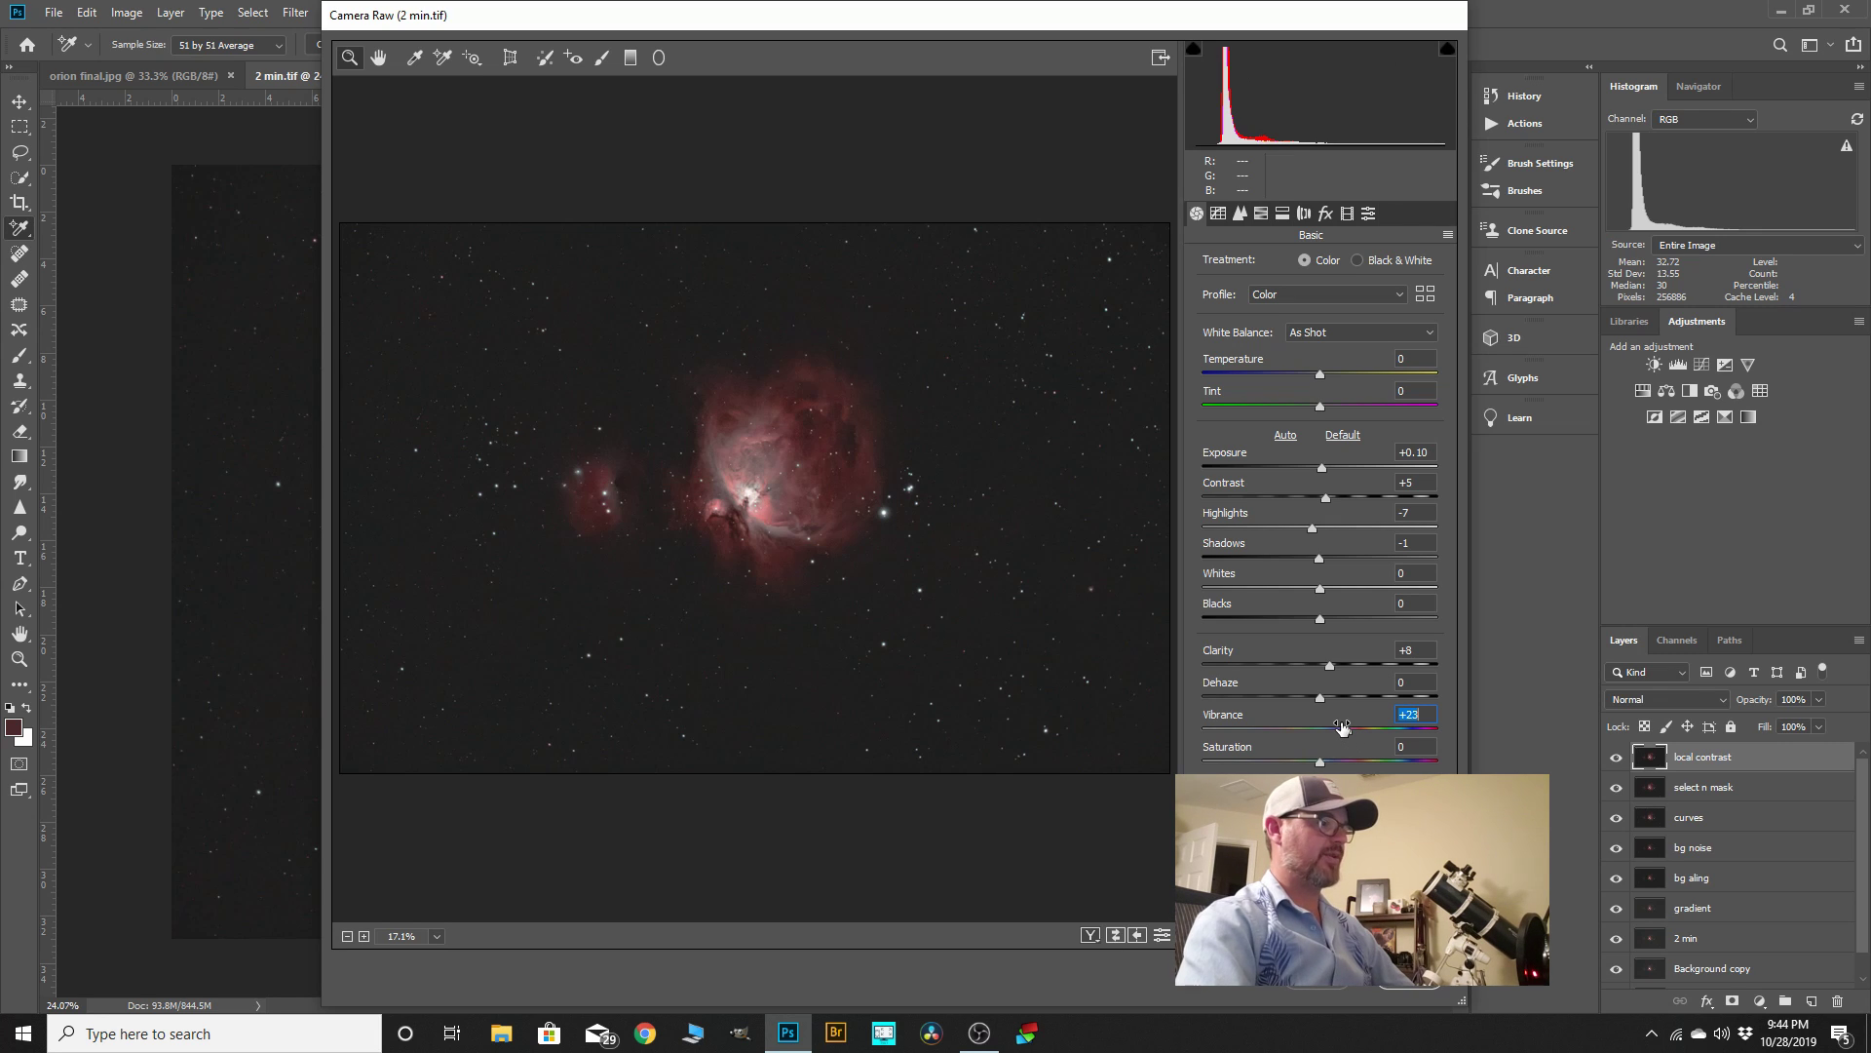
- Set Camera Raw noise reduction to Luminance 5 and Color 9, and apply the filter to the local contrast layer
left_click(1245, 218)
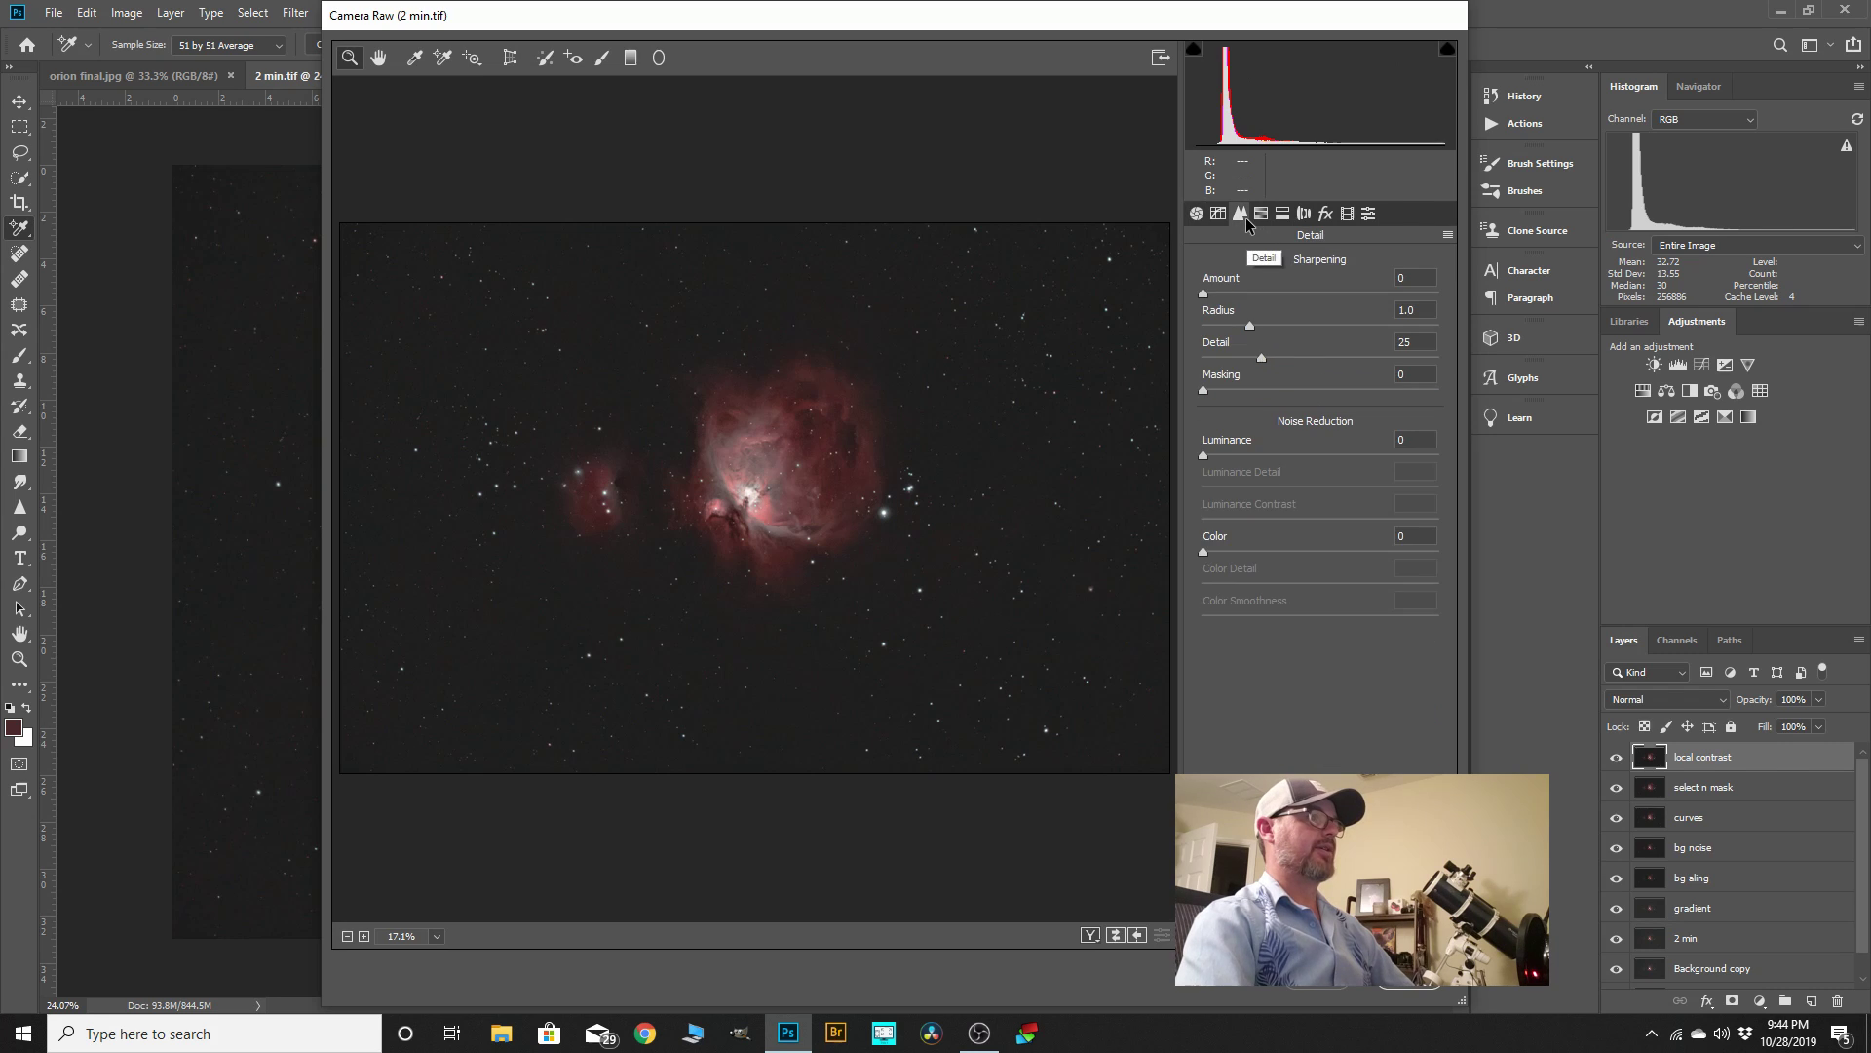
left_click(1209, 454)
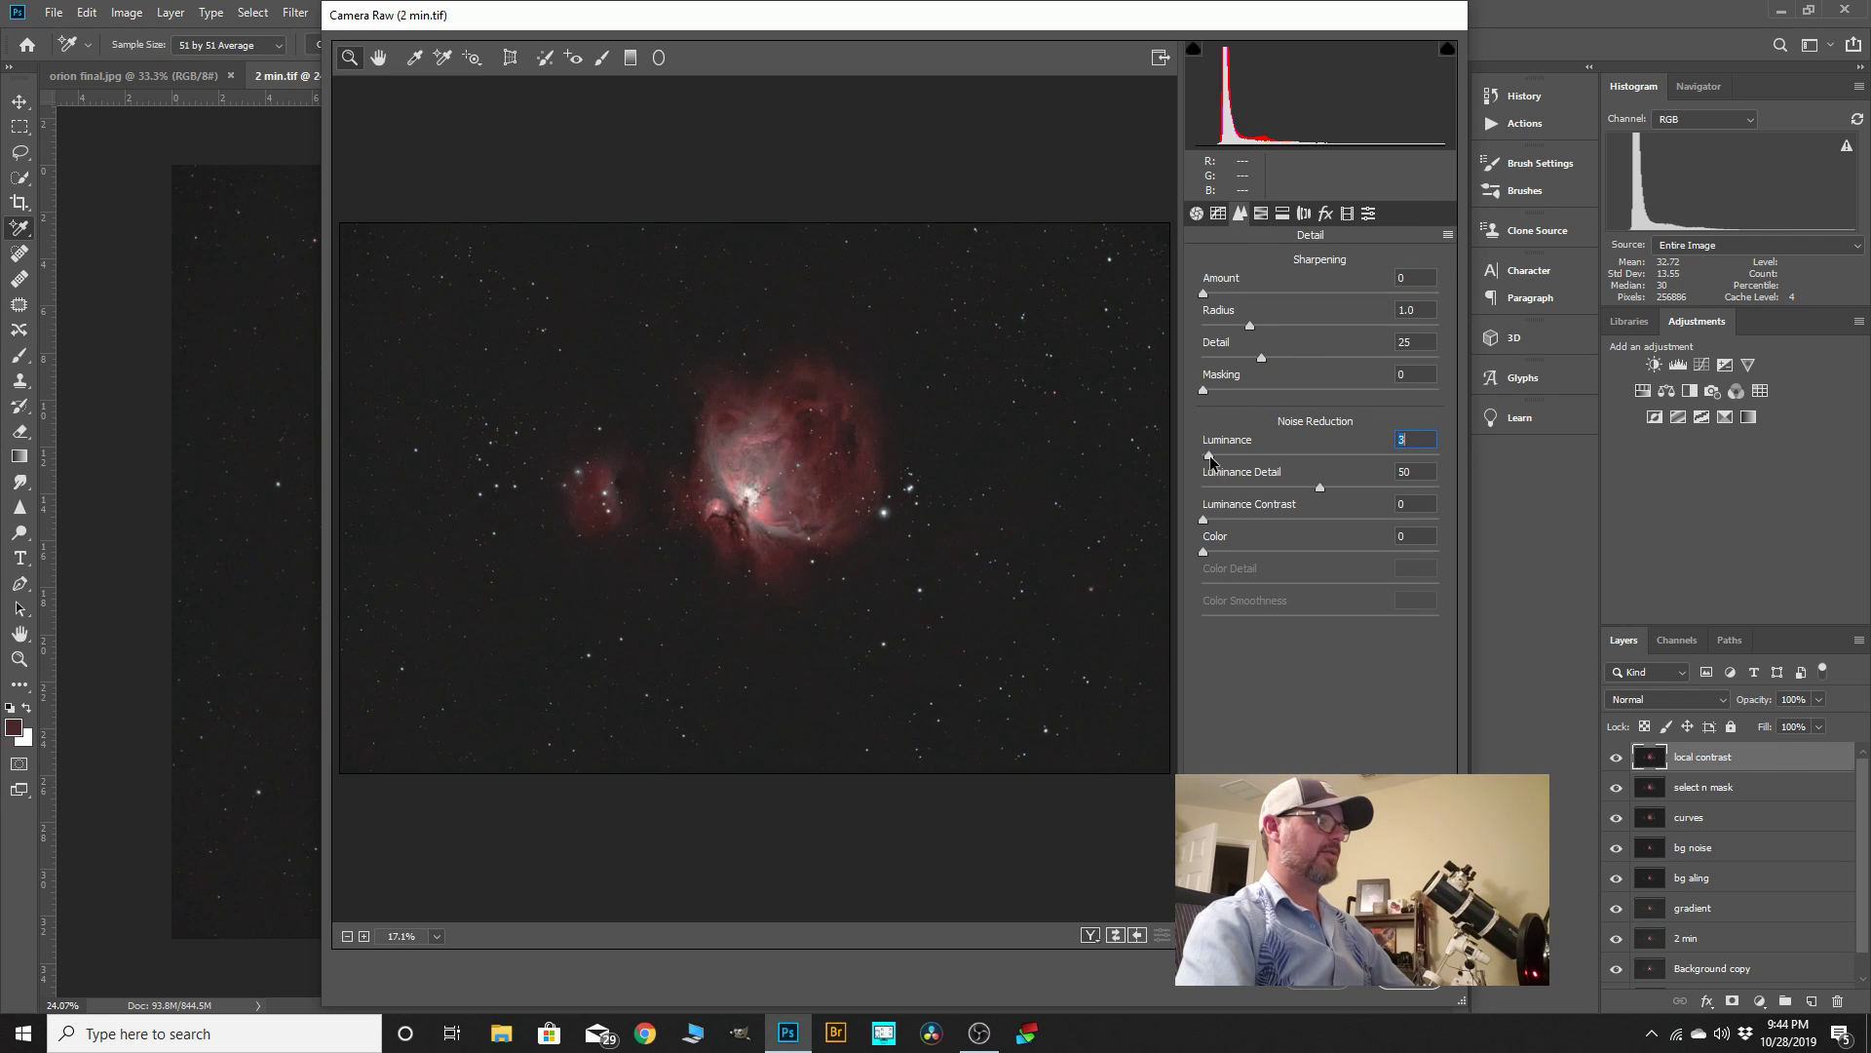
left_click_drag(1209, 460, 1217, 463)
left_click_drag(1204, 552, 1219, 552)
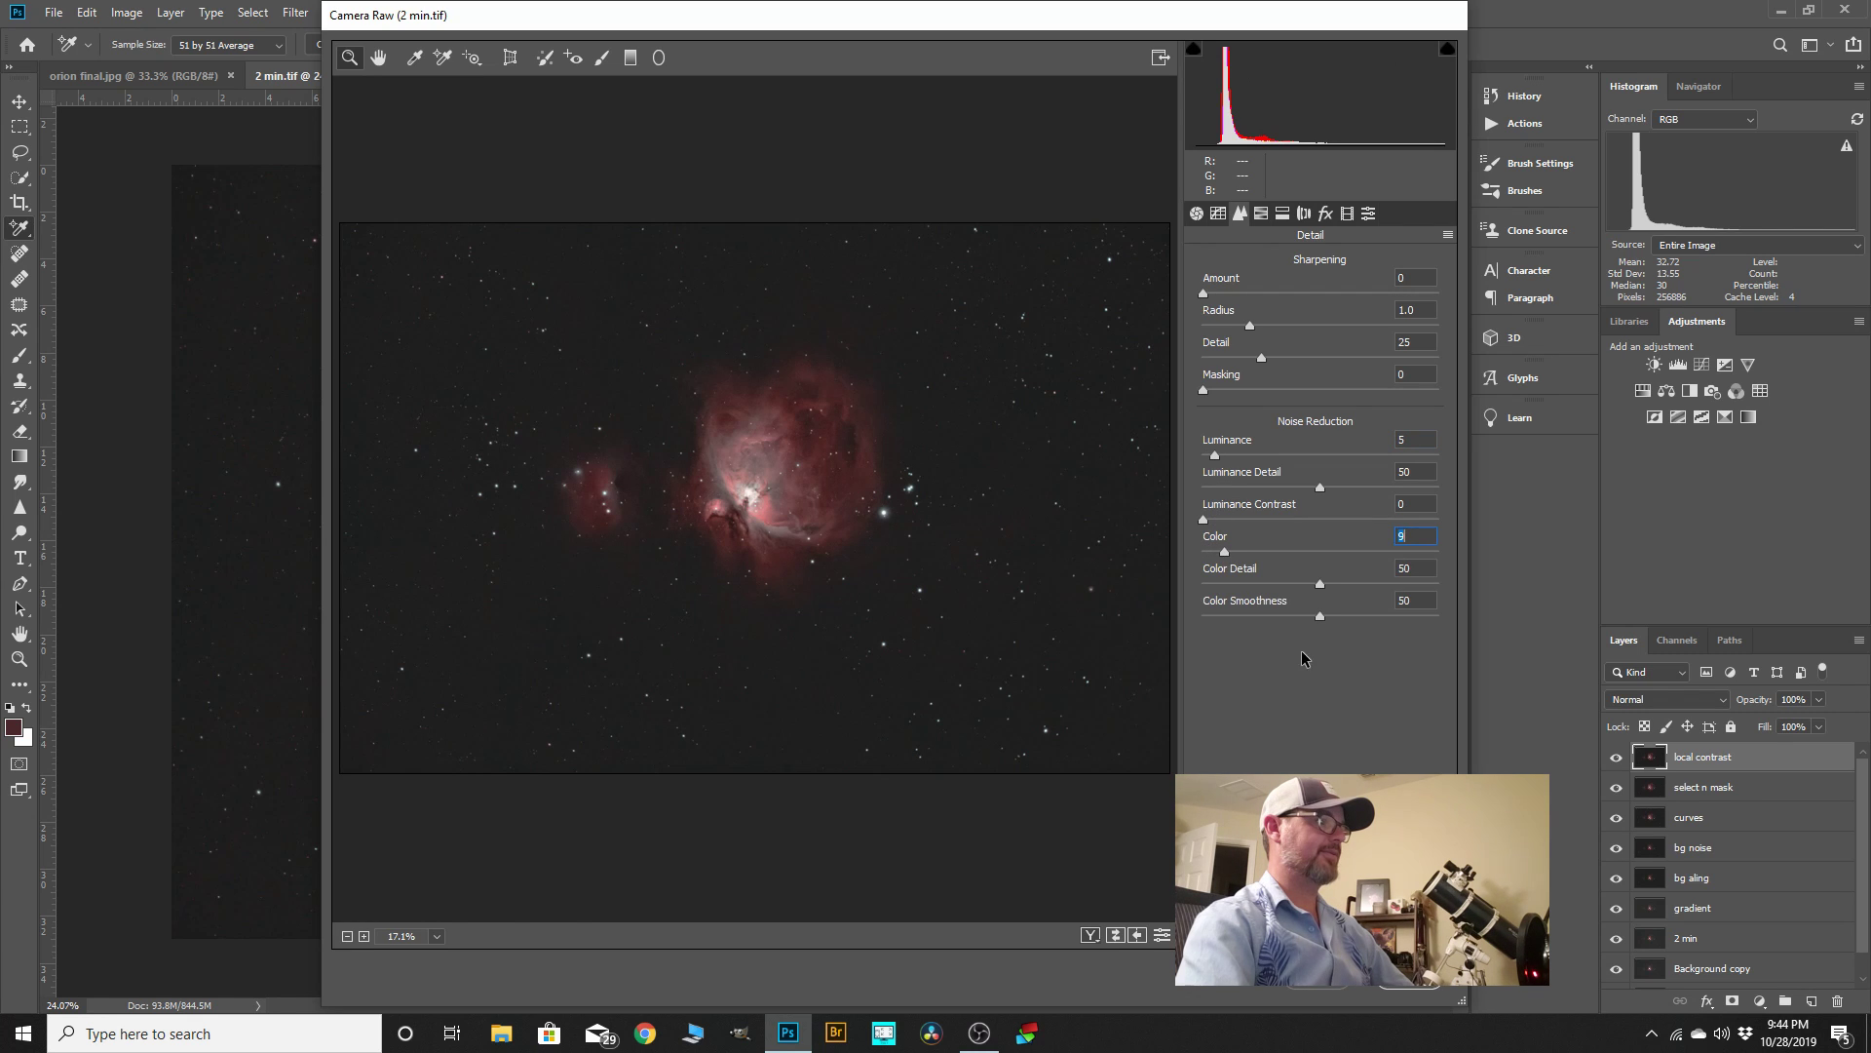
key("Return")
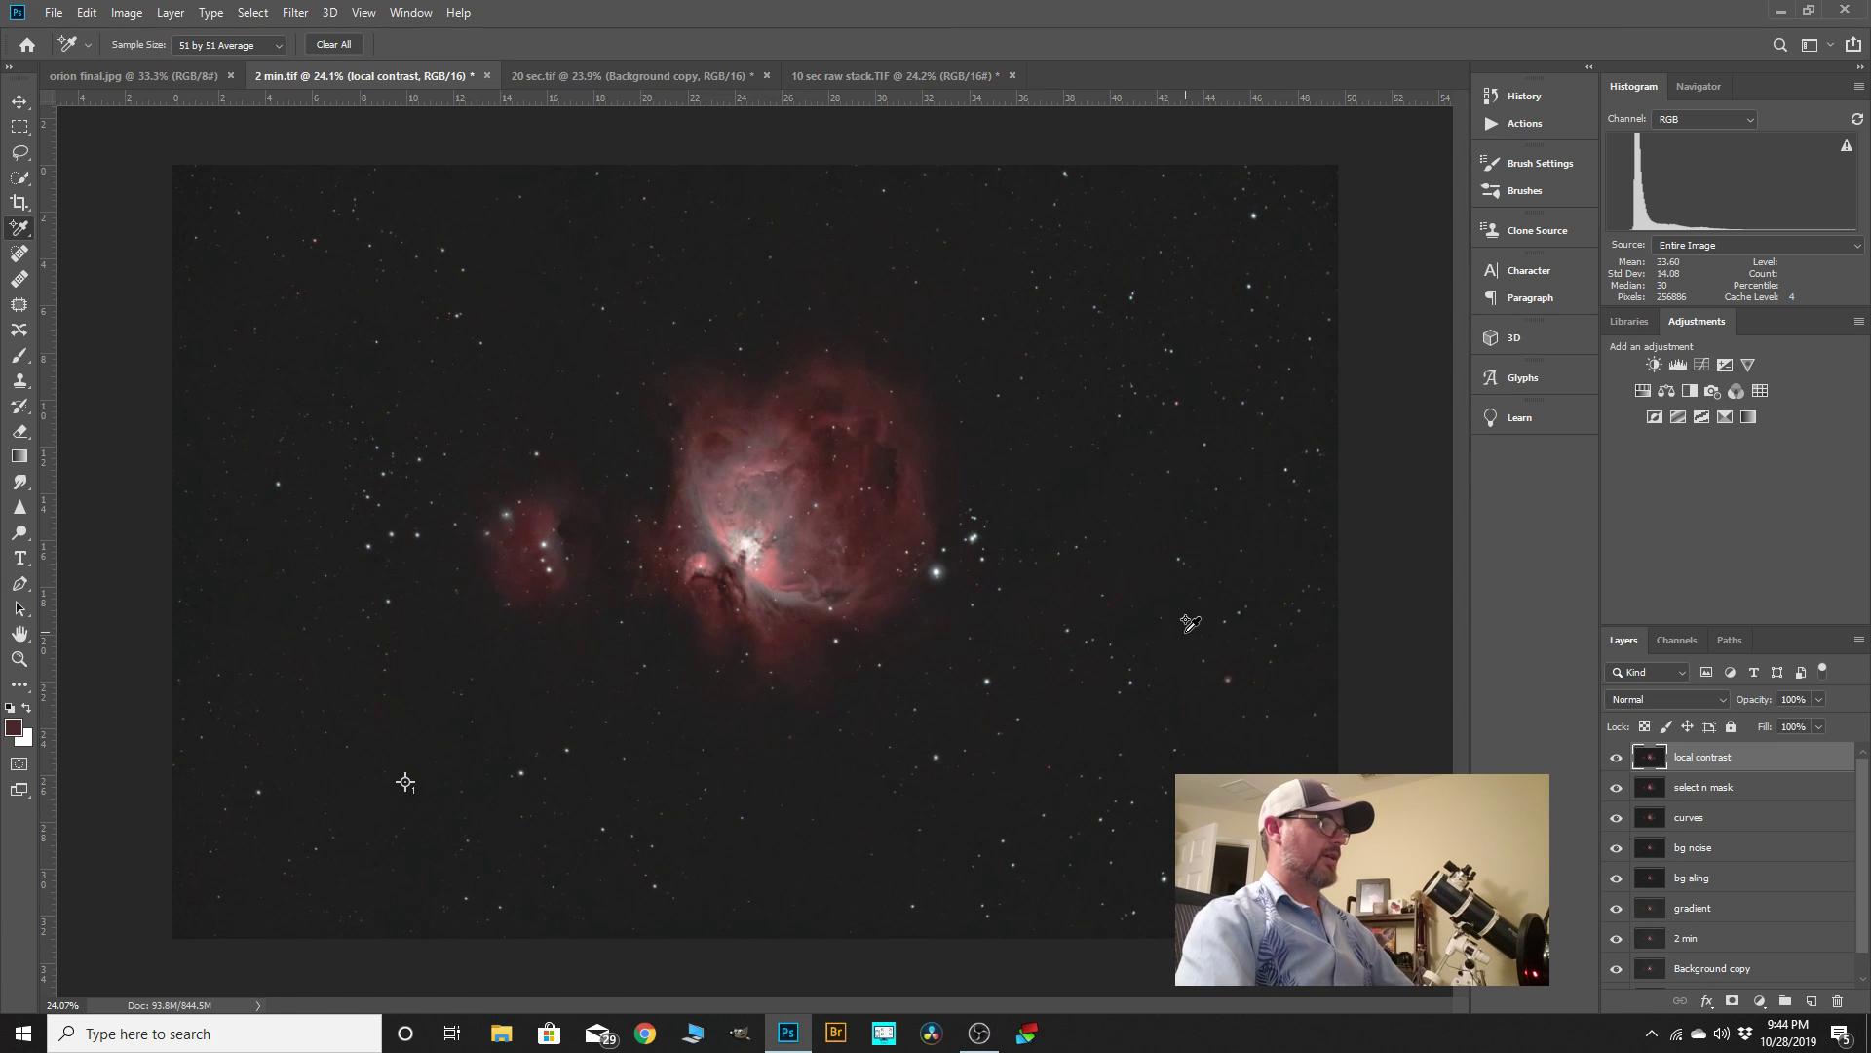
- Compare the nebula's colour and detail in the 2 min.tif image with the finished orion final.jpg reference
scroll(1226, 624, "down", 2)
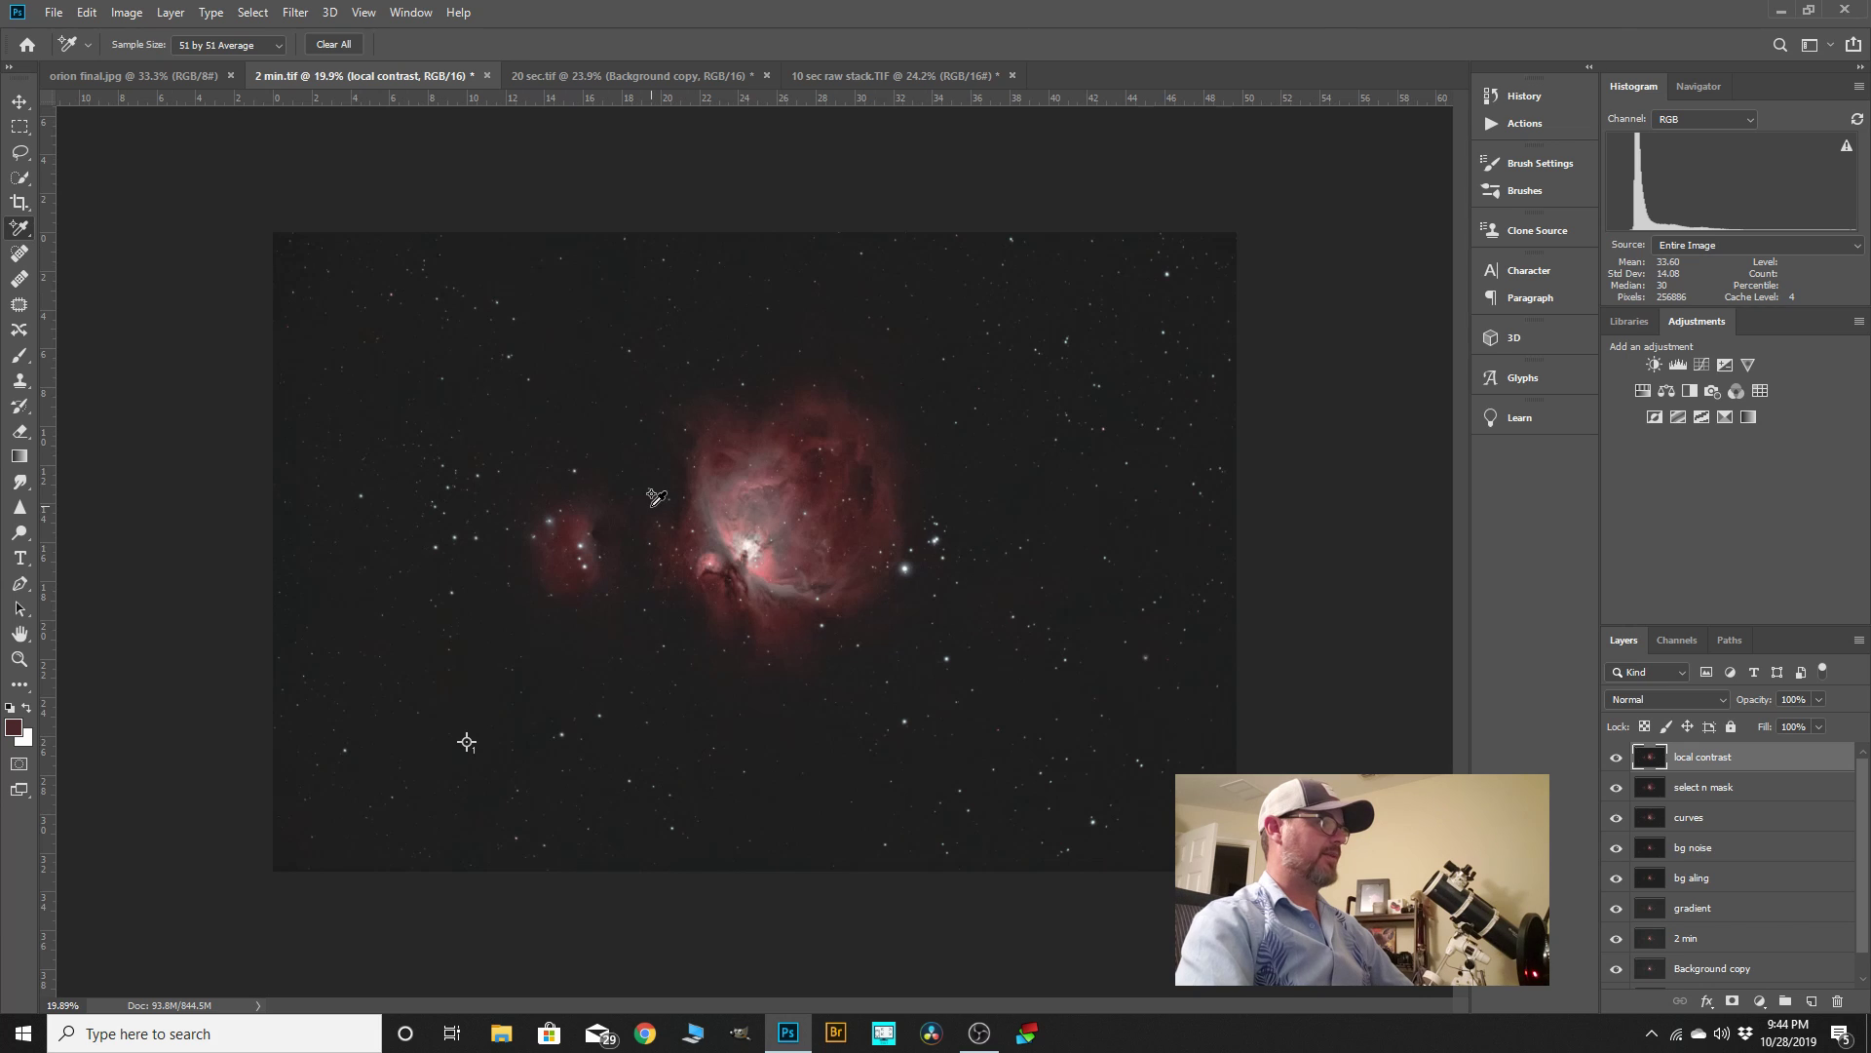
scroll(652, 496, "up", 4)
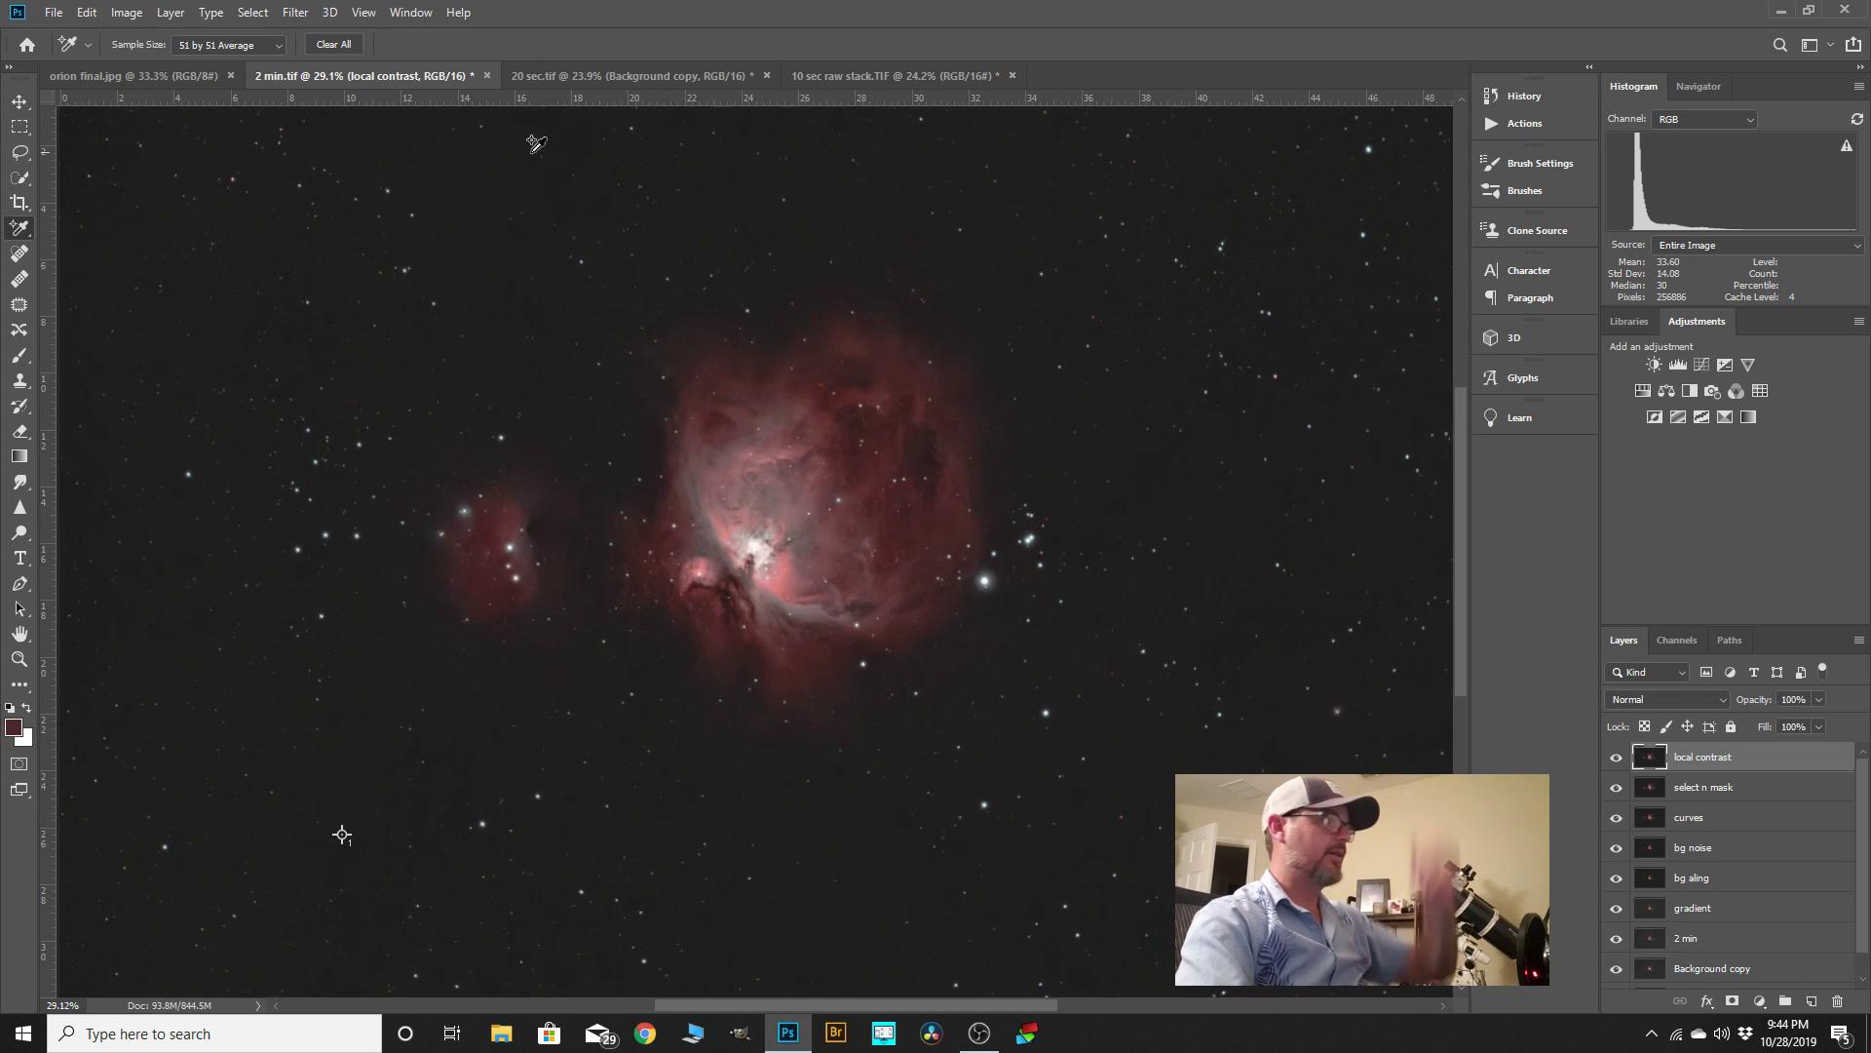
left_click(160, 84)
scroll(978, 531, "down", 1)
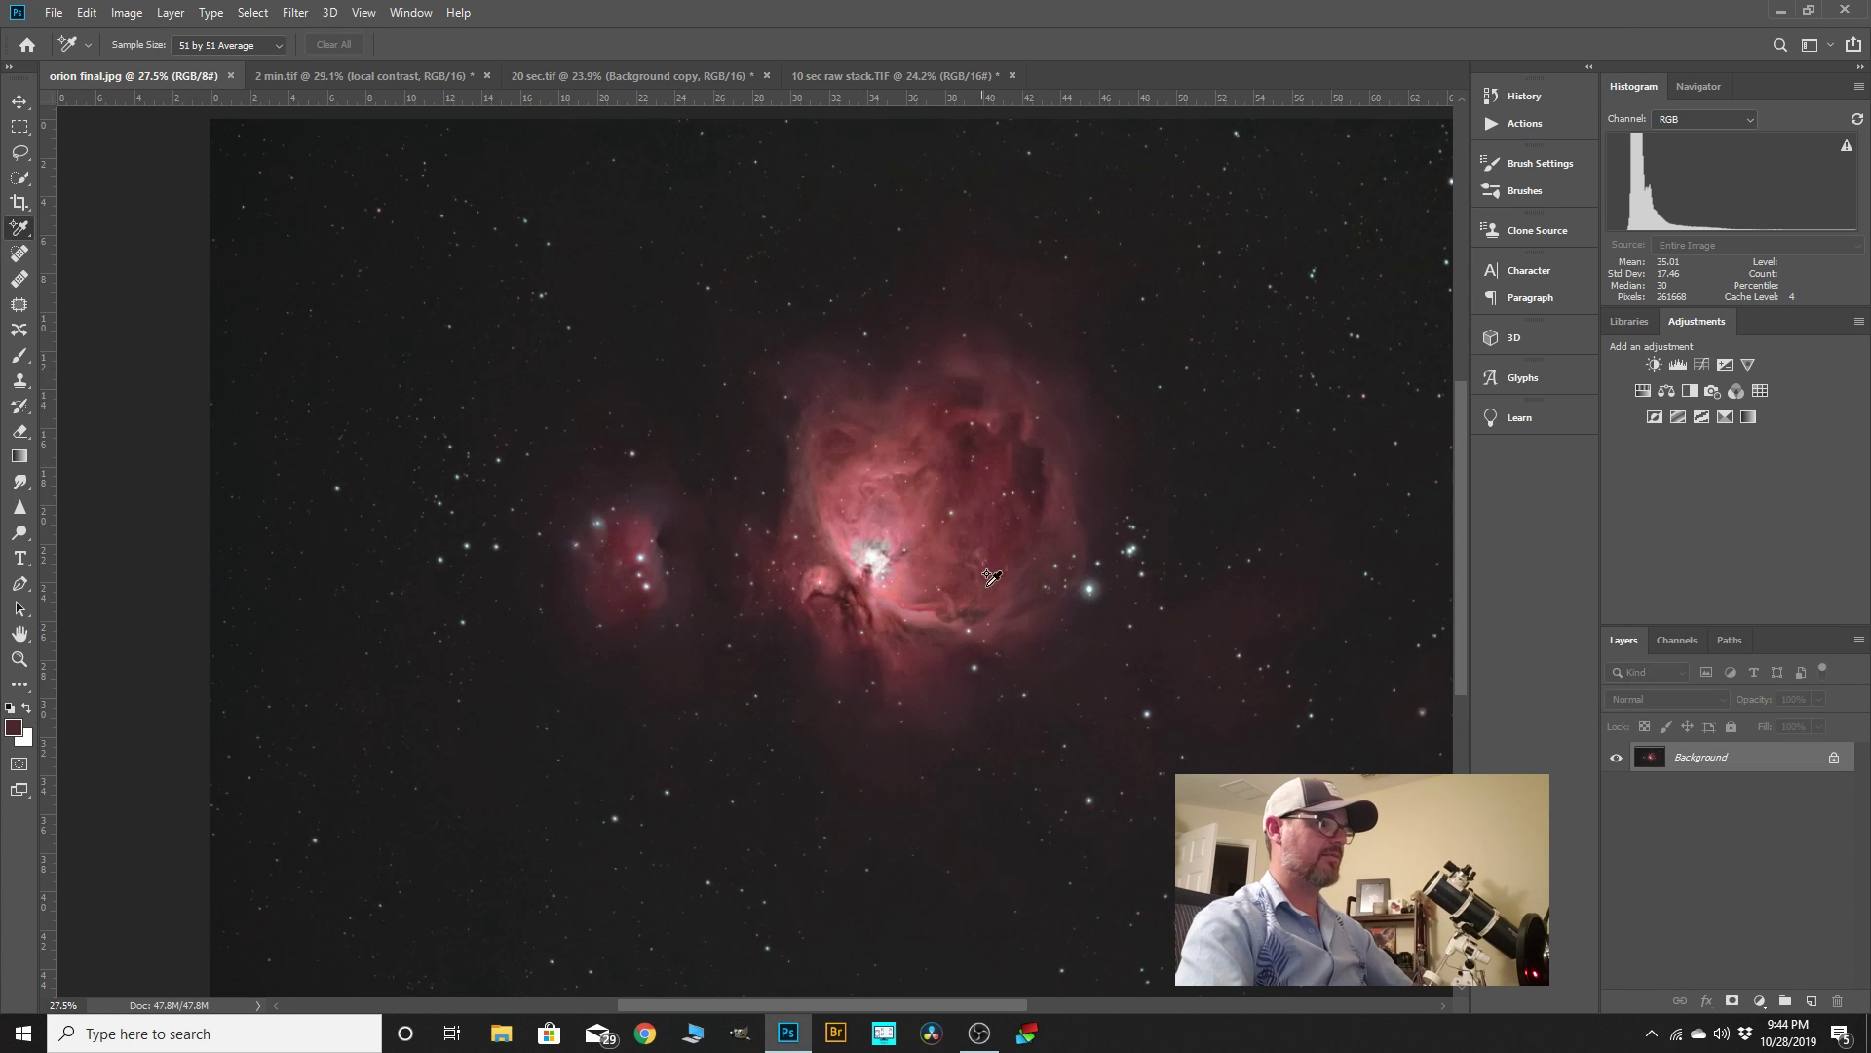
left_click(395, 76)
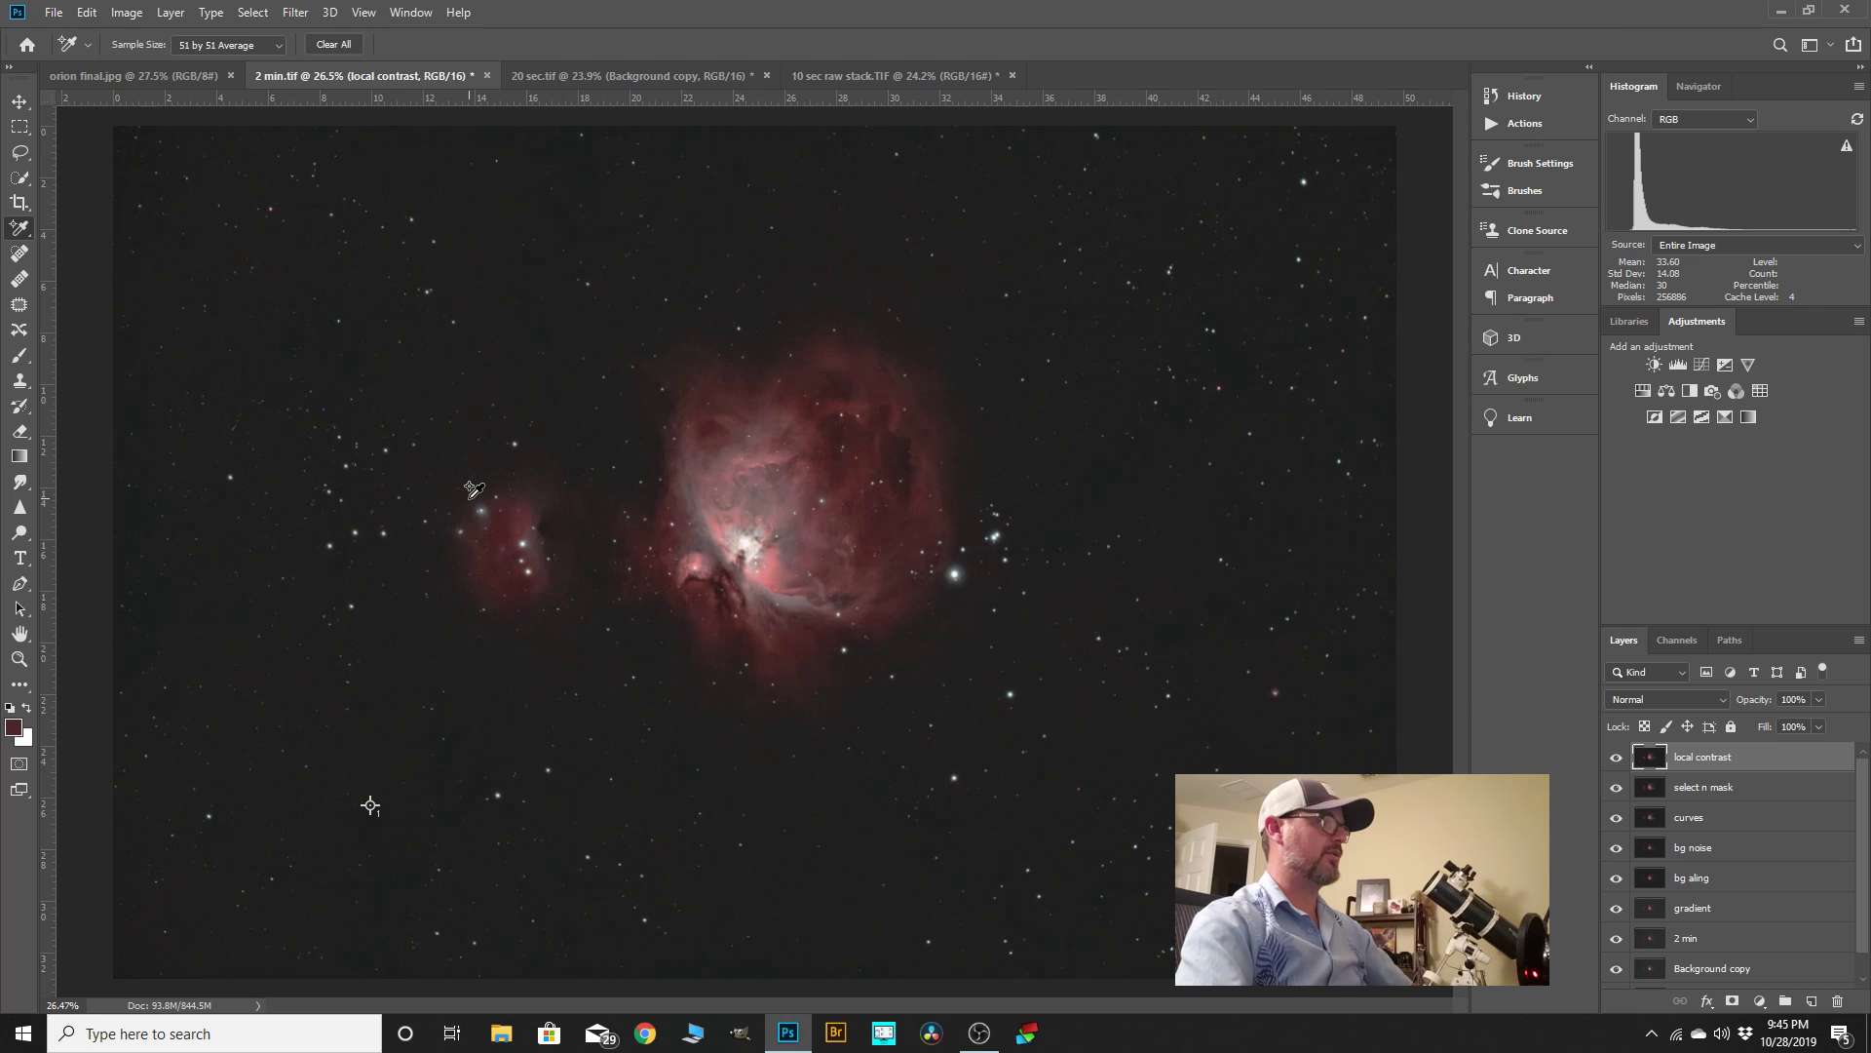
scroll(473, 493, "up", 2)
scroll(854, 567, "down", 1)
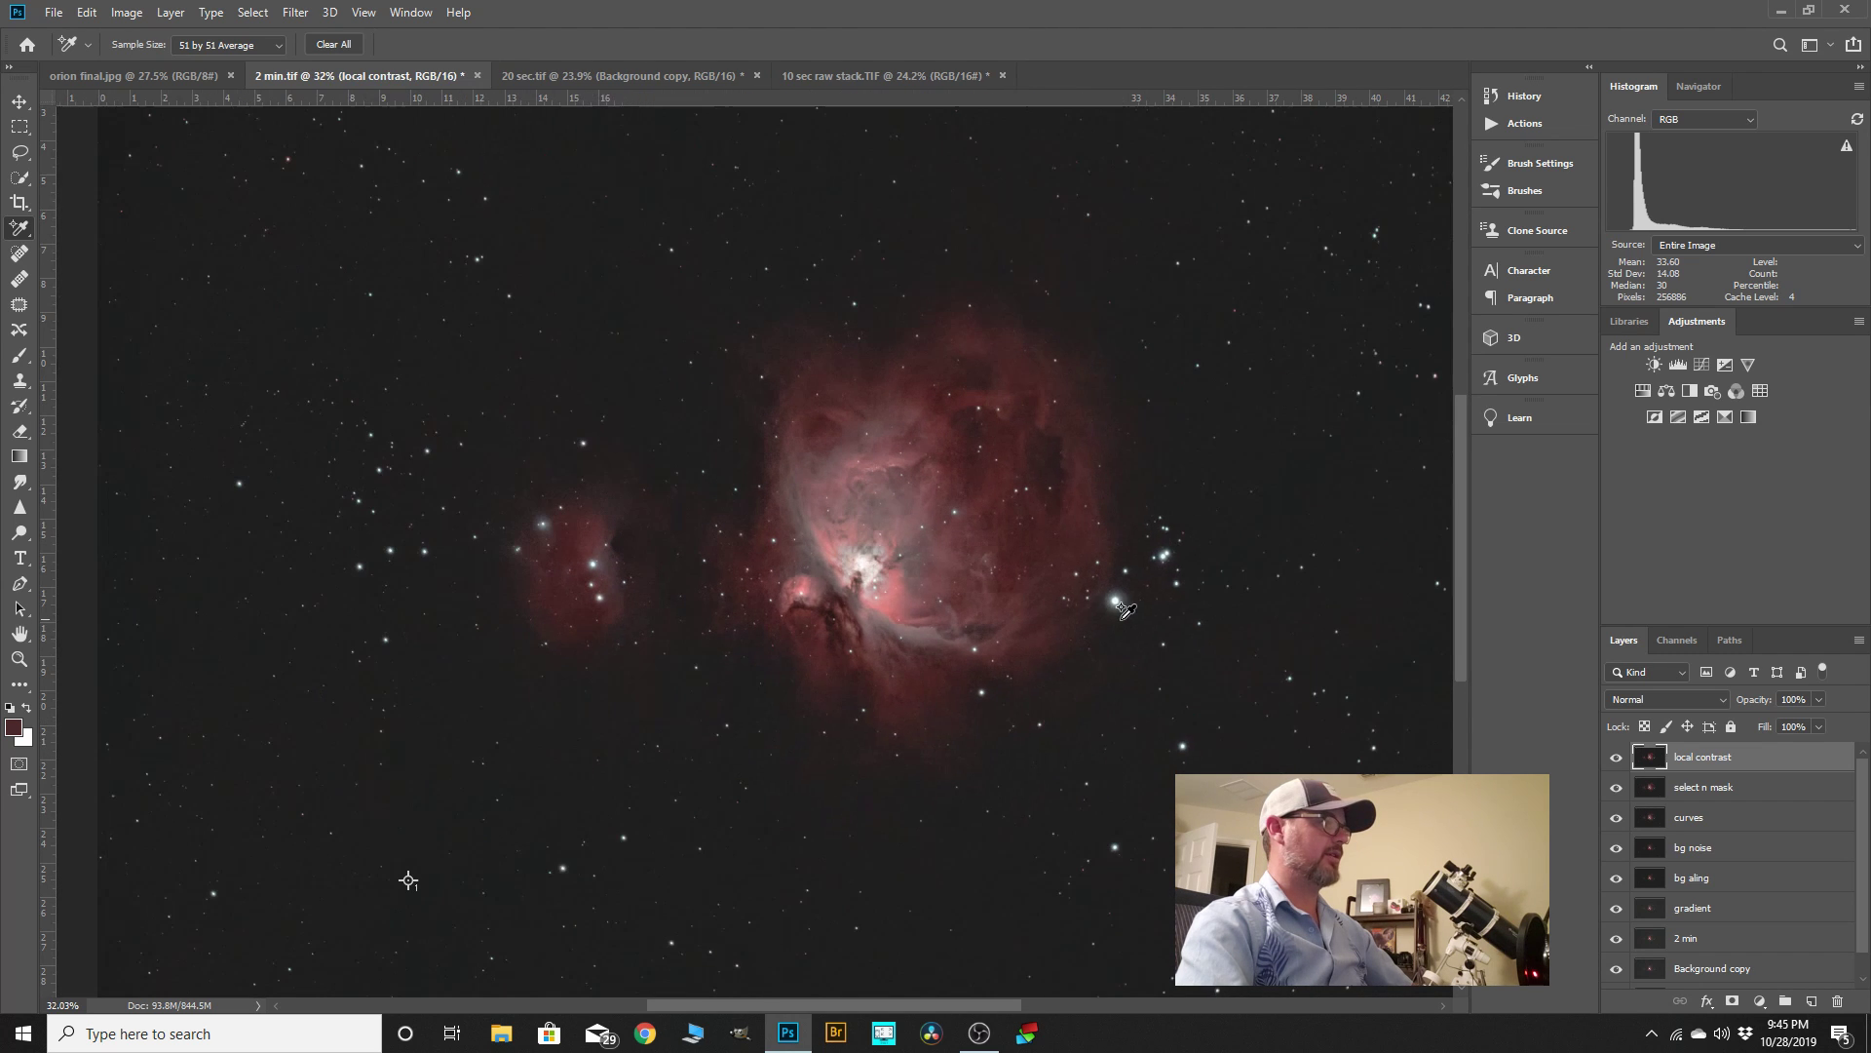
scroll(904, 604, "down", 1)
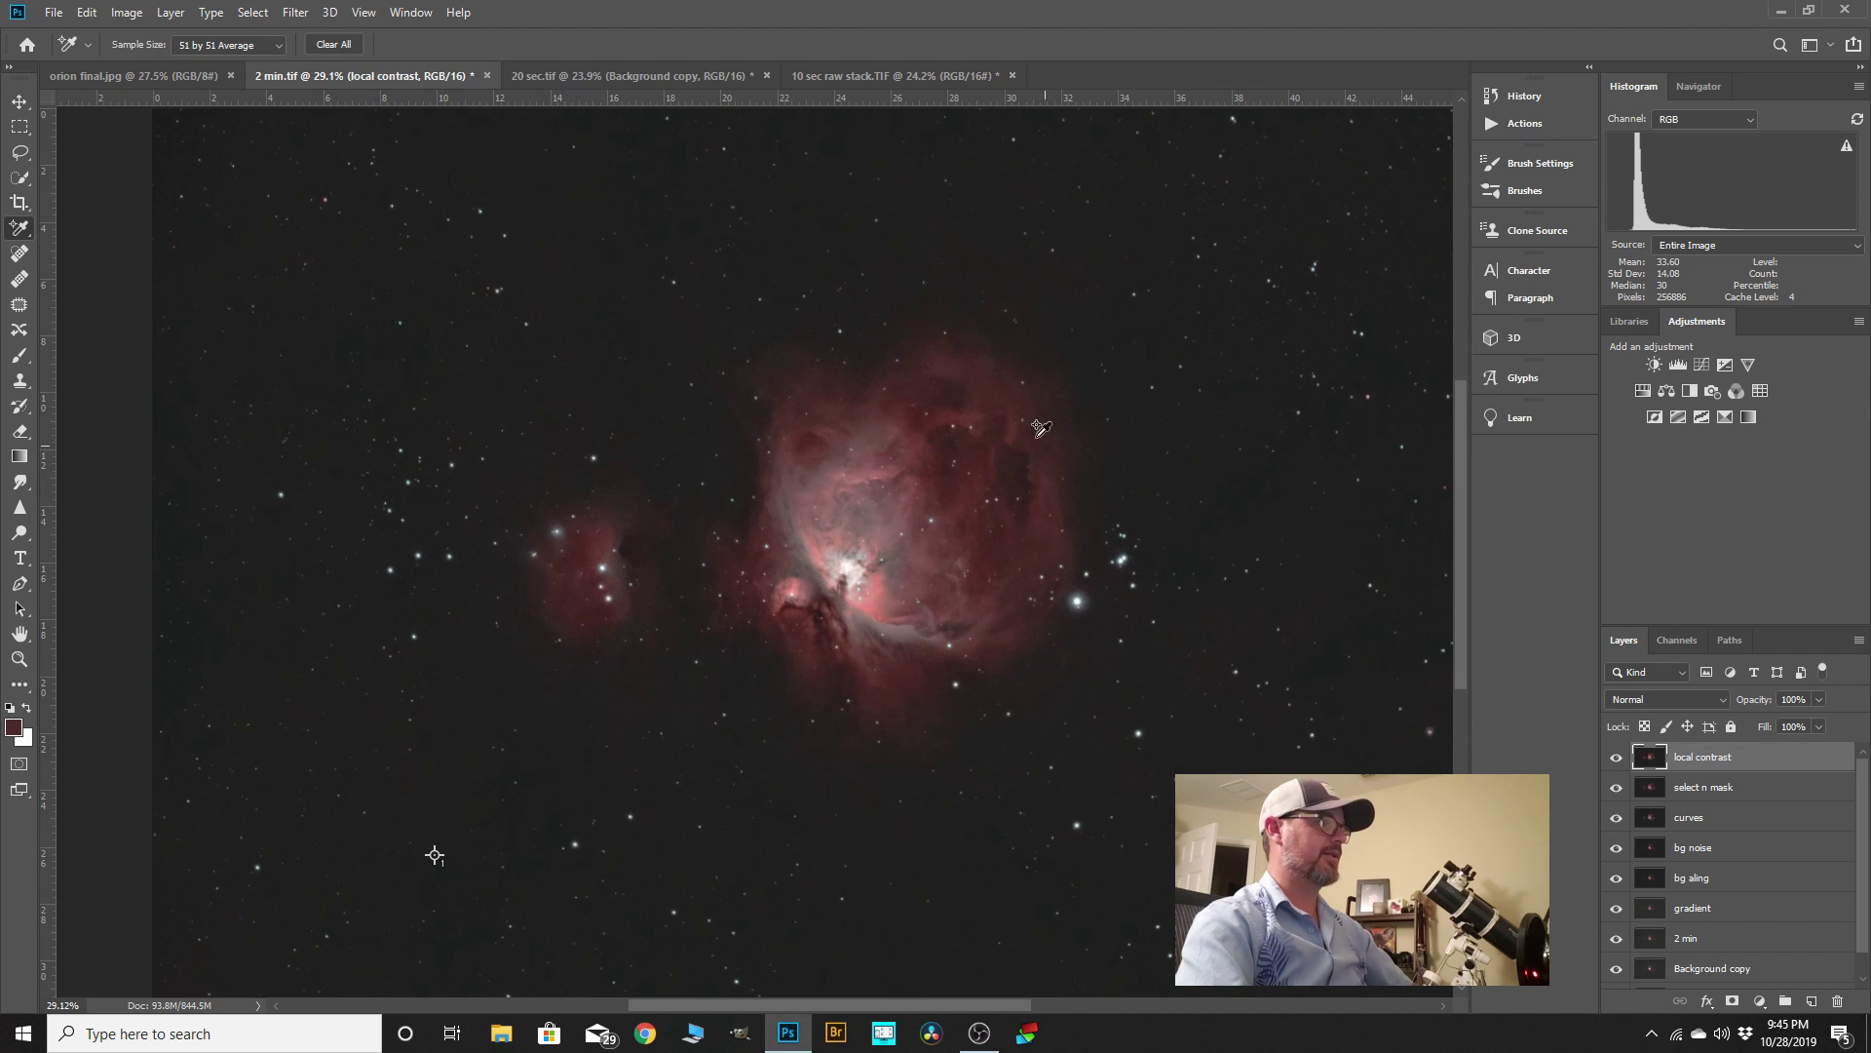